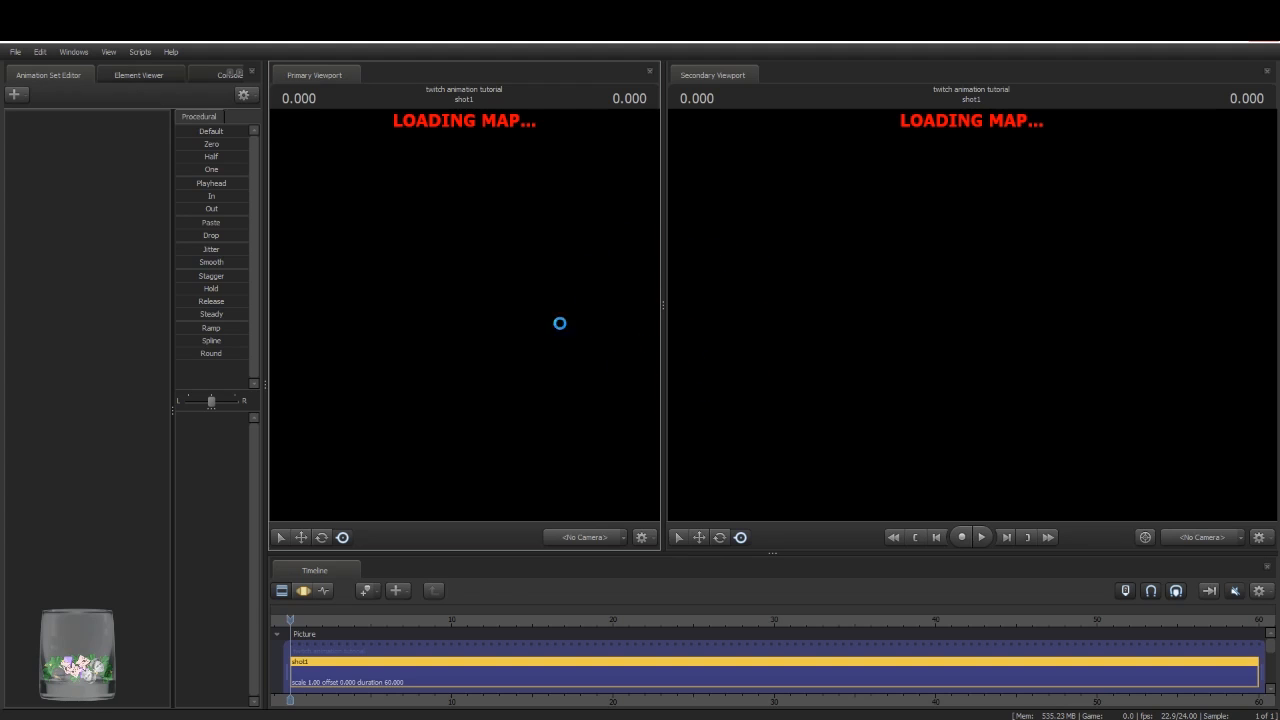
Step: Turn off ambient occlusion in the secondary viewport's render settings
mouse_move(376, 715)
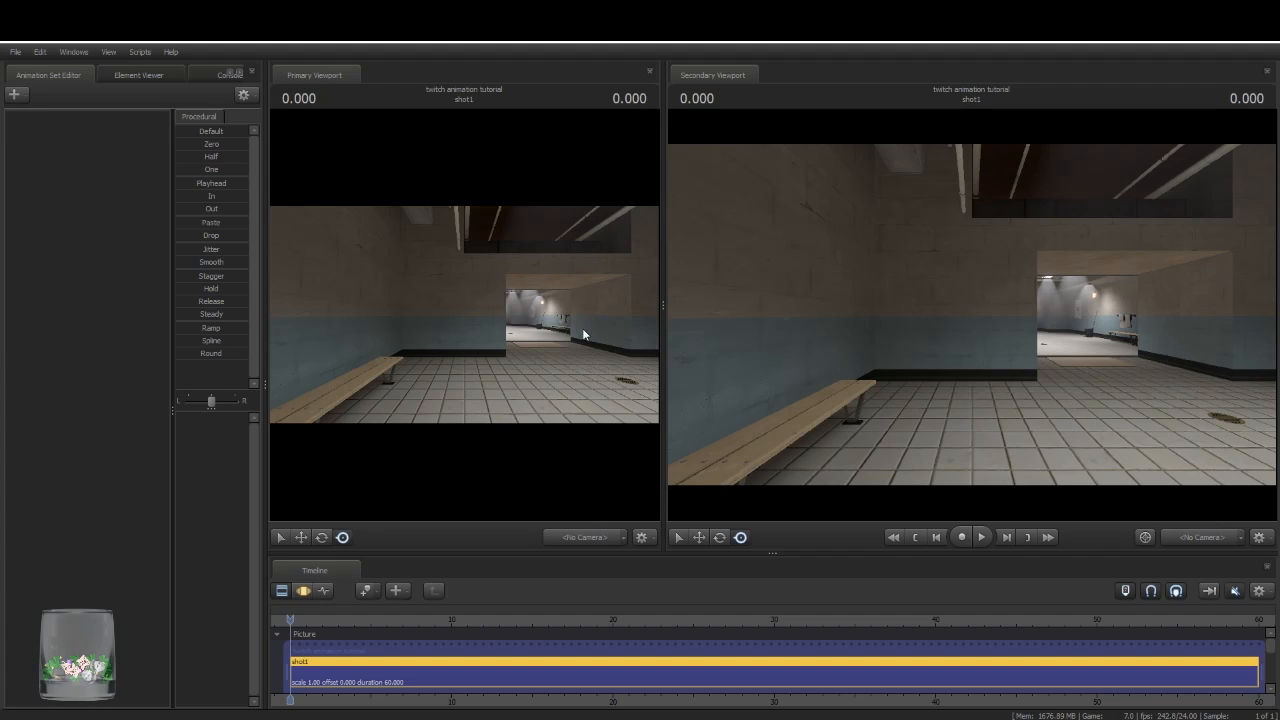
right_click(755, 275)
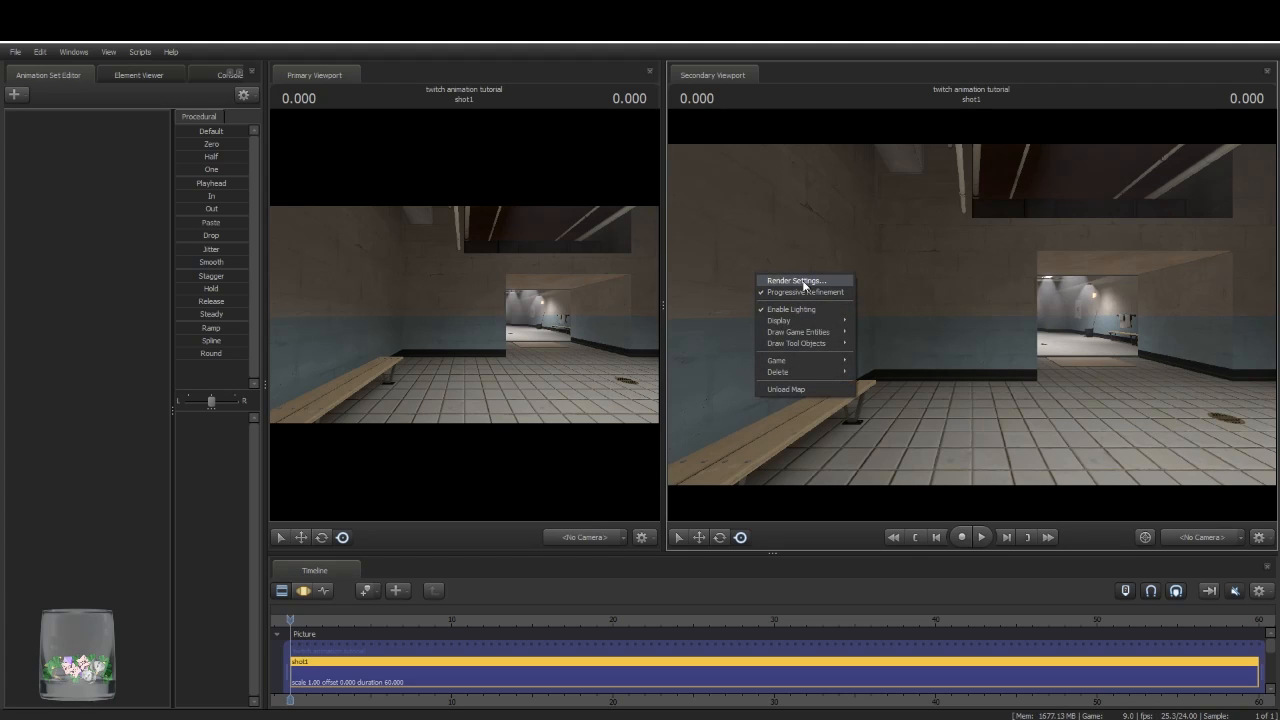
left_click(797, 281)
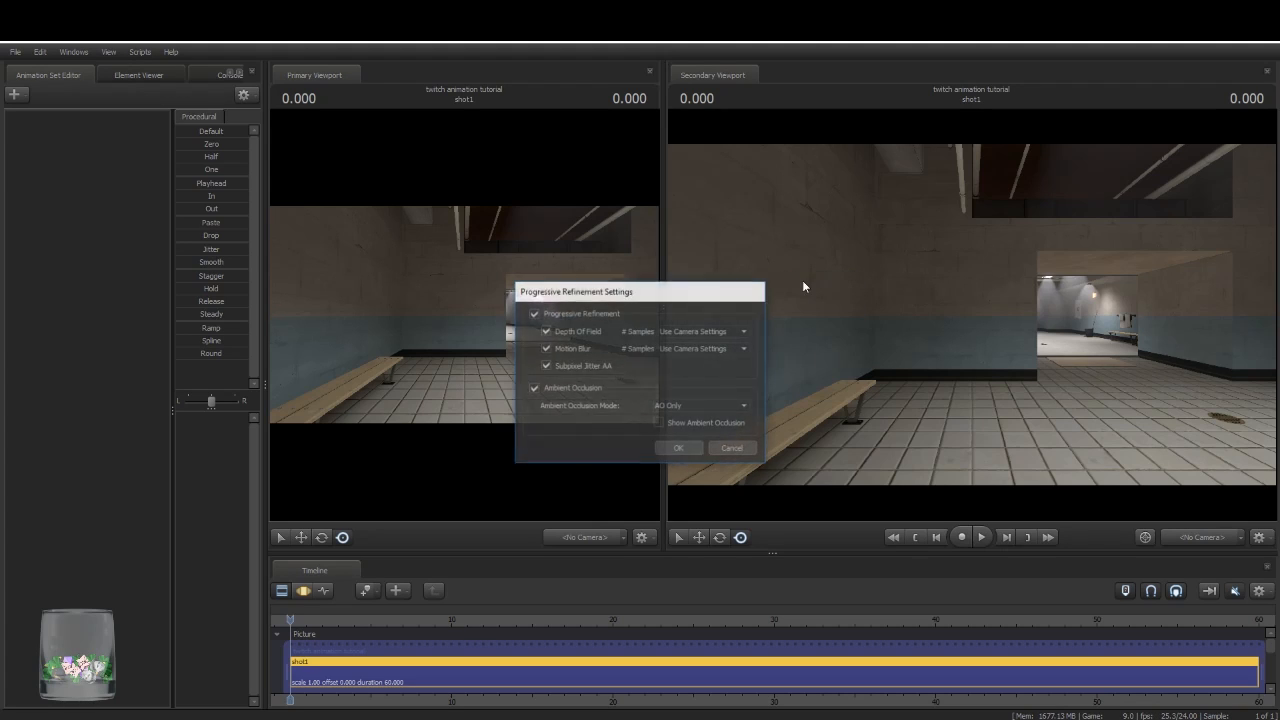
left_click(533, 388)
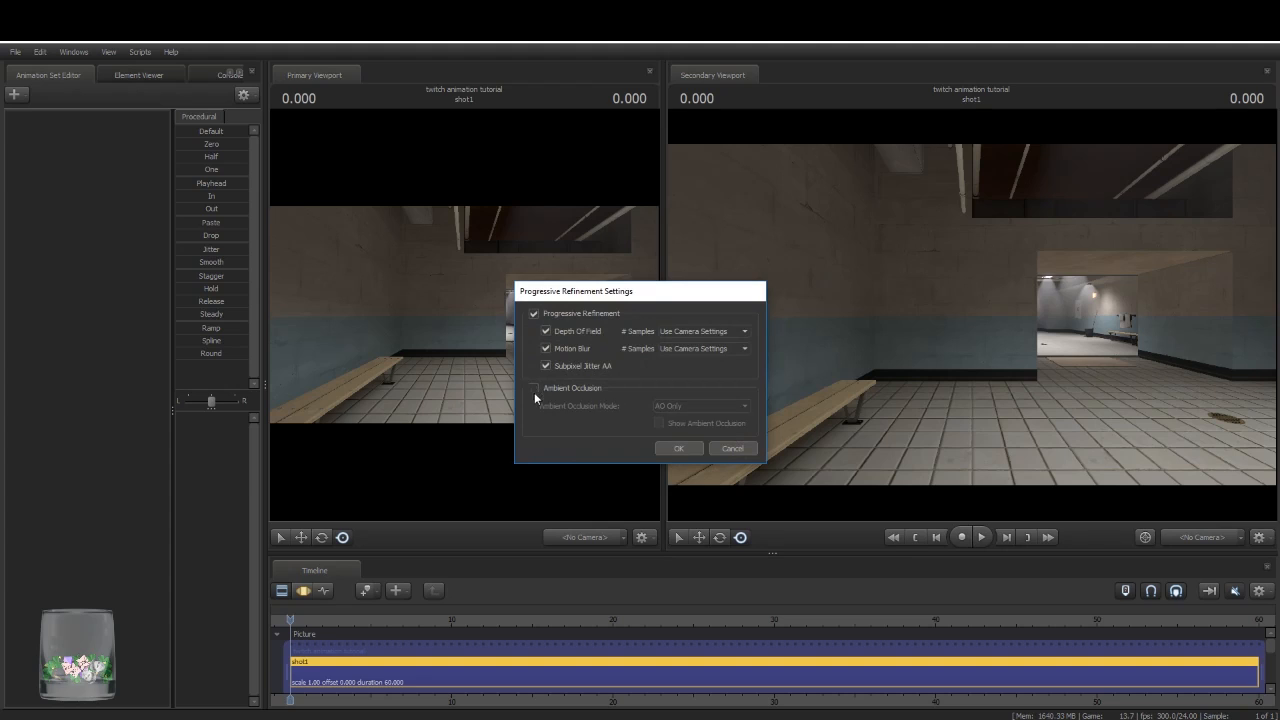
left_click(677, 448)
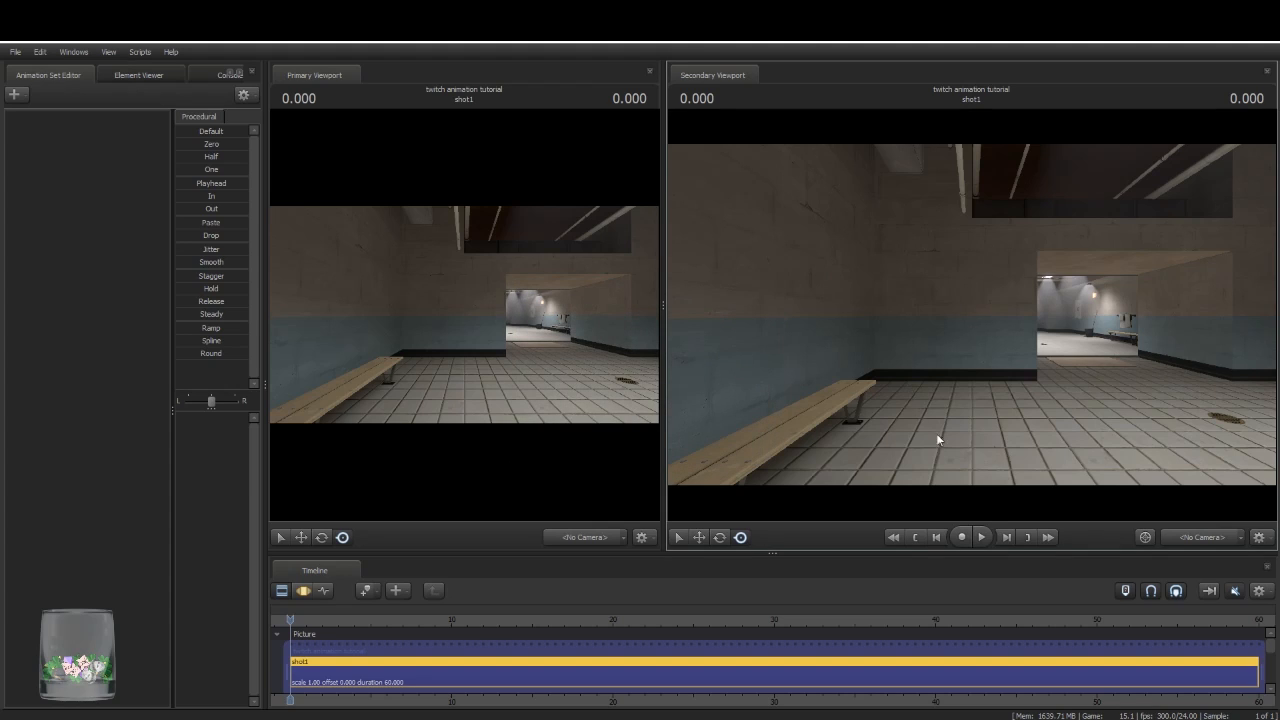
Step: Add a new scene camera to shot1 through the primary viewport
left_click(624, 535)
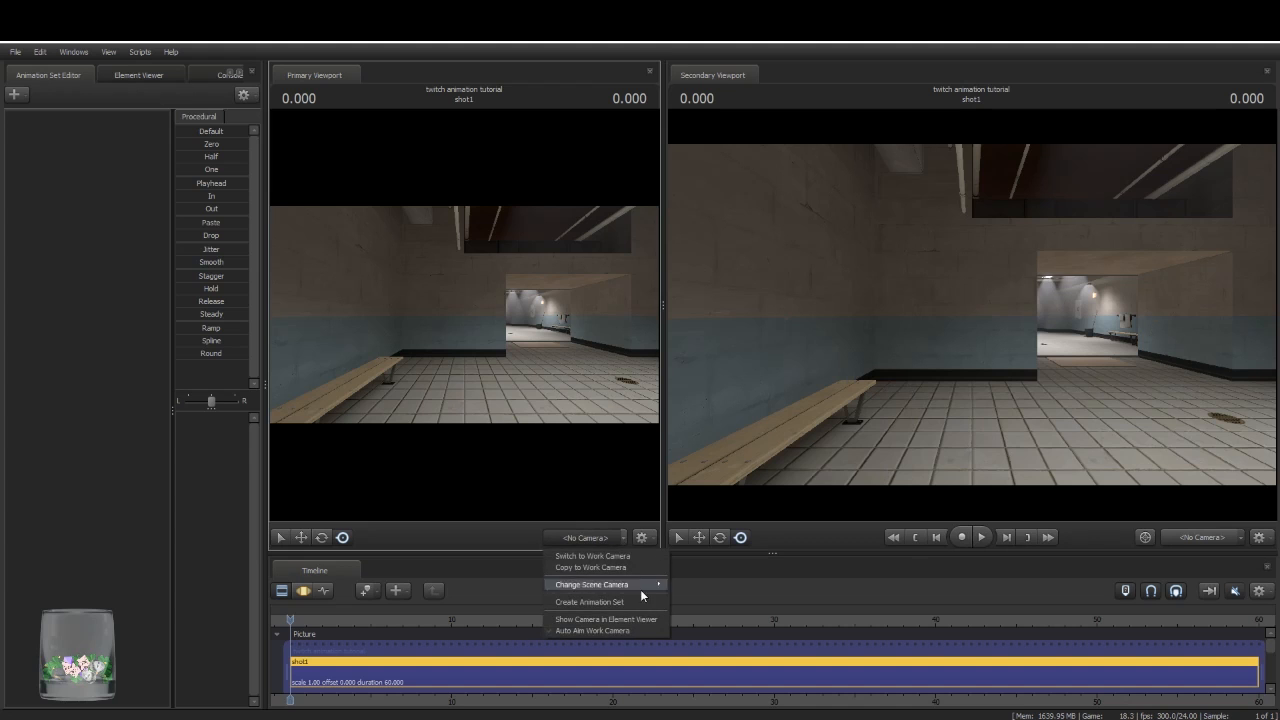
mouse_move(644, 586)
left_click(722, 587)
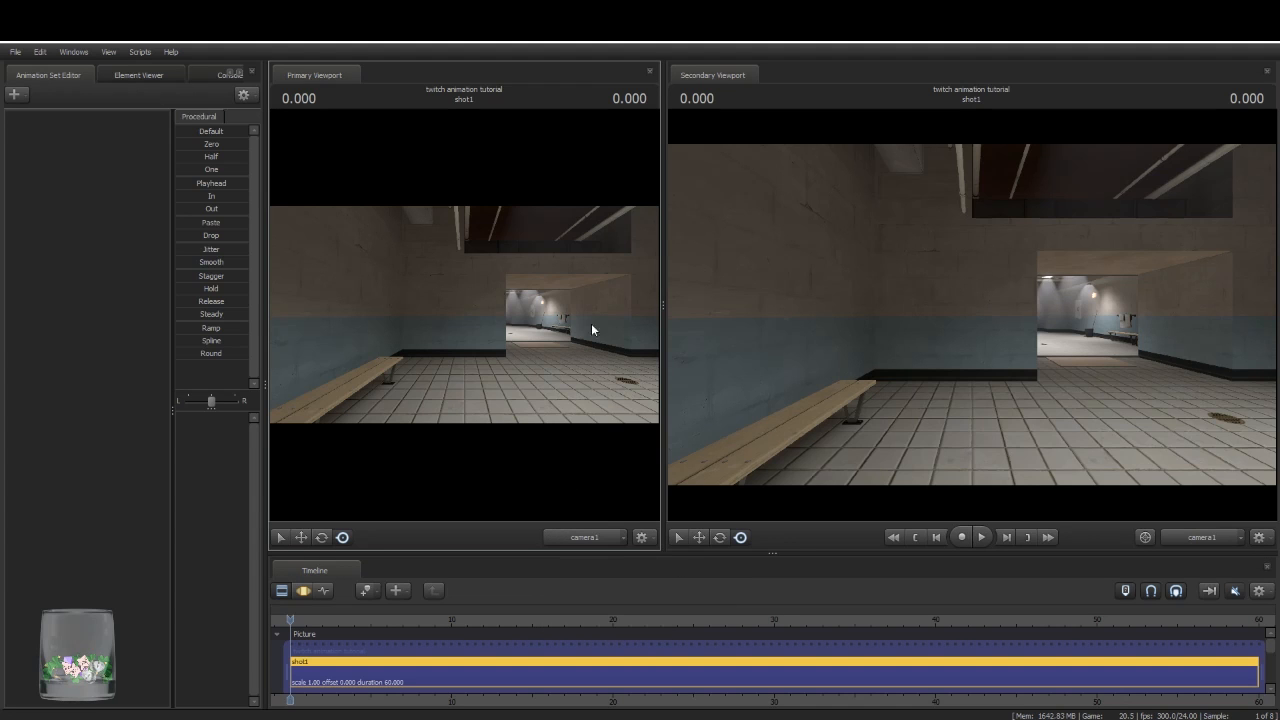
Step: Fly the scene camera out of the tiled room to a rooftop view over the wooden buildings and fenced yard
key("w")
left_click_drag(436, 287, 540, 287)
key("w")
left_click_drag(464, 314, 384, 294)
key("w")
key("w")
key("w")
key("s")
key("s")
key("s")
left_click_drag(464, 314, 507, 292)
key("s")
key("w")
key("w")
key("s")
key("w")
key("w")
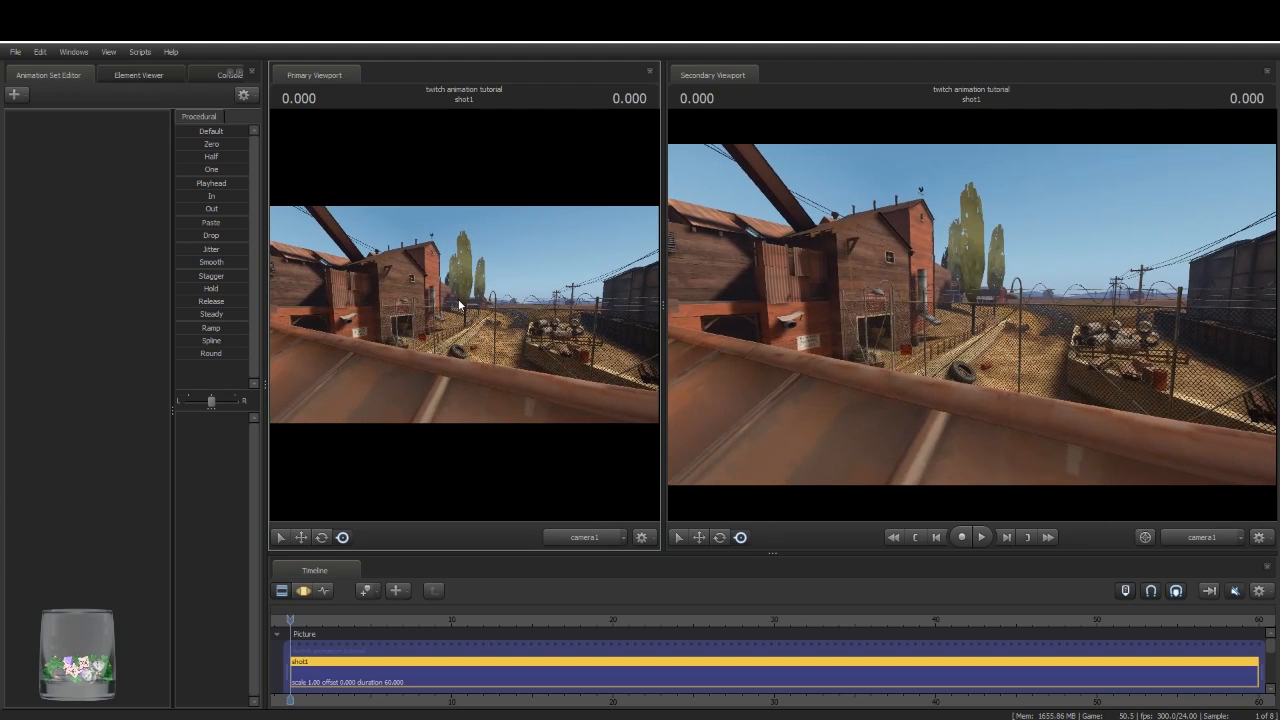
Step: Create an animation set for a new model using the tf_movies model player\hwm\sniper.mdl
right_click(121, 196)
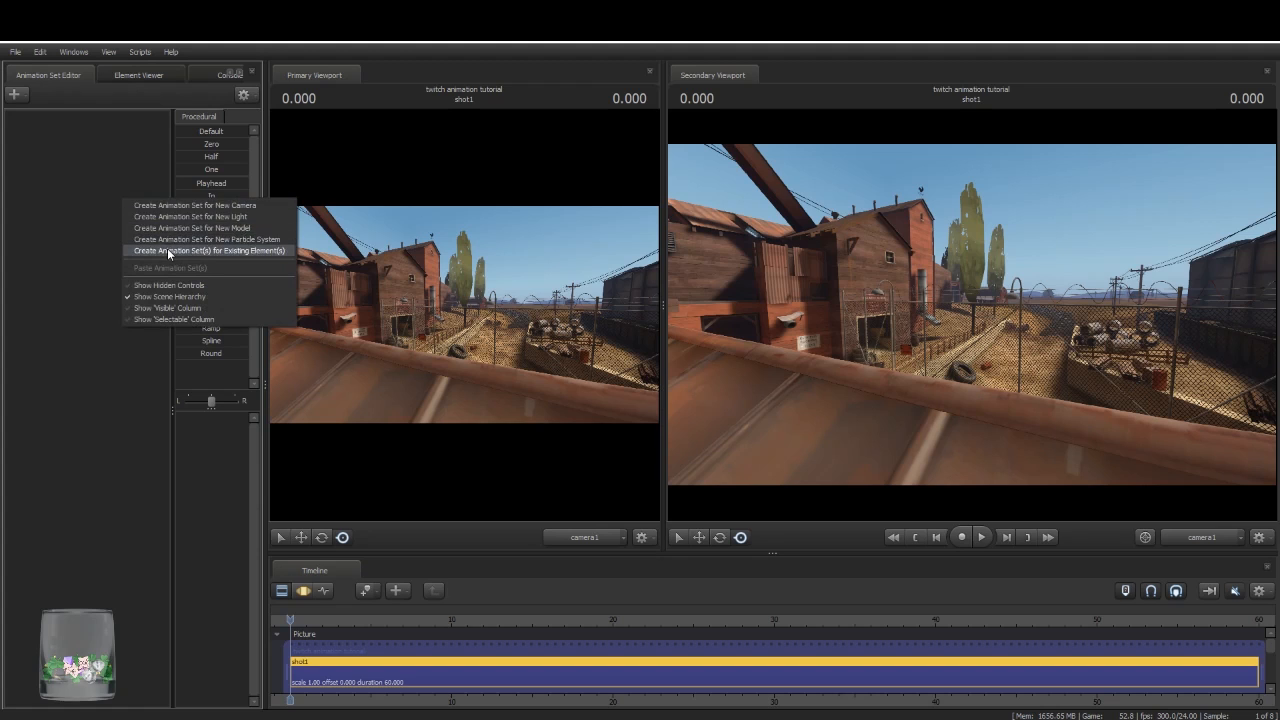
left_click(236, 229)
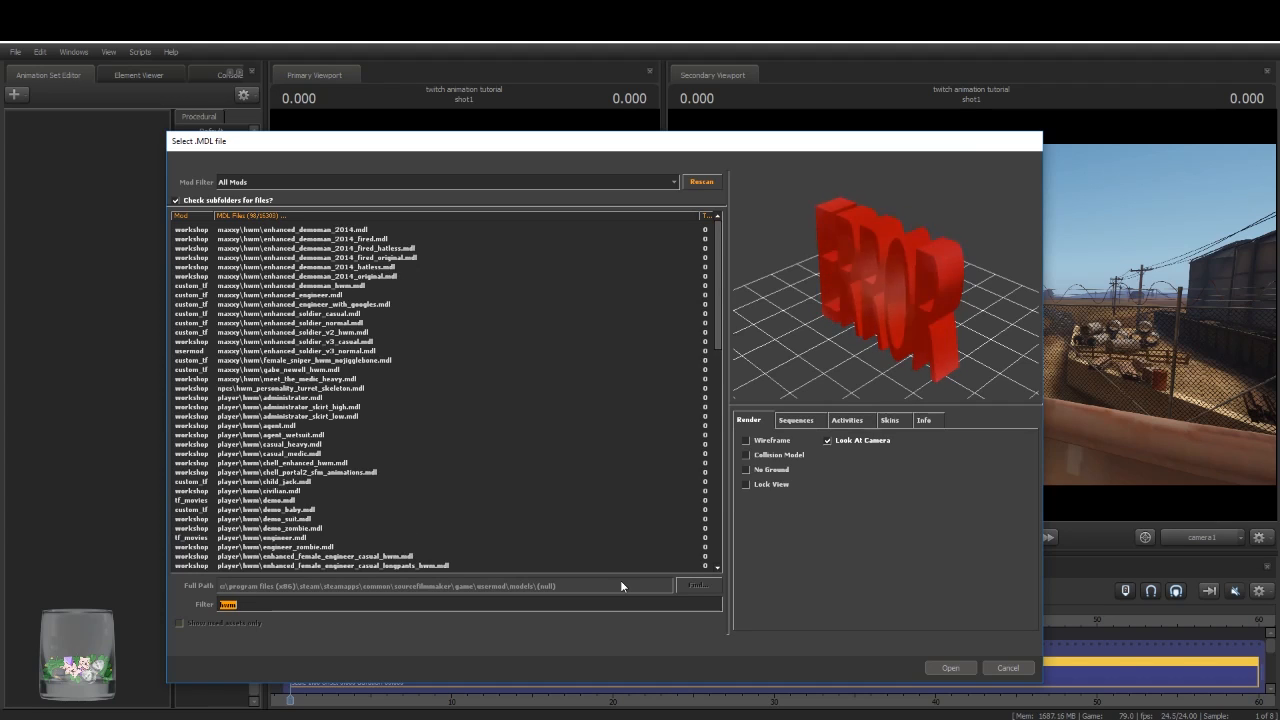
left_click(188, 222)
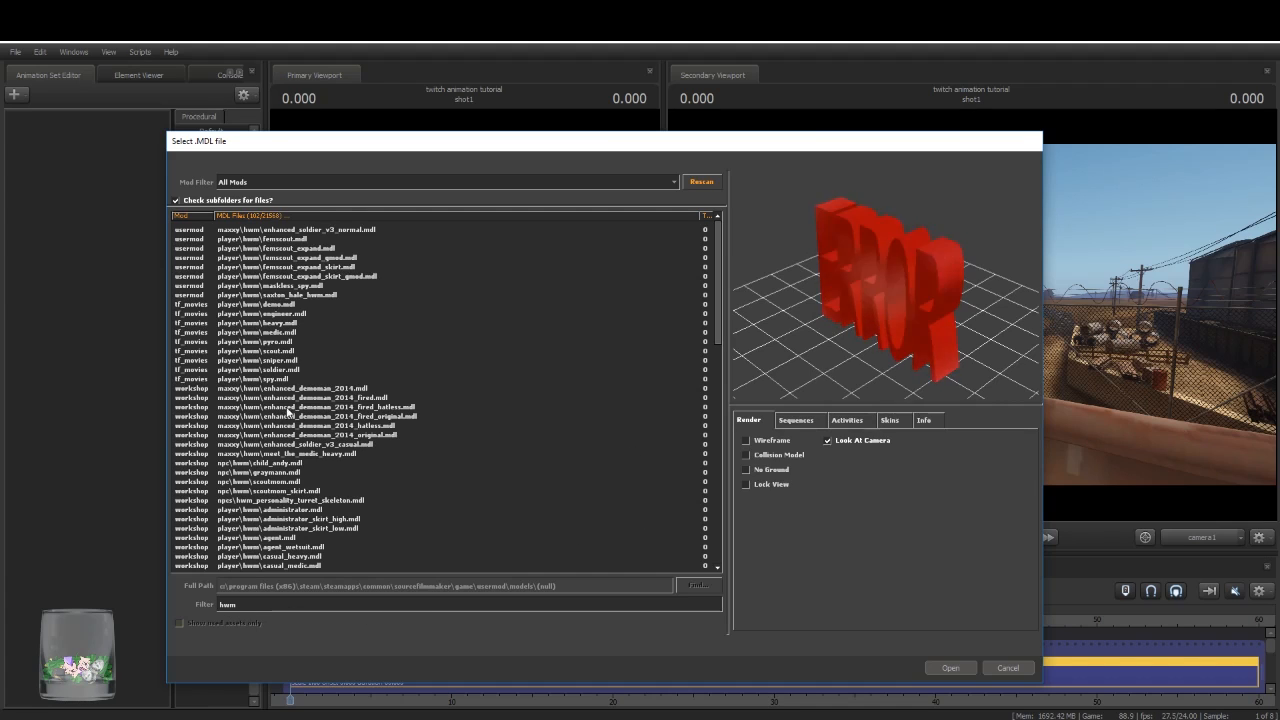
left_click(287, 362)
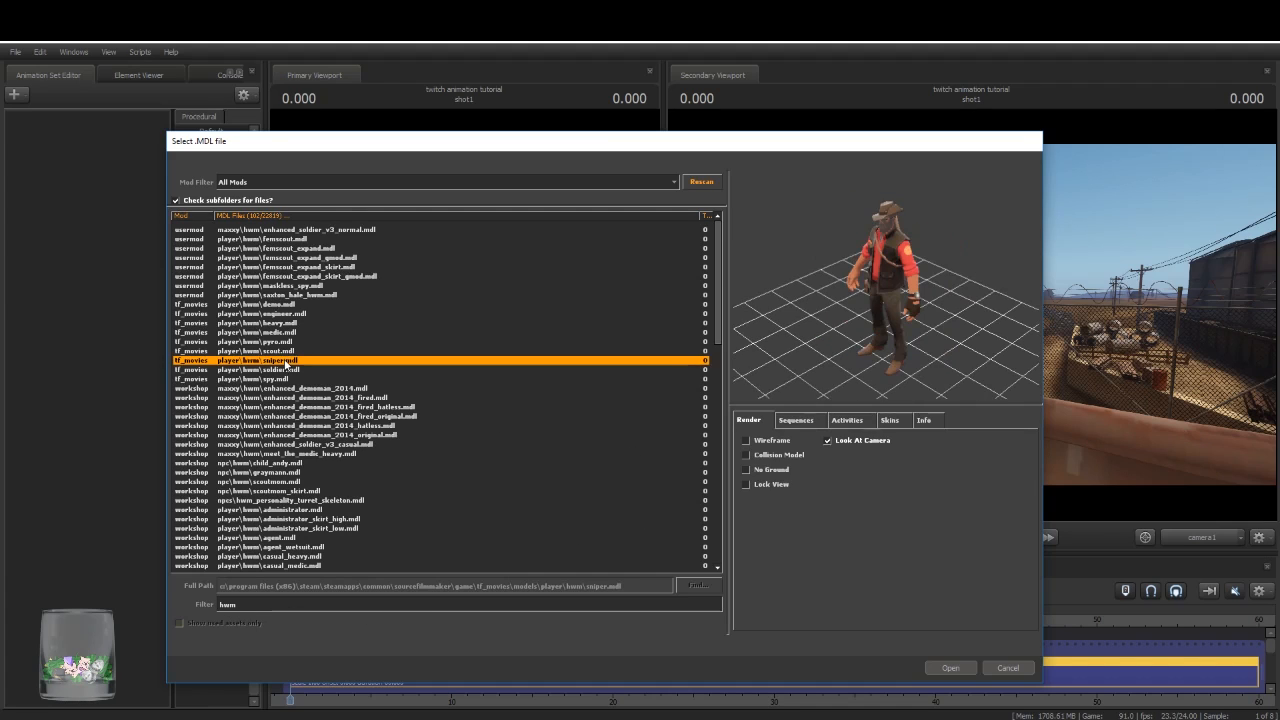
left_click(948, 668)
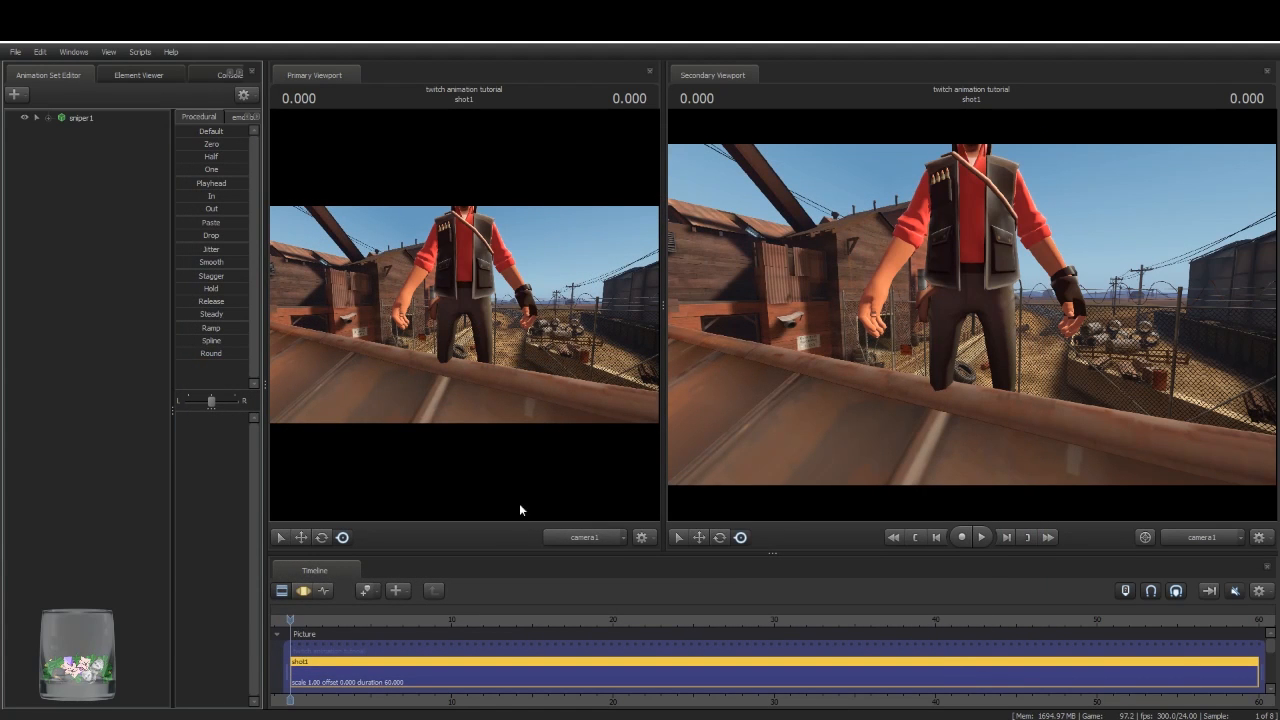
Step: Reposition the scene camera to frame the whole sniper, from hat to feet, on the roof edge
mouse_move(515, 314)
left_mouse_down()
mouse_move(505, 295)
mouse_move(500, 310)
left_mouse_up()
key("s")
left_click(80, 118)
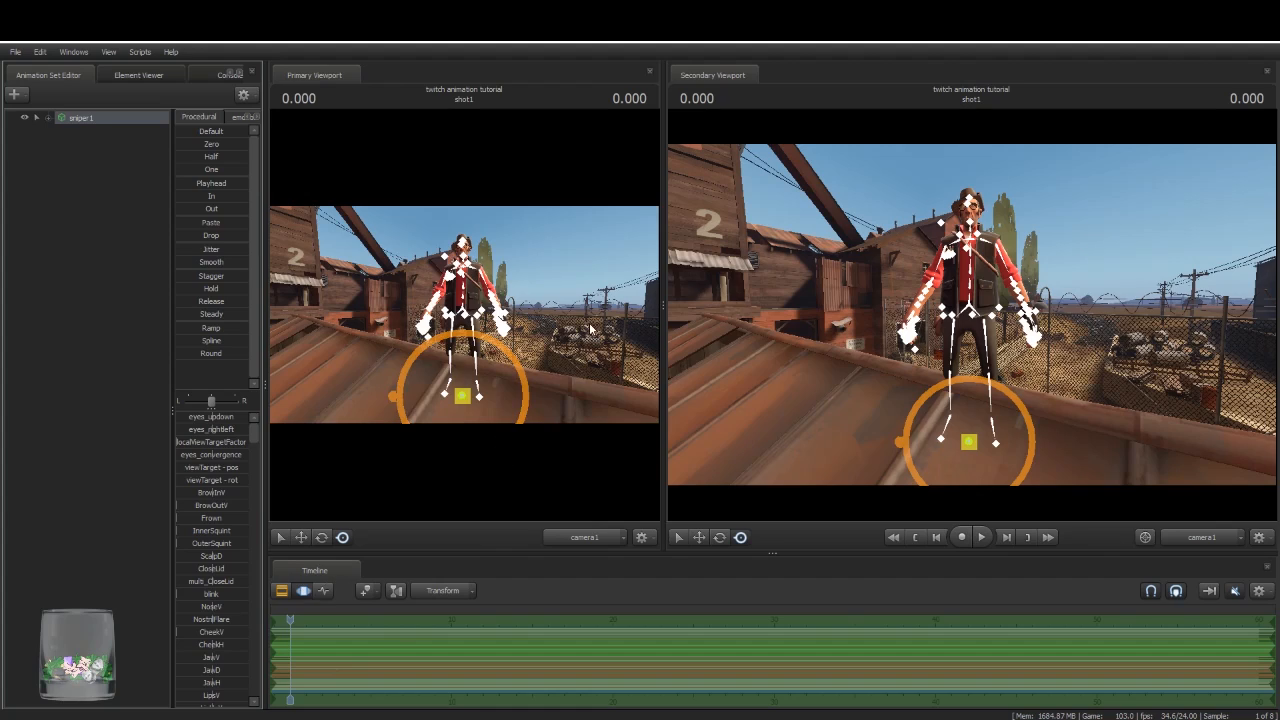
left_click_drag(500, 416, 498, 432)
key("s")
mouse_move(464, 314)
left_mouse_down()
mouse_move(457, 355)
mouse_move(442, 334)
mouse_move(458, 337)
left_mouse_up()
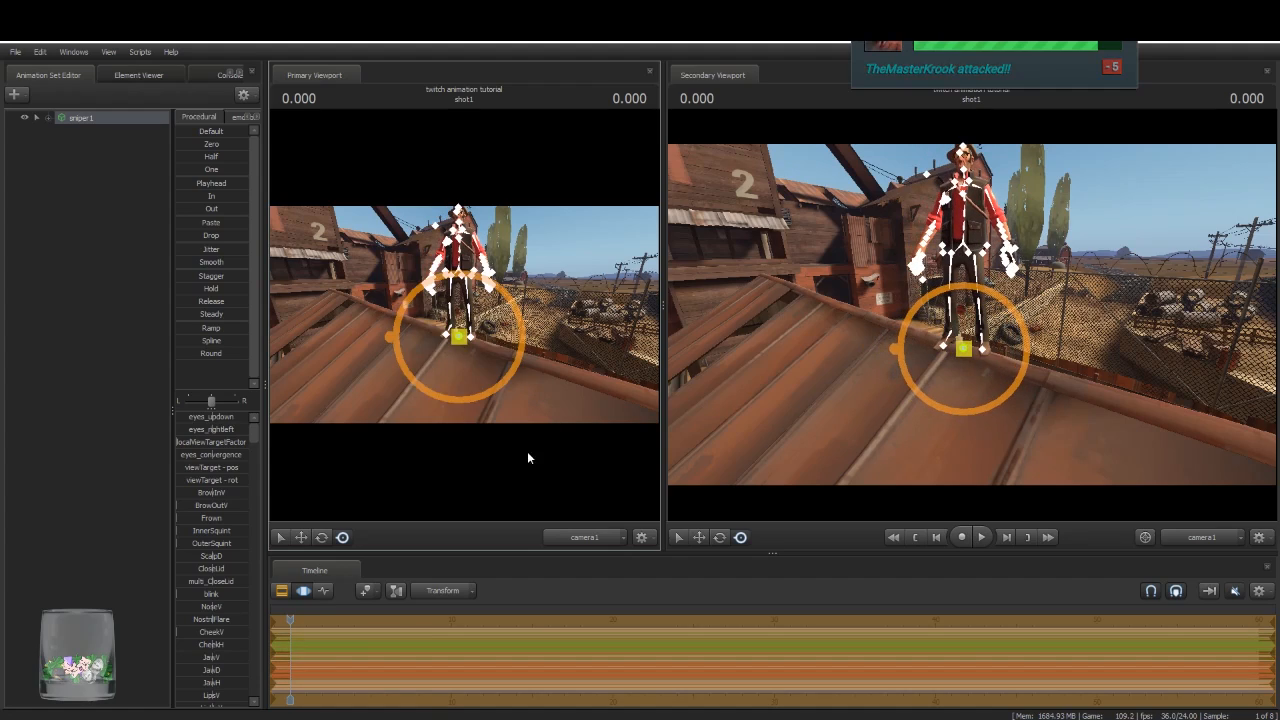
left_click_drag(592, 400, 591, 322)
mouse_move(464, 320)
left_mouse_down()
mouse_move(472, 303)
mouse_move(463, 320)
left_mouse_up()
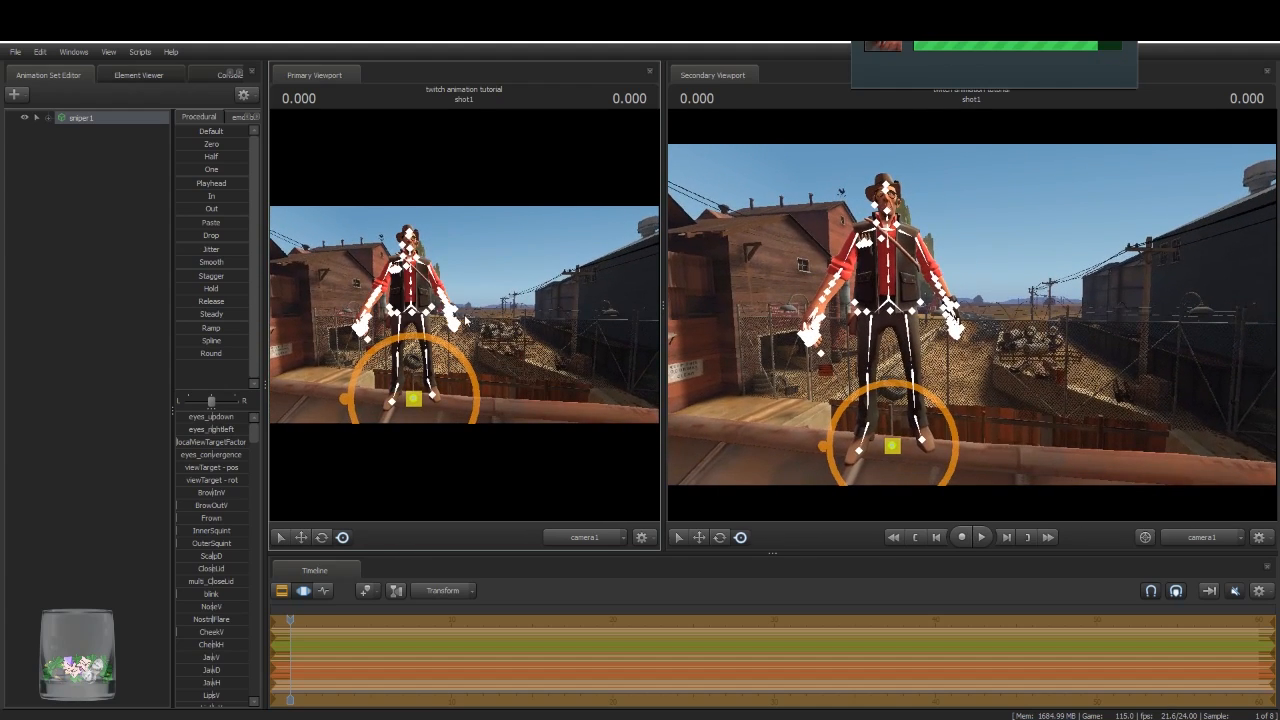
Step: Return to the clip editor, switch the primary viewport to the work camera and adjust its view of the sniper
key("F2")
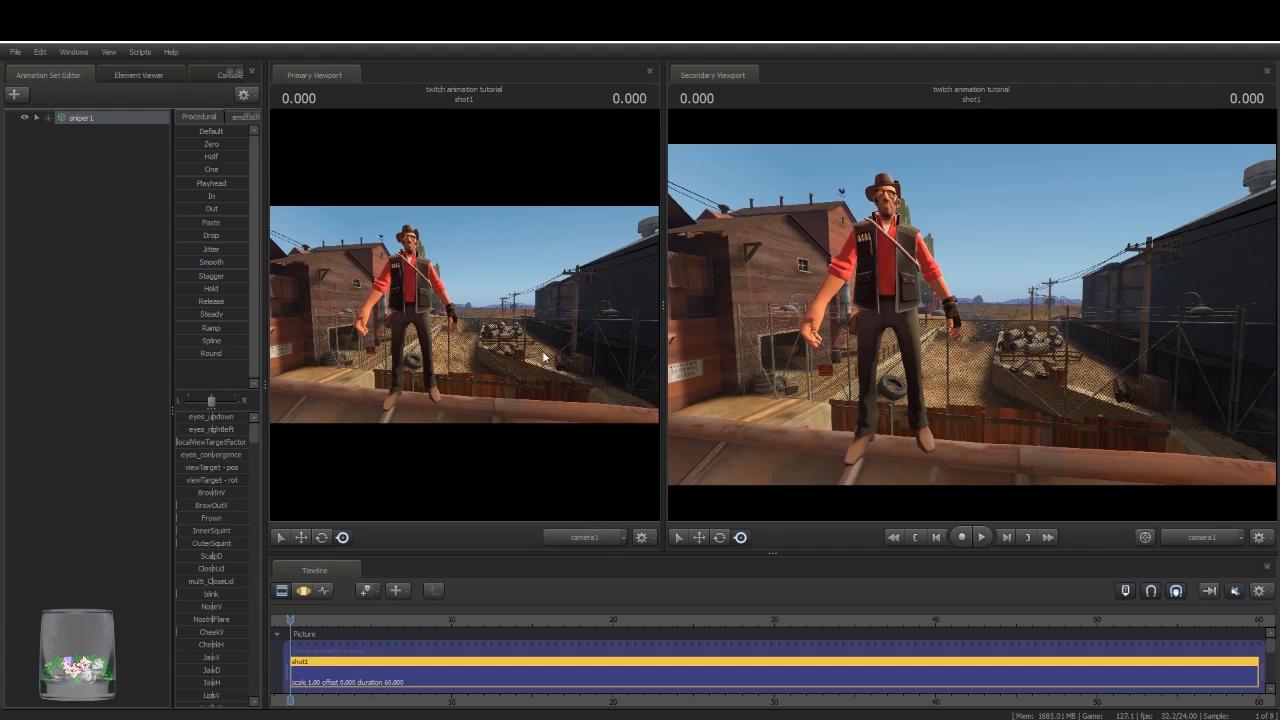
left_click(582, 536)
left_click_drag(587, 365, 632, 396)
left_click_drag(464, 314, 512, 314)
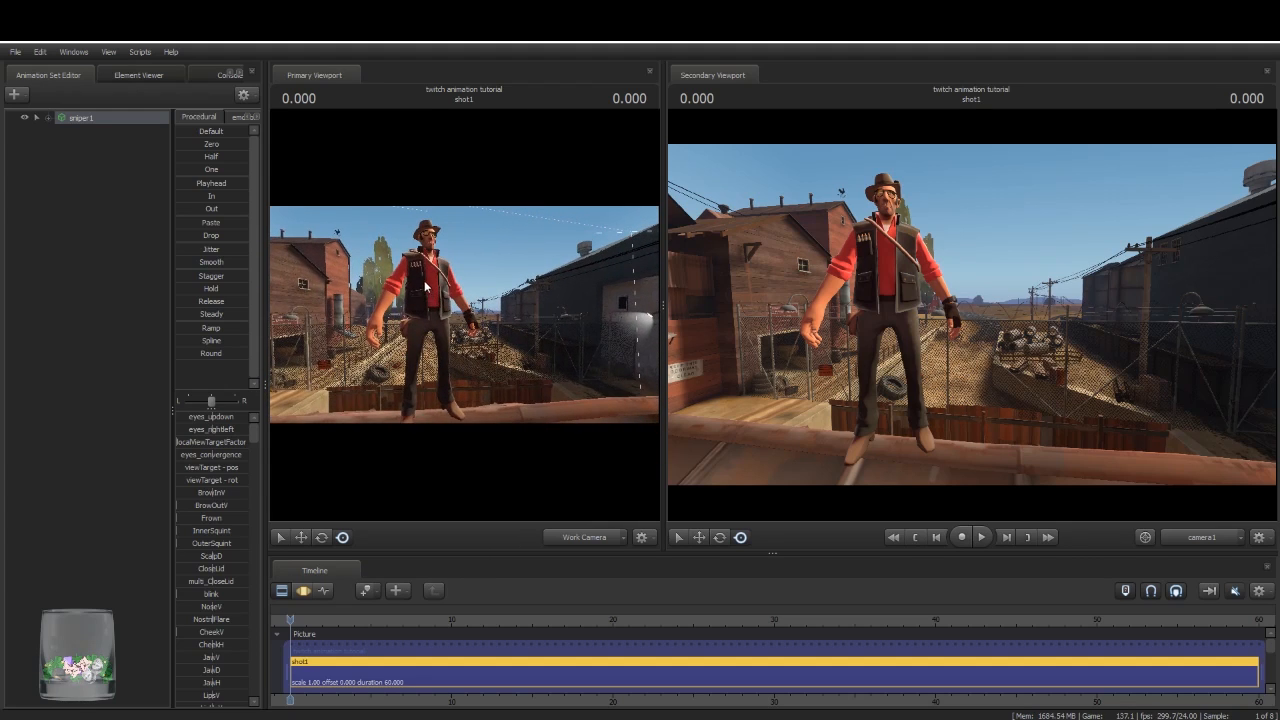
Step: Switch to the motion editor and start a sequence import for the sniper1 animation set
right_click(113, 118)
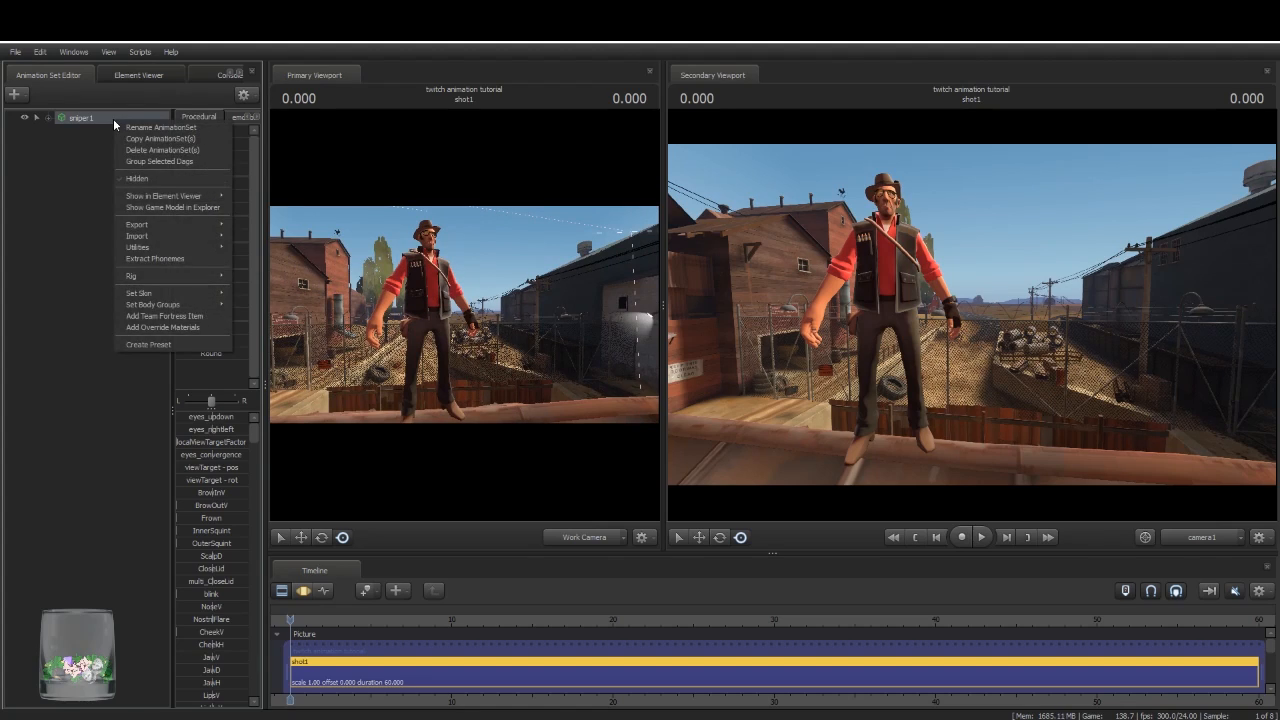
left_click(76, 183)
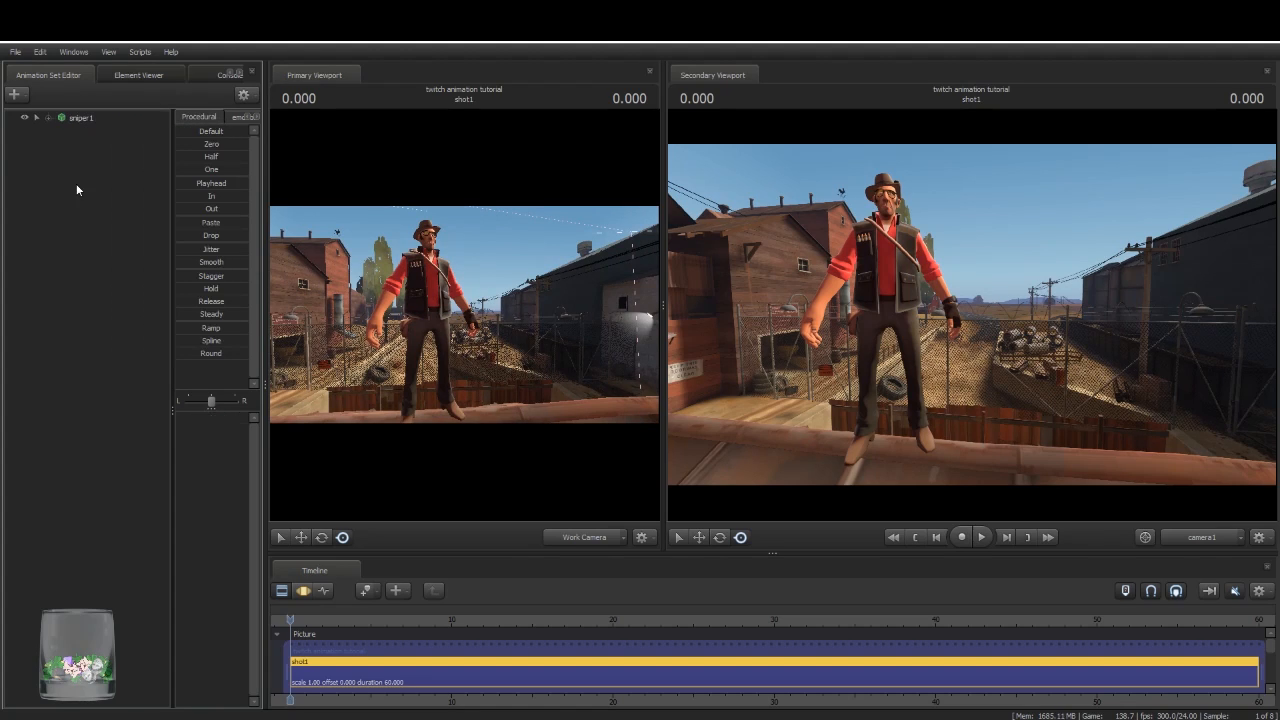
left_click(305, 591)
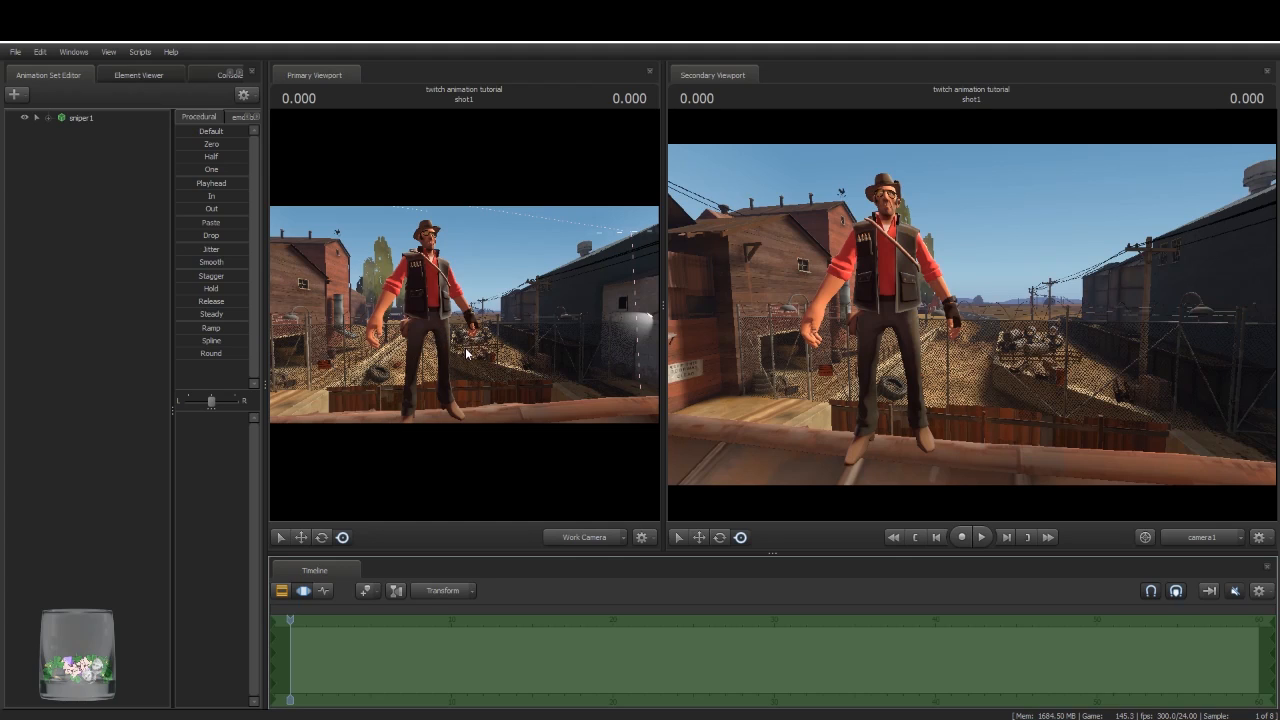
left_click(79, 118)
right_click(79, 118)
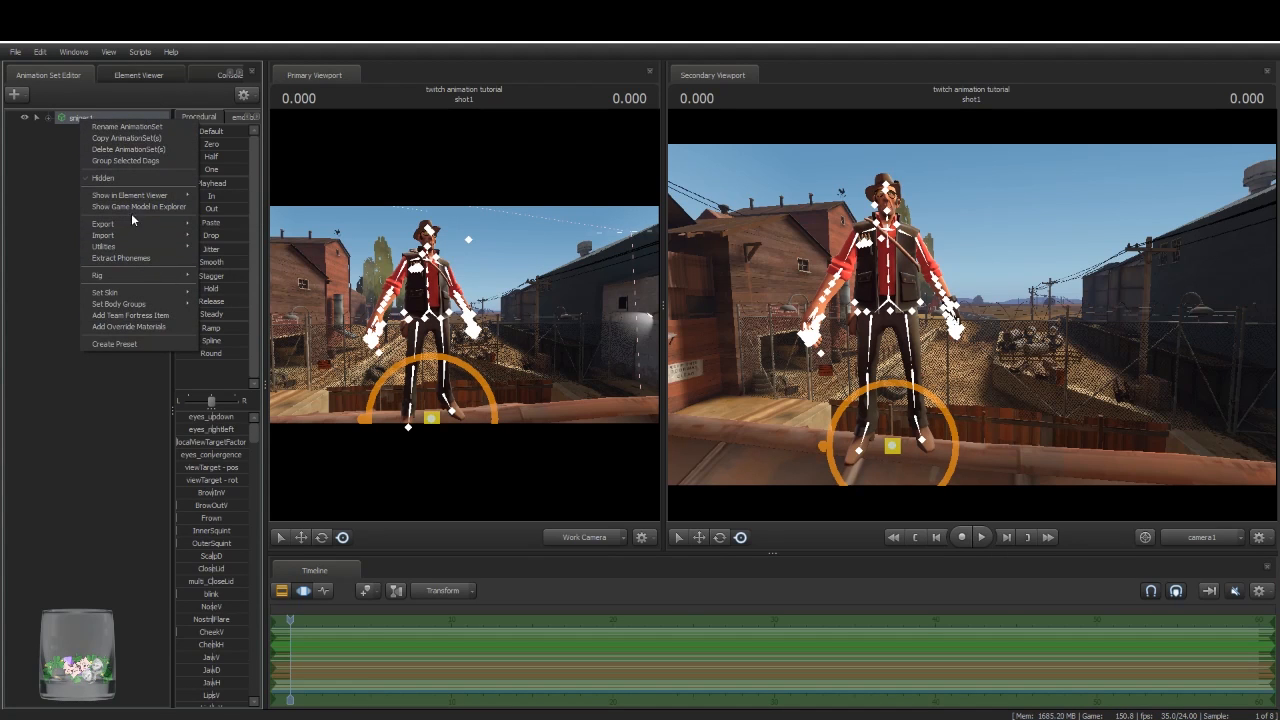
mouse_move(152, 234)
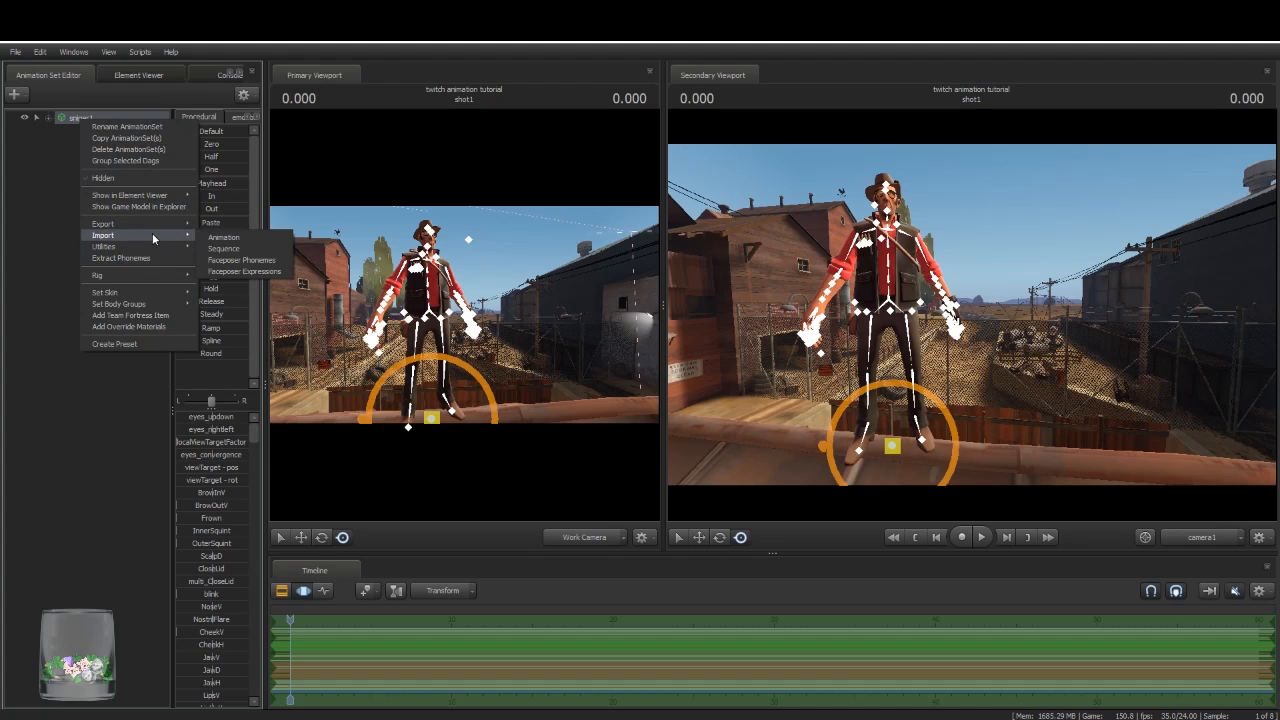
left_click(247, 254)
Step: Preview the run_ITEM1 and run_MELEE sequences on the sniper
left_click(596, 409)
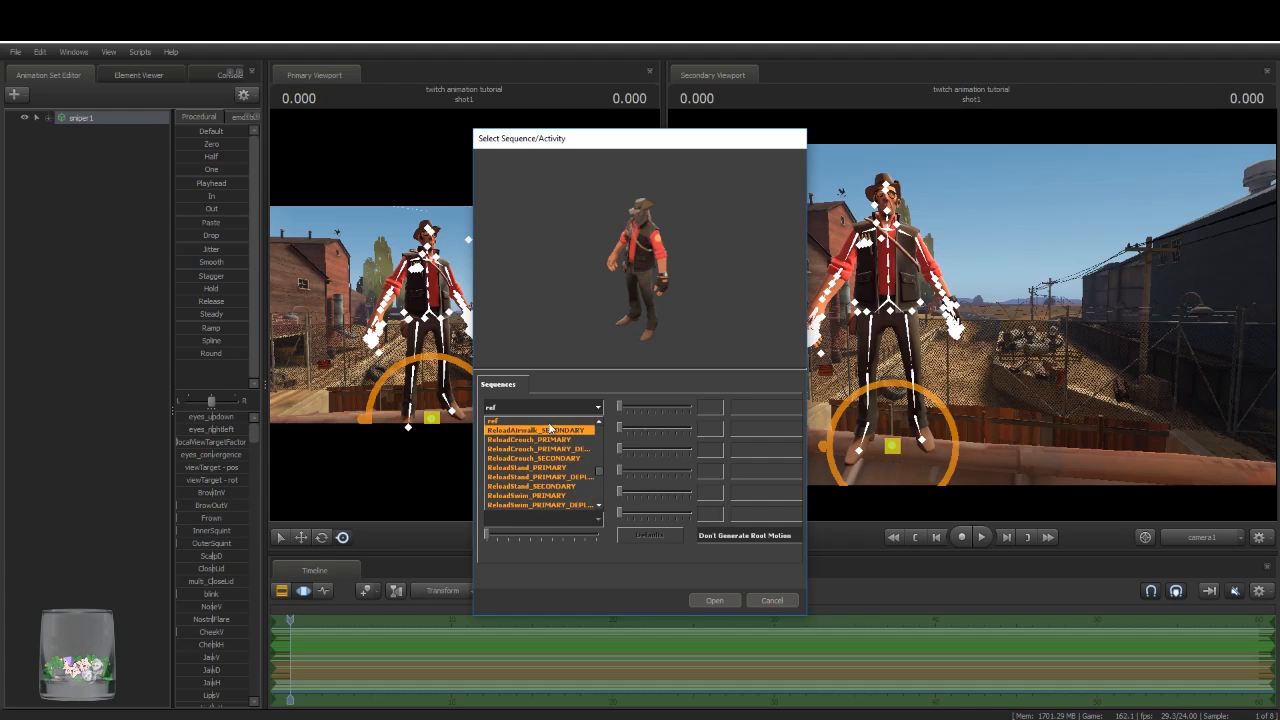
scroll(551, 476, "down", 2)
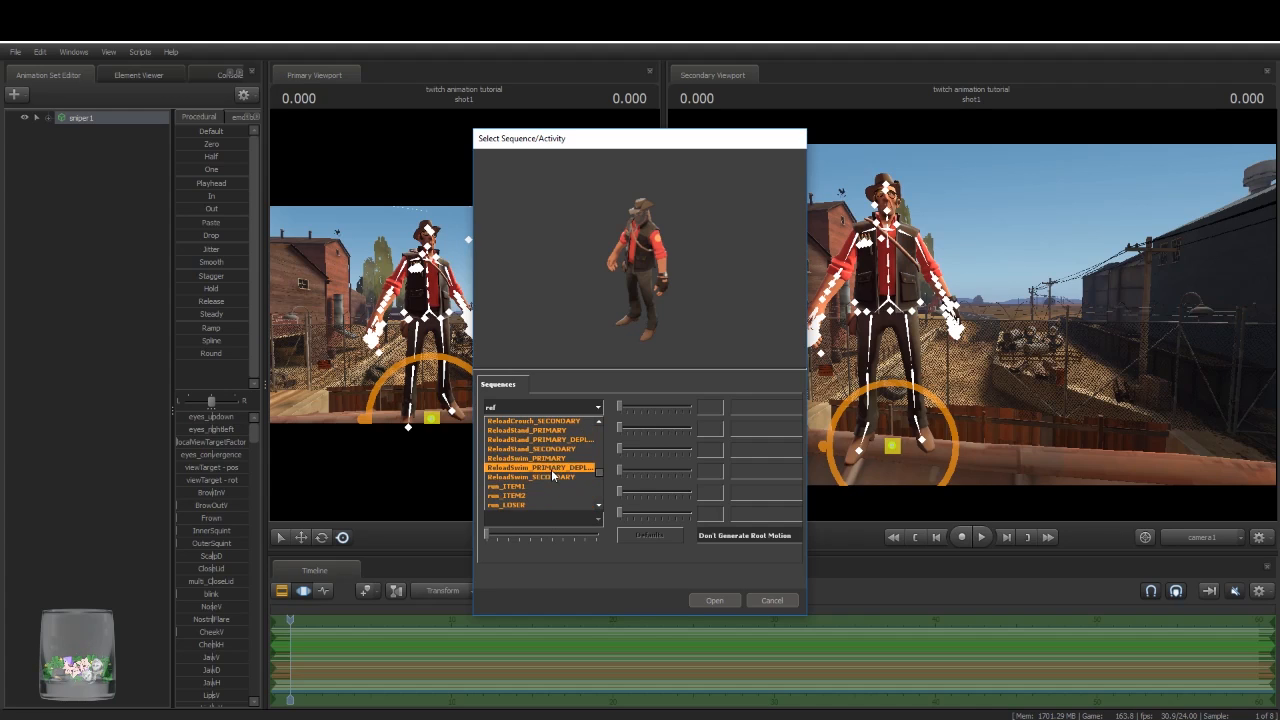
left_click(540, 486)
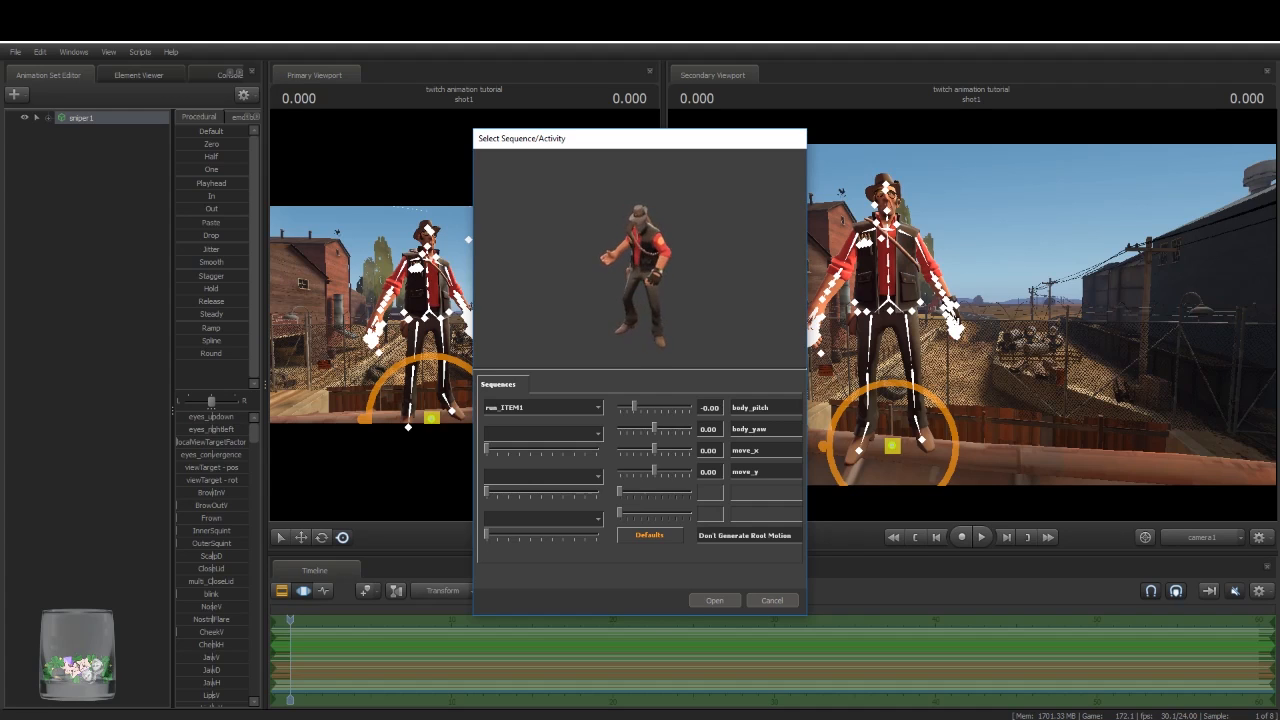
left_click(598, 408)
scroll(558, 471, "down", 1)
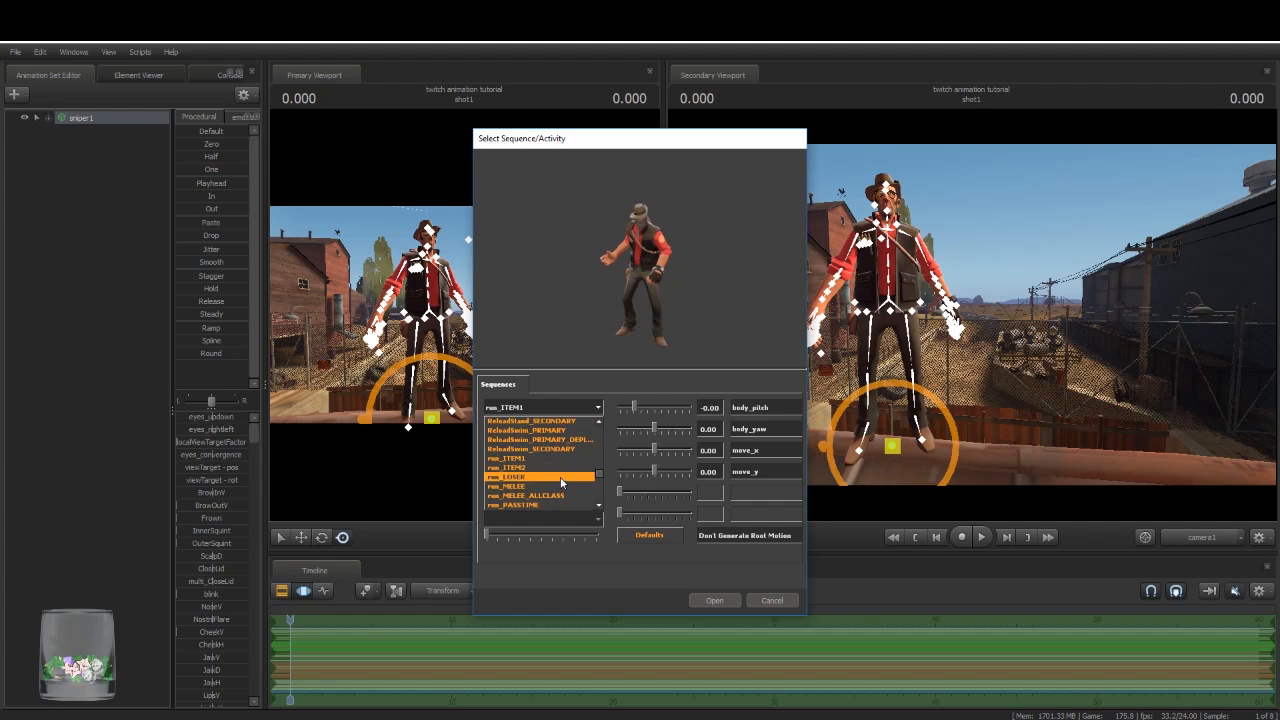
scroll(559, 475, "down", 1)
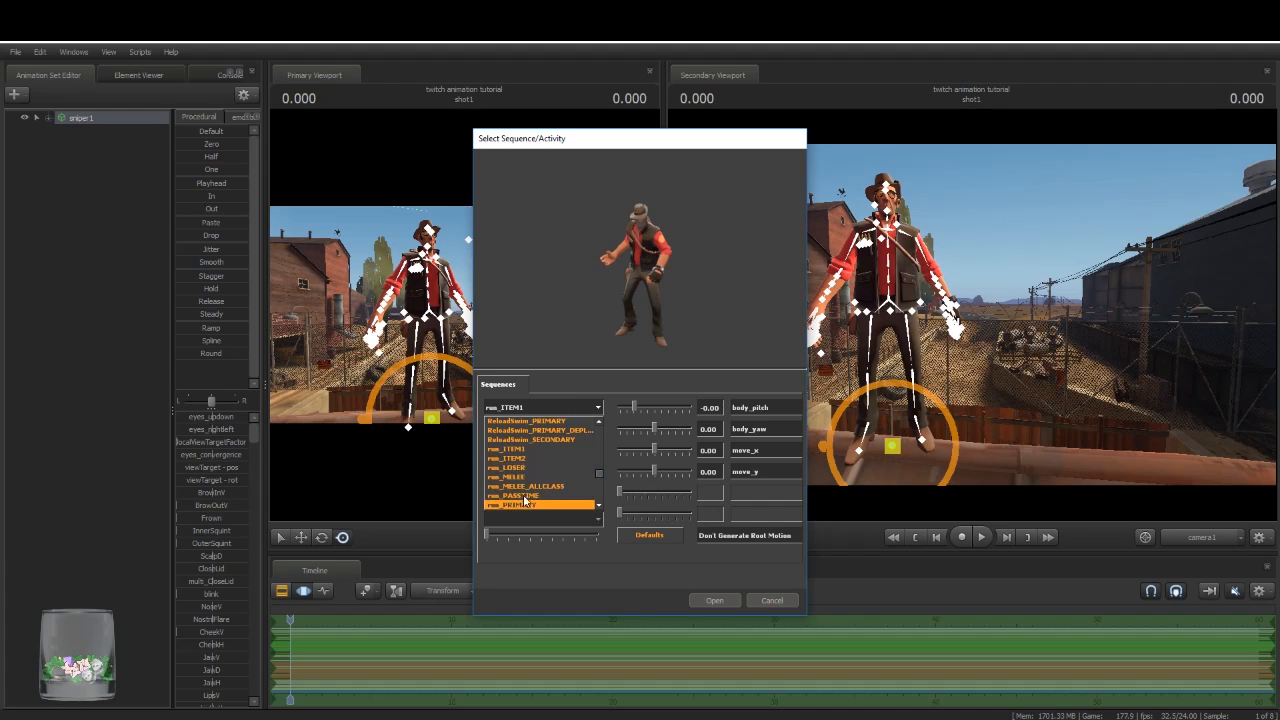
left_click(536, 483)
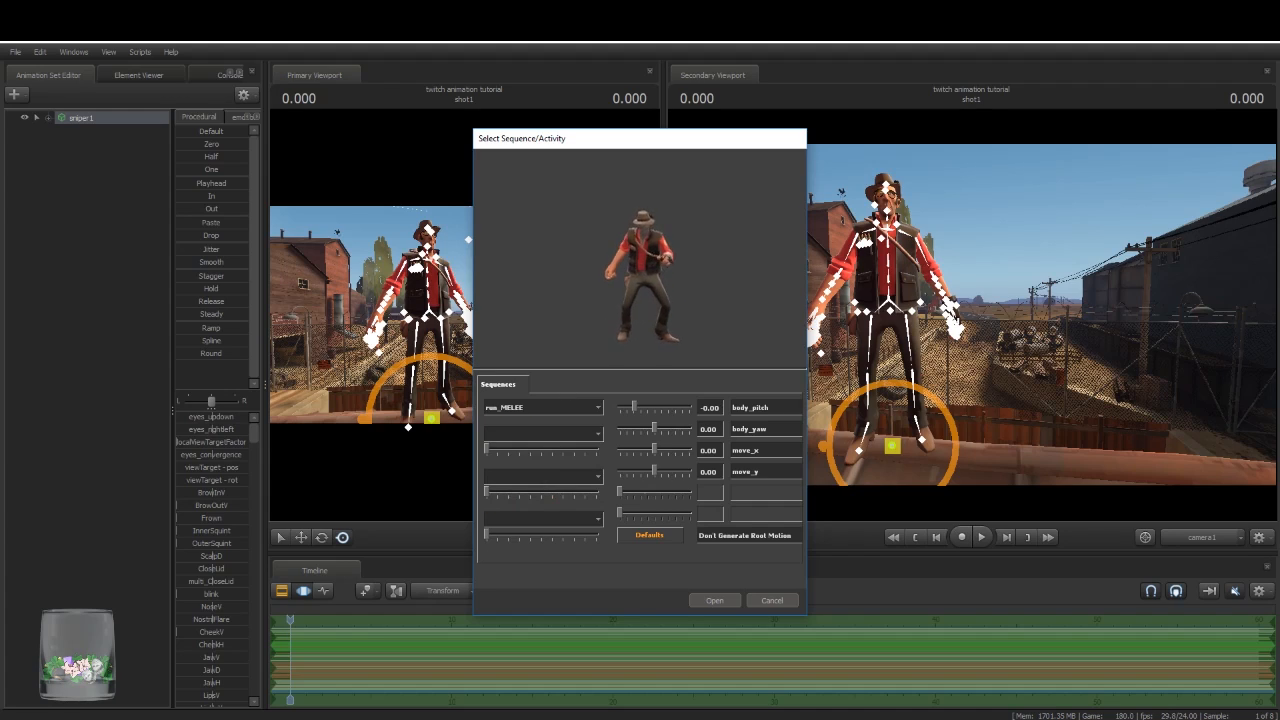
Step: Preview the run_MELEE_ALLCLASS, run_PASSTIME and run_SECONDARY sequences on the sniper
left_click(584, 408)
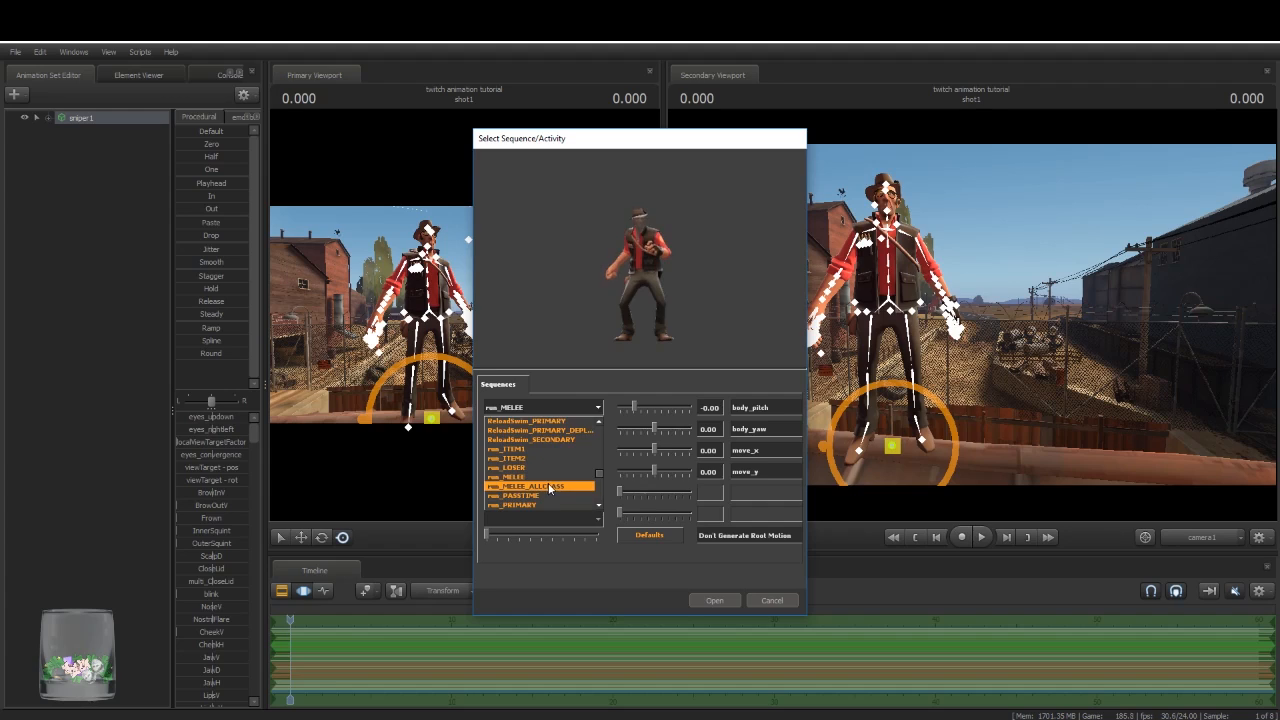
left_click(549, 486)
left_click(580, 411)
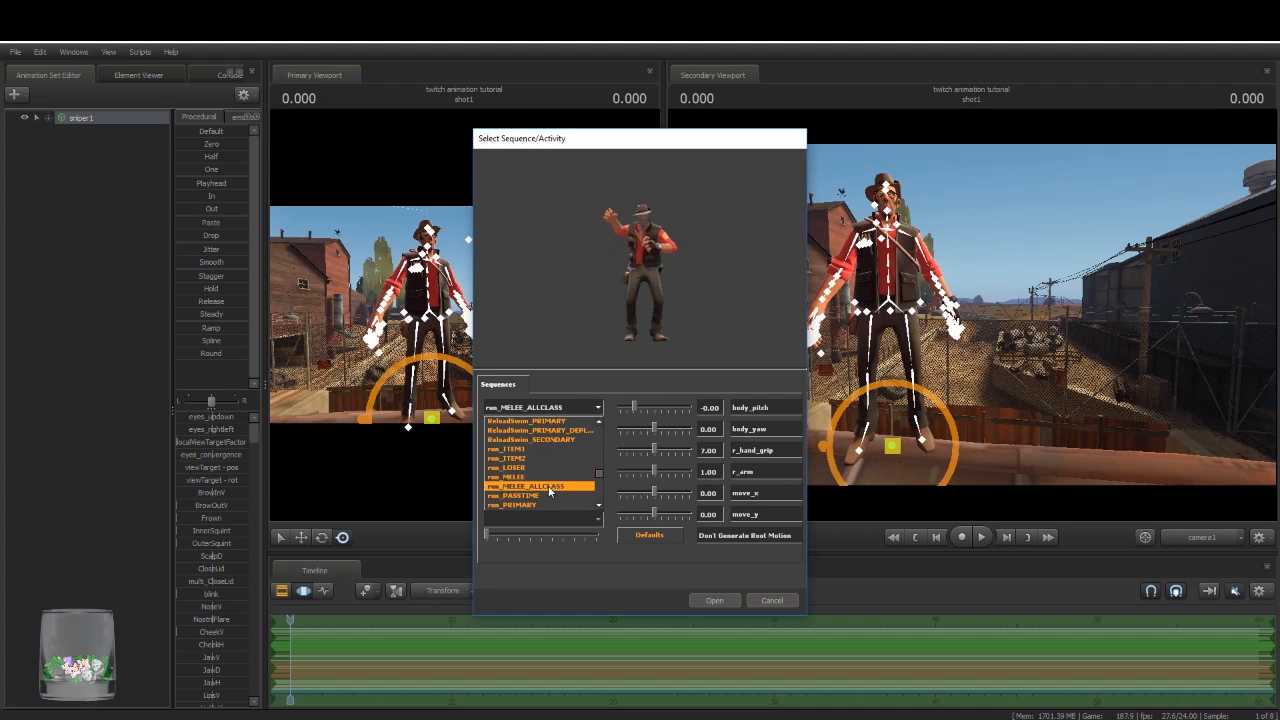
scroll(555, 476, "down", 1)
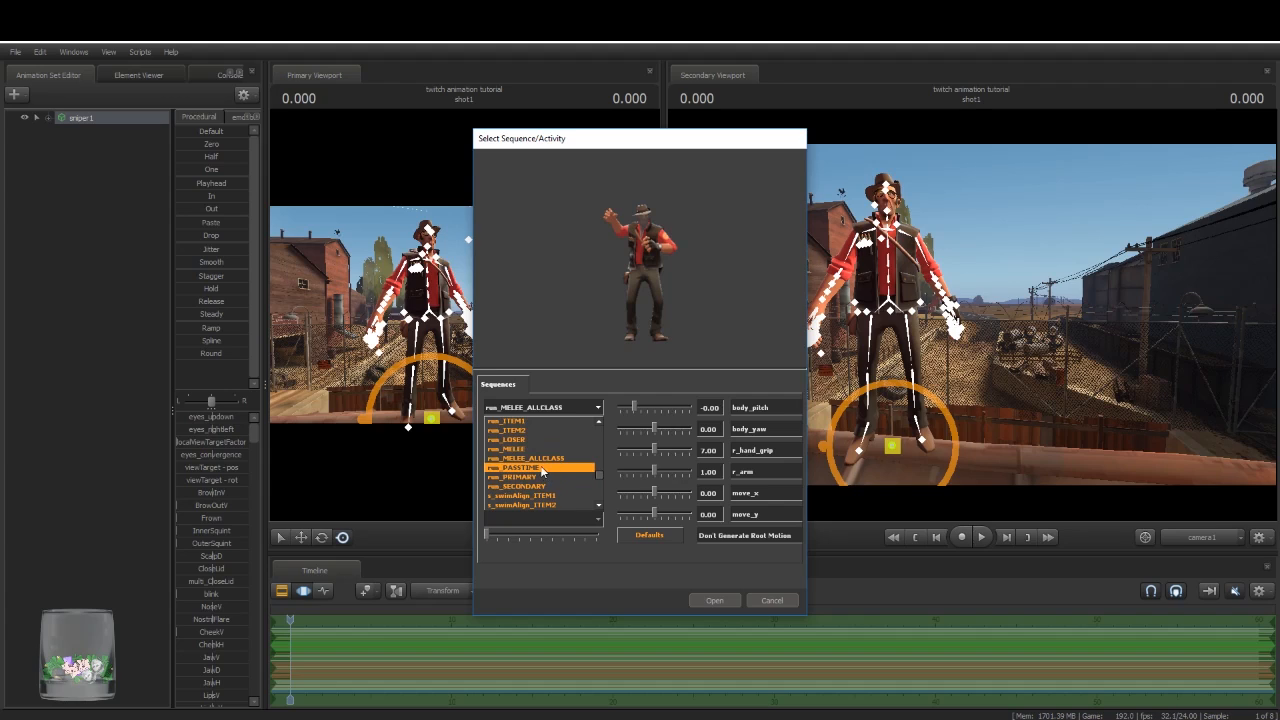
left_click(541, 468)
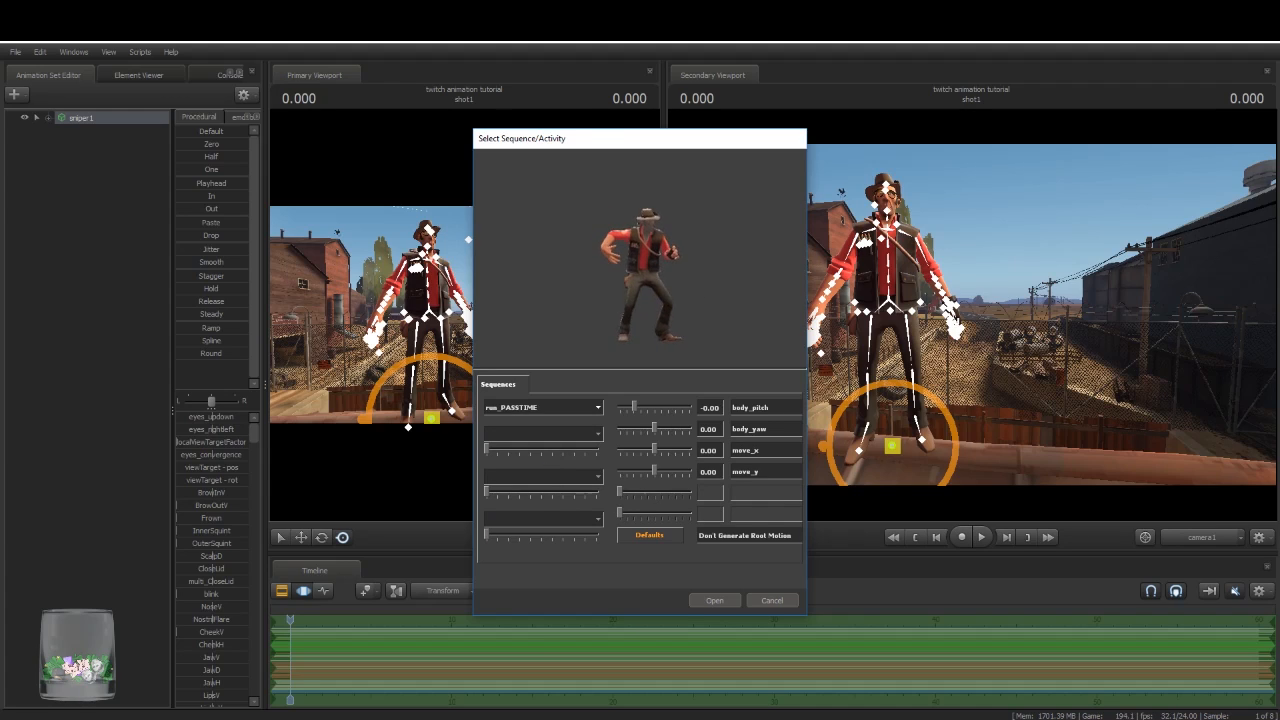
left_click(556, 404)
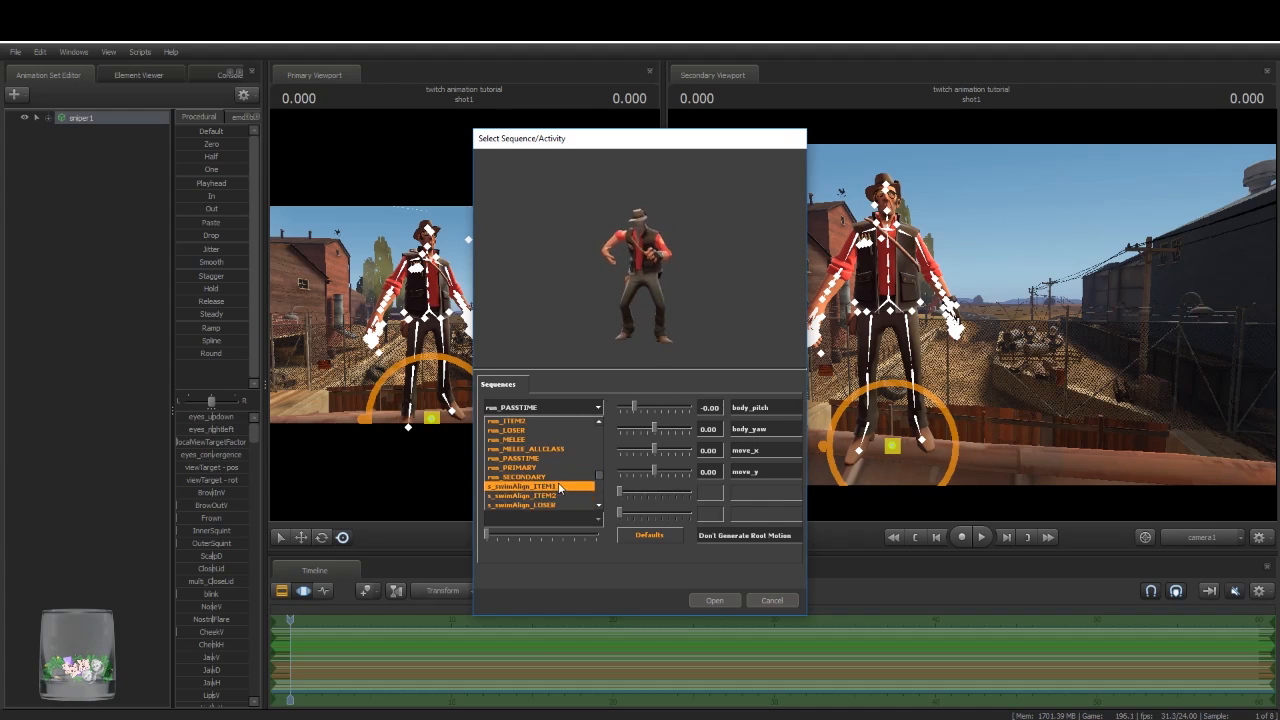
left_click(543, 476)
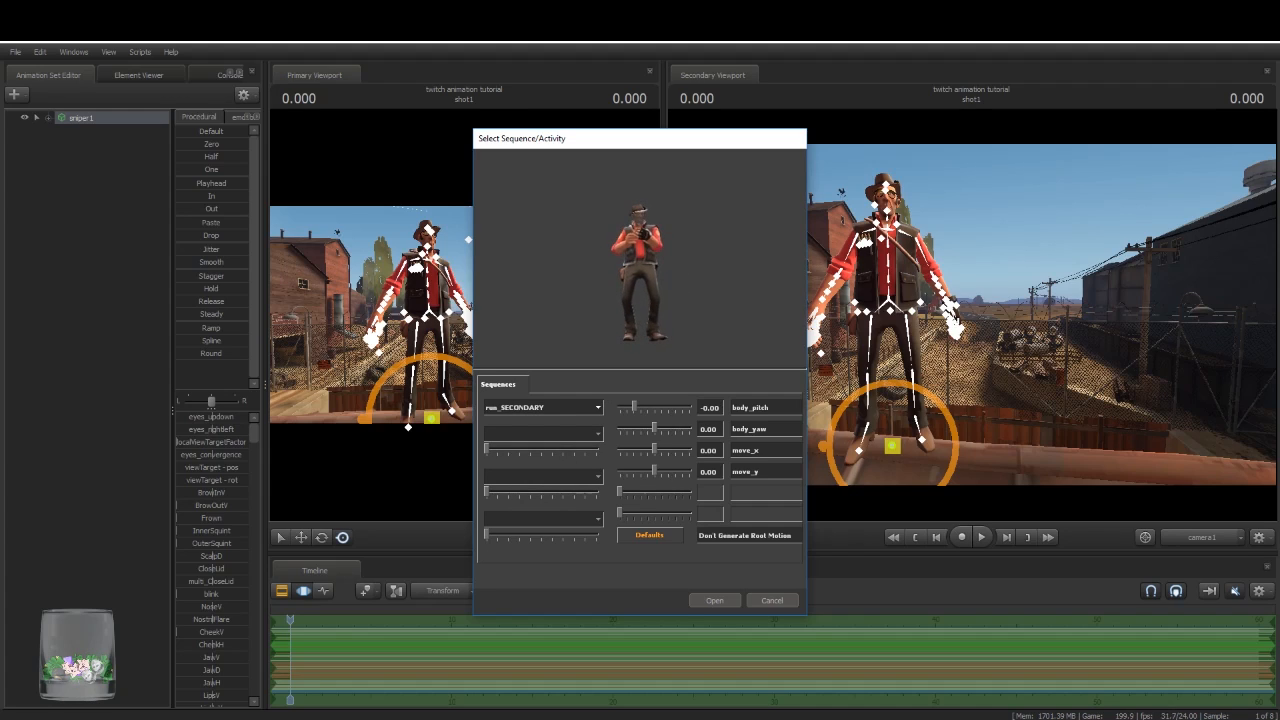
Step: Browse from the run sequences to the taunts and preview taunt01, taunt04 and taunt03 on the sniper
left_click(587, 407)
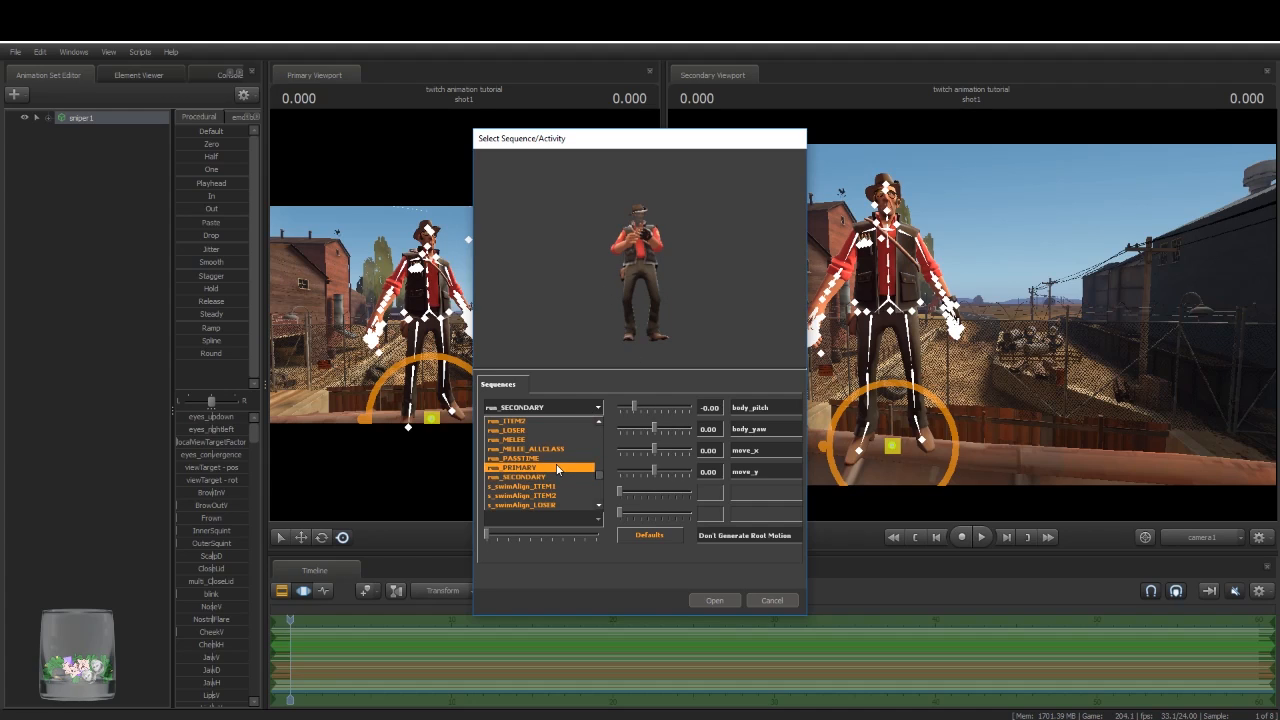
scroll(560, 471, "up", 1)
scroll(545, 471, "down", 5)
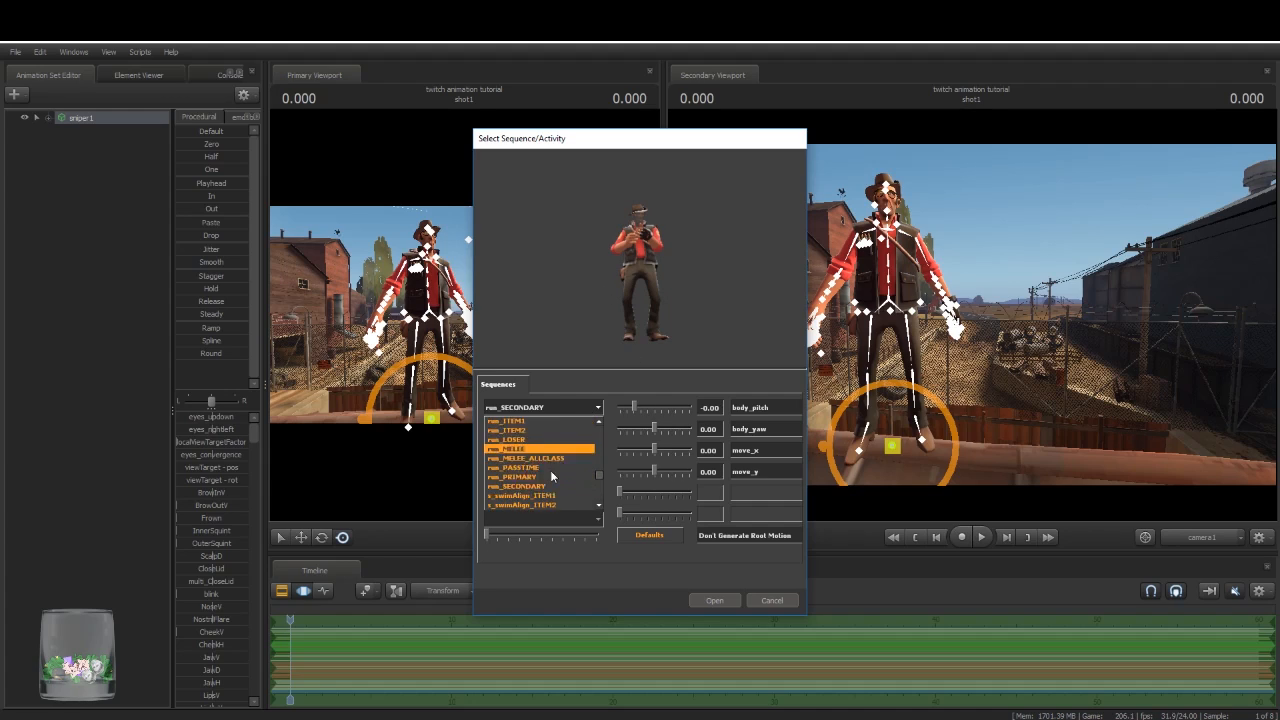
scroll(552, 473, "down", 1)
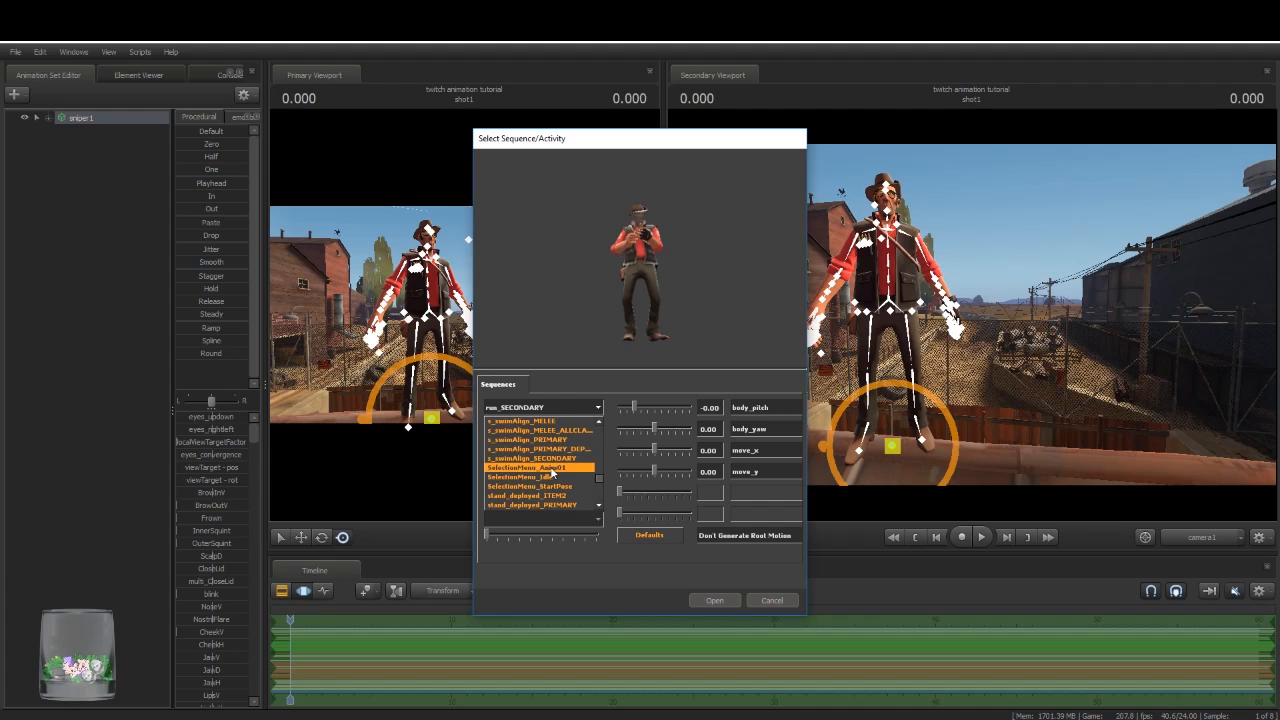
scroll(551, 470, "down", 4)
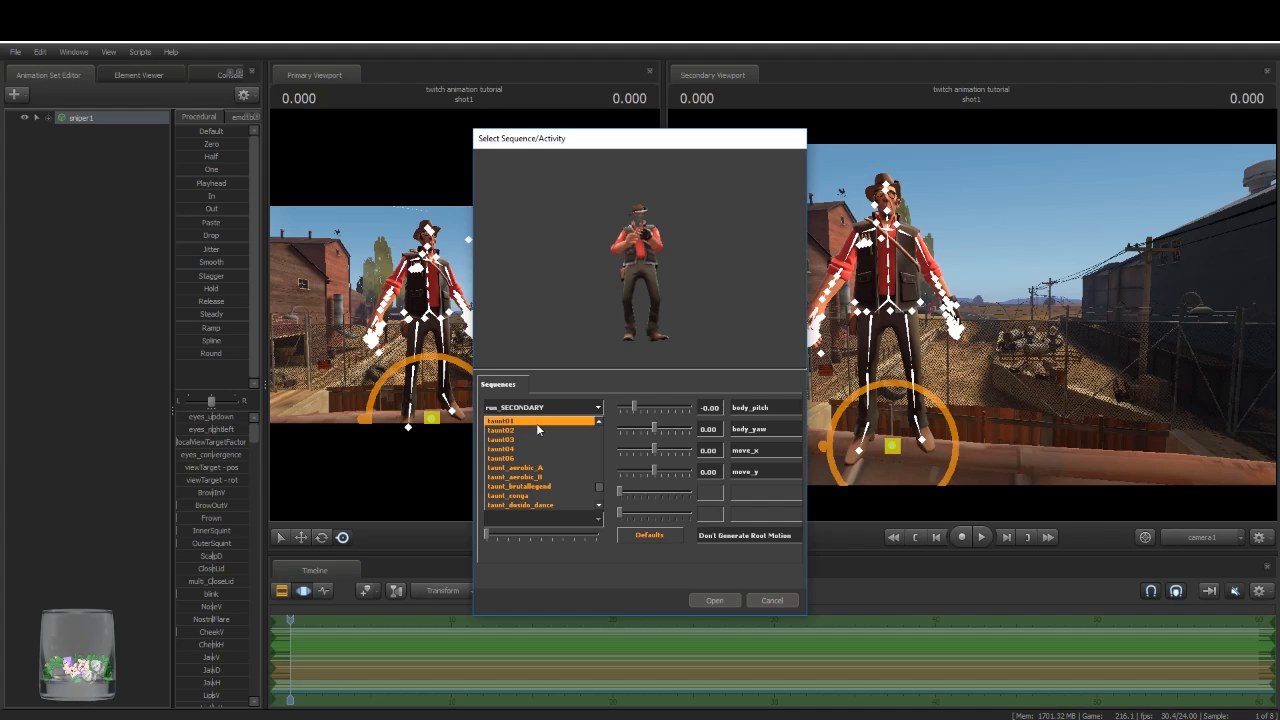
left_click(530, 421)
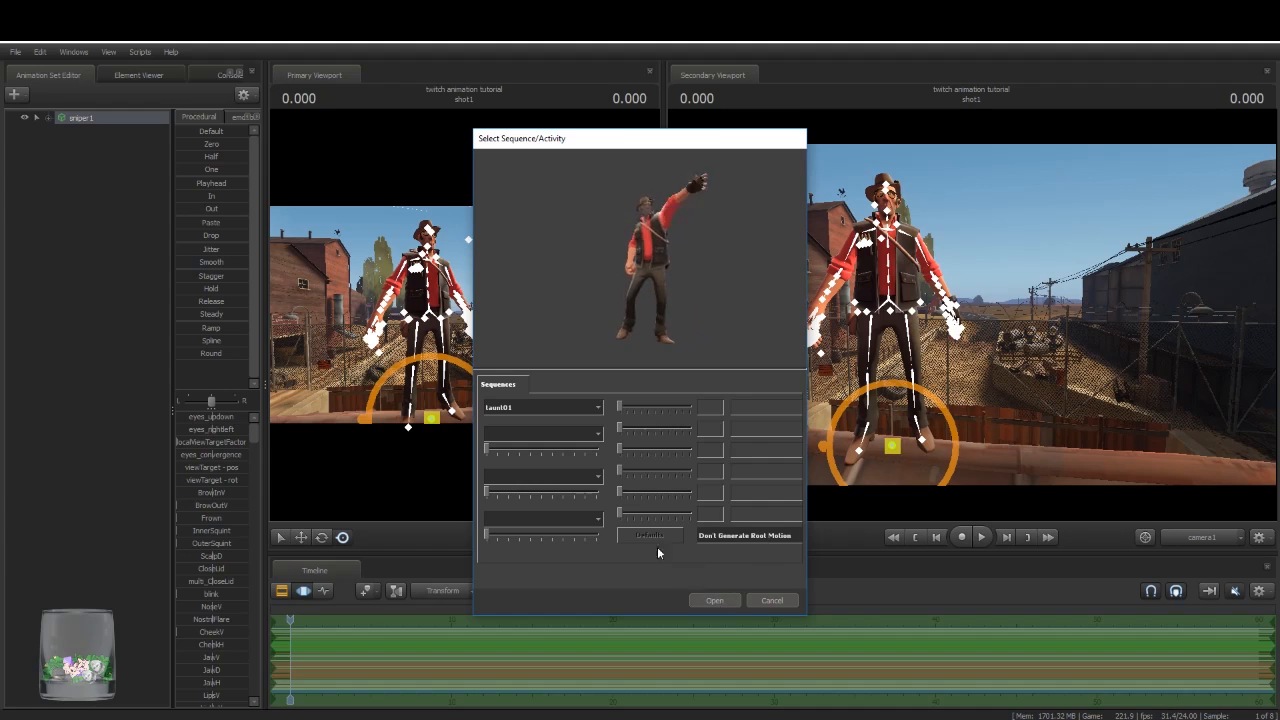
left_click(583, 409)
left_click(553, 442)
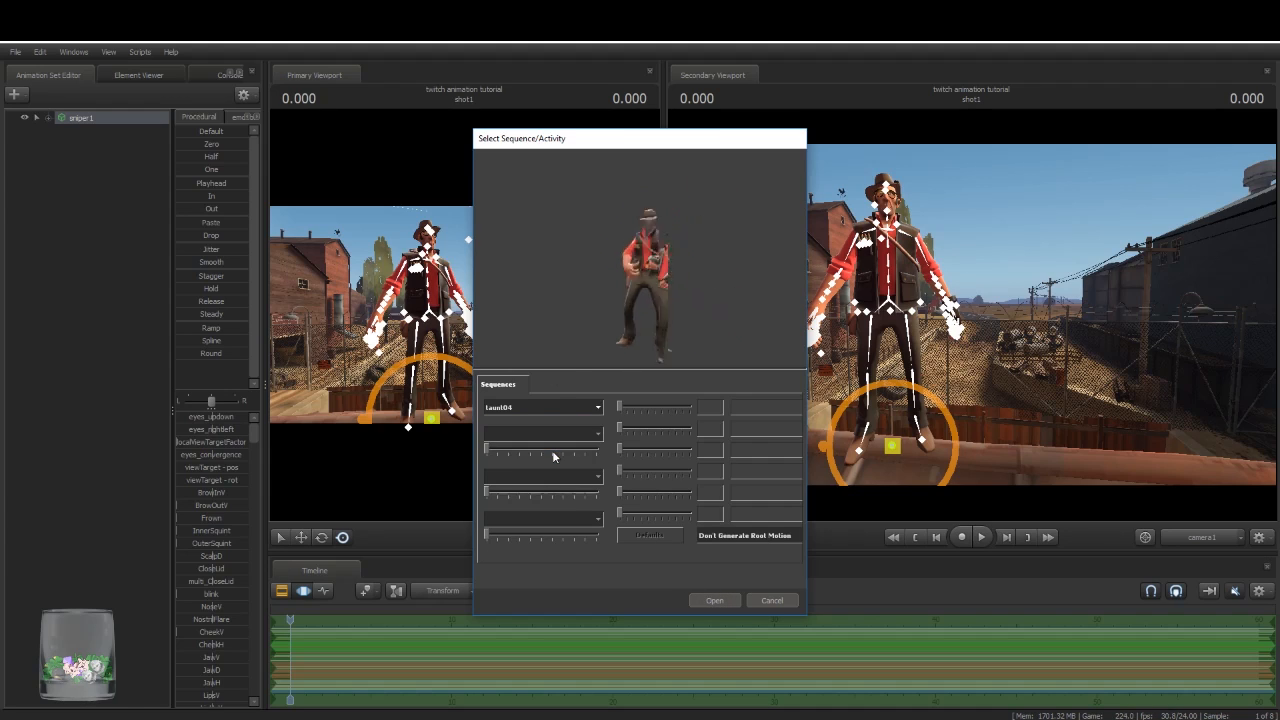
left_click(587, 405)
left_click(568, 428)
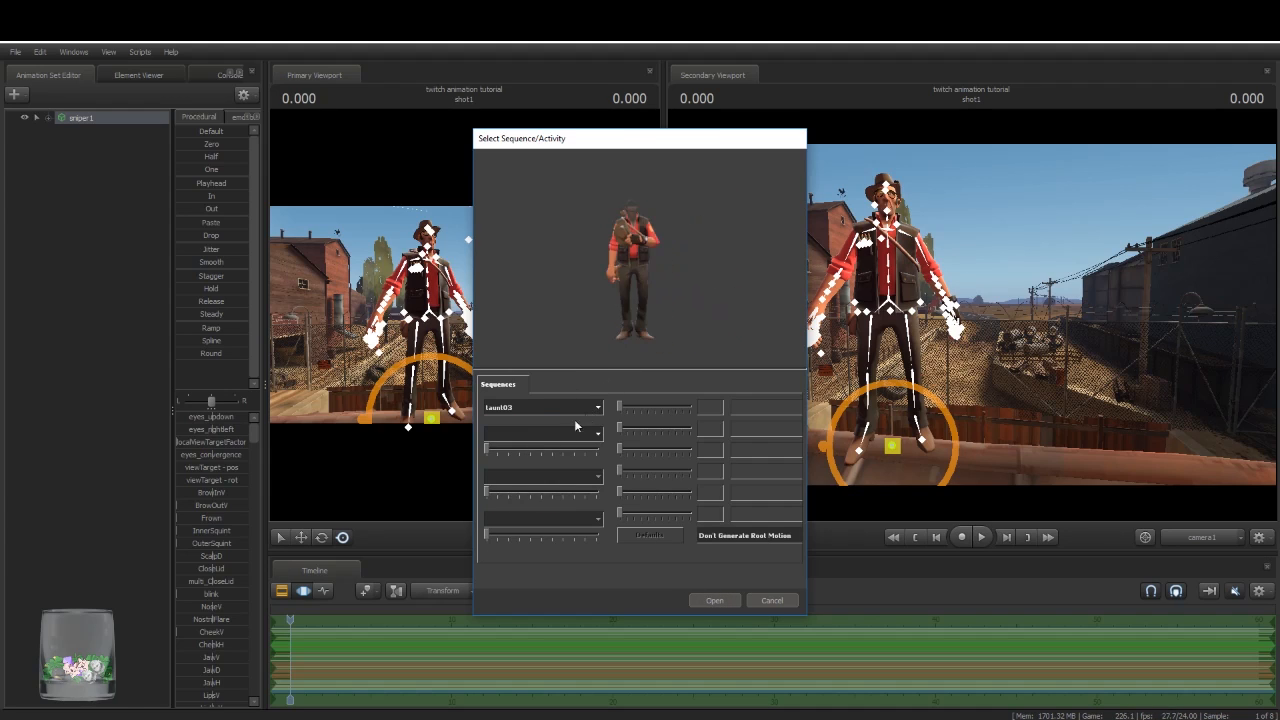
Step: Import the taunt01 sequence onto the sniper with the time selection covering the whole timeline
left_click(588, 407)
left_click(519, 421)
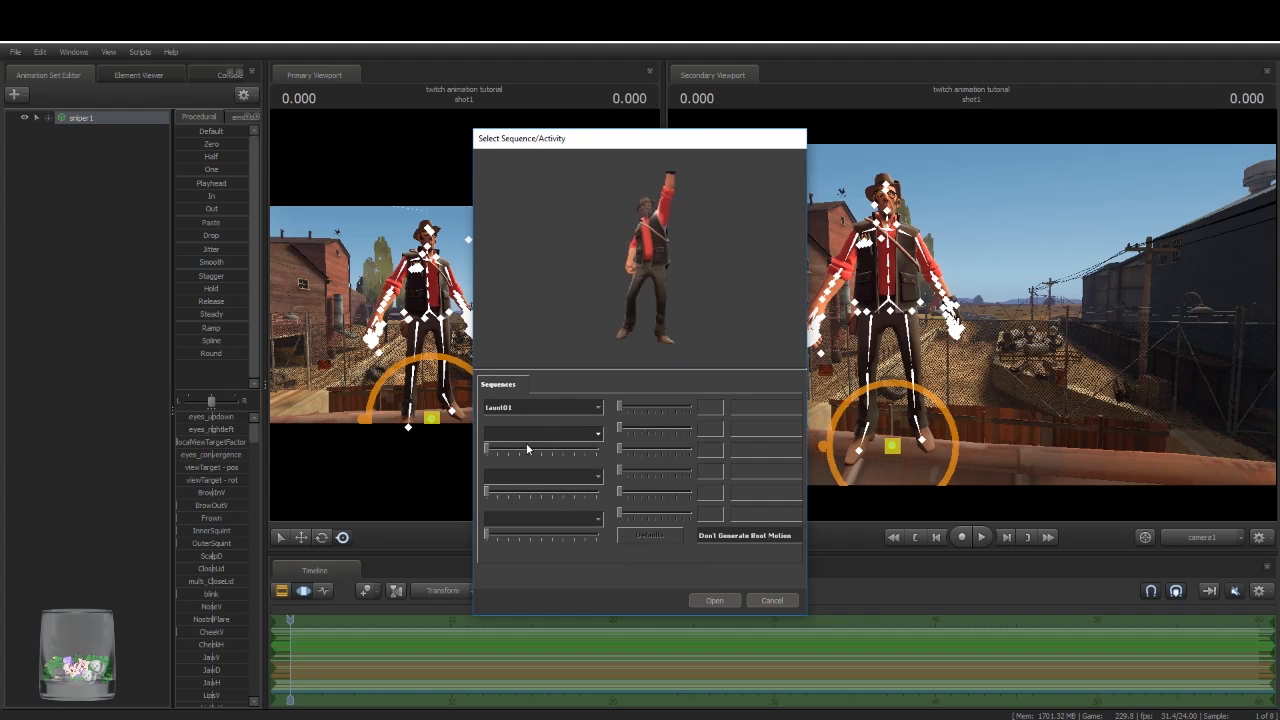
left_click(712, 600)
mouse_move(464, 314)
left_mouse_down()
mouse_move(460, 345)
mouse_move(476, 312)
mouse_move(464, 308)
mouse_move(464, 326)
mouse_move(464, 314)
left_mouse_up()
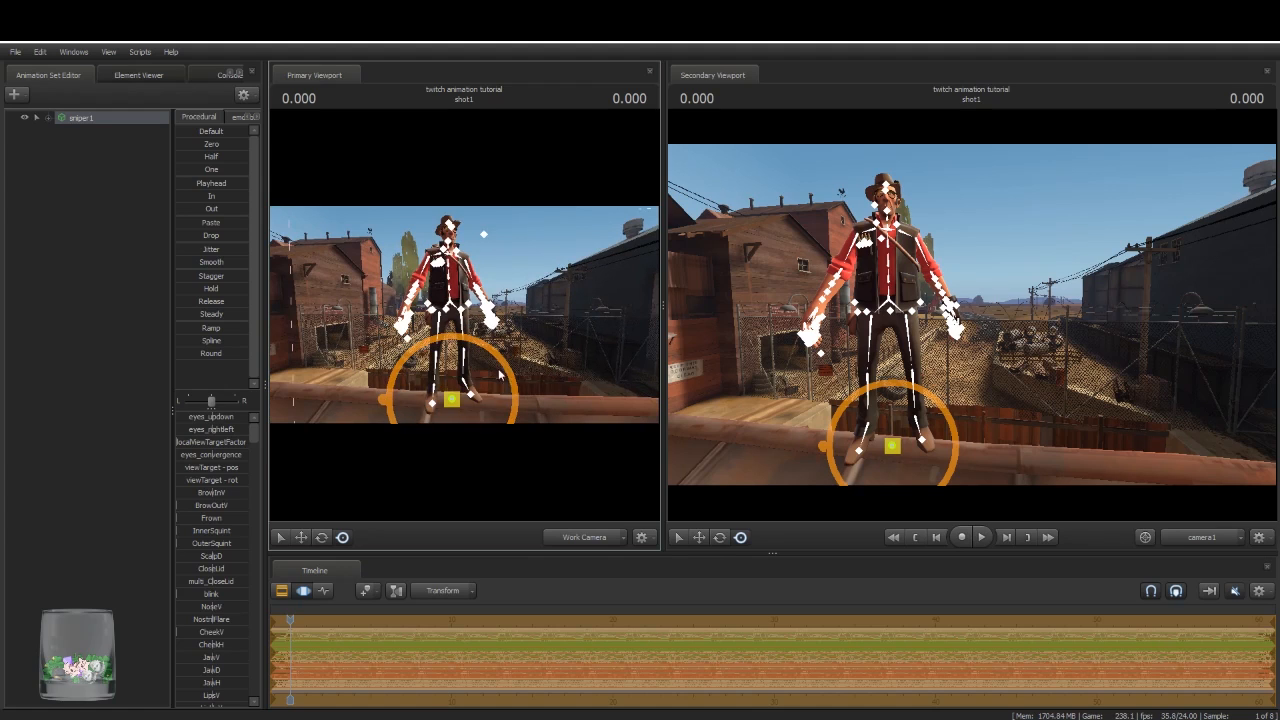
Step: Play back the imported taunt, switch to the clip editor to play it again, and return the playhead to the start
key("space")
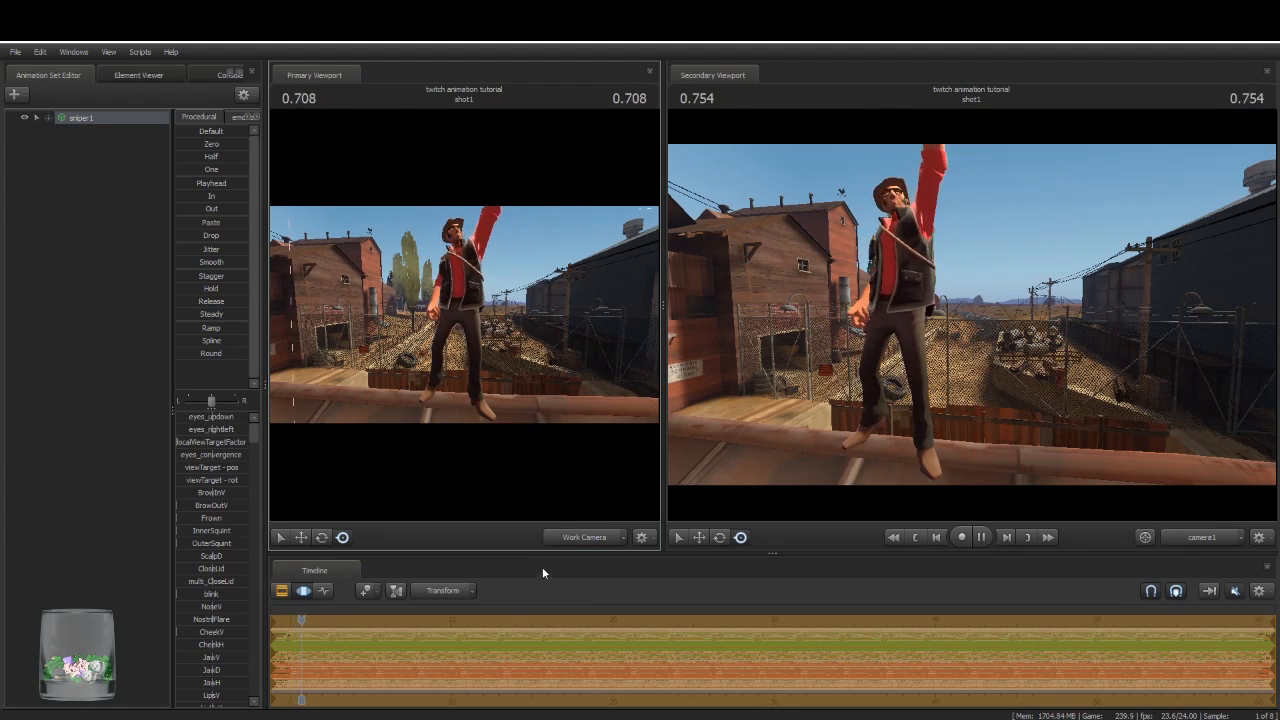
key("space")
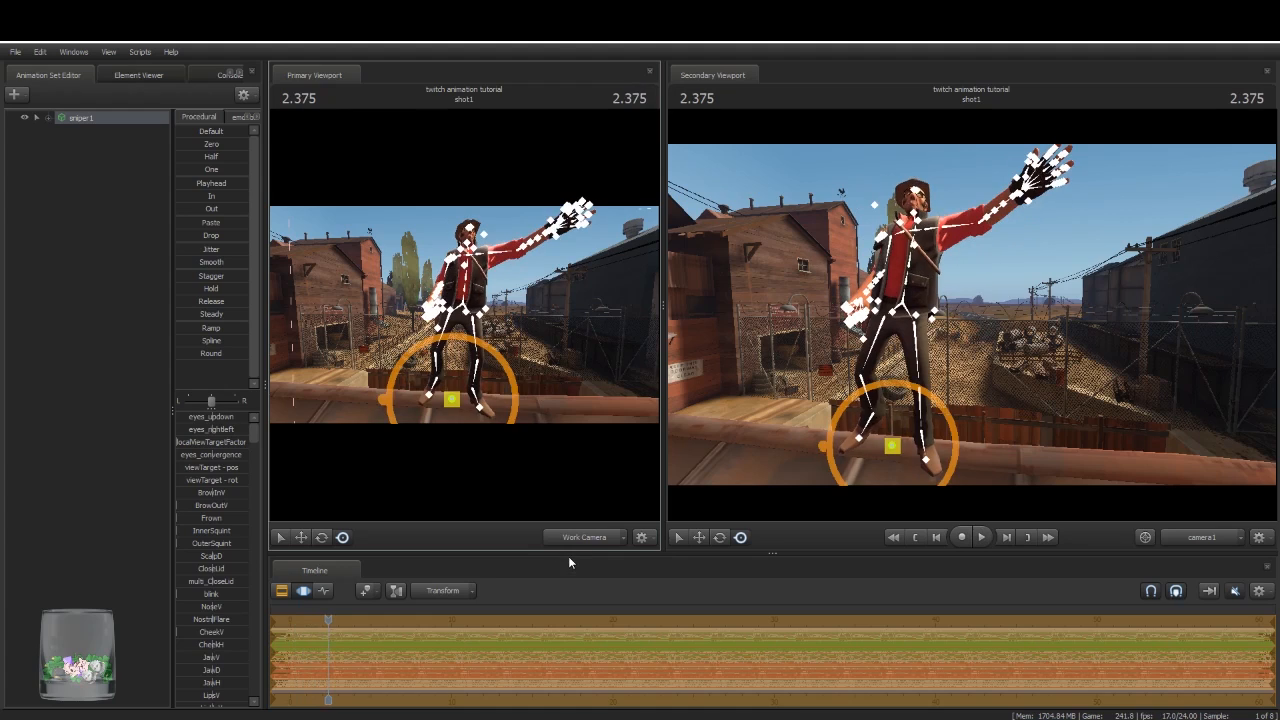
left_click(303, 590)
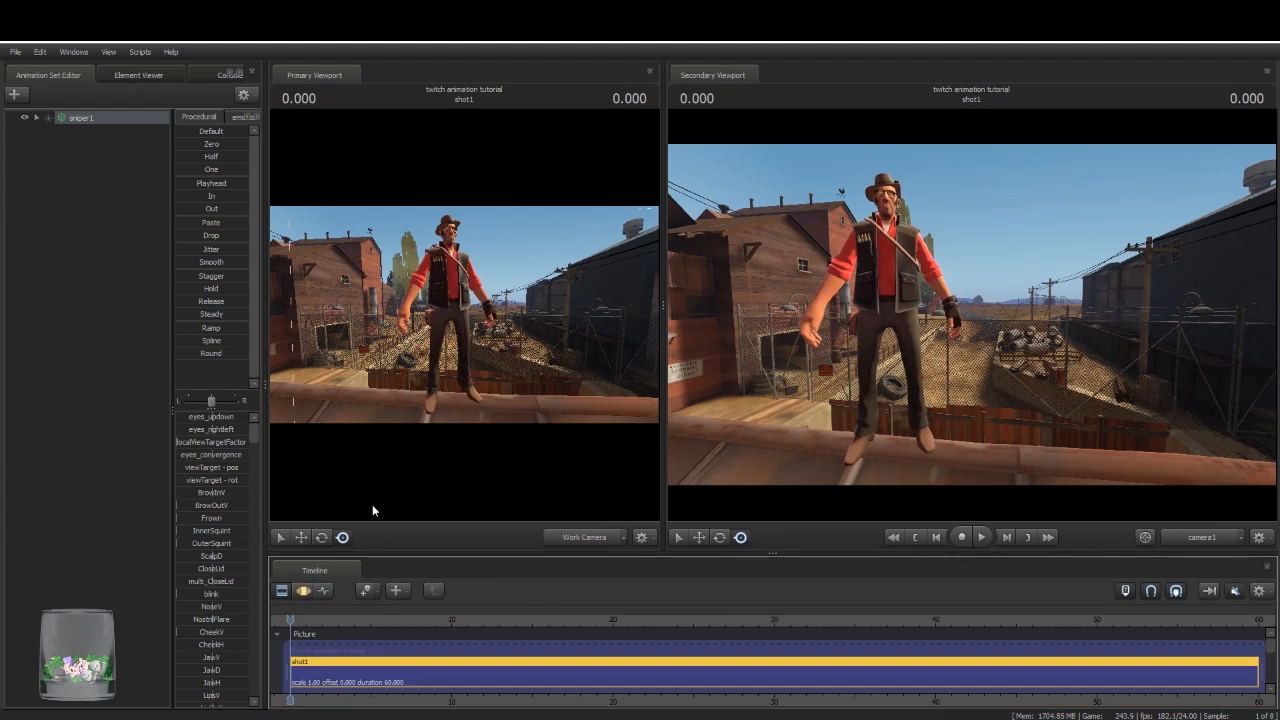
left_click(981, 538)
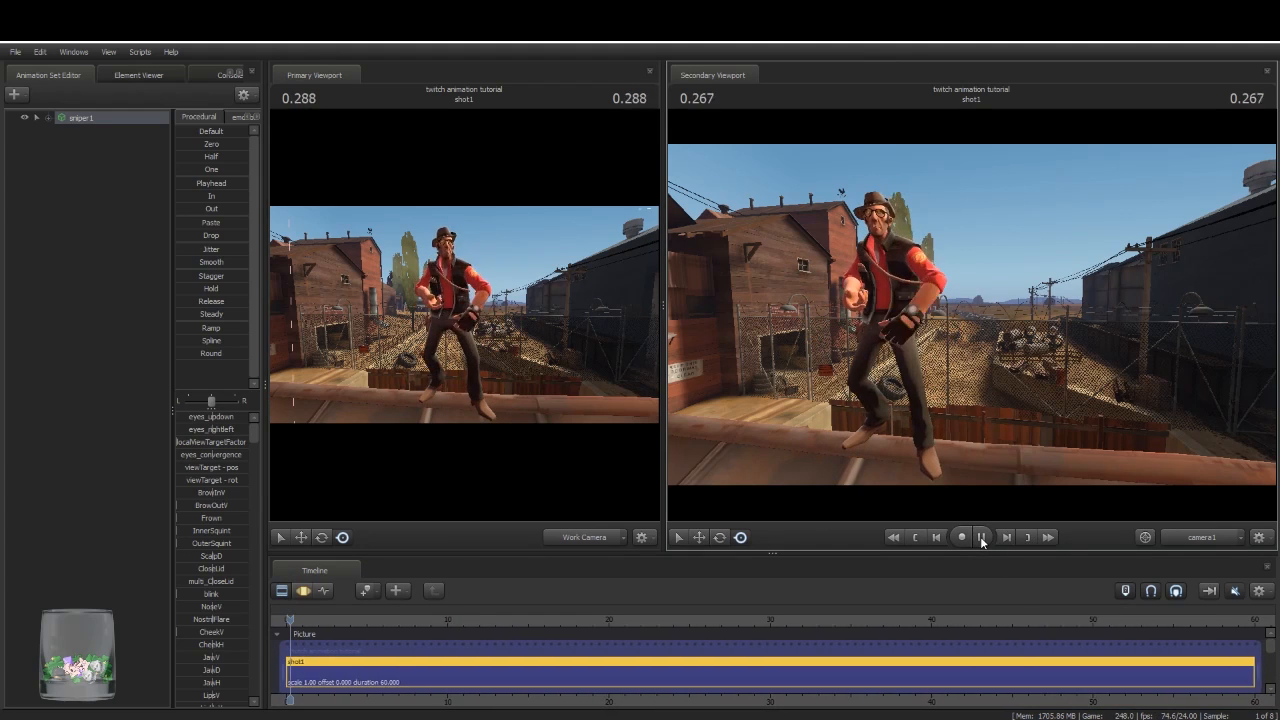
left_click_drag(464, 315, 494, 315, "alt")
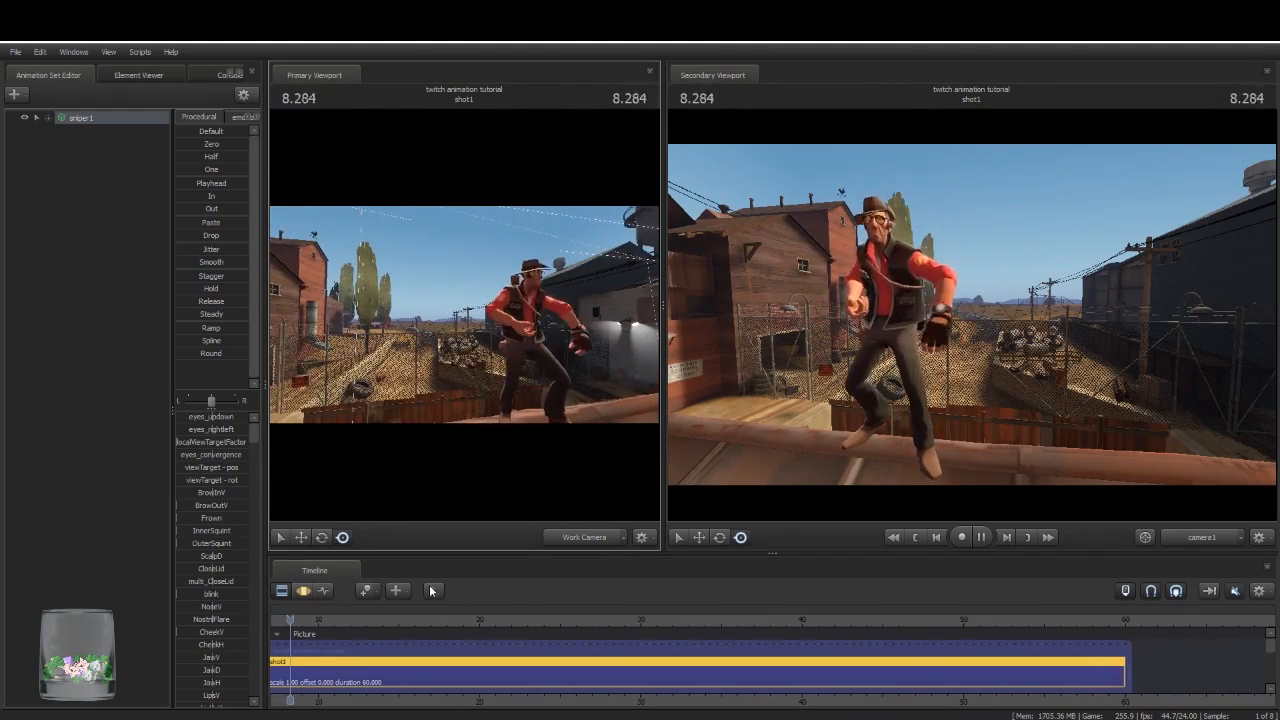
key("Home")
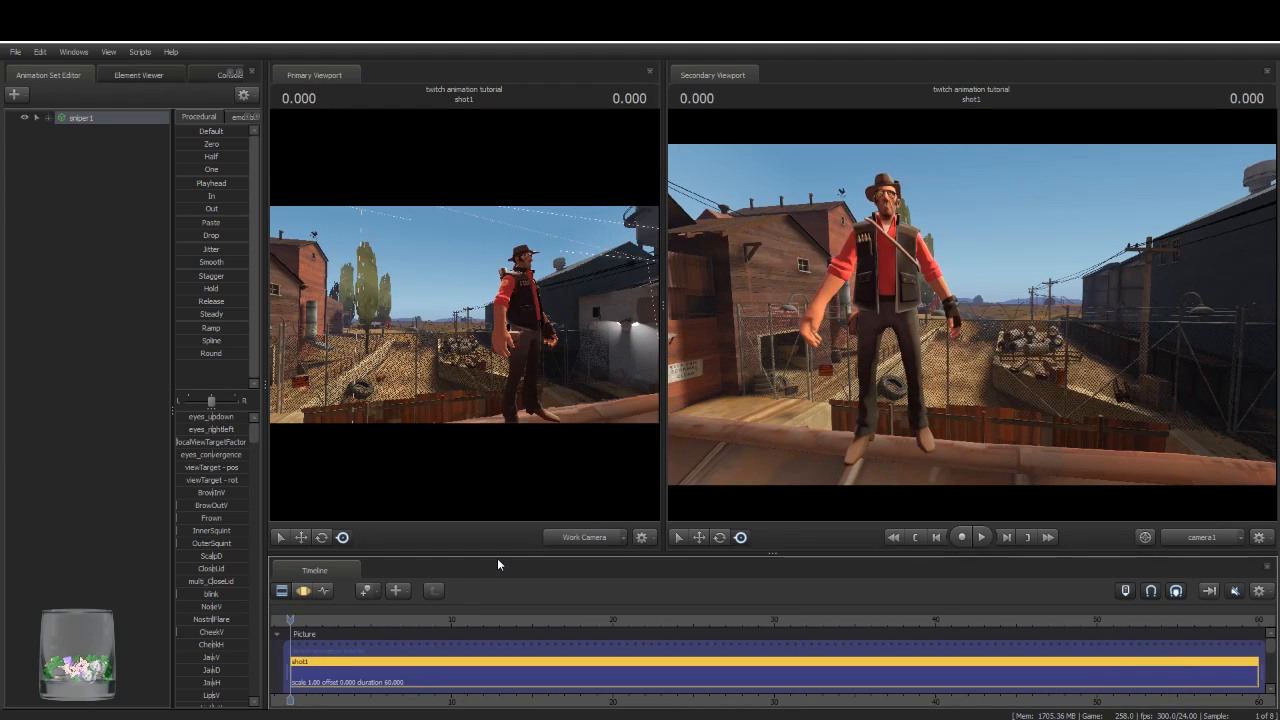
Step: Switch to the motion editor, reframe the sniper in the primary viewport and make the timeline area taller
left_click(304, 591)
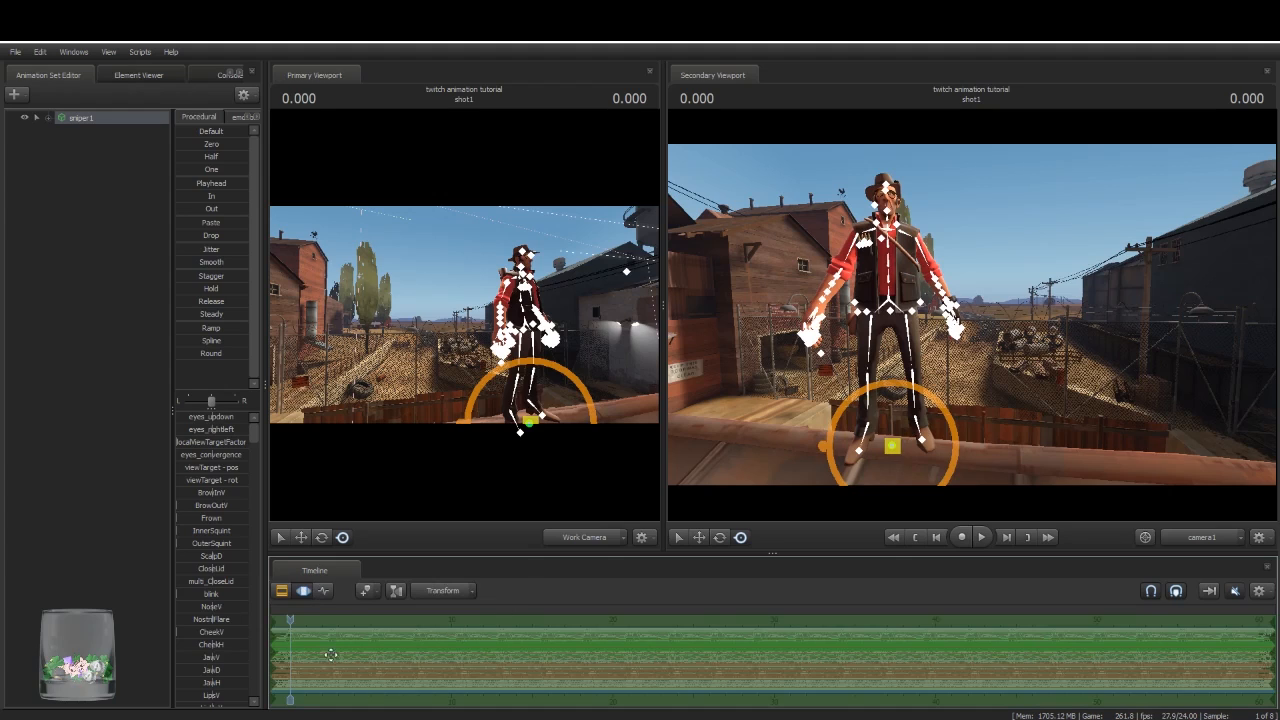
key("F2")
key("F3")
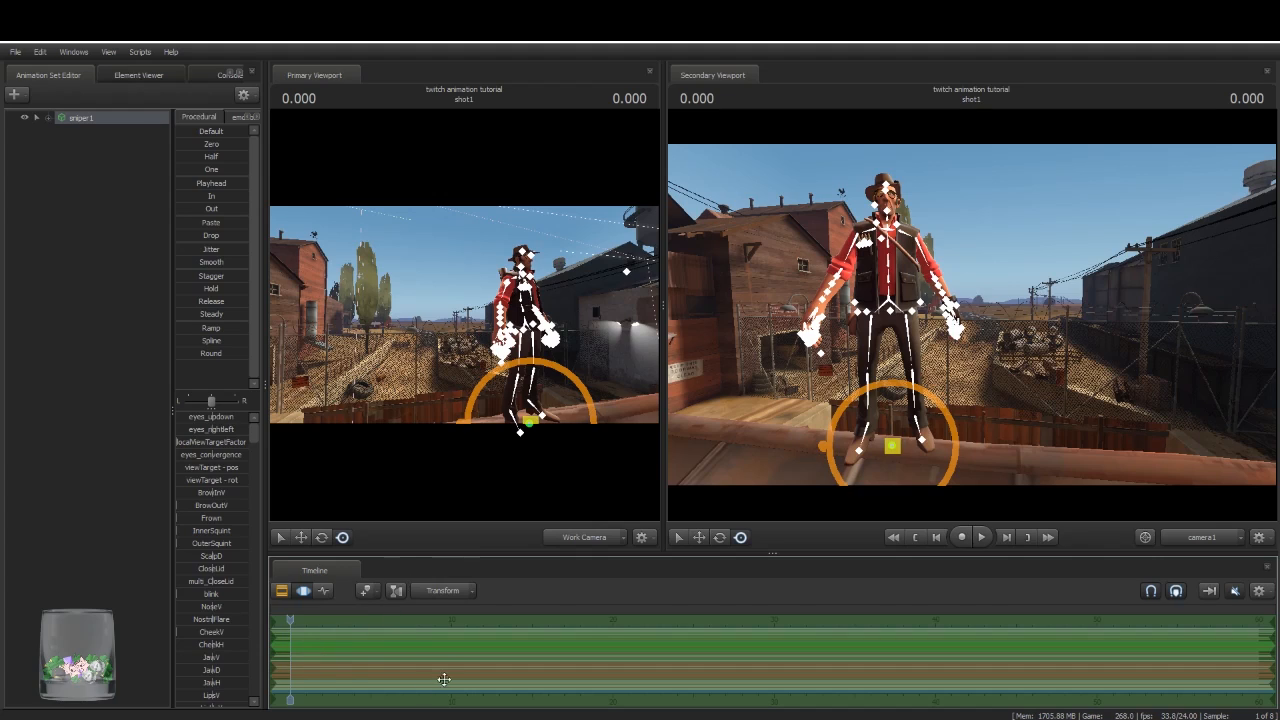
scroll(358, 662, "up", 2)
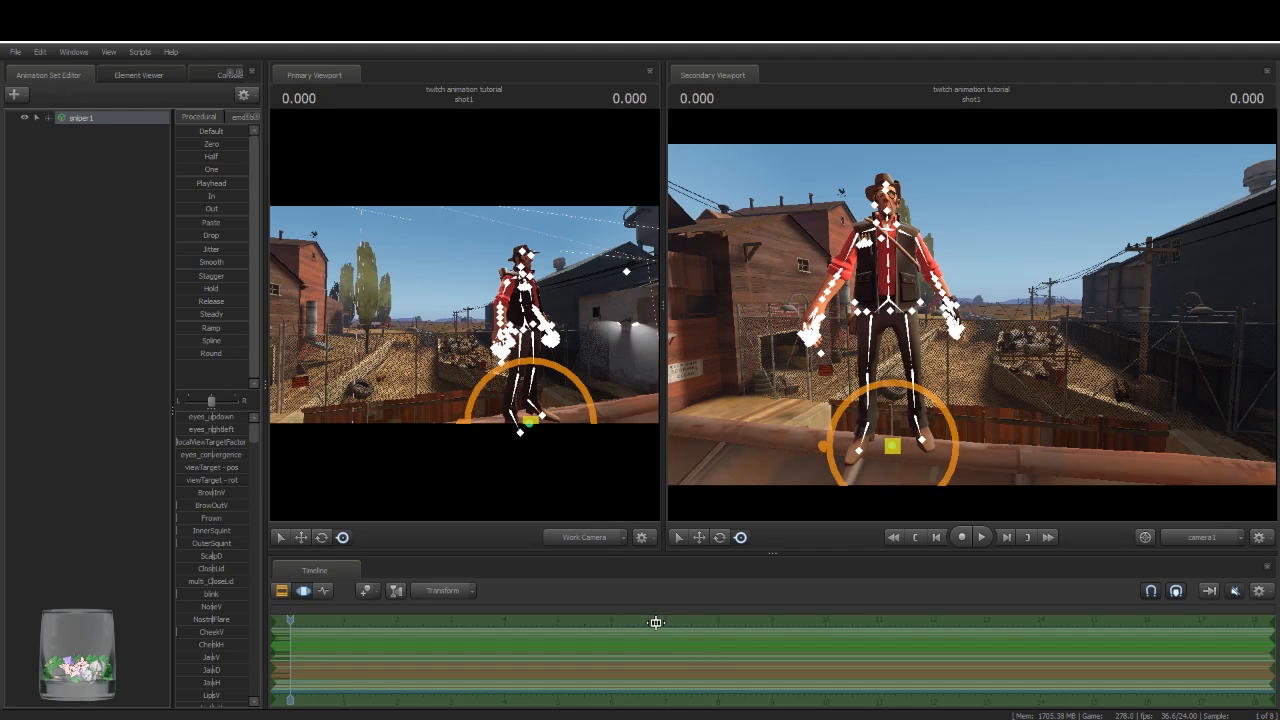
left_click_drag(431, 325, 467, 312)
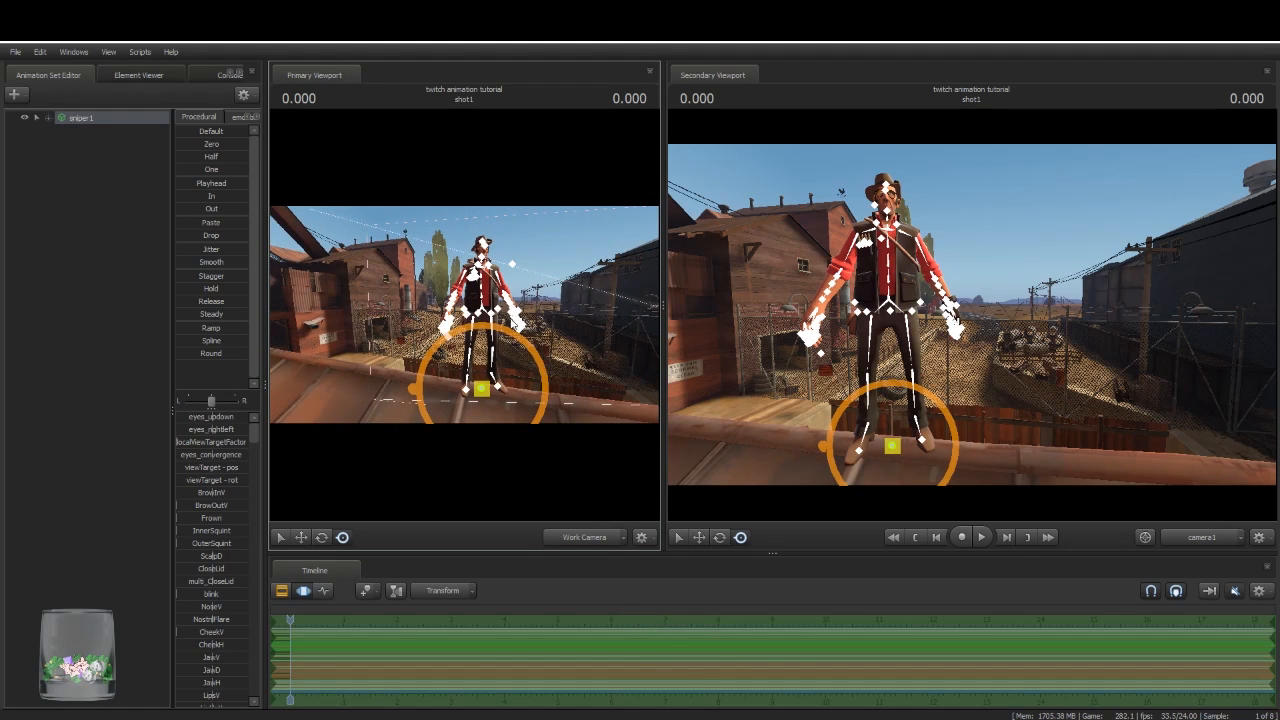
left_click_drag(299, 278, 470, 274)
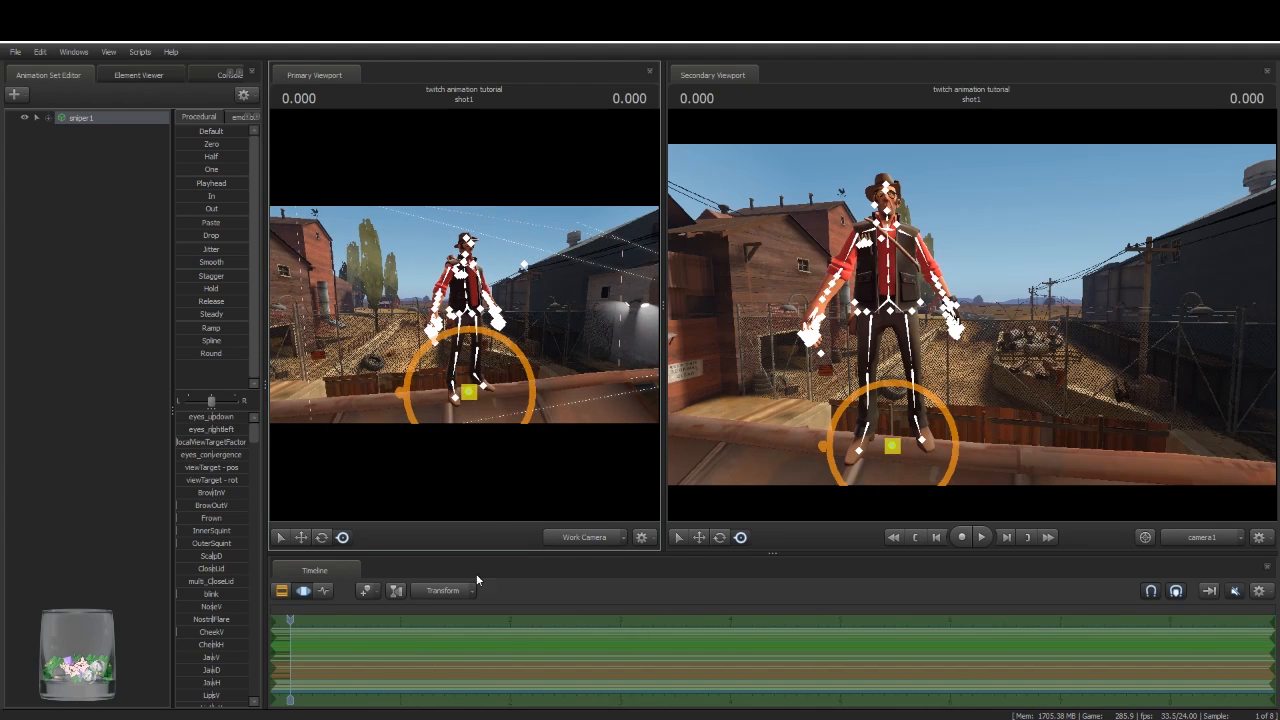
left_click_drag(490, 552, 490, 353)
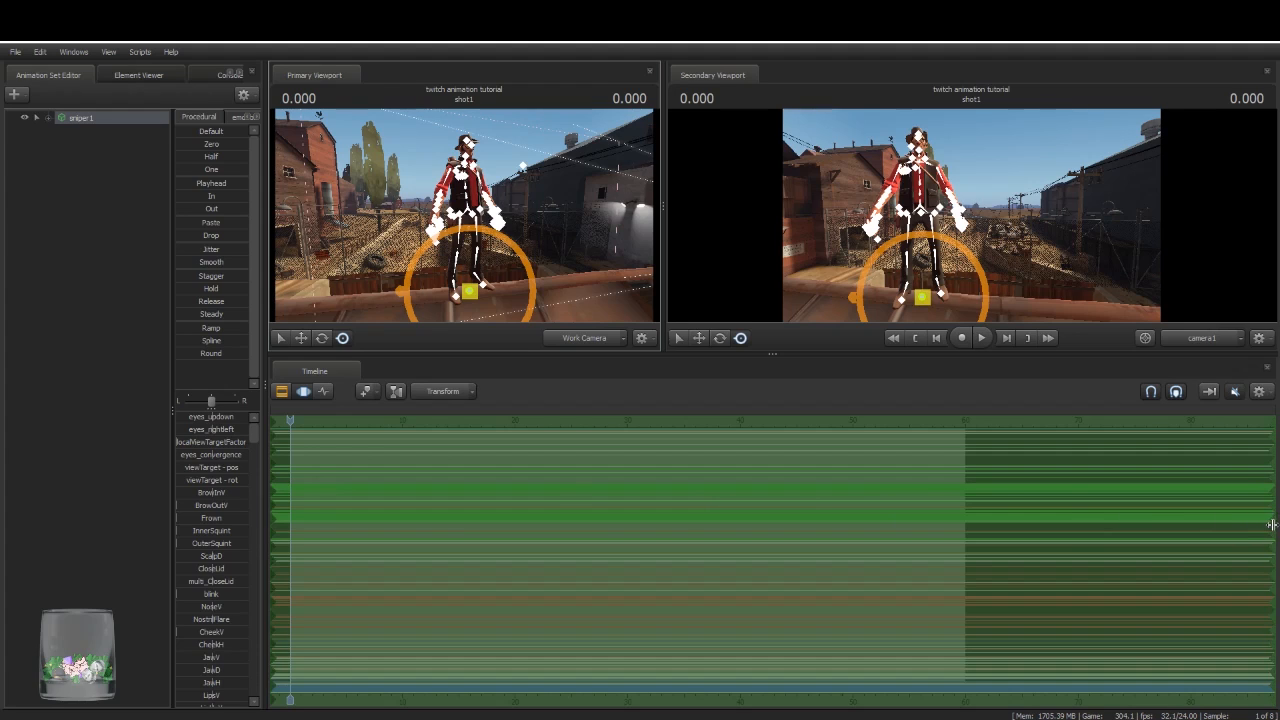
Step: Narrow the motion editor's time selection so it starts at 0 and ends at about 0.8 seconds
left_click_drag(1273, 524, 972, 526)
left_click_drag(271, 517, 289, 518)
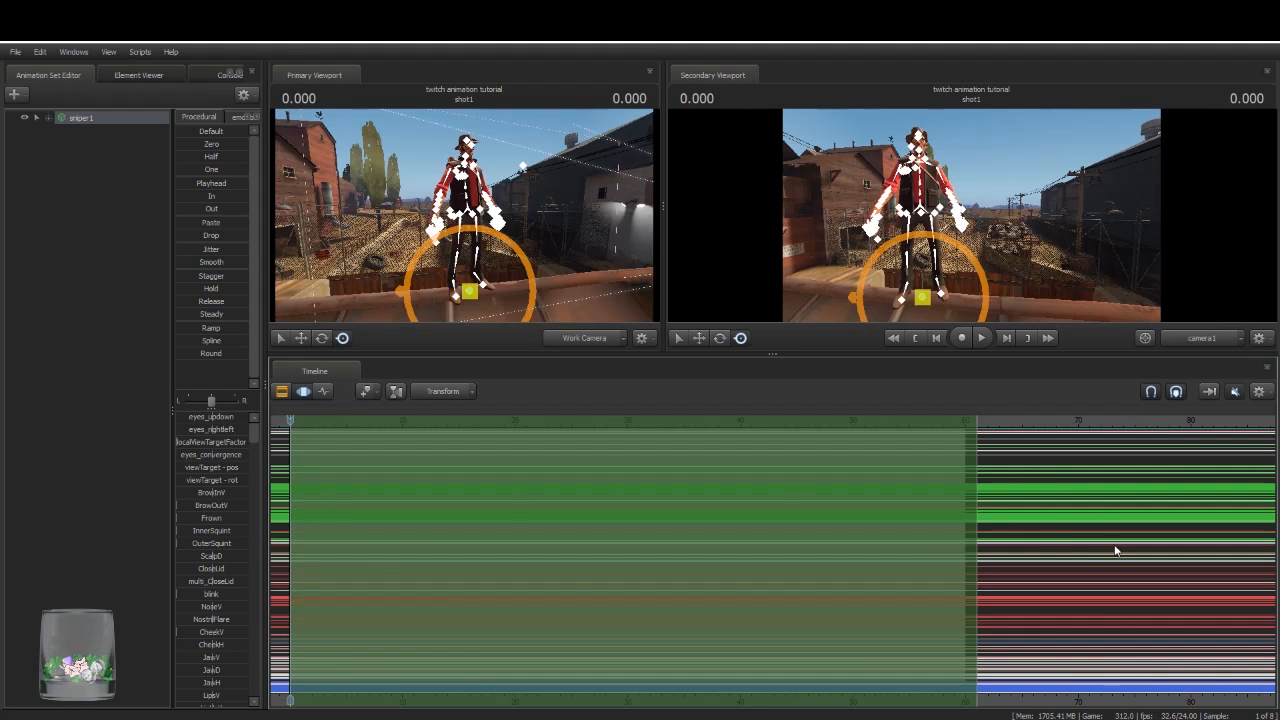
left_click_drag(975, 525, 504, 530)
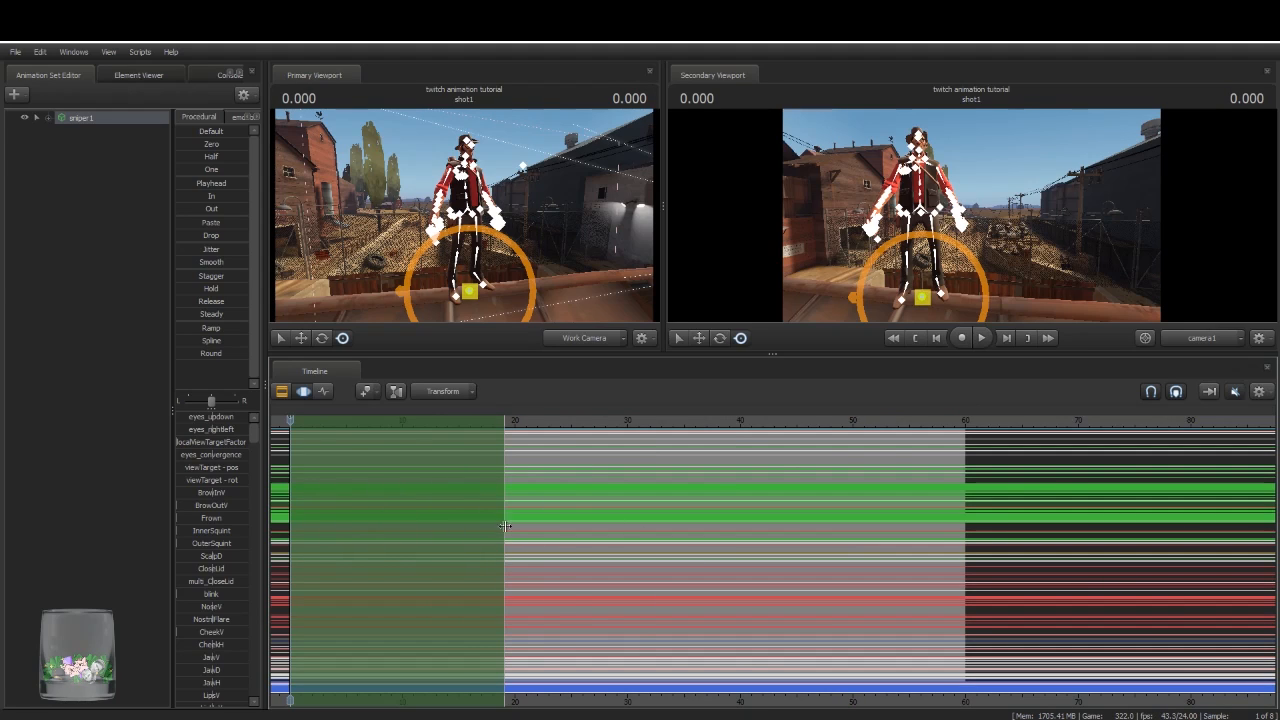
scroll(457, 528, "up", 3)
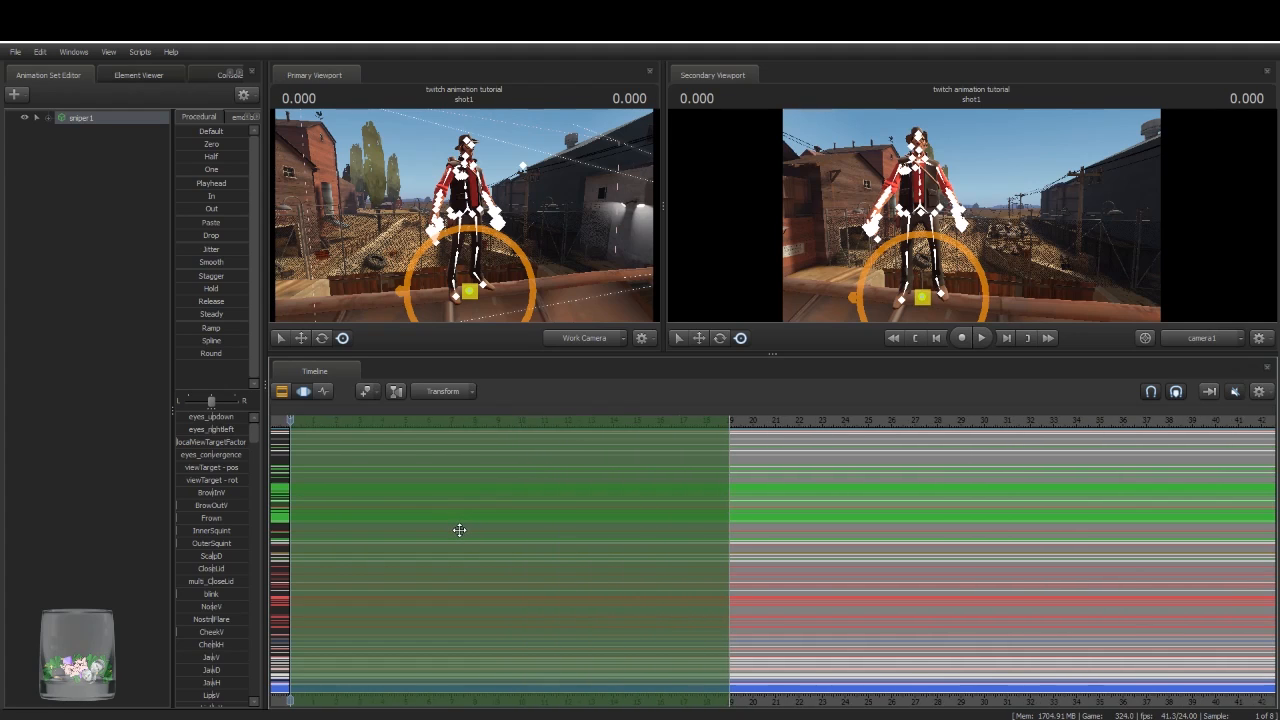
scroll(459, 526, "up", 3)
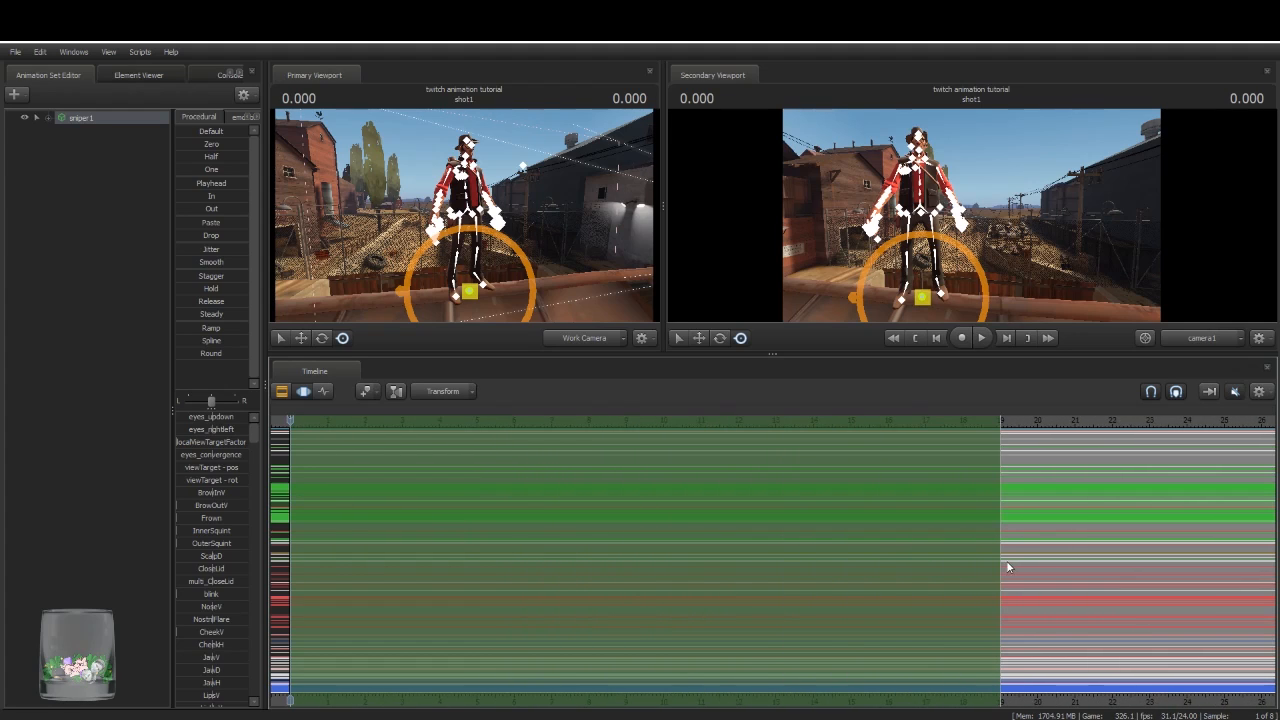
left_click_drag(1000, 558, 506, 568)
left_click_drag(319, 565, 236, 415)
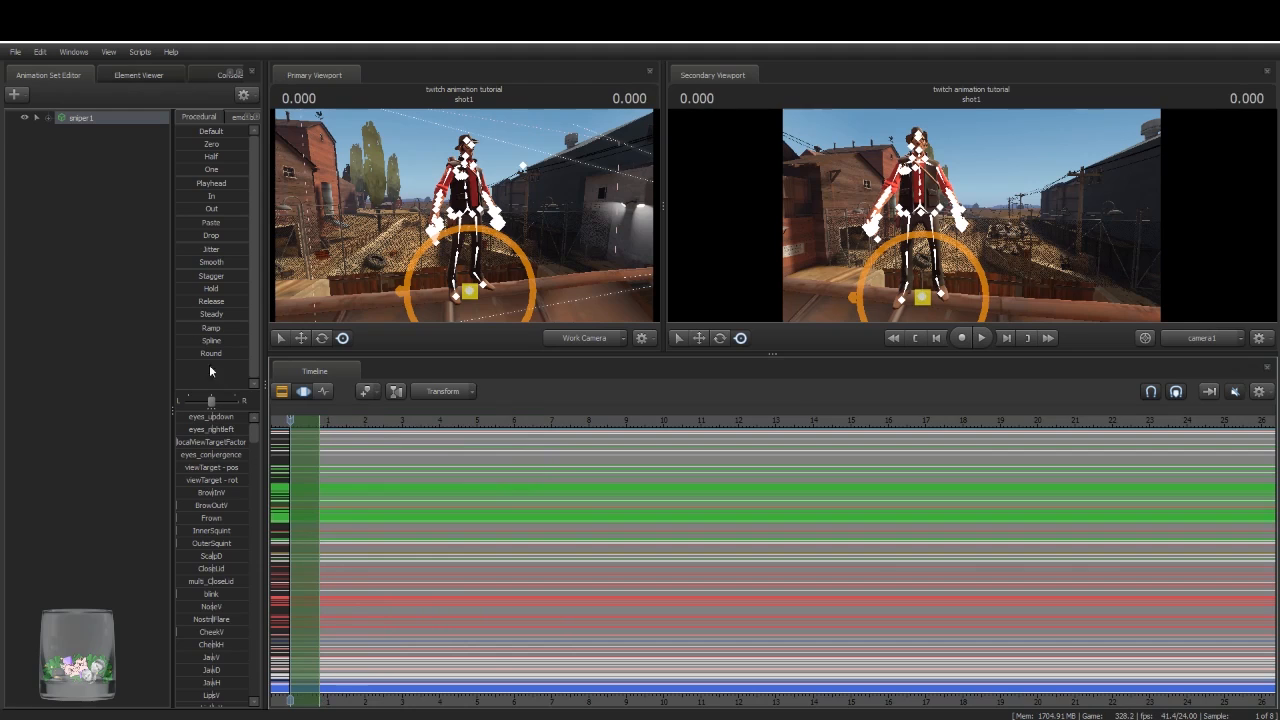
Step: Import the taunt01 sequence onto sniper1 within the short time selection
right_click(116, 123)
mouse_move(211, 236)
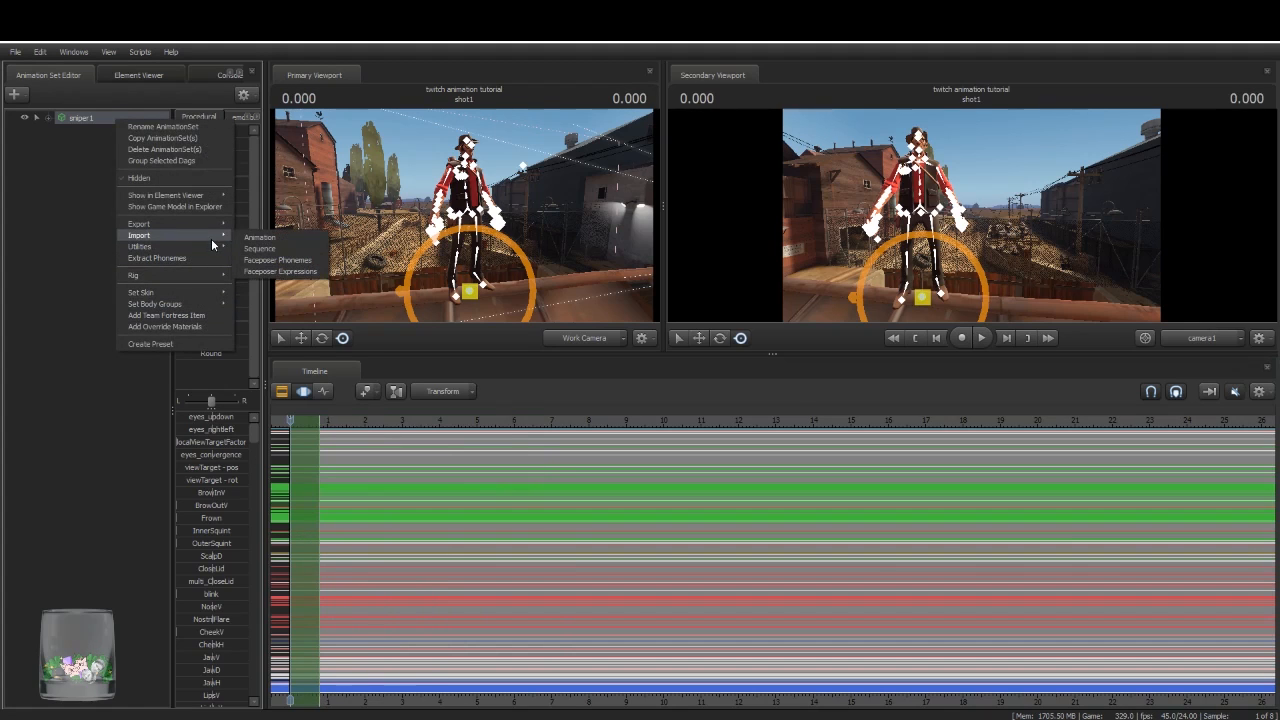
left_click(287, 247)
left_click(585, 409)
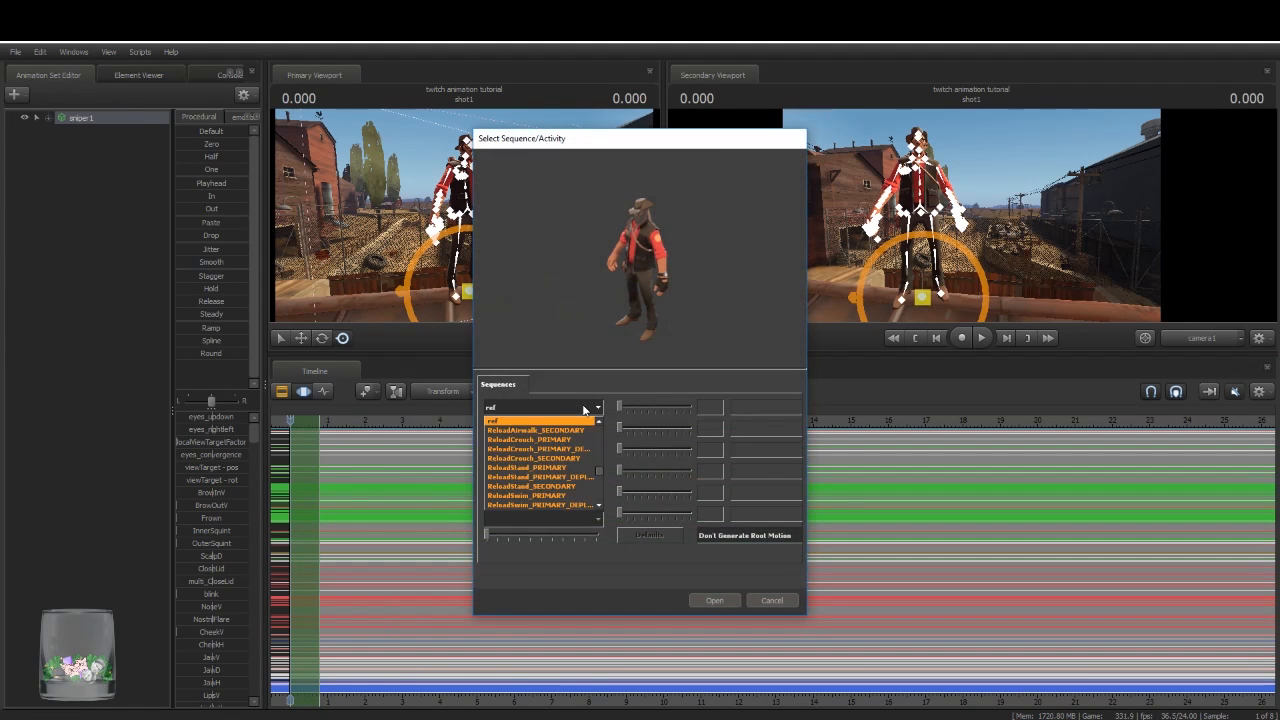
key("t")
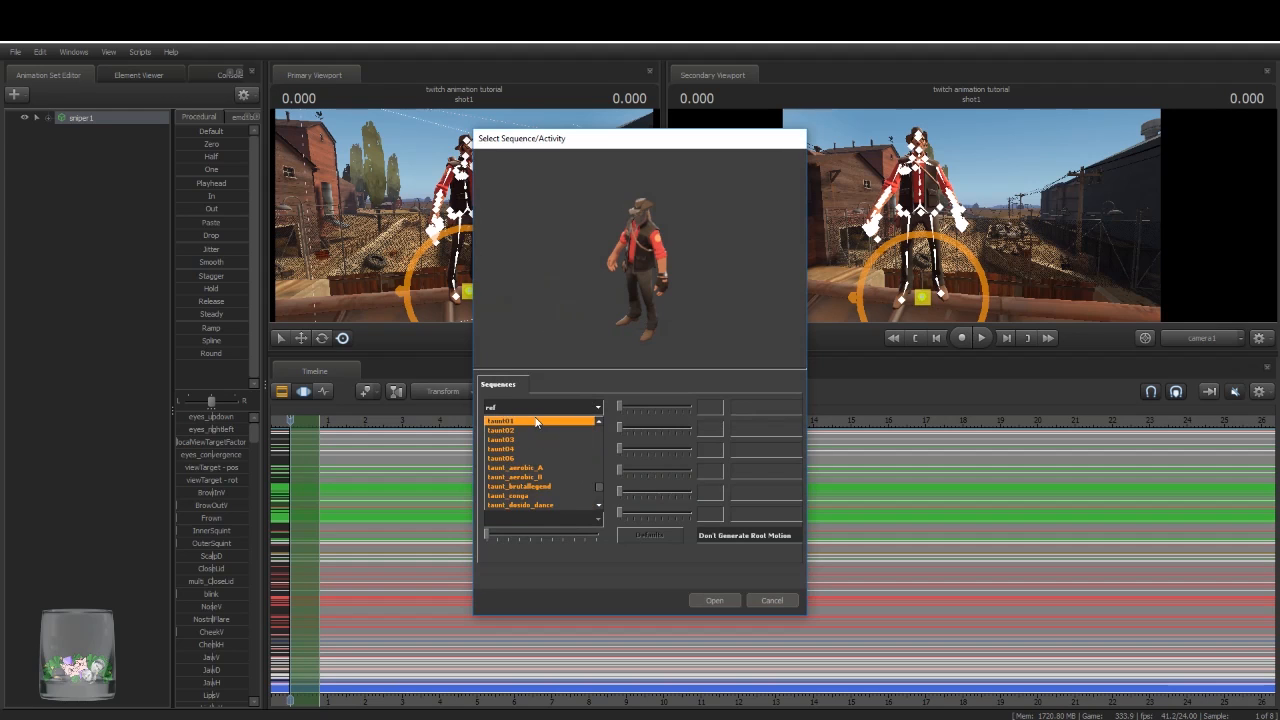
left_click(536, 420)
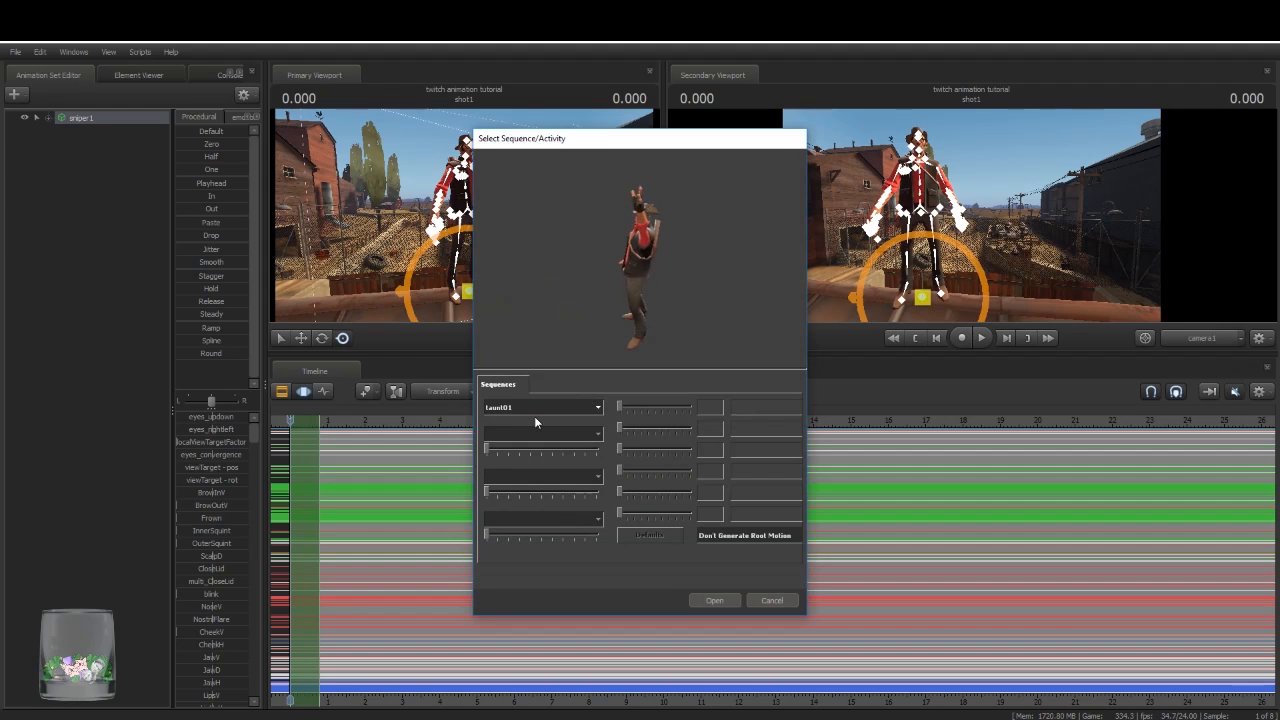
left_click(714, 600)
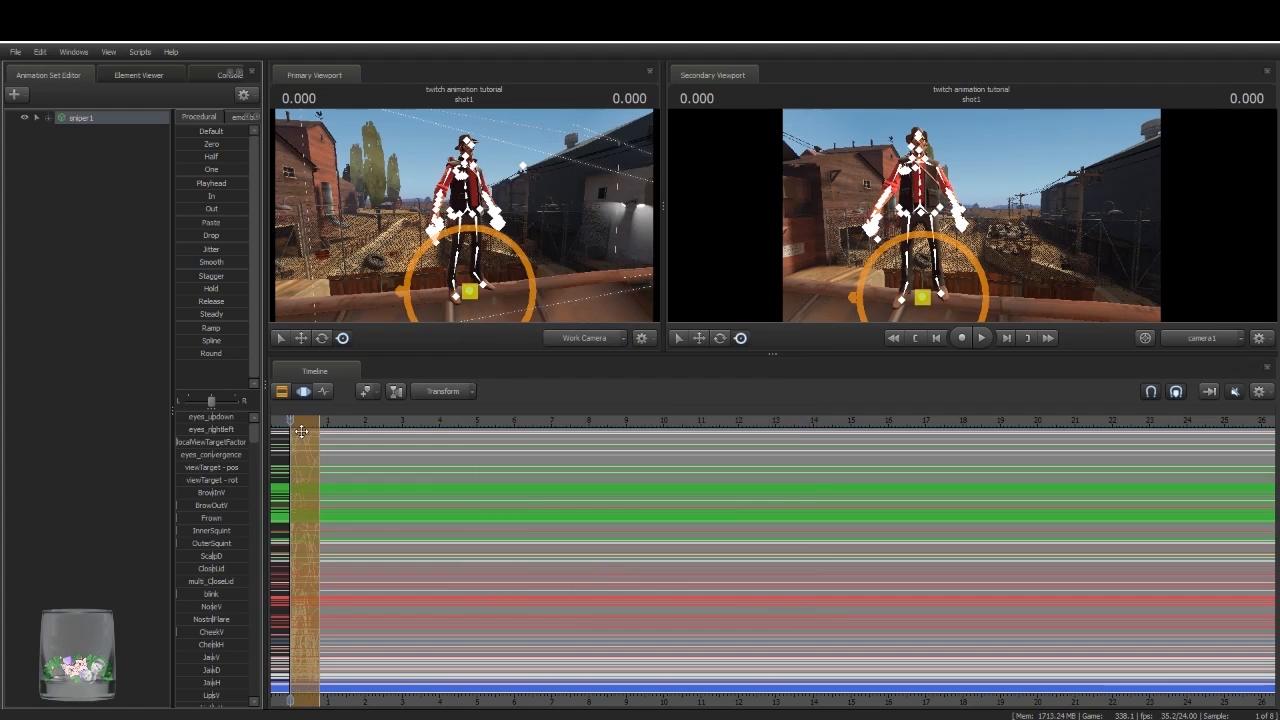
Step: Extend the time selection's end to about 2.6 seconds, apply the imported taunt and return the playhead to the start
left_click_drag(291, 421, 397, 460)
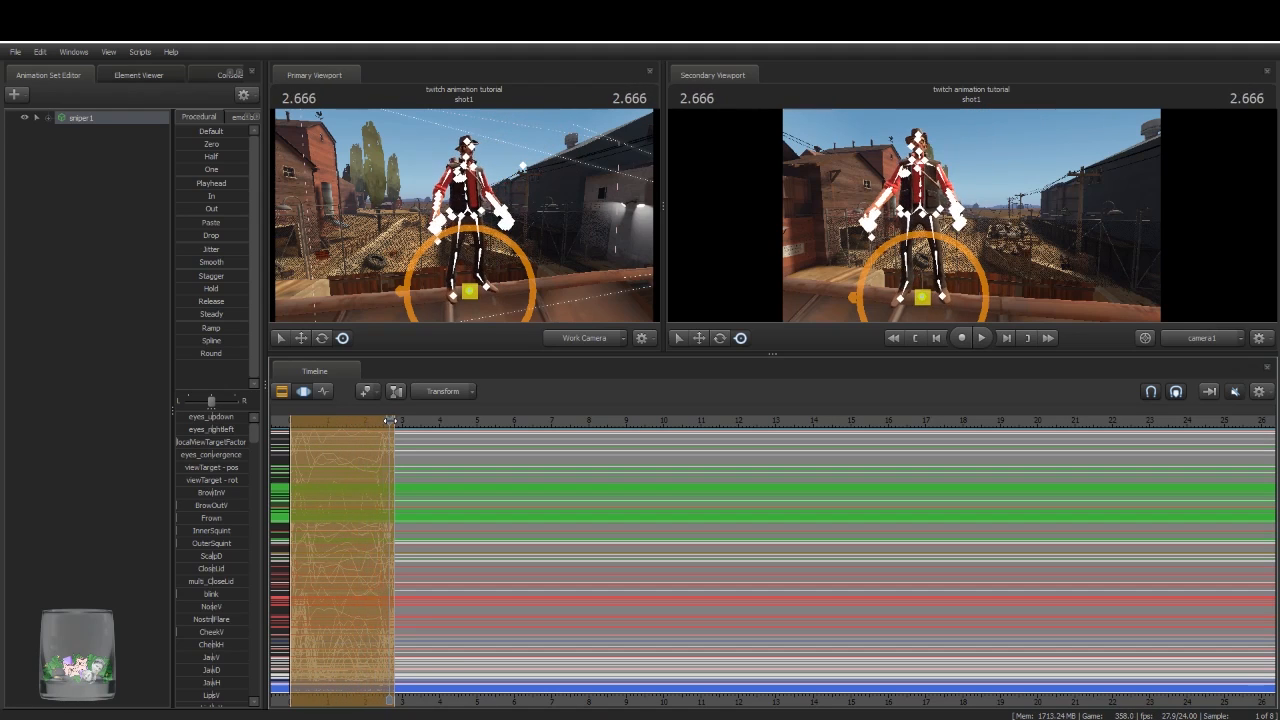
scroll(404, 496, "up", 5)
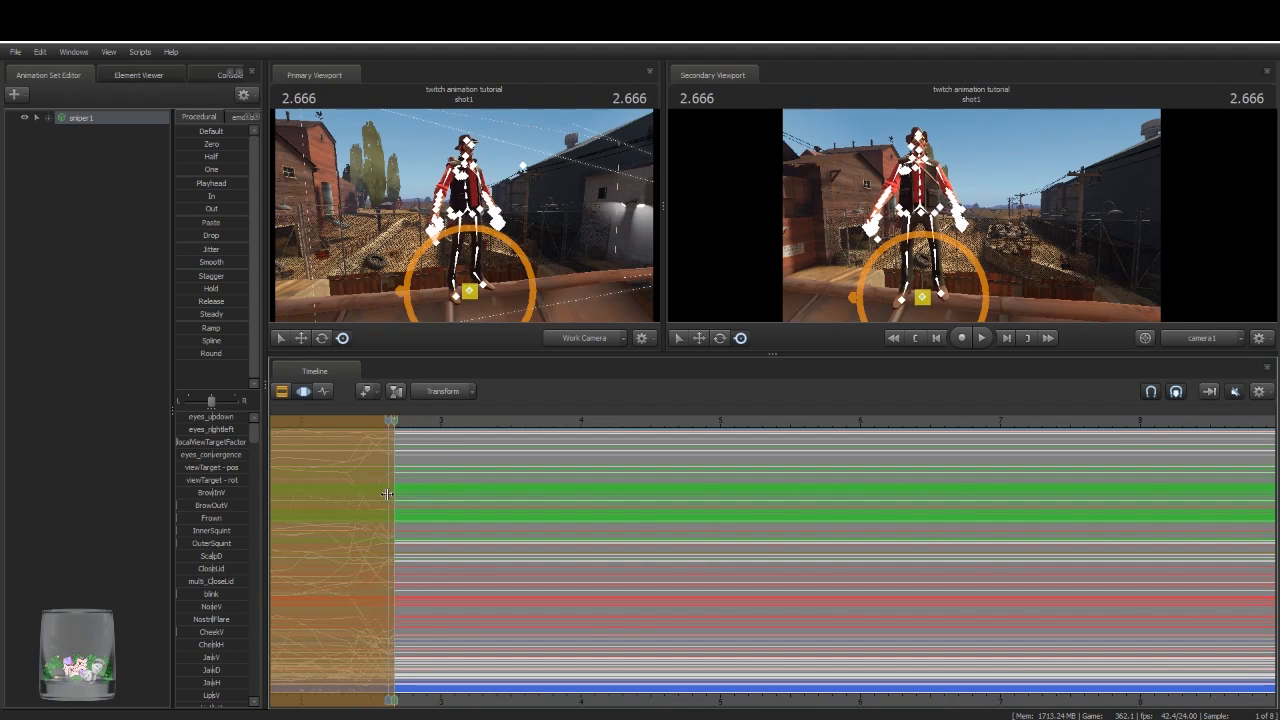
scroll(404, 497, "down", 6)
scroll(404, 497, "down", 2)
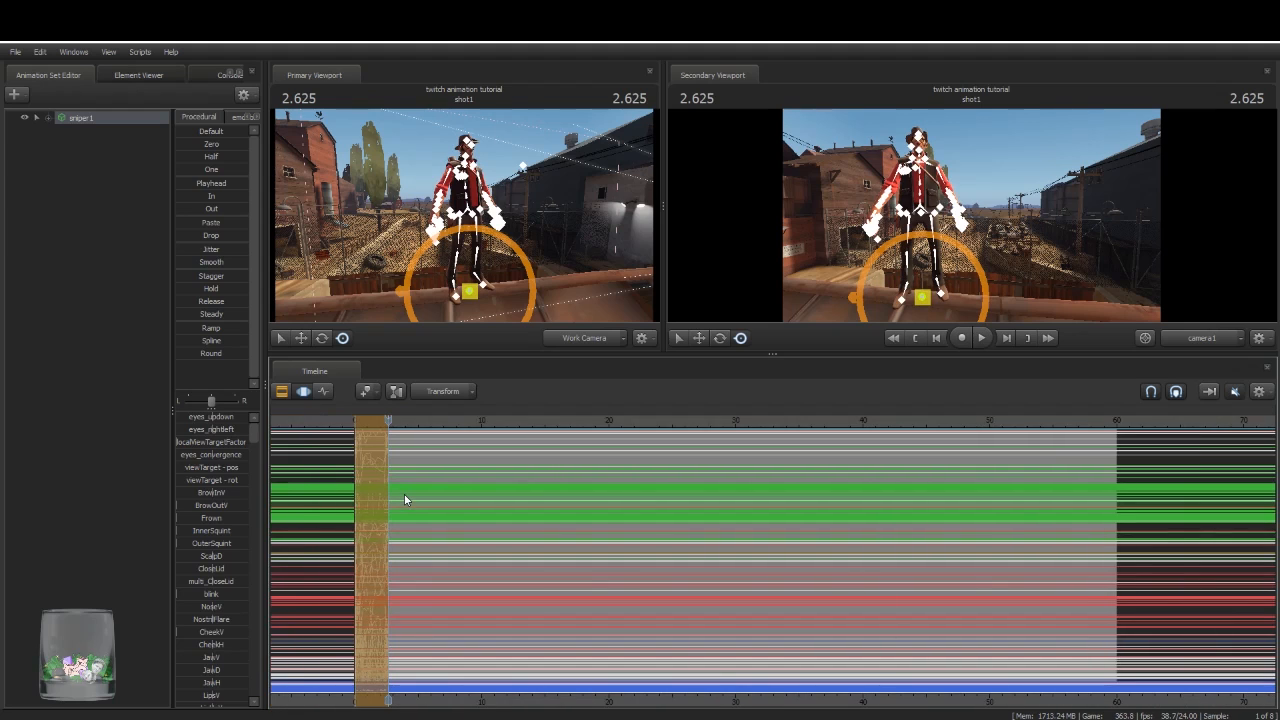
key("Return")
key("Home")
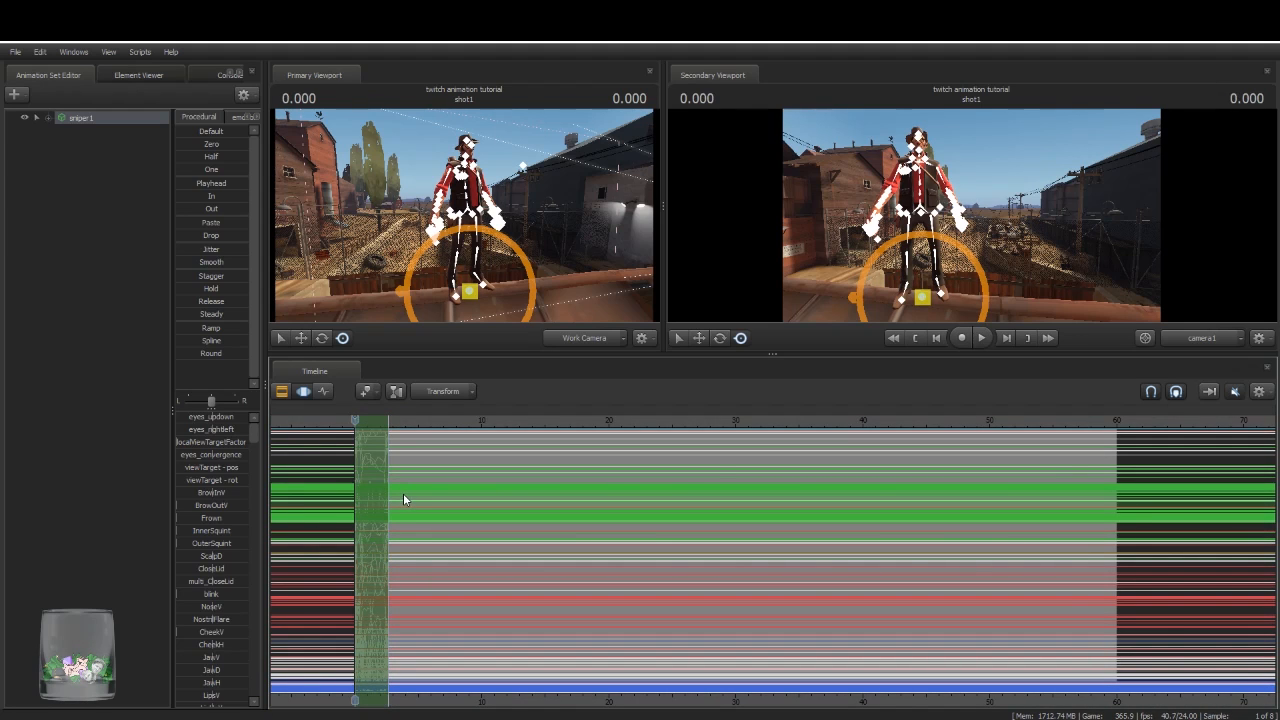
Step: Enlarge the viewports, play back the imported taunt, and return the playhead to the start
left_click_drag(563, 352, 568, 574)
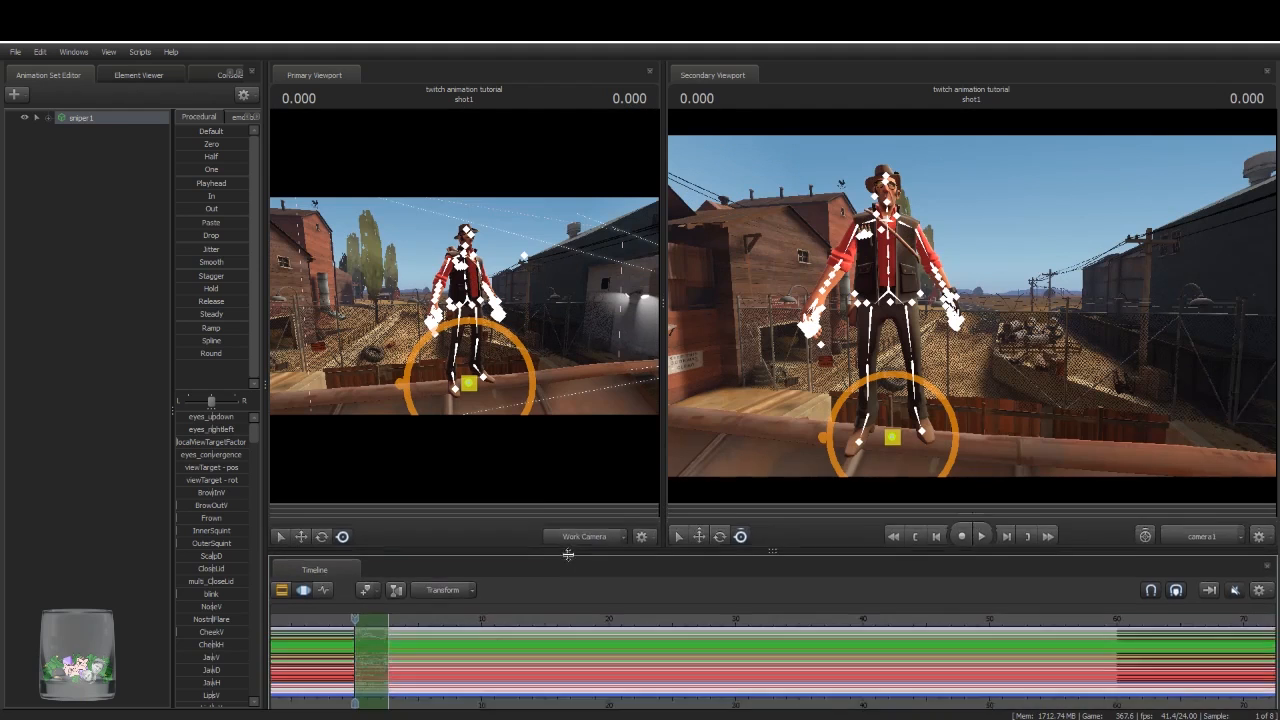
key("space")
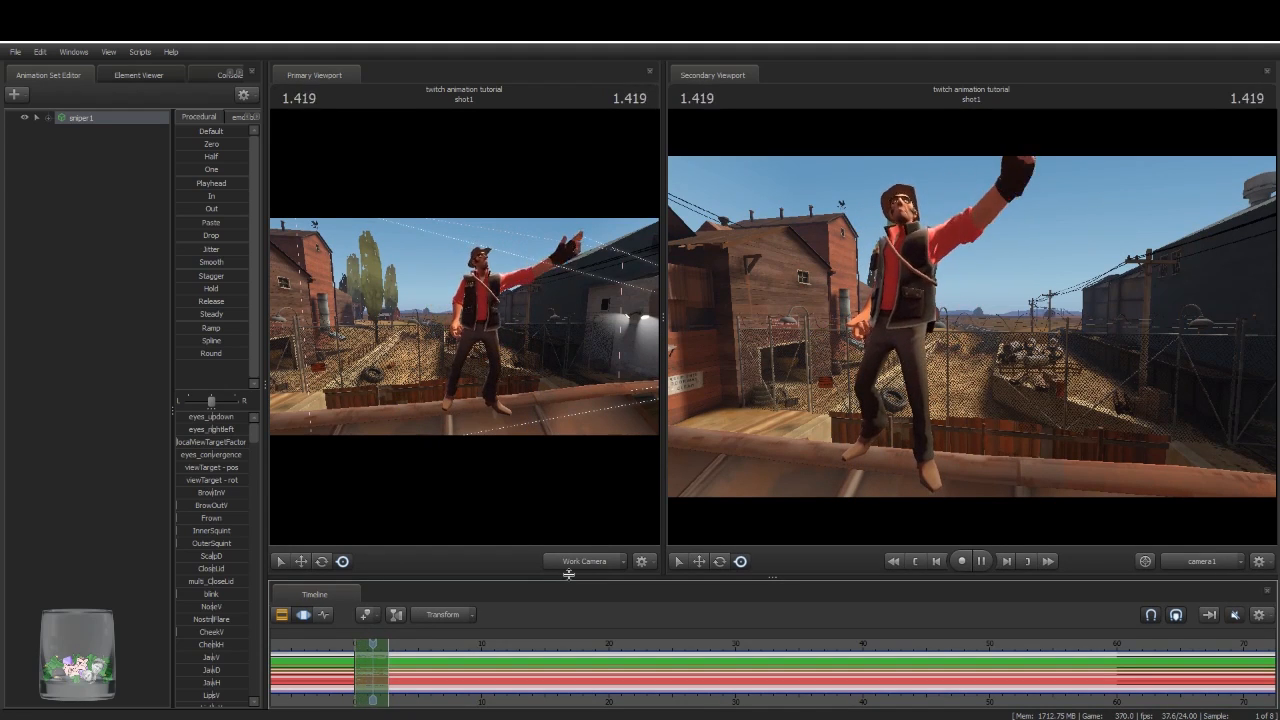
key("space")
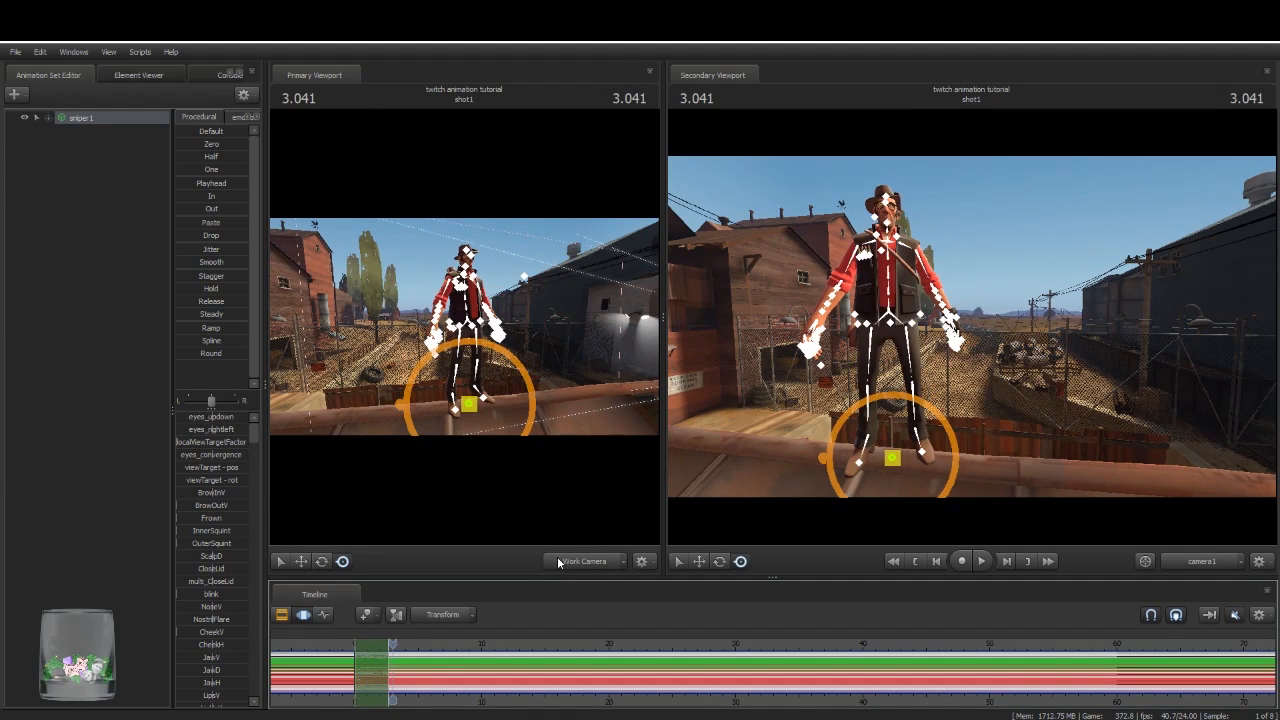
key("Home")
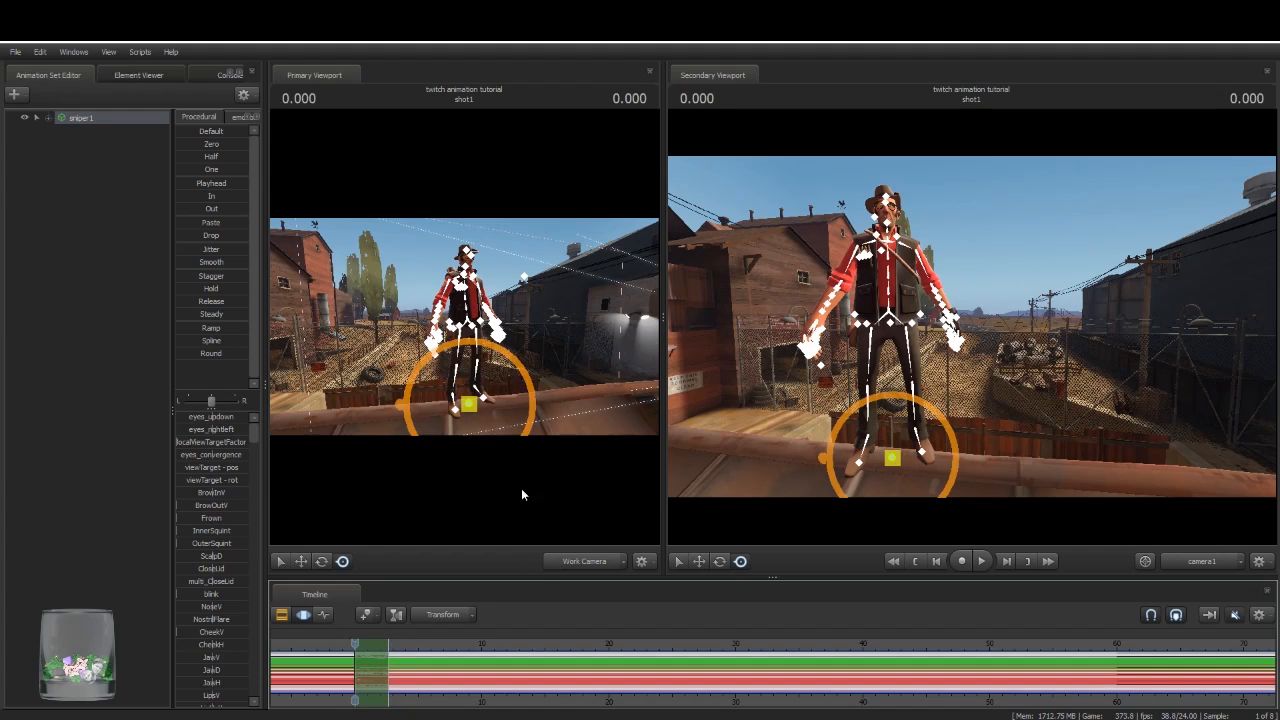
left_click_drag(533, 578, 540, 502)
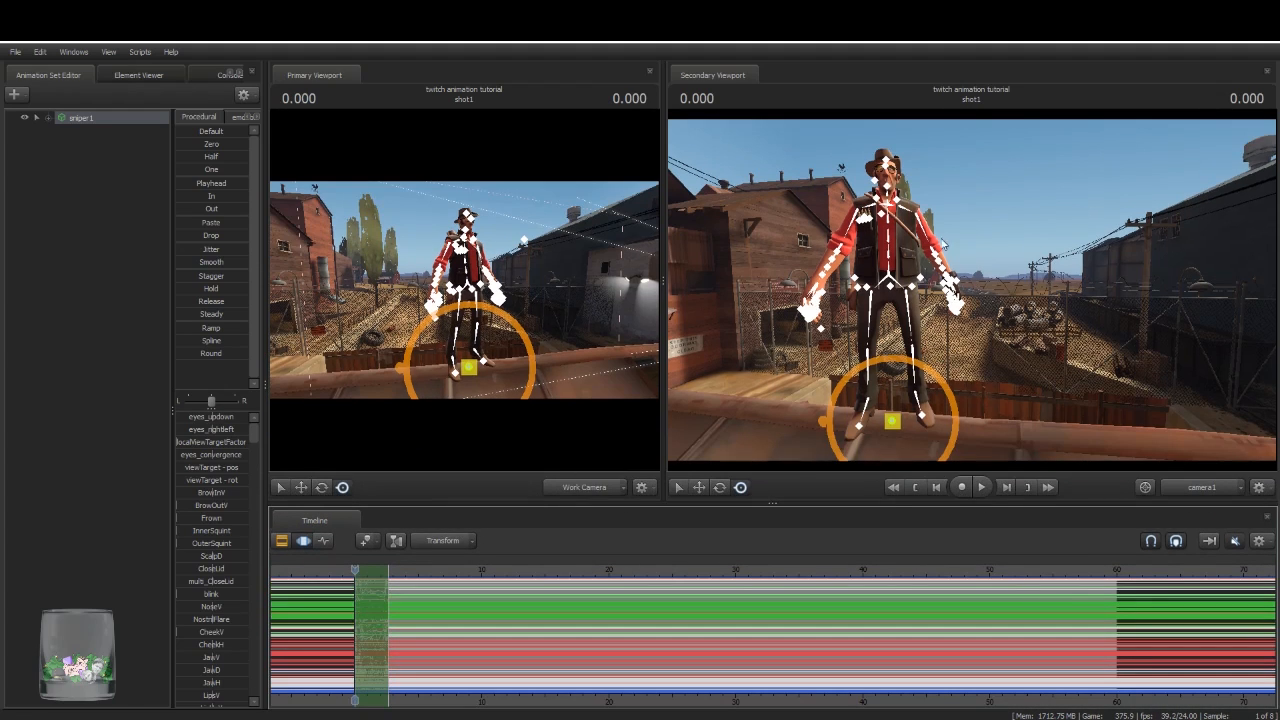
scroll(400, 606, "up", 5)
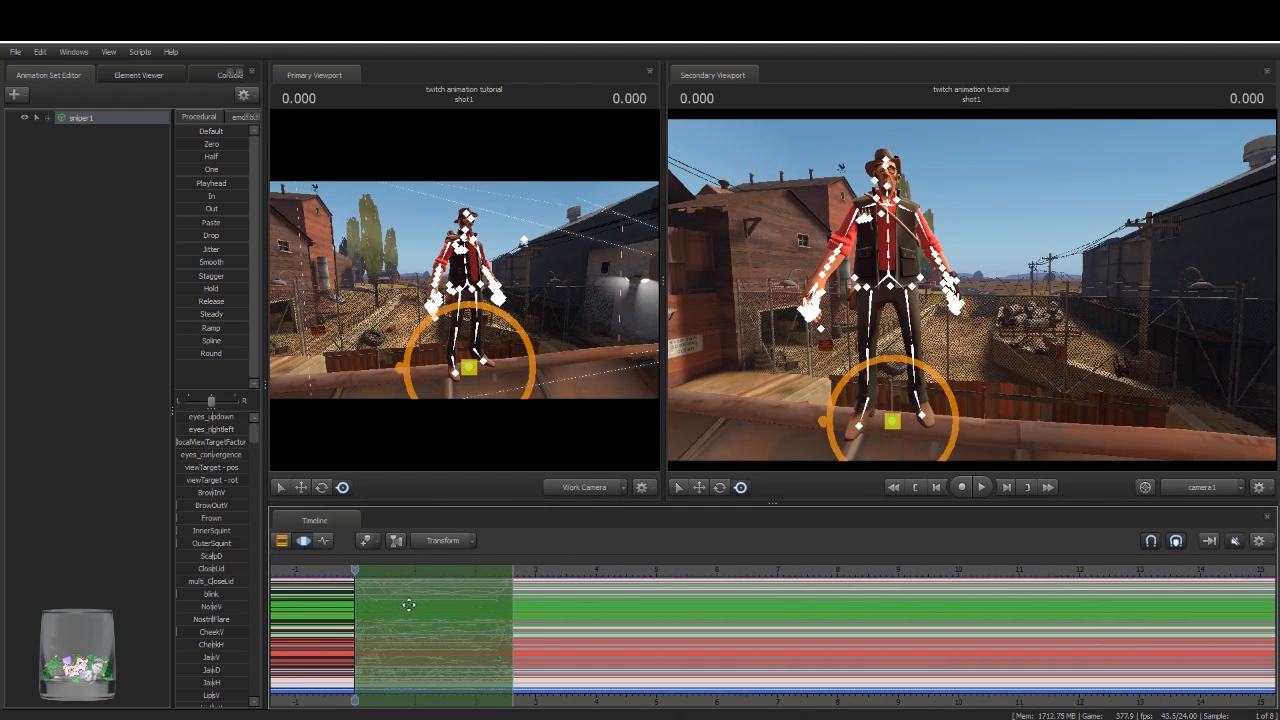
Step: Move in on the sniper, try rotating bip_pelvis to turn him upside down, and run the playback
left_click_drag(588, 302, 503, 283)
key("w")
left_click(479, 282)
left_click_drag(461, 338, 494, 259)
key("space")
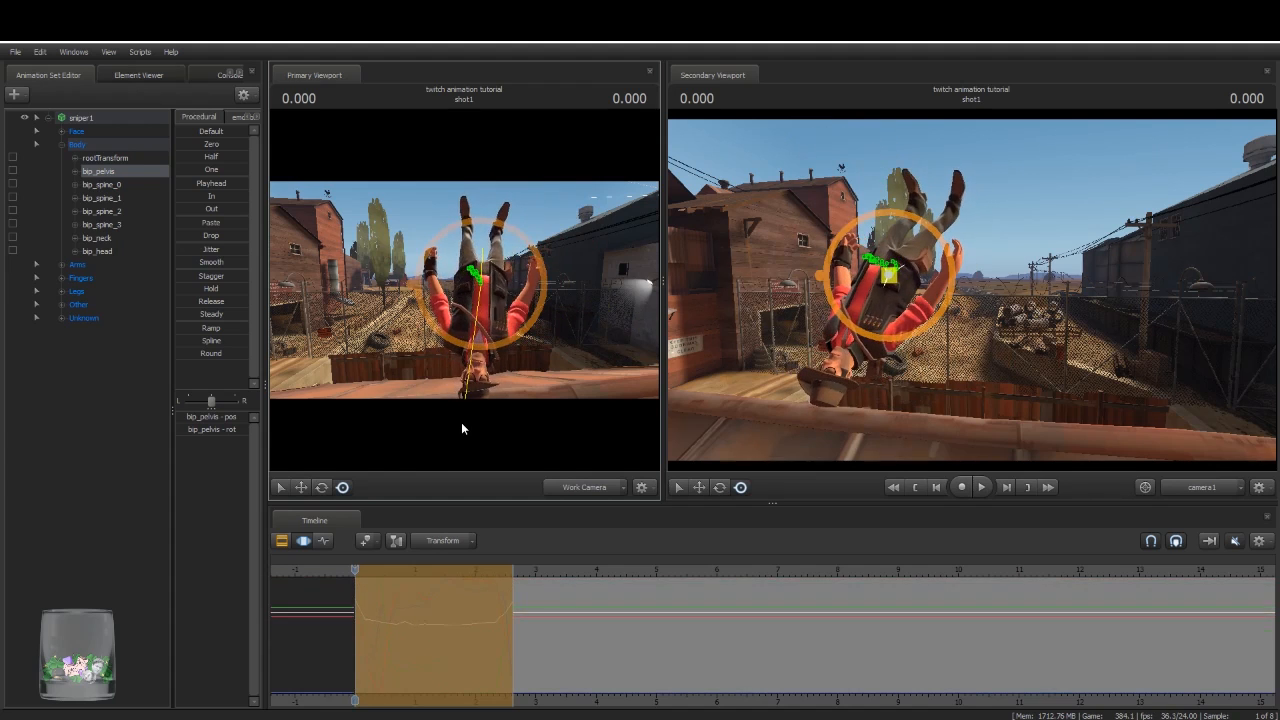
key("space")
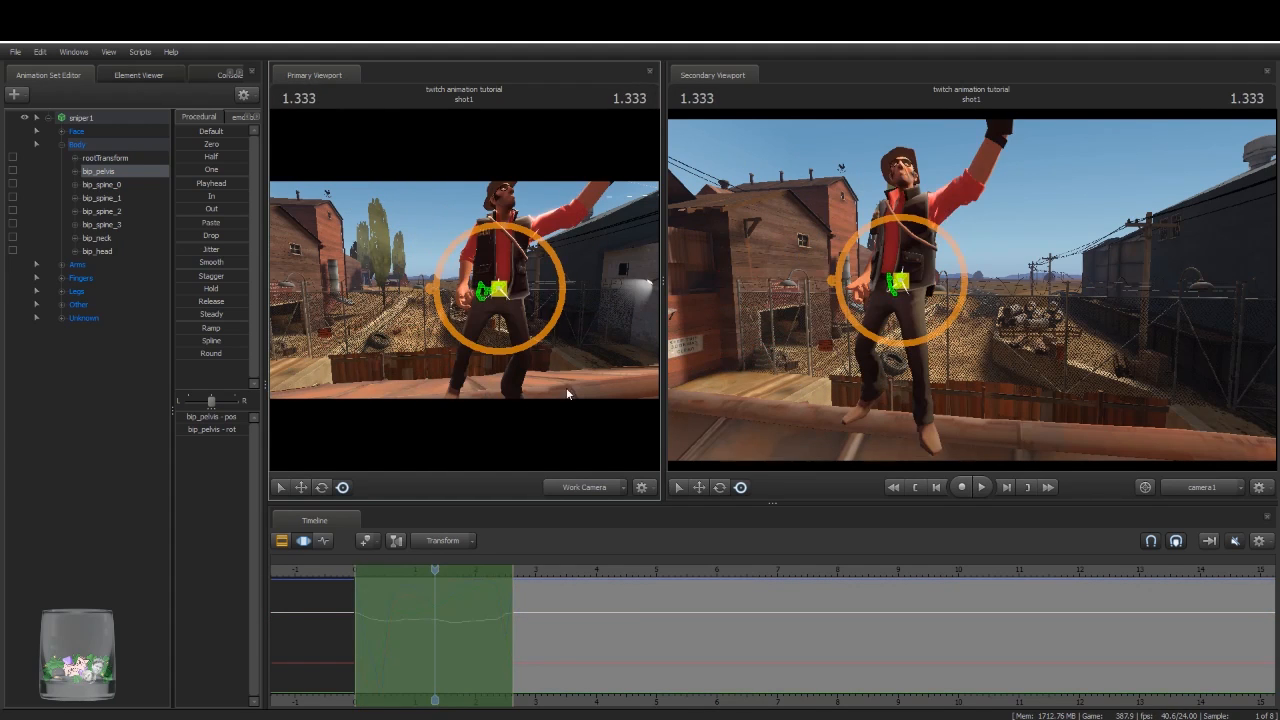
Step: Undo the recent changes back to the pending taunt import with the time selection ending at about 0.8 seconds
key("ctrl+z")
key("ctrl+z")
key("ctrl+z")
key("ctrl+z")
key("ctrl+z")
key("ctrl+z")
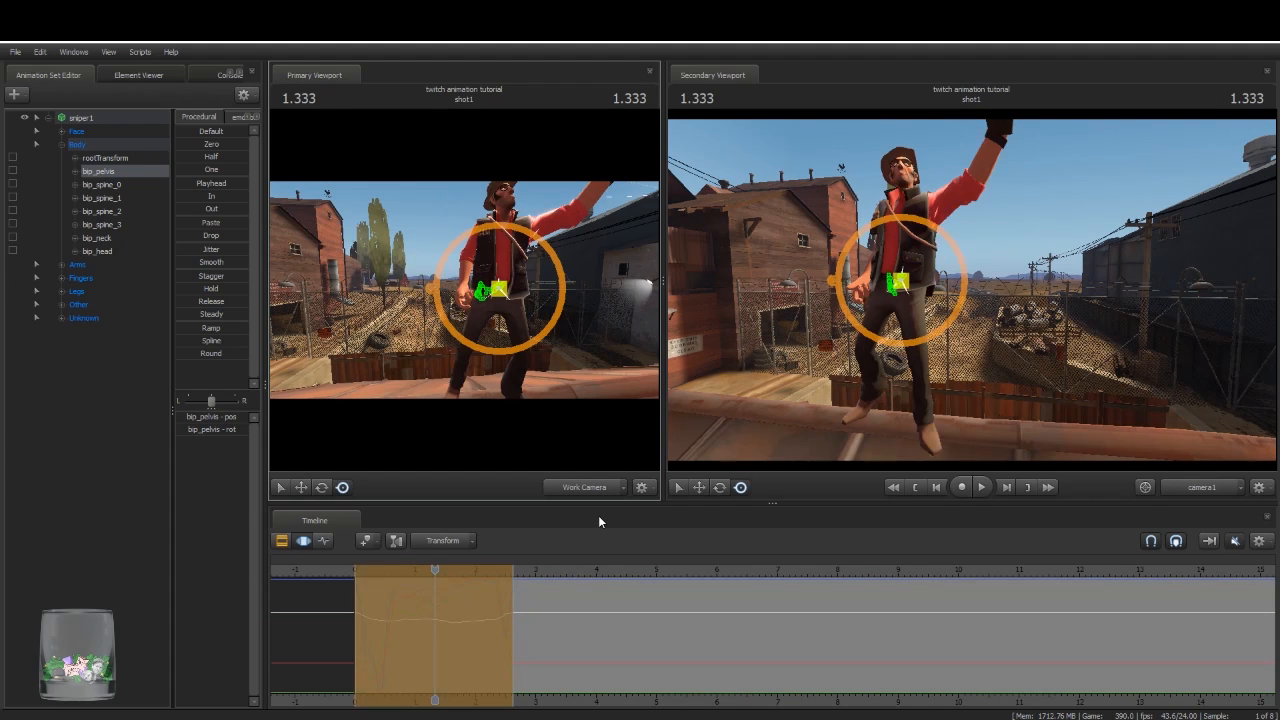
key("ctrl+z")
key("ctrl+z")
key("ctrl+z")
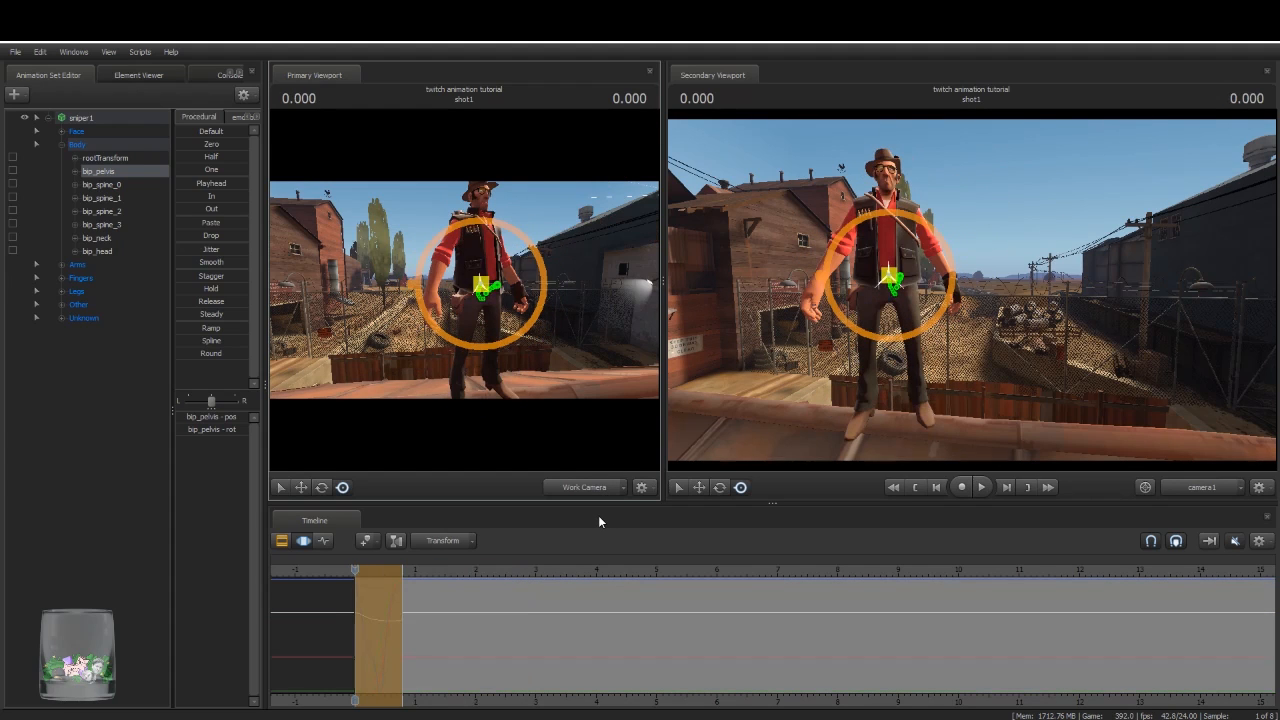
Step: Try rotating bip_pelvis in several directions while extending the time selection's end to about 2 seconds
left_click_drag(443, 320, 566, 280)
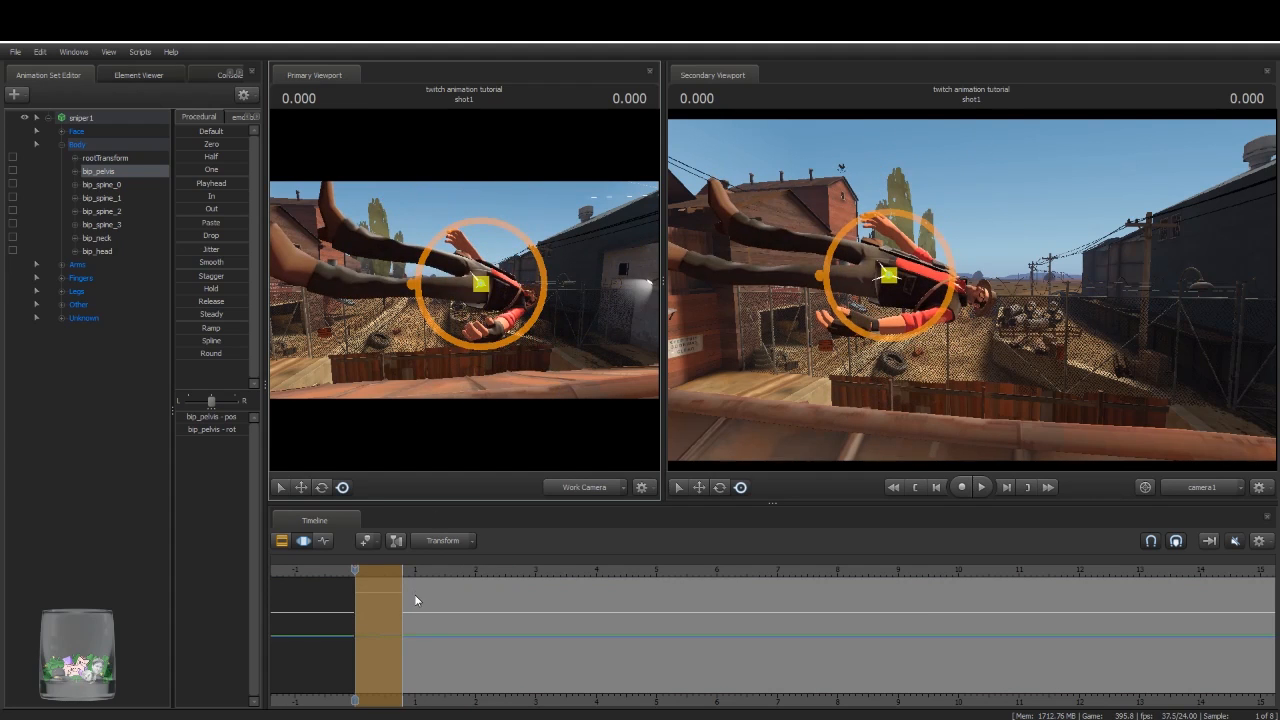
left_click_drag(403, 603, 478, 612)
left_click_drag(444, 287, 497, 420)
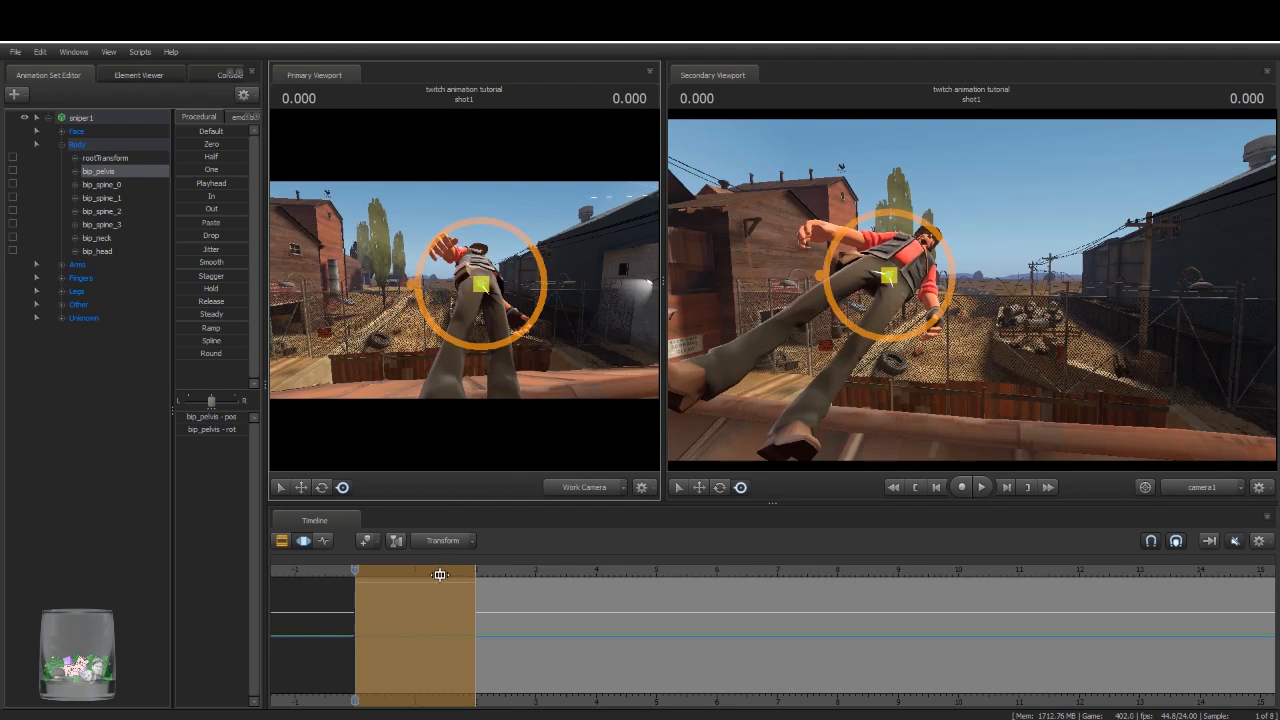
left_click_drag(542, 330, 503, 263)
Step: Stretch the time selection to about 5.3 seconds, scrub the playhead to 4.083, and cancel the pending pelvis changes
scroll(411, 654, "down", 1)
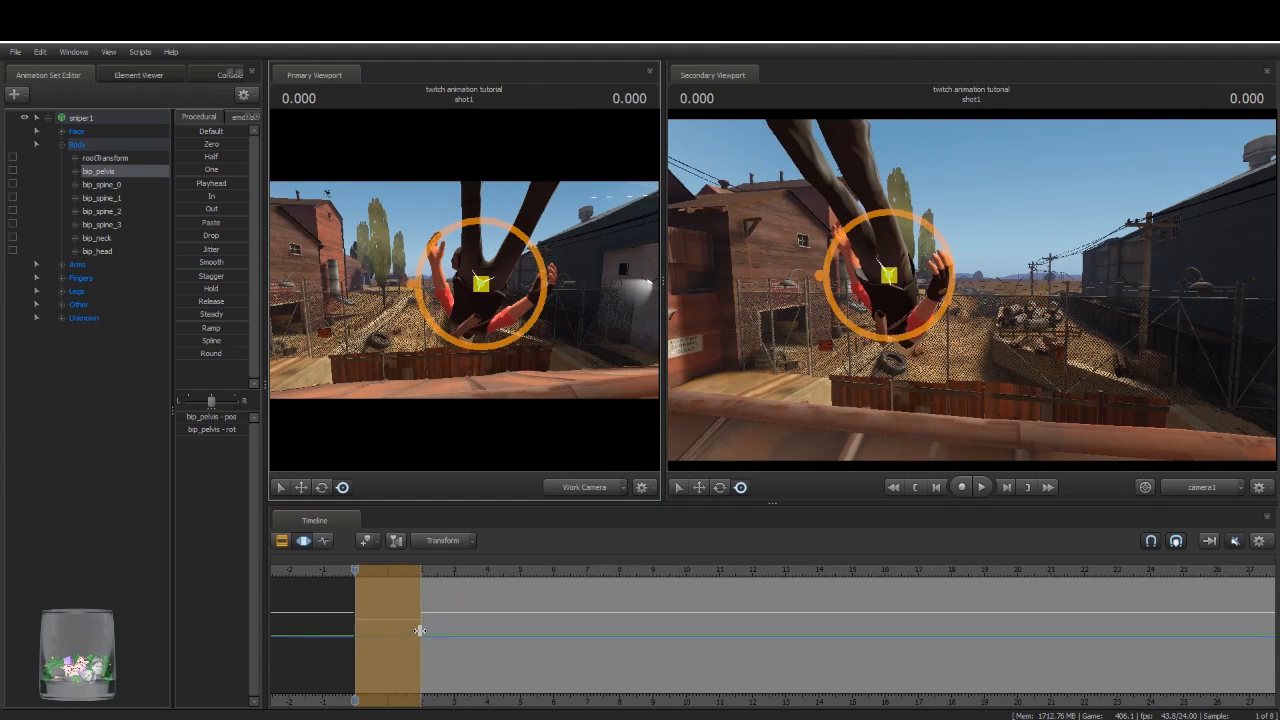
left_click_drag(355, 570, 640, 600)
left_click_drag(448, 572, 576, 641)
key("Escape")
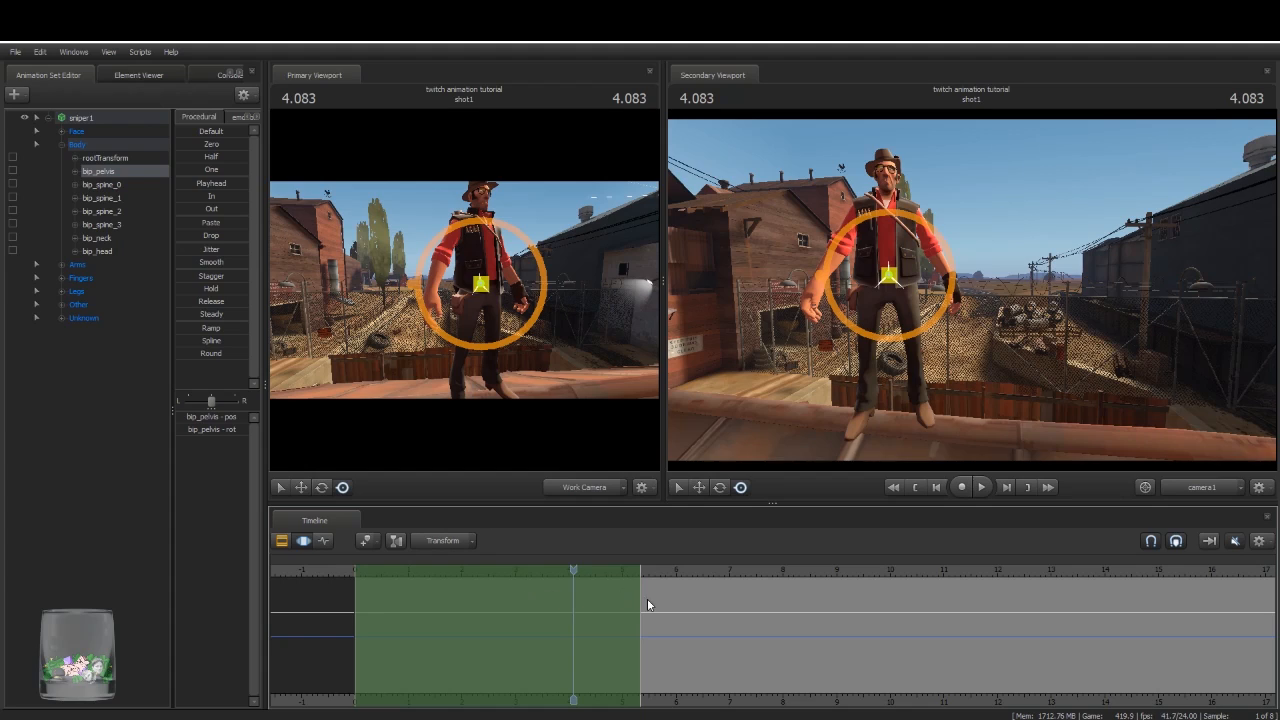
Step: Shorten the time selection to end at about 3 seconds, and briefly view the pelvis curves in the graph editor
left_click_drag(640, 595, 514, 617)
scroll(514, 617, "down", 2)
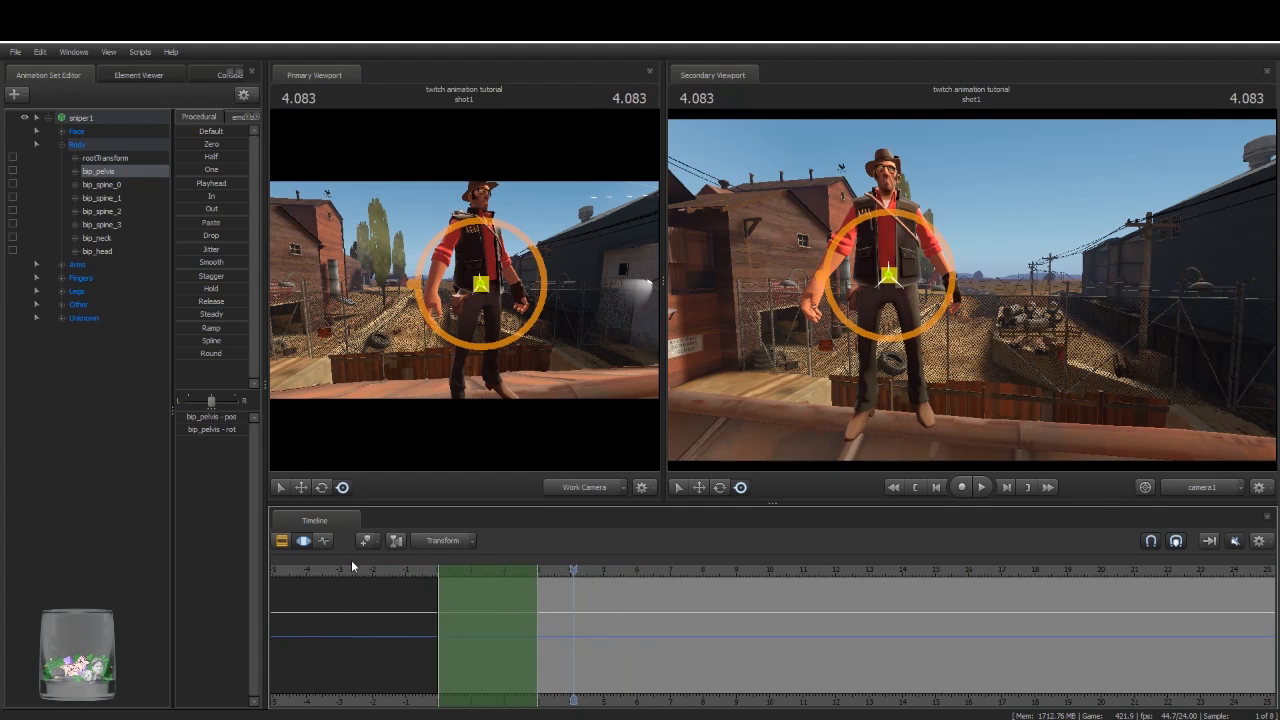
left_click(324, 542)
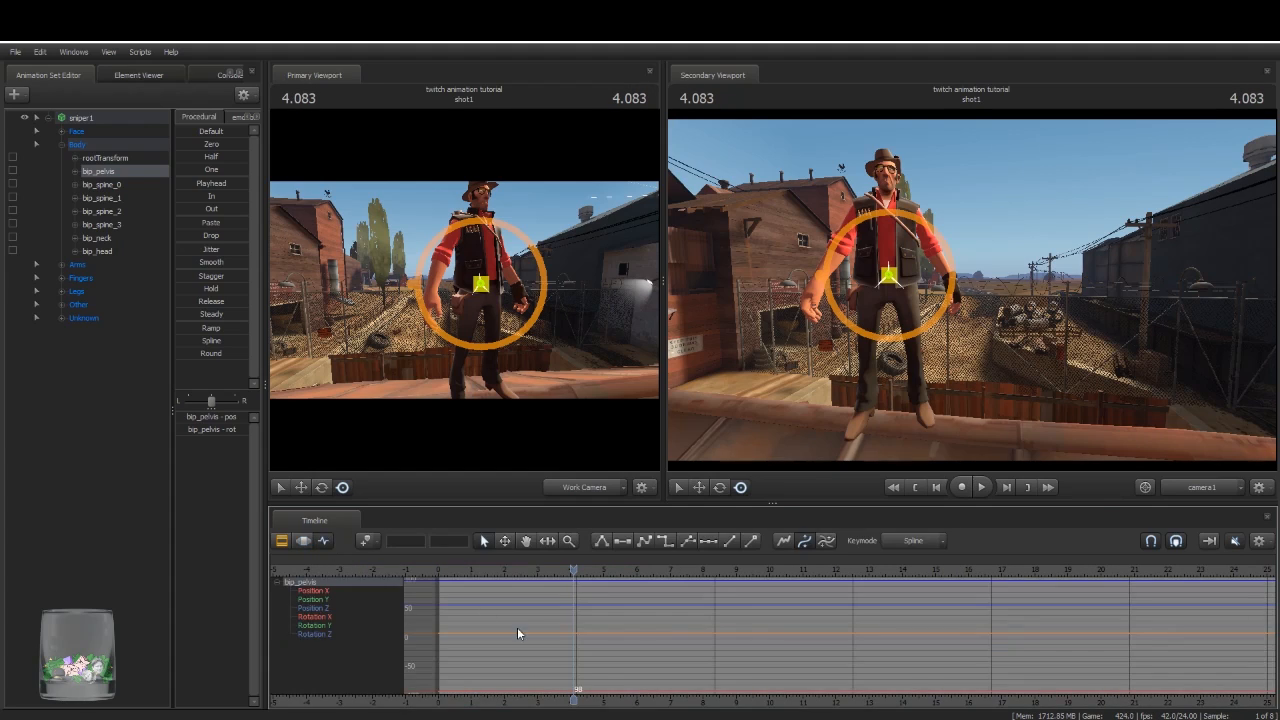
left_click(303, 541)
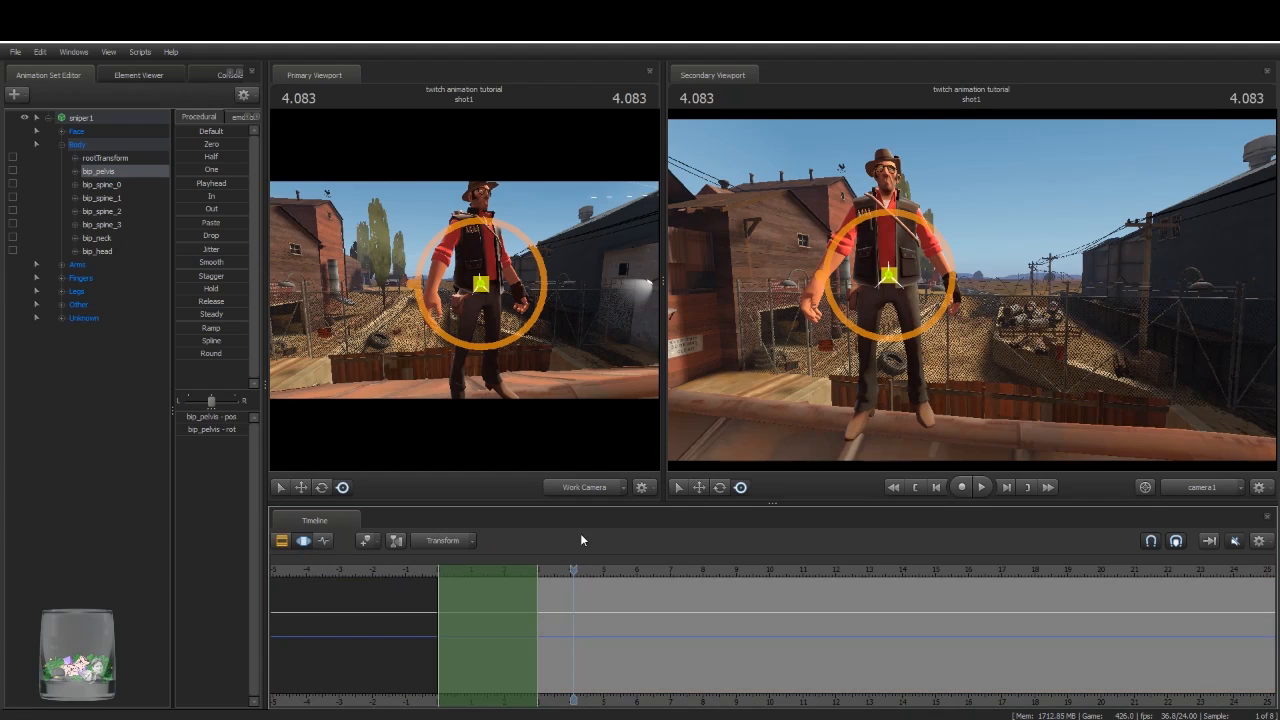
Step: Expand the time selection to cover the whole timeline and return the playhead to the start
key("ctrl+a")
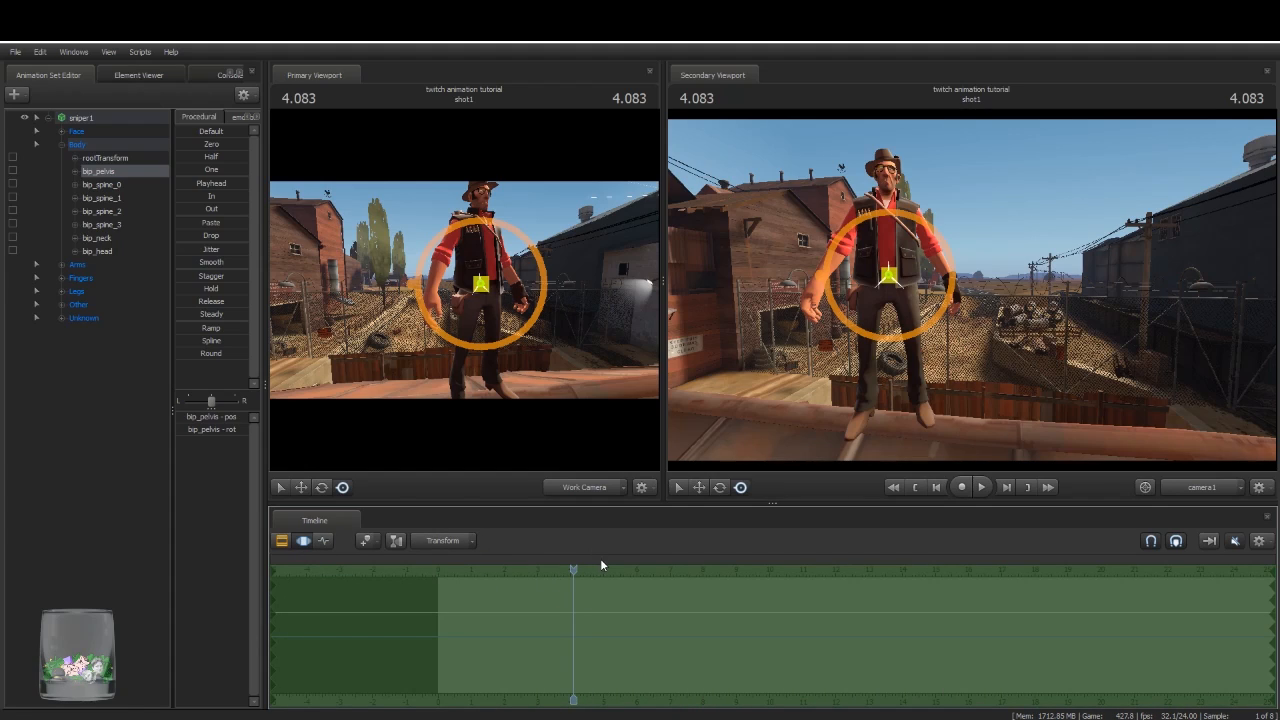
scroll(580, 599, "down", 2)
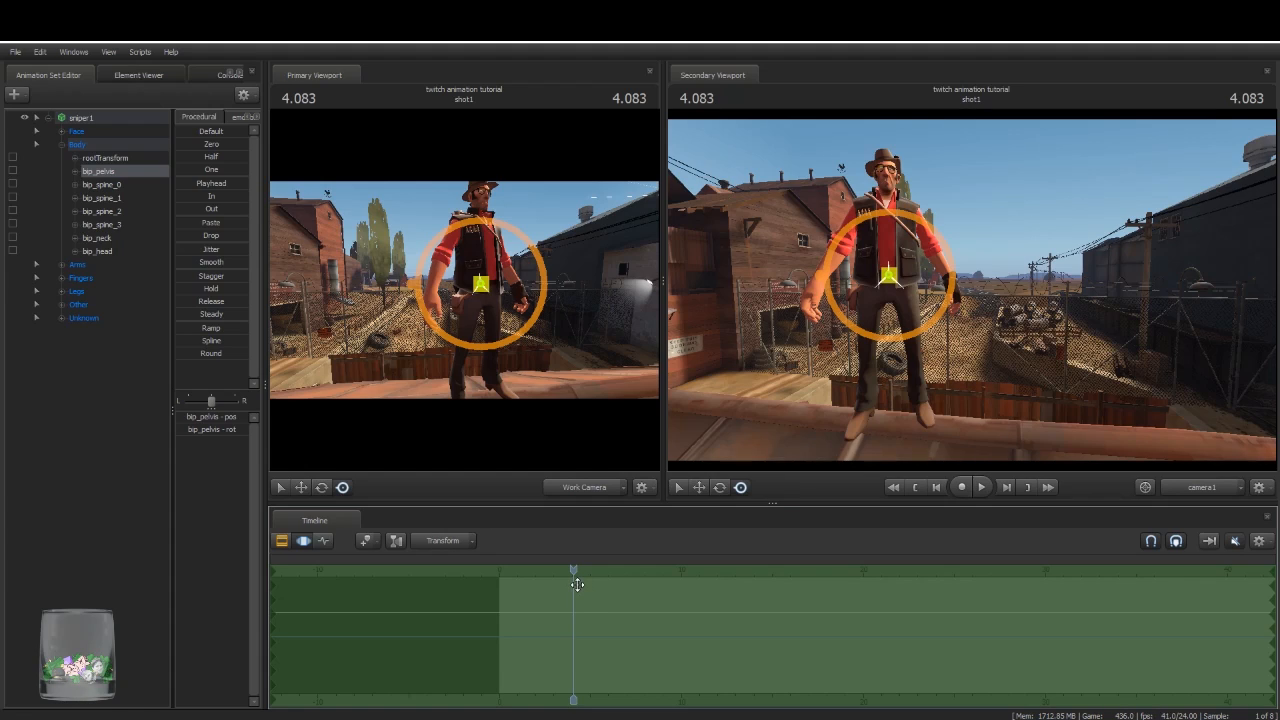
scroll(596, 667, "up", 2)
scroll(594, 663, "up", 2)
scroll(590, 657, "down", 3)
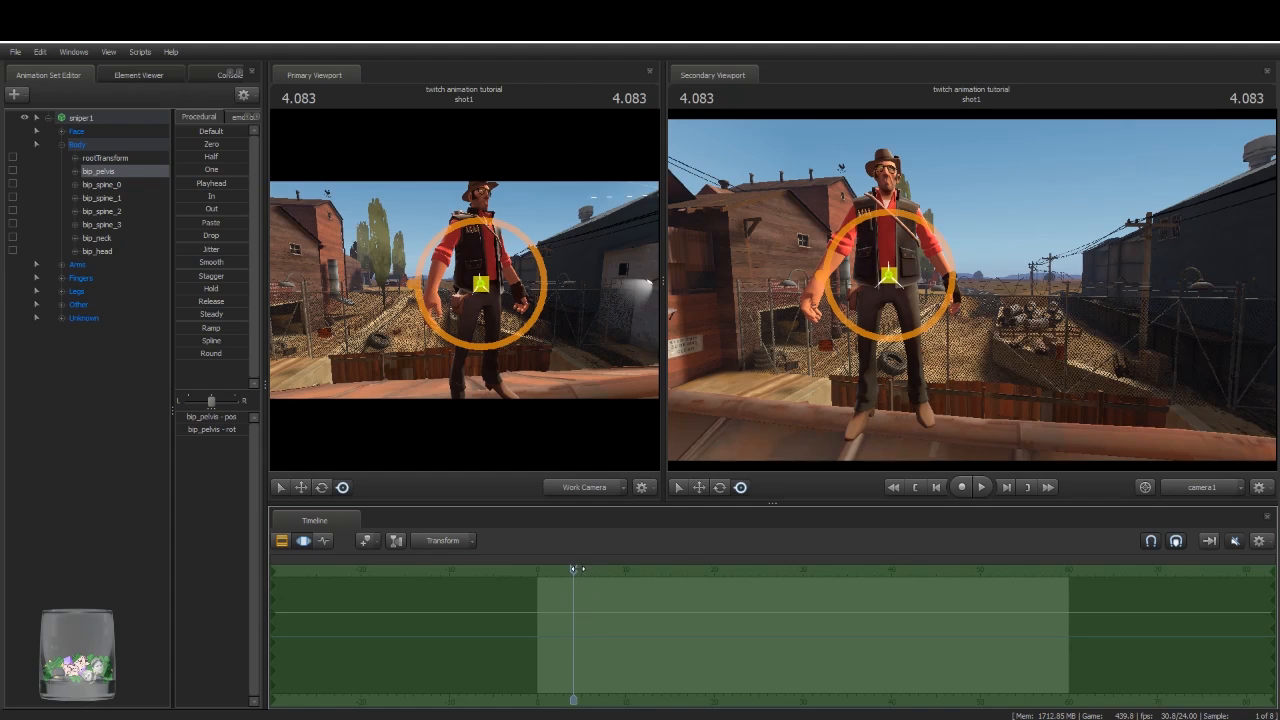
key("Home")
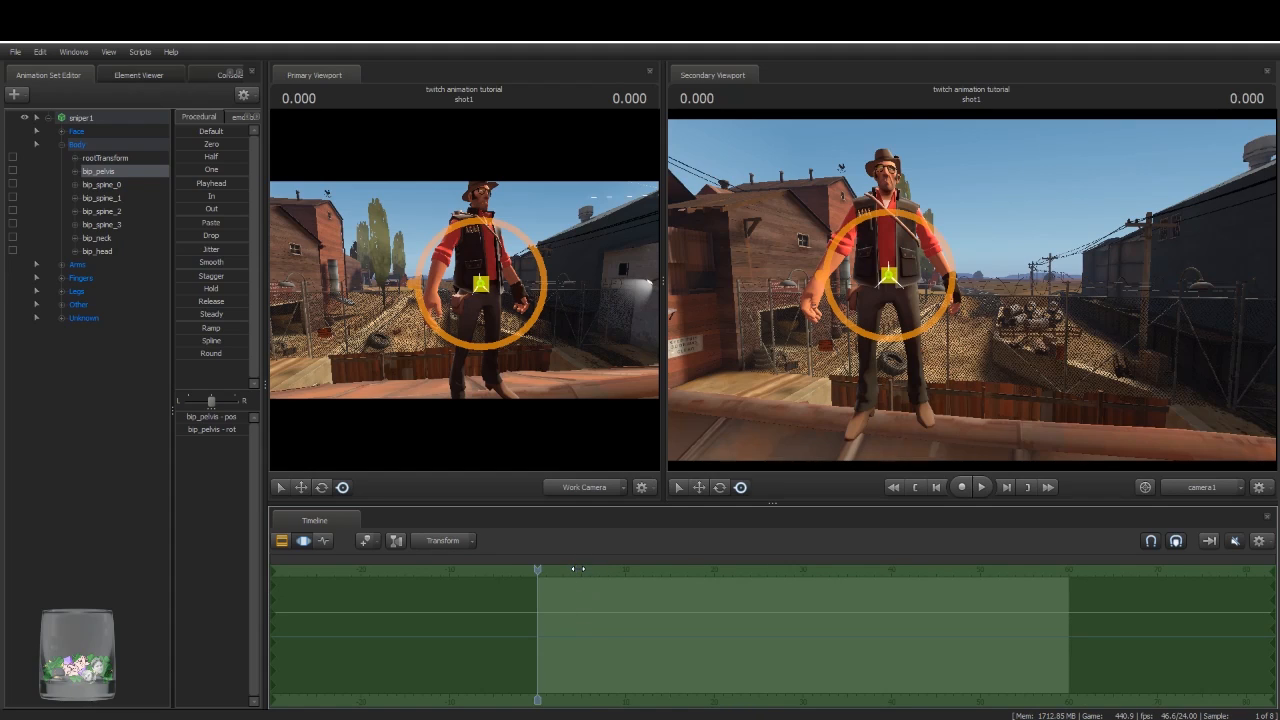
Step: Start an animation file import for the whole sniper1 animation set
left_click(84, 119)
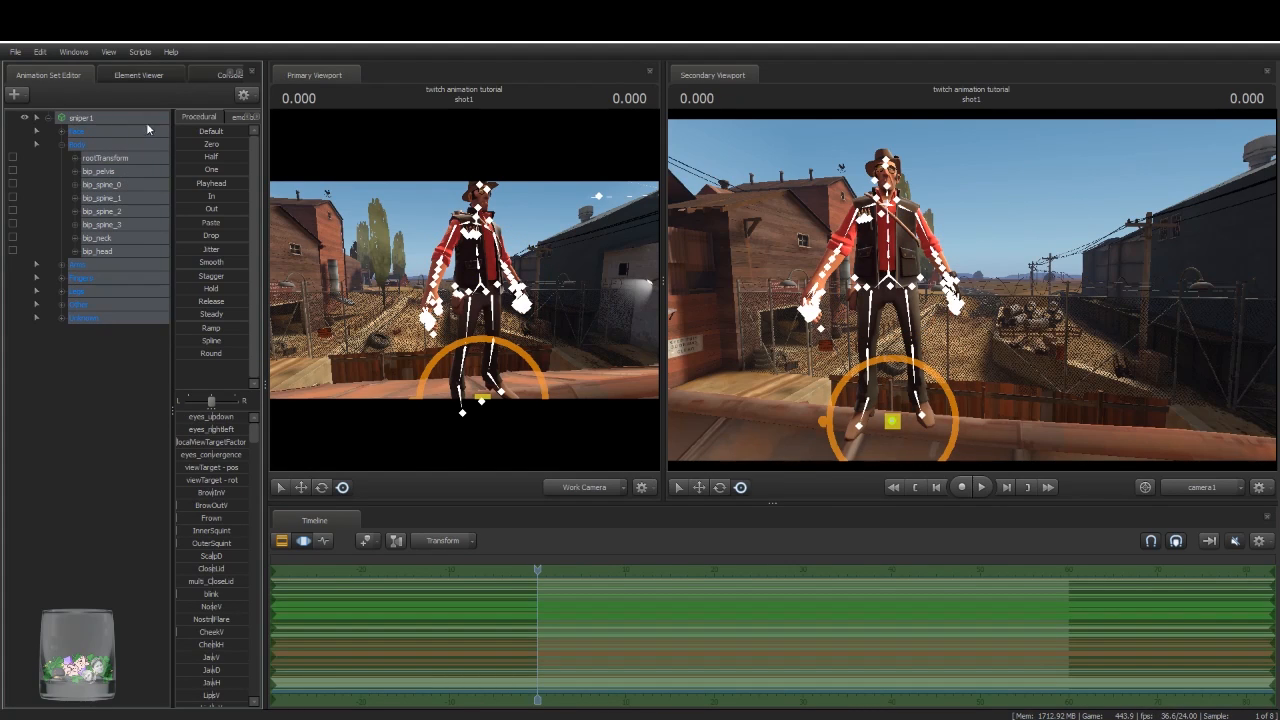
left_click_drag(557, 269, 444, 283)
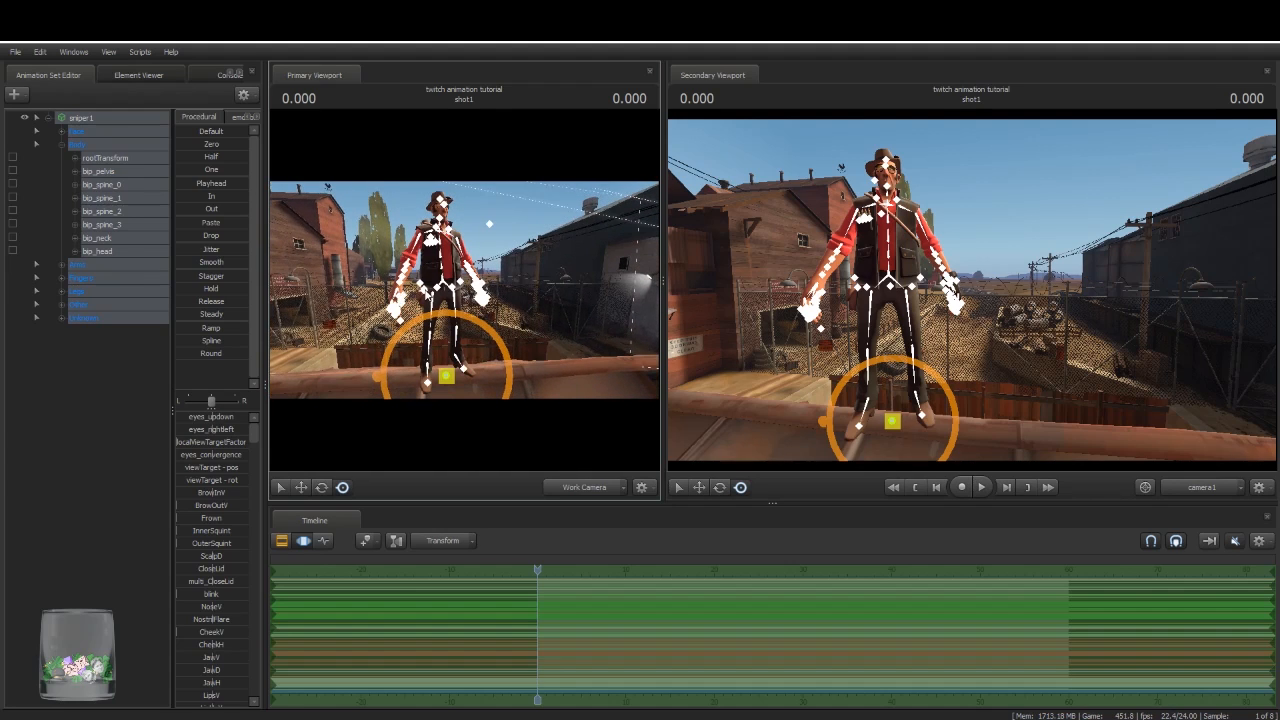
left_click(113, 436)
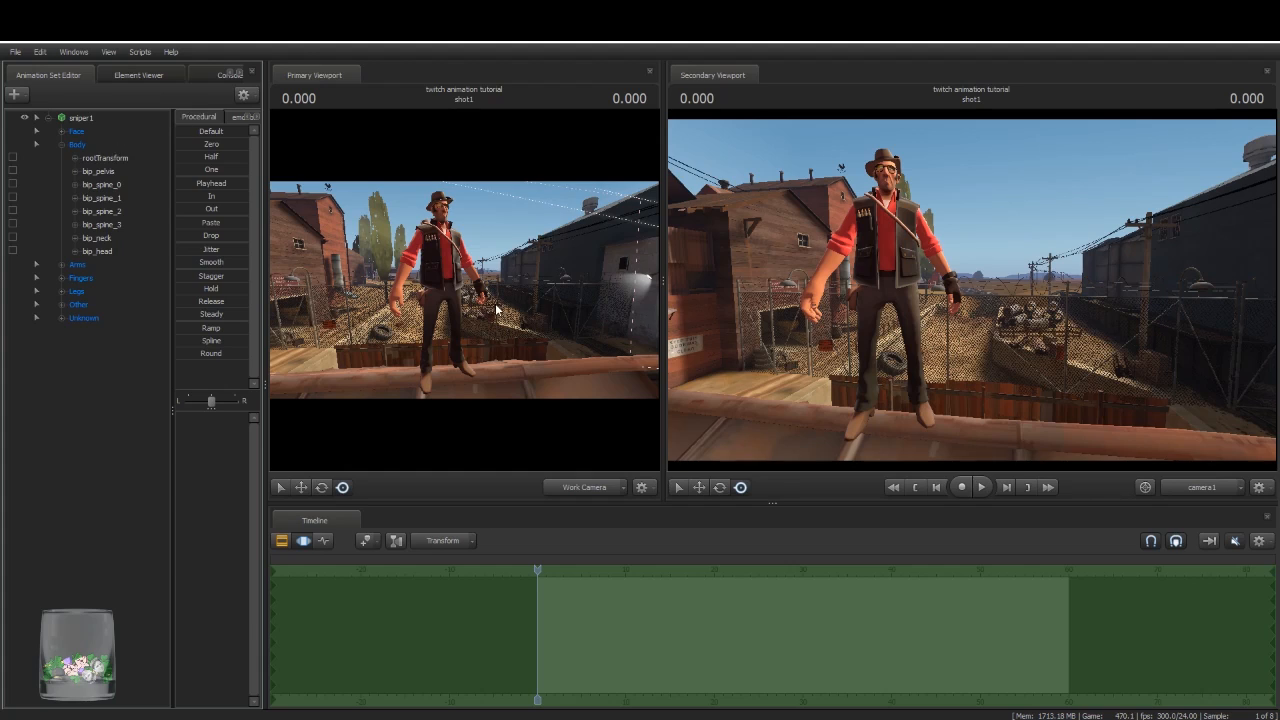
right_click(93, 115)
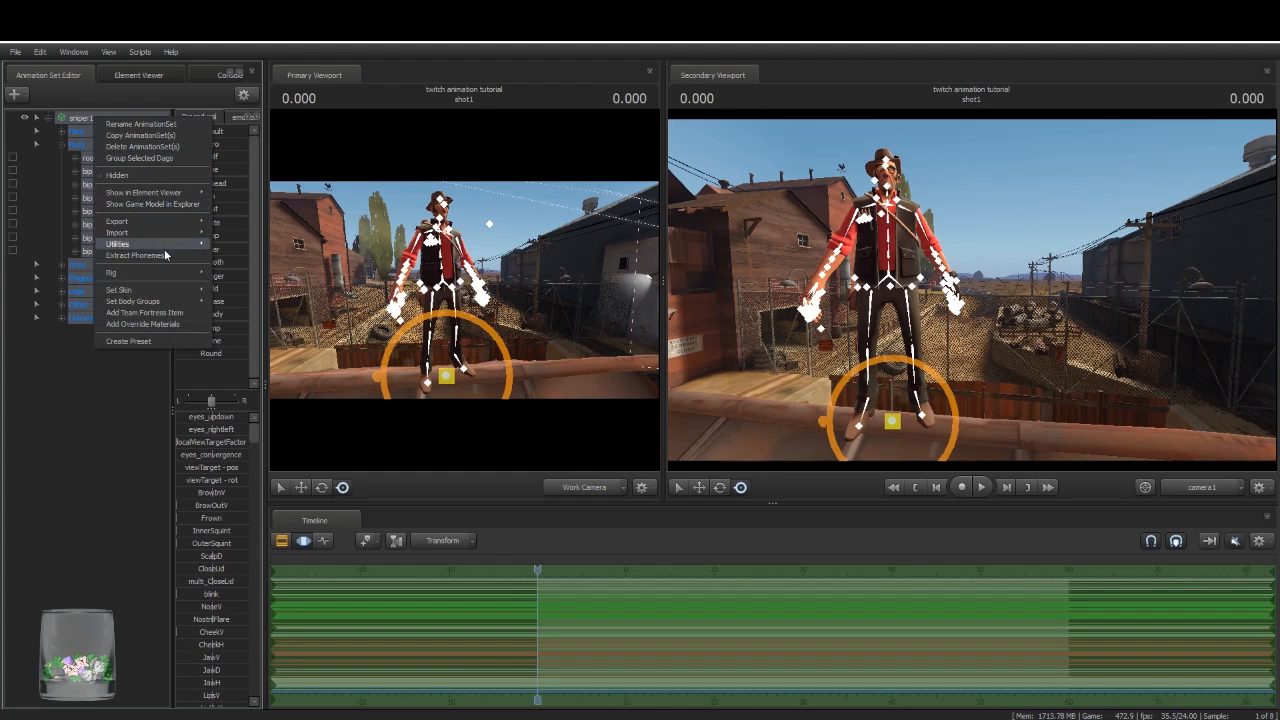
mouse_move(182, 237)
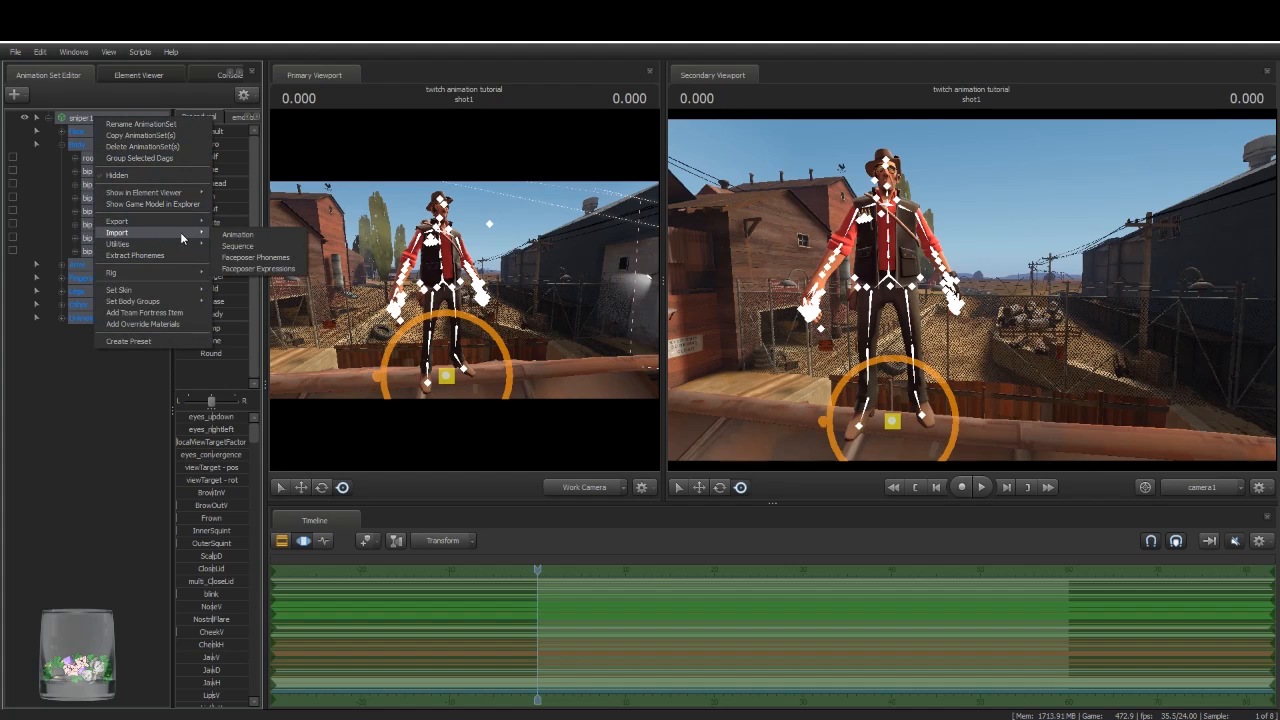
left_click(259, 238)
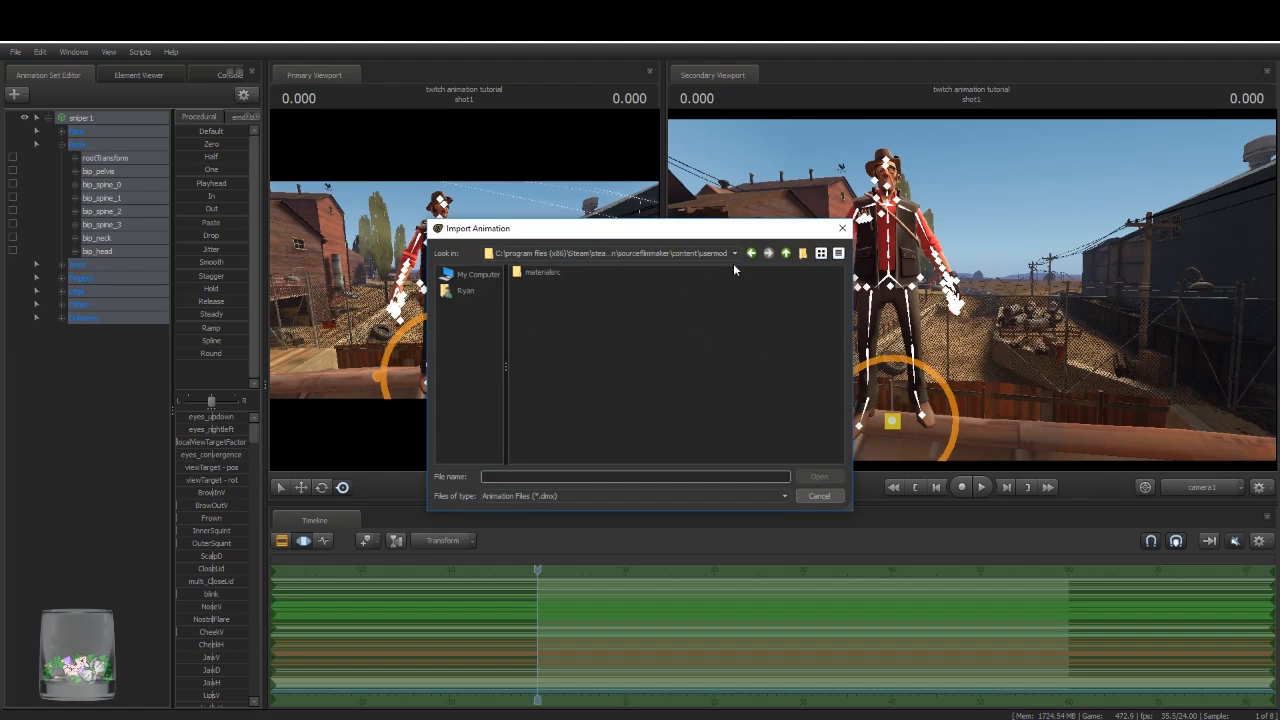
Step: Browse to the workshop folder inside SourceFilmmaker's game directory for the animation import
left_click(786, 254)
left_click(786, 254)
left_click(786, 254)
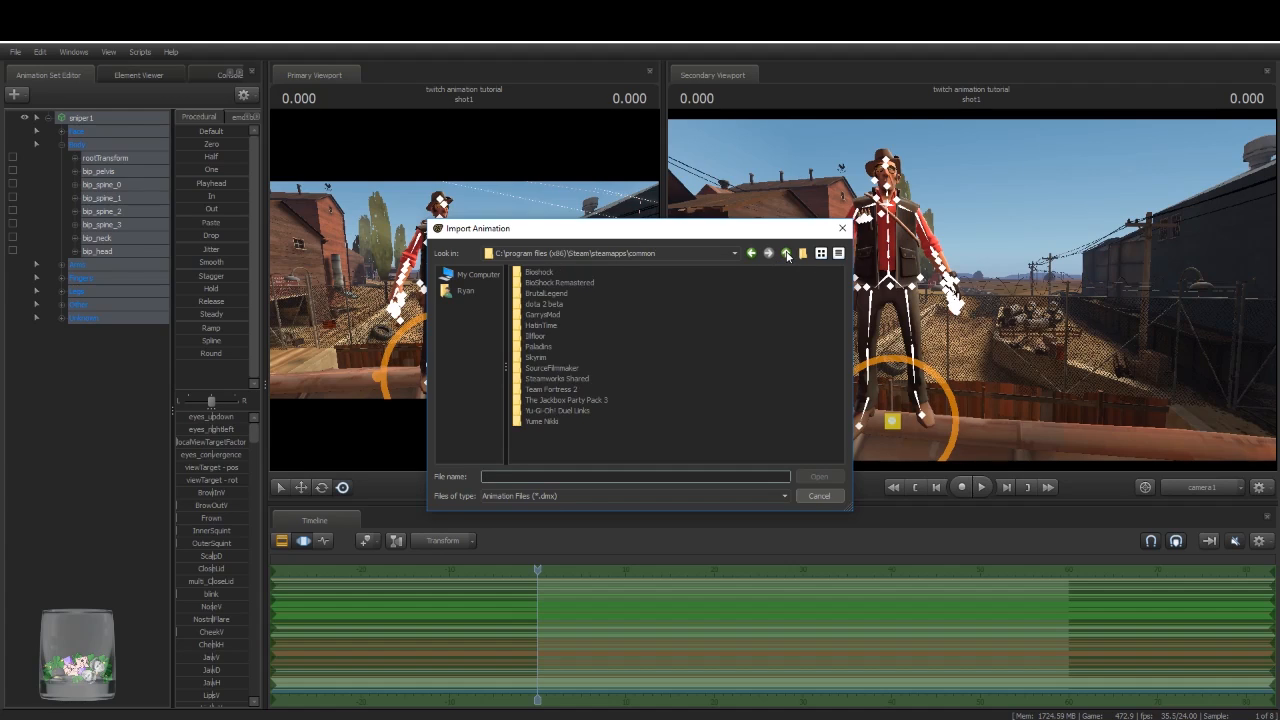
double_click(560, 369)
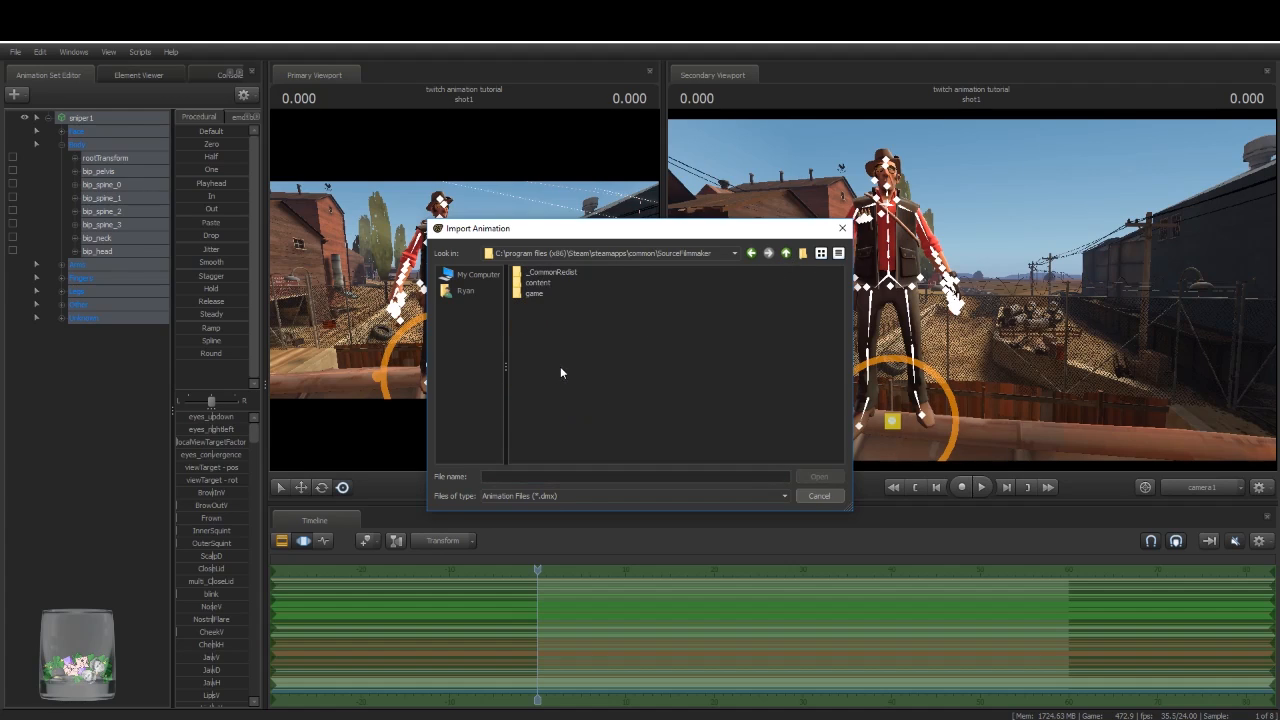
double_click(536, 292)
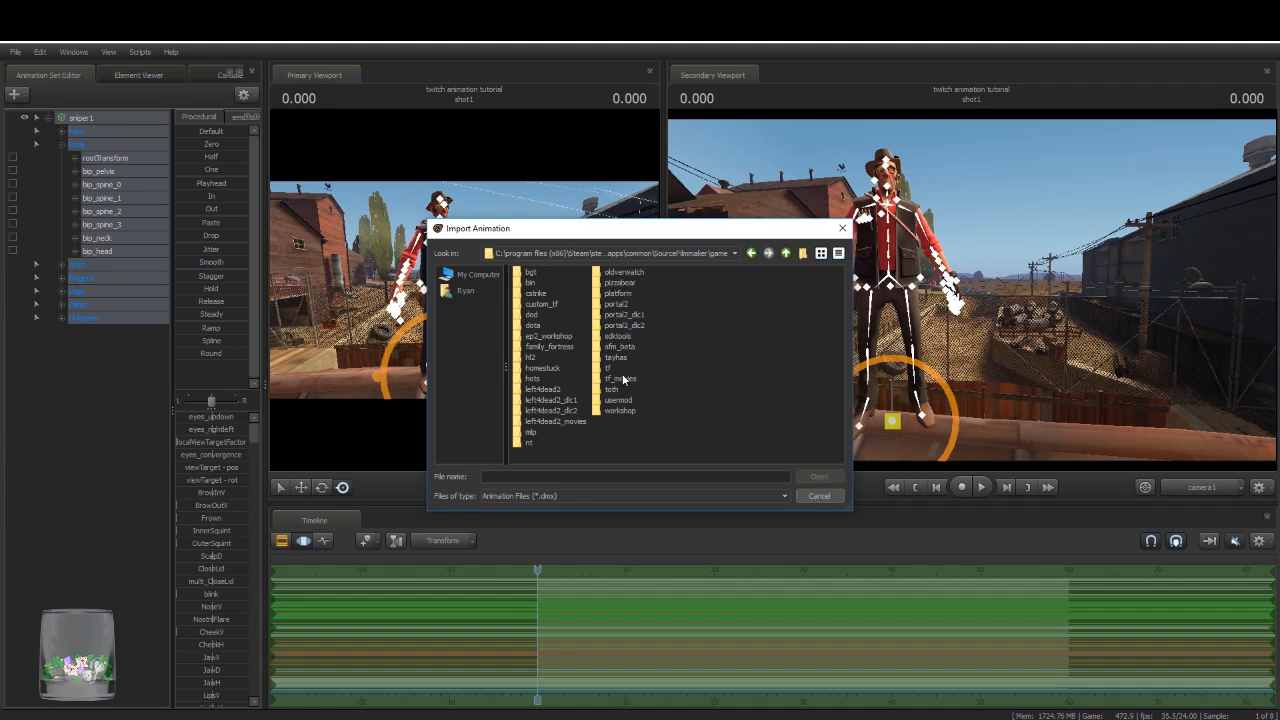
double_click(622, 411)
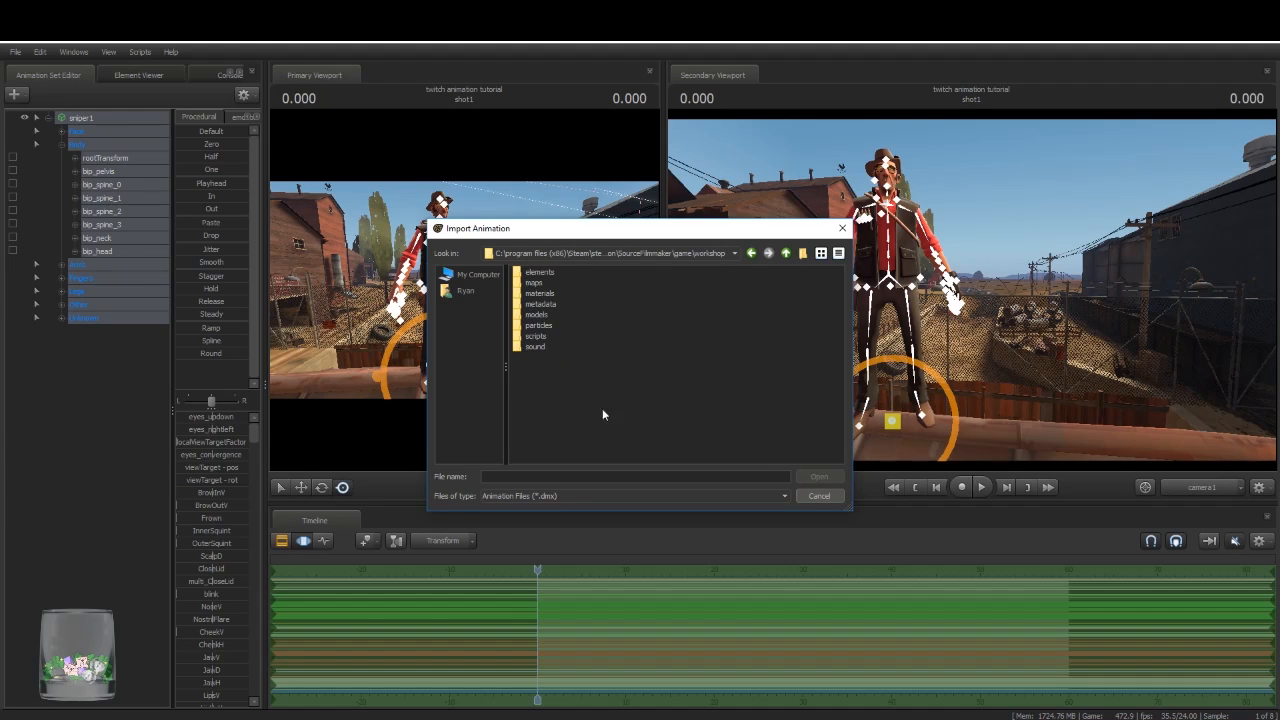
double_click(535, 337)
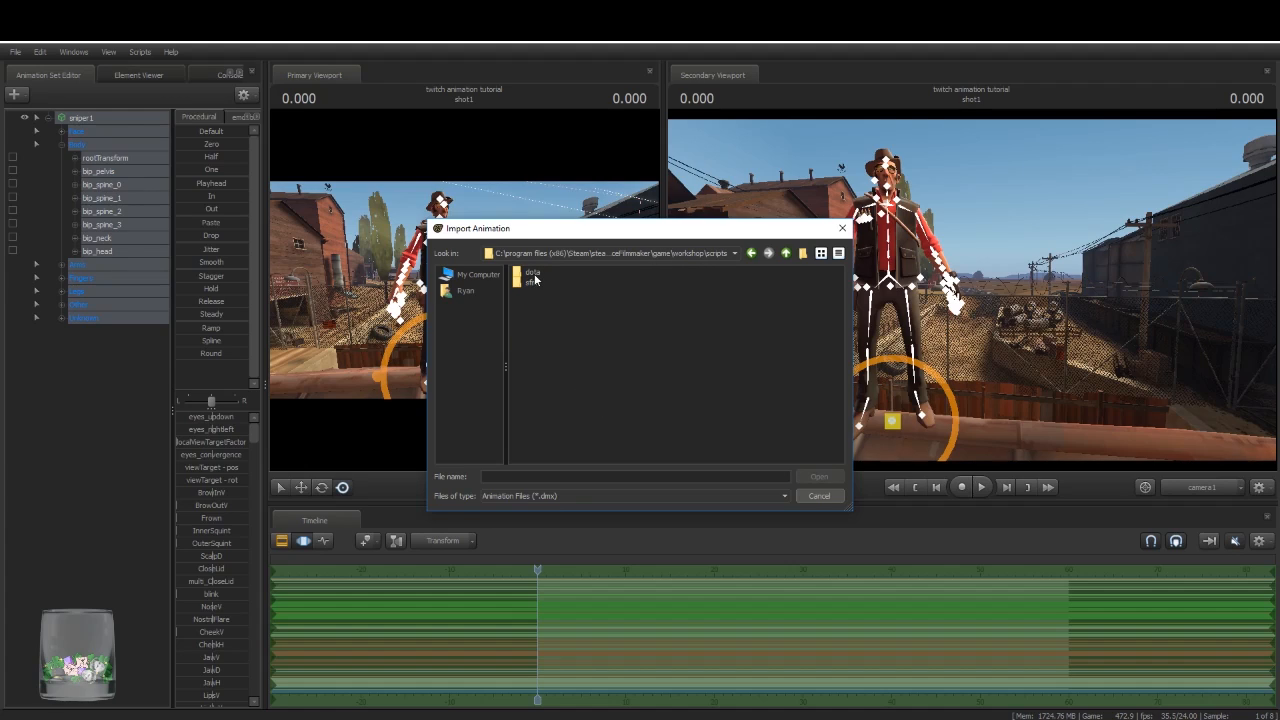
double_click(534, 277)
double_click(535, 274)
double_click(565, 272)
left_click(786, 253)
left_click(786, 253)
left_click(786, 253)
left_click(786, 253)
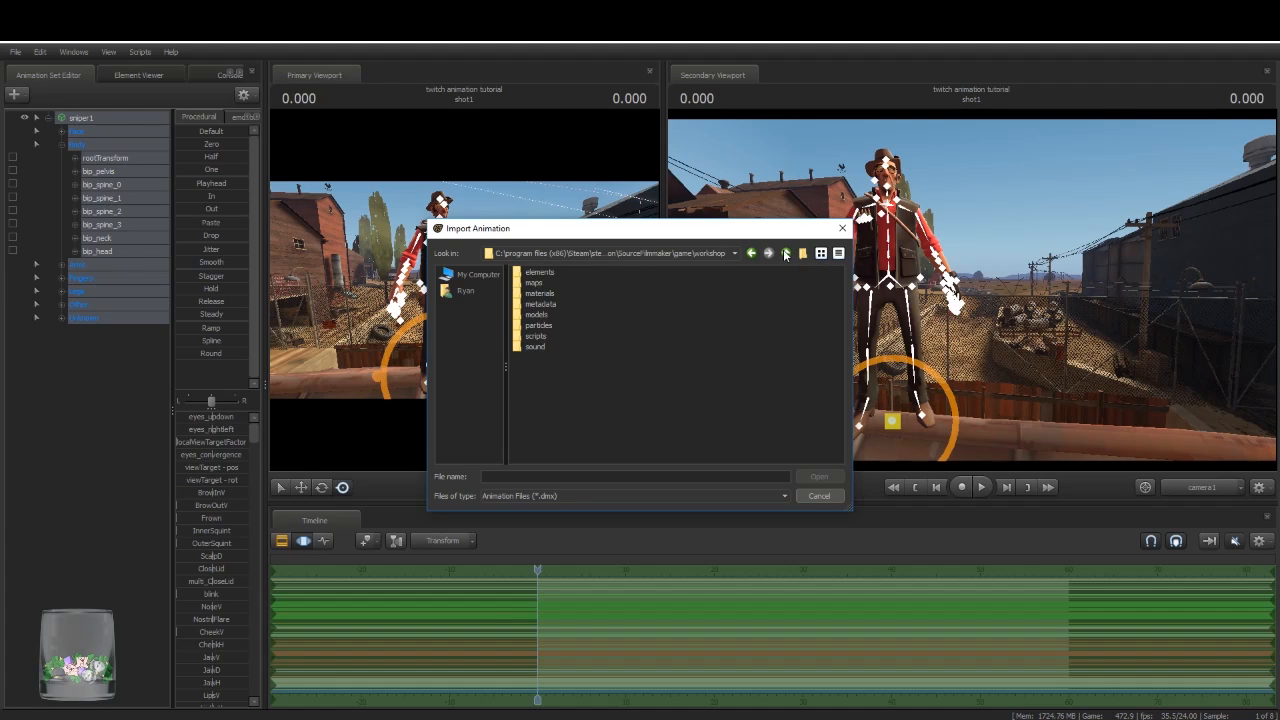
left_click(786, 253)
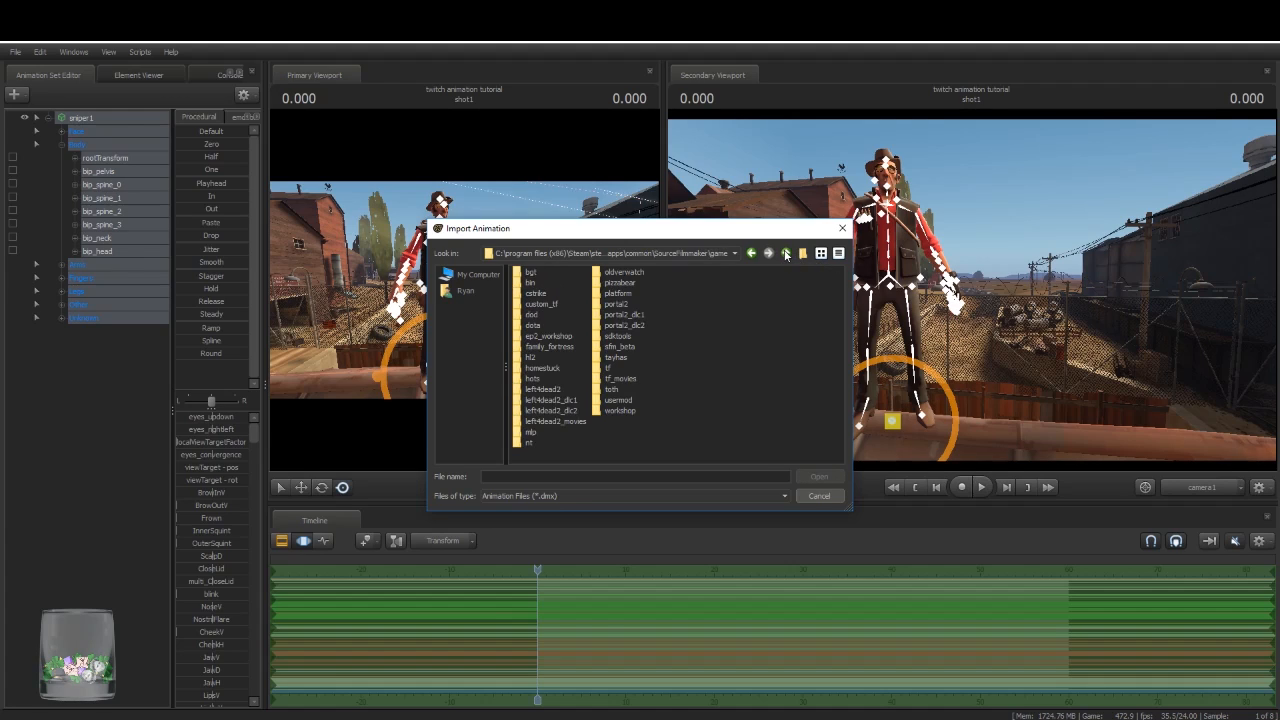
double_click(624, 409)
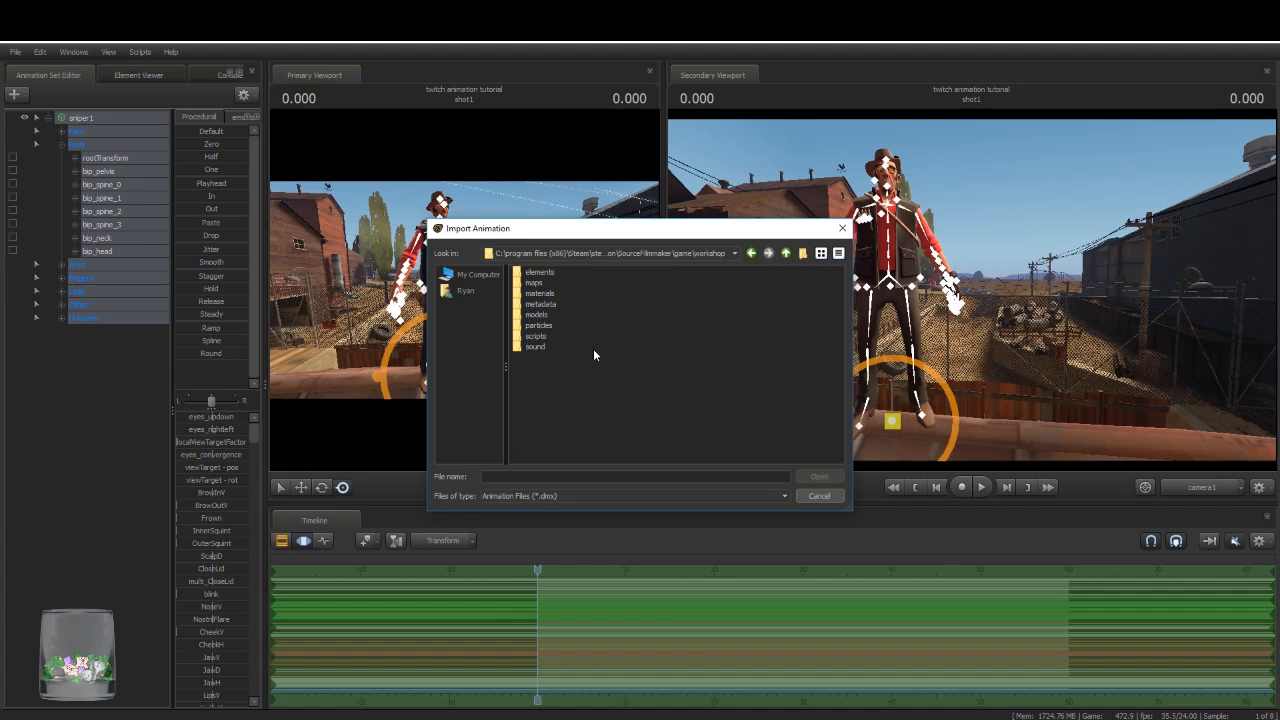
Step: Choose tf2ganganmstyledance.dmx from the workshop's elements/animation folder as the animation to import
double_click(539, 272)
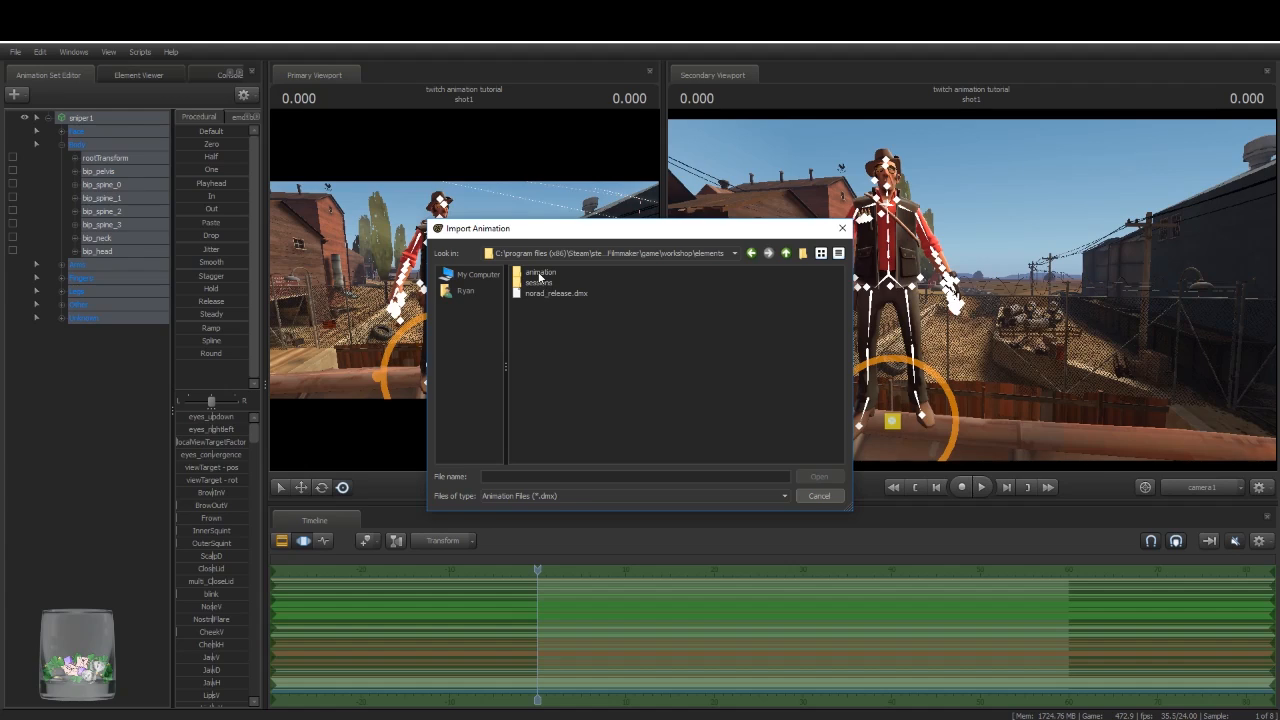
double_click(539, 273)
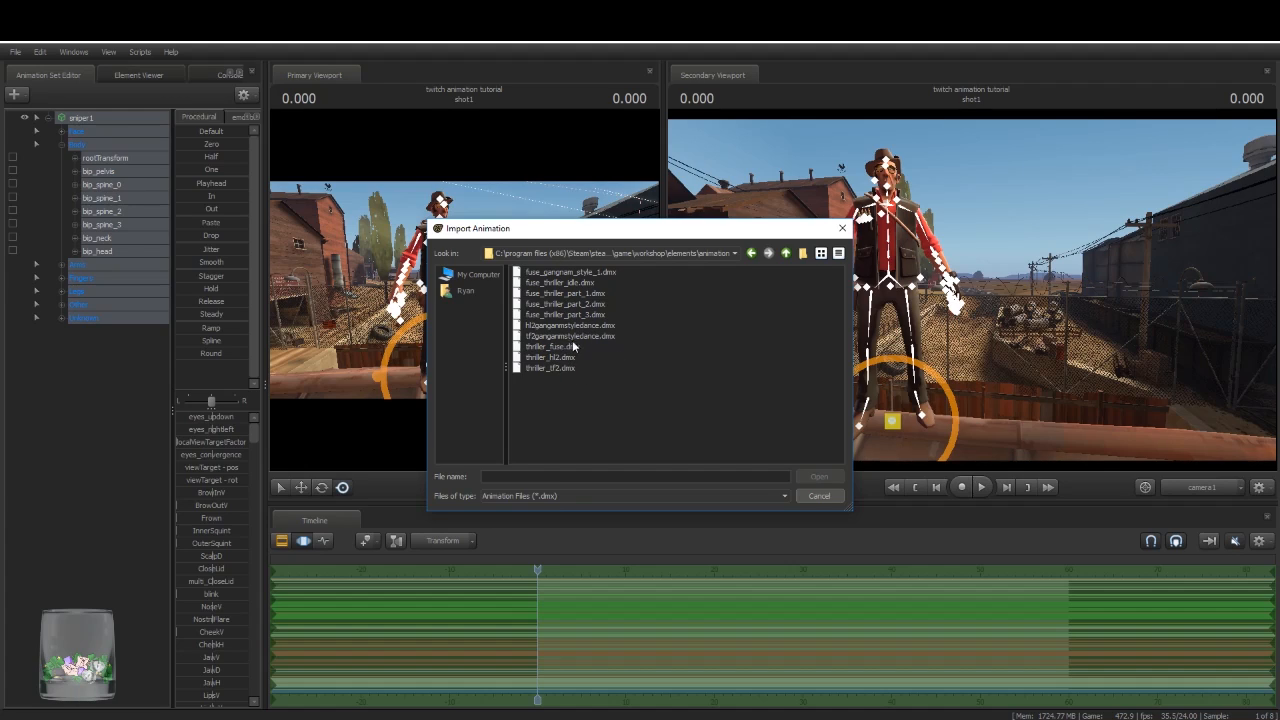
left_click(543, 338)
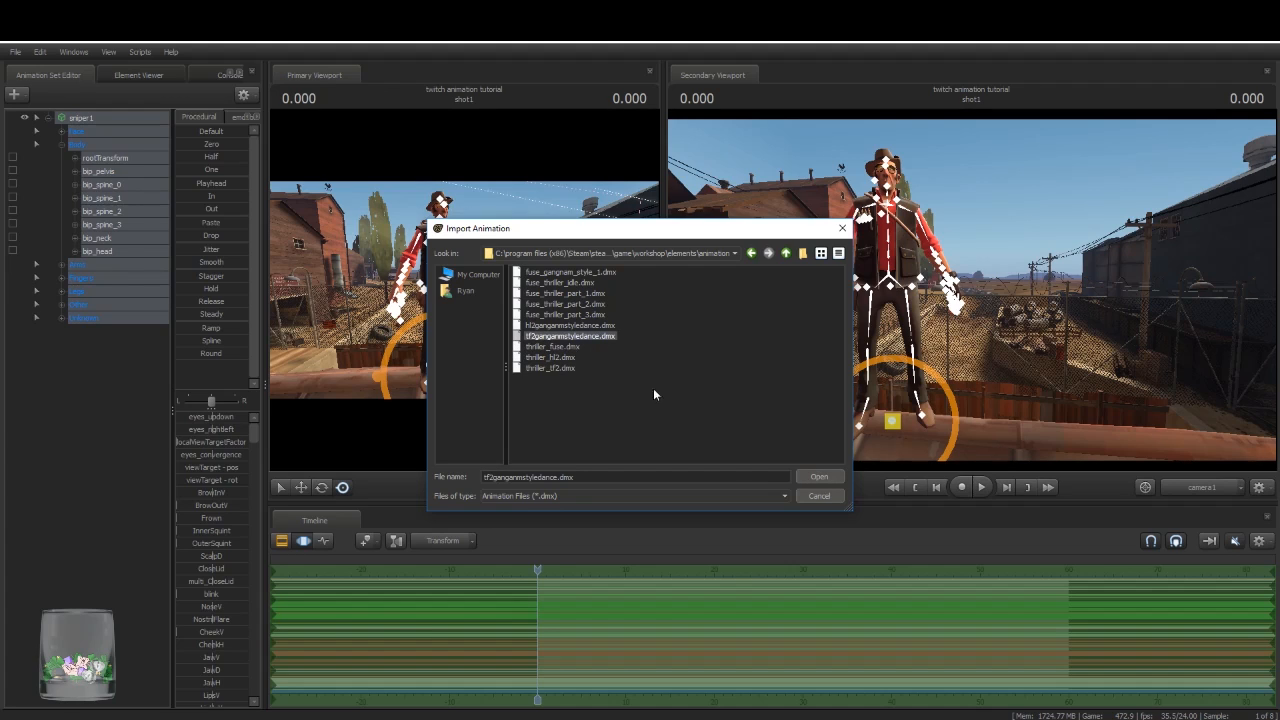
left_click(818, 477)
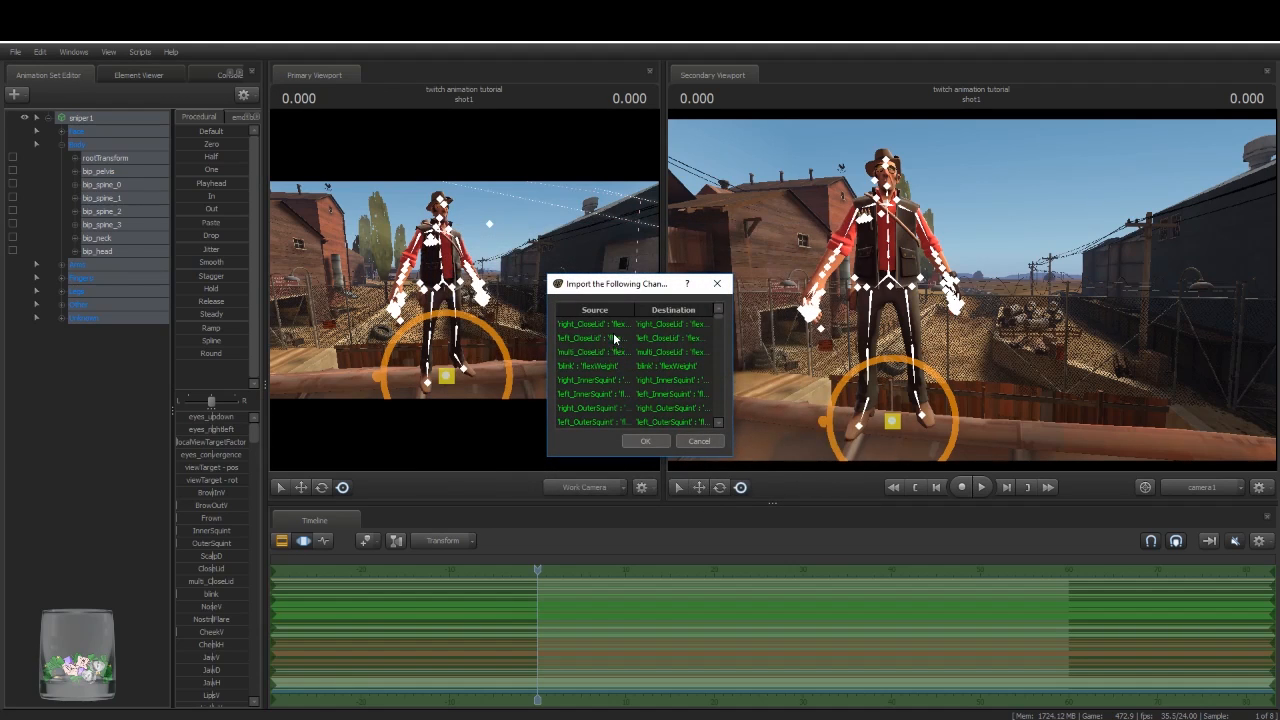
Step: Enlarge the channel mapping dialog, review the source and destination channels, and accept the import
left_click_drag(730, 454, 910, 598)
scroll(690, 422, "down", 10)
scroll(690, 425, "down", 10)
scroll(691, 436, "down", 20)
scroll(691, 434, "down", 8)
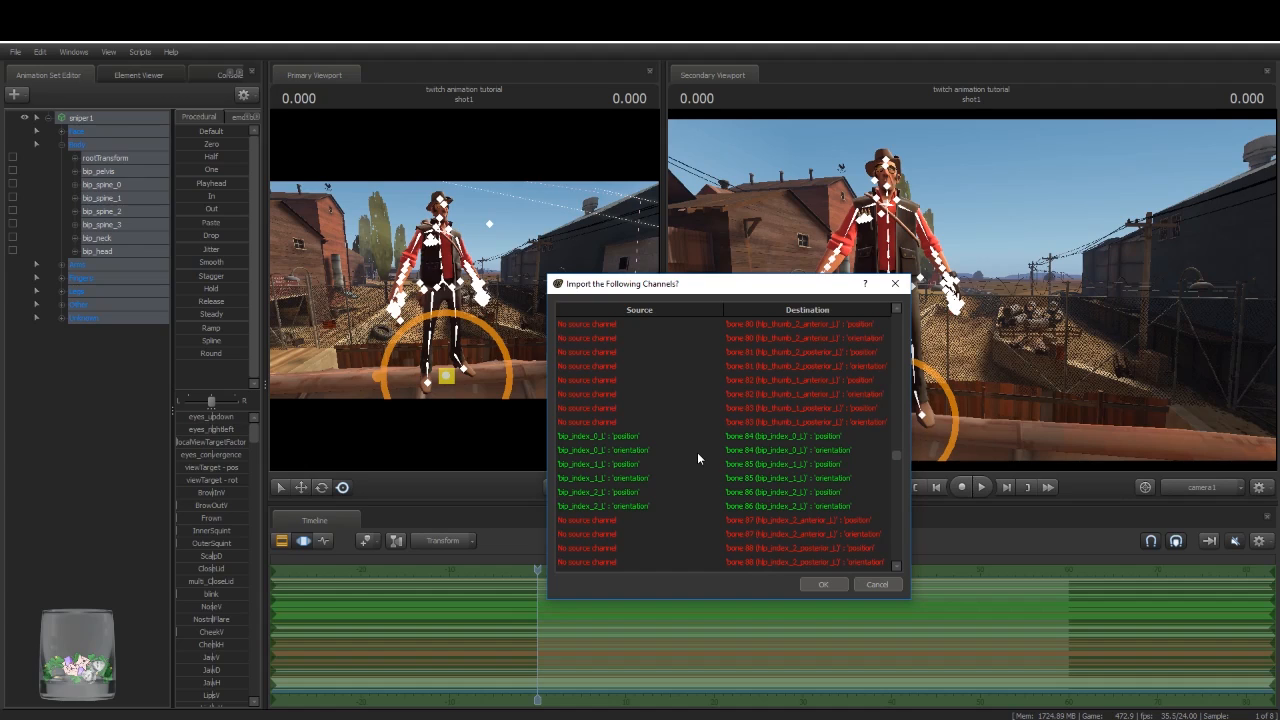
scroll(697, 452, "down", 5)
scroll(700, 440, "up", 3)
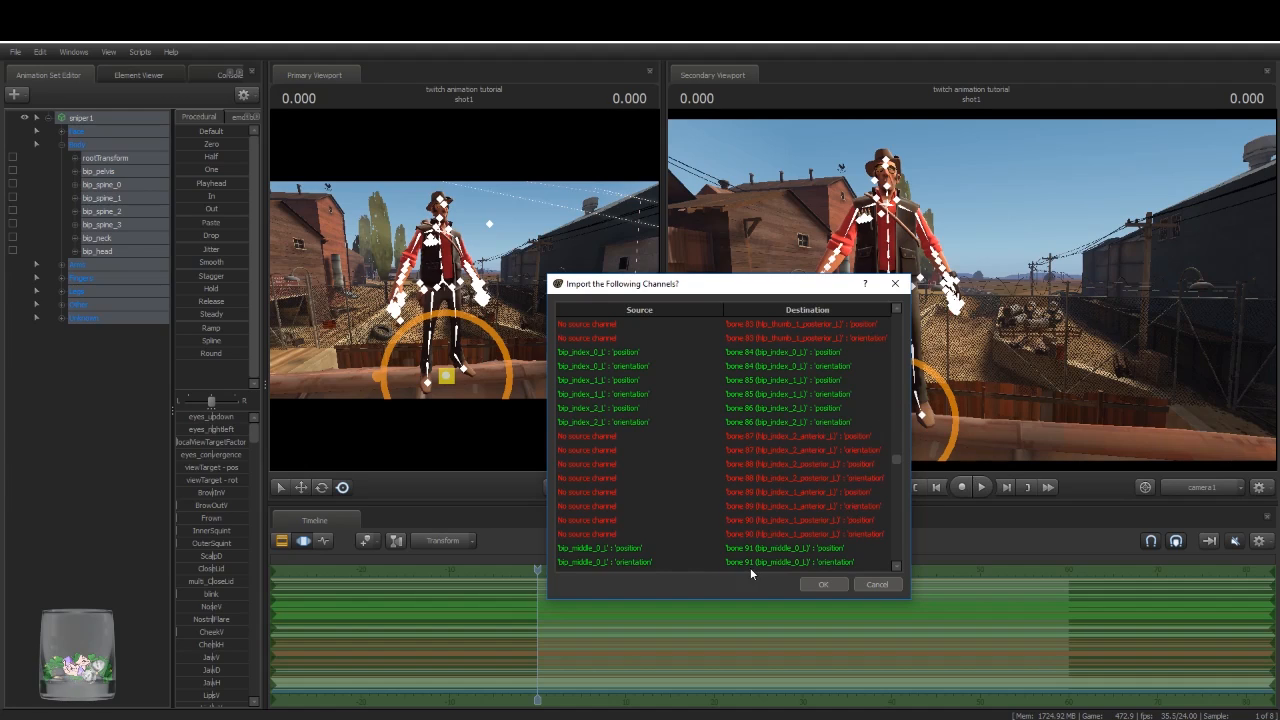
left_click(820, 584)
Step: Locate the displaced sniper beneath the roof in the work camera view, using rootTransform, and reselect the whole sniper1 set
left_click_drag(559, 307, 435, 418)
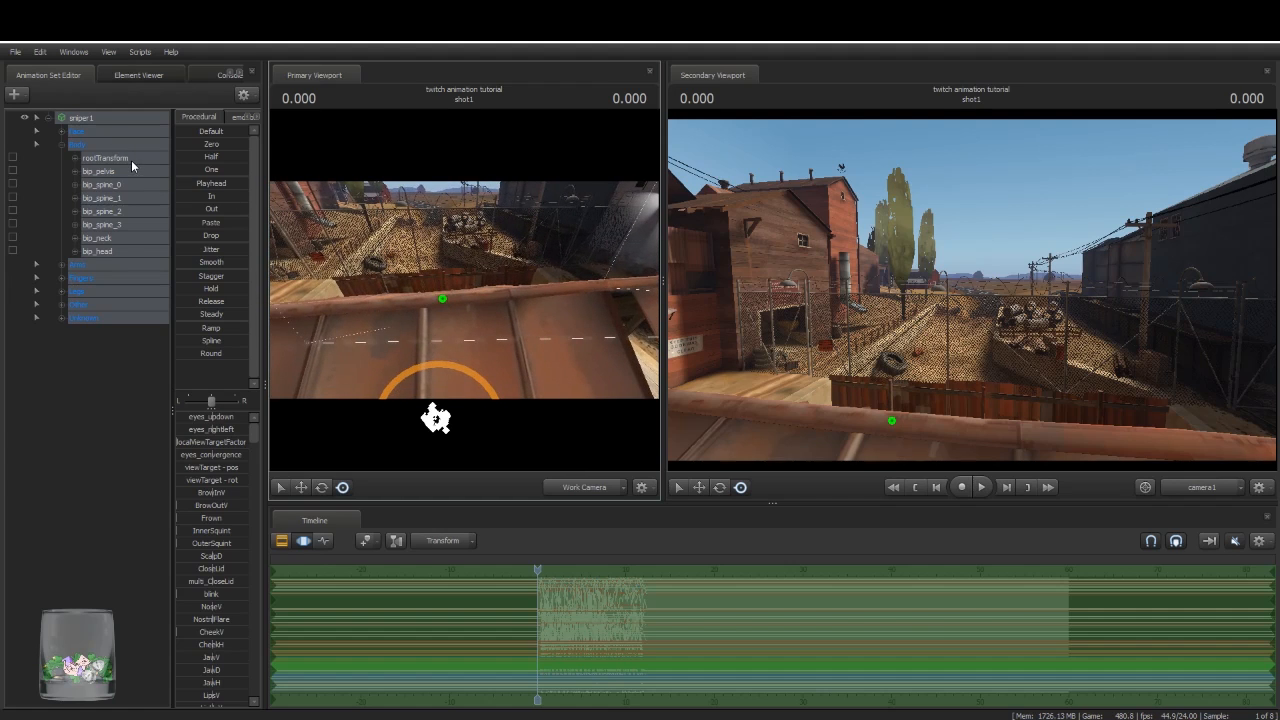
left_click(116, 157)
left_click_drag(477, 327, 410, 469)
key("w")
key("w")
key("s")
left_click(122, 117)
key("s")
key("z")
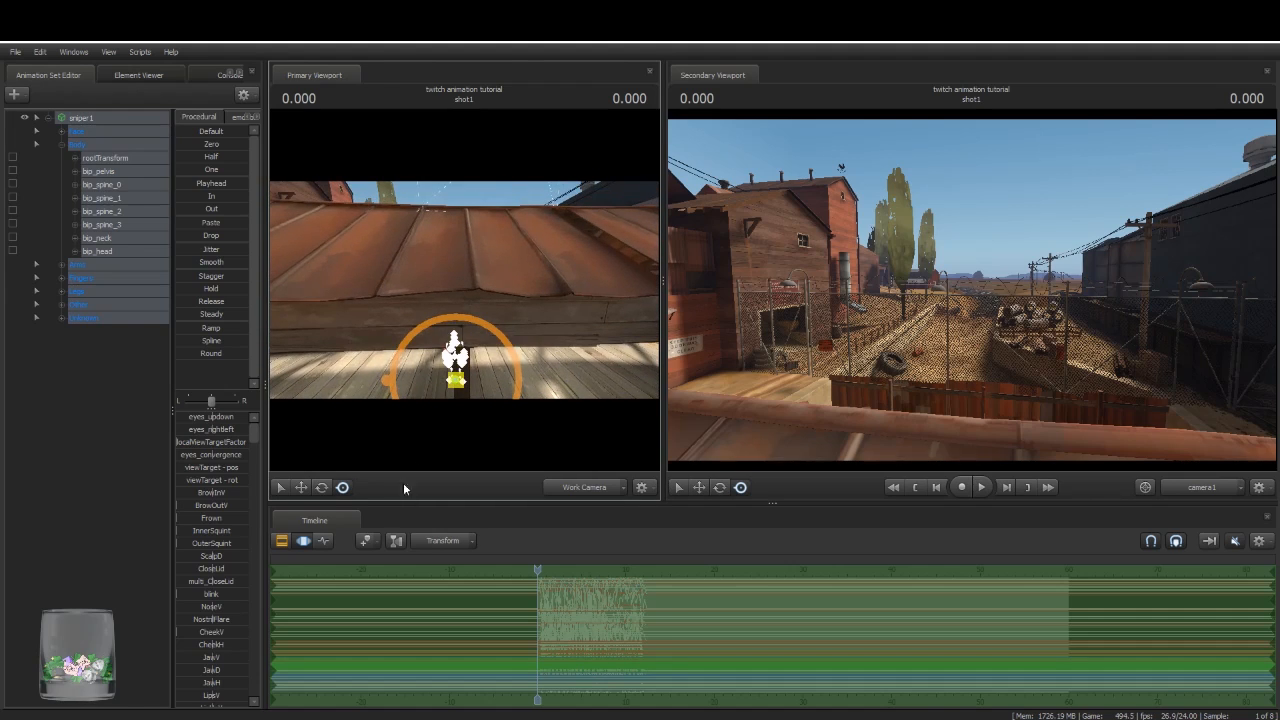
Step: Move the whole sniper back up onto the roof and play the imported dance to 13 seconds
left_click(300, 487)
left_click_drag(466, 345, 620, 354)
key("z")
key("space")
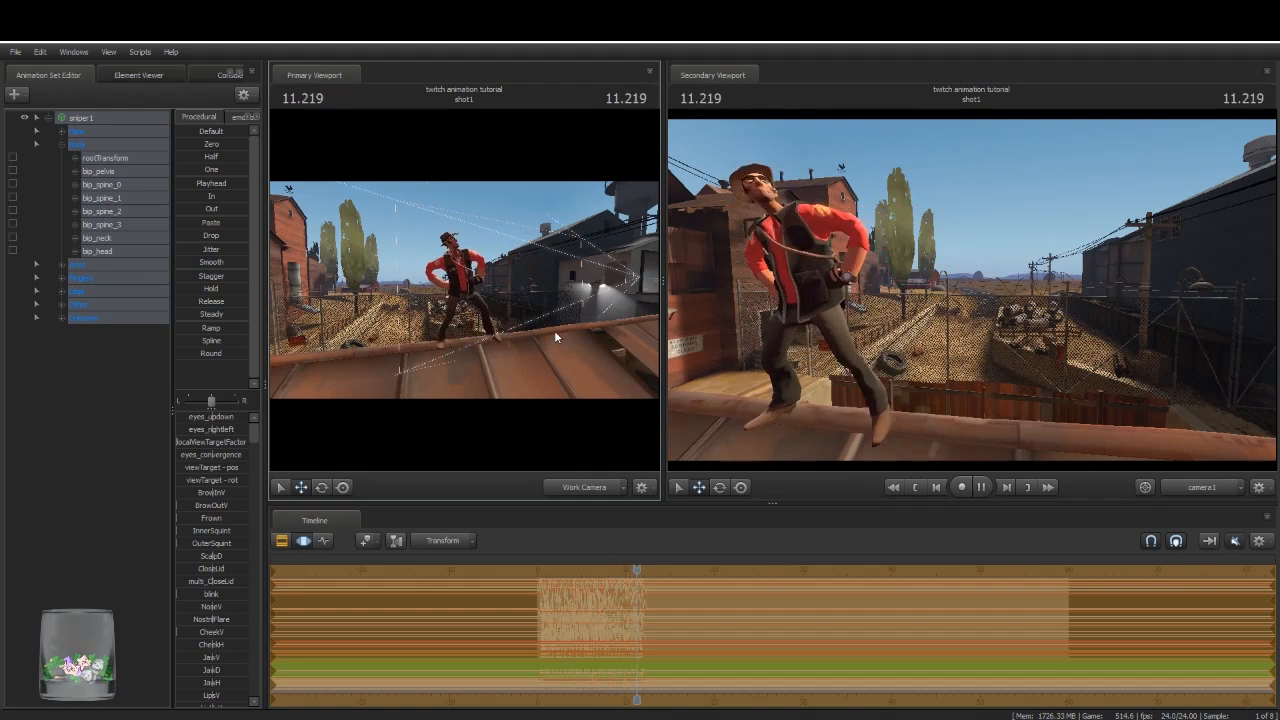
key("space")
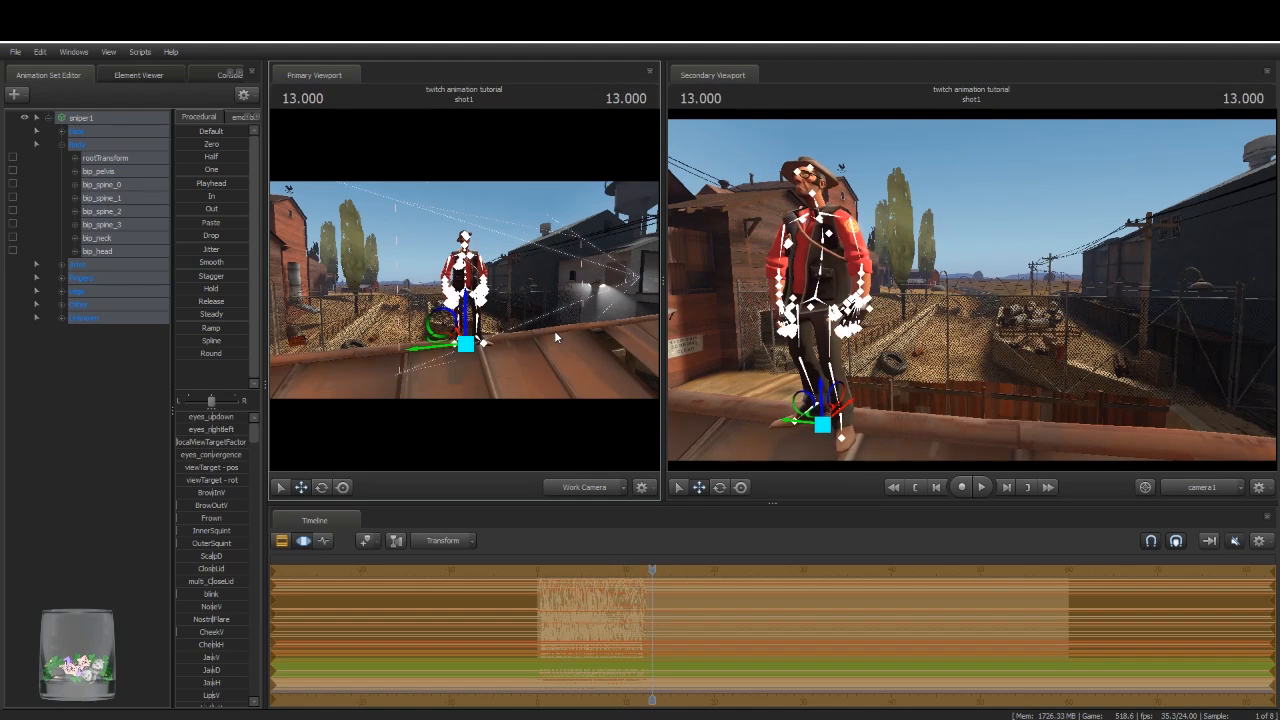
Step: Return the playhead to the start and undo the sniper's move and the dance import
key("Home")
key("ctrl+z")
key("ctrl+z")
key("ctrl+z")
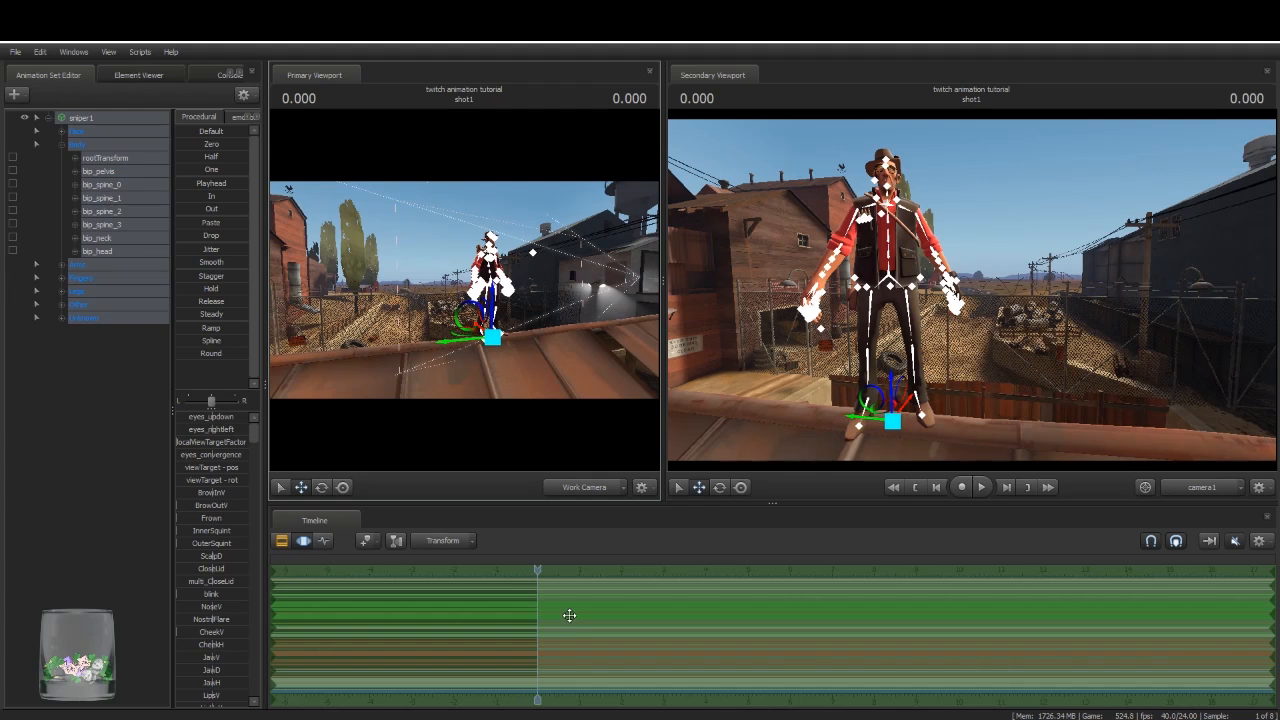
Step: Reframe the sniper from the front in the work camera view, then collapse and deselect the sniper1 animation set
left_click_drag(612, 347, 466, 296)
key("w")
key("d")
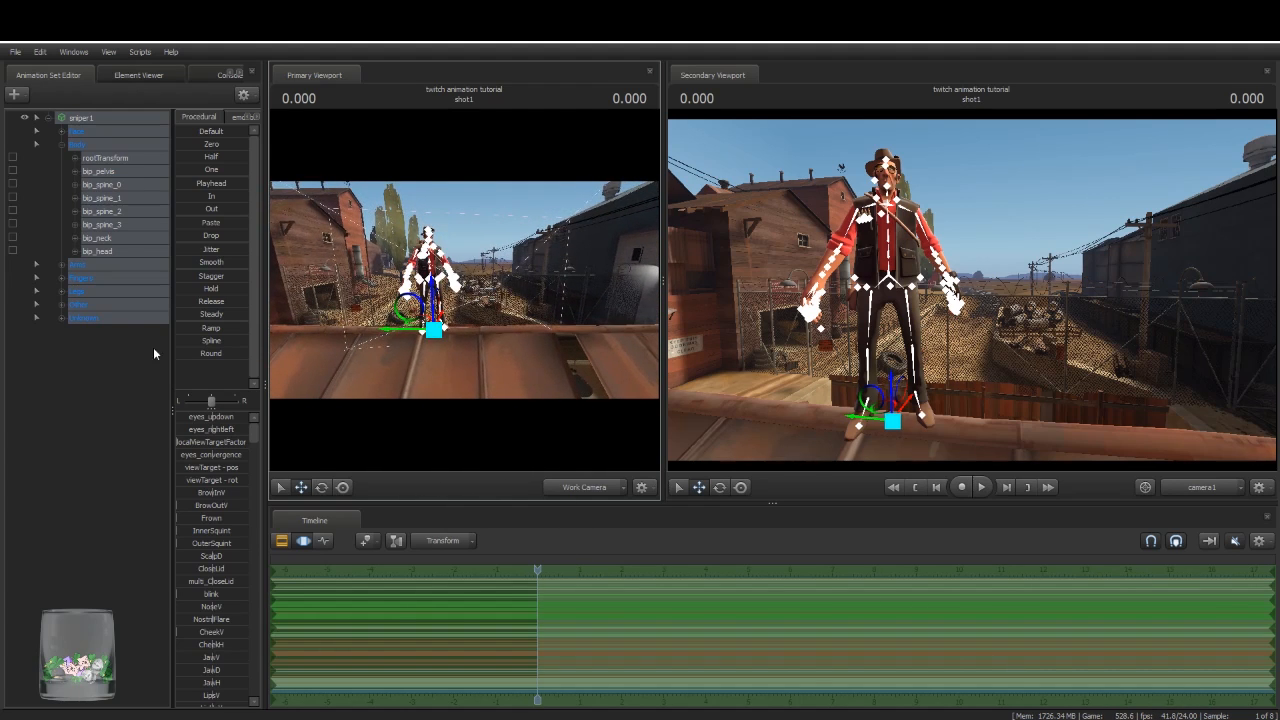
left_click(44, 117)
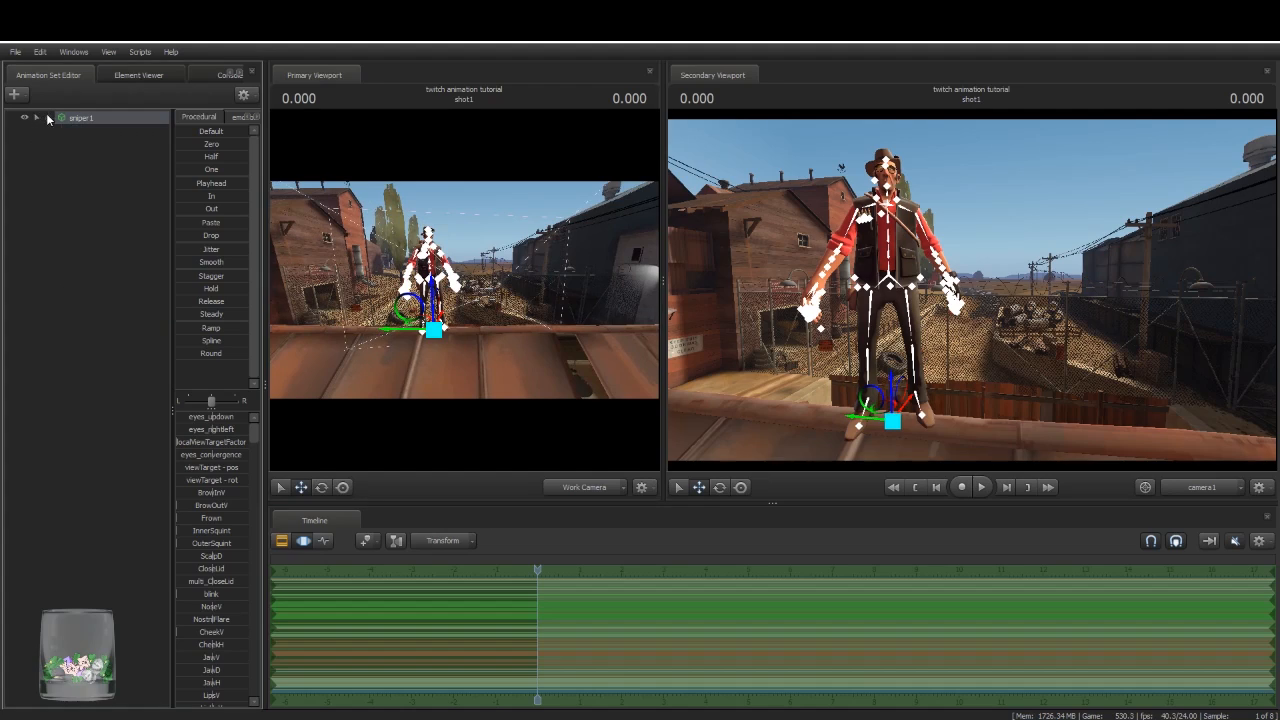
left_click(106, 208)
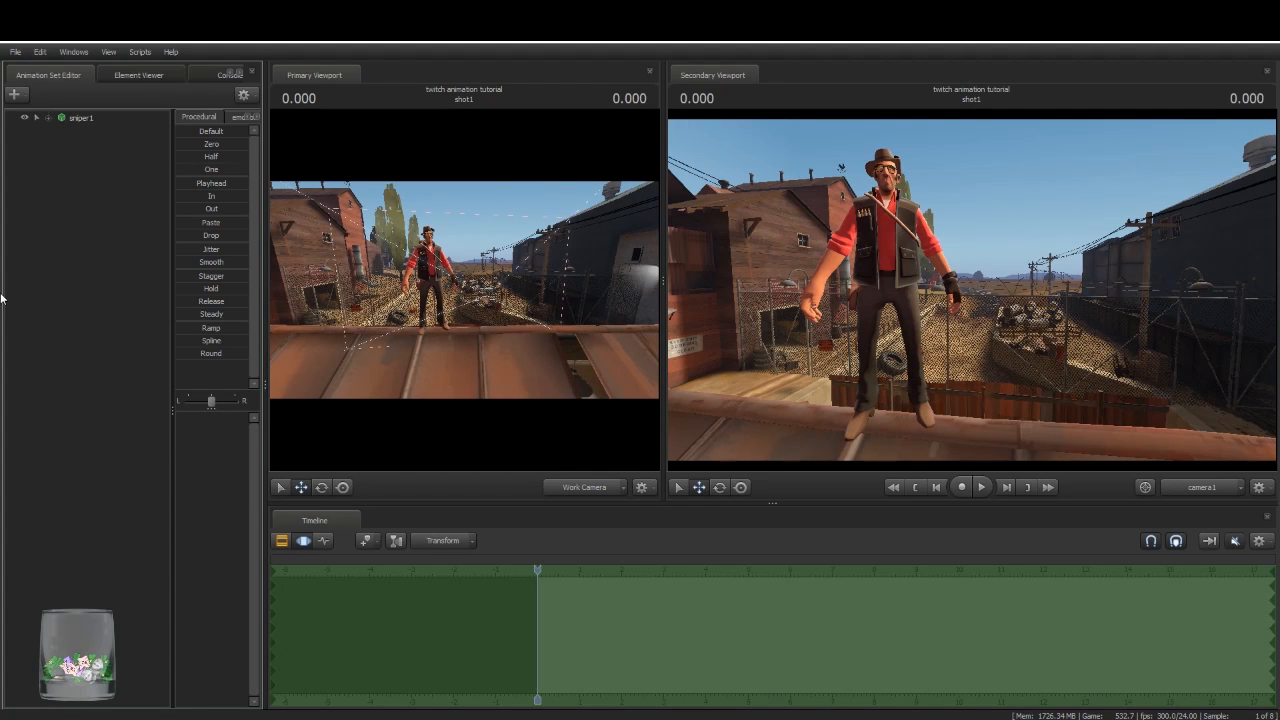
Step: Enter game mode and walk the player out of the spawn room to the sniper on the roof
left_click(73, 52)
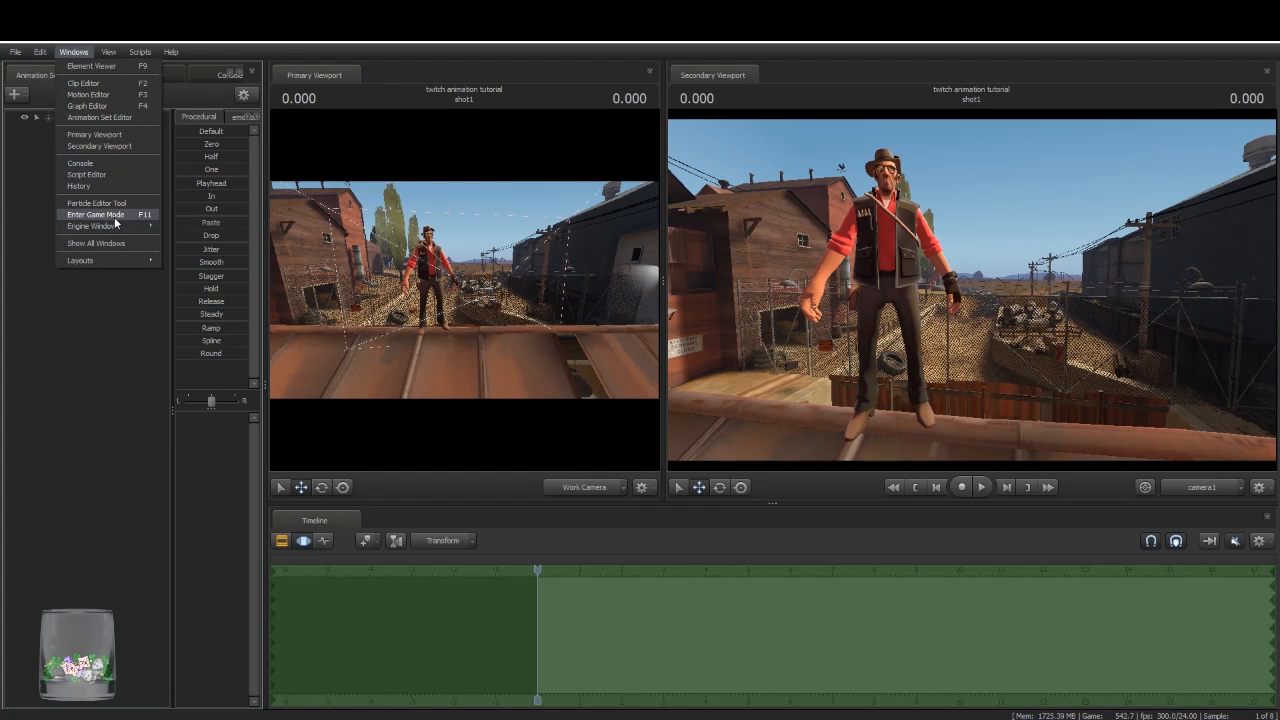
left_click(115, 217)
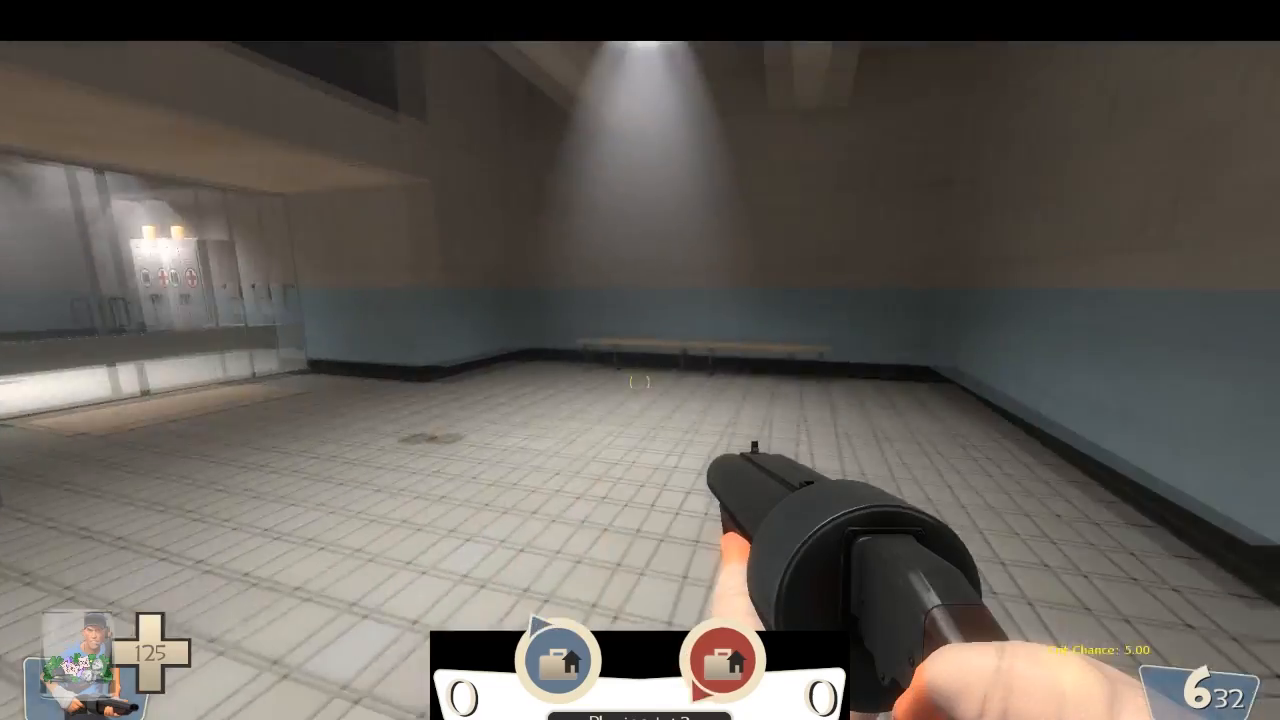
key("w")
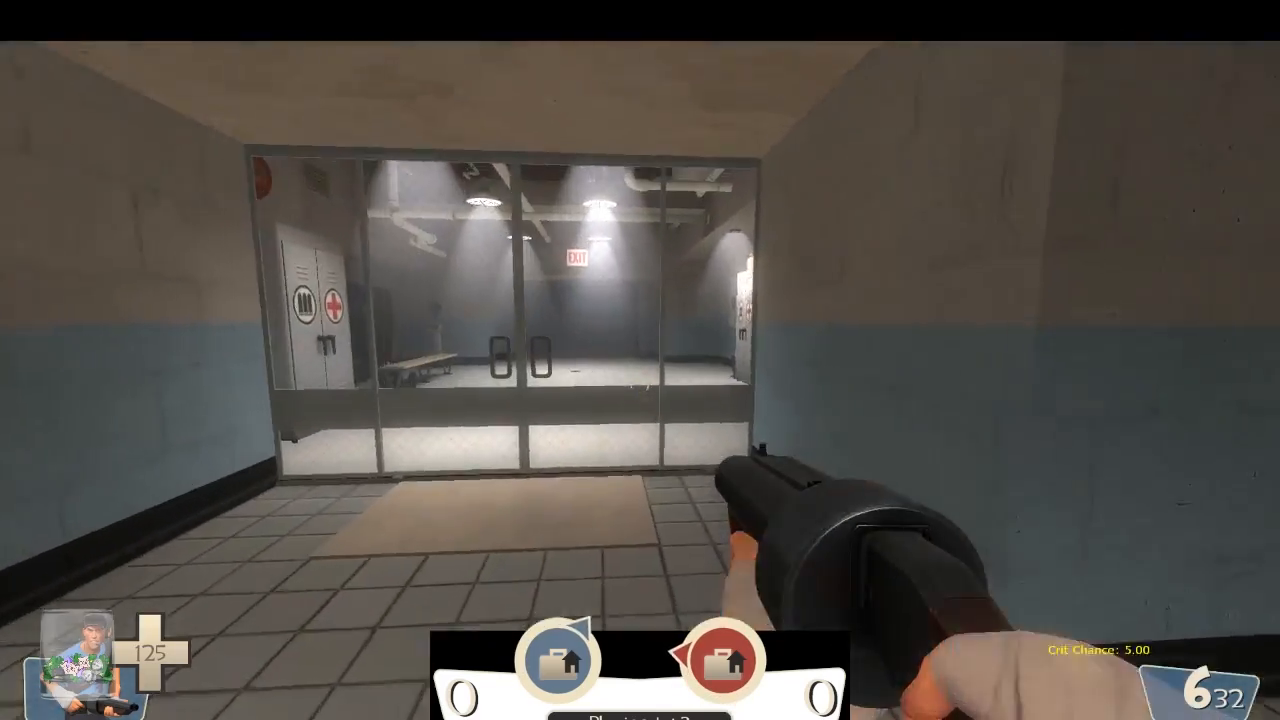
key("w")
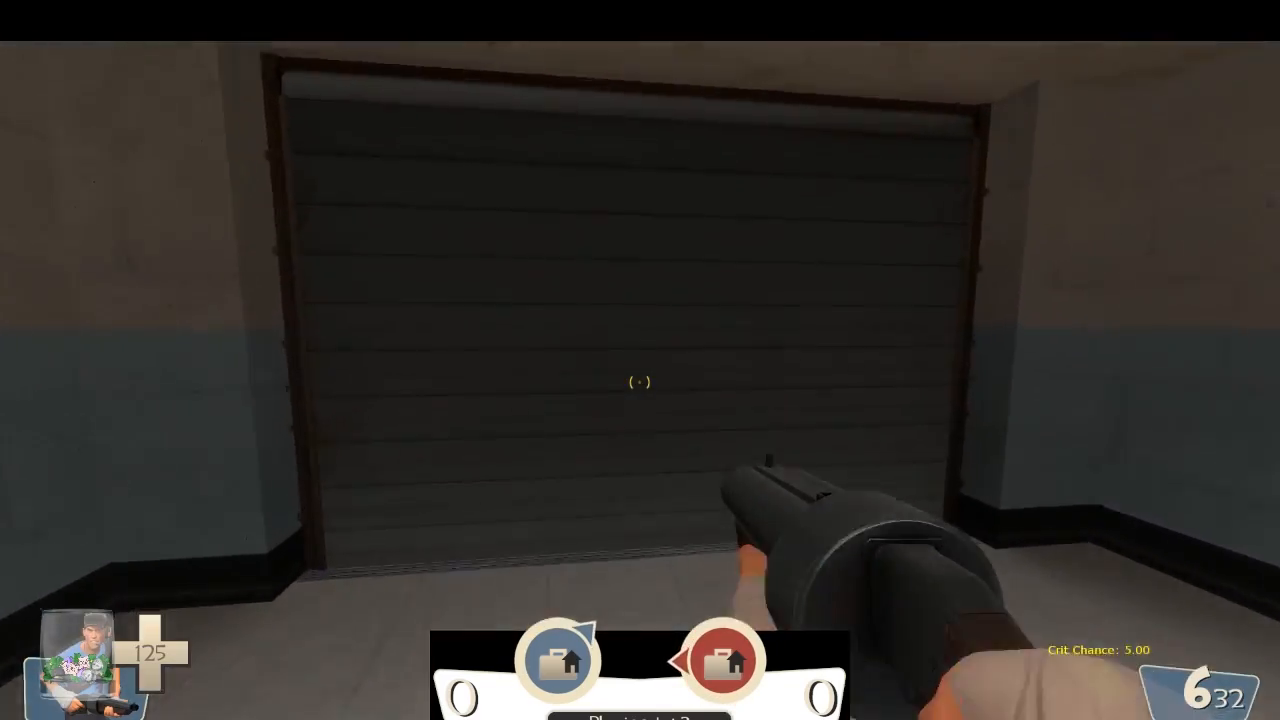
key("w")
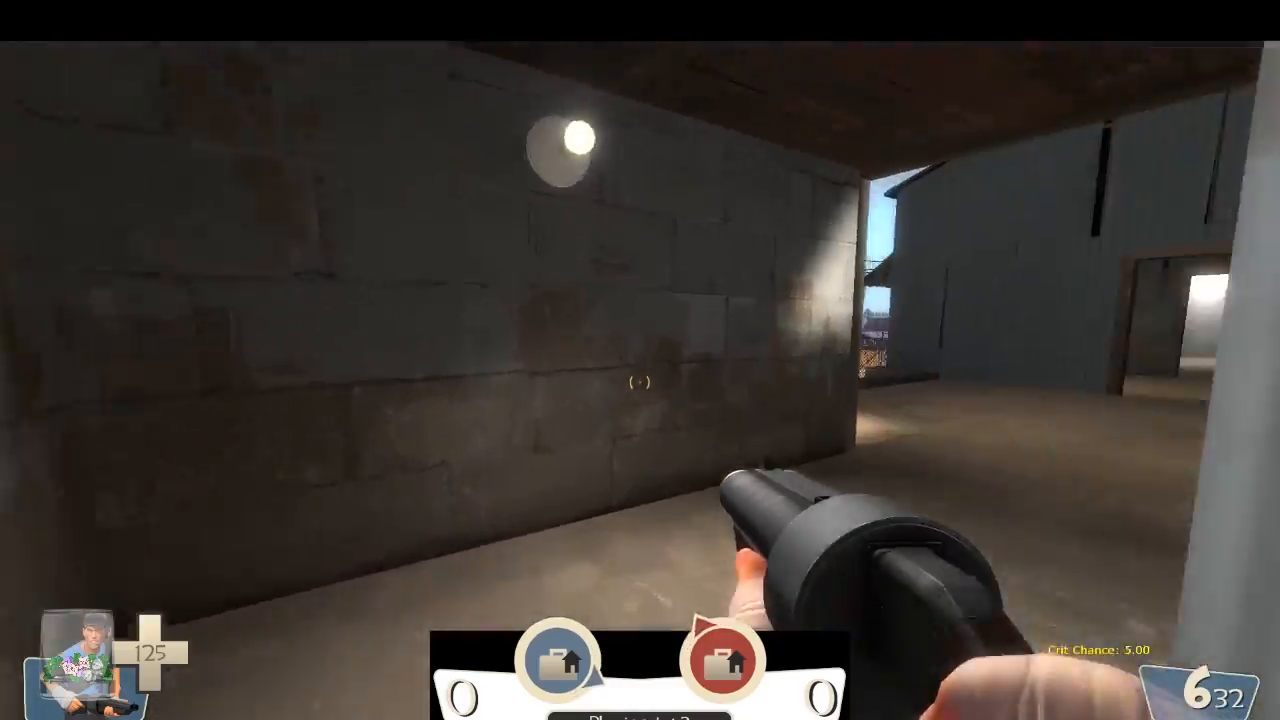
key("w")
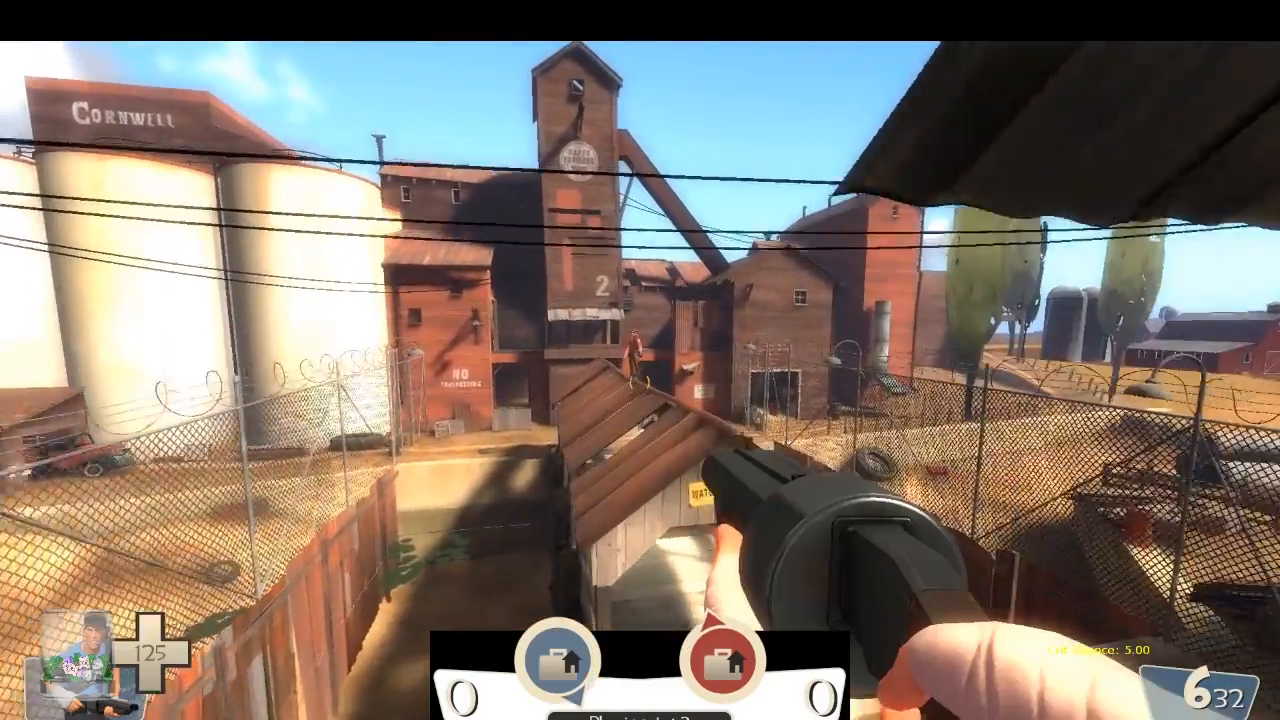
key("w")
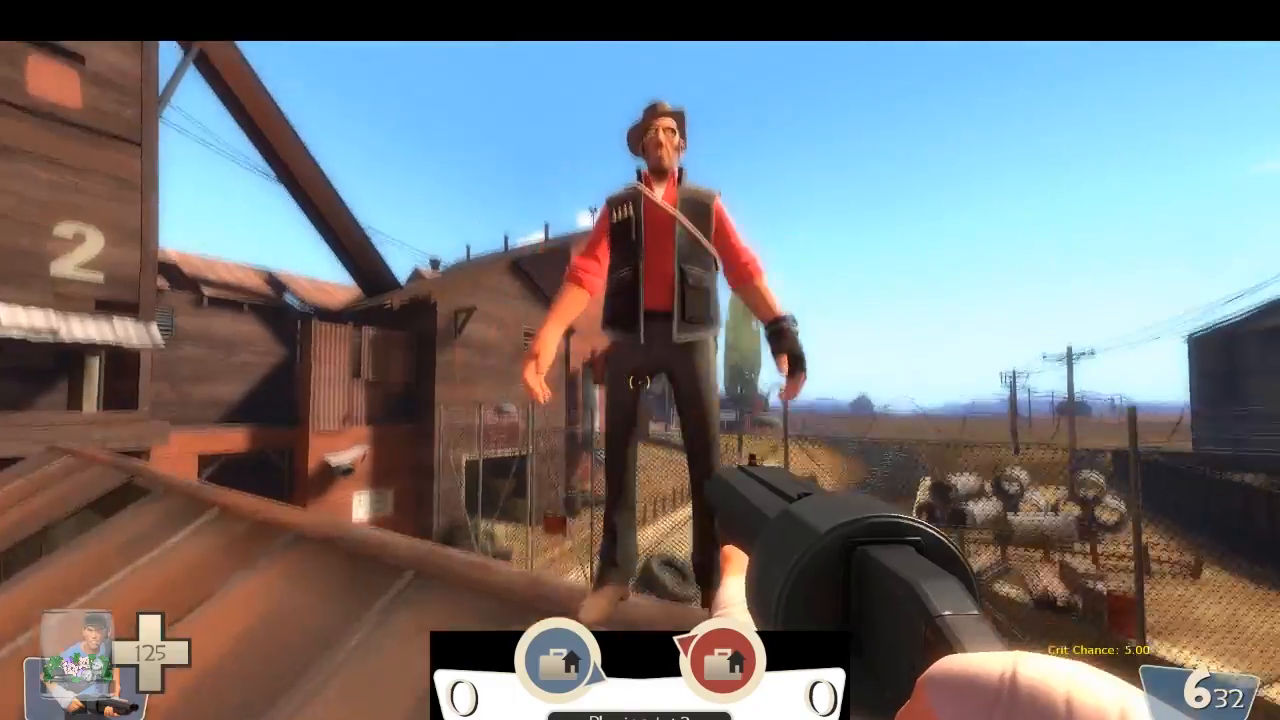
Step: Walk the player around the sniper on the roof, down to the red building's doorway and out beside the covered bridge
key("w")
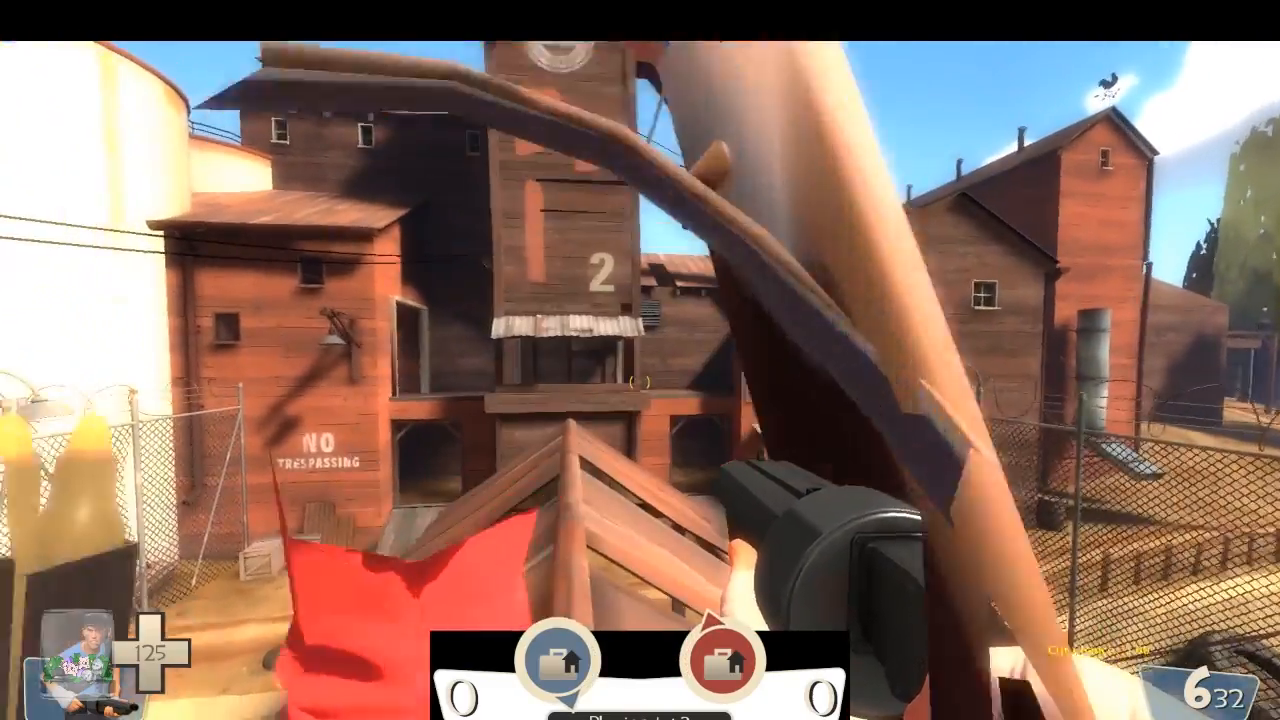
key("w")
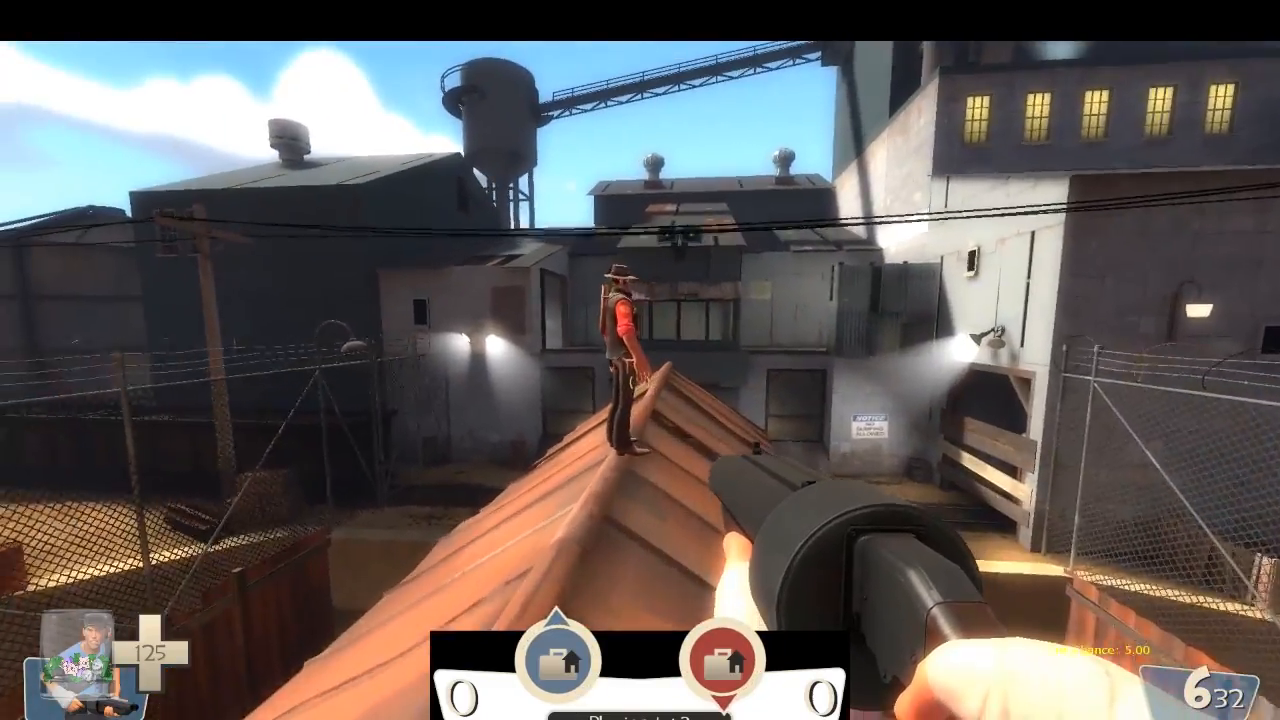
key("w")
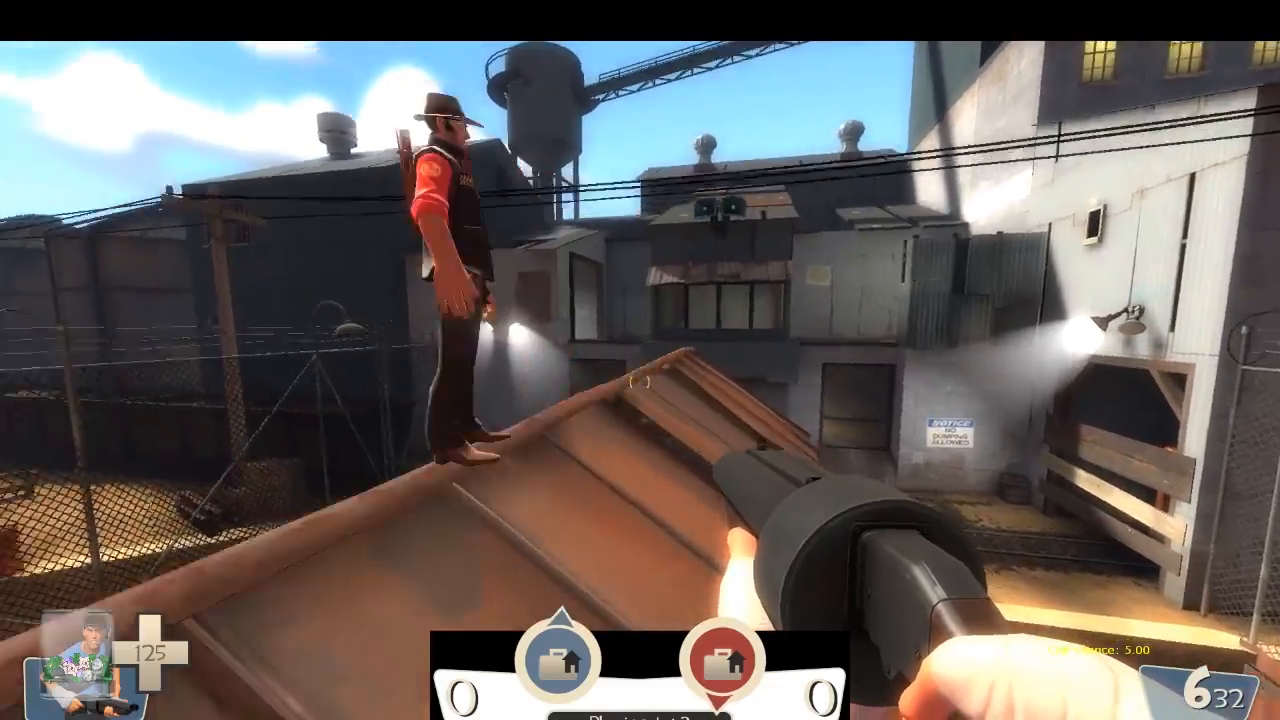
key("w")
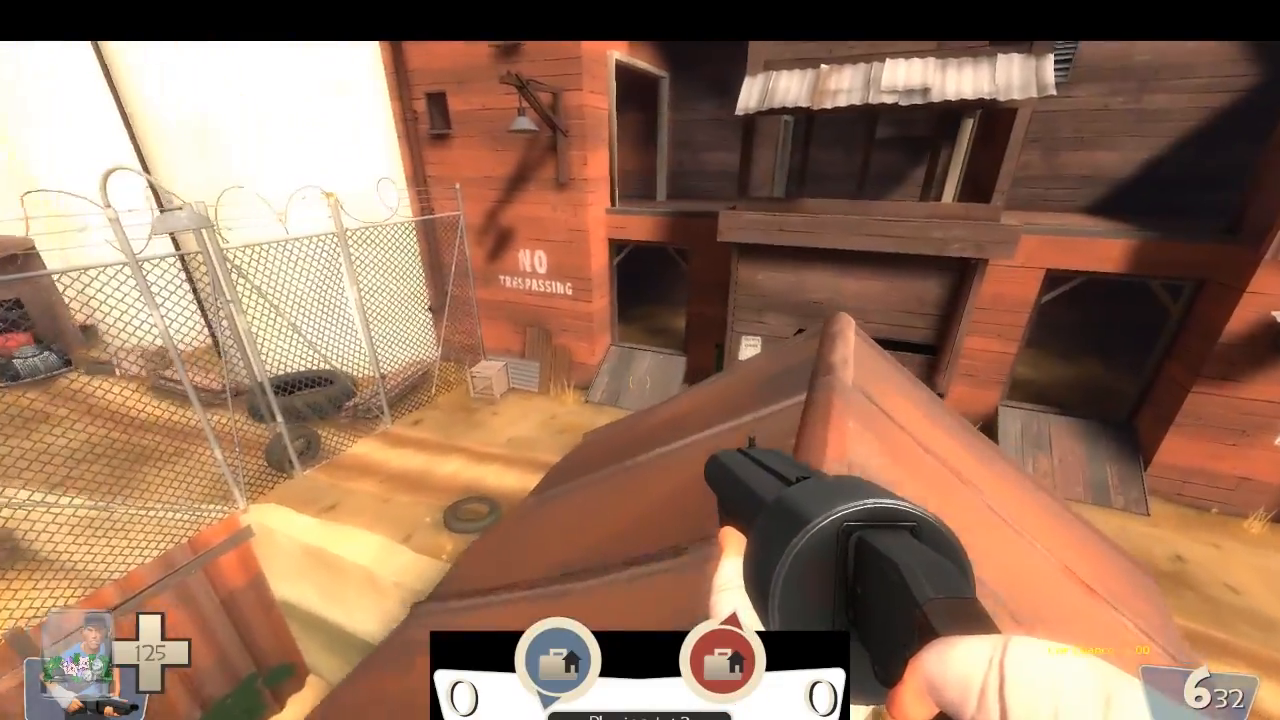
key("s")
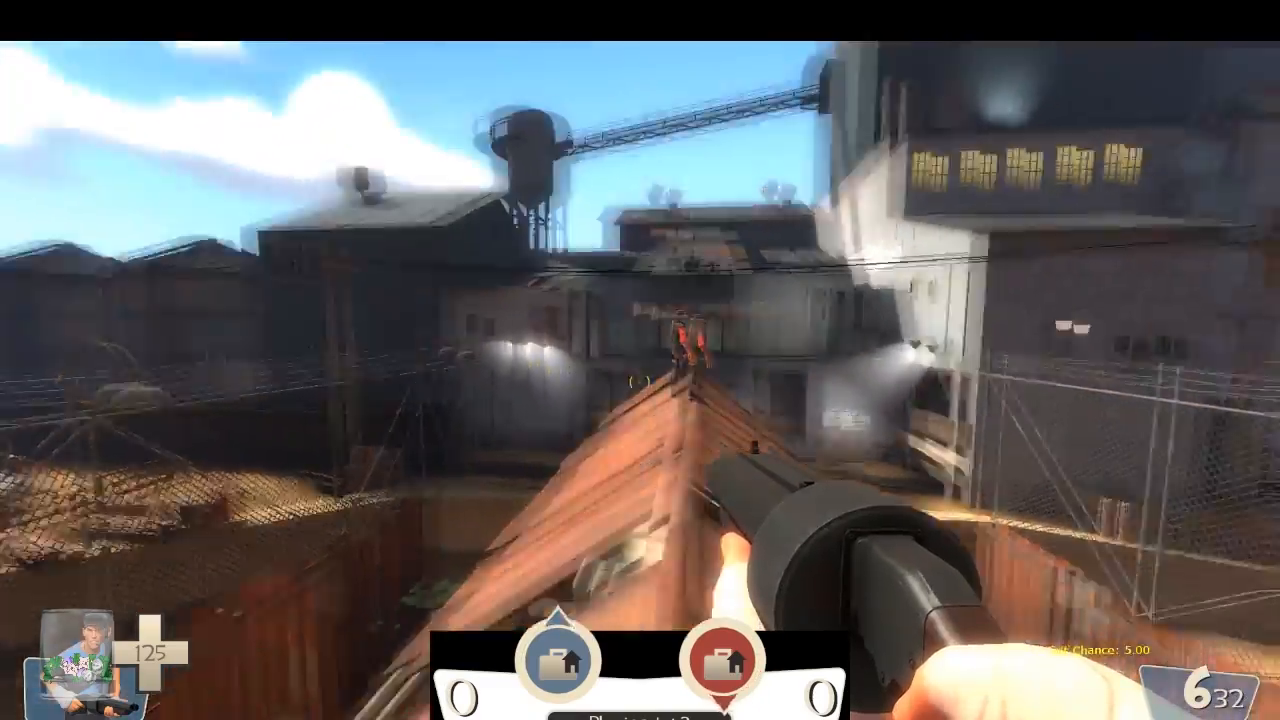
key("w")
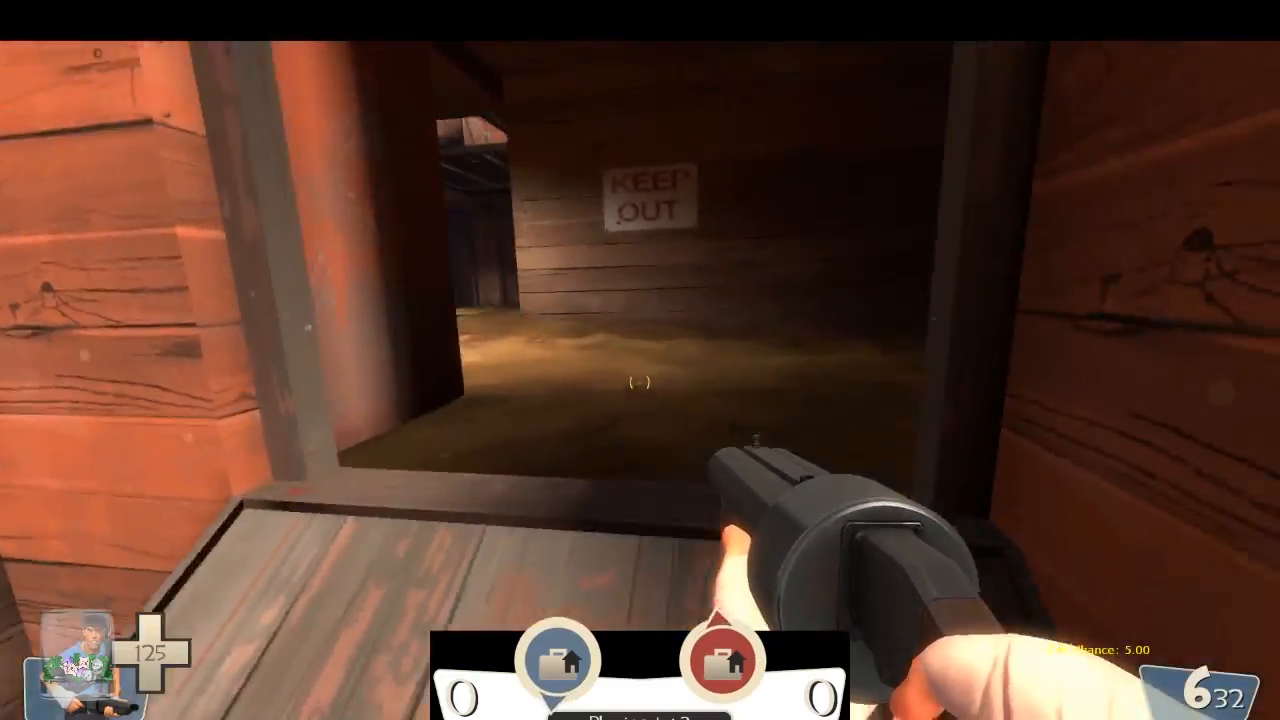
key("w")
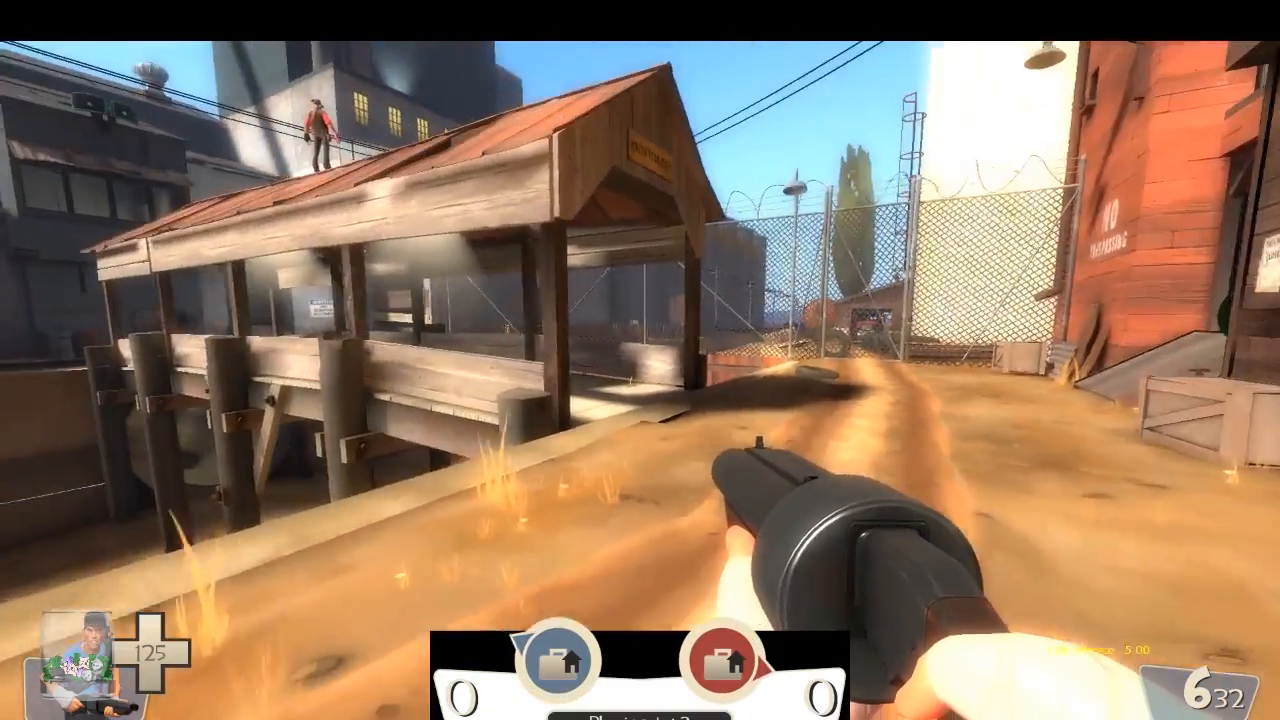
key("s")
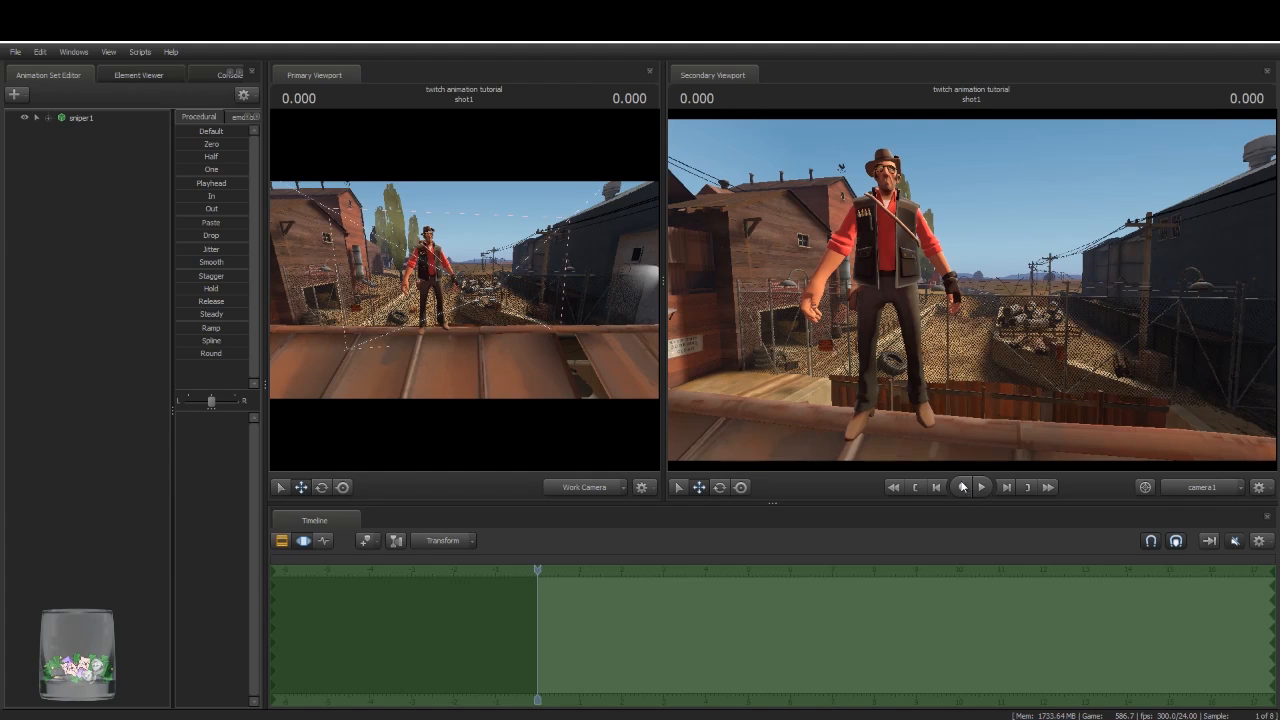
Step: Start a game recording with Props, Effects, Sounds, Camera Angles, Particles and Camera Position excluded
left_click(962, 488)
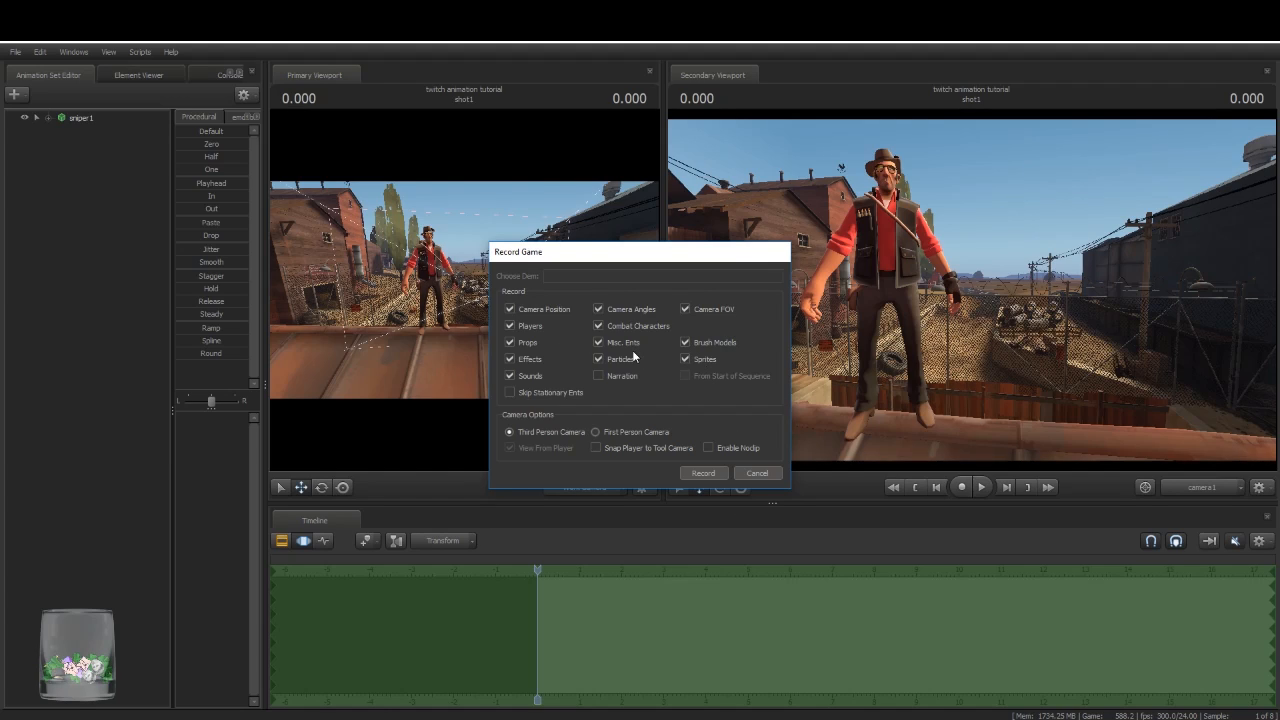
left_click(510, 342)
left_click(510, 359)
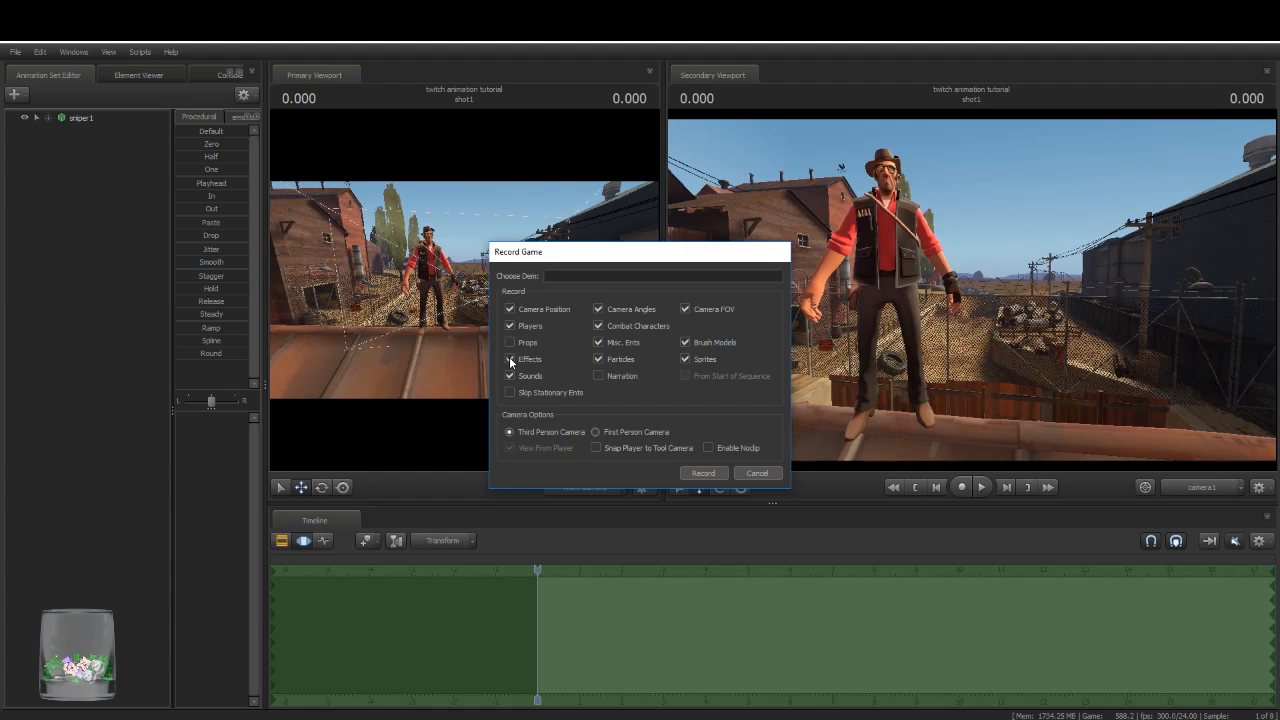
left_click(510, 376)
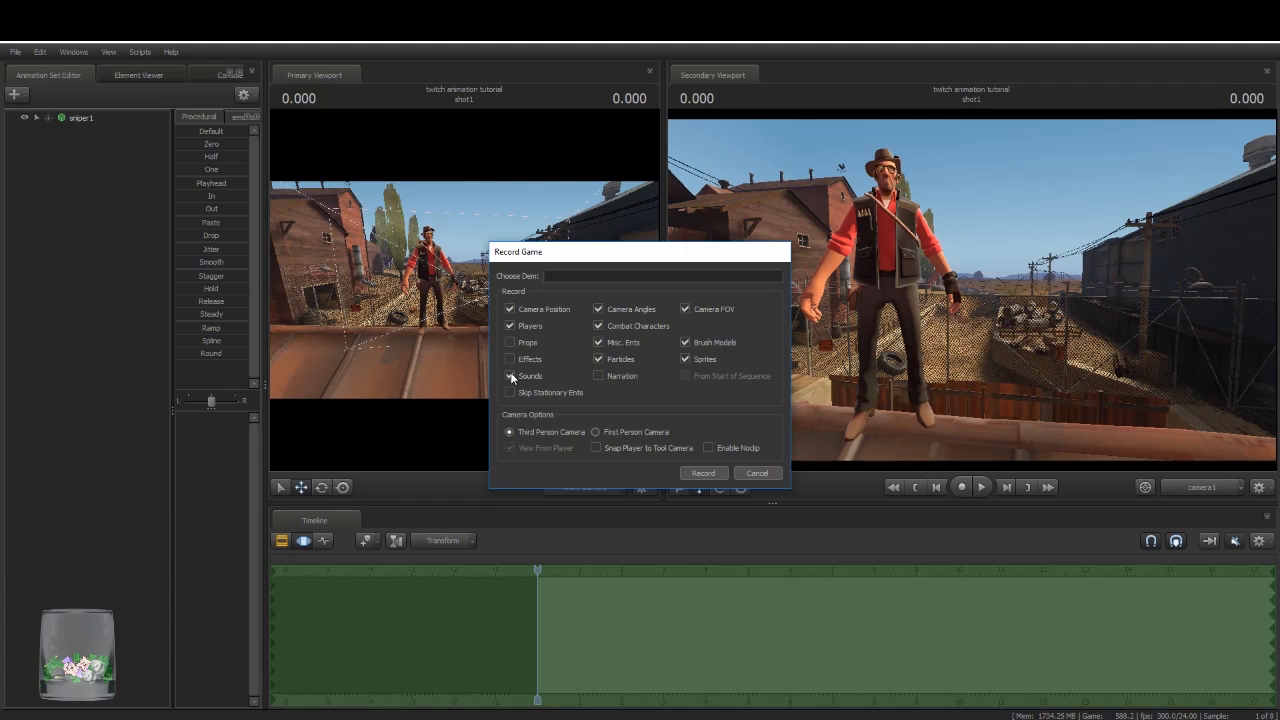
left_click(598, 310)
left_click(599, 360)
left_click(510, 309)
left_click(701, 474)
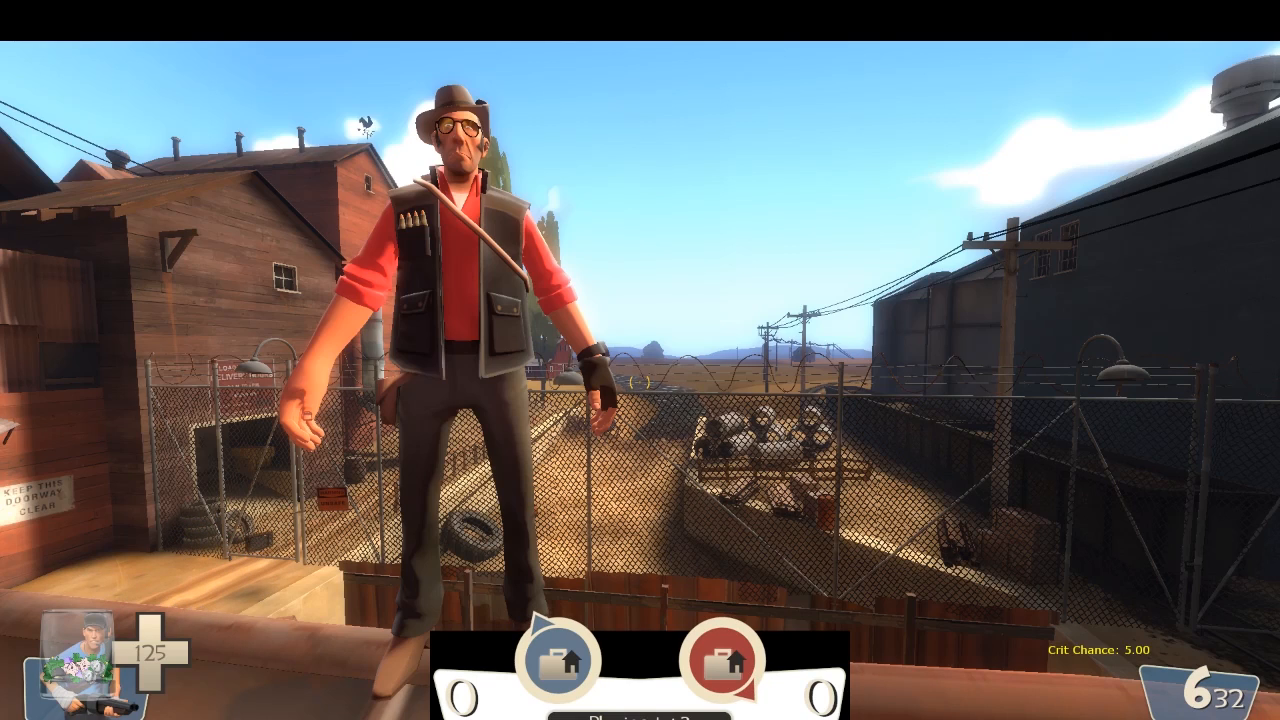
Step: Fire the scattergun six times until its clip is empty and return from game mode to the editor
left_click(640, 382)
left_click(640, 382)
left_click(640, 382)
left_click(640, 382)
left_click(640, 382)
left_click(640, 382)
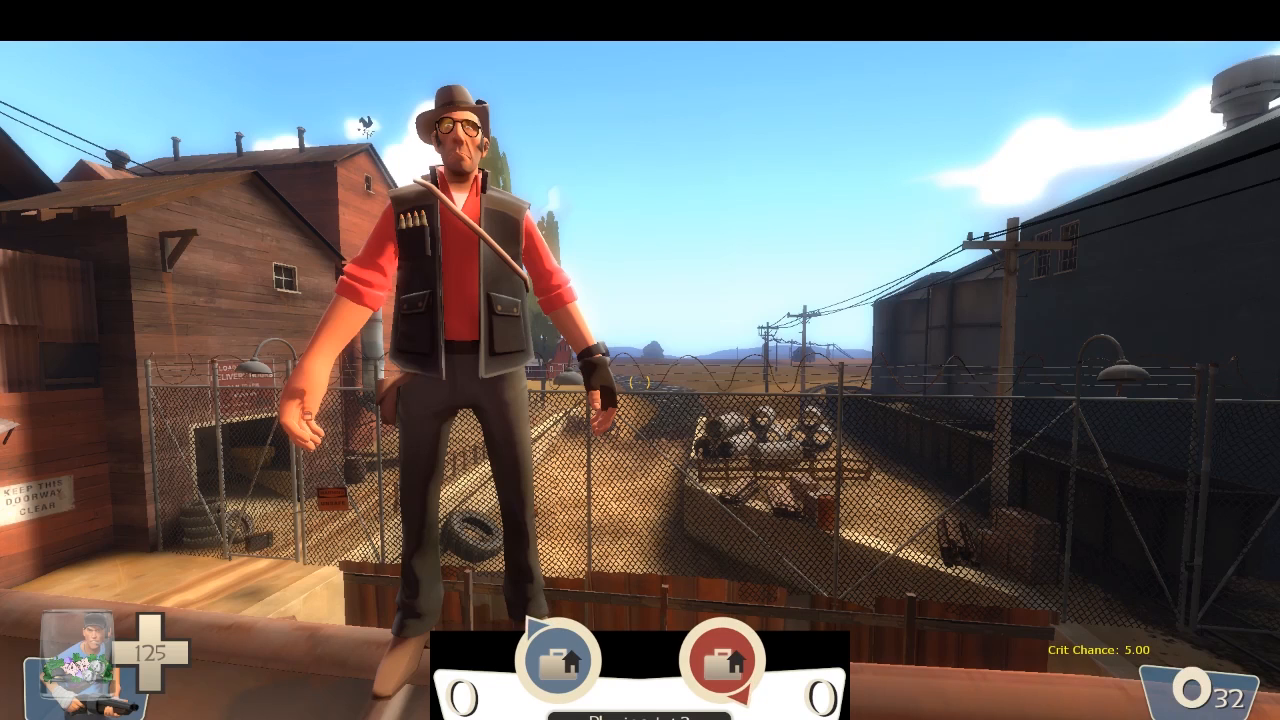
key("F11")
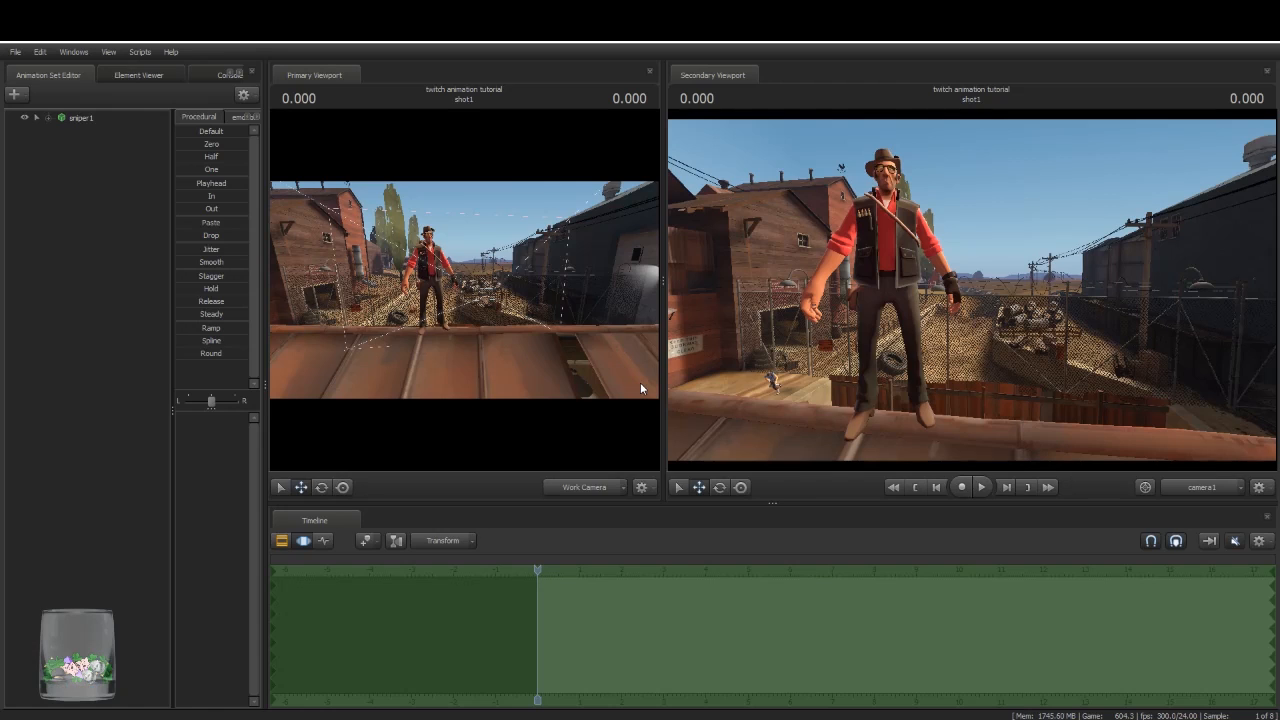
Step: Fly the work camera in the primary viewport down from the roof to the recorded scout
left_click(576, 487)
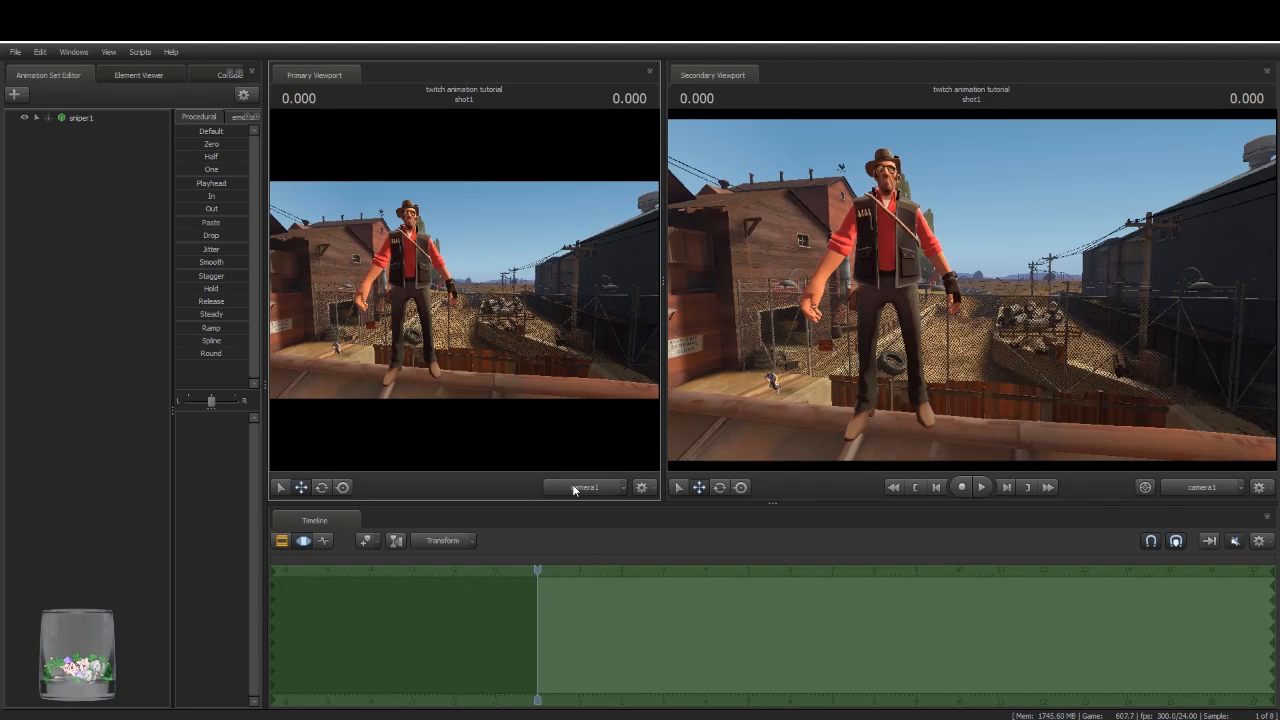
left_click(576, 487)
key("w")
left_click_drag(464, 290, 510, 288)
key("w")
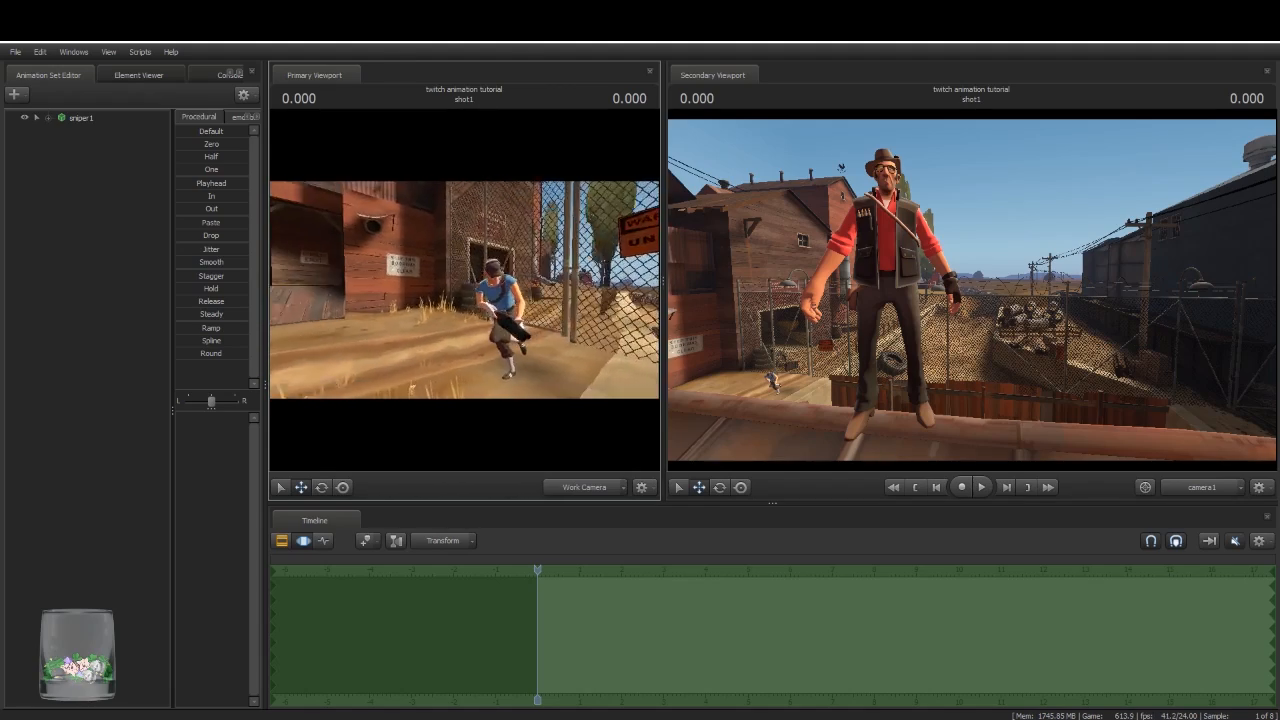
Step: Play back the recorded scout's movement, return the playhead to the start and frame the running scout with the work camera
key("space")
mouse_move(464, 290)
left_mouse_down()
mouse_move(490, 310)
mouse_move(440, 275)
mouse_move(500, 310)
mouse_move(505, 285)
mouse_move(460, 300)
mouse_move(500, 320)
mouse_move(450, 290)
mouse_move(480, 280)
mouse_move(440, 270)
mouse_move(370, 305)
mouse_move(340, 290)
mouse_move(370, 285)
mouse_move(390, 300)
mouse_move(350, 250)
mouse_move(534, 312)
mouse_move(580, 280)
mouse_move(570, 260)
mouse_move(610, 255)
mouse_move(588, 270)
mouse_move(602, 290)
mouse_move(465, 294)
mouse_move(485, 322)
mouse_move(566, 310)
mouse_move(500, 306)
mouse_move(550, 306)
mouse_move(480, 320)
mouse_move(430, 306)
mouse_move(510, 306)
mouse_move(467, 296)
left_mouse_up()
key("space")
key("Home")
key("w")
key("w")
key("w")
key("w")
key("w")
key("d")
key("s")
key("a")
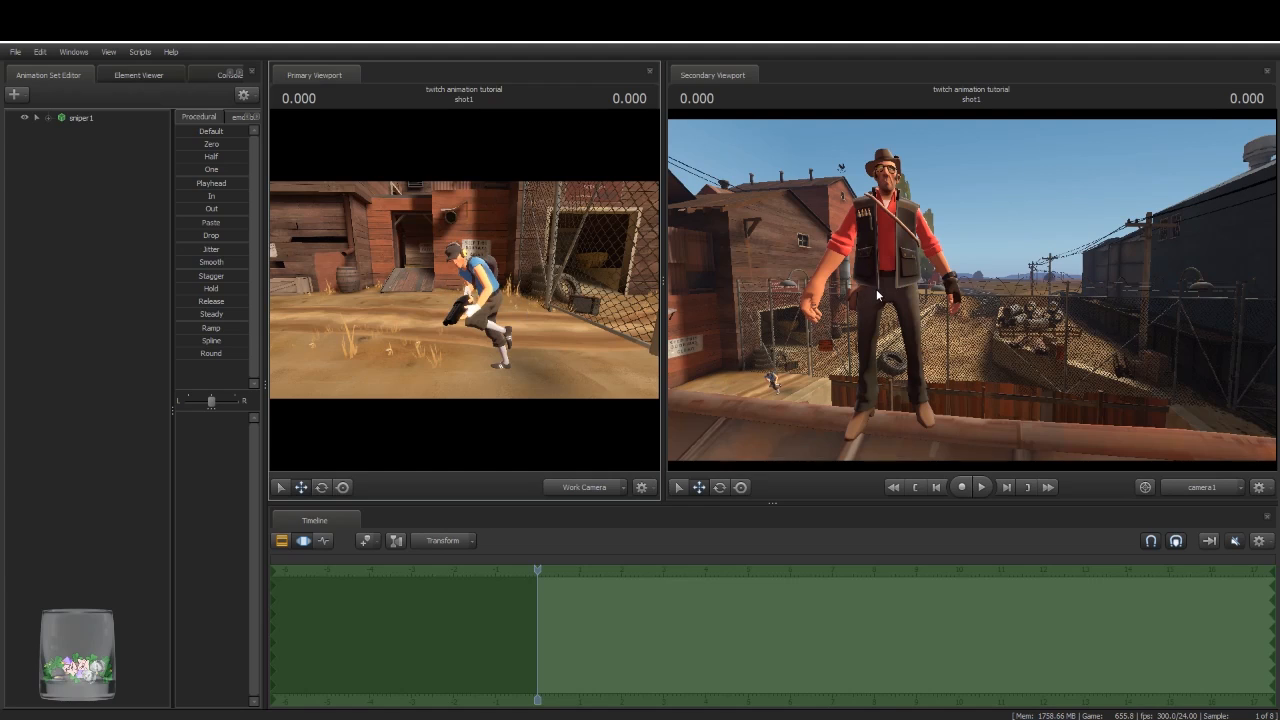
Step: Create animation sets for the existing elements scout.mdl and v_scattergun_scout.mdl
right_click(85, 177)
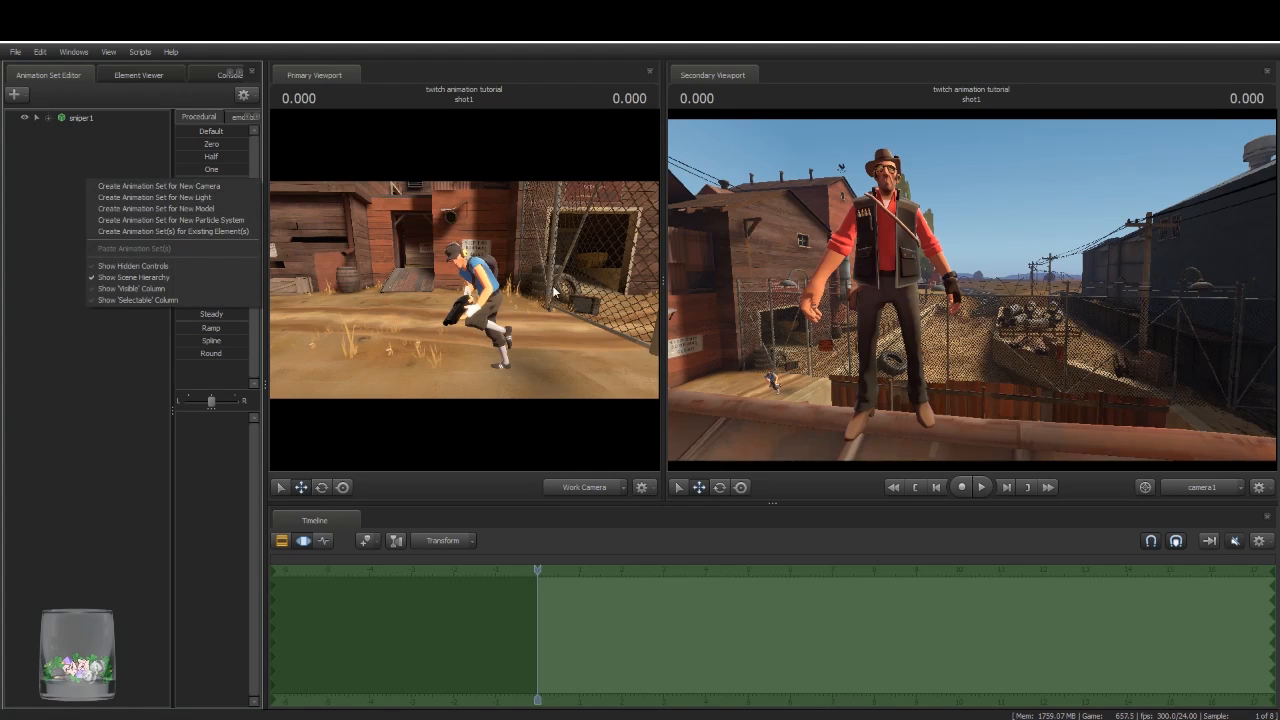
left_click(152, 231)
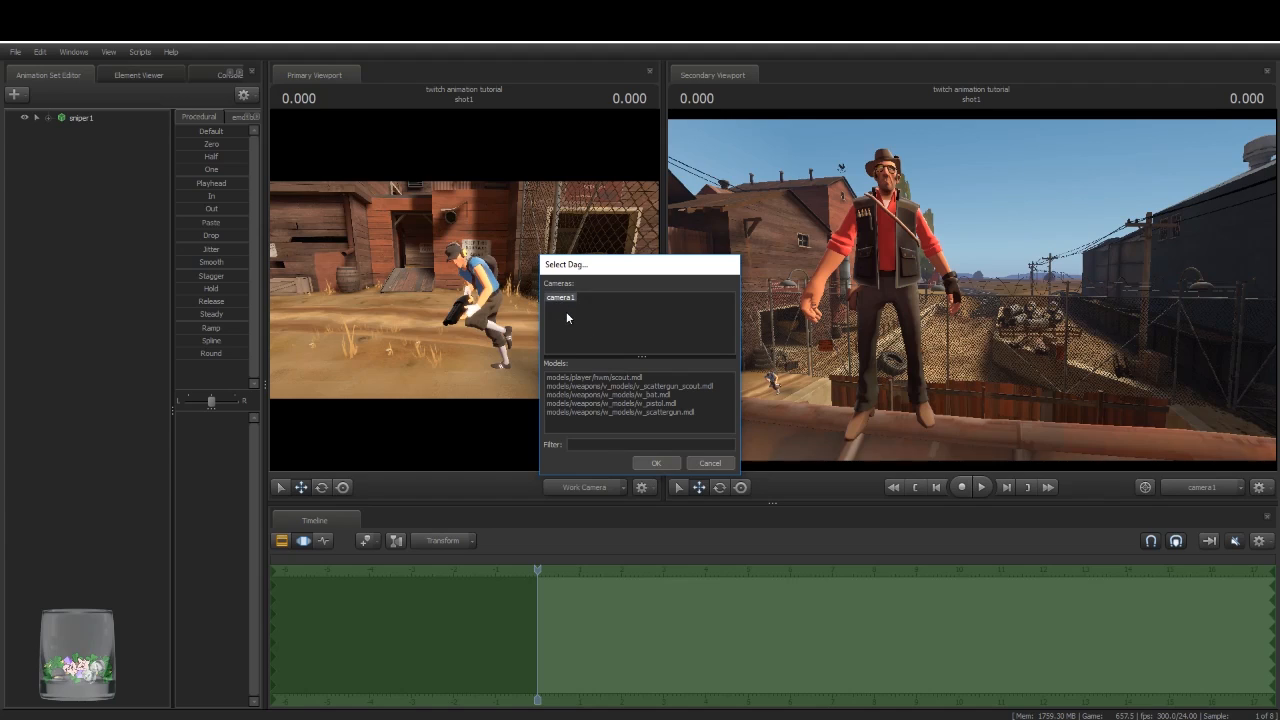
left_click(629, 379)
left_click(701, 386)
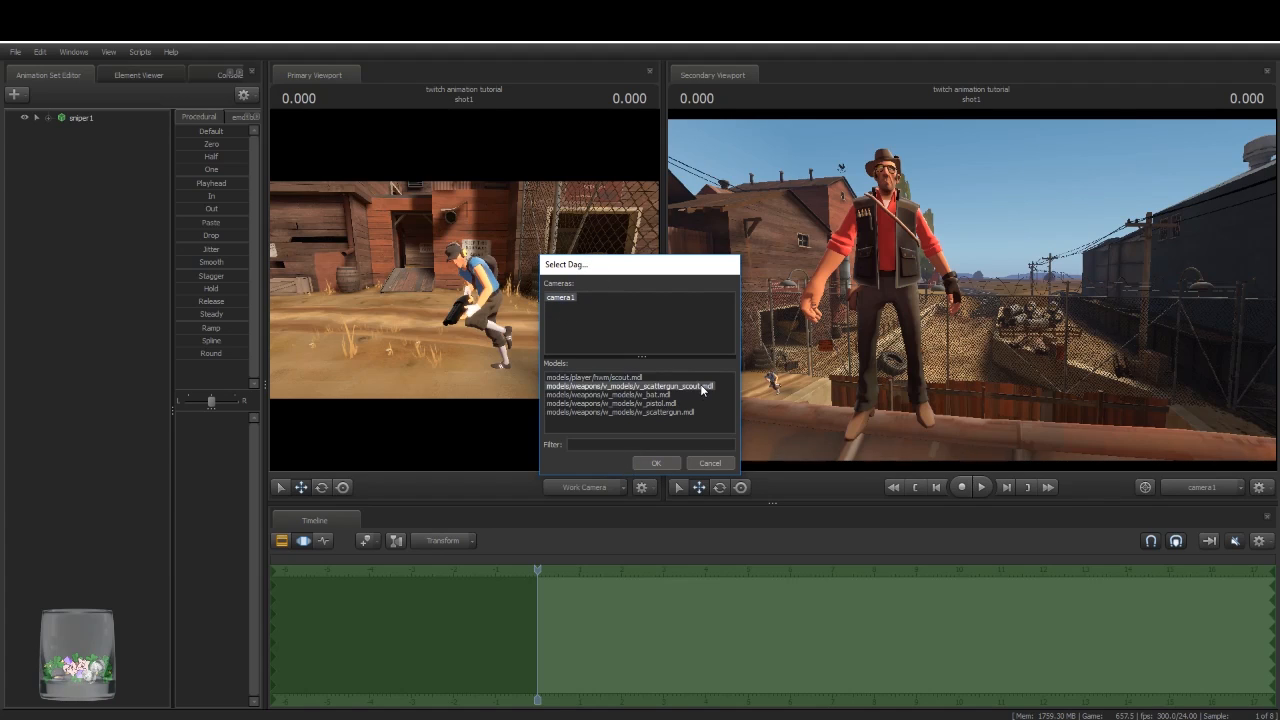
left_click(674, 412)
left_click(636, 378)
left_click(659, 387, "ctrl")
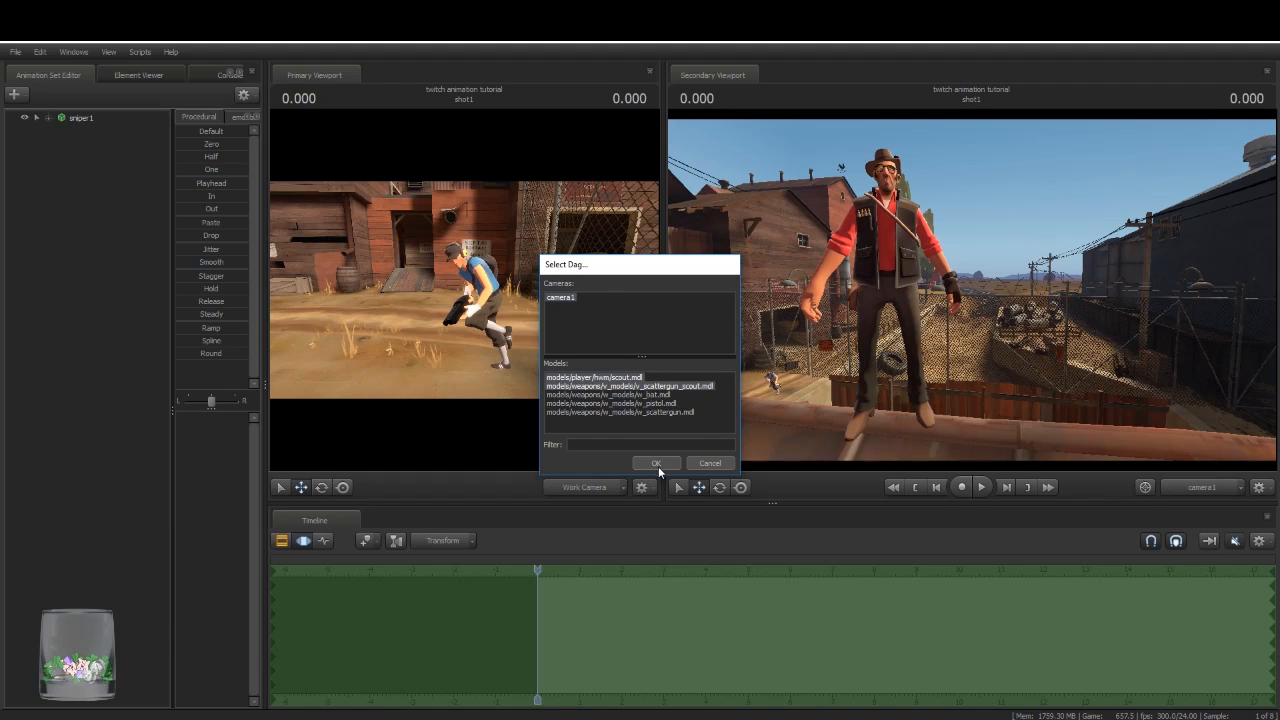
left_click(658, 464)
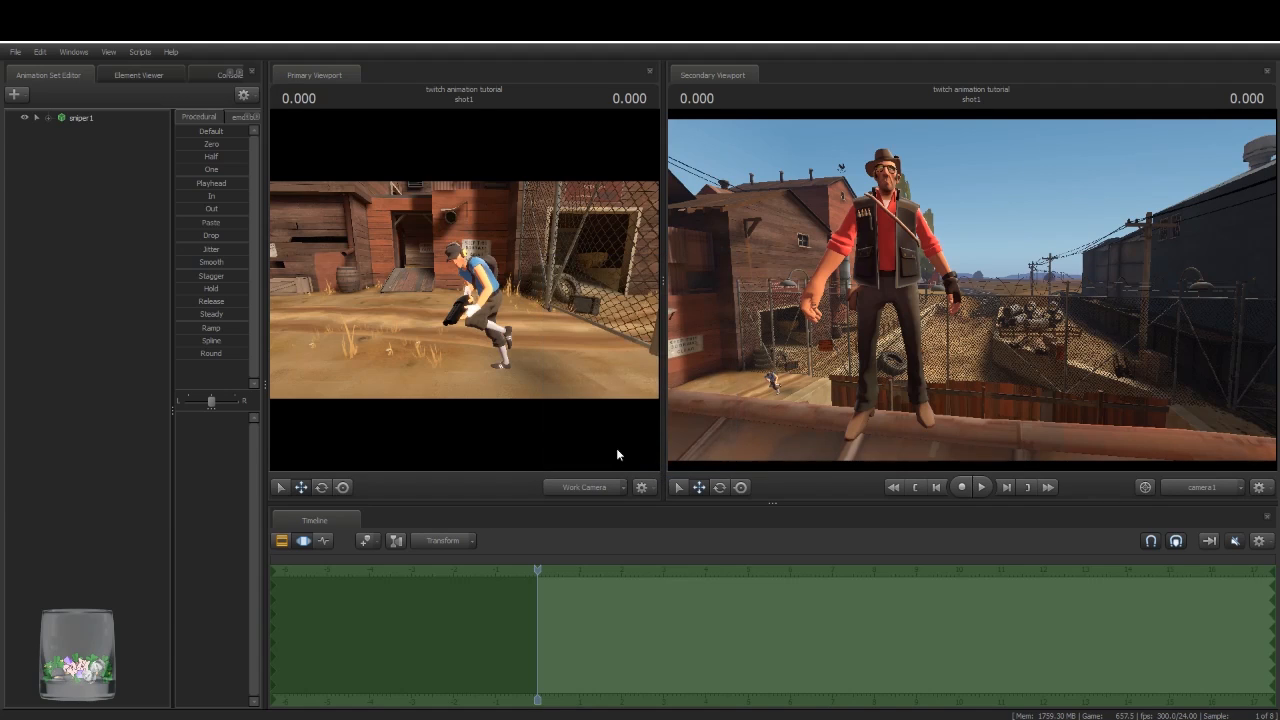
Step: Expand the recorded take1 group and select its scout animation set
left_click(76, 197)
left_click(125, 211)
left_click(112, 186)
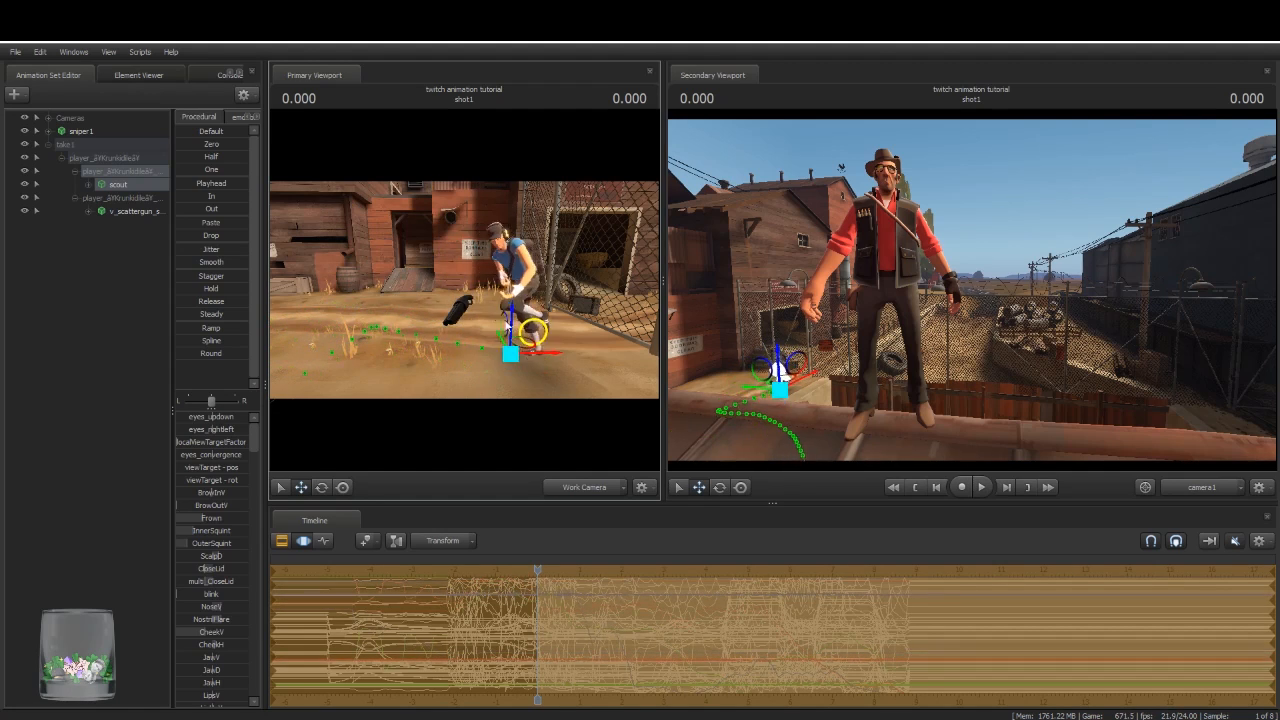
Step: Try to rotate the scout's bip_spine_0 bone with the rotate manipulator
left_click(484, 225)
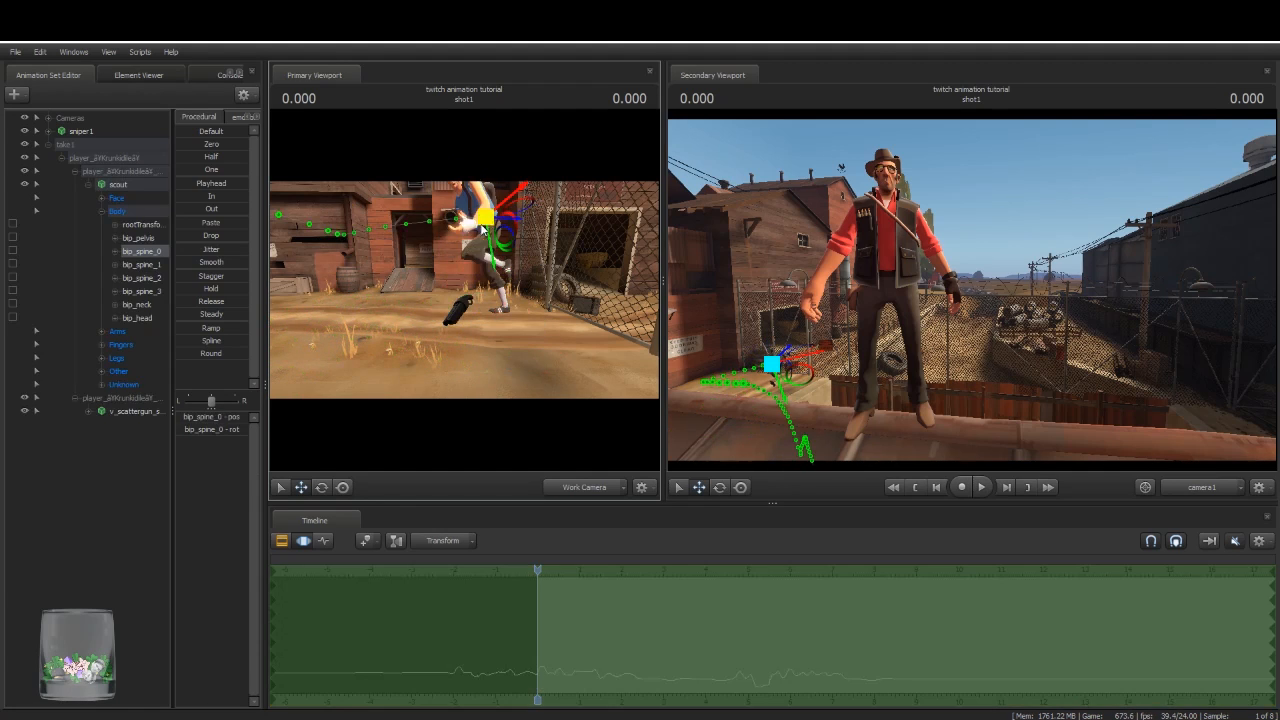
left_click(322, 488)
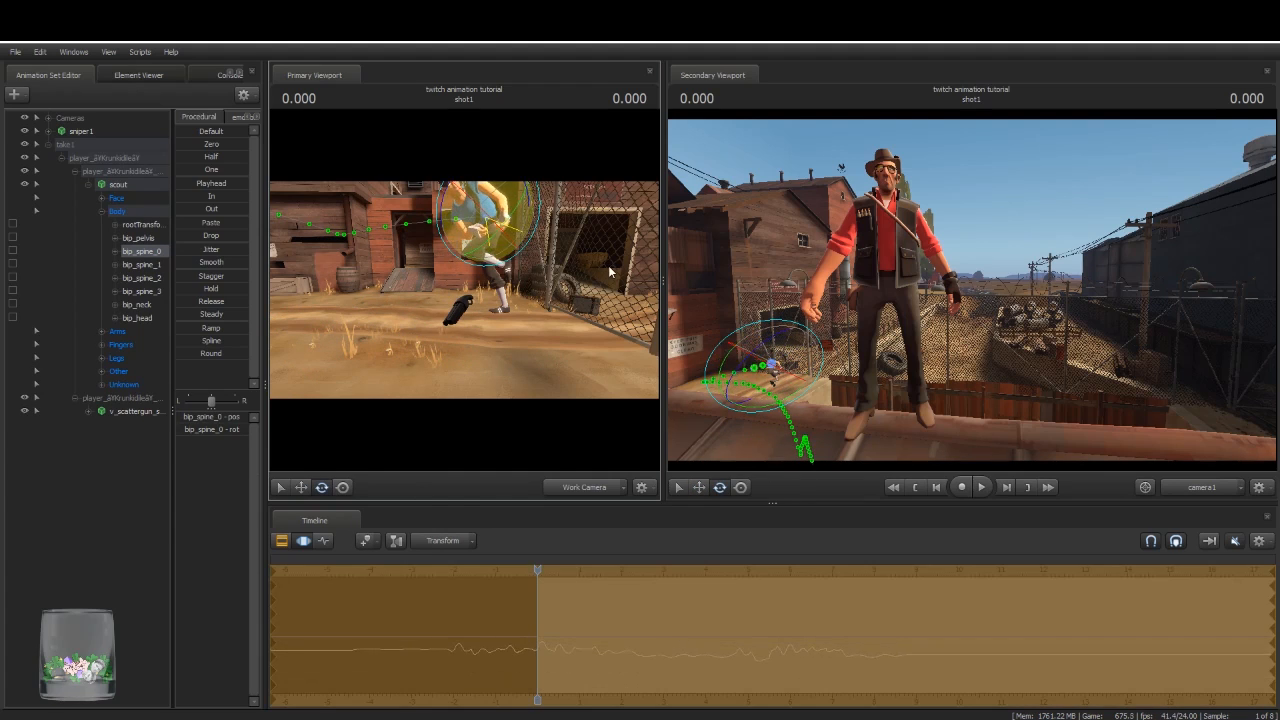
left_click_drag(492, 250, 342, 298)
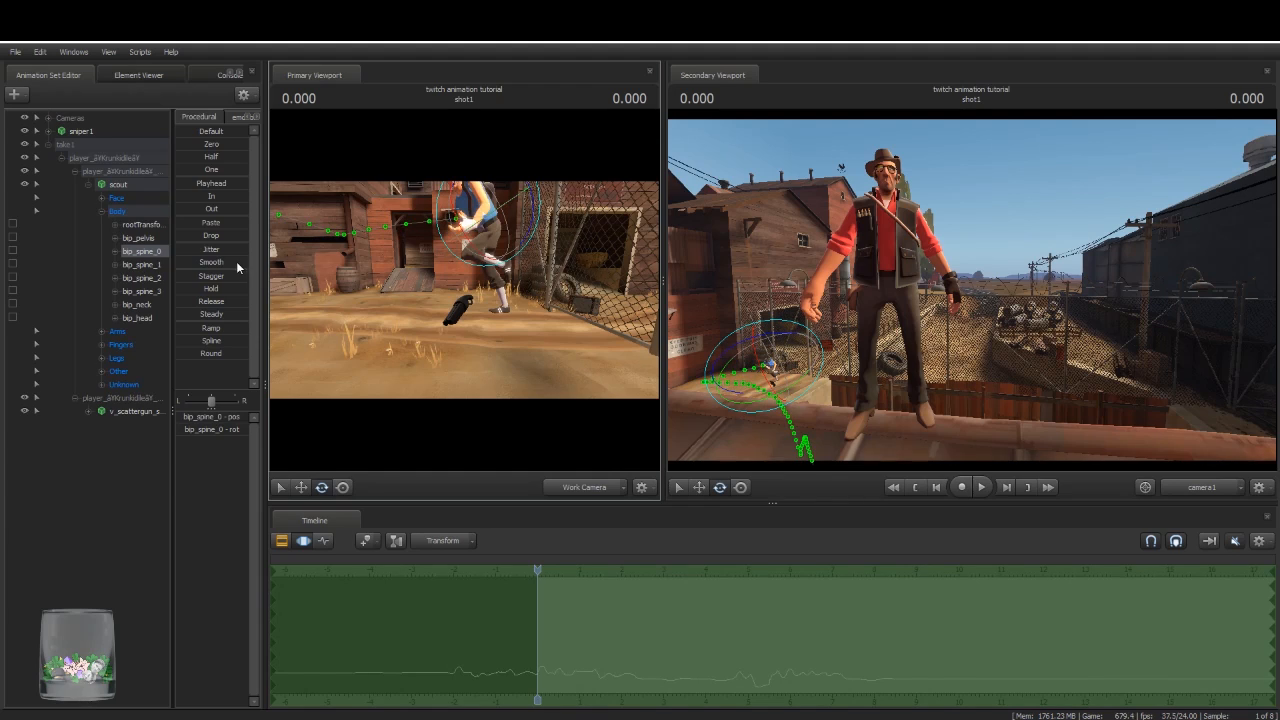
left_click_drag(234, 258, 201, 261)
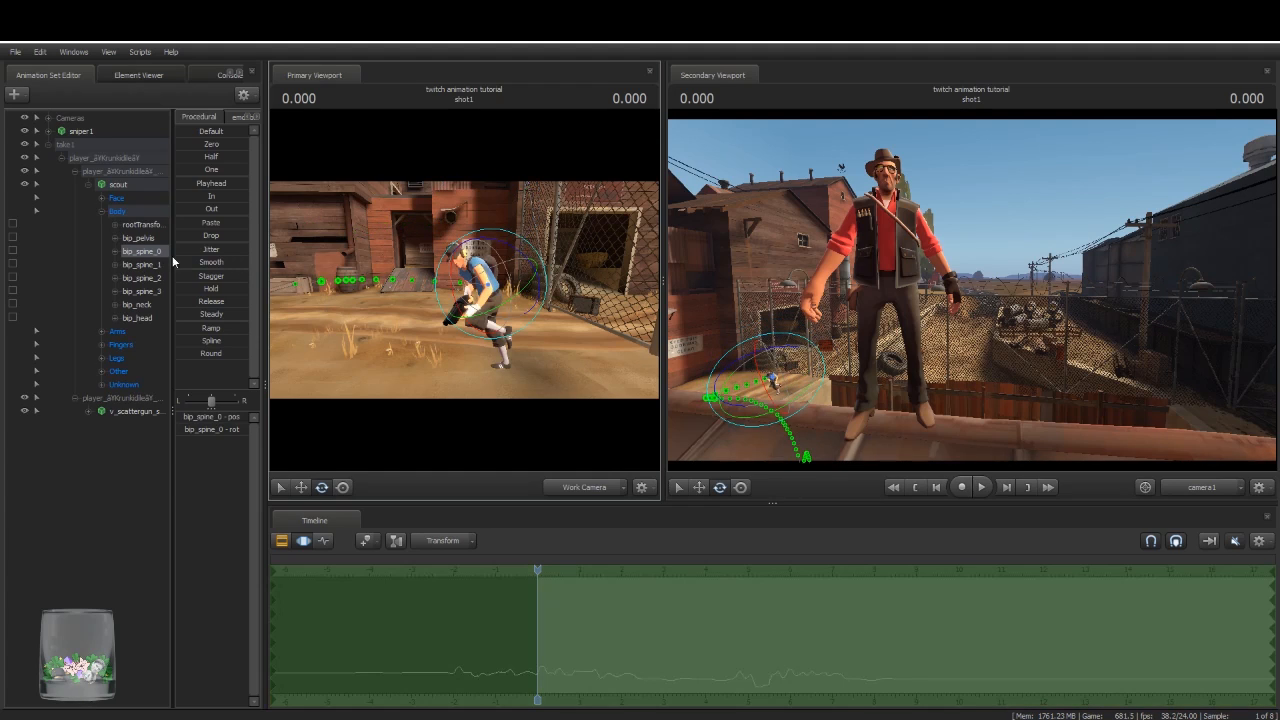
Step: Expand the v_scattergun_scout set to its weapon_bone and try to move that bone with the screen manipulator
left_click(97, 411)
left_click(120, 425)
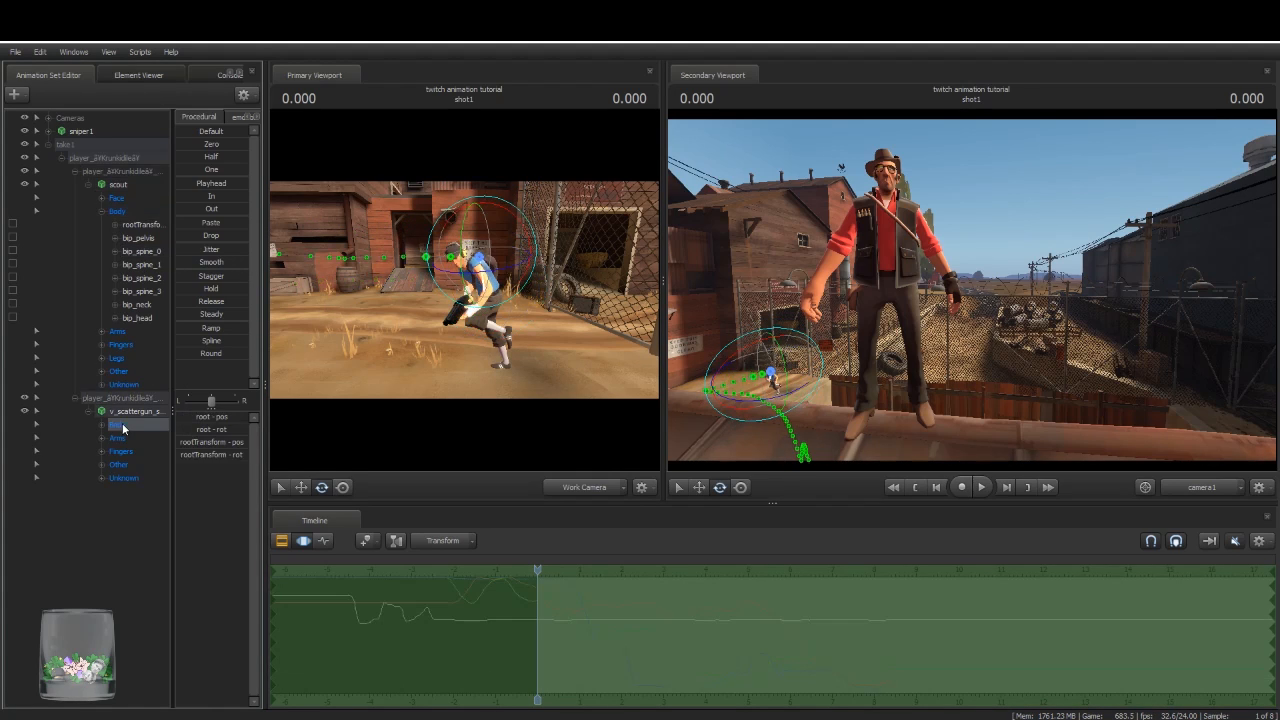
left_click(103, 464)
left_click(140, 478)
left_click(342, 487)
left_click_drag(450, 294, 457, 312)
left_click_drag(771, 384, 770, 383)
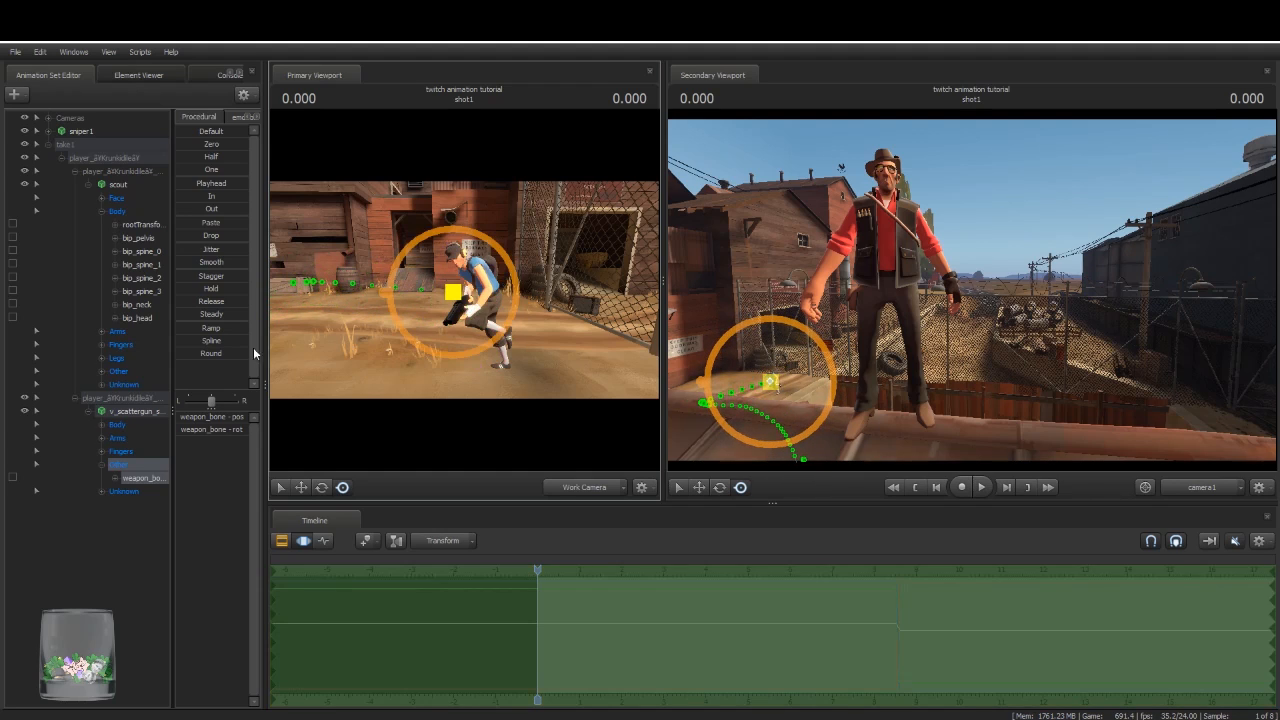
Step: Apply the Reattach To Model utility to the v_scattergun_scout animation set
left_click(150, 411)
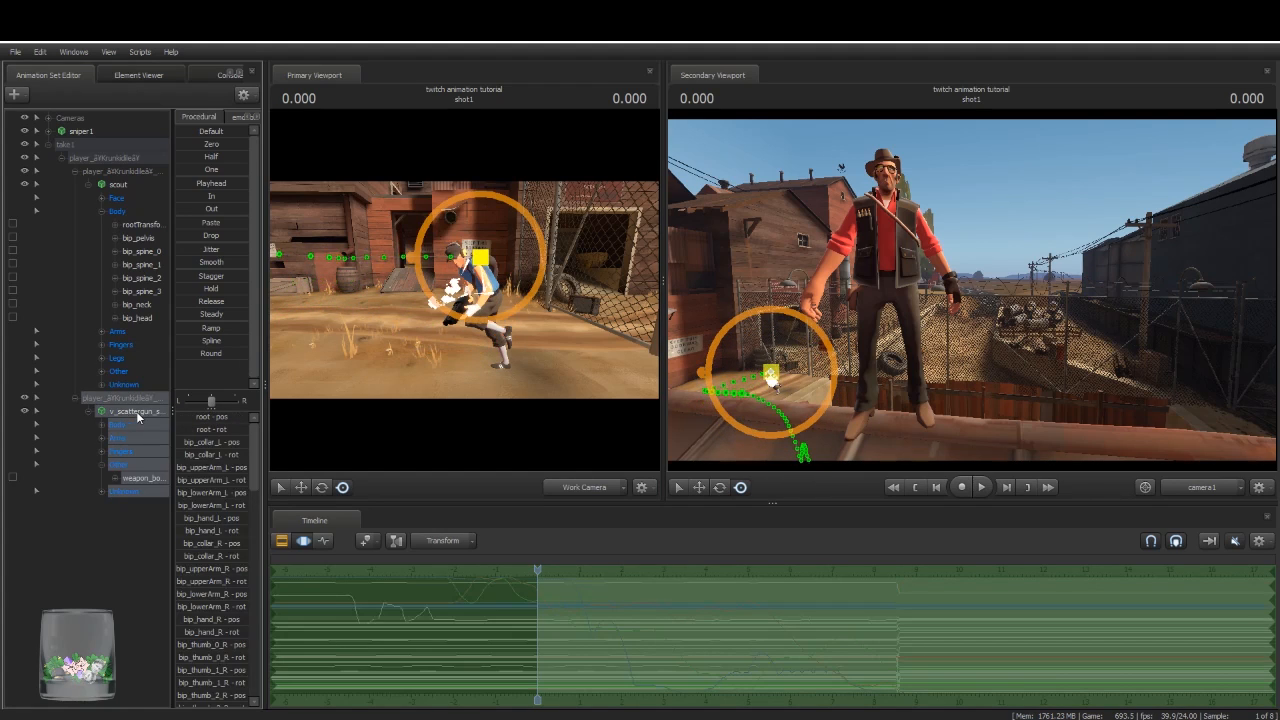
right_click(138, 418)
mouse_move(228, 540)
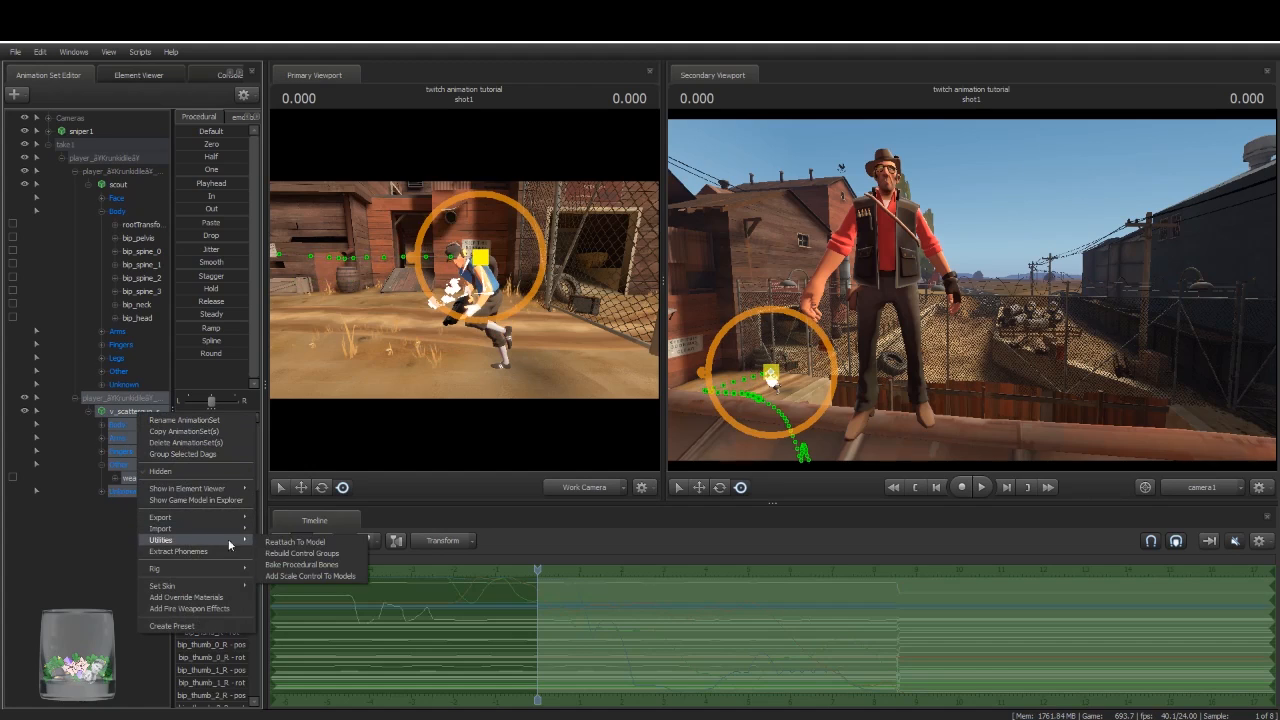
left_click(333, 544)
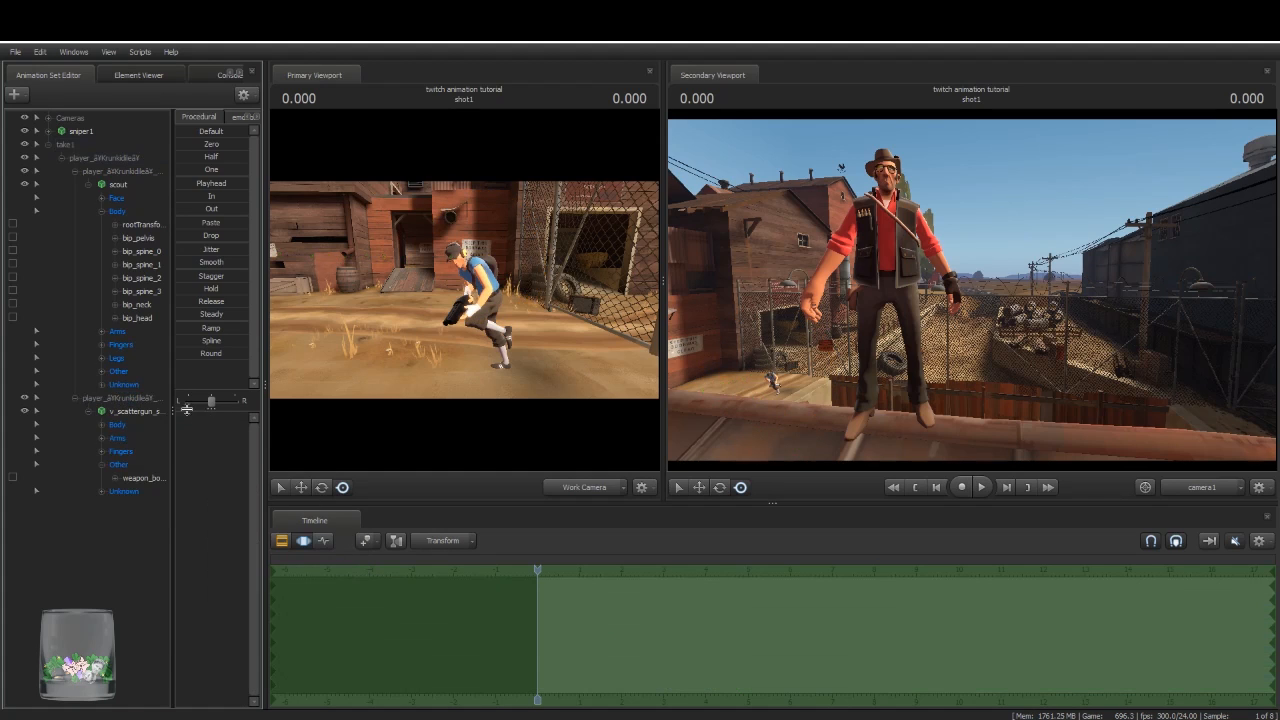
Step: Apply the Rebuild Control Groups utility to the v_scattergun_scout animation set and select its weapon_bone
left_click(137, 411)
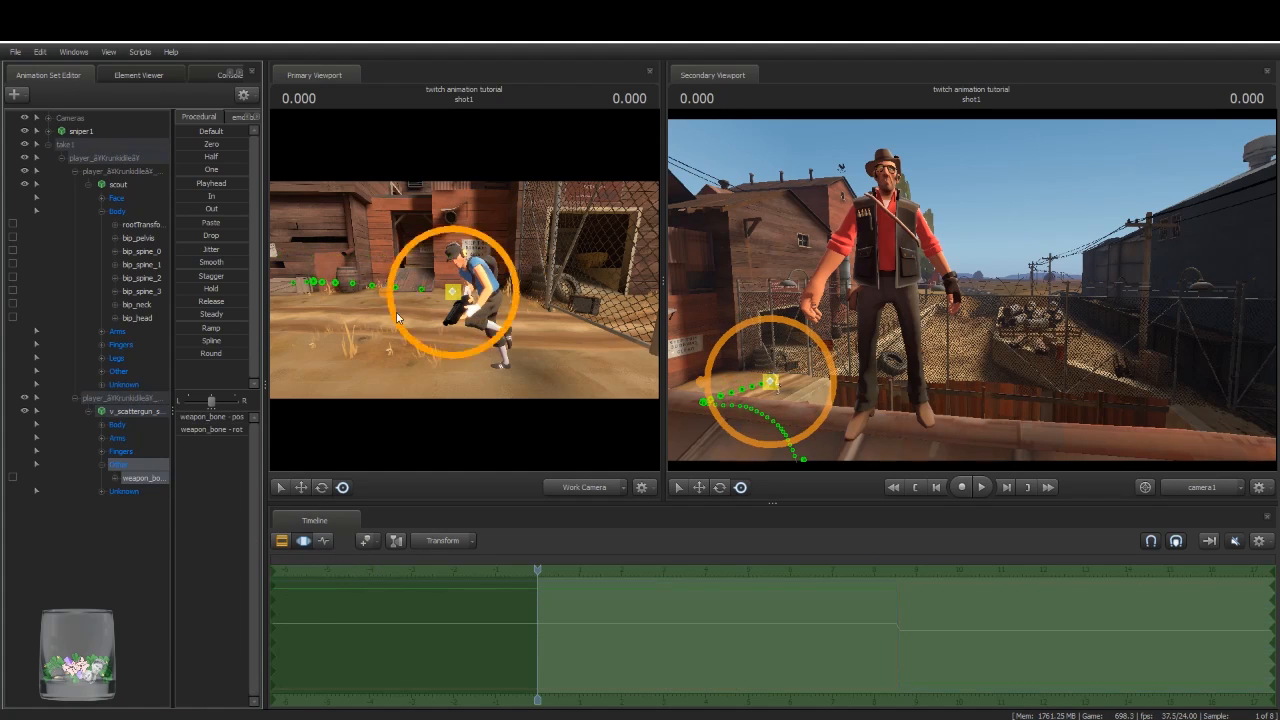
left_click(142, 478)
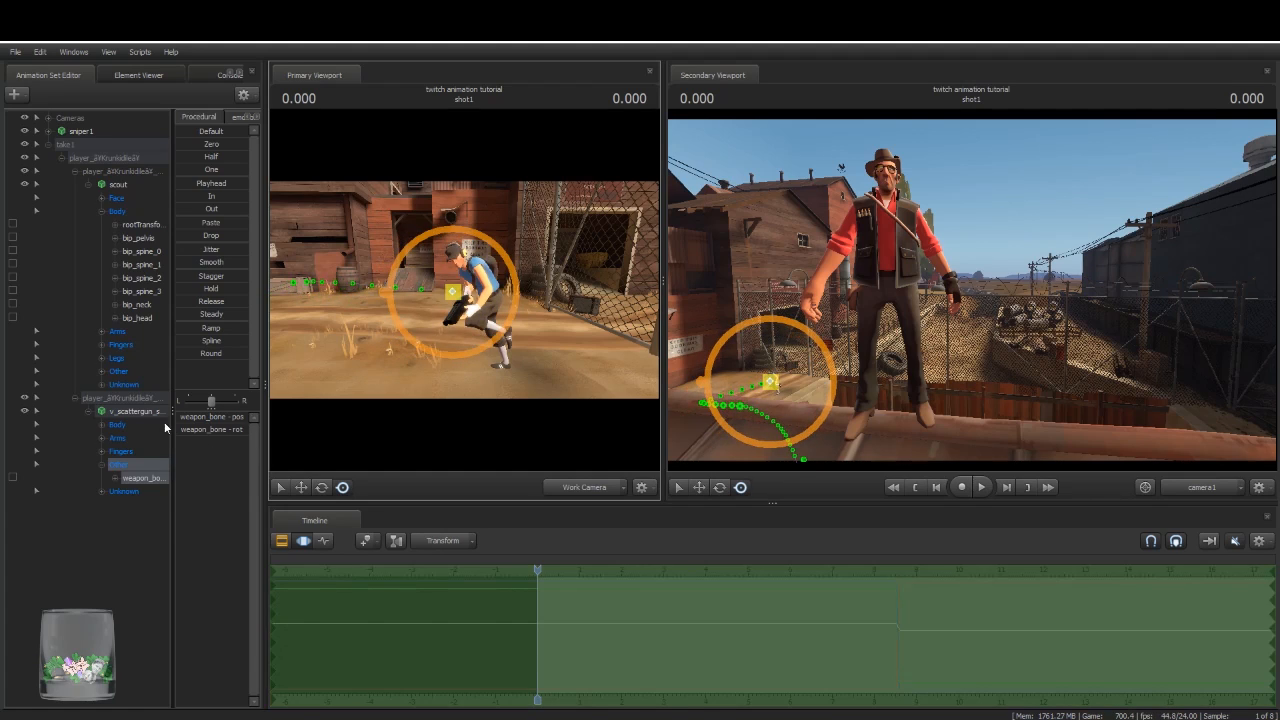
left_click(137, 411)
right_click(158, 411)
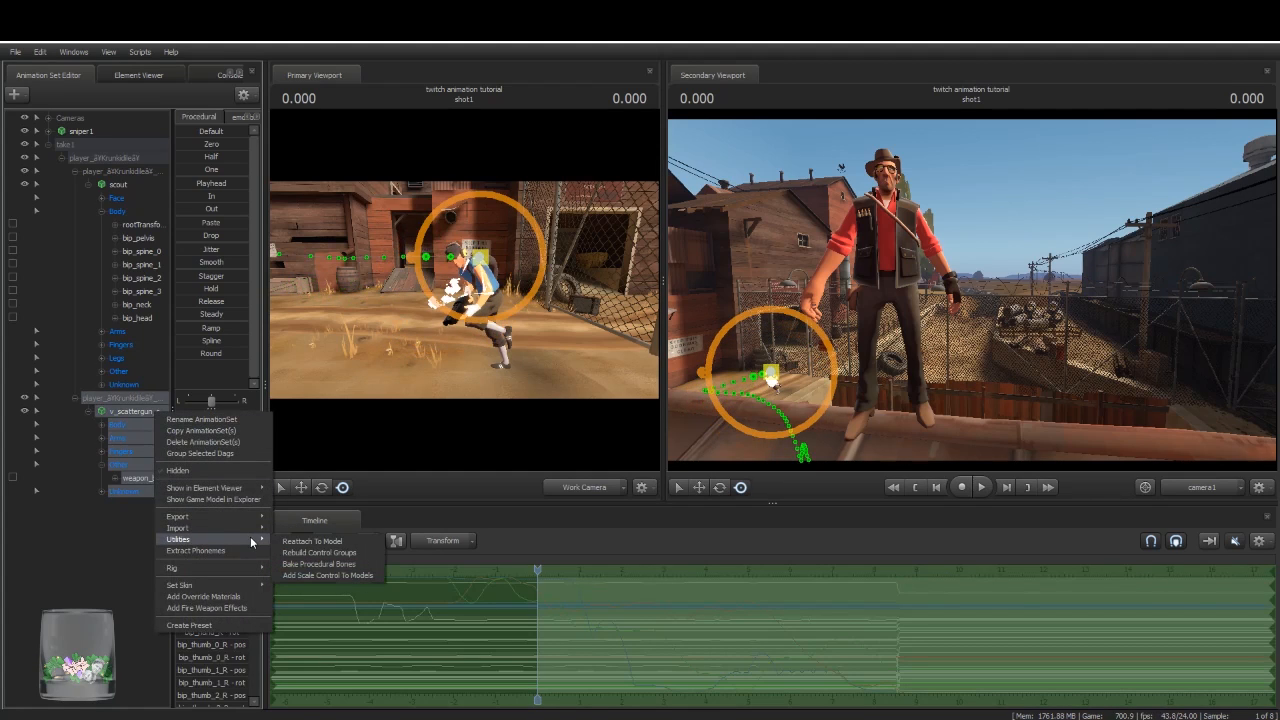
left_click(368, 552)
left_click(145, 478)
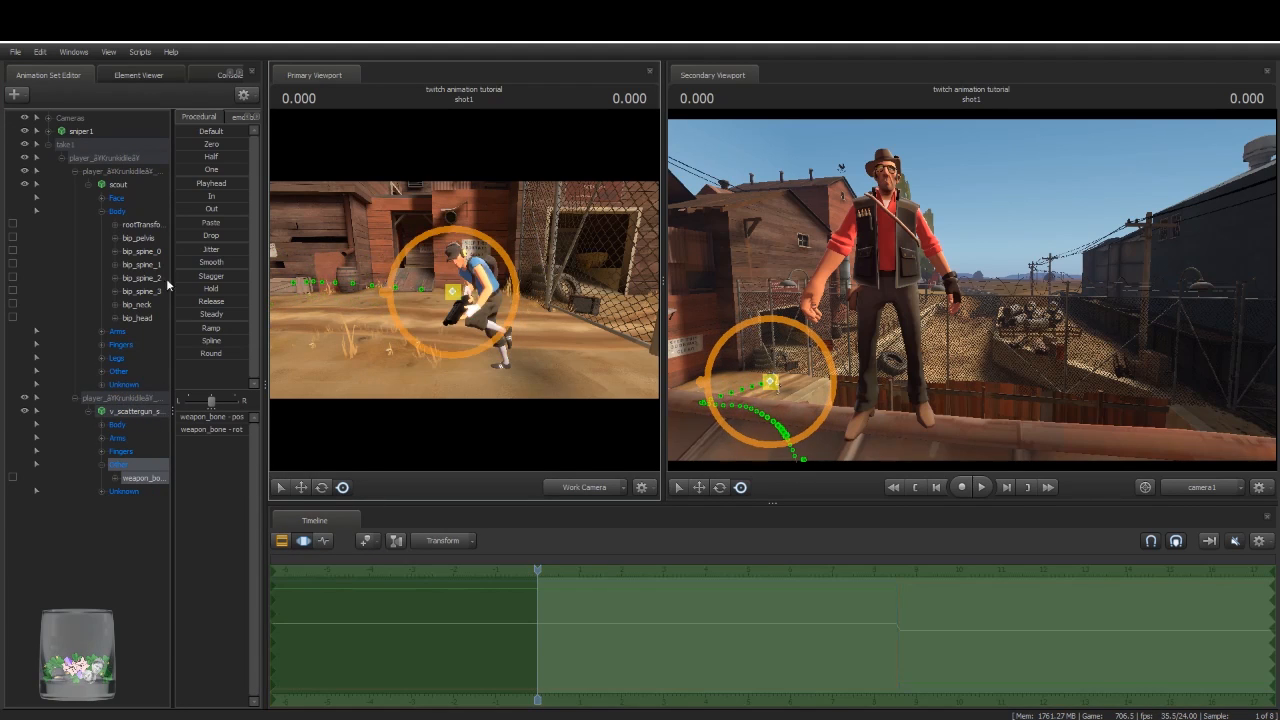
Step: Lock the v_scattergun_scout controls to the scout animation set and expand its Body and Arms groups
left_click(133, 180)
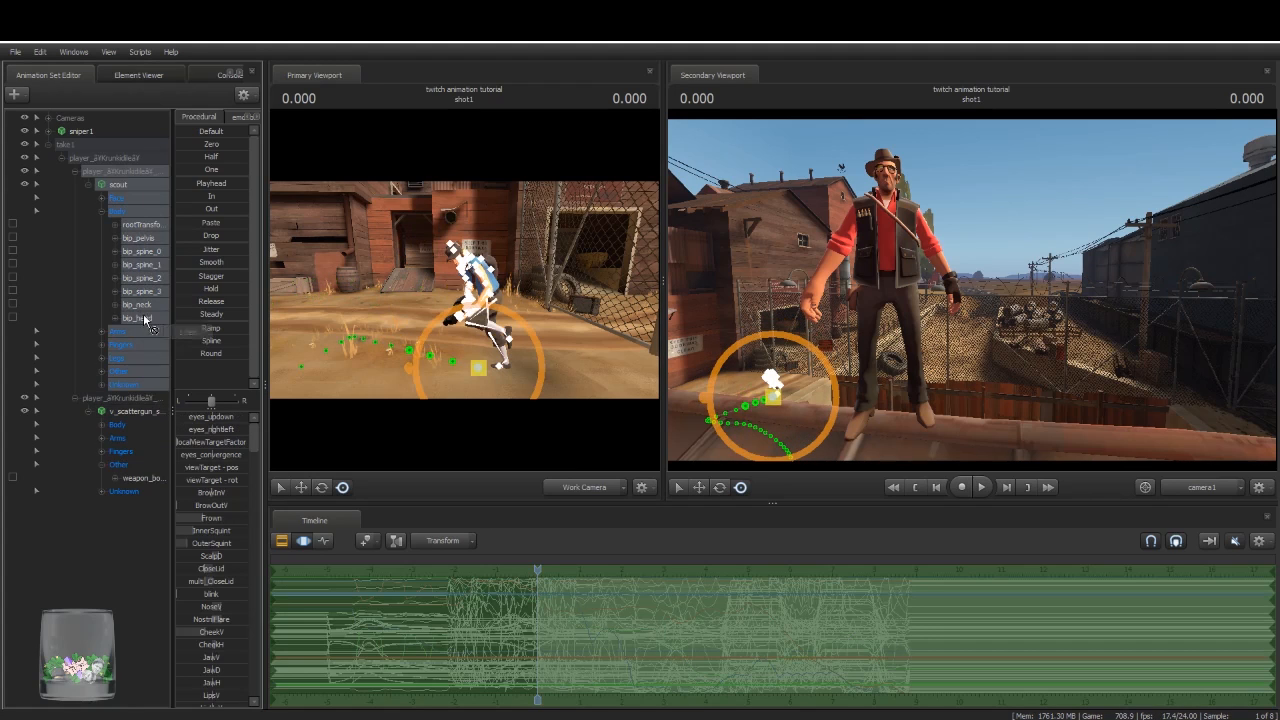
left_click(102, 424)
left_click(101, 464)
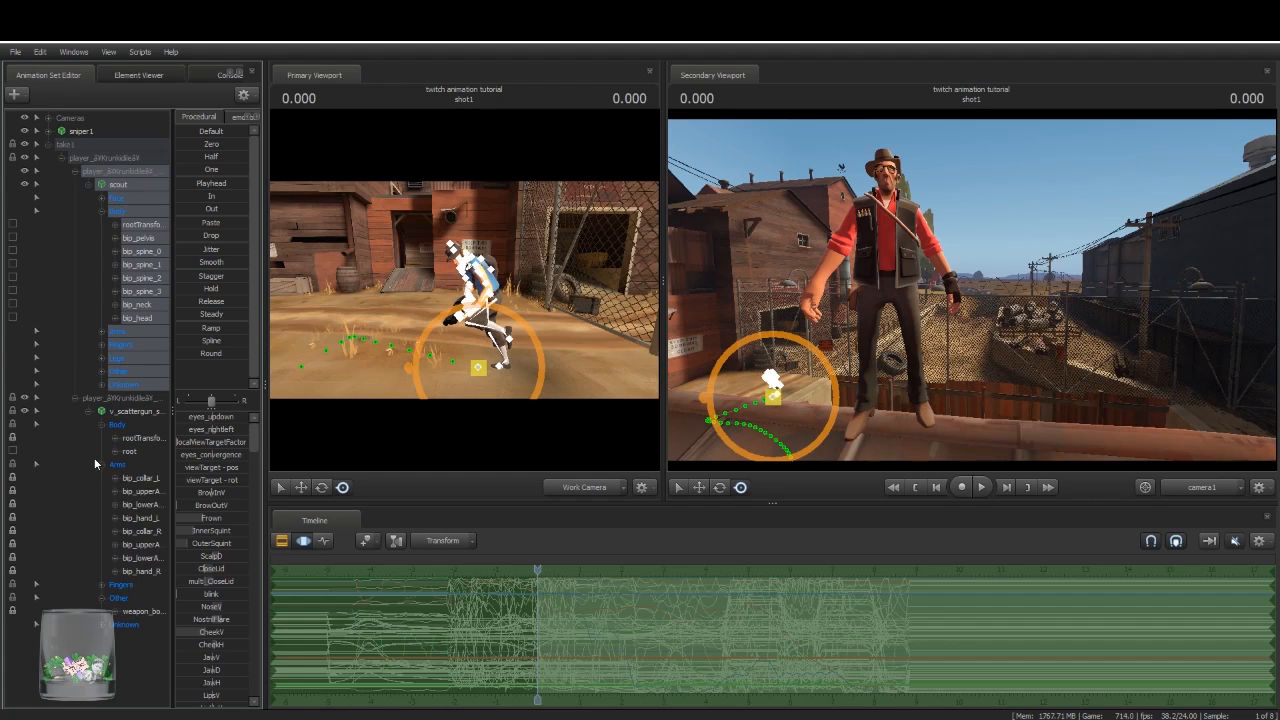
Step: Select the v_scattergun_scout rootTransform, arm, finger and weapon_bone controls and apply the full Zero preset to them
left_click(130, 466)
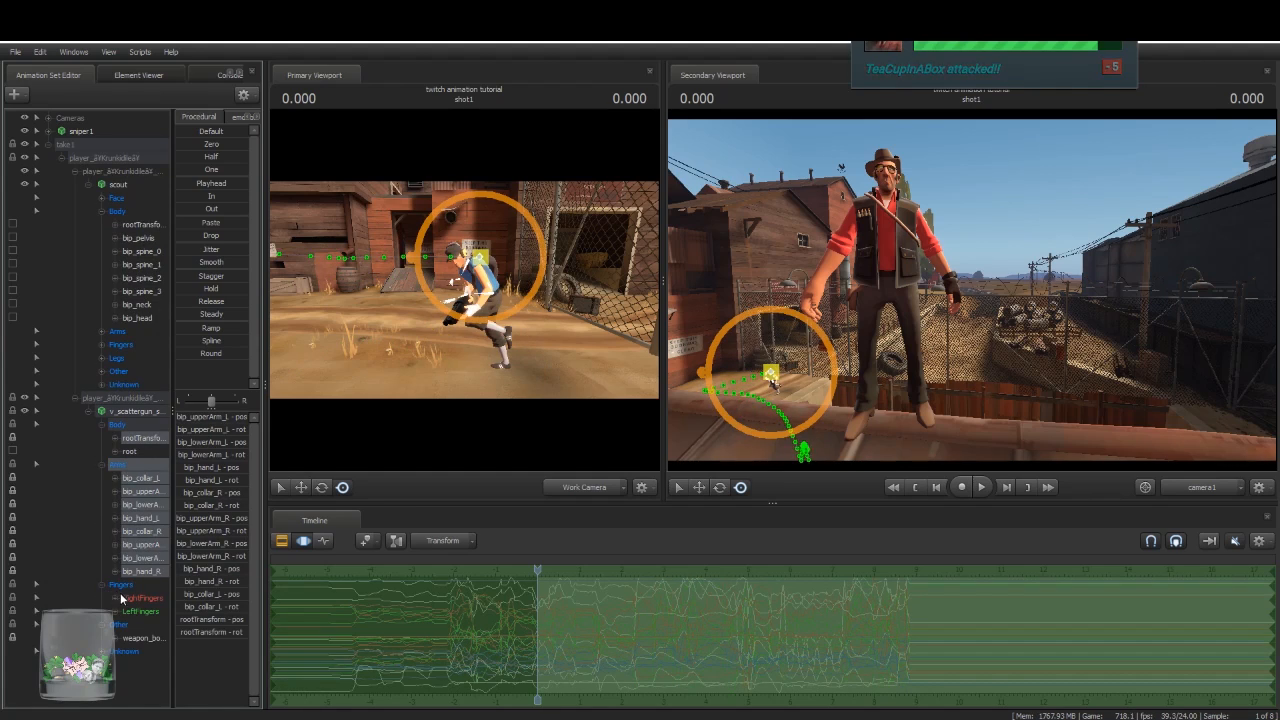
left_click(119, 586)
left_click(120, 467)
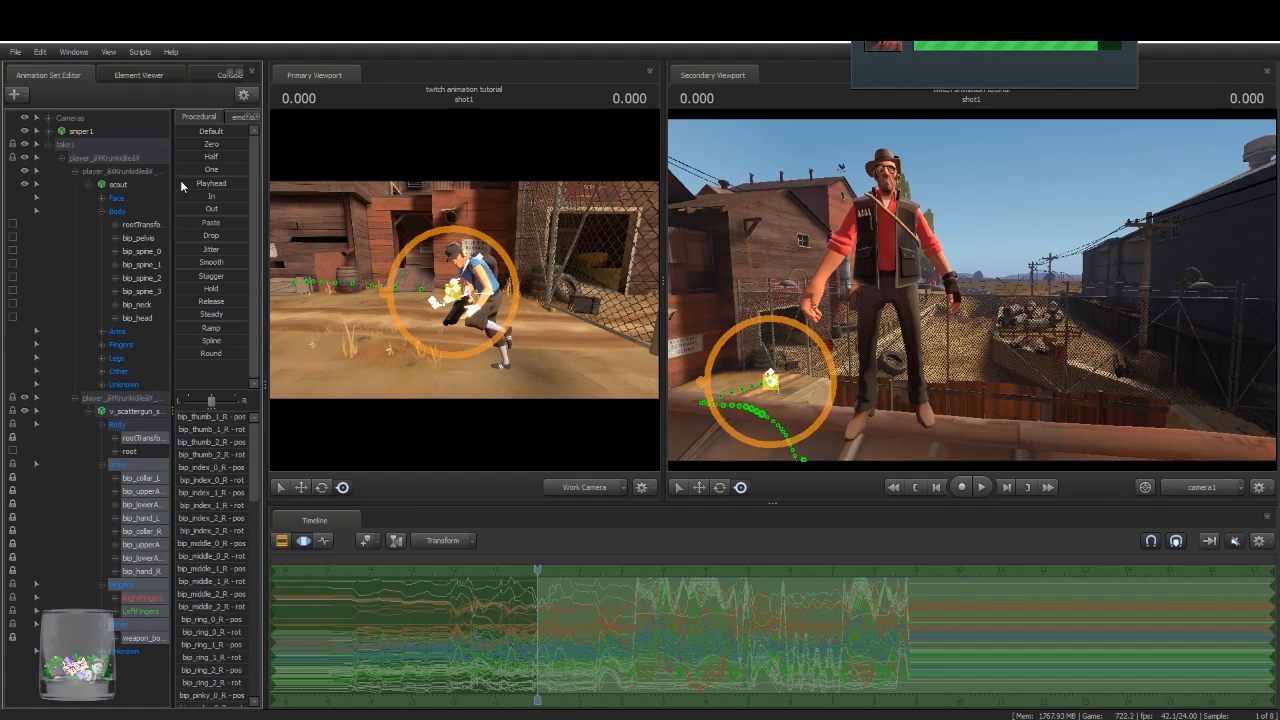
left_click_drag(186, 145, 246, 144)
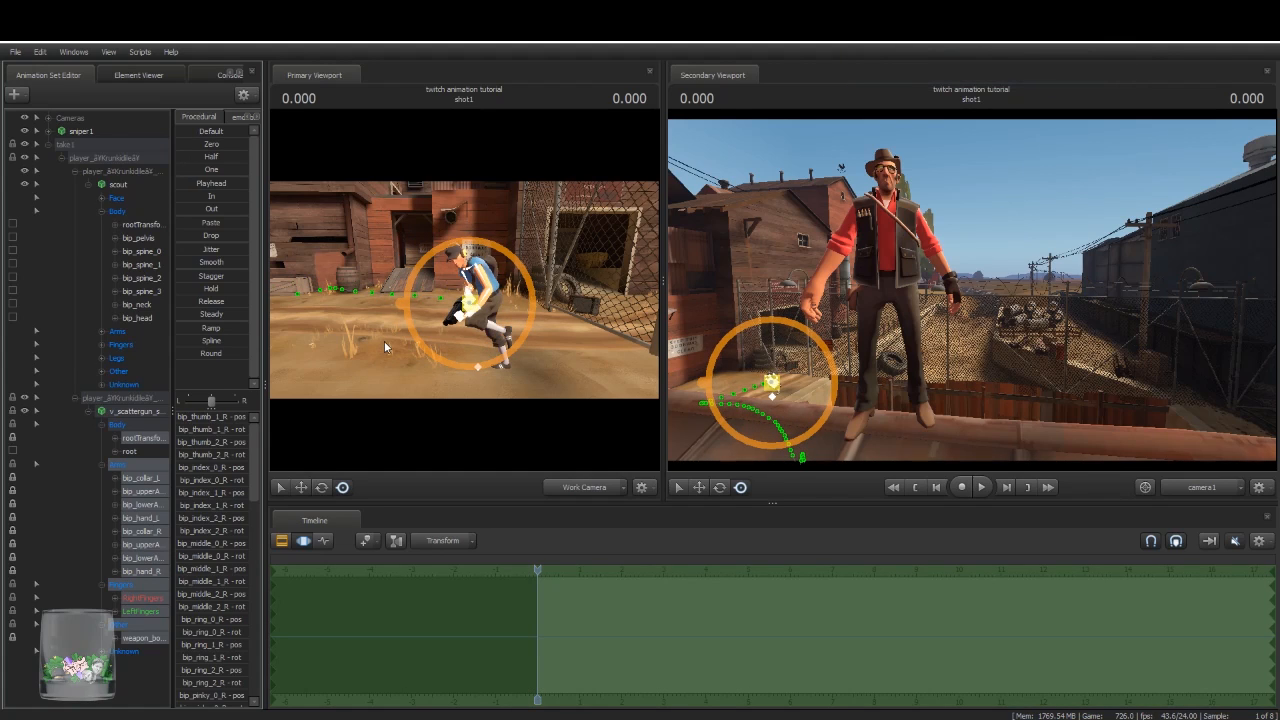
Step: Delete the recorded v_scattergun_scout and scout animation sets of take1
left_click(136, 226)
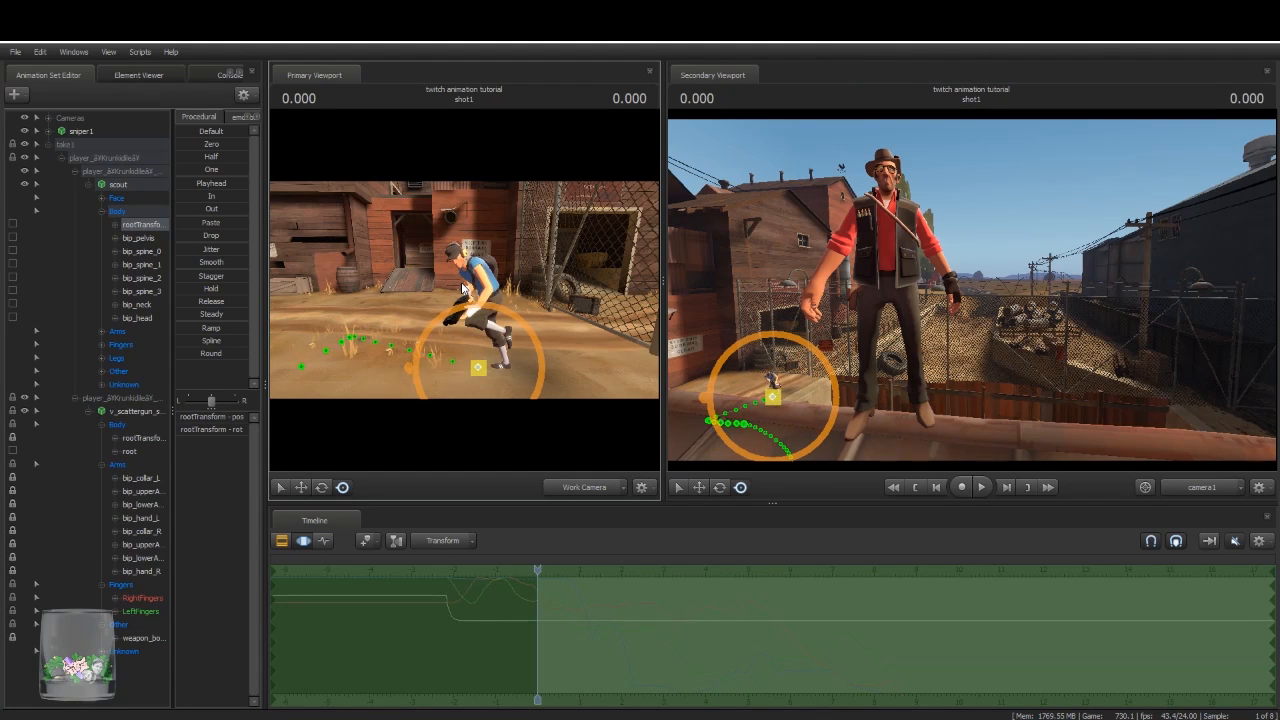
key("ctrl")
right_click(133, 411)
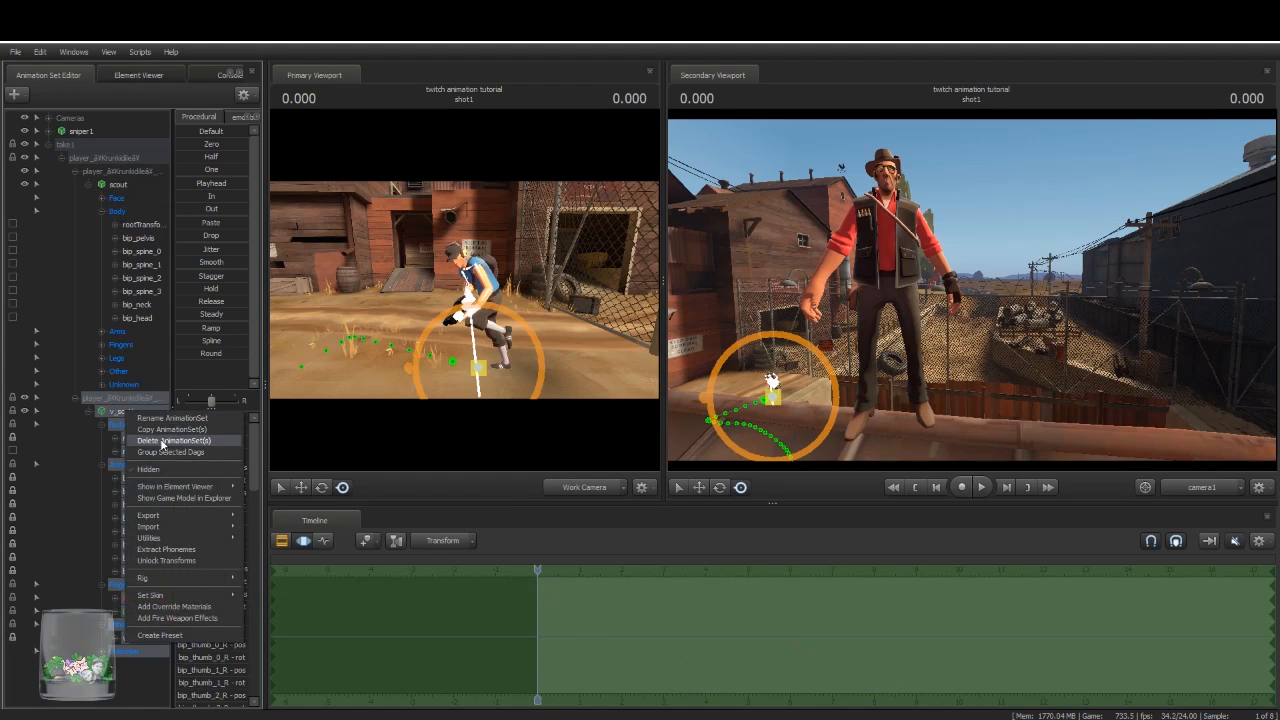
left_click(160, 442)
key("Delete")
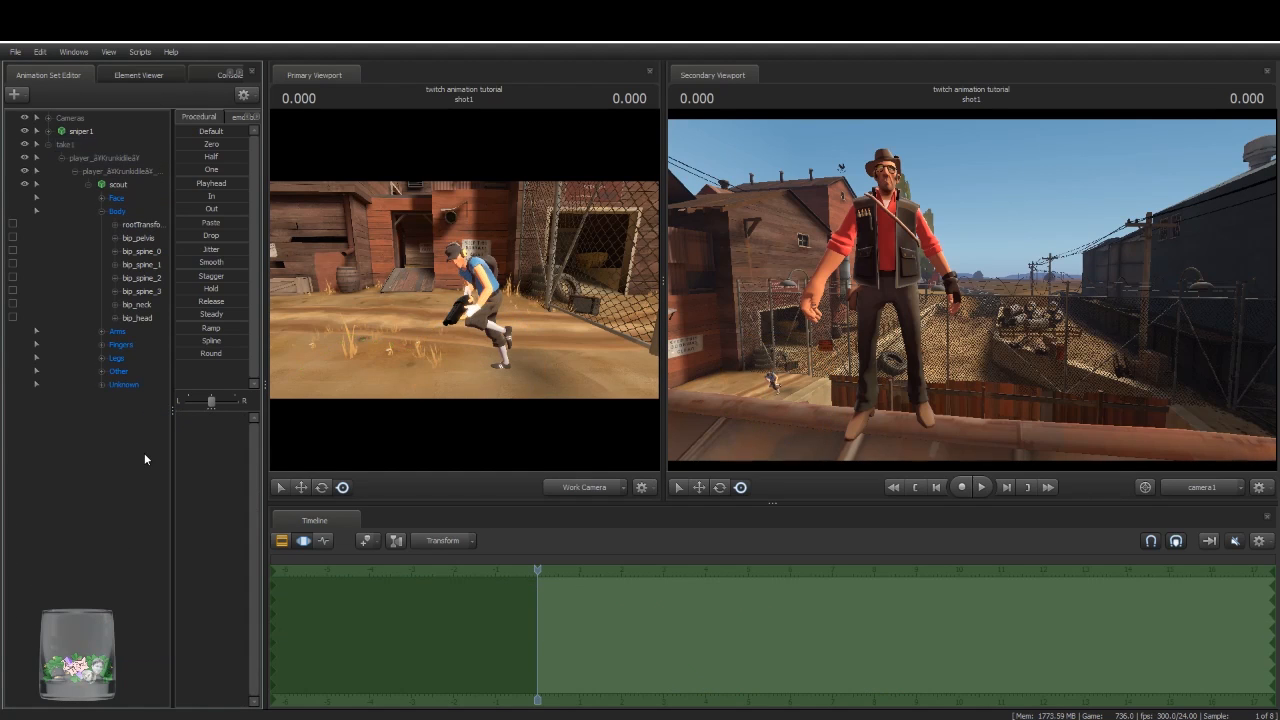
right_click(134, 184)
left_click(180, 212)
Step: Select the sniper1 animation set
mouse_move(464, 290)
left_mouse_down()
mouse_move(440, 305)
mouse_move(480, 310)
mouse_move(560, 275)
mouse_move(550, 290)
mouse_move(555, 280)
mouse_move(470, 310)
mouse_move(390, 305)
mouse_move(470, 330)
mouse_move(460, 320)
mouse_move(520, 310)
mouse_move(464, 289)
mouse_move(490, 280)
mouse_move(560, 290)
mouse_move(520, 320)
mouse_move(570, 330)
mouse_move(500, 270)
mouse_move(430, 295)
mouse_move(510, 255)
mouse_move(560, 260)
mouse_move(550, 210)
mouse_move(590, 240)
mouse_move(430, 285)
mouse_move(530, 260)
mouse_move(470, 265)
mouse_move(455, 285)
mouse_move(470, 305)
mouse_move(465, 295)
left_mouse_up()
key("w")
key("s")
key("w")
key("s")
key("a")
key("w")
key("s")
key("w")
key("w")
key("w")
key("w")
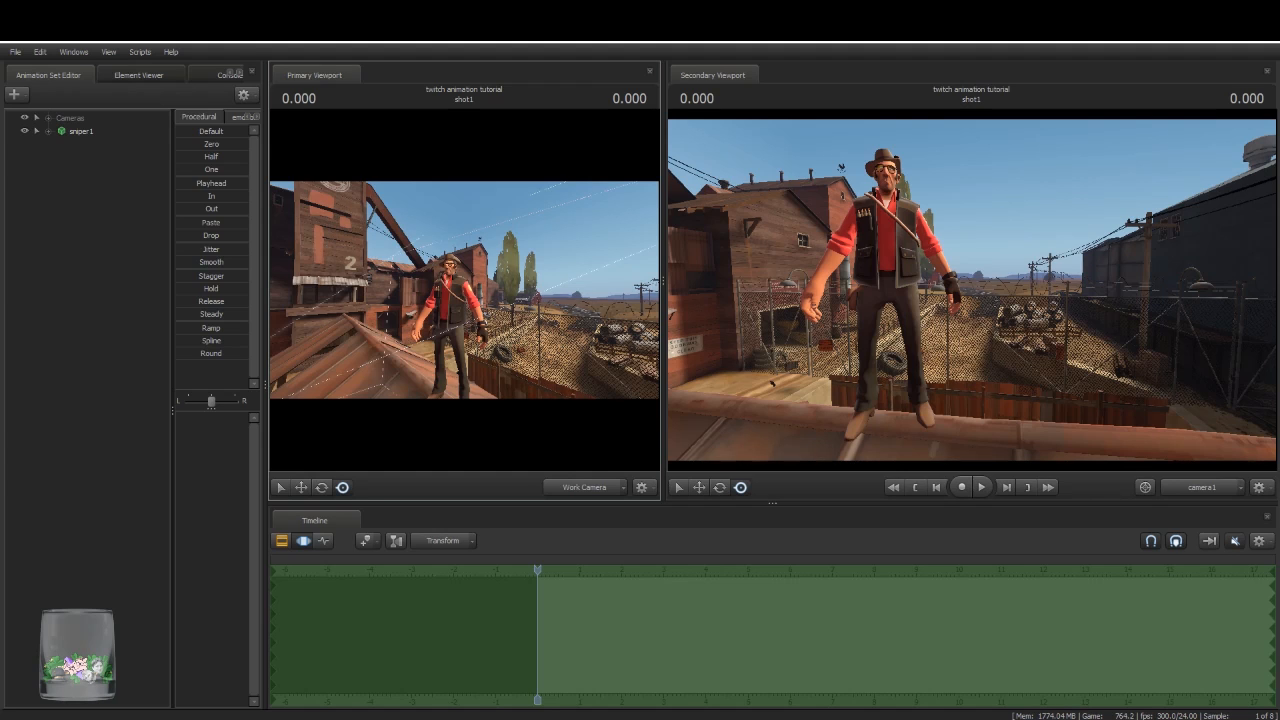
left_click_drag(423, 268, 466, 290)
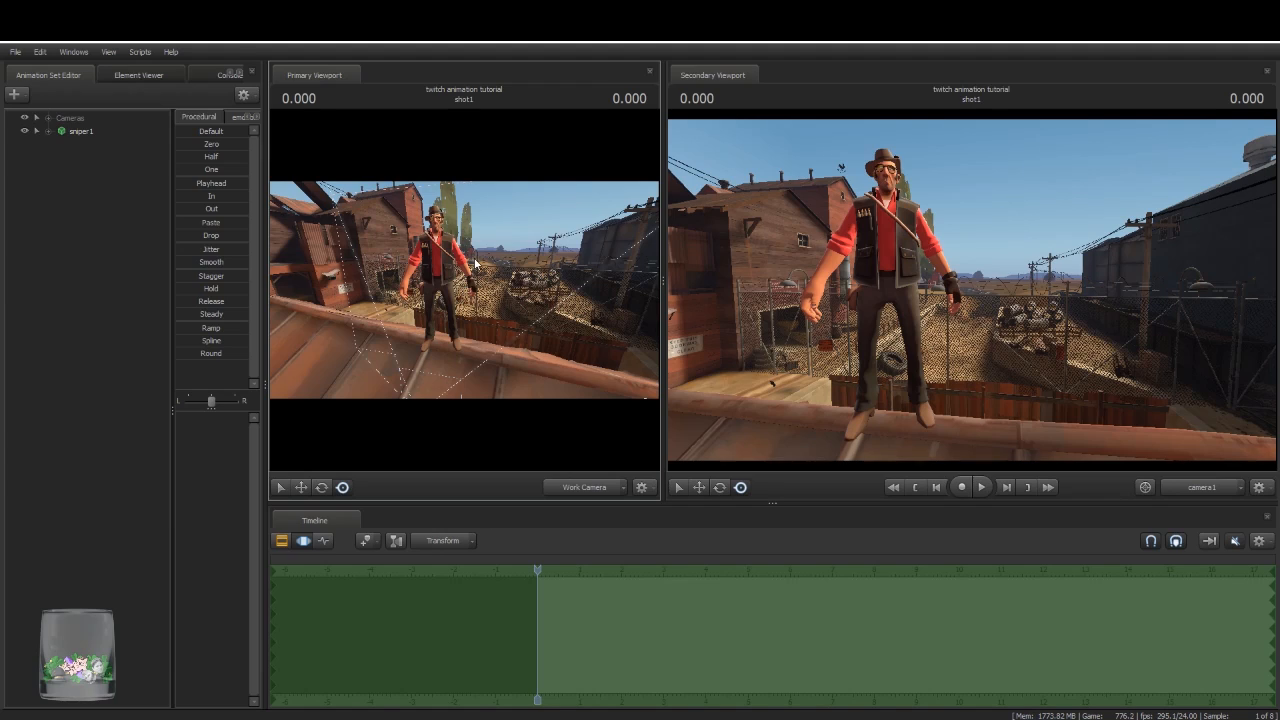
left_click(80, 131)
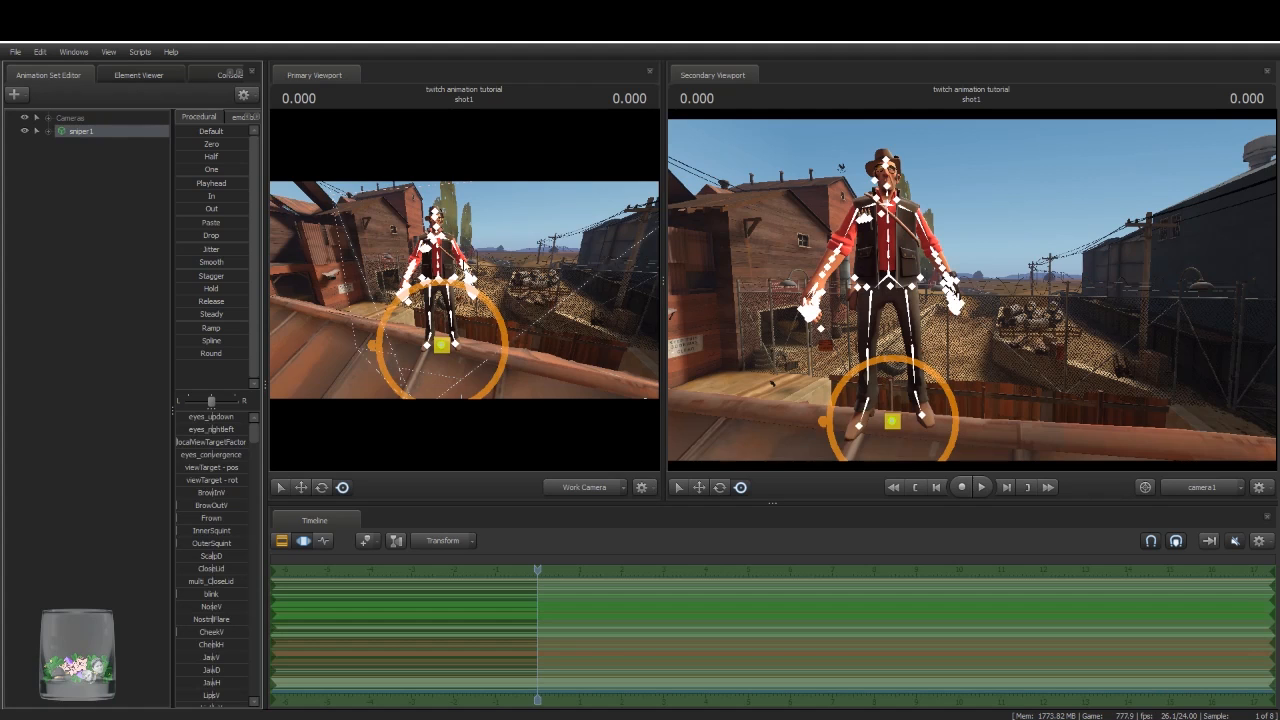
Step: Switch the timeline to the Graph Editor to show the sniper1 animation curves
left_click_drag(395, 237, 467, 252)
key("w")
key("w")
key("s")
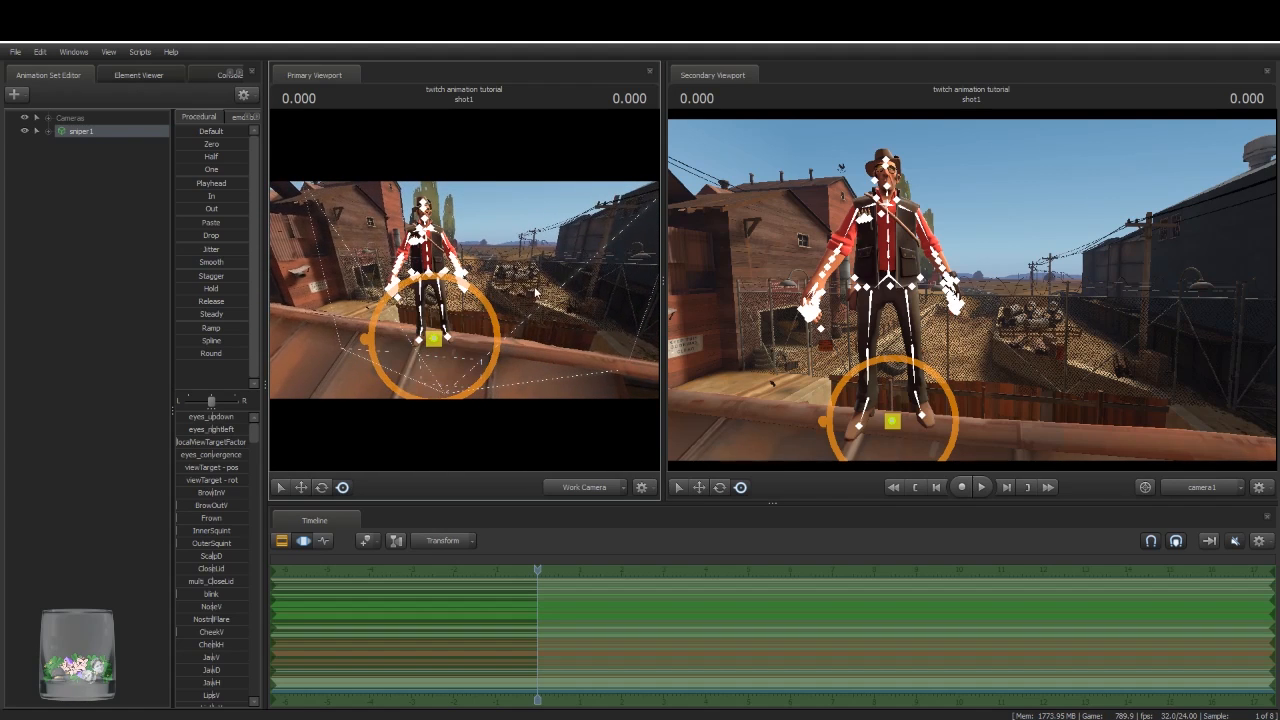
left_click(326, 540)
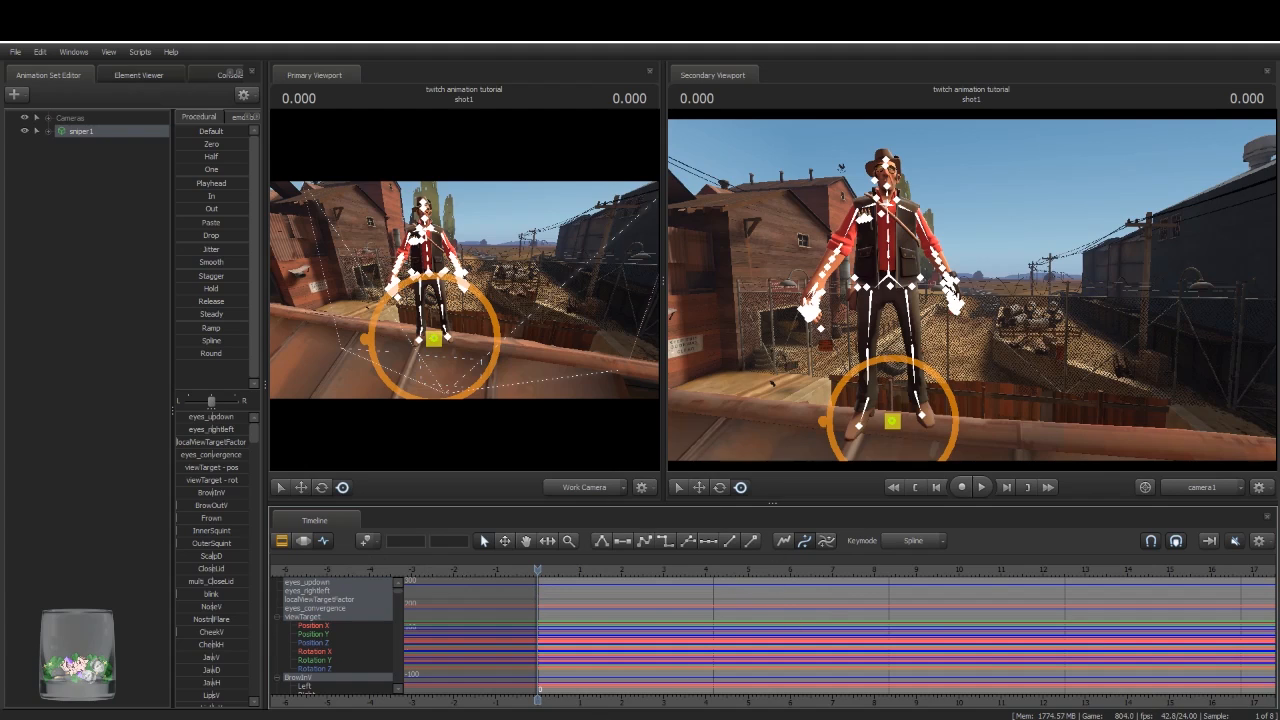
middle_click_drag(542, 703, 417, 702)
scroll(487, 647, "down", 1)
scroll(487, 651, "down", 1)
middle_click_drag(413, 698, 451, 700)
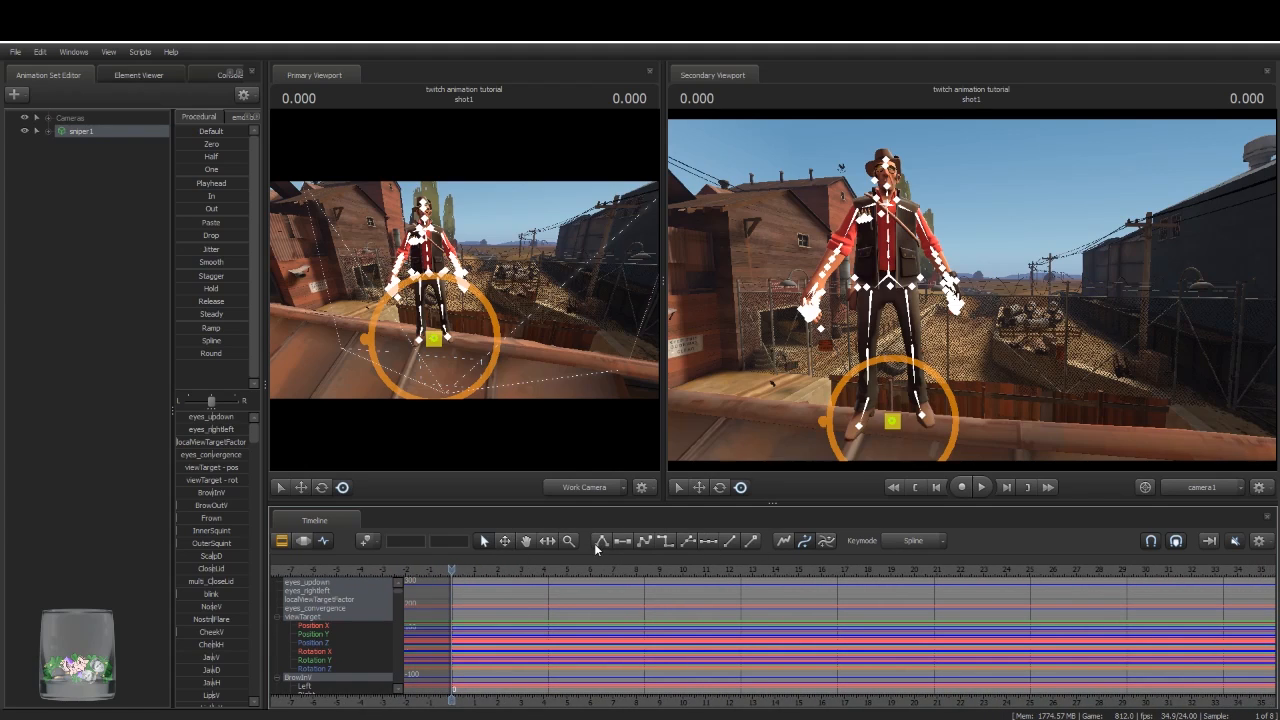
Step: Apply the rig_biped_simple rig to the sniper1 animation set
right_click(142, 138)
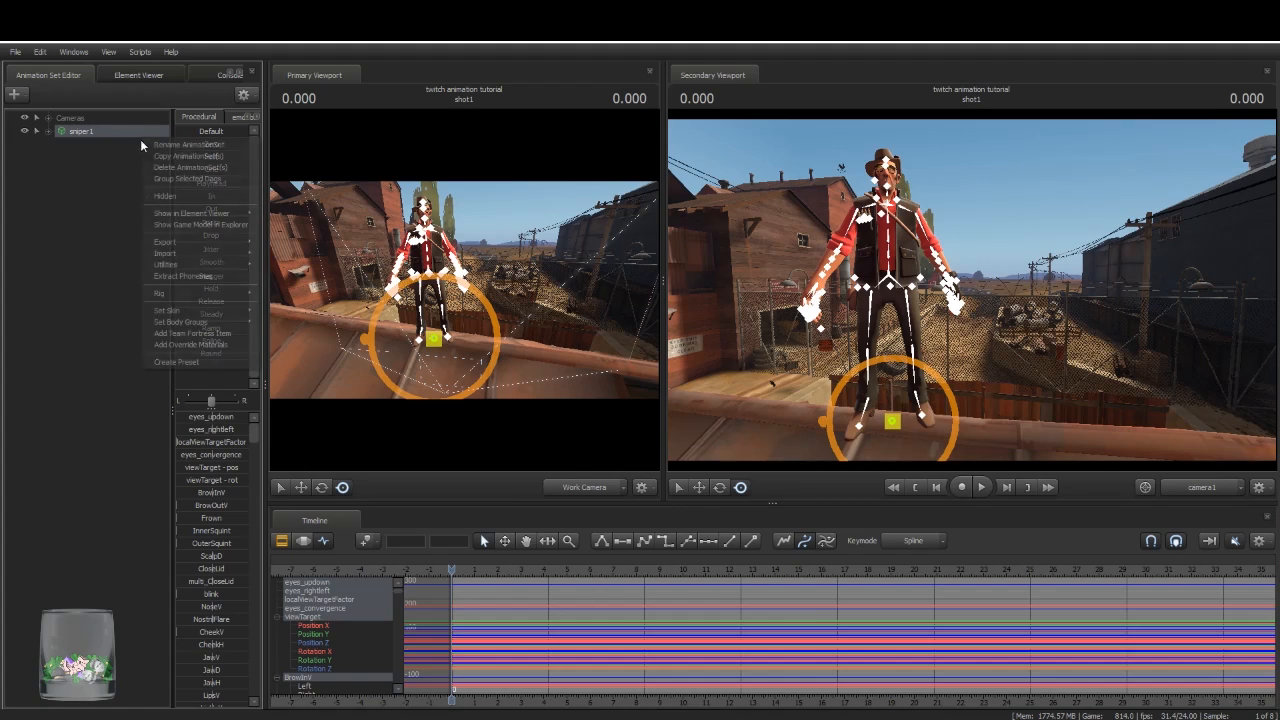
mouse_move(214, 294)
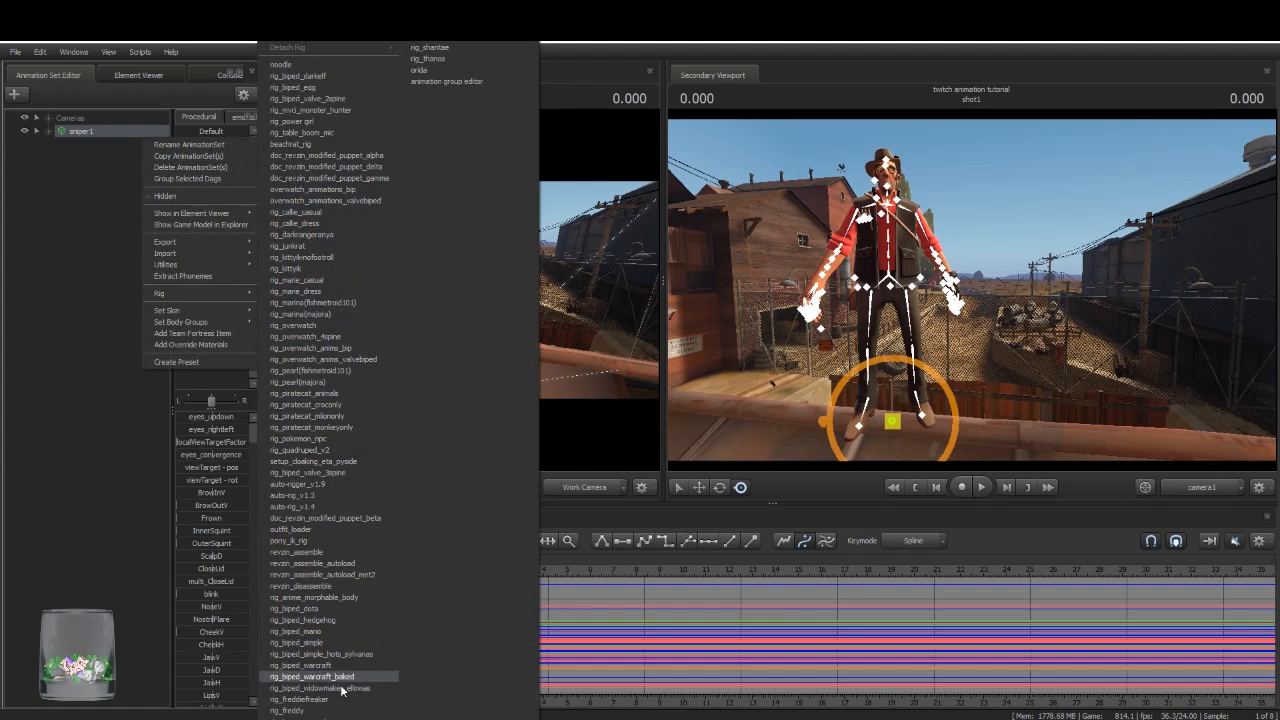
left_click(333, 642)
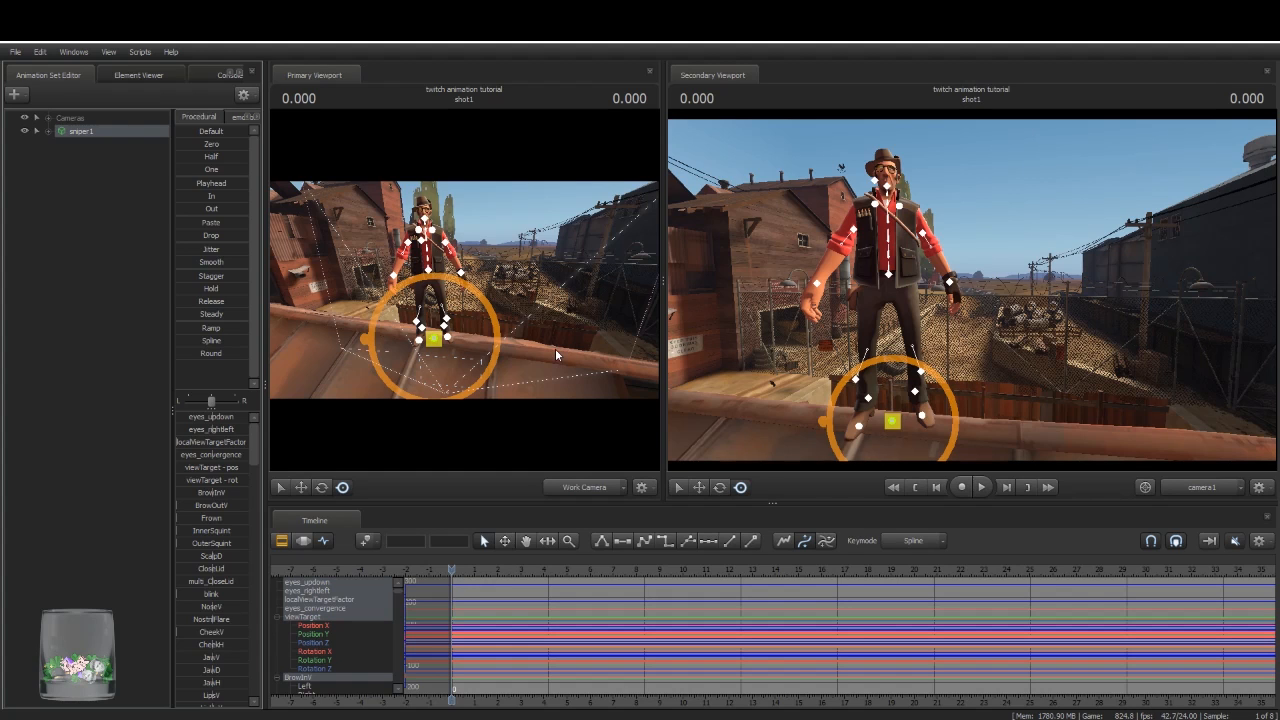
left_click_drag(556, 302, 580, 272, "alt")
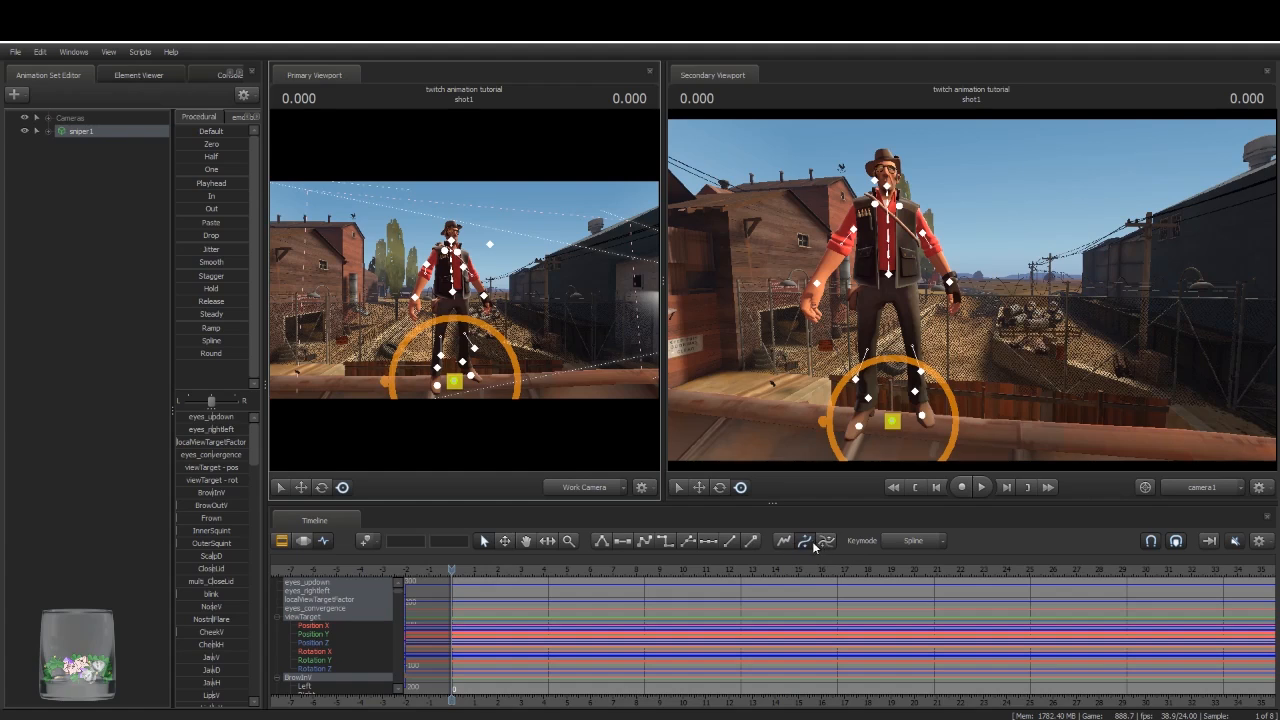
Step: Review the keymode options and set a keyframe for all sniper1 controls at time 0
left_click(942, 539)
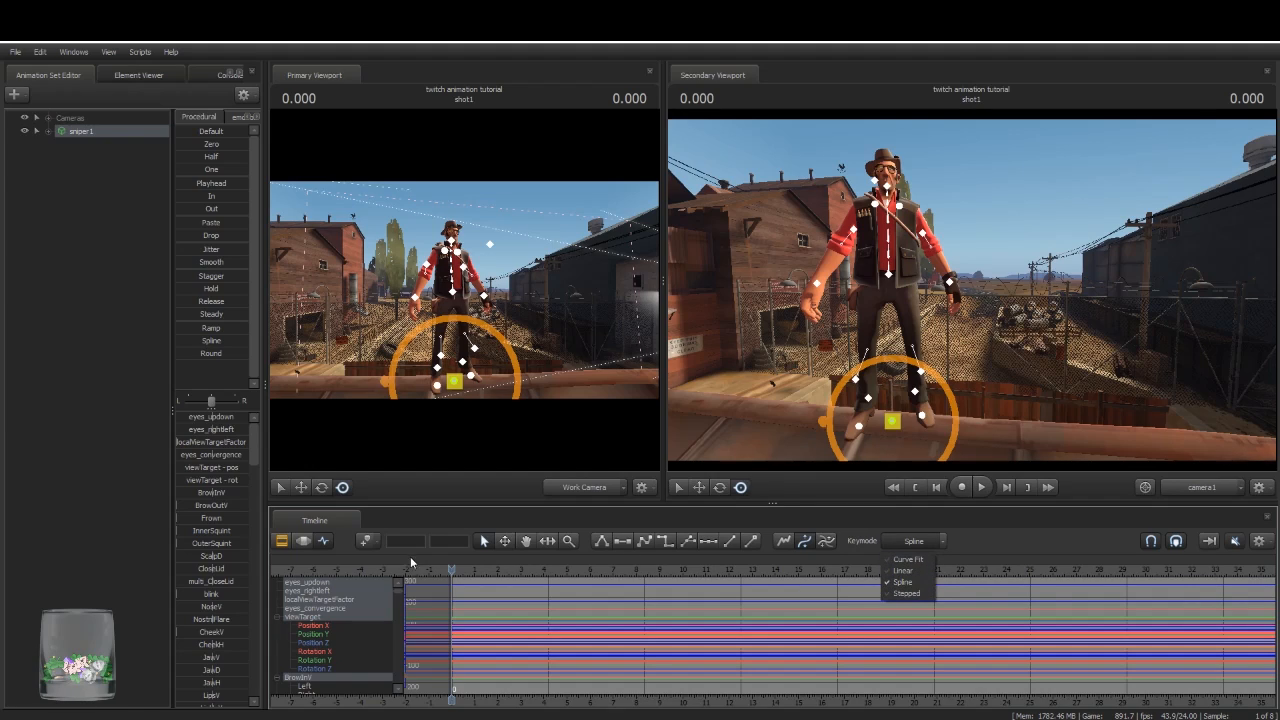
left_click(944, 541)
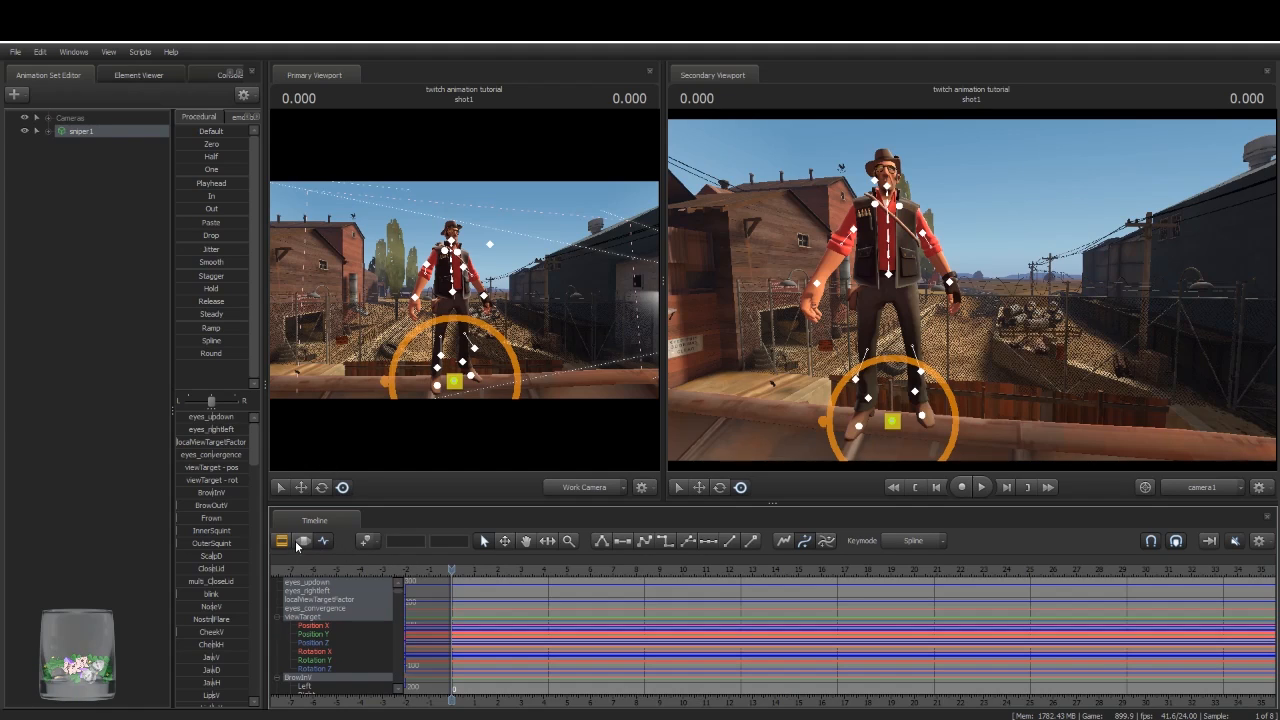
left_click(78, 133)
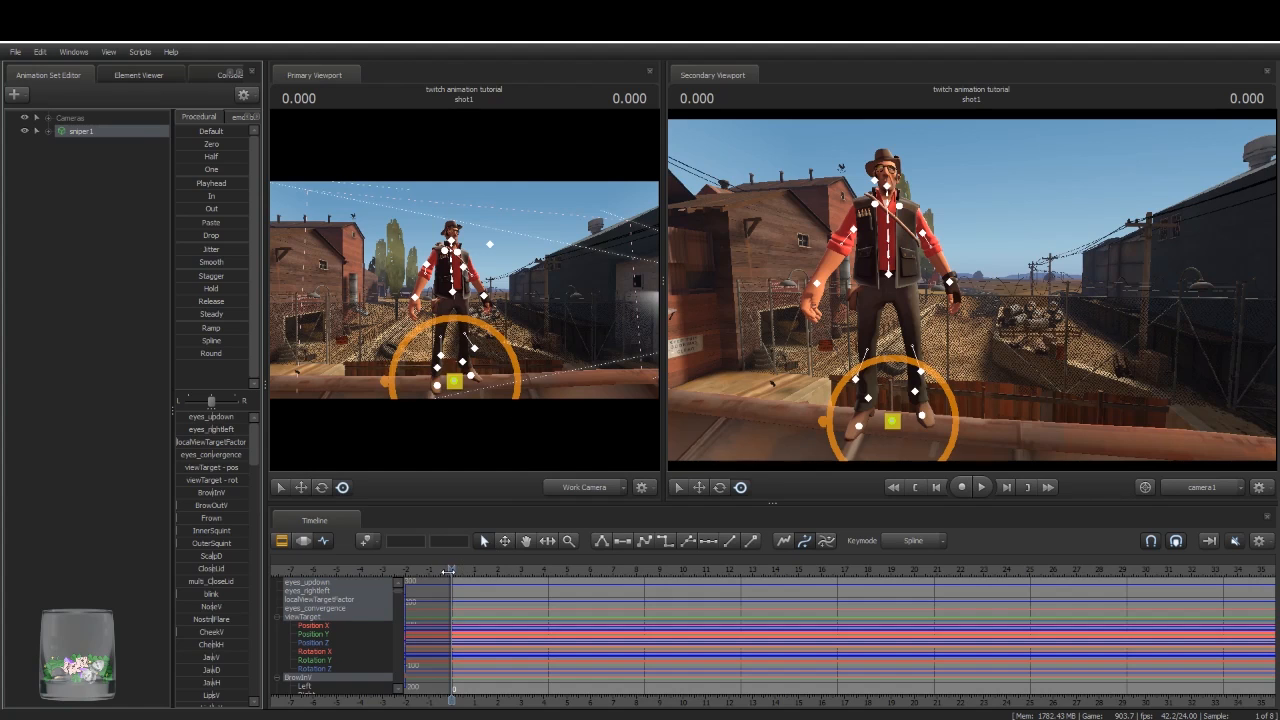
middle_click_drag(451, 700, 523, 689)
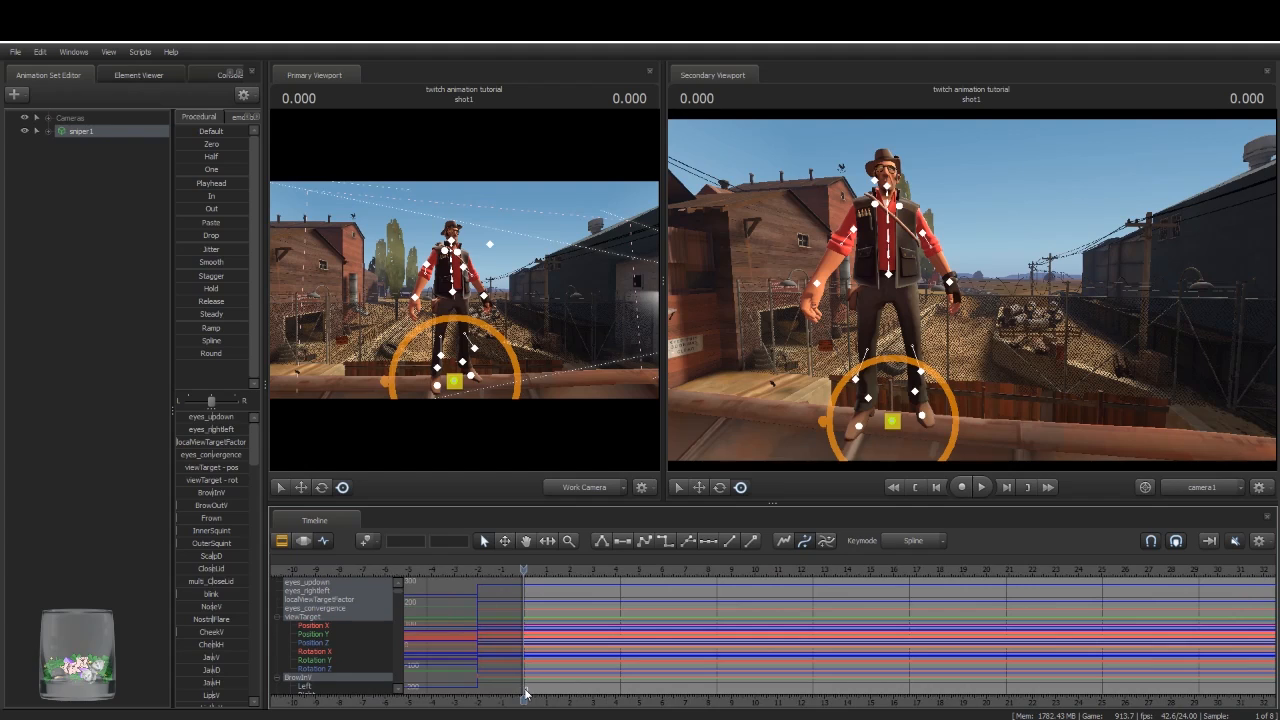
left_click(85, 131)
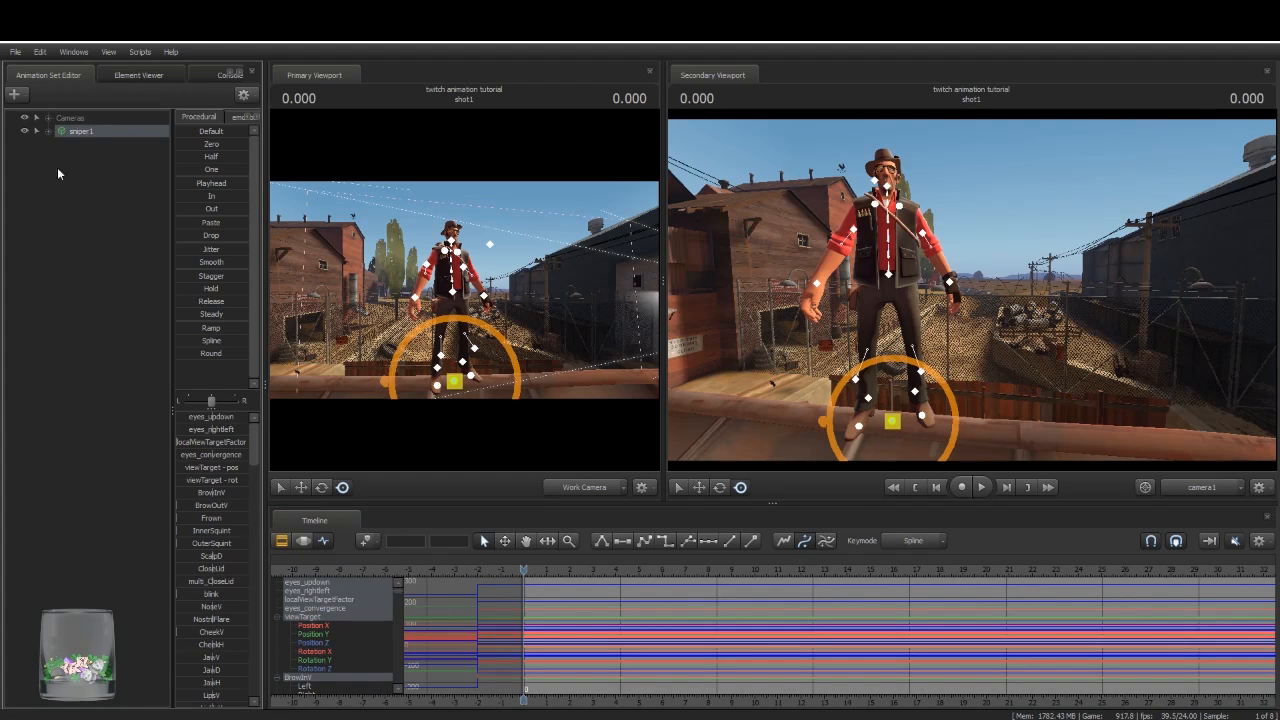
left_click(365, 539)
left_click(366, 541)
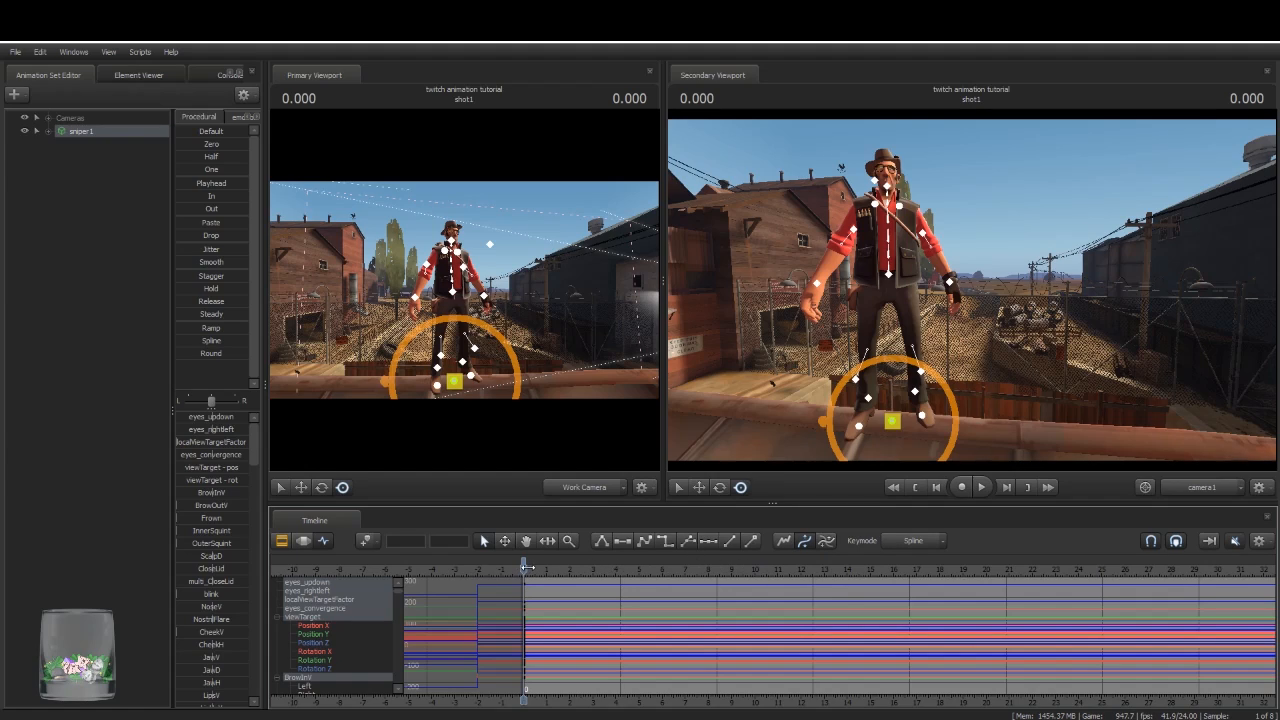
Step: Move the playhead to 1.000 and lower the sniper's rig_pelvis into a crouch
scroll(524, 571, "up", 10)
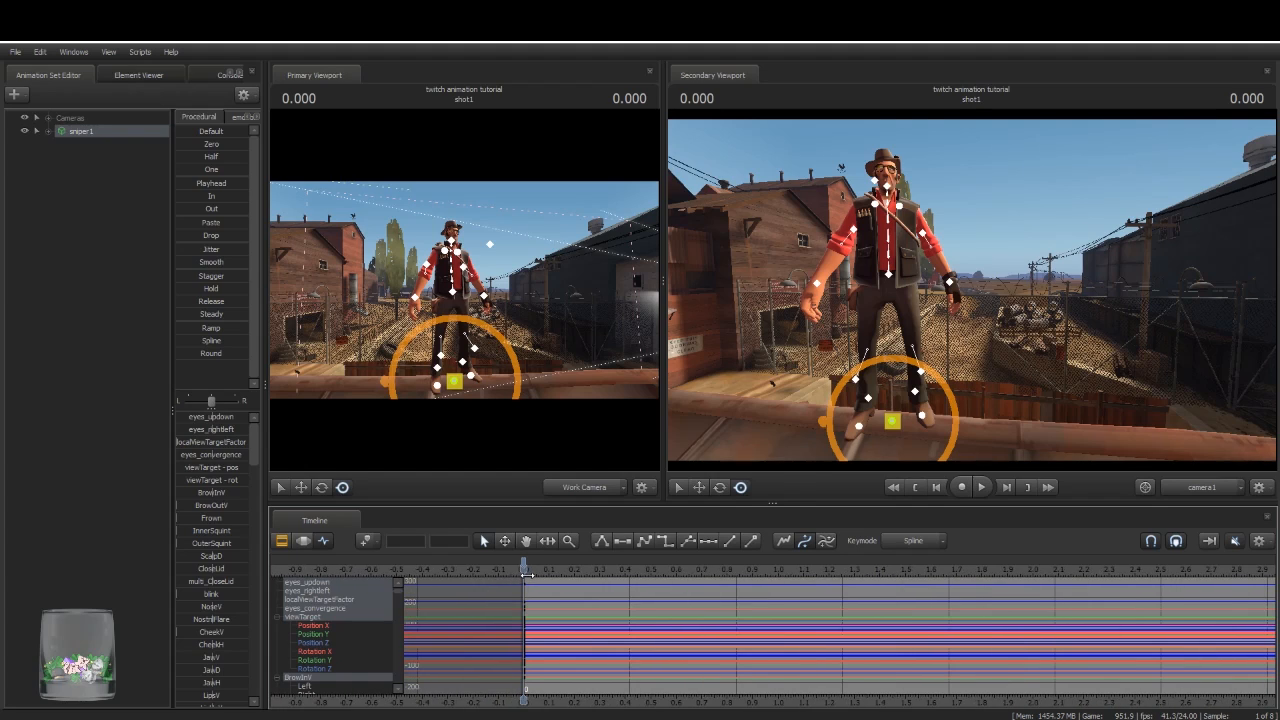
scroll(527, 575, "down", 3)
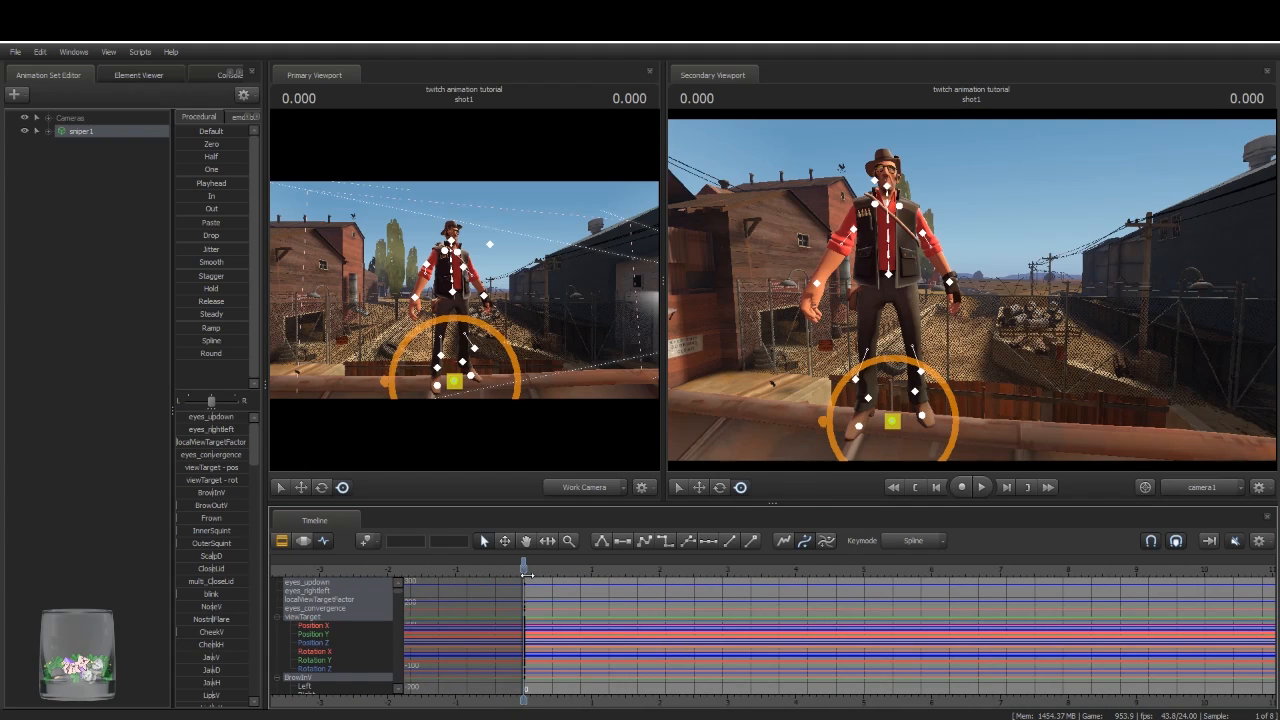
scroll(521, 567, "up", 5)
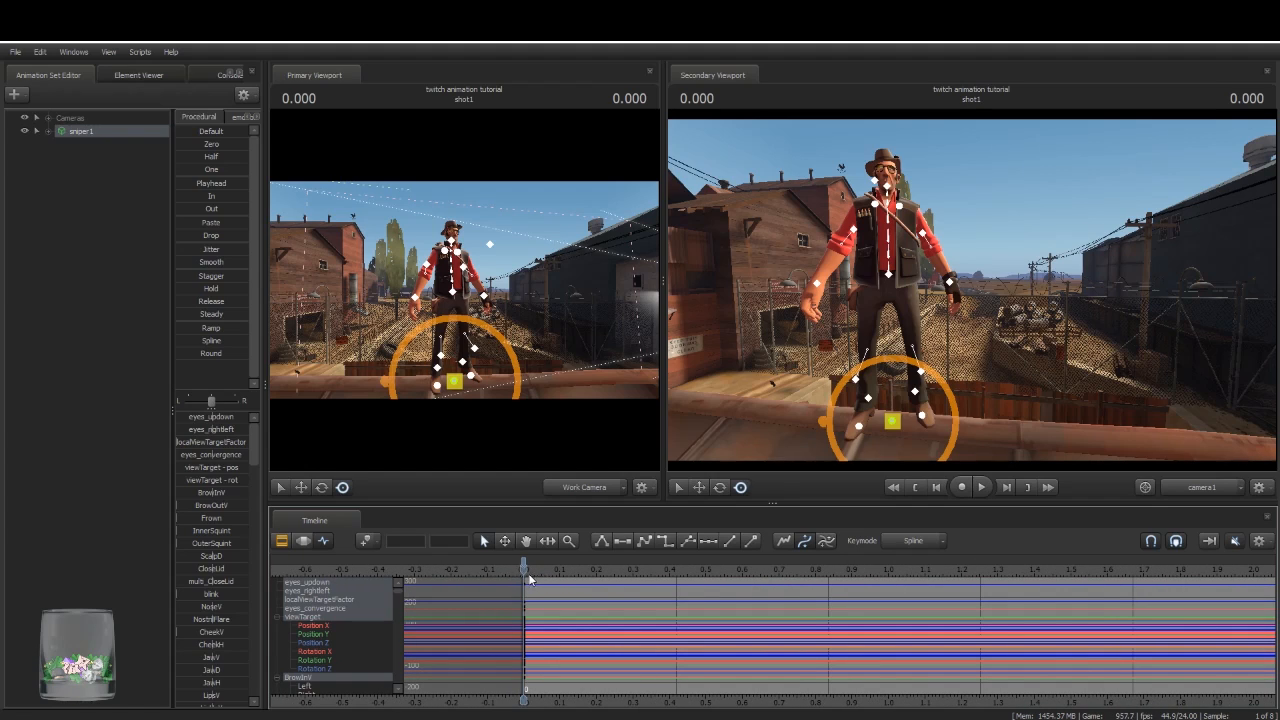
left_click_drag(527, 569, 881, 593)
left_click_drag(590, 298, 538, 280)
key("w")
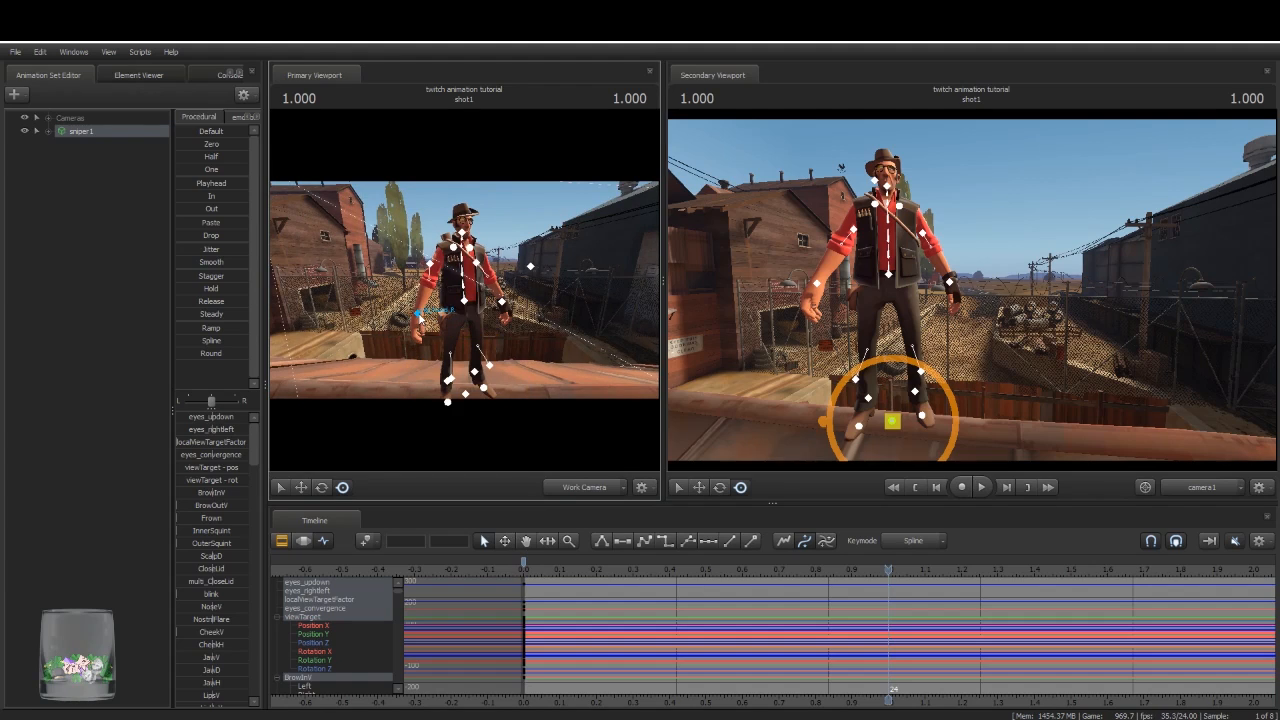
left_click(420, 318)
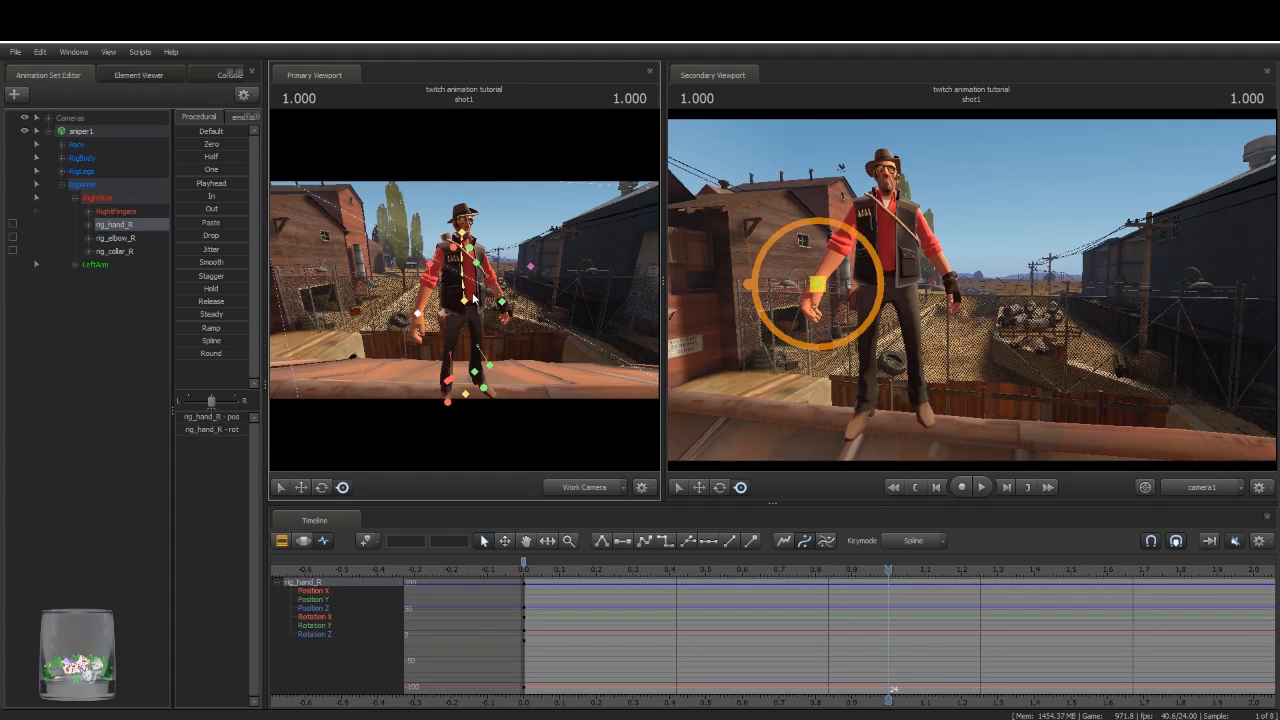
left_click(466, 300, "ctrl")
left_click_drag(466, 303, 466, 341)
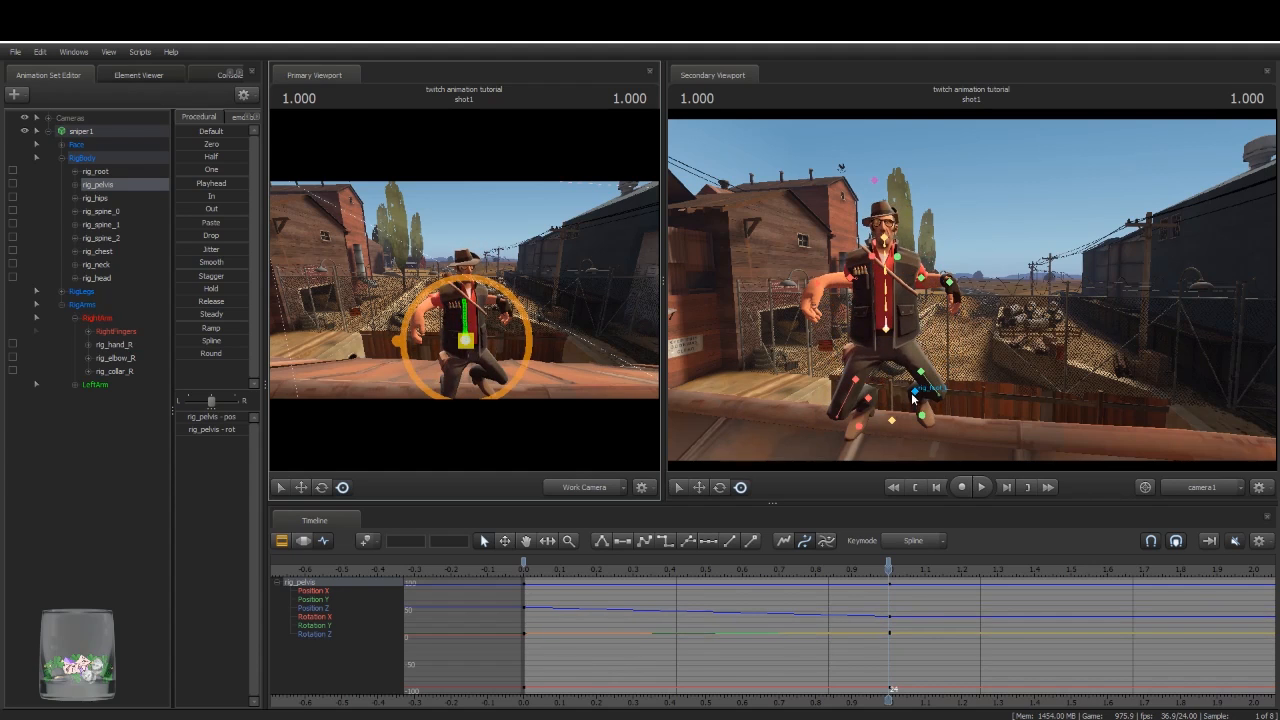
Step: Move the sniper's rig_foot_L outward and up into a raised kick at the 1.000 playhead position
left_click(915, 392, "ctrl")
left_click_drag(914, 393, 976, 486)
left_click_drag(513, 428, 555, 364)
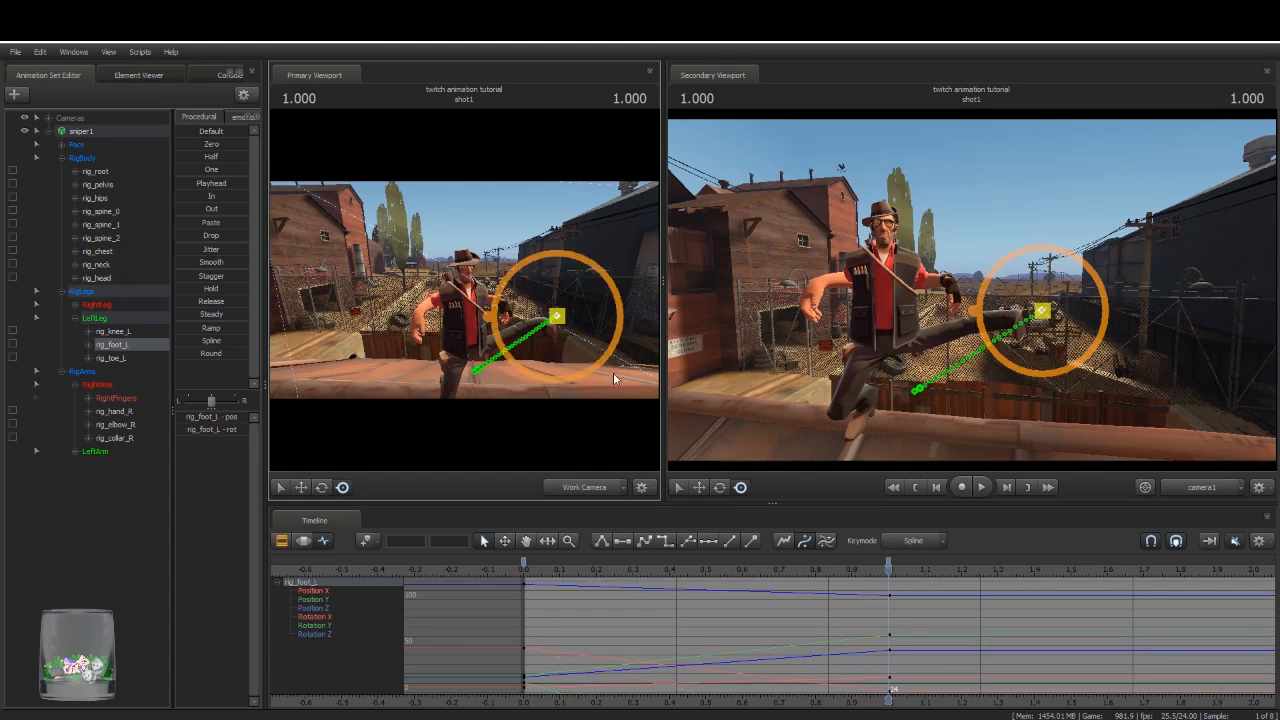
Step: At 1.000, raise the sniper's rig_hand_L above his head and tilt his body sideways with rig_pelvis
left_click(503, 316, "ctrl")
left_click_drag(570, 298, 470, 302)
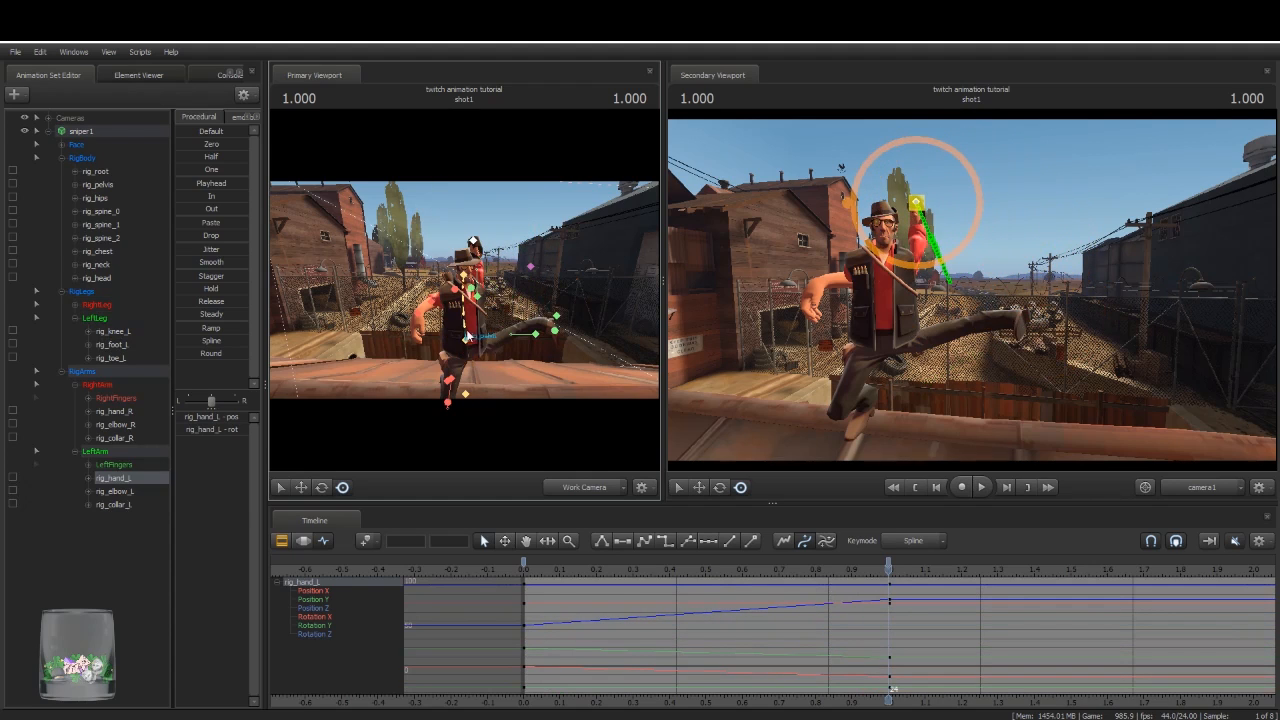
left_click(467, 337, "ctrl")
left_click_drag(515, 376, 528, 322)
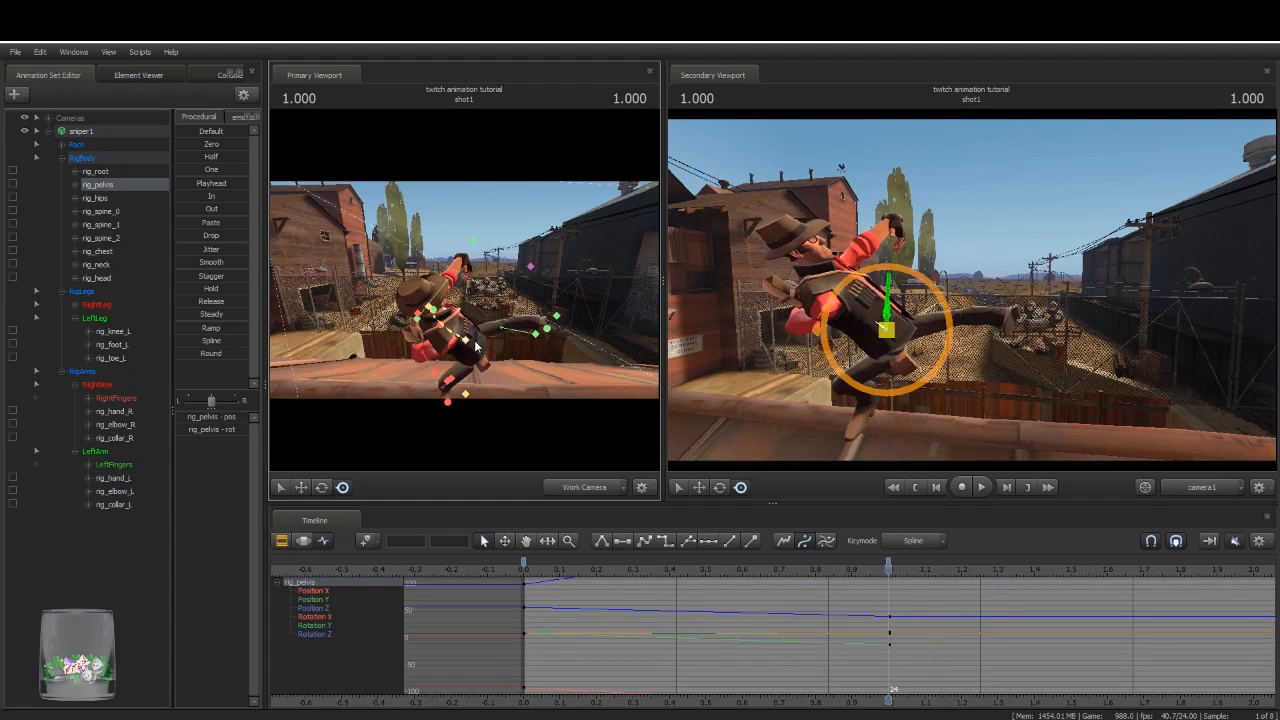
Step: Bend and twist the sniper's torso forward at 1.000 using the spine controls, including rig_spine_1
left_click(458, 334, "ctrl")
left_click_drag(430, 300, 488, 312)
left_click(461, 318, "ctrl")
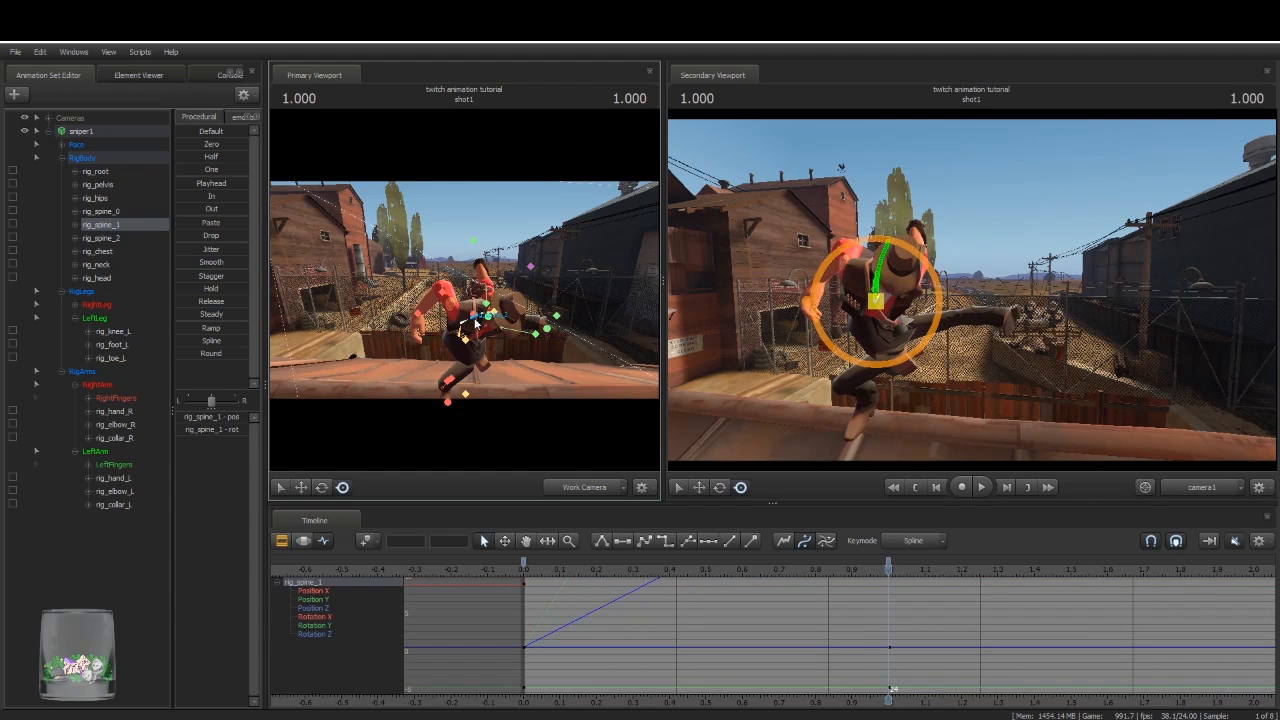
left_click(474, 316, "ctrl")
left_click_drag(906, 274, 839, 336)
Step: Pull rig_neck upward and move rig_head down in front of the torso at 1.000
left_click(860, 299, "ctrl")
left_click(855, 292, "ctrl")
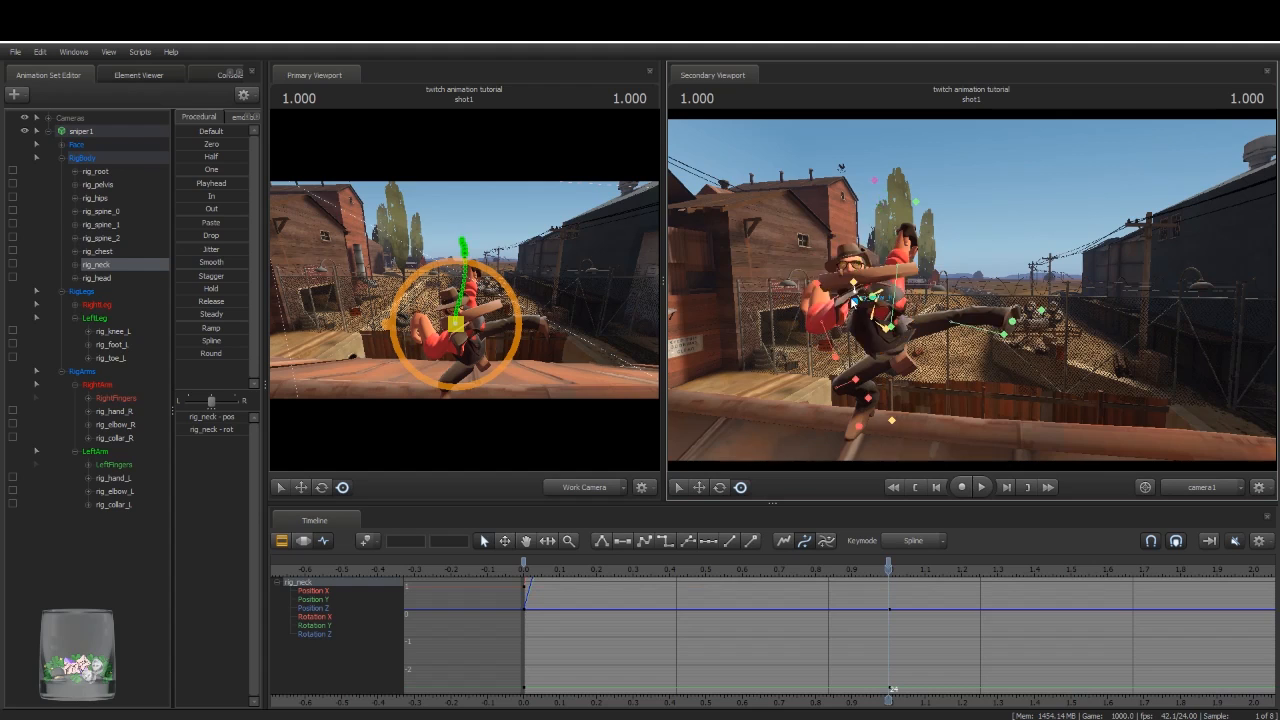
left_click_drag(855, 293, 858, 241)
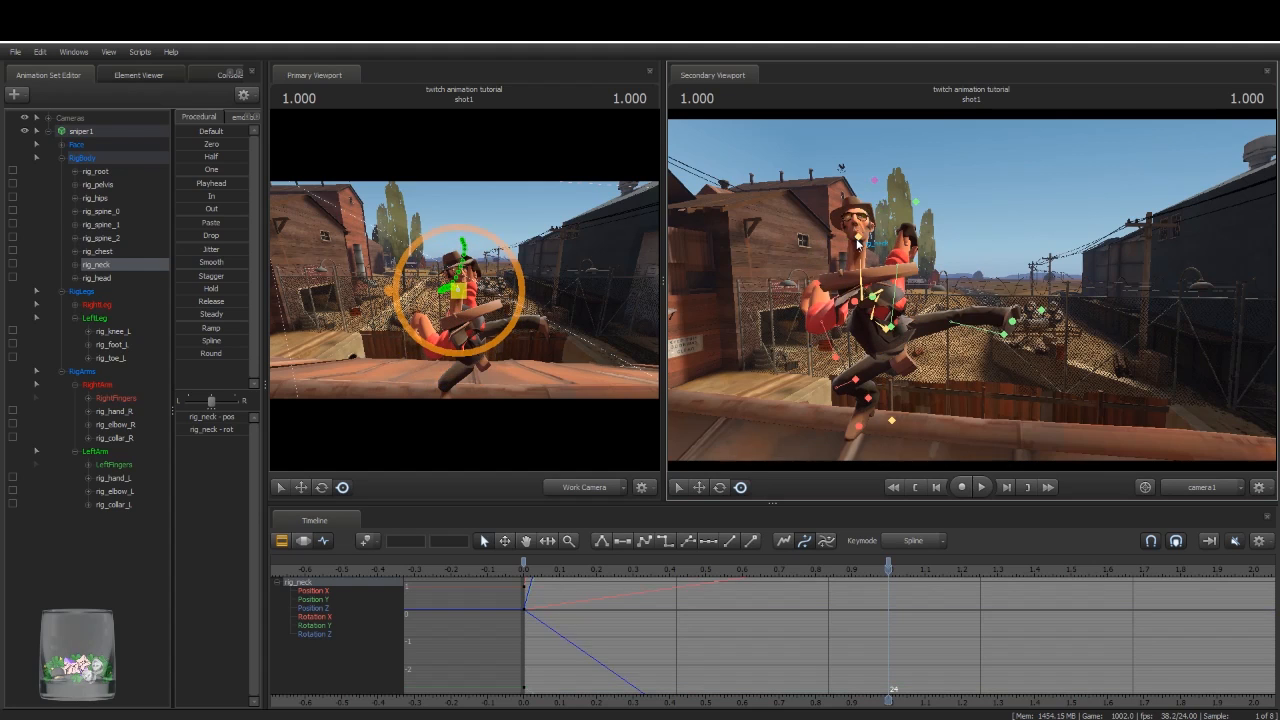
left_click(857, 240, "ctrl")
left_click_drag(859, 240, 924, 335)
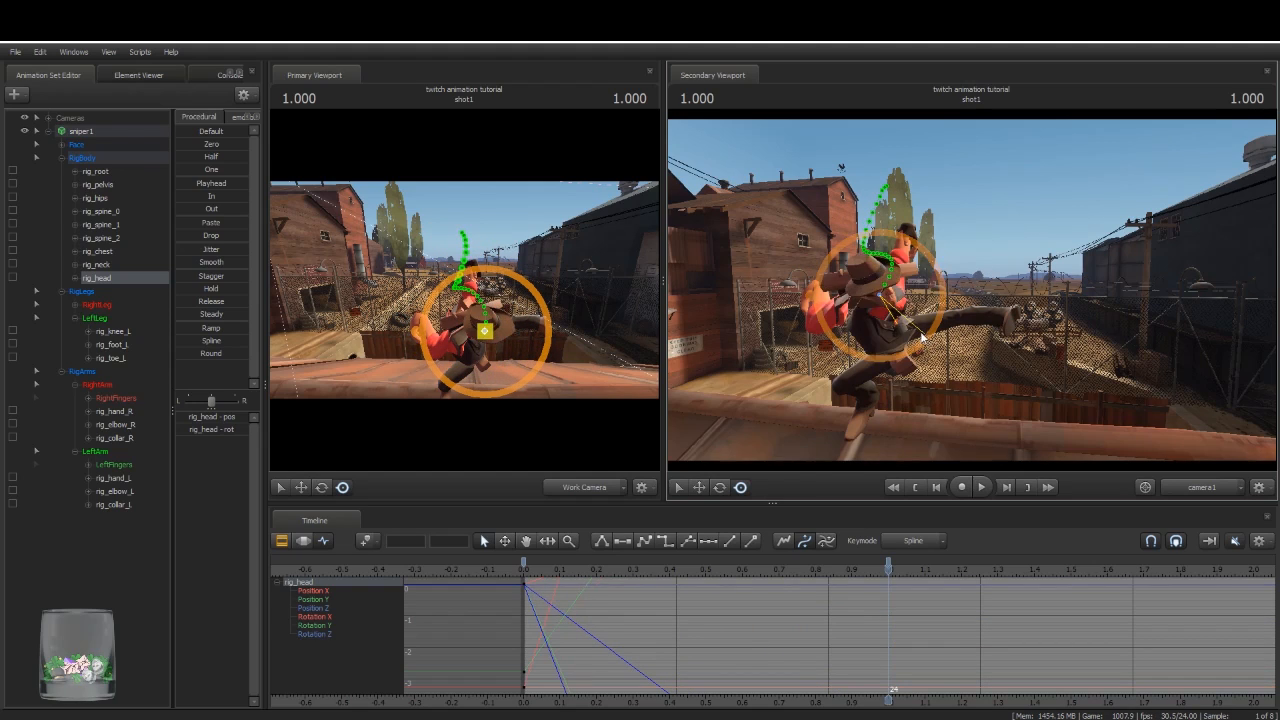
Step: Rework the 1.000 pose by lowering the raised left hand and readjusting the head and right foot
left_click(918, 218, "ctrl")
left_click_drag(918, 218, 910, 362)
left_click_drag(594, 300, 618, 420)
left_click_drag(464, 340, 505, 316)
left_click_drag(447, 285, 480, 252)
left_click_drag(480, 318, 452, 300)
left_click(456, 292, "ctrl")
left_click(469, 310, "ctrl")
left_click_drag(599, 336, 425, 274)
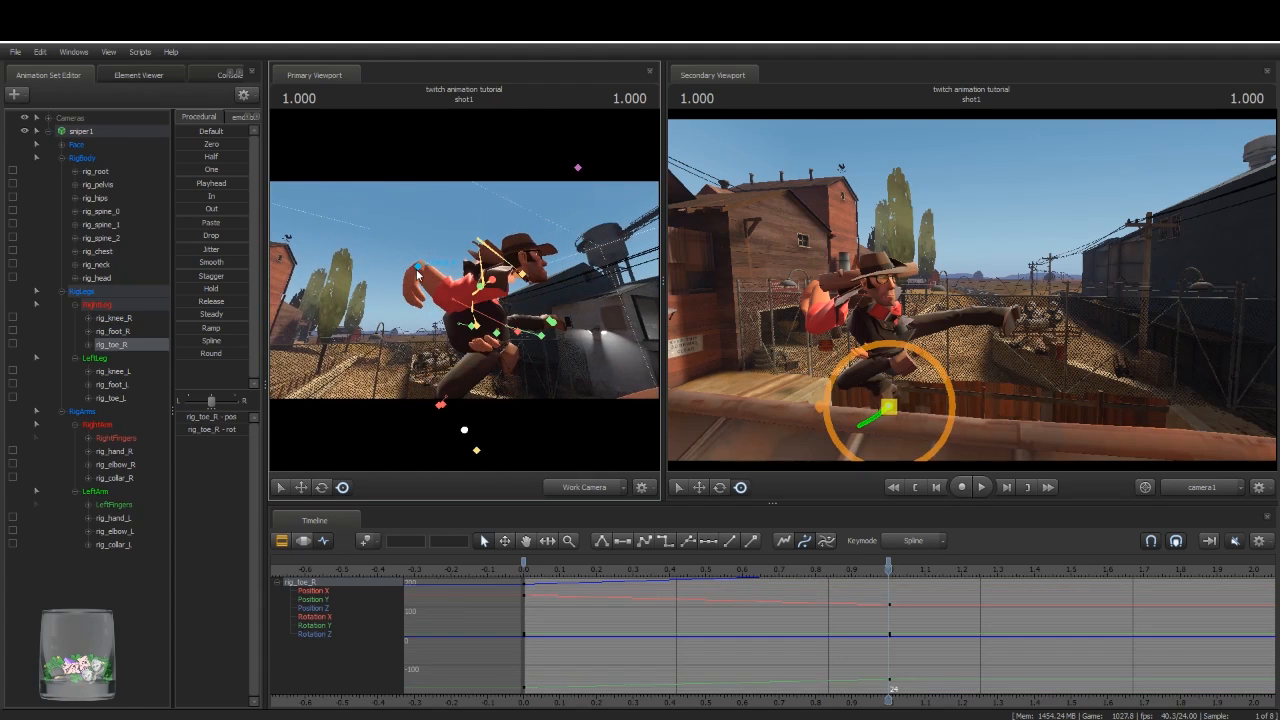
Step: Move rig_foot_L in closer to the sniper's body at 1.000 so the kicking leg bends
left_click(417, 270)
left_click_drag(511, 367, 360, 350)
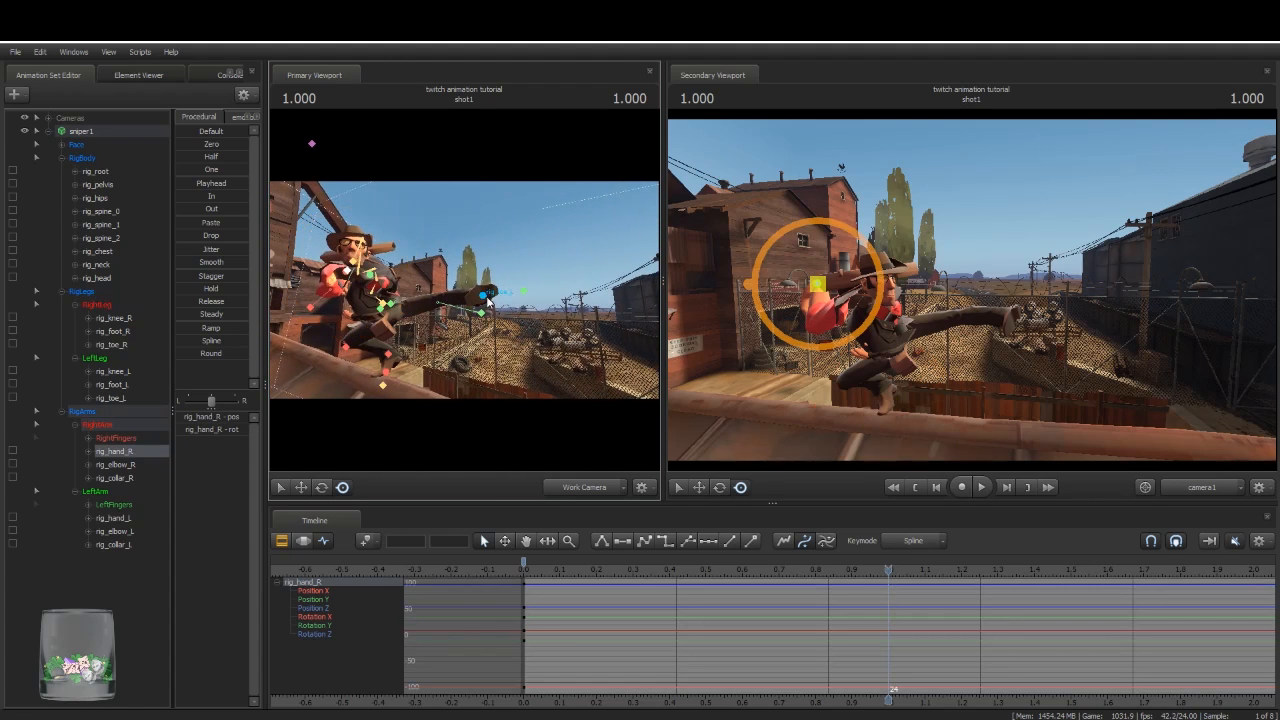
left_click(523, 297, "ctrl")
left_click_drag(523, 297, 444, 280)
left_click_drag(945, 319, 1016, 330)
Step: Play back and scrub the sniper's movement between the keyframes at 0.000 and 1.000
scroll(804, 625, "down", 3)
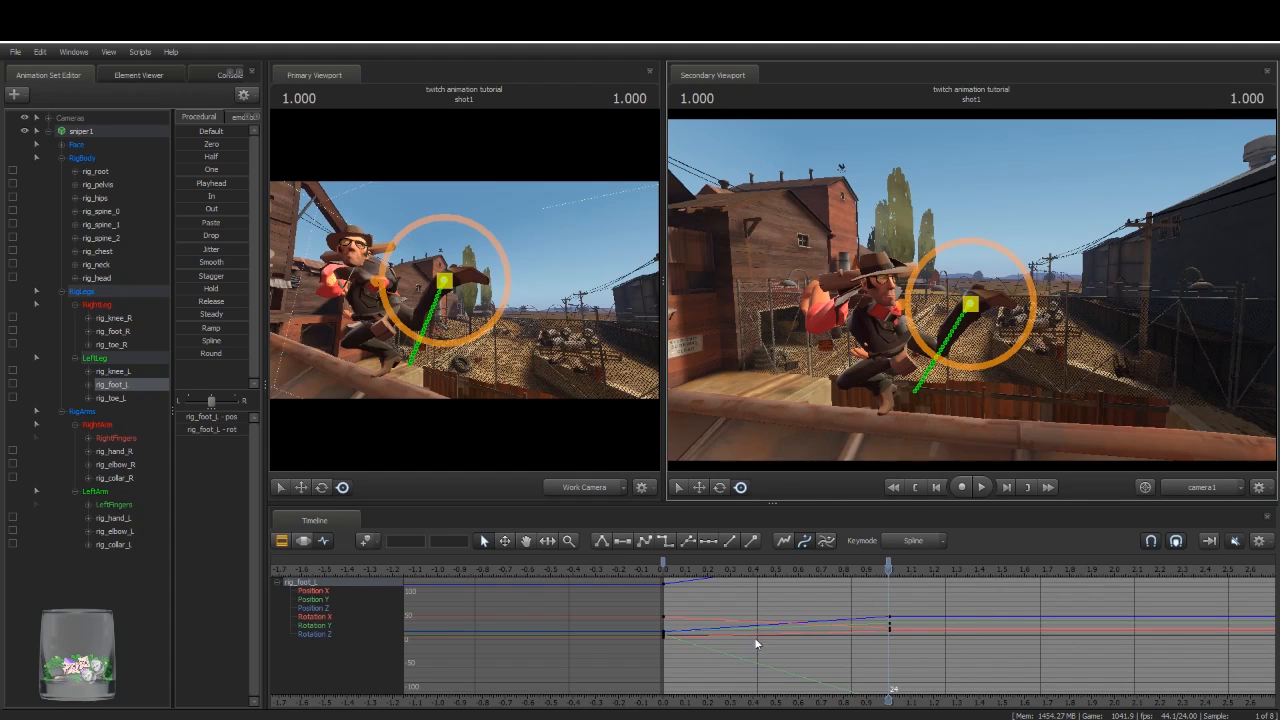
scroll(796, 649, "up", 2)
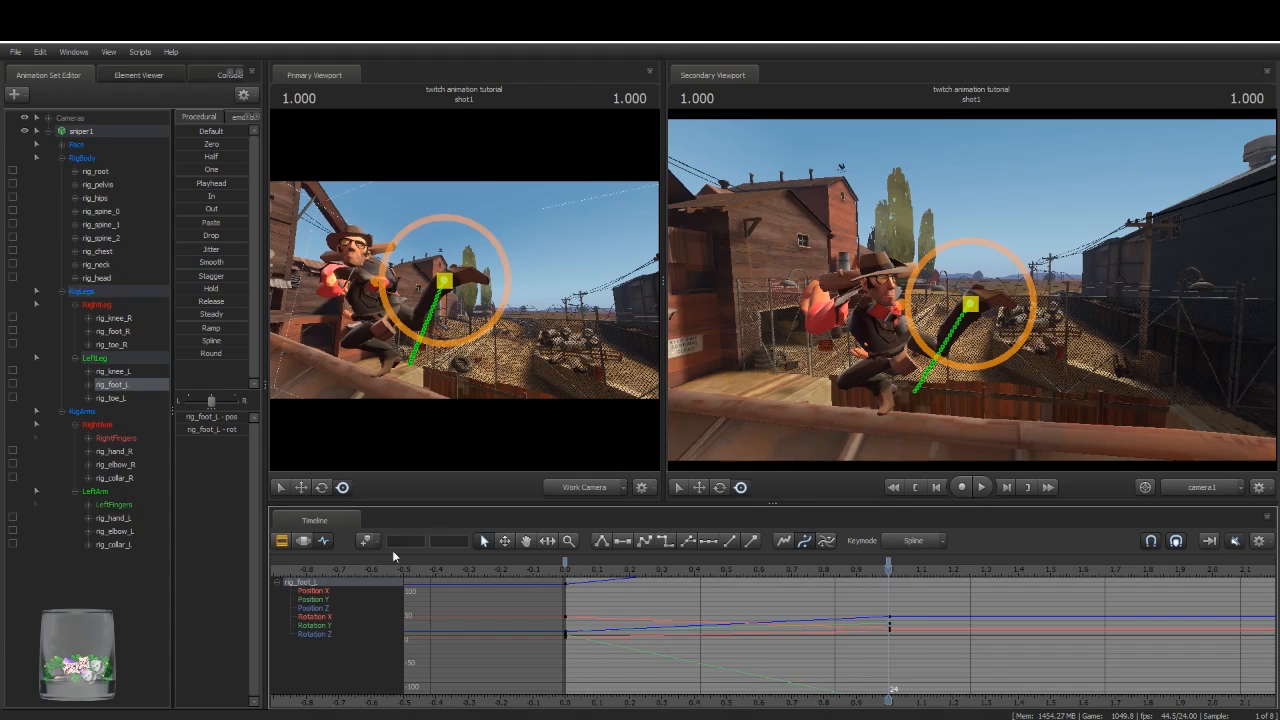
key("Home")
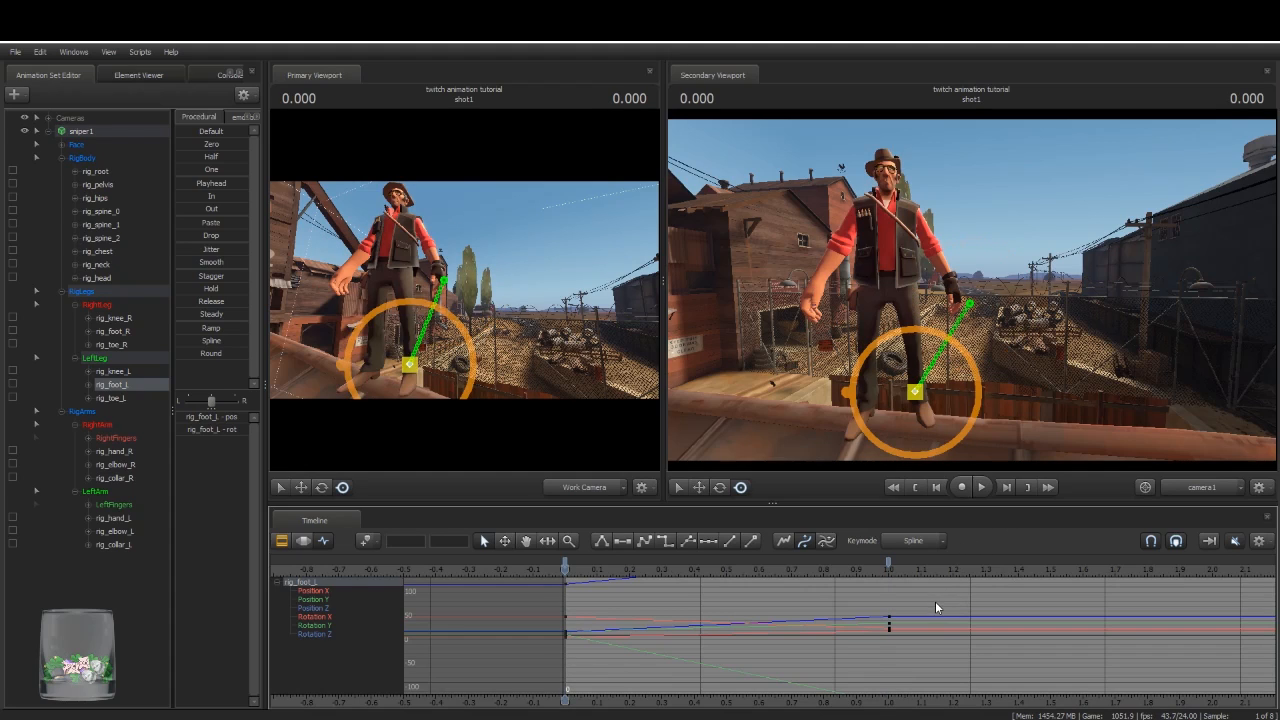
scroll(635, 606, "down", 3)
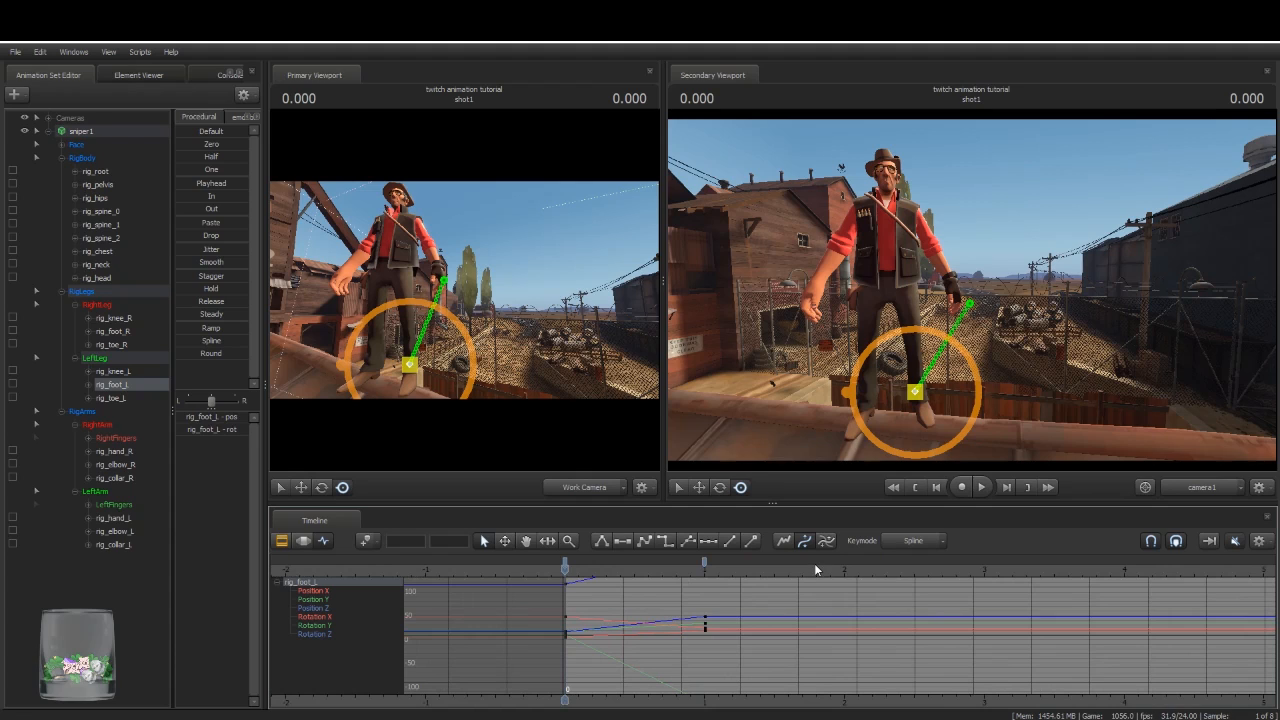
key("space")
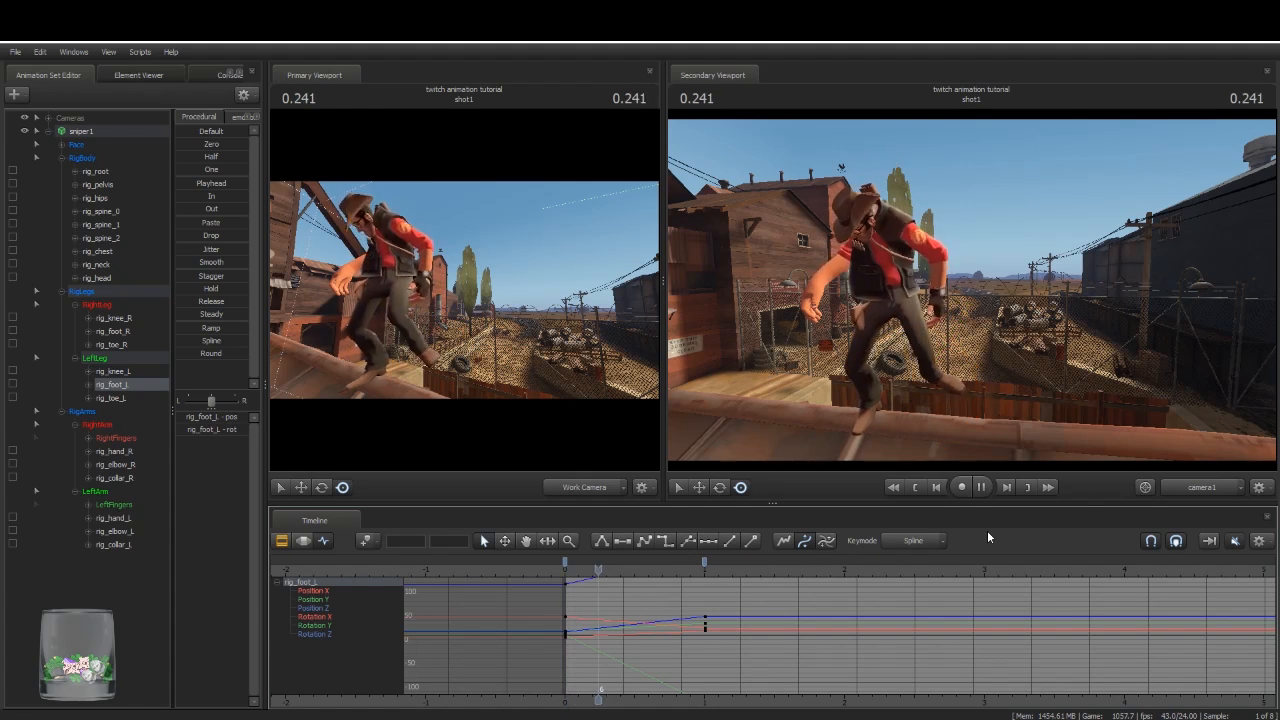
key("space")
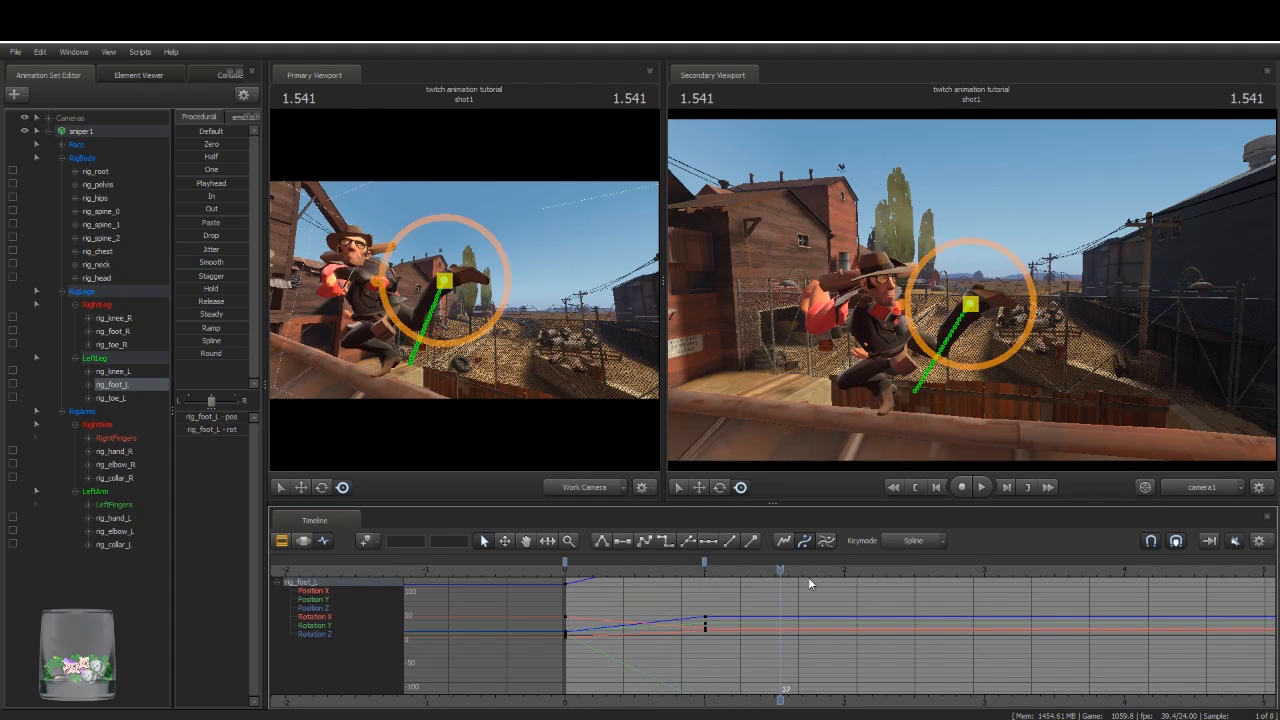
left_click_drag(779, 571, 561, 632)
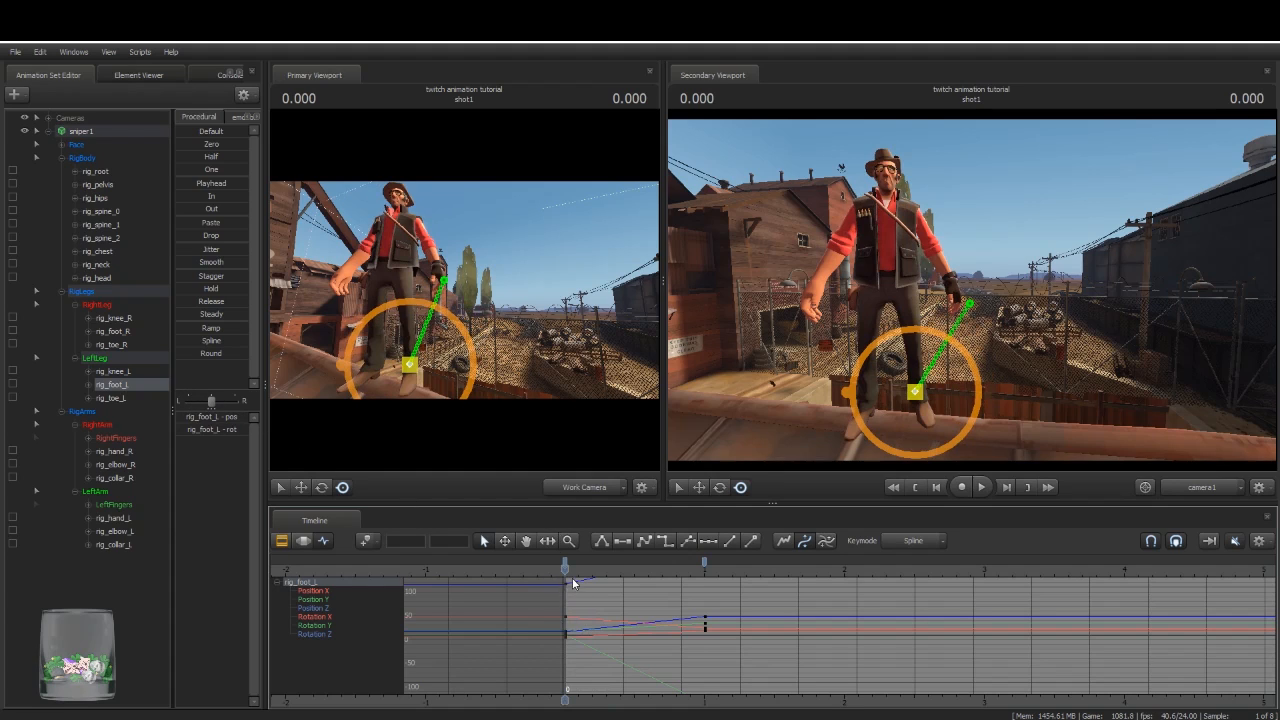
left_click_drag(561, 572, 706, 639)
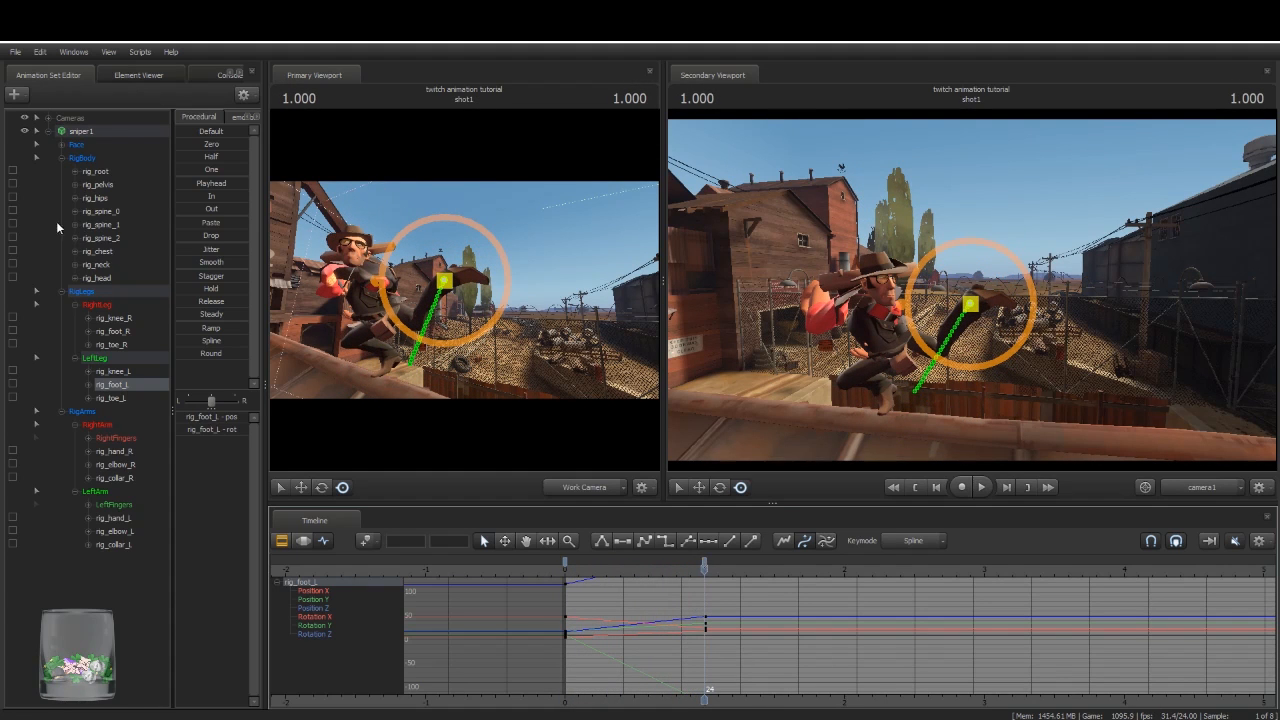
Step: Delete the keyframes of all sniper1 controls at 1.000
left_click(106, 133)
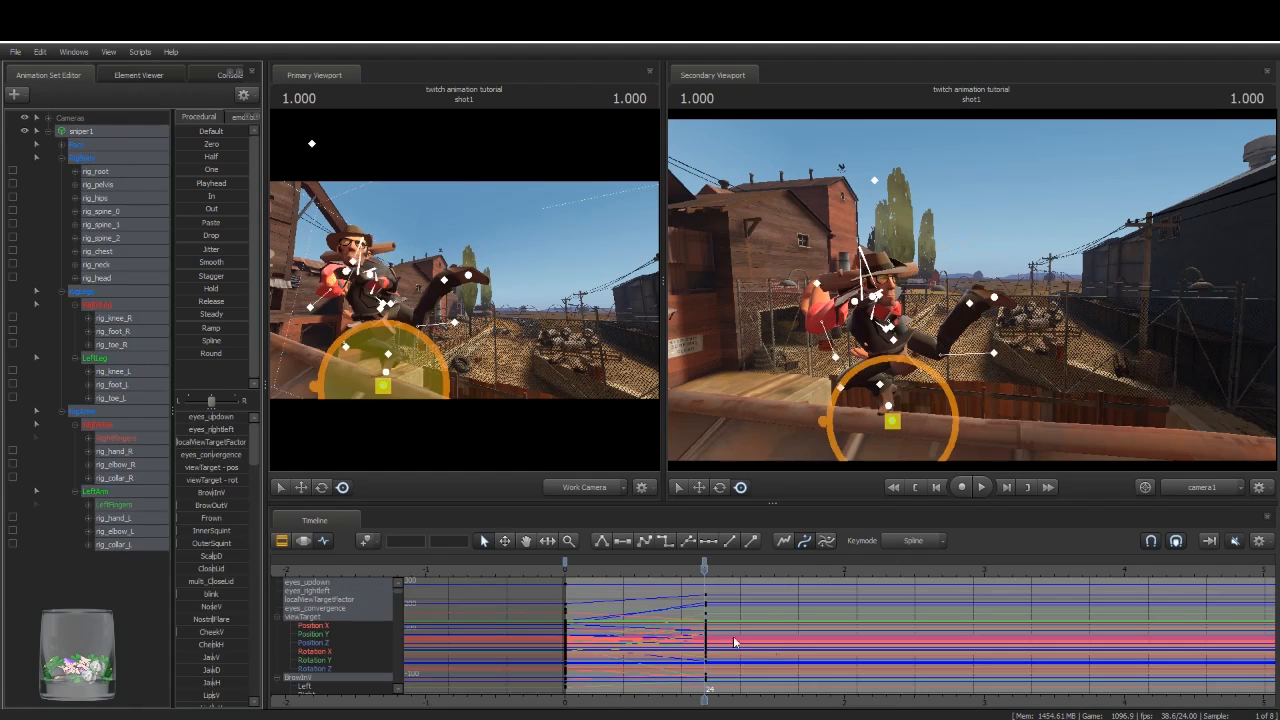
left_click(703, 559)
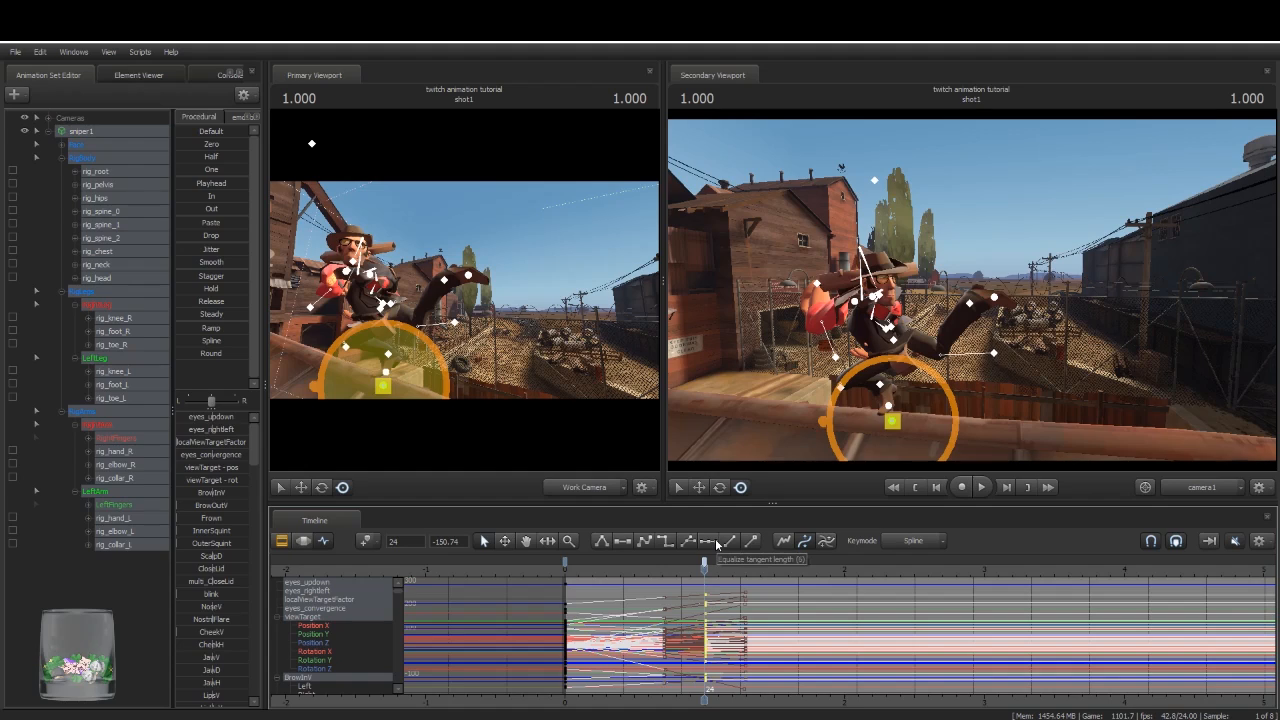
key("Delete")
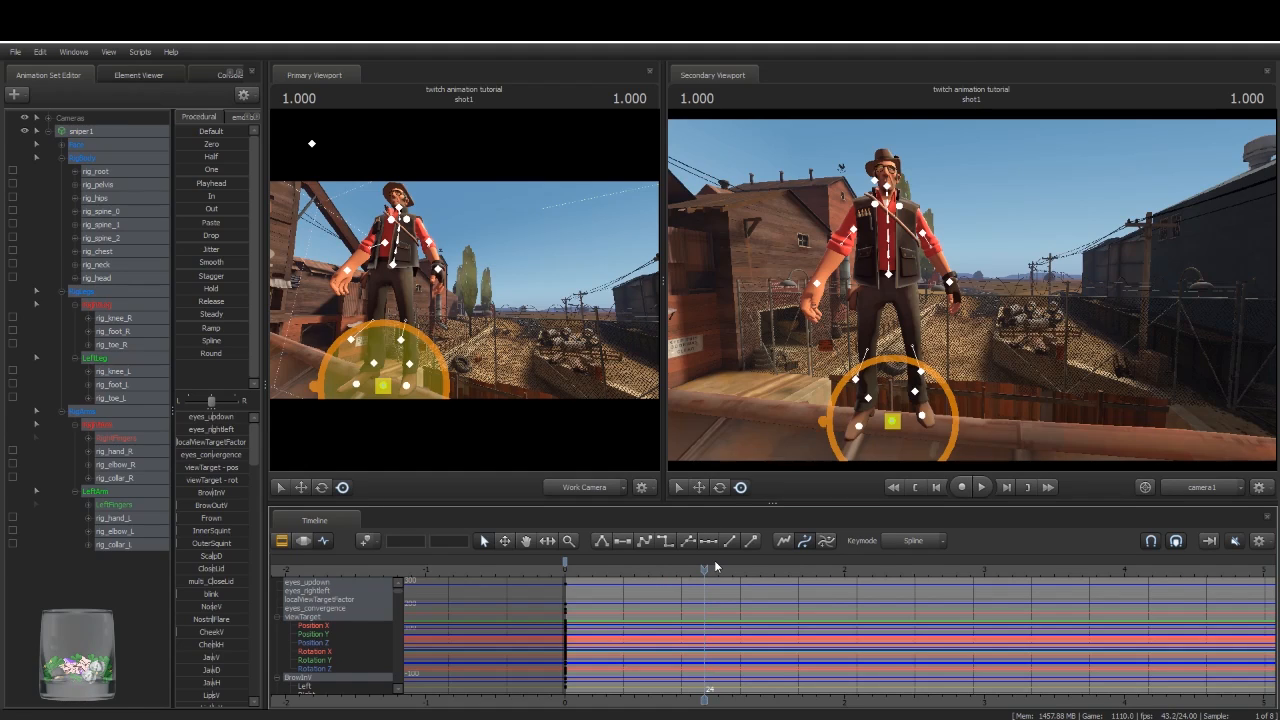
Step: Switch the Graph Editor's keymode to Stepped
left_click_drag(582, 352, 503, 327)
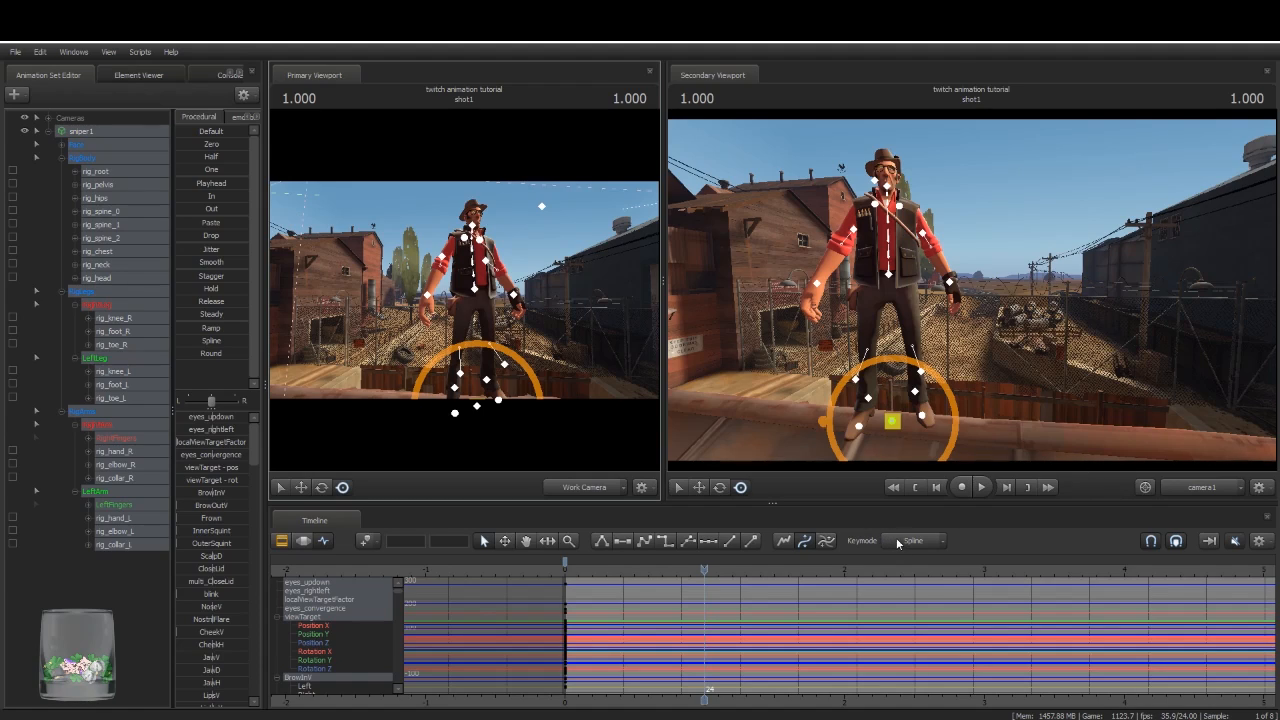
left_click(930, 543)
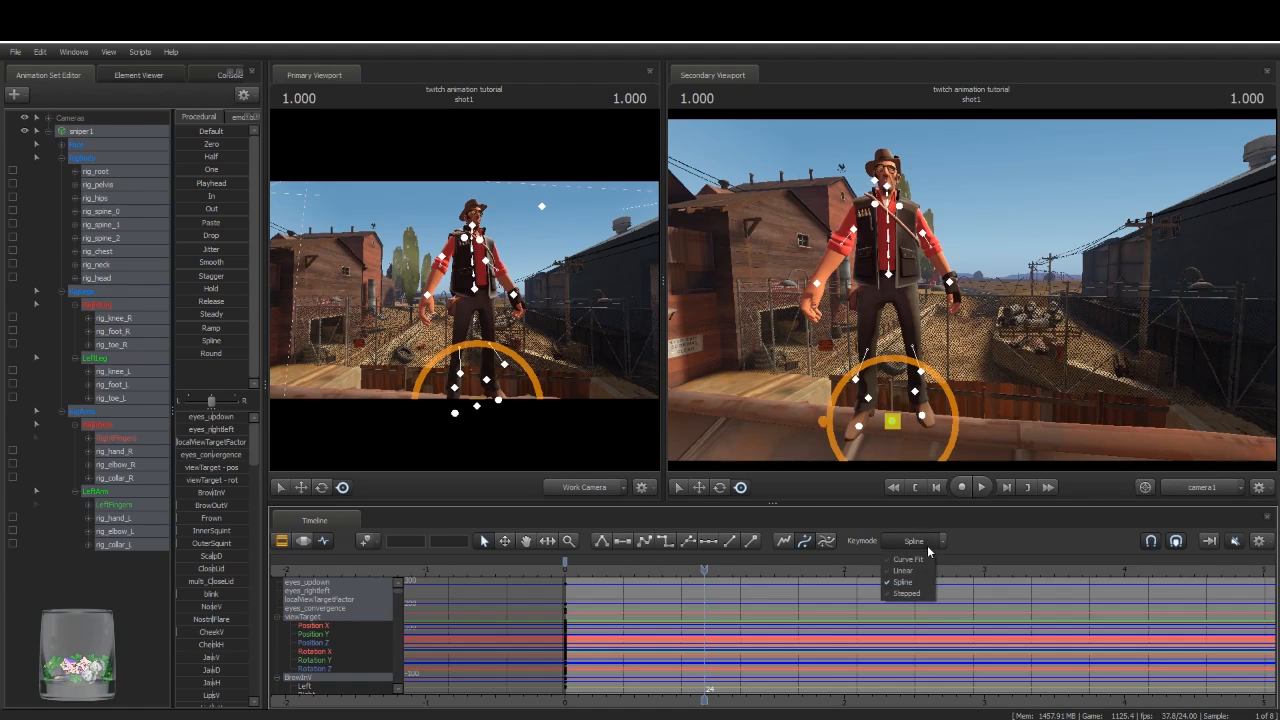
left_click(908, 594)
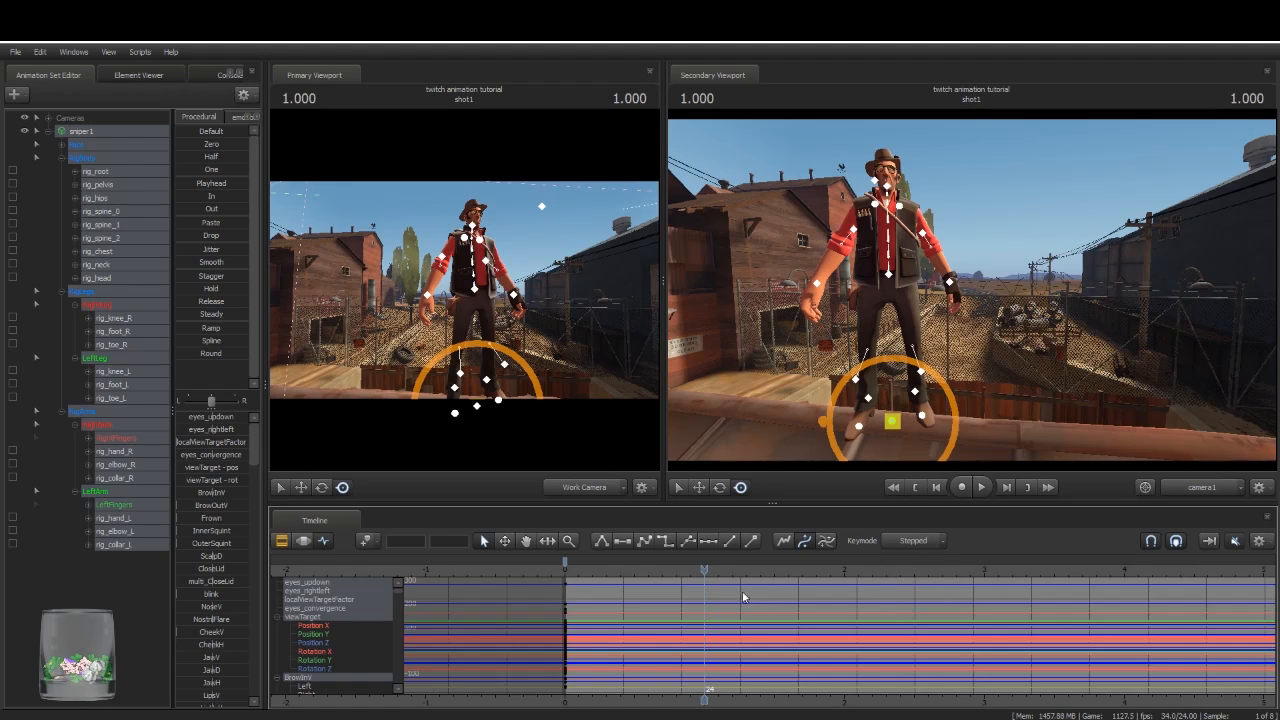
Step: Apply step tangents to all sniper1 keyframes at time 0
left_click(565, 558)
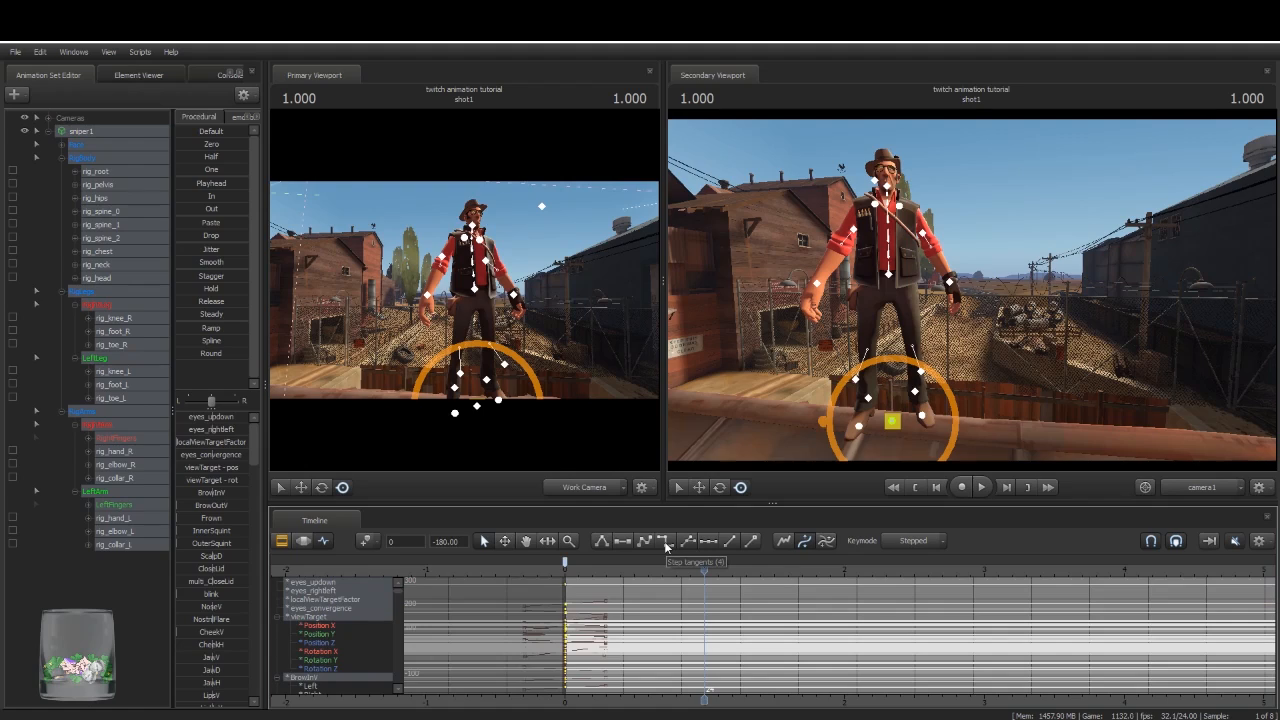
left_click(663, 541)
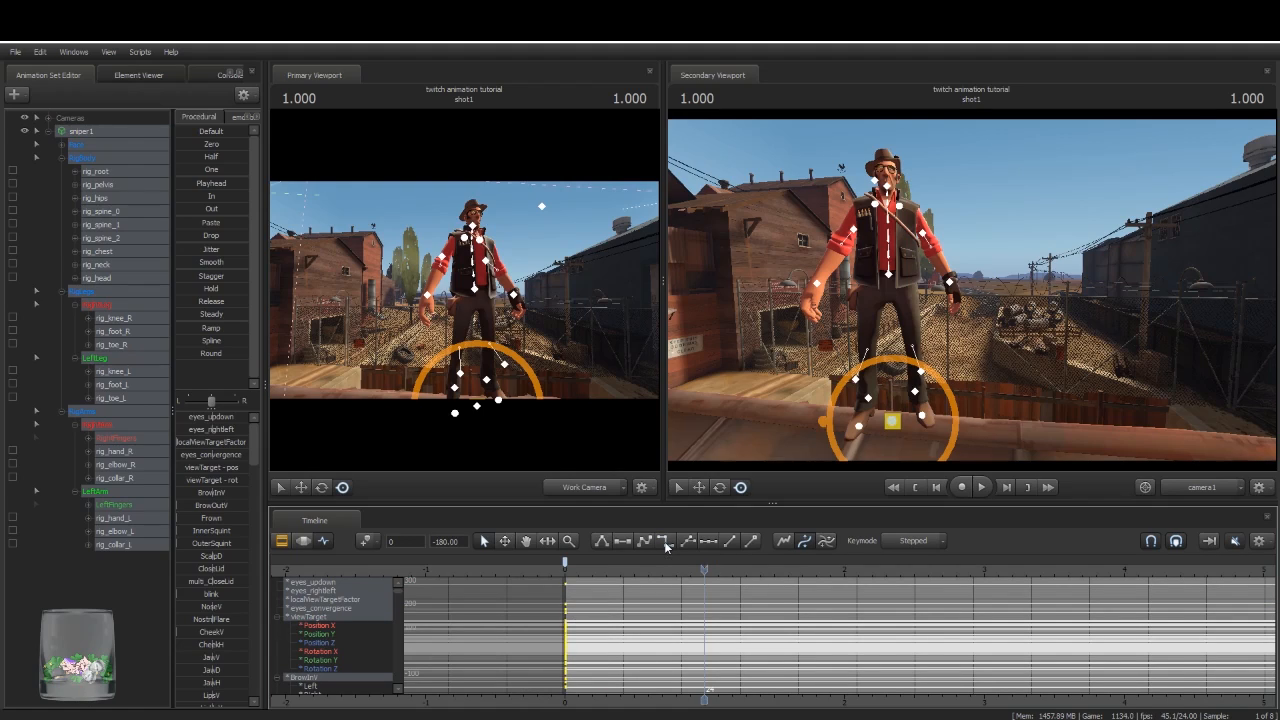
left_click(670, 591)
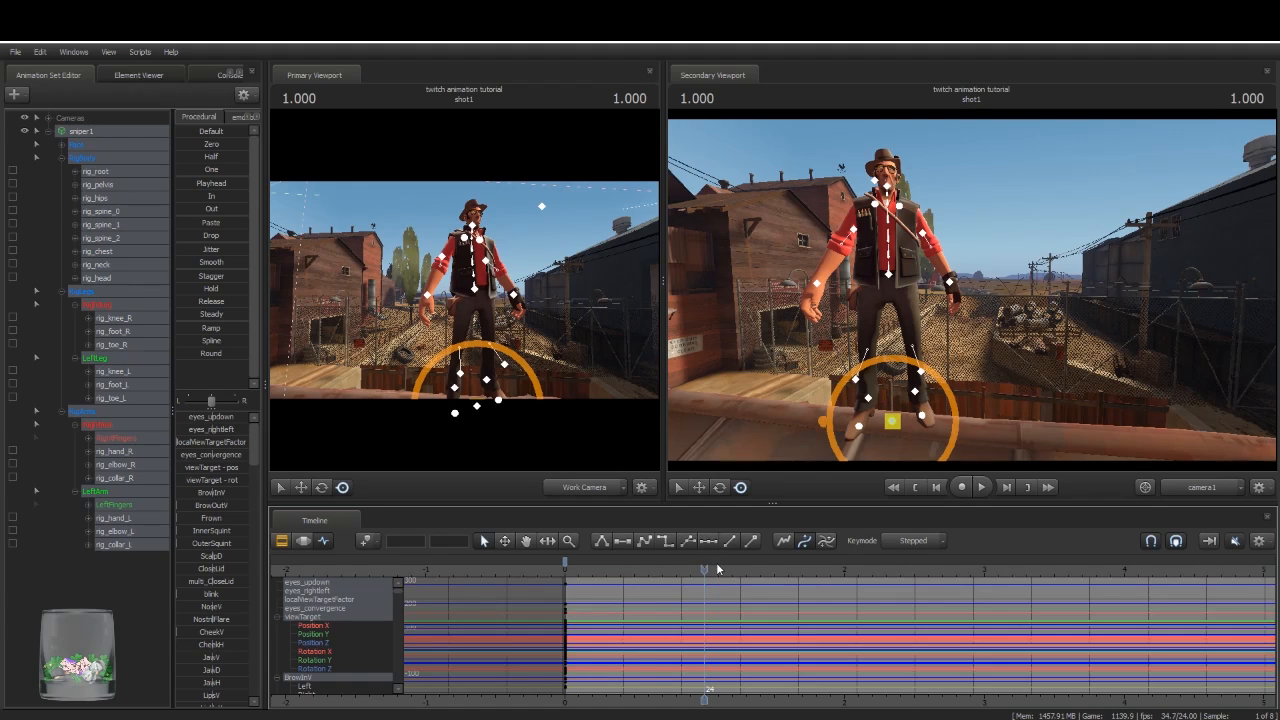
Step: Bring back the deleted 1.000 keyframes and the original tangents, and select the keyframes at 0 and 1.000 together
key("ctrl+v")
key("Up")
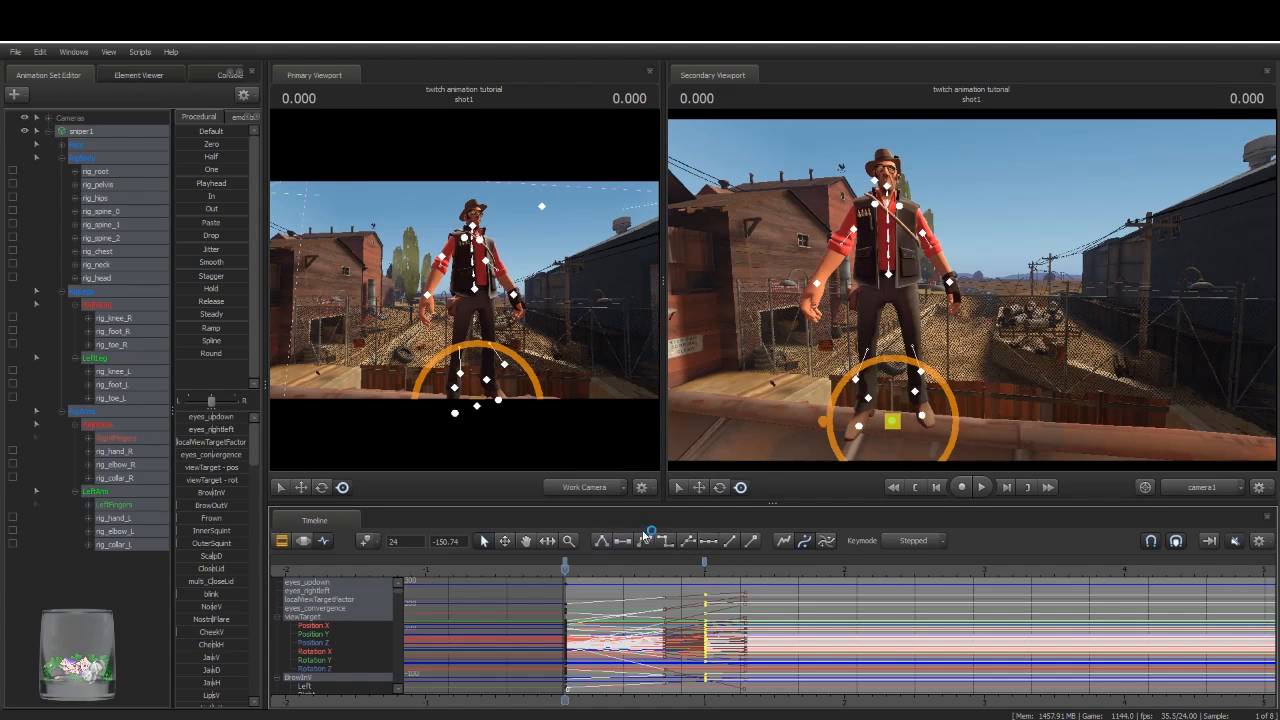
left_click(565, 562)
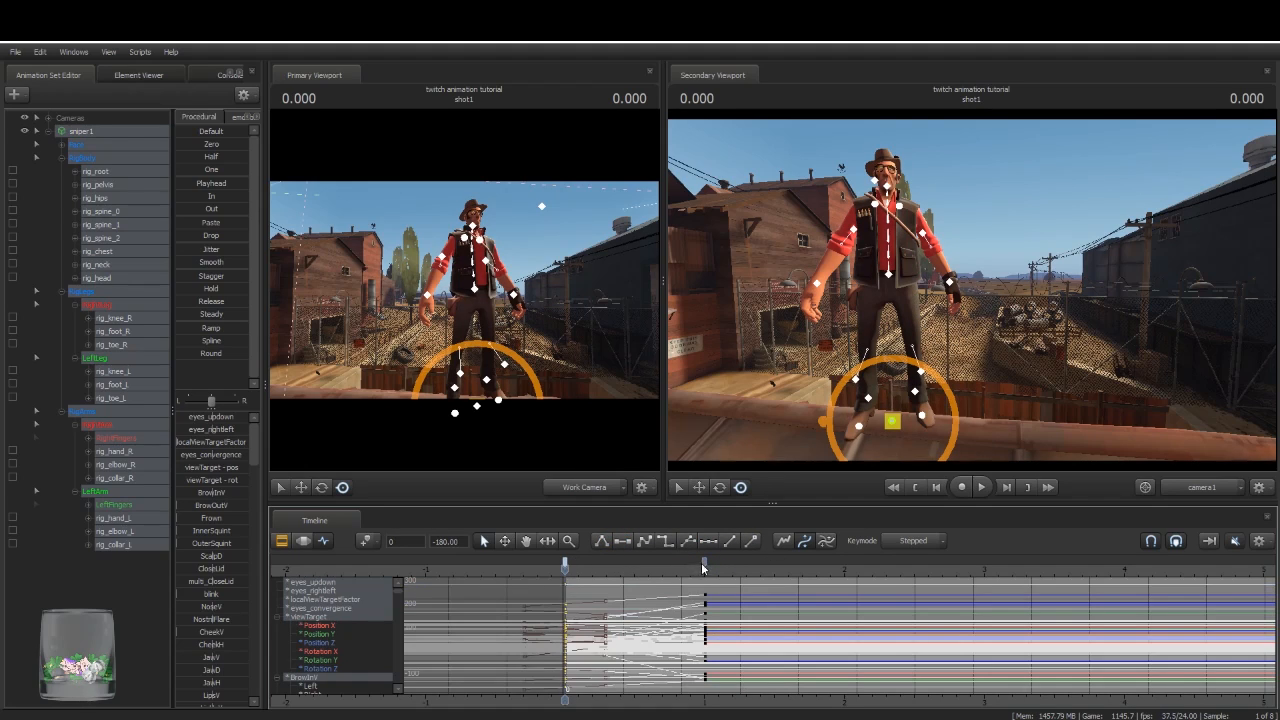
left_click(704, 562, "shift")
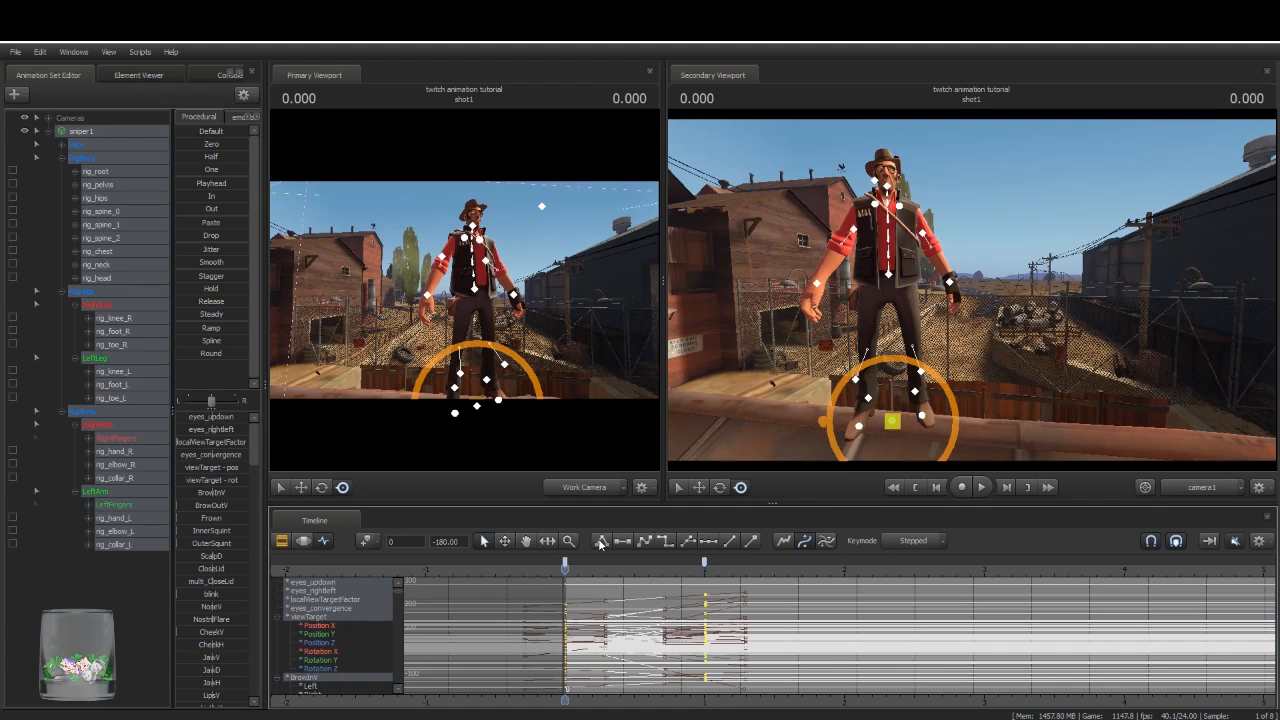
Step: Copy the standing-pose keyframe at time 0 to the playhead at 0.458
left_click_drag(565, 568, 628, 580)
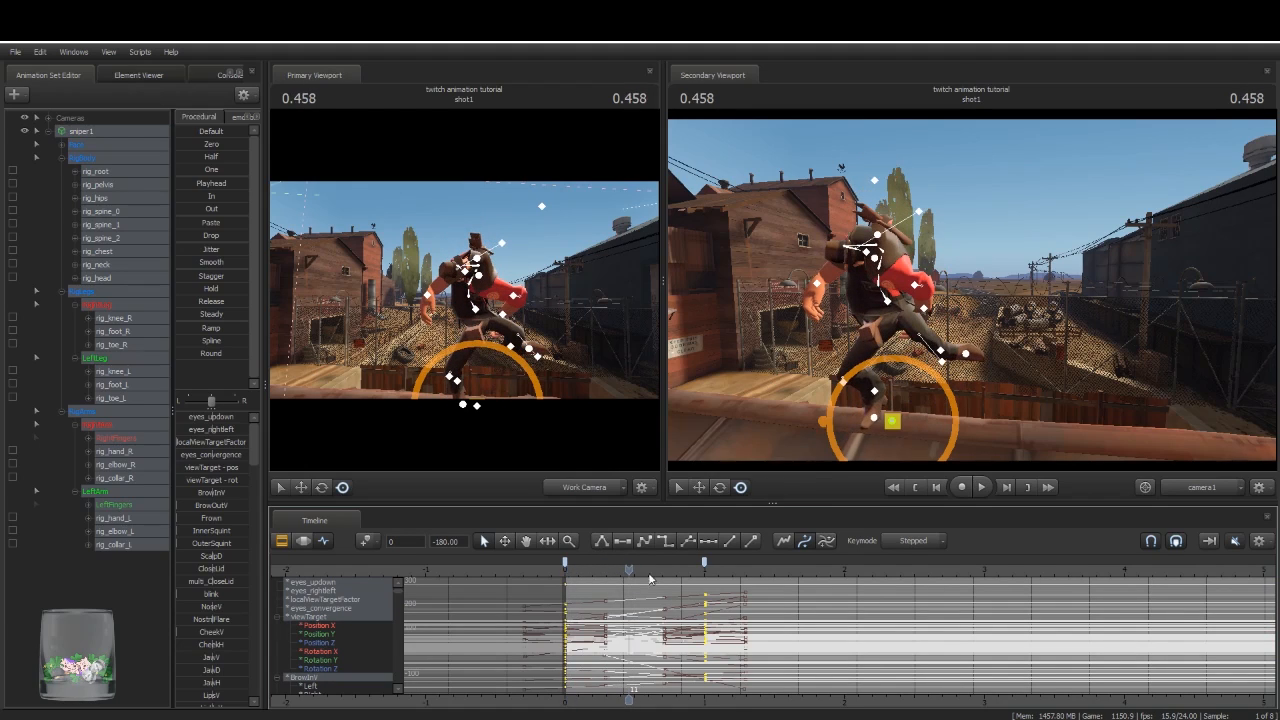
left_click(565, 562)
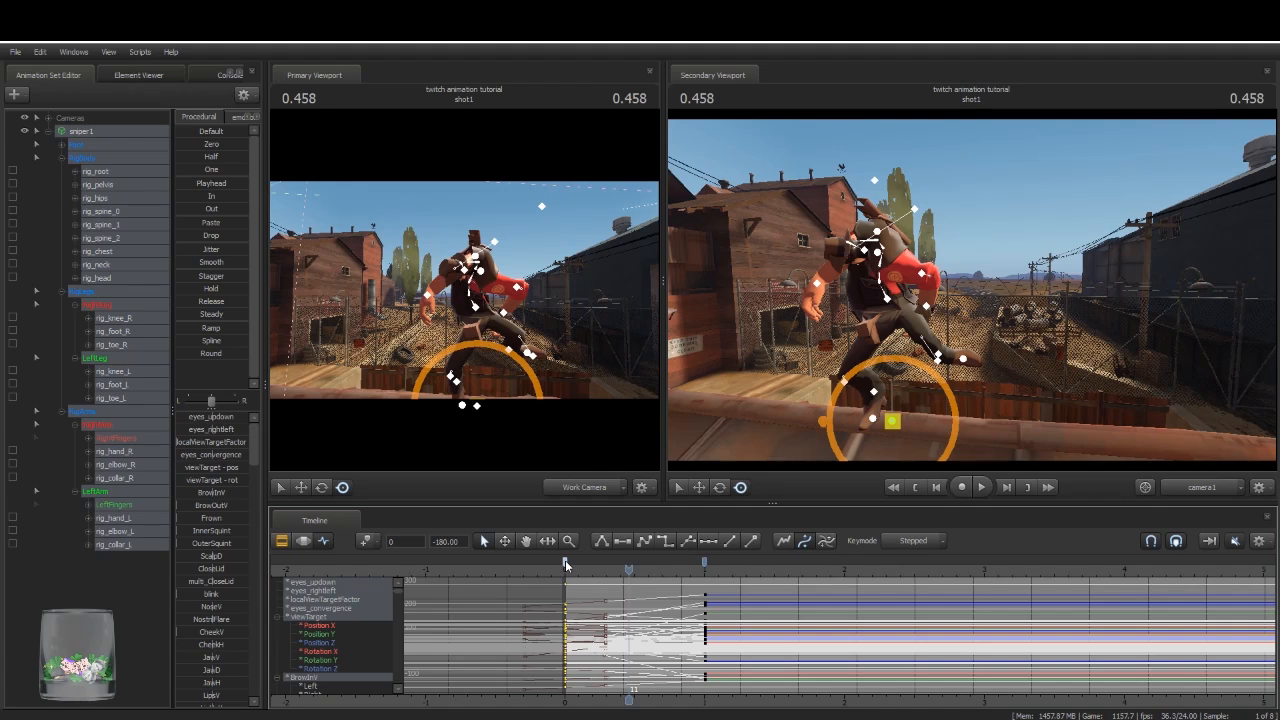
key("ctrl+v")
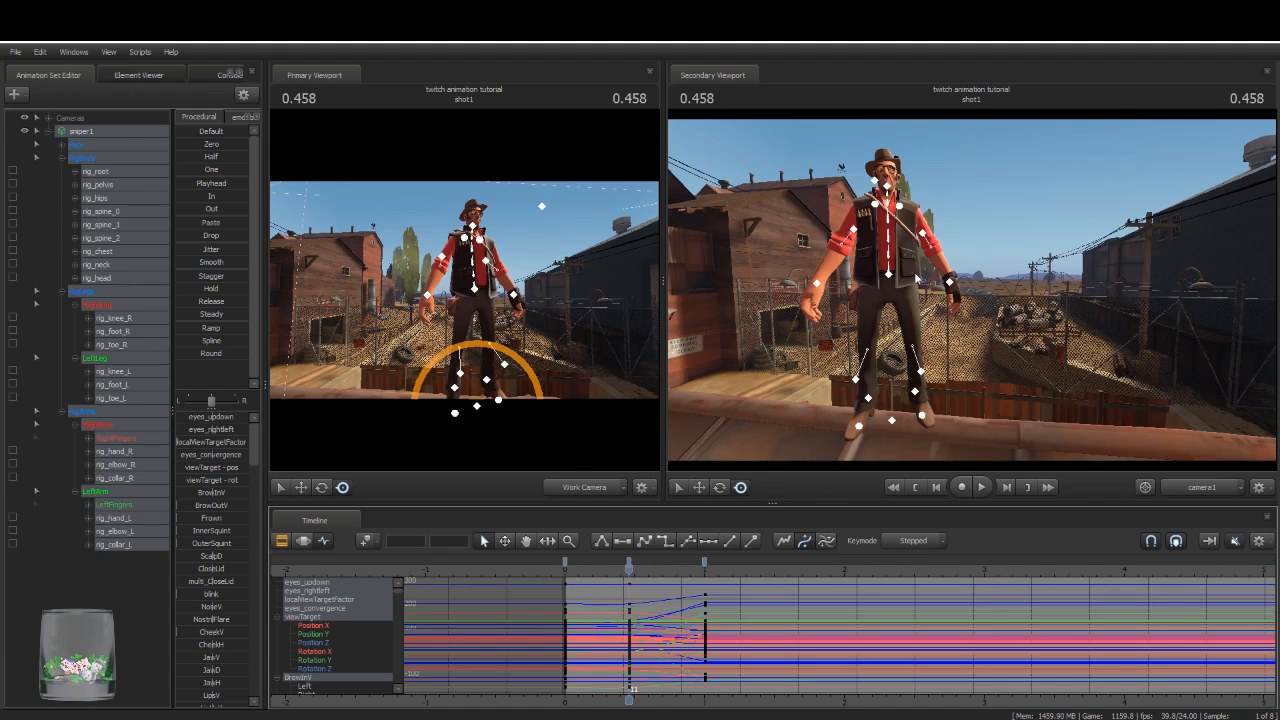
Step: At 0.458, lift rig_pelvis off the roof into a mid-air leap and lean the body with rig_spine_0
left_click(887, 285)
left_click_drag(887, 290, 847, 252)
left_click(838, 243, "ctrl")
left_click_drag(829, 208, 875, 381)
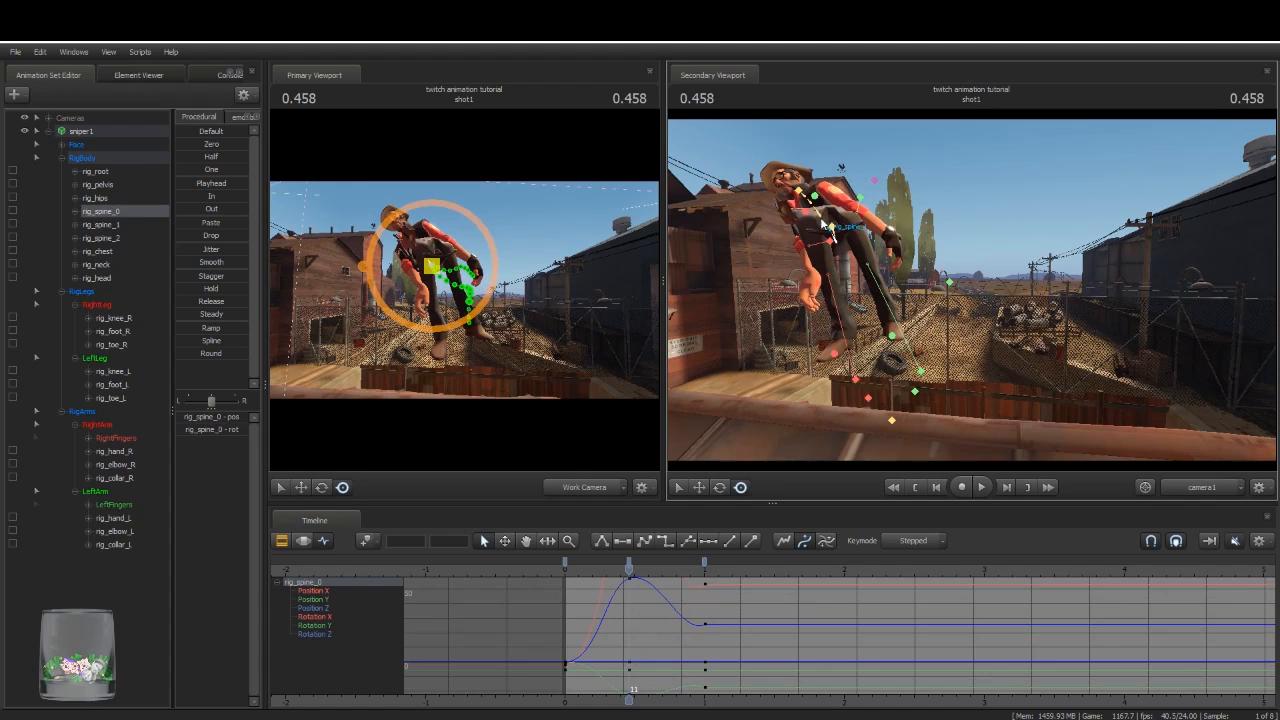
Step: At 0.458, bend the torso forward with rig_spine_2 and rig_chest, and lift the head with rig_neck
left_click(821, 216, "ctrl")
left_click_drag(838, 172, 790, 300)
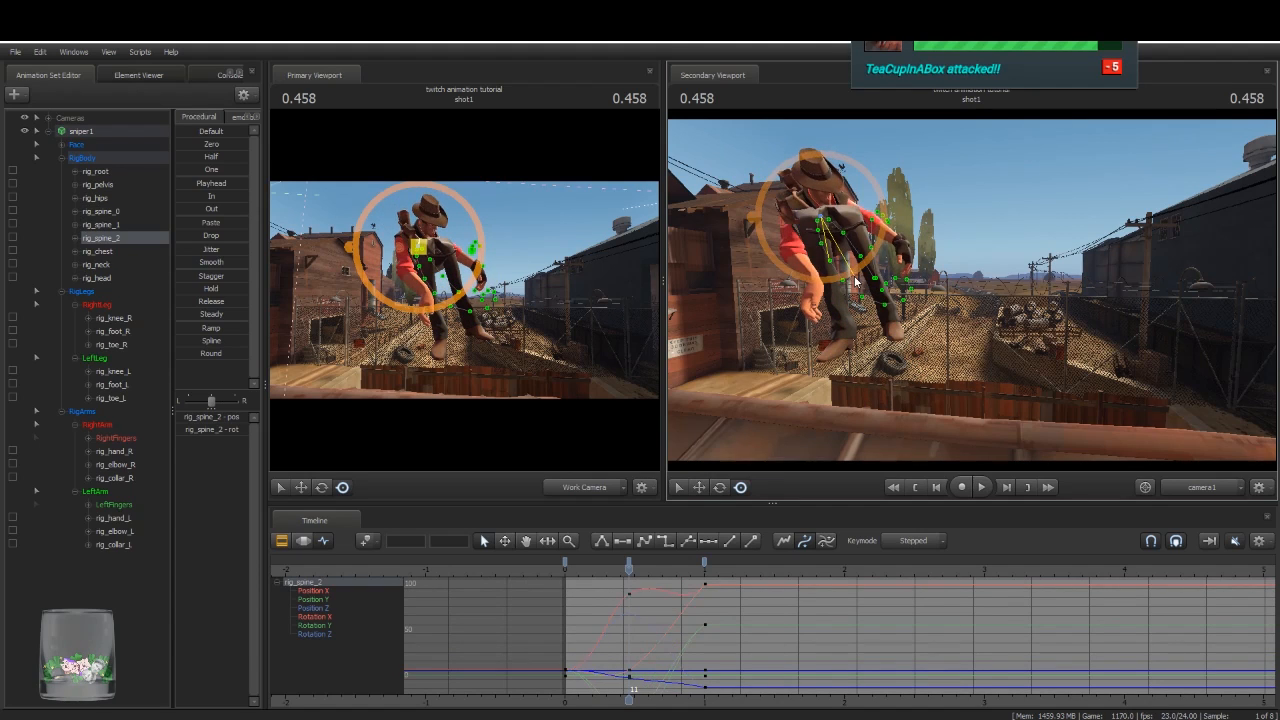
left_click(822, 204, "ctrl")
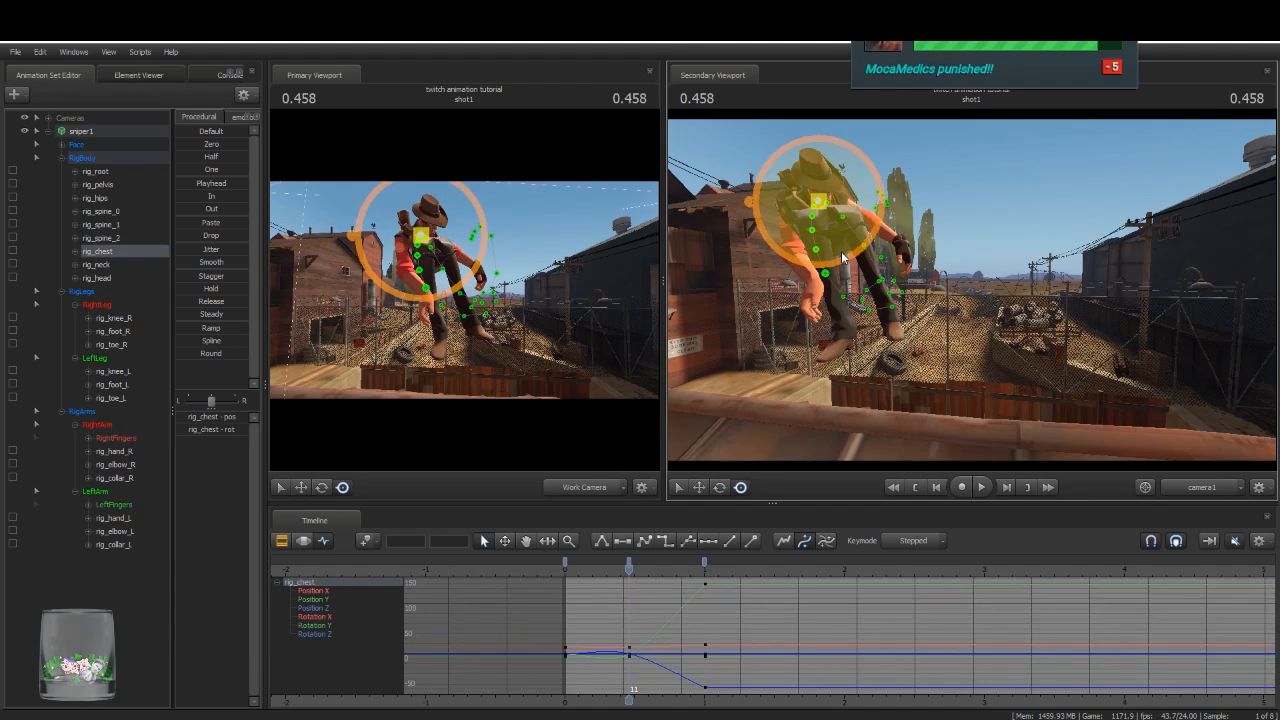
left_click_drag(838, 219, 781, 275)
left_click(114, 263)
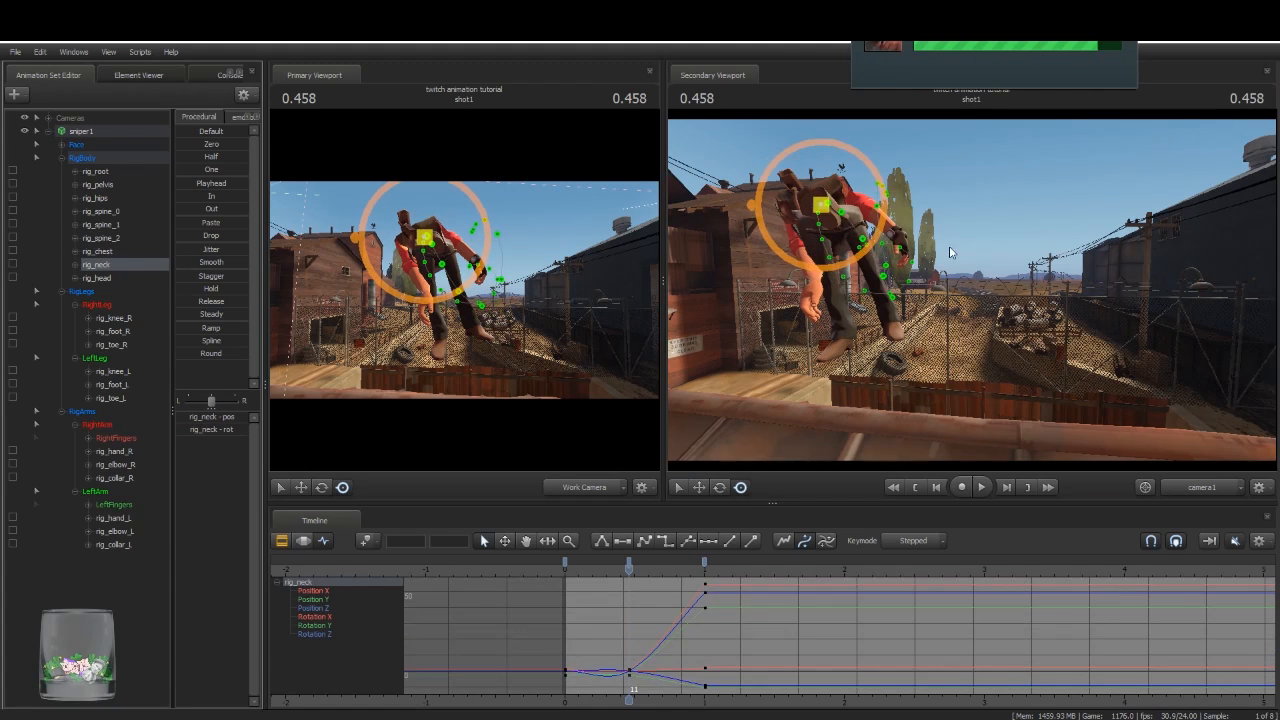
left_click_drag(834, 242, 805, 170)
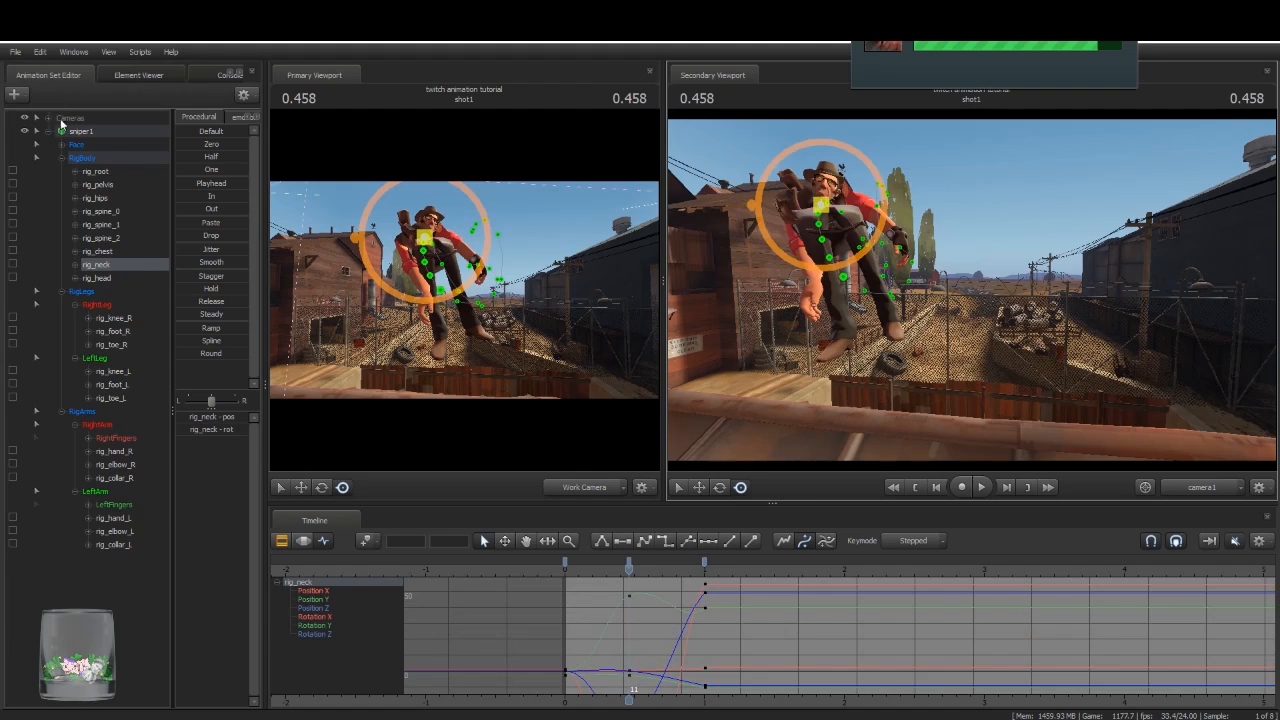
Step: Select the whole sniper1 rig and play the standing, leap and landing poses from time 0
left_click(104, 127)
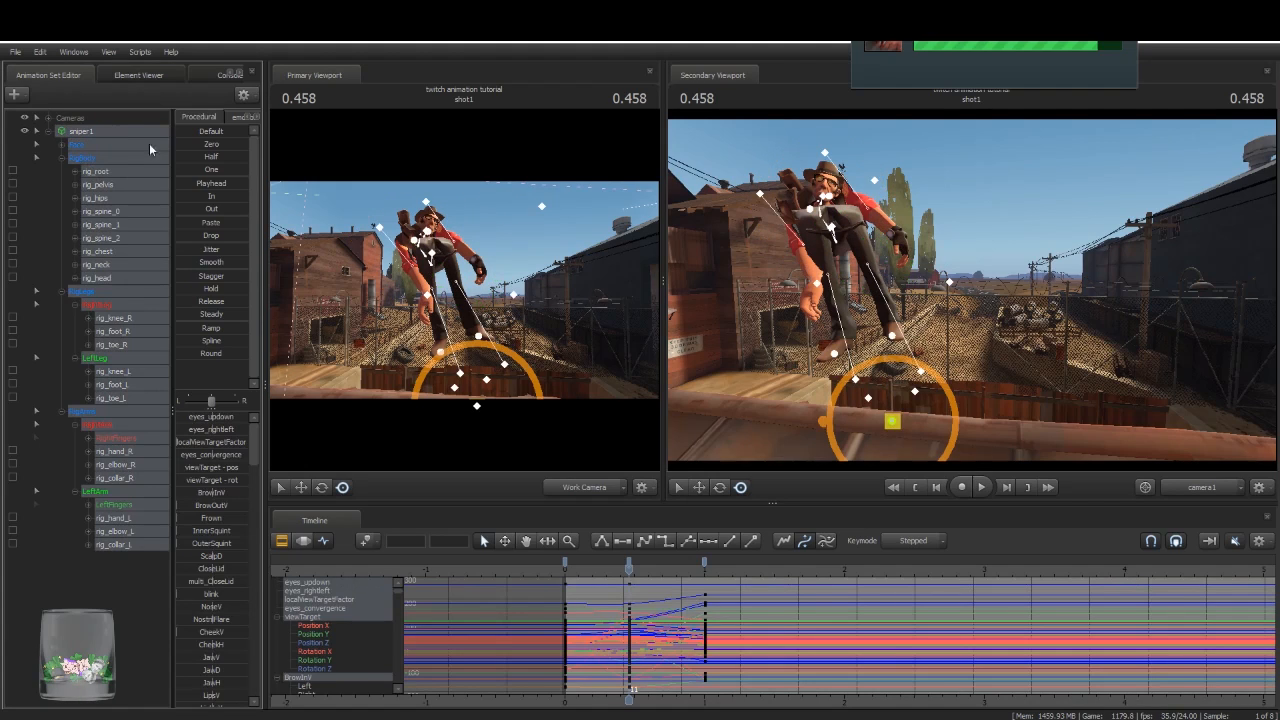
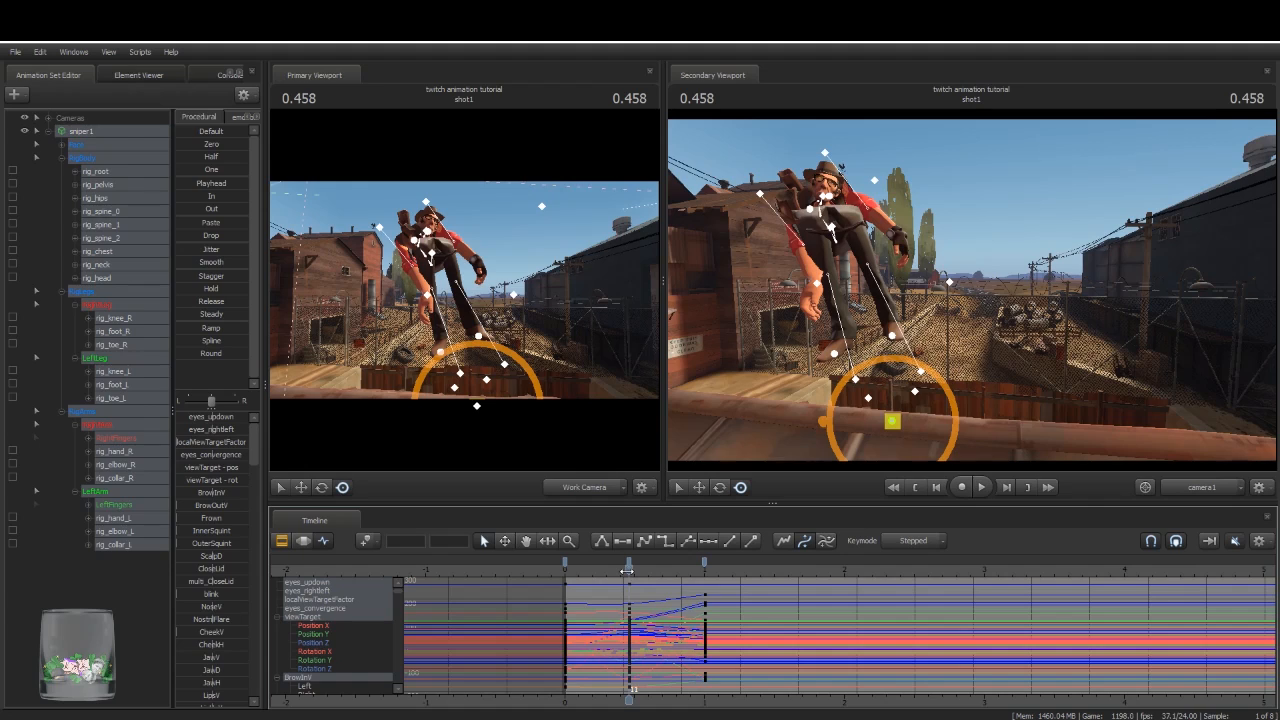
key("Home")
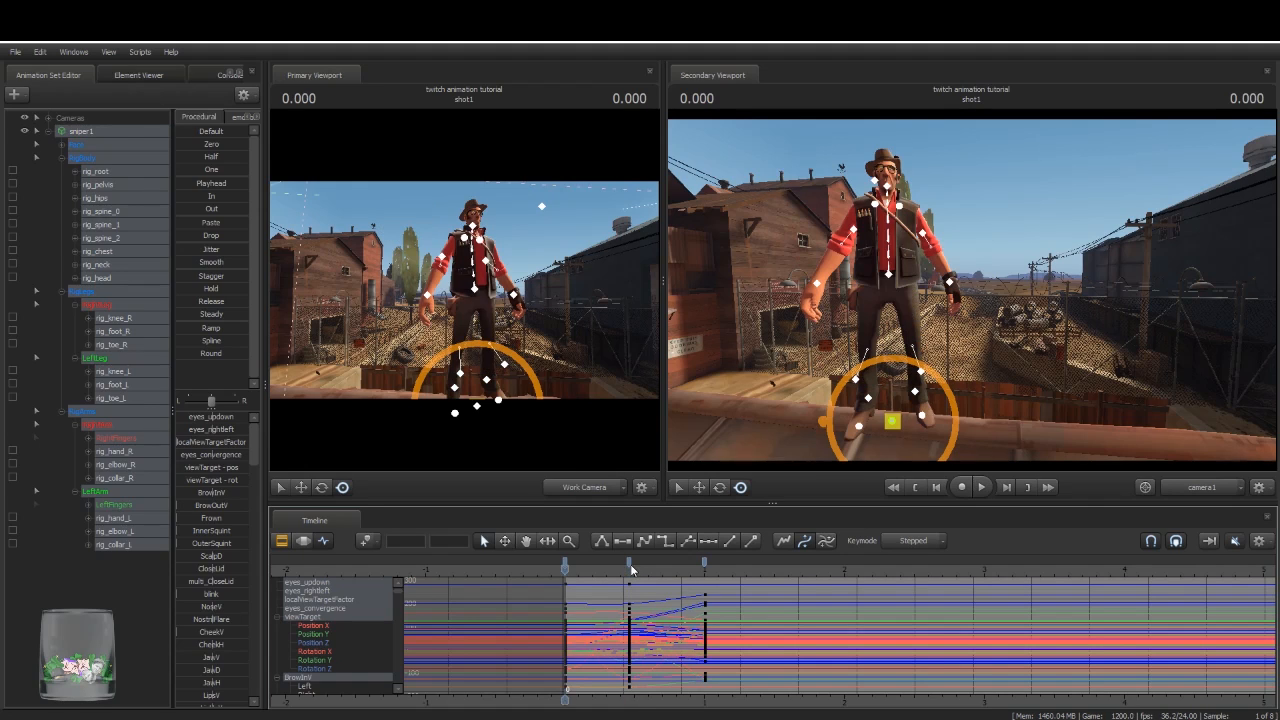
key("space")
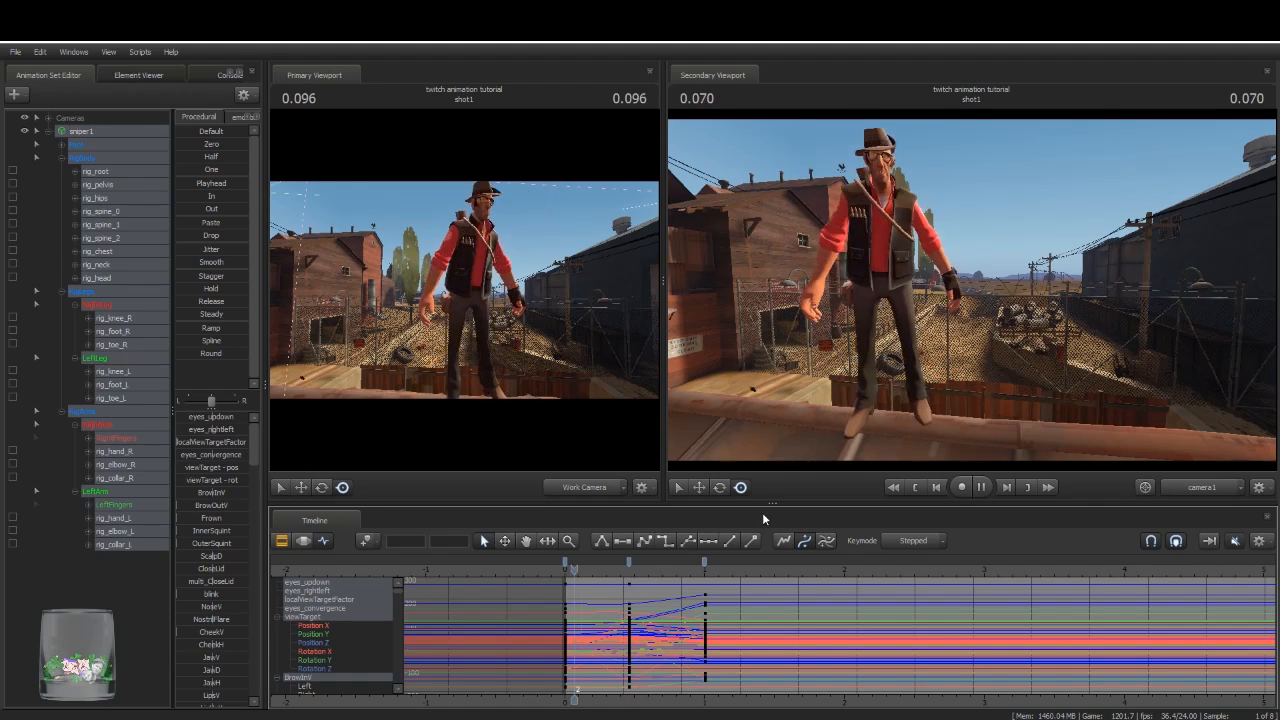
left_click_drag(753, 569, 703, 594)
key("Home")
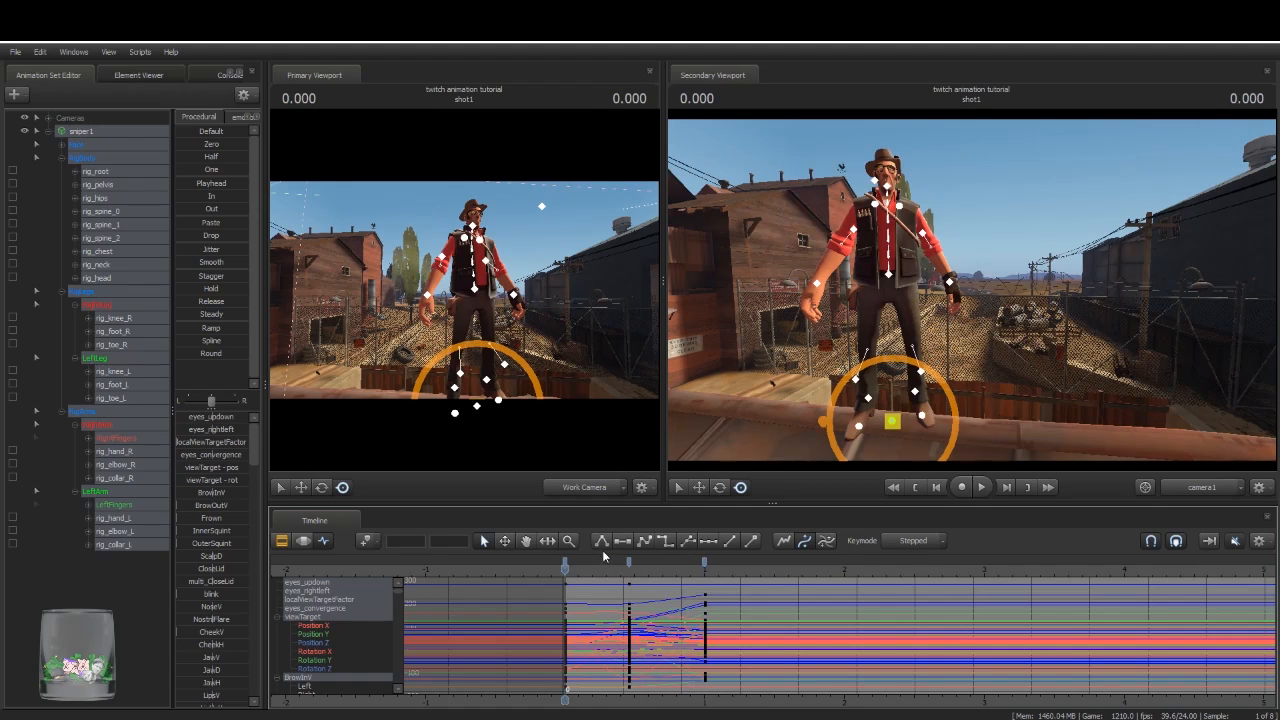
Step: Apply stepped tangents to all sniper1 keyframes at 0, 0.458 and 1.000, and play back the held poses
left_click(704, 561)
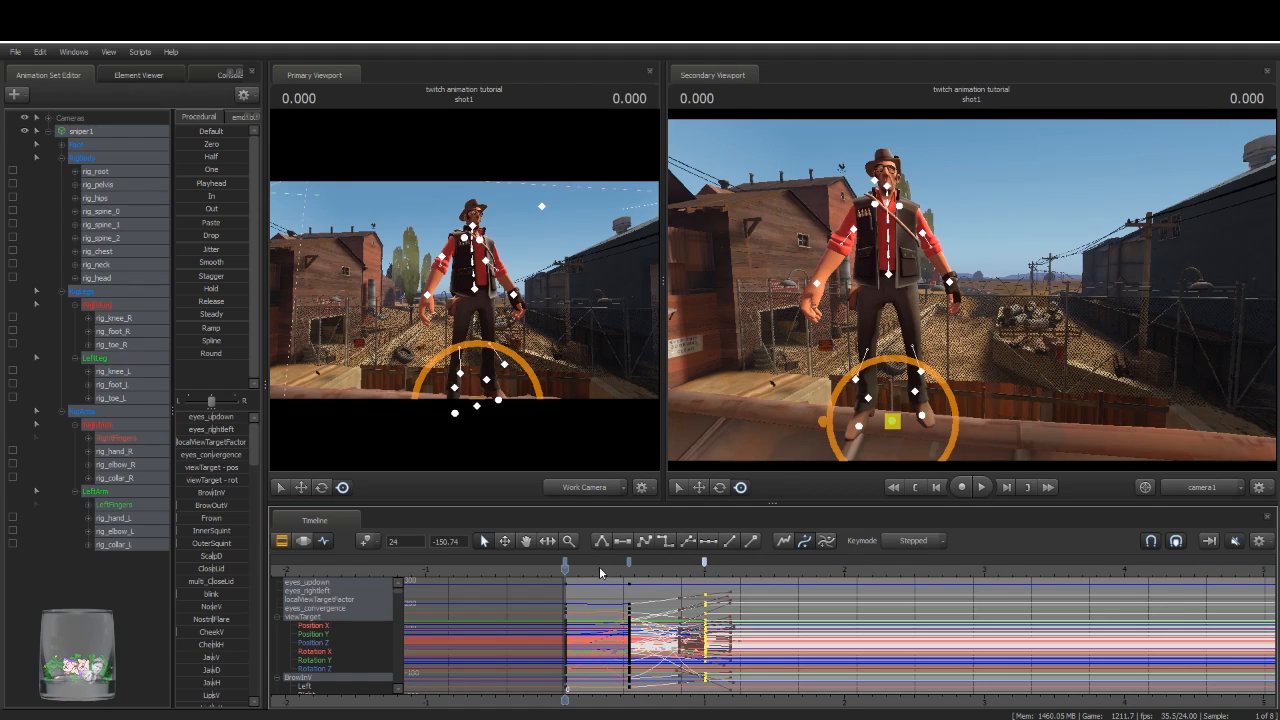
left_click(565, 560)
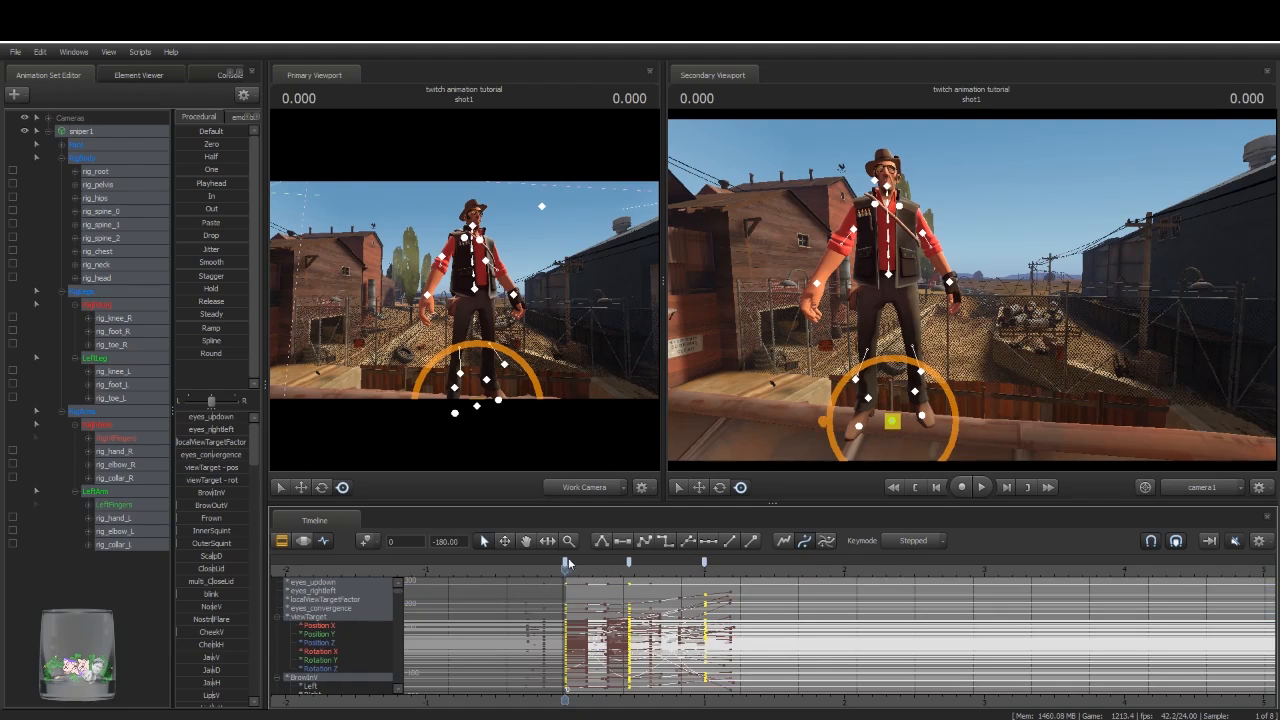
left_click(661, 544)
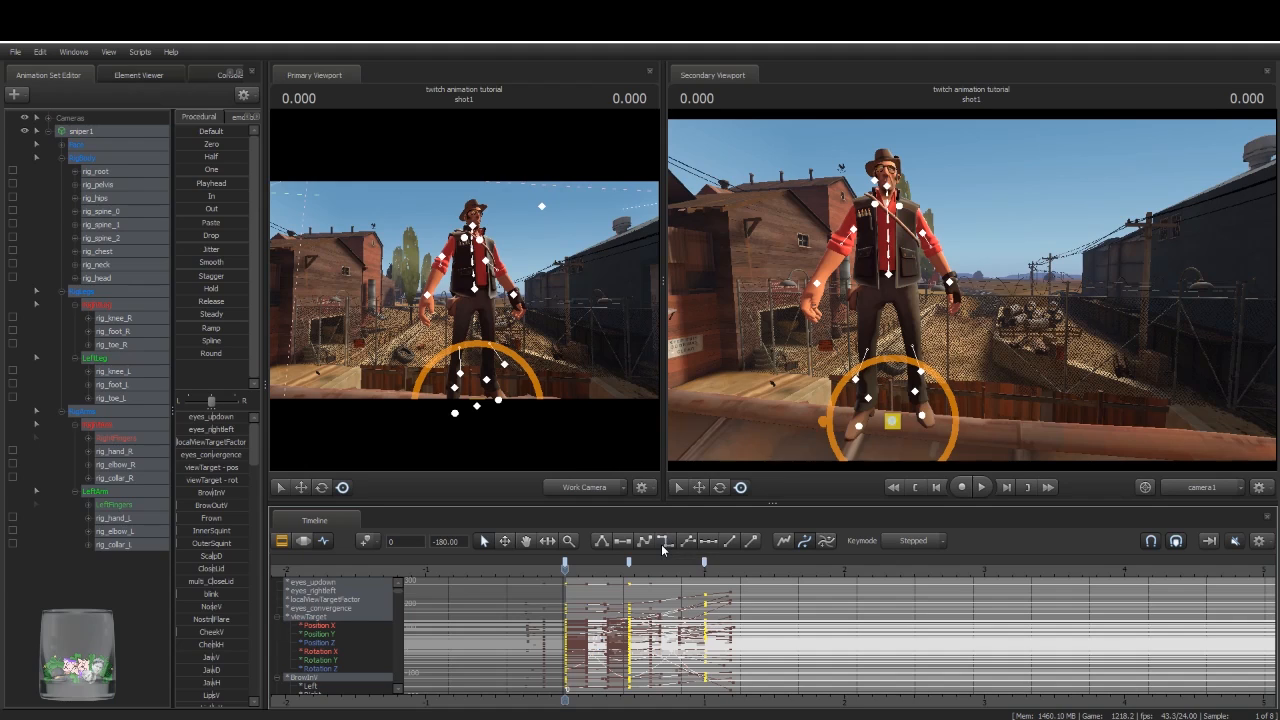
left_click(599, 590)
key("space")
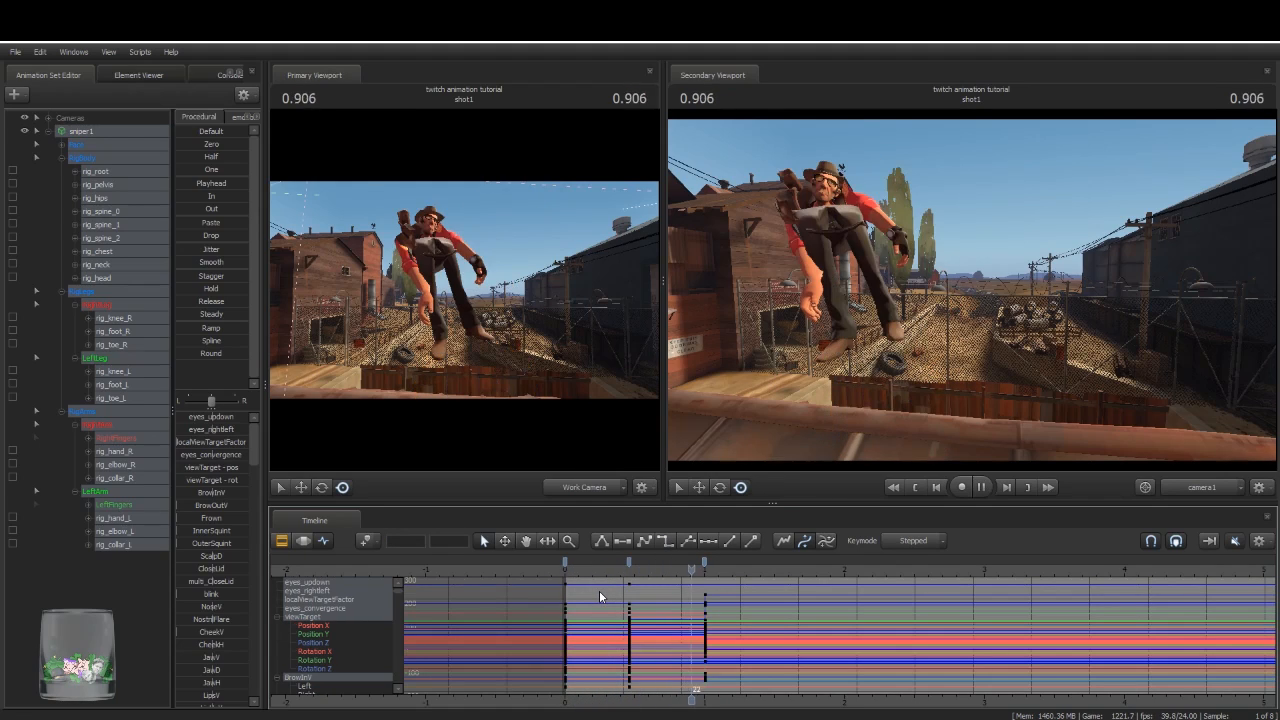
key("space")
left_click_drag(760, 582, 629, 646)
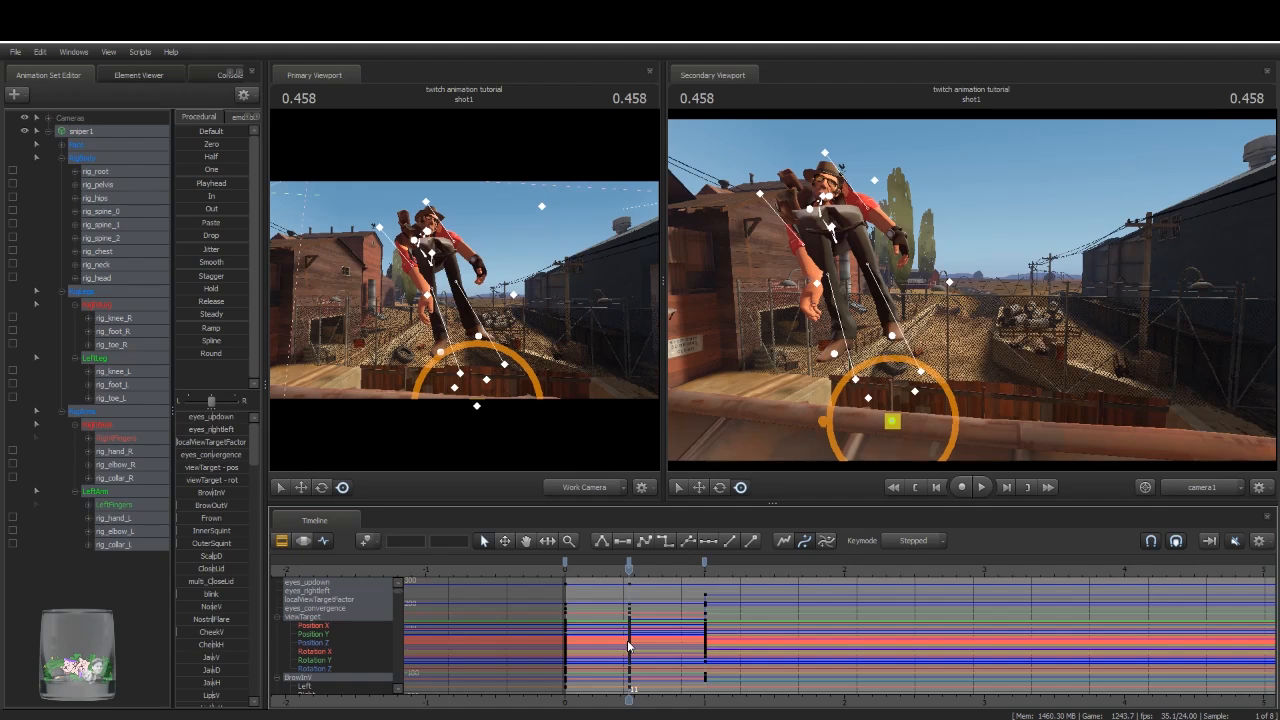
Step: Apply linear tangents to all sniper1 keyframes from 0 to 1.000
key("Up")
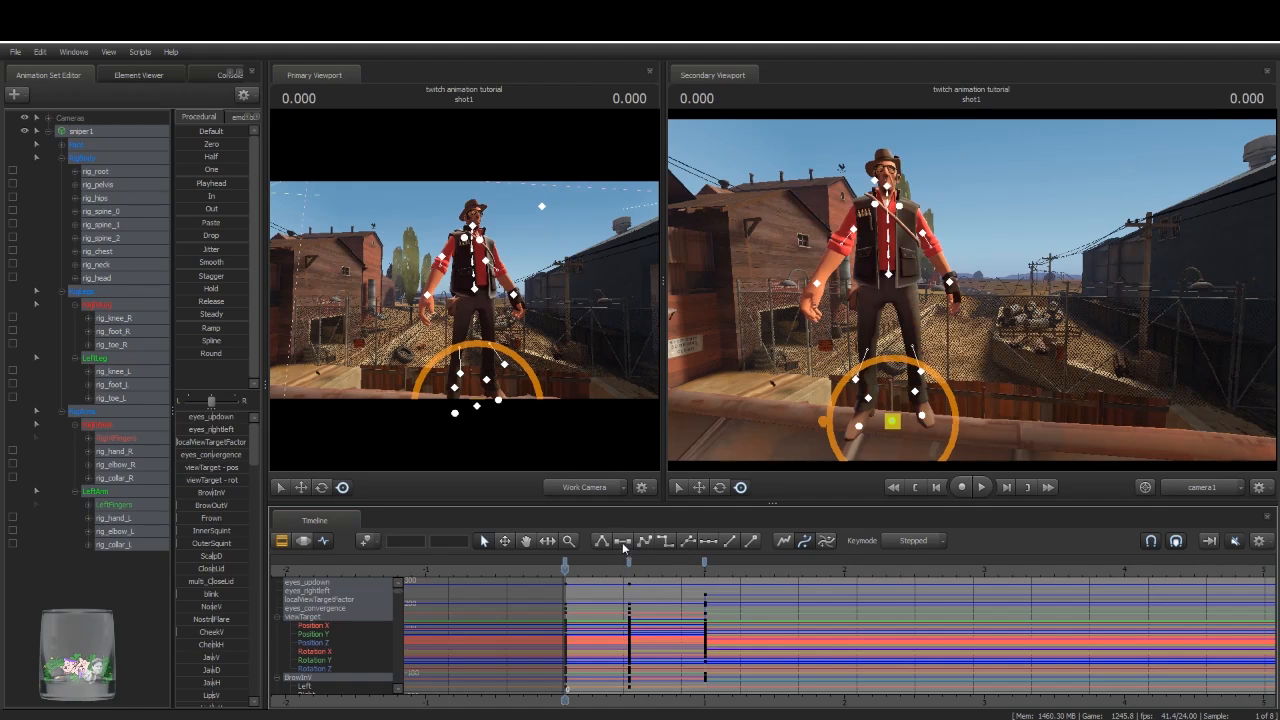
left_click(565, 561)
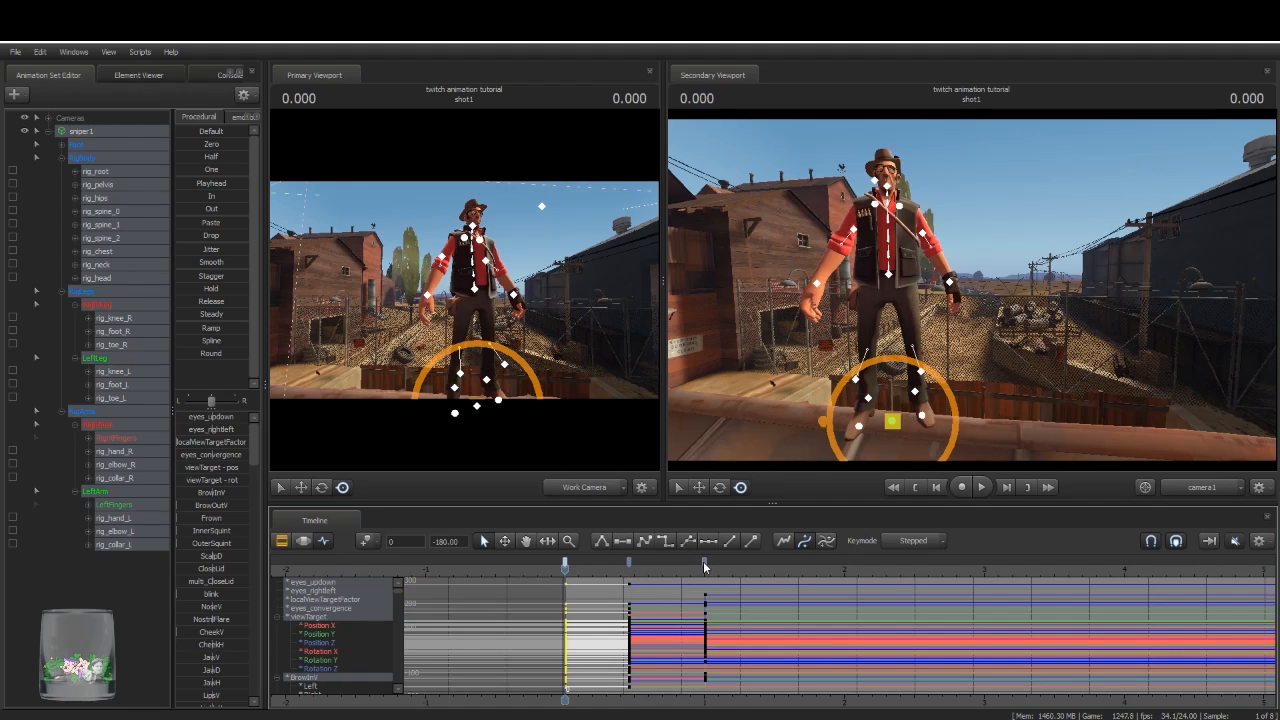
left_click(704, 561, "shift")
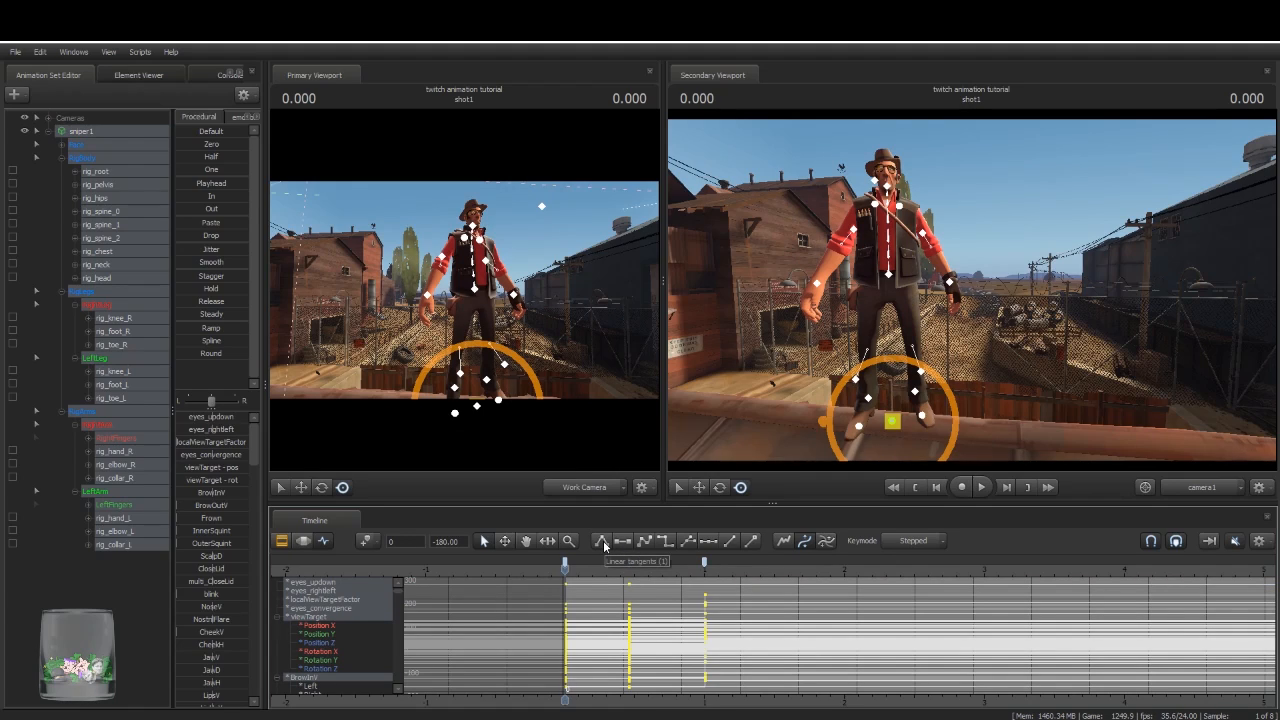
left_click(603, 540)
left_click(564, 573)
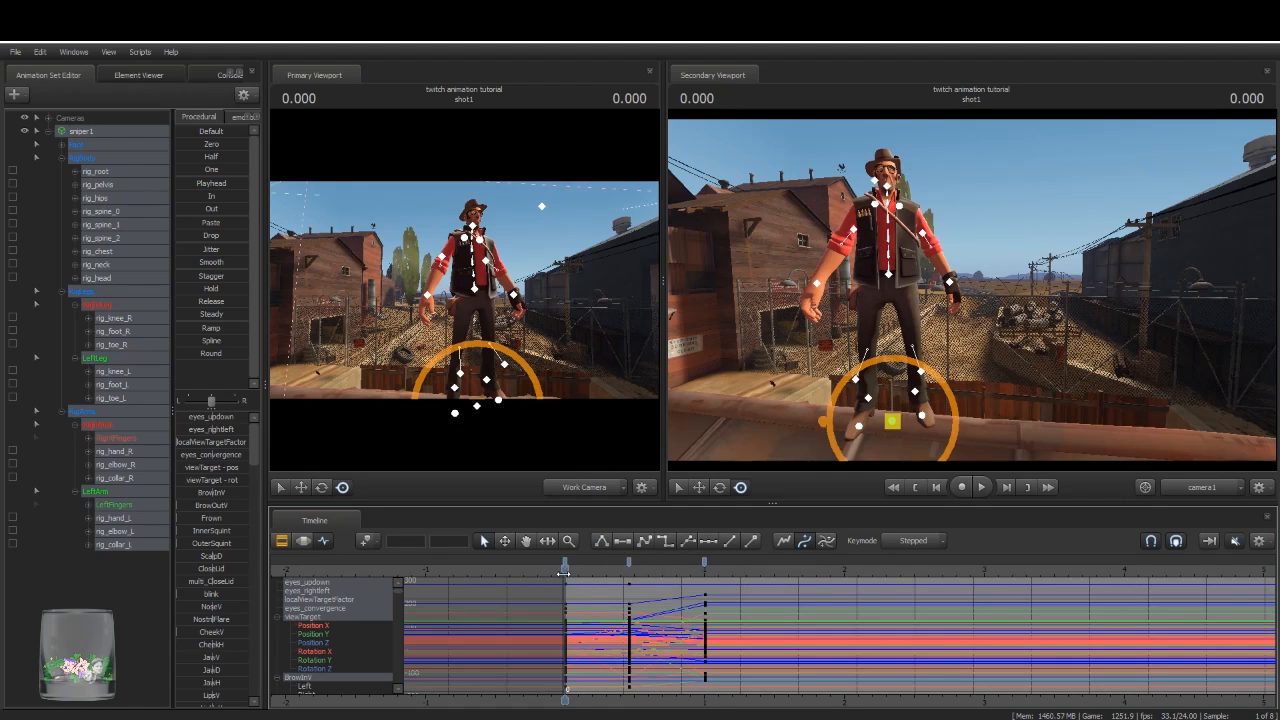
Step: Scrub and repeatedly play the leap from time 0 to examine the linear motion between poses
left_click_drag(566, 573, 586, 590)
key("Home")
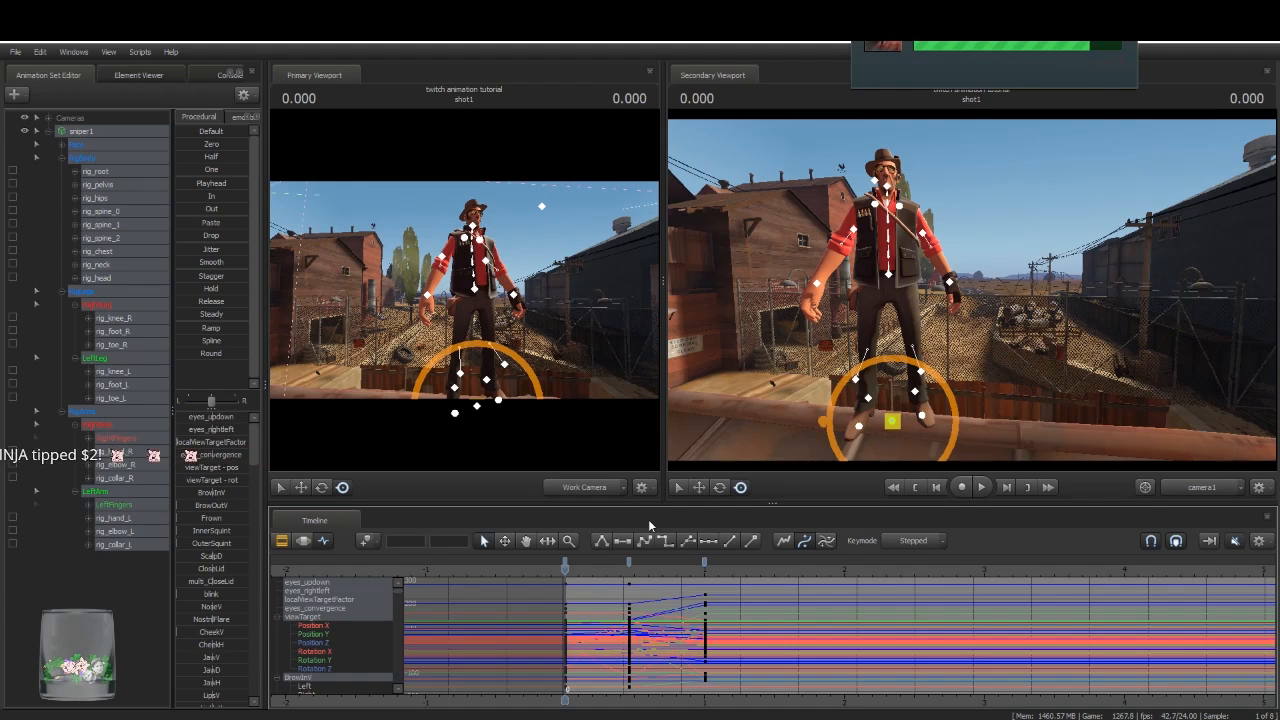
key("space")
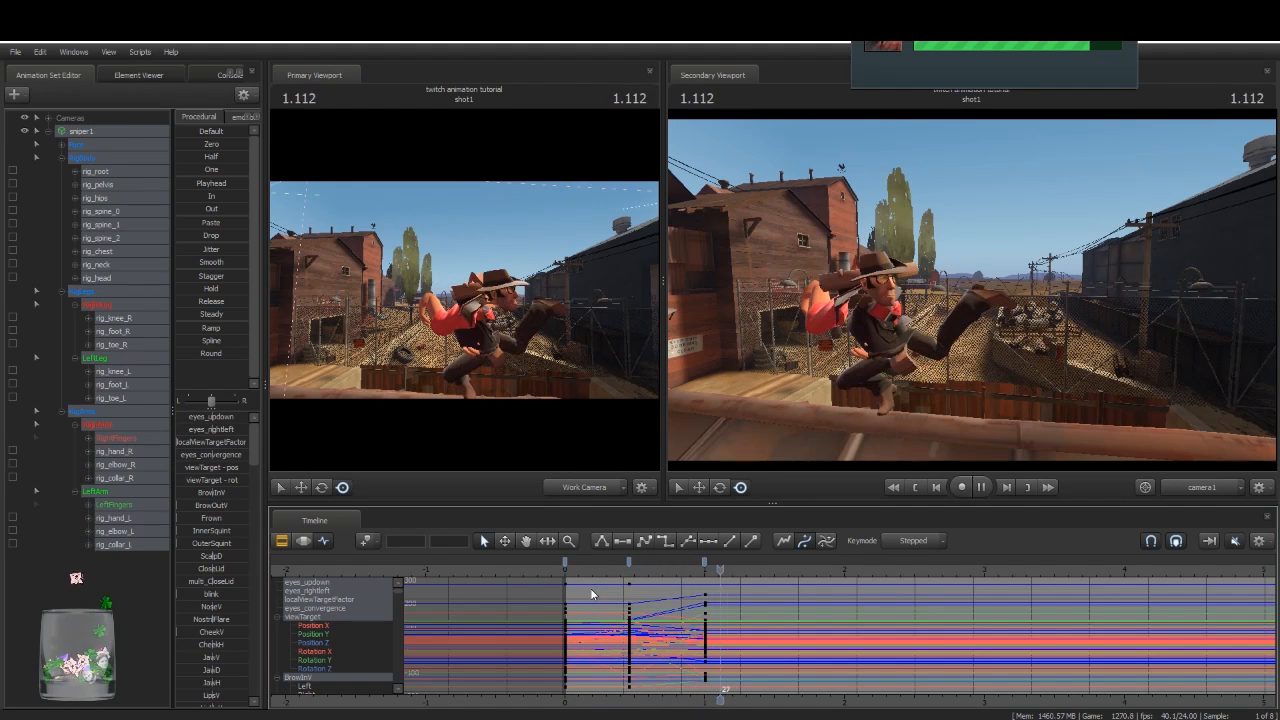
key("space")
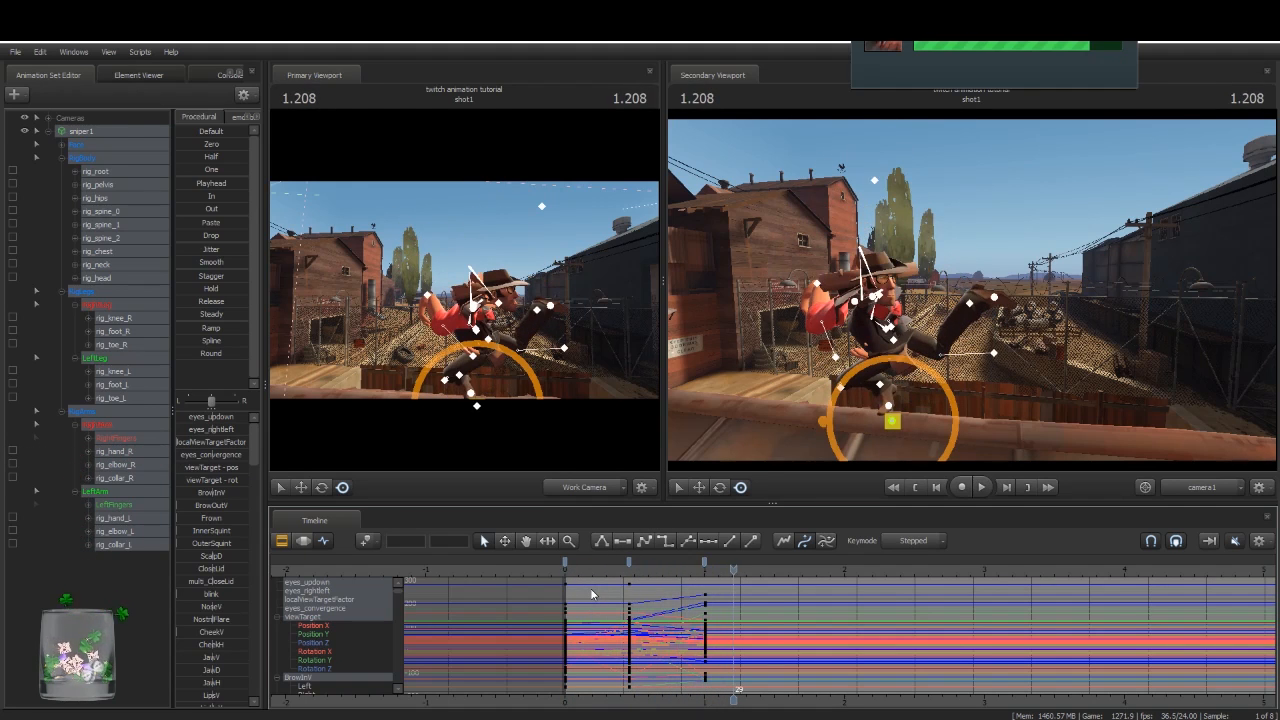
key("Home")
key("space")
key("space")
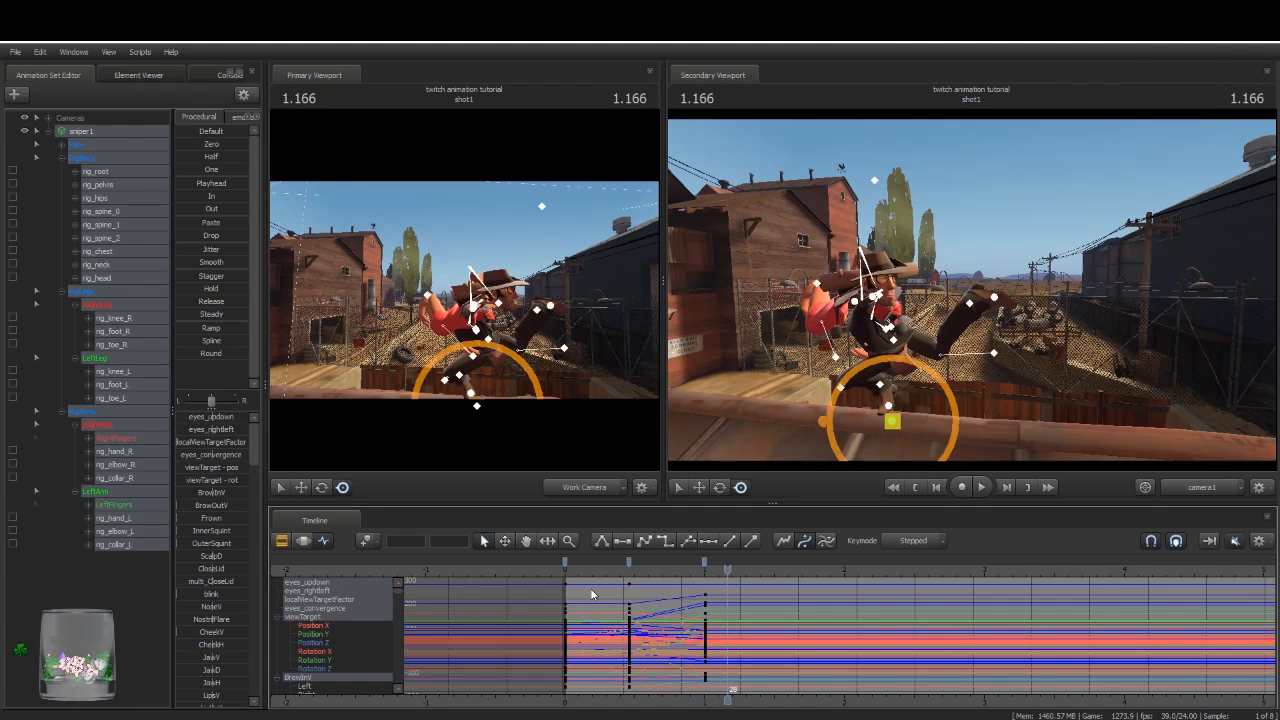
key("Home")
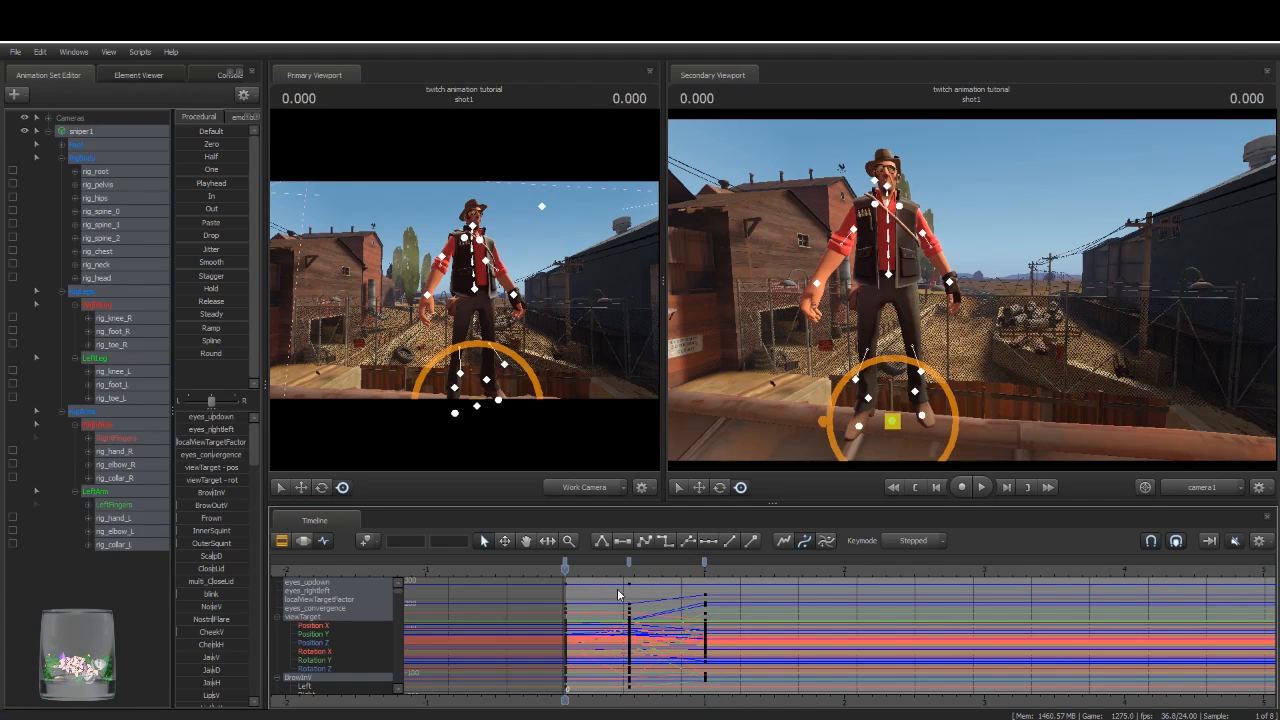
Step: Apply spline tangents to all sniper1 keyframes from 0 to 1.000 and play back the leap
left_click(566, 557)
left_click(704, 562, "shift")
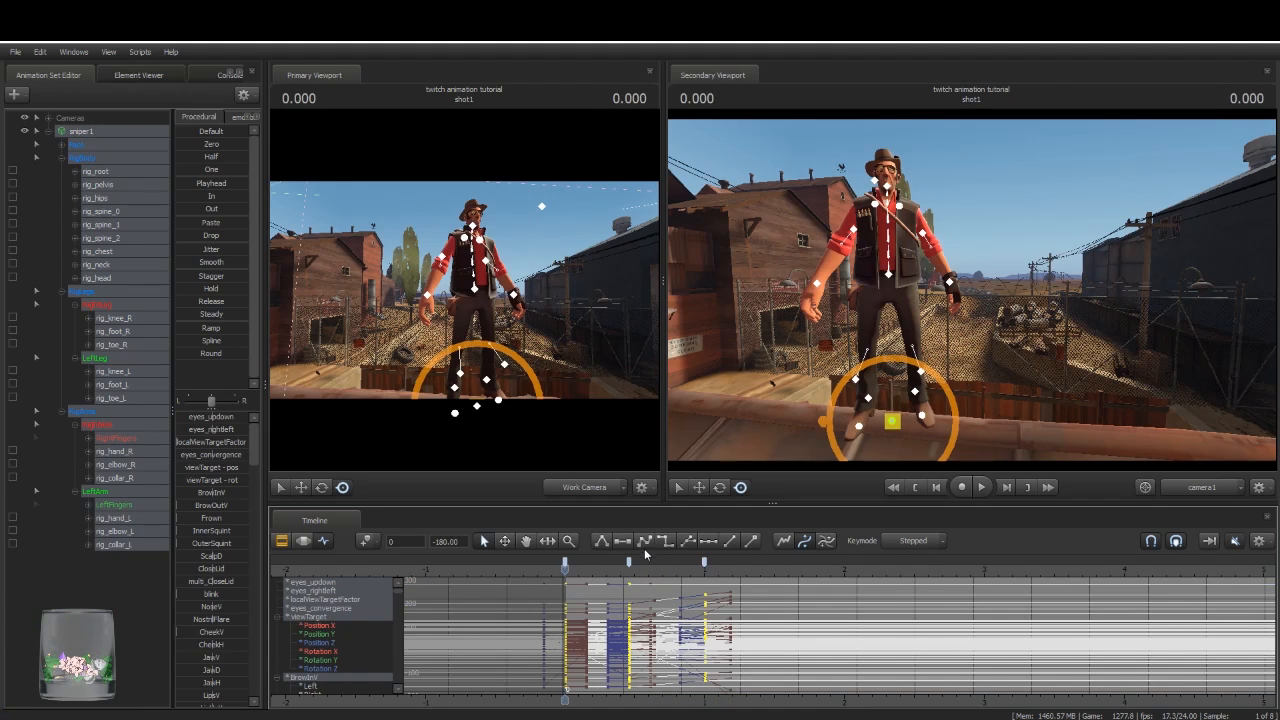
left_click(627, 539)
left_click(647, 541)
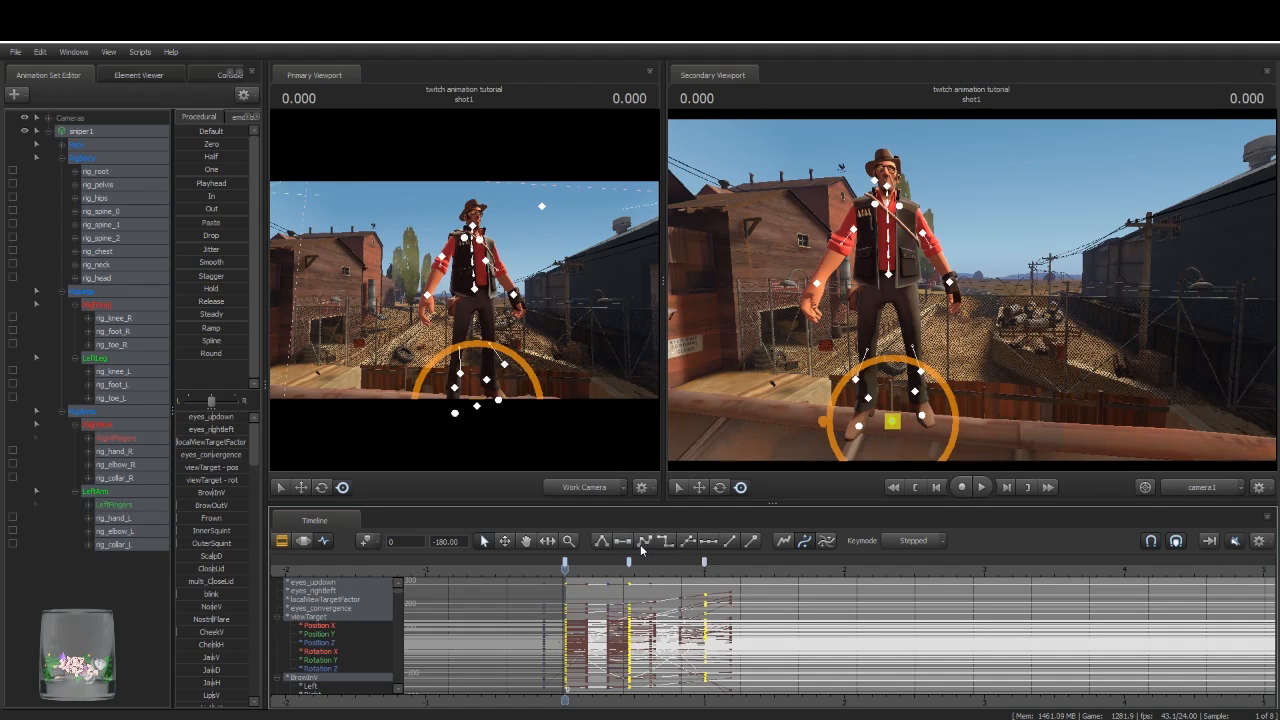
key("space")
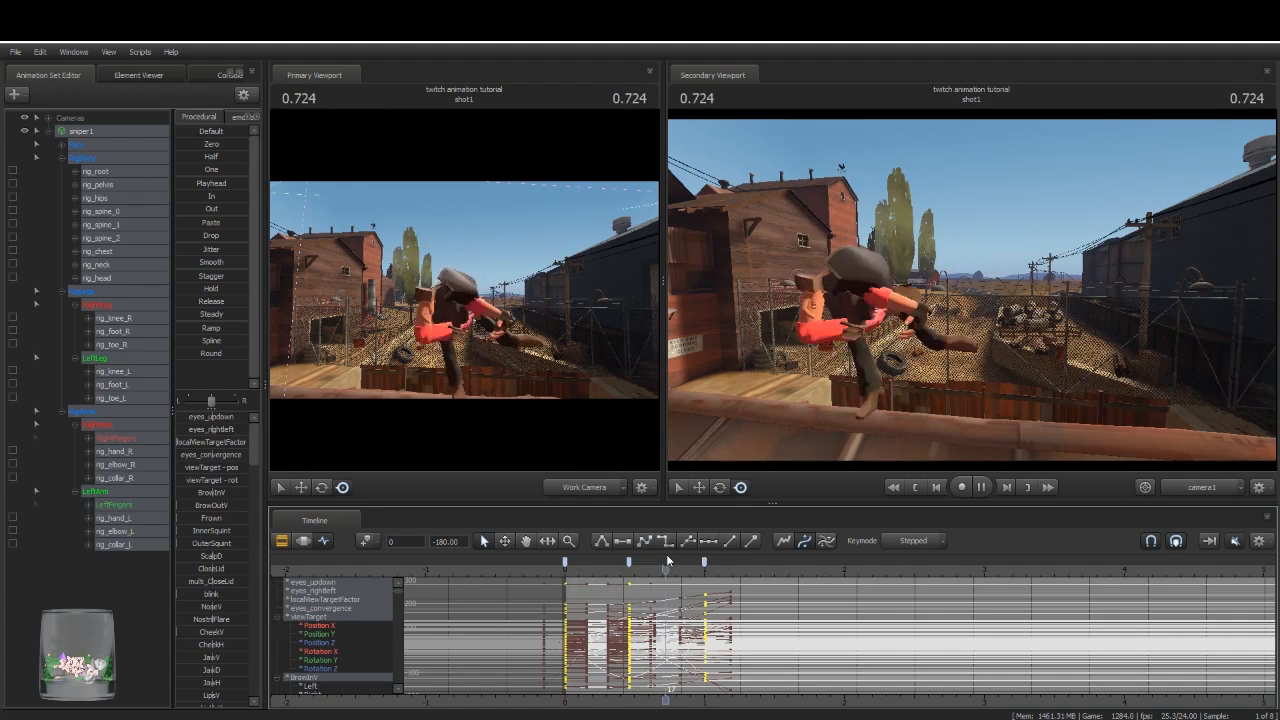
key("Home")
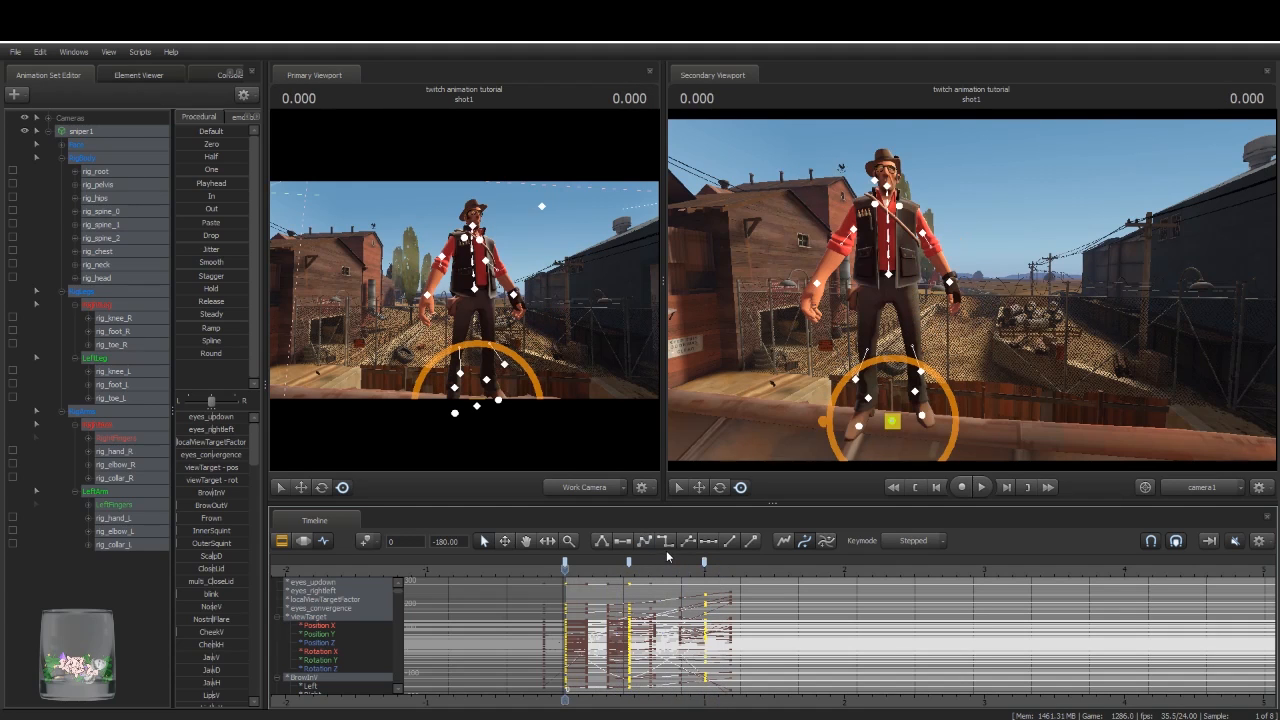
Step: Play the splined leap in the Clip Editor and return the playhead to time 0
key("F2")
key("space")
key("space")
key("Home")
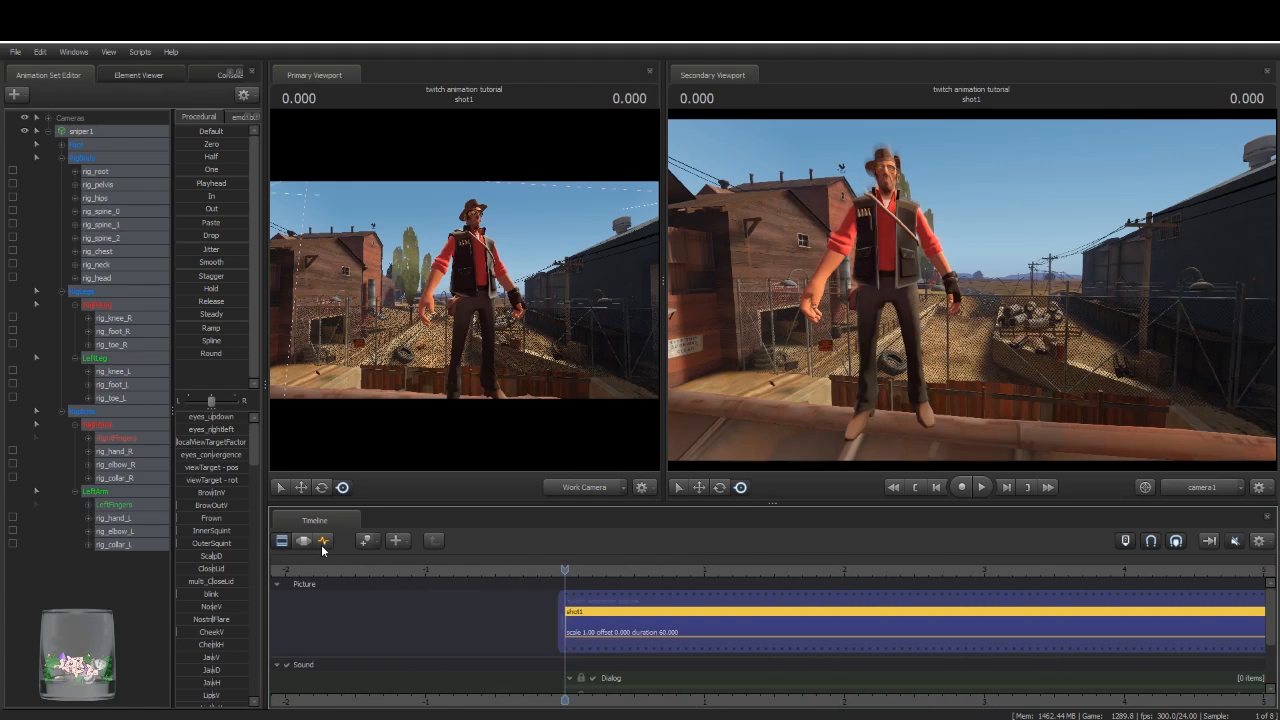
Step: In the Graph Editor, move the 0.458 keyframes to frame 15 and the 1.000 keyframes to frame 31, and select all keyframes
left_click(323, 540)
left_click_drag(566, 568, 572, 598)
left_click(629, 564)
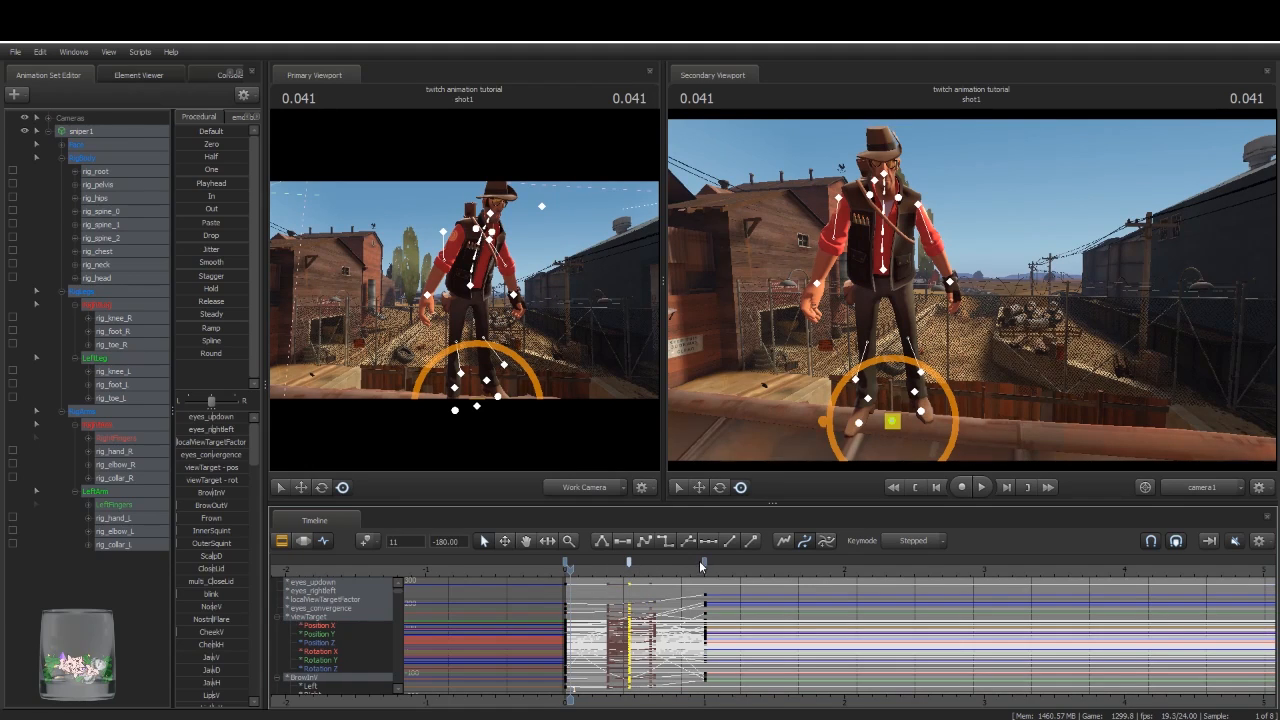
left_click(704, 562, "shift")
left_click_drag(638, 564, 650, 564)
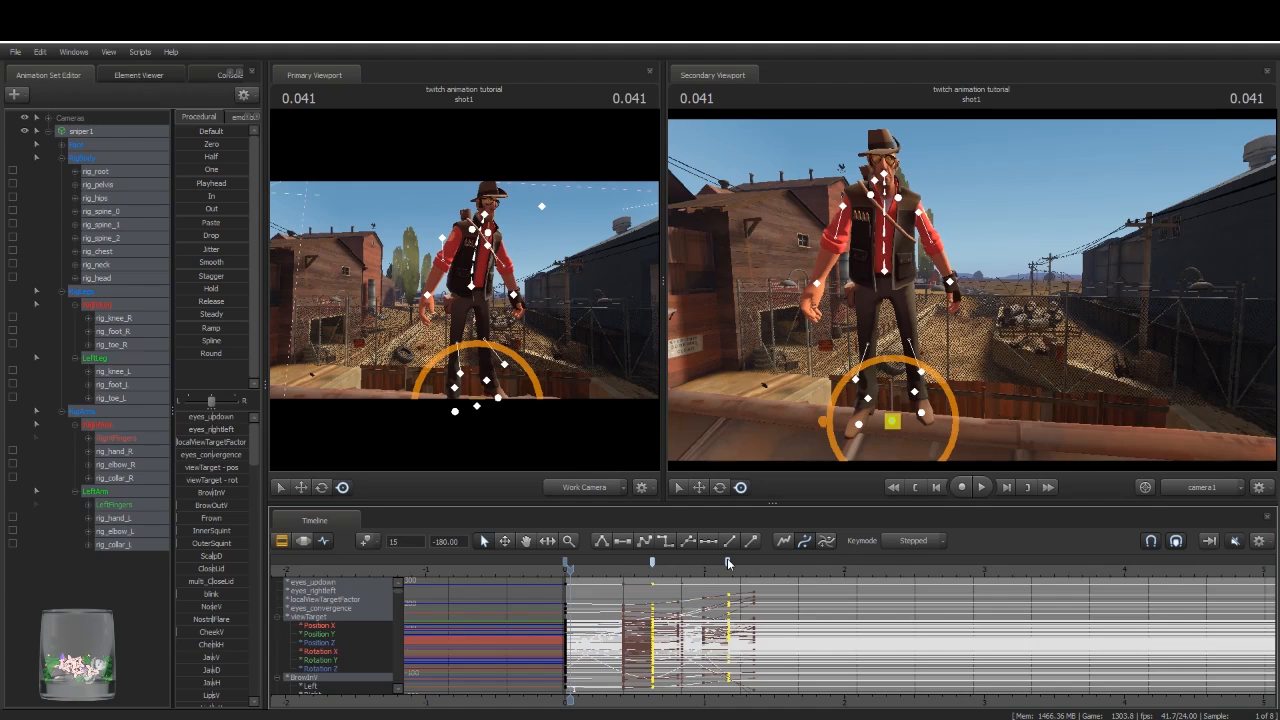
mouse_move(727, 558)
left_mouse_down()
mouse_move(769, 562)
mouse_move(734, 564)
mouse_move(745, 565)
left_mouse_up()
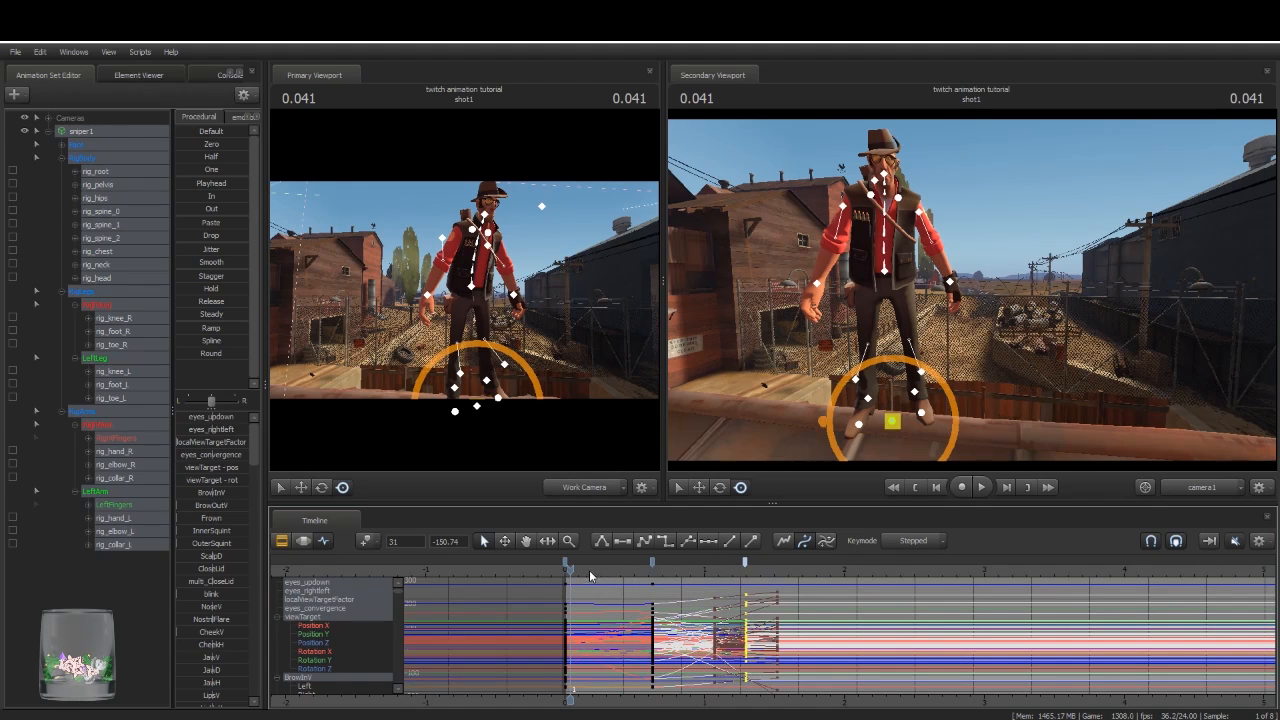
key("ctrl+a")
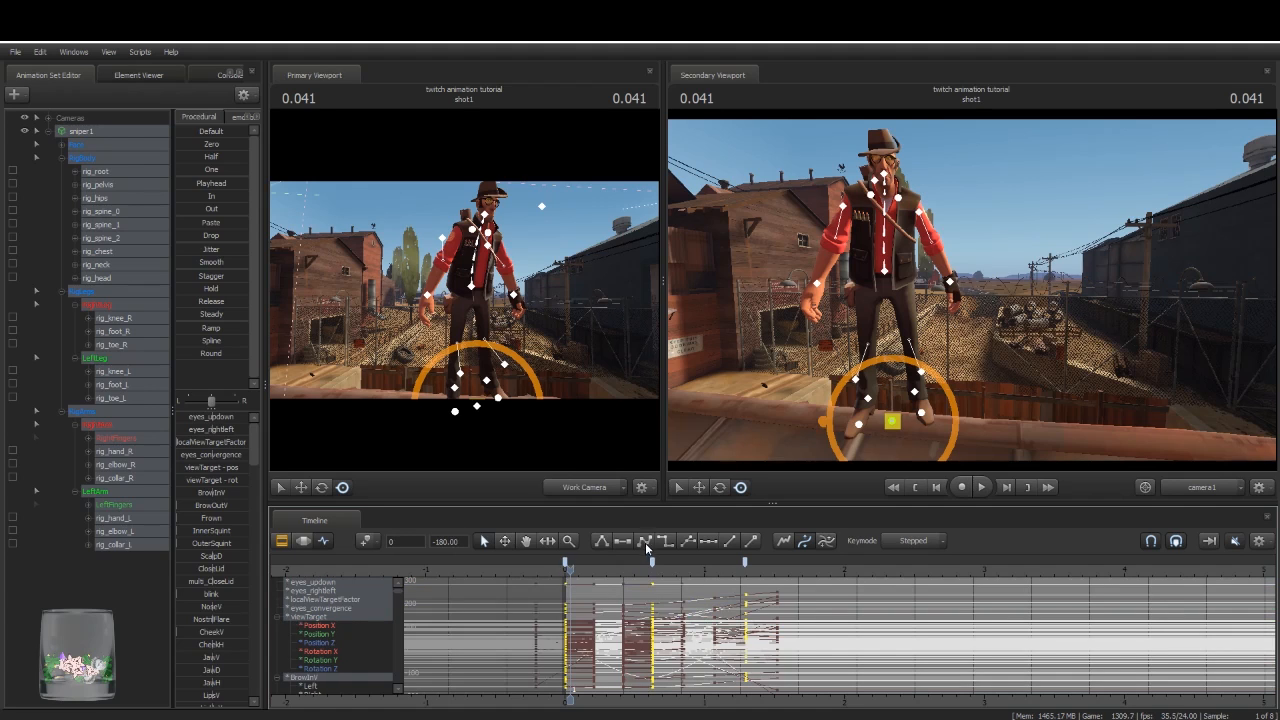
Step: Play back the retimed leap in the Clip Editor and return to the Graph Editor
key("F3")
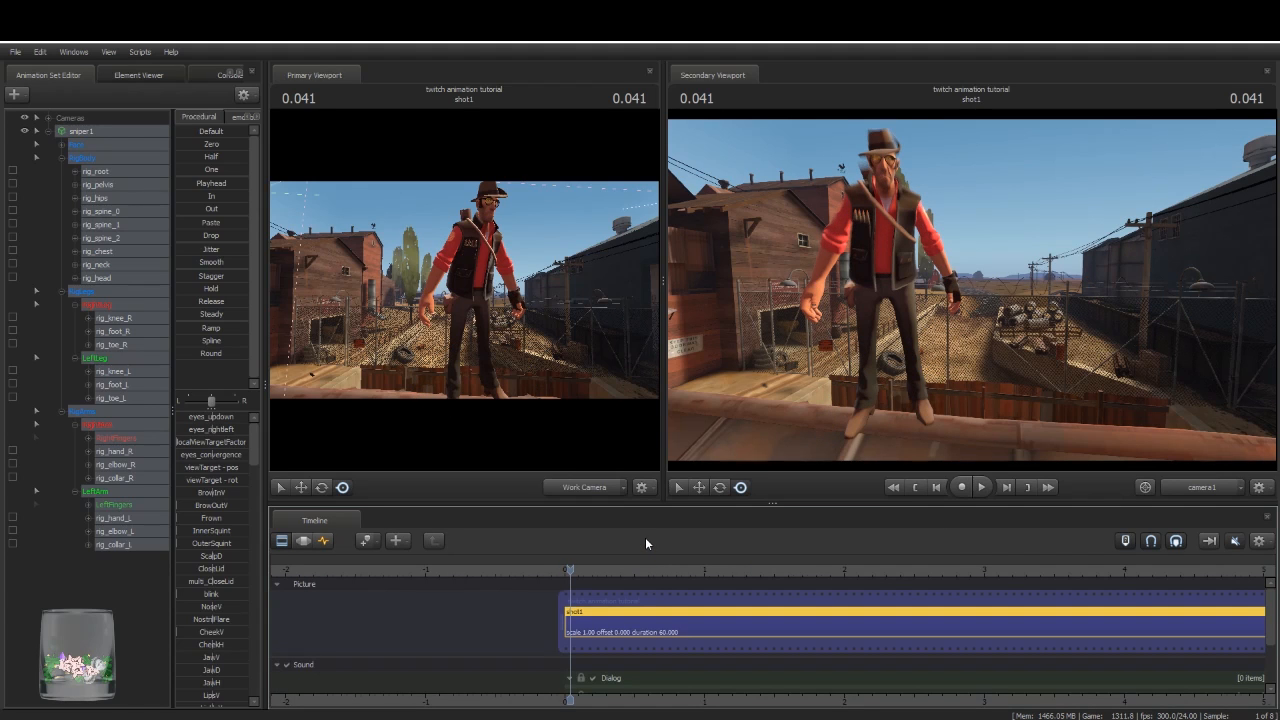
key("space")
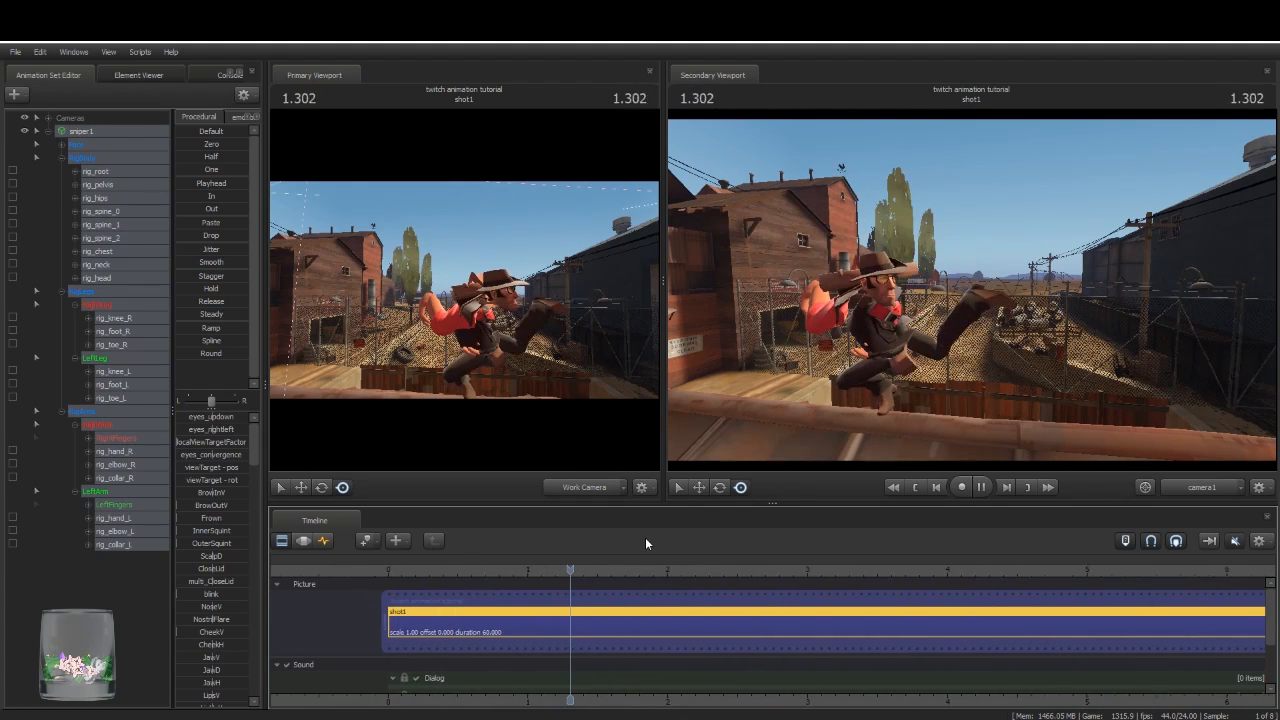
key("space")
left_click(320, 540)
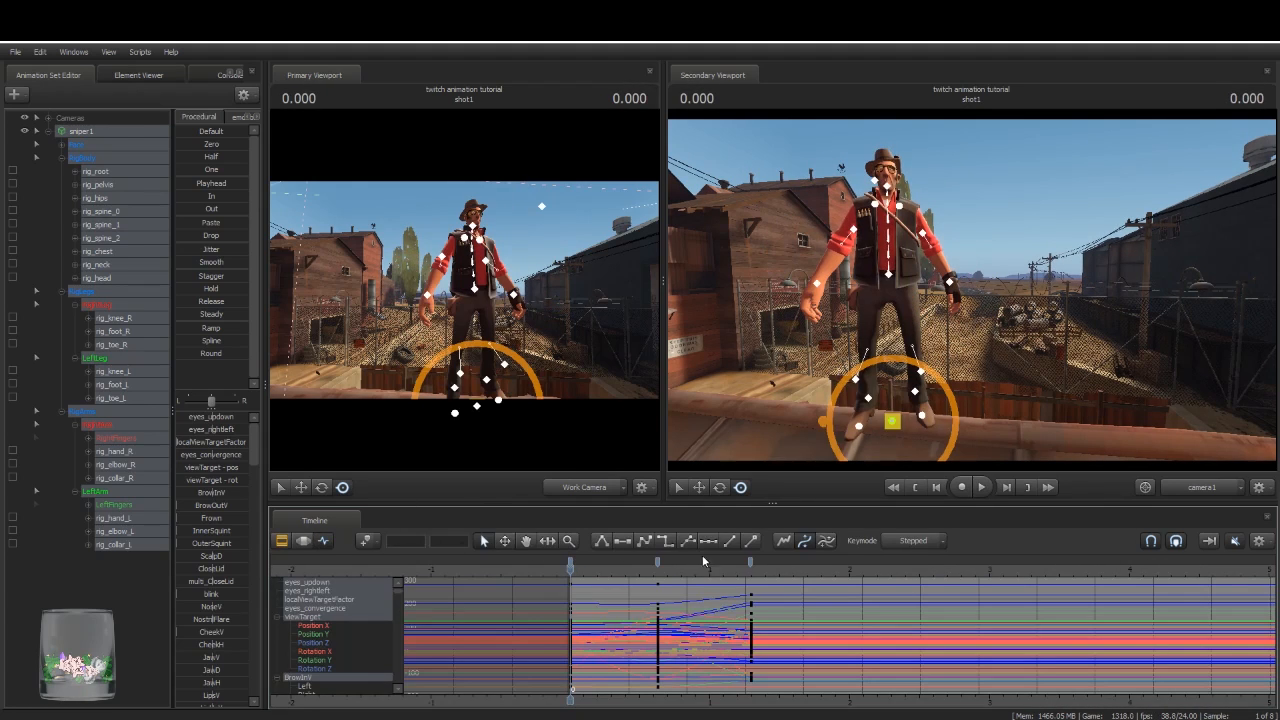
Step: Apply linear tangents to all sniper1 keyframes from frame 0 to 31 and play back the leap in the Clip Editor
left_click(750, 560)
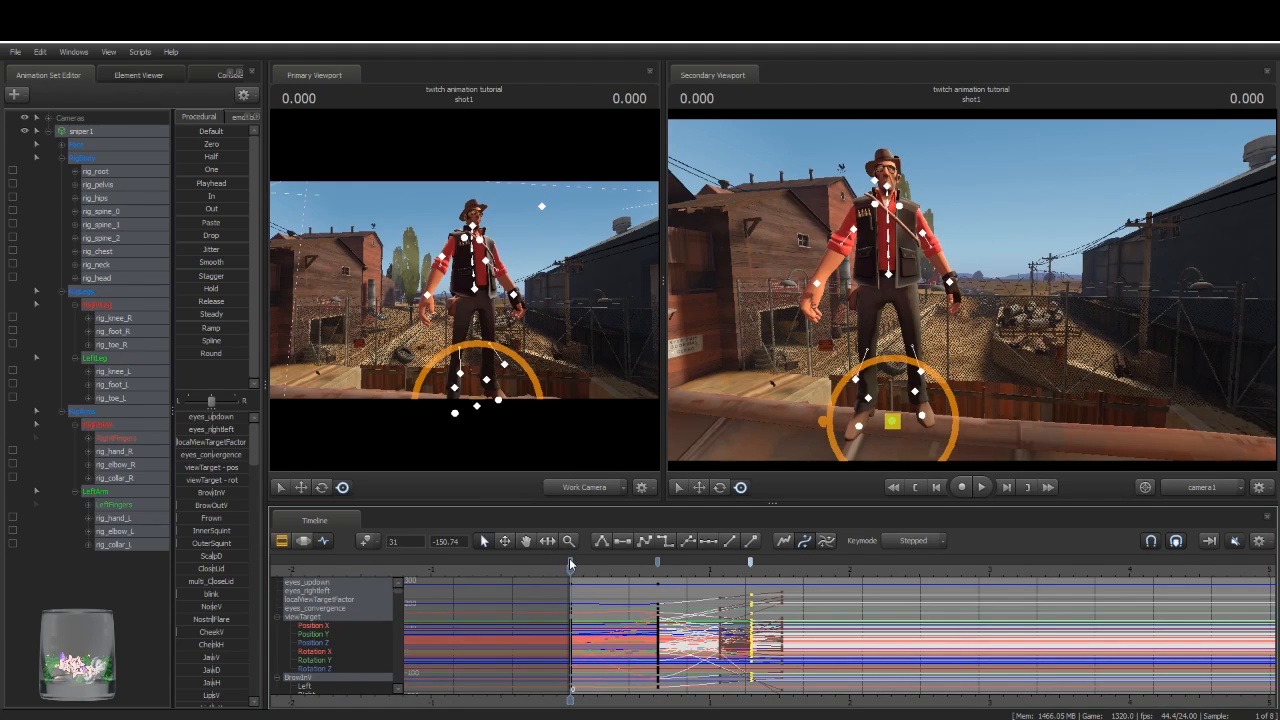
left_click(604, 542)
key("F2")
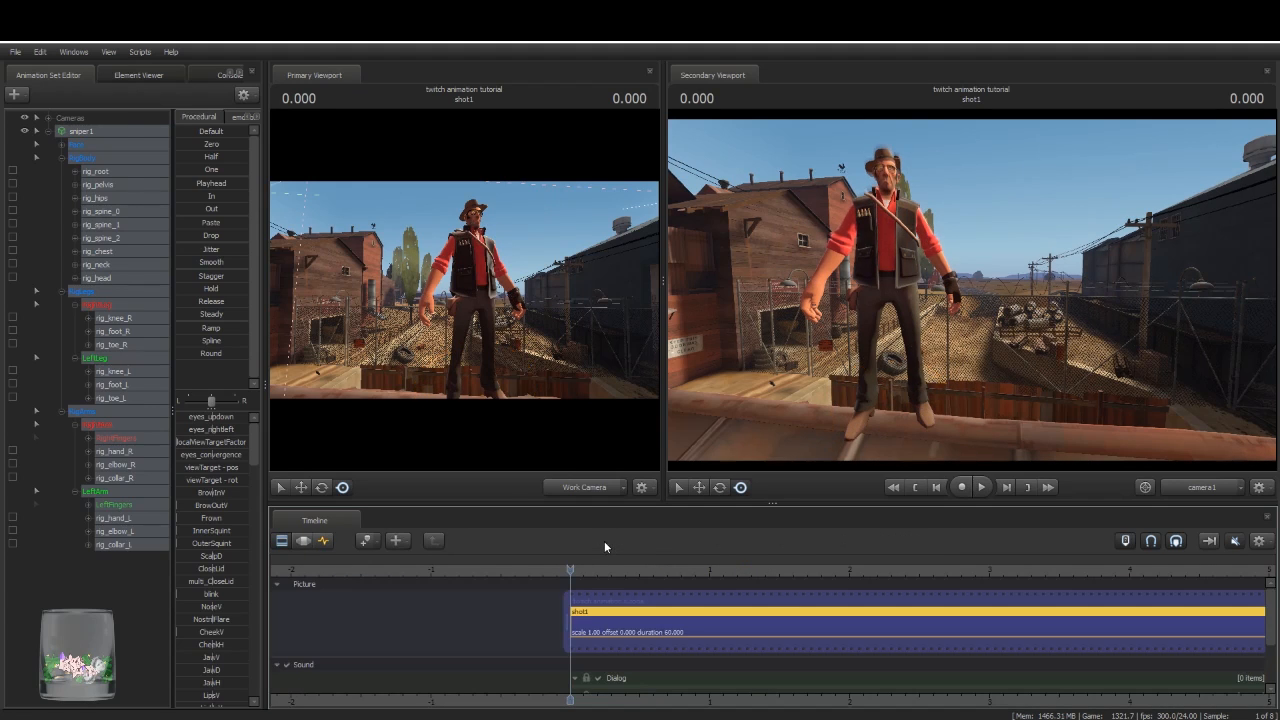
key("space")
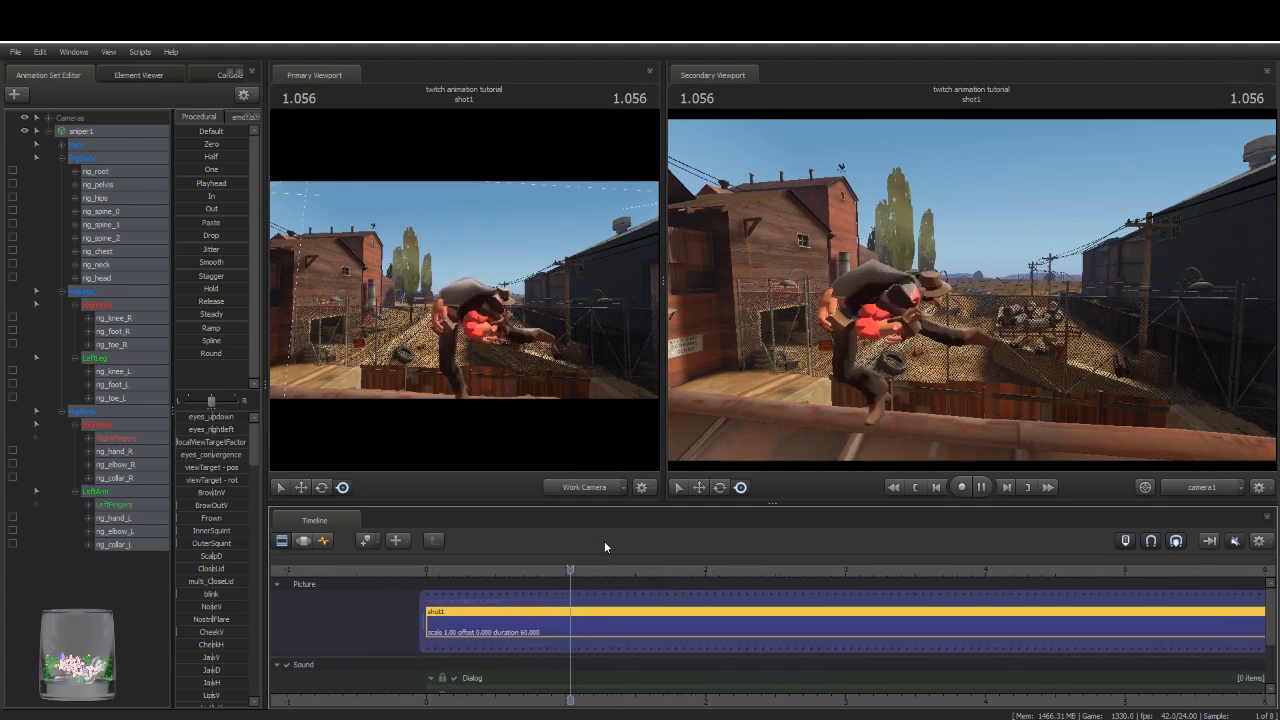
key("space")
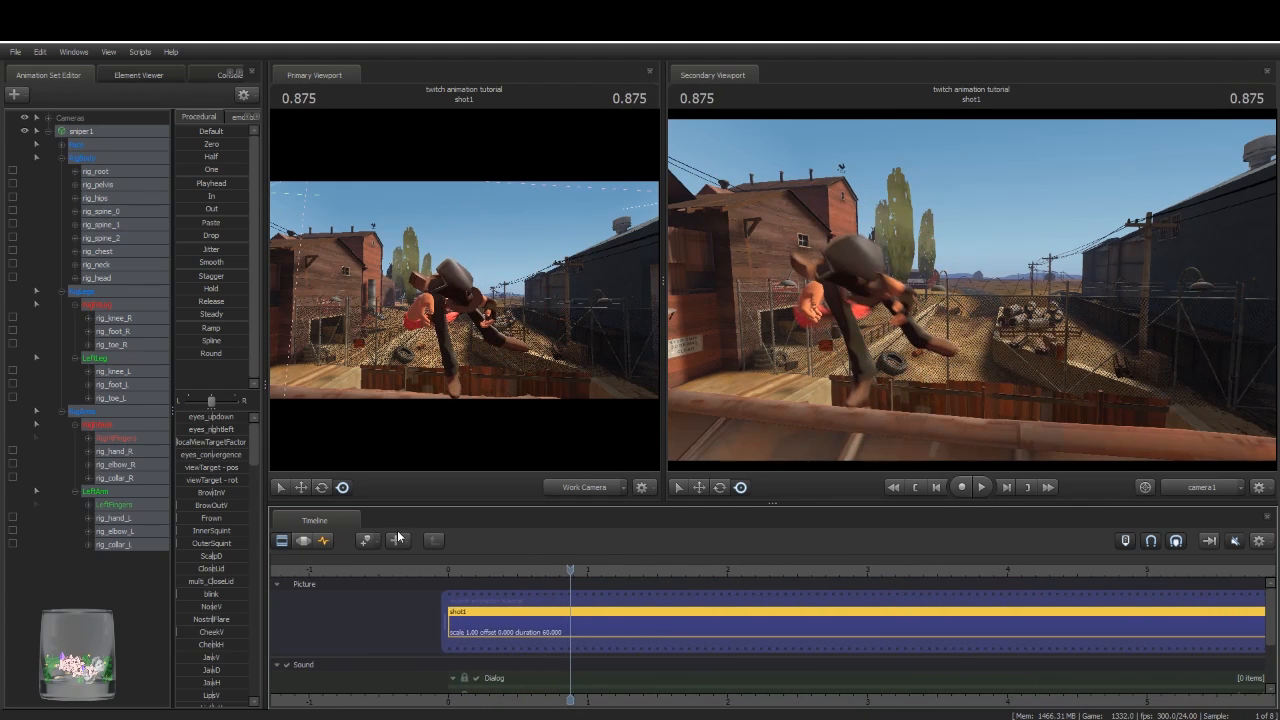
Step: In the Graph Editor, apply flat tangents to all sniper1 keyframes and play back the eased leap
left_click(323, 540)
left_click(628, 564)
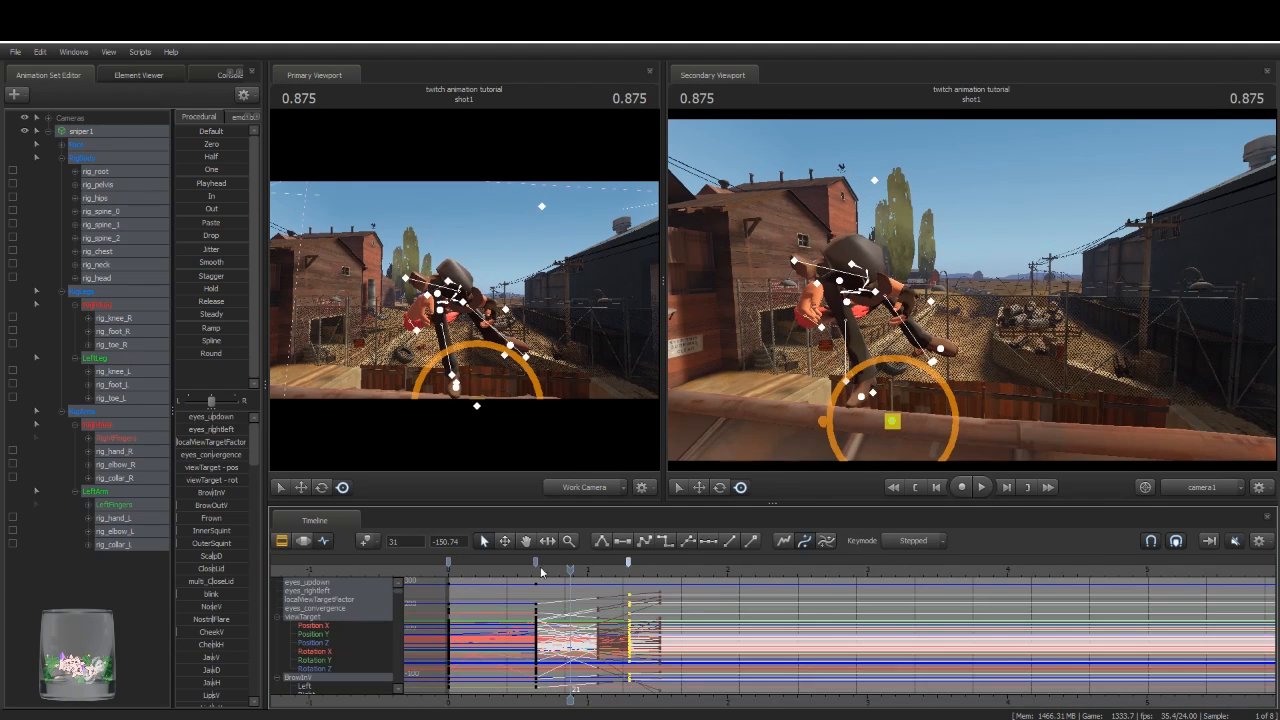
left_click(447, 561)
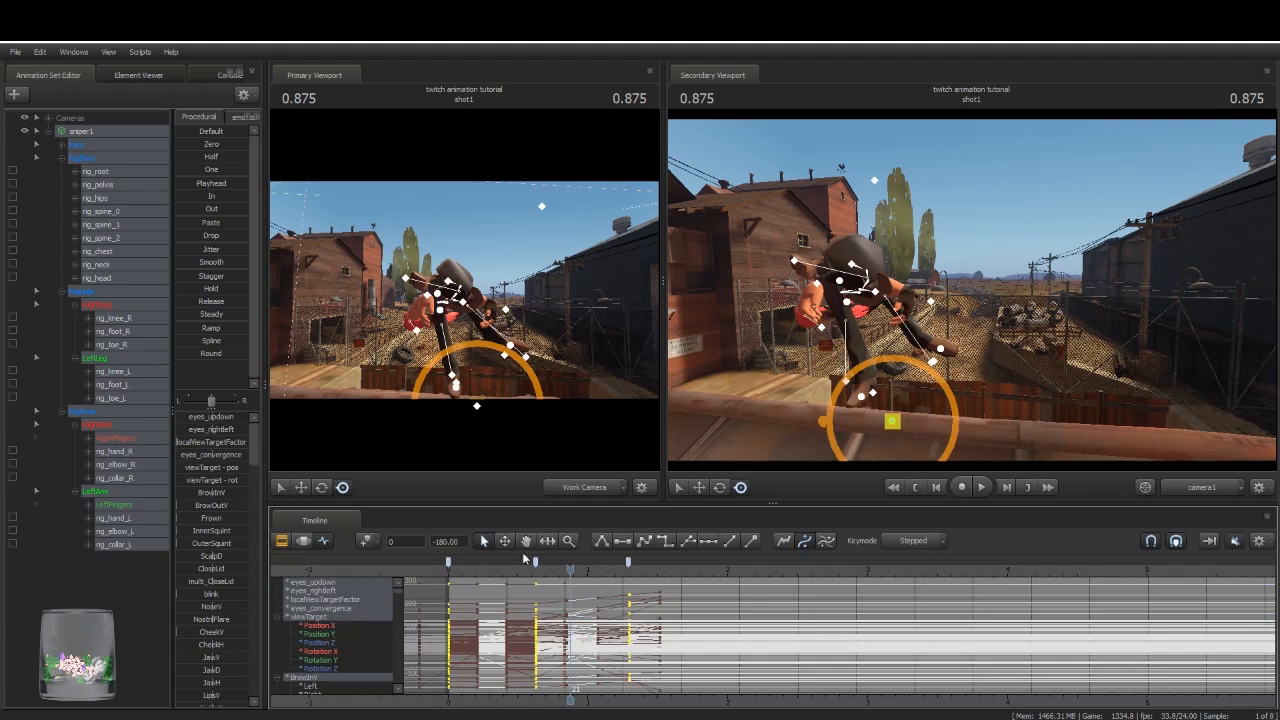
left_click(623, 540)
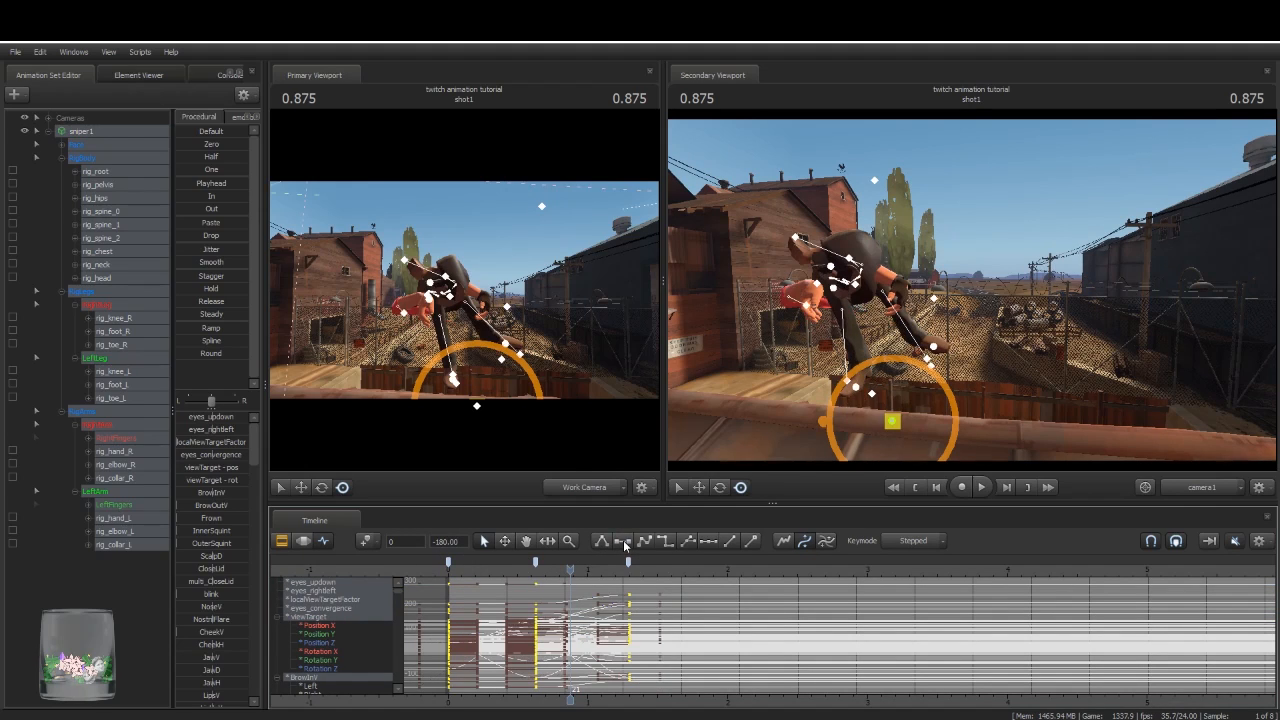
key("space")
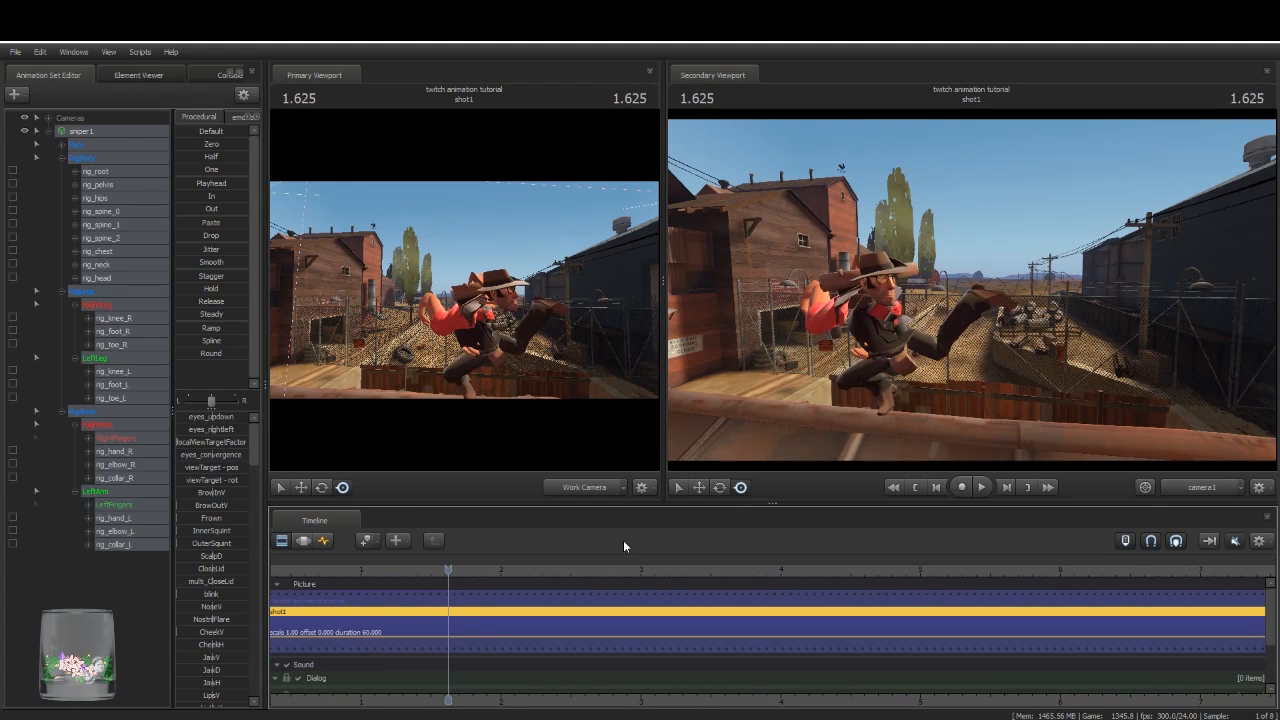
key("space")
Step: Reselect all keyframes in the Graph Editor, replay the flat-tangent leap in the Clip Editor and return the playhead to 0
left_click(318, 540)
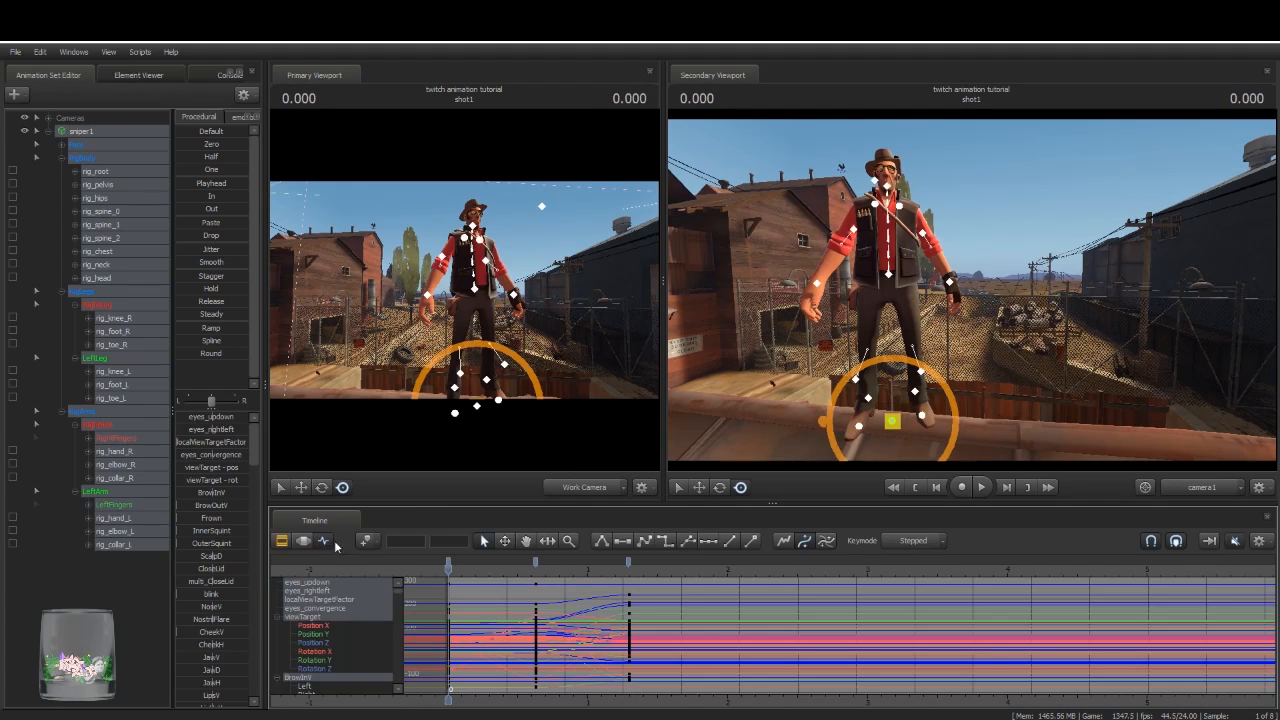
left_click(628, 560)
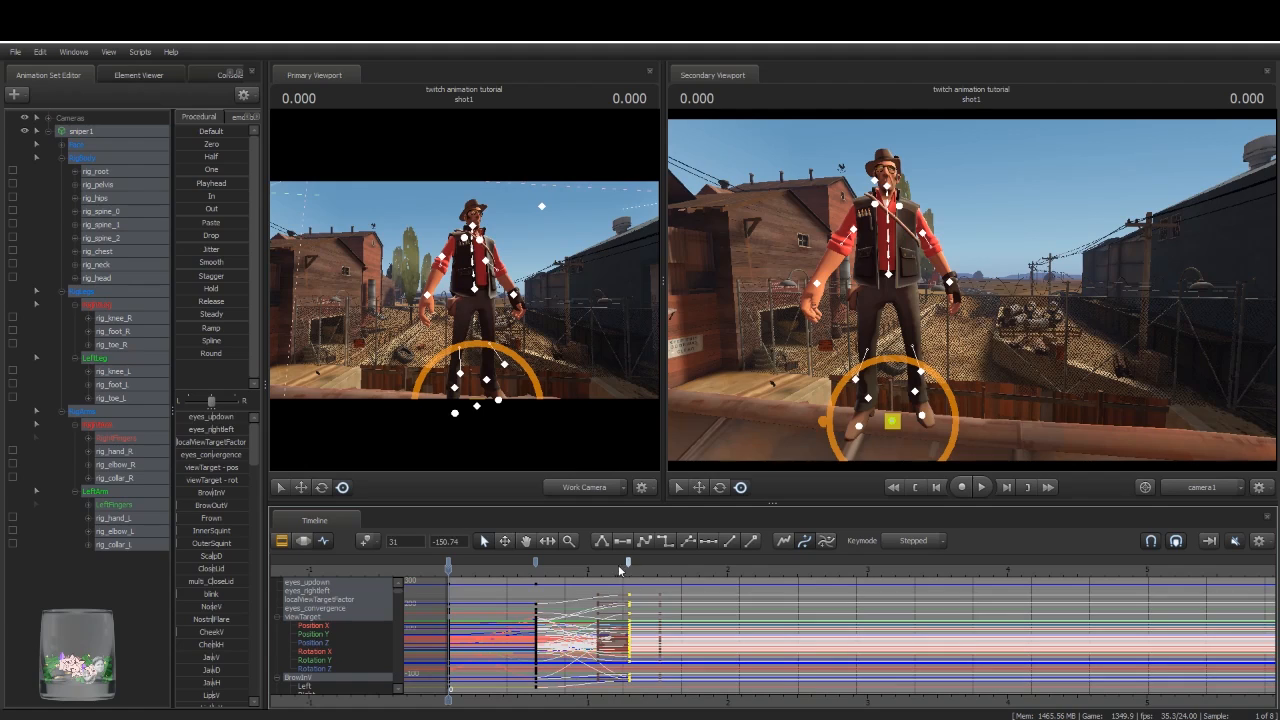
left_click(450, 562, "shift")
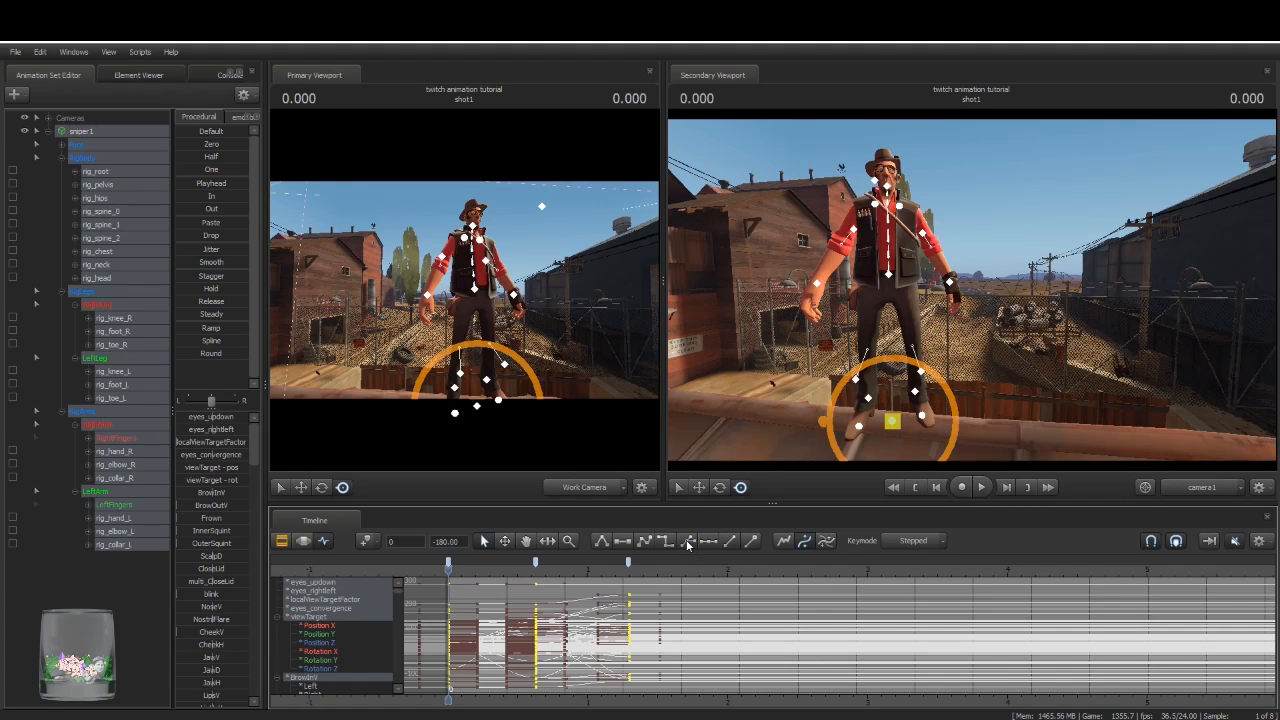
key("F3")
key("space")
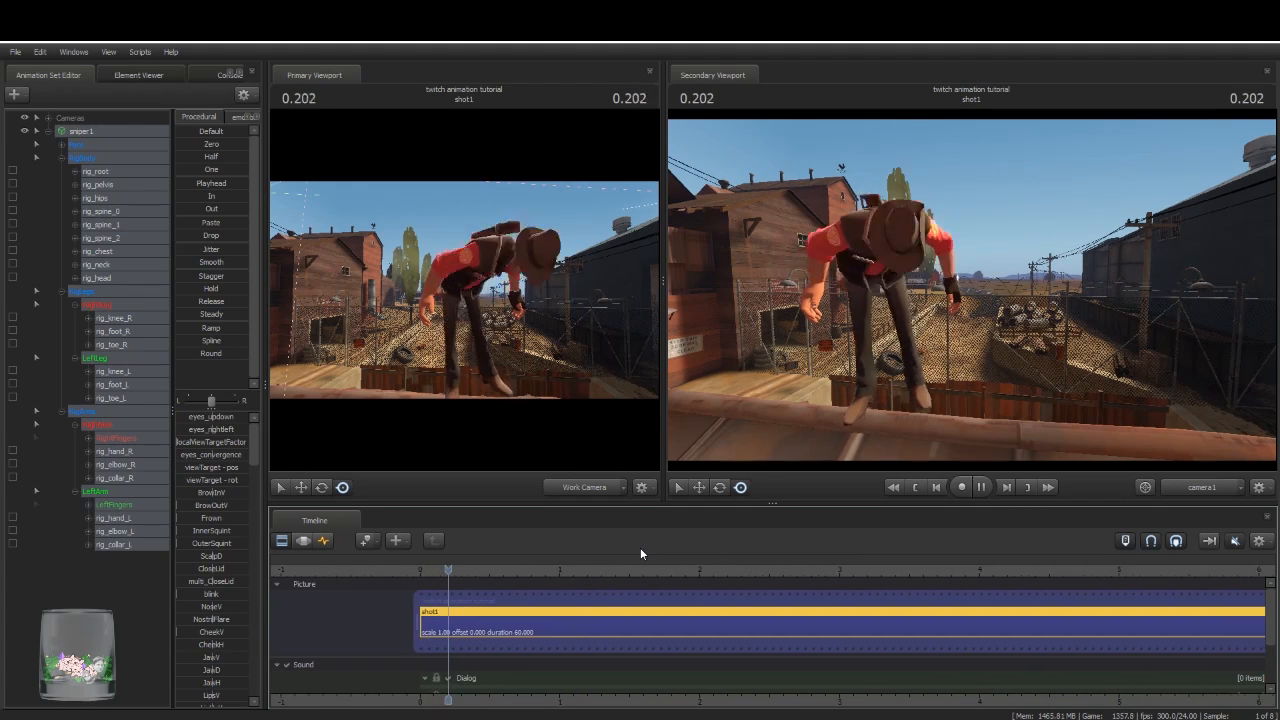
key("space")
key("Home")
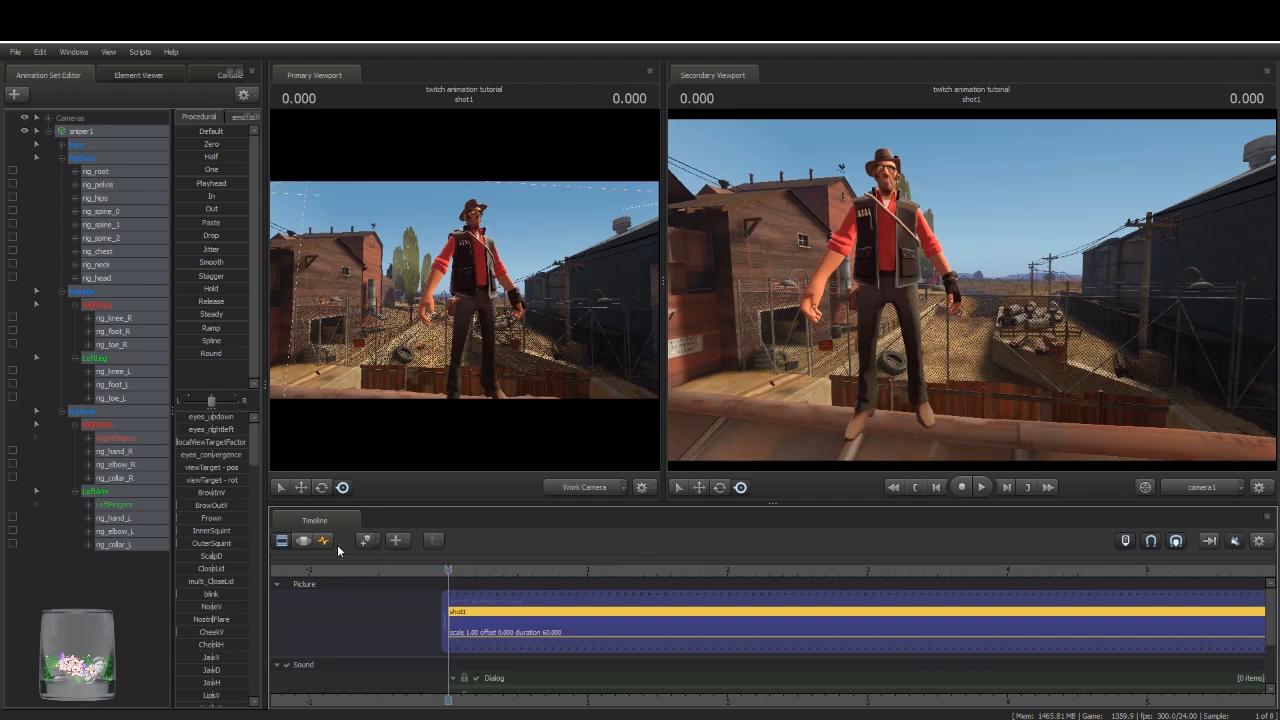
Step: Select all sniper1 keyframes from frame 0 to 31 in the Graph Editor and make their tangents unweighted
left_click(323, 540)
left_click(629, 566)
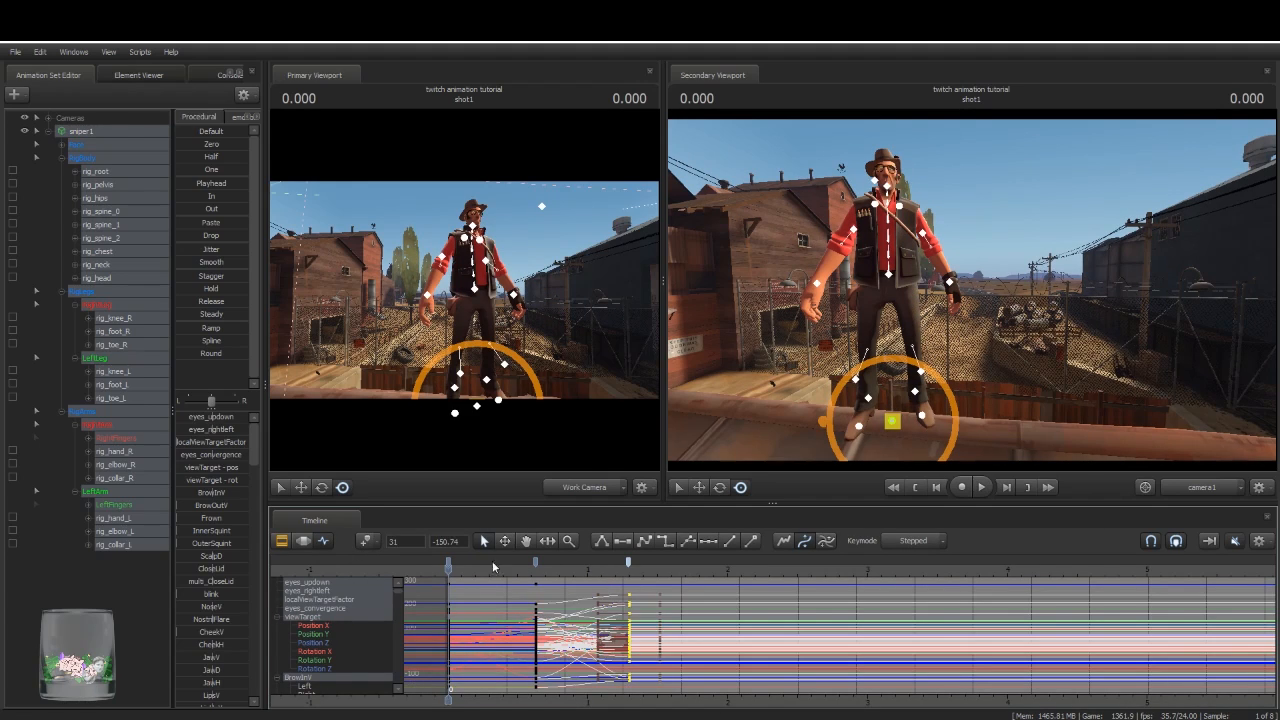
left_click(448, 562, "shift")
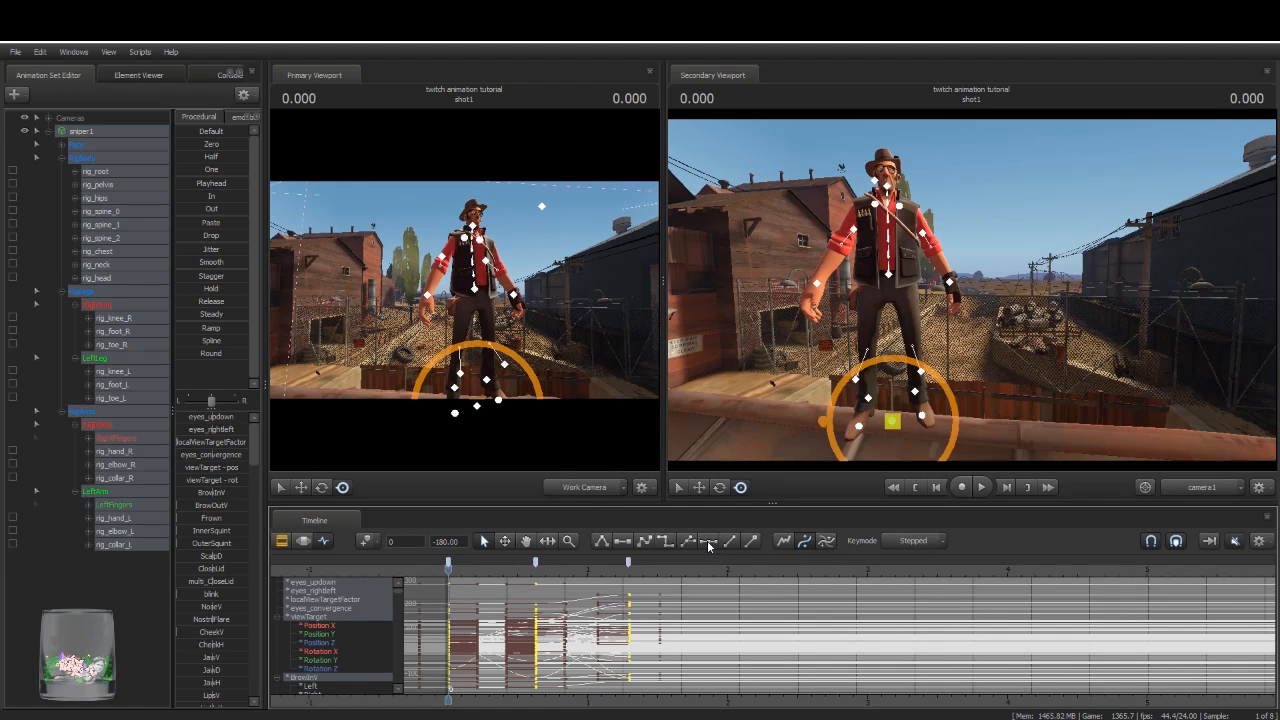
left_click(751, 541)
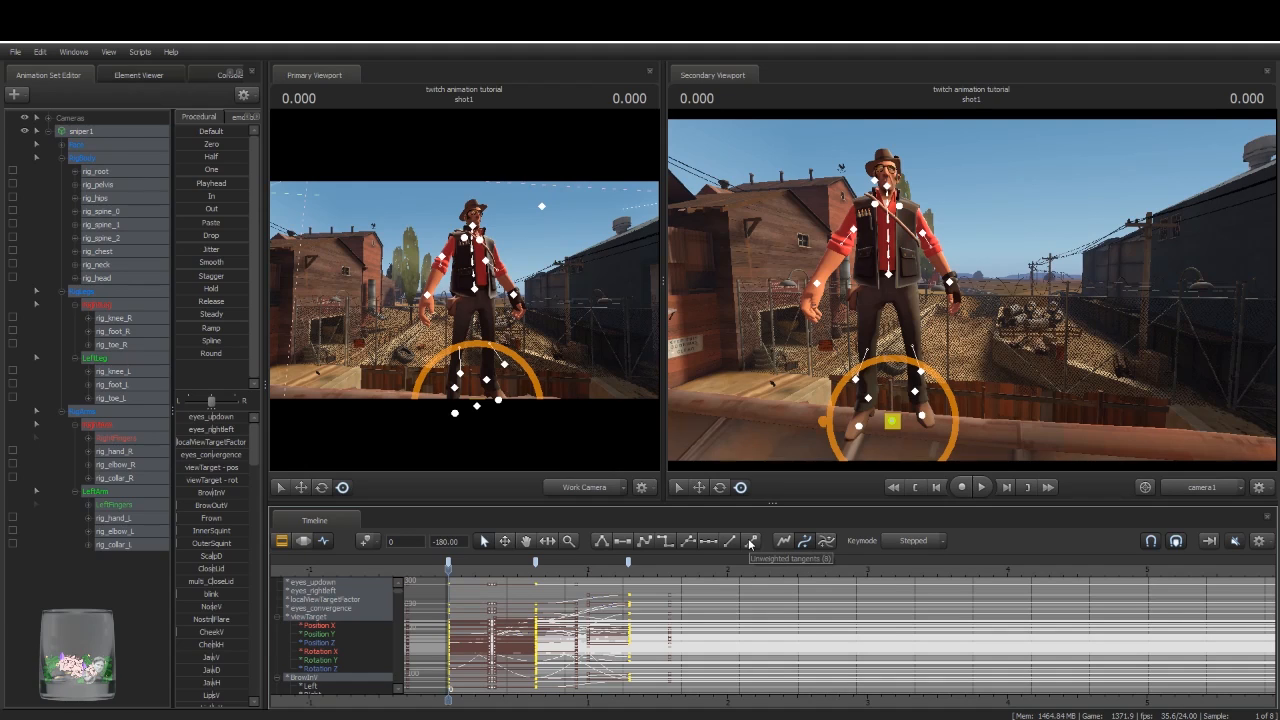
key("grave")
key("grave")
Step: Play back the leap with unweighted tangents in the Clip Editor
key("F2")
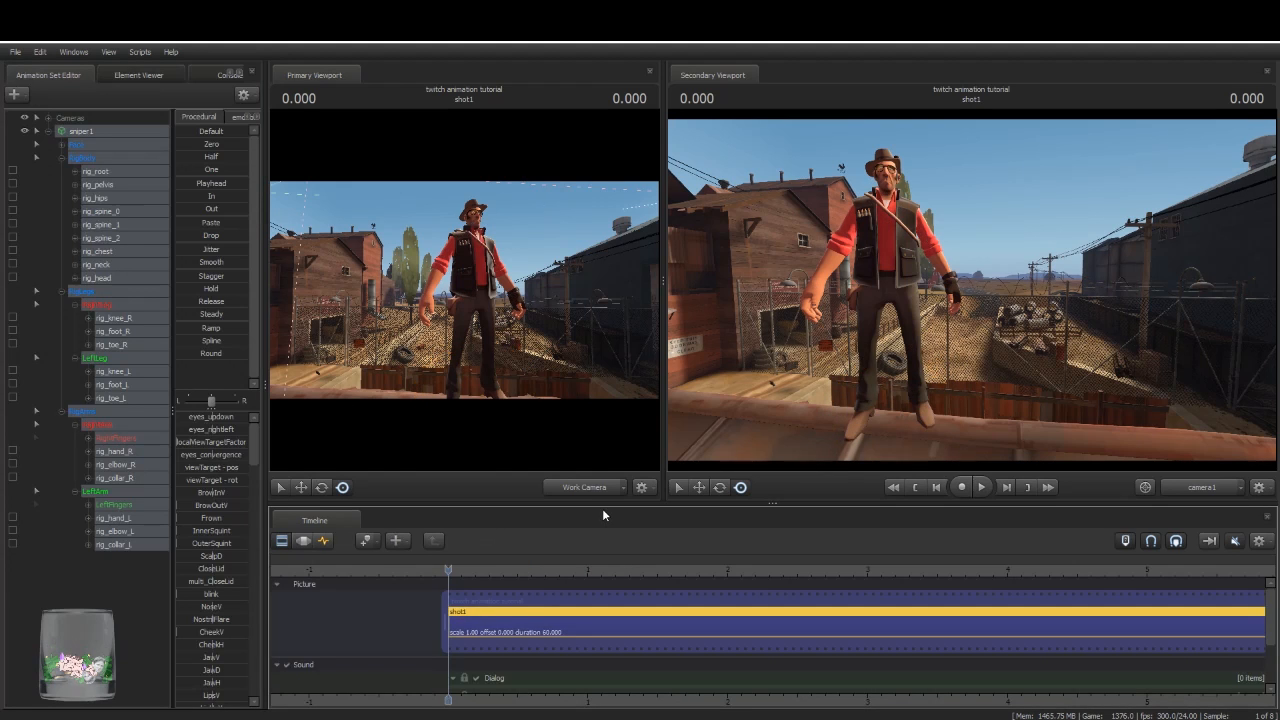
key("space")
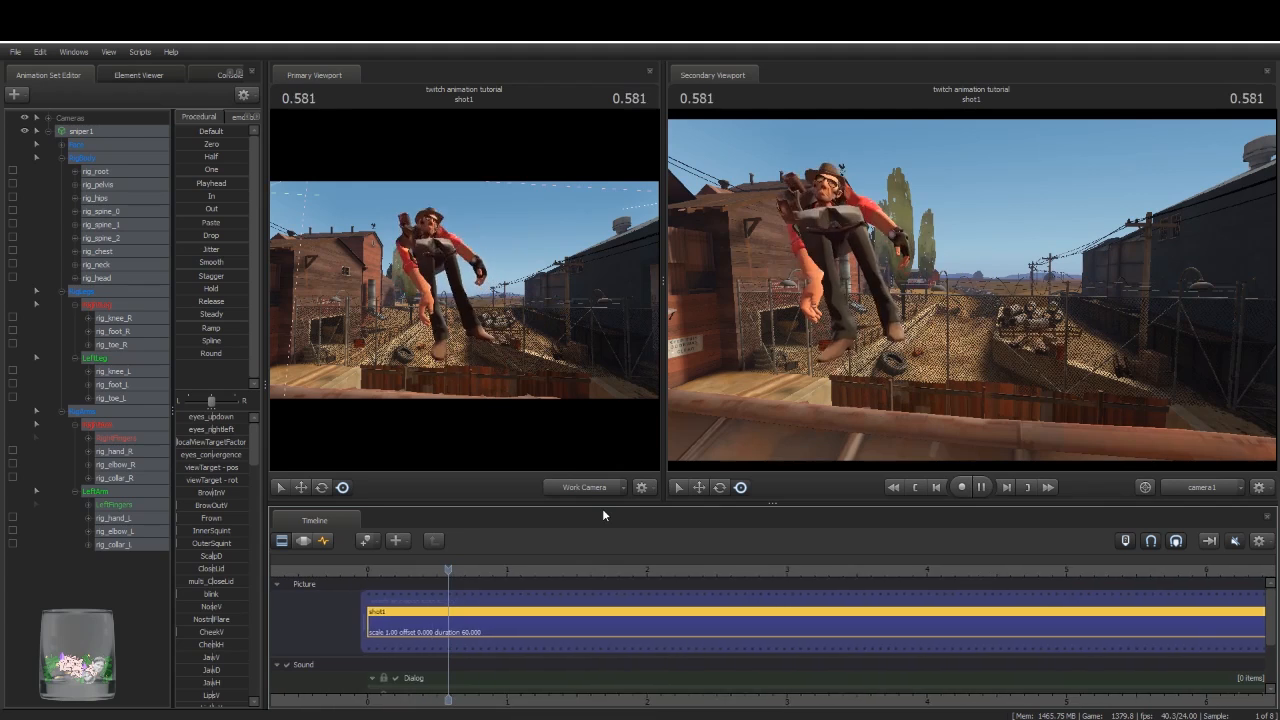
key("space")
key("space")
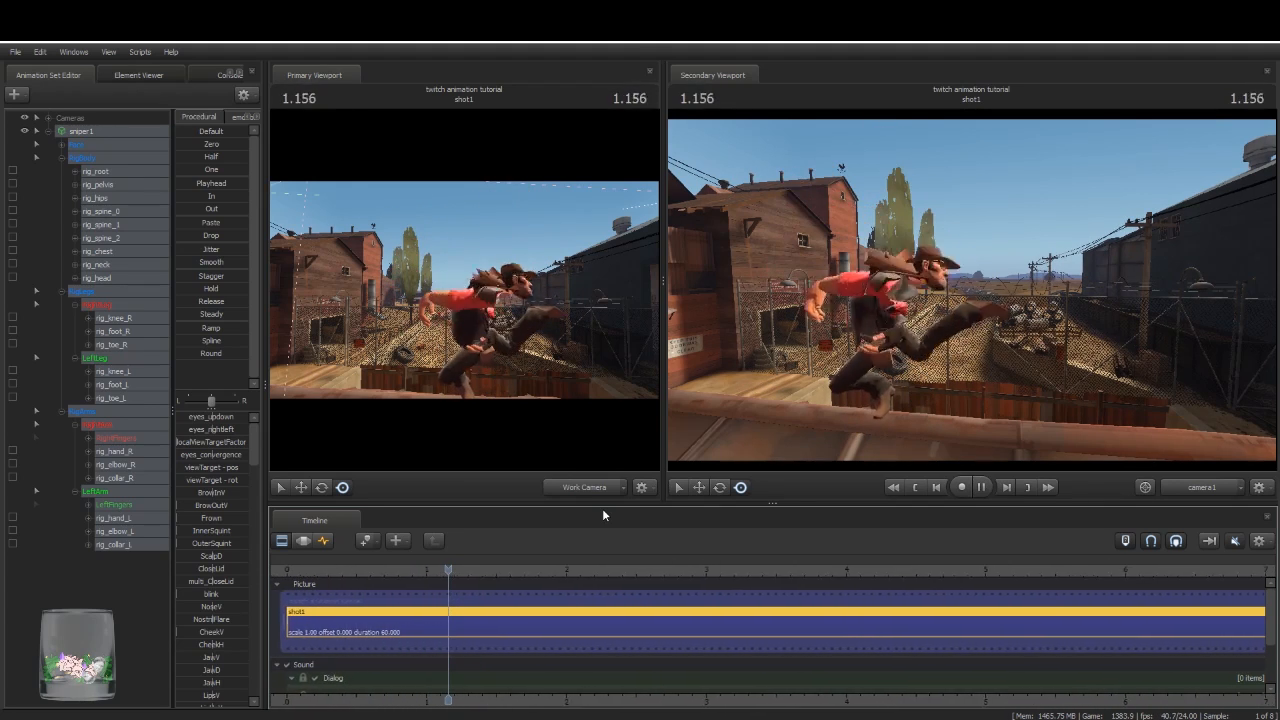
key("space")
Step: Apply spline tangents to all sniper1 keyframes in the Graph Editor and play back the leap in the Clip Editor
left_click(326, 540)
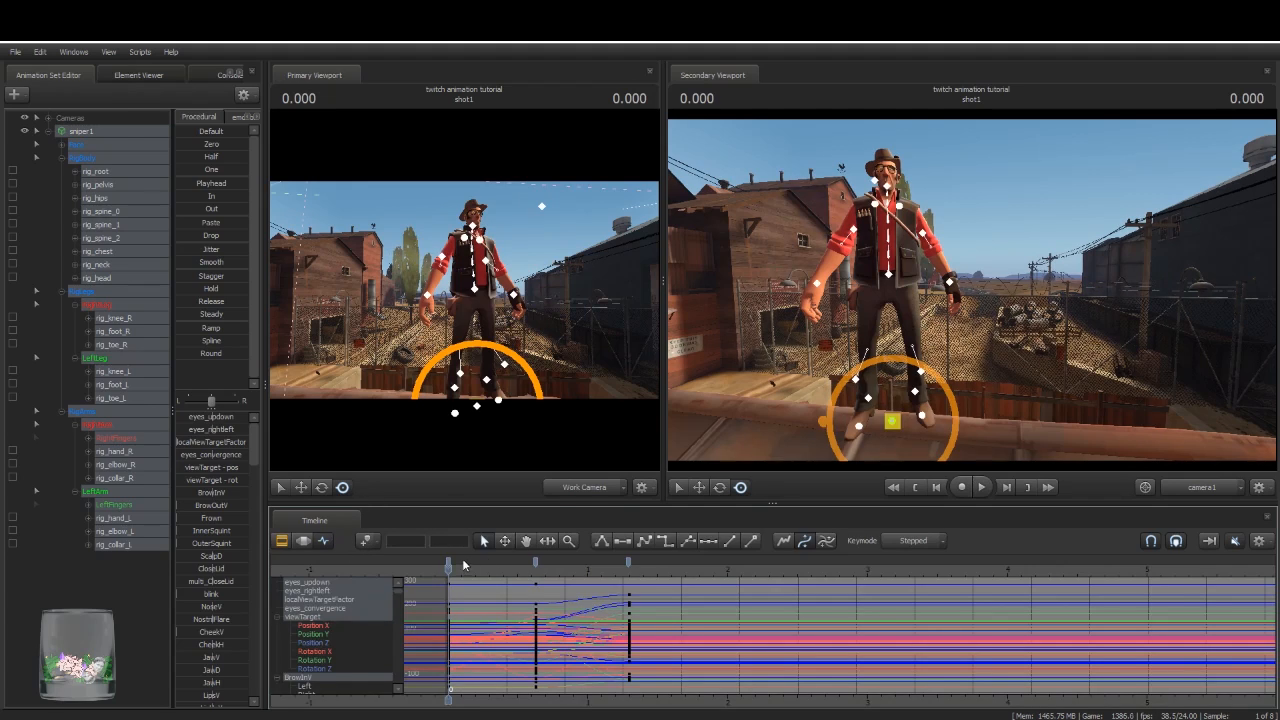
left_click(449, 562)
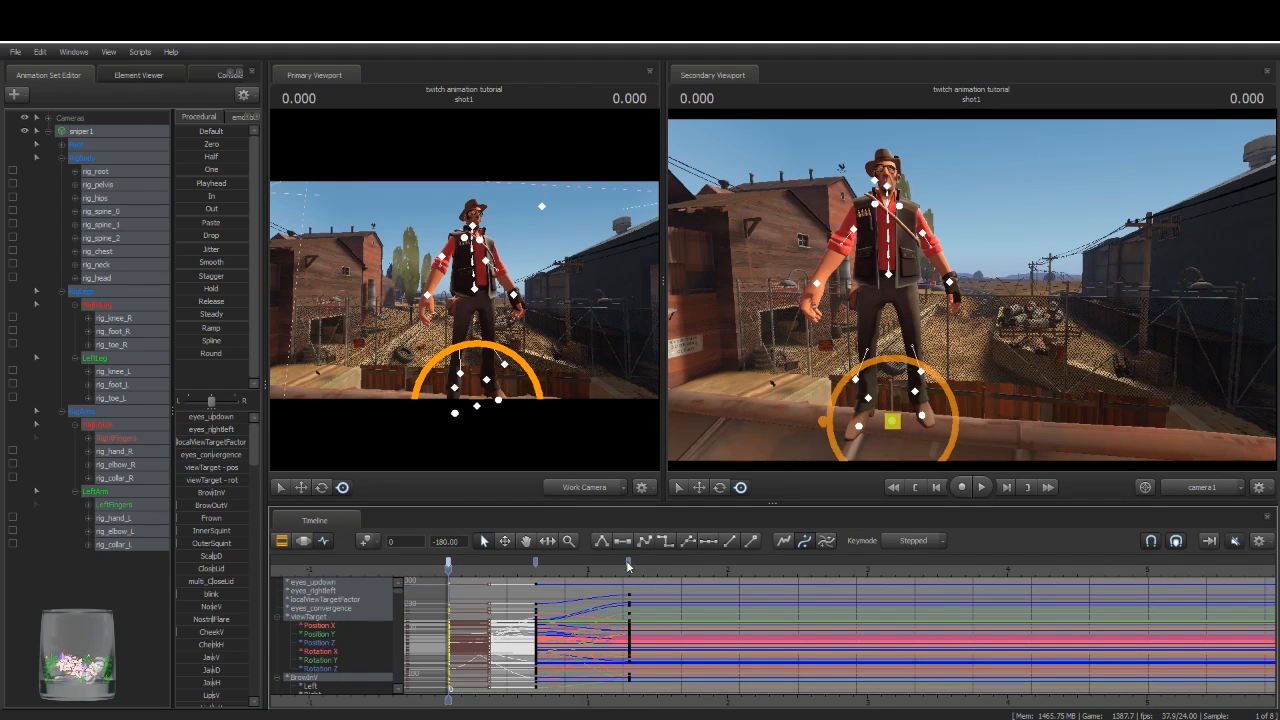
left_click(626, 562, "shift")
left_click(647, 540)
key("F2")
key("space")
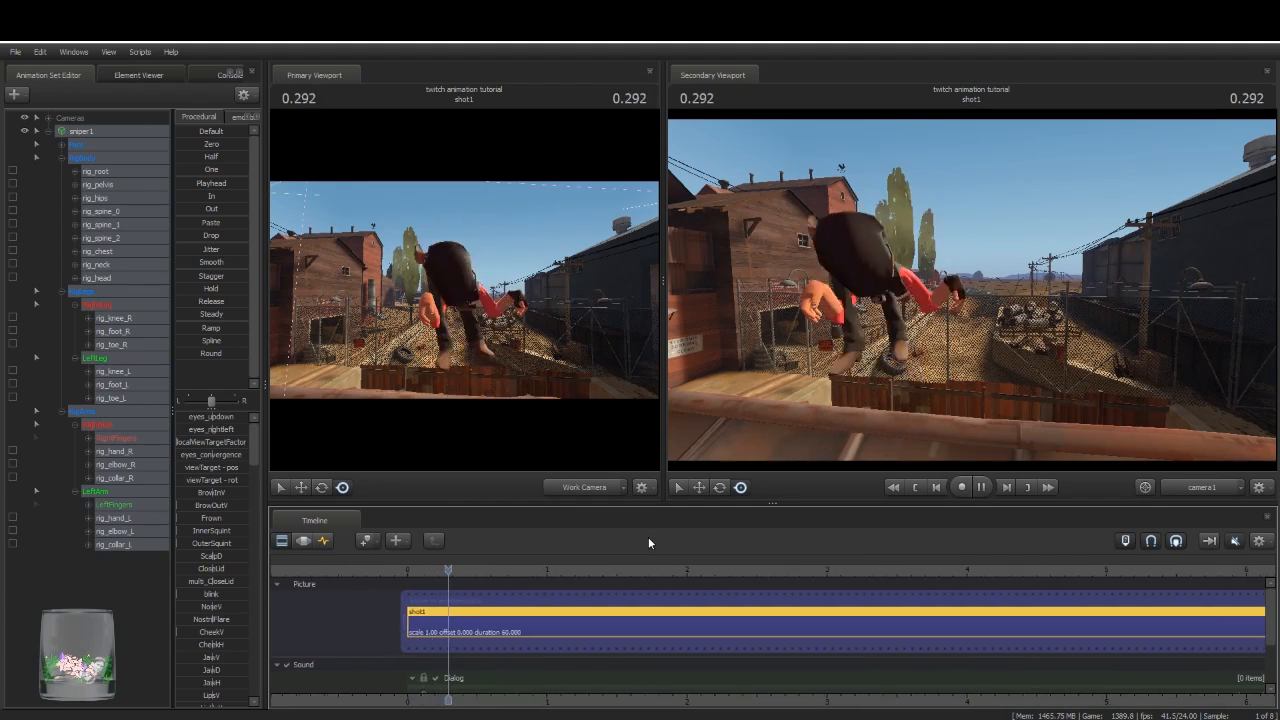
key("space")
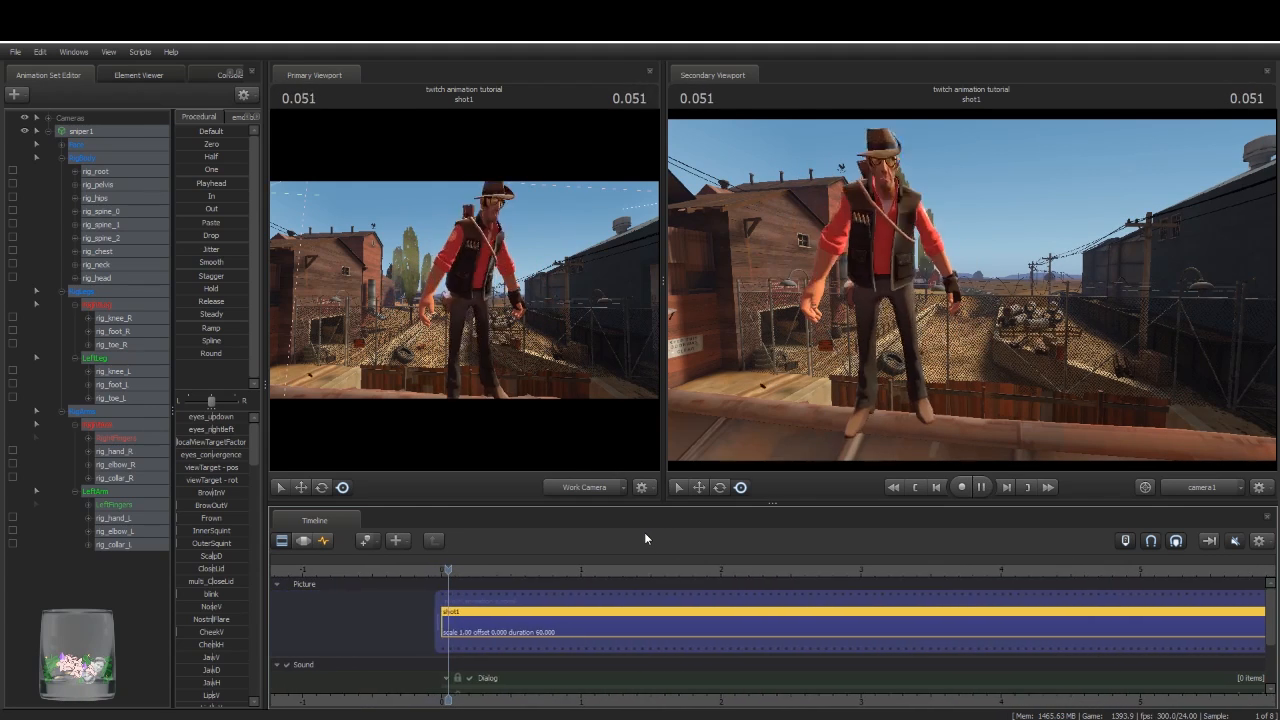
key("space")
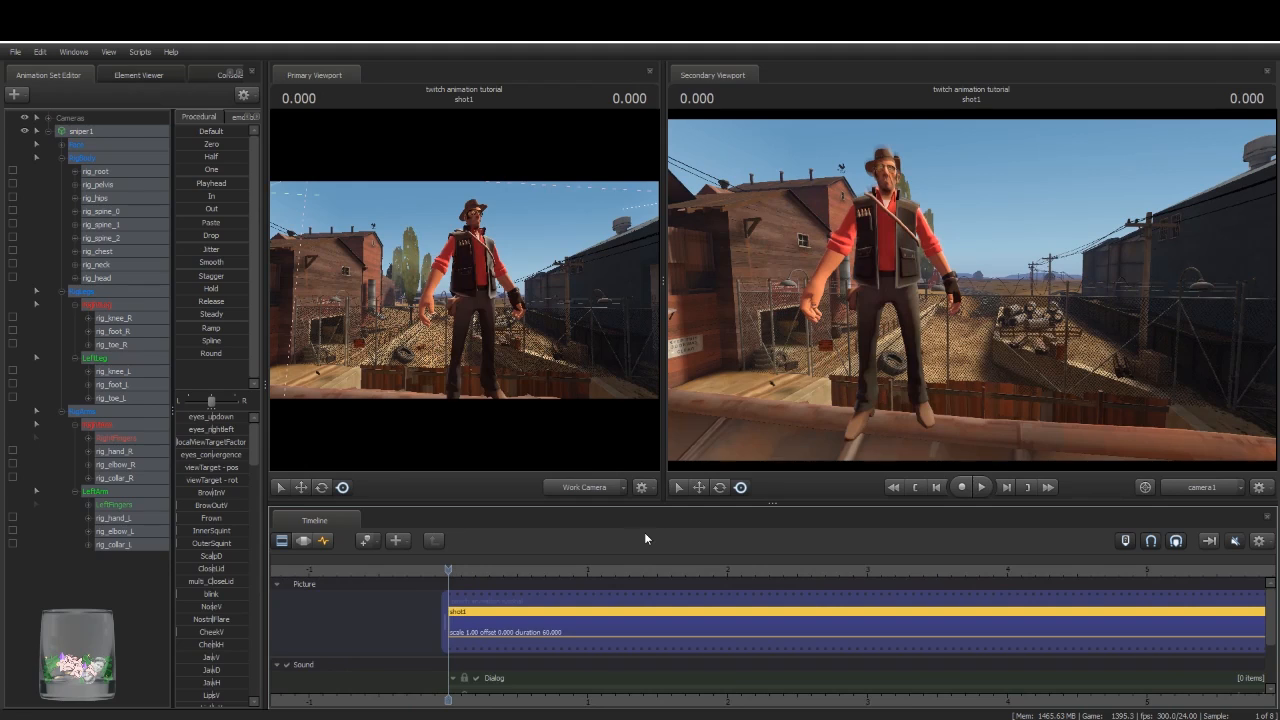
Step: Select the keyframes from frame 0 to 31 again and replay the splined leap up to 1.333
left_click(323, 540)
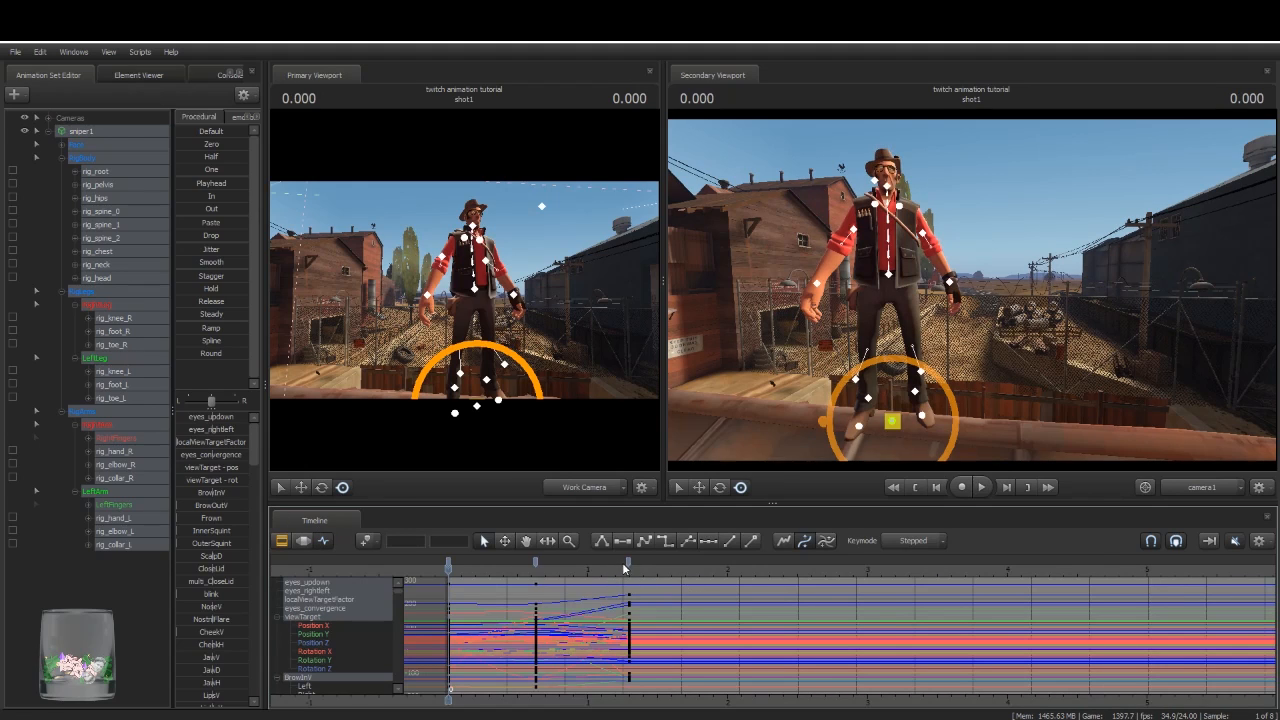
left_click(629, 566)
left_click(449, 564, "shift")
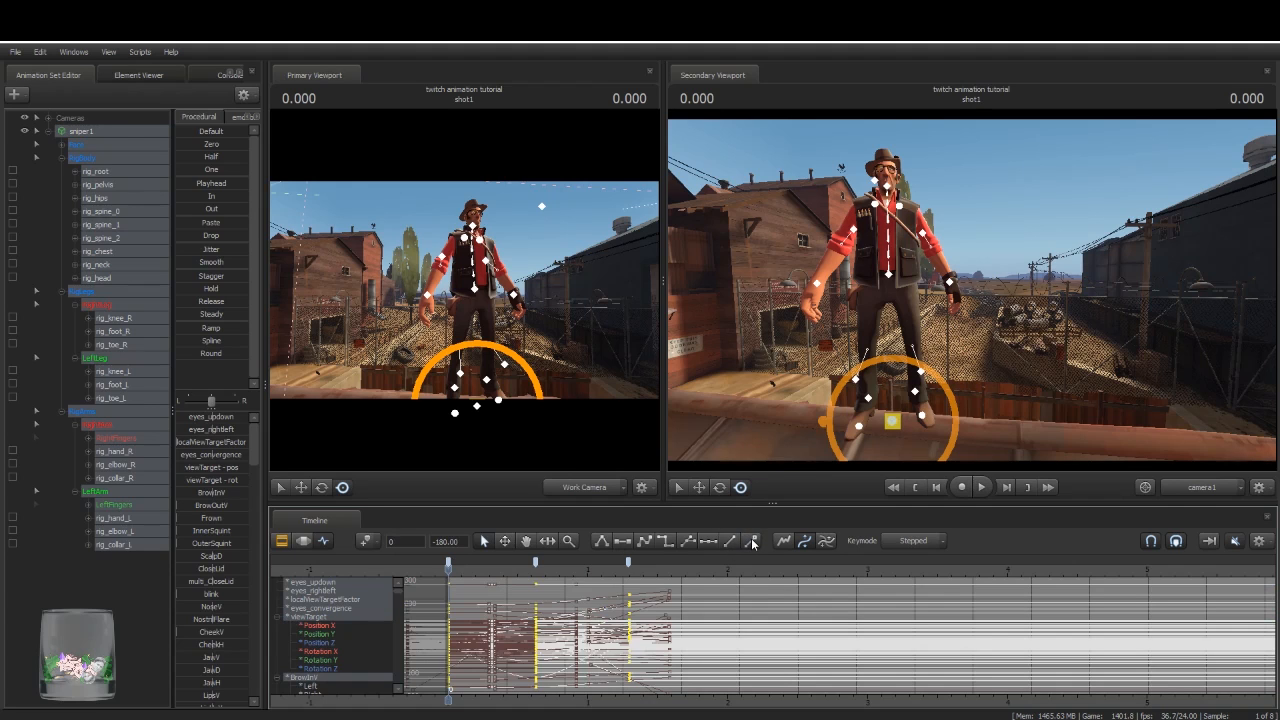
key("F2")
key("space")
key("space")
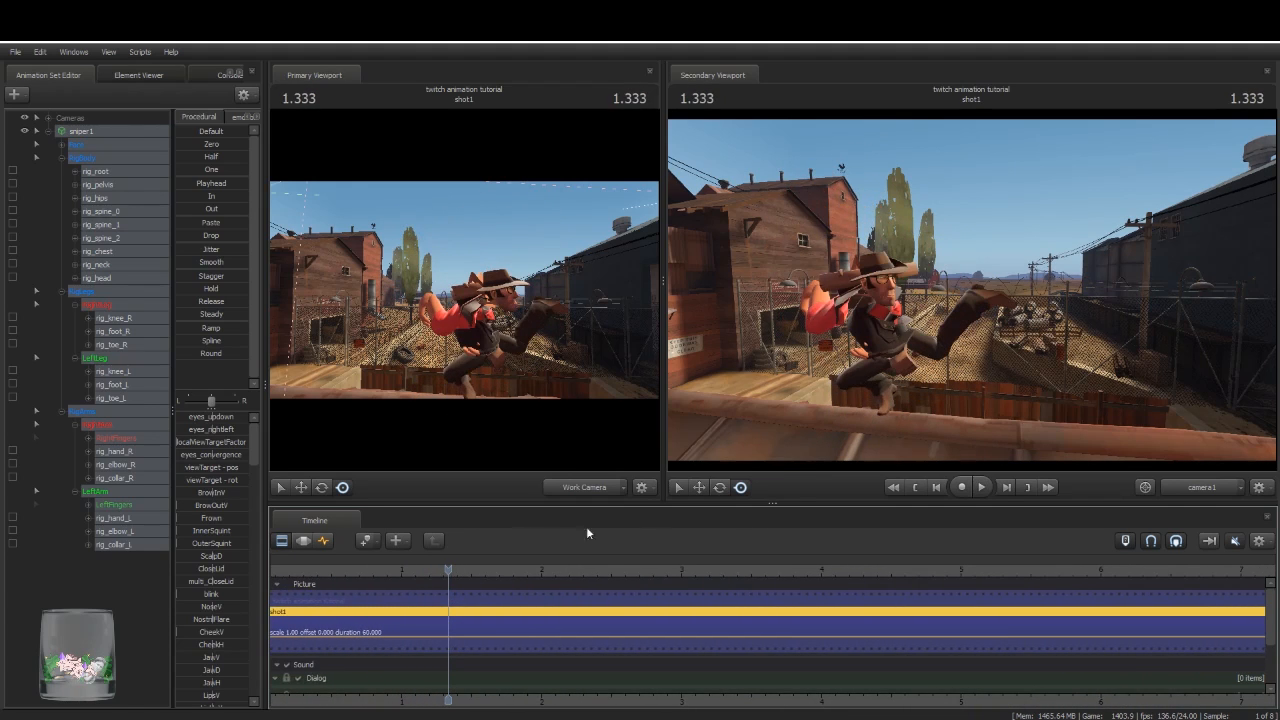
Step: In the Graph Editor, apply stepped tangents to all sniper1 keyframes from frame 0 to 31 and deselect them
left_click(323, 541)
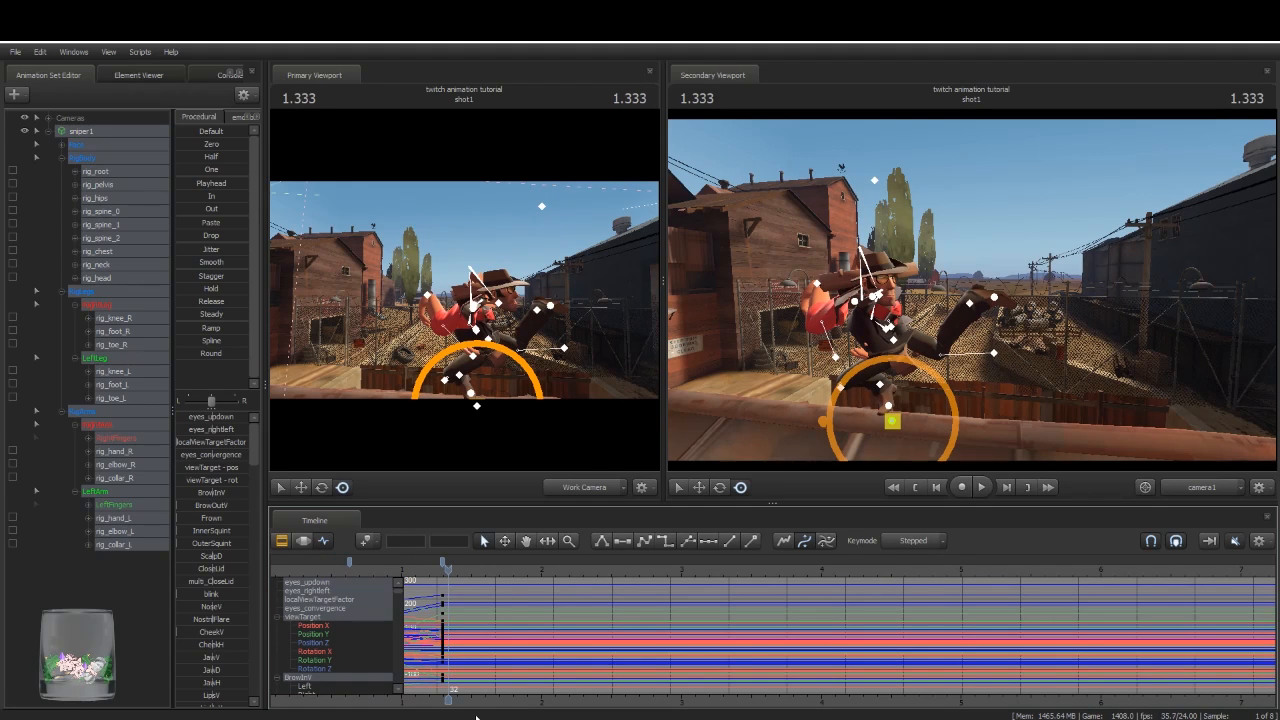
left_click_drag(449, 700, 689, 692)
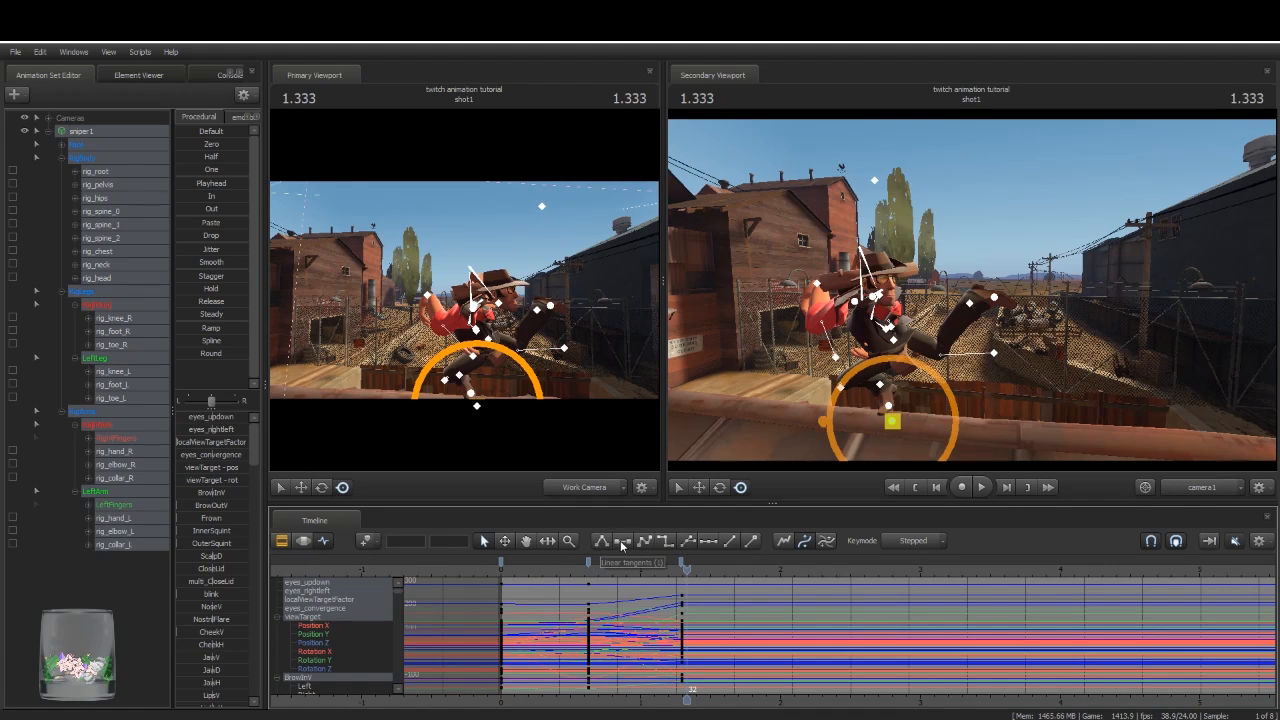
left_click(680, 558)
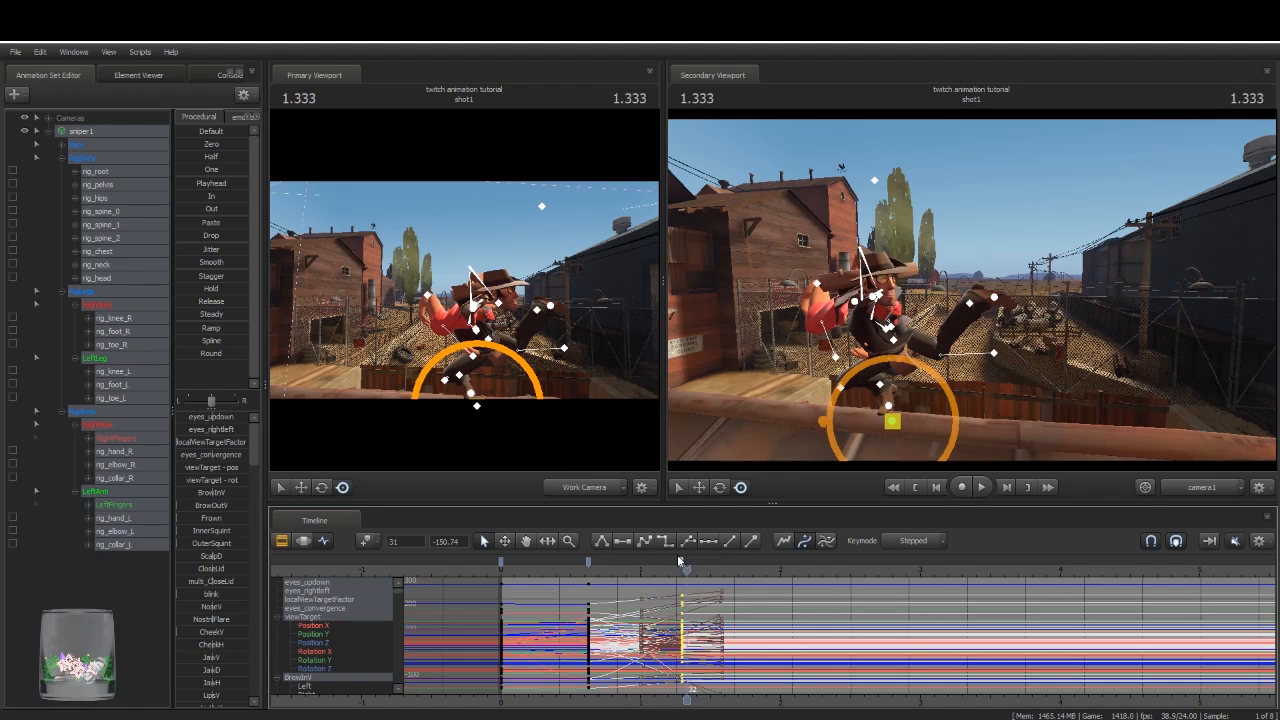
left_click(502, 563)
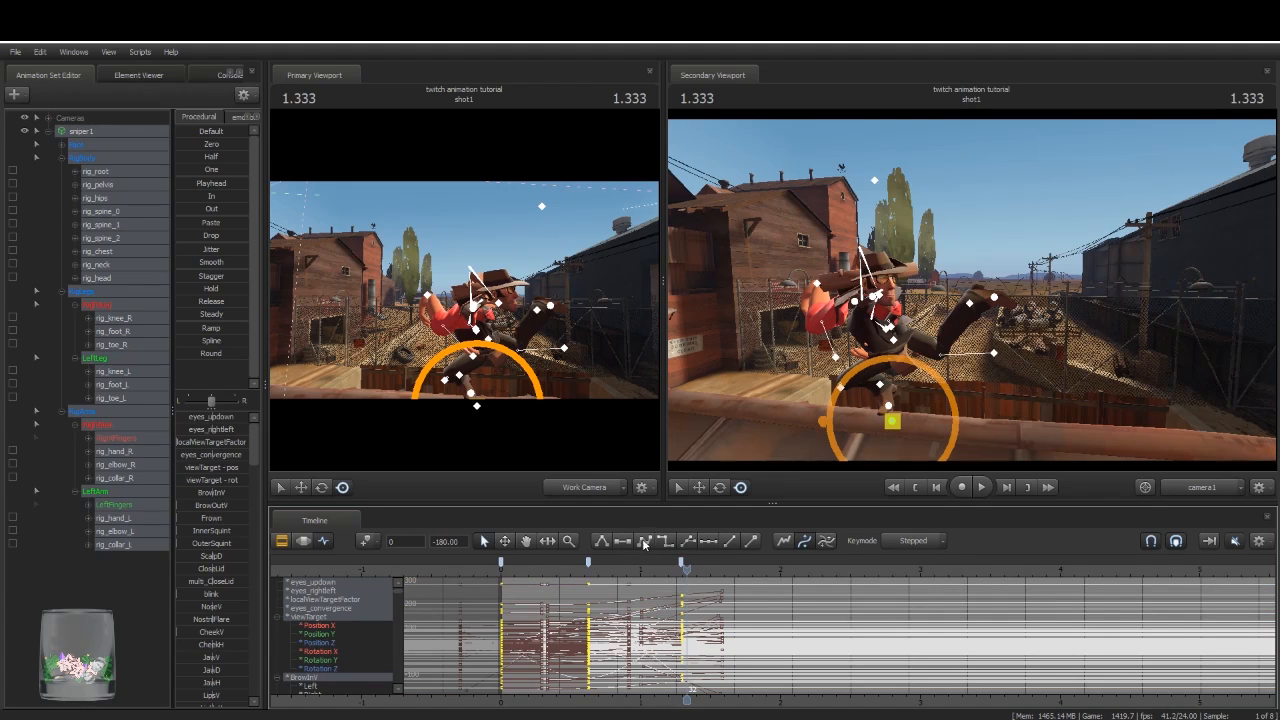
left_click(666, 540)
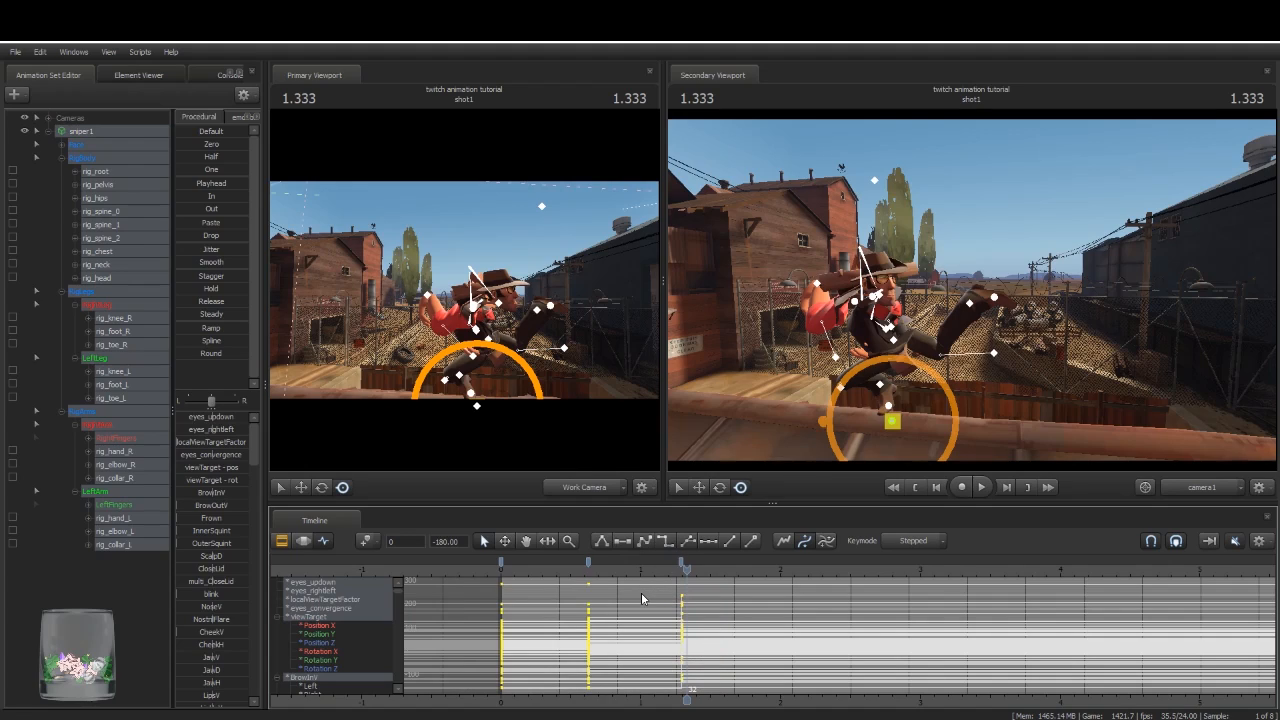
left_click(641, 597)
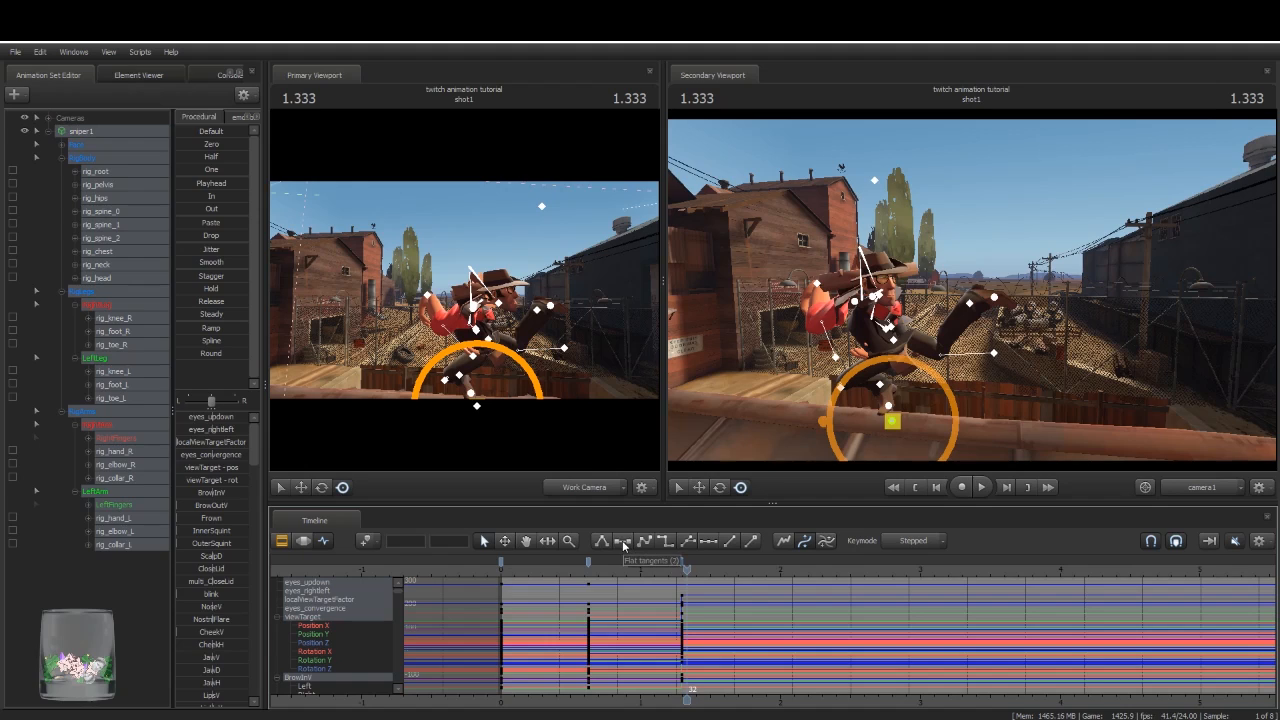
Step: Delete sniper1's middle and last keyframes in the Graph Editor, keeping the first one, and return the playhead to 0.000
left_click_drag(688, 570, 623, 625)
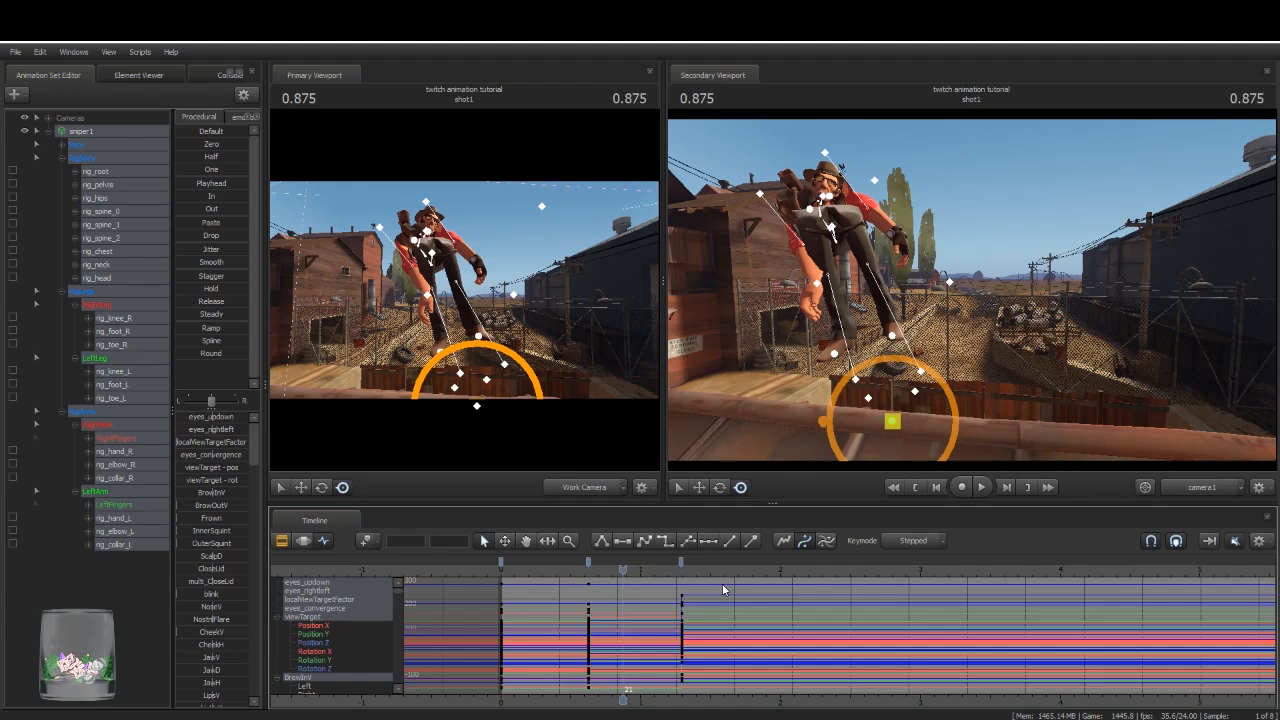
left_click(680, 562)
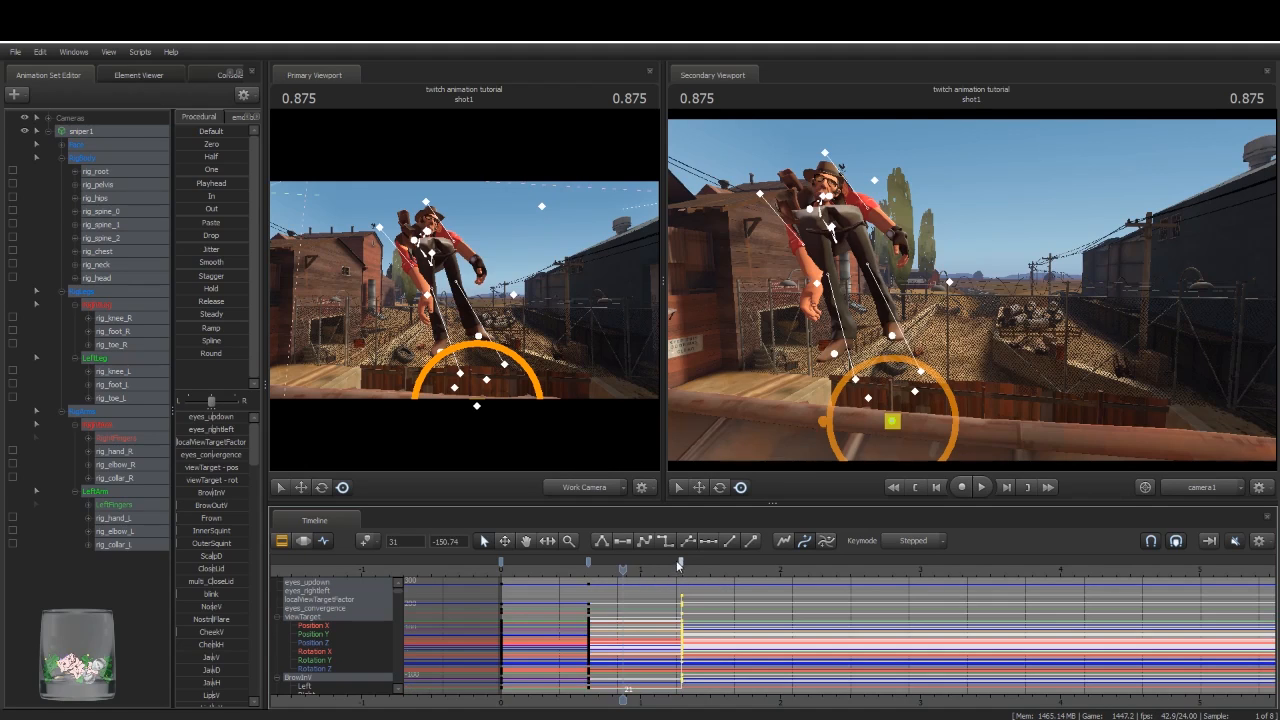
left_click(588, 562, "shift")
key("Delete")
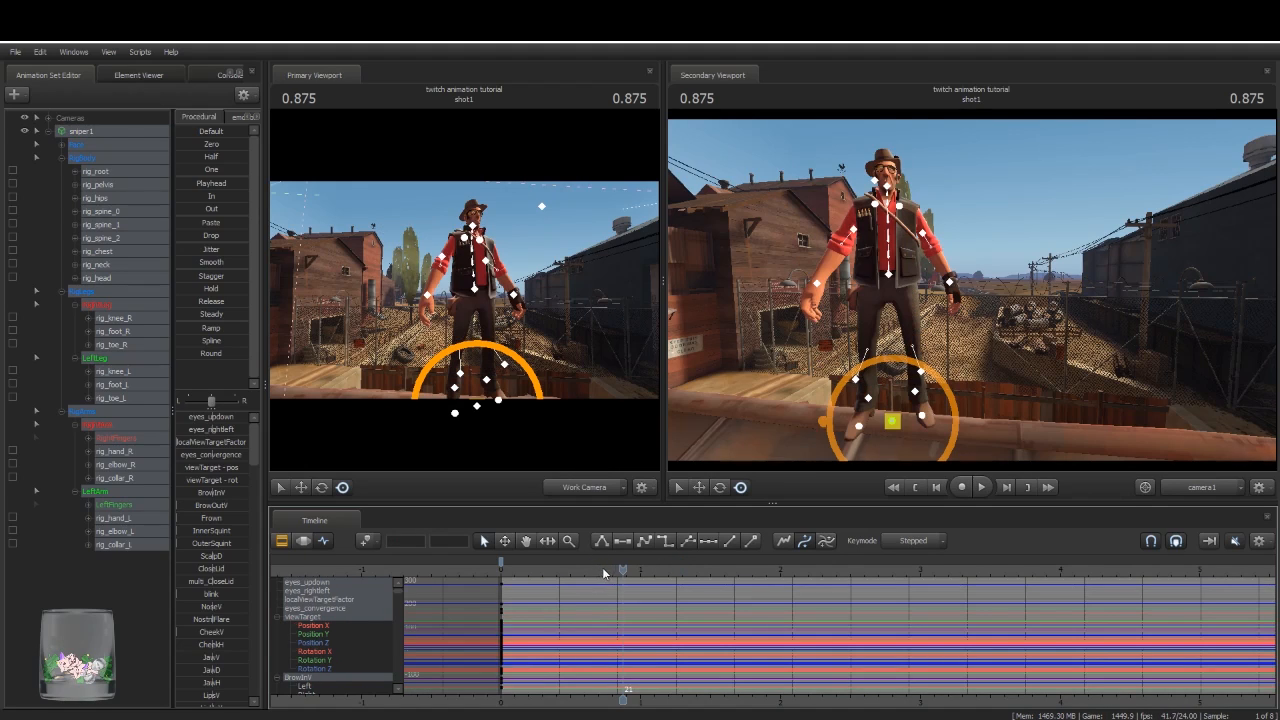
key("Home")
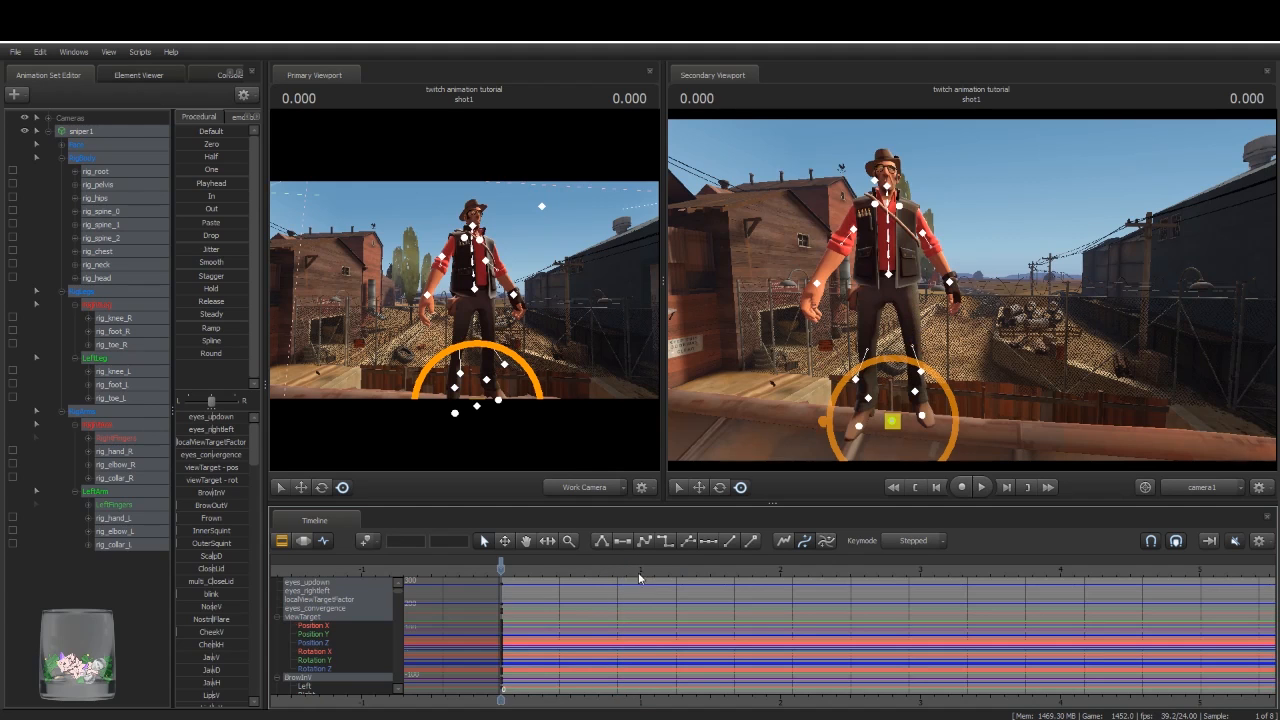
Step: Select rig_pelvis and lower it slightly in the Motion Editor with the move manipulator
left_click_drag(578, 306, 499, 281)
left_click(432, 257)
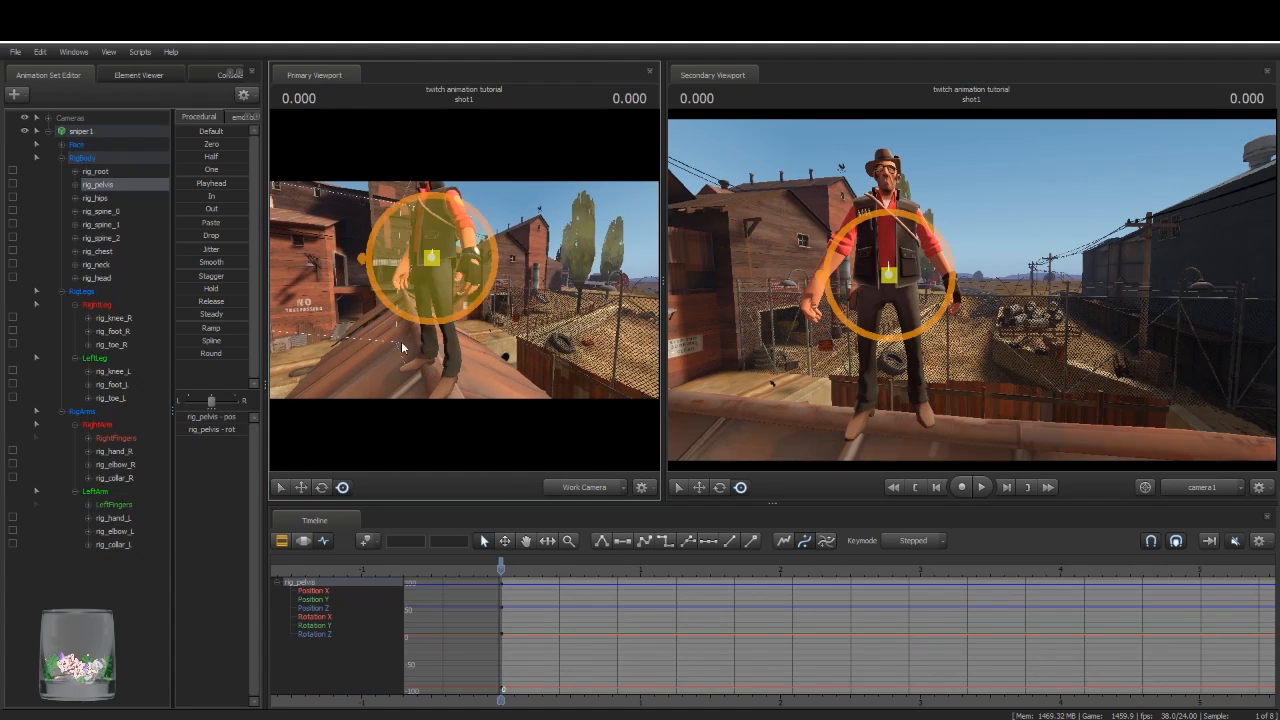
left_click(303, 540)
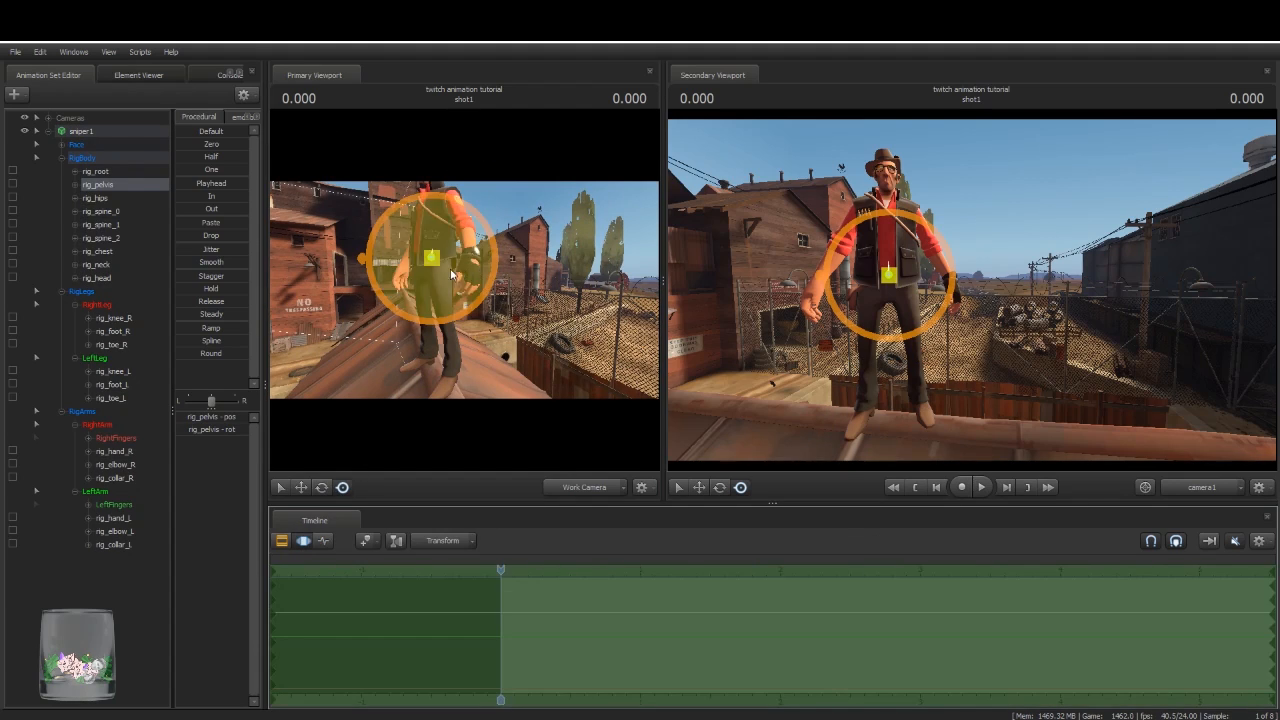
left_click(300, 489)
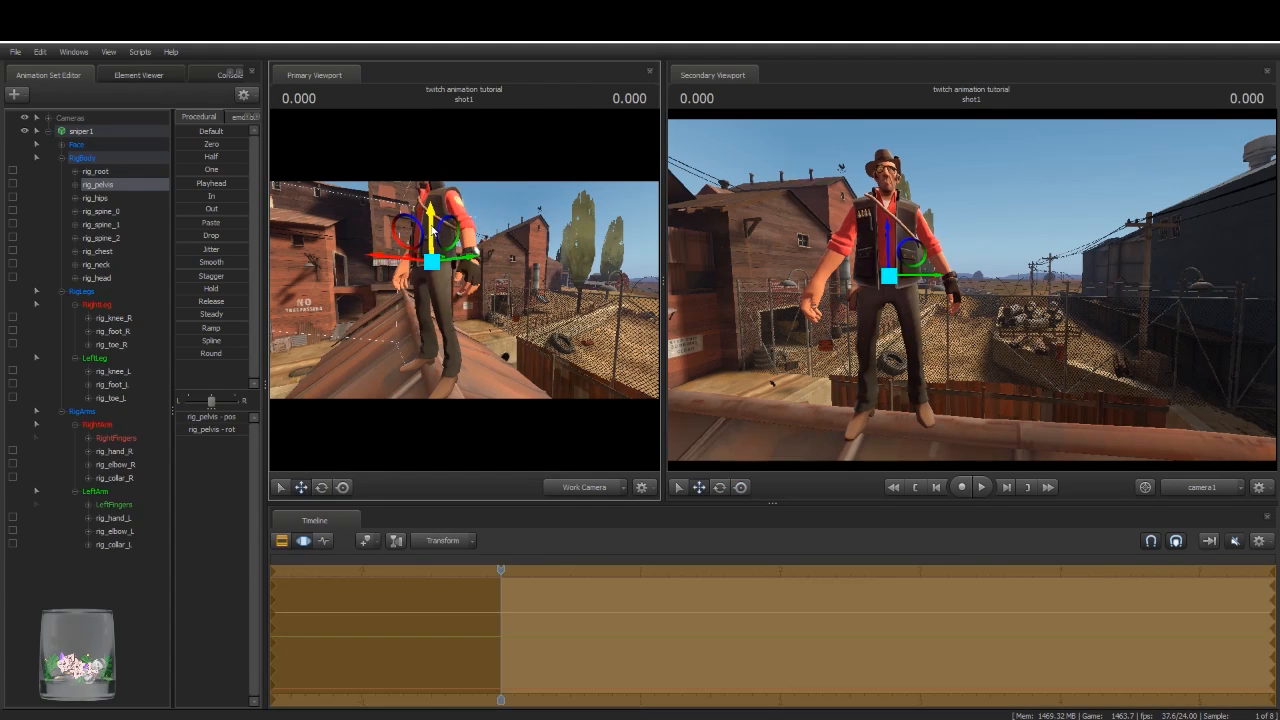
left_click_drag(515, 393, 464, 435)
Step: Adjust rig_foot_R's position and rotate rig_foot_L so that the left foot points outward
left_click(413, 329, "ctrl")
left_click_drag(470, 293, 502, 274)
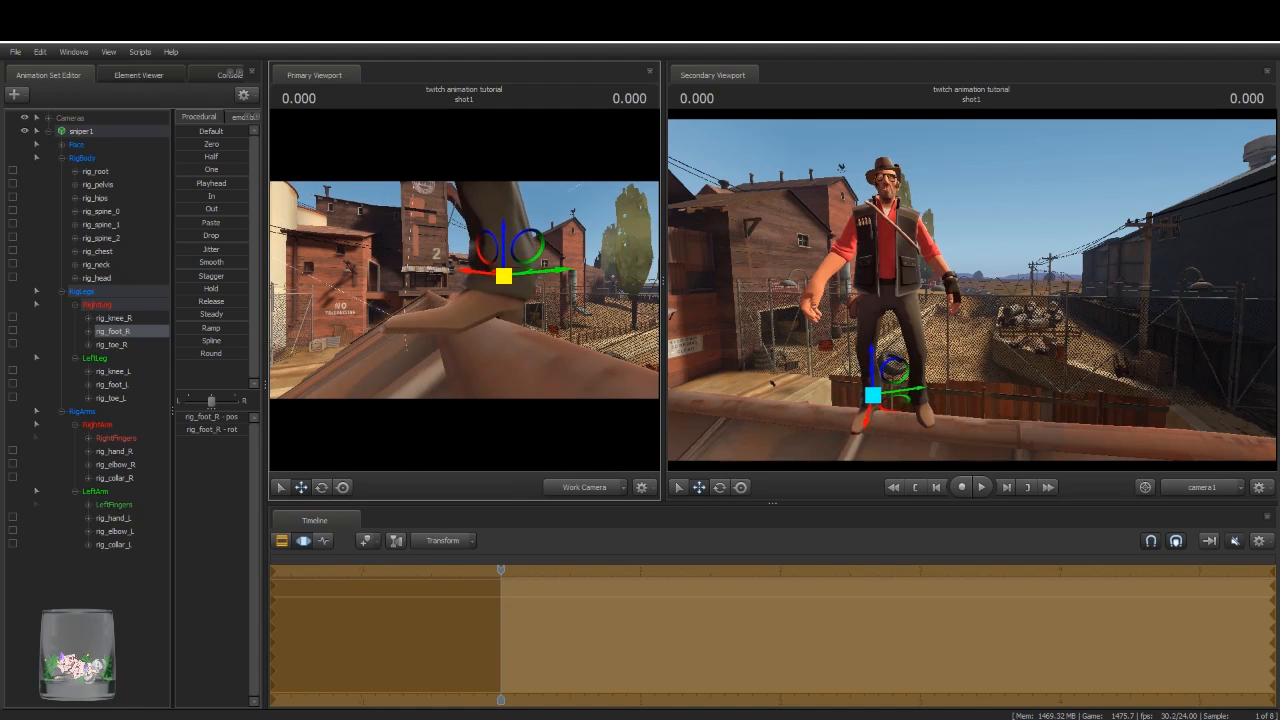
left_click_drag(469, 375, 556, 326)
left_click(499, 286, "ctrl")
left_click(322, 487)
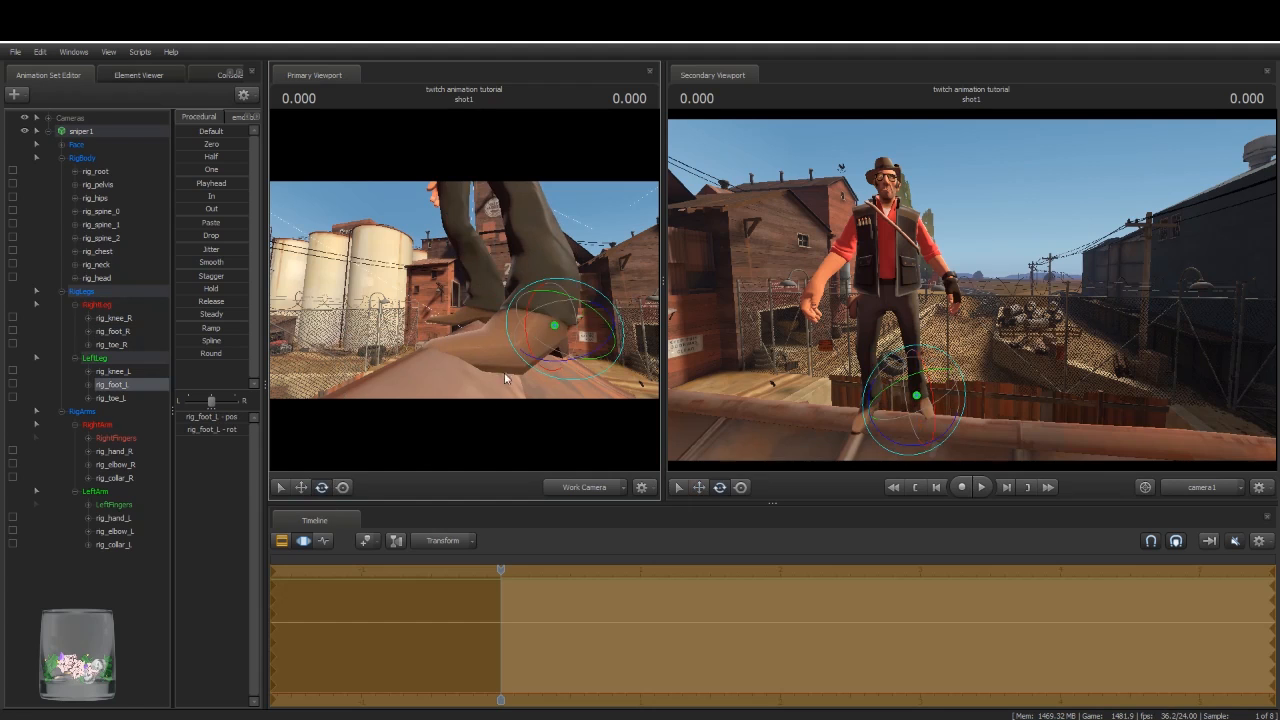
left_click_drag(565, 319, 566, 332)
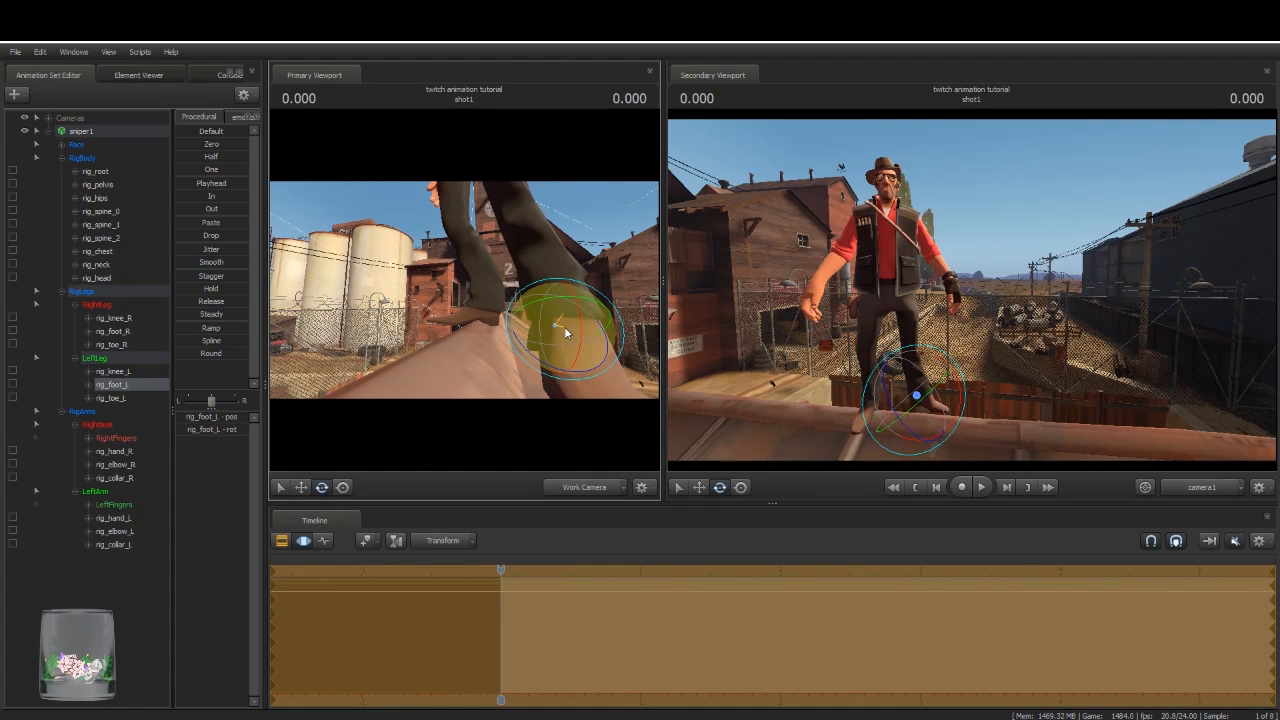
Step: Shift rig_pelvis slightly with the screen-space manipulator to rebalance the sniper's stance
mouse_move(419, 325)
left_mouse_down()
mouse_move(419, 275)
mouse_move(419, 325)
left_mouse_up()
left_click(476, 286, "ctrl")
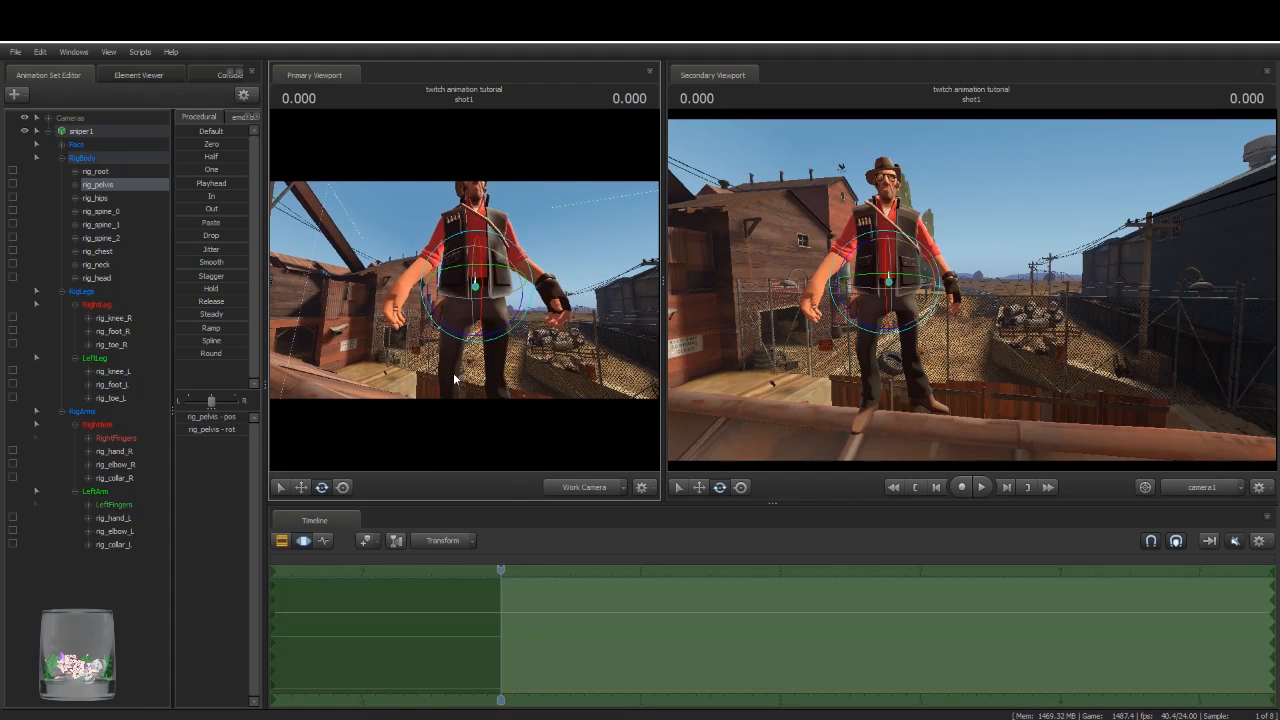
left_click(343, 487)
mouse_move(485, 288)
left_mouse_down()
mouse_move(494, 294)
mouse_move(480, 282)
left_mouse_up()
Step: Reduce the camera's fieldOfView and reframe the camera1 shot around the sniper's upper body
left_click(81, 119)
left_click_drag(237, 417, 196, 417)
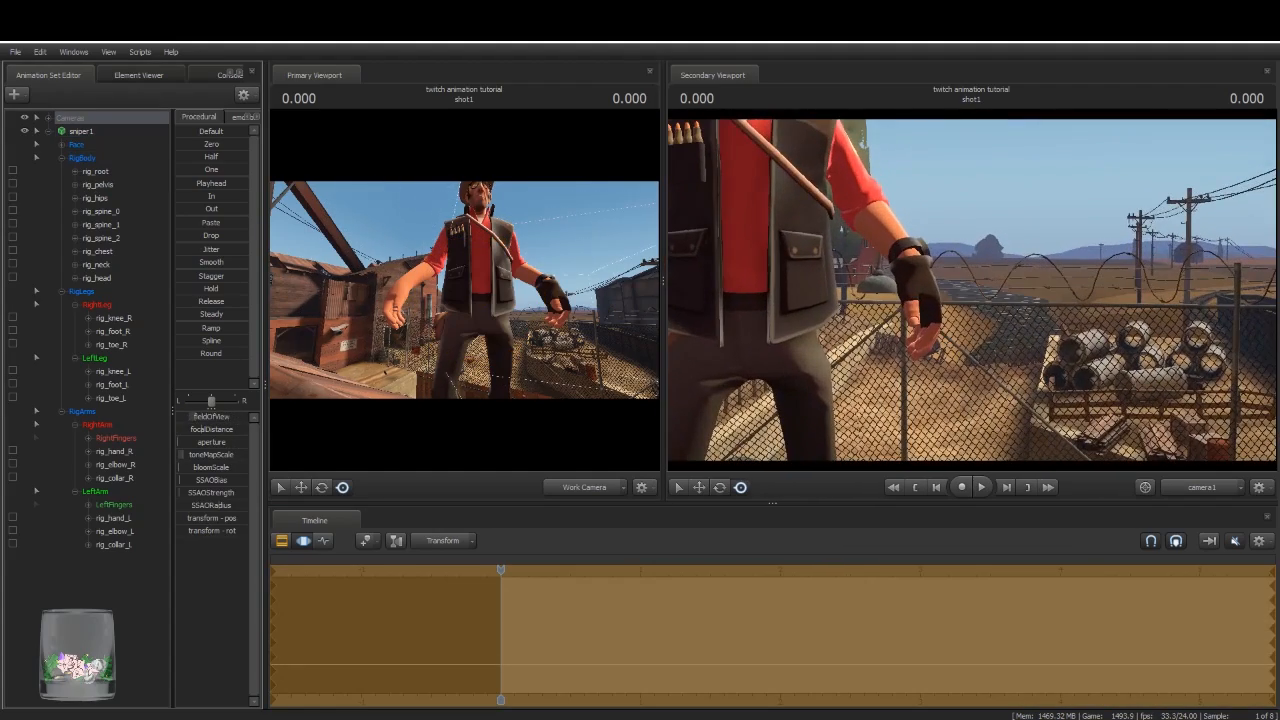
left_click_drag(929, 371, 969, 288)
key("s")
key("w")
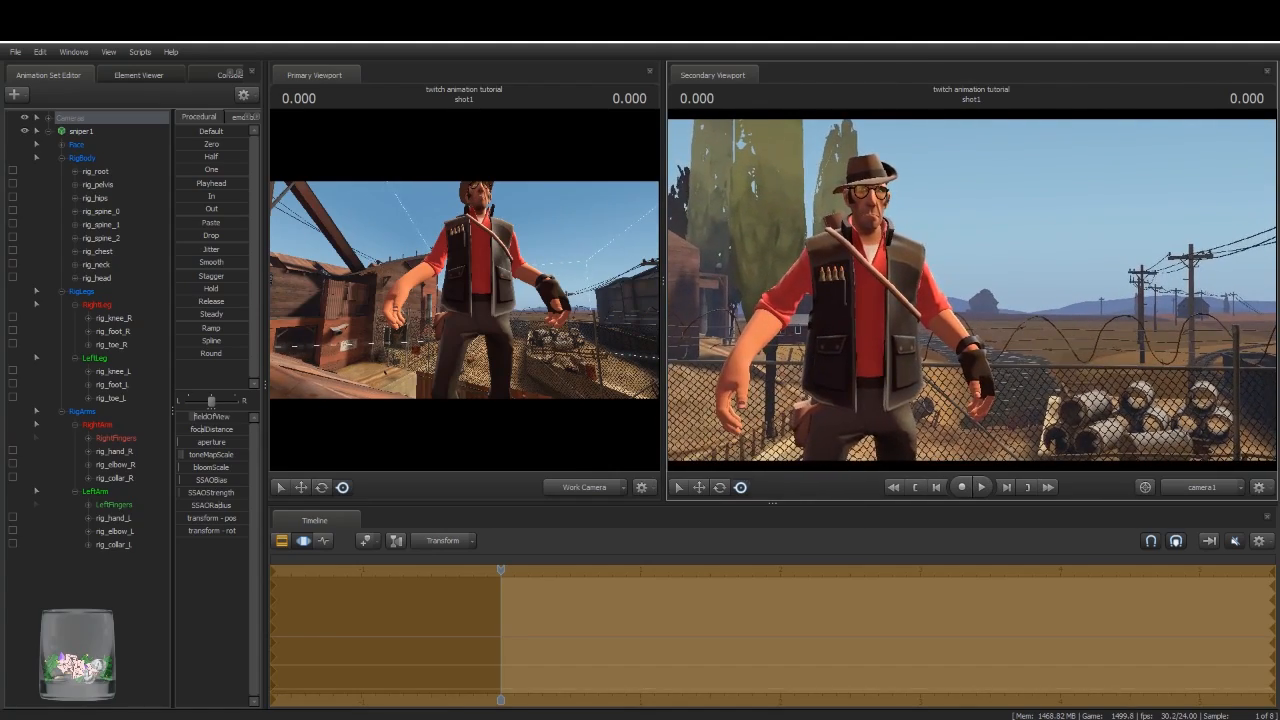
Step: Reposition rig_foot_L so that the left foot rests on the roof ridge
left_click_drag(596, 388, 590, 470)
mouse_move(464, 290)
left_mouse_down()
mouse_move(385, 300)
mouse_move(370, 330)
mouse_move(464, 289)
left_mouse_up()
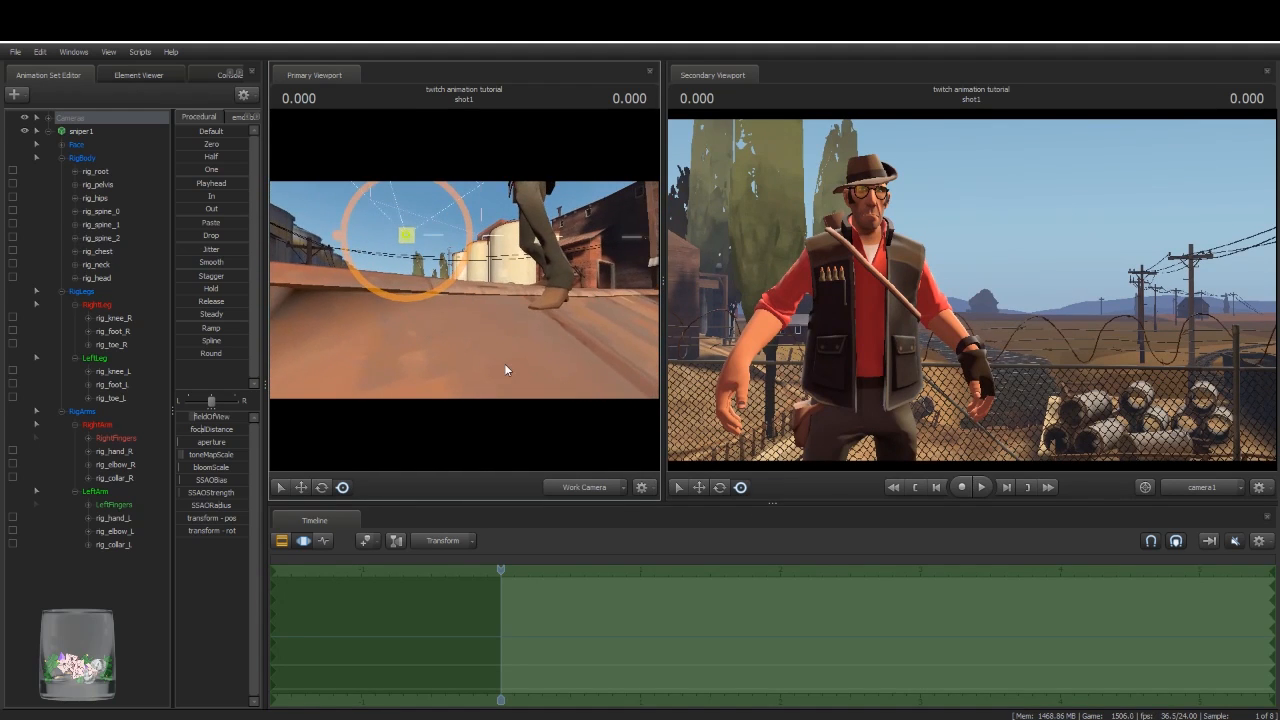
key("ctrl")
left_click(560, 280)
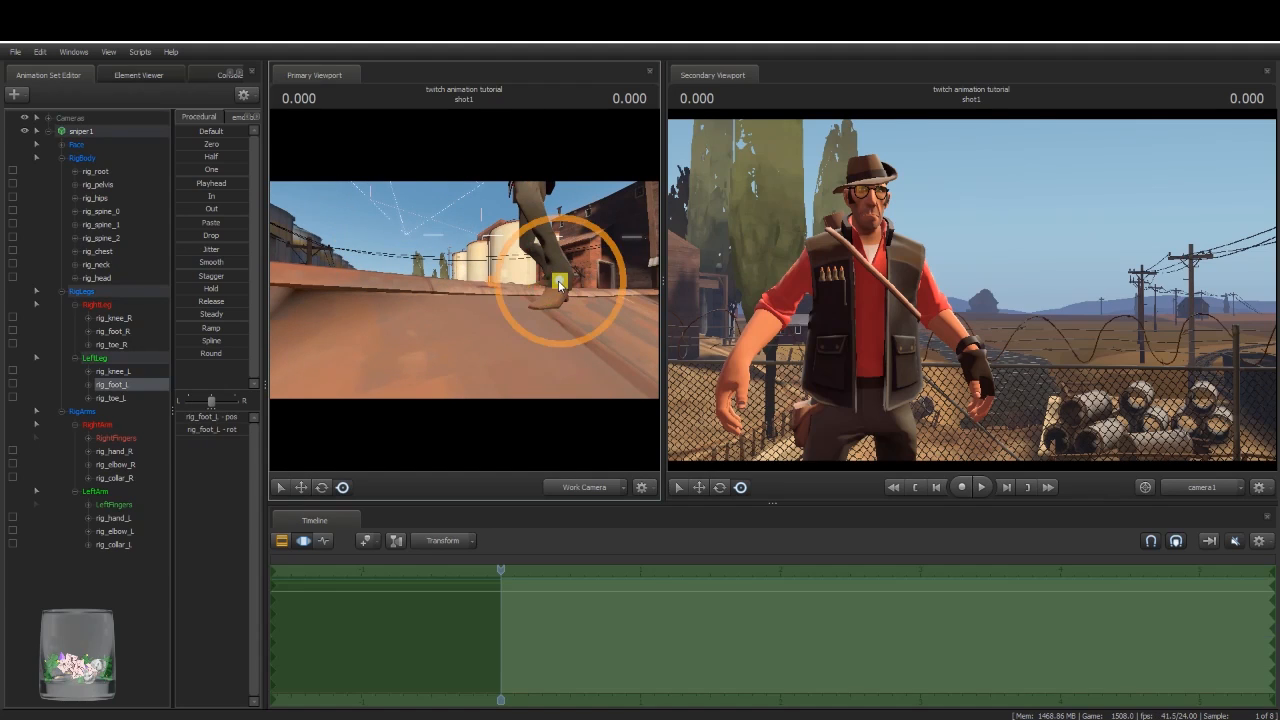
left_click_drag(547, 323, 548, 321)
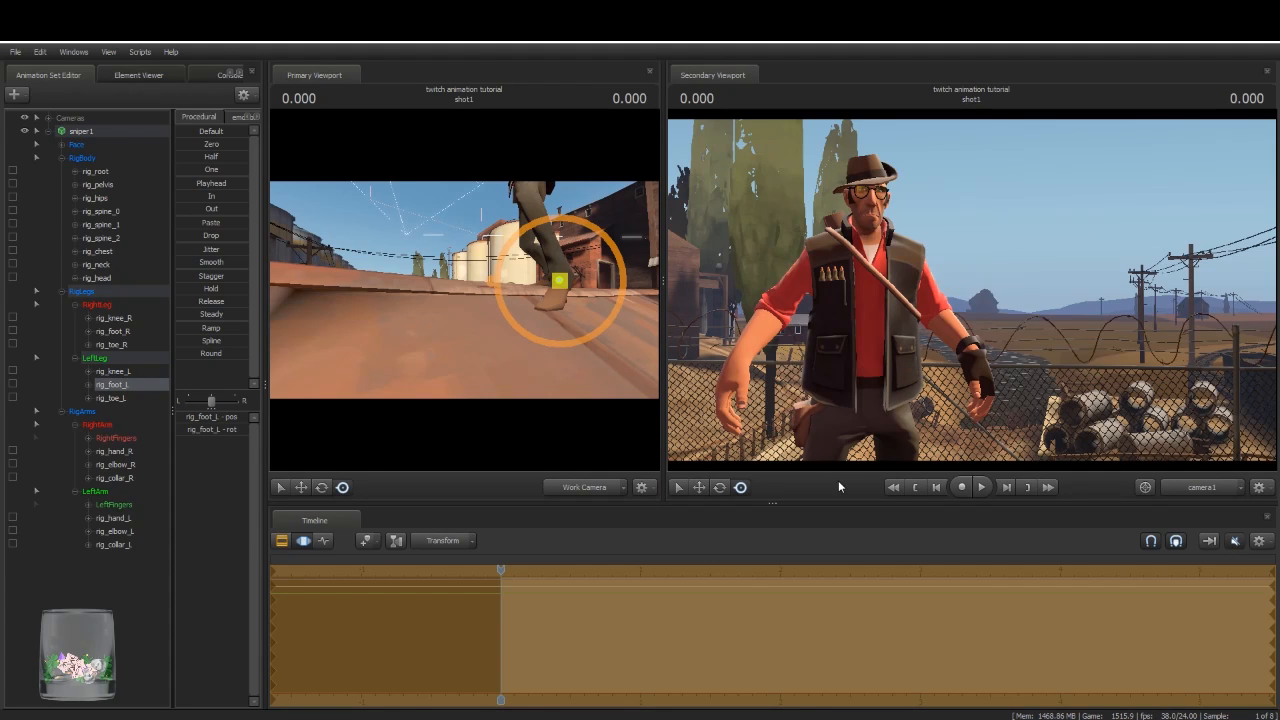
Step: Refine the leg placement and shift the sniper's body down and sideways so the knees bend
left_click_drag(449, 323, 550, 358, "alt")
mouse_move(478, 300)
left_mouse_down()
mouse_move(457, 297)
mouse_move(486, 298)
left_mouse_up()
left_click_drag(364, 265, 470, 235, "alt")
middle_click_drag(470, 235, 470, 280)
left_click(438, 230, "ctrl")
mouse_move(436, 234)
left_mouse_down()
mouse_move(458, 226)
mouse_move(434, 221)
mouse_move(432, 236)
left_mouse_up()
Step: Adjust the lower spine controls, including rig_spine_1 and rig_hips, to give the torso a relaxed lean
left_click_drag(872, 408, 880, 343)
left_click(876, 352)
left_click(865, 312, "ctrl")
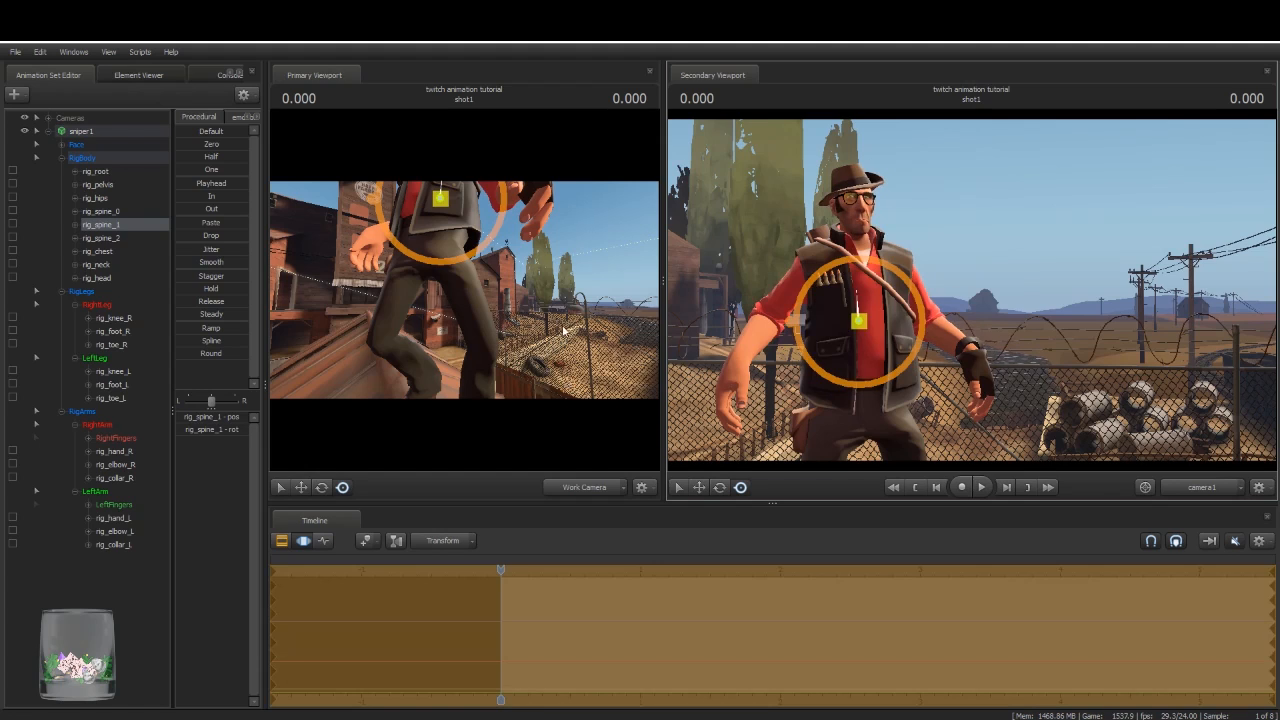
left_click_drag(562, 330, 570, 341)
left_click(861, 387)
left_click_drag(845, 378, 845, 364)
Step: Reposition rig_foot_R and rig_foot_L on the roof ridge and adjust the direction of rig_knee_L
left_click_drag(489, 376, 470, 420)
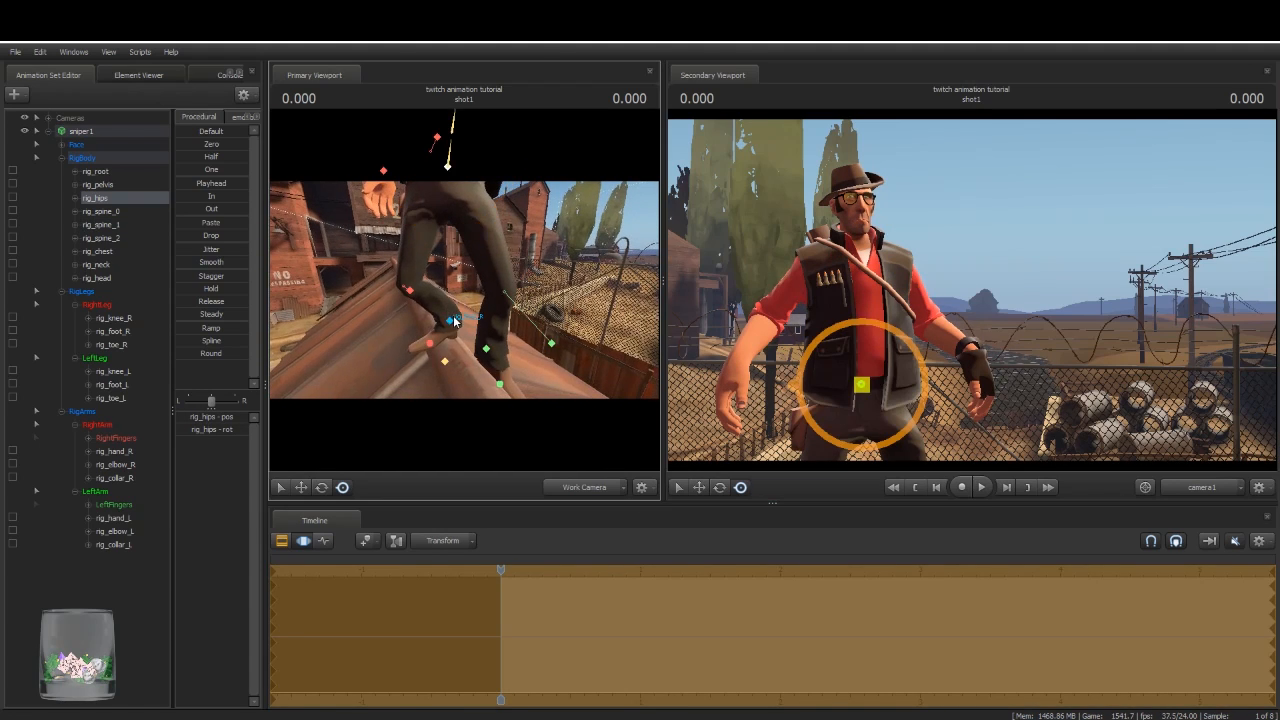
left_click(452, 321, "ctrl")
left_click_drag(450, 322, 435, 338)
left_click_drag(532, 241, 475, 322)
left_click(470, 321, "ctrl")
left_click_drag(453, 220, 460, 300)
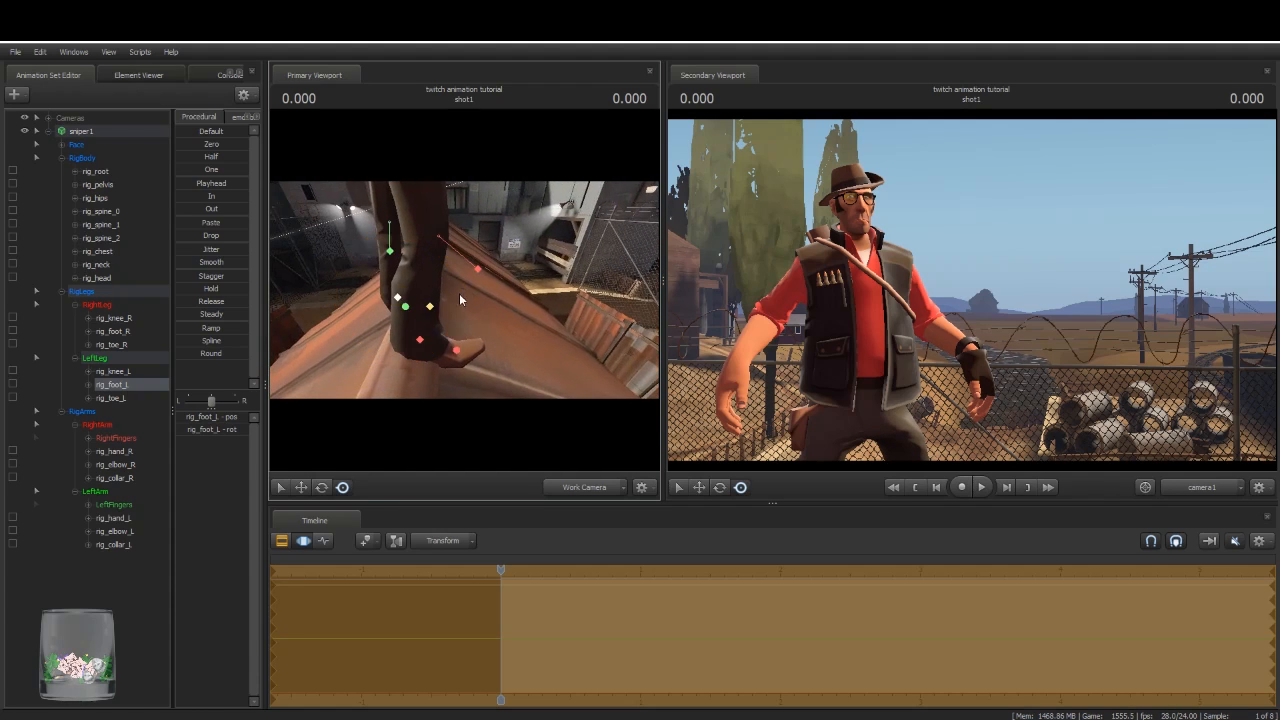
left_click(419, 341)
left_click_drag(433, 346, 520, 330)
left_click(540, 331, "ctrl")
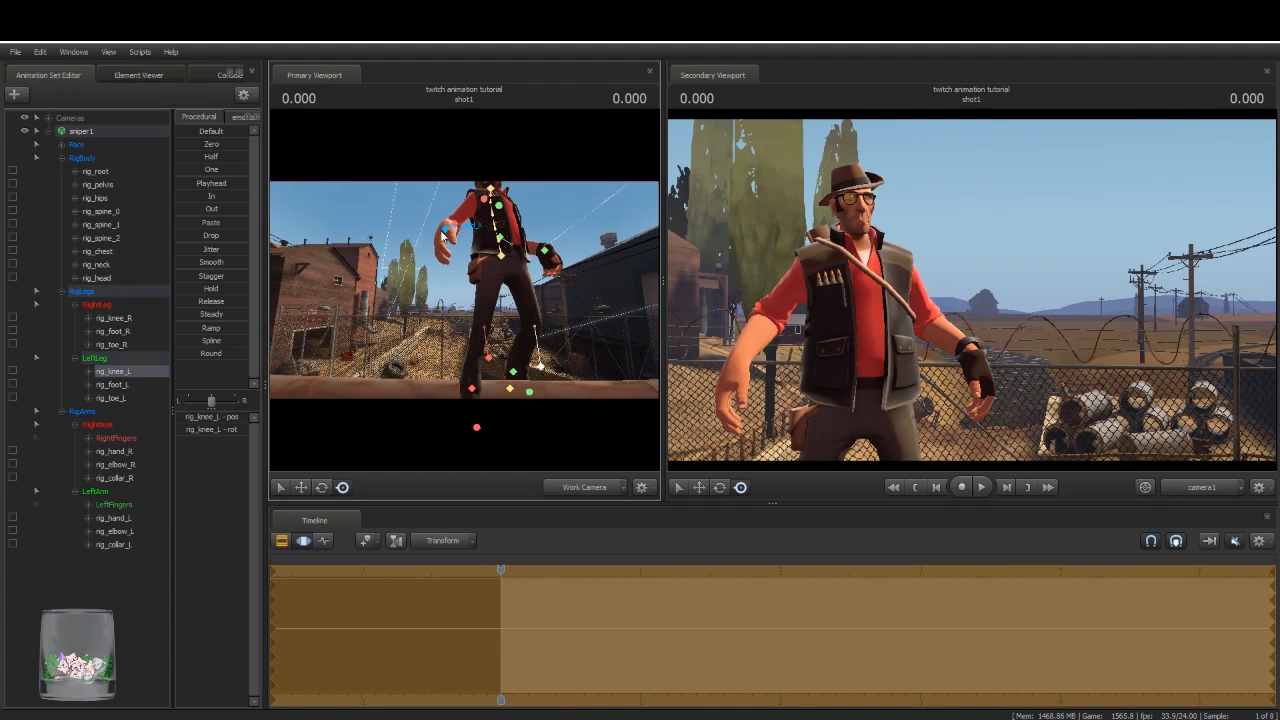
Step: Lower rig_hand_R and rig_hand_L so both arms hang beside the sniper's body
left_click(442, 232, "ctrl")
left_click_drag(445, 235, 494, 283)
left_click_drag(629, 329, 467, 288)
left_click(395, 273, "ctrl")
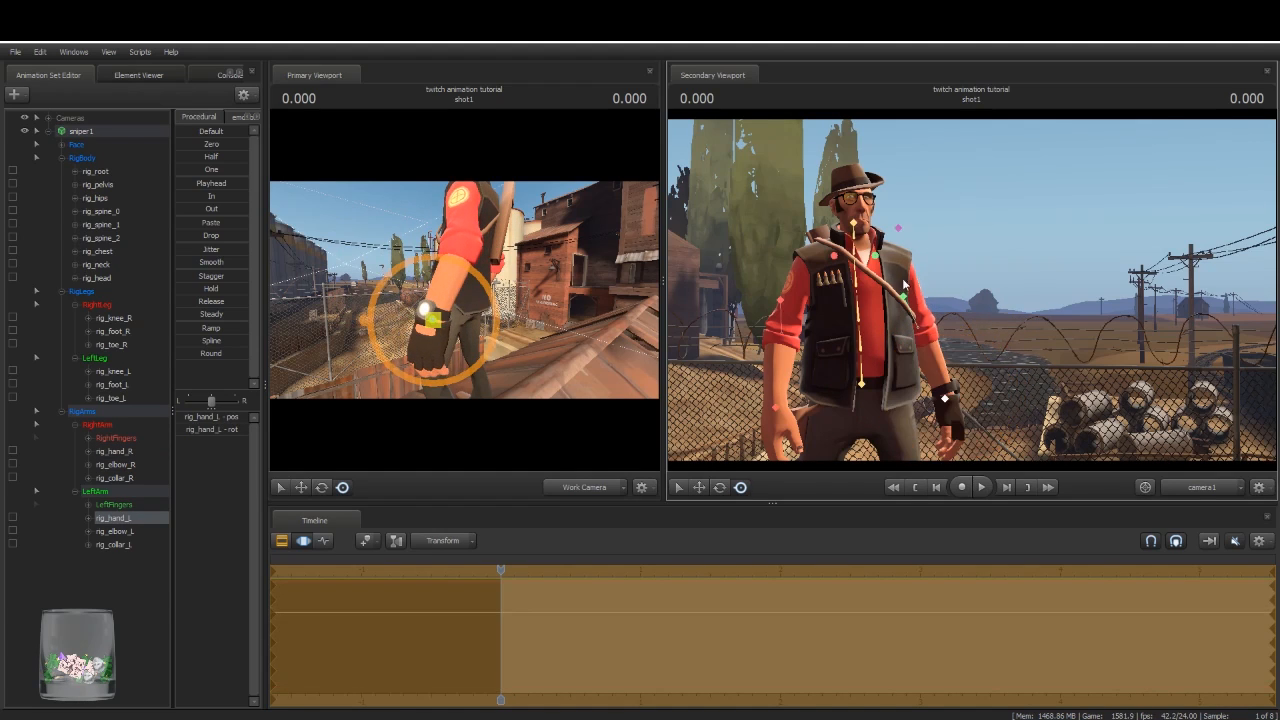
Step: Rotate the left collar and rig_collar_R to relax the sniper's shoulders
left_click(870, 265)
left_click(720, 487)
left_click_drag(866, 264, 830, 268)
left_click(828, 265)
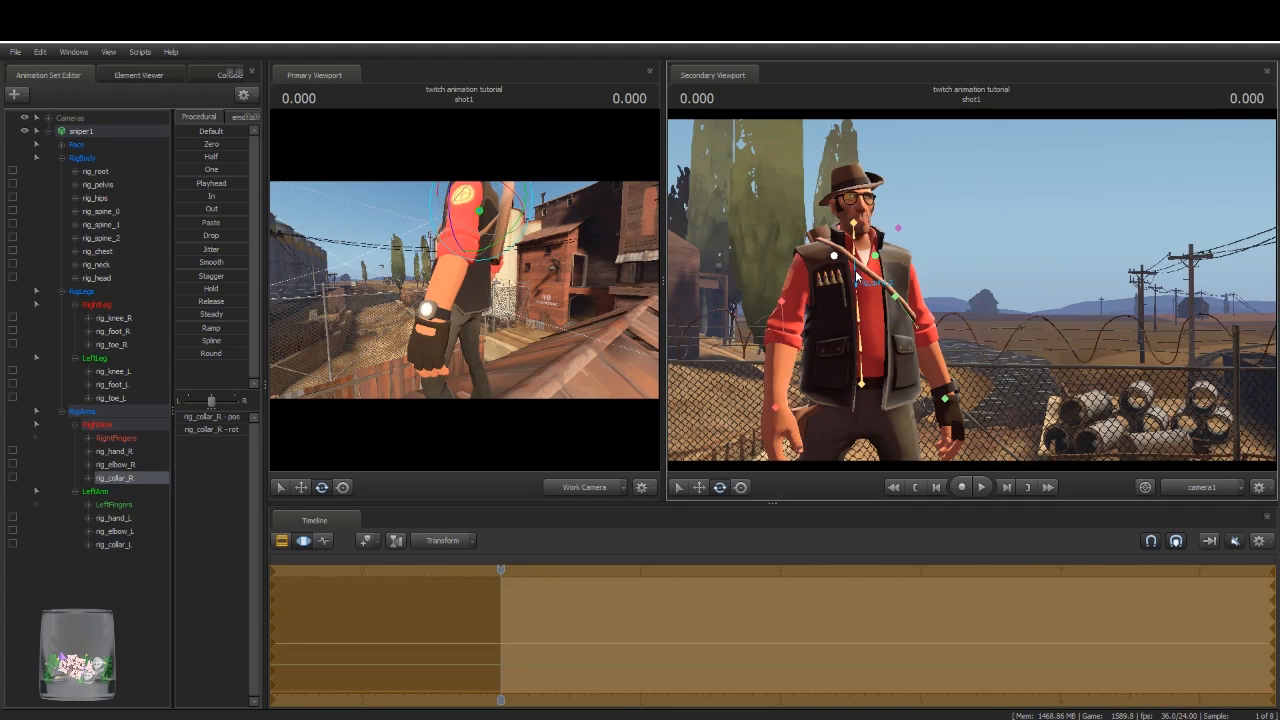
Step: Rotate rig_spine_2, rig_chest, rig_neck and rig_head in turn to shape the upper-body posture
left_click(857, 277)
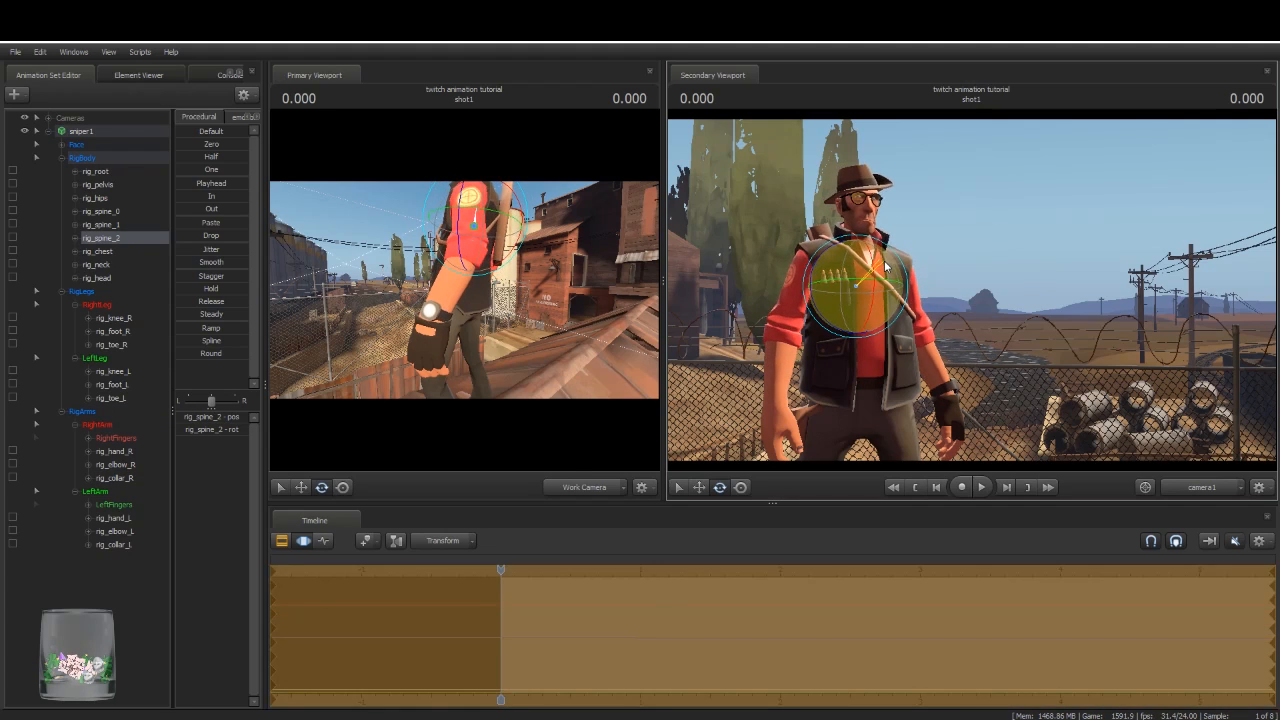
left_click(840, 246)
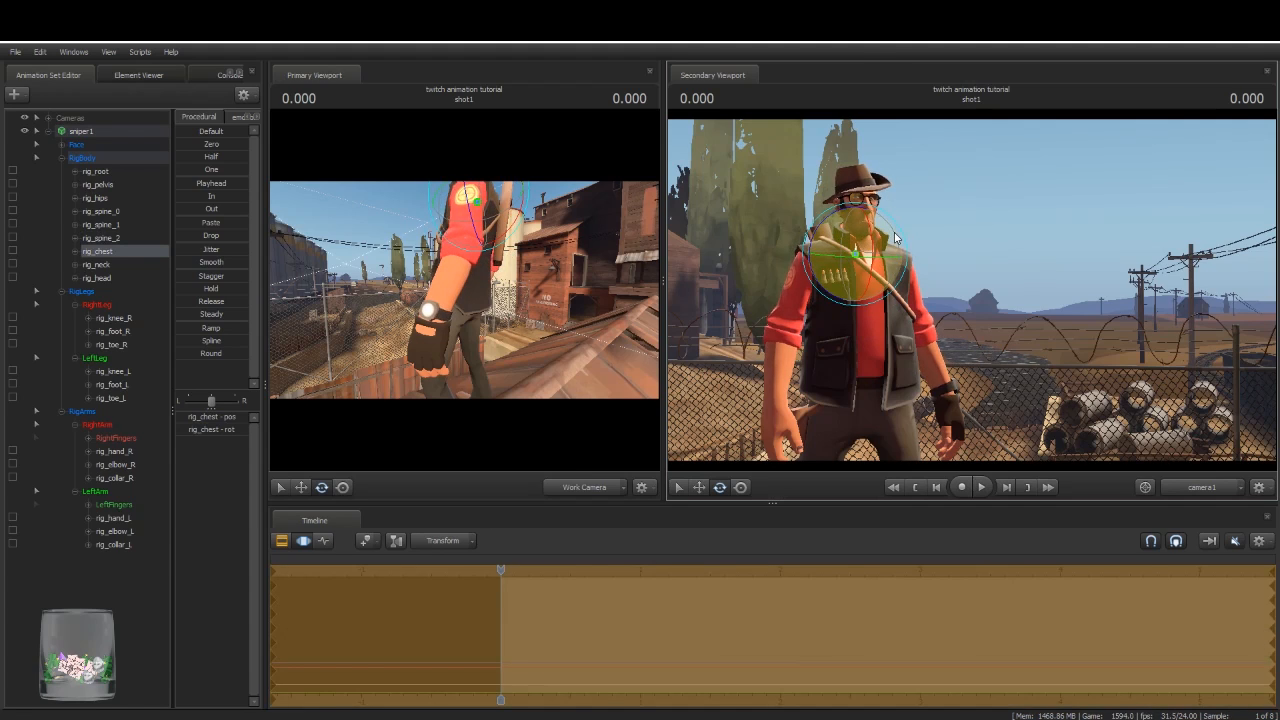
left_click(866, 241)
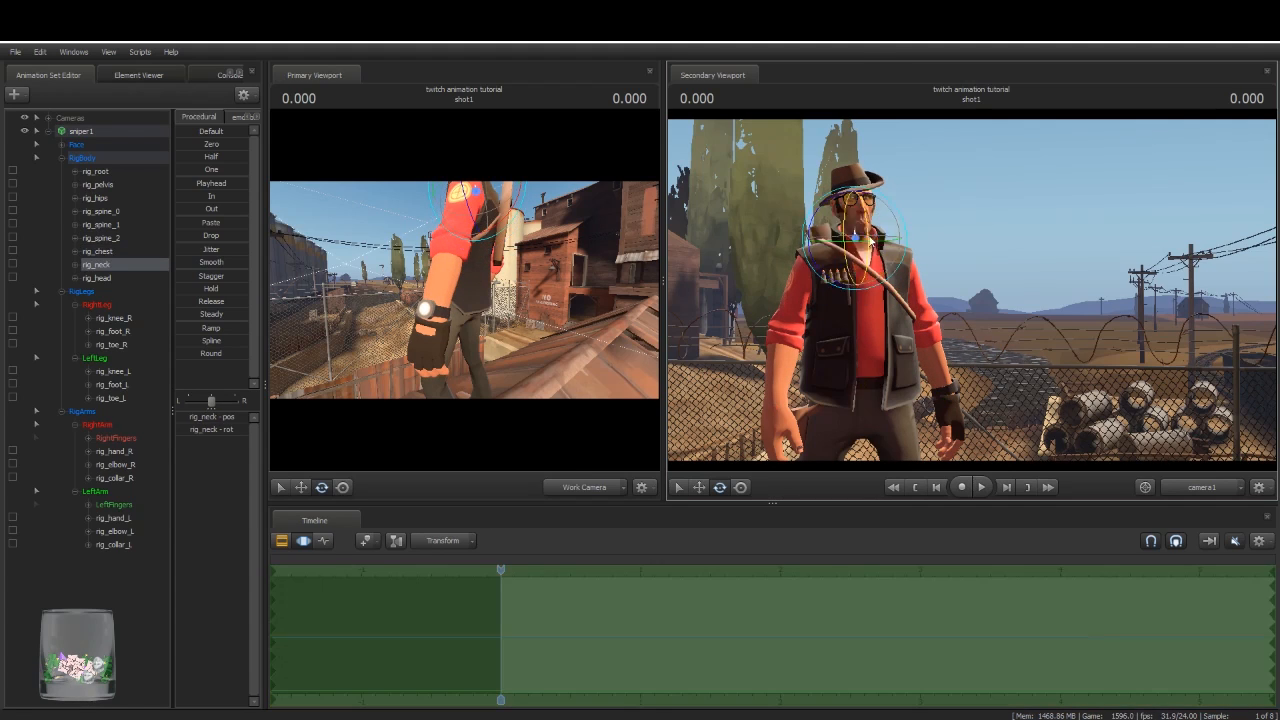
left_click_drag(880, 232, 878, 226)
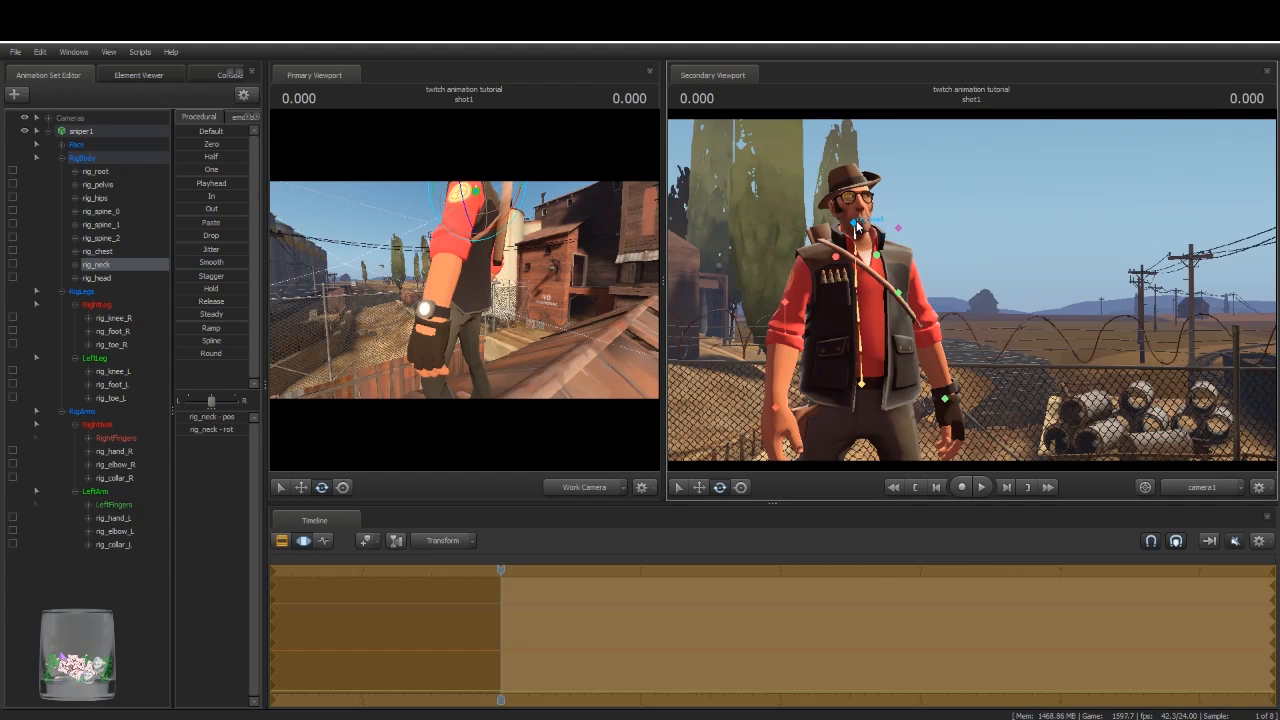
left_click(856, 227)
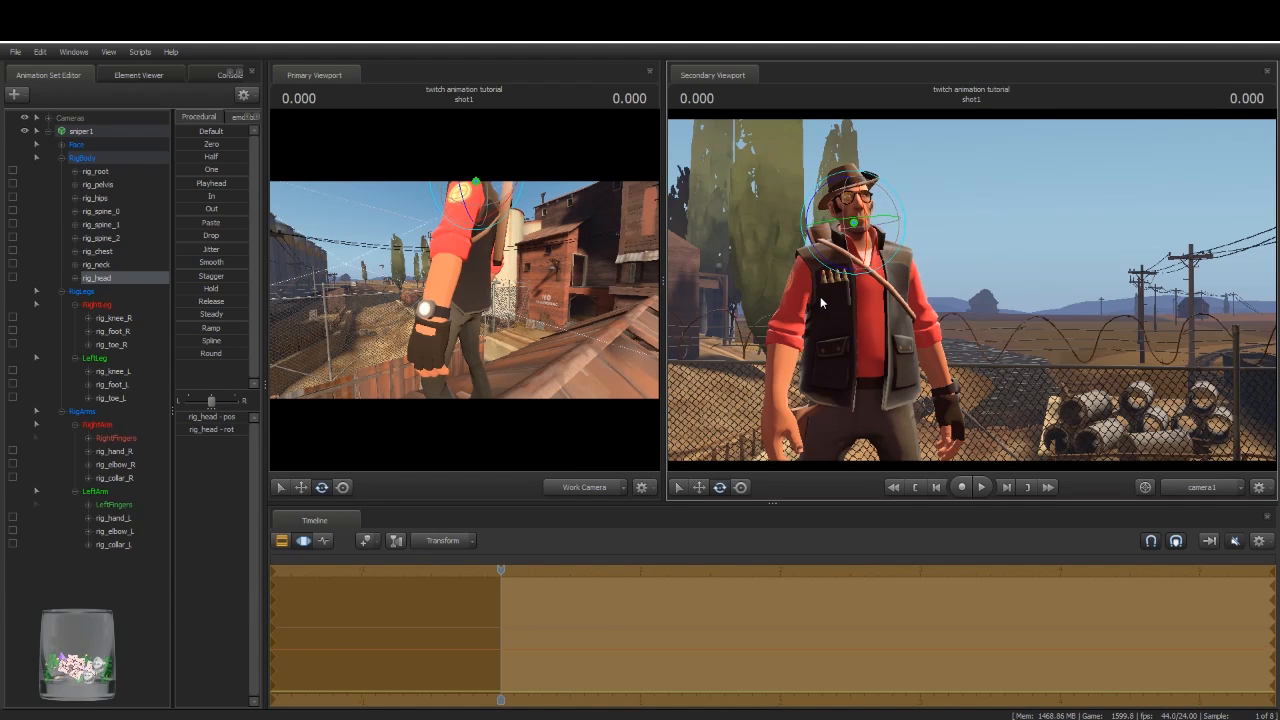
Step: Rotate rig_hips and refine the rotation of rig_head to finish the standing pose
key("ctrl")
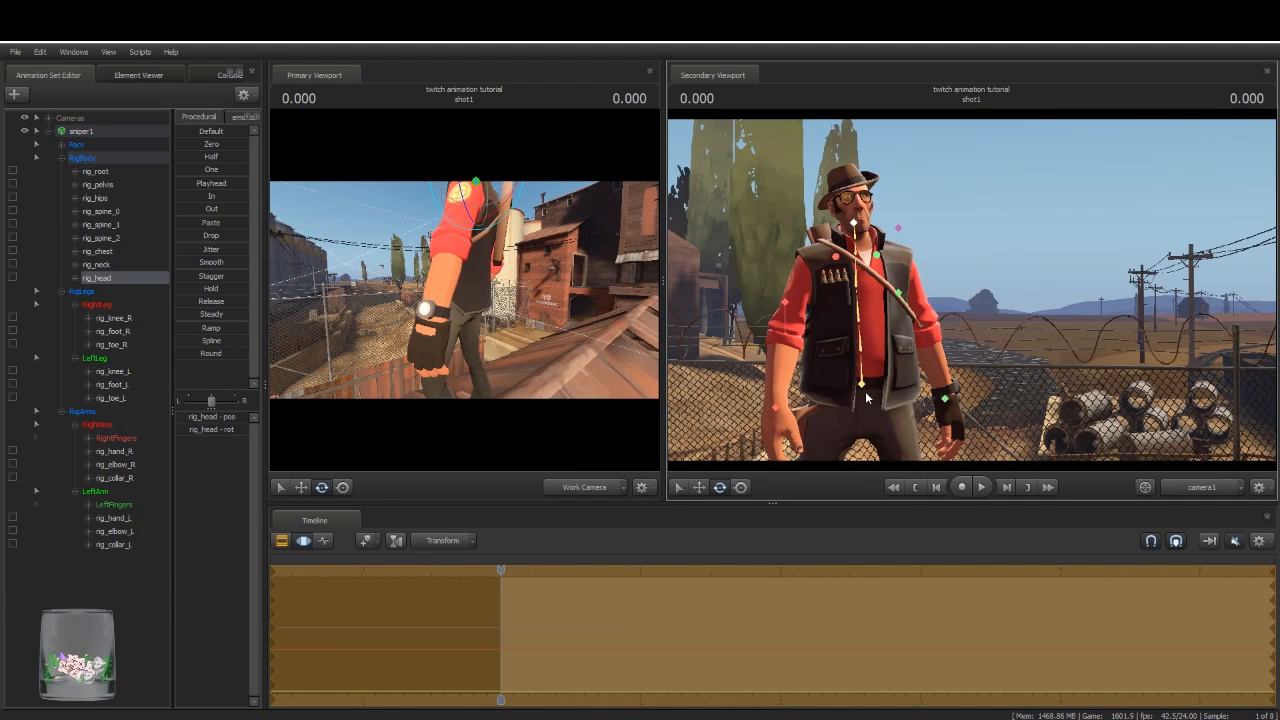
left_click(866, 390, "ctrl")
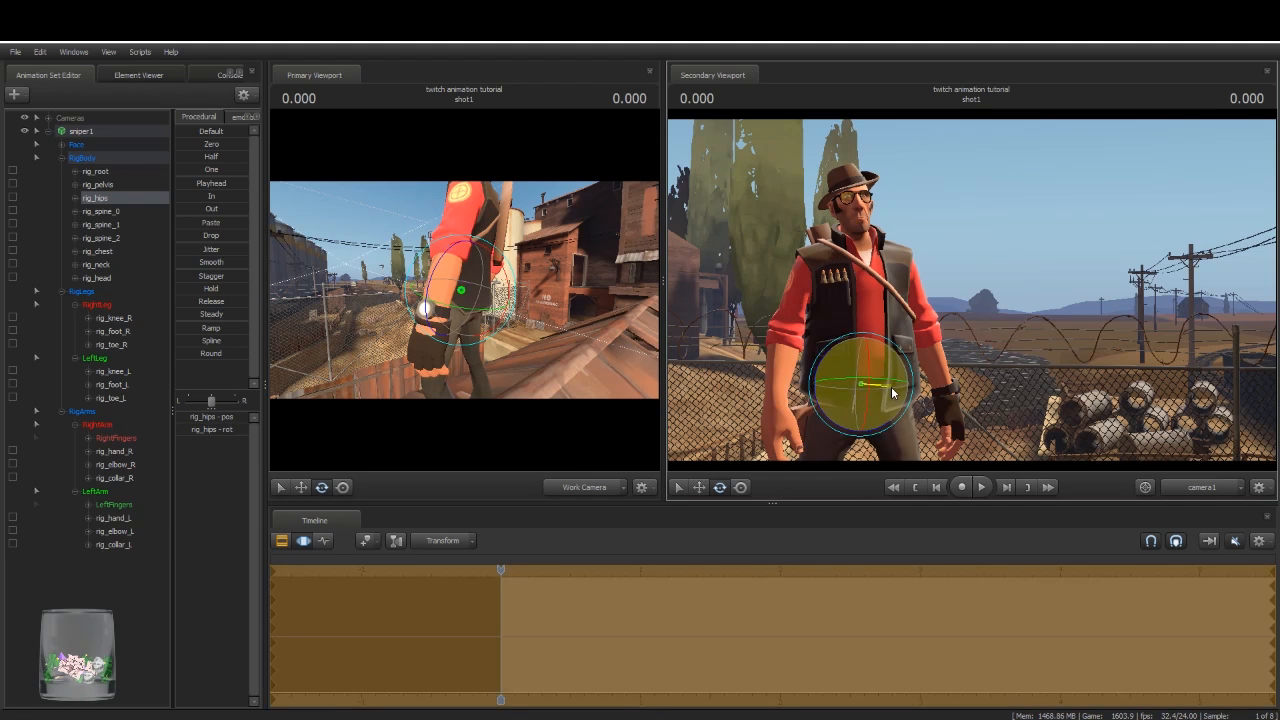
left_click_drag(572, 382, 465, 293)
left_click(459, 241, "ctrl")
left_click_drag(850, 246, 876, 236)
key("s")
mouse_move(471, 337)
left_mouse_down()
mouse_move(452, 326)
mouse_move(472, 327)
left_mouse_up()
key("ctrl")
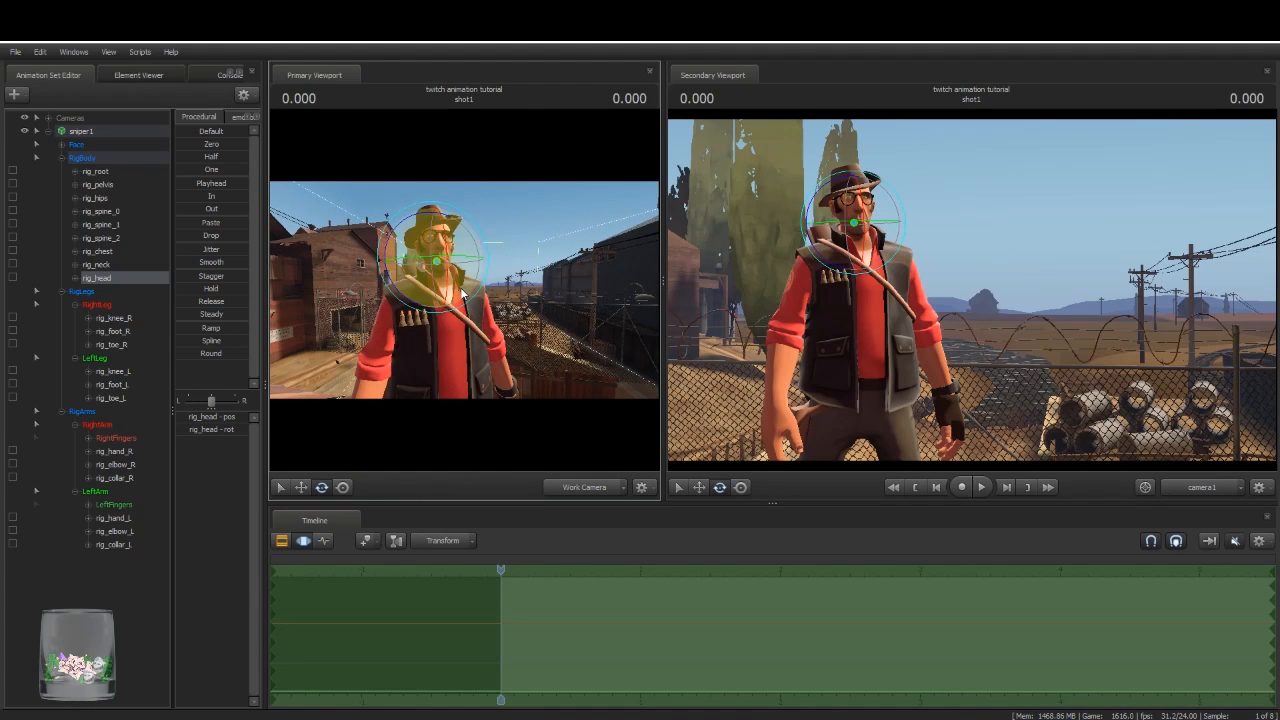
Step: Set the sniper's gaze by changing localViewTargetFactor, eyes_rightleft and eyes_updown in the Face controls
key("w")
left_click_drag(551, 352, 433, 291)
left_click(84, 145)
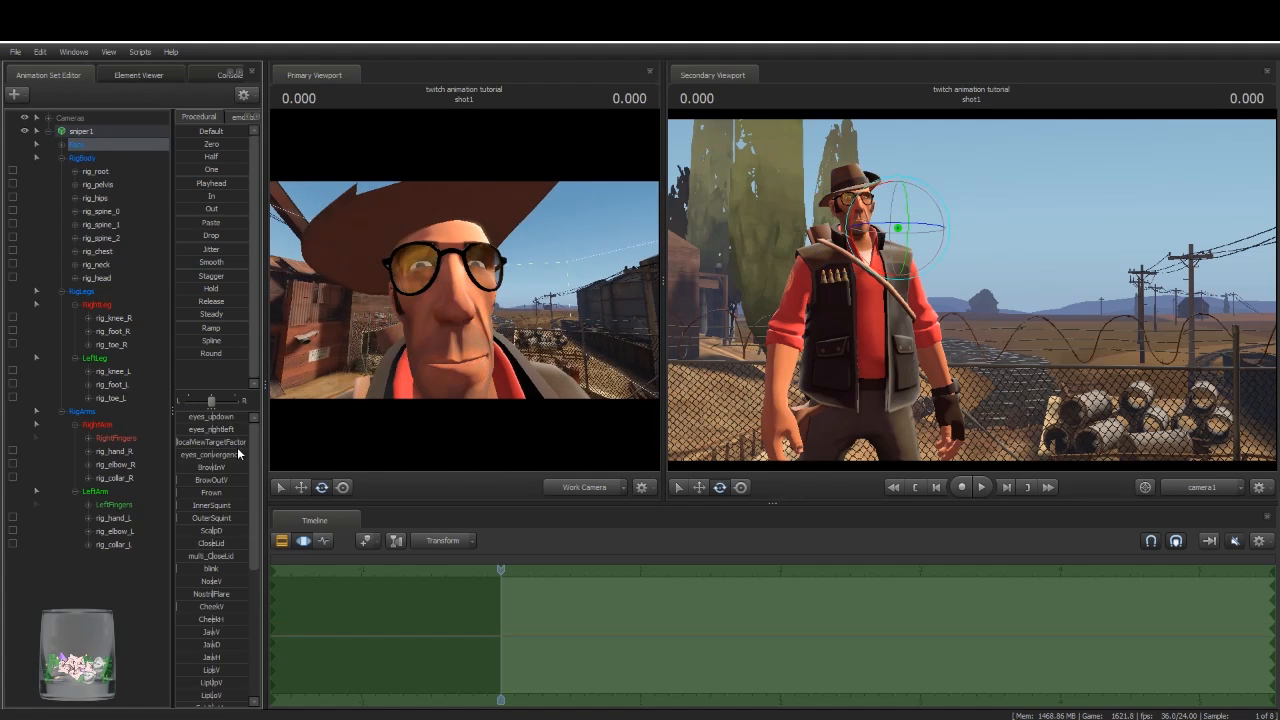
left_click(185, 446)
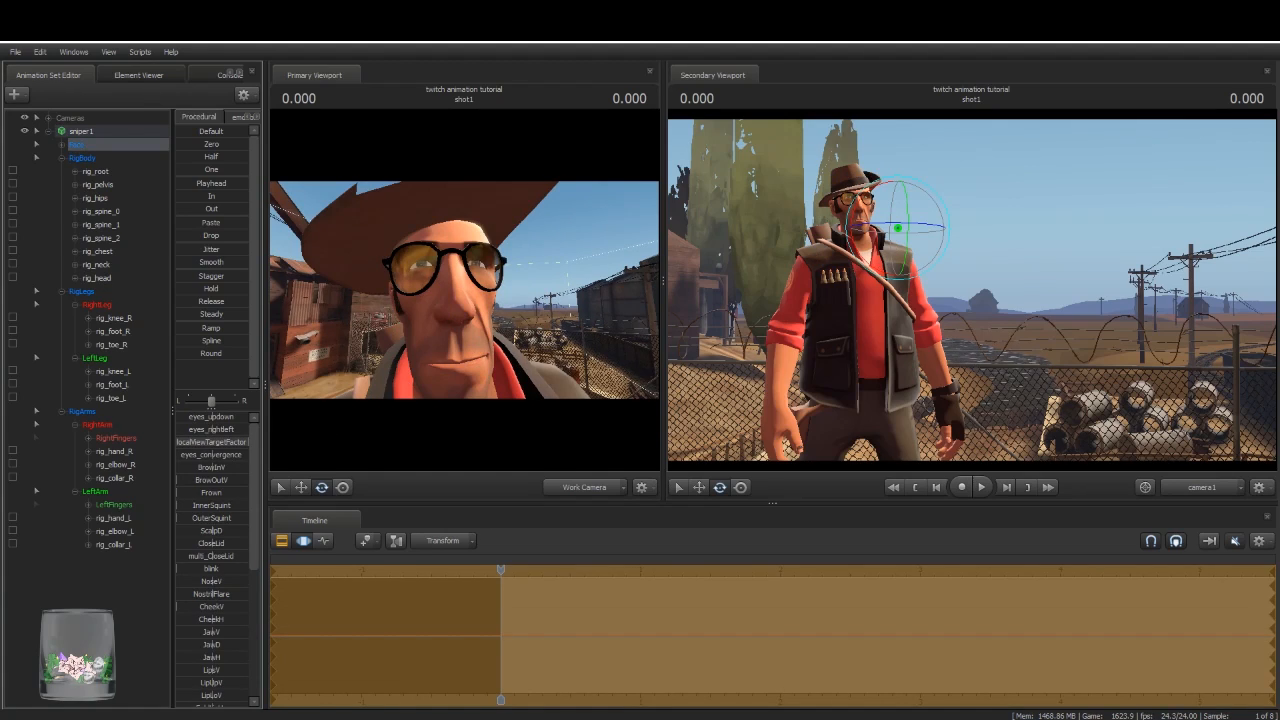
left_click_drag(231, 424, 245, 429)
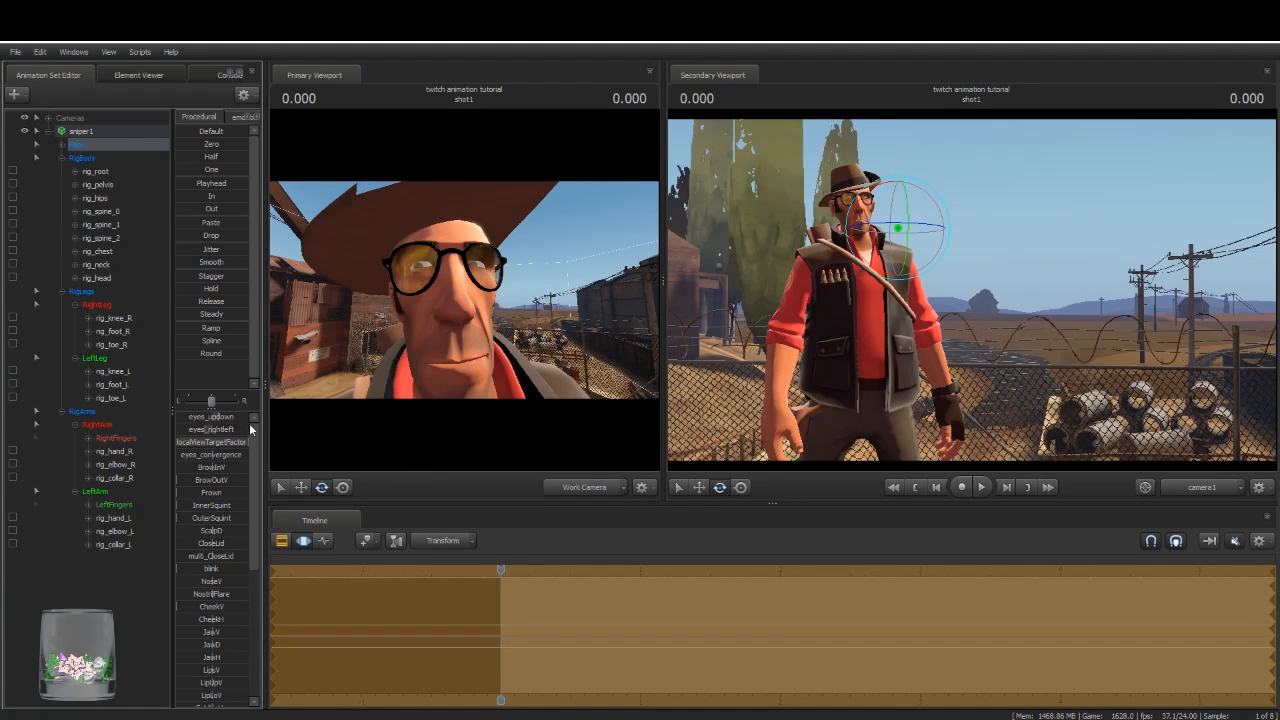
left_click_drag(364, 414, 466, 292)
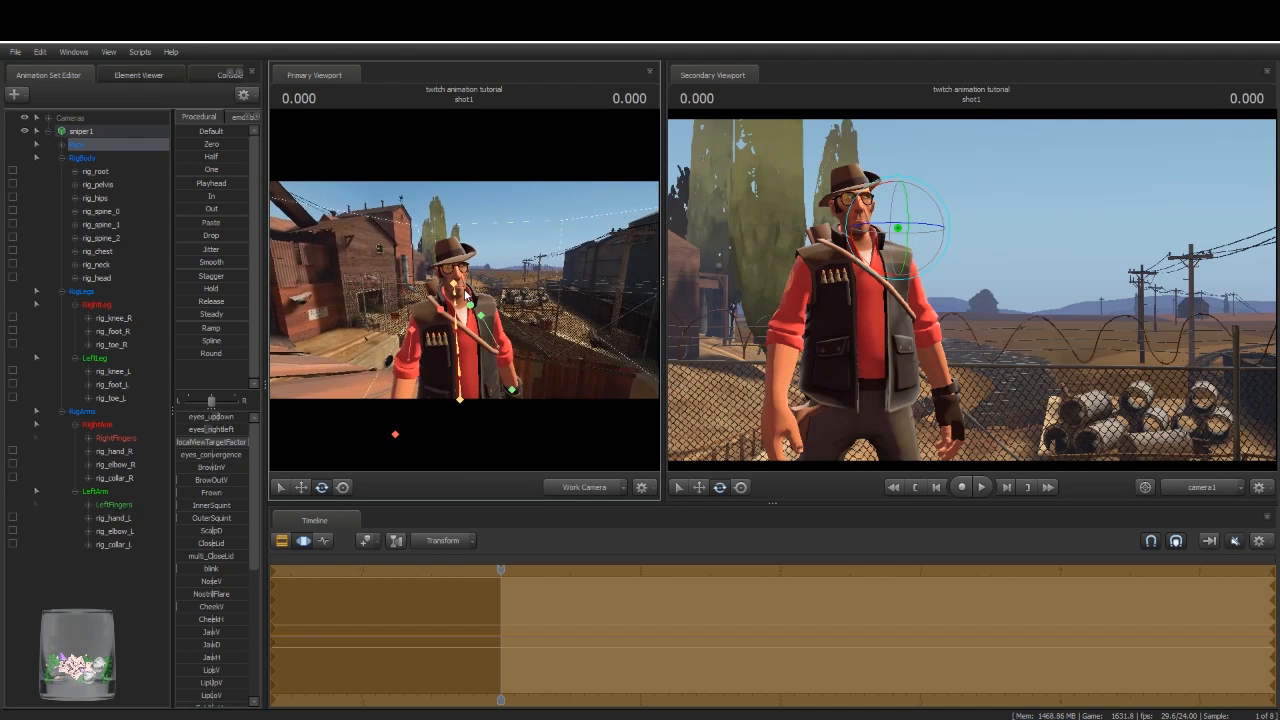
left_click(470, 331)
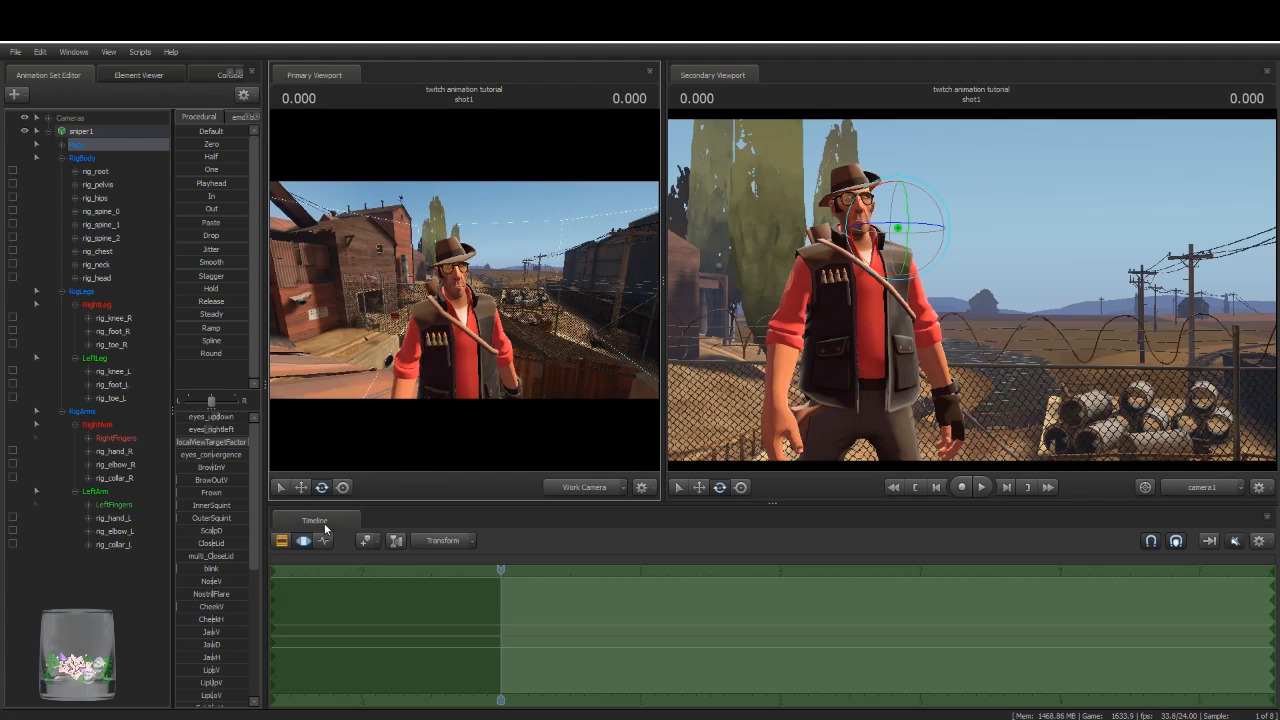
Step: Select the whole sniper1 animation set and show its curves in the Graph Editor
left_click(131, 132)
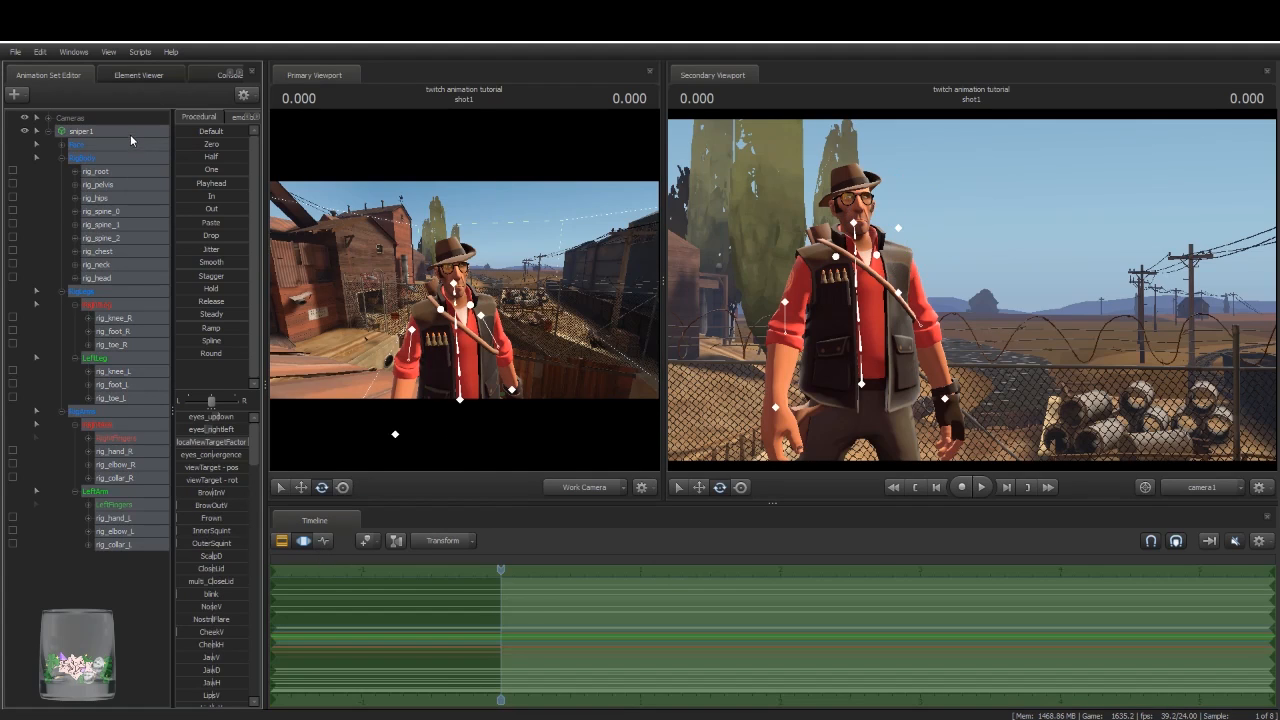
left_click(330, 540)
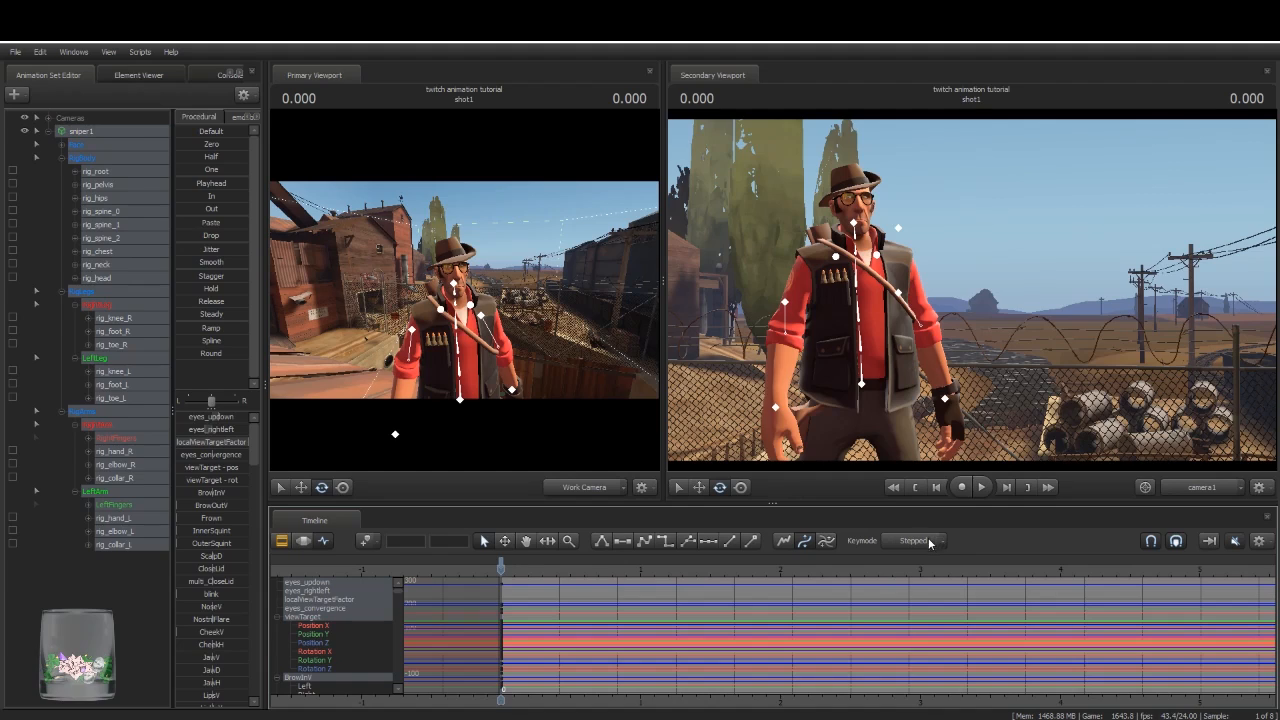
Step: Step the playhead forward from the shot start frame by frame, and move it to 1.000 seconds (frame 24) on the timeline
scroll(576, 609, "up", 5)
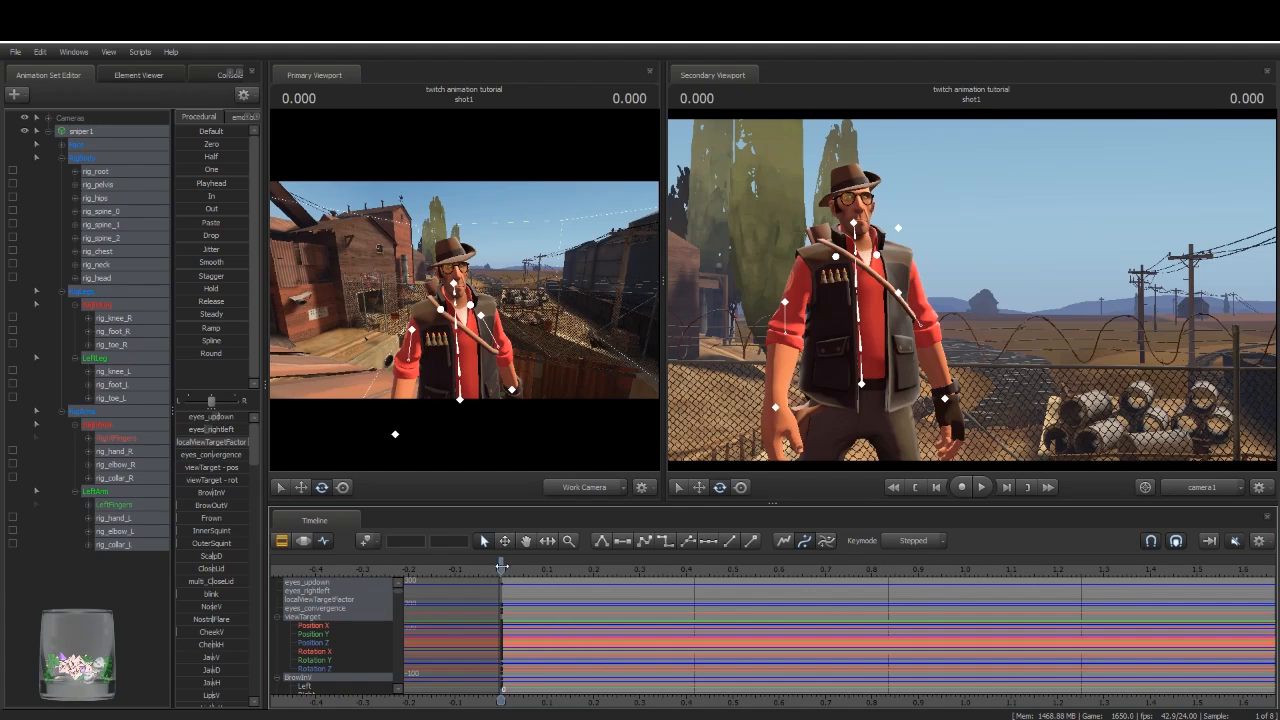
mouse_move(503, 568)
left_mouse_down()
mouse_move(578, 573)
mouse_move(500, 576)
mouse_move(511, 588)
left_mouse_up()
key("Right")
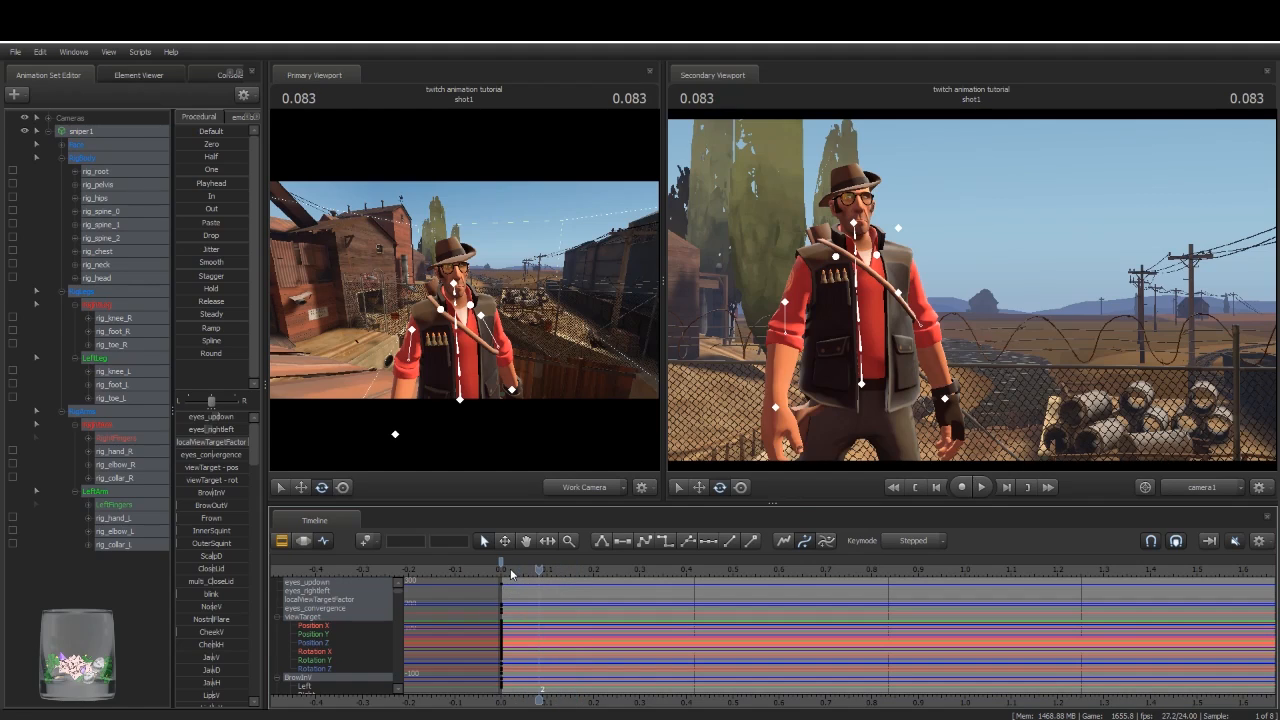
key("Right")
key("Right")
key("Right")
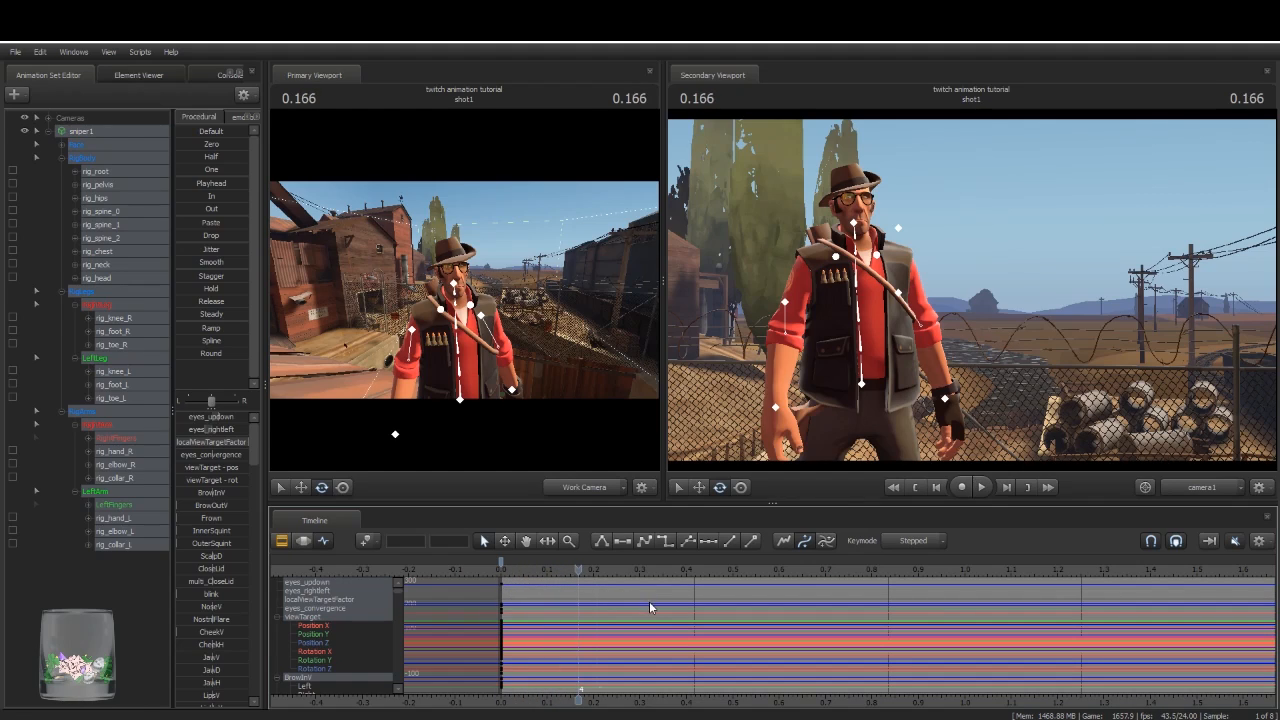
scroll(620, 588, "down", 3)
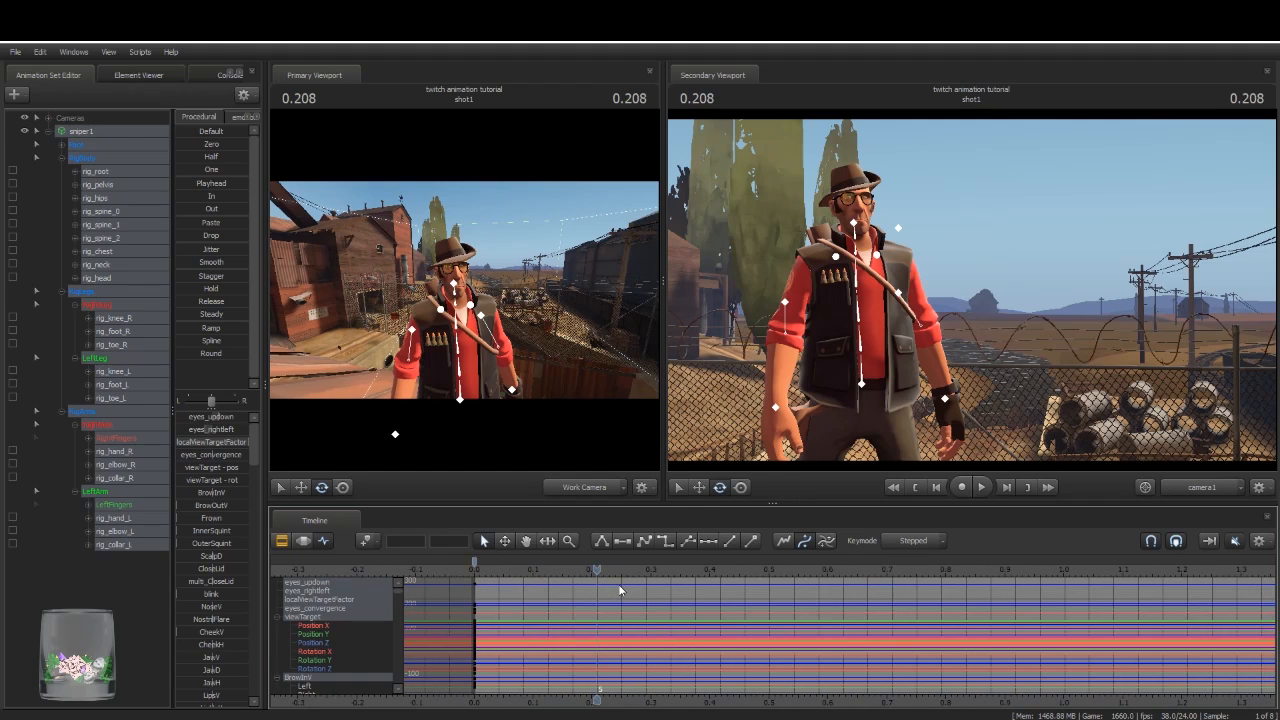
key("Right")
key("Right")
key("Right")
key("Right")
key("Right")
key("Right")
key("Right")
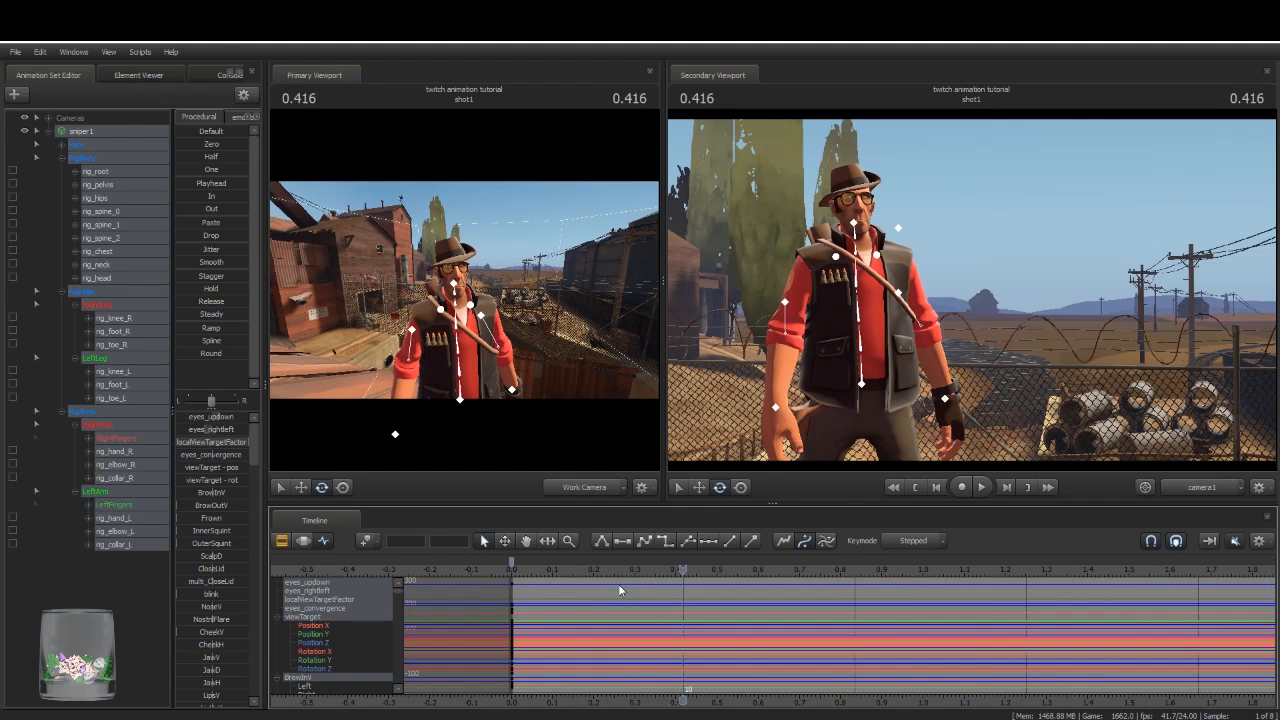
key("Right")
key("Right")
scroll(619, 590, "down", 3)
key("Right")
key("Right")
key("Right")
key("Right")
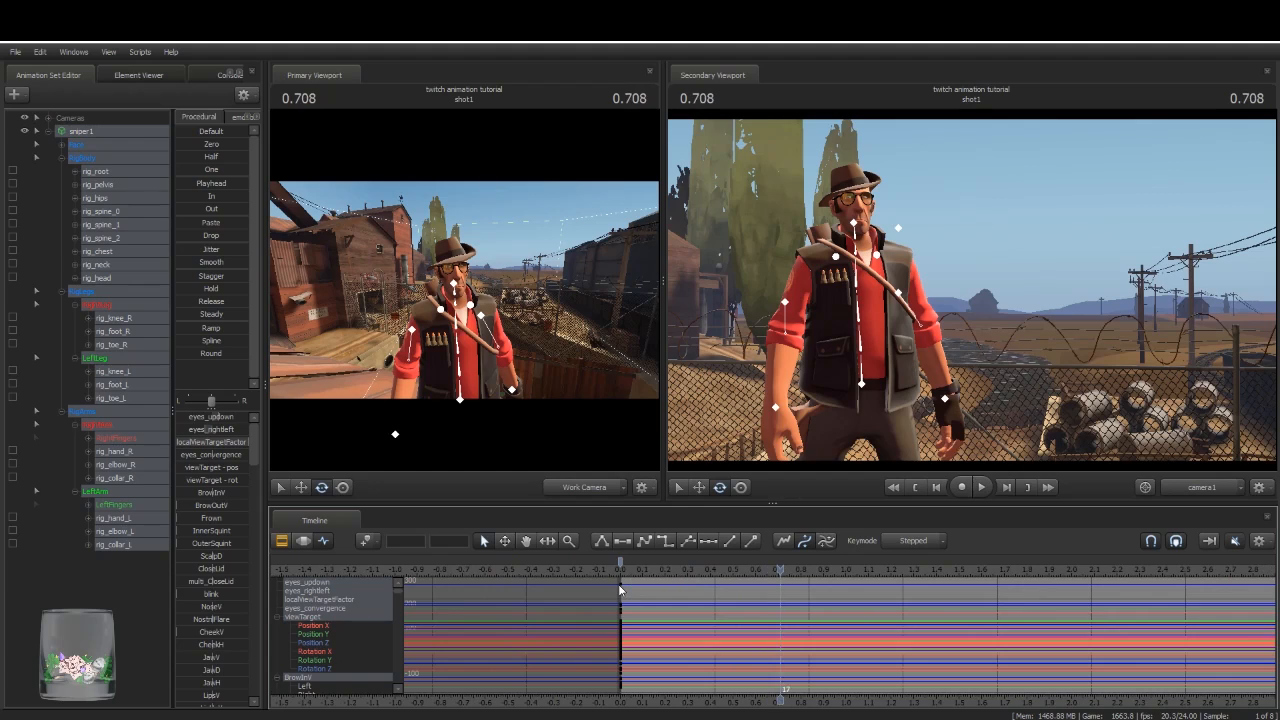
left_click_drag(790, 699, 836, 697)
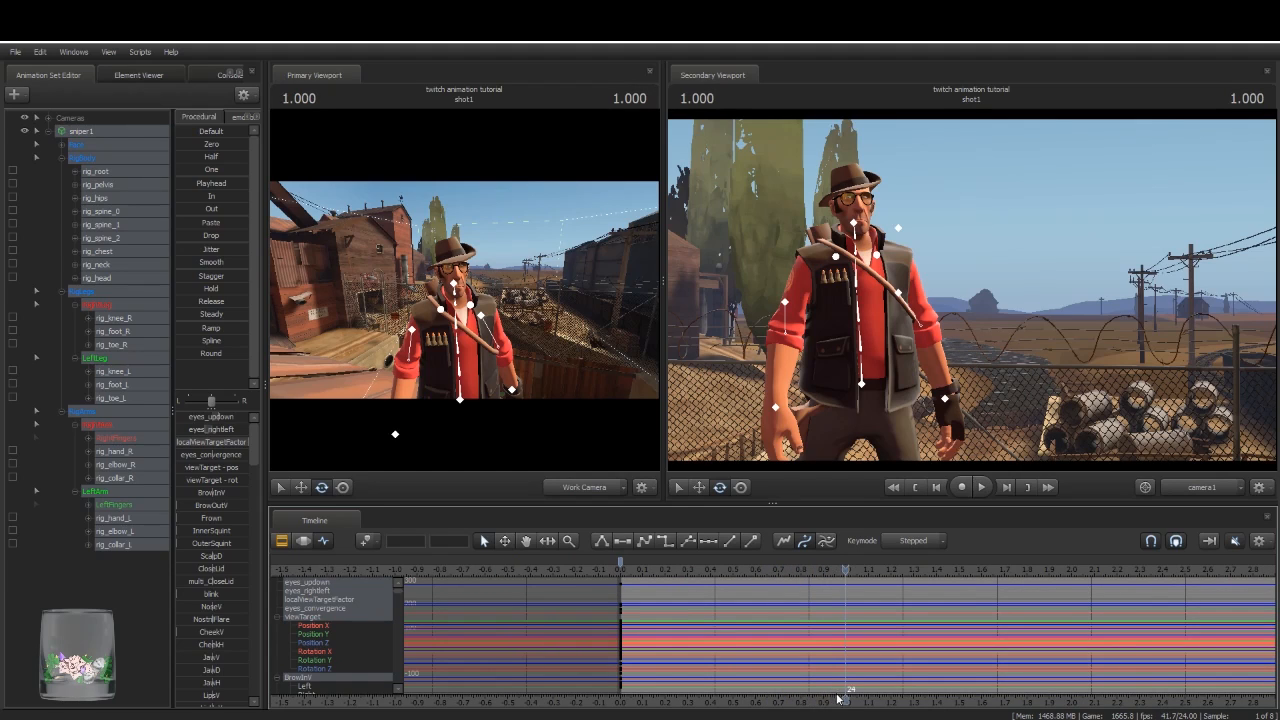
middle_click_drag(843, 690, 727, 688)
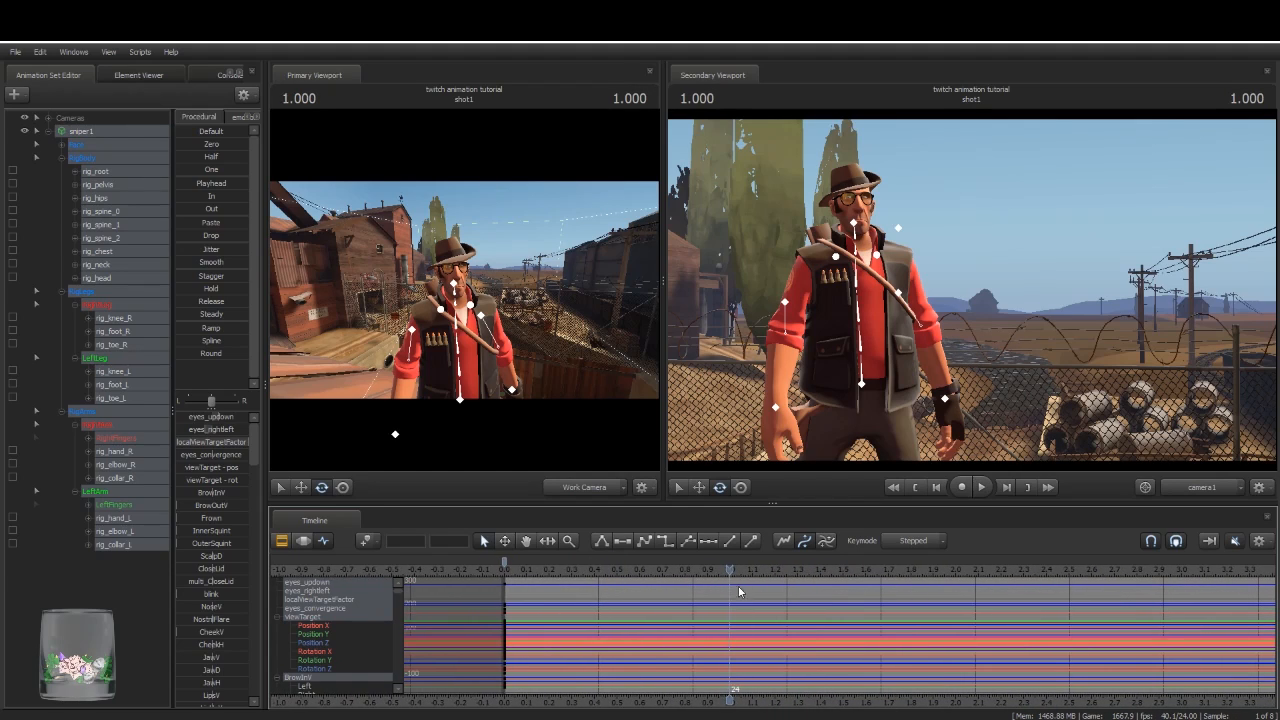
scroll(733, 577, "up", 1)
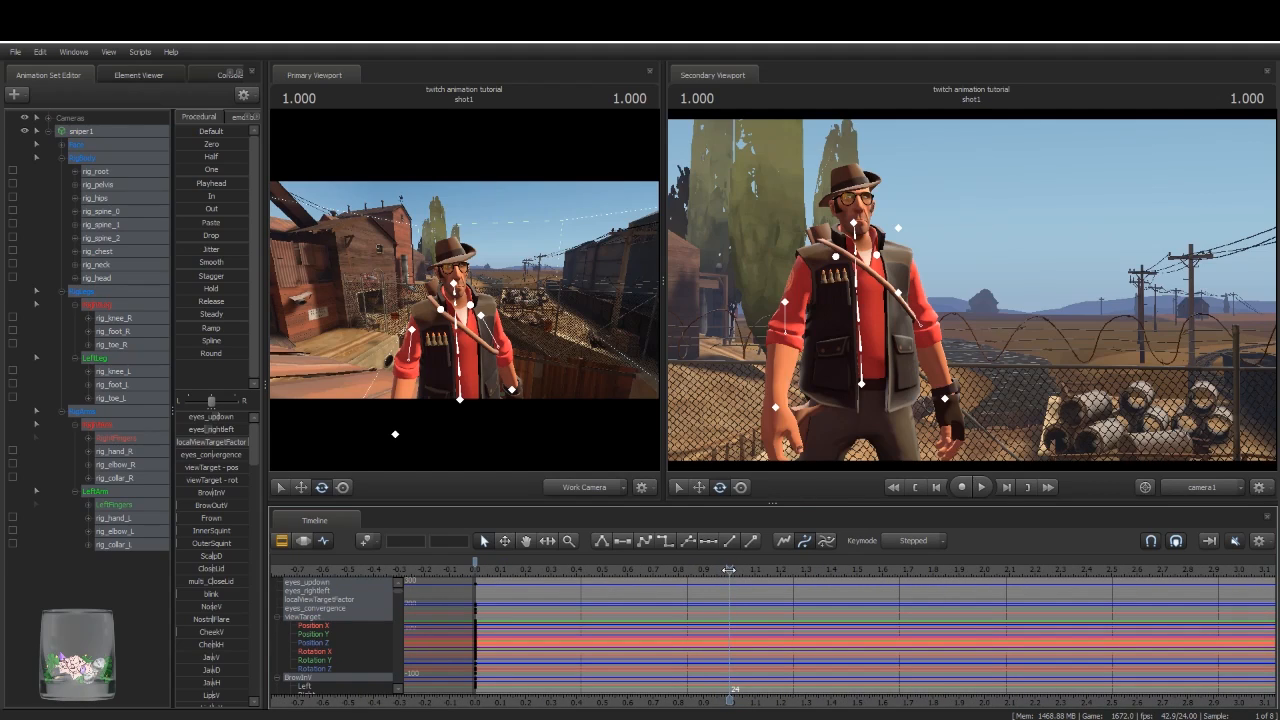
Step: Scrub the playhead back near the shot start and place it at 0.208 seconds (frame 5)
left_click_drag(729, 569, 487, 599)
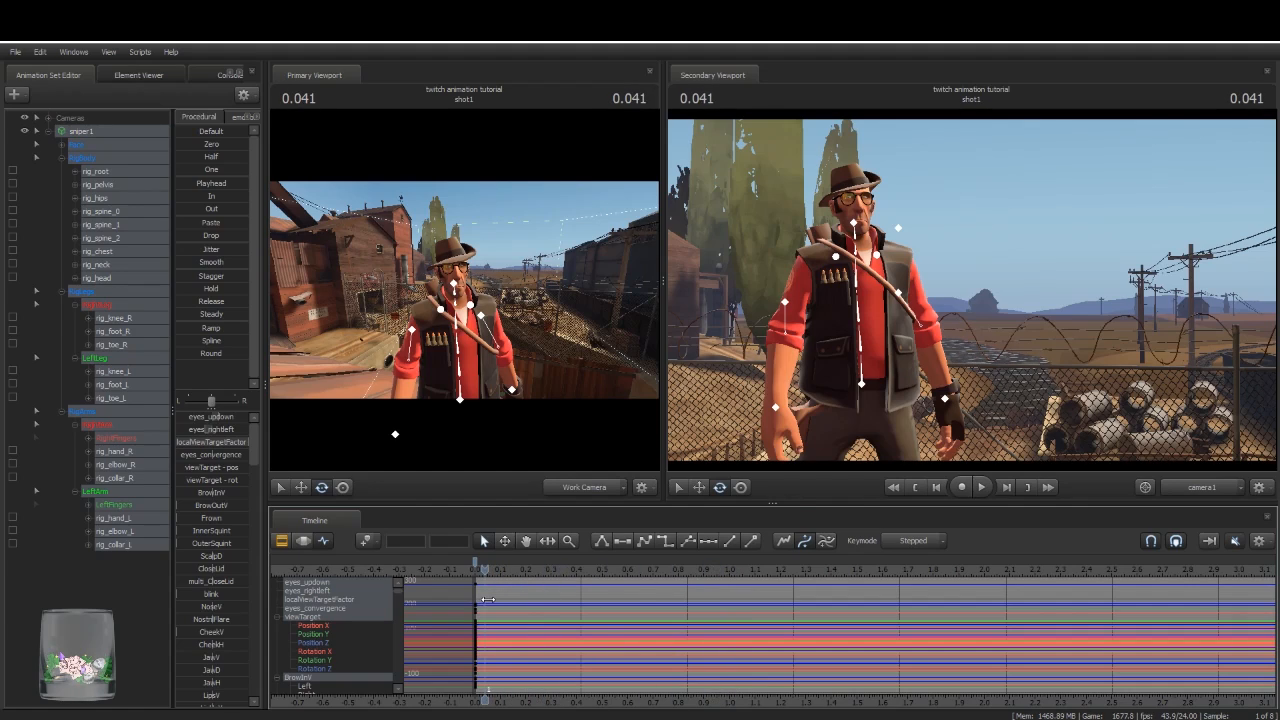
left_click_drag(487, 599, 532, 571)
scroll(516, 603, "up", 2)
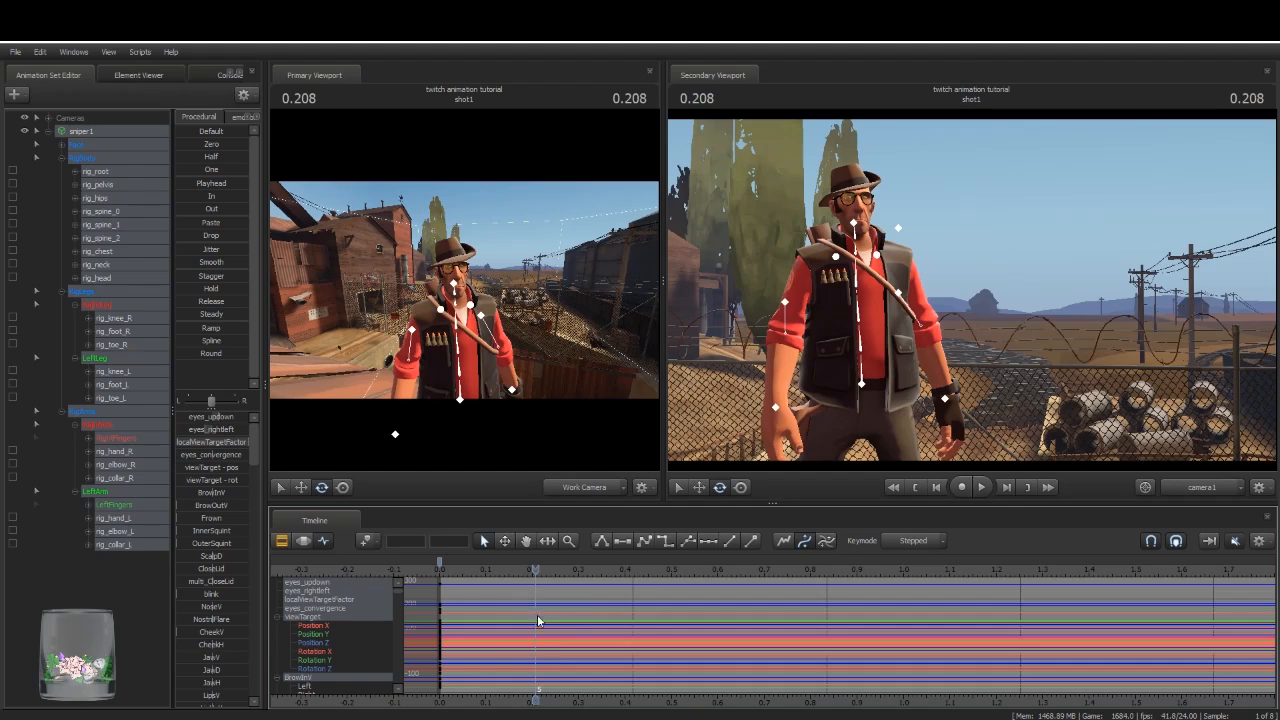
scroll(532, 571, "down", 1)
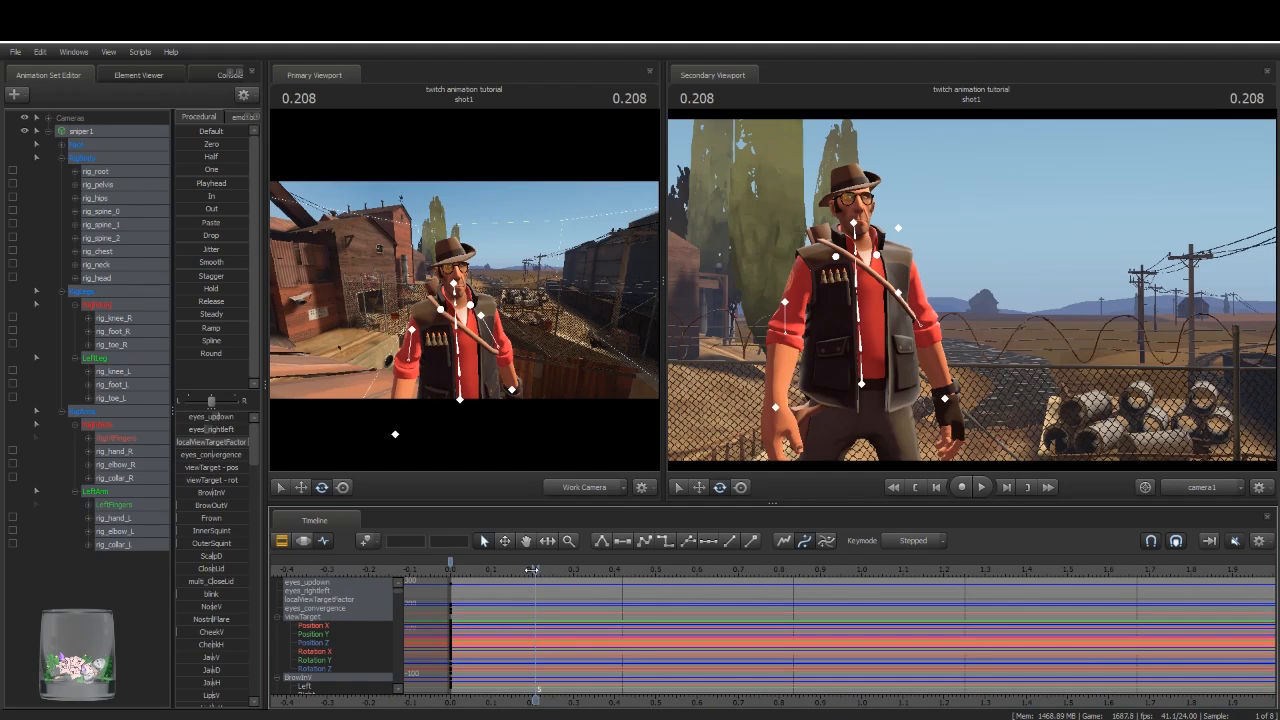
Step: Select the sniper's left hand control, rig_hand_L, and move the playhead to 0.791 seconds (frame 19)
key("s")
left_click_drag(584, 335, 465, 293)
key("w")
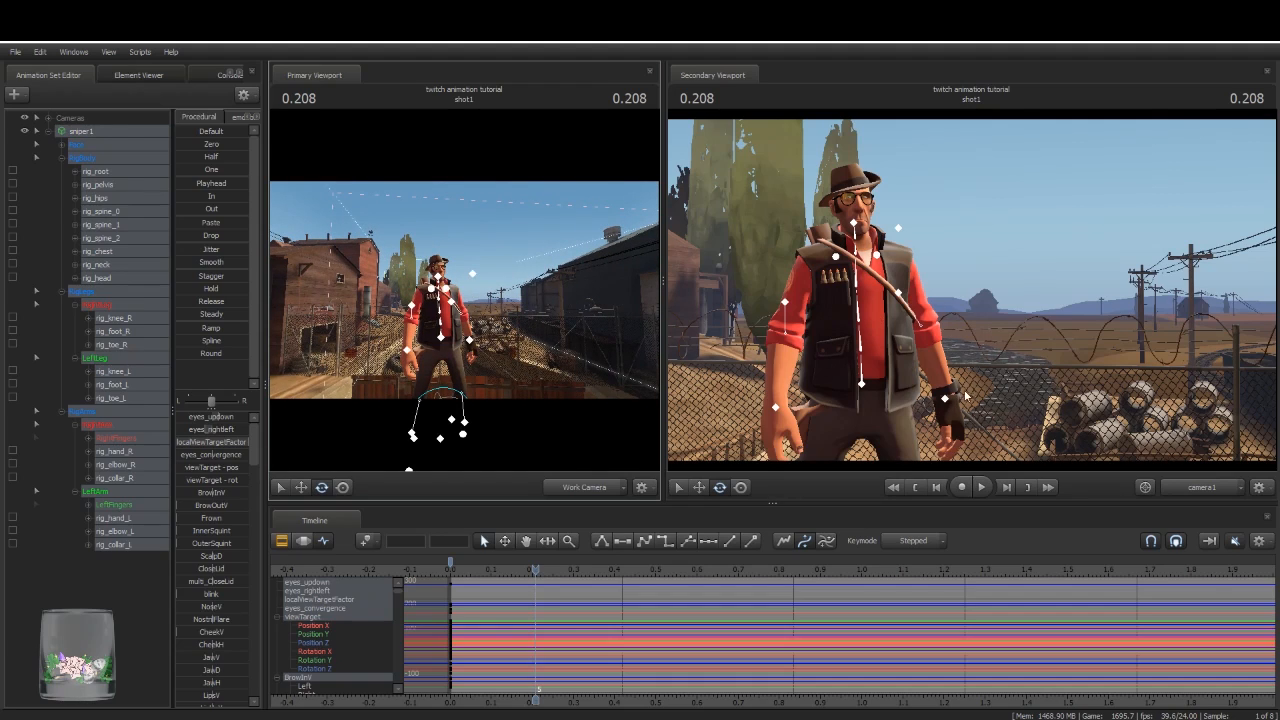
left_click(943, 401)
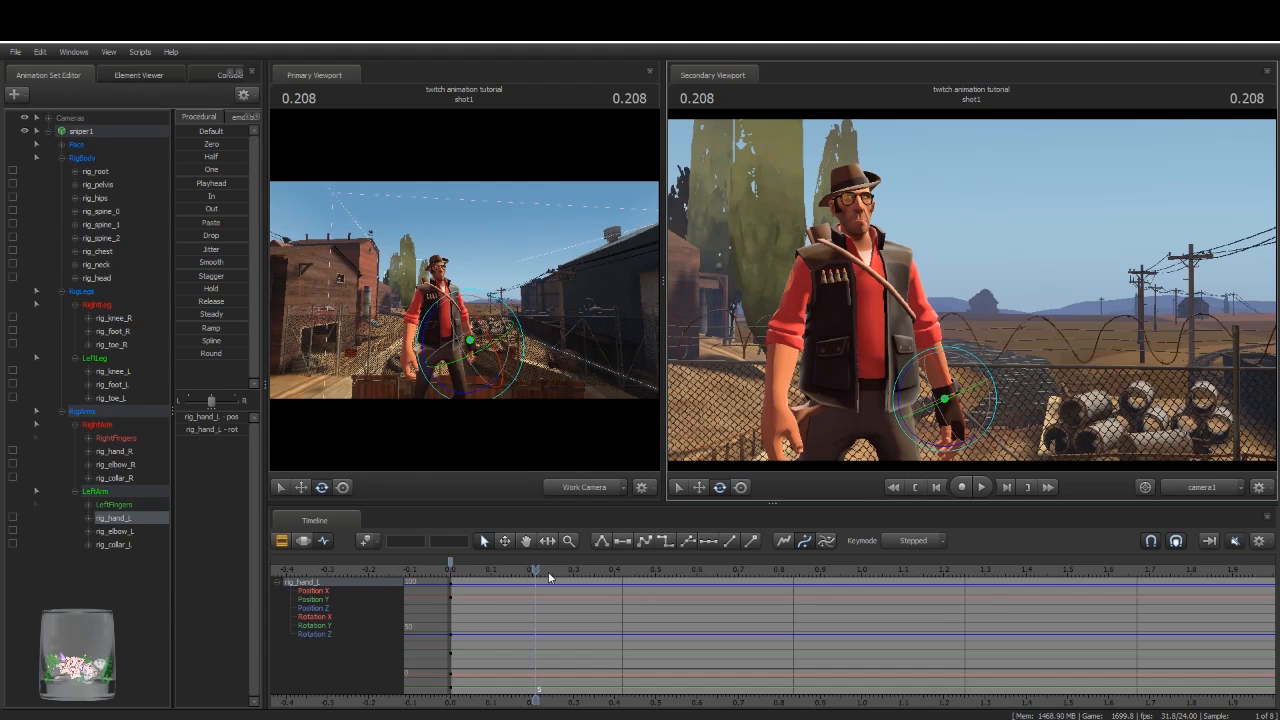
left_click_drag(535, 568, 657, 567)
key("ctrl")
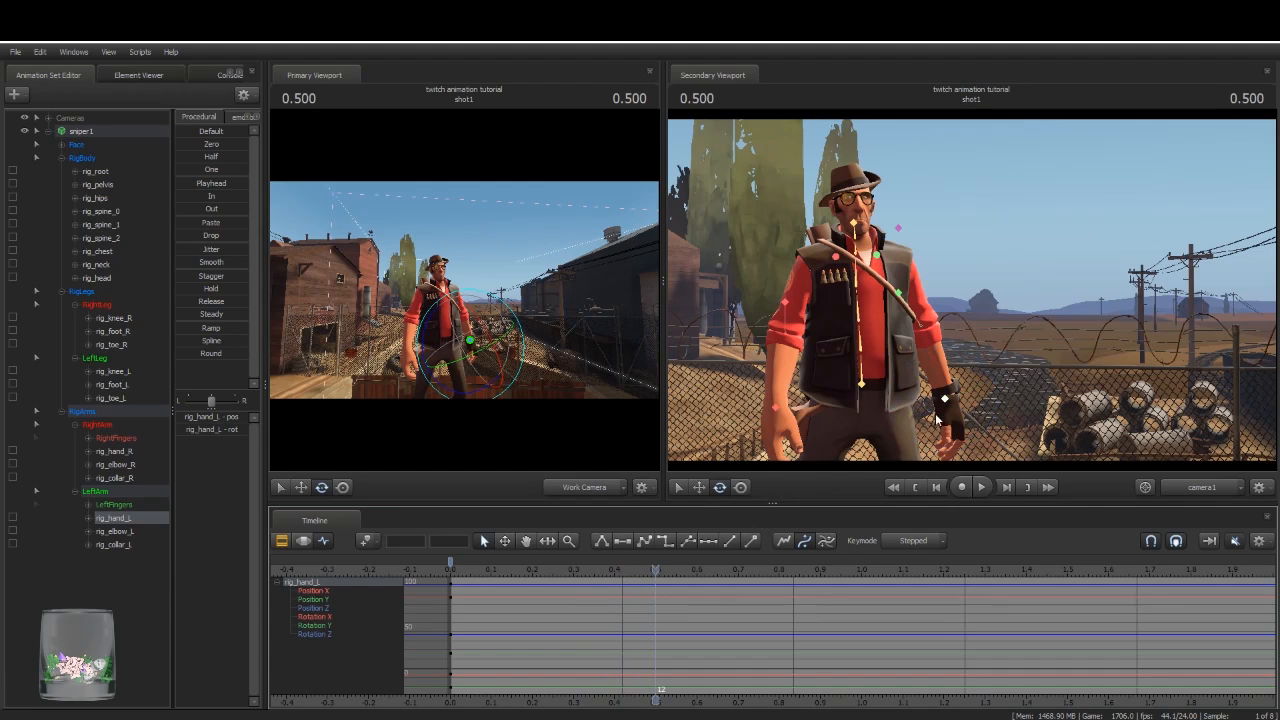
left_click(945, 400, "ctrl")
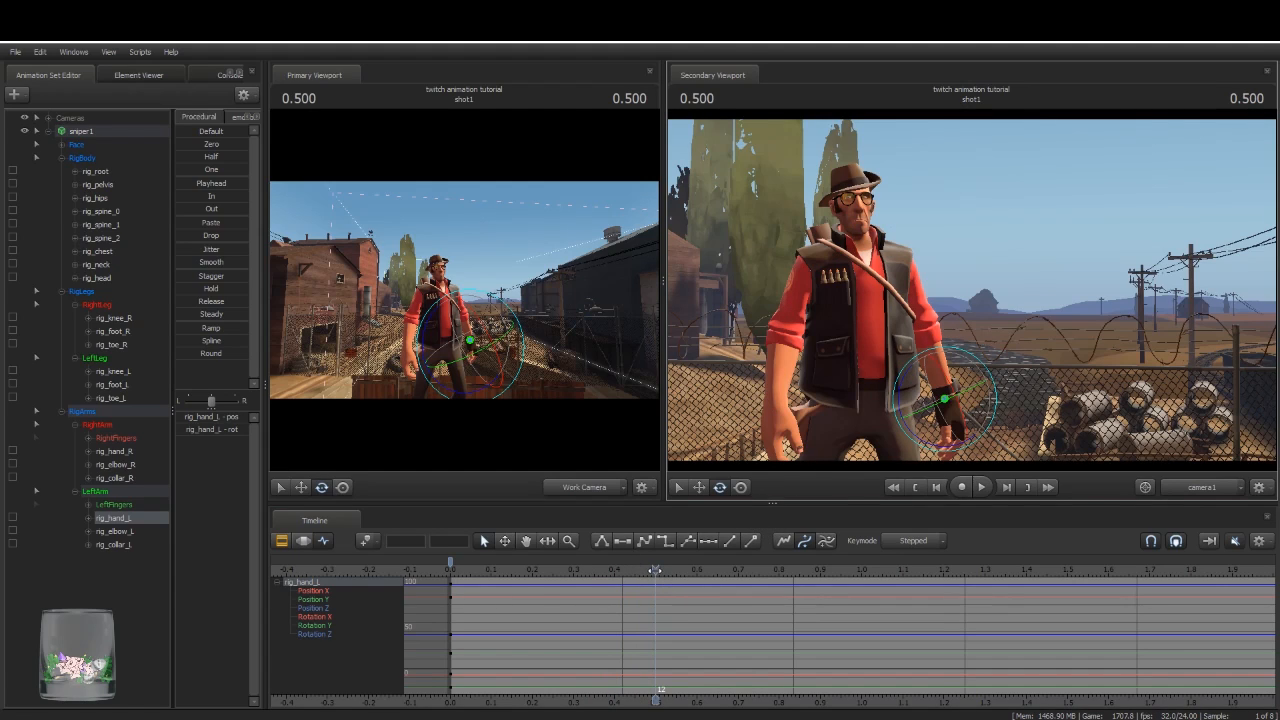
scroll(655, 569, "down", 2)
left_click_drag(655, 569, 733, 580)
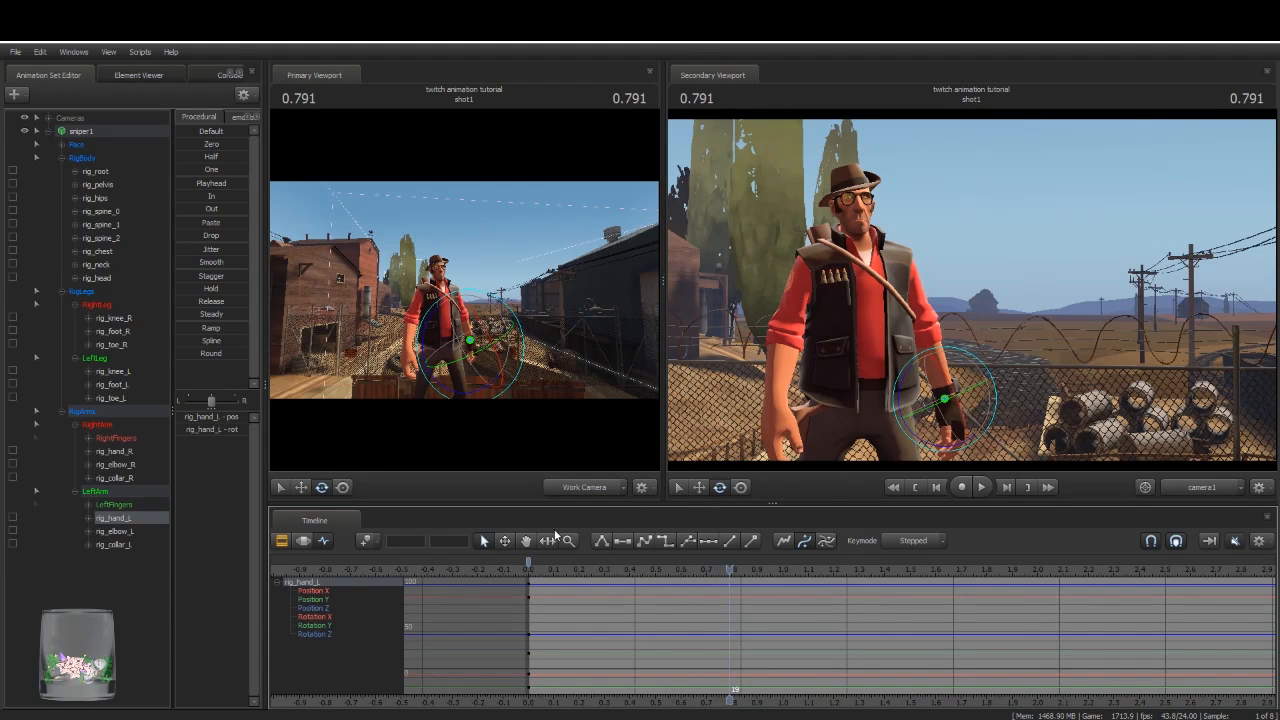
Step: Raise the sniper's left hand up beside his head at 0.791 seconds
left_click(345, 488)
left_click_drag(946, 405, 1037, 162)
left_click_drag(485, 275, 452, 288)
key("w")
left_click(441, 286, "ctrl")
left_click(321, 488)
left_click(975, 210)
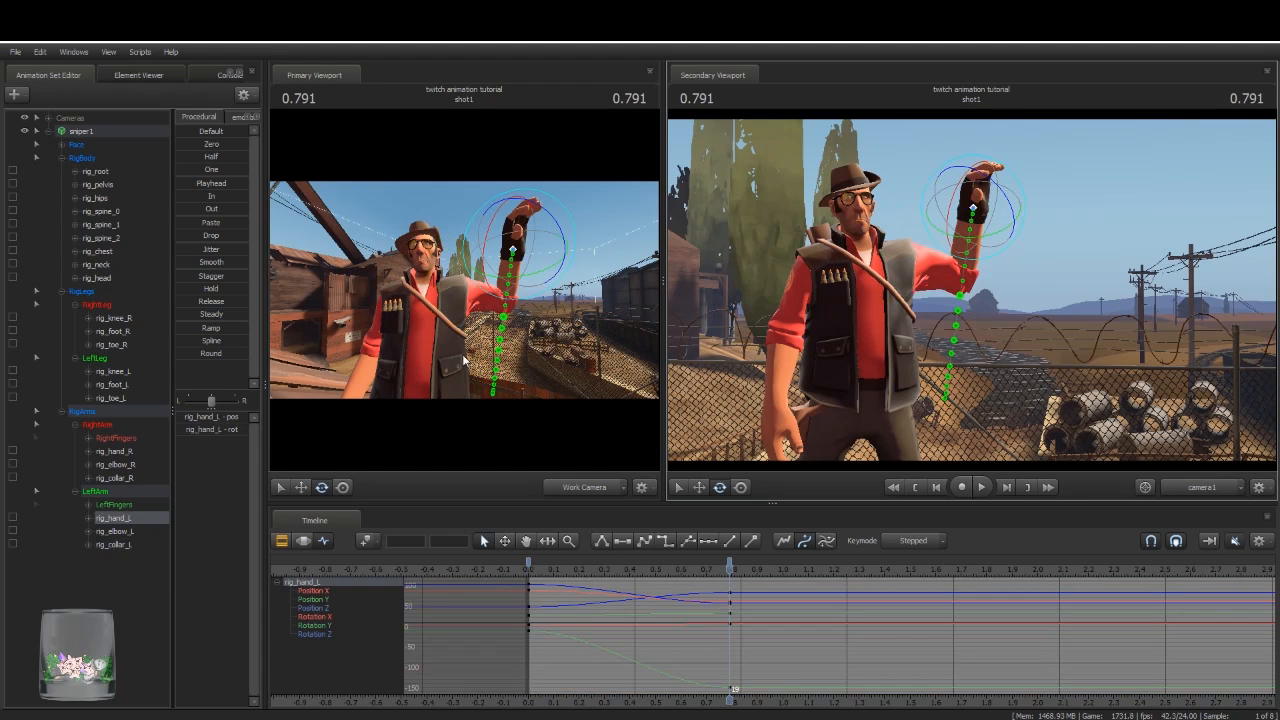
Step: Rotate and shift the raised left hand so its palm faces the camera in a waving pose
left_click_drag(527, 373, 464, 290)
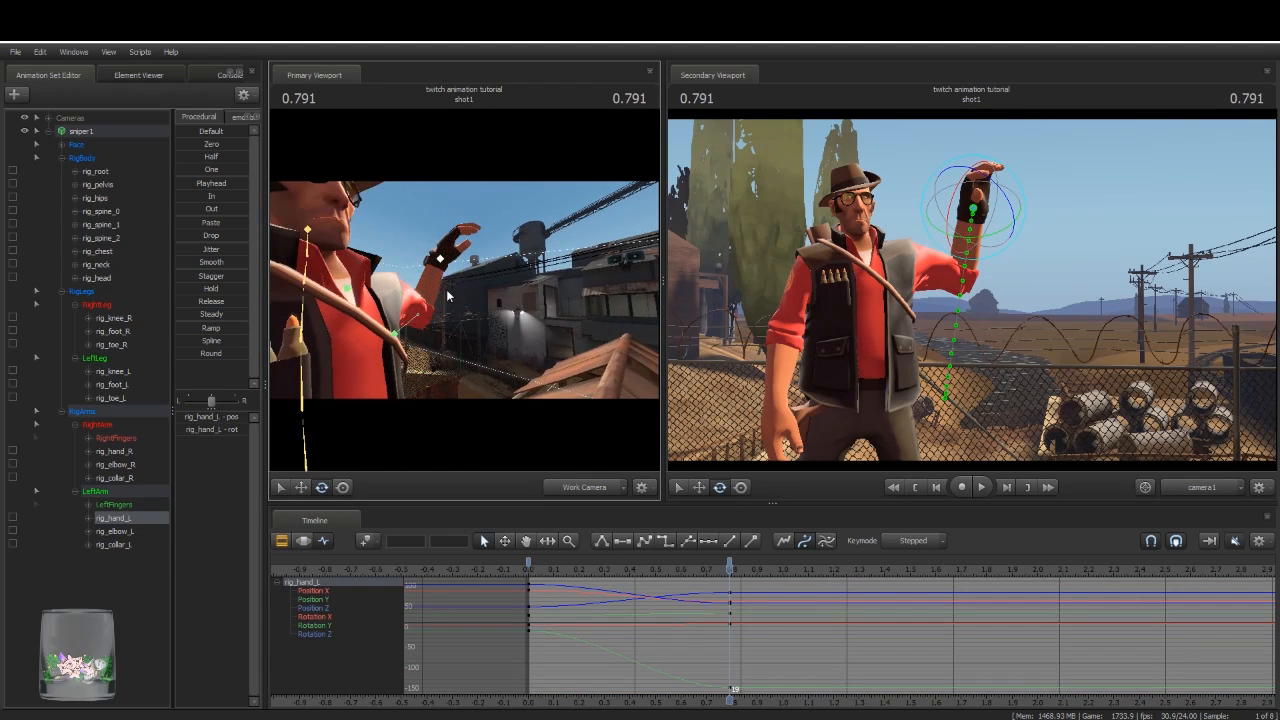
left_click(342, 487)
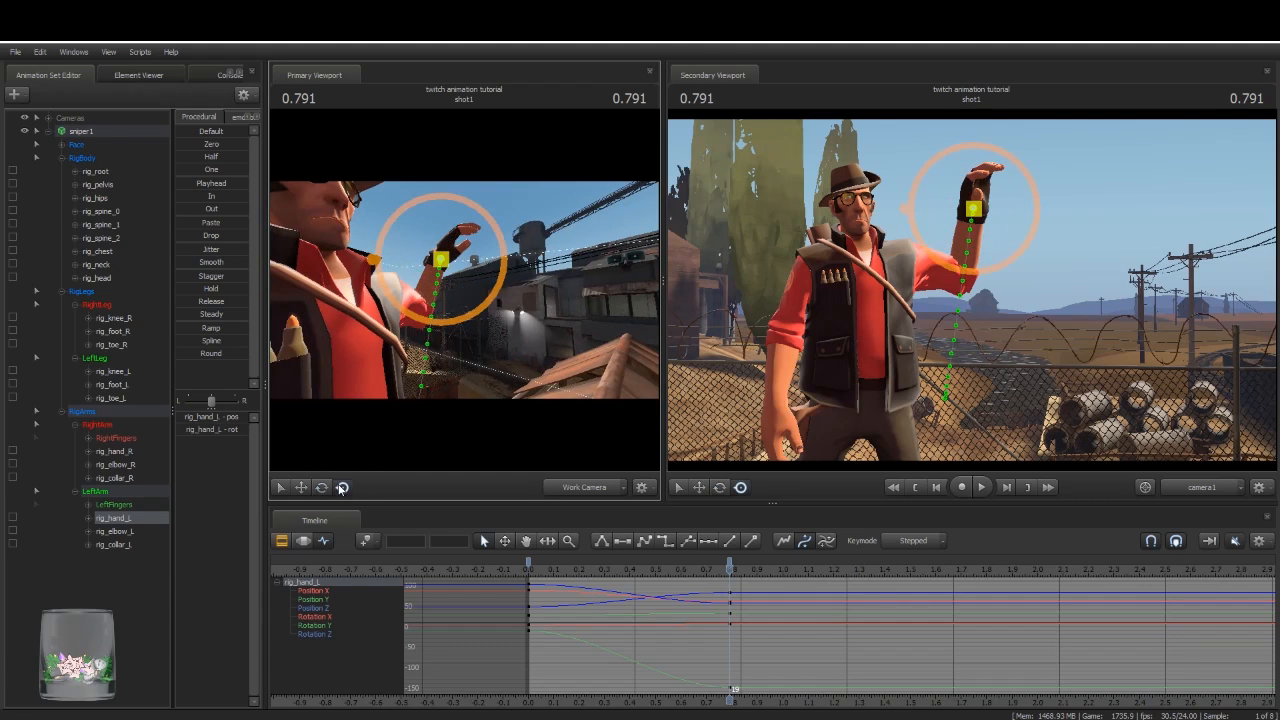
mouse_move(975, 208)
left_mouse_down()
mouse_move(974, 234)
mouse_move(960, 216)
left_mouse_up()
left_click_drag(488, 260, 444, 284)
key("s")
left_click_drag(452, 372, 480, 283)
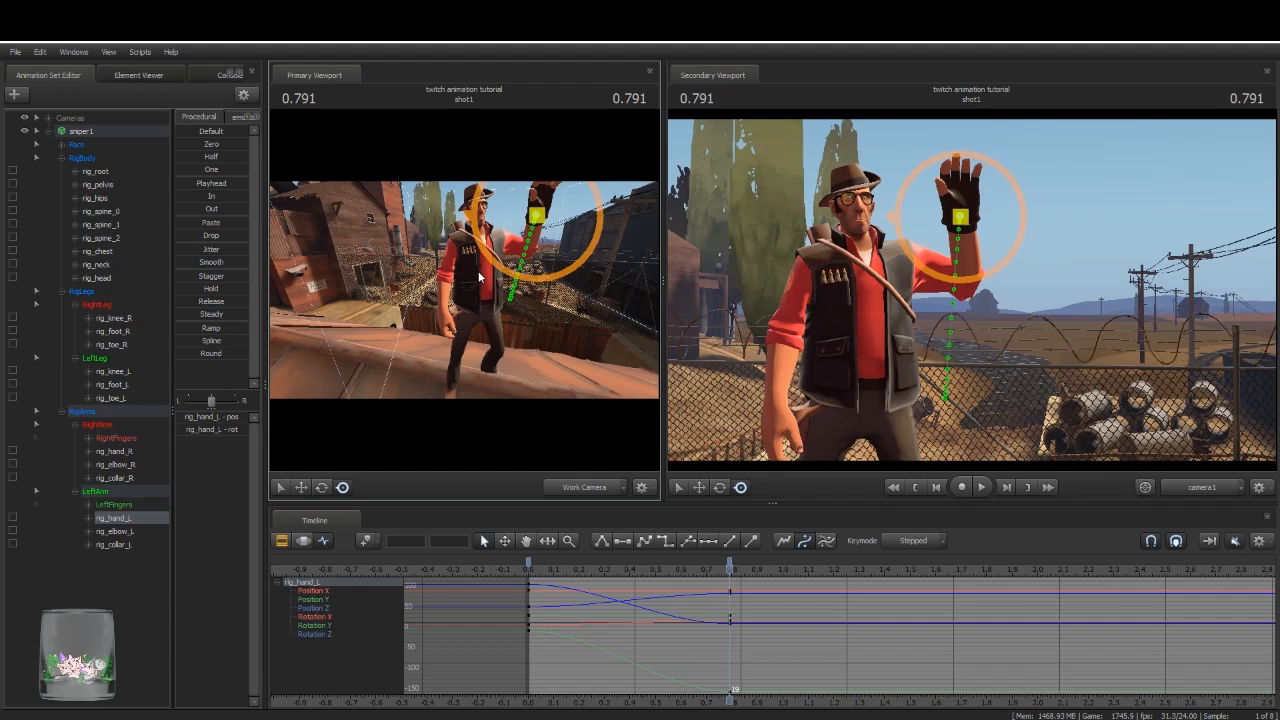
Step: Rotate rig_spine_2, rig_chest, rig_neck and rig_head slightly to adjust the torso and head pose at 0.791 seconds
left_click(478, 254)
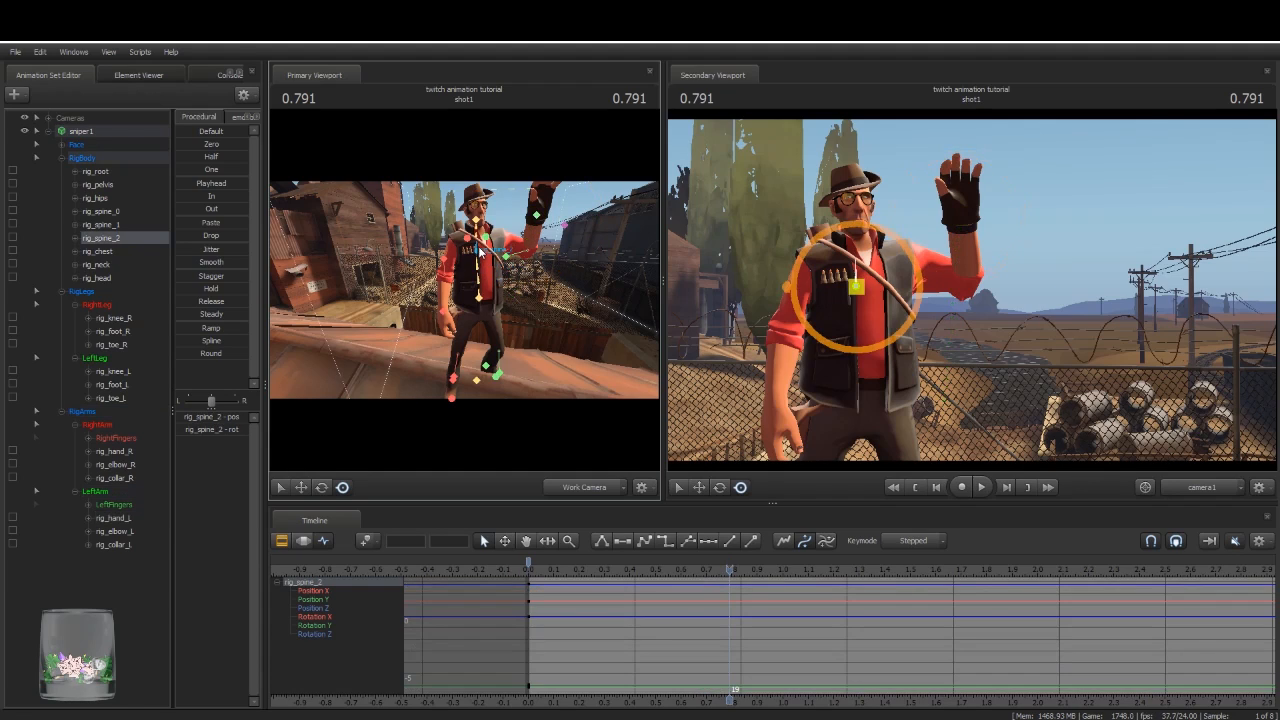
left_click(322, 488)
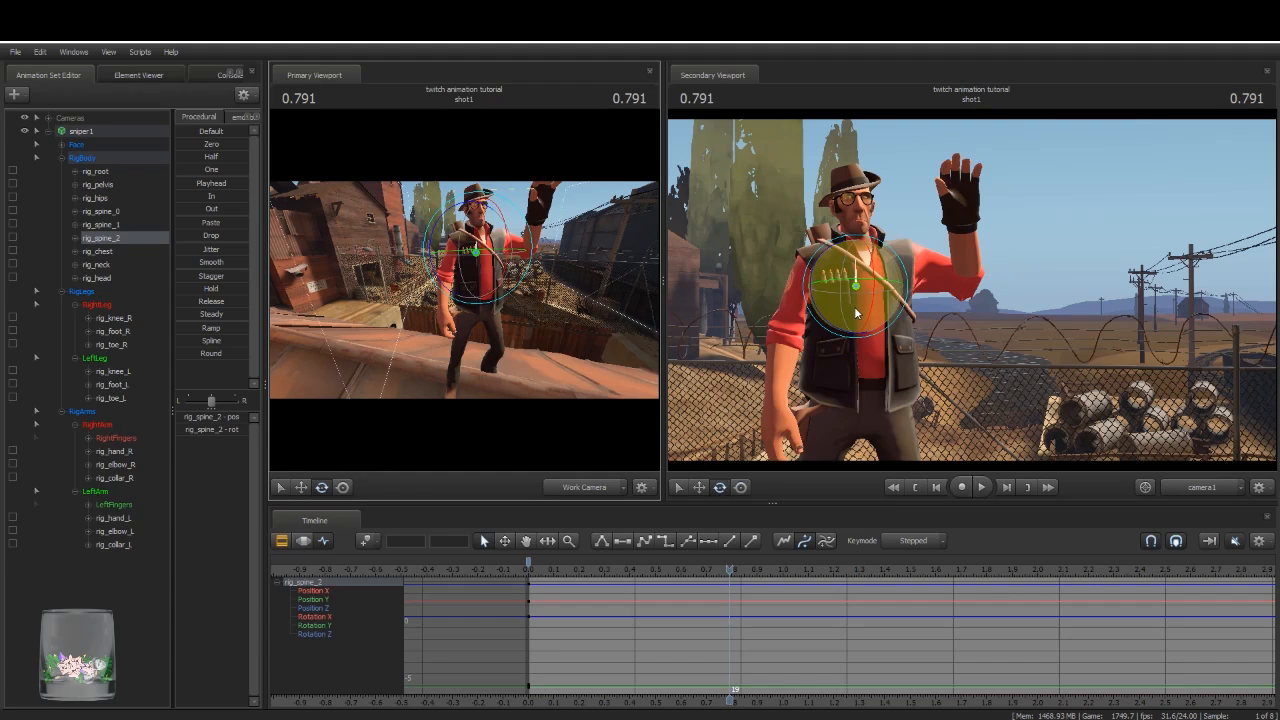
left_click_drag(859, 317, 859, 315)
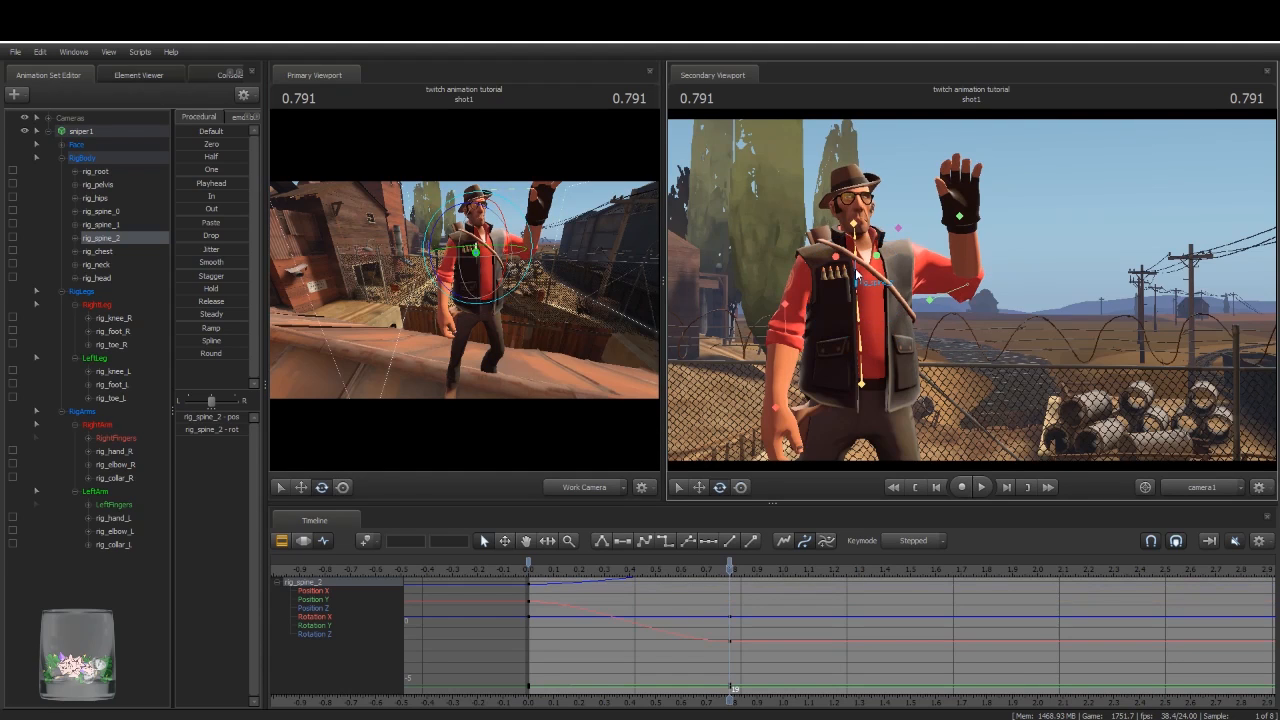
left_click(843, 245)
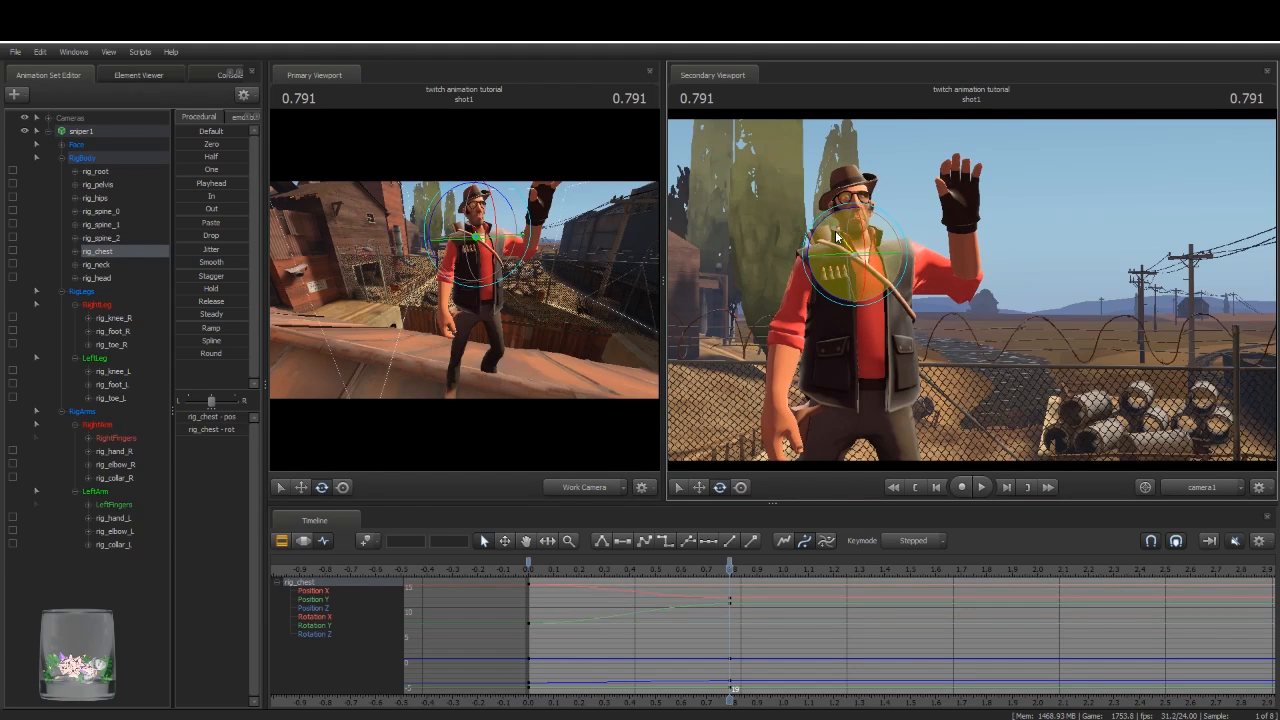
left_click(880, 216)
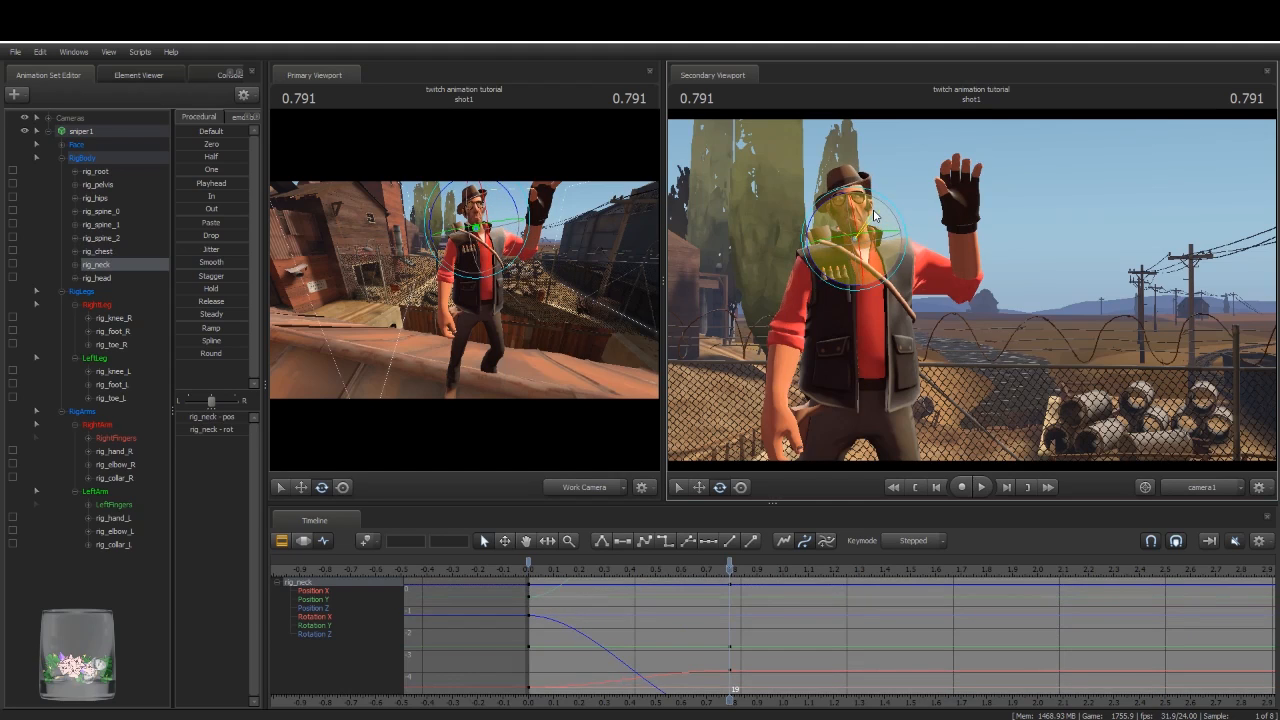
left_click(874, 202)
left_click_drag(864, 204, 876, 202)
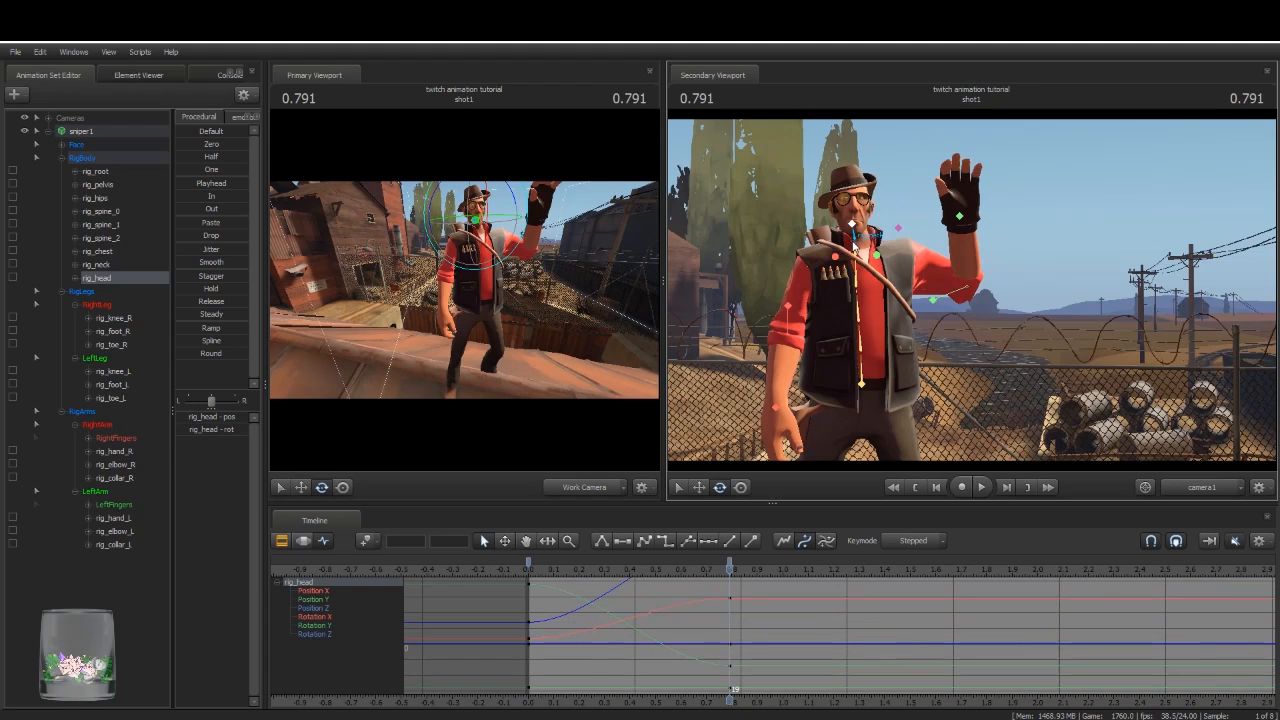
Step: Adjust the right collar, and reposition and rotate the right hand beside the hip
left_click(860, 255)
left_click_drag(859, 250, 843, 255)
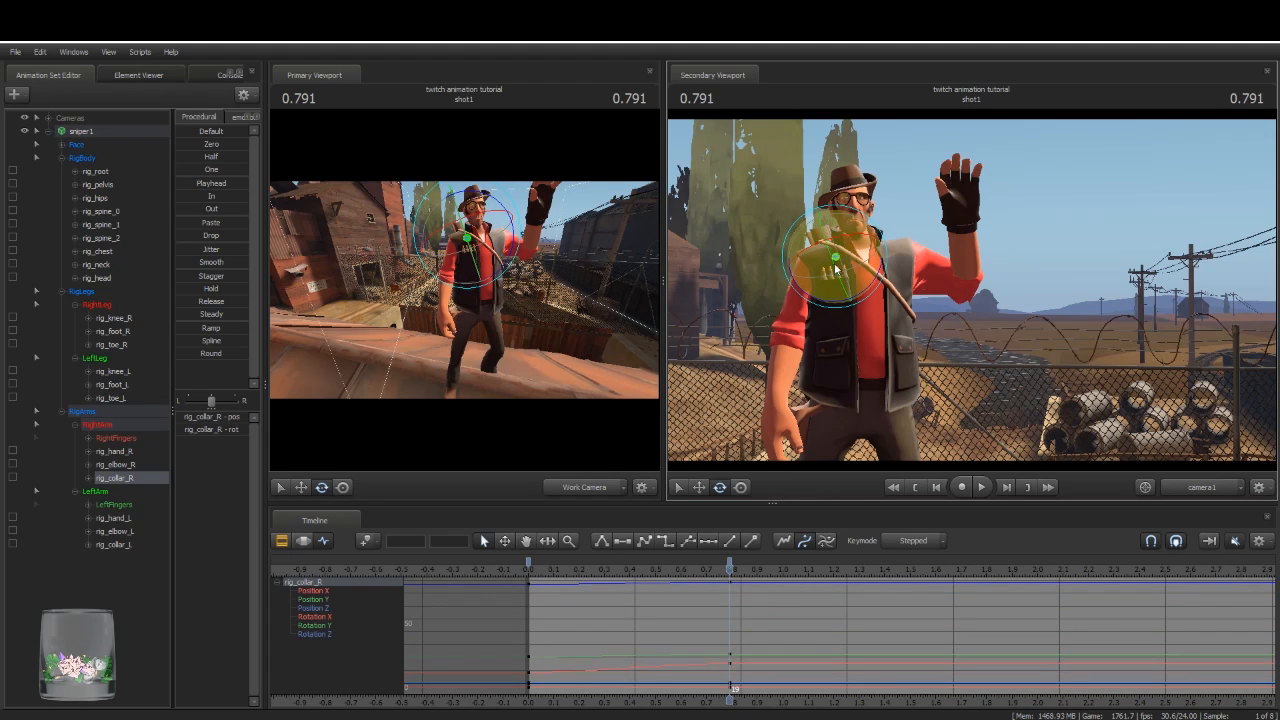
left_click_drag(598, 270, 489, 280, "alt")
left_click(487, 281, "ctrl")
left_click(301, 487)
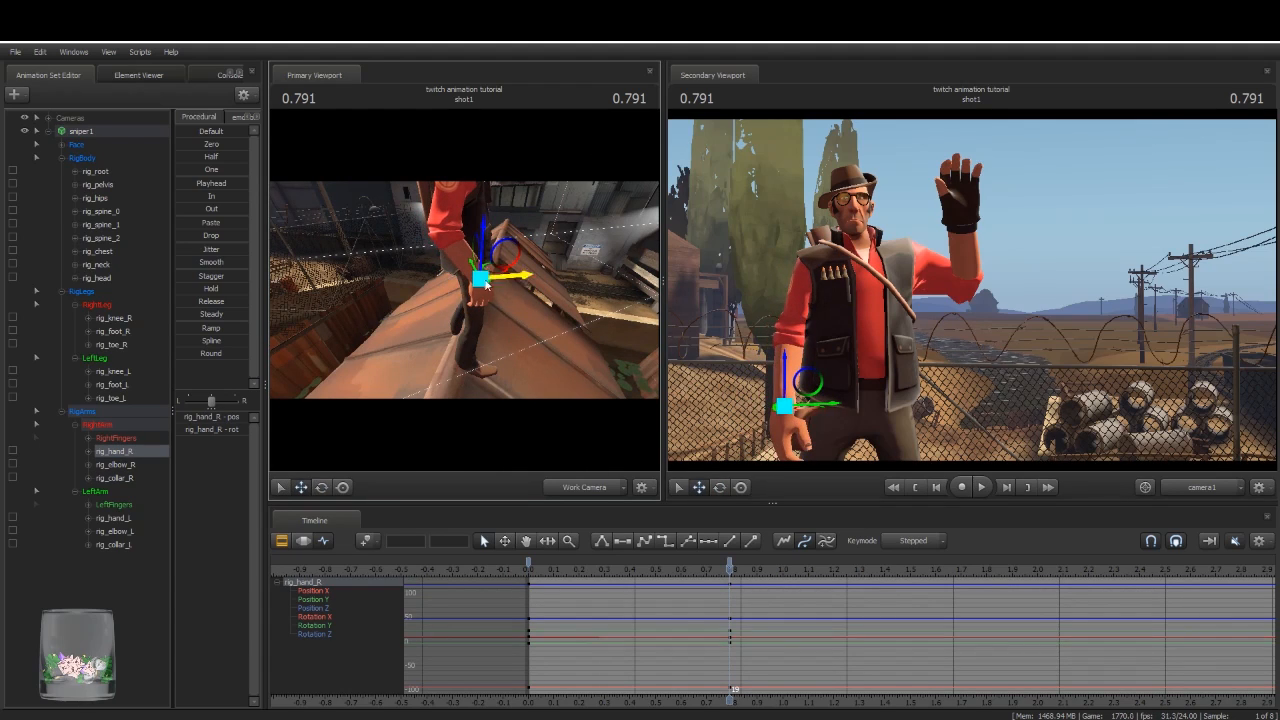
mouse_move(484, 324)
left_mouse_down()
mouse_move(496, 342)
mouse_move(482, 339)
left_mouse_up()
key("w")
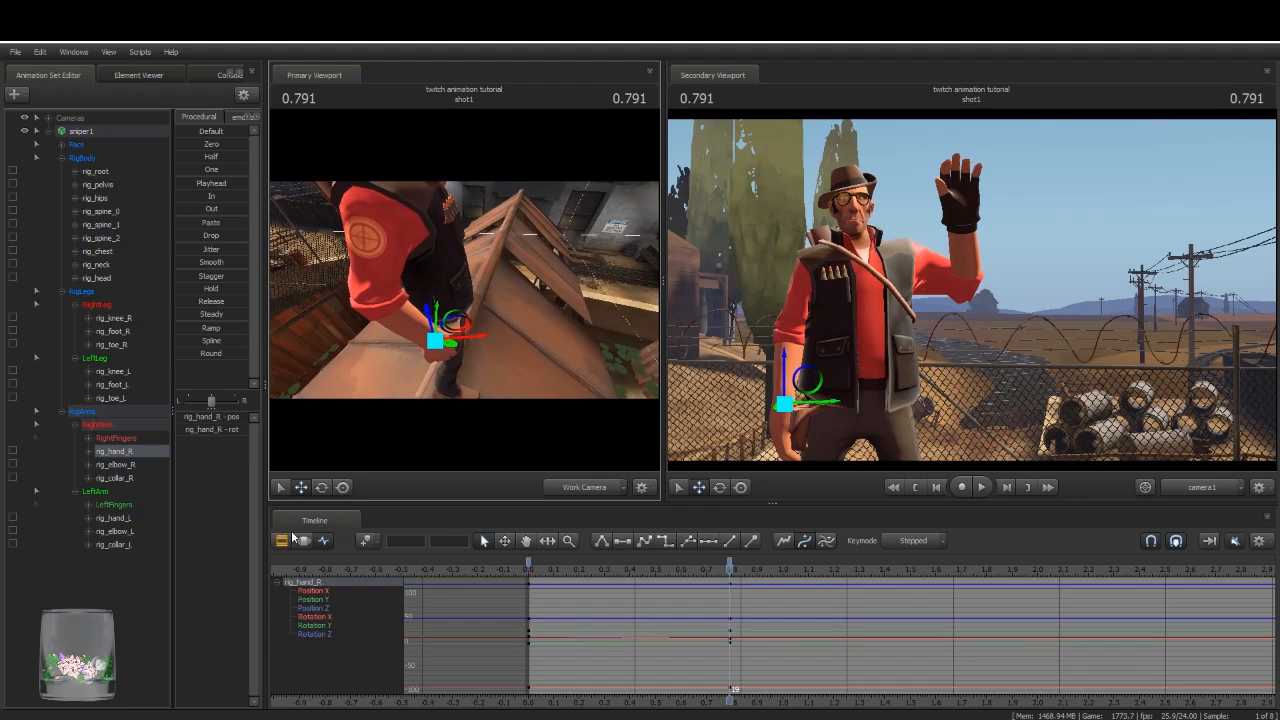
left_click(323, 488)
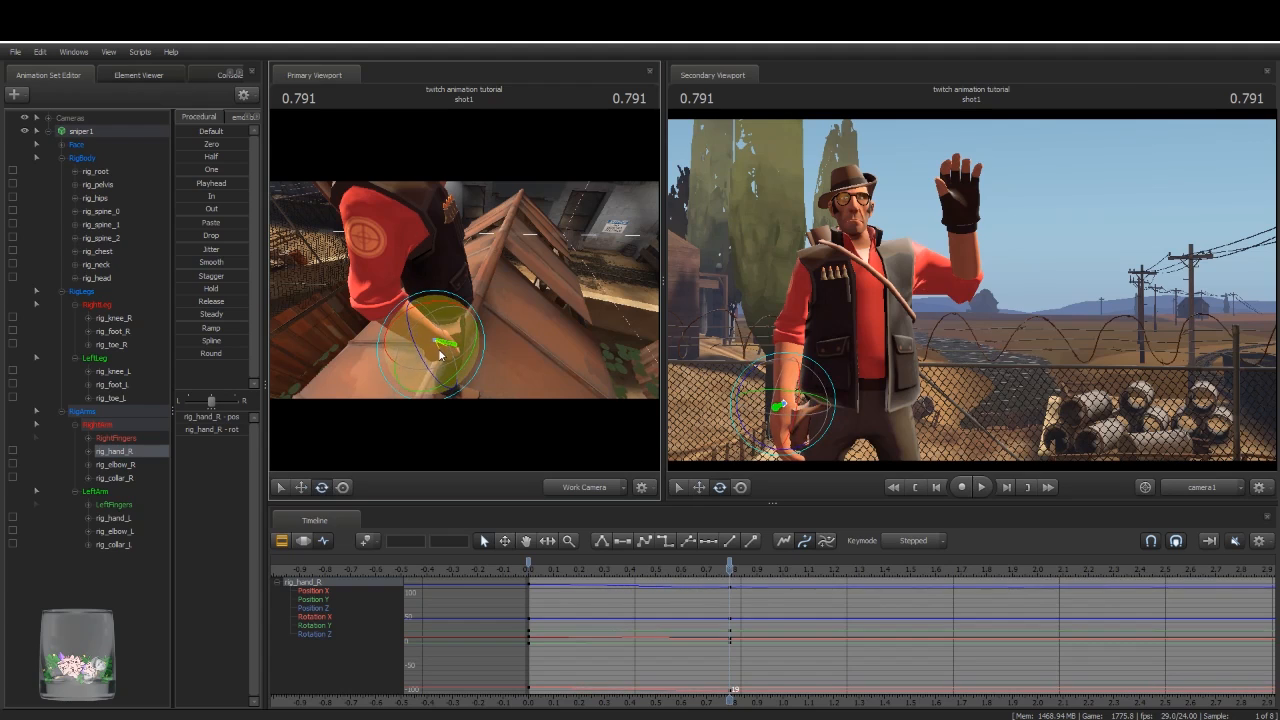
left_click_drag(513, 255, 462, 287)
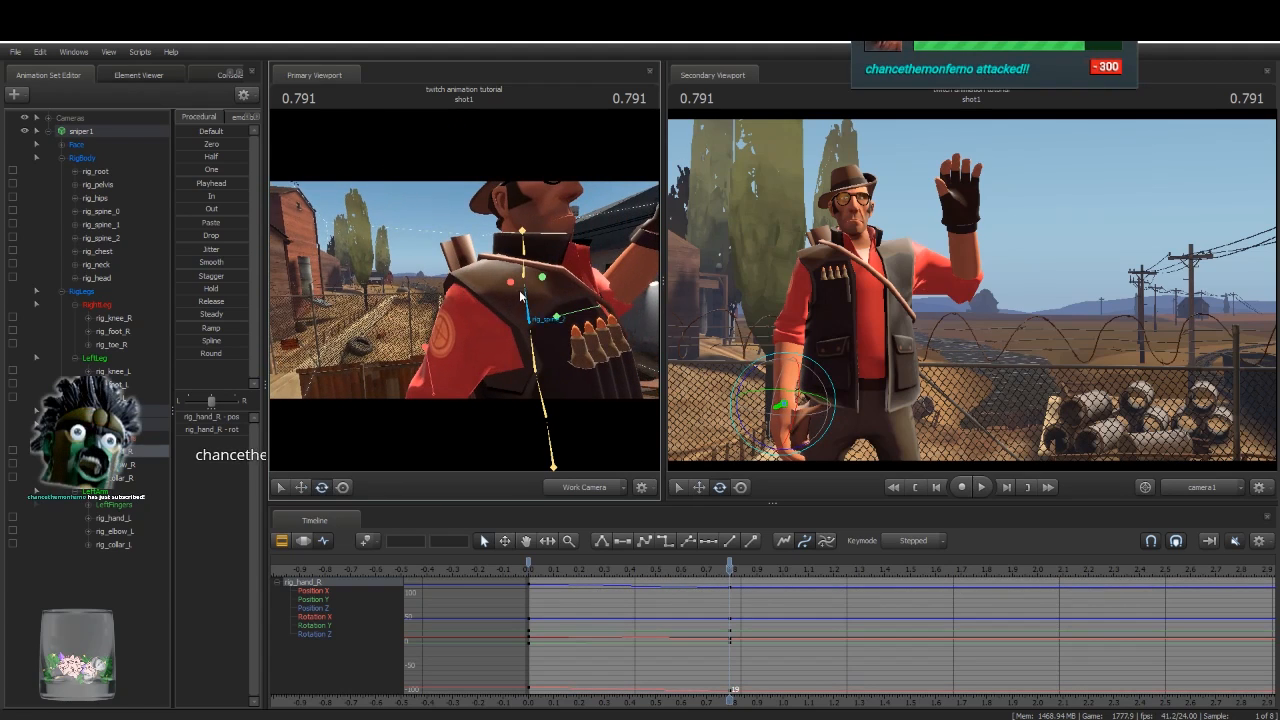
Step: Rotate the right and left collars to shift the sniper's shoulders in the waving pose
left_click(514, 284, "ctrl")
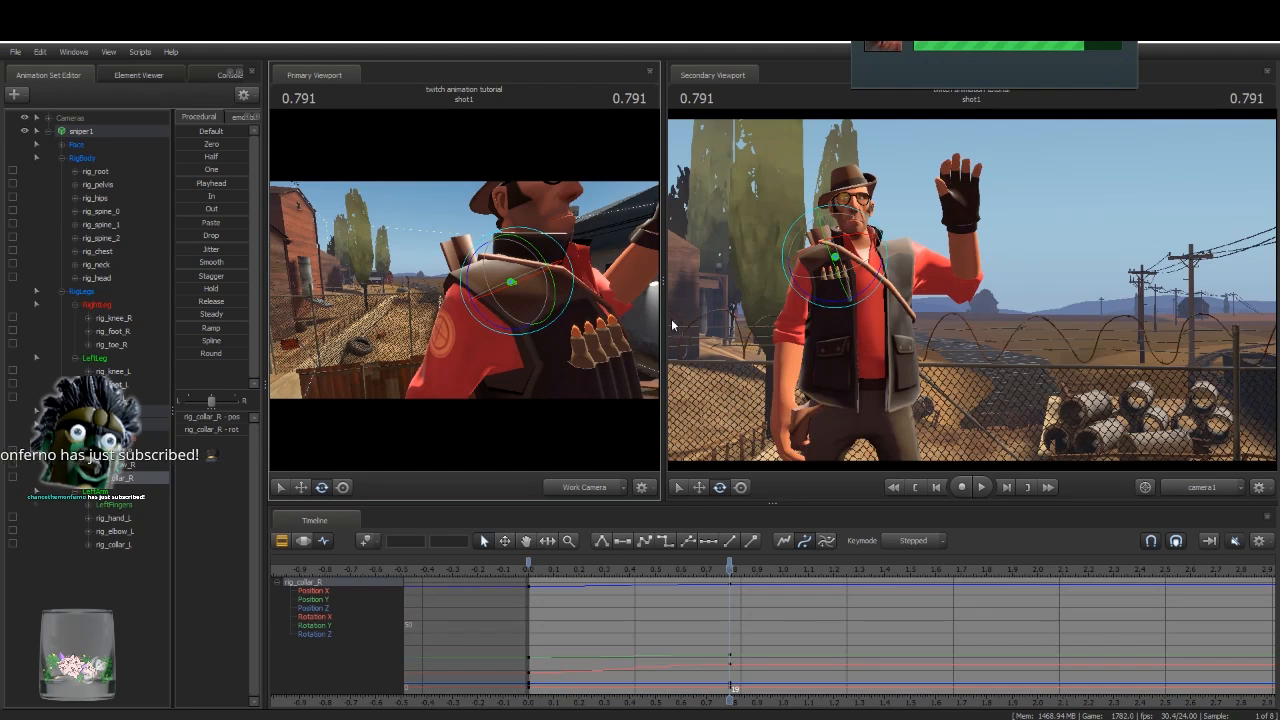
left_click_drag(491, 292, 506, 256)
left_click_drag(583, 333, 462, 294, "alt")
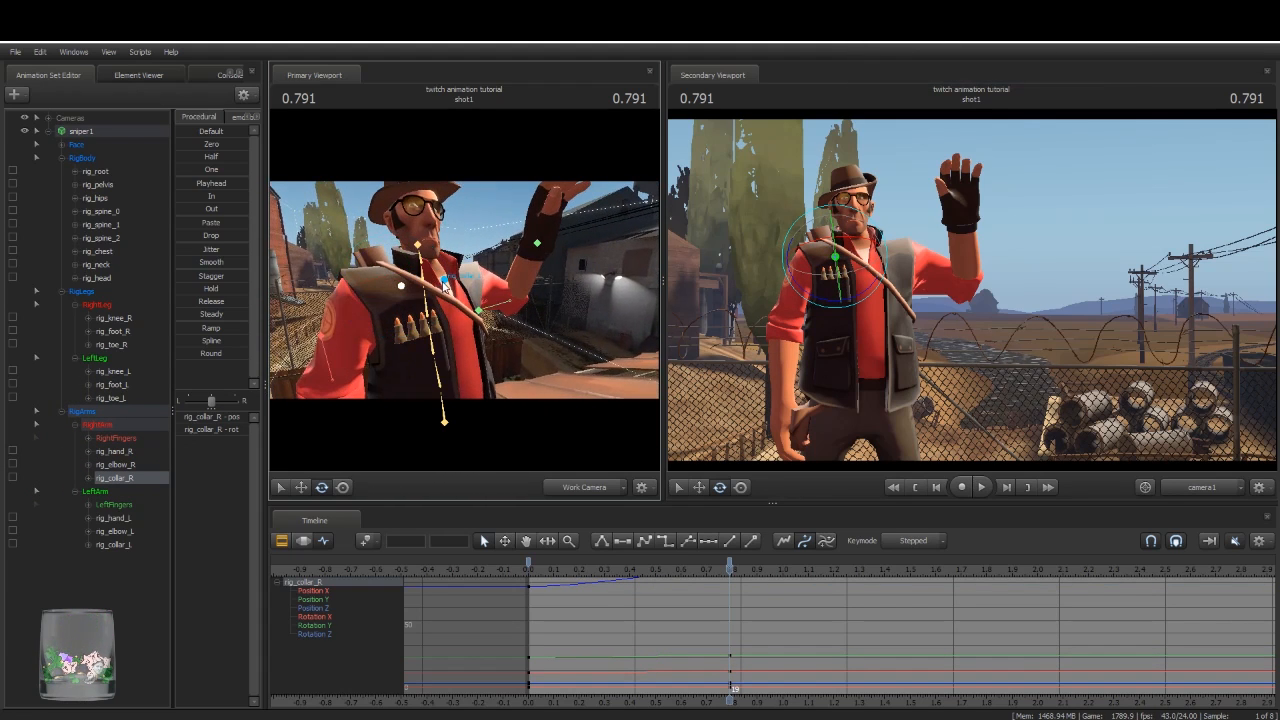
left_click(444, 286)
left_click_drag(432, 277, 442, 278)
Step: Refine the position and rotation of the sniper's raised left hand at 0.791 seconds
left_click_drag(610, 275, 580, 285, "alt")
key("w")
left_click_drag(464, 290, 515, 290)
left_click(461, 274, "ctrl")
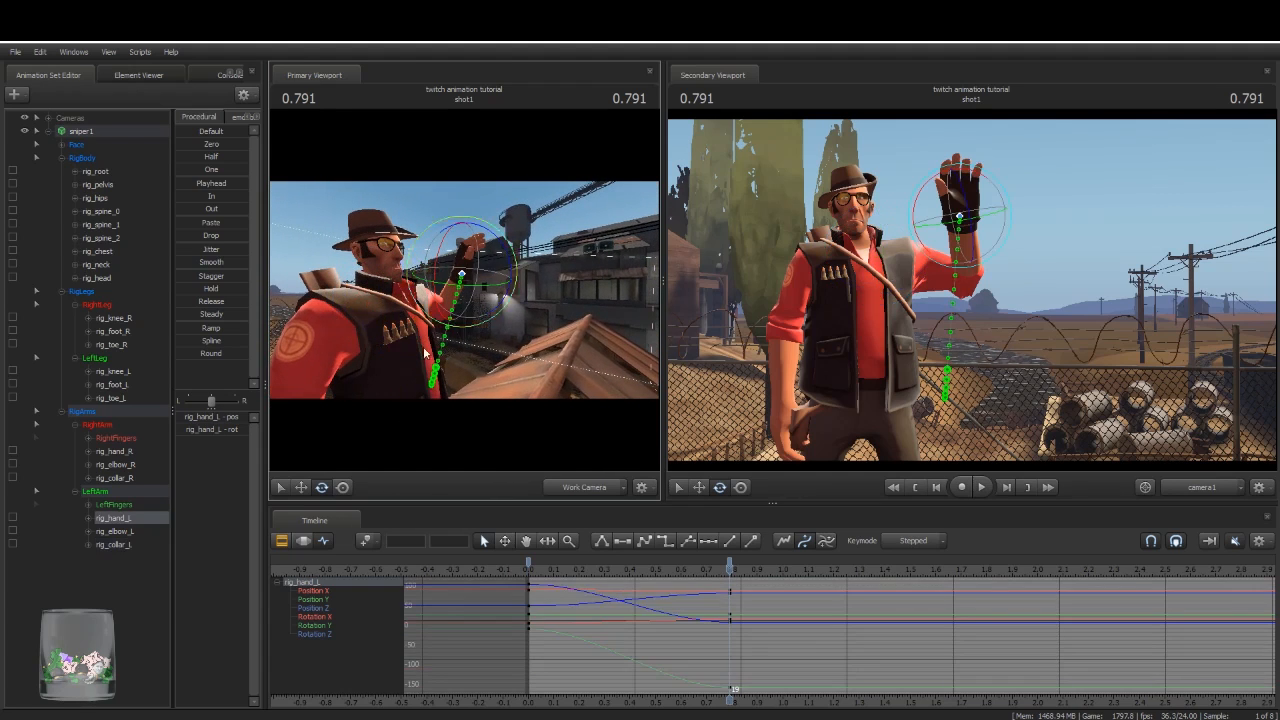
left_click(342, 487)
left_click_drag(463, 279, 530, 266)
key("d")
key("a")
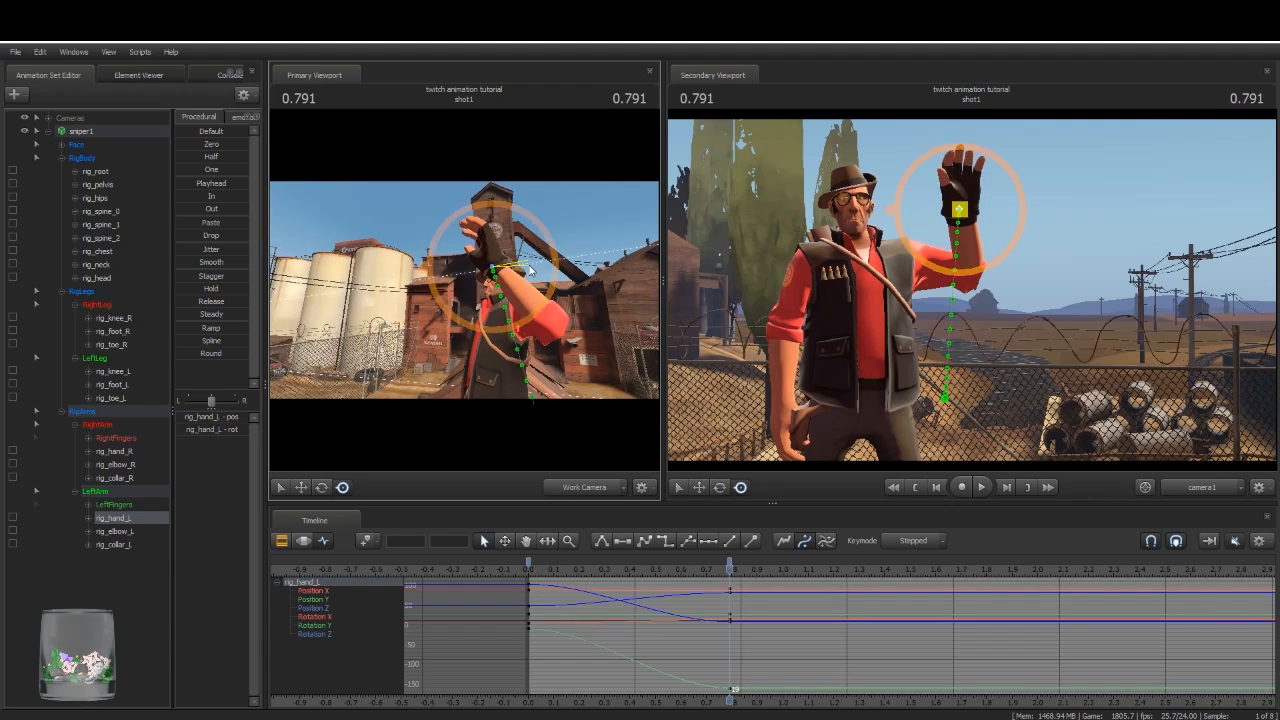
key("ctrl")
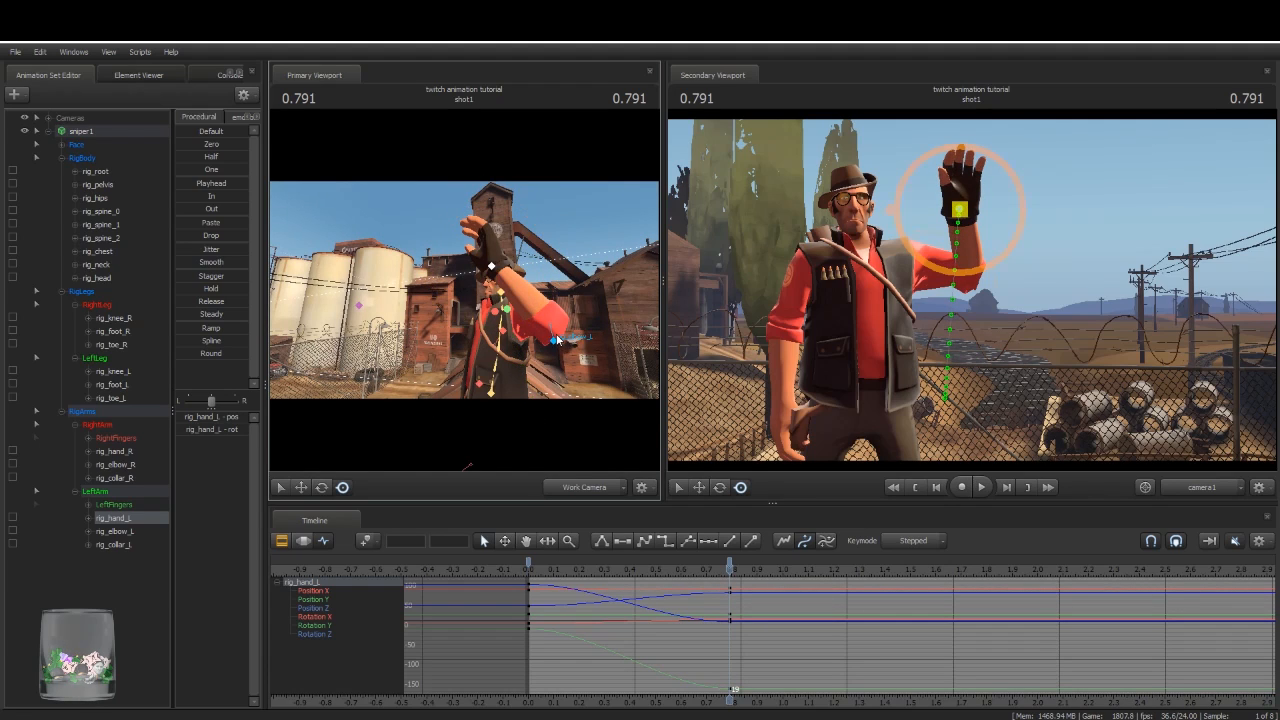
Step: Shift rig_elbow_L slightly downward to adjust the bend of the raised left arm
left_click(556, 341)
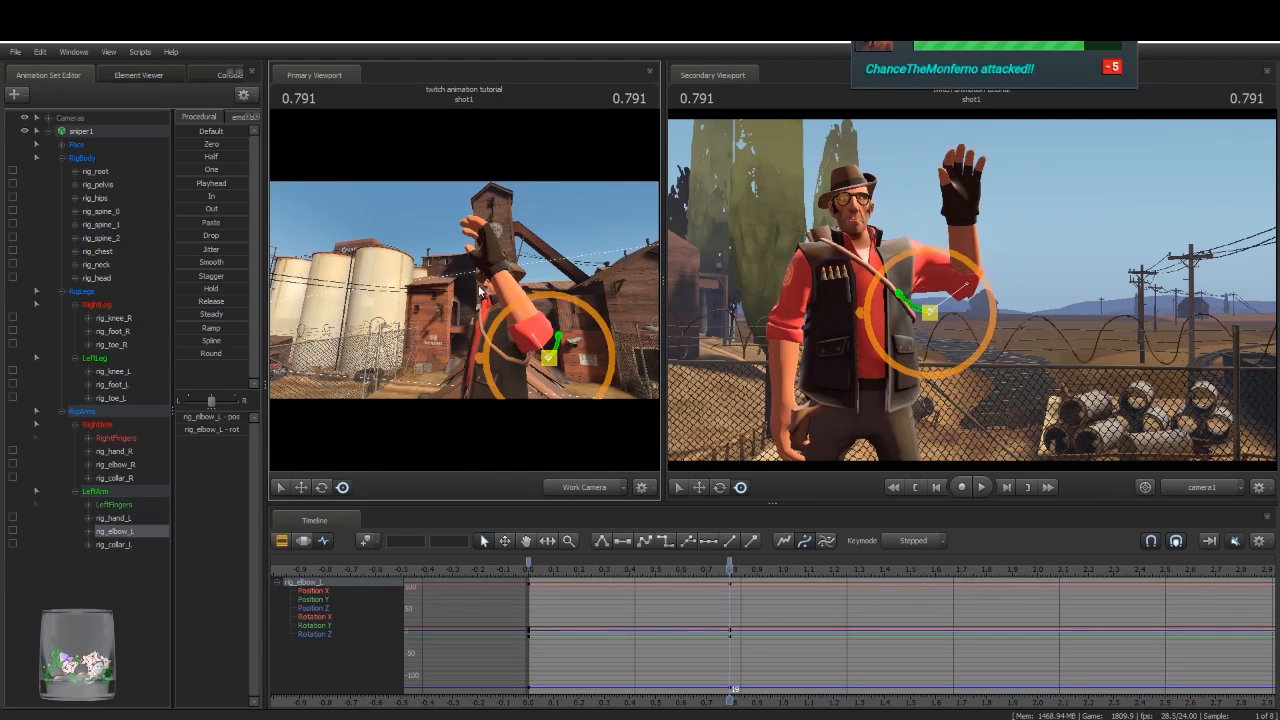
key("a")
mouse_move(474, 292)
left_mouse_down()
mouse_move(570, 298)
mouse_move(540, 280)
mouse_move(600, 280)
mouse_move(464, 290)
left_mouse_up()
Step: Expand the LeftFingers group and rotate bip_index_0_L and bip_index_1_L to straighten the left index finger
key("z")
left_click(40, 504)
left_click(446, 286)
key("e")
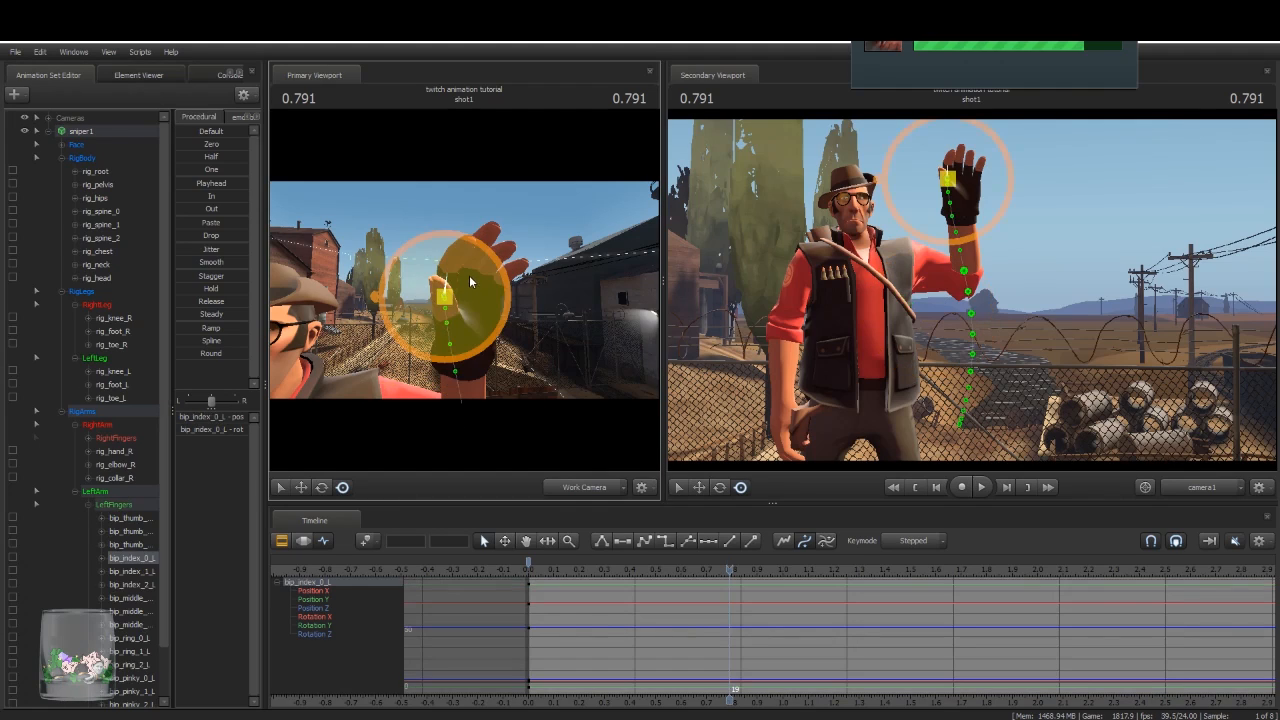
left_click_drag(456, 280, 449, 271)
key("ctrl")
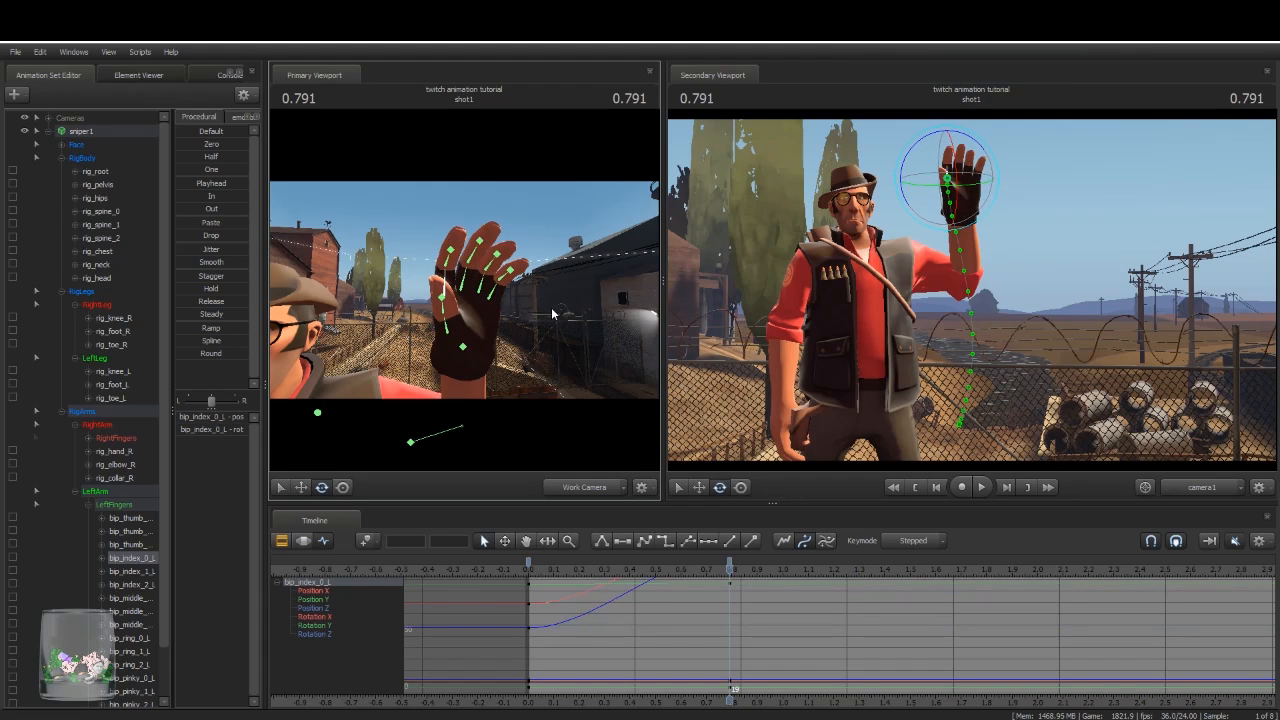
left_click_drag(478, 285, 471, 277)
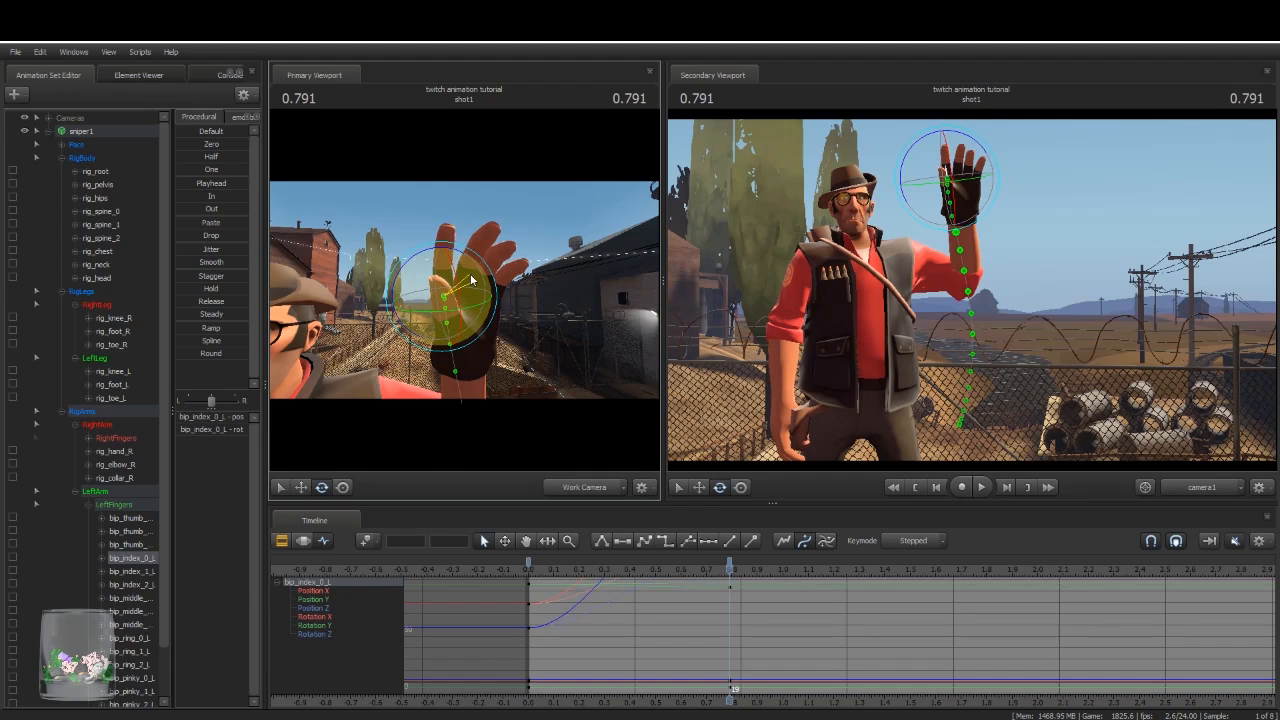
left_click(443, 262, "ctrl")
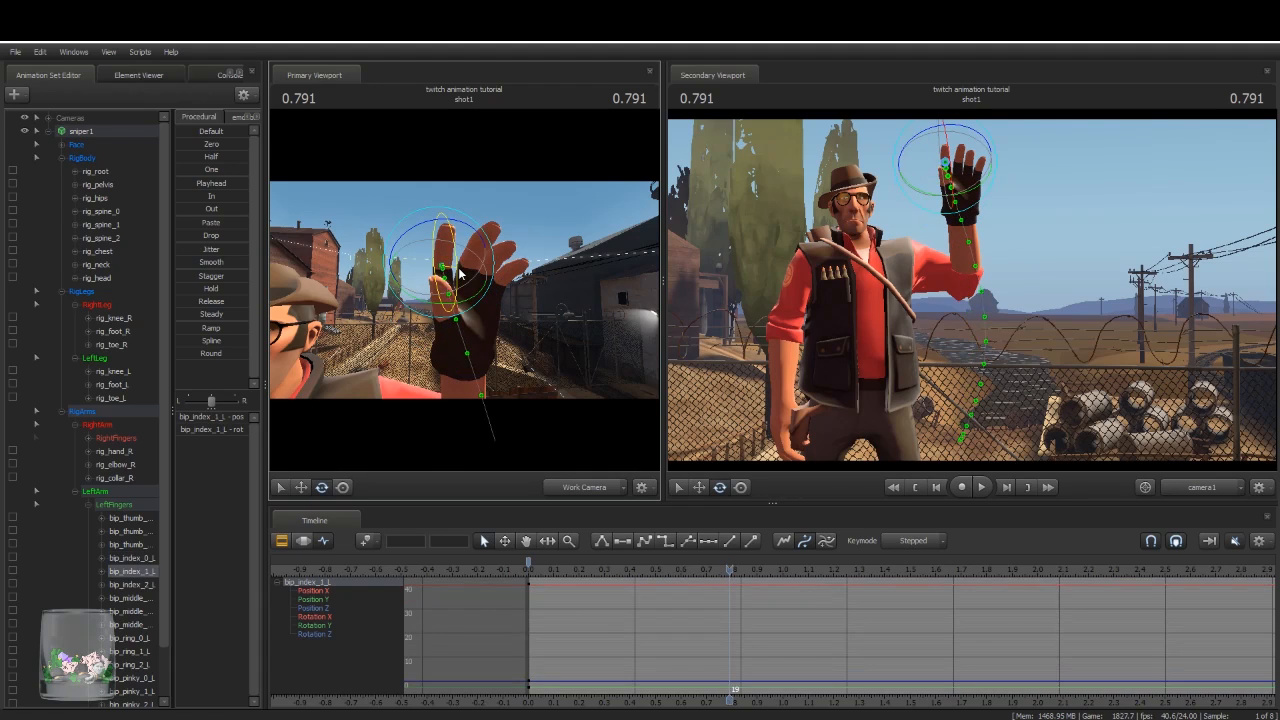
left_click_drag(459, 263, 459, 265)
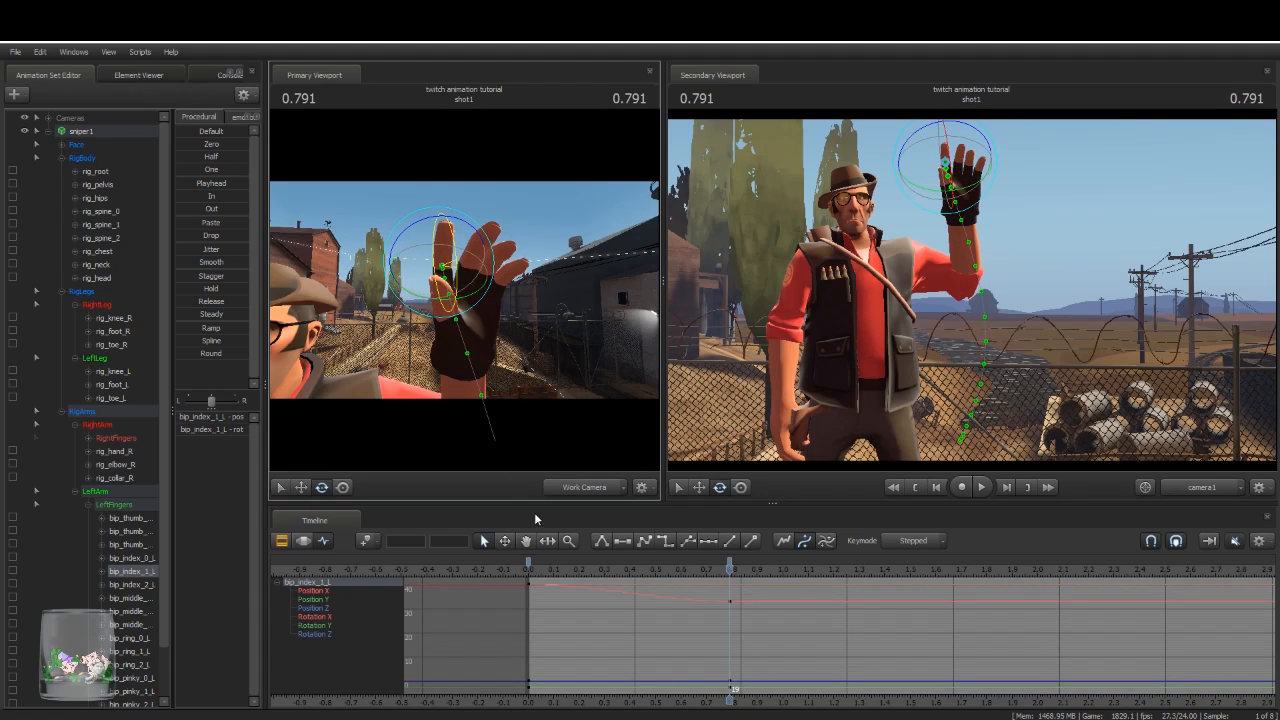
Step: Trim the end of shot1 and of the surrounding movie clip to 9 seconds
scroll(746, 650, "down", 8)
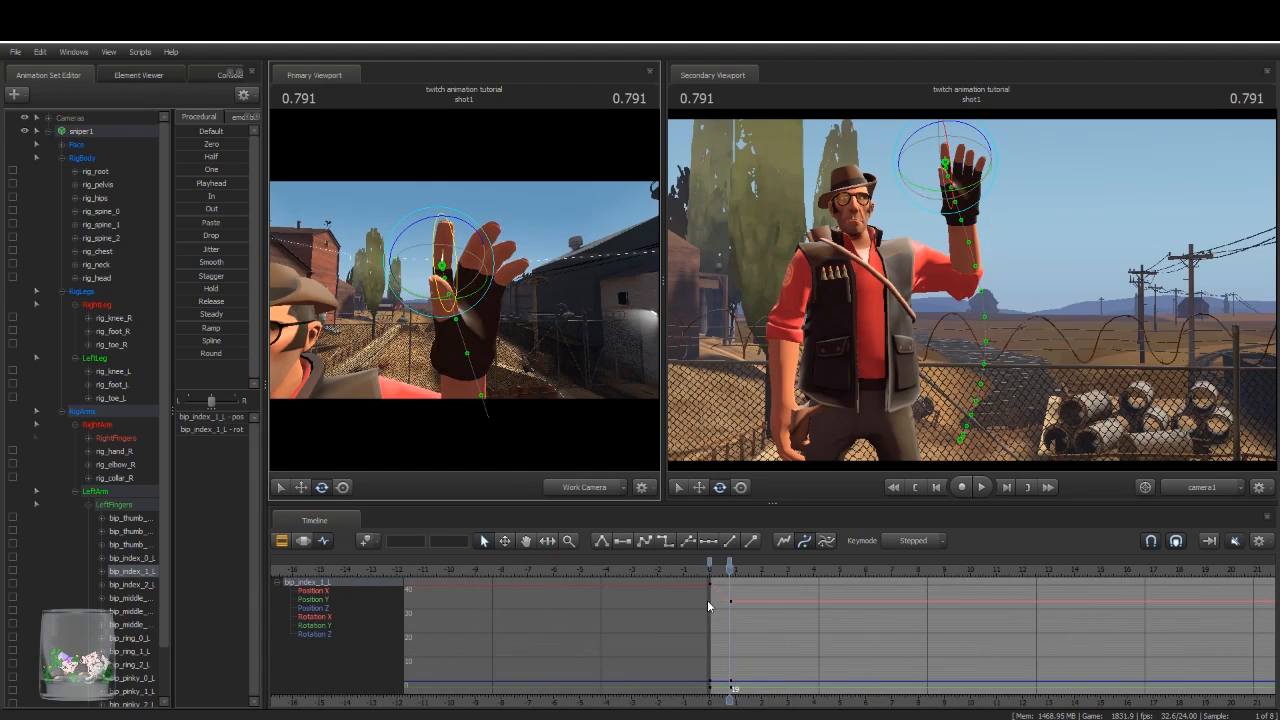
left_click(303, 541)
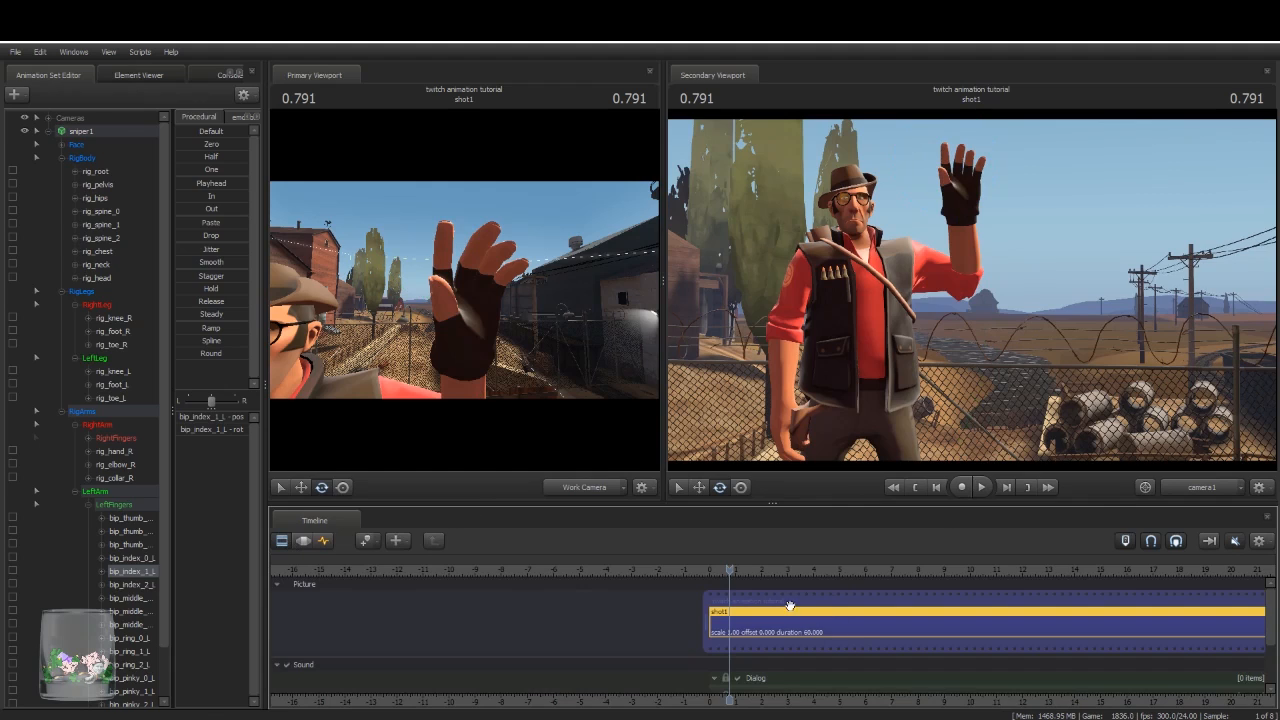
left_click_drag(729, 592, 943, 590)
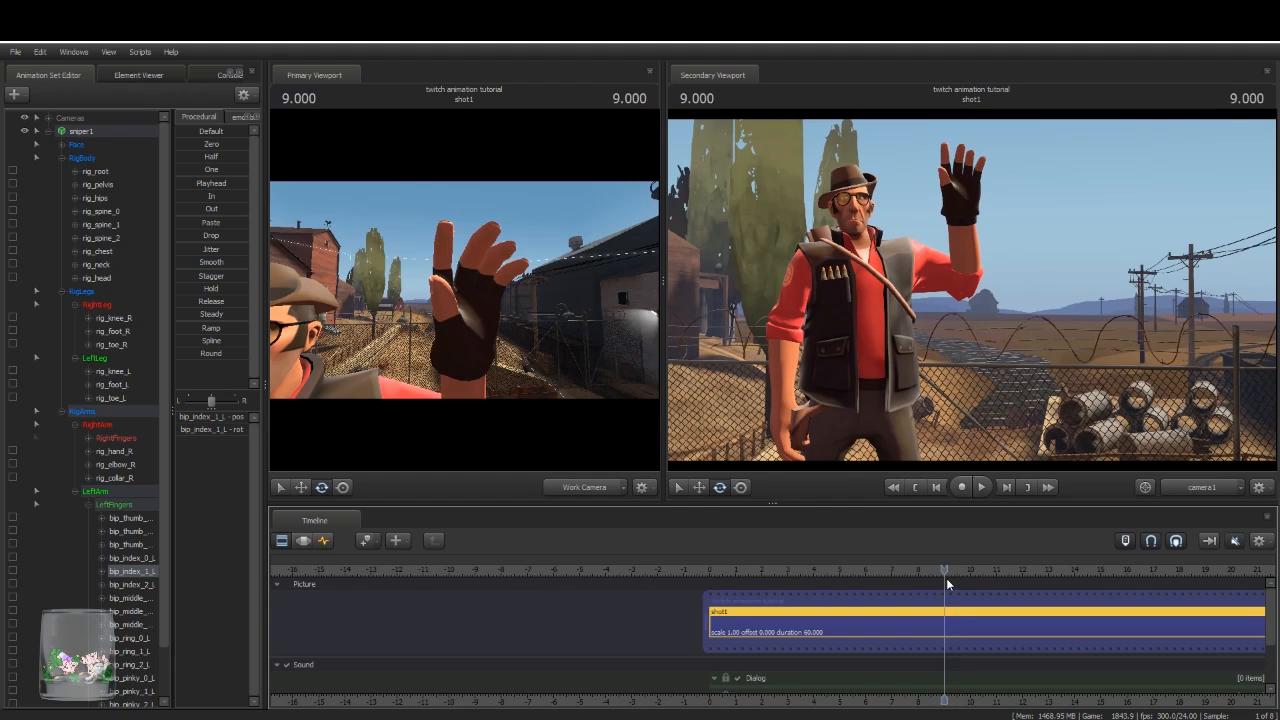
key("]")
scroll(951, 627, "down", 8)
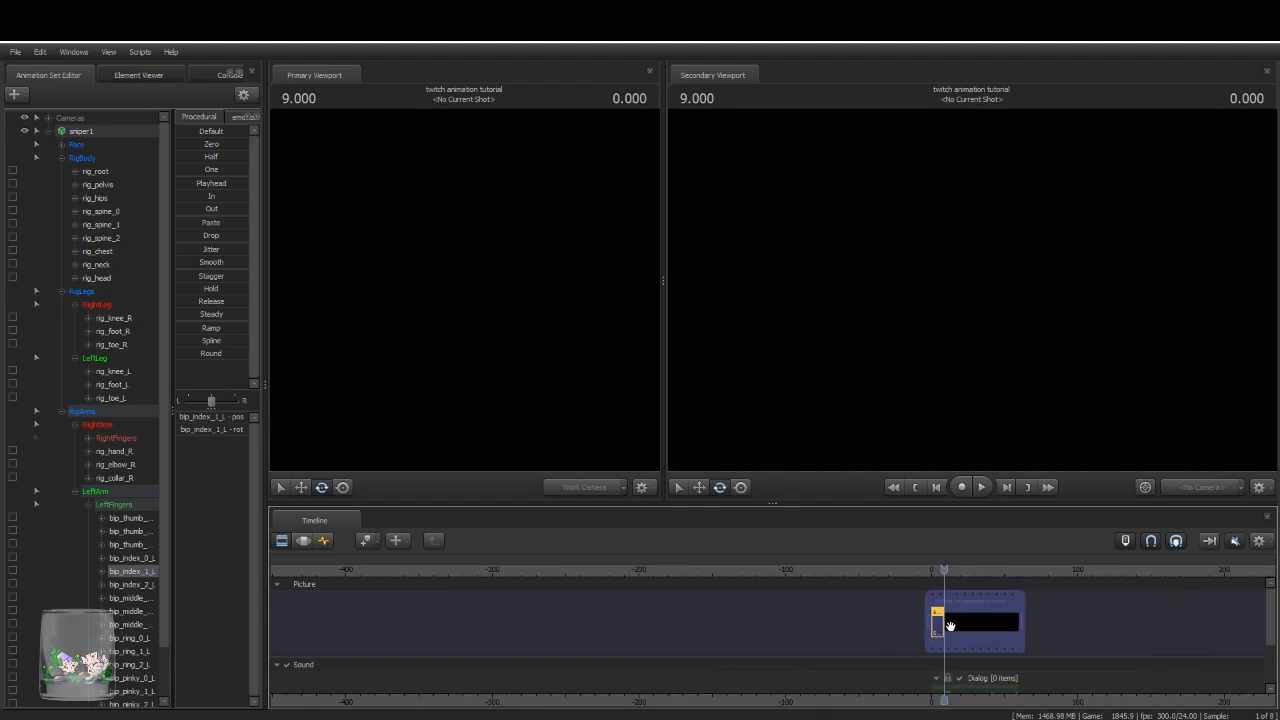
scroll(1004, 626, "up", 4)
left_click_drag(1100, 615, 949, 616)
scroll(949, 617, "up", 10)
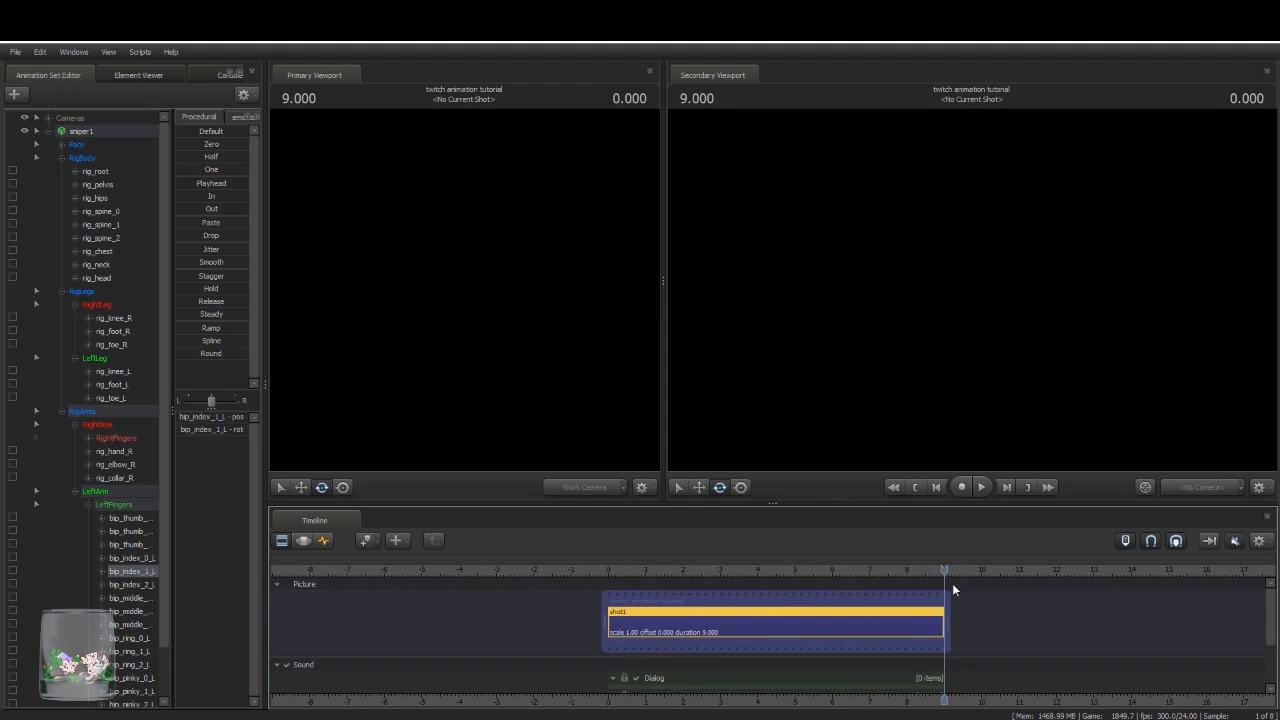
Step: Apply stepped tangents to all of sniper1's keys at 0 and 0.791 seconds in the Graph Editor
left_click_drag(940, 571, 643, 596)
left_click(326, 540)
left_click(136, 133)
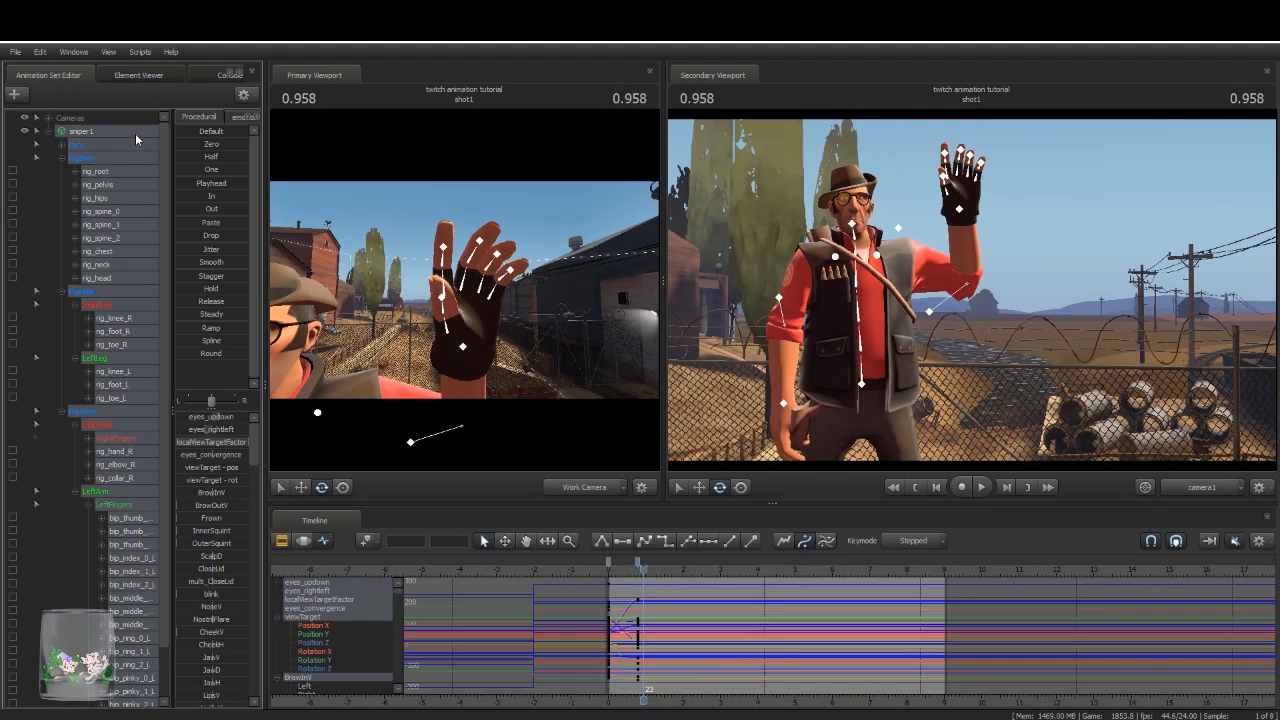
scroll(669, 600, "up", 6)
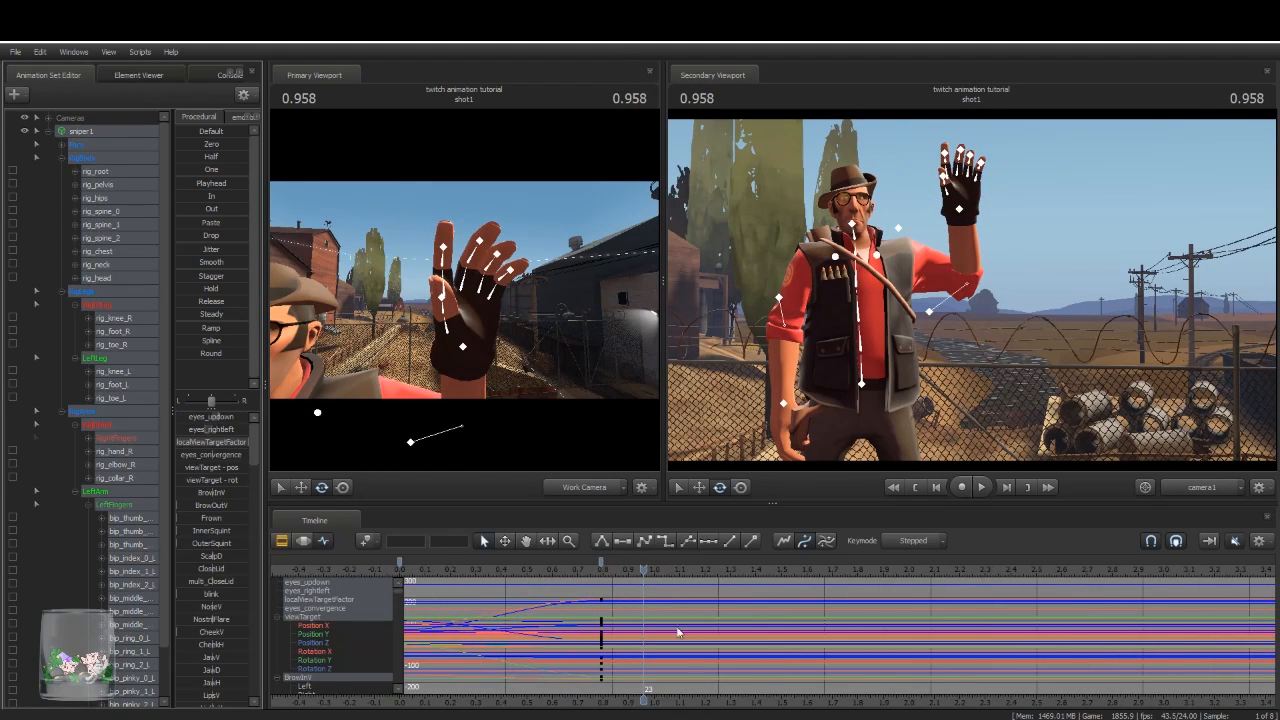
middle_click_drag(643, 698, 914, 630)
scroll(910, 617, "up", 2)
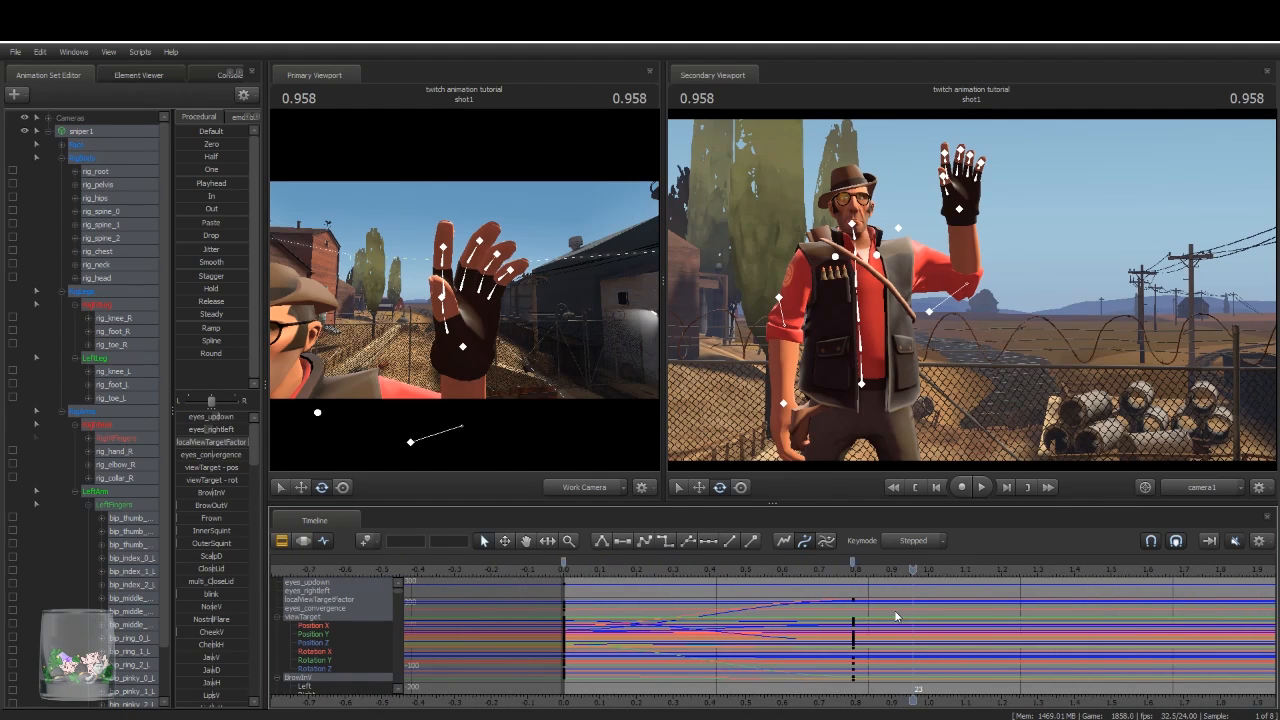
left_click_drag(912, 568, 852, 576)
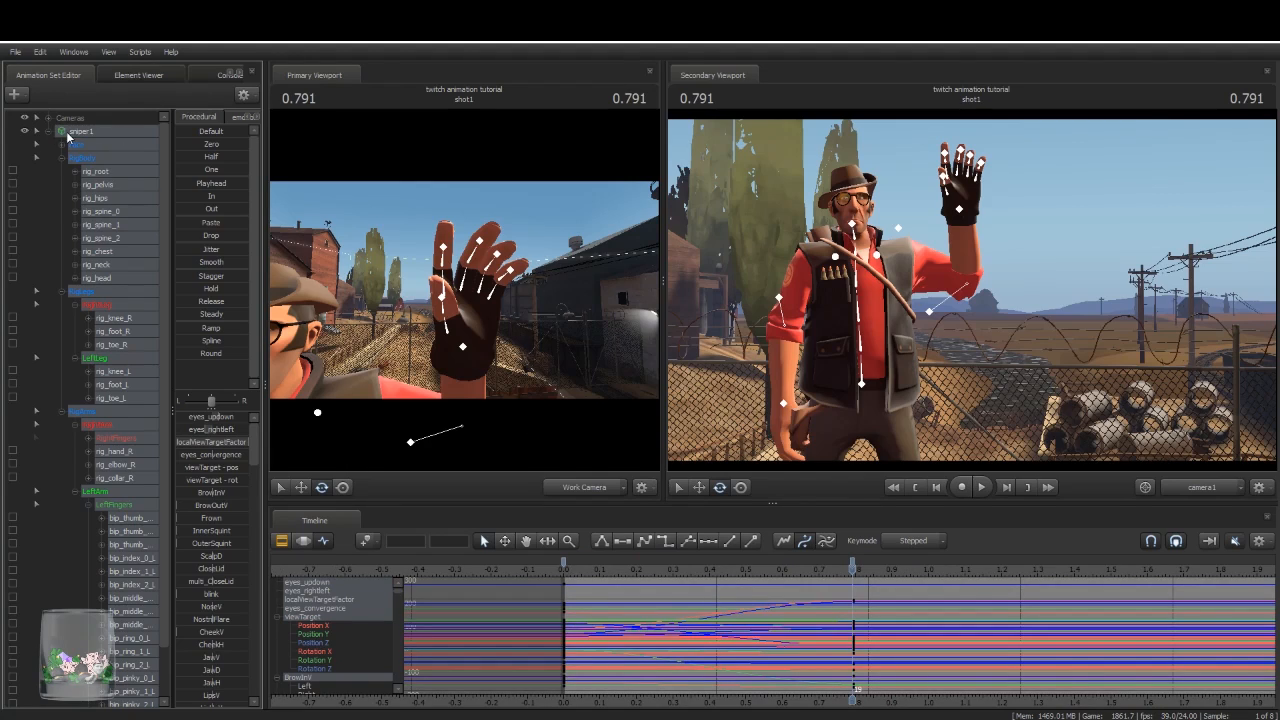
double_click(851, 569)
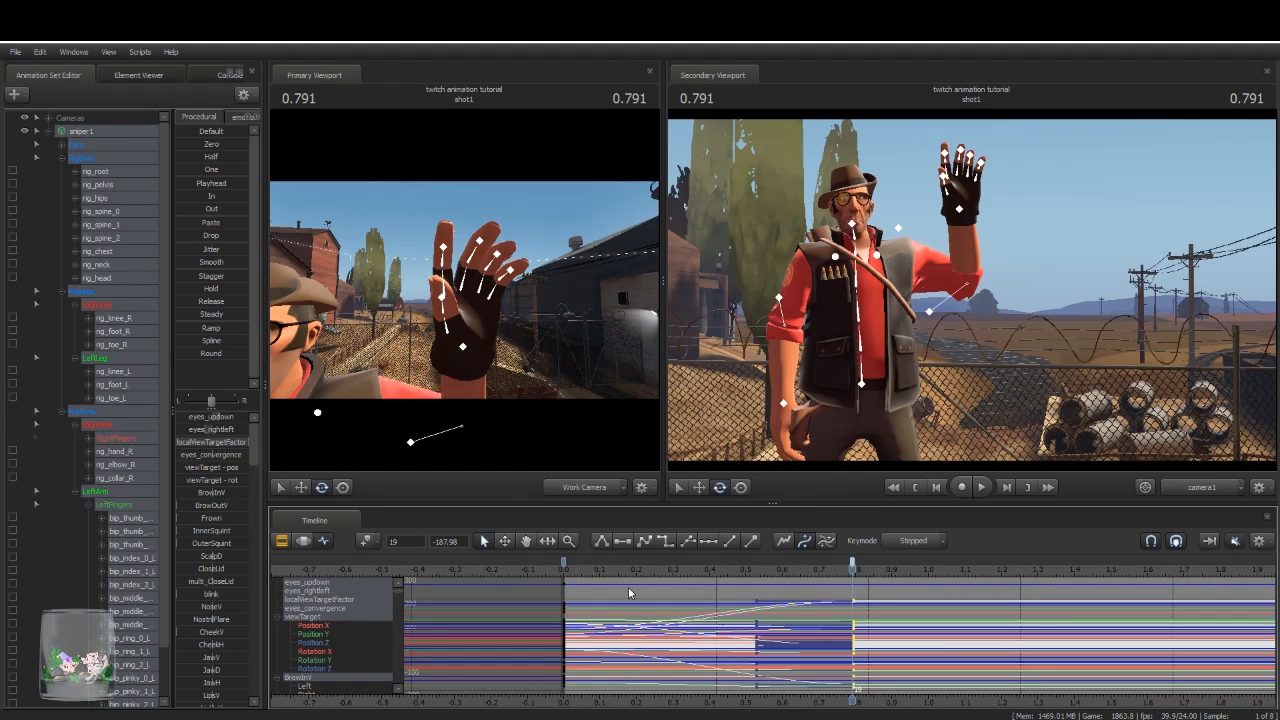
double_click(565, 565)
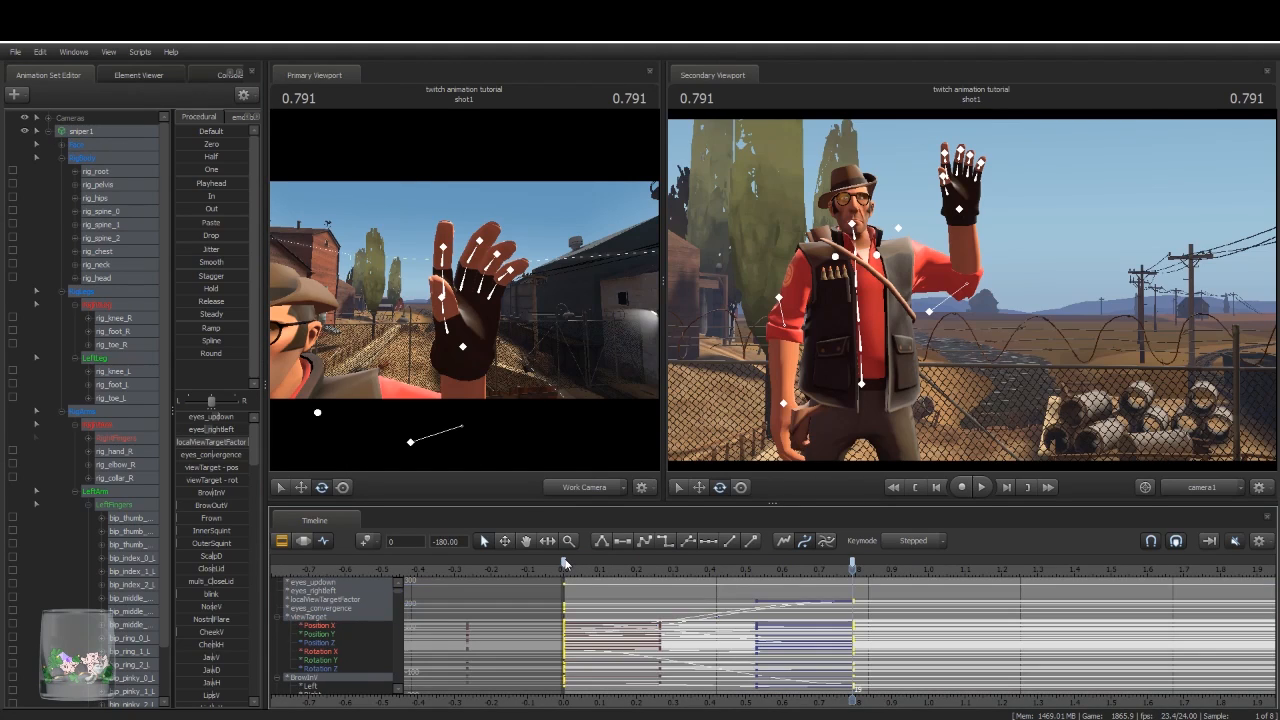
left_click(663, 541)
left_click_drag(857, 567, 858, 595)
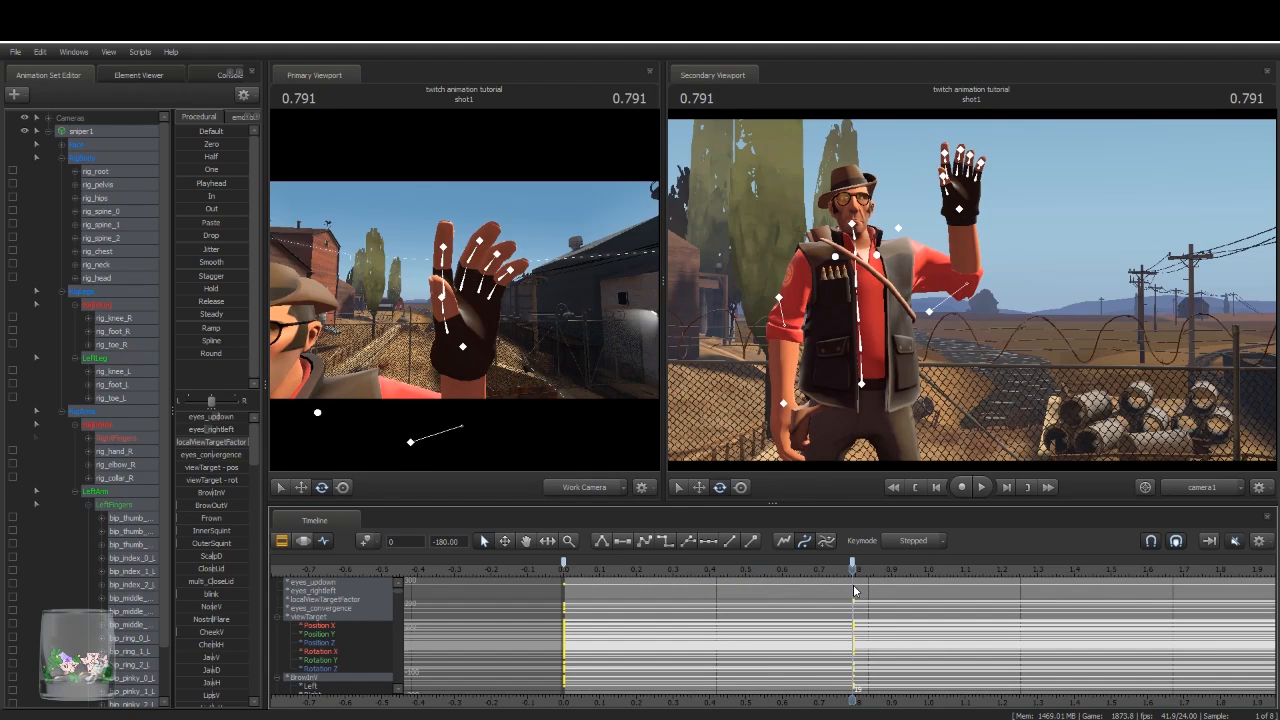
Step: Rotate the lower joints of the left middle and ring fingers to open the waving hand
left_click_drag(558, 338, 510, 273)
left_click(480, 288)
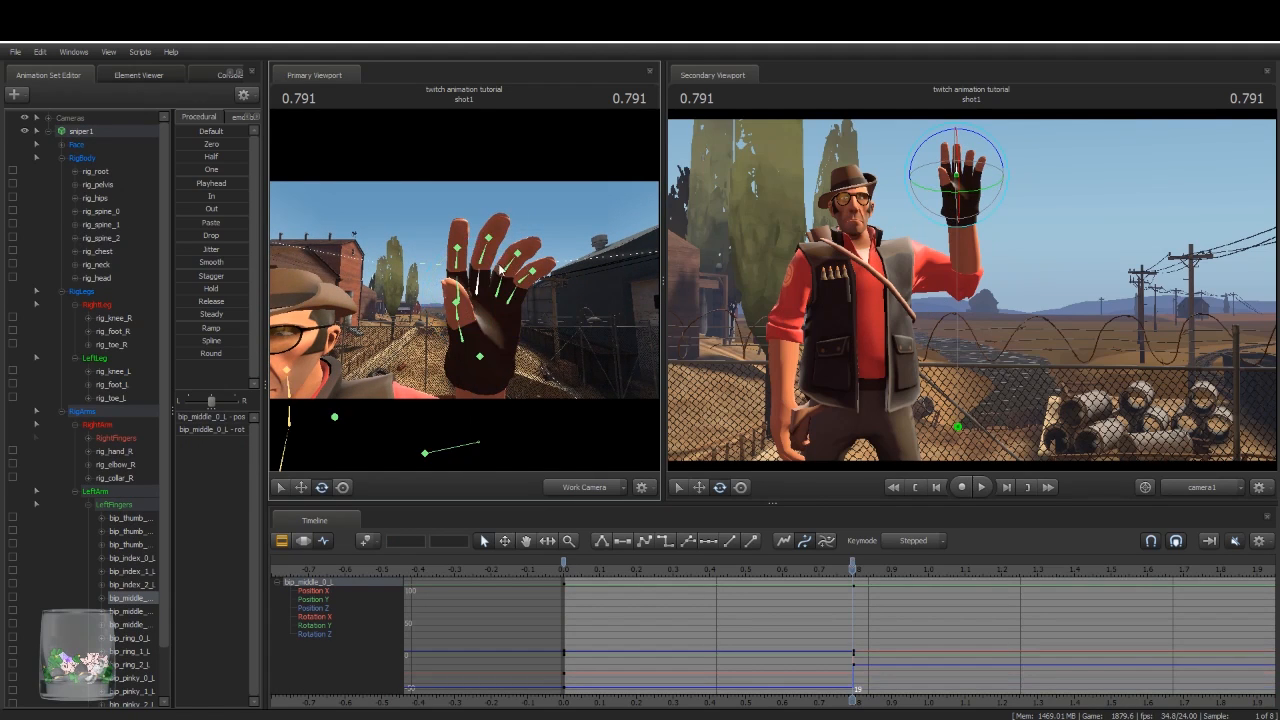
left_click(502, 258)
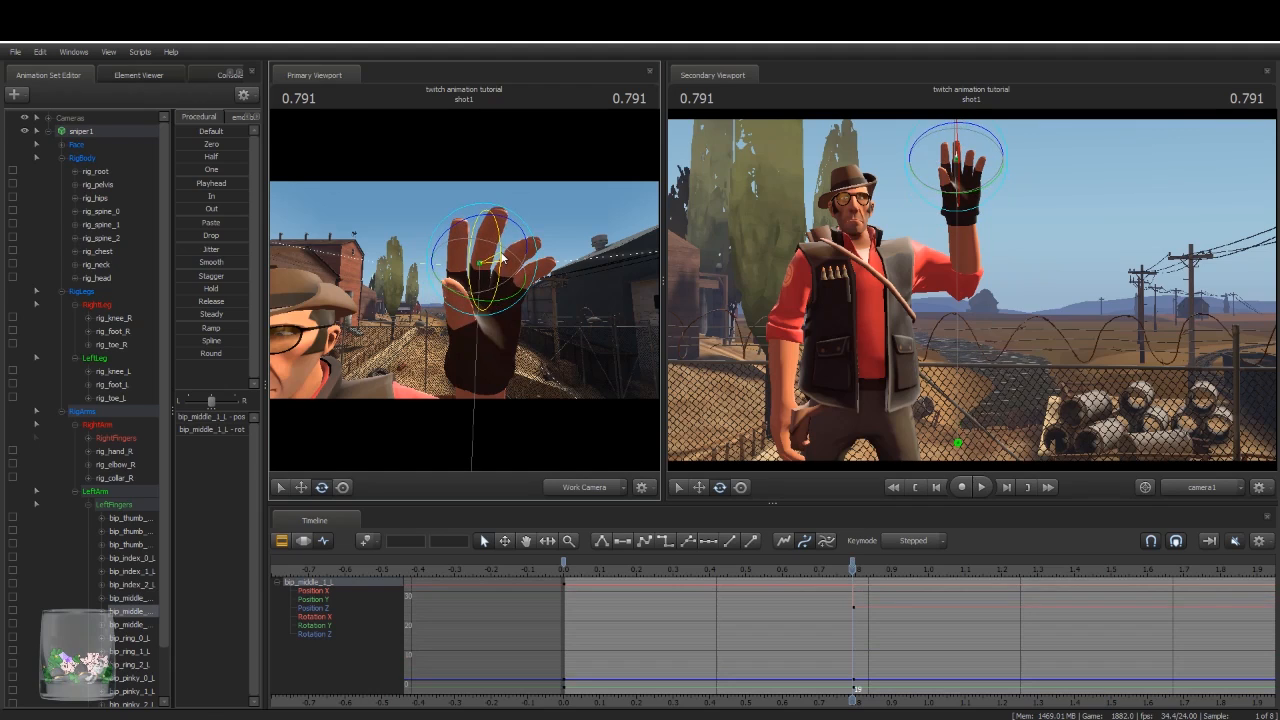
left_click(482, 356)
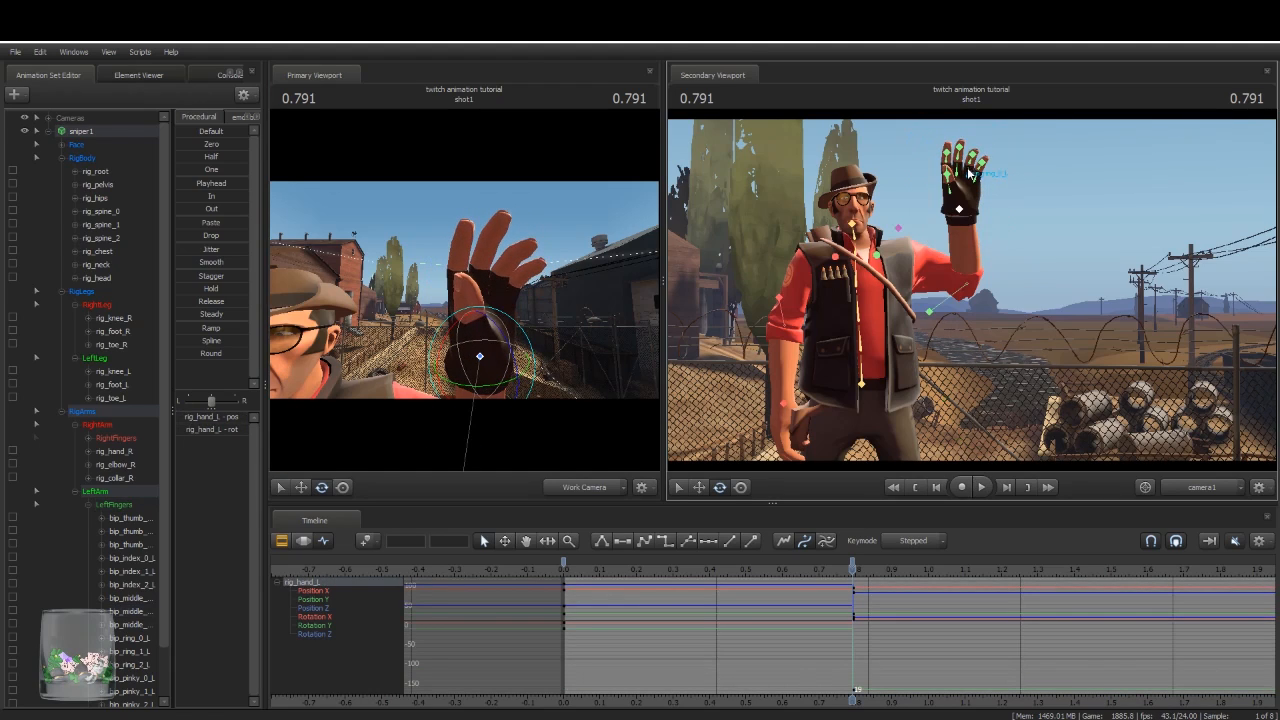
left_click(992, 168)
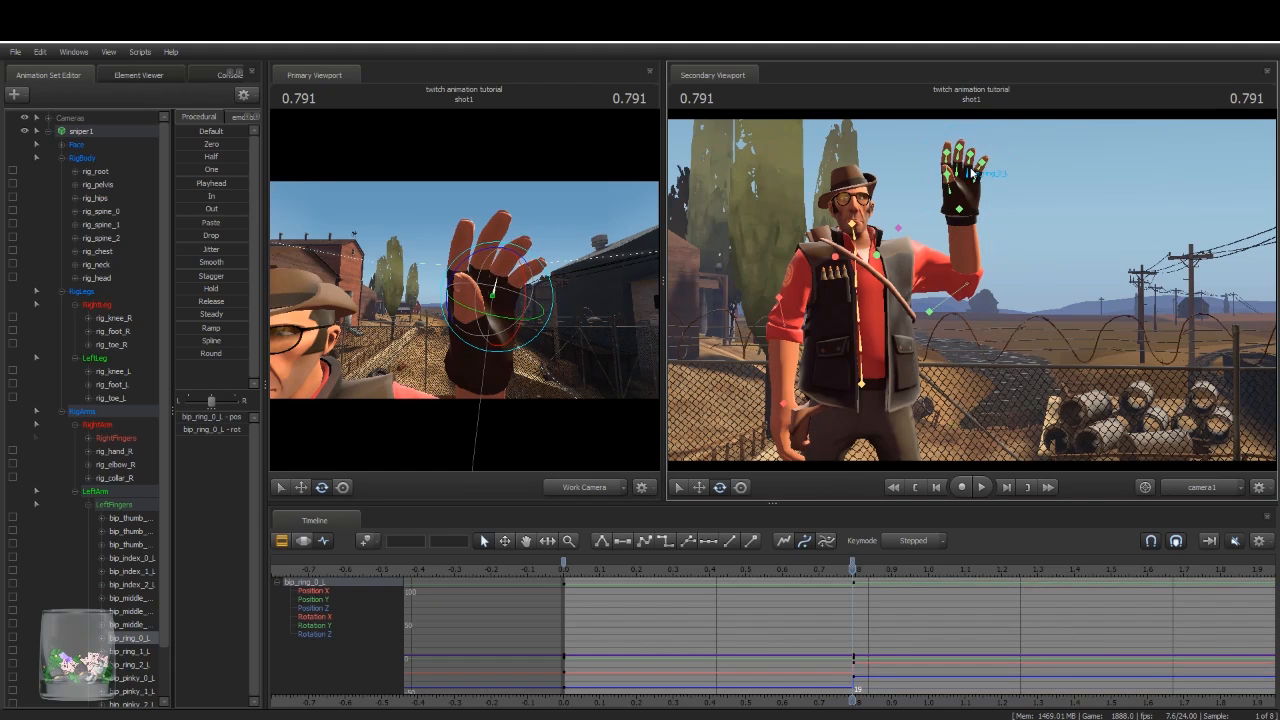
left_click(972, 168)
left_click_drag(972, 160, 980, 180)
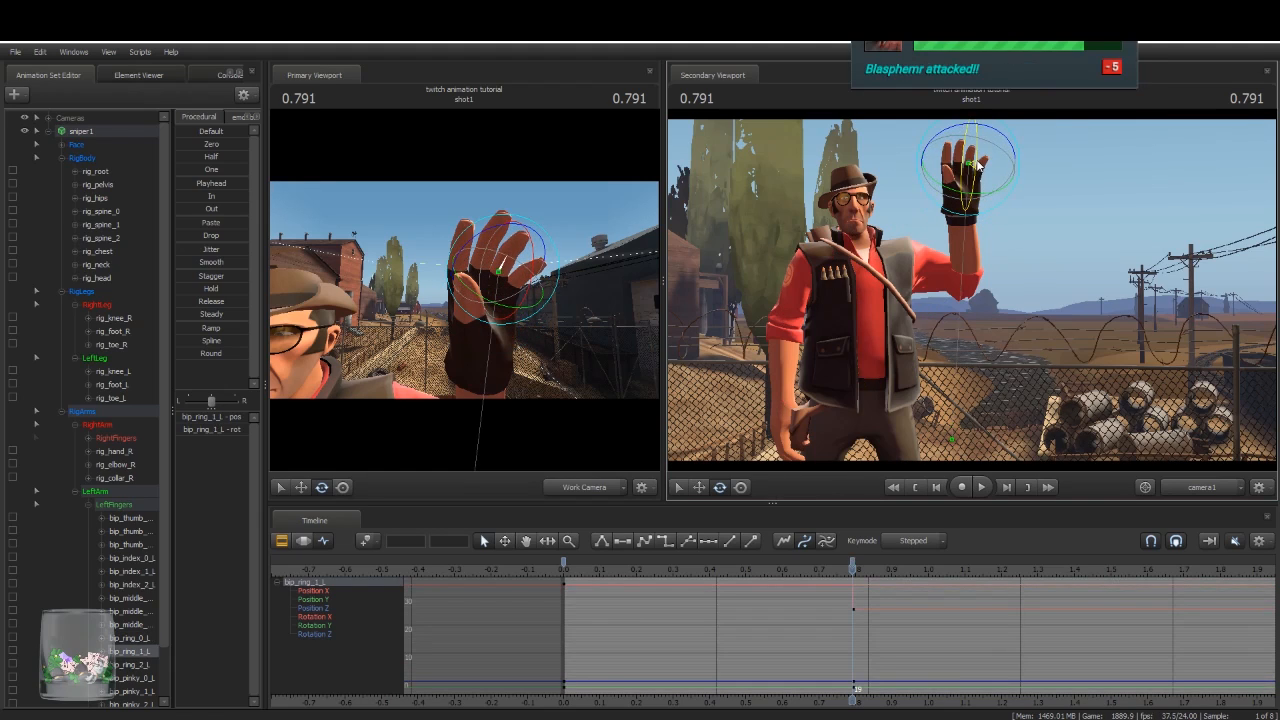
Step: Rotate bip_pinky_0_L and bip_thumb_0_L to spread the outer fingers of the raised left hand
left_click(990, 178)
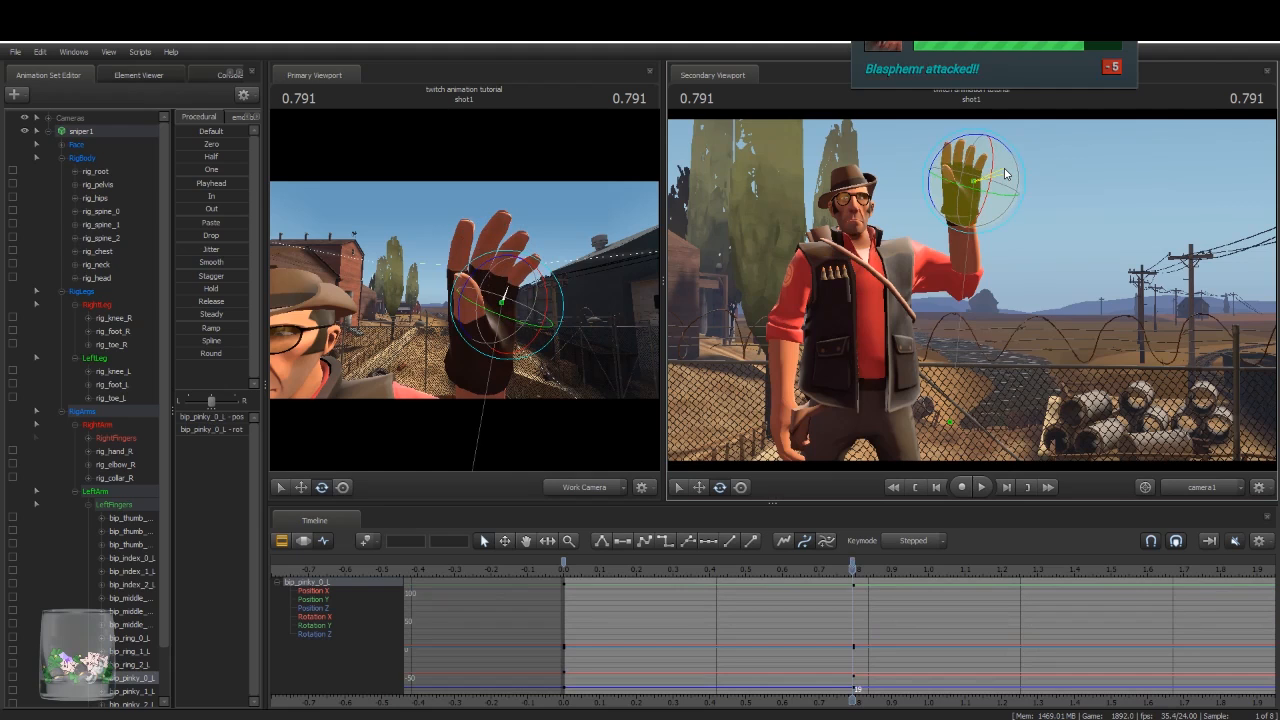
left_click_drag(466, 292, 370, 294, "alt")
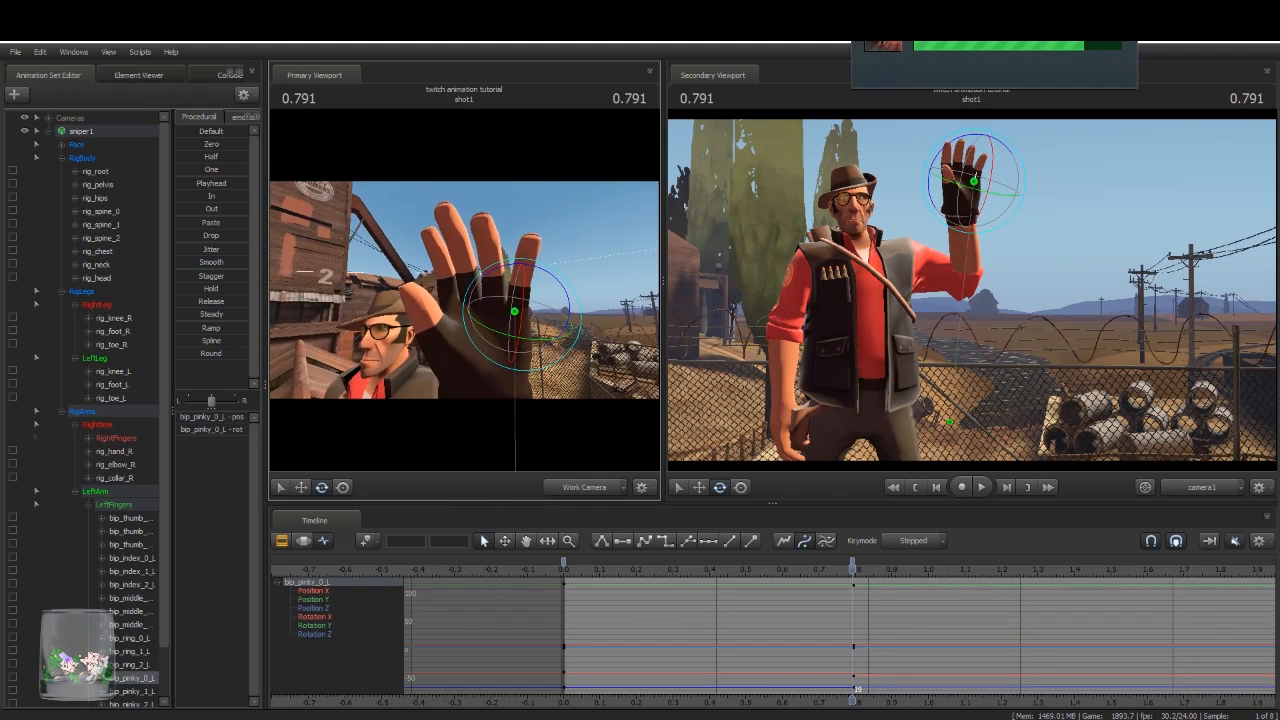
left_click(439, 346)
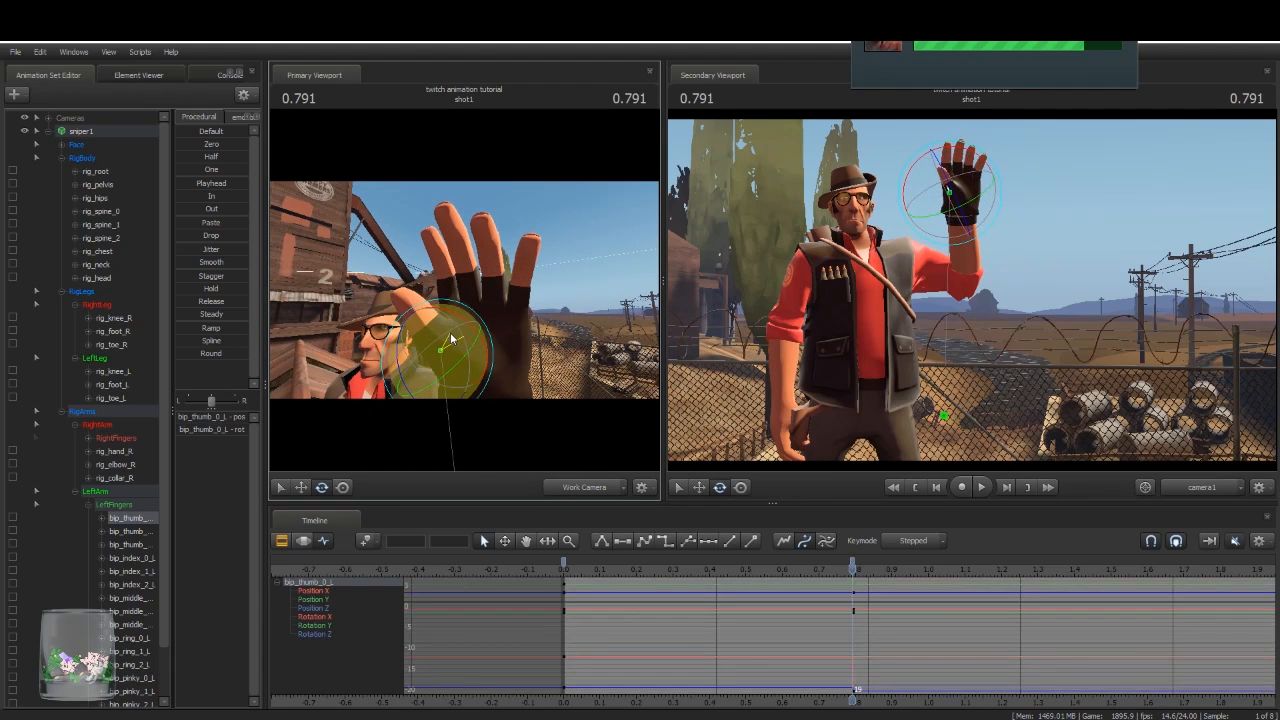
left_click_drag(453, 334, 532, 326, "alt")
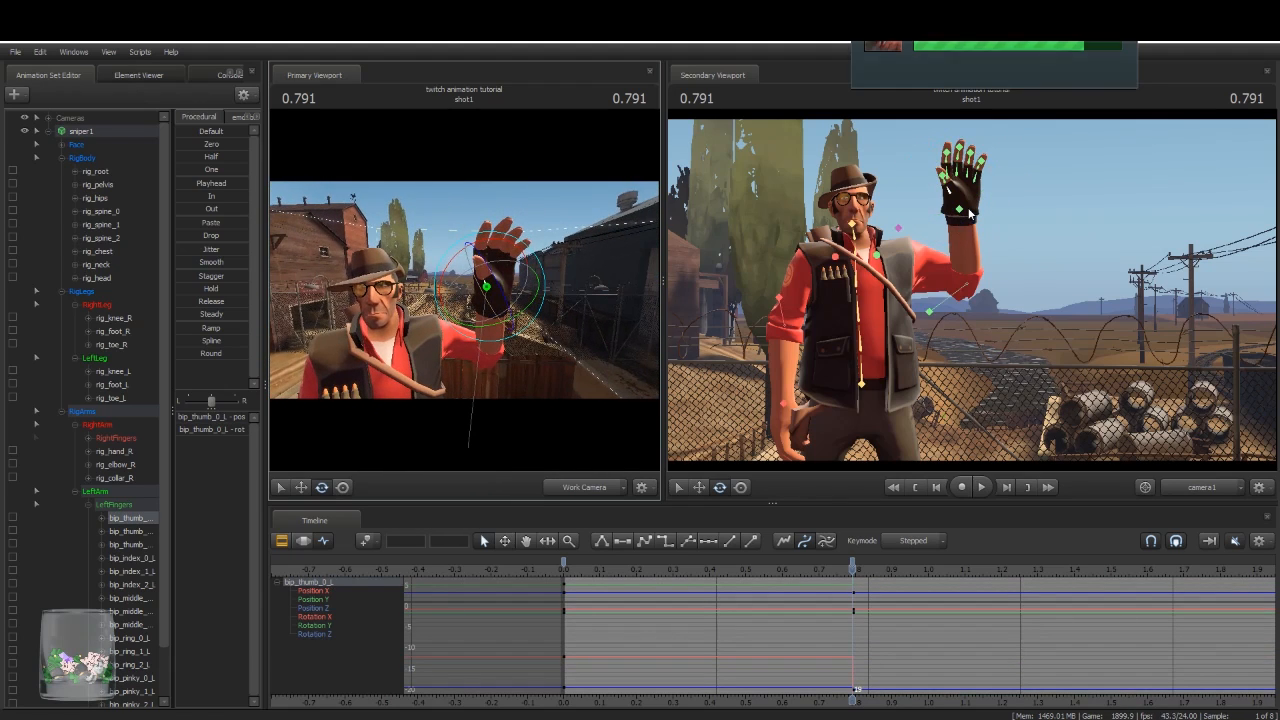
left_click(966, 212)
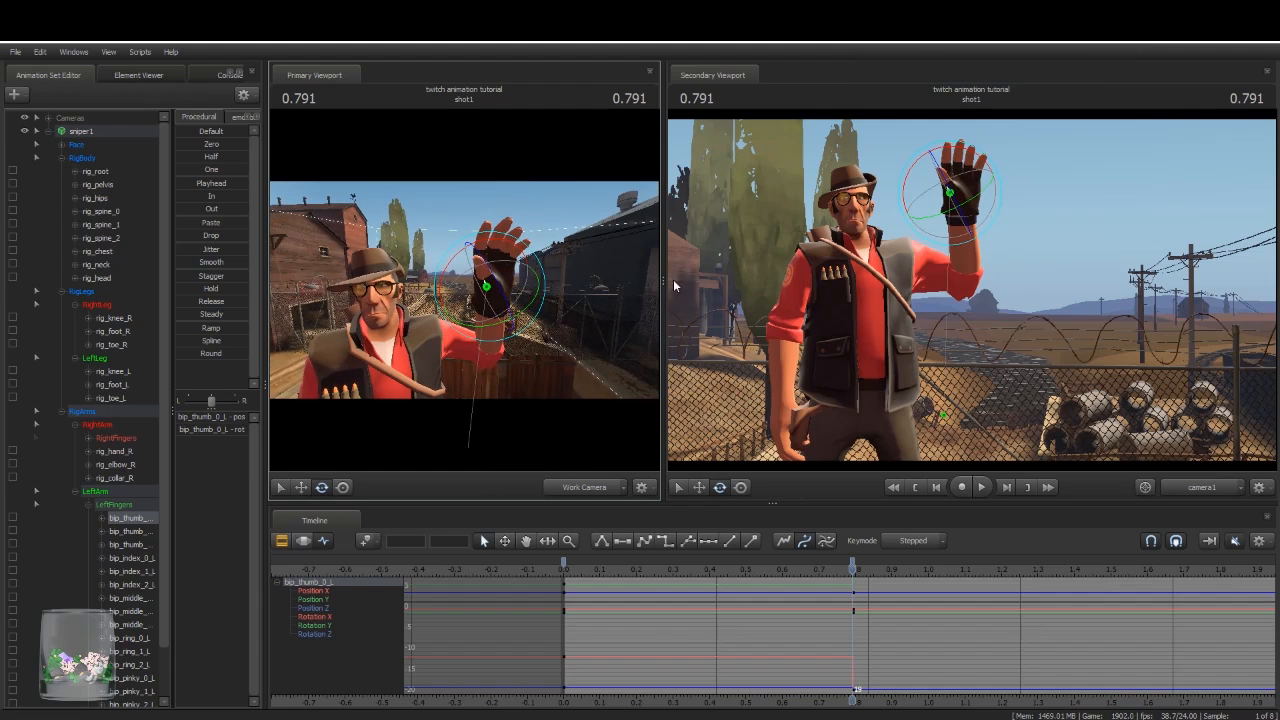
Step: Try to shift rig_pelvis sideways with the Move tool at 0.791 seconds, and undo the move
left_click_drag(452, 328, 478, 270, "alt")
left_click(465, 268)
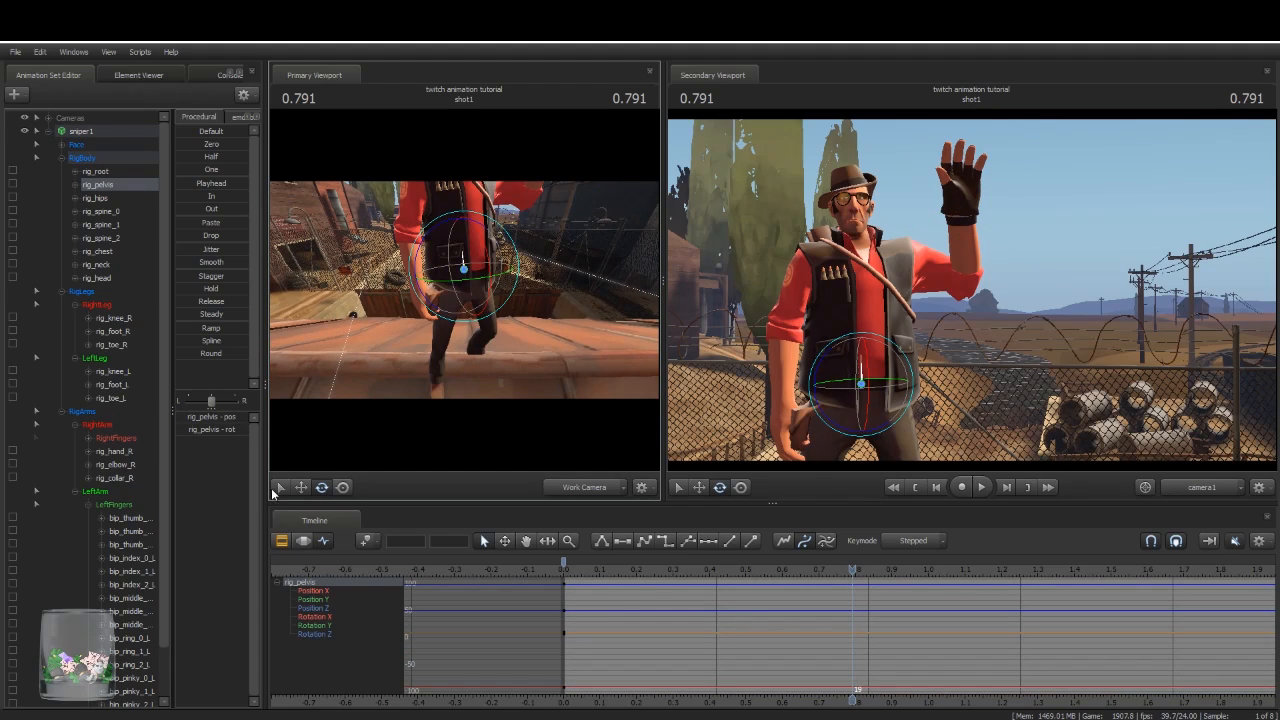
left_click(89, 505)
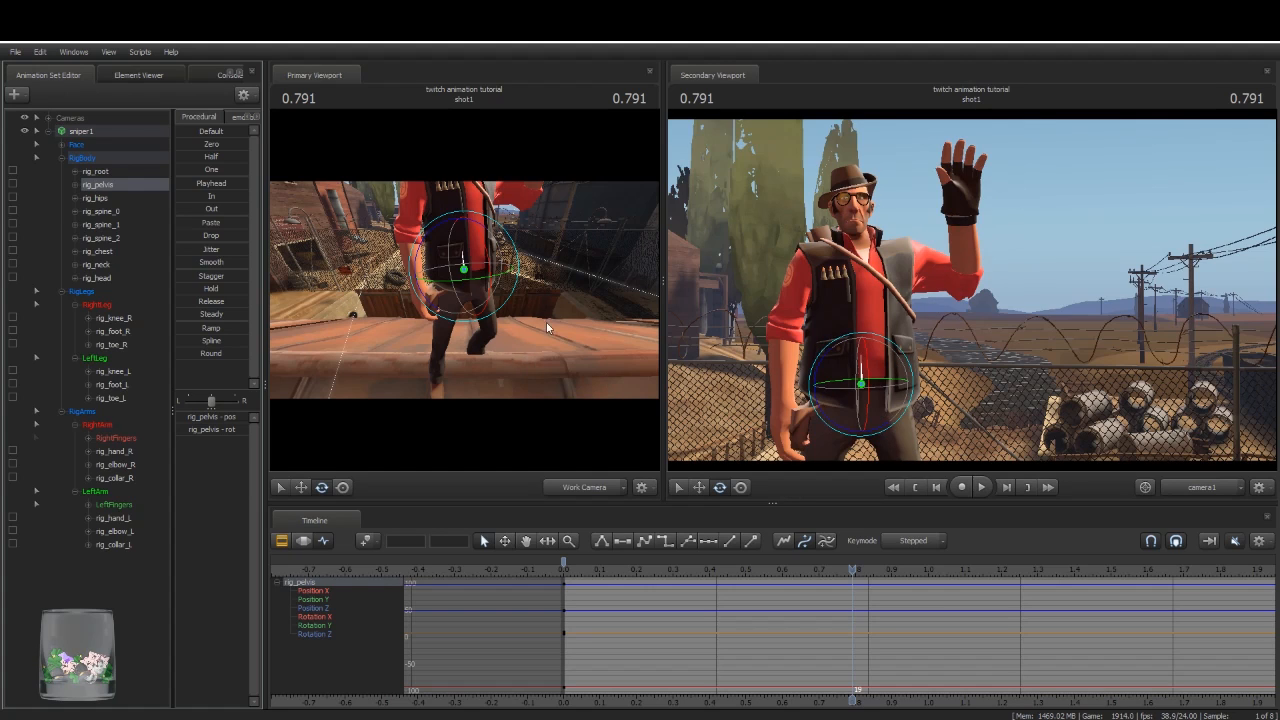
left_click(304, 490)
left_click_drag(488, 280, 491, 306, "alt")
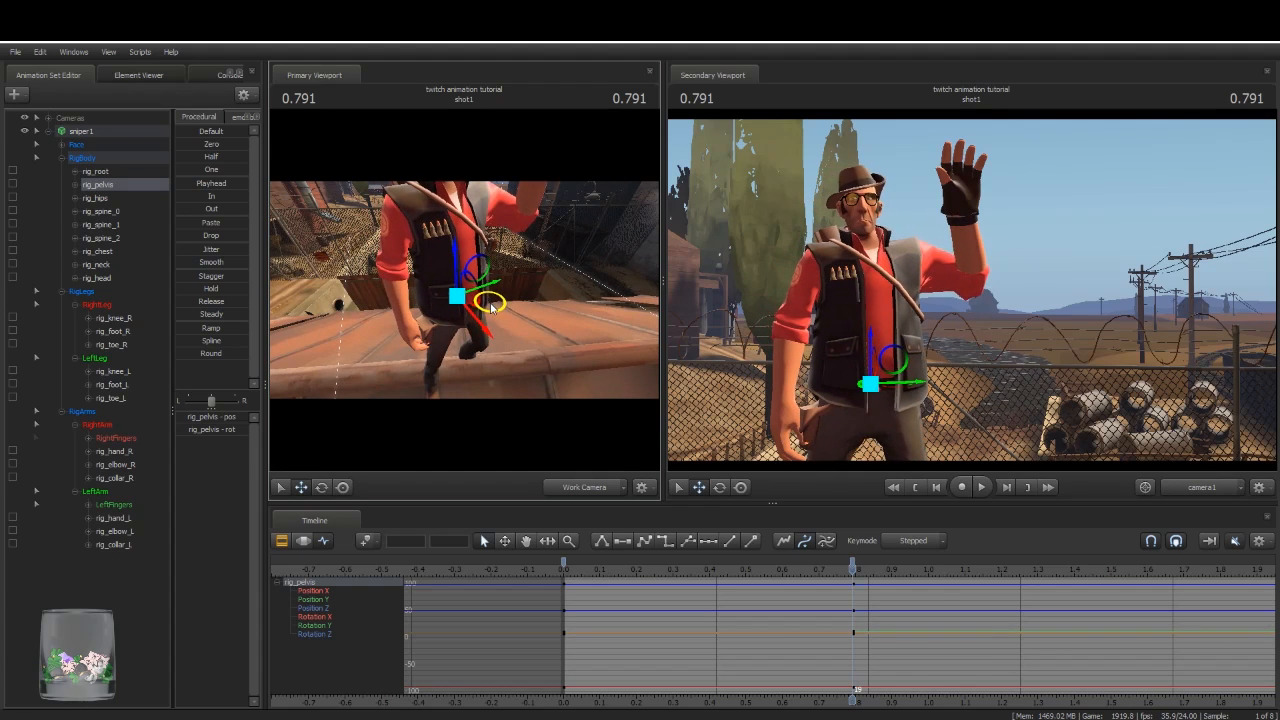
key("ctrl+z")
Step: Select rig_hand_R, rig_hand_L and rig_pelvis together and shift them slightly sideways at 0.791 seconds
left_click(133, 451)
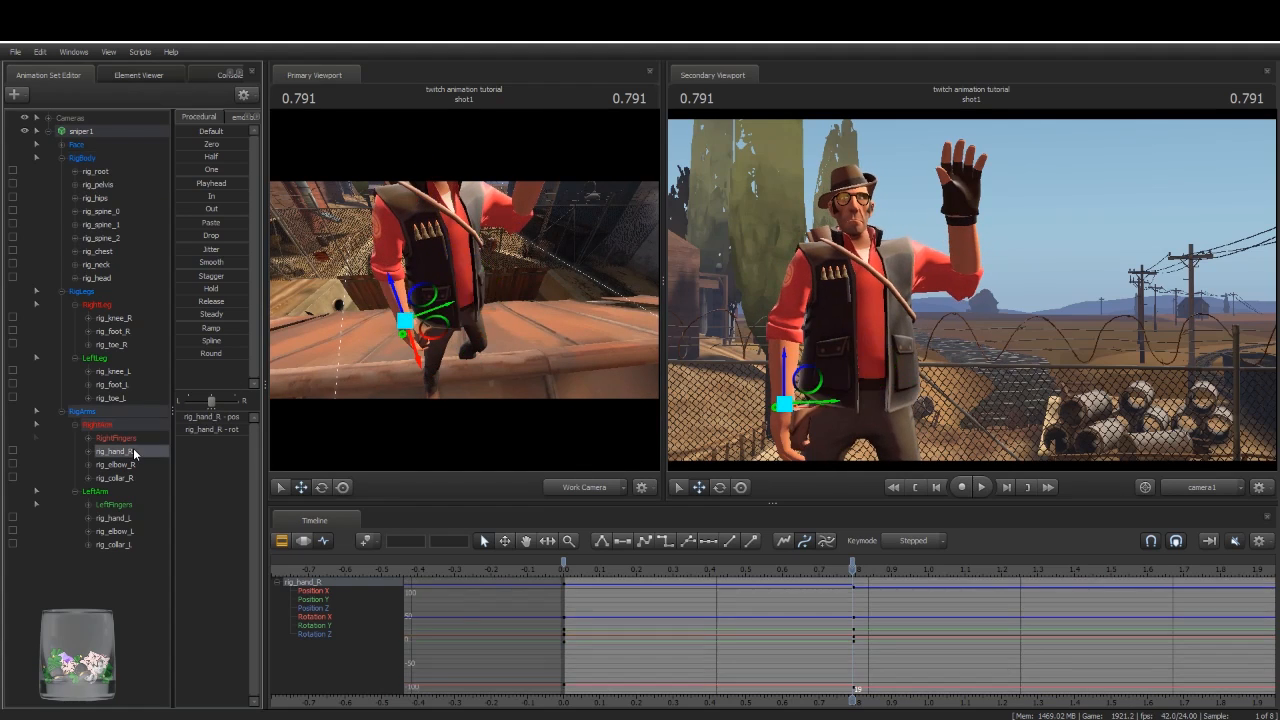
left_click(129, 520, "ctrl")
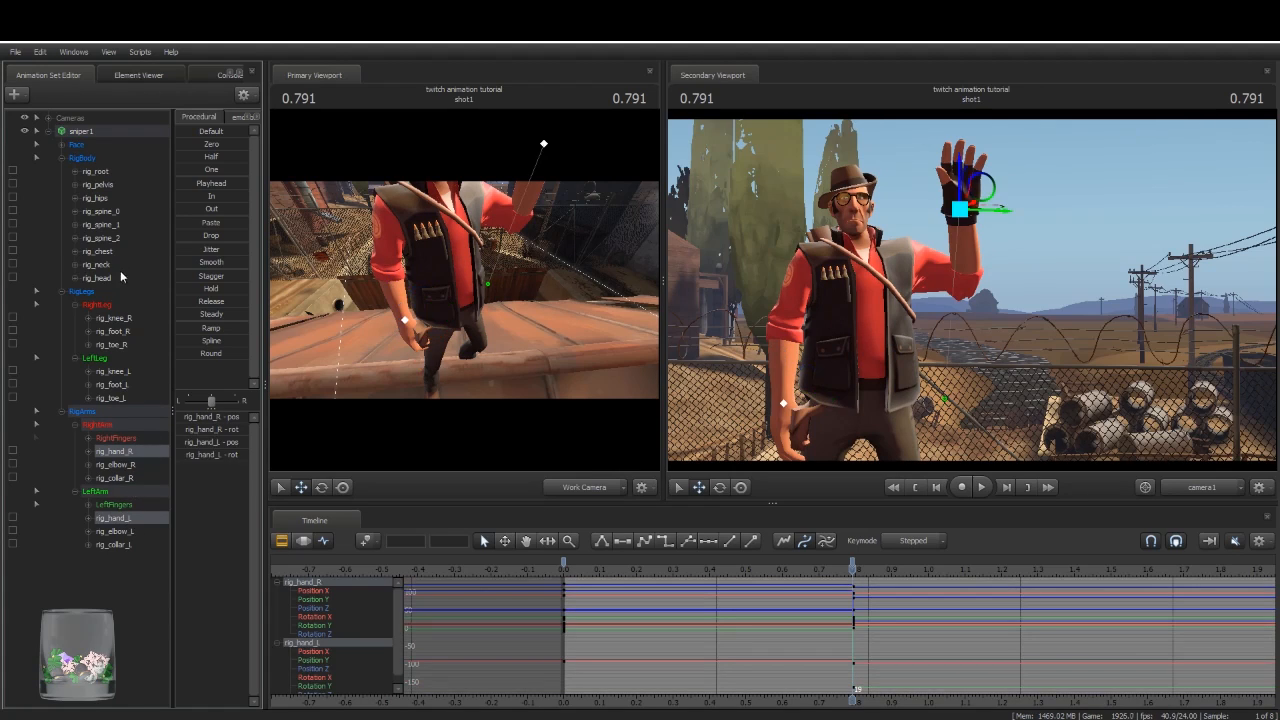
left_click(121, 184, "ctrl")
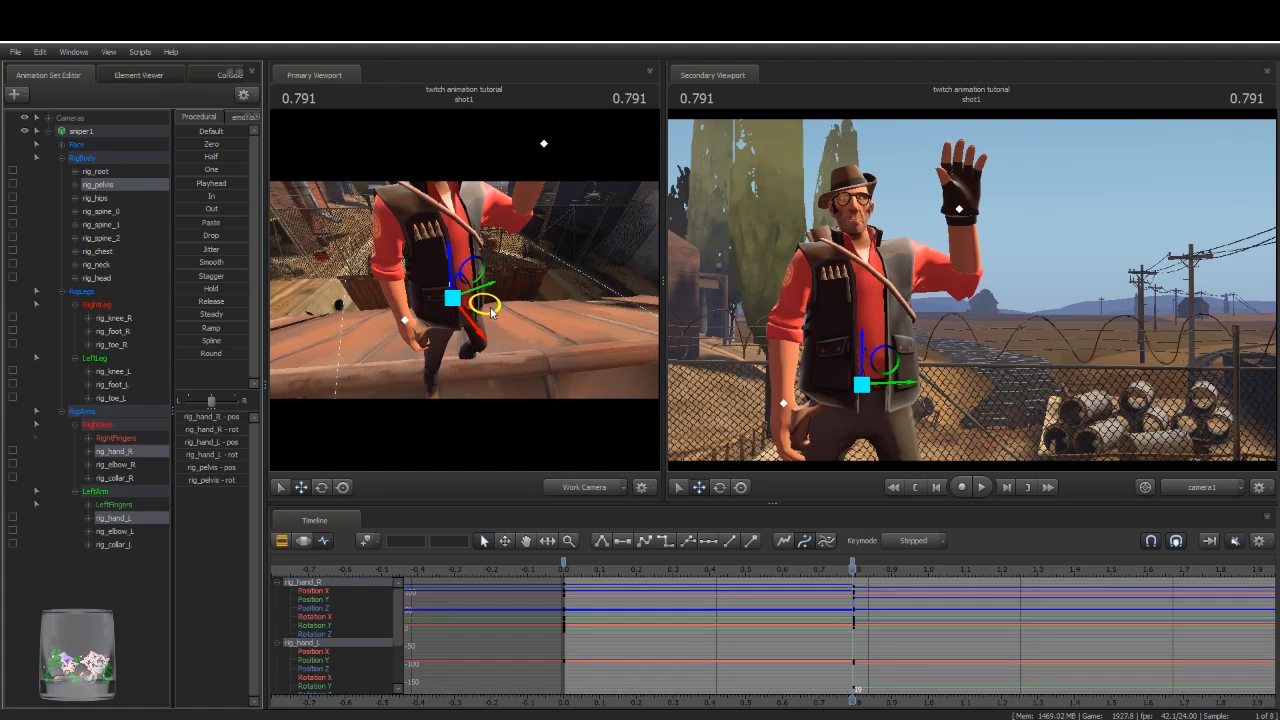
left_click_drag(492, 312, 485, 305)
Step: Rotate rig_spine_0 slightly at 0.791 seconds to adjust the torso's lean
left_click(449, 292, "ctrl")
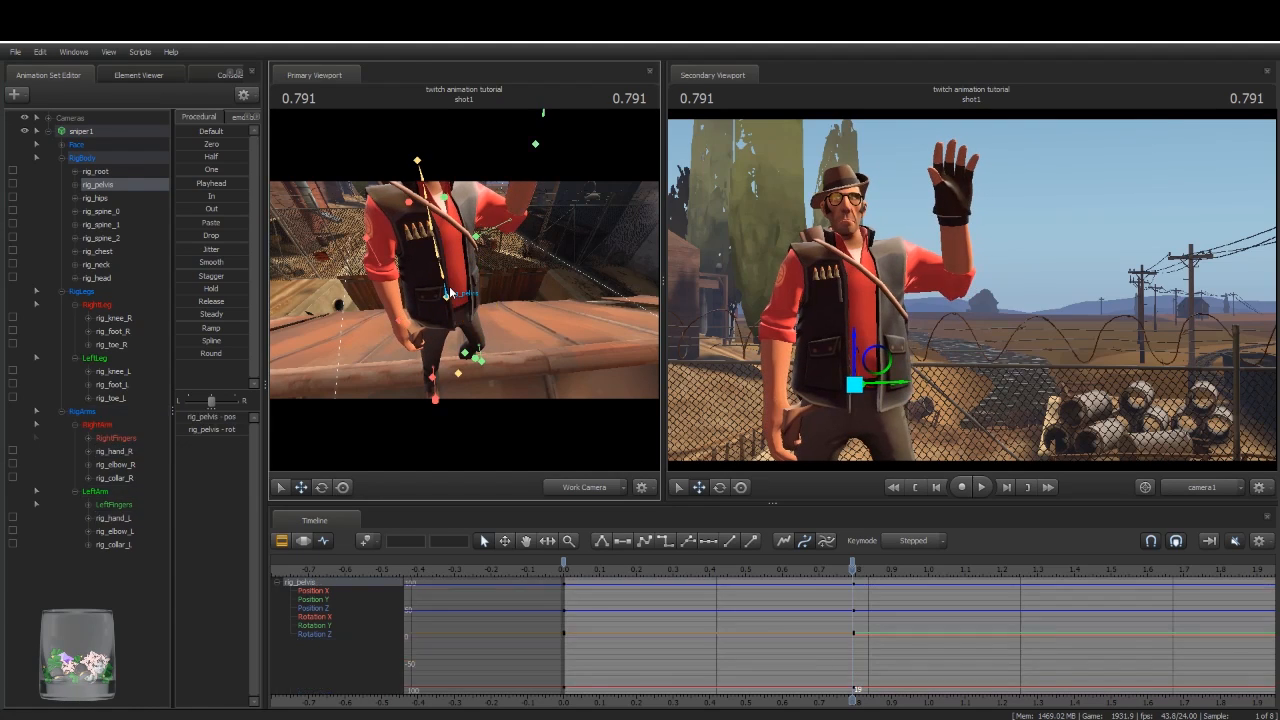
left_click(321, 488)
left_click(858, 352)
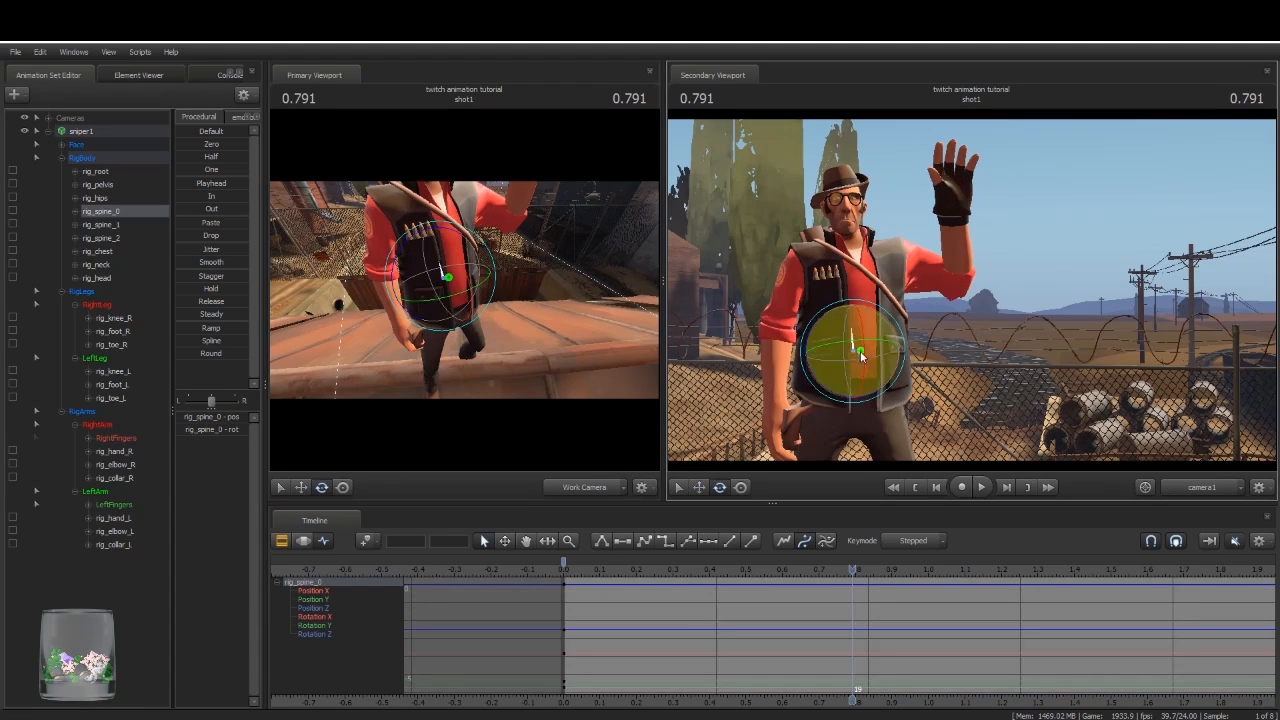
left_click_drag(887, 360, 887, 358)
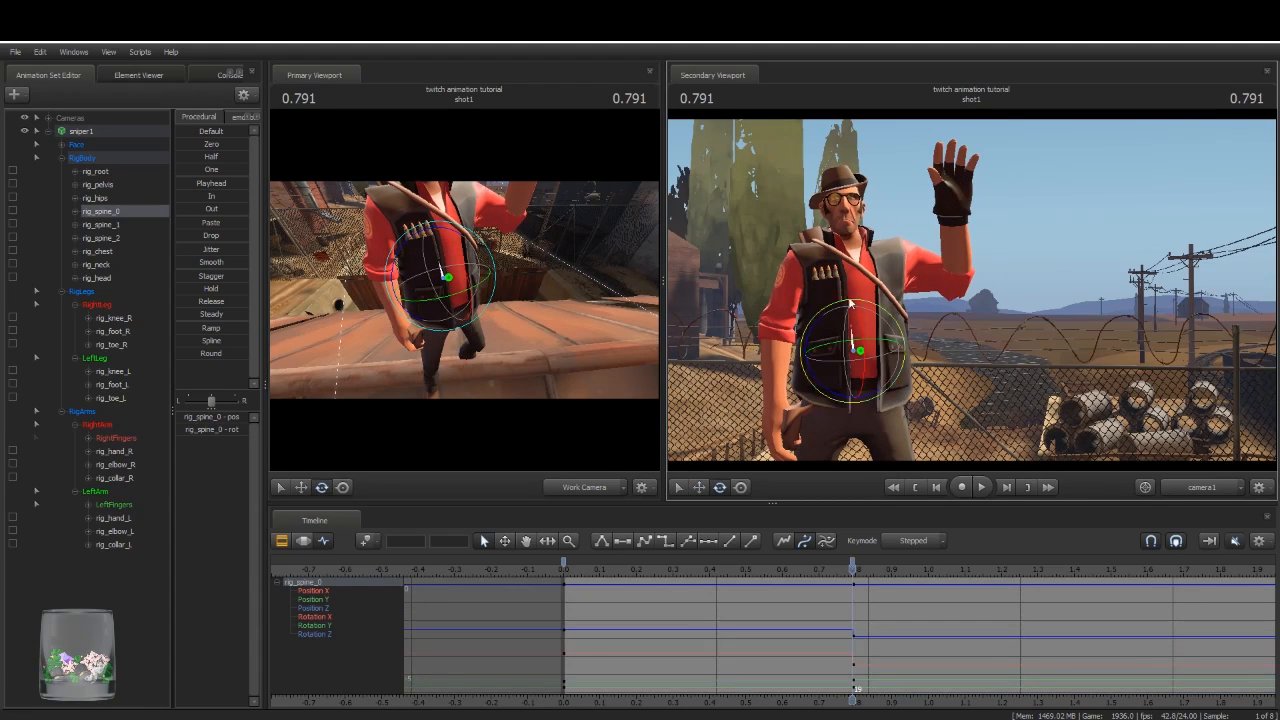
Step: Shape the sniper's mouth into a smile using the LipUpV, LipLoV and Smile face controls
left_click_drag(583, 305, 595, 210)
key("w")
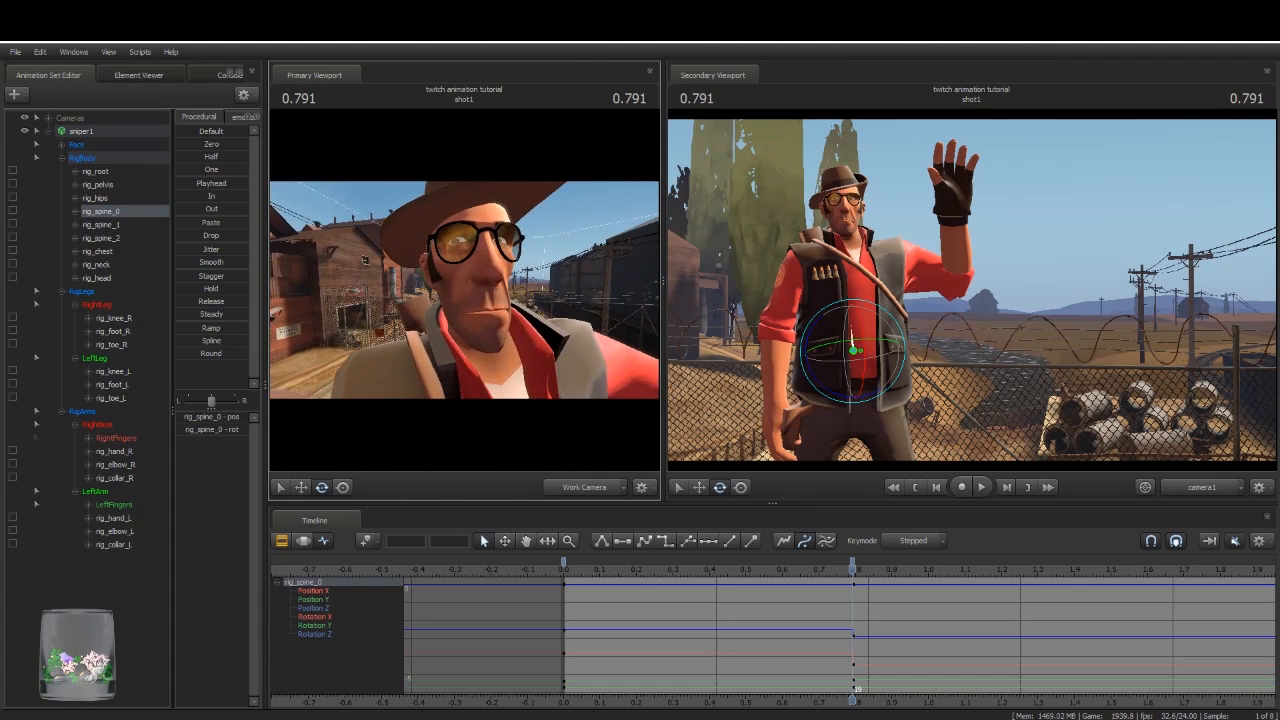
left_click(92, 145)
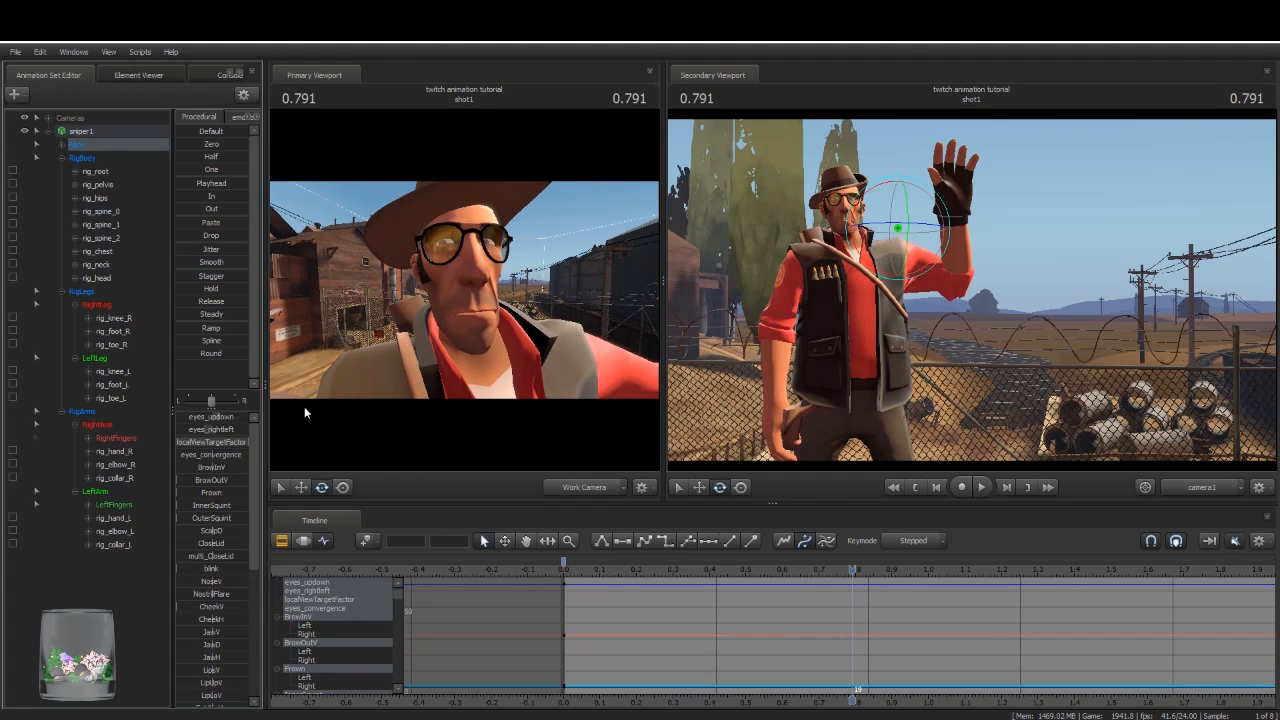
scroll(210, 562, "down", 3)
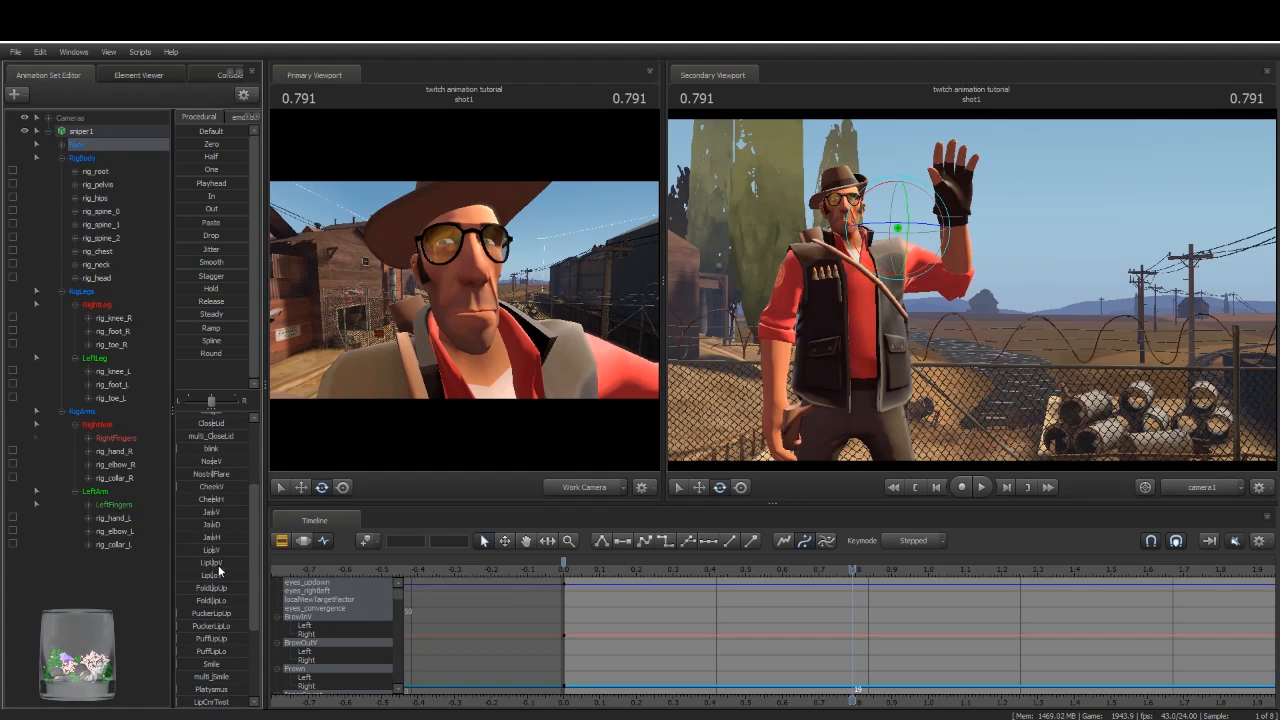
mouse_move(218, 562)
left_mouse_down()
mouse_move(236, 567)
mouse_move(221, 575)
left_mouse_up()
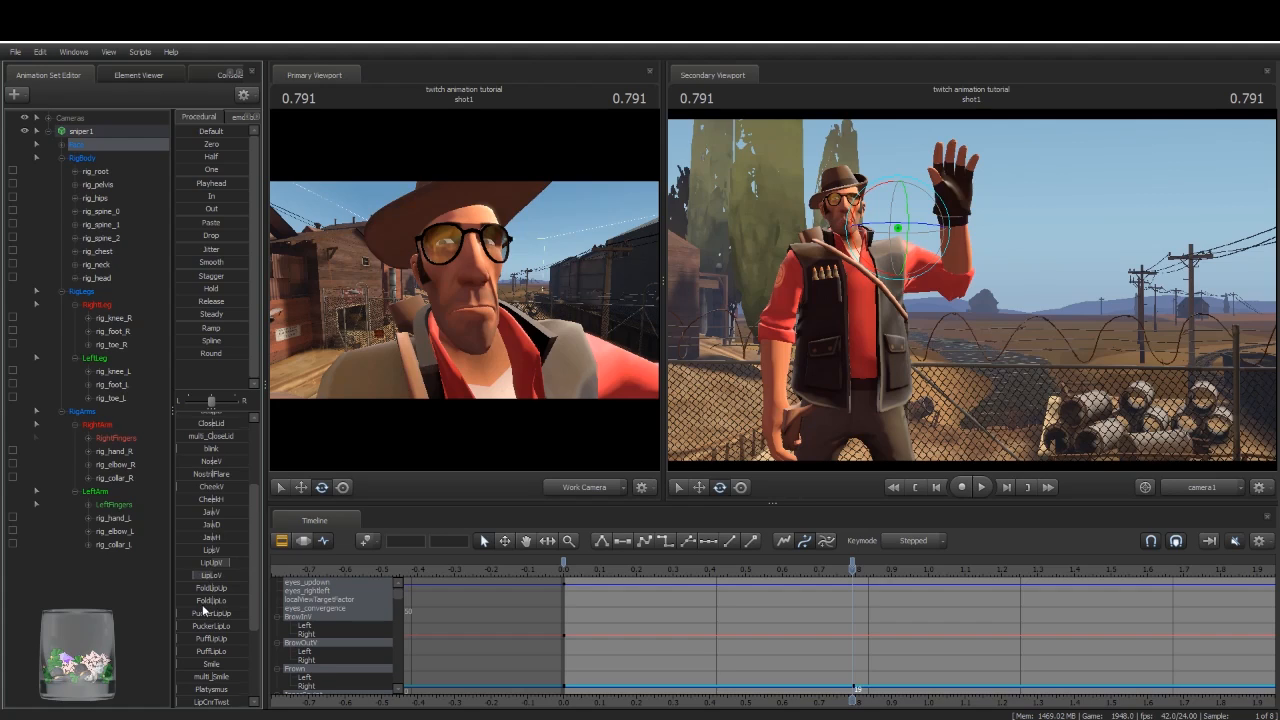
scroll(204, 610, "down", 2)
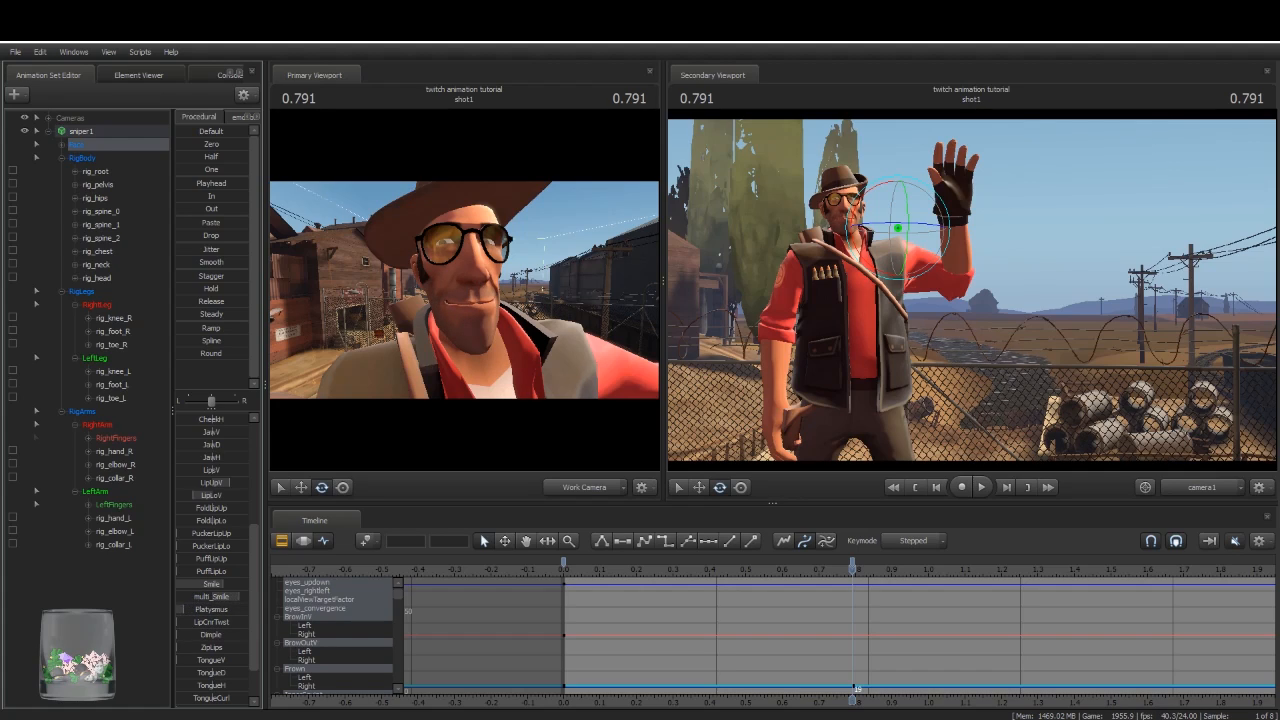
left_click_drag(221, 527, 235, 527)
Step: Adjust the cheek, nose and brow controls, including CheekV, NoseV, BrowInV and Frown, to liven up the expression
left_click_drag(437, 338, 465, 355)
left_click_drag(225, 446, 223, 486)
scroll(216, 447, "up", 4)
left_click_drag(295, 403, 290, 370)
scroll(215, 488, "up", 3)
left_click_drag(180, 465, 223, 458)
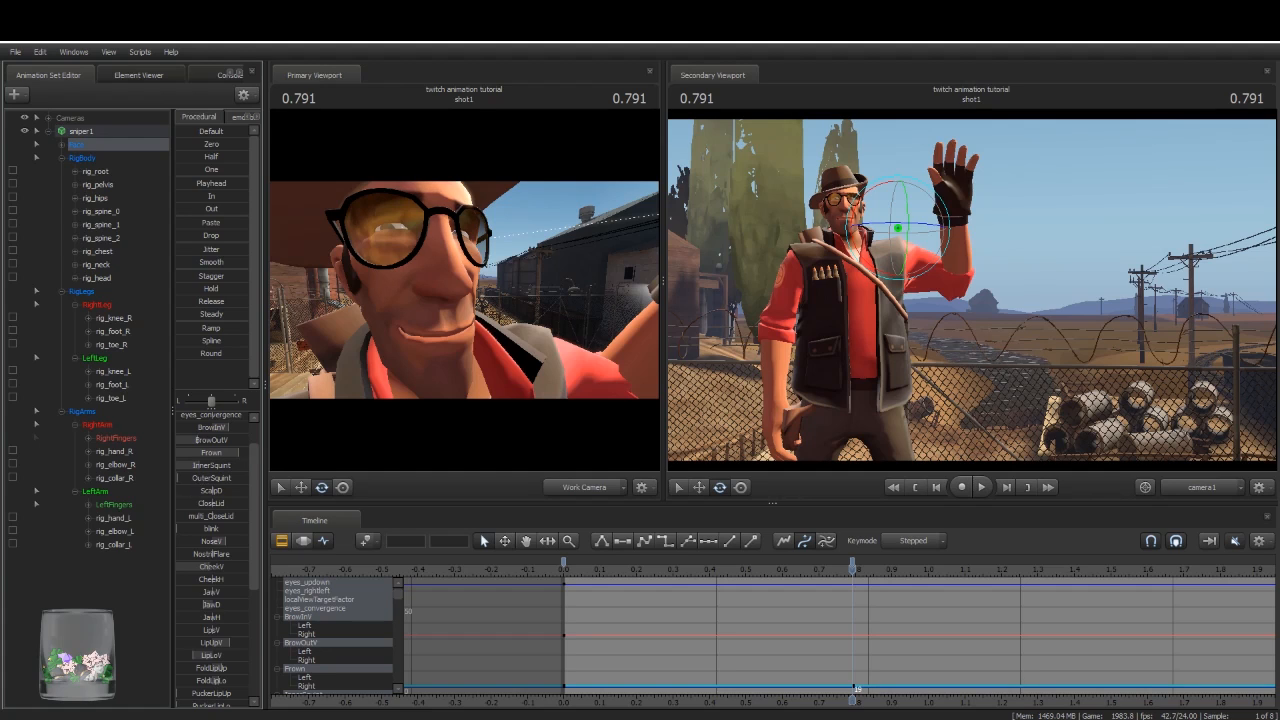
Step: Review sniper1's waving pose in the Clip Editor up to 0.833 seconds, and return to the Graph Editor
left_click_drag(400, 394, 464, 295)
left_click(129, 131)
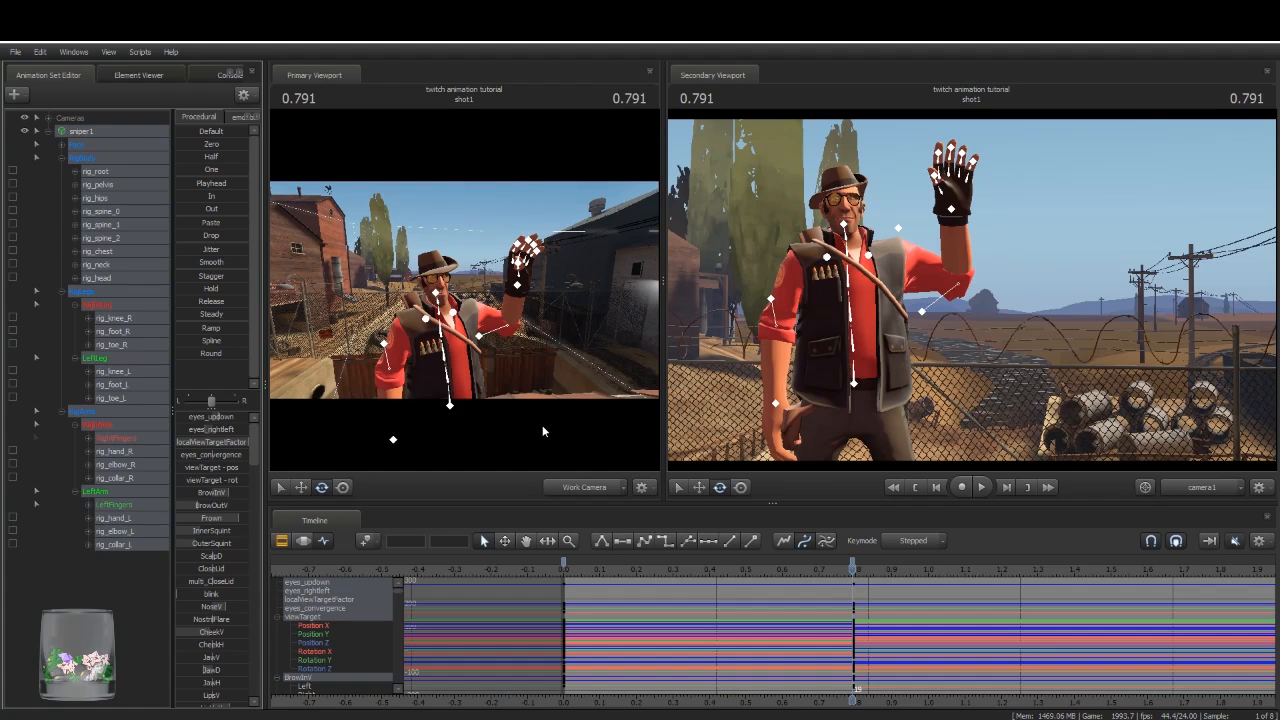
mouse_move(662, 353)
left_mouse_down()
mouse_move(682, 355)
mouse_move(659, 355)
left_mouse_up()
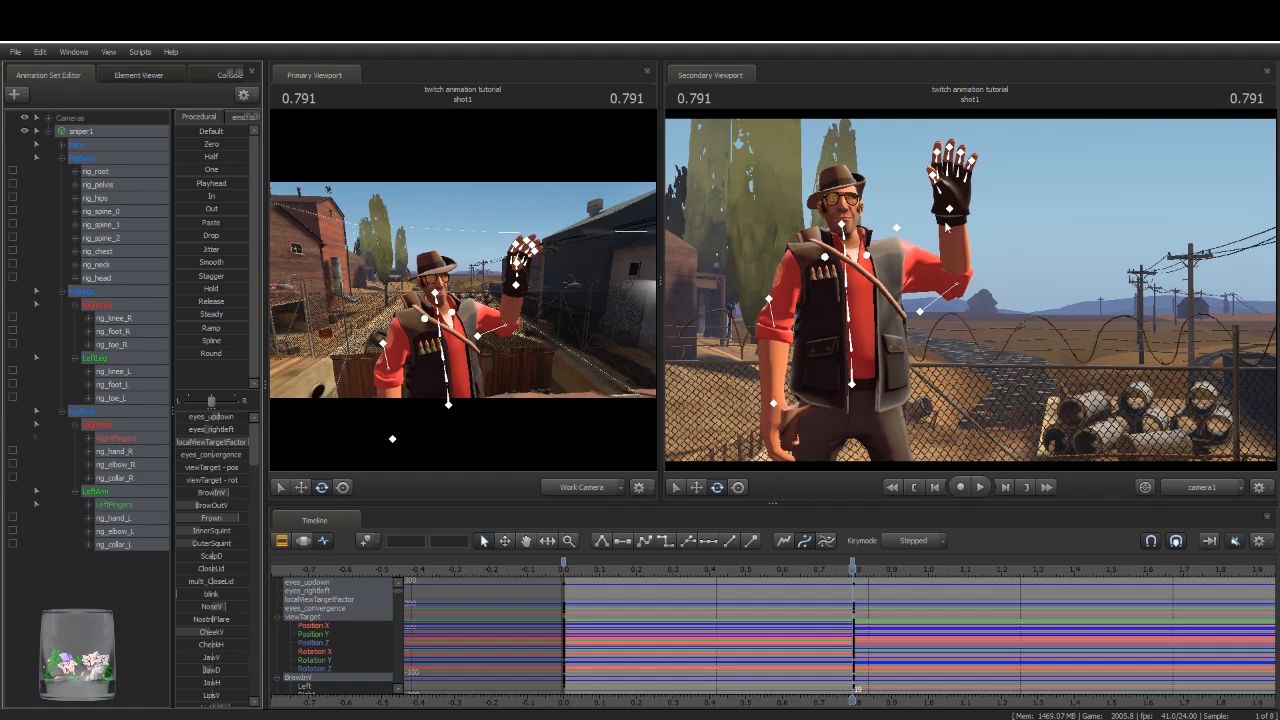
key("F2")
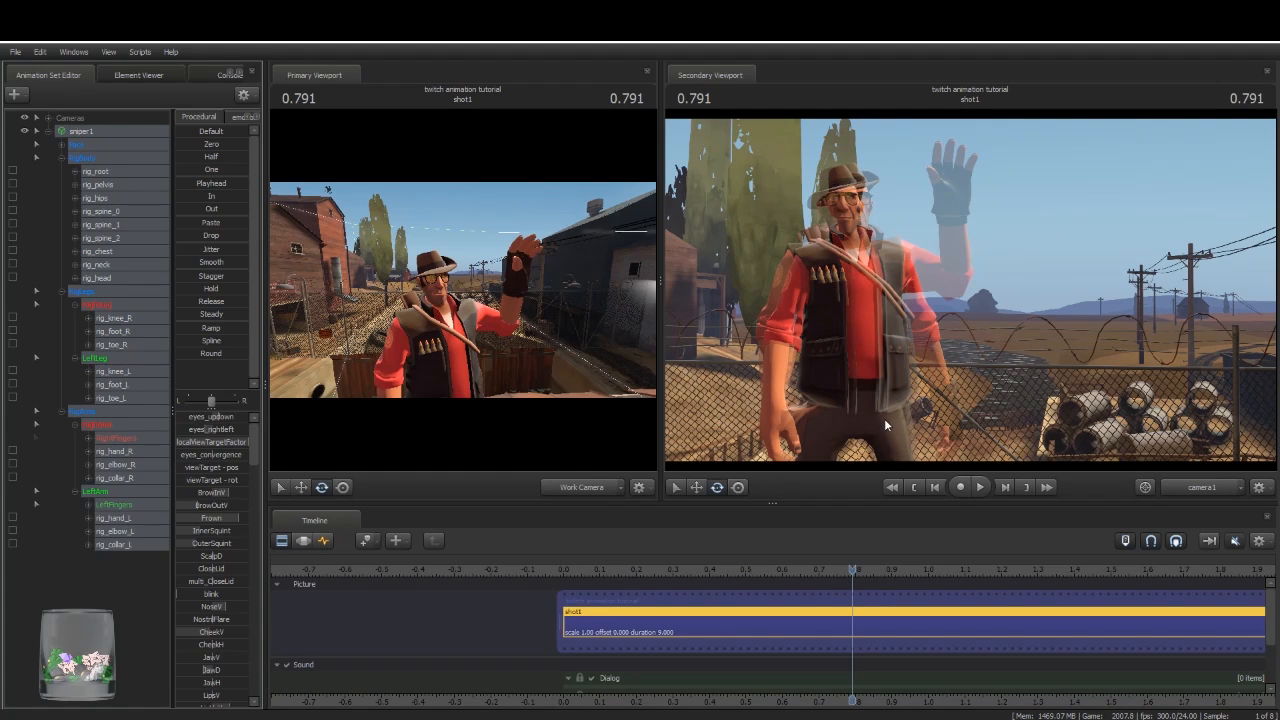
key("Right")
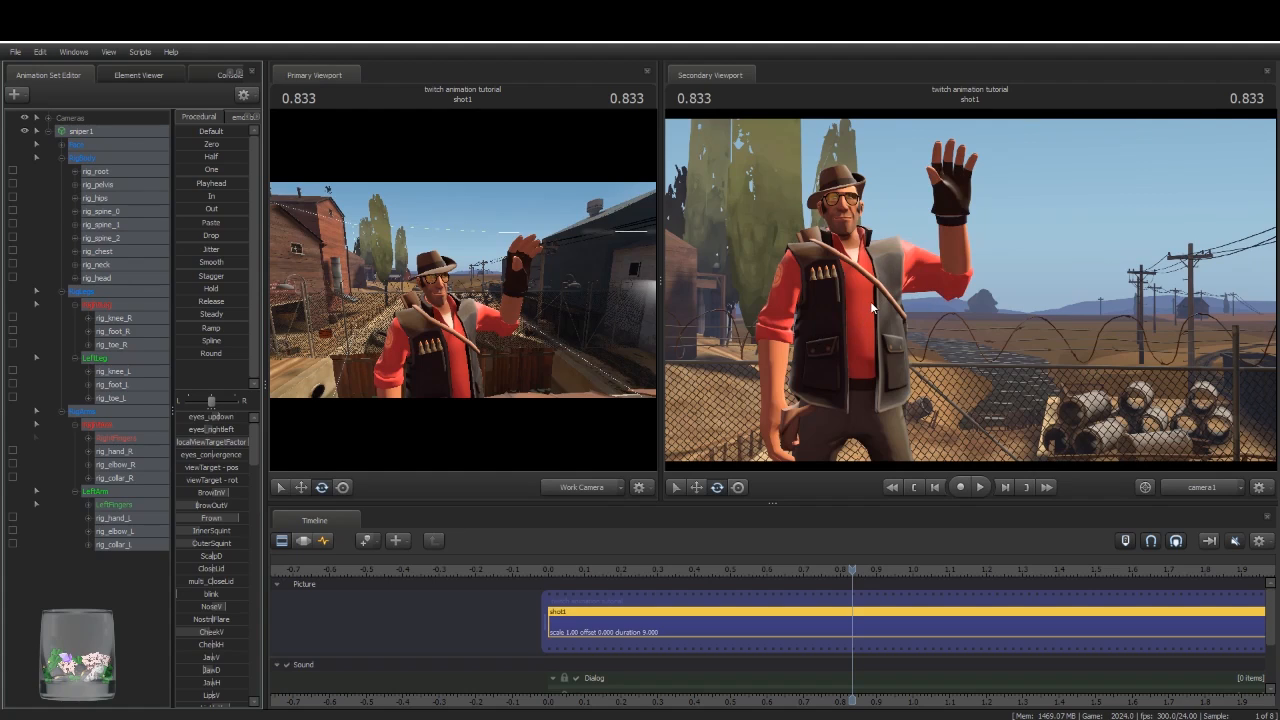
left_click(322, 541)
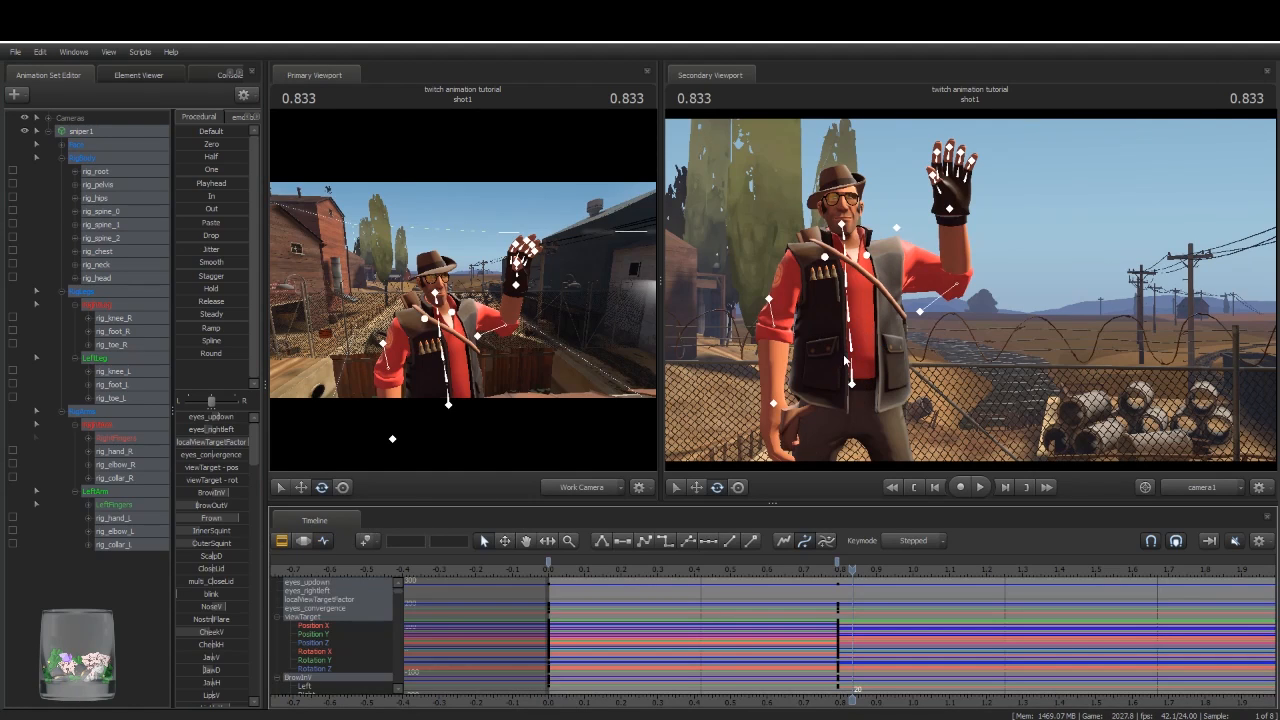
Step: Return to 0.791 seconds and move rig_elbow_R outward to push the right arm away from the body
left_click(775, 406)
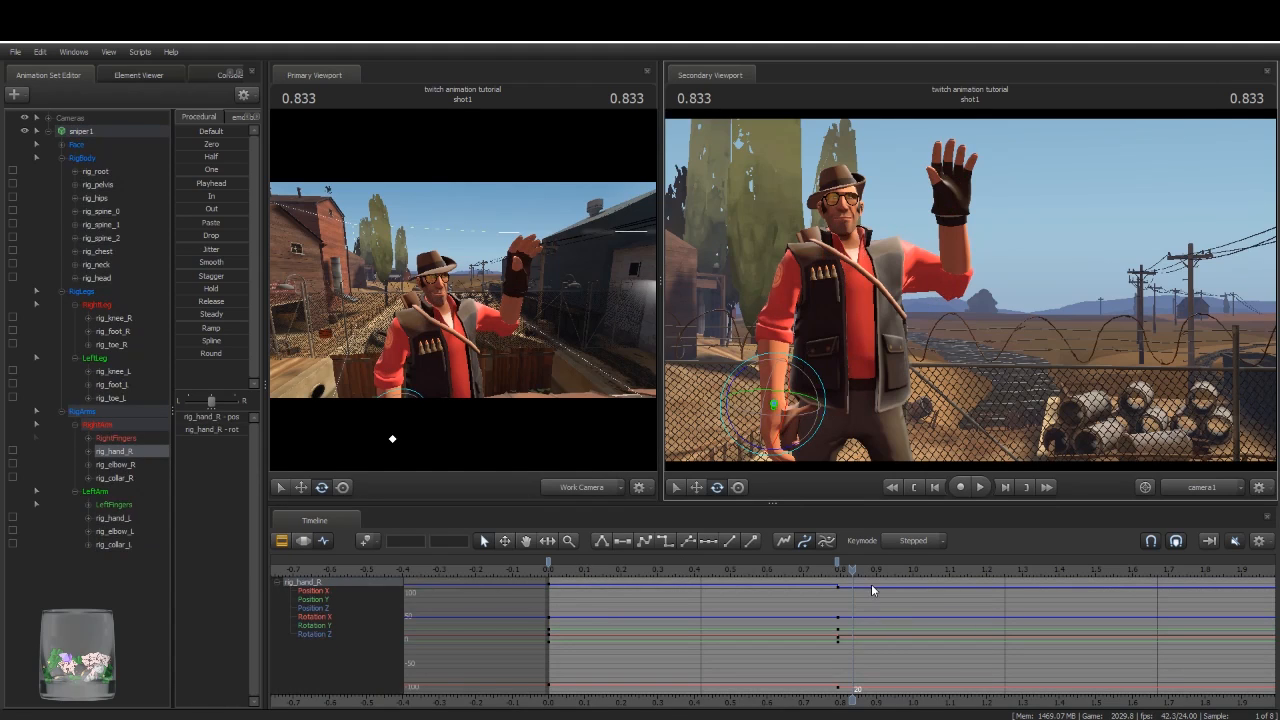
key("Left")
left_click(342, 488)
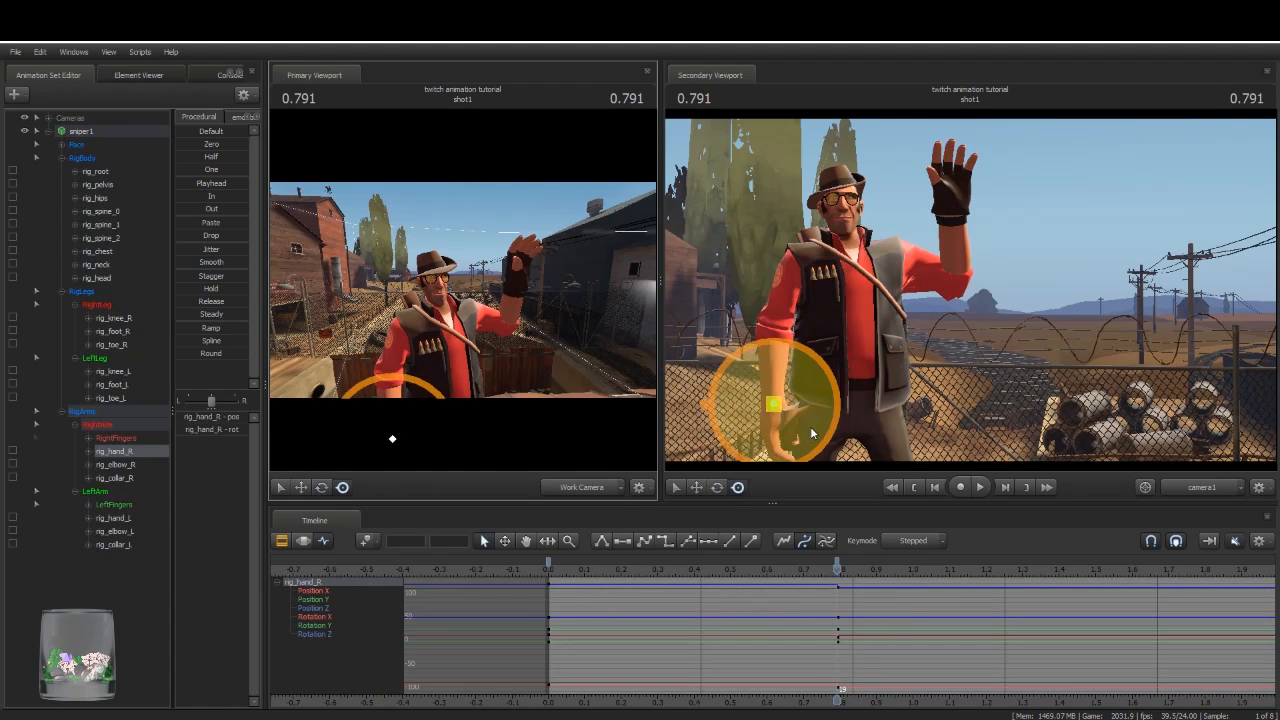
key("ctrl")
left_click(770, 296)
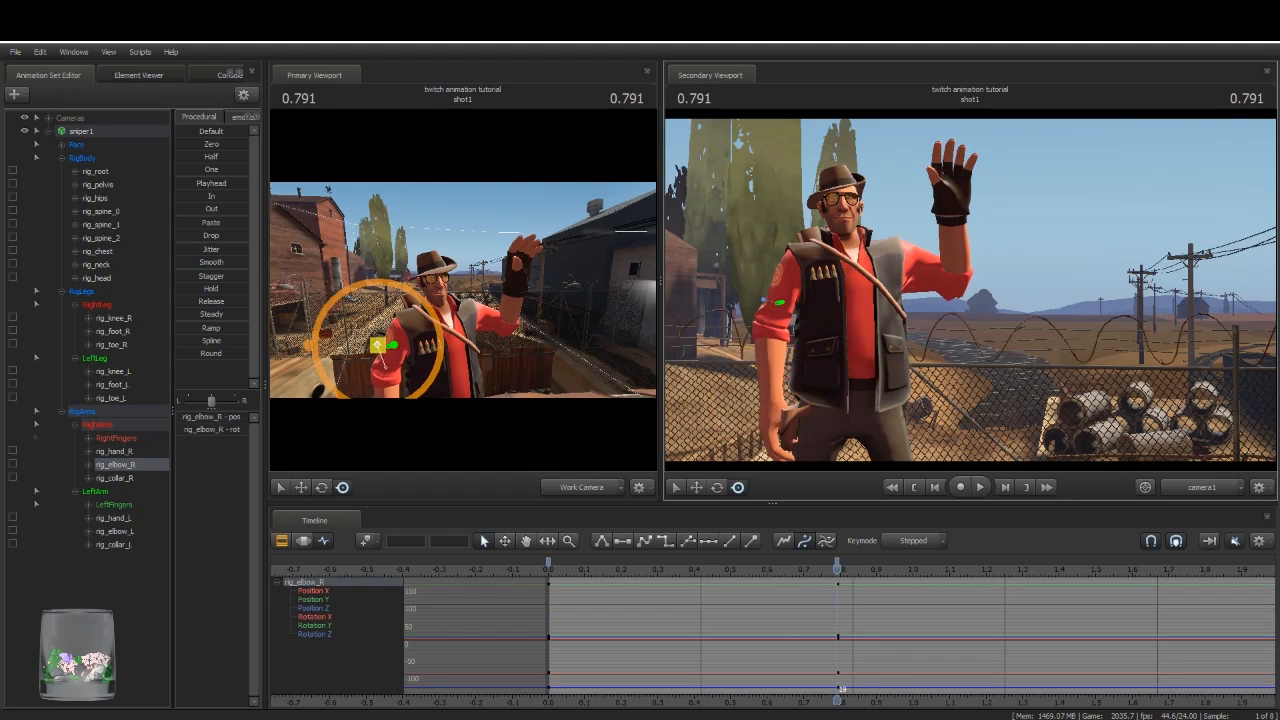
left_click(826, 258)
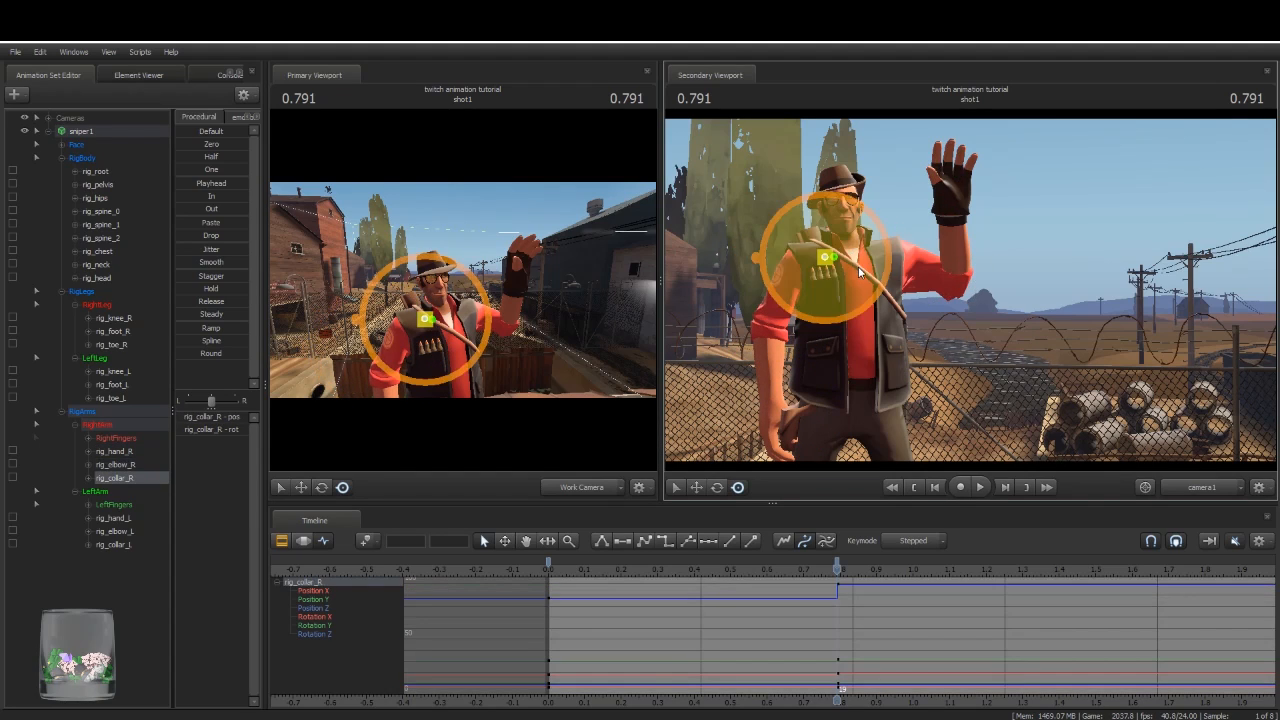
Step: Adjust rig_hips slightly at 0.791 seconds, and undo the last rotation
key("ctrl")
left_click(853, 385)
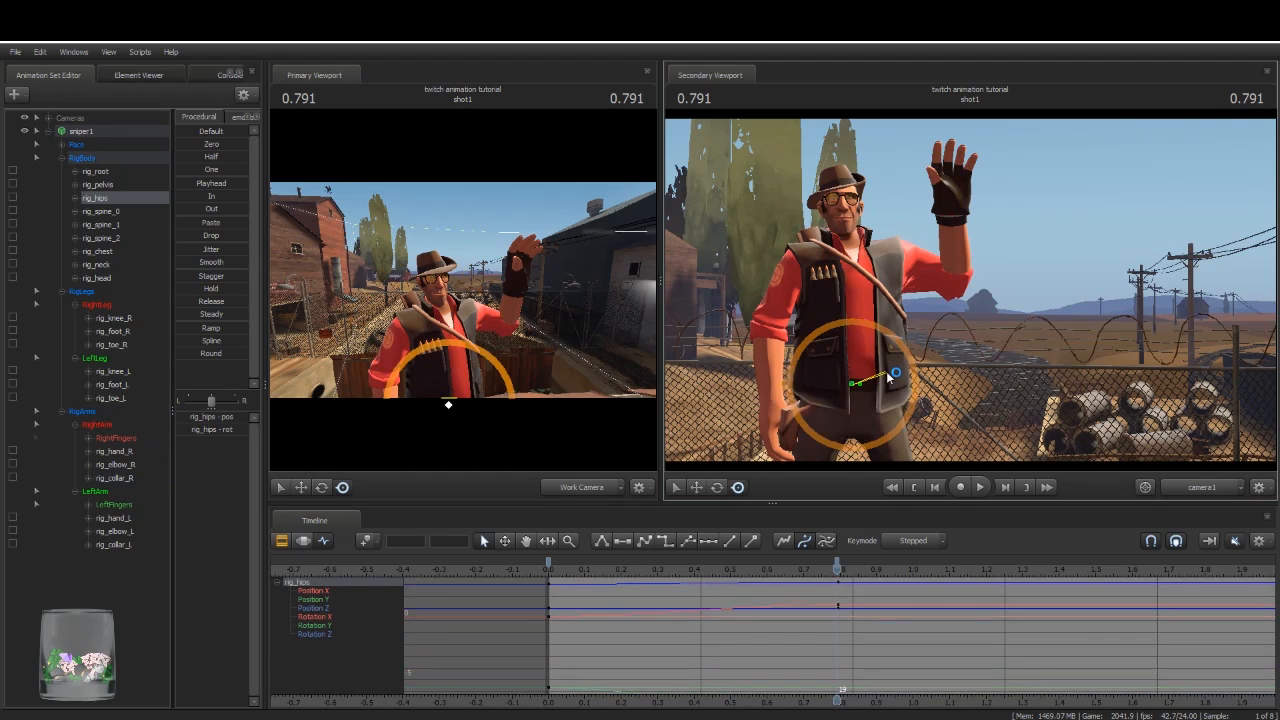
left_click_drag(818, 404, 809, 397)
key("ctrl")
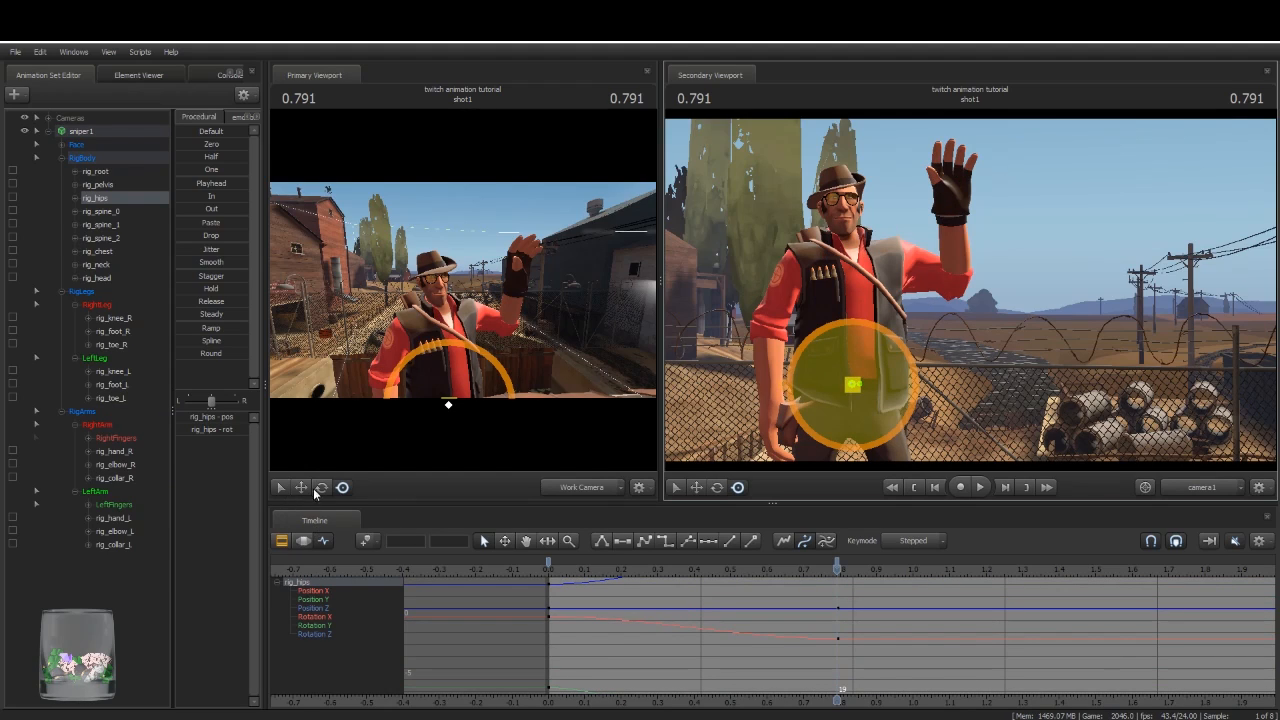
left_click(320, 488)
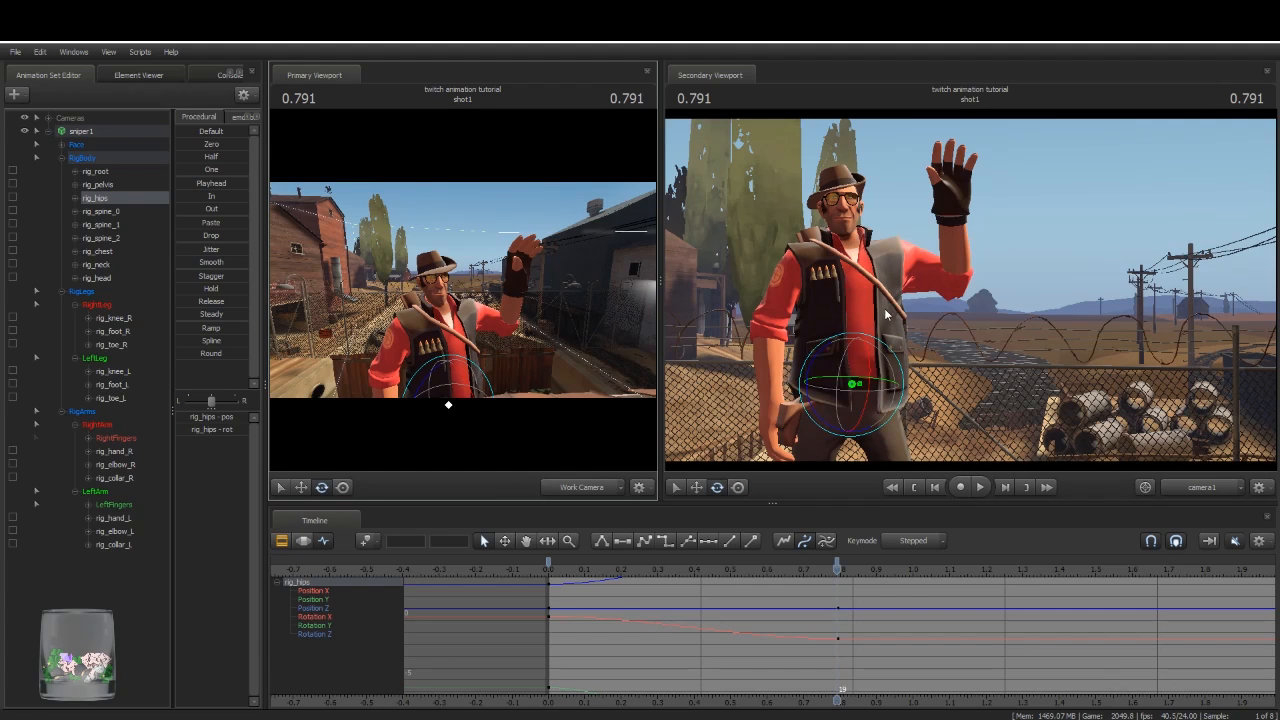
left_click_drag(885, 376, 893, 378)
left_click(852, 372, "ctrl")
key("ctrl+z")
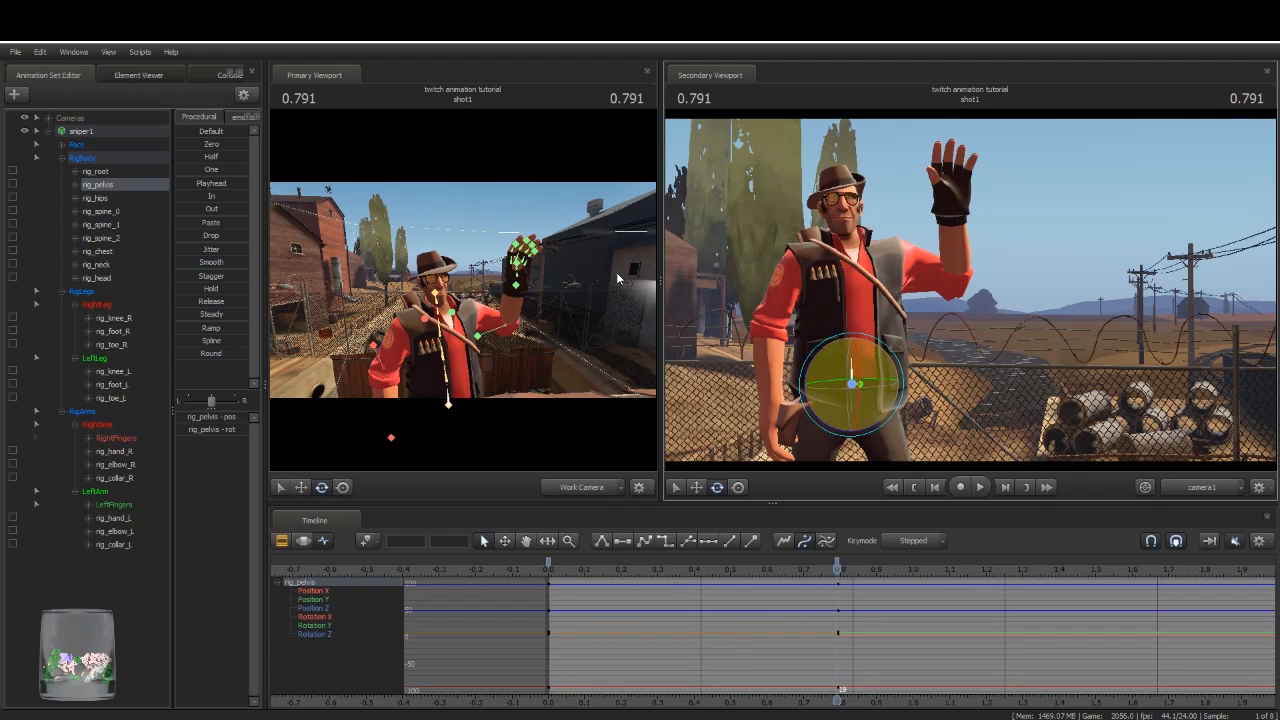
Step: Select all of sniper1's keys at 0.791 seconds in the Graph Editor
left_click(116, 133)
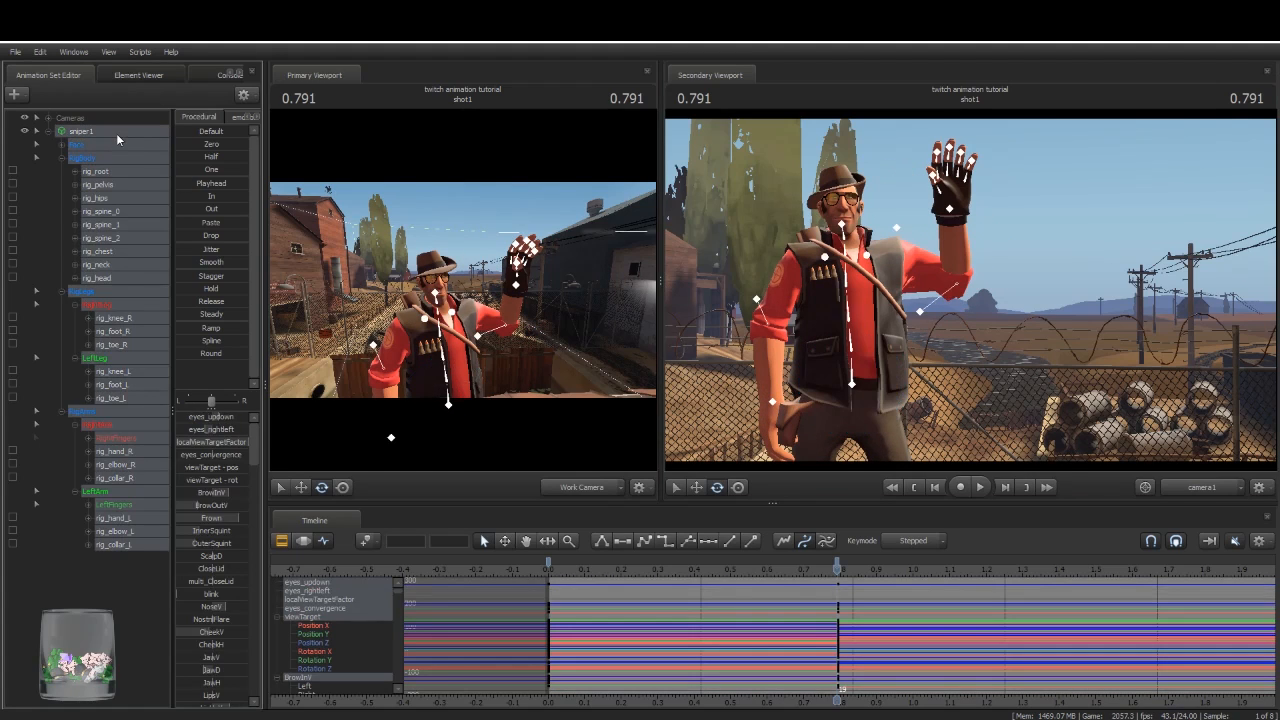
left_click(837, 564)
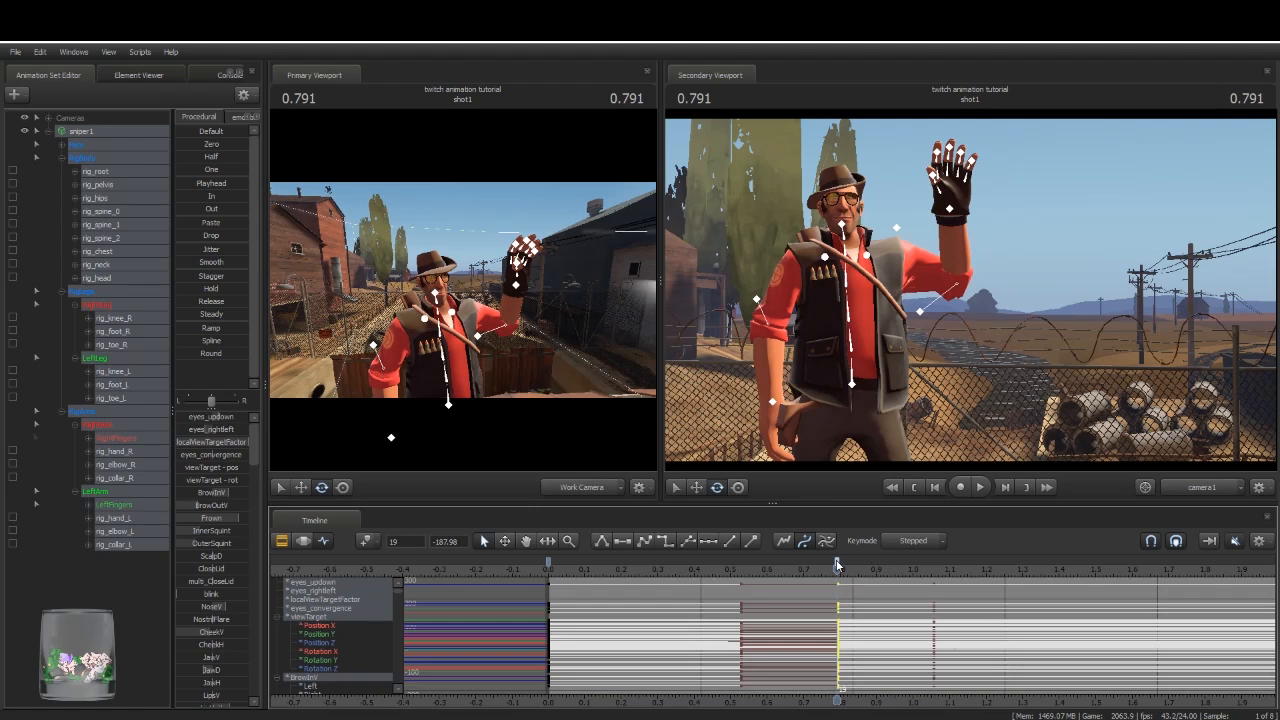
Step: Rotate the pelvis and lower spine joints to twist and lean the torso toward the raised arm
left_click(861, 392)
mouse_move(861, 392)
left_mouse_down()
mouse_move(866, 348)
mouse_move(855, 372)
left_mouse_up()
left_click(866, 348, "ctrl")
left_click(867, 308, "ctrl")
left_click_drag(891, 297, 882, 246)
Step: Rotate the upper spine, chest, neck and head to continue the turn and tilt the head back
left_click(861, 274, "ctrl")
left_click(855, 254, "ctrl")
left_click(851, 243, "ctrl")
left_click(852, 225, "ctrl")
Step: Move rig_hand_L up and closer to the head to raise the waving arm
left_click(951, 208, "ctrl")
left_click(738, 487)
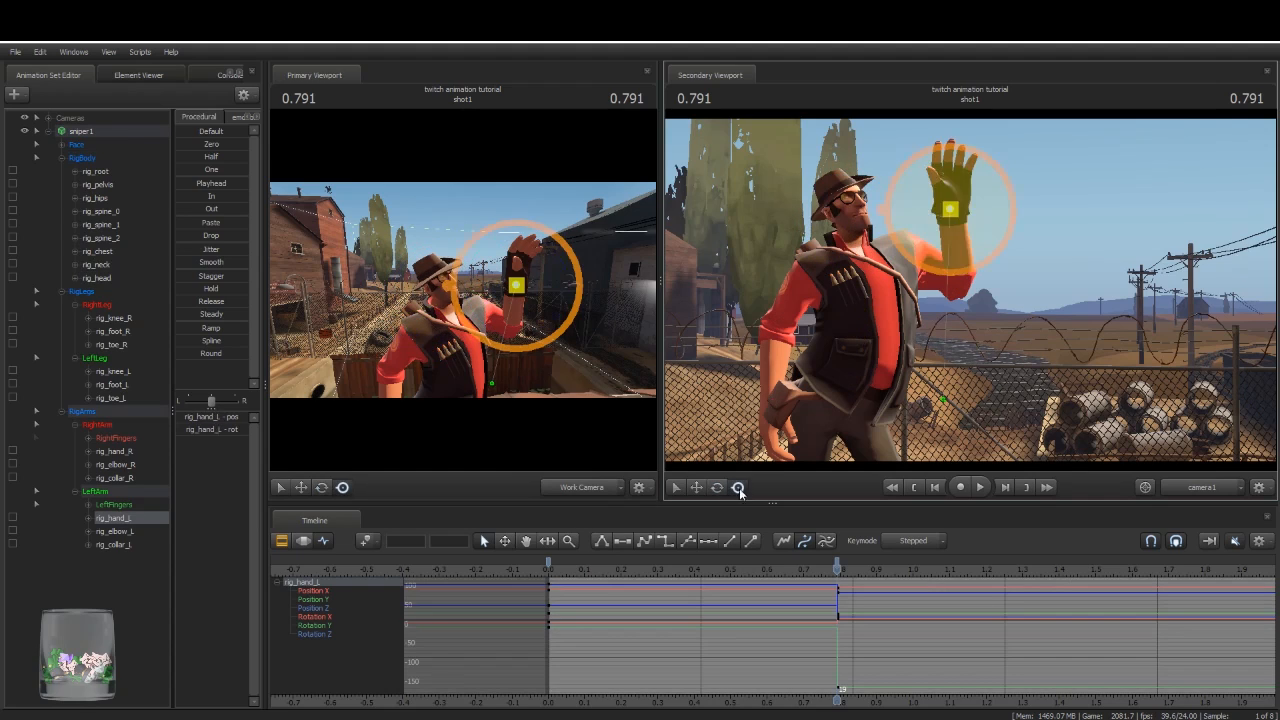
left_click_drag(951, 210, 956, 186)
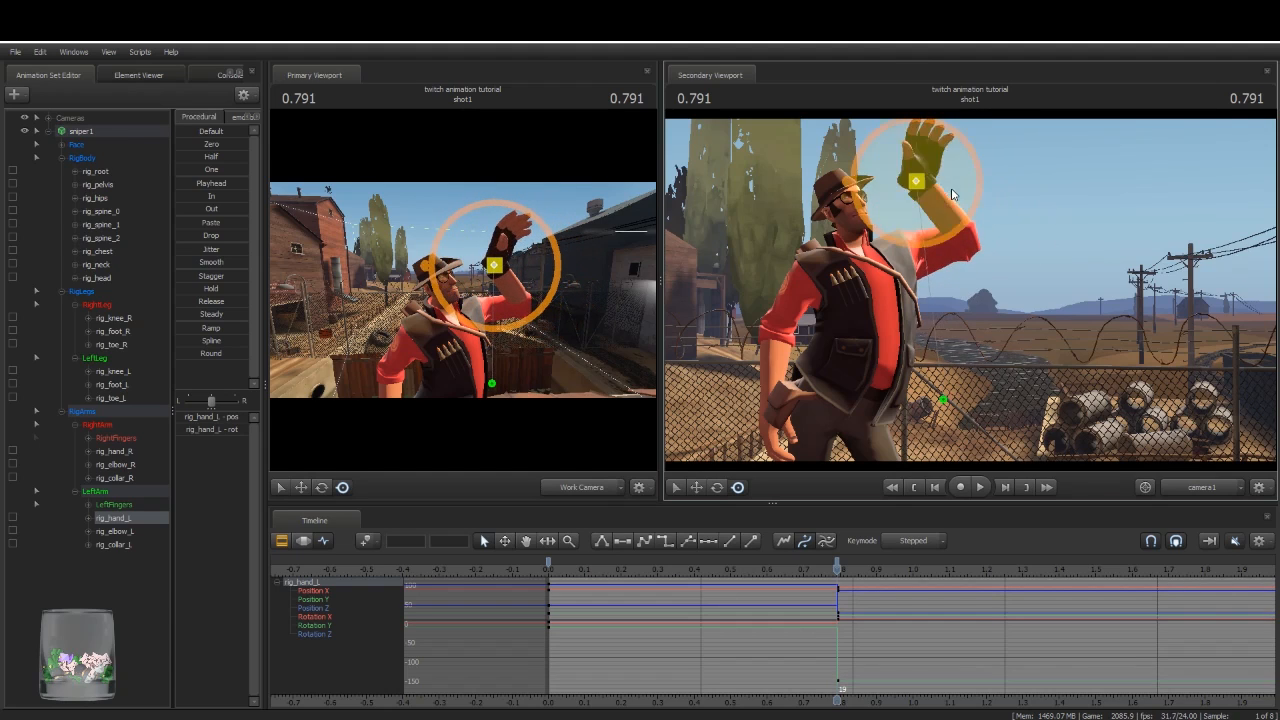
Step: Reposition rig_hand_R and rig_collar_R to bend the right arm and rest its hand at the hip
left_click(775, 410, "ctrl")
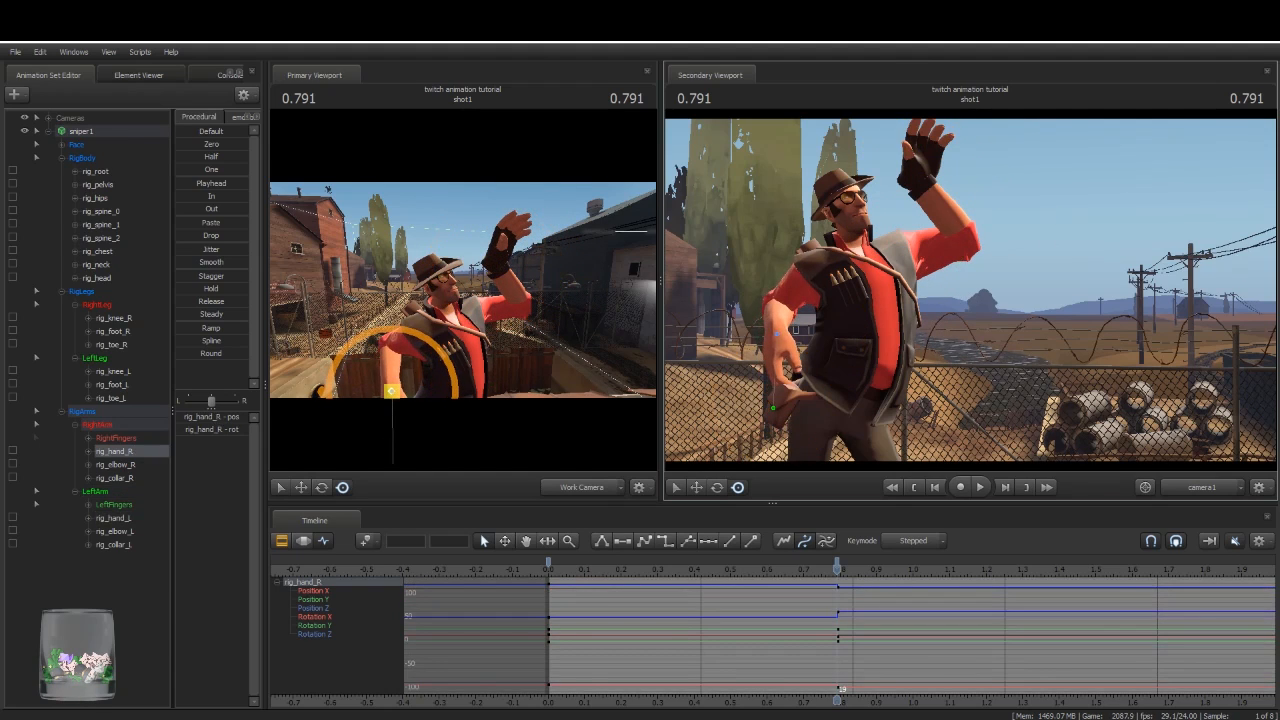
left_click(843, 262, "ctrl")
left_click_drag(843, 262, 814, 256)
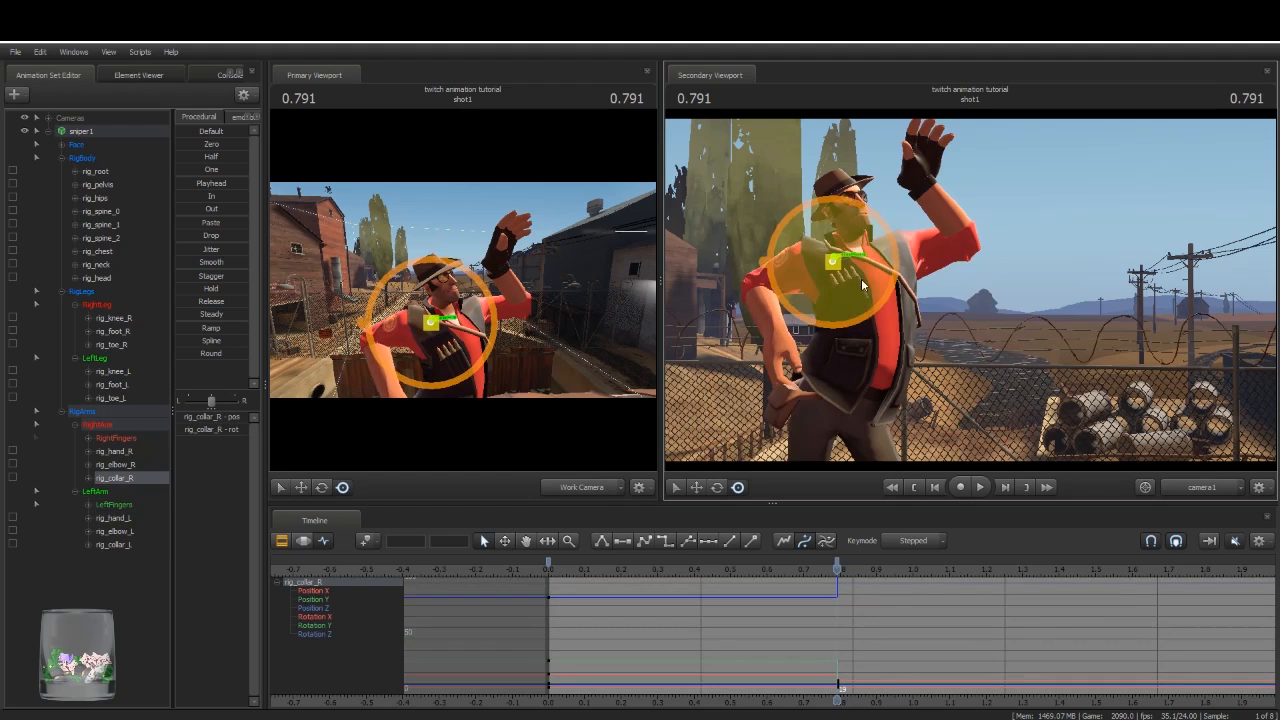
left_click_drag(536, 414, 336, 504, "alt")
left_click(424, 294, "ctrl")
left_click_drag(427, 274, 463, 287)
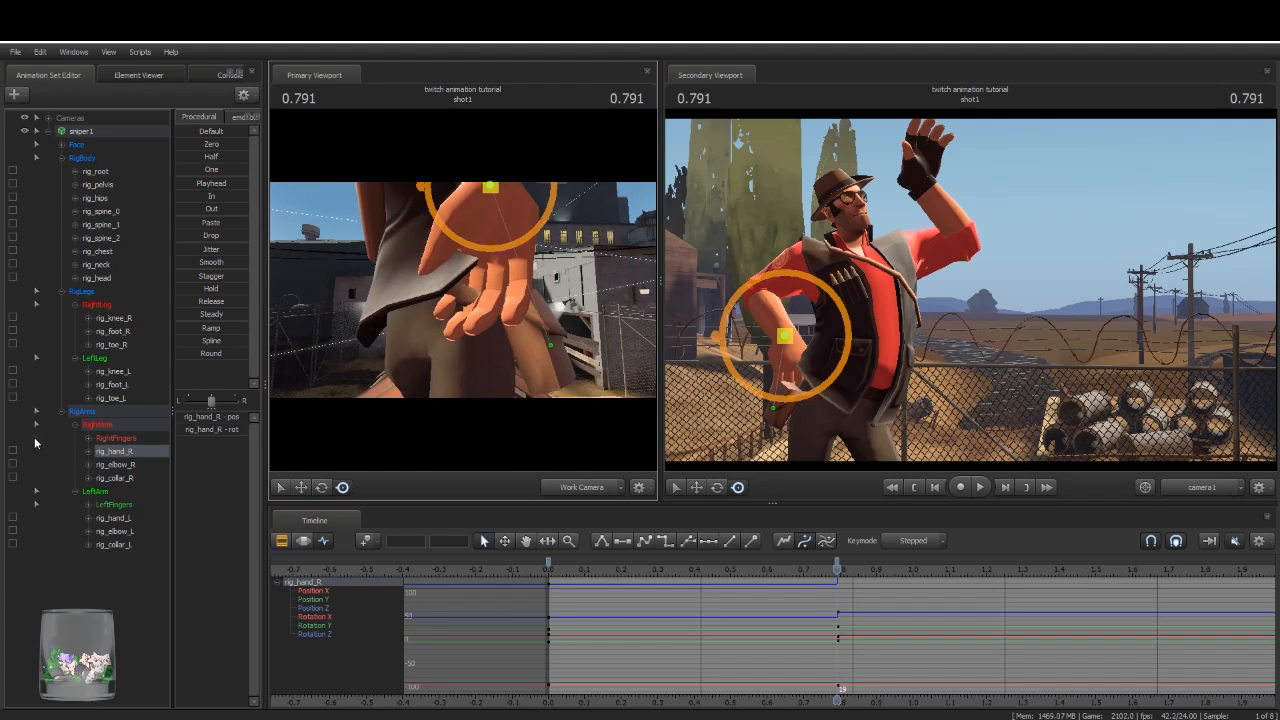
Step: Bend the right hand's fingers from their base joints, starting with bip_index_0_R
left_click(468, 266)
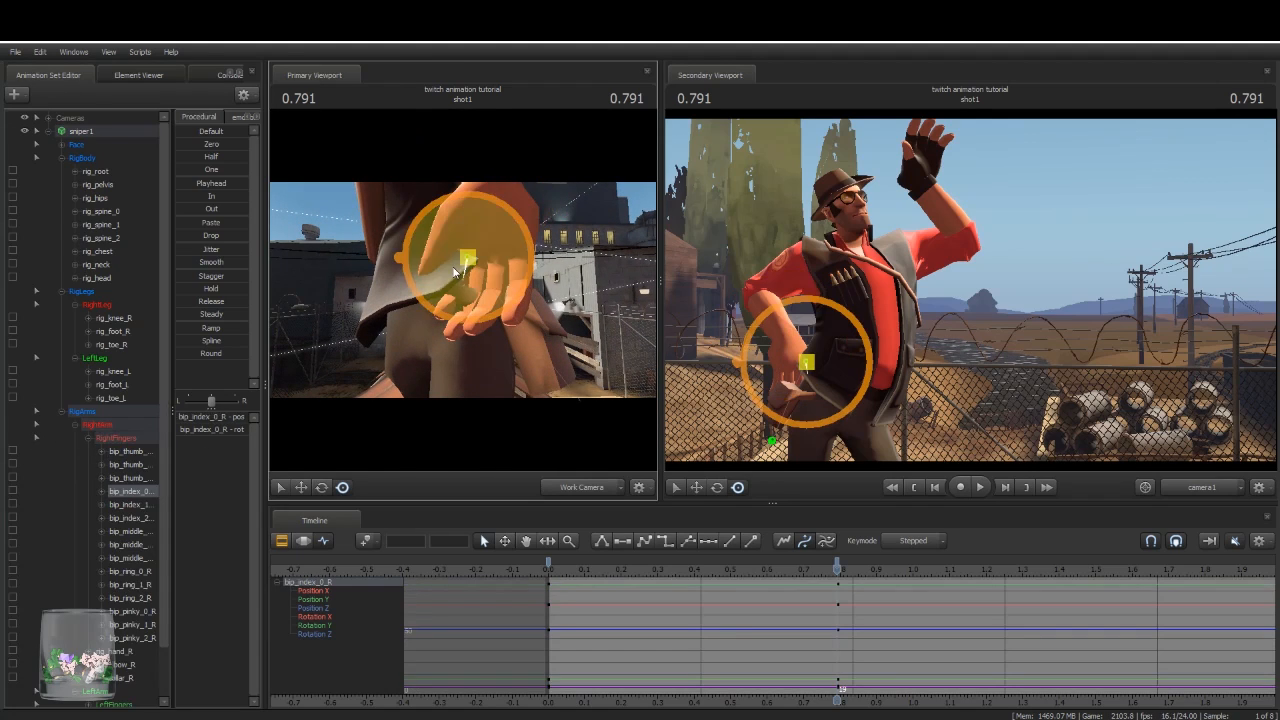
left_click(485, 268, "ctrl")
left_click_drag(466, 239, 473, 286)
left_click(497, 267, "ctrl")
left_click(525, 263, "ctrl")
left_click(512, 292, "ctrl")
Step: Rotate the remaining index joints and the middle finger joints of the right hand to curl both fingers inward
left_click(321, 488)
left_click(488, 298, "ctrl")
left_click(496, 268, "ctrl")
left_click(502, 262, "ctrl")
left_click(473, 294, "ctrl")
key("ctrl")
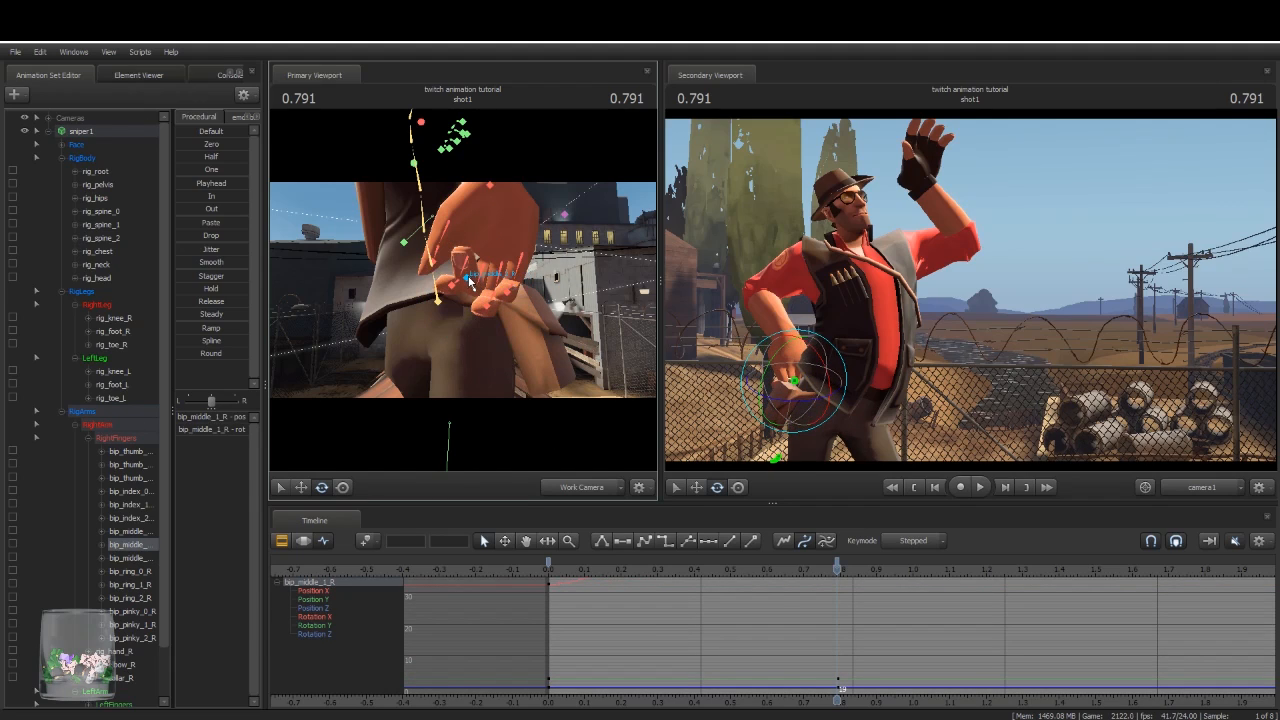
left_click(470, 284, "ctrl")
key("ctrl")
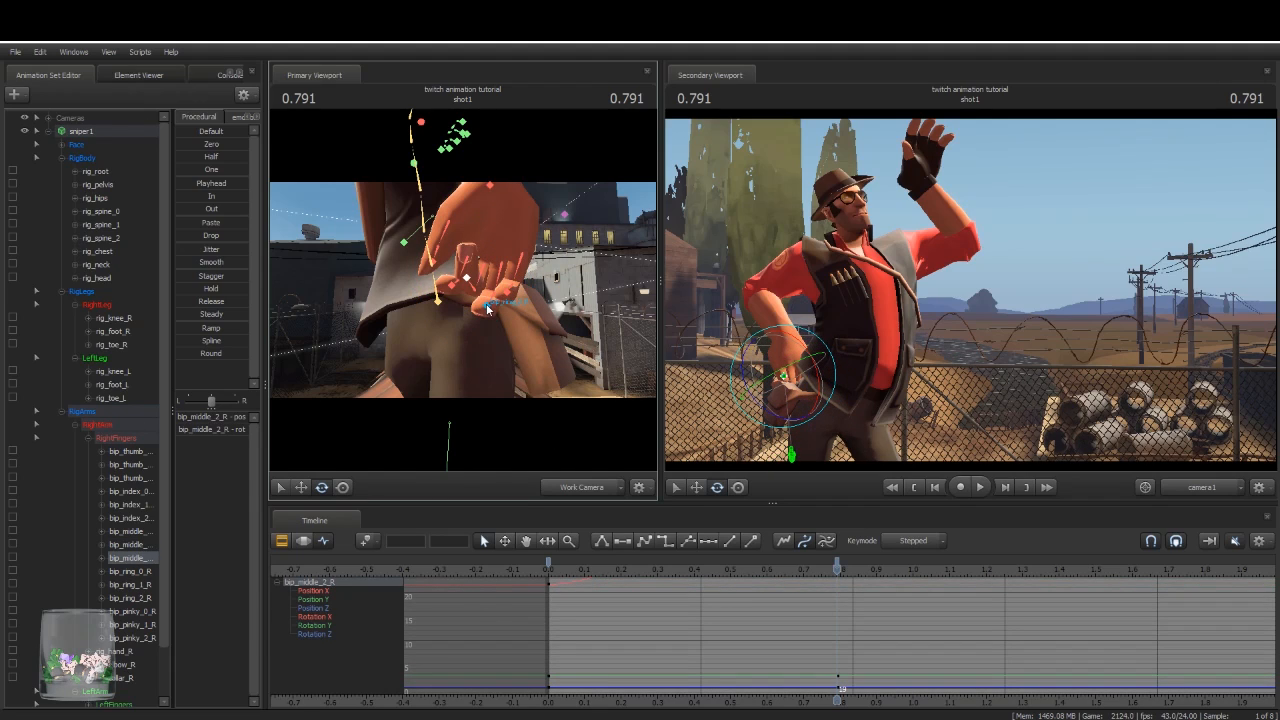
Step: Curl the right hand's ring and pinky fingers by rotating their joints through bip_pinky_2_R
left_click(487, 310, "ctrl")
key("ctrl")
left_click(500, 297, "ctrl")
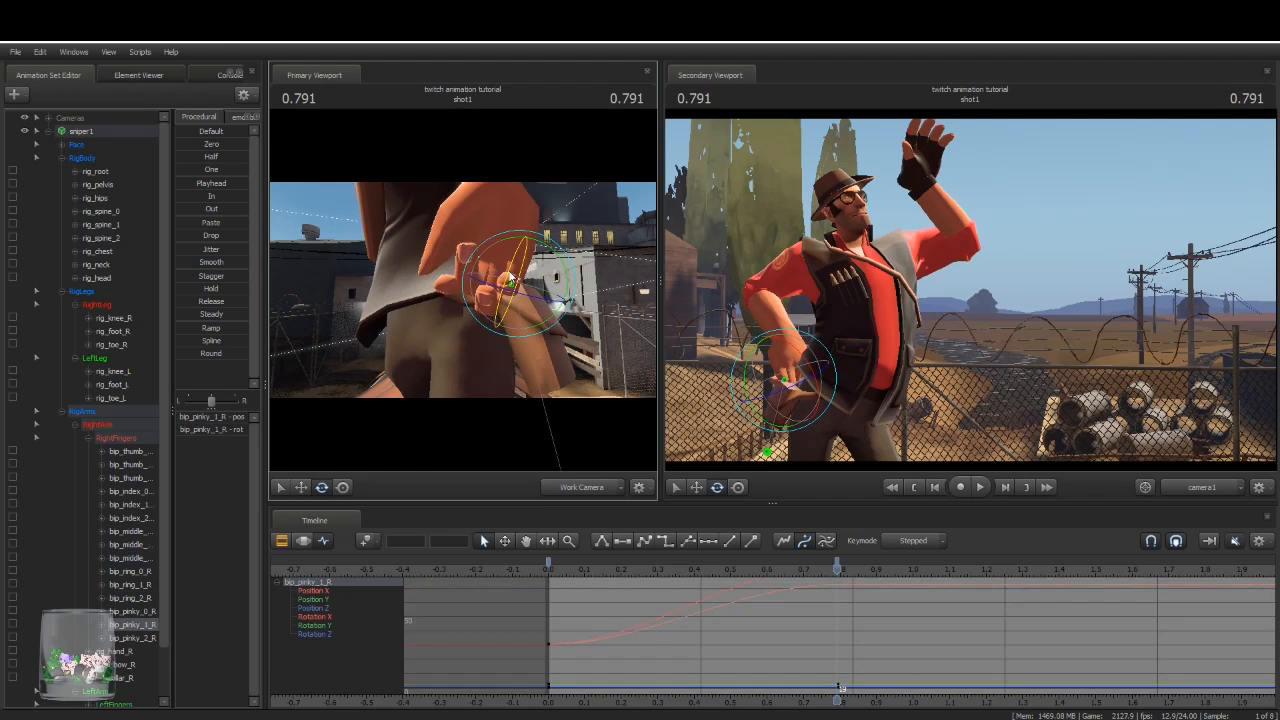
left_click(503, 292, "ctrl")
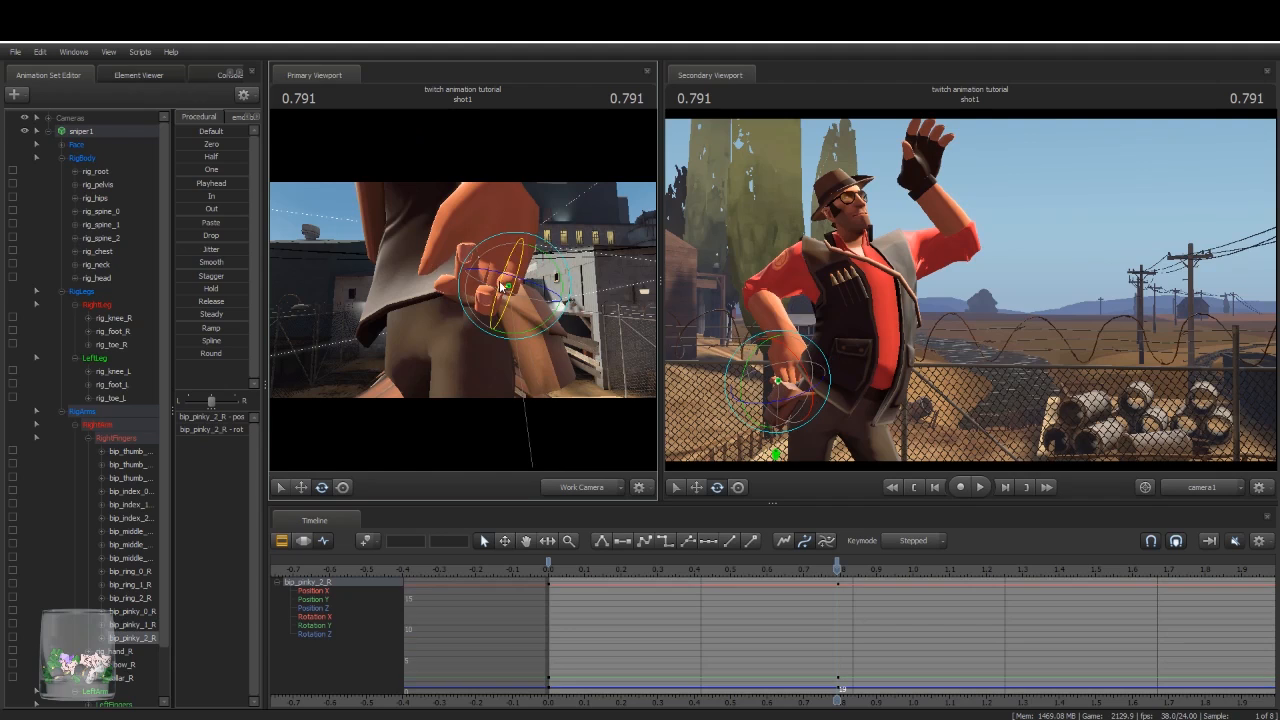
key("ctrl")
Step: Rotate the right thumb's joints, from bip_thumb_0_R to bip_thumb_2_R, to bend it with the curled fingers
left_click(454, 224, "ctrl")
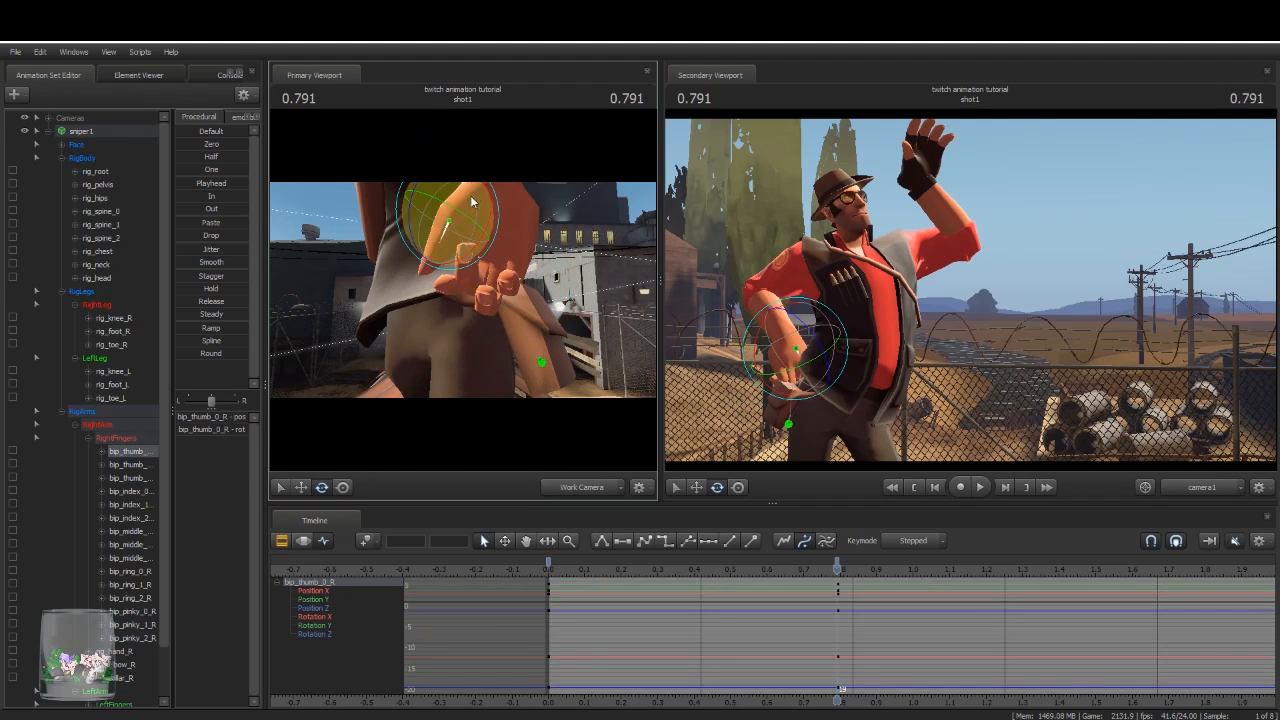
left_click(452, 262, "ctrl")
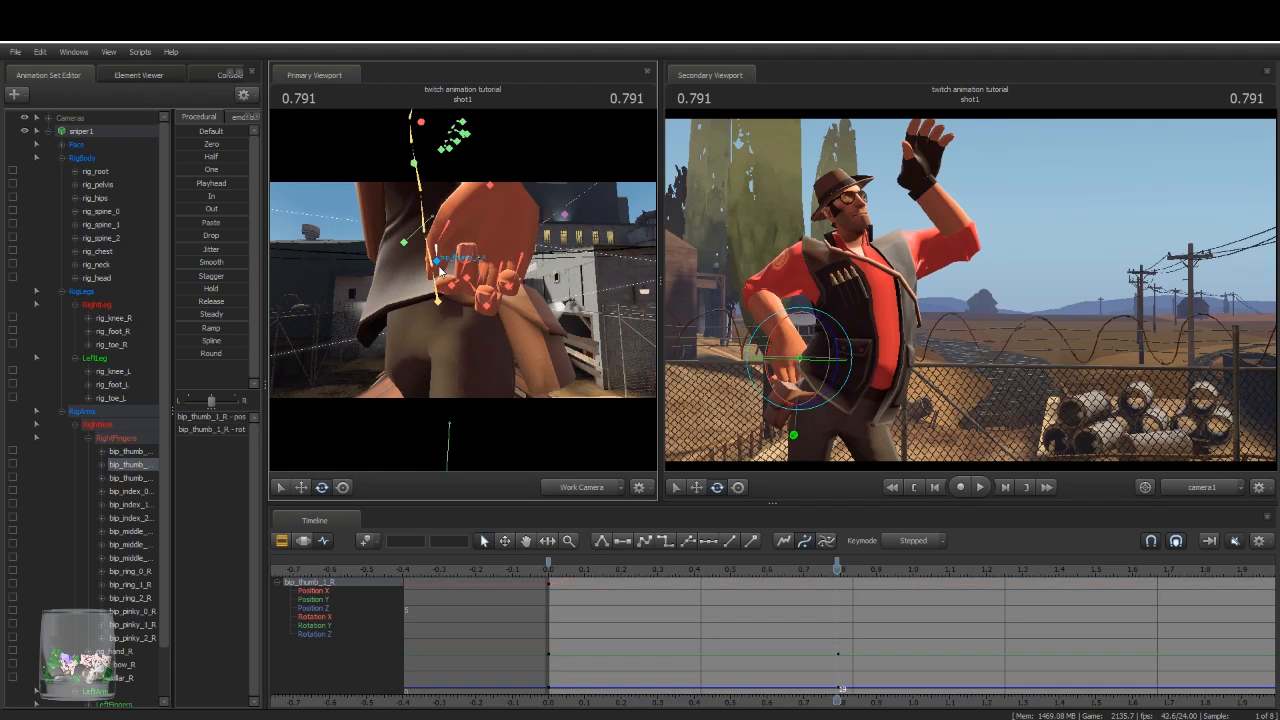
left_click(442, 268, "ctrl")
left_click_drag(486, 262, 290, 296)
Step: Adjust the rotation of rig_head at 0.791 seconds and select sniper1's Face controls
left_click_drag(462, 290, 462, 210)
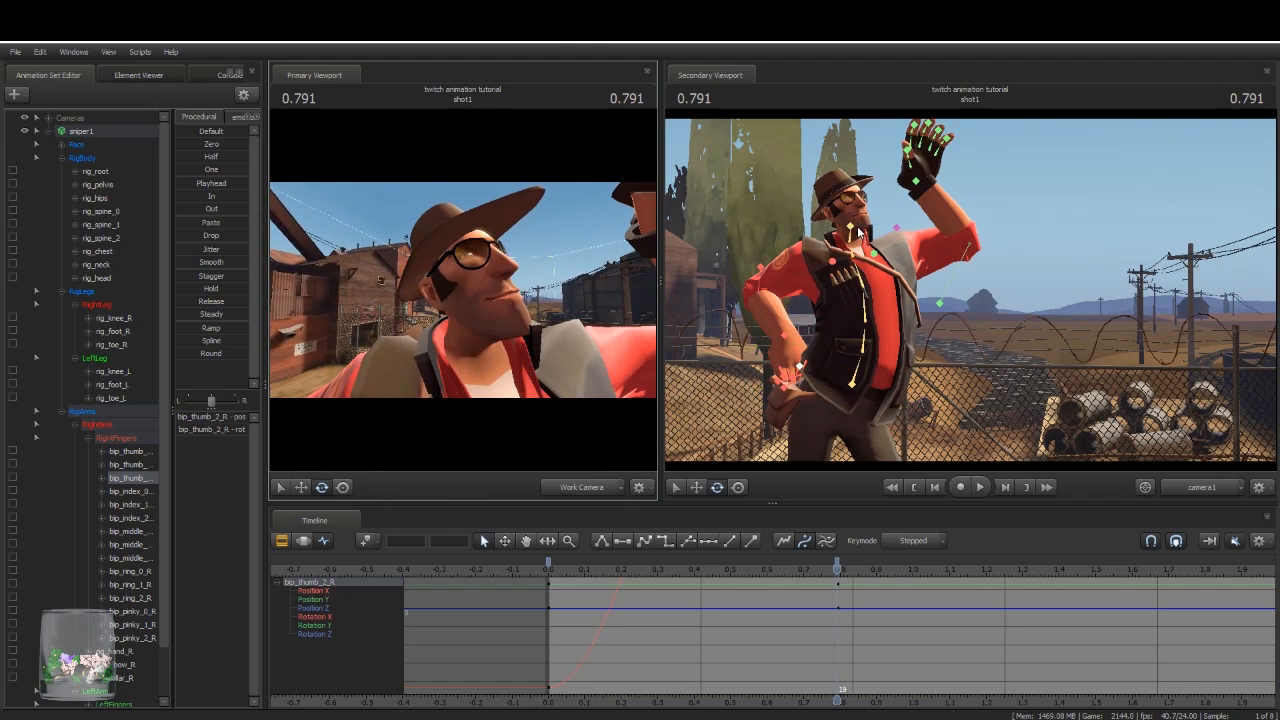
left_click(851, 227, "ctrl")
left_click_drag(848, 230, 812, 222)
left_click_drag(501, 329, 450, 315)
right_click_drag(450, 315, 16, 360, "alt")
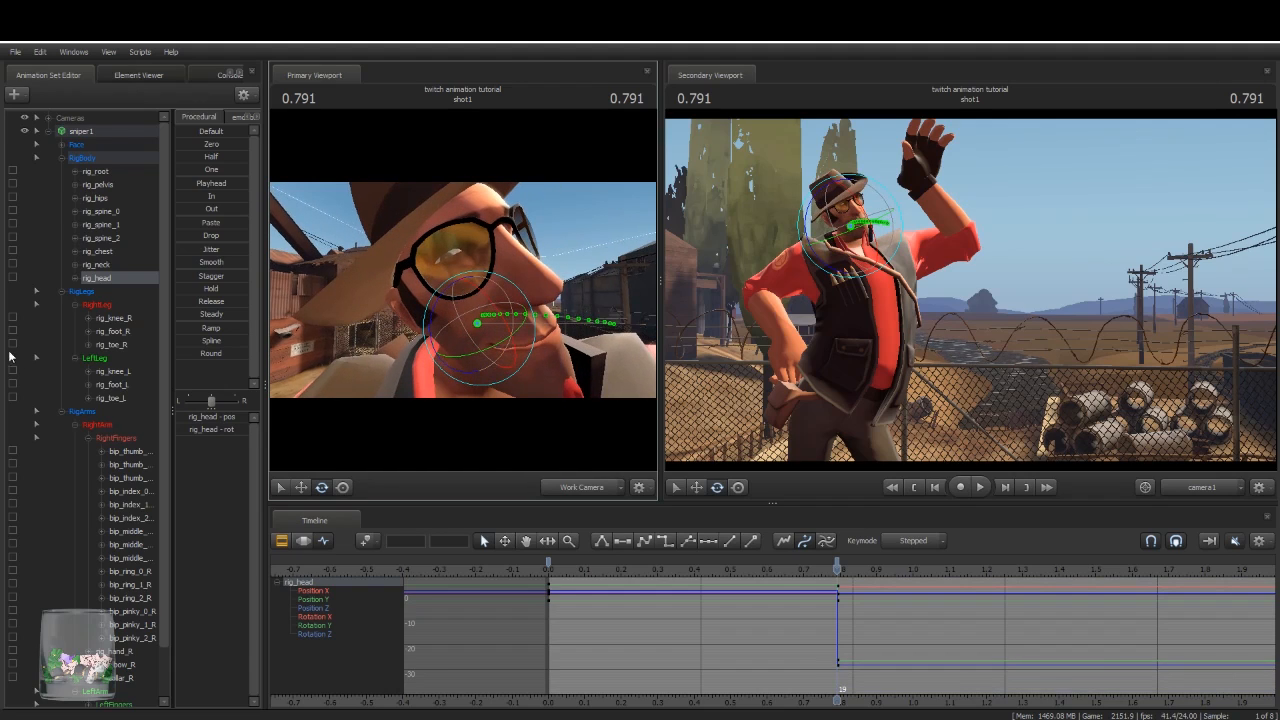
left_click(82, 158)
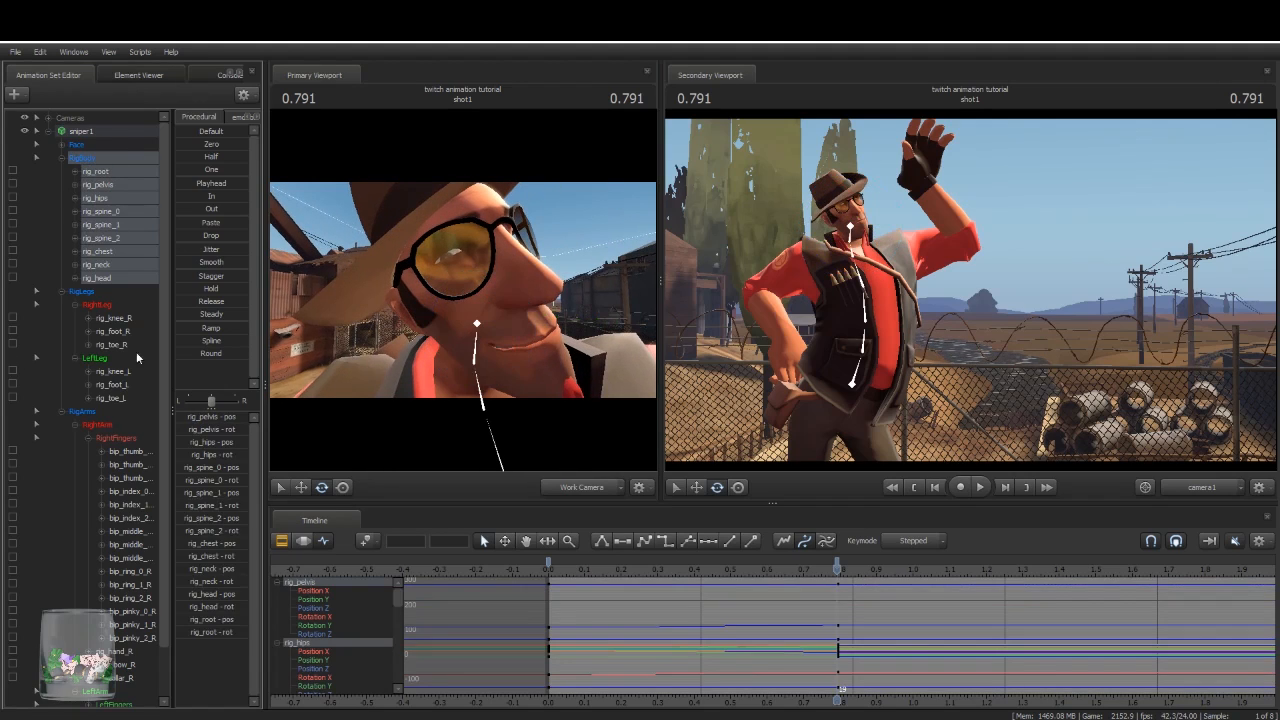
left_click(88, 147)
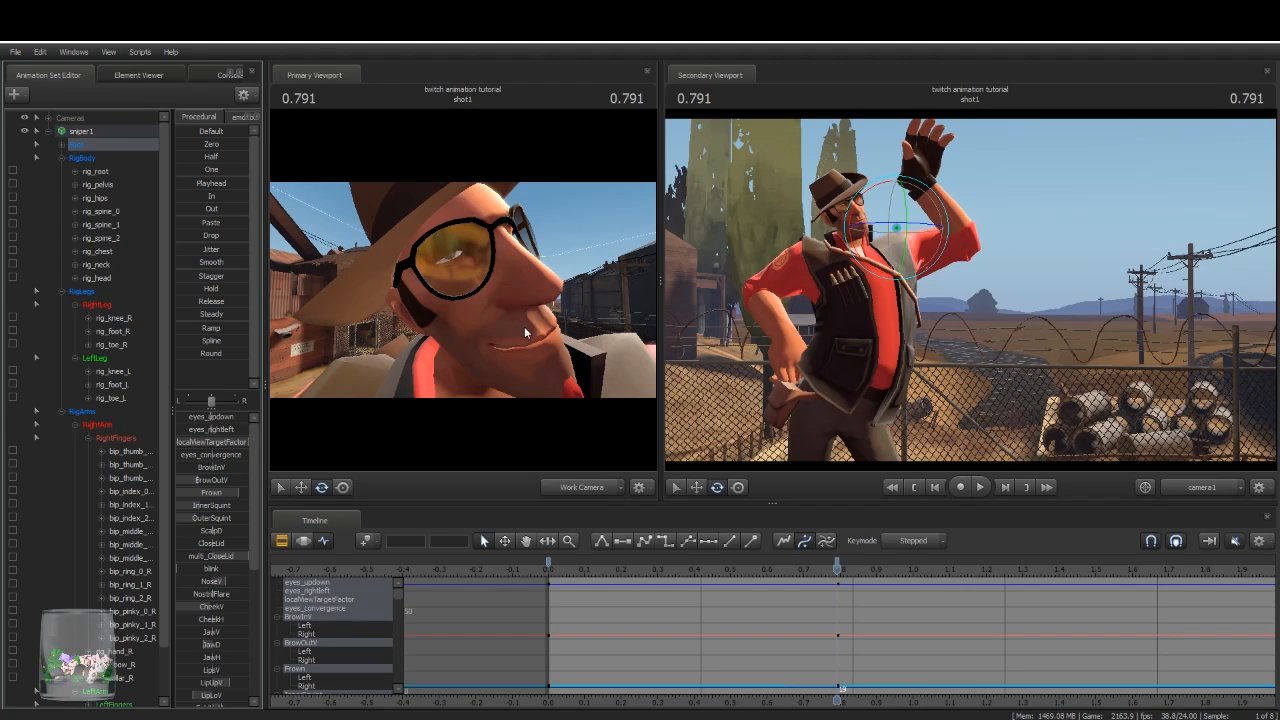
Step: Enlarge the camera1 view and curl the waving left hand's pinky finger by rotating its joints
left_click_drag(658, 302, 467, 302)
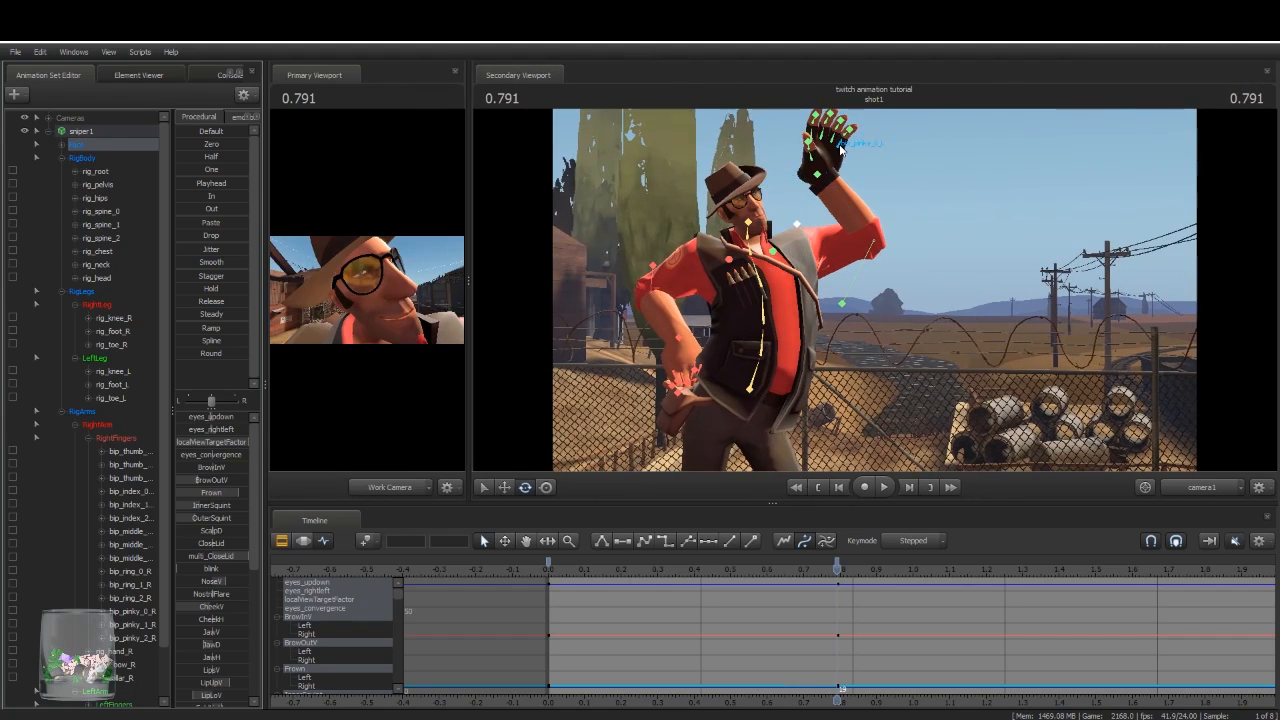
left_click(842, 142, "ctrl")
mouse_move(852, 150)
left_mouse_down()
mouse_move(838, 160)
mouse_move(852, 162)
left_mouse_up()
left_click(845, 139, "ctrl")
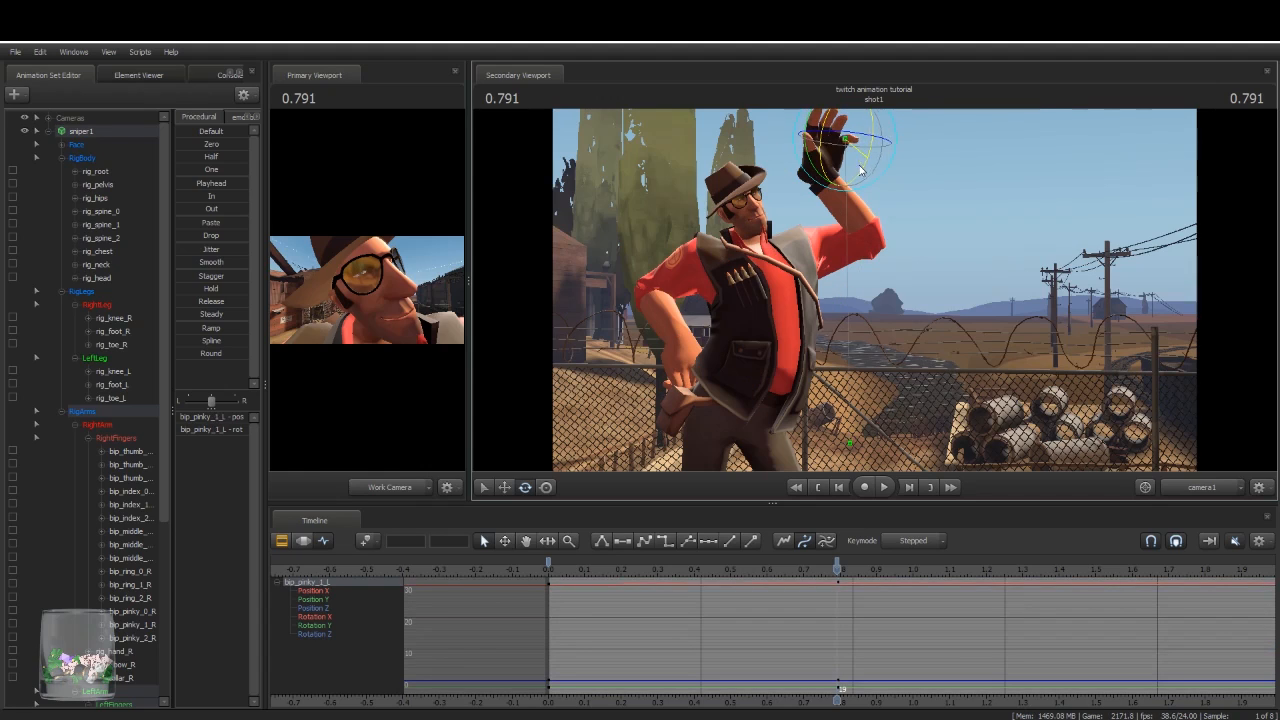
left_click(866, 142, "ctrl")
mouse_move(854, 142)
left_mouse_down()
mouse_move(838, 170)
mouse_move(837, 140)
left_mouse_up()
Step: Curl the left hand's ring and middle fingers and bend its index finger from bip_index_0_L and bip_index_1_L
left_click(839, 132, "ctrl")
left_click(826, 133, "ctrl")
left_click(832, 131, "ctrl")
left_click(830, 133, "ctrl")
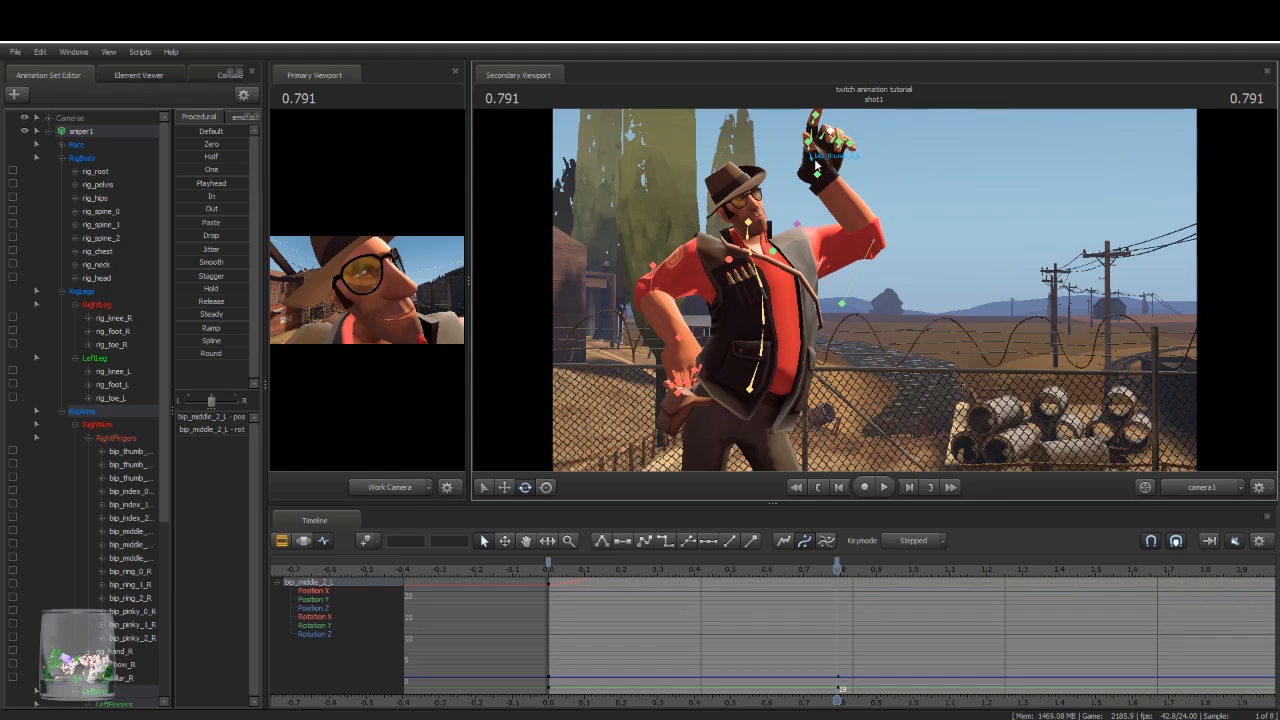
left_click(816, 138, "ctrl")
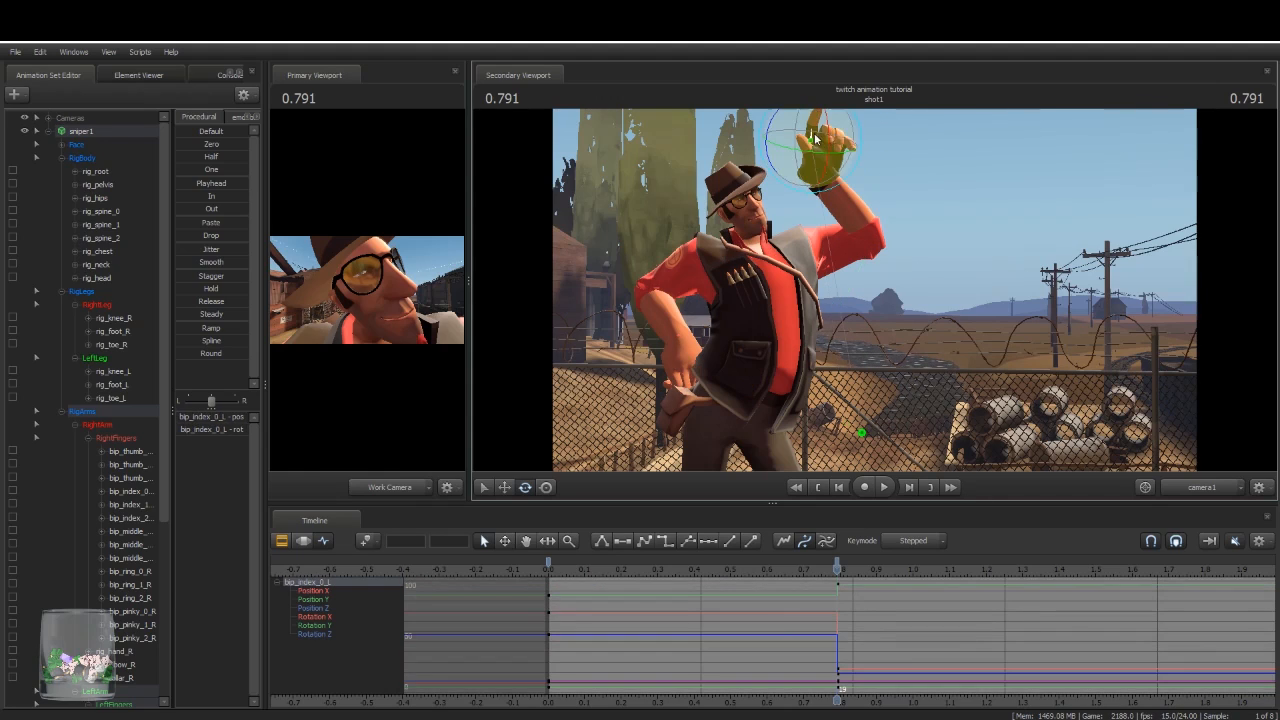
left_click_drag(845, 129, 818, 124)
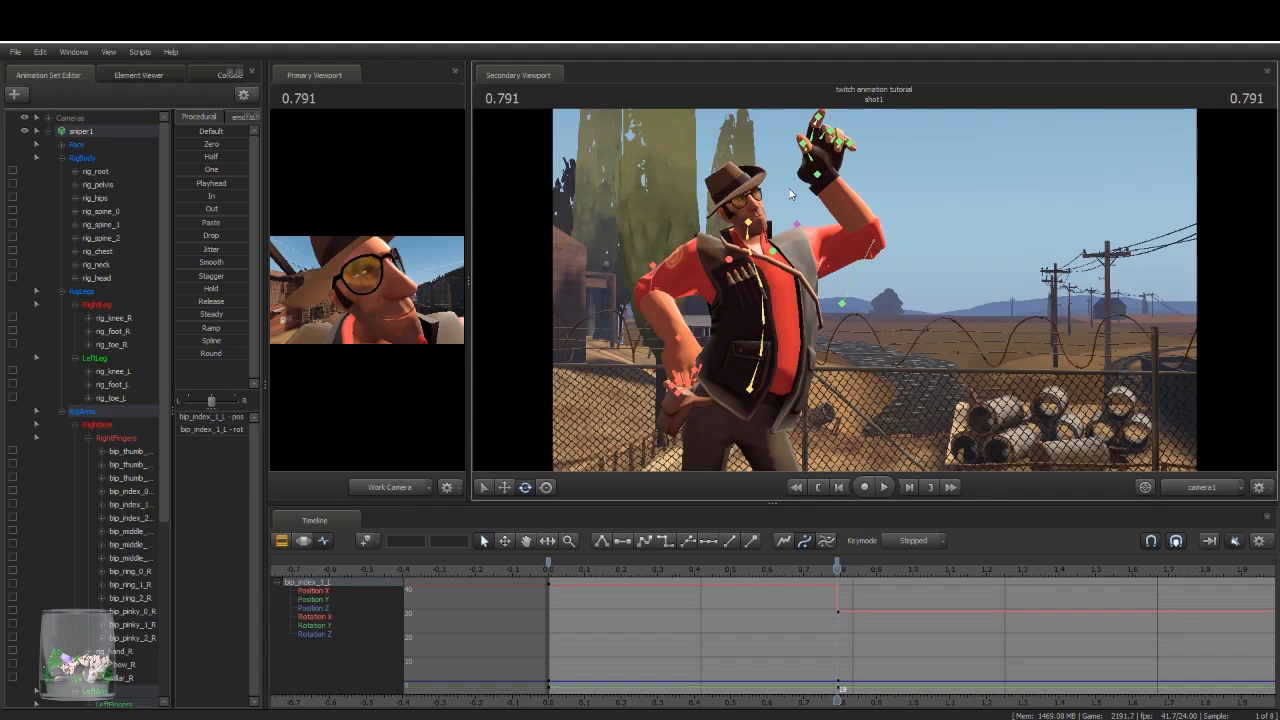
Step: Review the pose in the Clip Editor, select all of sniper1's controls in the Graph Editor and undo the exaggerated pose edits at 0.791 seconds
key("F2")
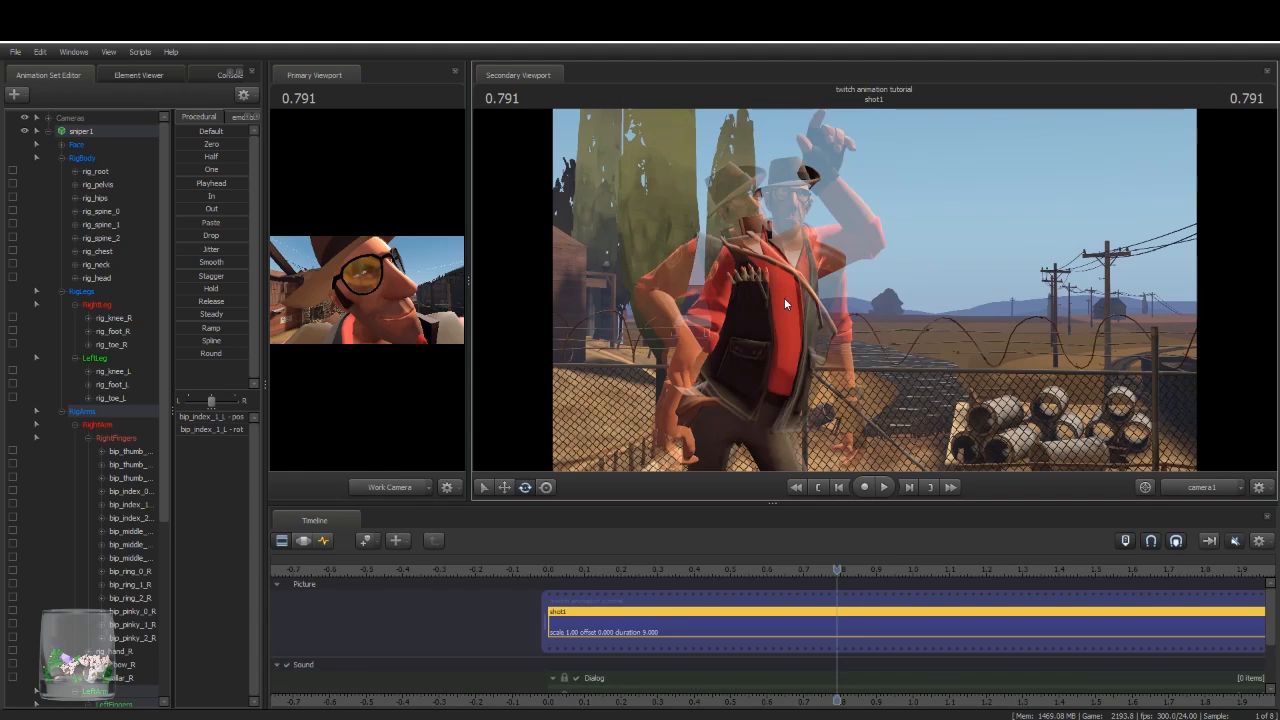
key("Right")
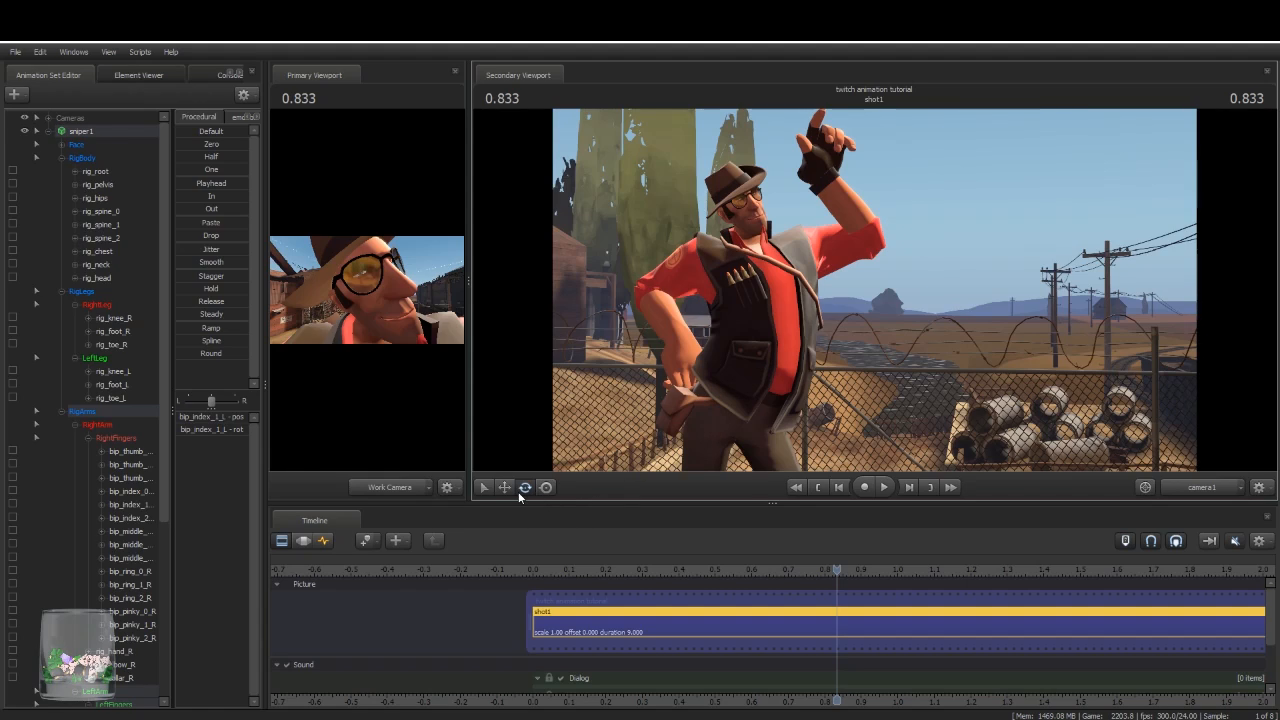
left_click(323, 541)
left_click(133, 135)
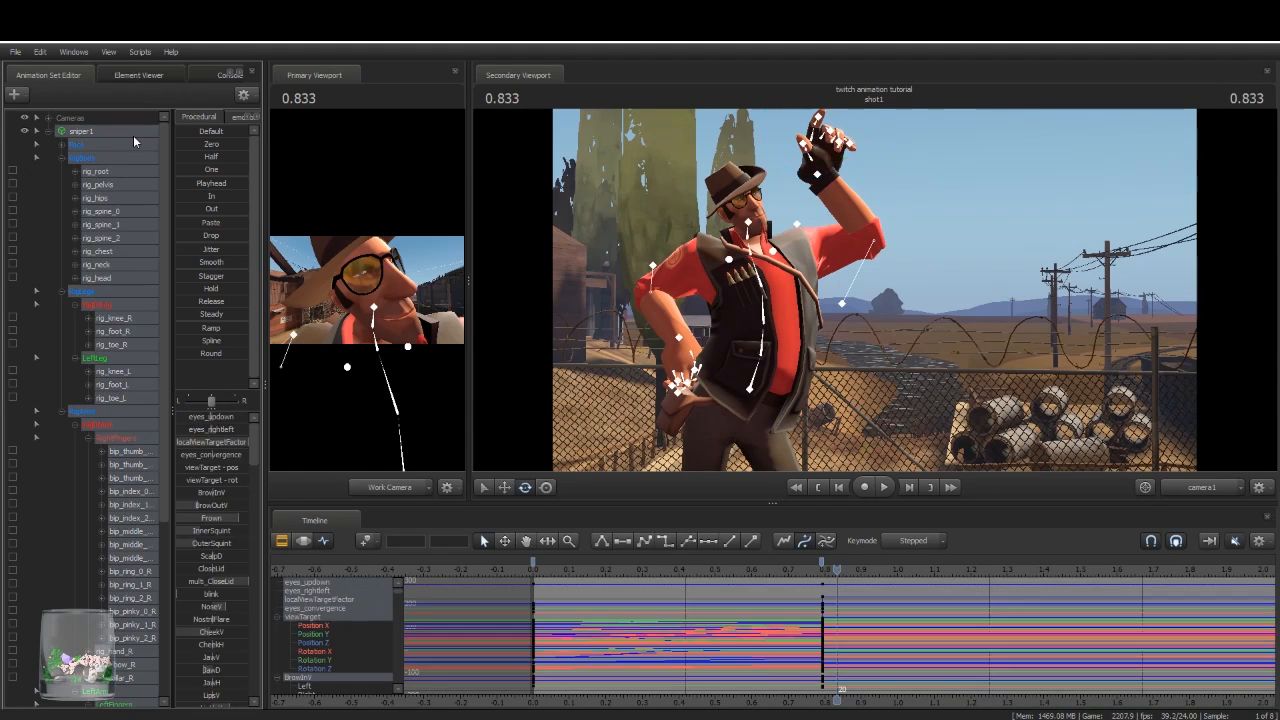
left_click(824, 589)
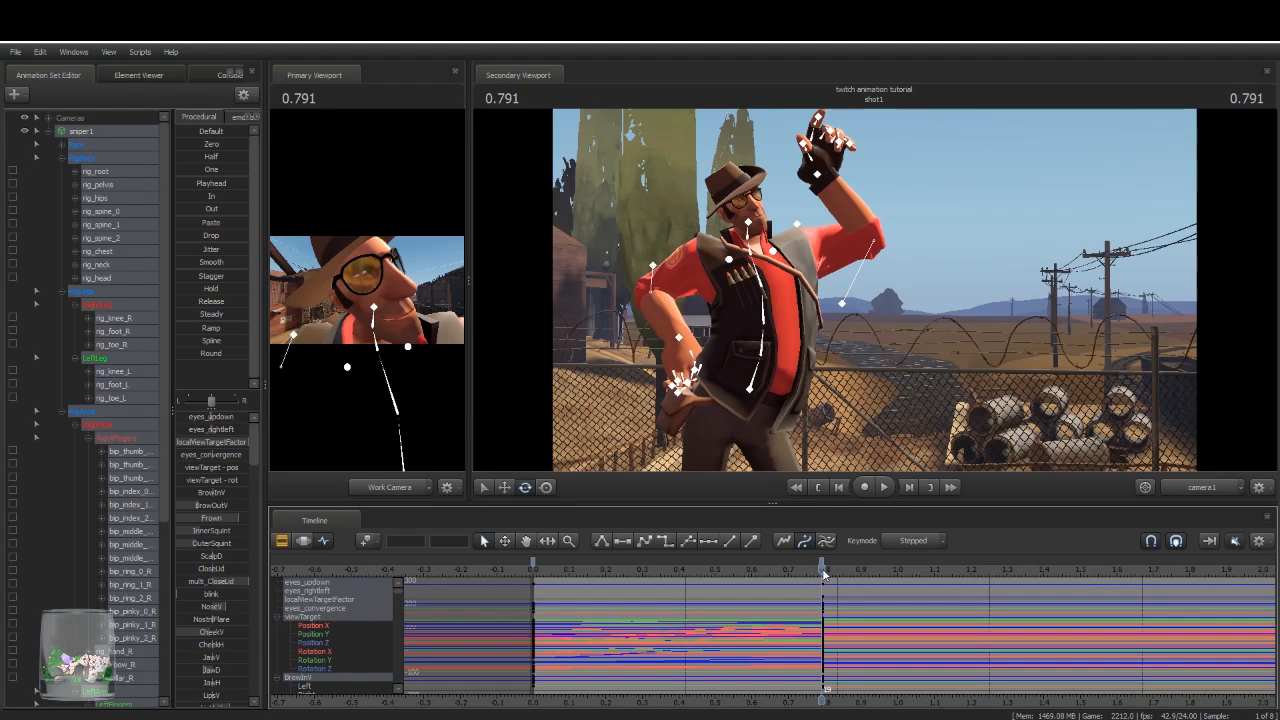
key("ctrl+z")
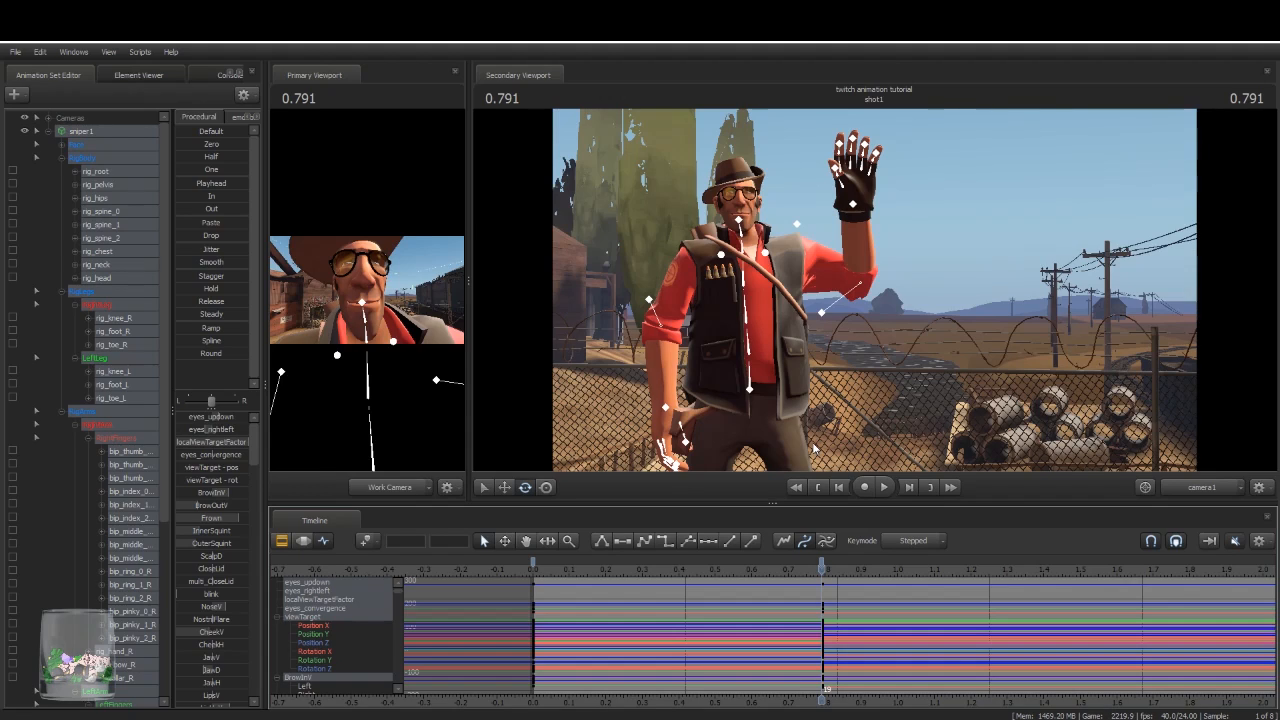
Step: Place the playhead at 1.583 seconds and paste rig_pelvis's keys from 0 seconds there
key("Home")
key("Up")
scroll(855, 574, "down", 2)
left_click_drag(822, 566, 962, 589)
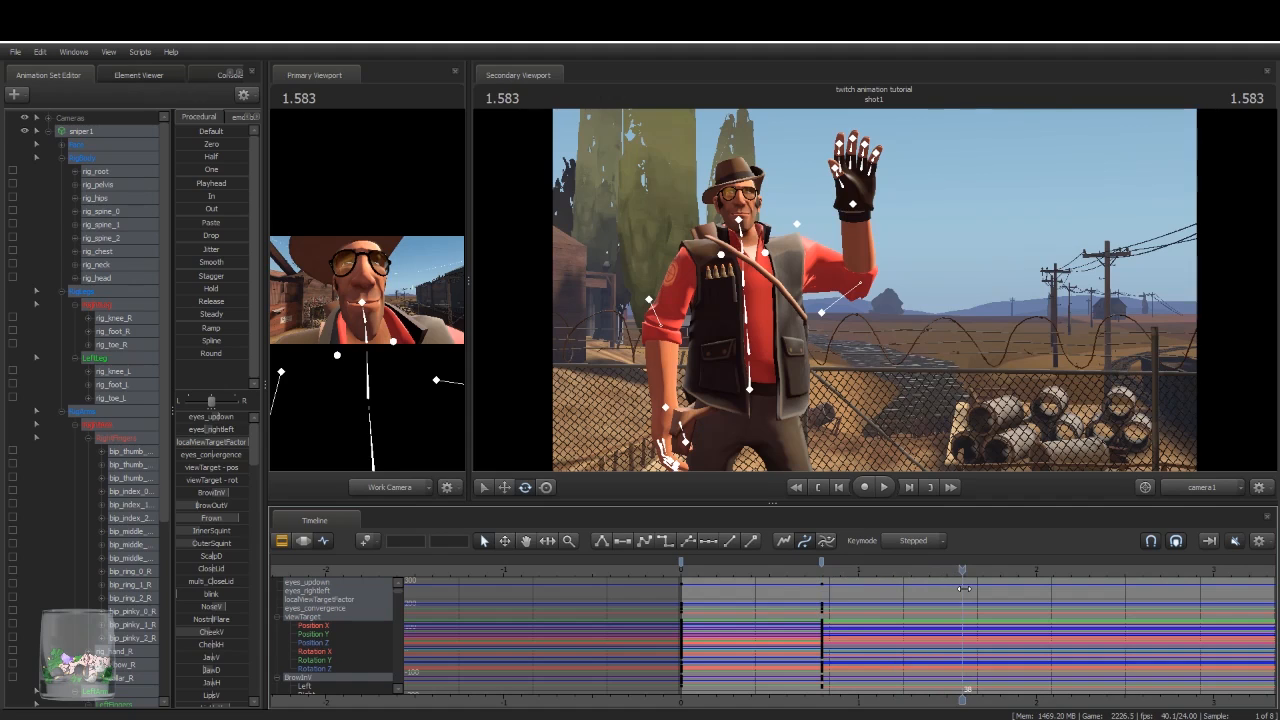
left_click(751, 387)
left_click_drag(384, 302, 411, 353)
key("w")
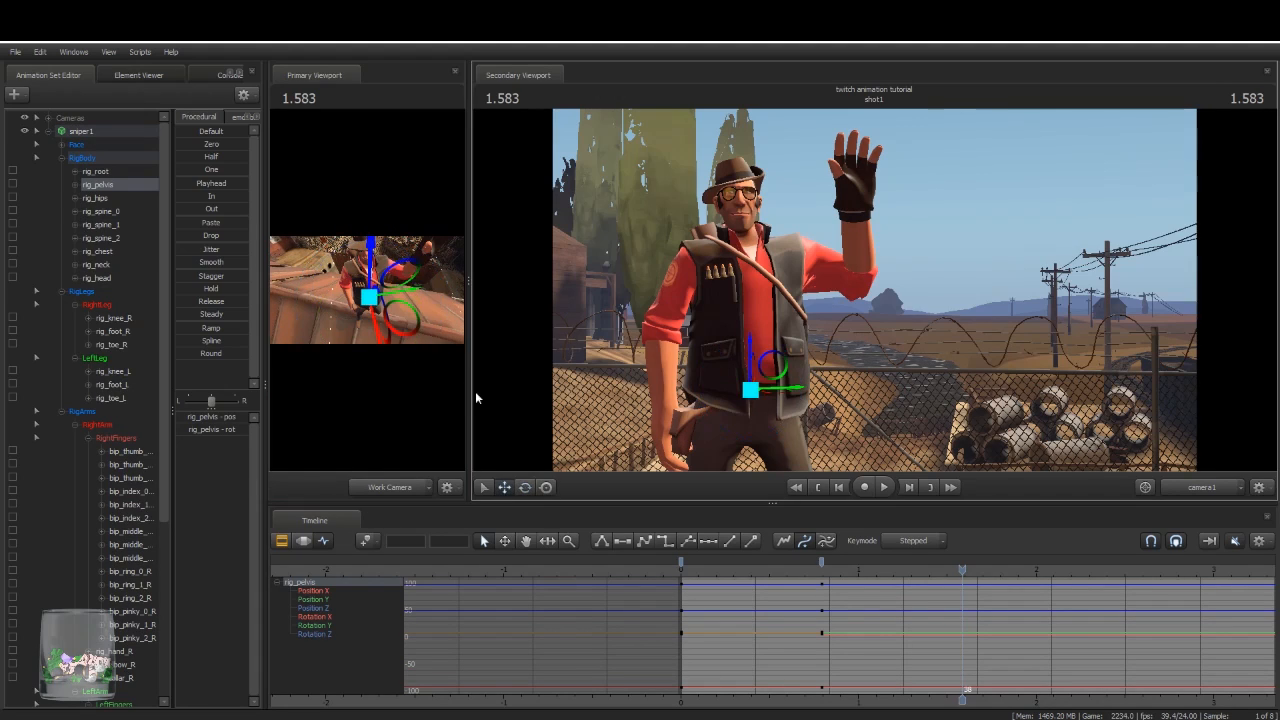
left_click(681, 561)
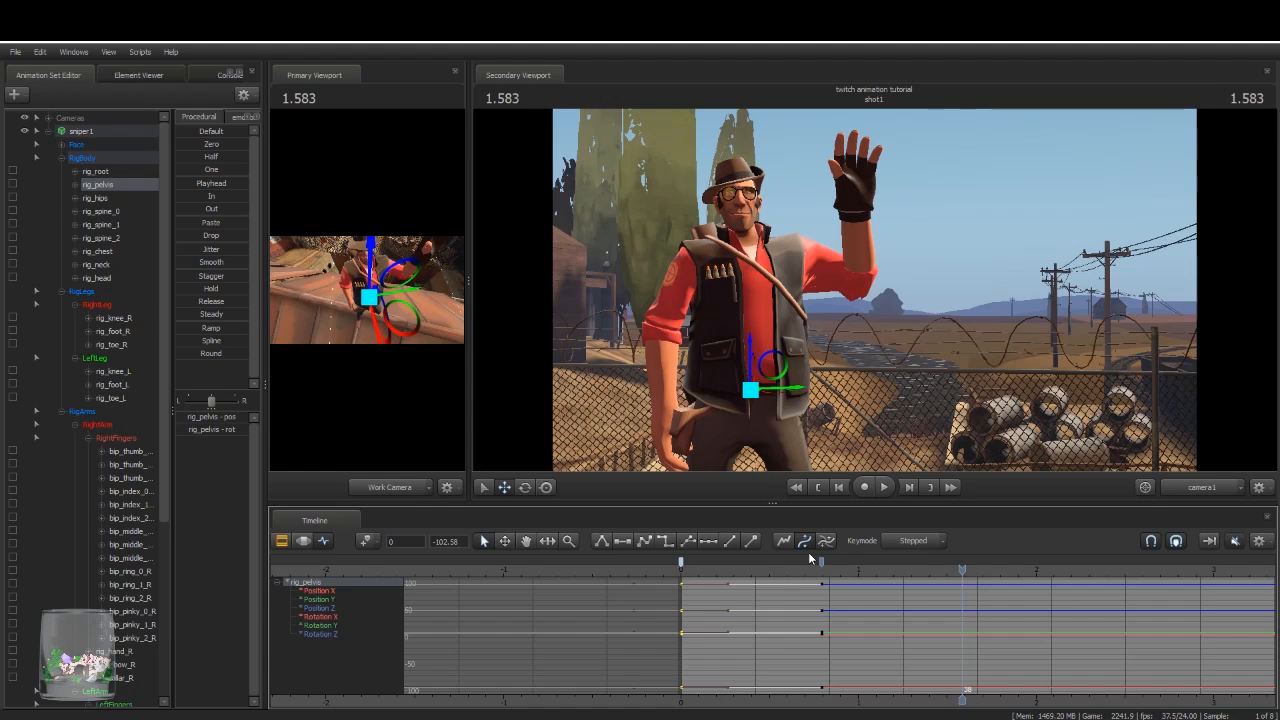
key("ctrl+v")
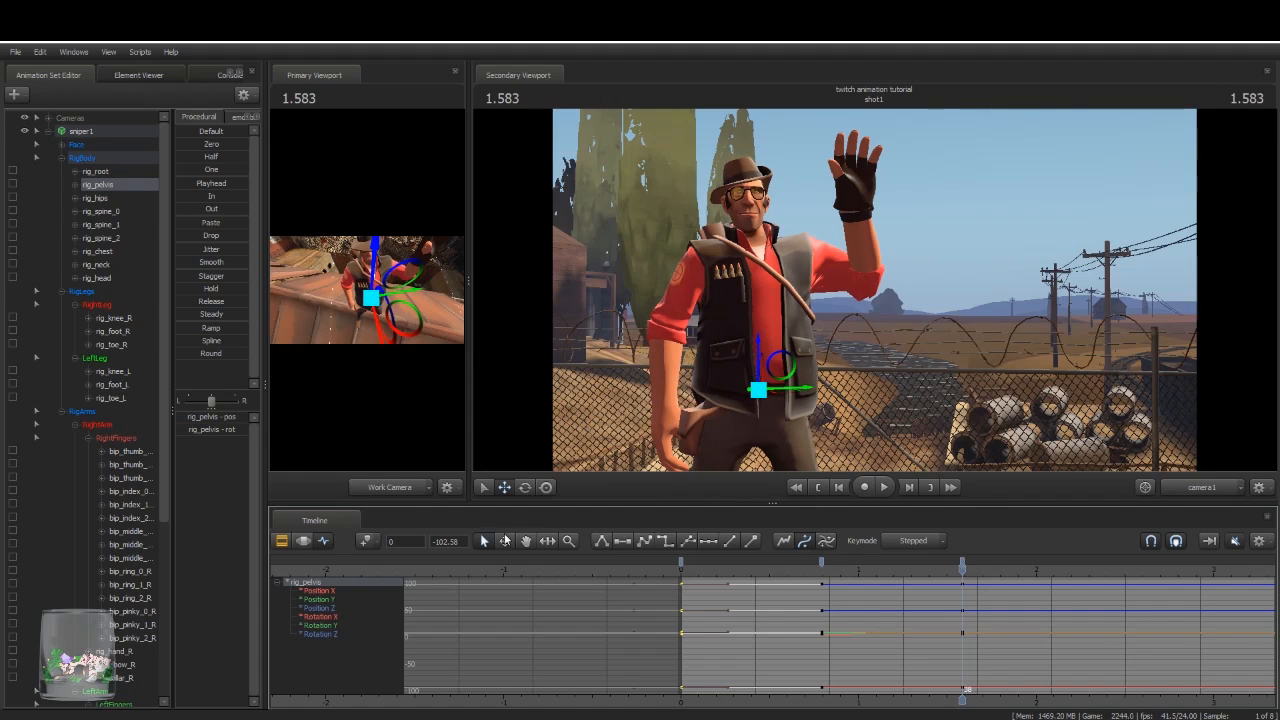
Step: Lower rig_hand_L beside the hip at 1.583 seconds, rotate rig_collar_L to follow, and turn the hand to point downward
key("ctrl")
left_click(855, 207, "ctrl")
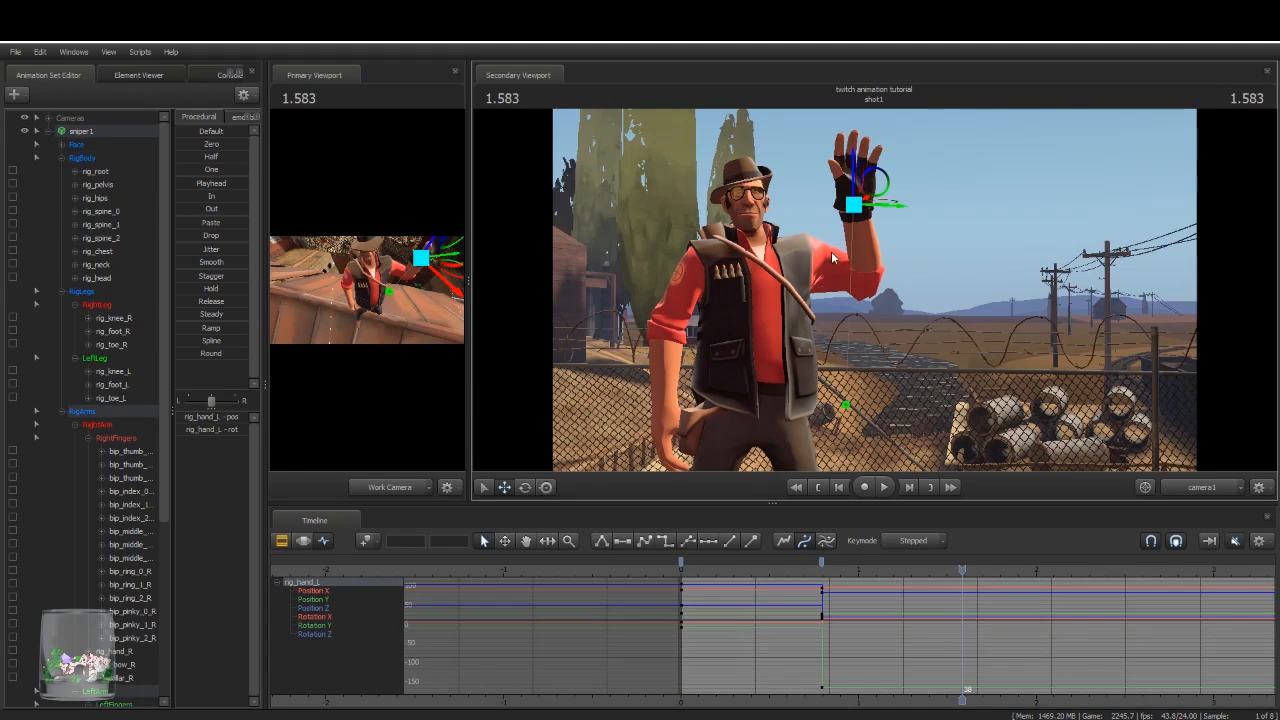
left_click_drag(852, 207, 890, 372)
left_click(774, 253, "ctrl")
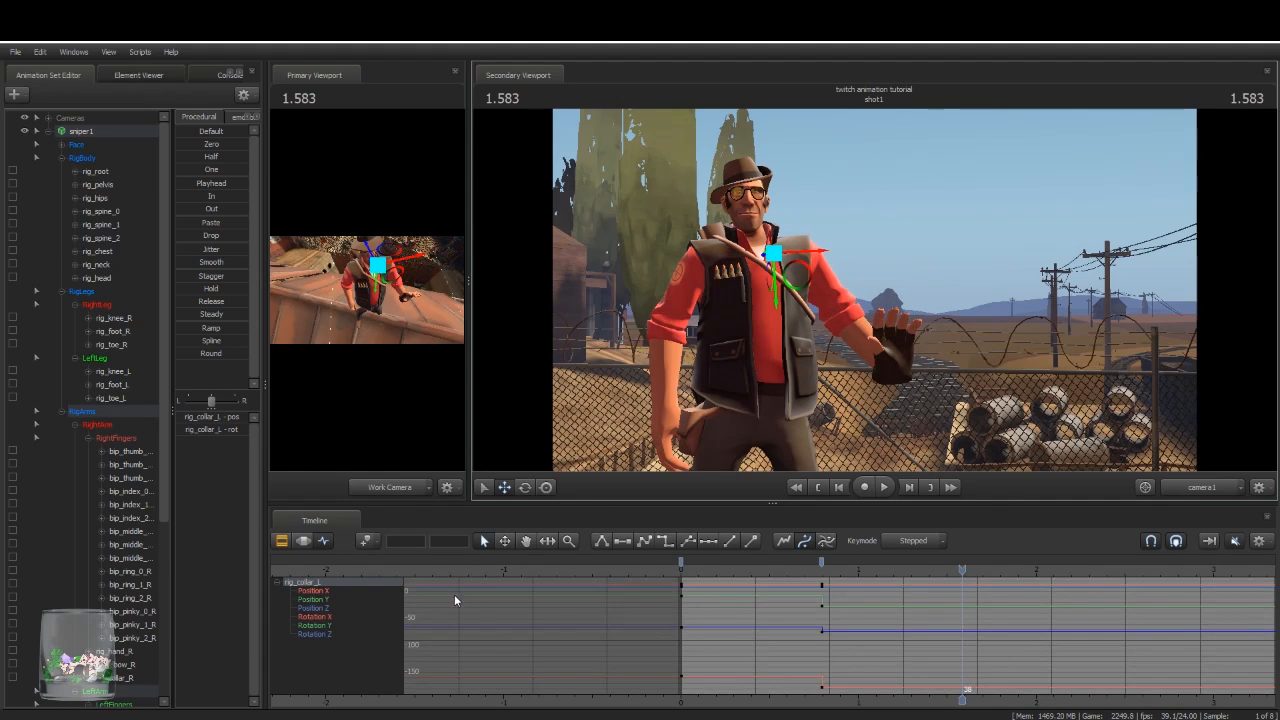
left_click(534, 488)
left_click_drag(745, 258, 750, 244)
left_click(898, 374, "ctrl")
left_click_drag(921, 353, 897, 440)
left_click(546, 487)
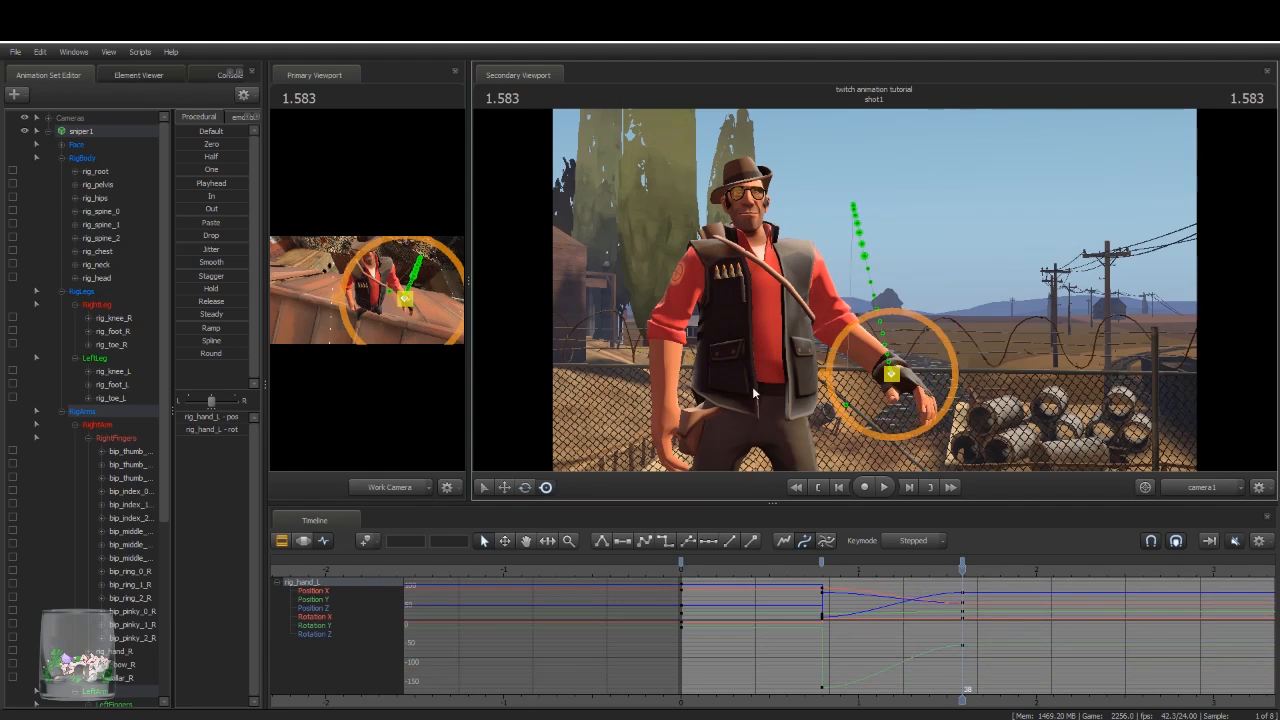
Step: Rotate rig_spine_0, rig_spine_1, rig_spine_2 and rig_chest at 1.583 seconds to adjust the torso for the lowered arm
left_click(765, 345, "ctrl")
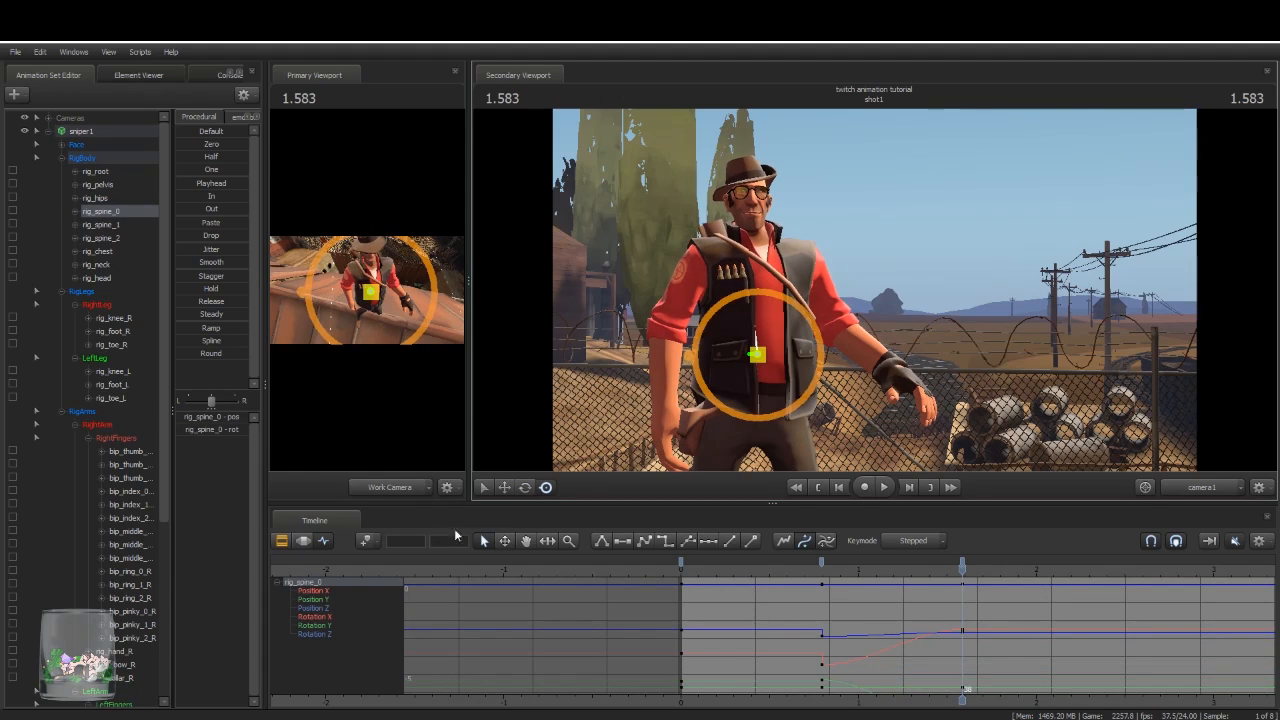
left_click(527, 486)
left_click(752, 320, "ctrl")
left_click_drag(752, 320, 738, 362)
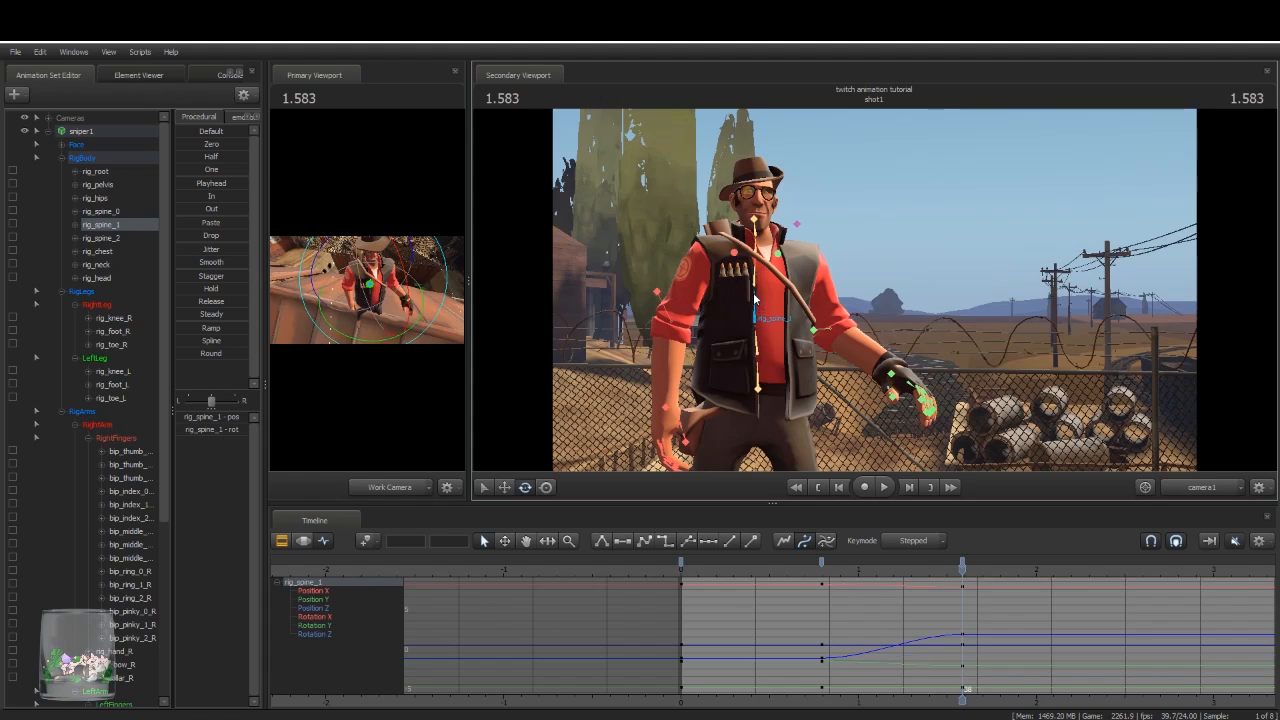
left_click(760, 282, "ctrl")
left_click_drag(762, 284, 754, 299)
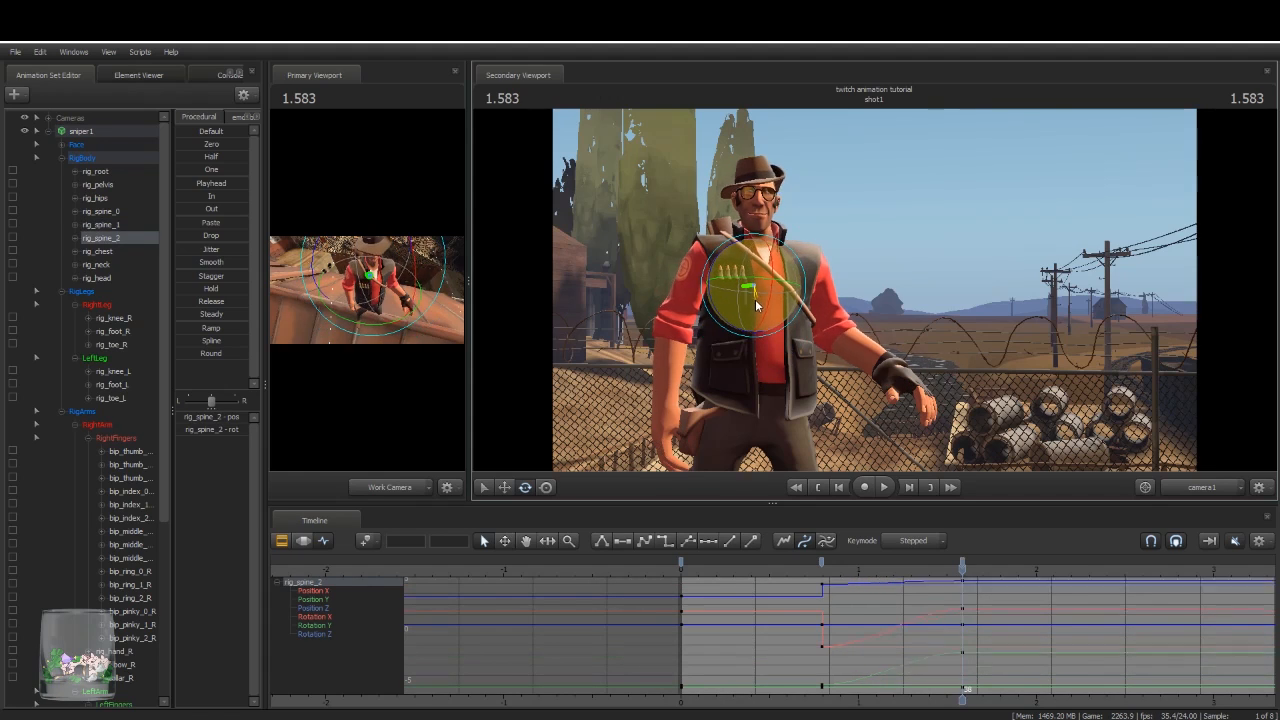
left_click(760, 245, "ctrl")
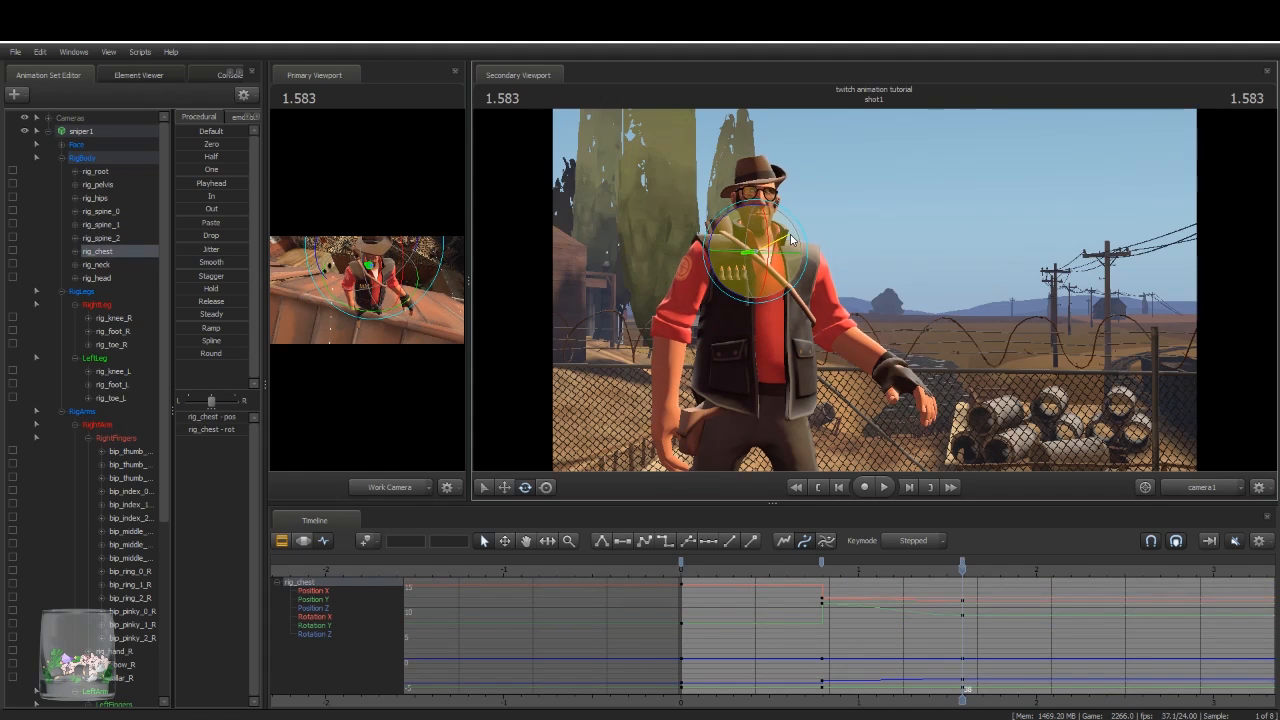
Step: Rotate rig_neck and rig_head at 1.583 seconds to reposition the sniper's head
left_click(758, 222, "ctrl")
left_click_drag(777, 261, 776, 266)
key("ctrl")
left_click(758, 216, "ctrl")
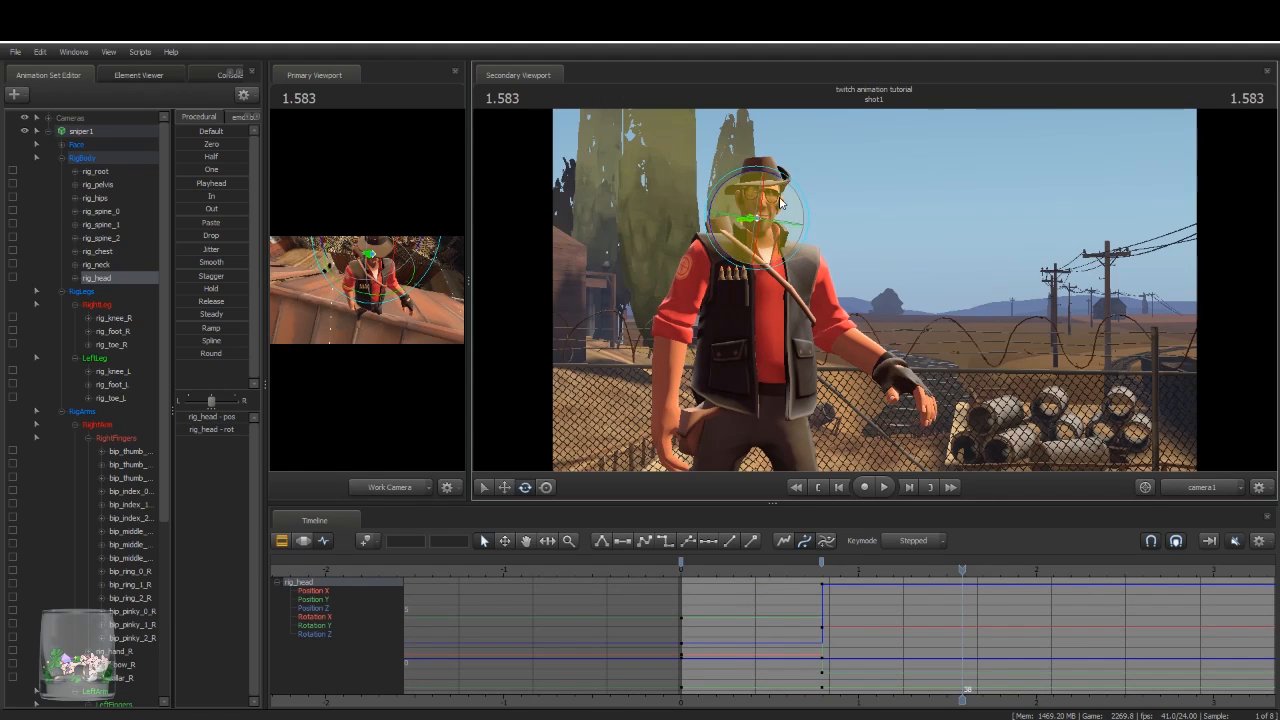
Step: Move rig_hand_L in against the left hip at 1.583 seconds and turn the hand so it hangs straight down
left_click(889, 375, "ctrl")
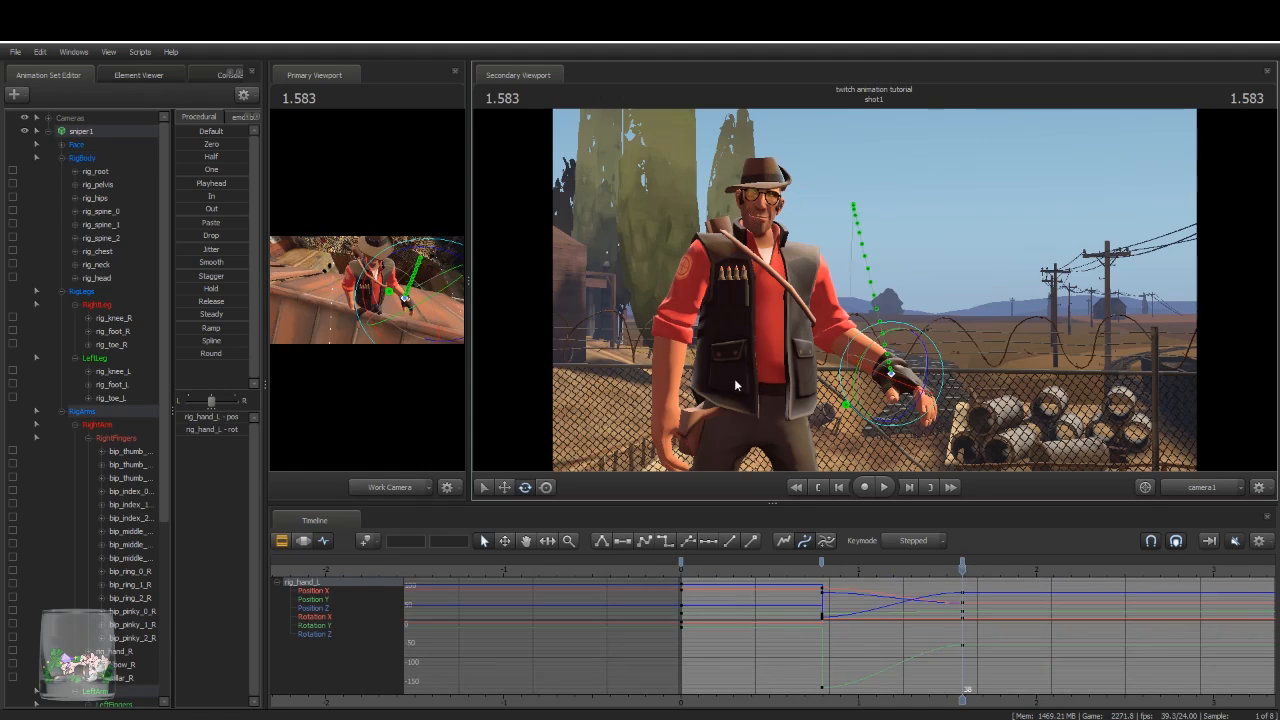
left_click_drag(298, 365, 340, 351, "alt")
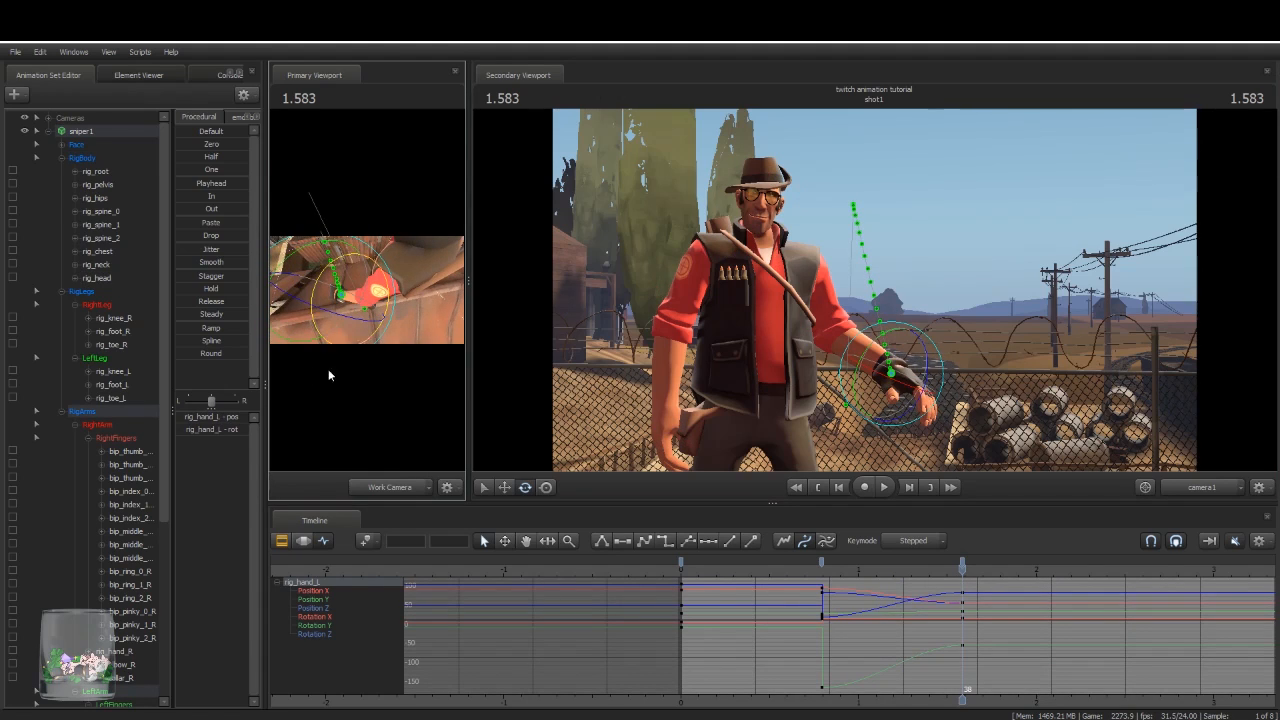
left_click(546, 487)
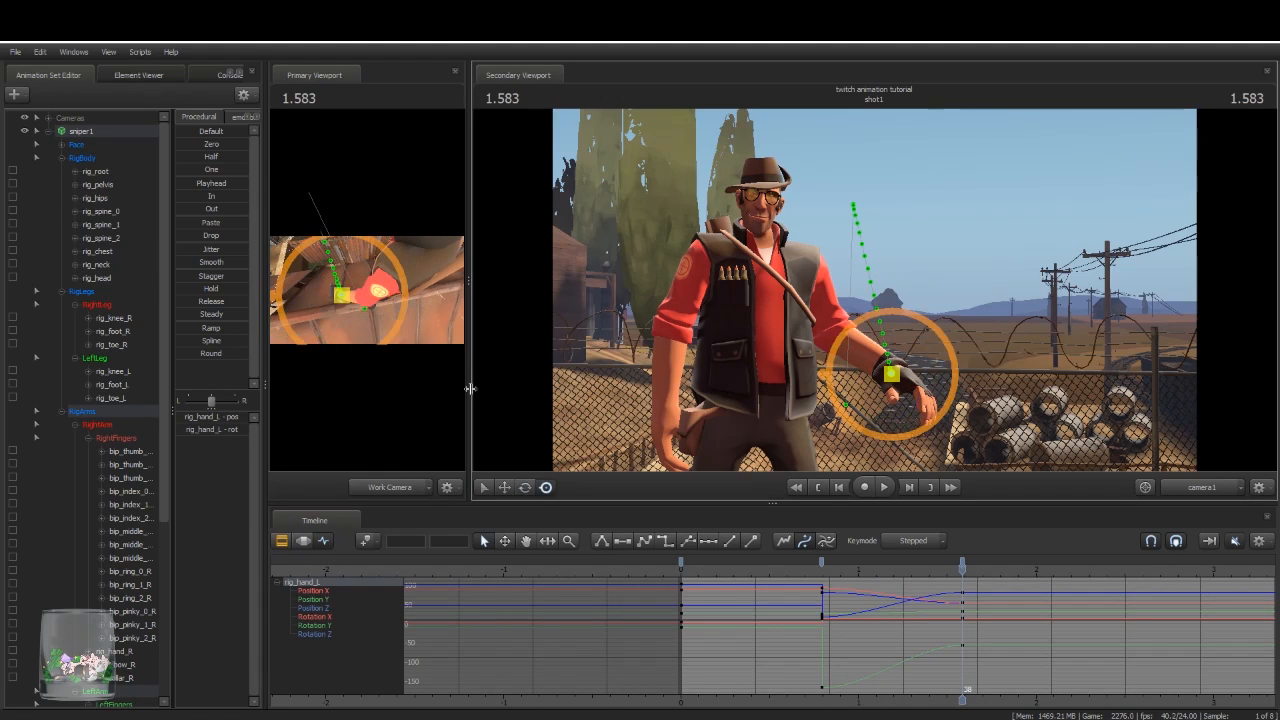
left_click_drag(469, 347, 565, 265)
left_click_drag(475, 289, 556, 330)
left_click_drag(556, 286, 590, 355)
left_click_drag(553, 309, 590, 307)
left_click_drag(971, 382, 953, 397)
Step: Rotate rig_collar_L at 1.583 seconds to adjust the left shoulder to the lowered arm
left_click(894, 268)
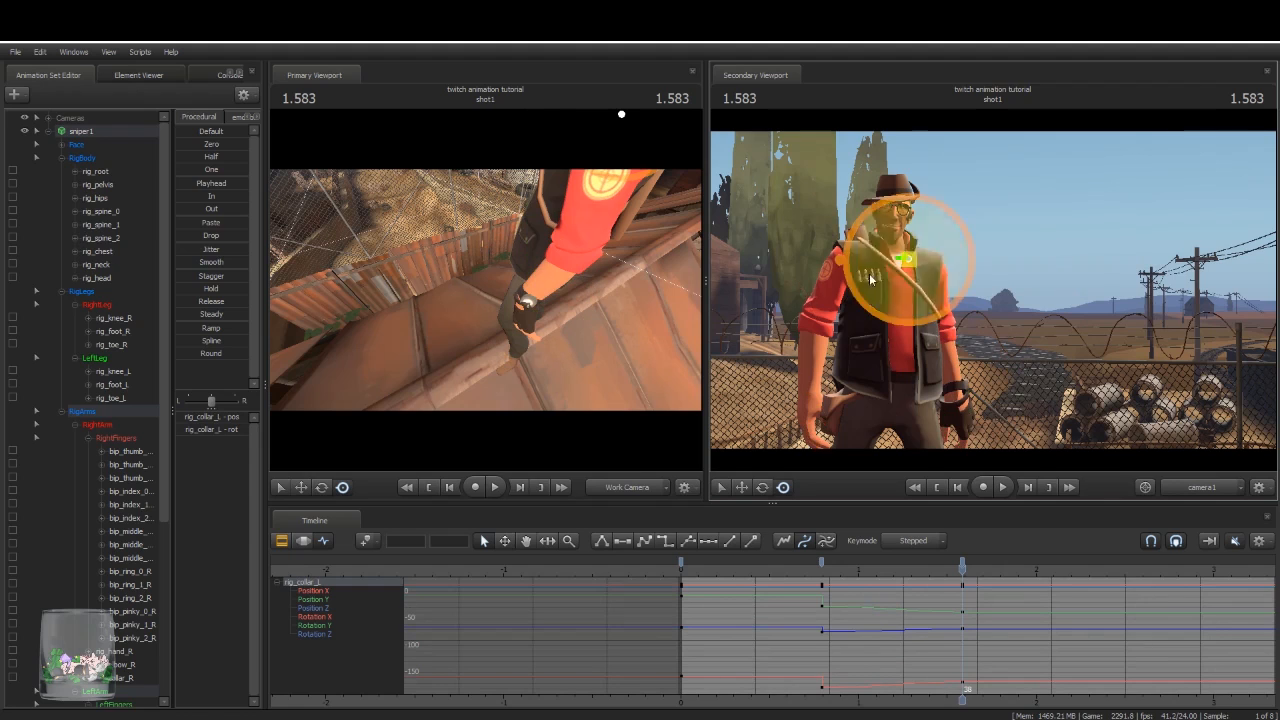
left_click_drag(318, 276, 360, 228)
left_click(325, 484)
left_click_drag(435, 303, 451, 308)
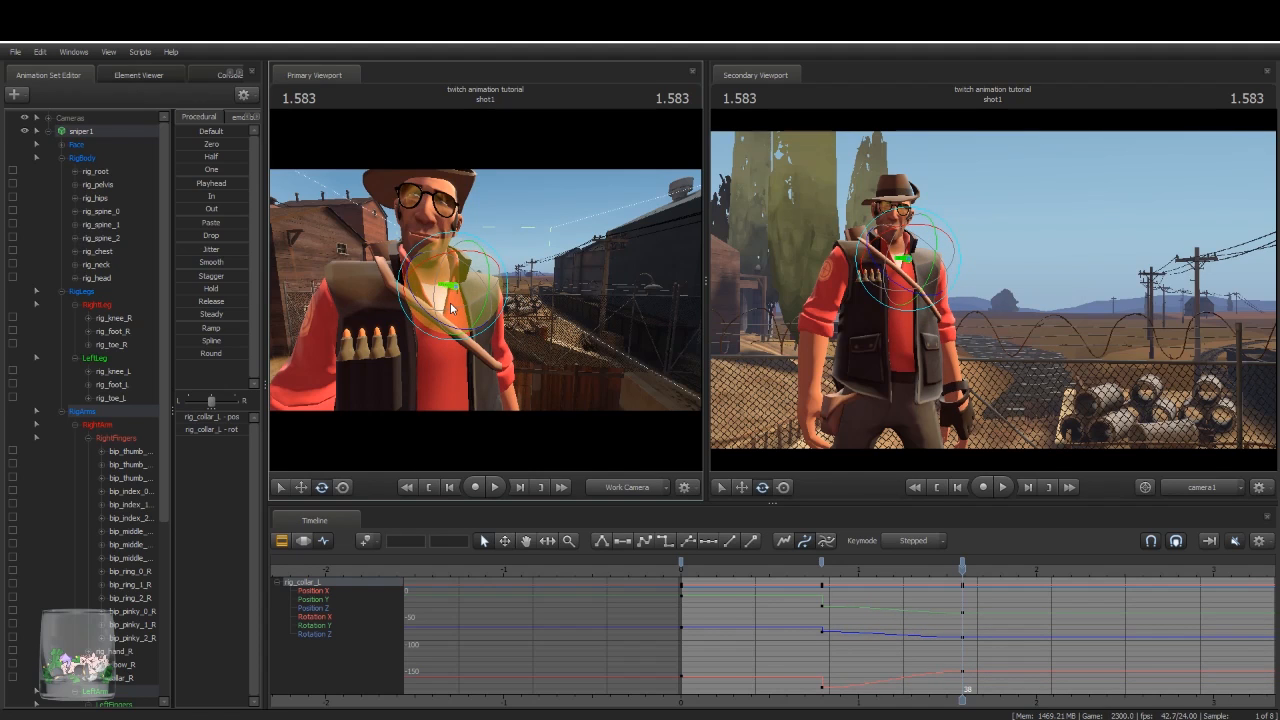
left_click_drag(586, 340, 551, 291)
Step: Refine rig_hand_L's placement beside the left thigh at 1.583 seconds
left_click(510, 280)
key("ctrl")
left_click(507, 368, "ctrl")
left_click_drag(485, 345, 516, 338)
left_click_drag(426, 286, 480, 299, "alt")
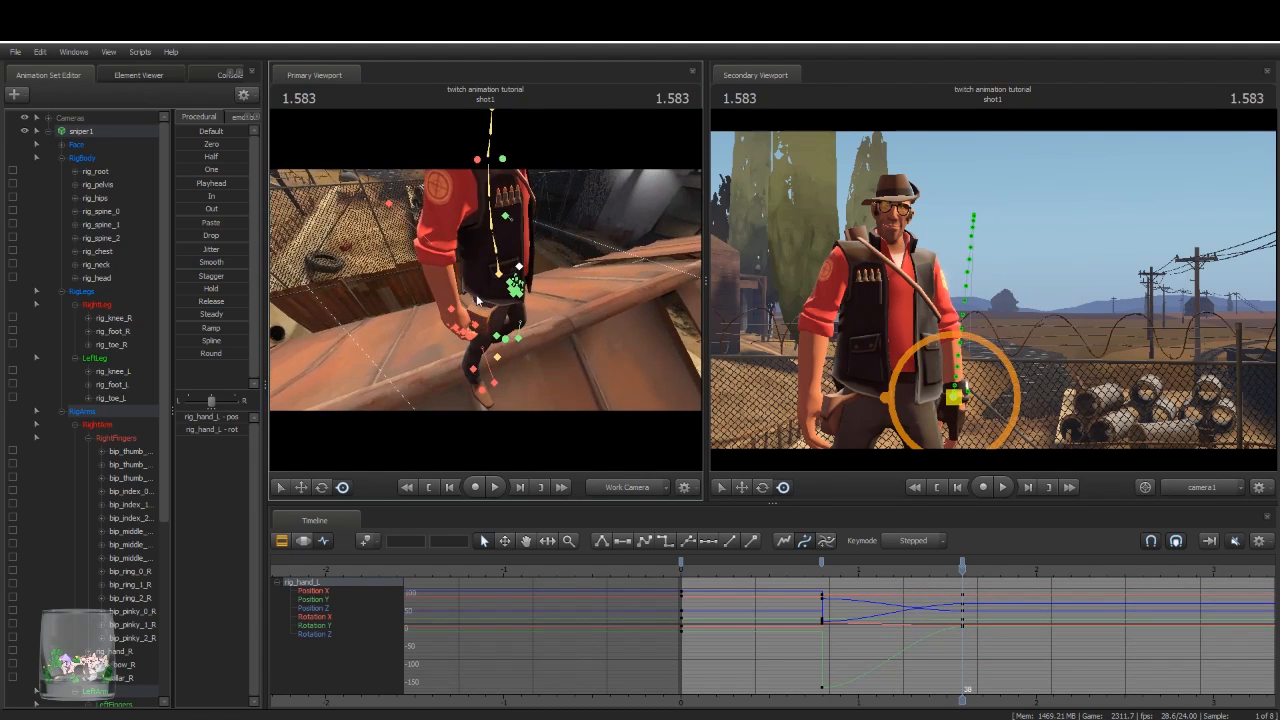
Step: Reposition rig_hand_R beside the right hip at 1.583 seconds and adjust rig_collar_R's rotation to match
left_click(447, 312)
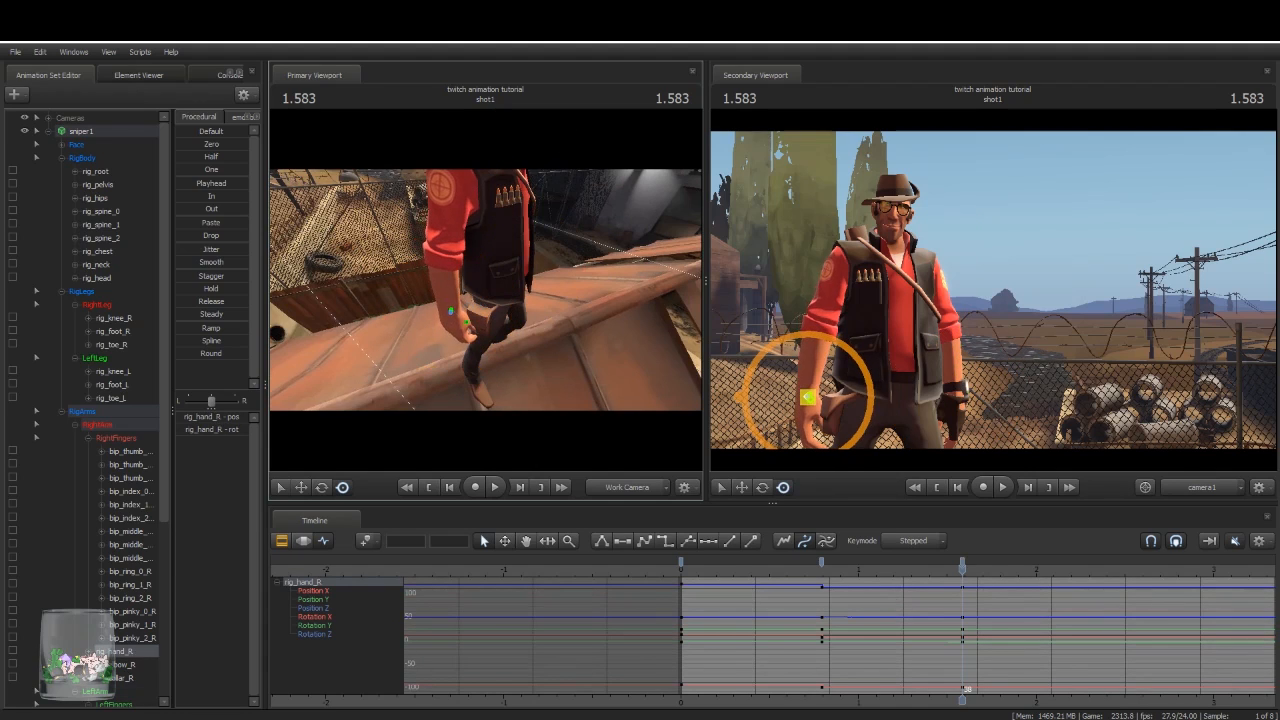
left_click_drag(470, 305, 451, 259)
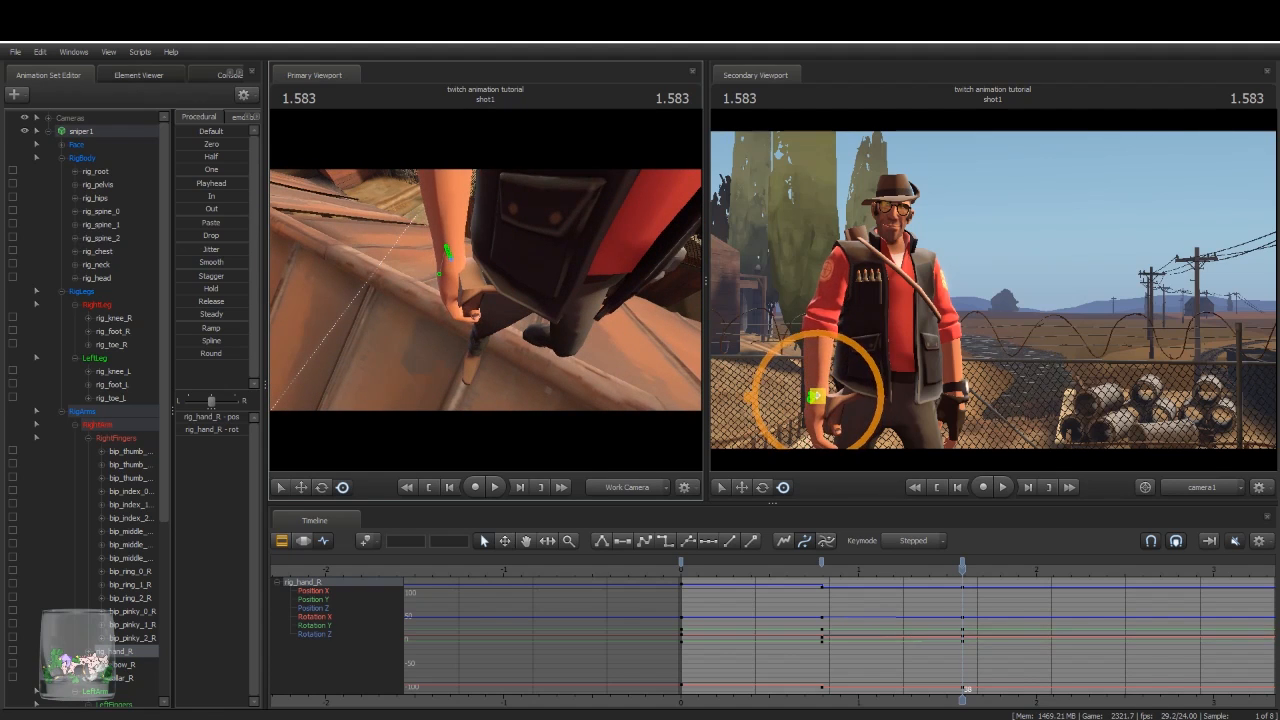
left_click(866, 258)
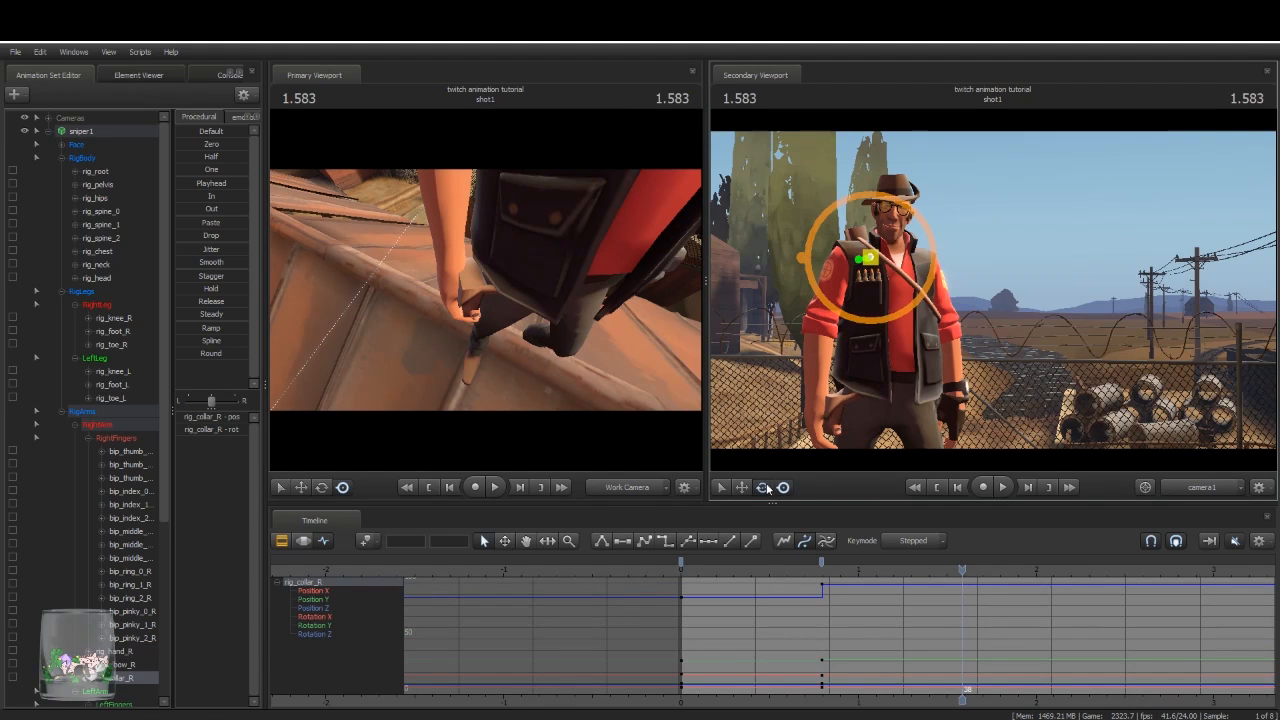
left_click_drag(899, 270, 896, 270)
key("ctrl")
left_click(819, 397)
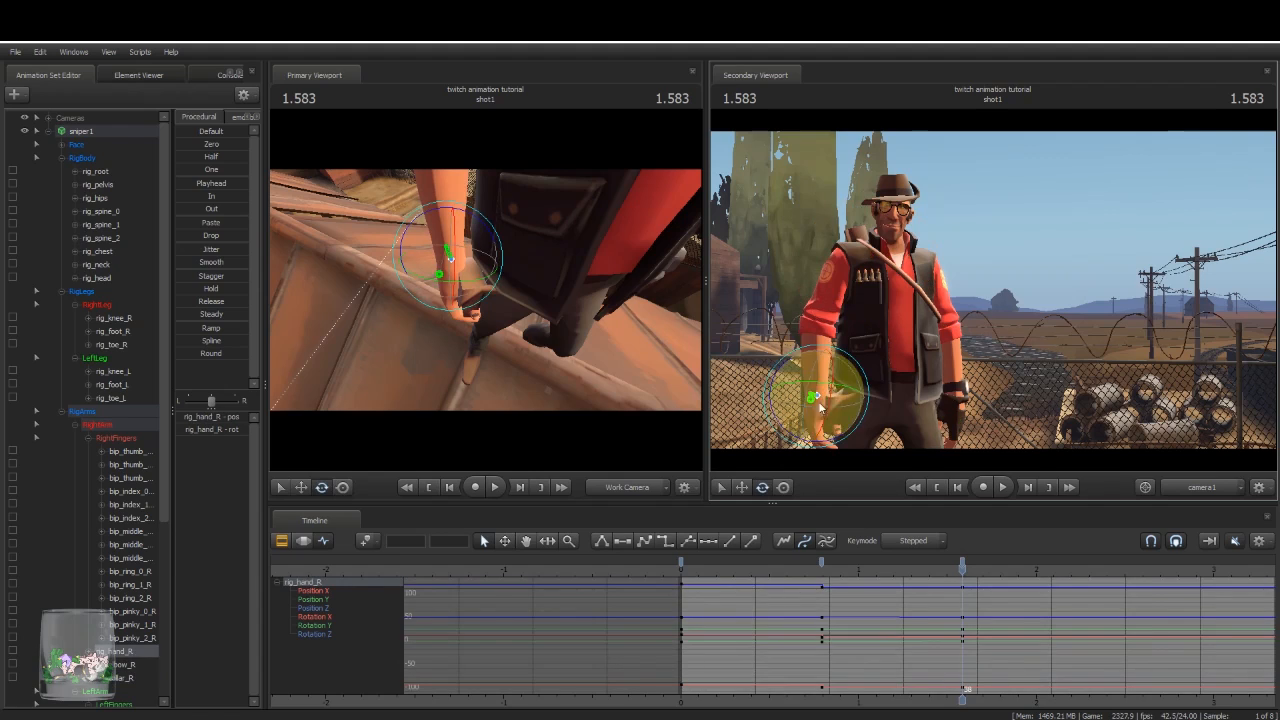
left_click(342, 487)
left_click_drag(819, 398, 818, 397)
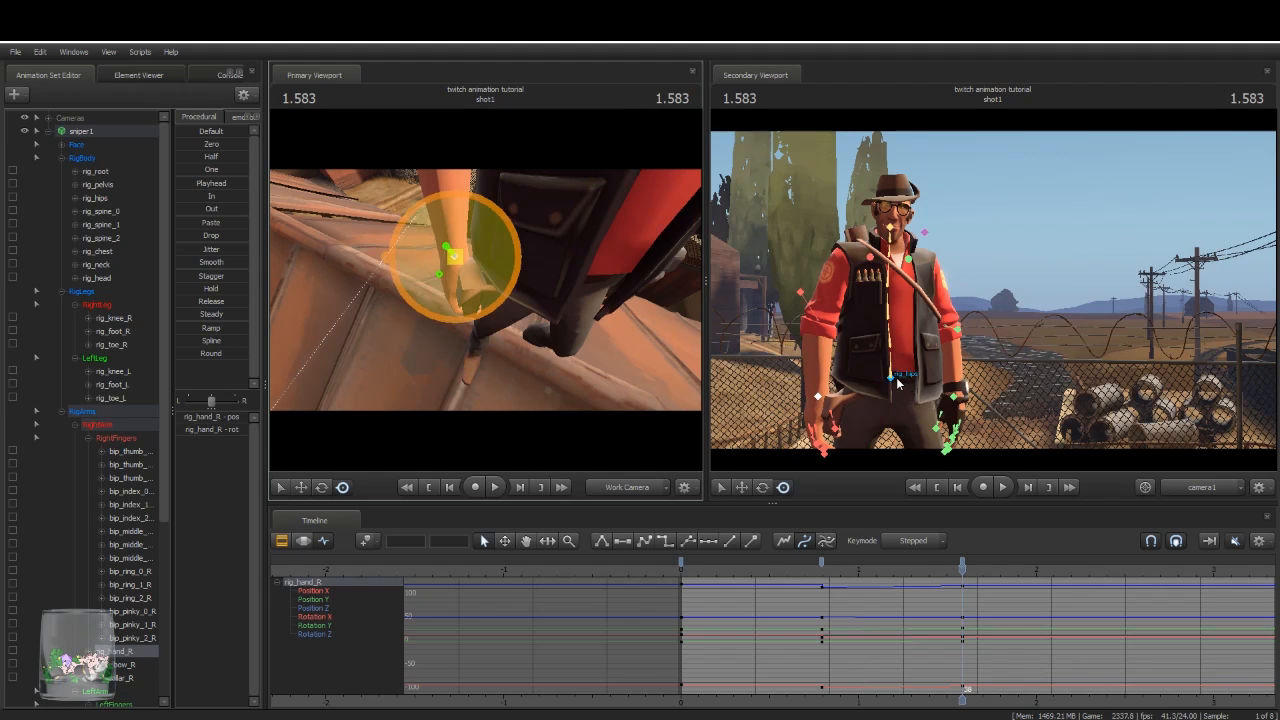
Step: Reposition rig_hips slightly at 1.583 seconds to adjust the body's balance
left_click(895, 378)
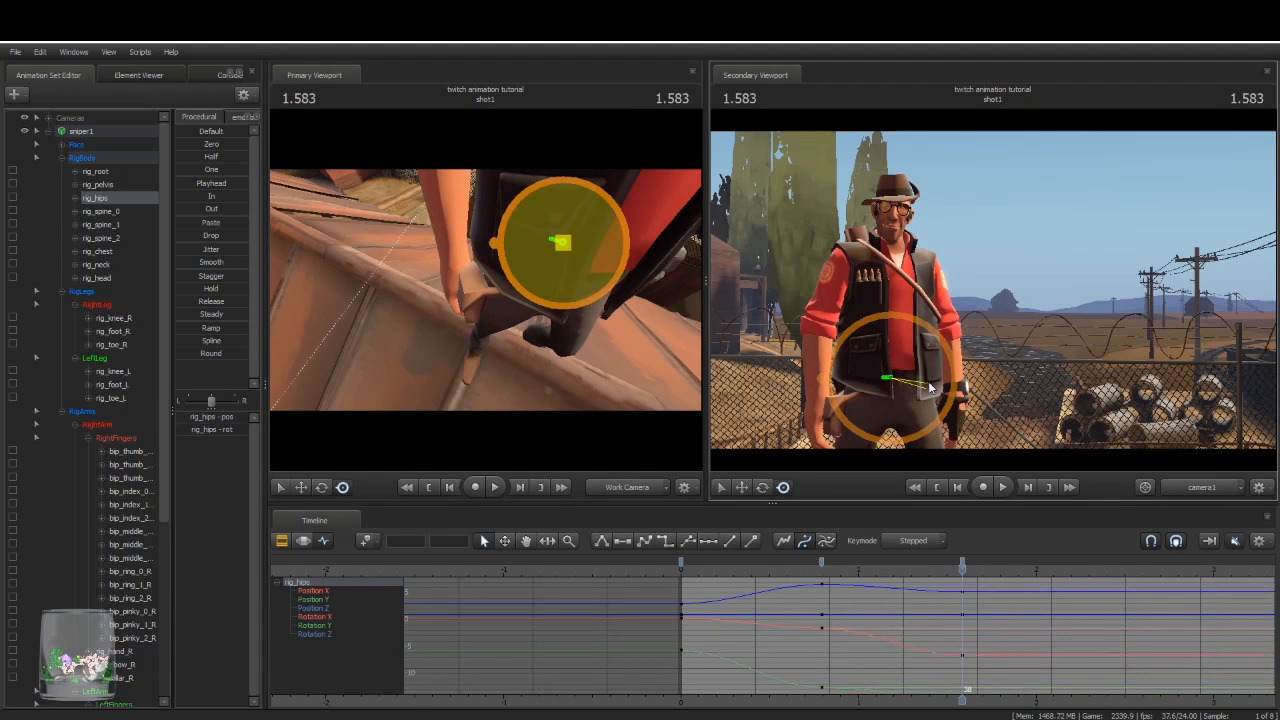
left_click_drag(852, 358, 852, 346)
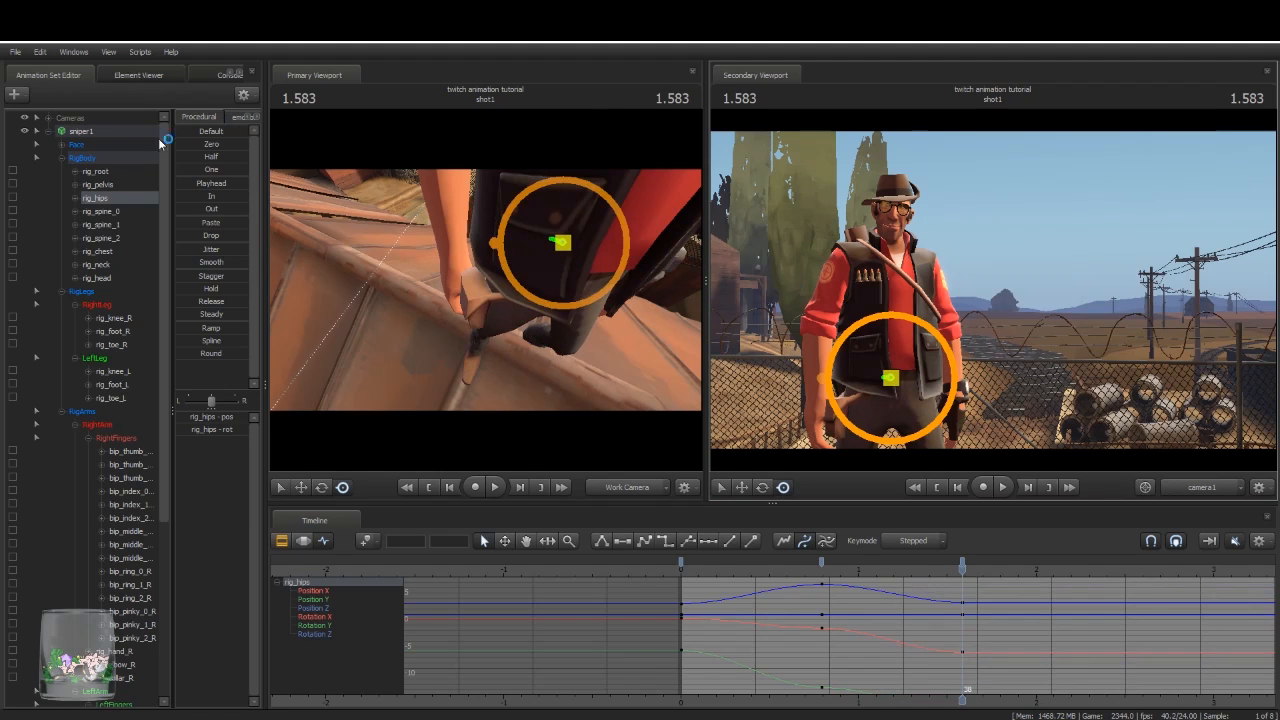
Step: Select all of sniper1's controls and set their keys from 0 to 1.583 seconds to stepped tangents
left_click(125, 130)
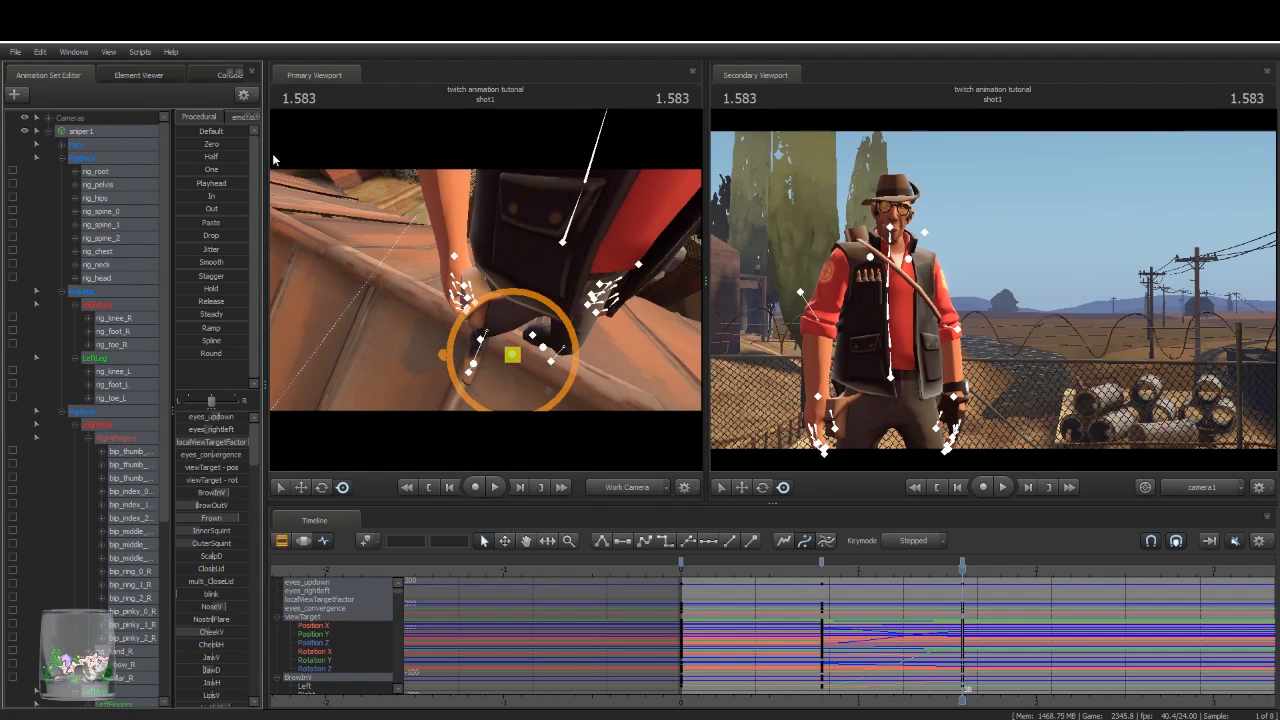
key("space")
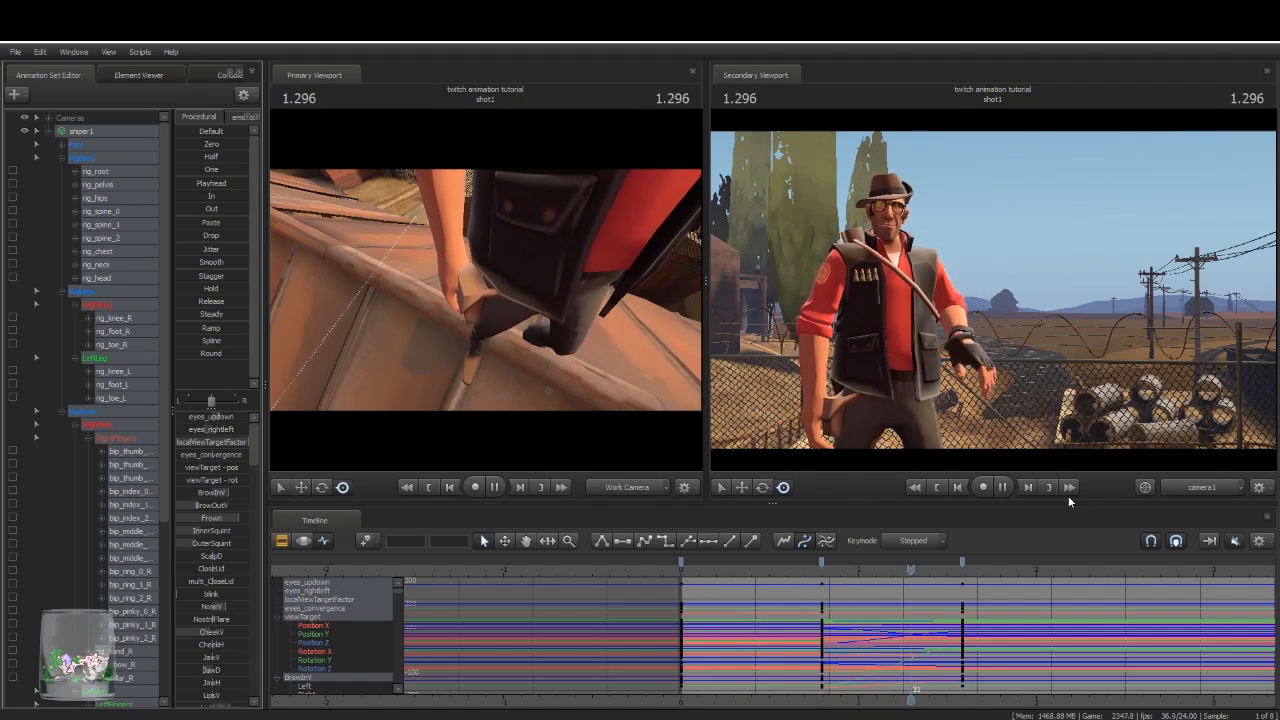
key("space")
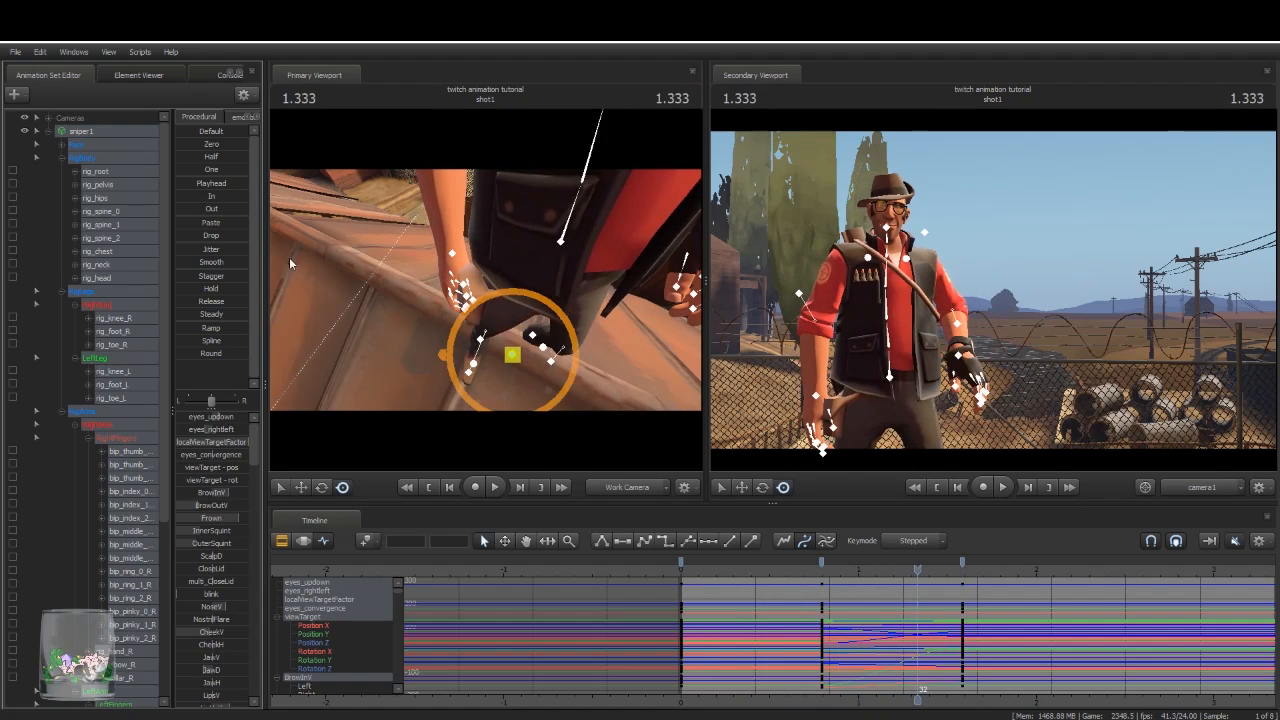
left_click(963, 561)
left_click(681, 560, "shift")
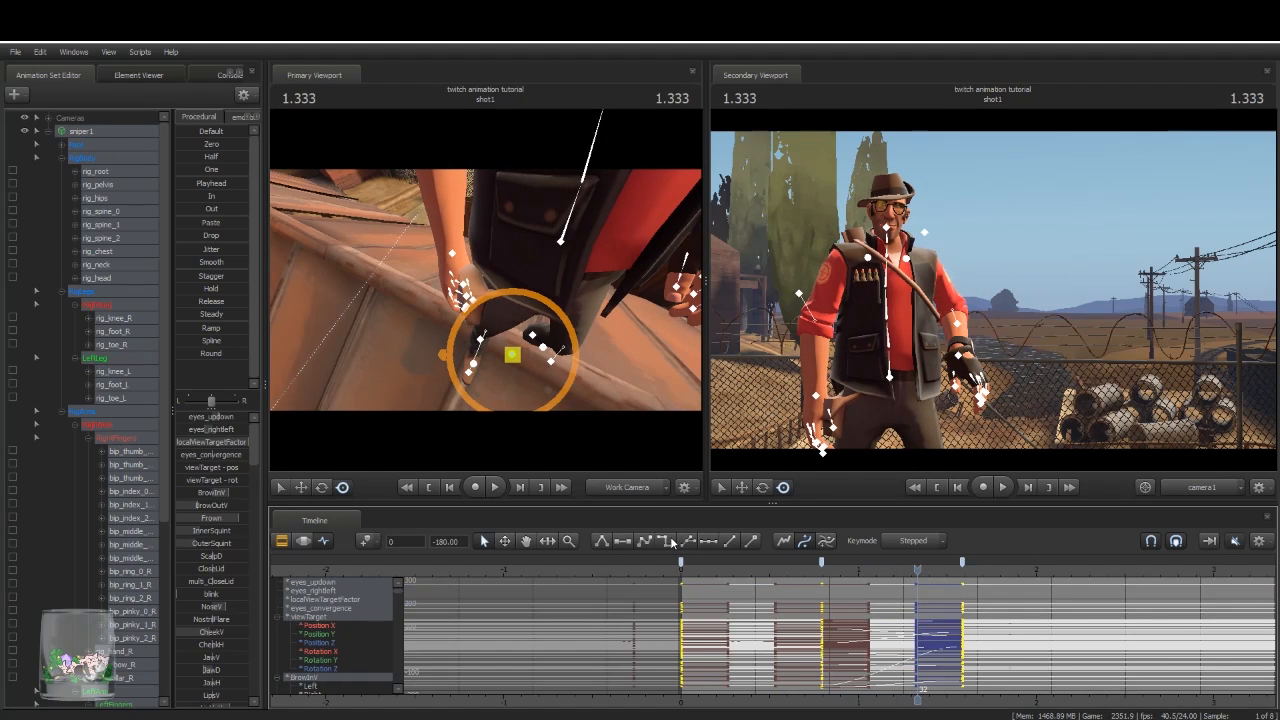
left_click(667, 540)
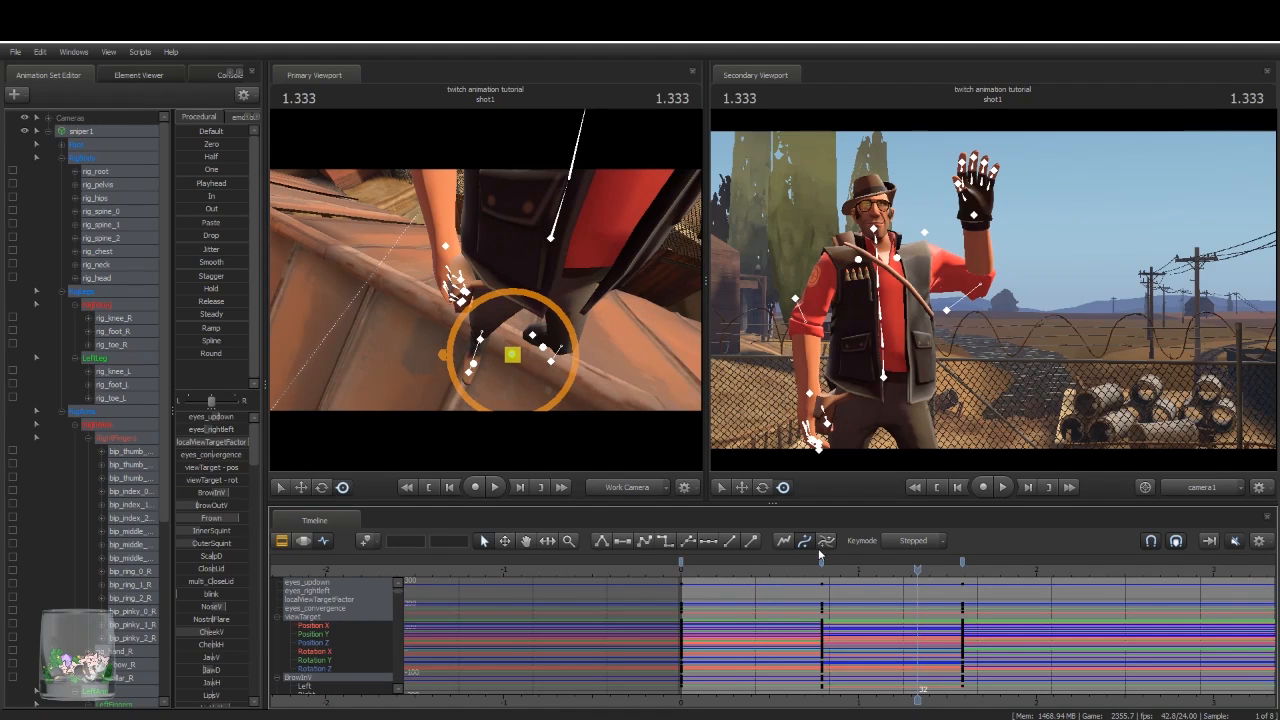
Step: Play the stepped animation from 0 seconds to check the timing of the poses
key("space")
key("space")
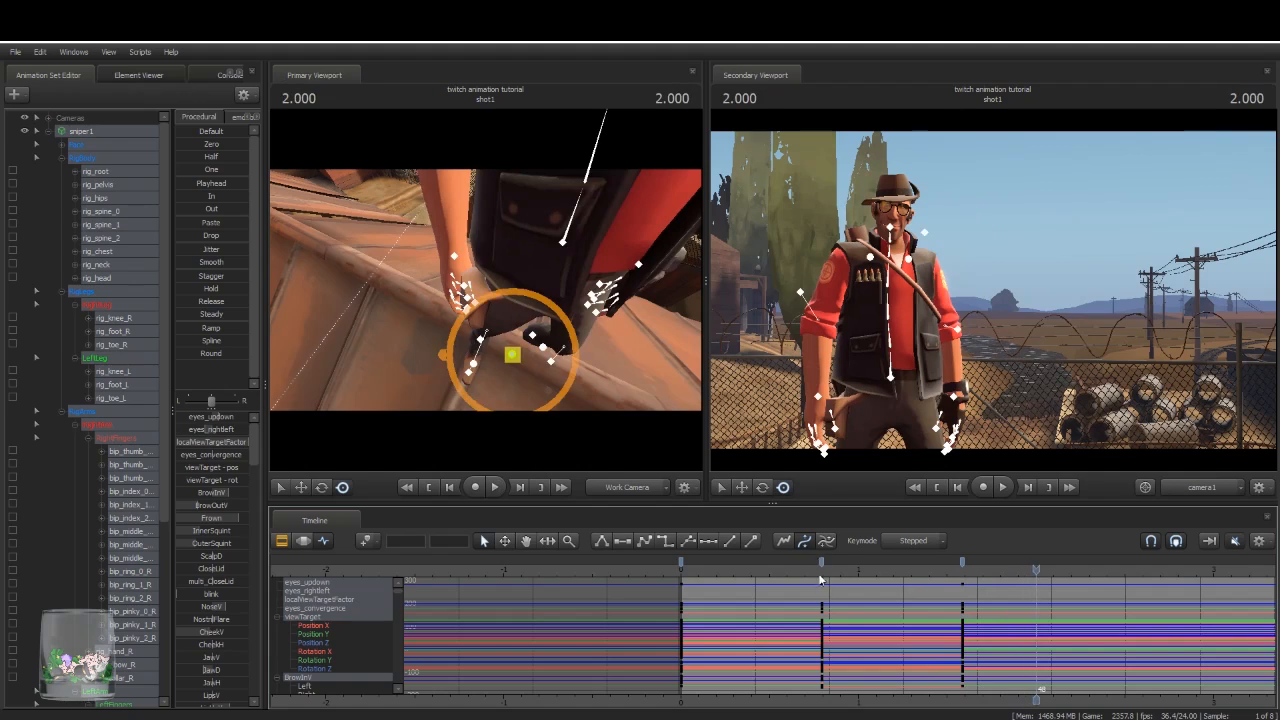
left_click(707, 575)
left_click_drag(711, 577, 681, 575)
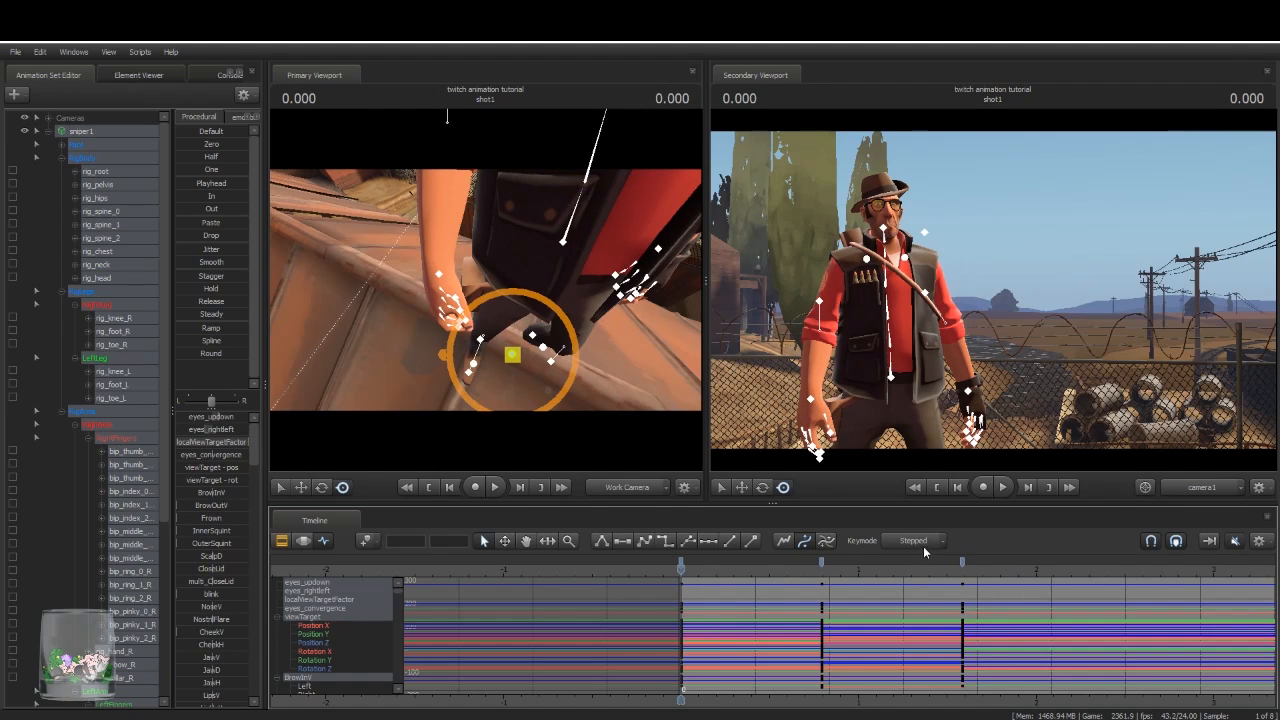
key("space")
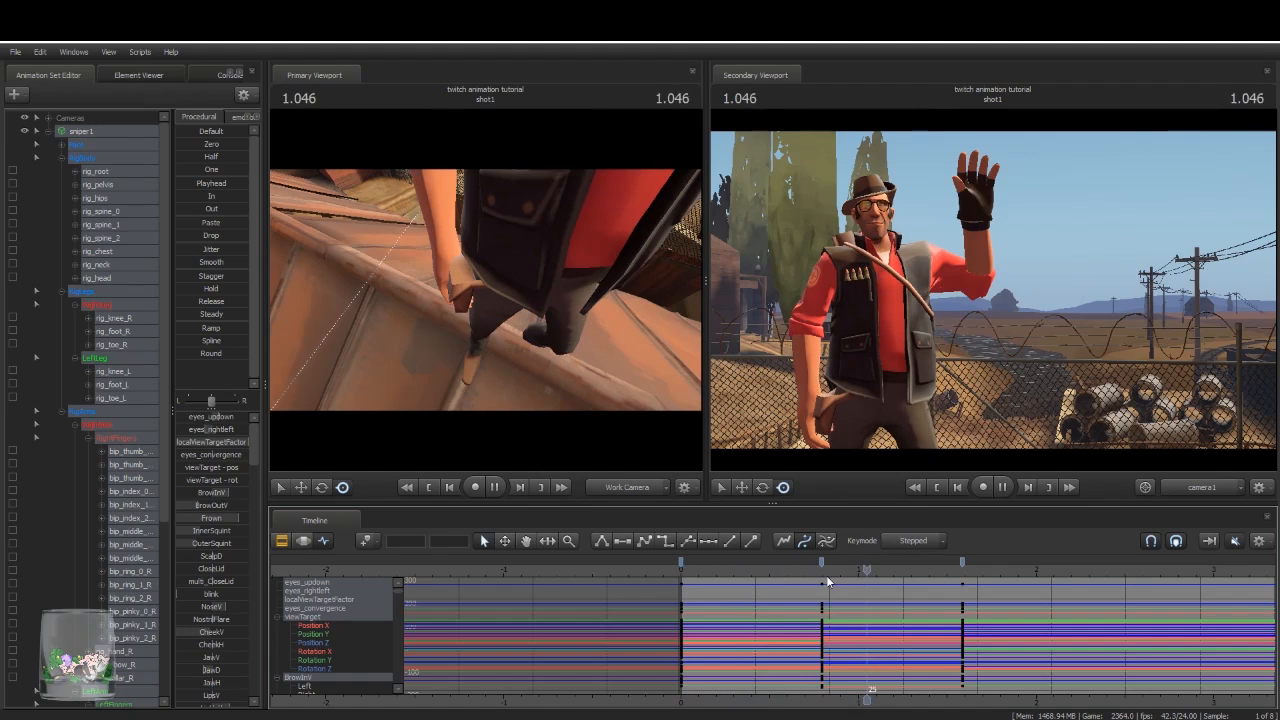
key("space")
Step: Retime sniper1's lowered-arm pose keys to 2.291 seconds, previewing the hold on the wave, and deselect them
left_click_drag(963, 562, 1036, 561)
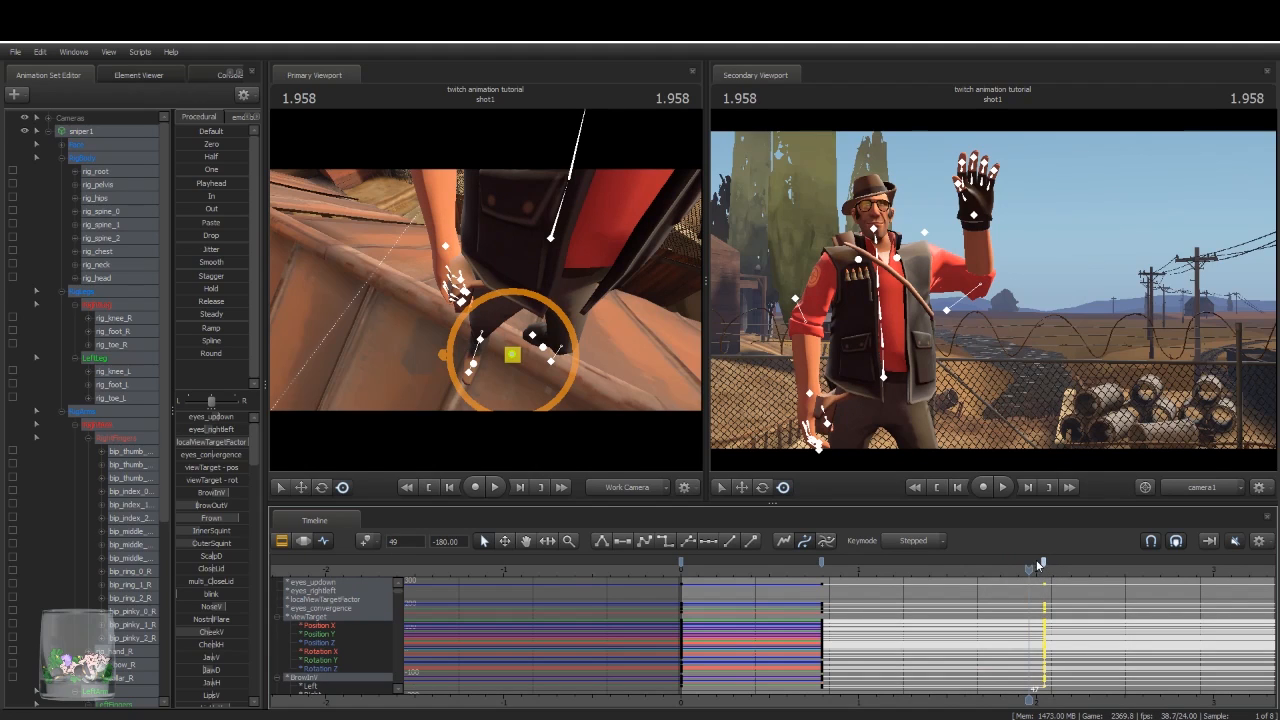
key("space")
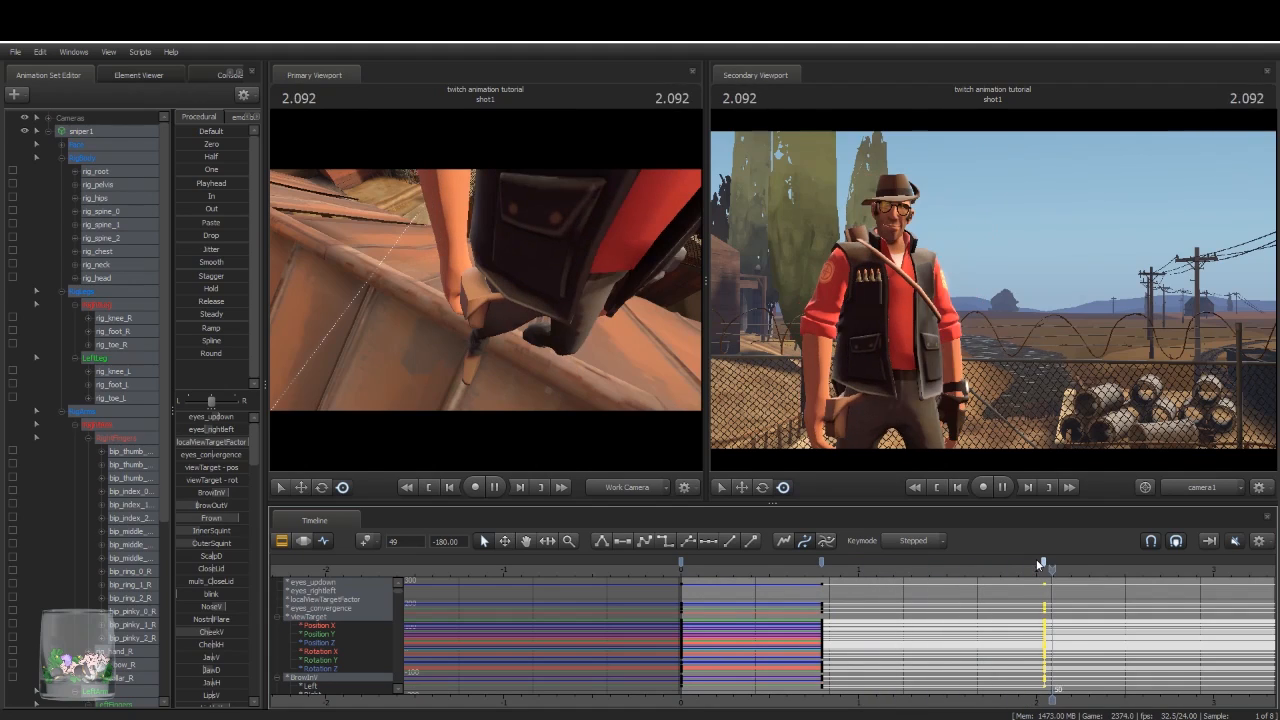
key("space")
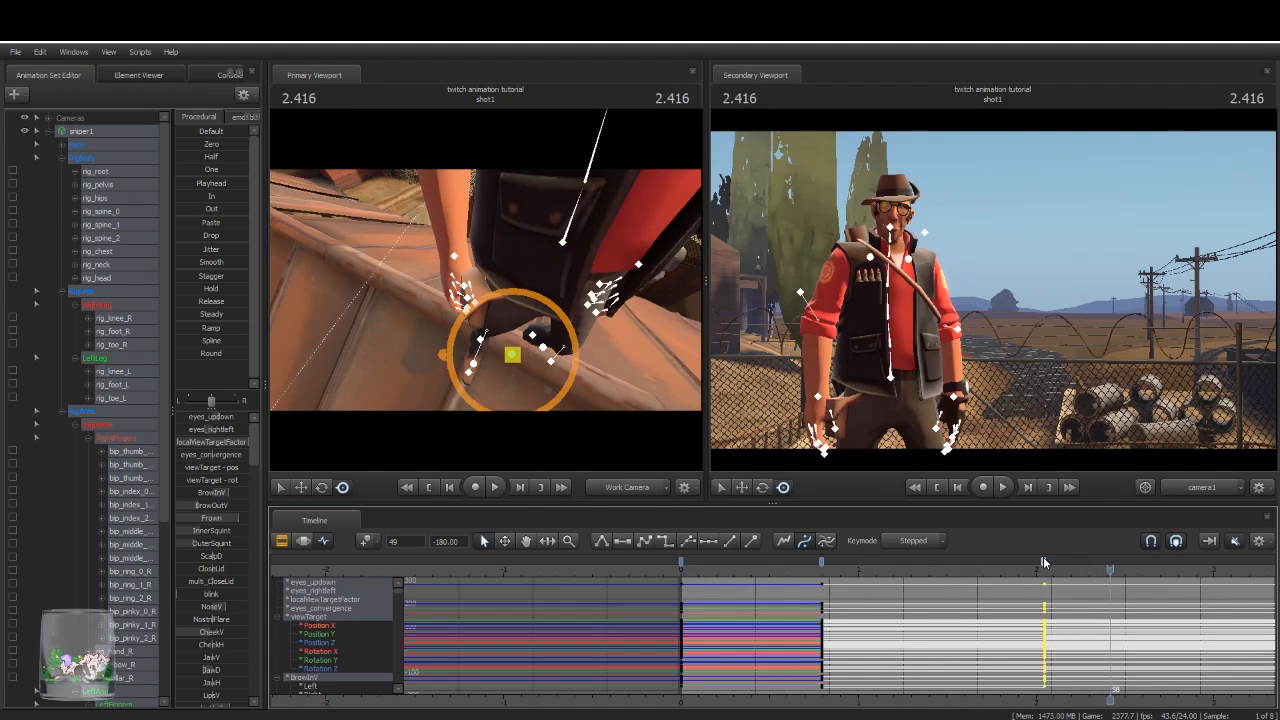
left_click_drag(1045, 556, 1092, 562)
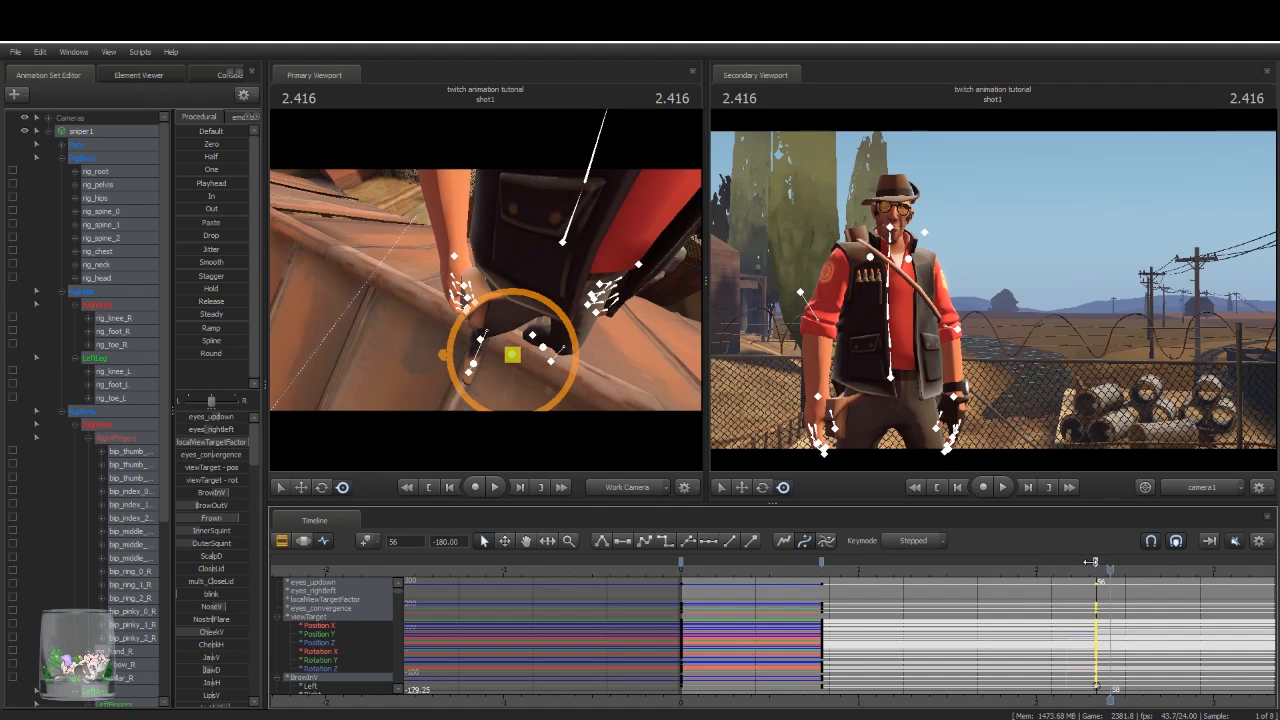
key("space")
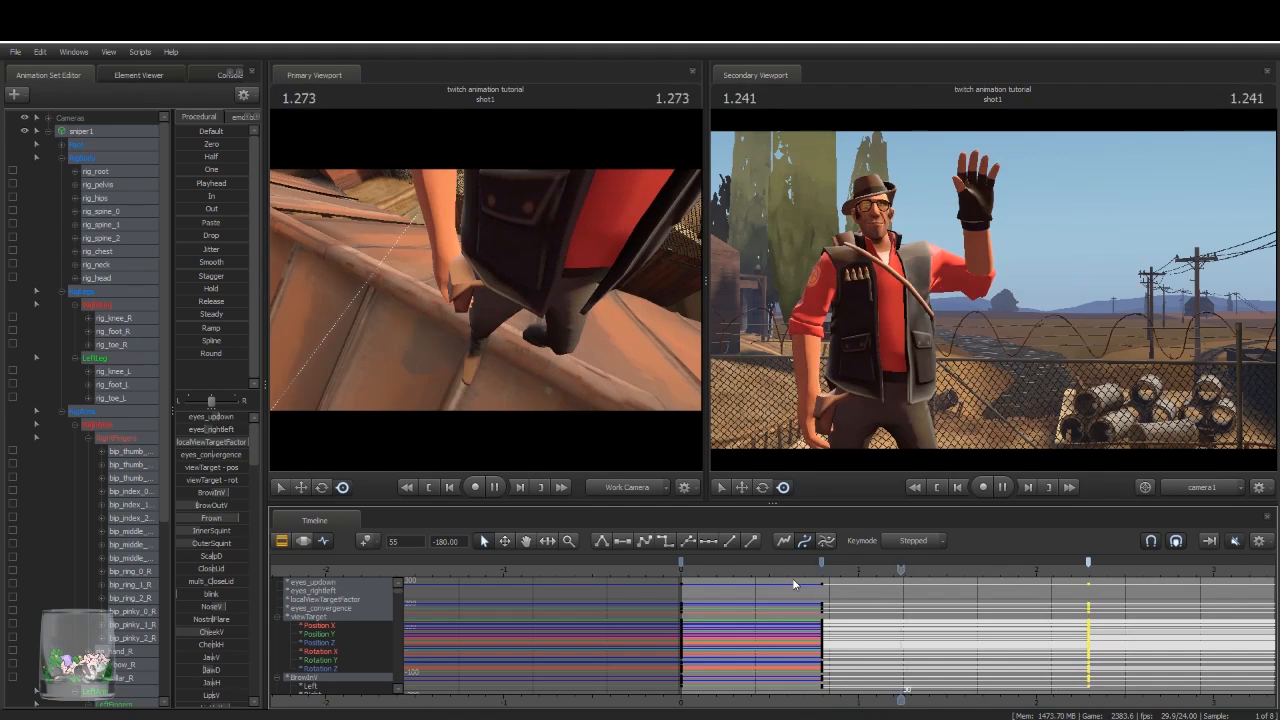
key("space")
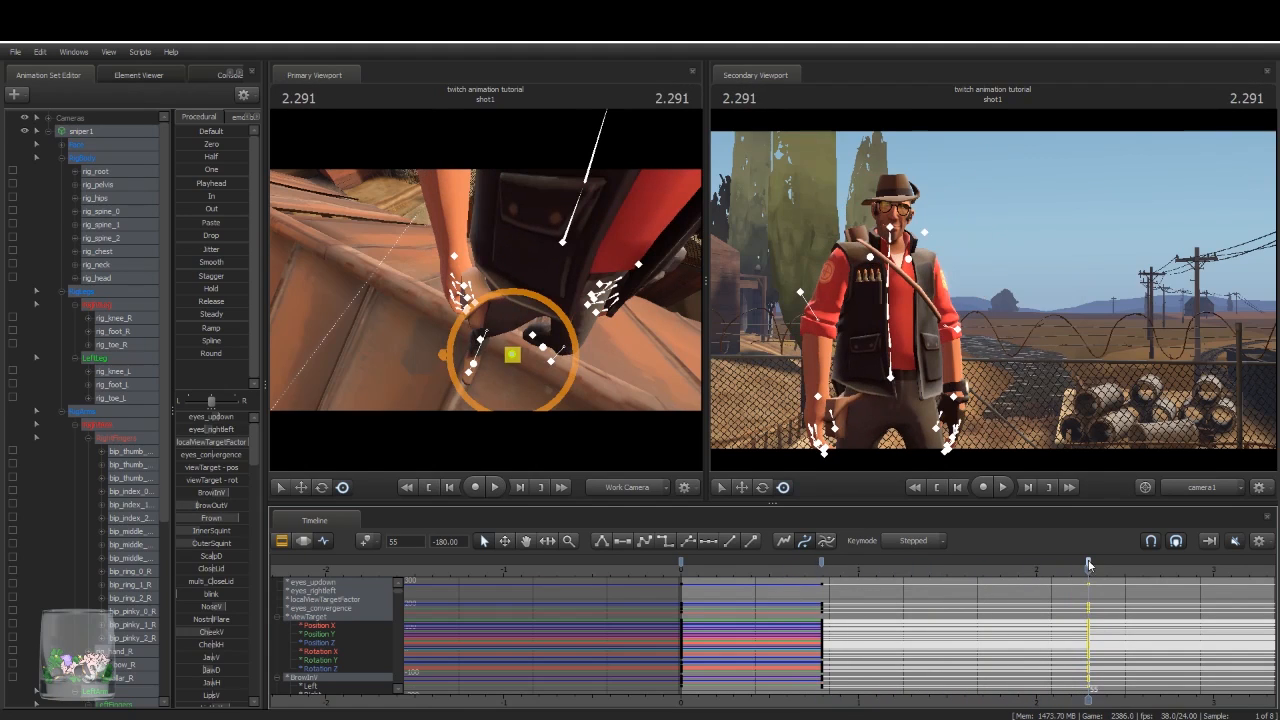
left_click(1017, 593)
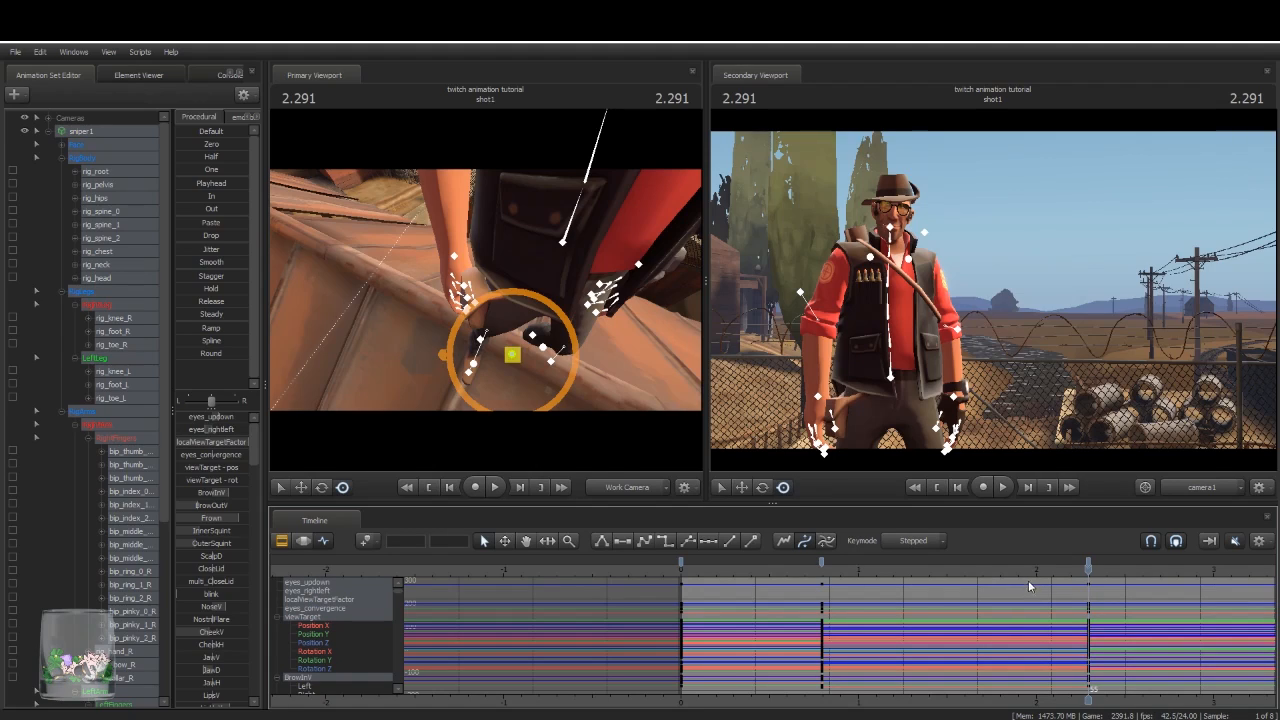
Step: Play the retimed blocking from the start to check how long each pose holds
key("Home")
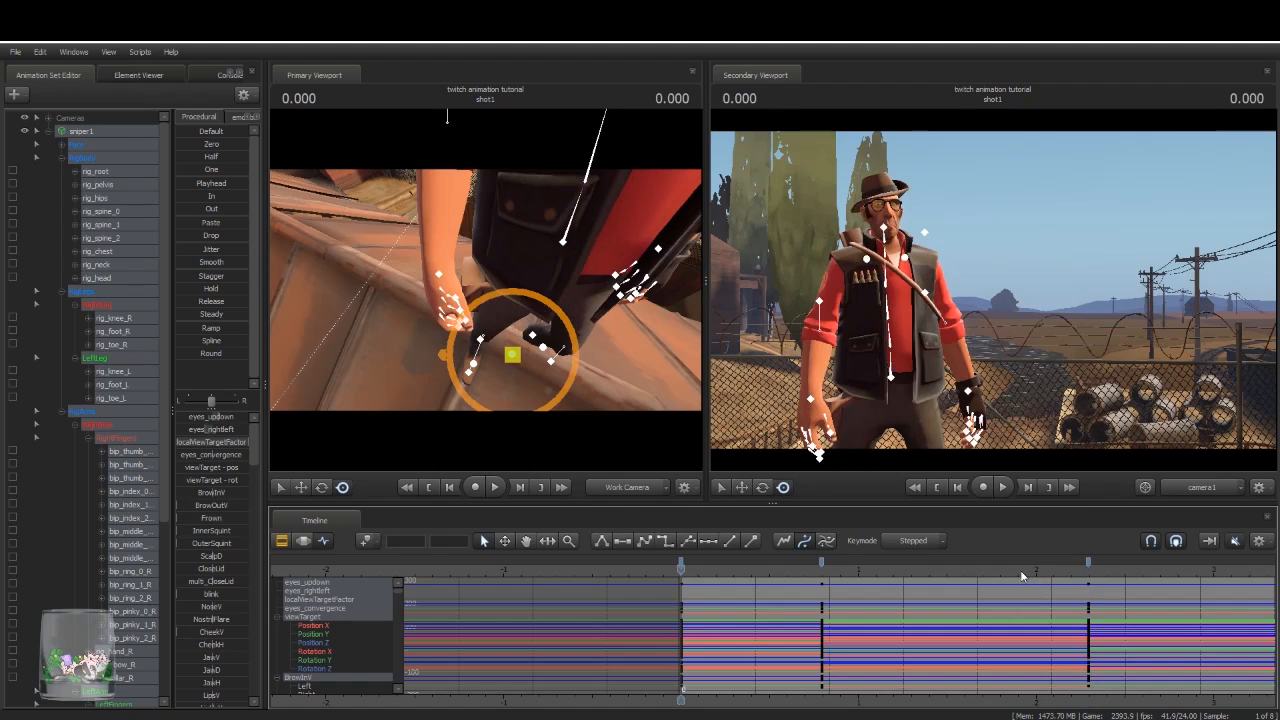
key("space")
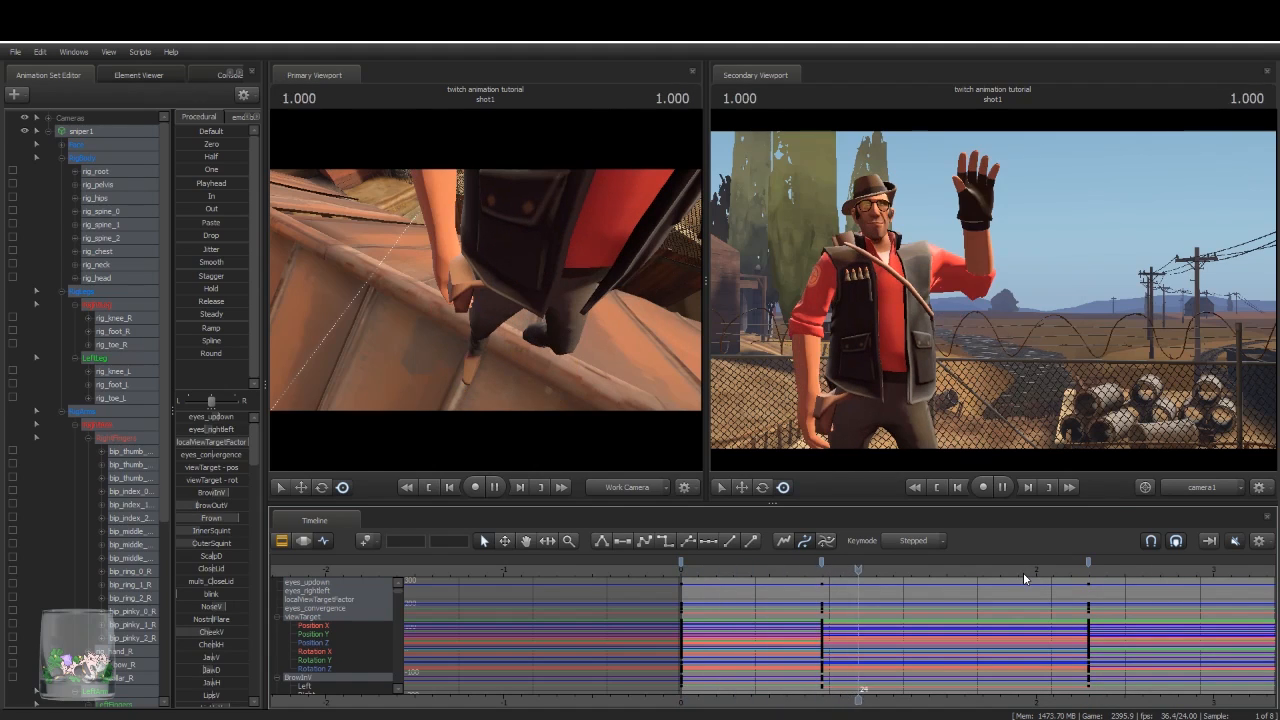
key("space")
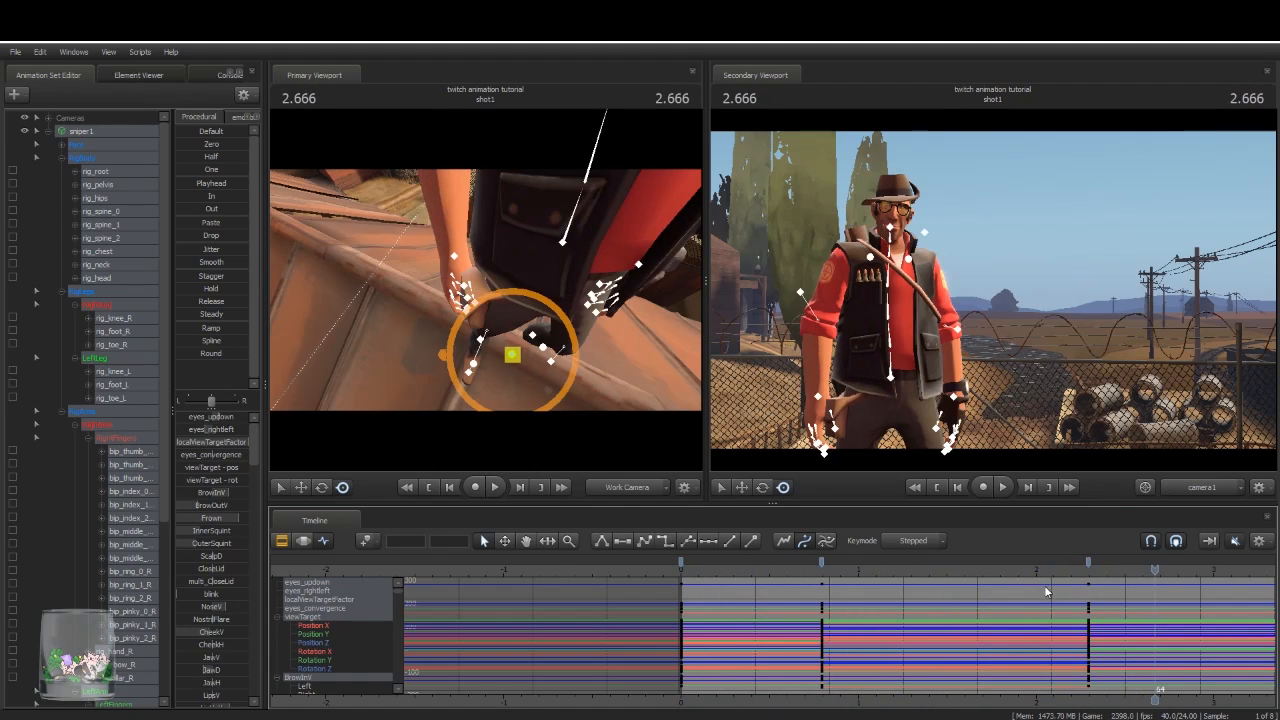
Step: Scrub the timeline to review the standing pose at 0, the wave at 0.791 and the lowered arm at 2.291 seconds
key("Home")
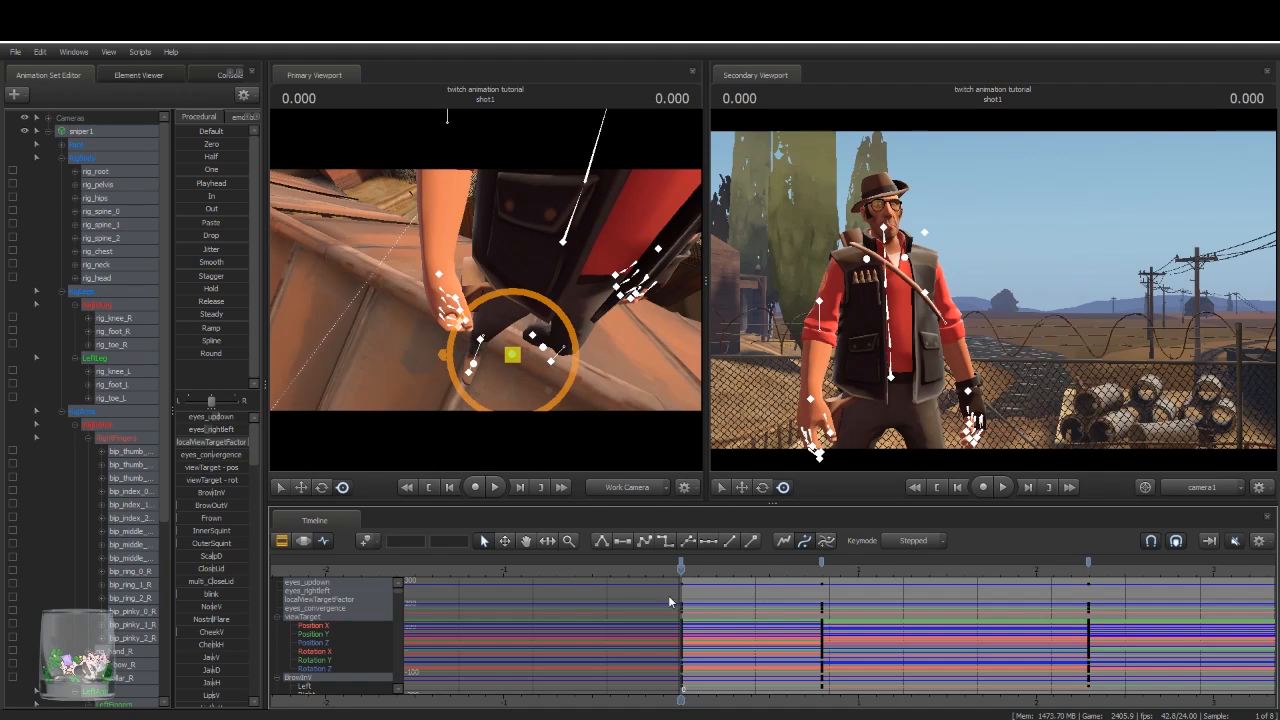
left_click_drag(680, 568, 763, 570)
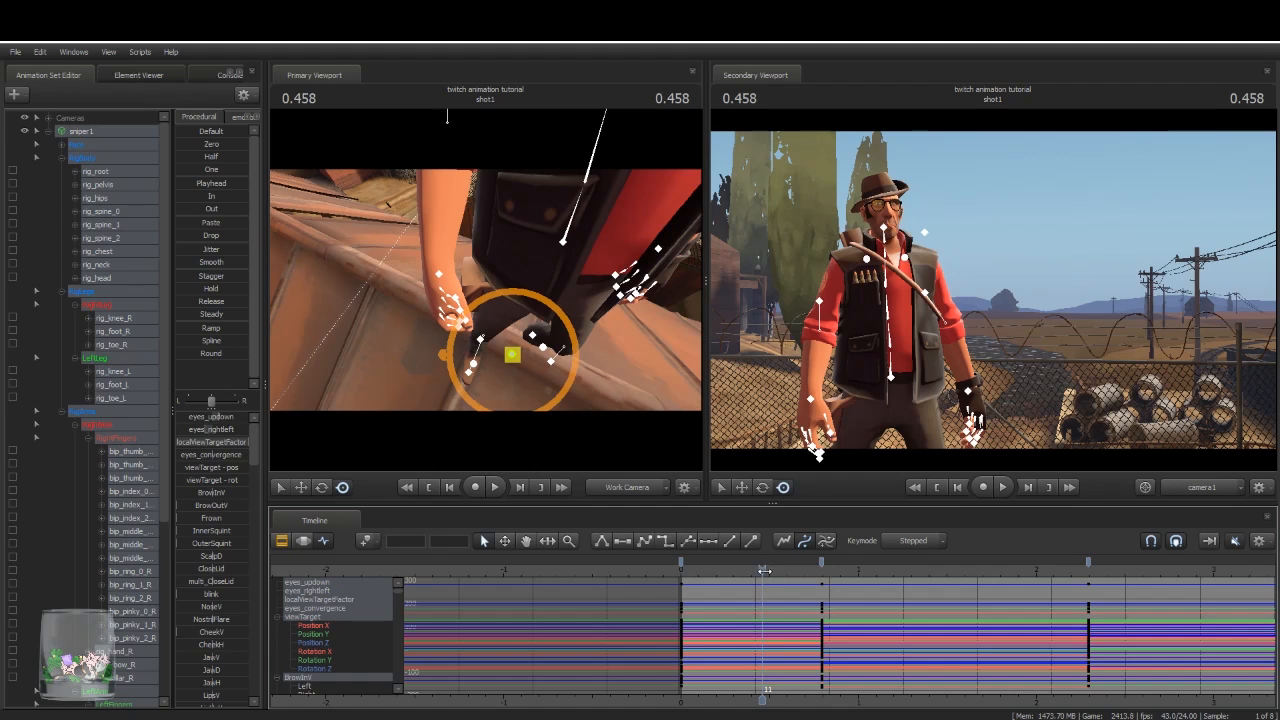
left_click_drag(766, 572, 1080, 572)
left_click_drag(1025, 609, 820, 659)
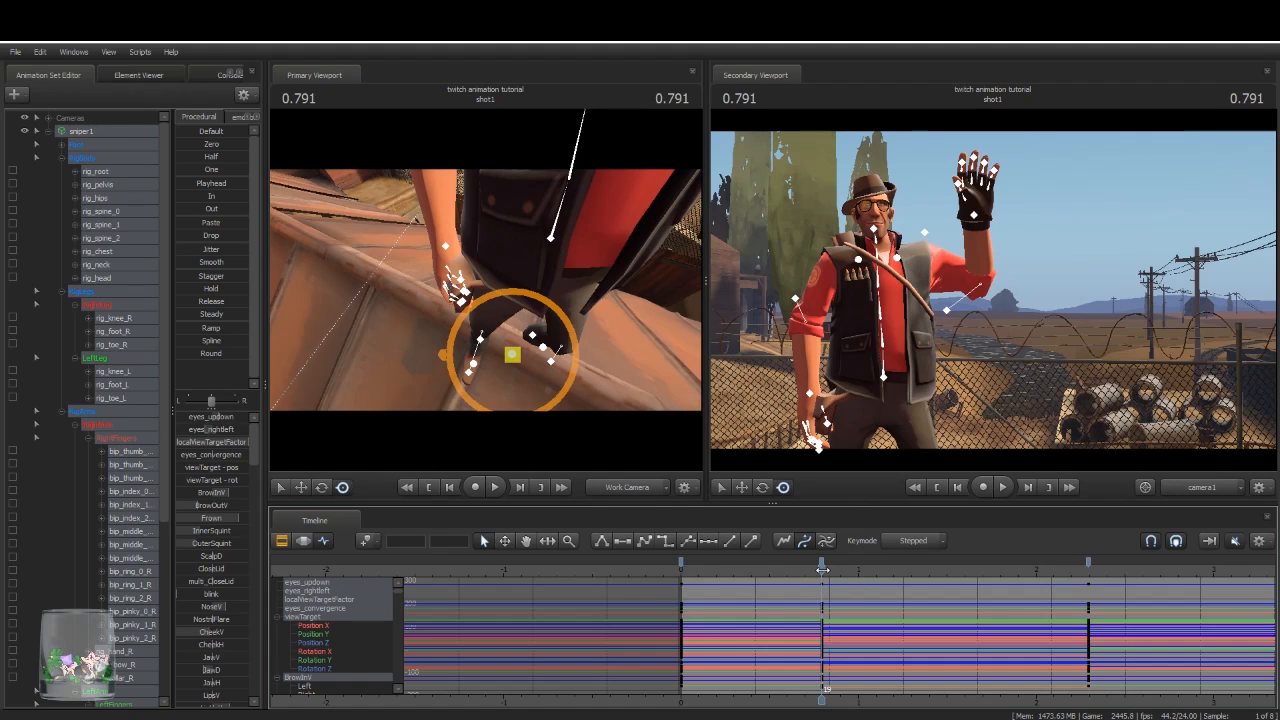
left_click_drag(822, 560, 1088, 627)
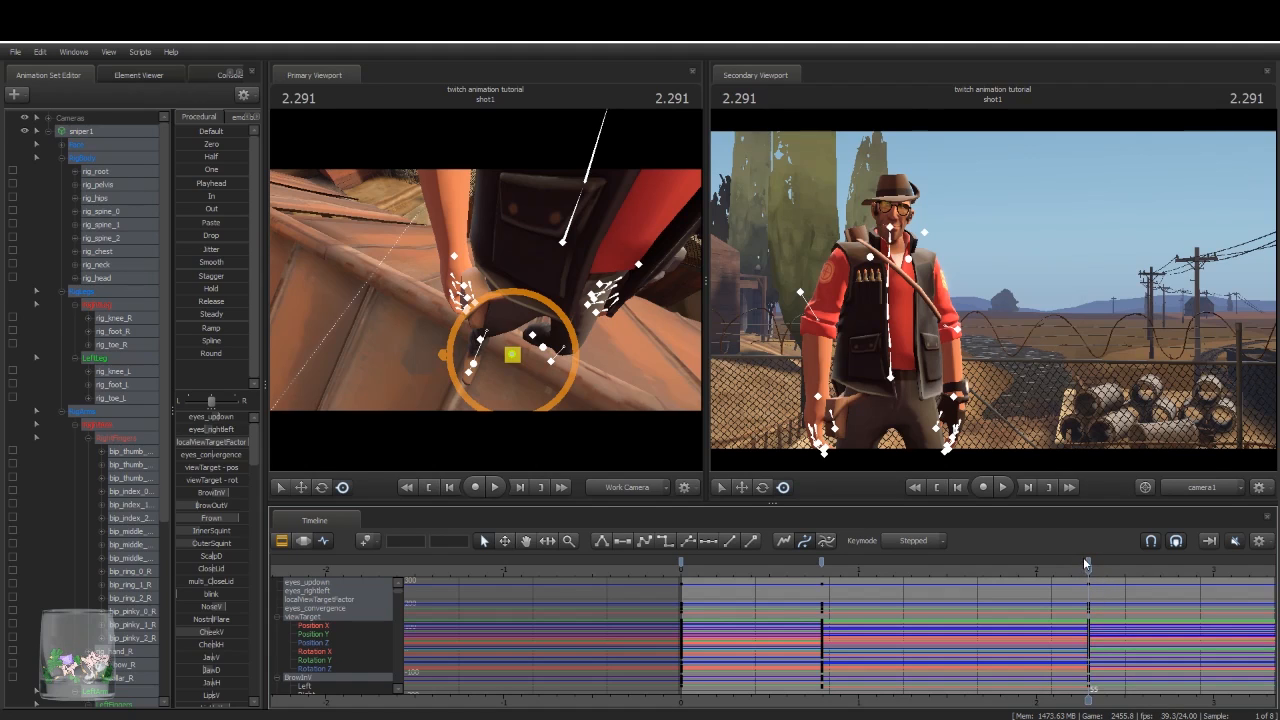
Step: Try smooth spline tangents on sniper1's keys at 0 and 0.791 seconds, checking the pose at 0.166 seconds, and undo the change
left_click_drag(777, 626, 683, 622)
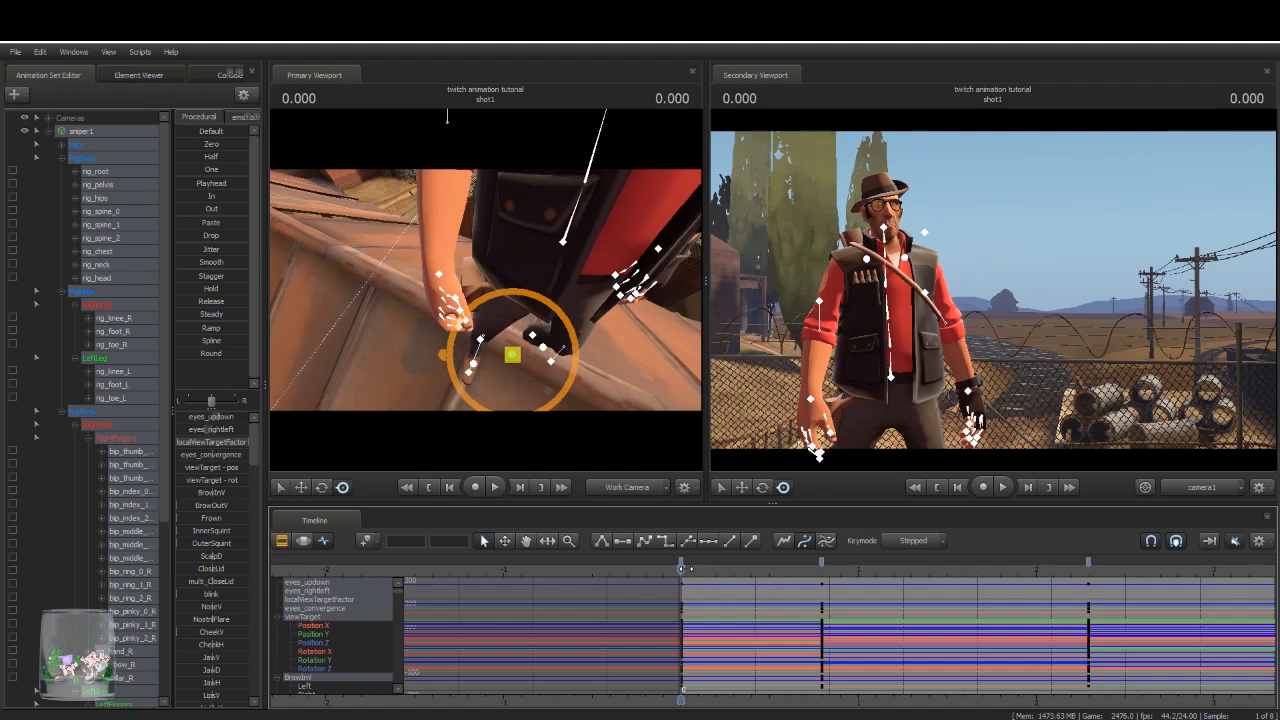
left_click_drag(681, 567, 707, 628)
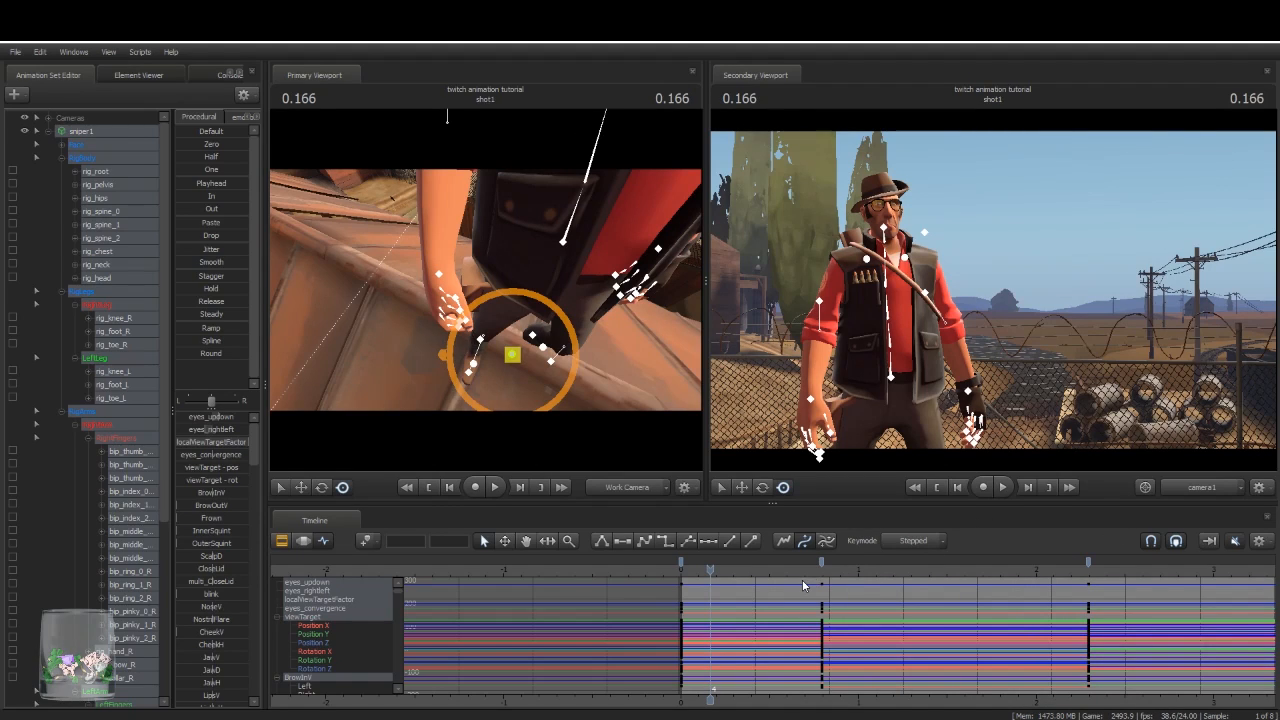
left_click(681, 564)
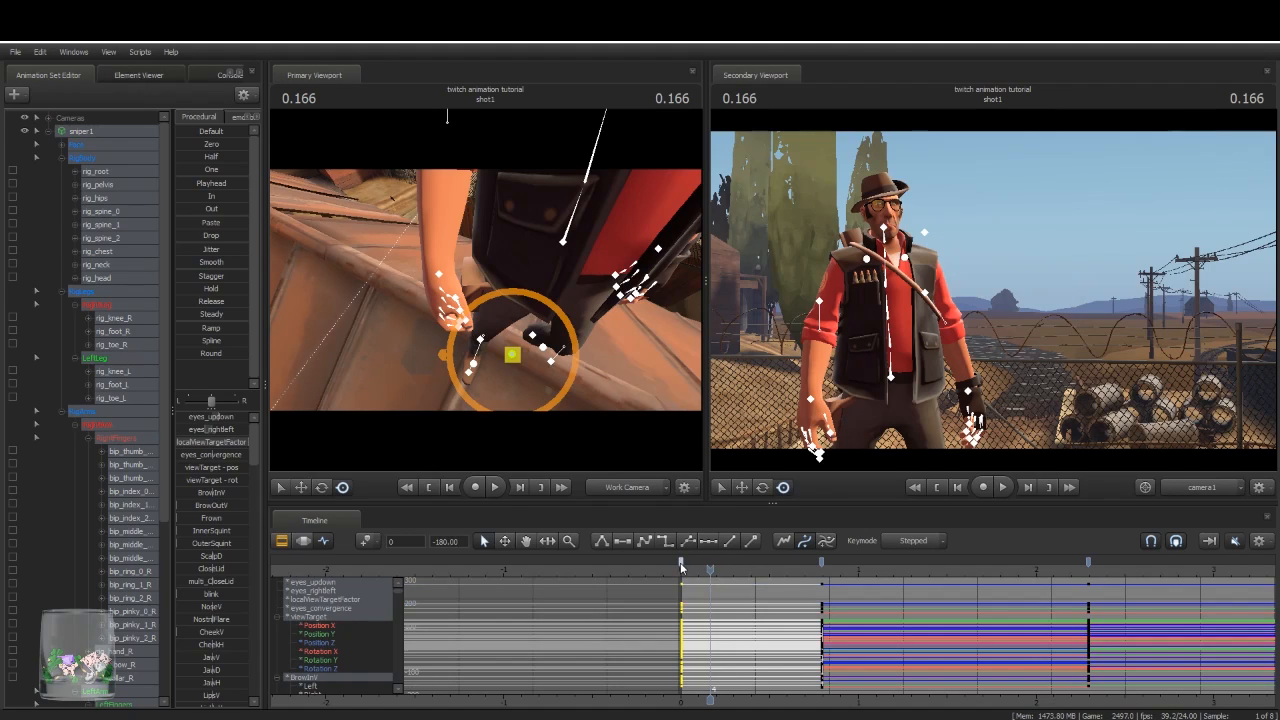
left_click(821, 564)
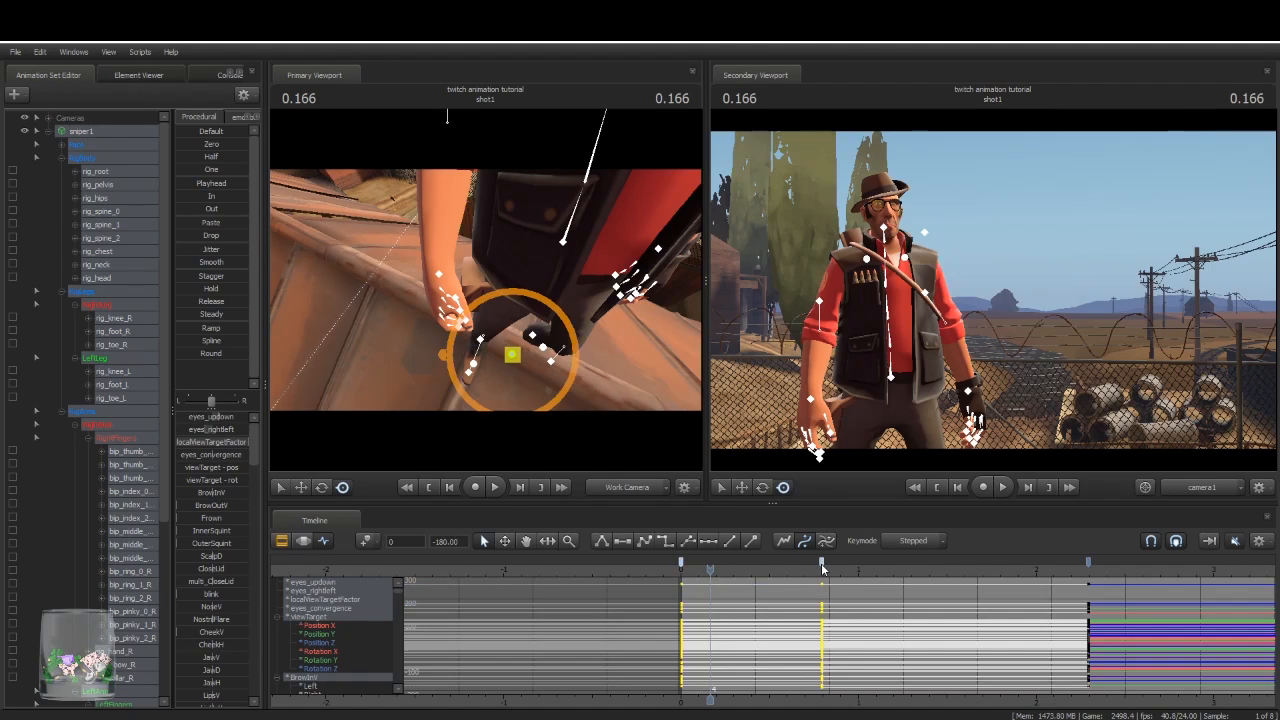
left_click(601, 540)
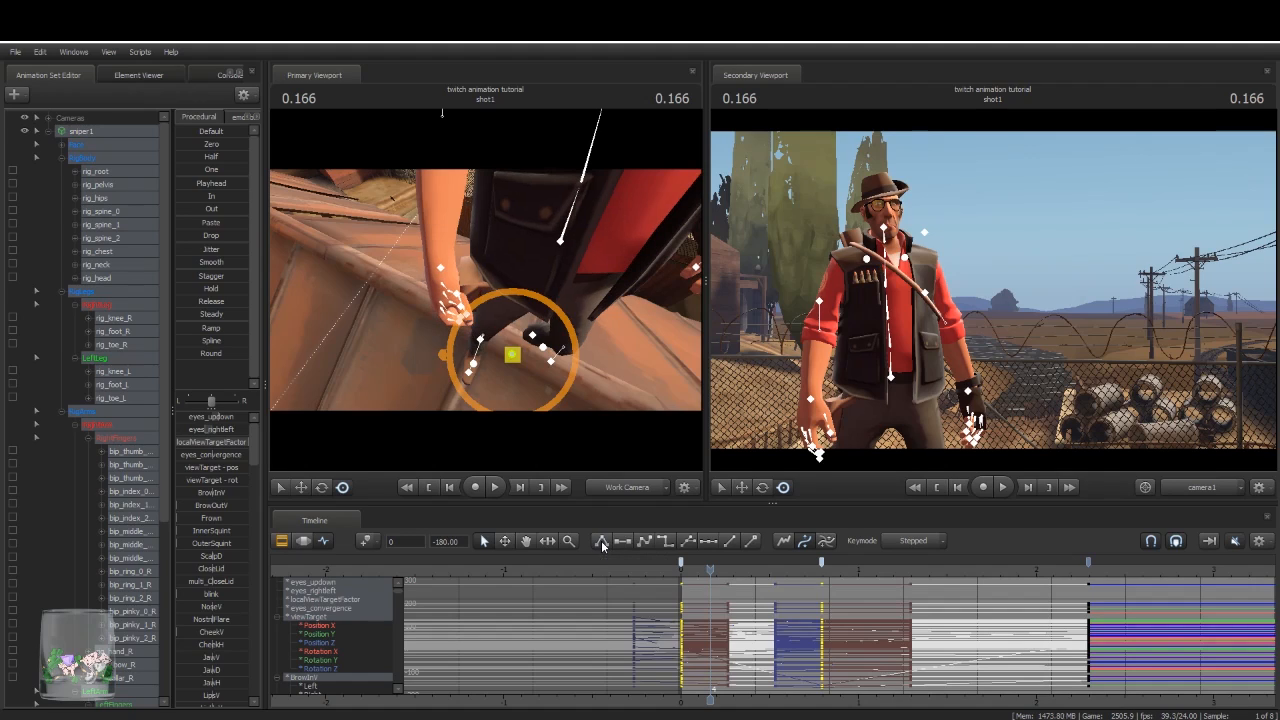
left_click(757, 594)
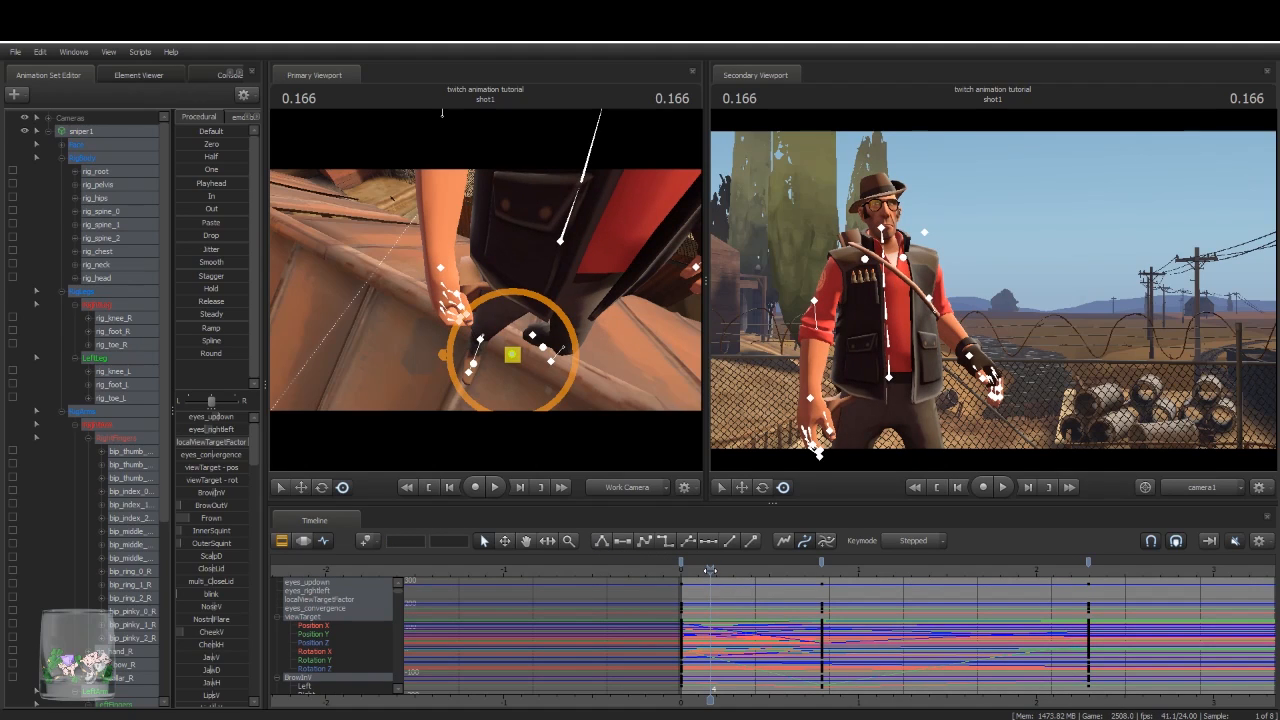
key("ctrl+z")
key("ctrl+z")
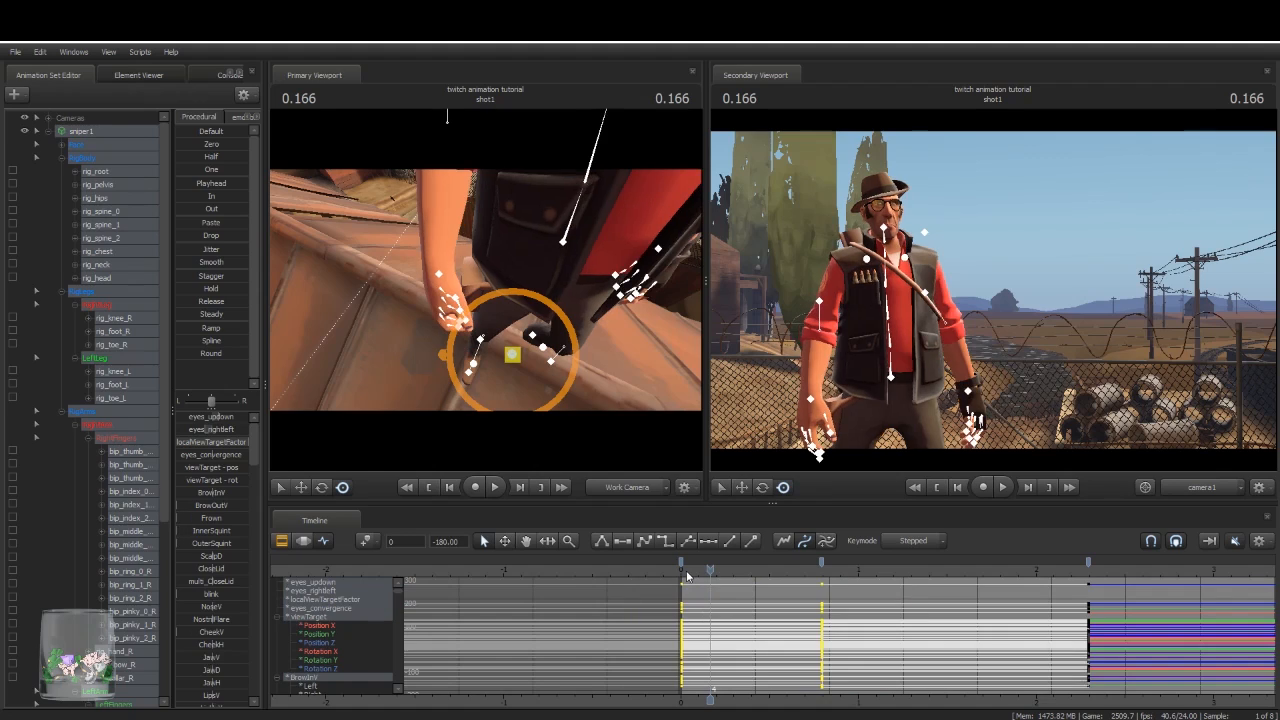
Step: Apply flat tangents to all of sniper1's keys at 0 and 0.791 seconds, and deselect them
left_click(681, 563)
left_click(821, 562)
left_click(626, 543)
left_click(769, 592)
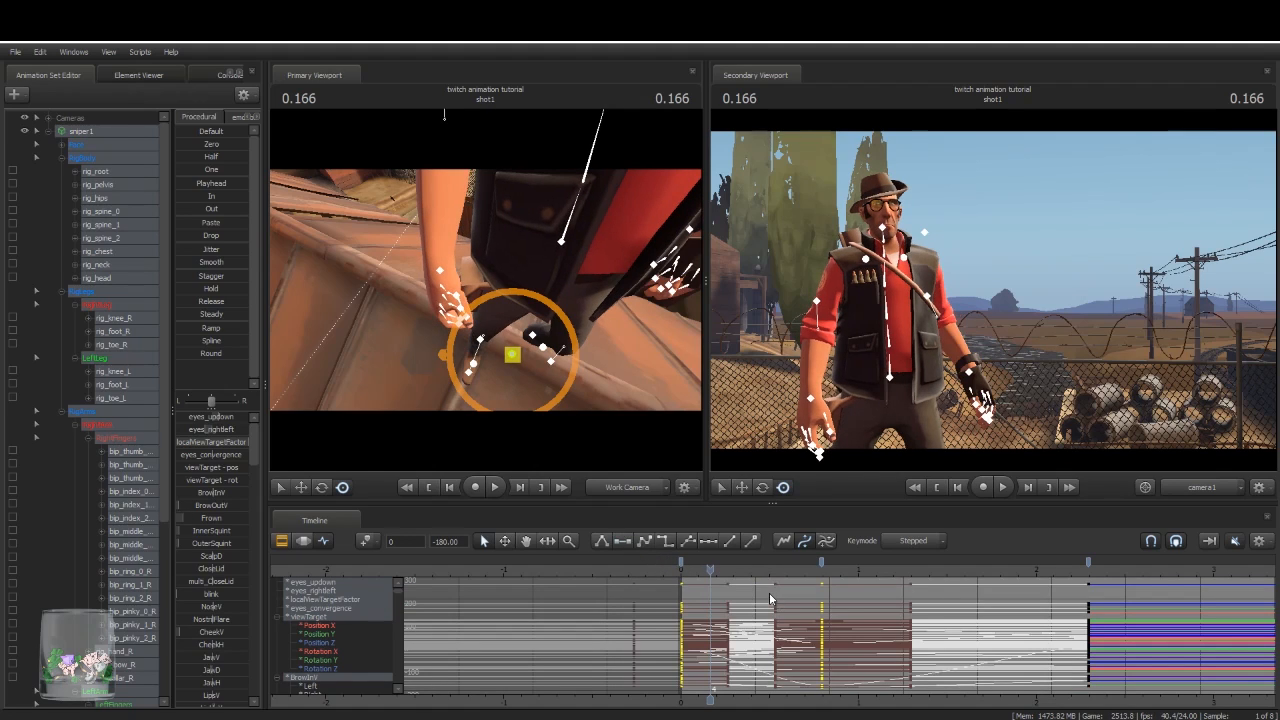
Step: Play the interpolated wave, and replay it from the start in the Clip Editor to judge the motion
key("space")
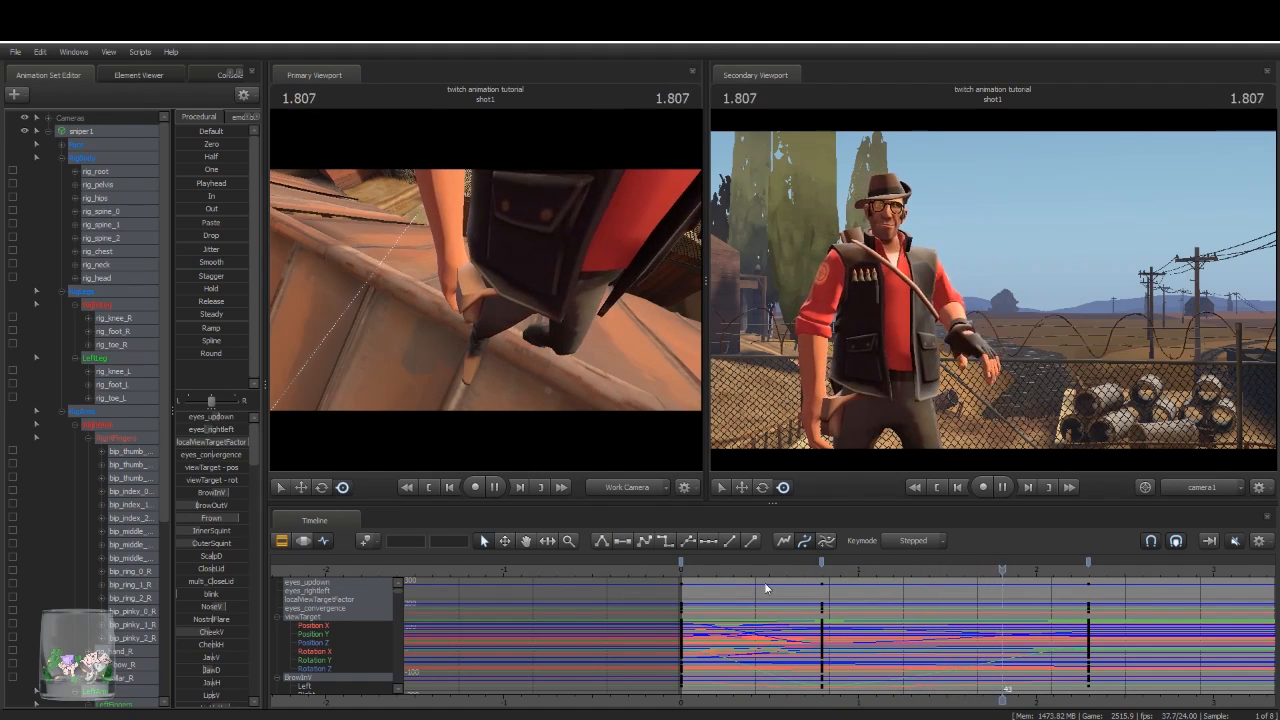
key("space")
key("F2")
key("space")
key("Home")
key("space")
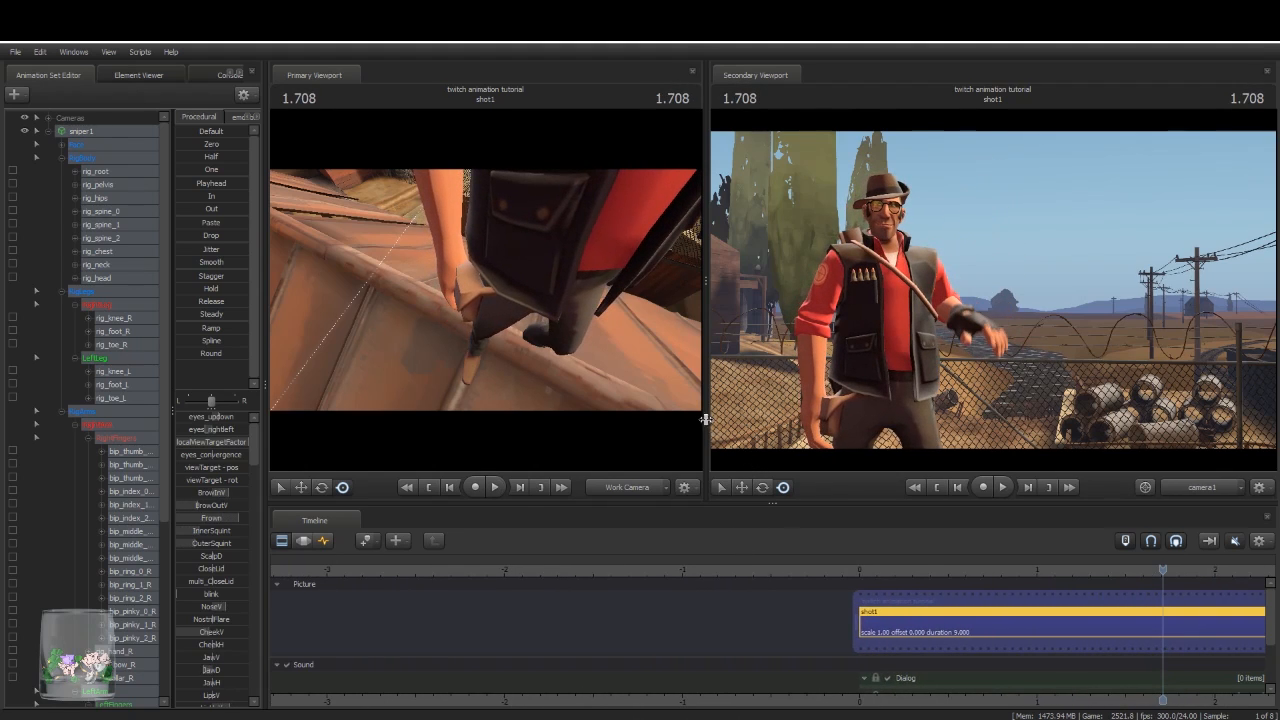
Step: Enlarge the Secondary Viewport and replay the wave from 0 seconds several times in the larger camera view
left_click_drag(706, 420, 532, 411)
key("Home")
key("space")
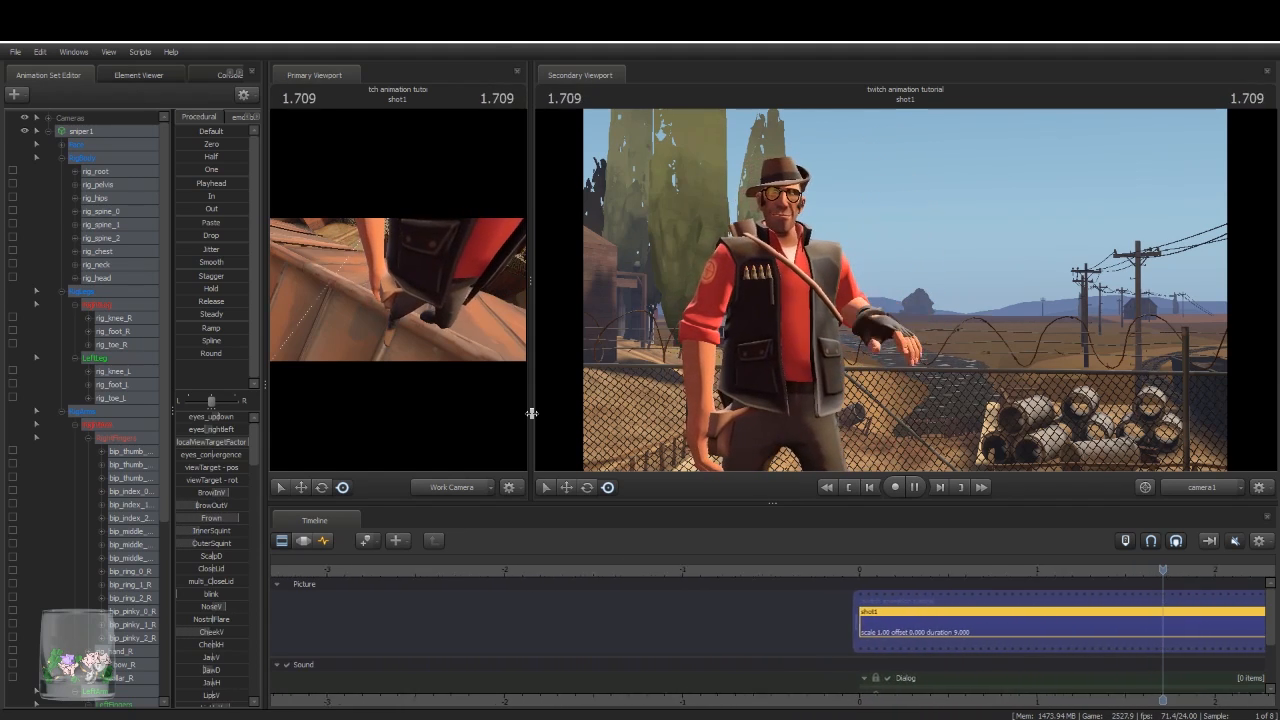
key("space")
key("Home")
key("space")
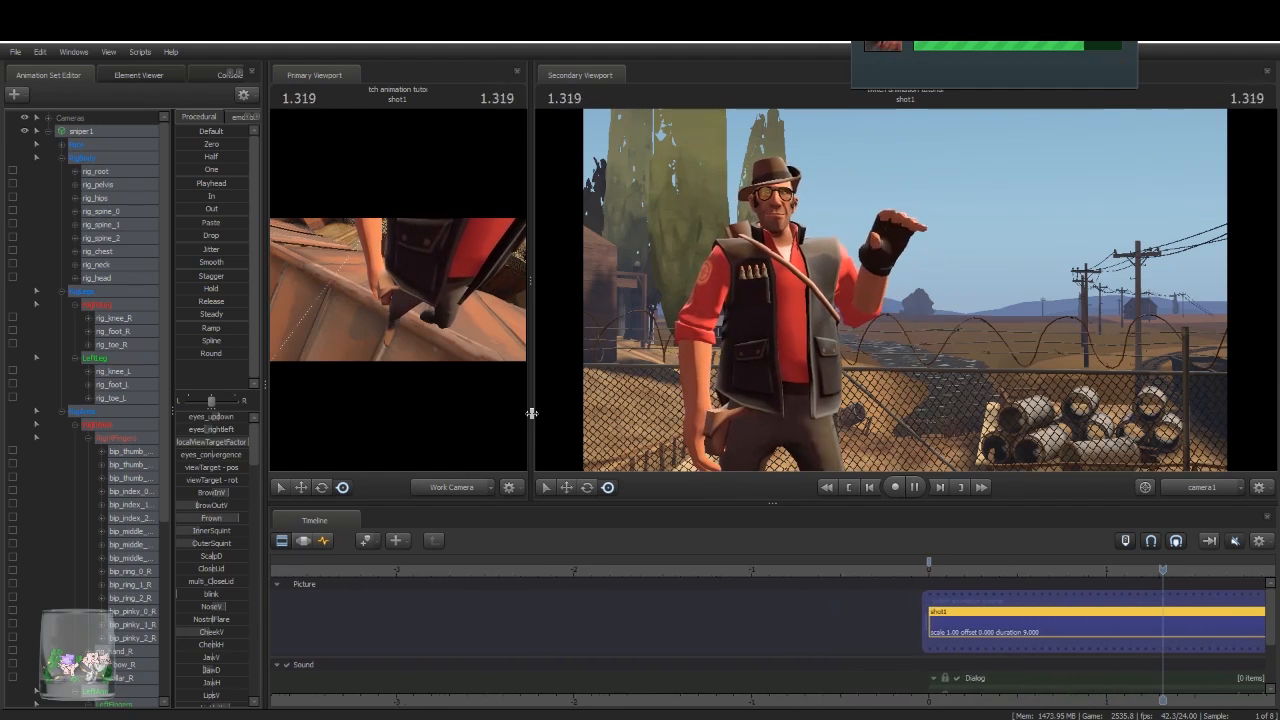
key("space")
key("space")
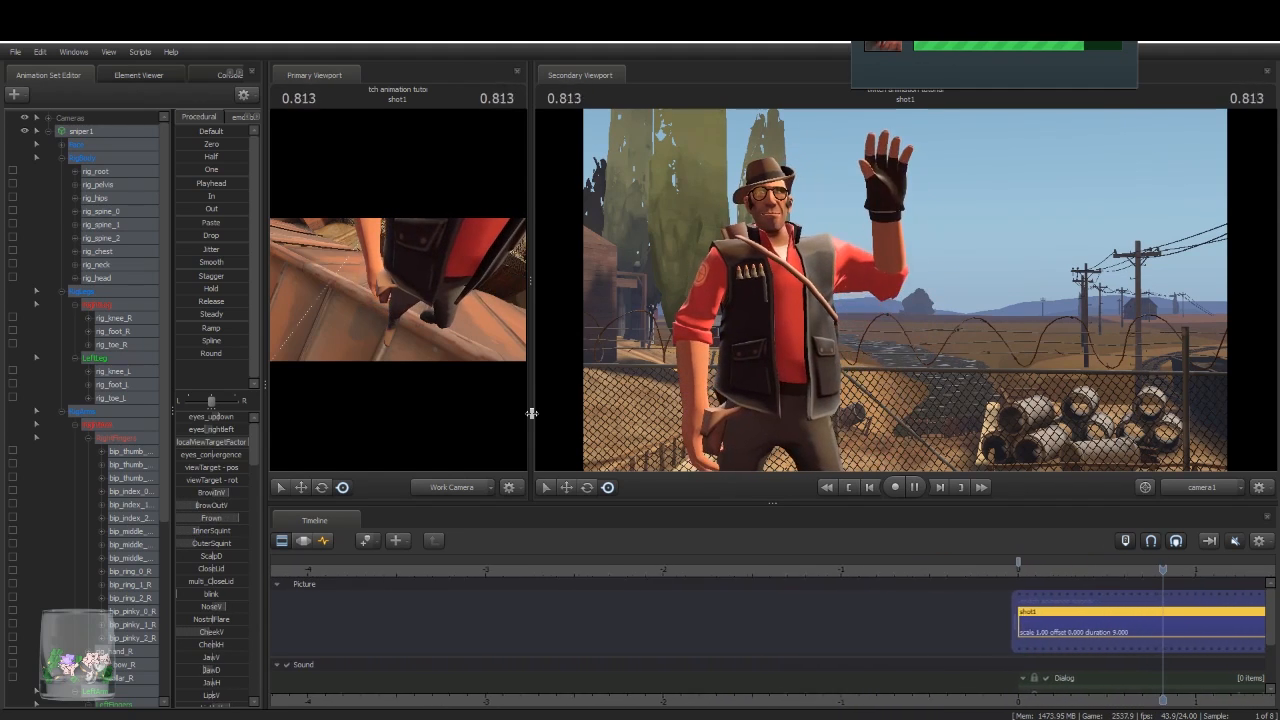
key("space")
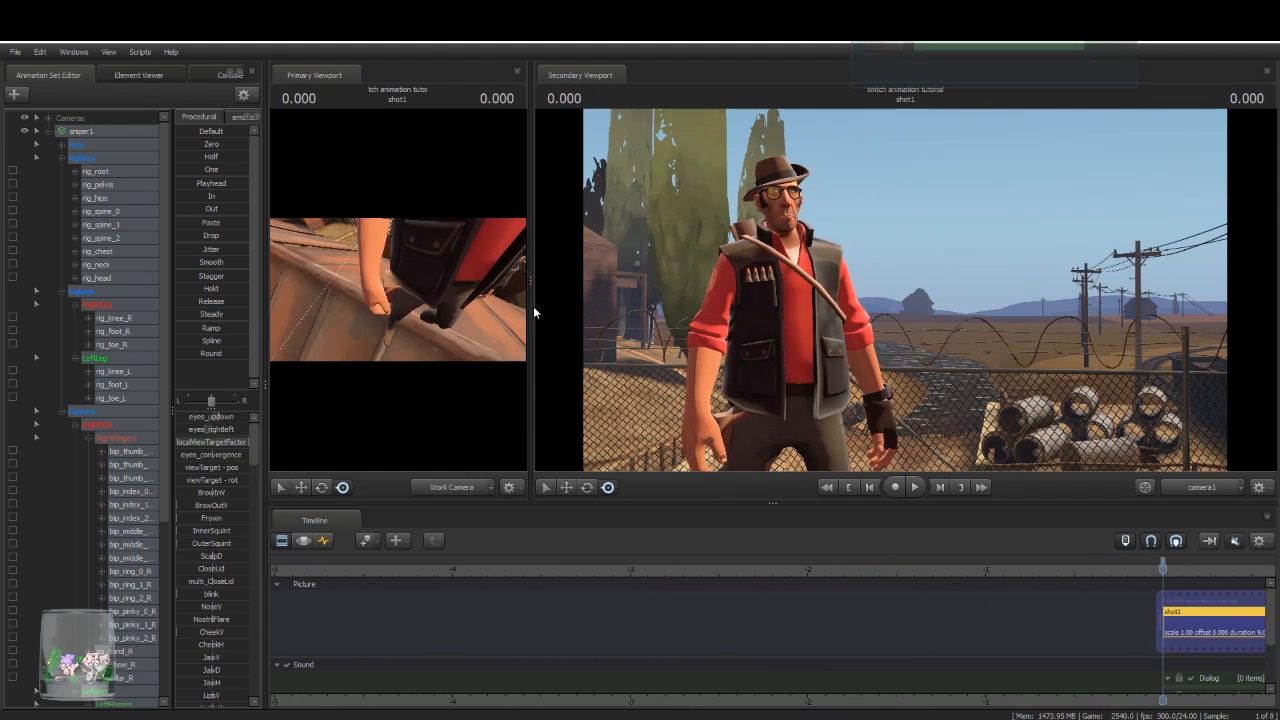
Step: Return to the Graph Editor, compare the poses at 0 and 0.041 seconds, and play the arm raise again
left_click(325, 540)
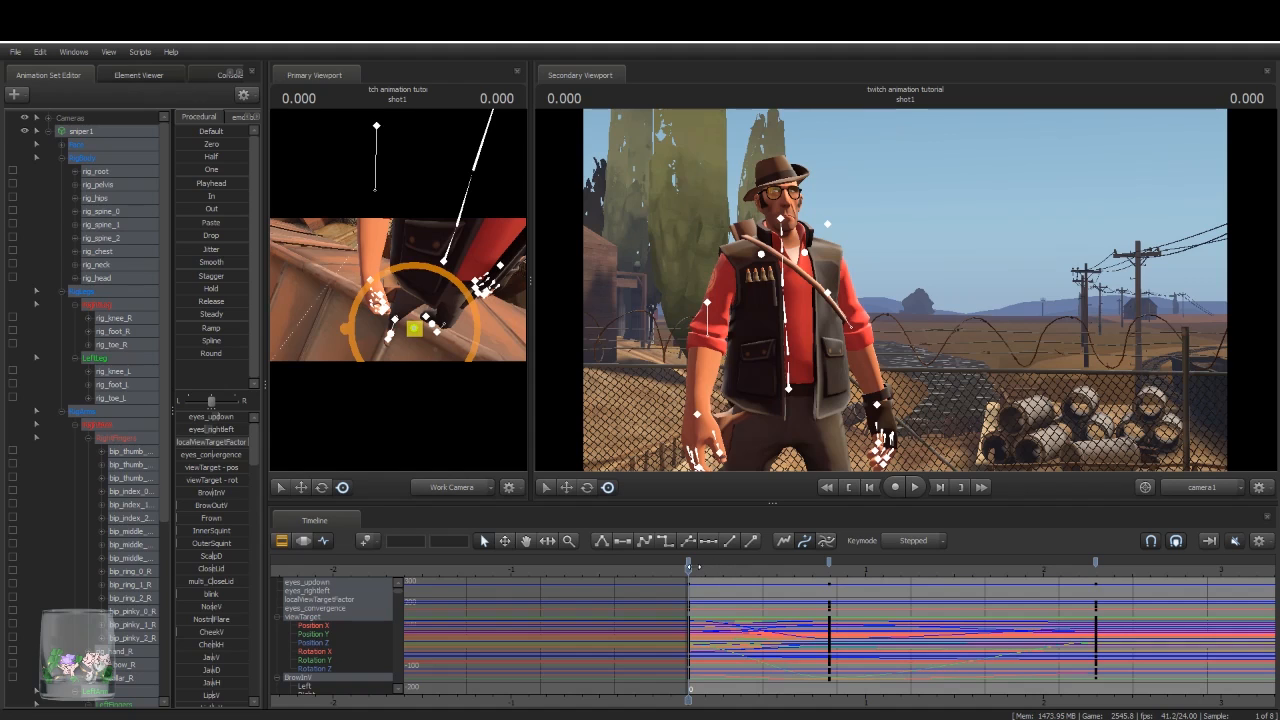
mouse_move(690, 568)
left_mouse_down()
mouse_move(754, 568)
mouse_move(688, 568)
left_mouse_up()
key("Right")
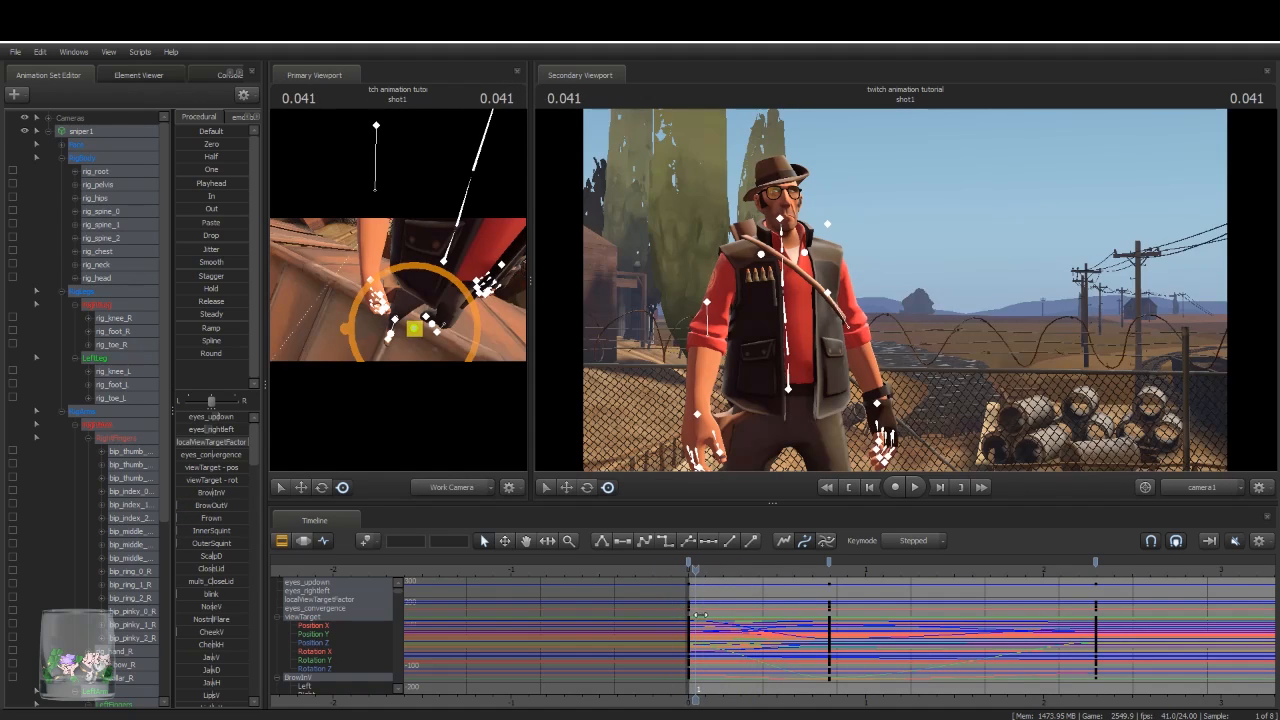
key("Left")
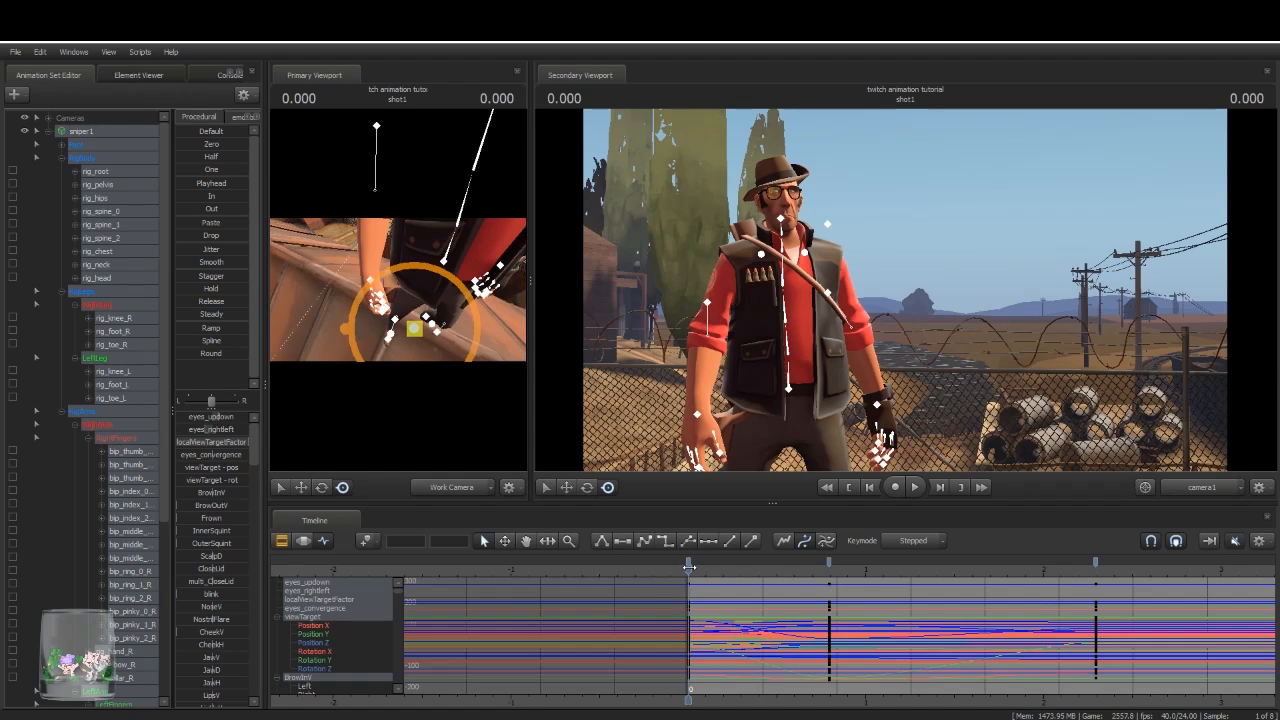
mouse_move(690, 571)
left_mouse_down()
mouse_move(710, 571)
mouse_move(688, 571)
left_mouse_up()
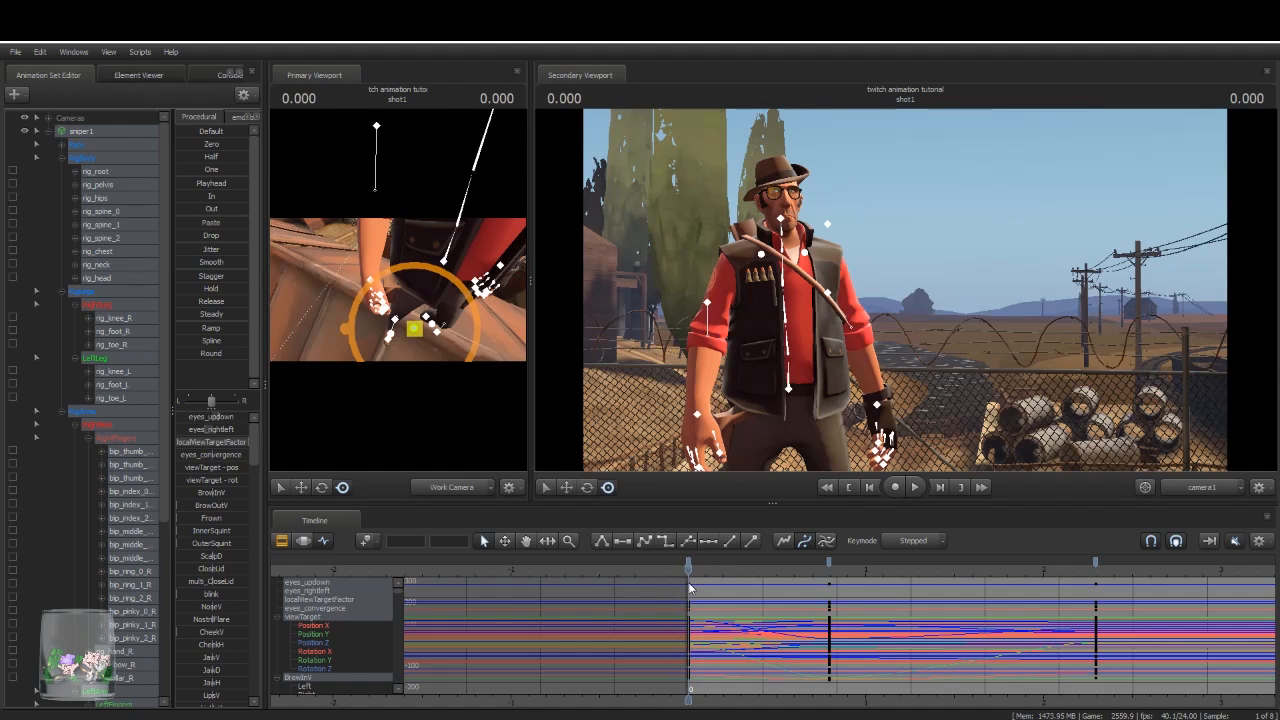
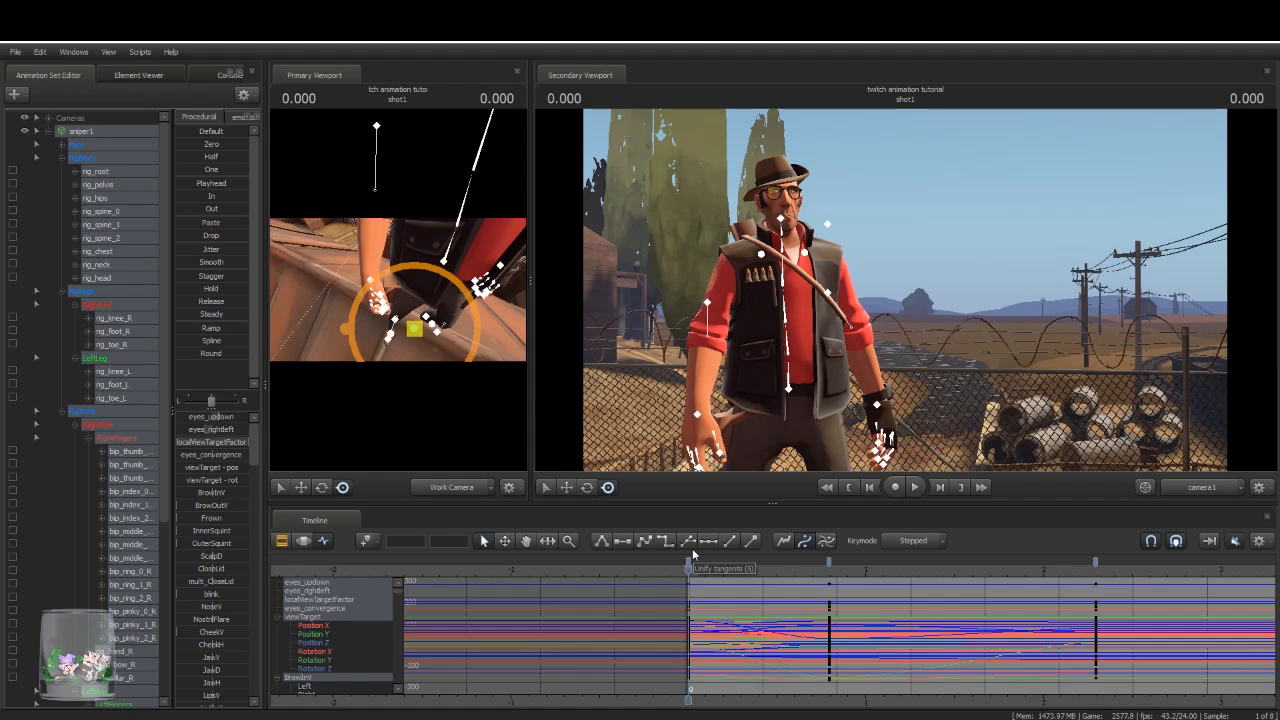
mouse_move(688, 568)
left_mouse_down()
mouse_move(722, 572)
mouse_move(695, 574)
mouse_move(710, 578)
mouse_move(697, 588)
left_mouse_up()
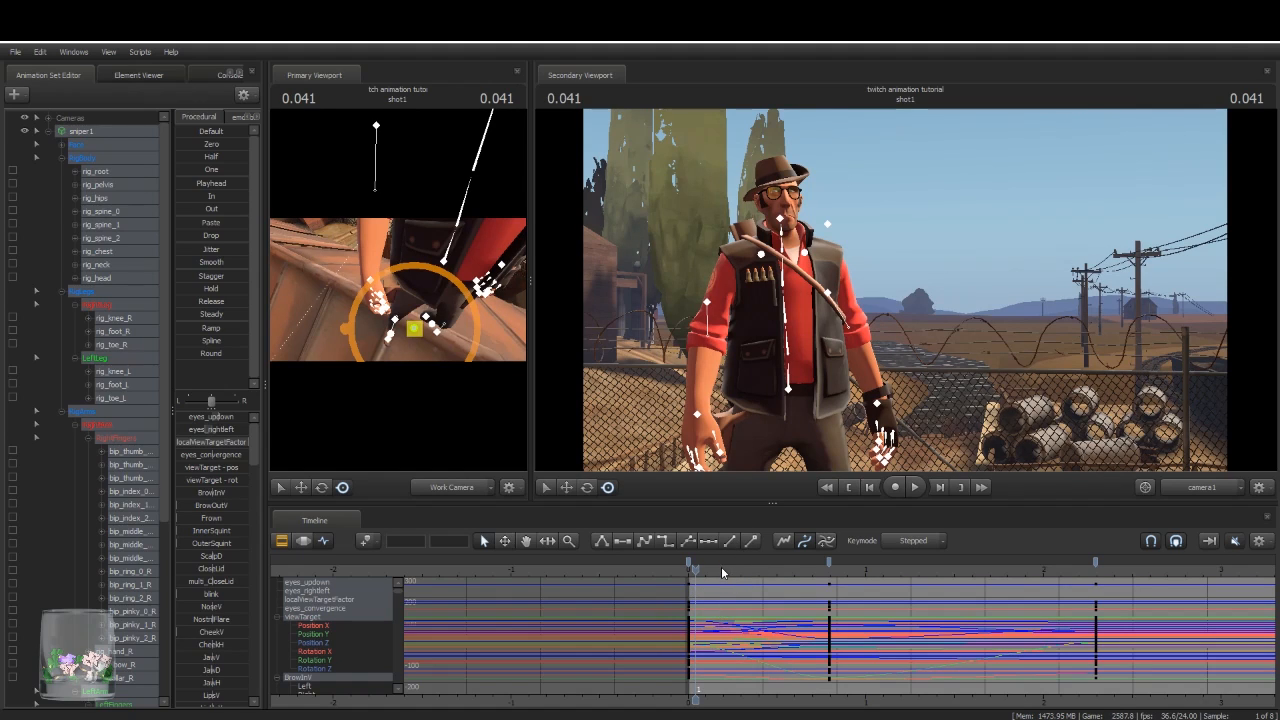
key("space")
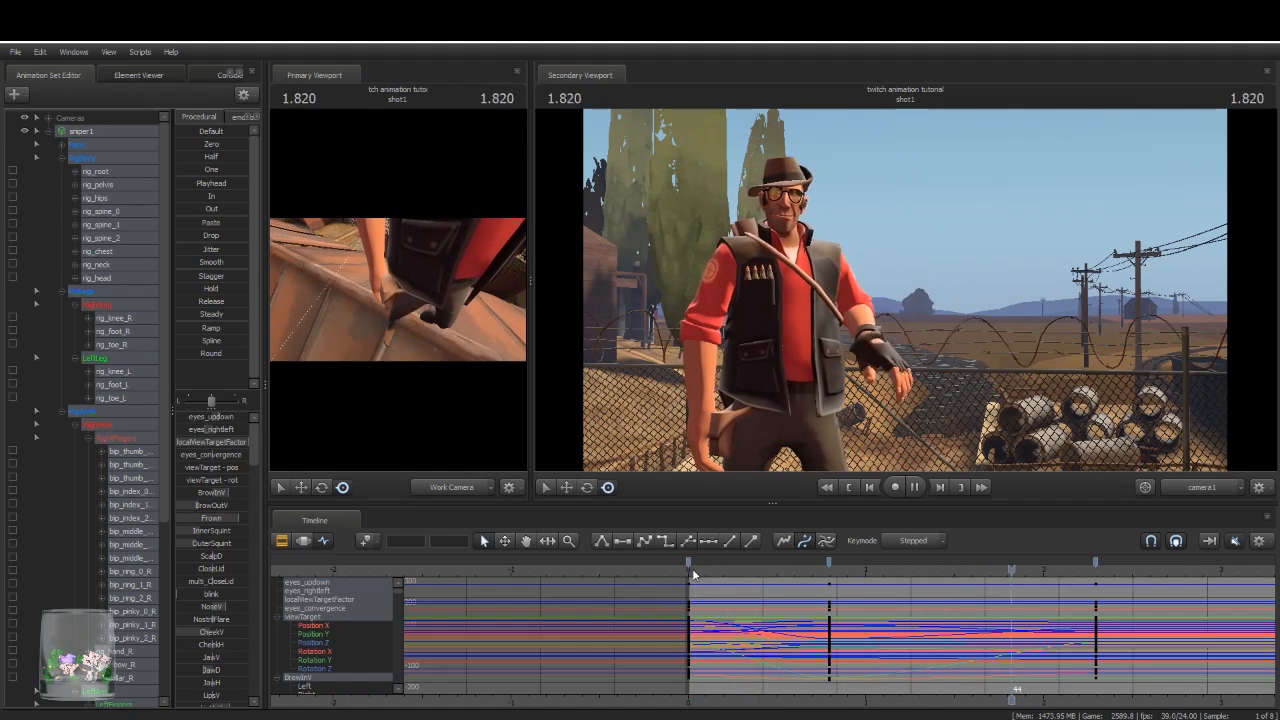
key("space")
Step: Go to 0.166 seconds and nudge rig_hand_L slightly downward to key an in-between pose
left_click_drag(738, 575, 715, 598)
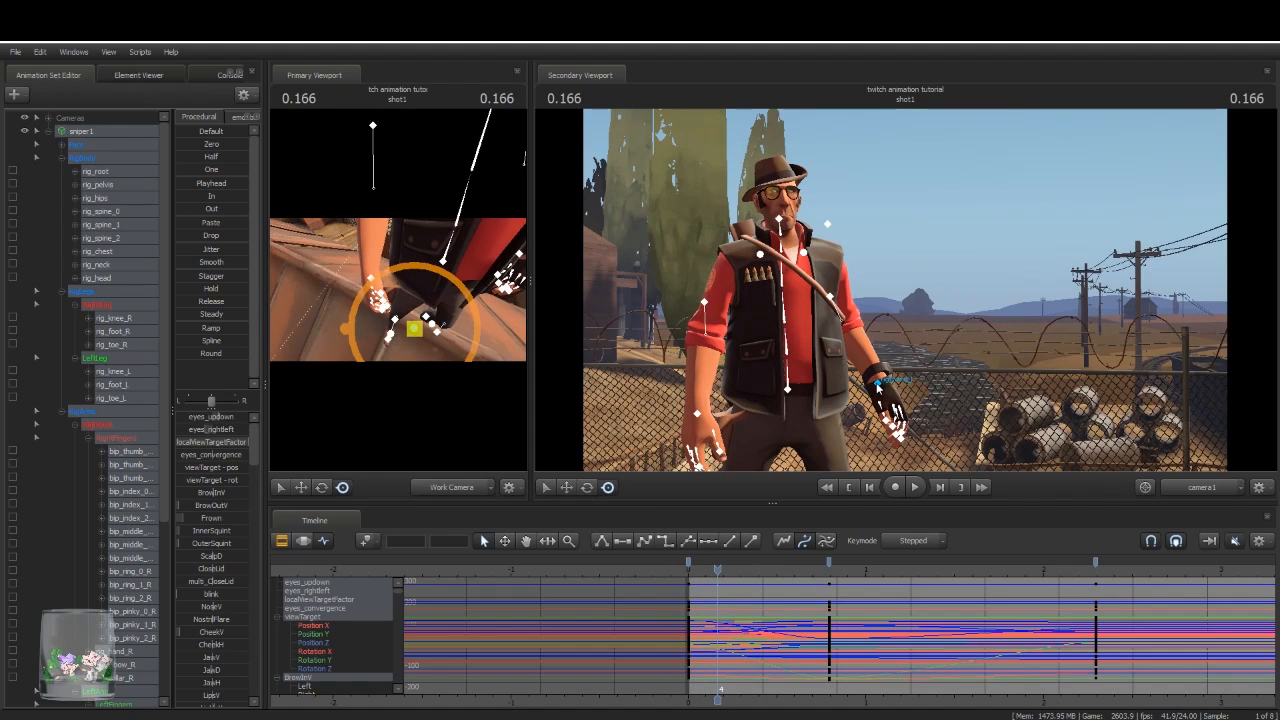
left_click(877, 385)
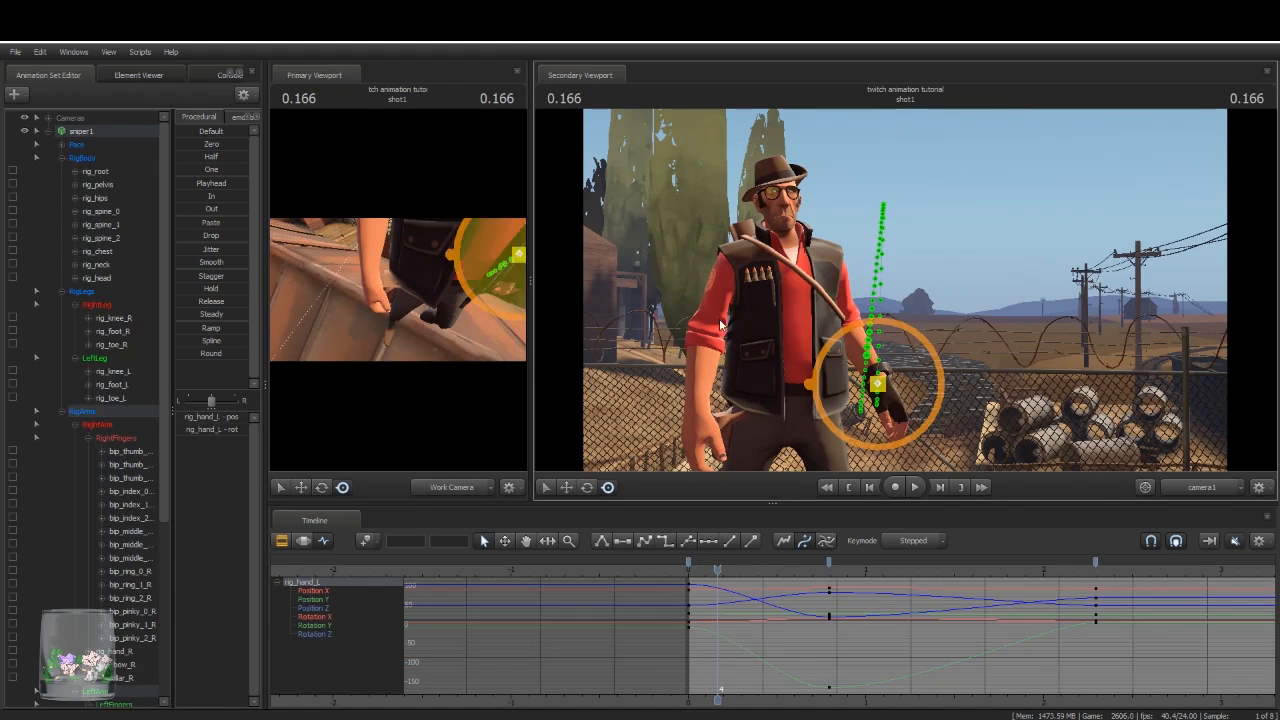
key("ctrl")
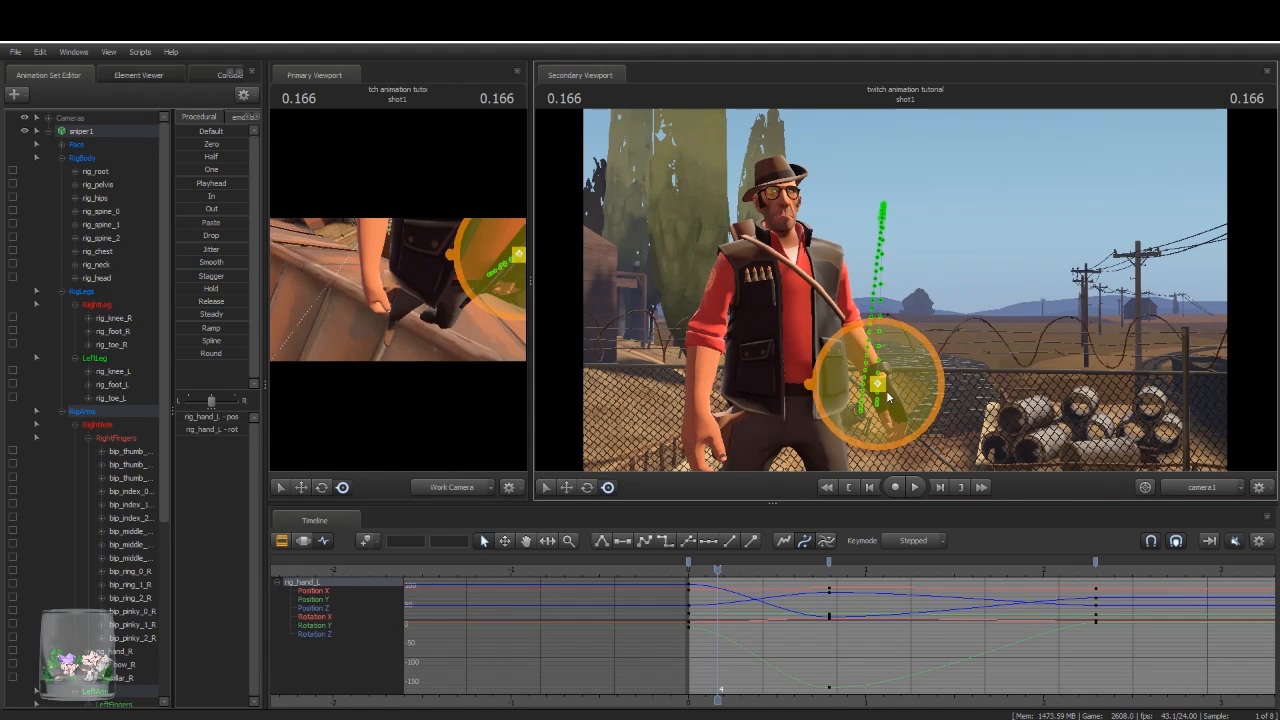
left_click_drag(877, 383, 880, 393)
Step: Widen the Primary Viewport, frame the sniper's upper body and rotate rig_collar_L slightly at 0.166 seconds
left_click_drag(531, 367, 723, 423)
left_click_drag(680, 387, 489, 288)
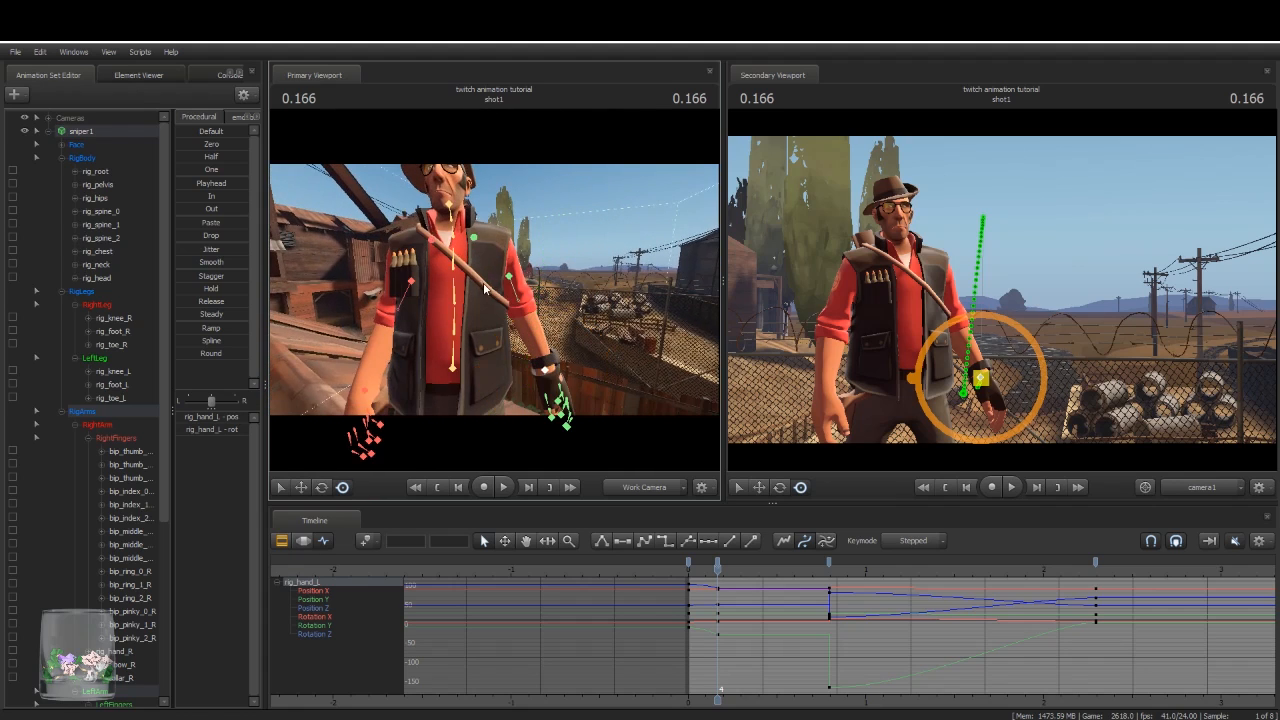
left_click(473, 236, "ctrl")
left_click(321, 487)
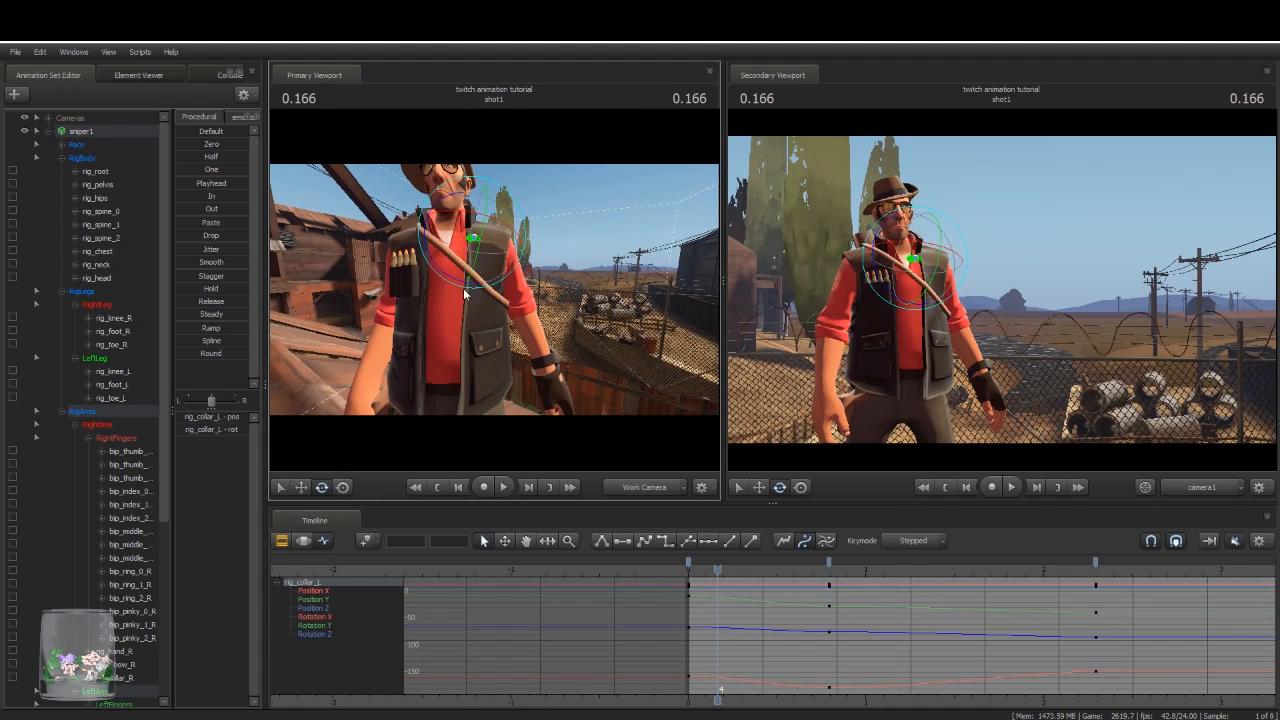
left_click_drag(456, 240, 451, 240)
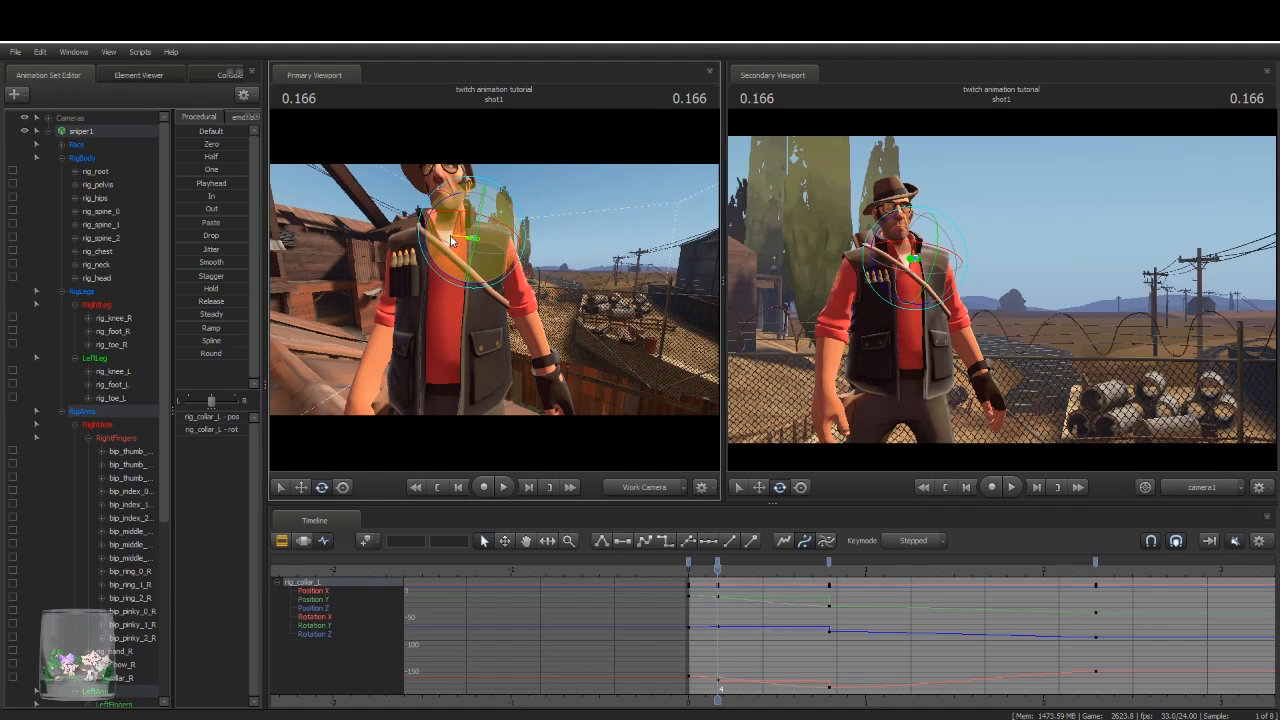
Step: Lower rig_hand_L and turn the hand to point downward at 0.166 seconds, as anticipation before the arm rises
left_click_drag(623, 284, 660, 310)
left_click(495, 275, "ctrl")
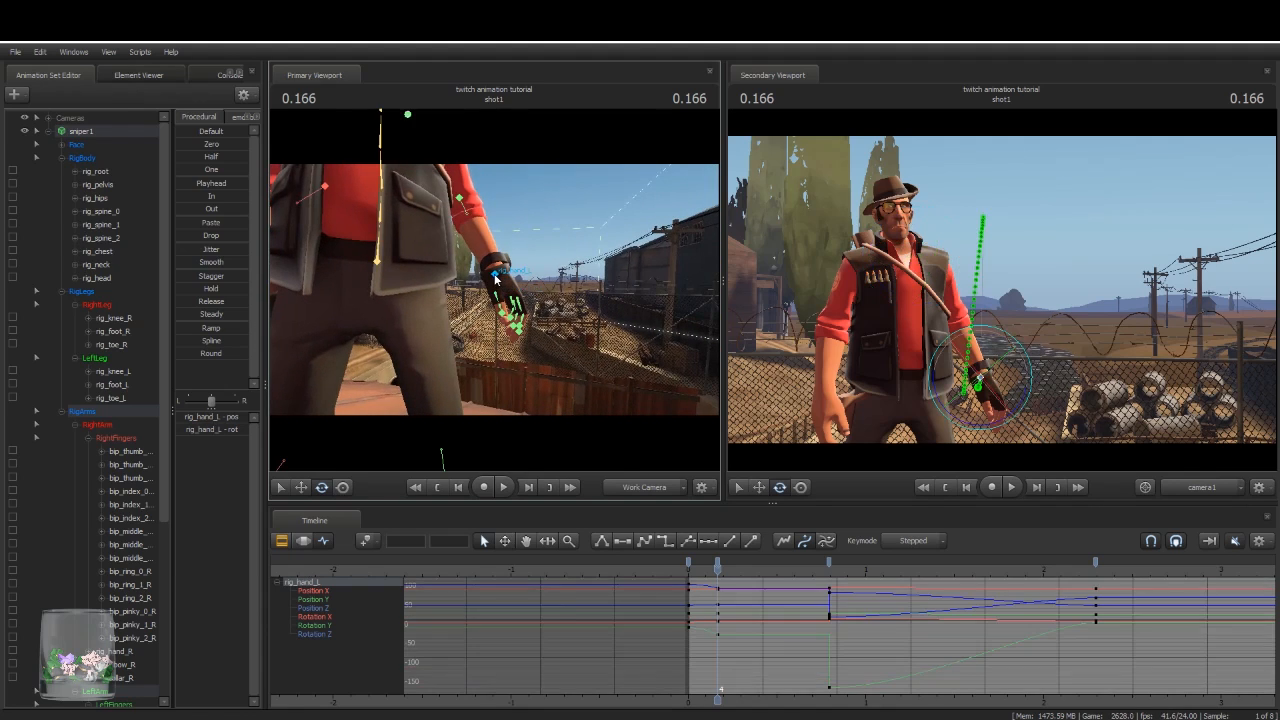
left_click(342, 487)
mouse_move(494, 275)
left_mouse_down()
mouse_move(493, 316)
mouse_move(474, 318)
mouse_move(490, 300)
mouse_move(560, 290)
mouse_move(450, 268)
mouse_move(510, 300)
mouse_move(500, 280)
mouse_move(495, 294)
left_mouse_up()
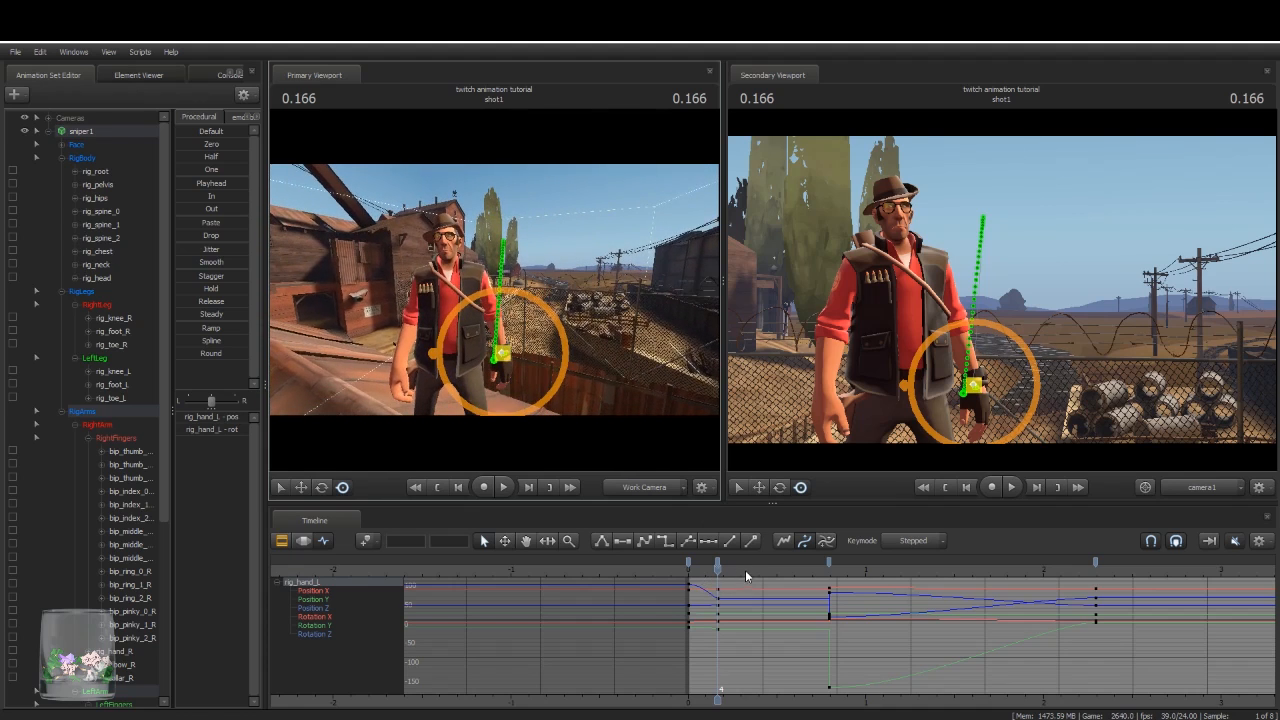
Step: Change the Graph Editor's key mode from Stepped to Linear
left_click_drag(717, 570, 717, 600)
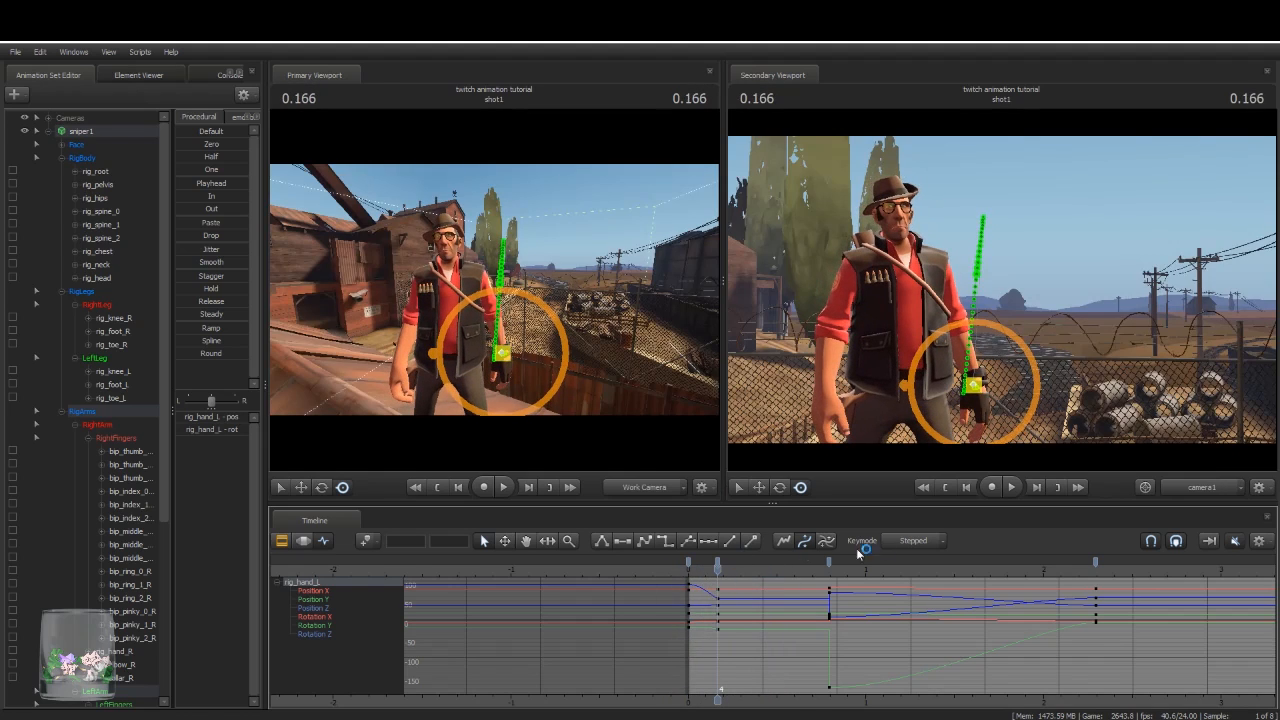
left_click(913, 540)
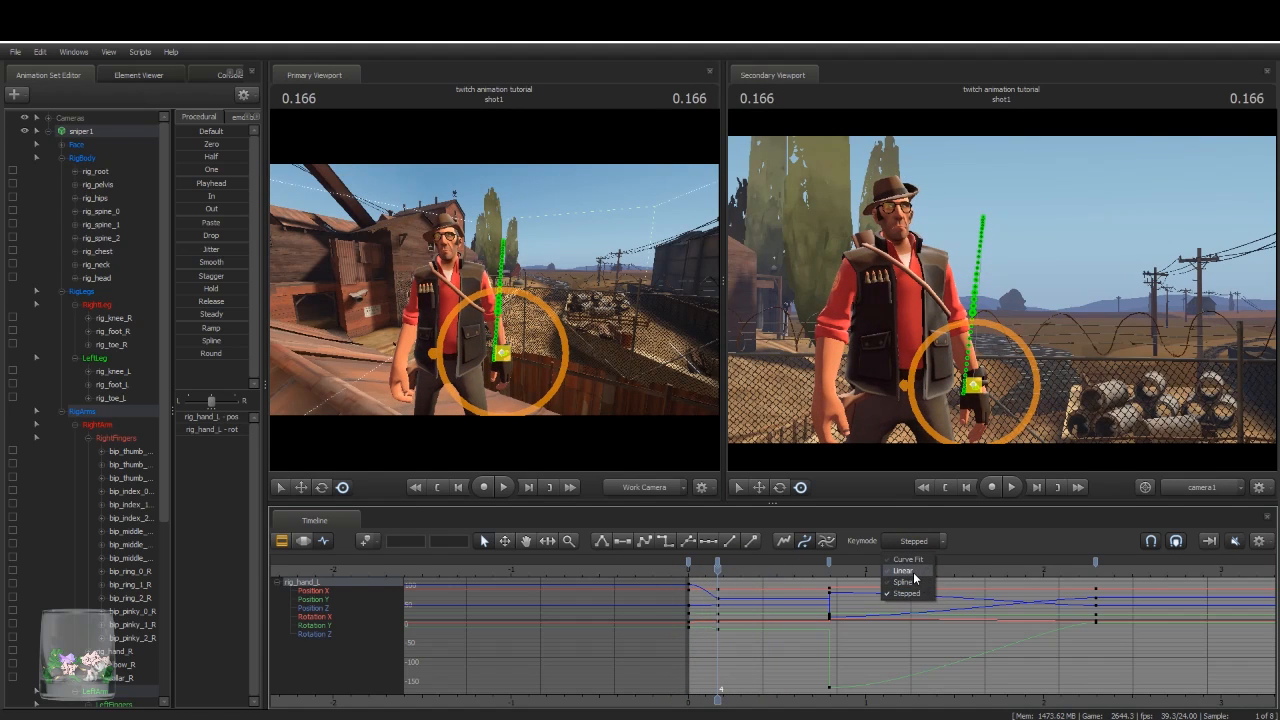
left_click(913, 572)
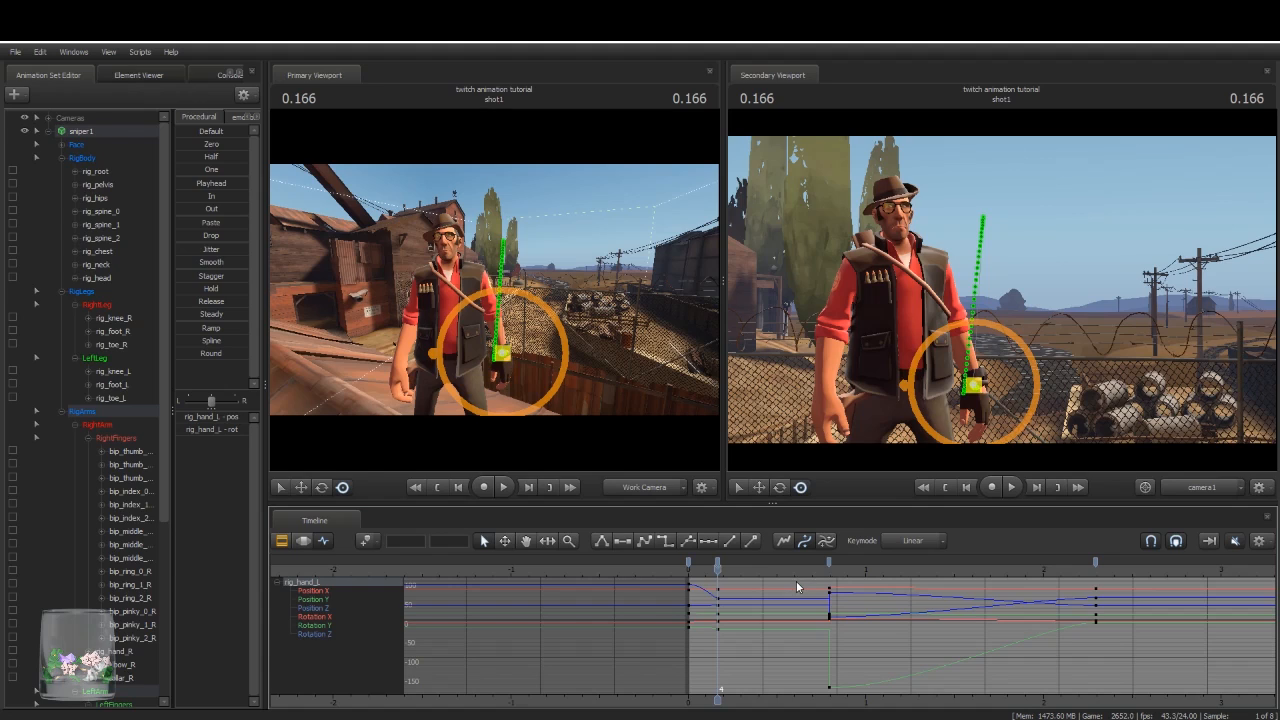
Step: Rotate rig_spine_1 and rig_spine_2 slightly at 0.166 seconds to add torso movement to the anticipation pose
left_click_drag(717, 566, 717, 603)
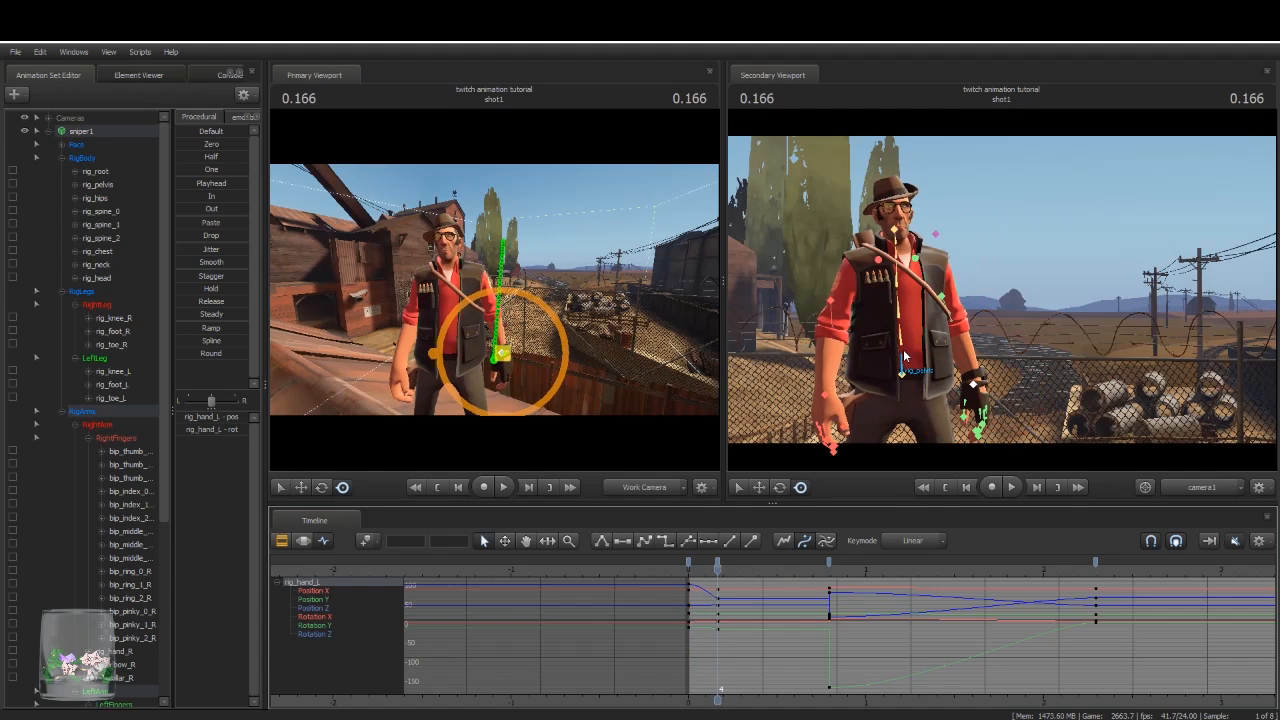
left_click(900, 360)
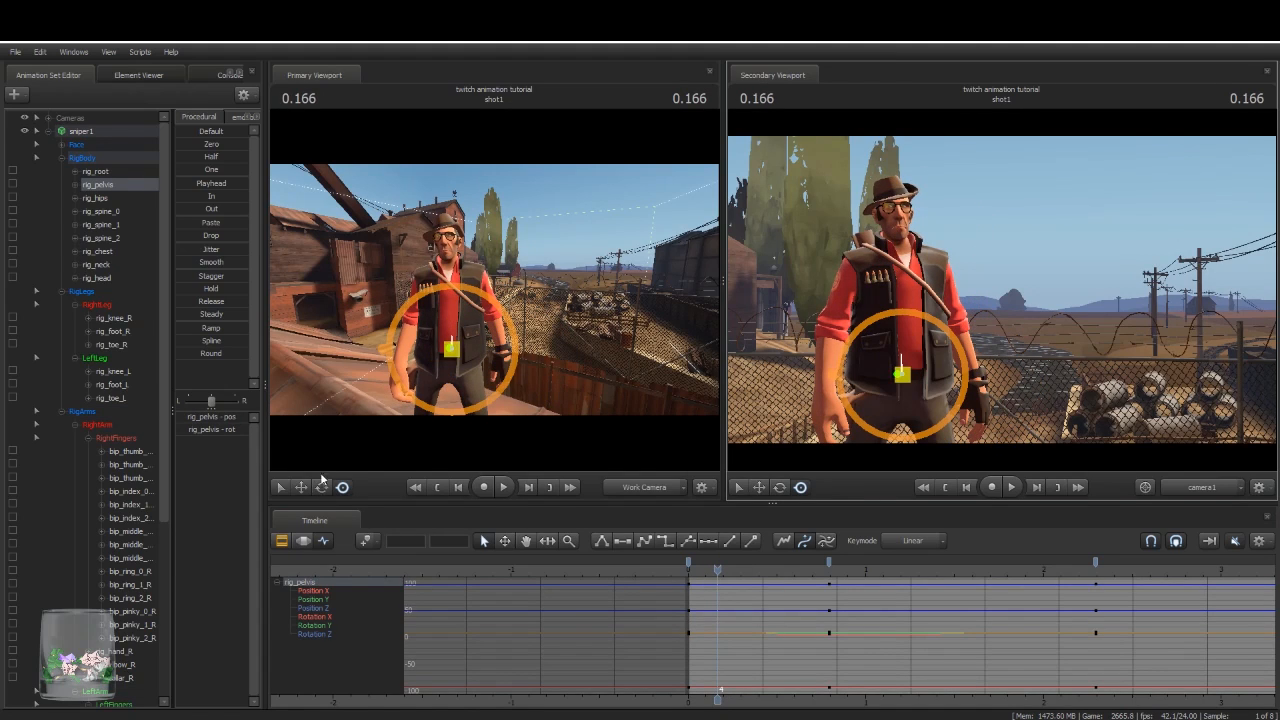
left_click(451, 309)
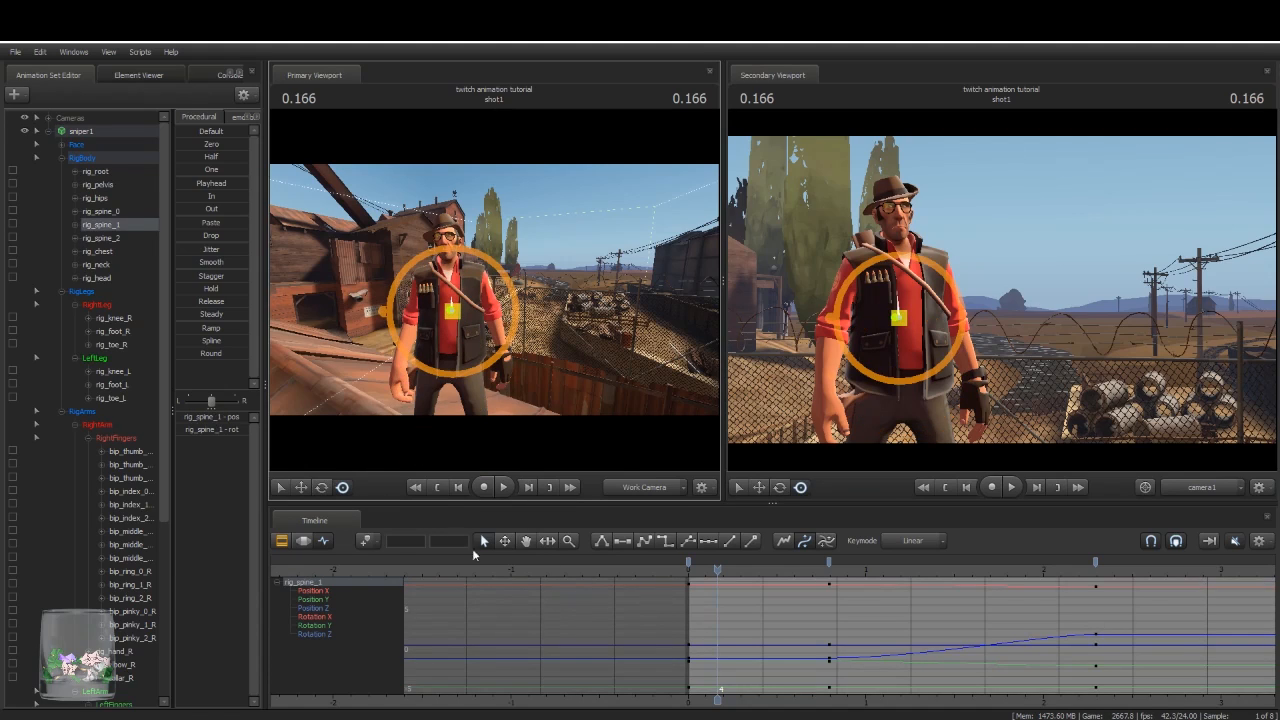
left_click(322, 487)
left_click_drag(936, 318, 927, 327)
left_click(929, 280)
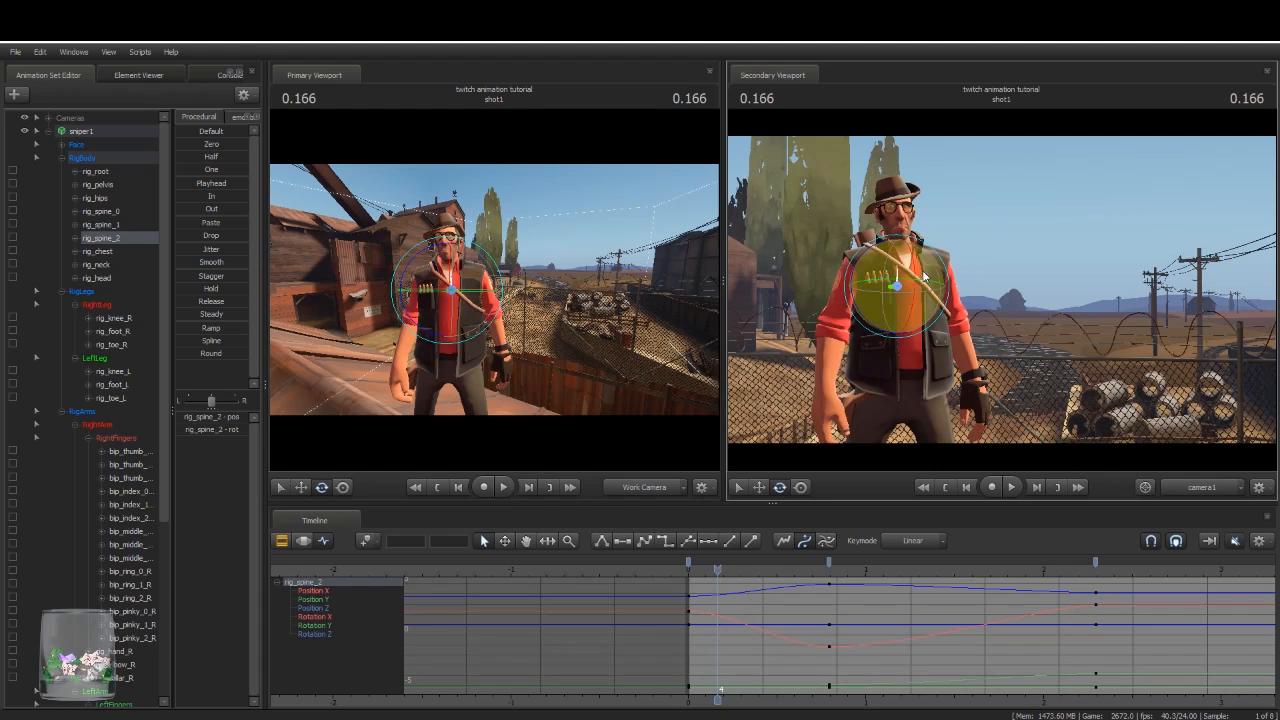
left_click_drag(929, 276, 928, 277)
Step: Rotate rig_neck at 0.166 seconds to adjust the tilt of the sniper's head, and select rig_collar_R
key("ctrl")
left_click(898, 231, "ctrl")
left_click_drag(886, 240, 921, 265)
key("ctrl")
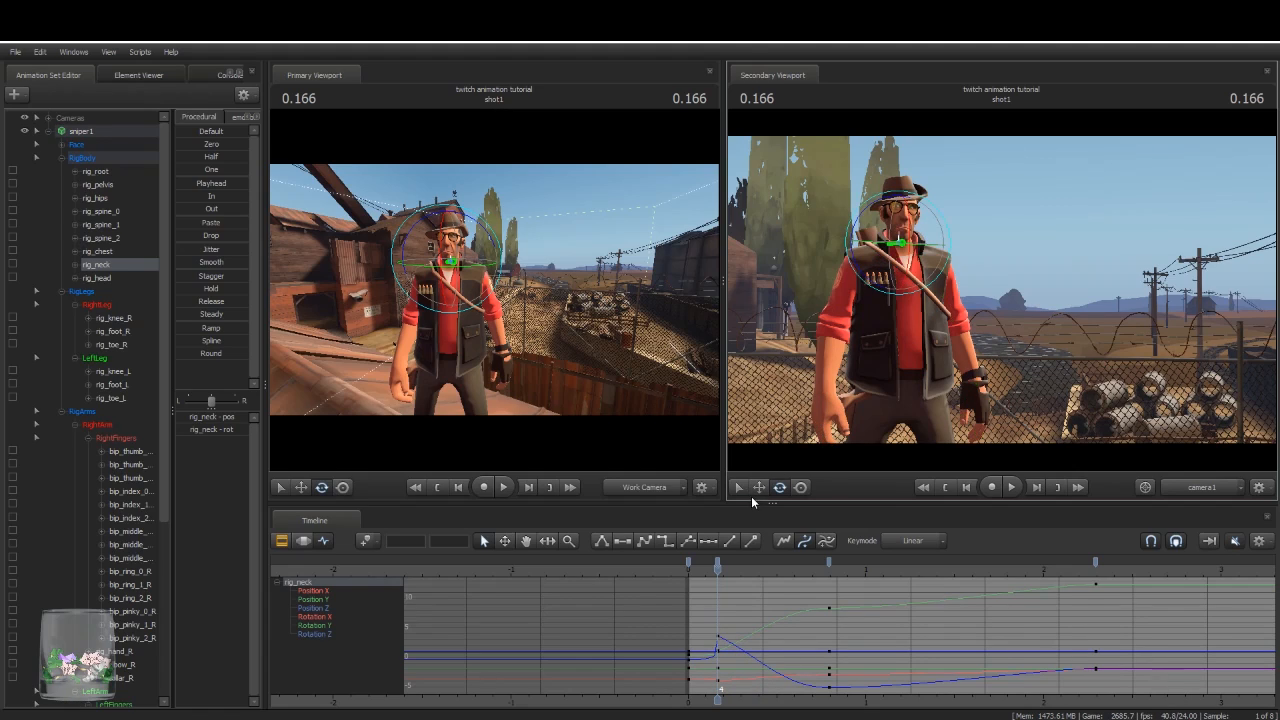
key("ctrl")
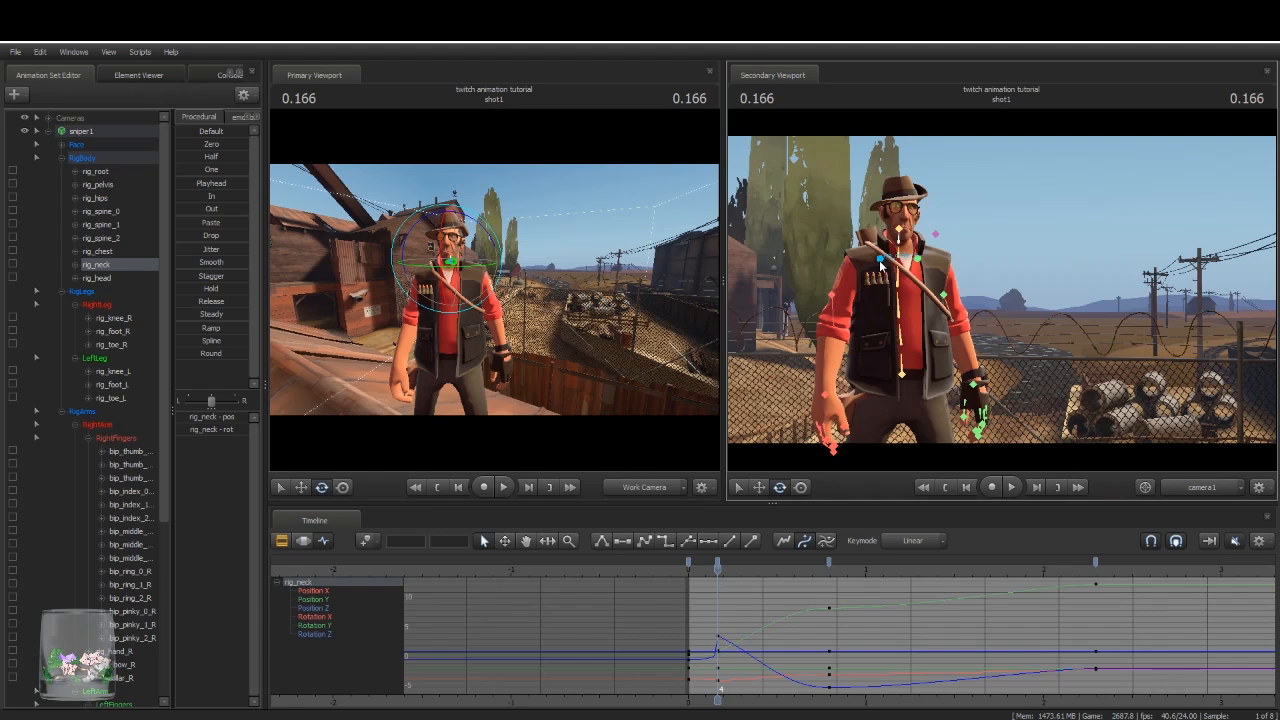
left_click(880, 262)
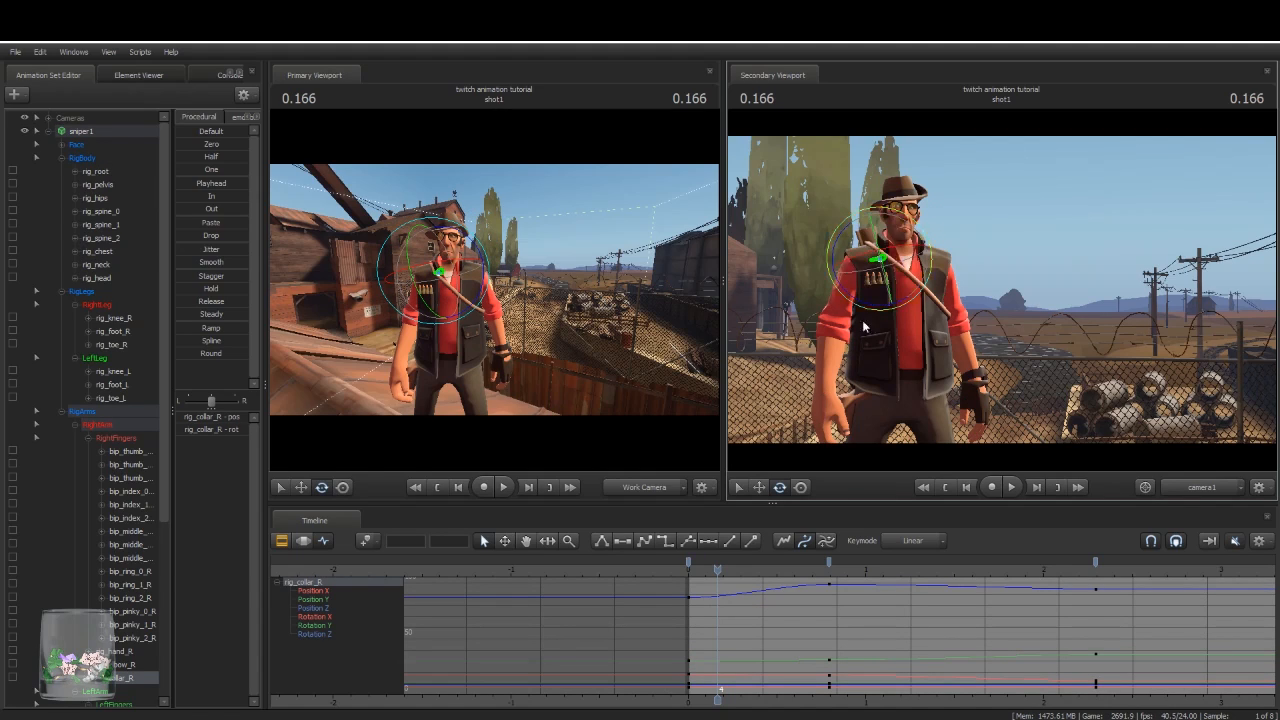
Step: Apply flat tangents to all sniper1 keys from 0 through 0.791 seconds and play the motion briefly
mouse_move(720, 570)
left_mouse_down()
mouse_move(692, 579)
mouse_move(767, 585)
mouse_move(718, 585)
left_mouse_up()
left_click(82, 131)
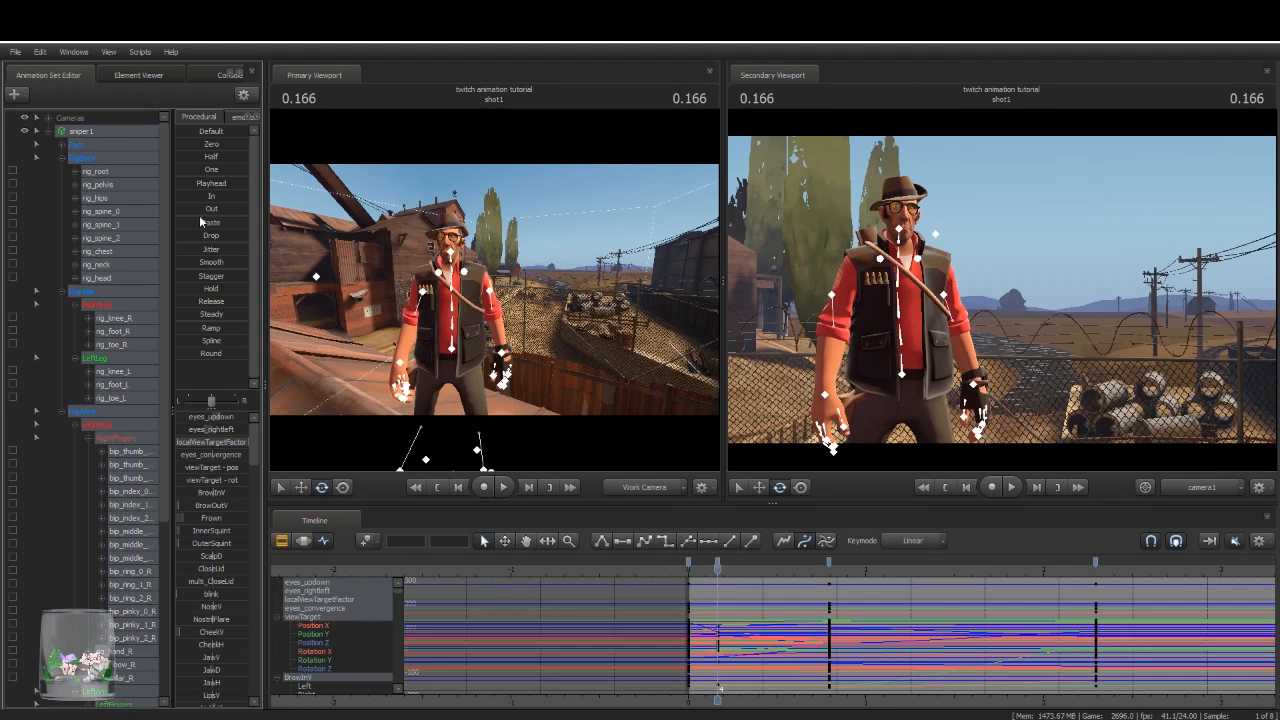
left_click(688, 563)
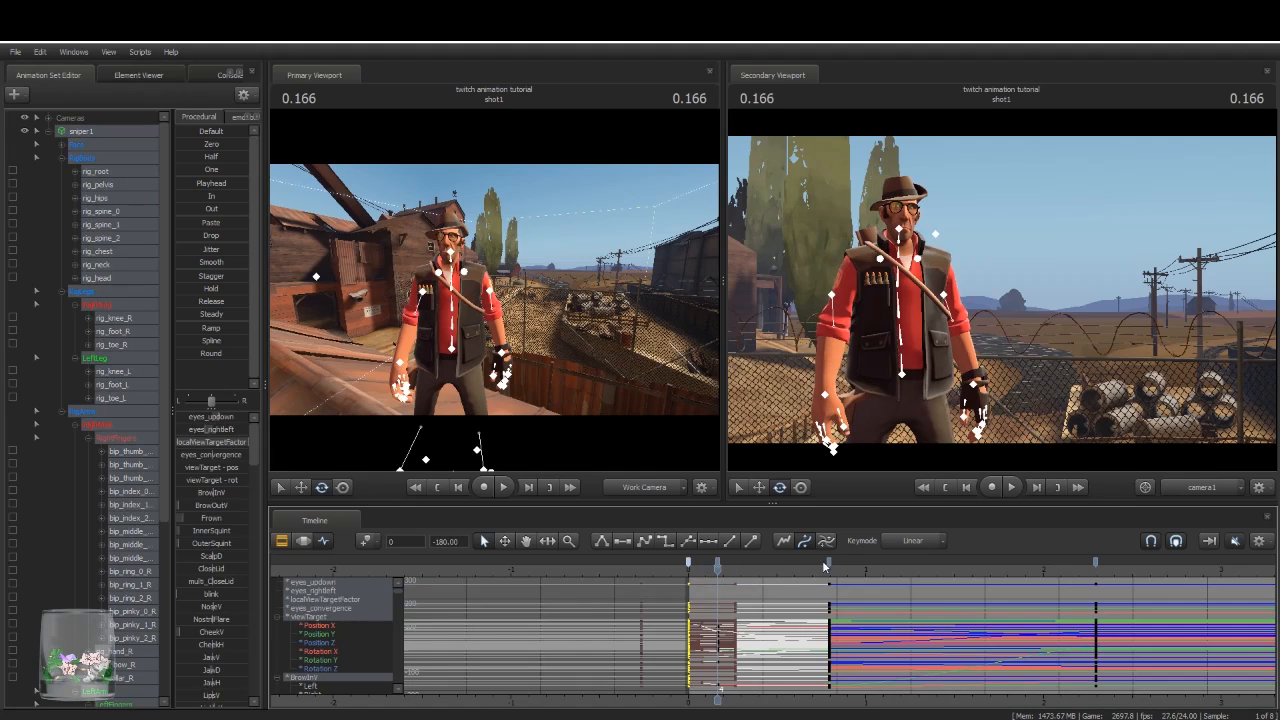
left_click(828, 561, "shift")
left_click(621, 543)
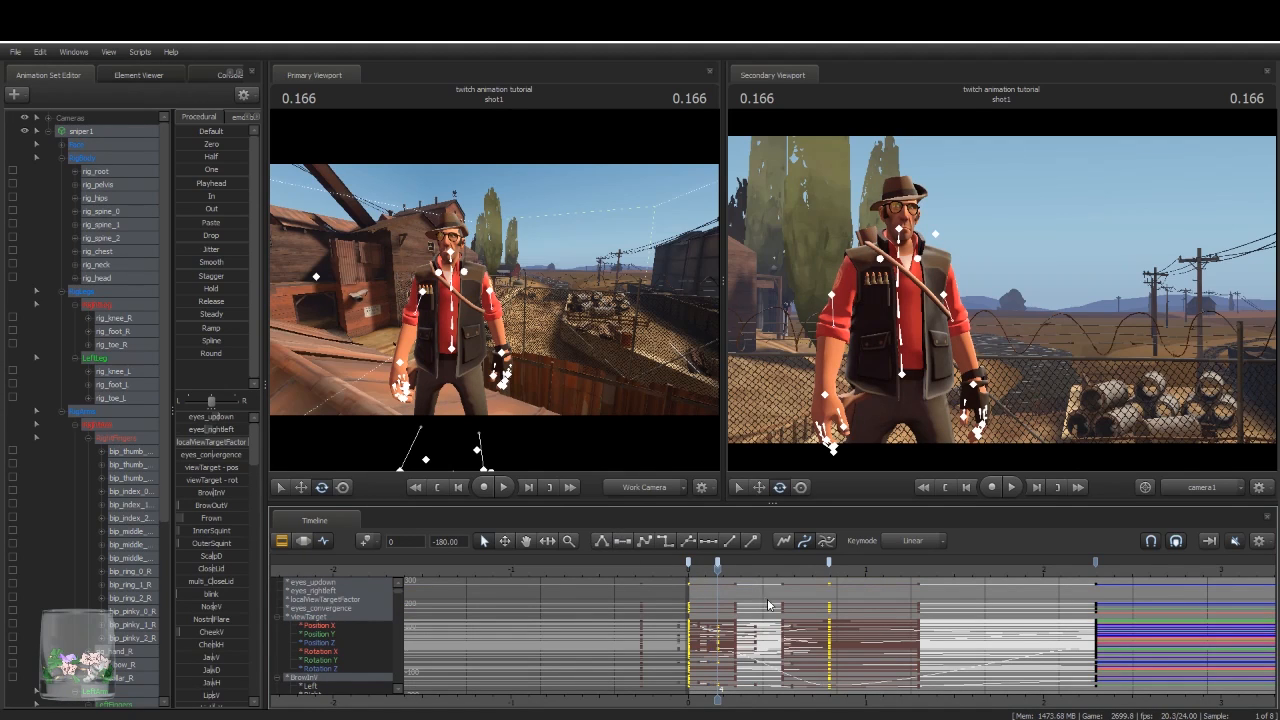
left_click(781, 598)
mouse_move(716, 574)
left_mouse_down()
mouse_move(681, 579)
mouse_move(717, 571)
left_mouse_up()
key("space")
key("space")
Step: Frame the sniper's right hand, then move and rotate rig_hand_R slightly at 0.166 seconds
left_click(826, 394, "ctrl")
left_click_drag(625, 426, 672, 455)
key("w")
left_click_drag(540, 318, 499, 283)
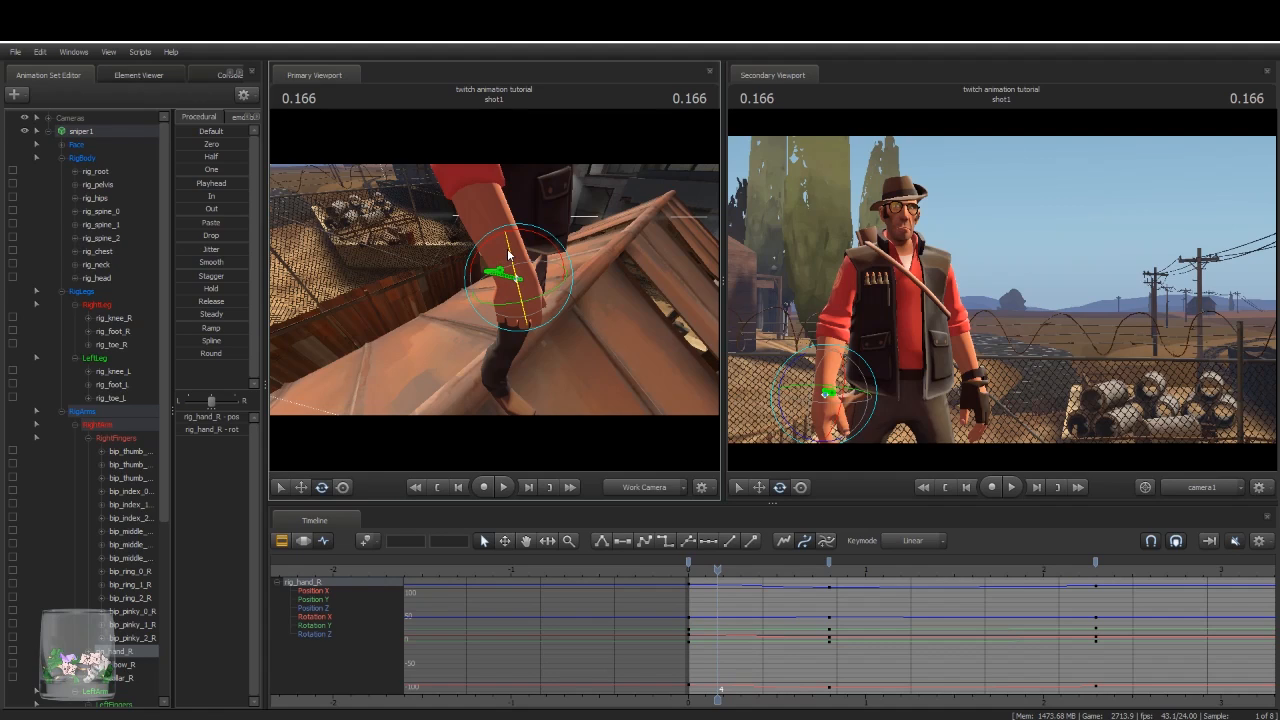
left_click(344, 486)
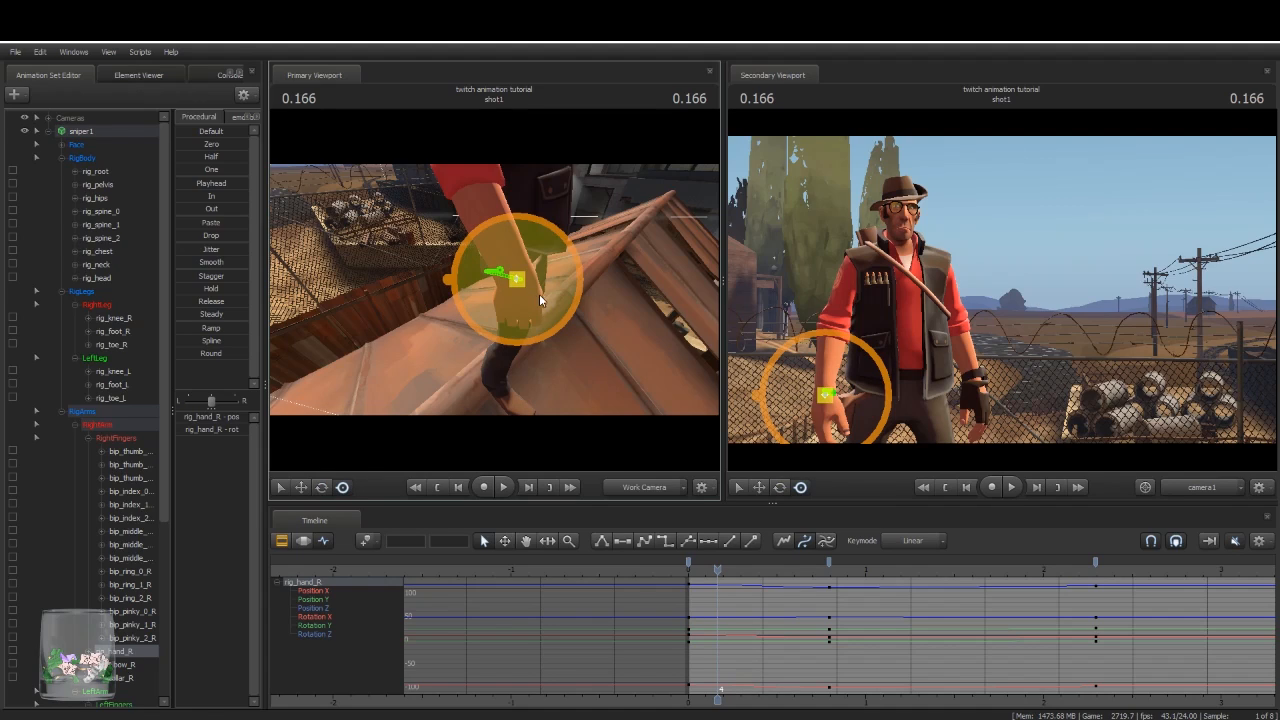
left_click_drag(519, 288, 513, 279)
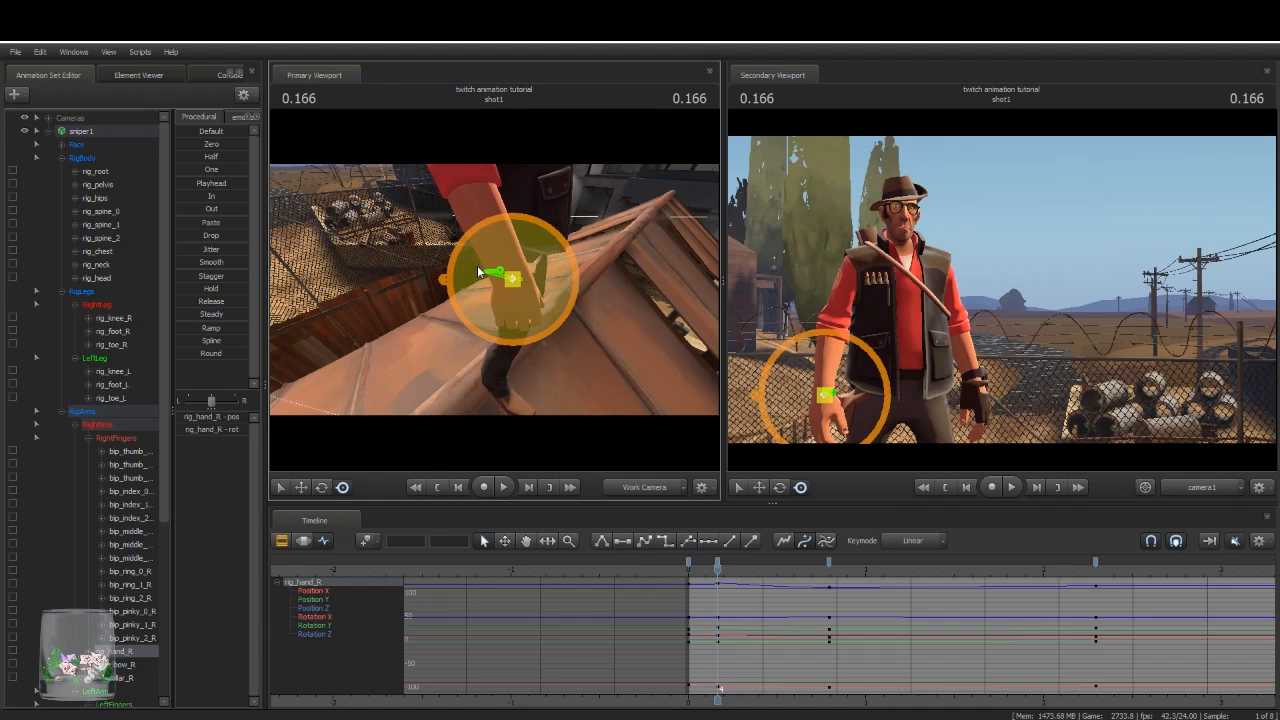
left_click_drag(477, 265, 525, 255)
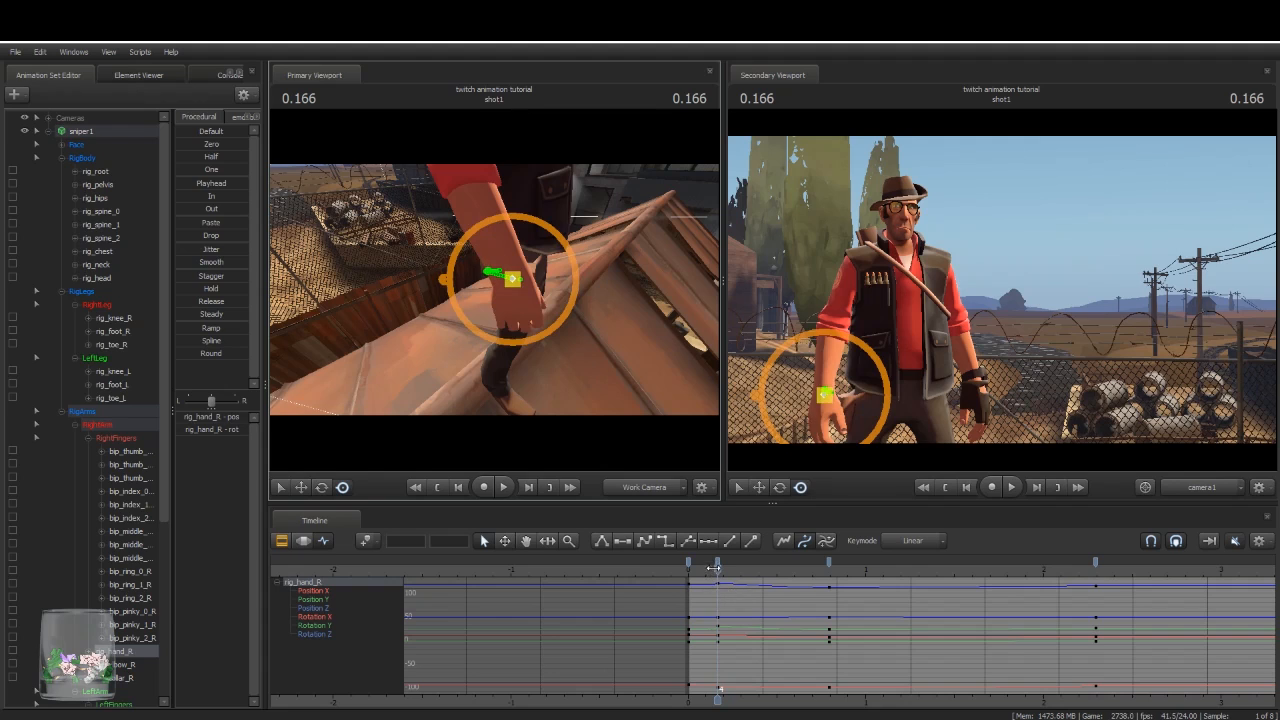
Step: Select every sniper1 control again and flatten the tangents of the keys from 0 to 0.791 seconds, including the new hand key
left_click_drag(716, 571, 785, 578)
left_click(95, 131)
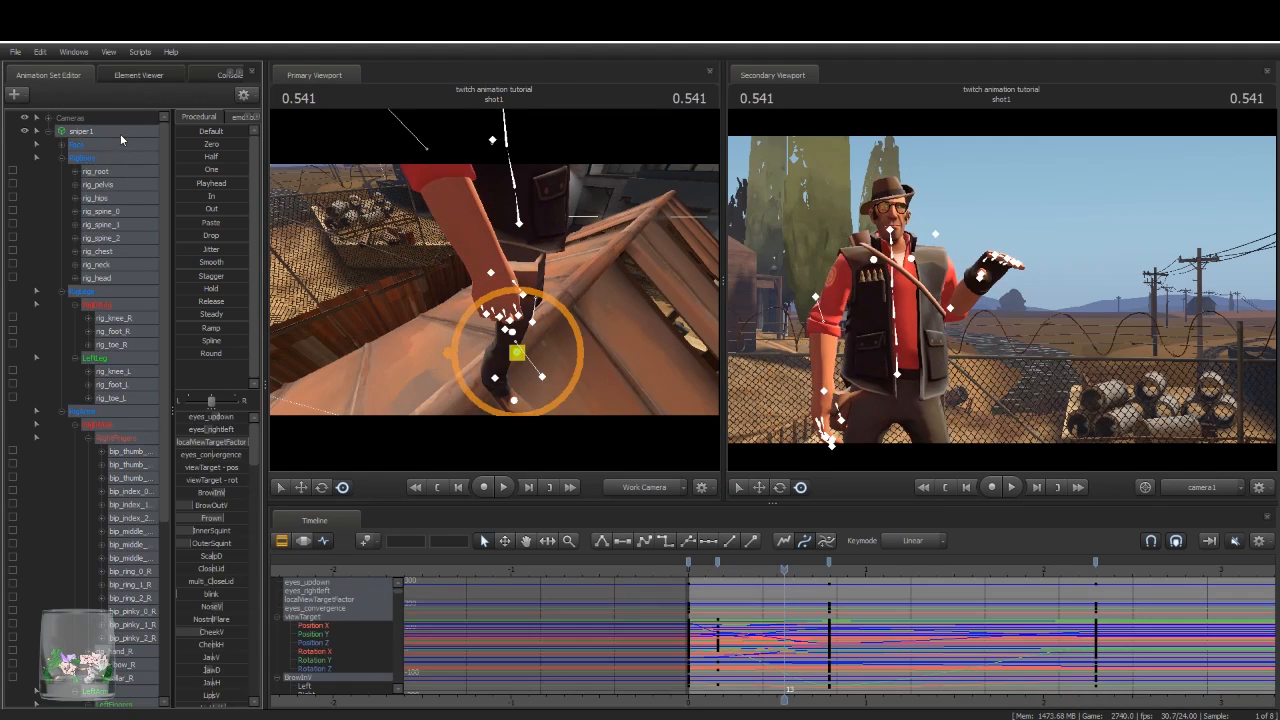
left_click(732, 564)
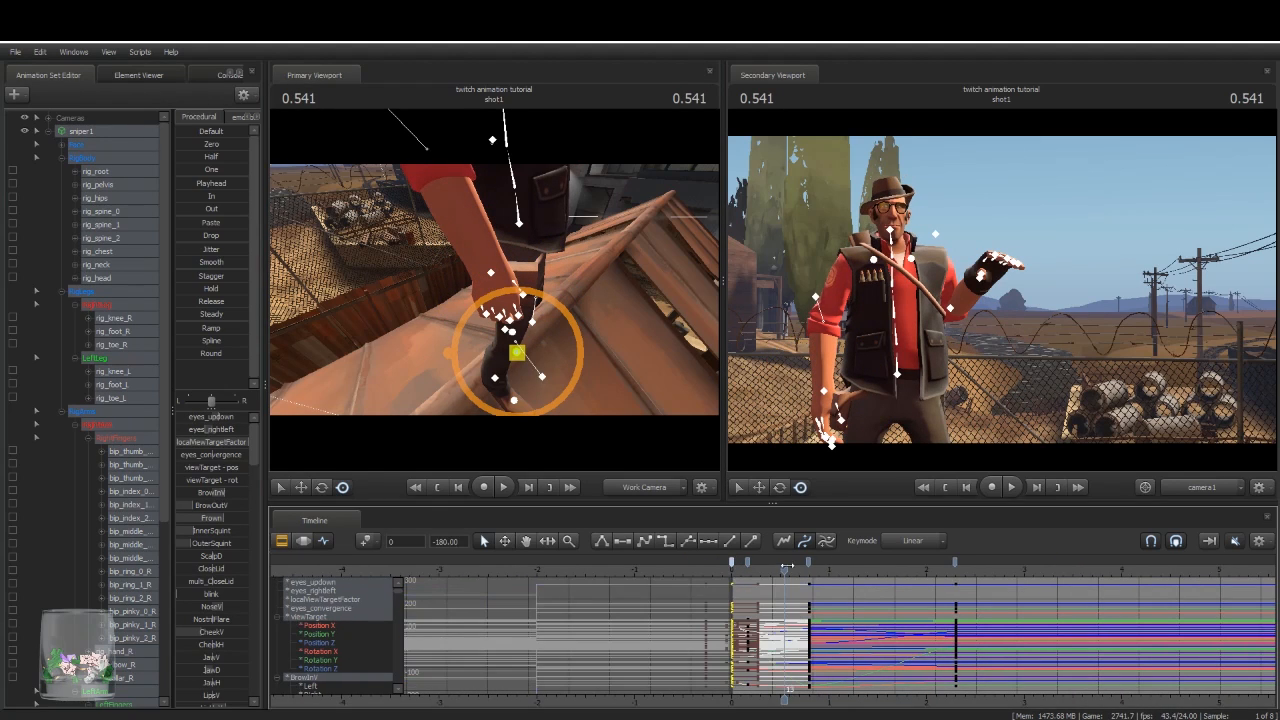
left_click(808, 564, "shift")
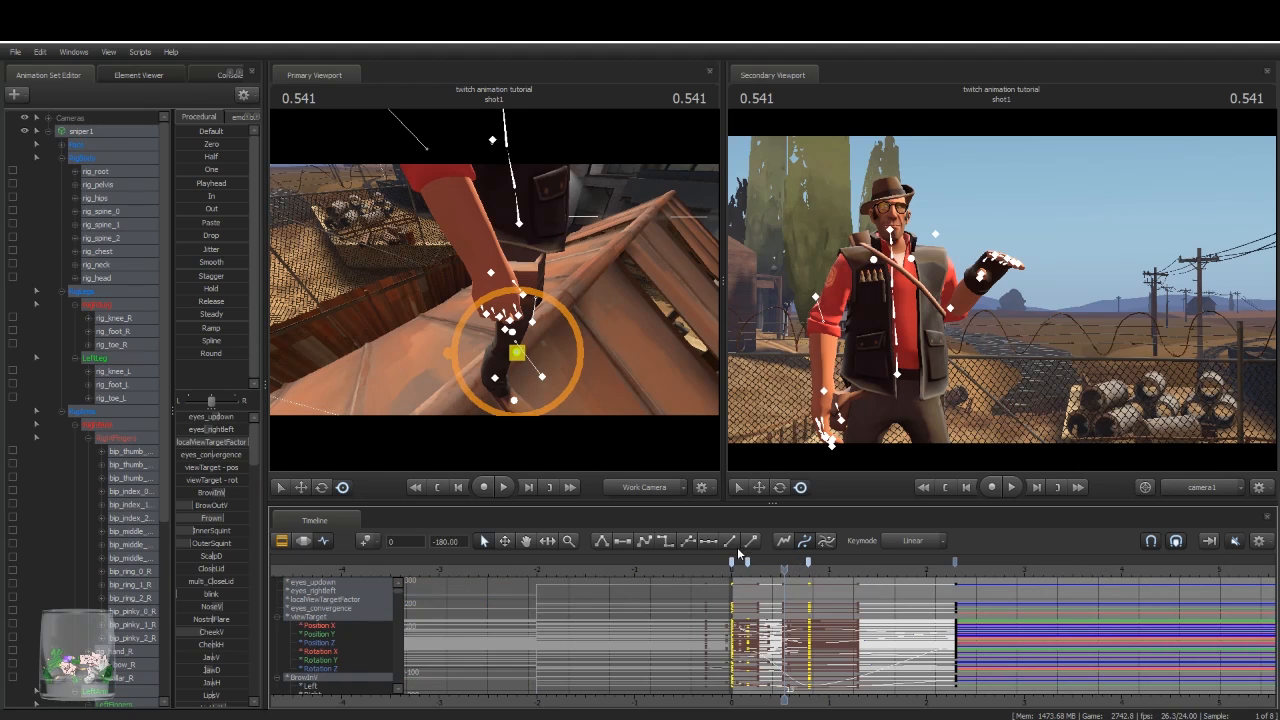
left_click(623, 542)
left_click(839, 591)
Step: Play the shot repeatedly from its start, continuing in the Clip Editor, to examine the anticipation and arm raise
left_click_drag(785, 572, 729, 610)
left_click(730, 609)
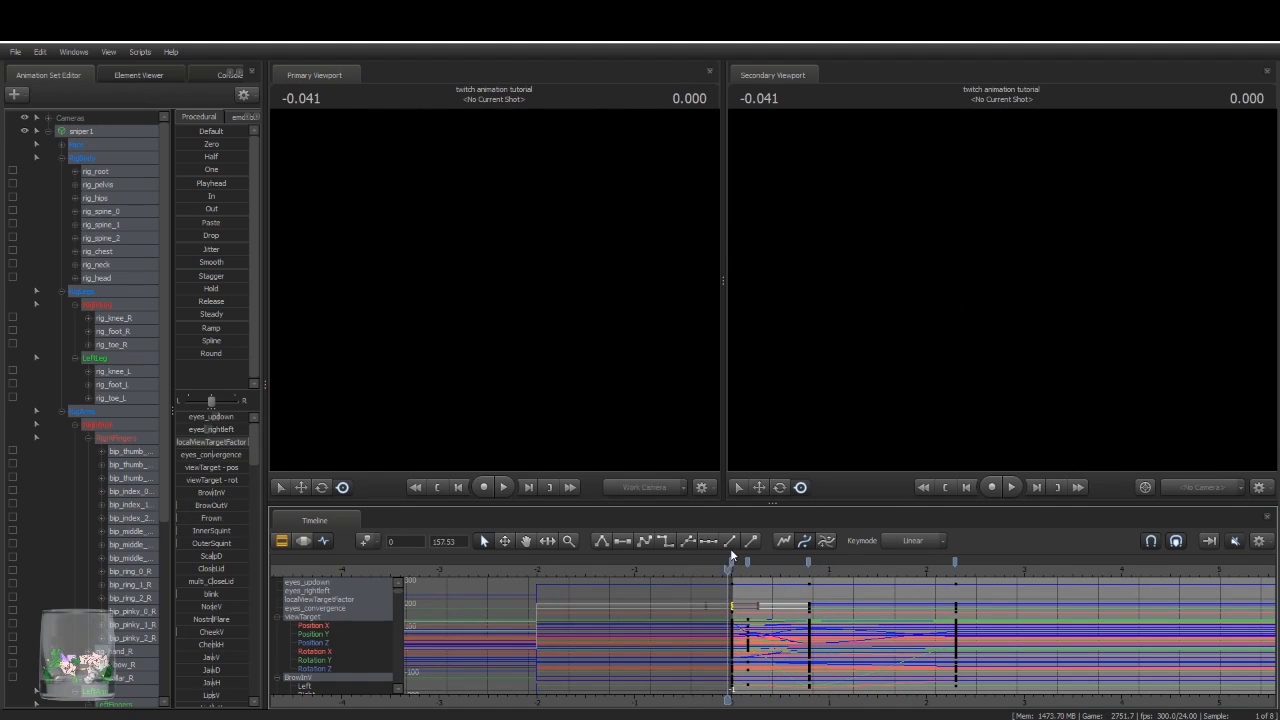
key("space")
key("space")
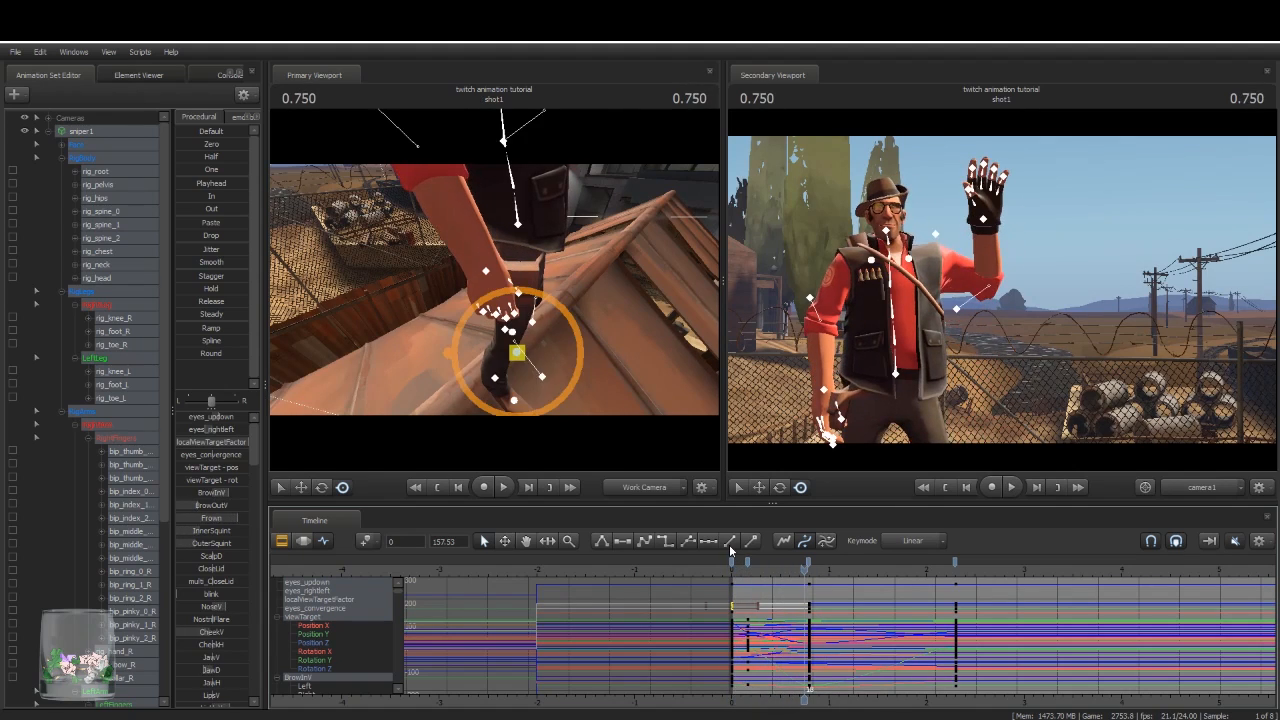
key("Home")
key("F2")
key("space")
key("space")
key("Home")
key("space")
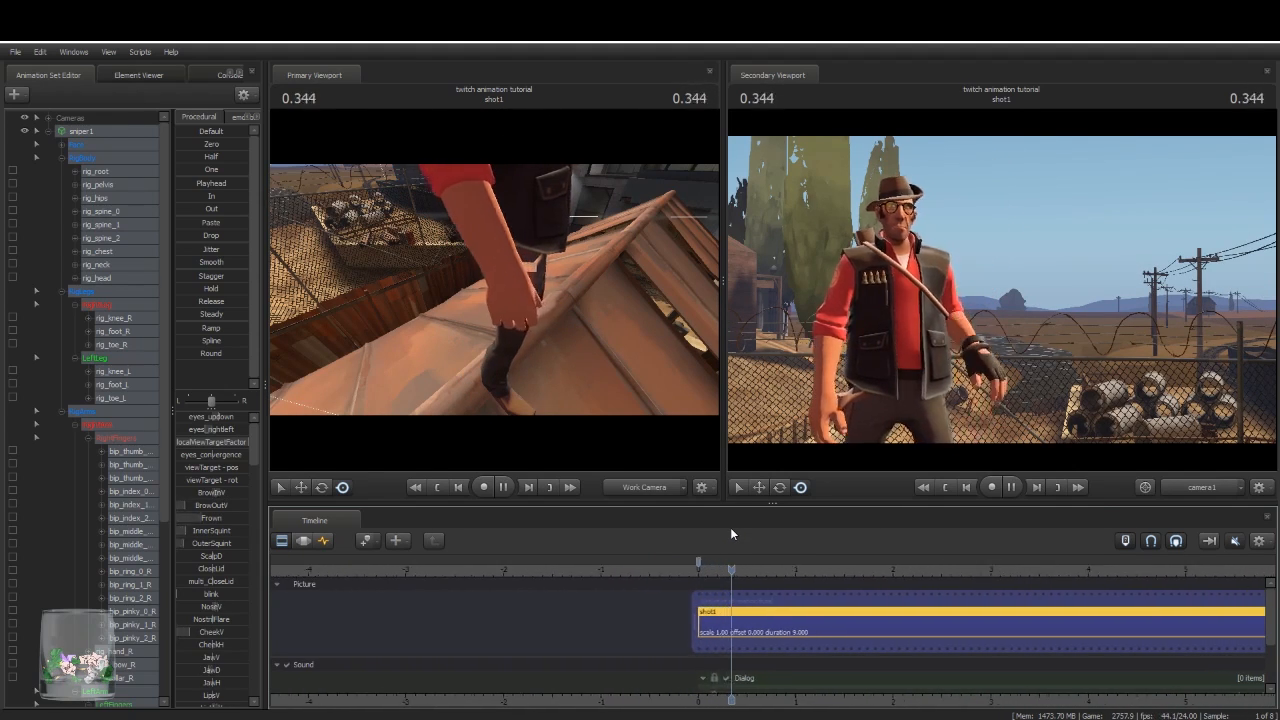
key("space")
key("Home")
key("space")
key("space")
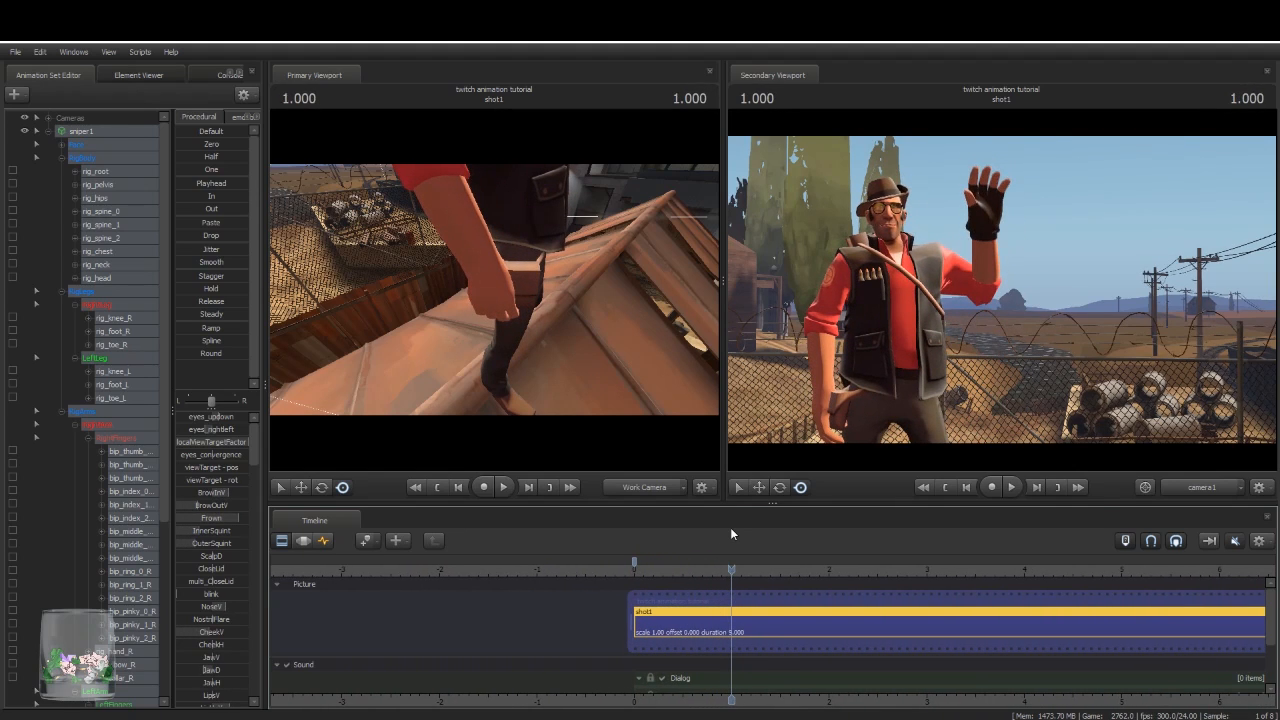
key("Home")
key("space")
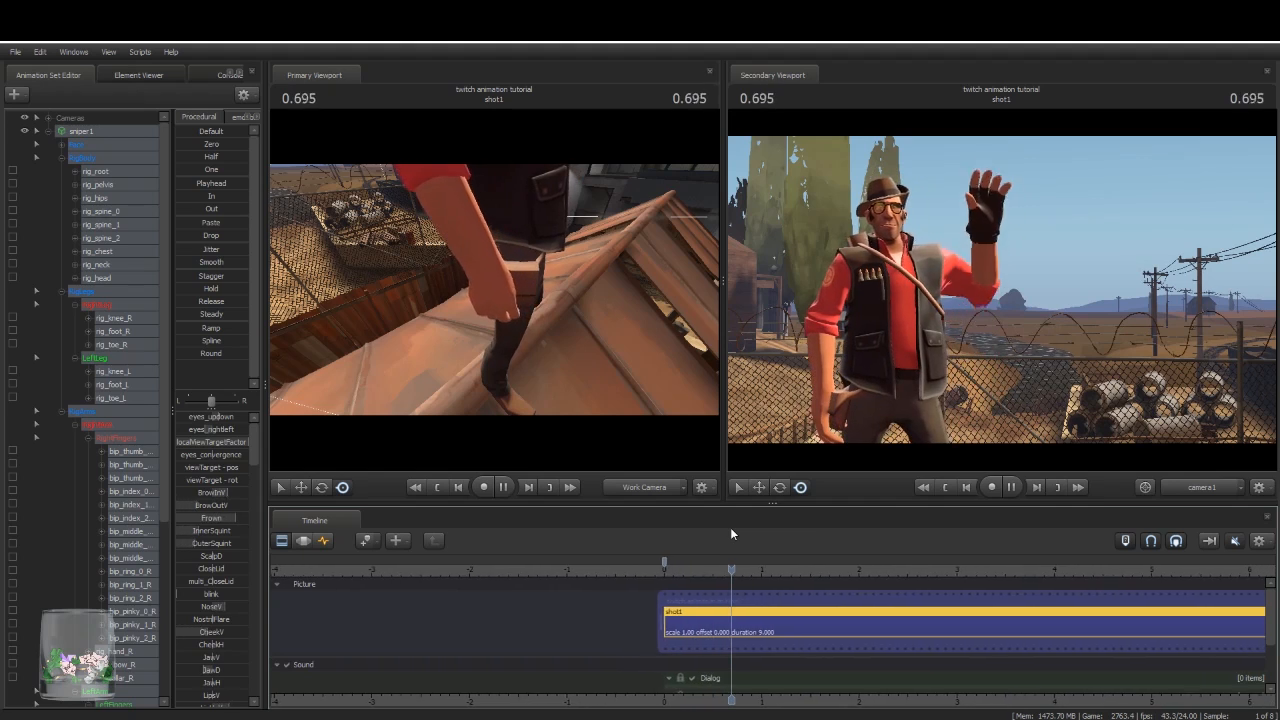
key("Home")
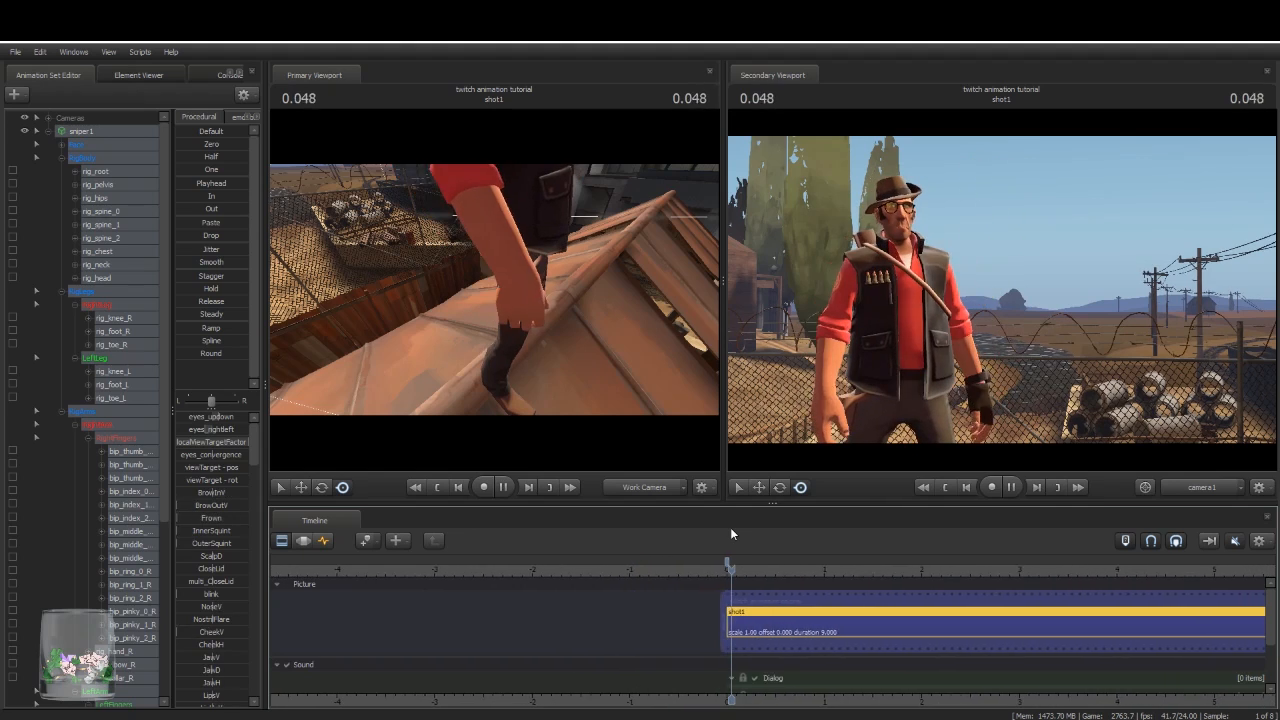
key("Home")
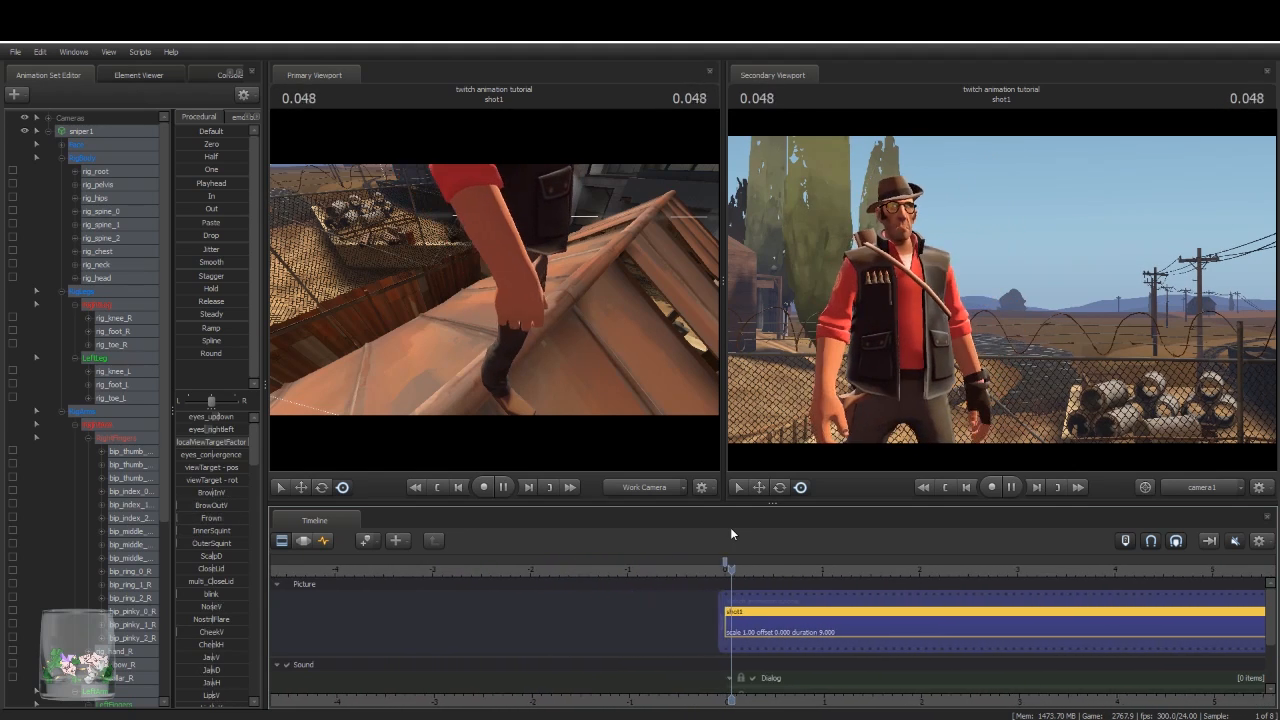
key("space")
key("space")
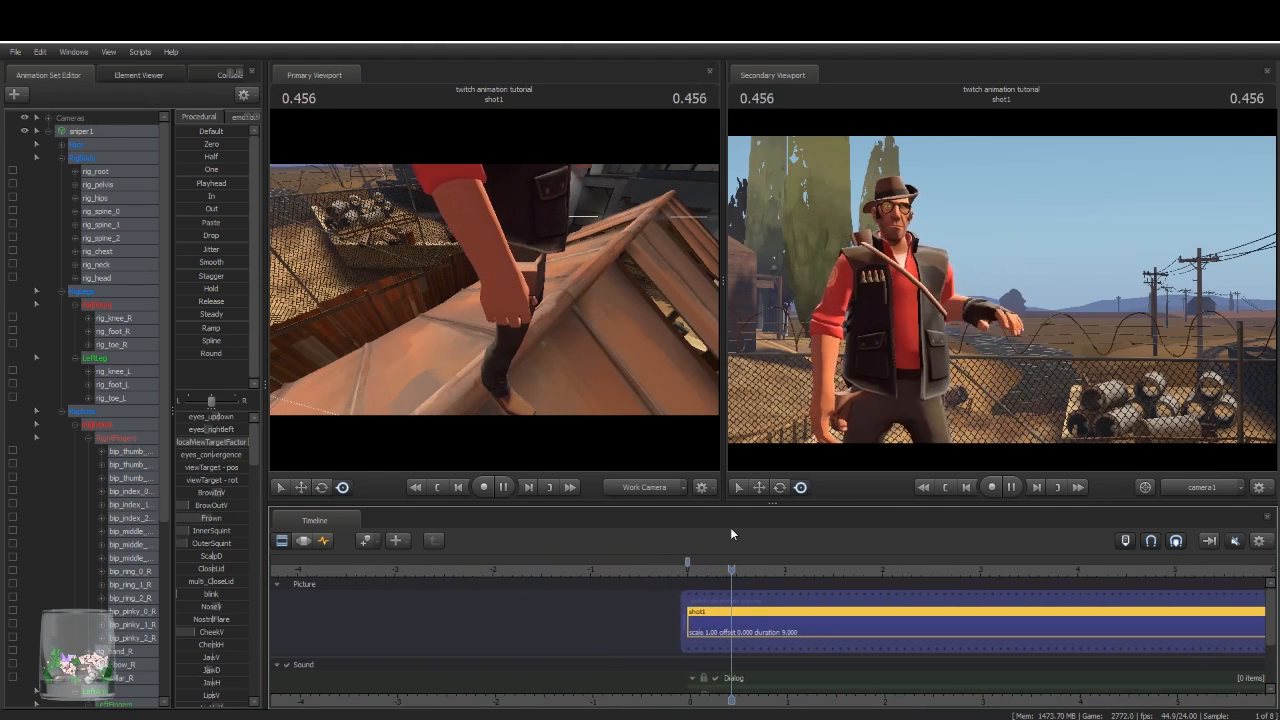
key("space")
key("space")
key("space")
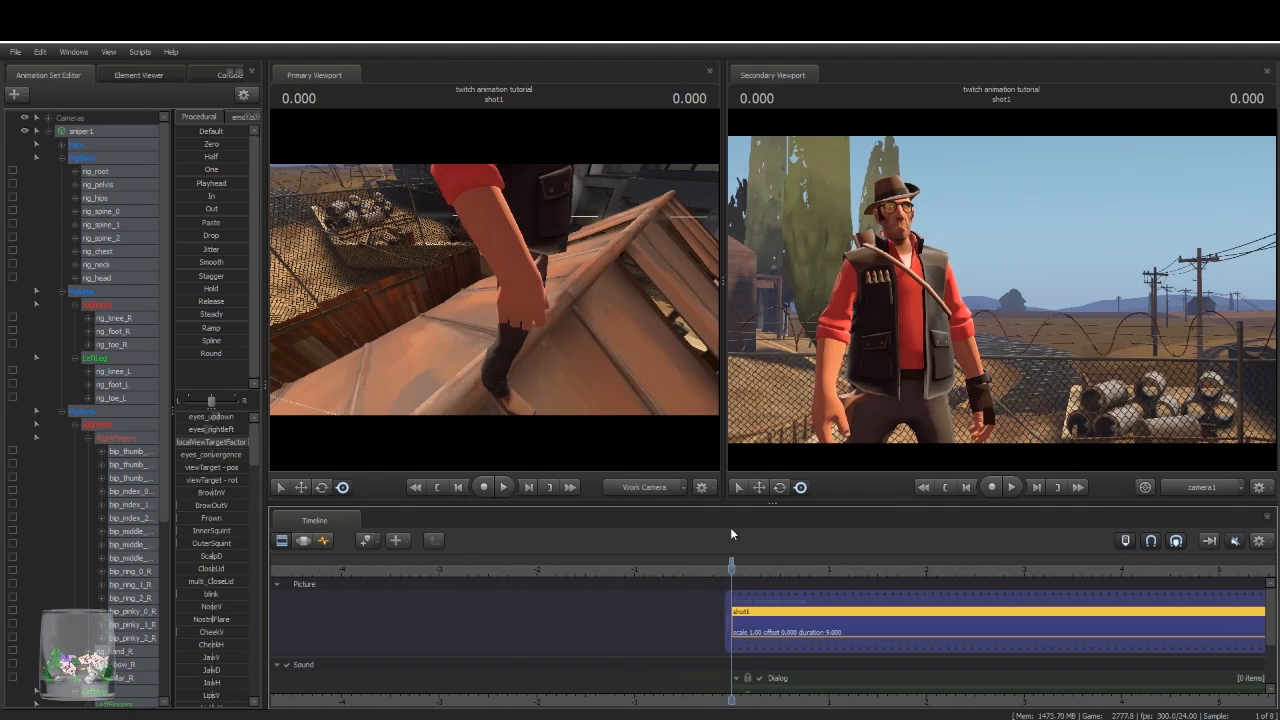
key("space")
key("space")
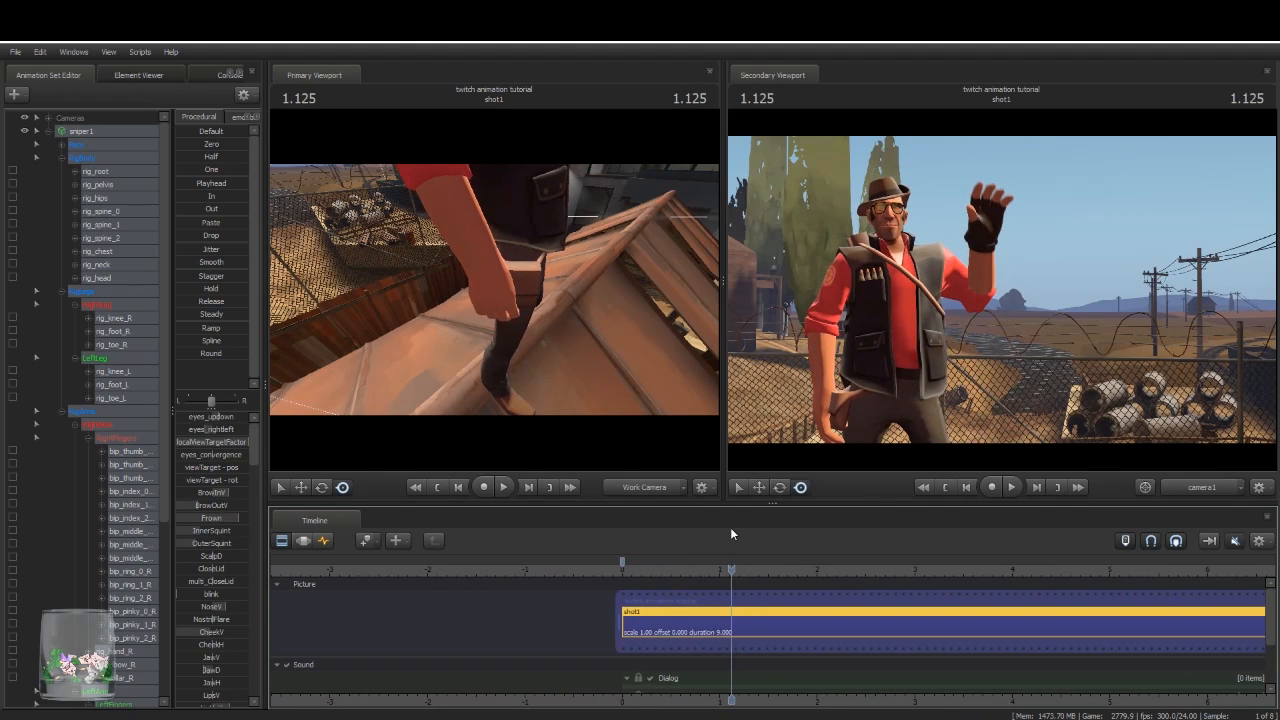
key("Home")
key("space")
key("space")
key("Home")
key("space")
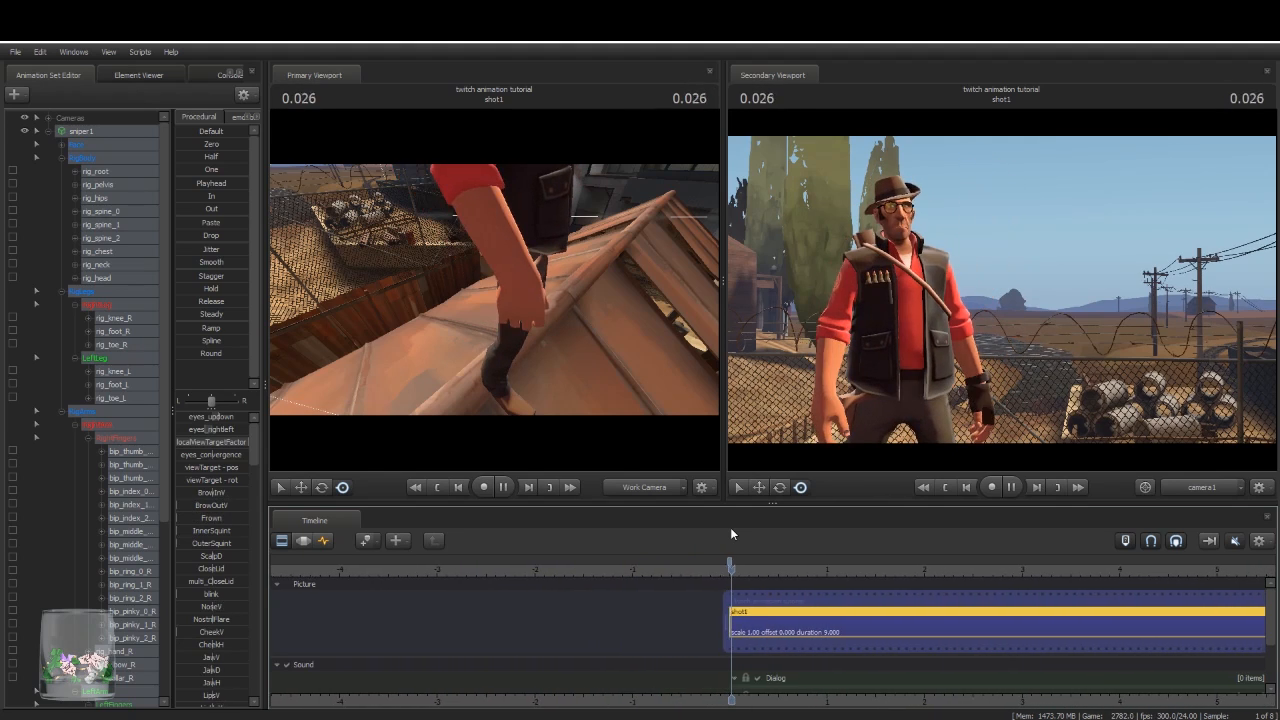
key("space")
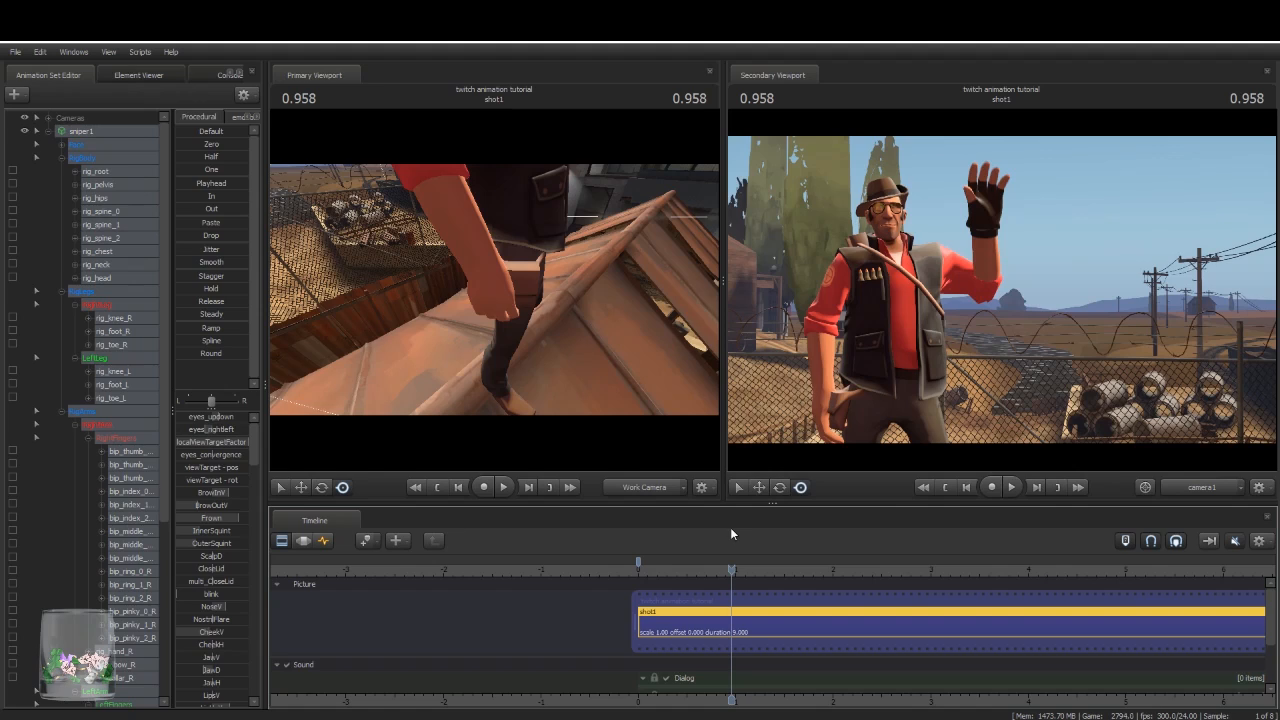
Step: Return to the Graph Editor, copy the sniper's full pose keyed at 0.791 seconds to 1.833 seconds, and scrub back to 1.166 seconds
left_click(322, 541)
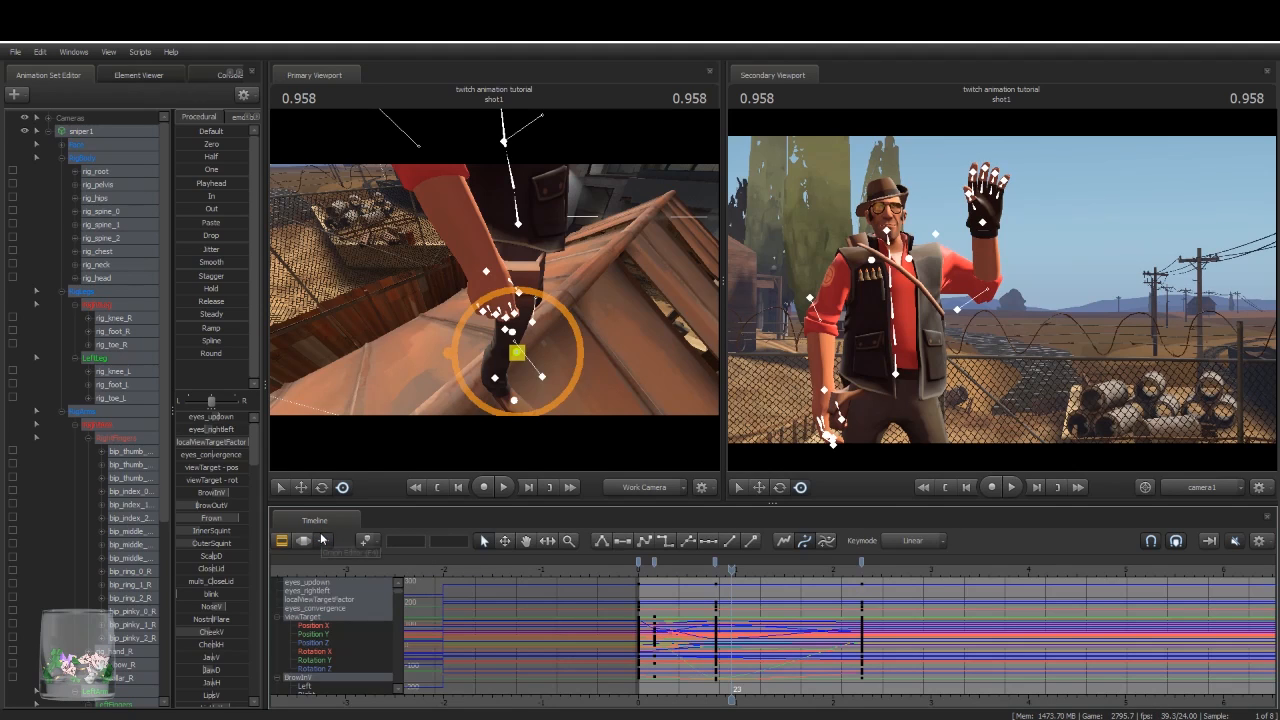
mouse_move(733, 572)
left_mouse_down()
mouse_move(634, 569)
mouse_move(712, 568)
left_mouse_up()
mouse_move(710, 620)
left_mouse_down()
mouse_move(646, 622)
mouse_move(786, 622)
mouse_move(716, 622)
left_mouse_up()
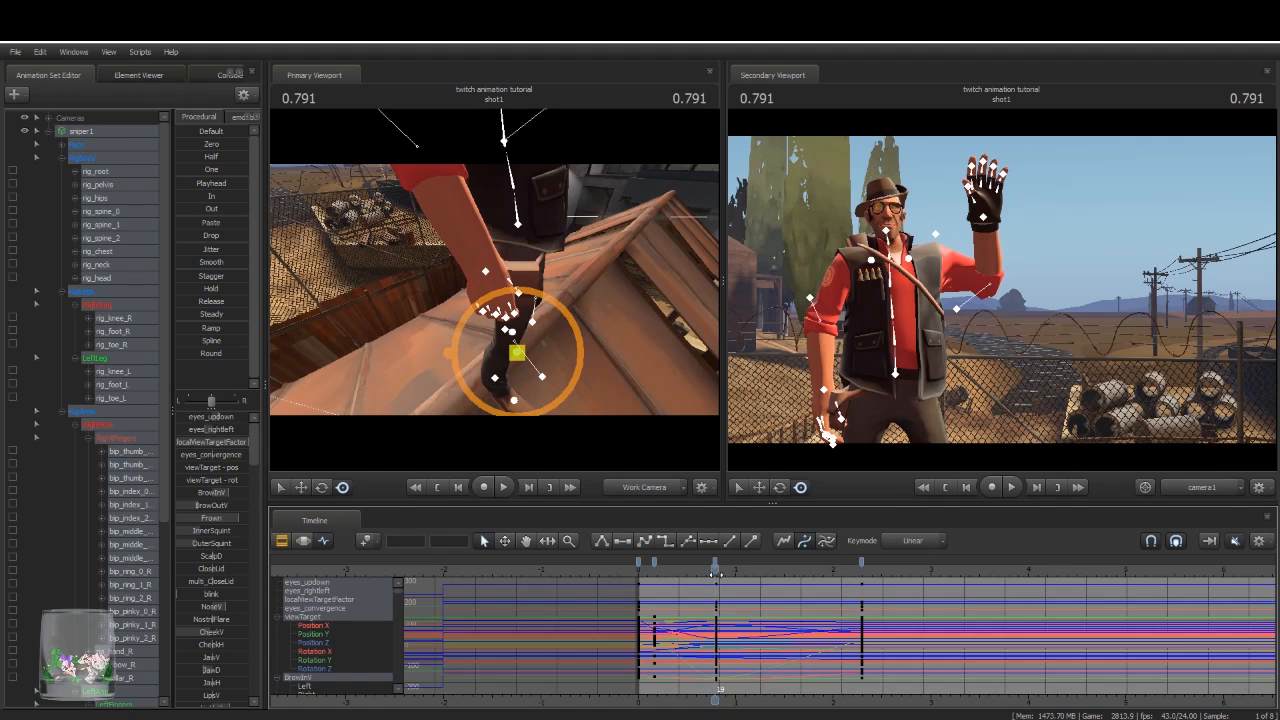
left_click_drag(715, 572, 758, 642)
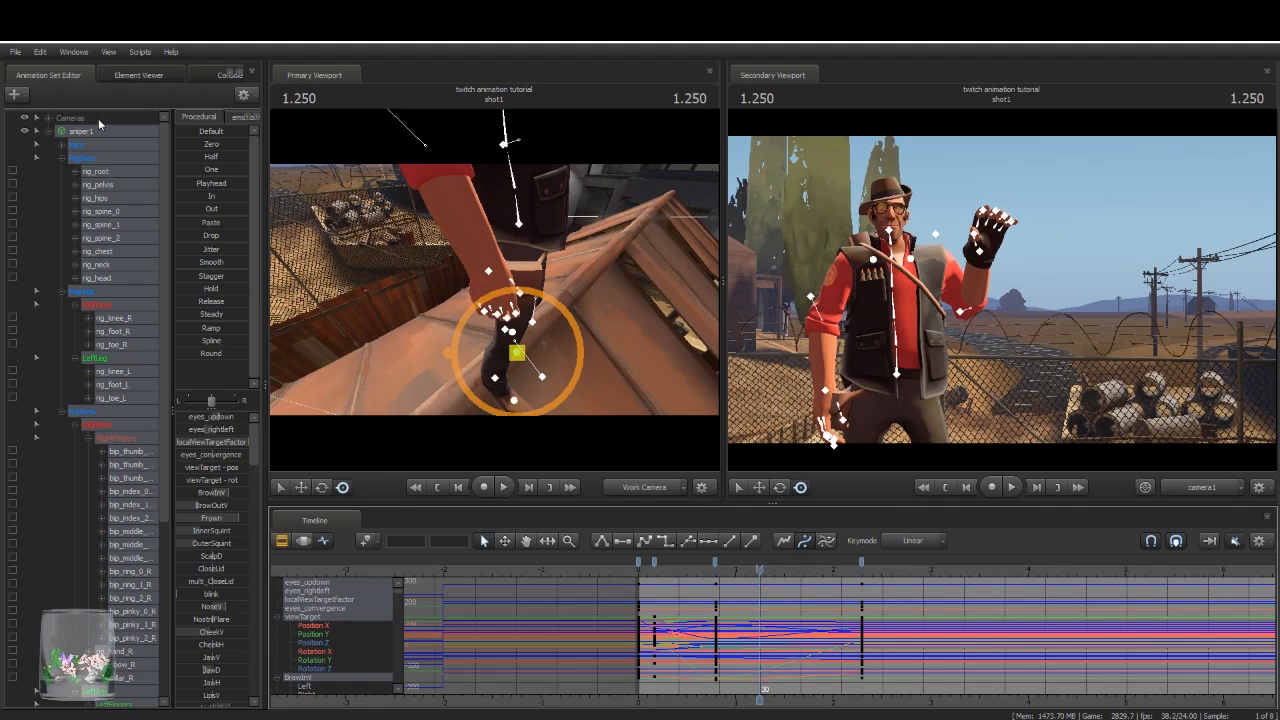
left_click(716, 563)
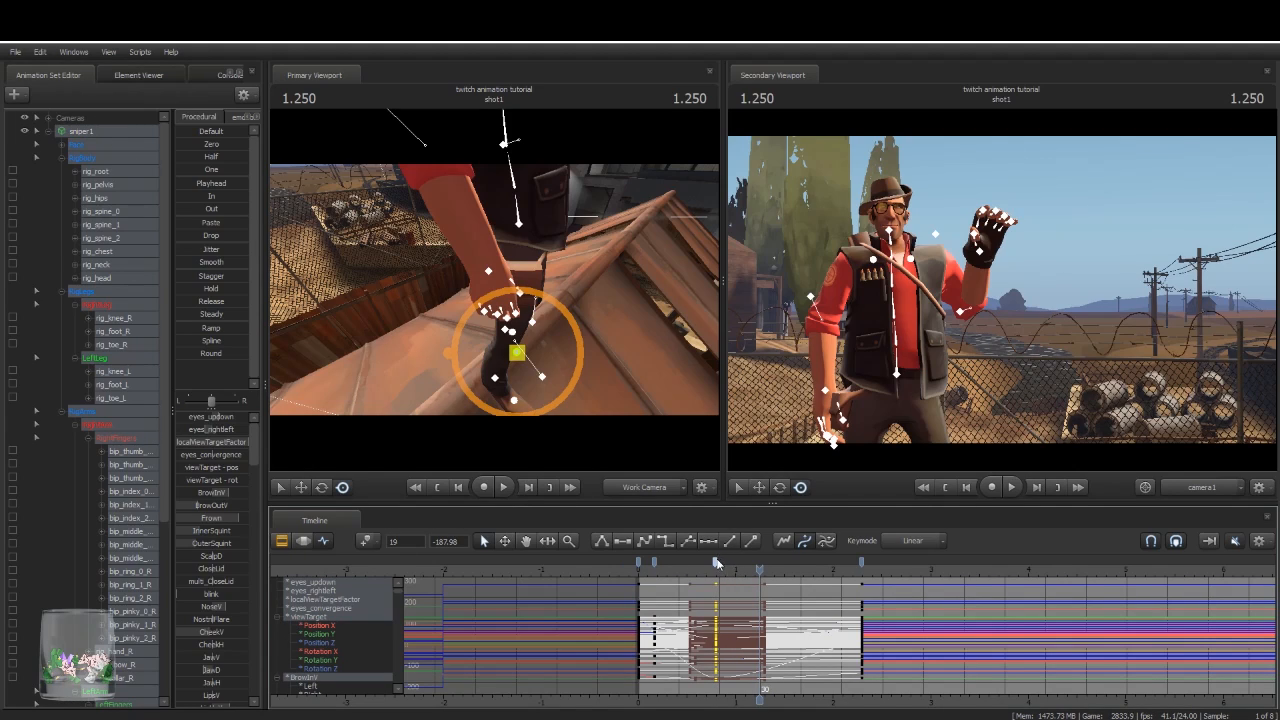
left_click_drag(762, 570, 815, 572)
key("ctrl+v")
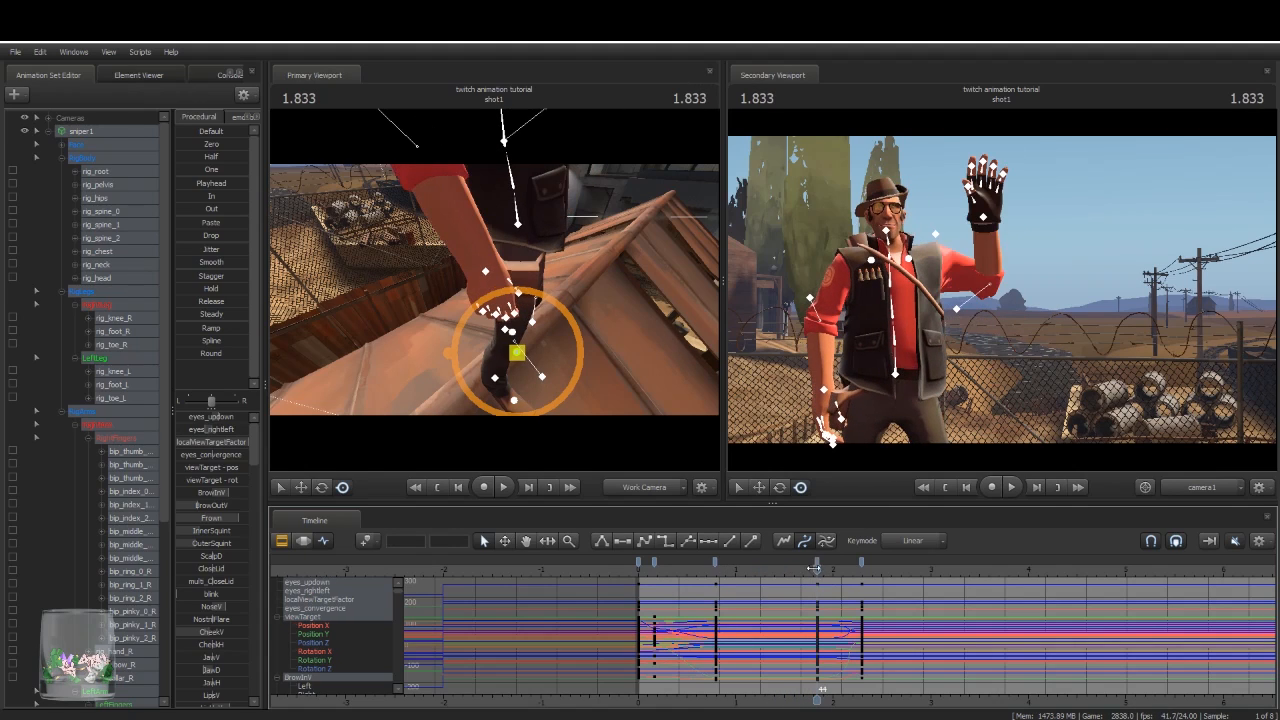
left_click_drag(818, 569, 750, 570)
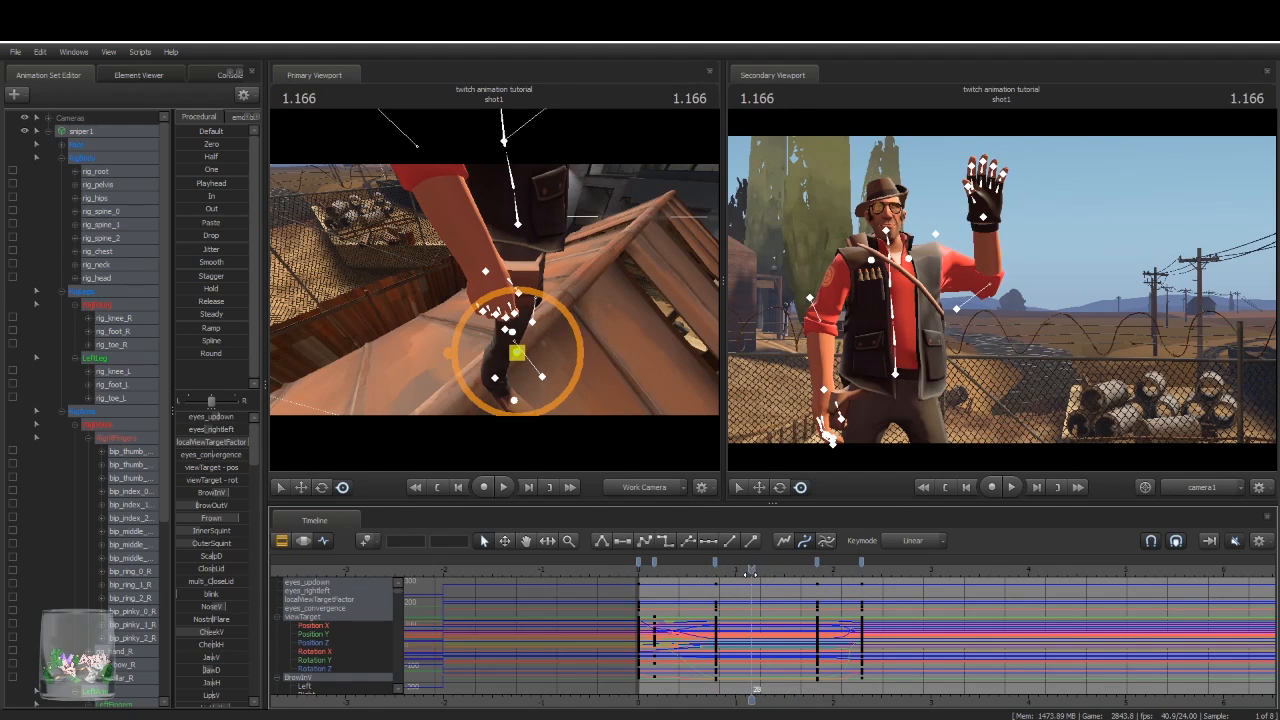
Step: At 1.166 seconds, move rig_hand_L toward the sniper's head and tilt the raised hand inward for the wave
left_click(984, 218)
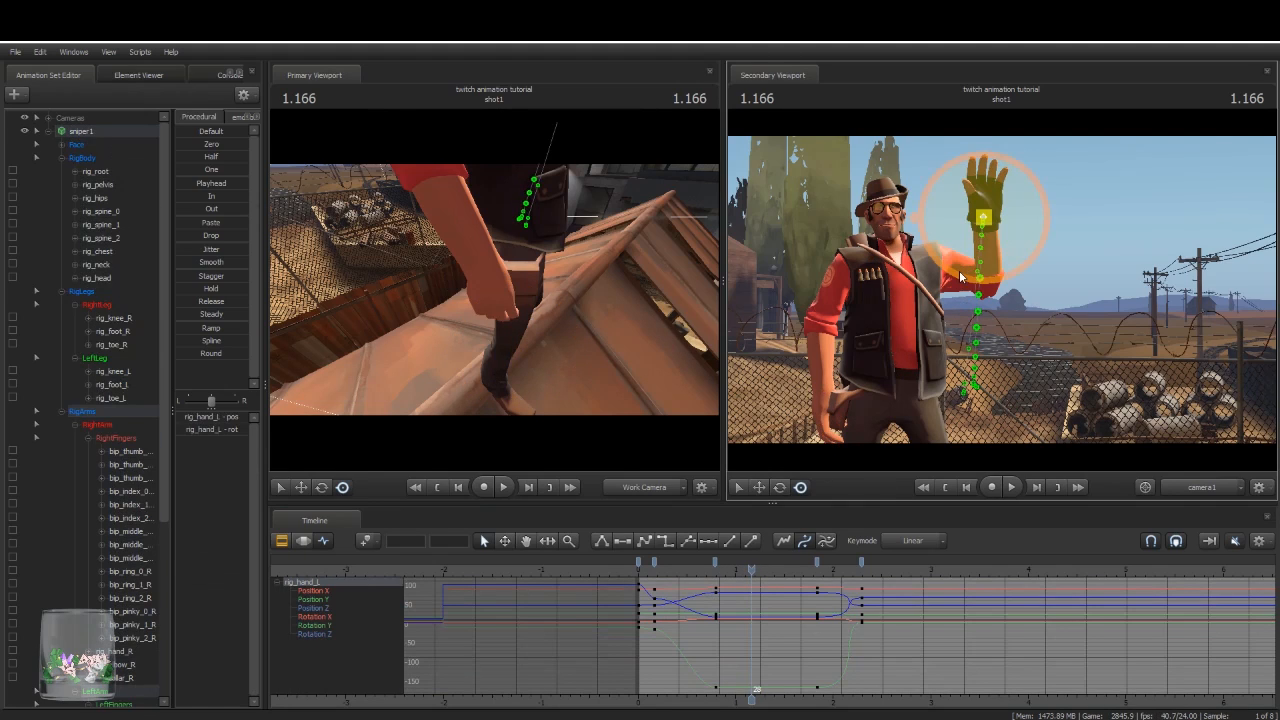
left_click_drag(979, 216, 969, 246)
key("e")
left_click_drag(1022, 197, 1014, 203)
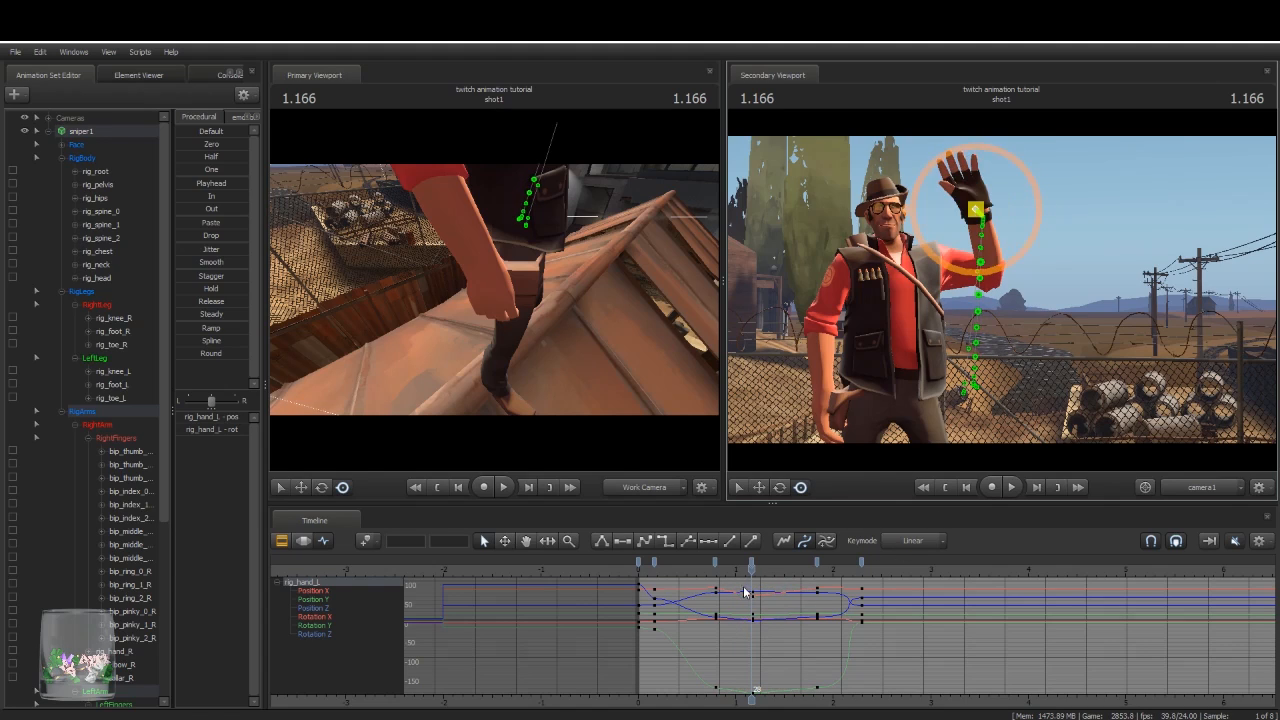
Step: At 1.583 seconds, move rig_hand_L away from the sniper's head and tilt the hand outward
left_click_drag(752, 571, 792, 571)
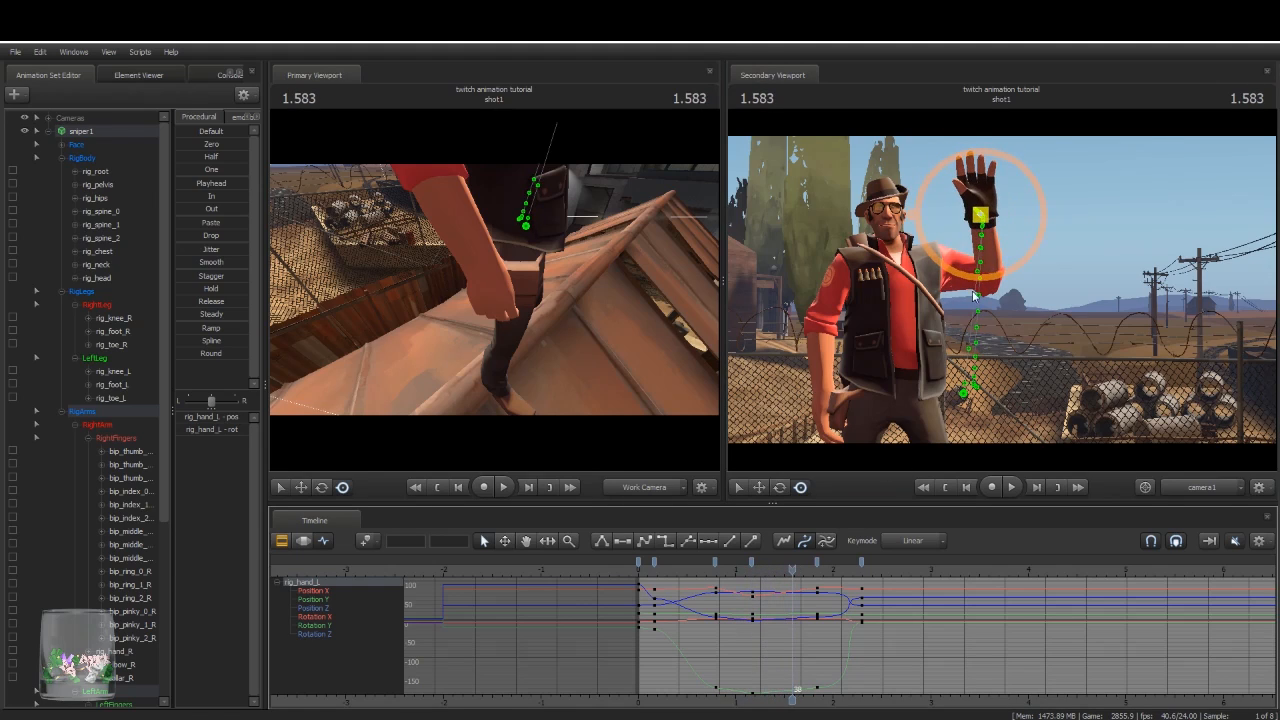
left_click_drag(974, 217, 1052, 238)
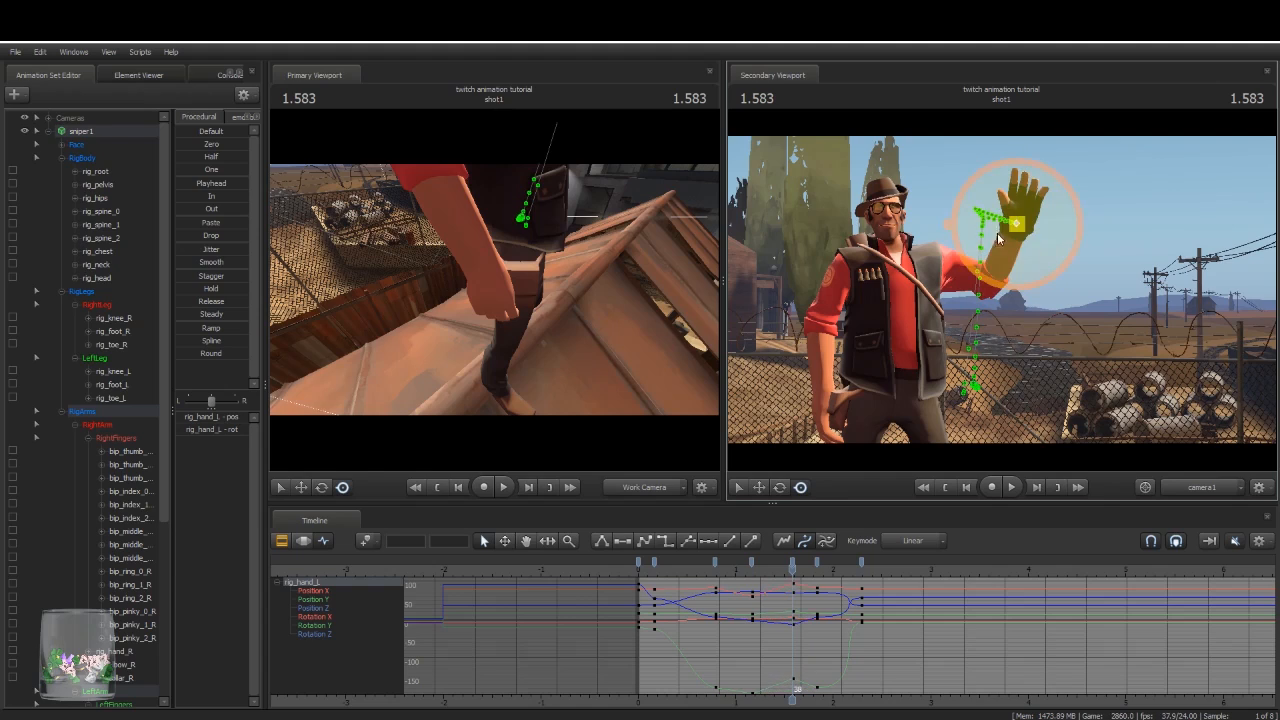
left_click_drag(991, 191, 999, 216)
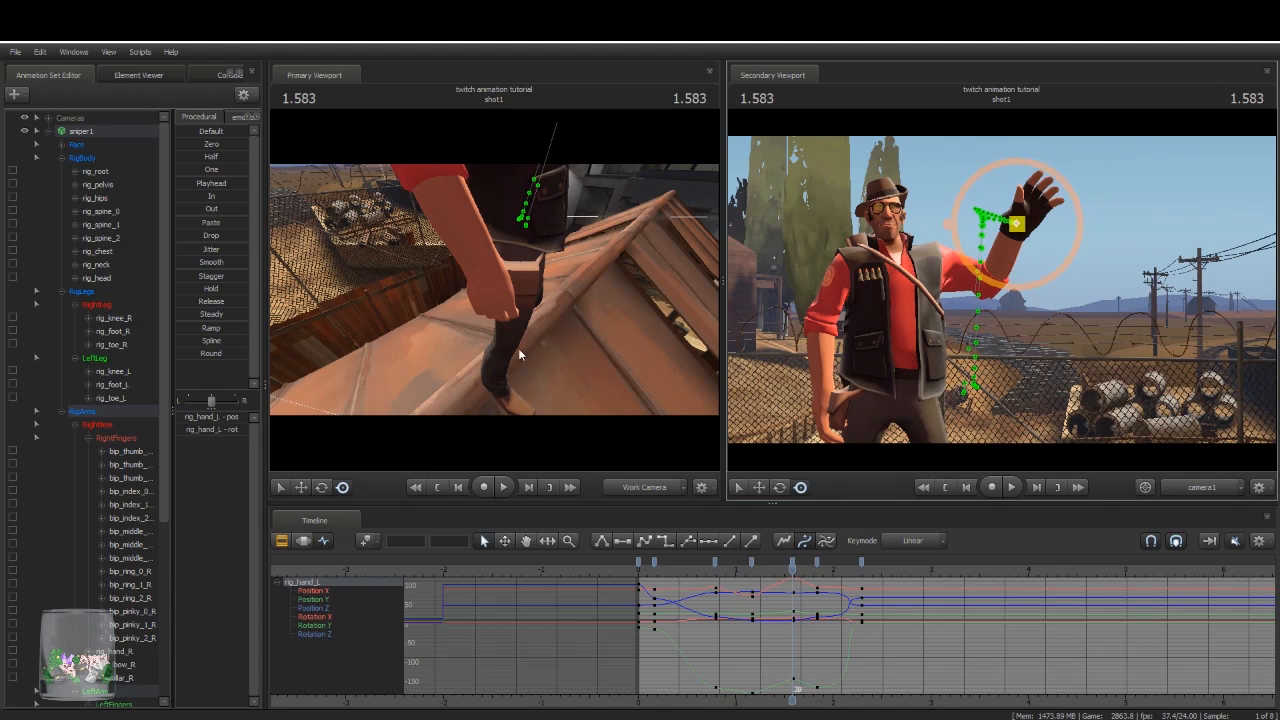
Step: Frame the raised hand, return to the 1.166-second key, and rotate the bip_index_L and bip_middle_L finger bones
left_click_drag(571, 341, 493, 287)
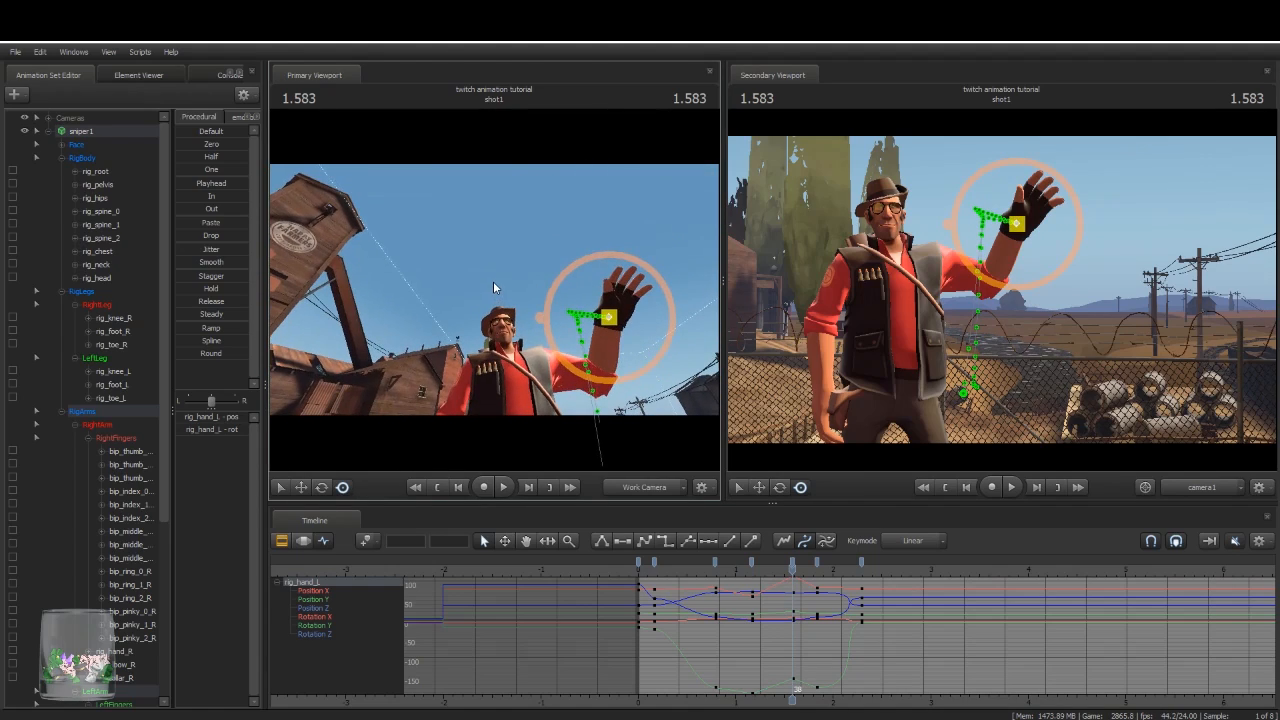
key("Up")
left_click_drag(679, 287, 486, 264)
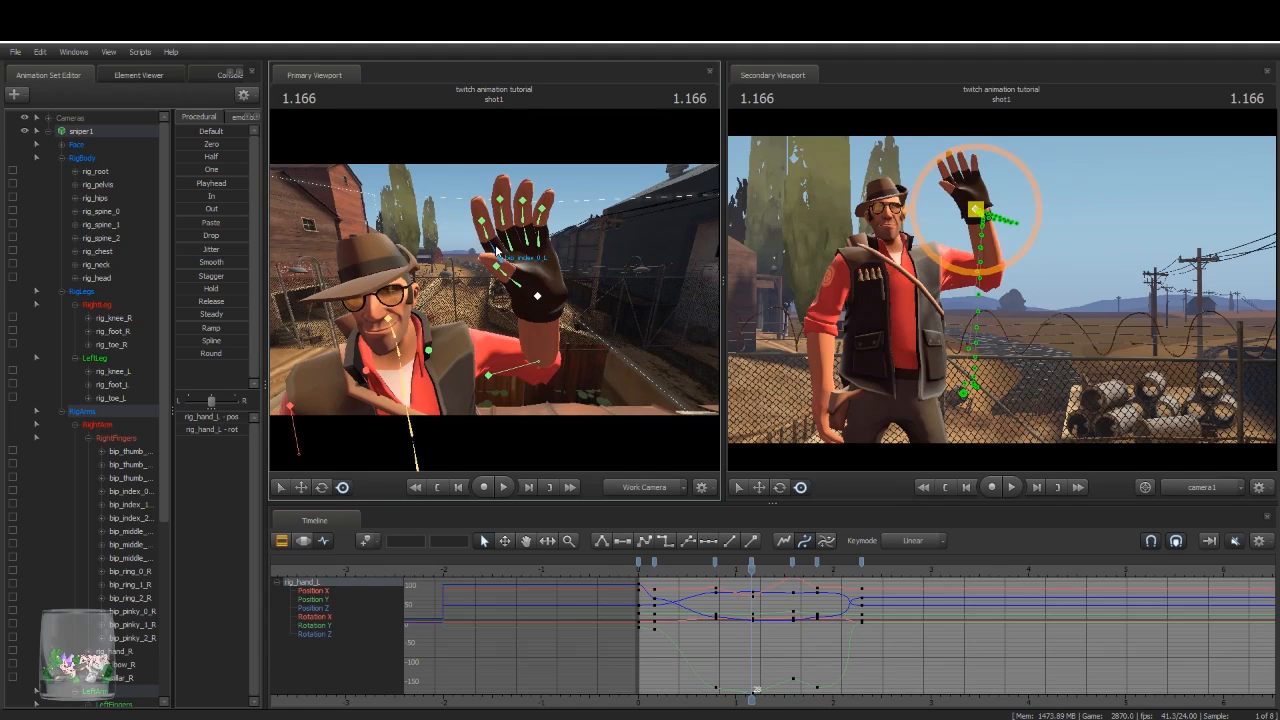
left_click(496, 250)
key("e")
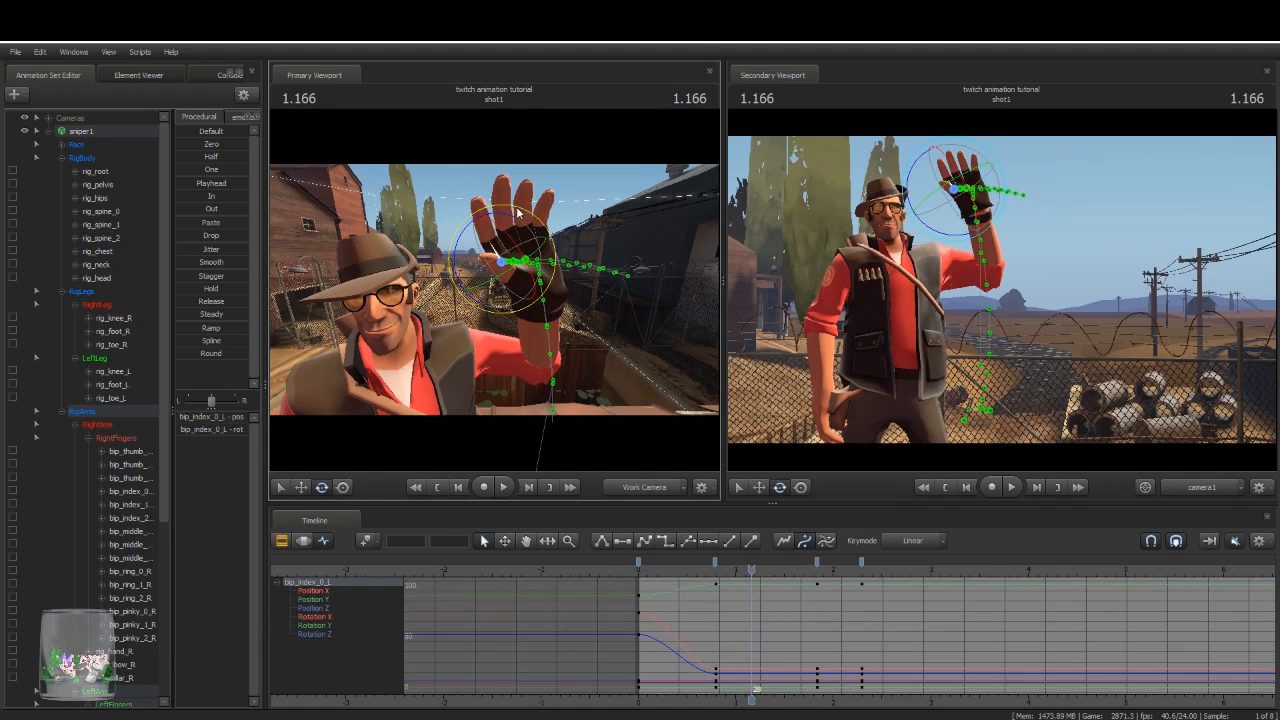
left_click_drag(512, 228, 502, 252)
key("ctrl")
left_click(515, 213)
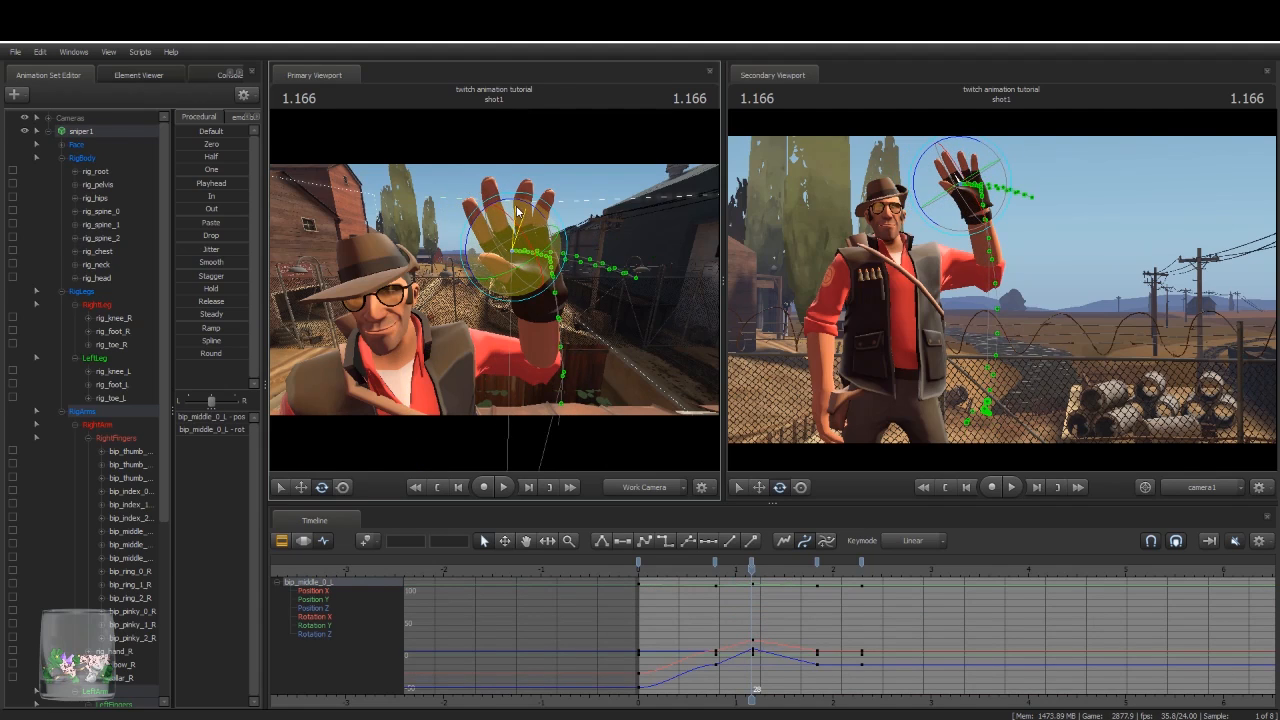
left_click(519, 227)
left_click_drag(518, 227, 520, 201)
Step: Rotate the bip_ring_L and bip_pinky_L finger bones at 1.166 seconds to open the raised hand
left_click(490, 200, "ctrl")
left_click(529, 234, "ctrl")
left_click(519, 218, "ctrl")
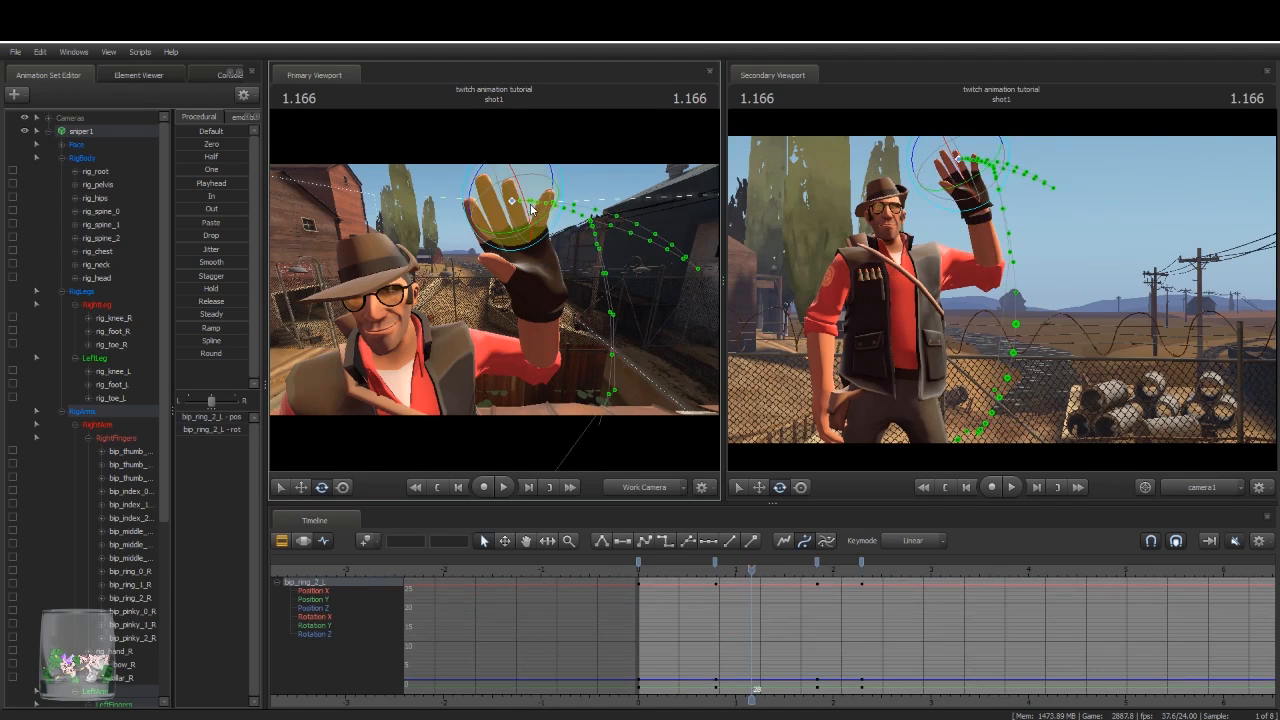
left_click(550, 230, "ctrl")
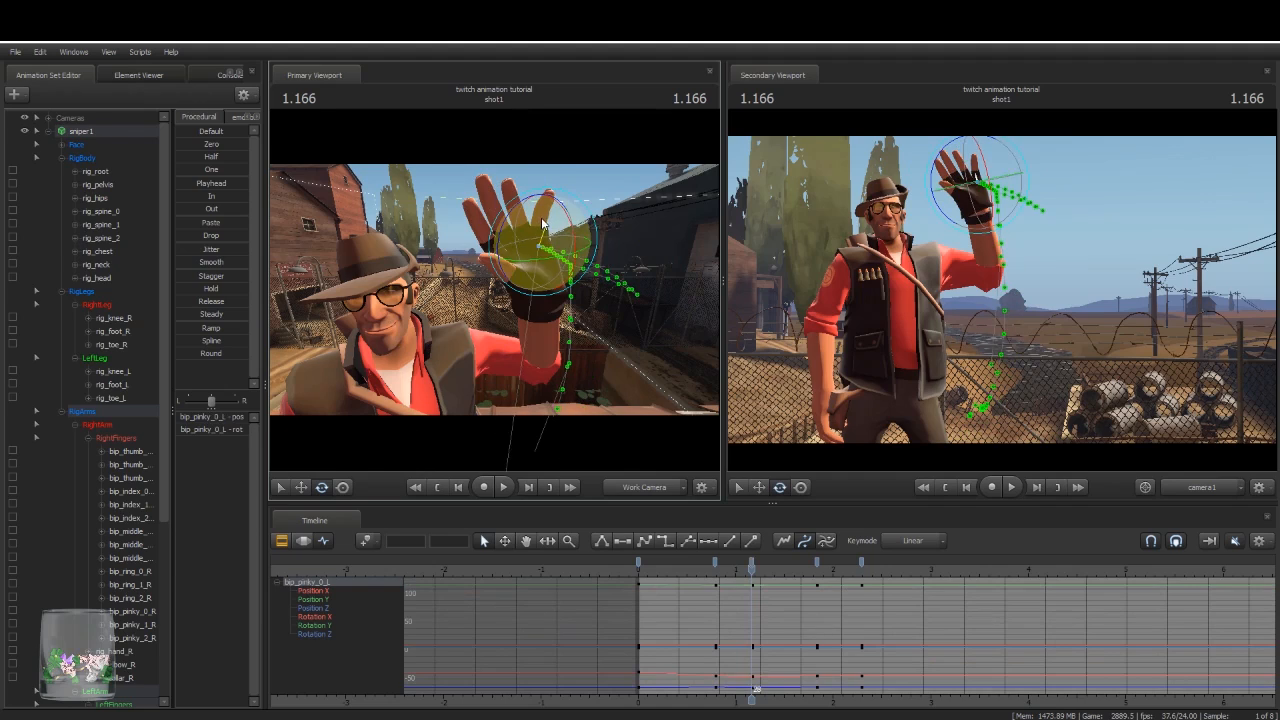
left_click(549, 218, "ctrl")
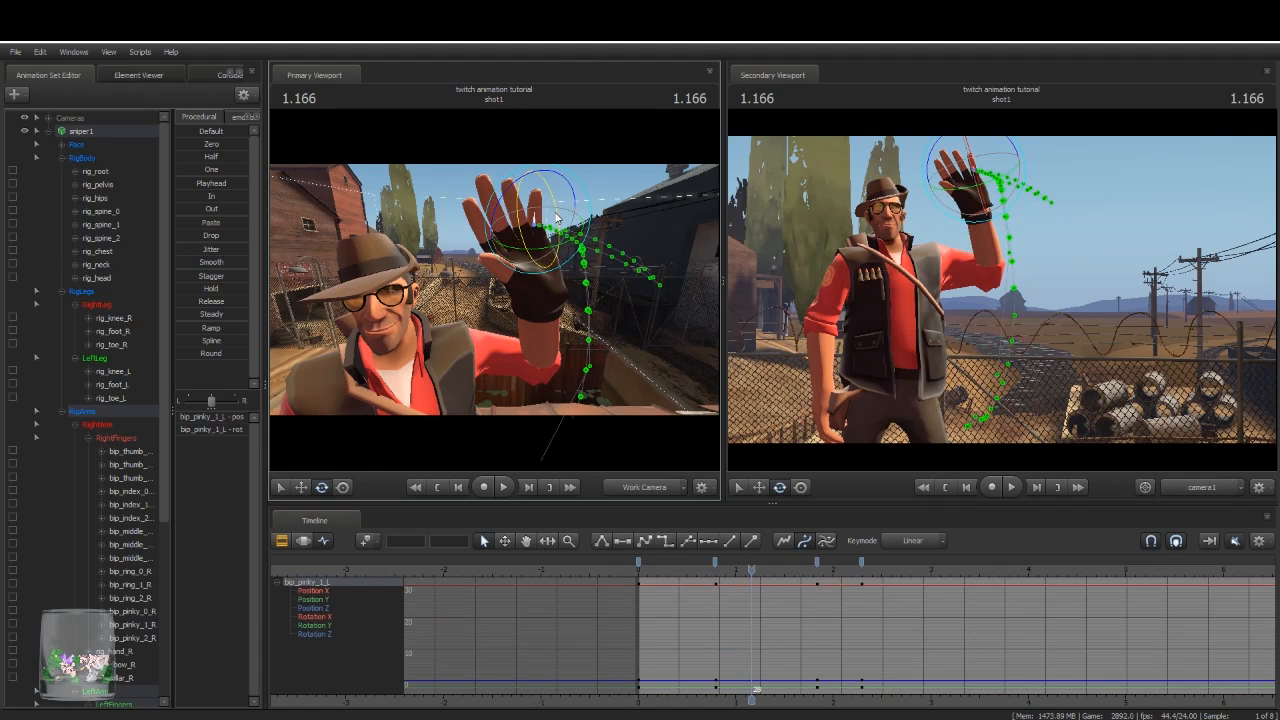
left_click(533, 211, "ctrl")
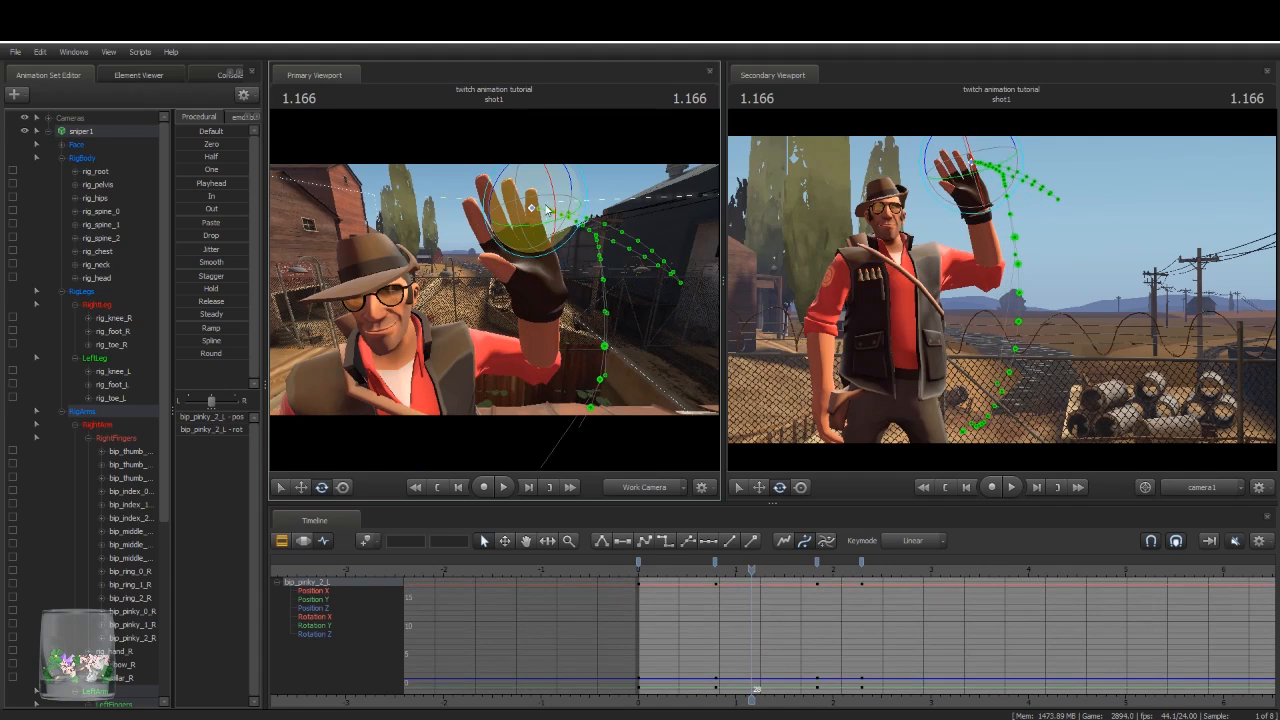
left_click_drag(585, 229, 495, 233)
Step: Rotate bip_thumb_1_L, bip_thumb_2_L and bip_thumb_0_L at 1.166 seconds to pose the waving hand's thumb
left_click(513, 282, "ctrl")
left_click(507, 277, "ctrl")
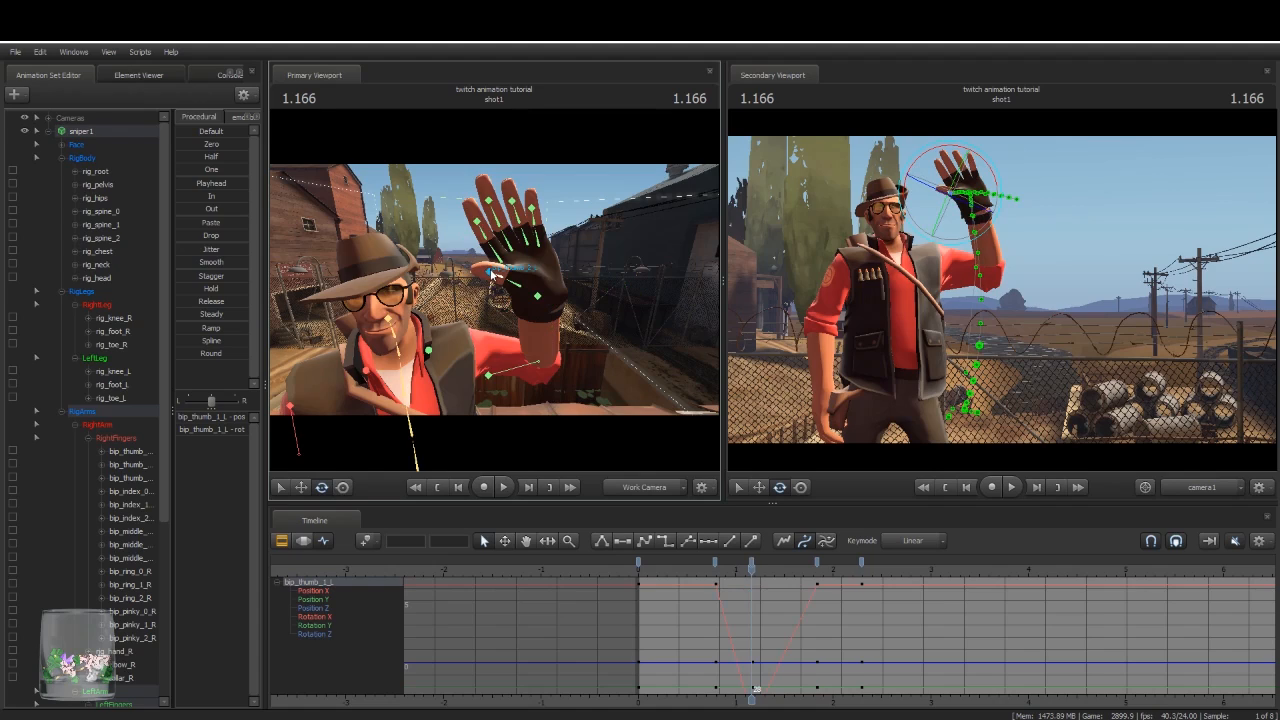
left_click(490, 268, "ctrl")
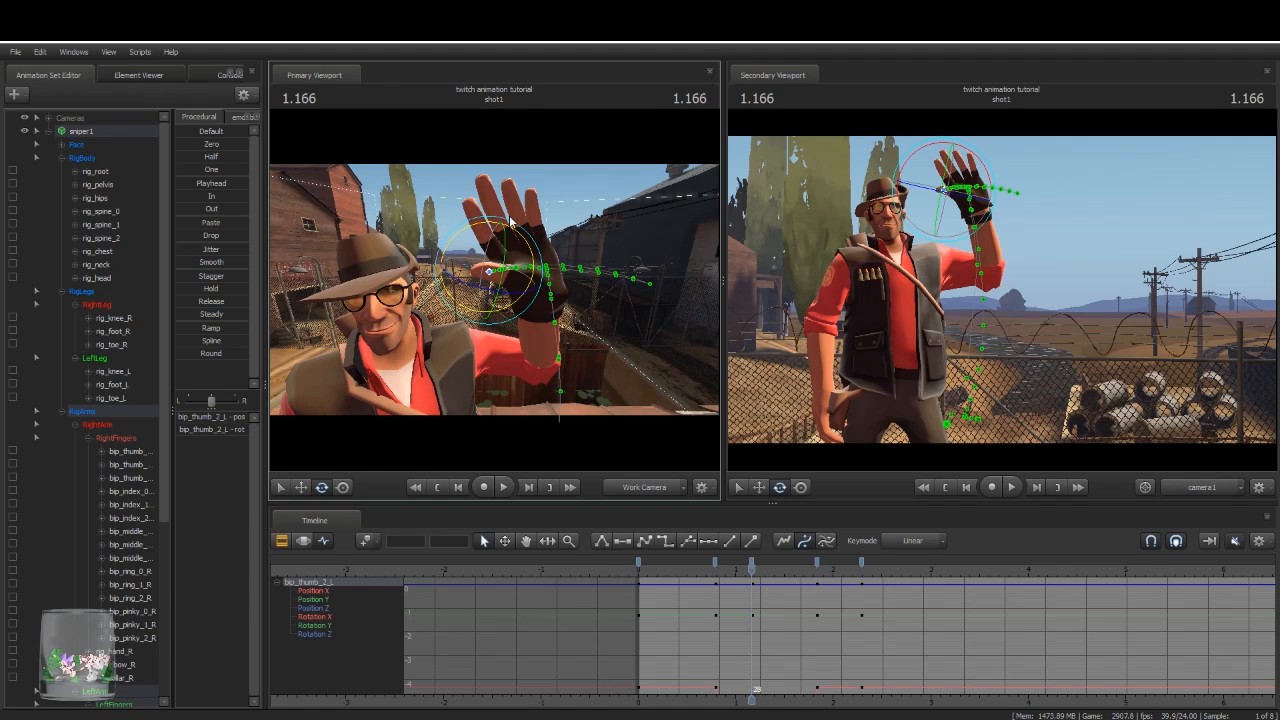
left_click_drag(595, 251, 630, 240)
key("w")
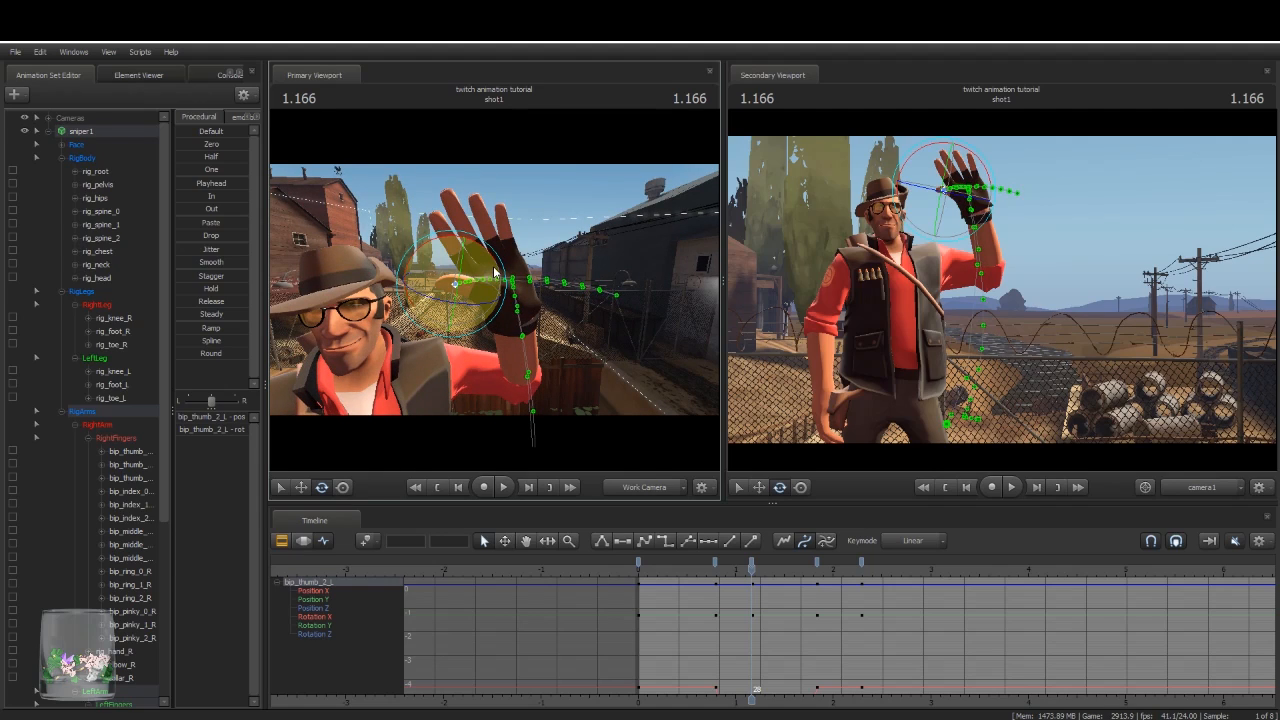
key("ctrl")
left_click(493, 302, "ctrl")
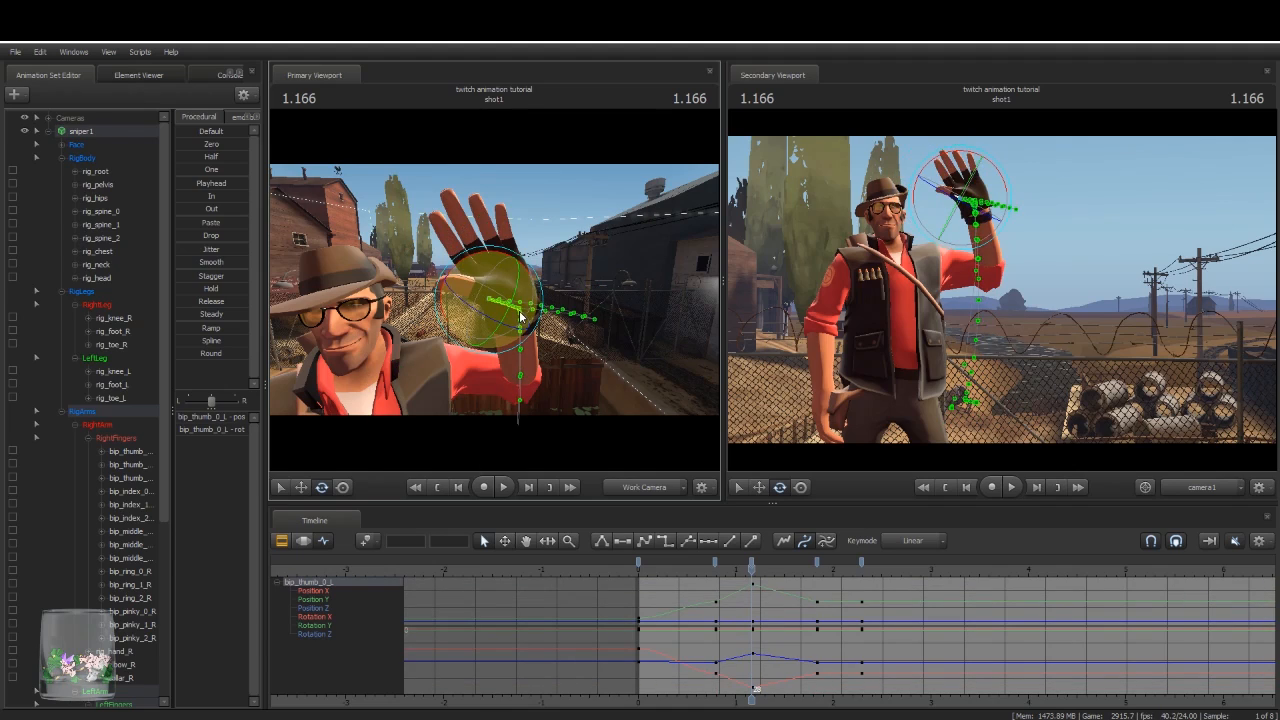
left_click_drag(477, 292, 486, 303)
Step: Refine the rotation of bip_index_0_L, bip_pinky_0_L and bip_index_1_L at 1.166 seconds
left_click(479, 286, "ctrl")
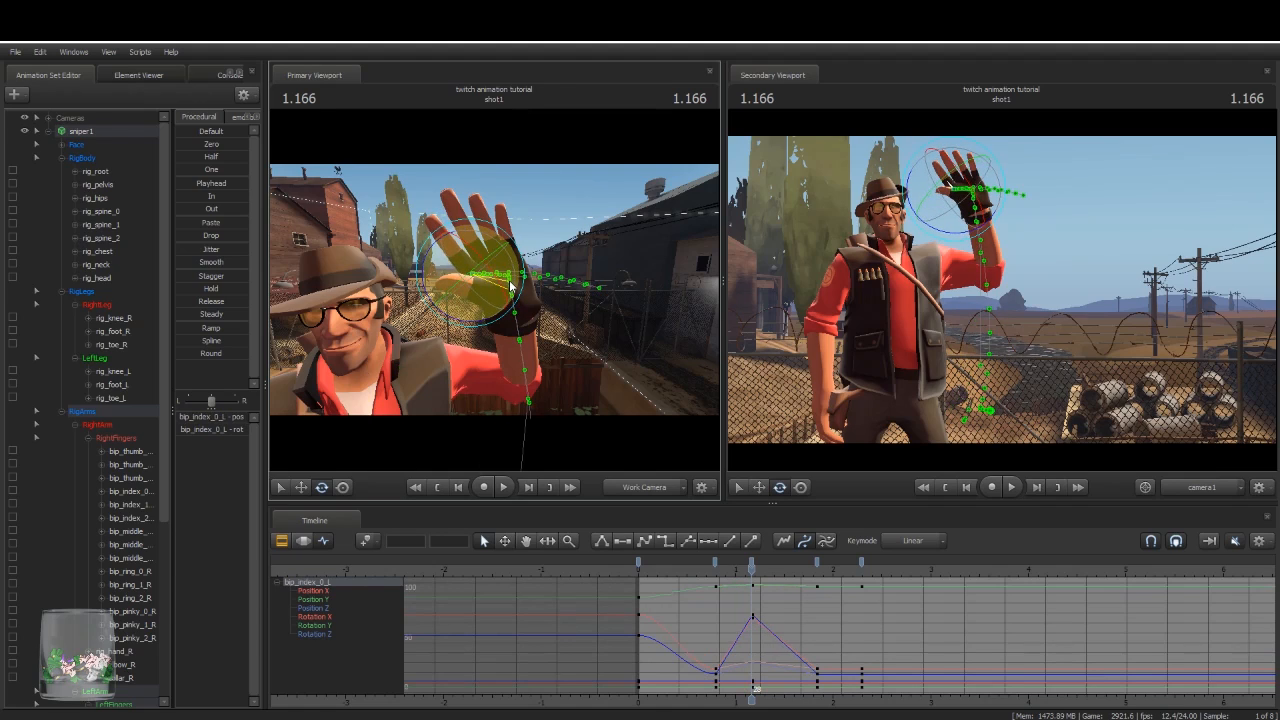
left_click(483, 263, "ctrl")
left_click_drag(511, 257, 505, 236)
key("ctrl")
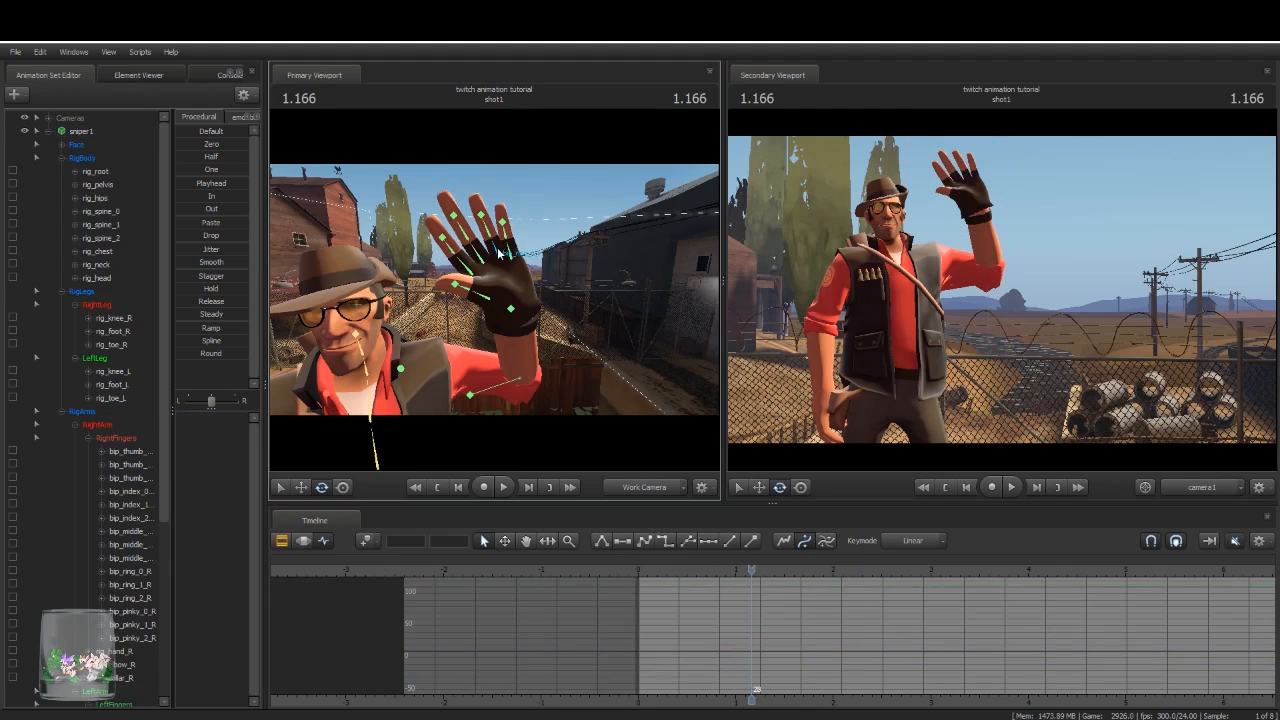
left_click(499, 254, "ctrl")
key("ctrl")
left_click(466, 262, "ctrl")
key("ctrl")
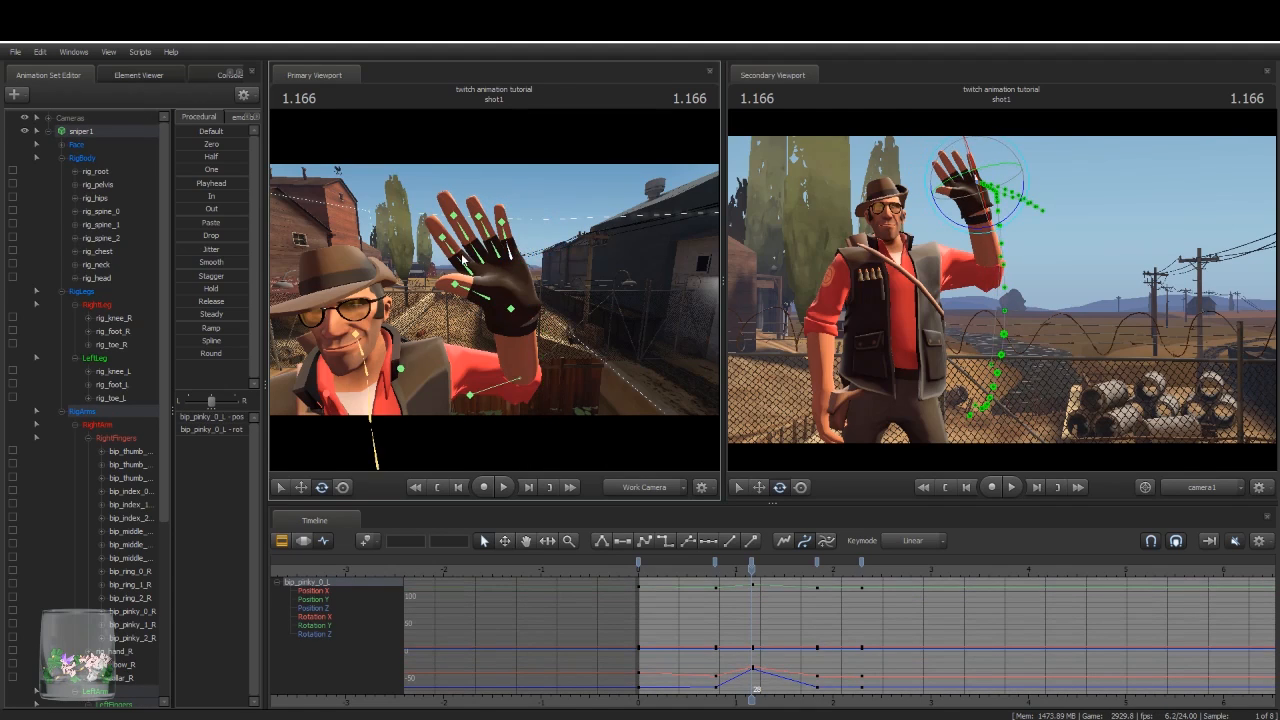
left_click(469, 244, "ctrl")
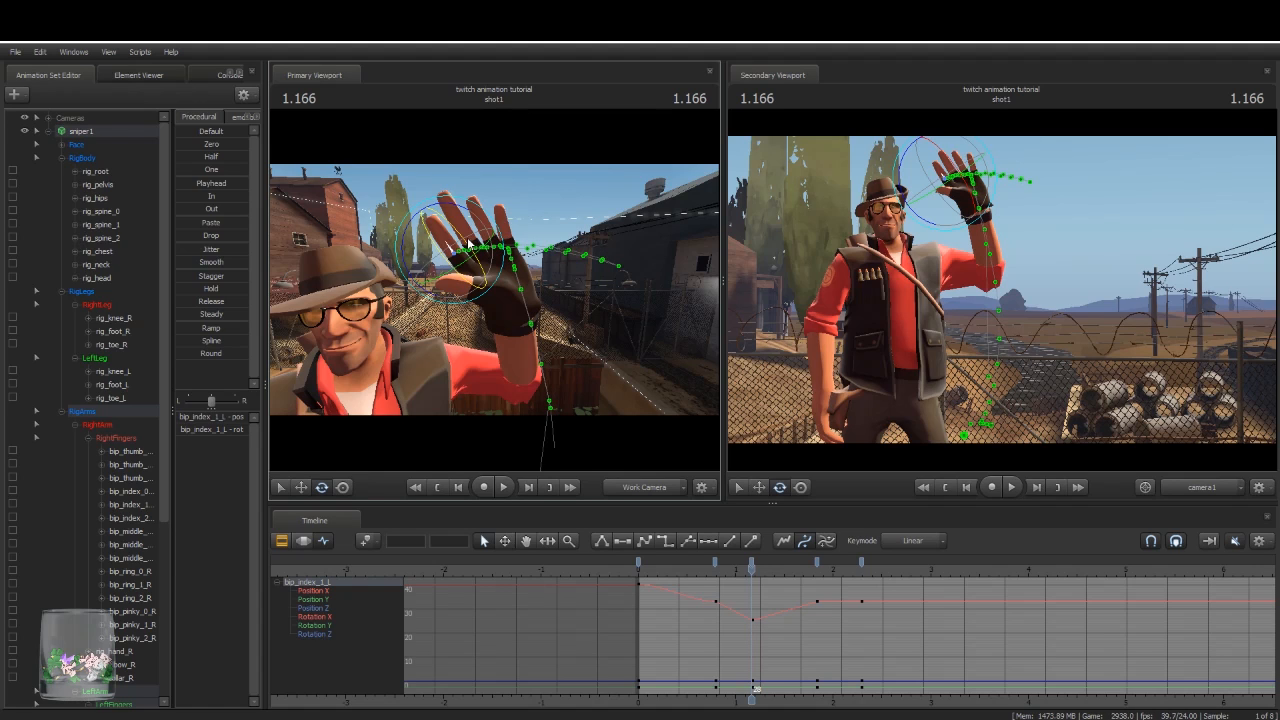
Step: Reframe the raised hand and adjust the bases of the ring and pinky fingers, bip_ring_0_L and bip_pinky_0_L
mouse_move(578, 255)
left_mouse_down()
mouse_move(540, 255)
mouse_move(600, 262)
mouse_move(578, 255)
left_mouse_up()
key("s")
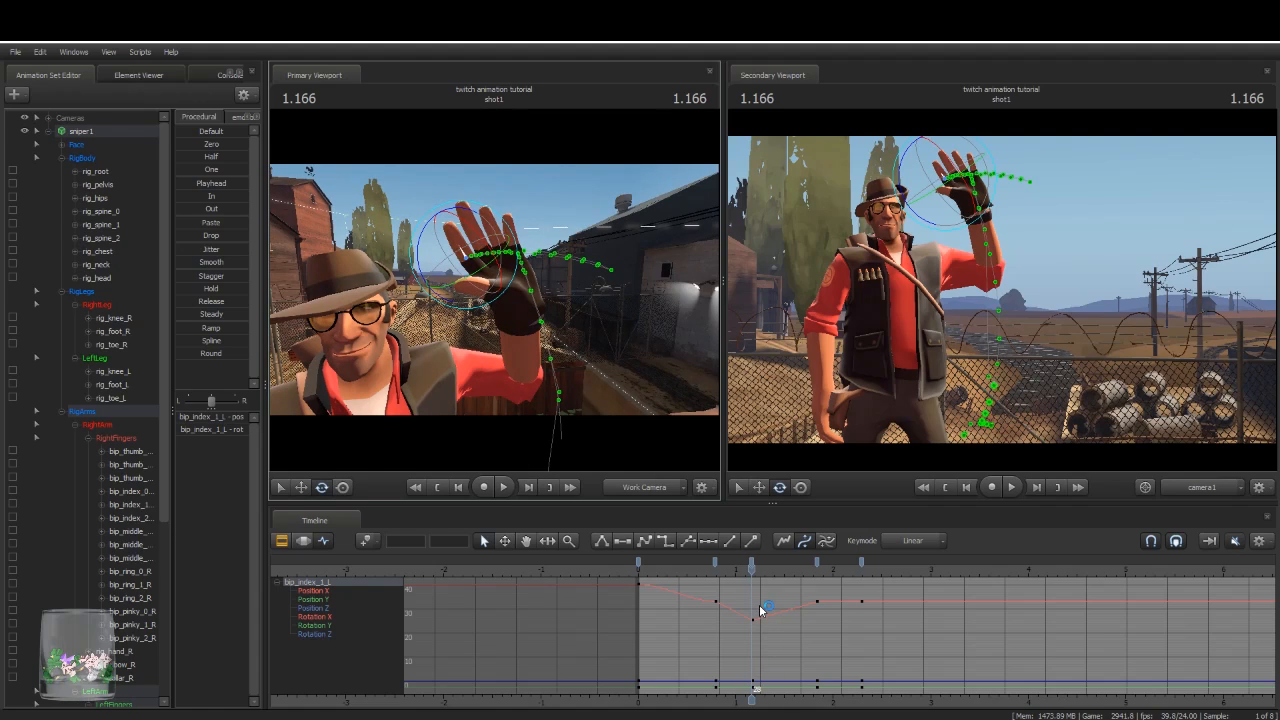
left_click_drag(760, 608, 762, 598)
left_click(507, 258)
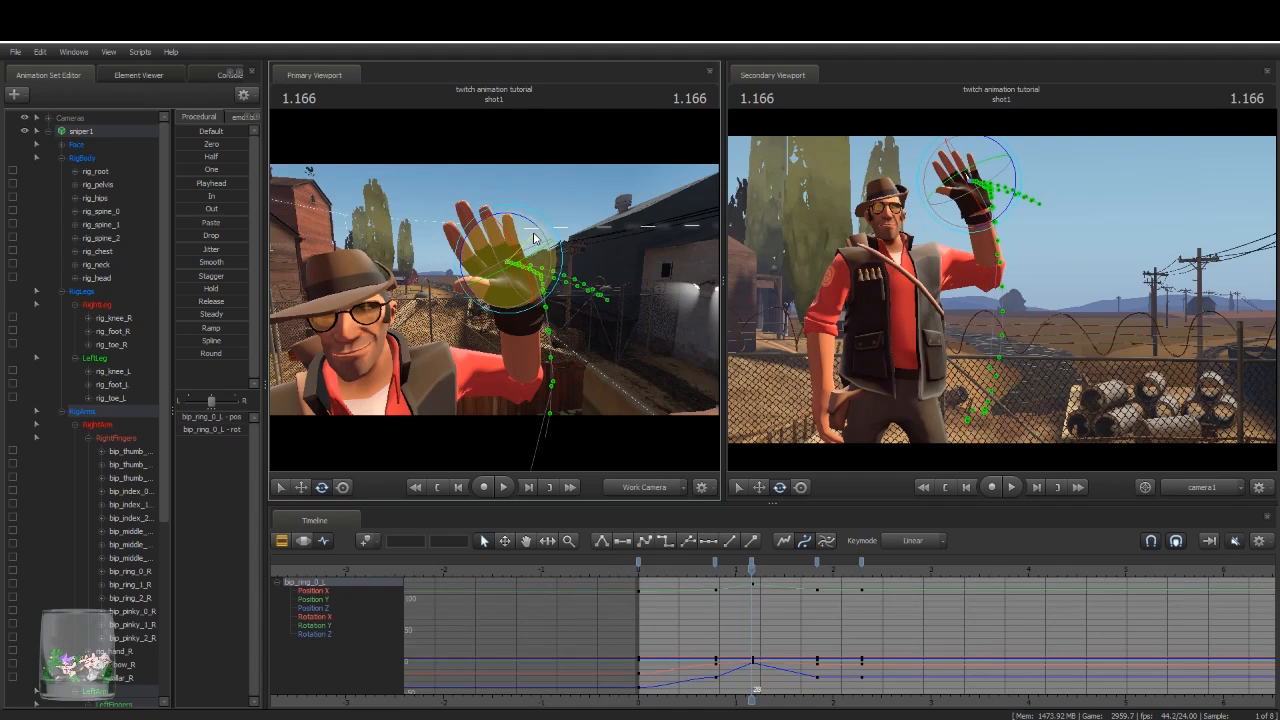
left_click(519, 250)
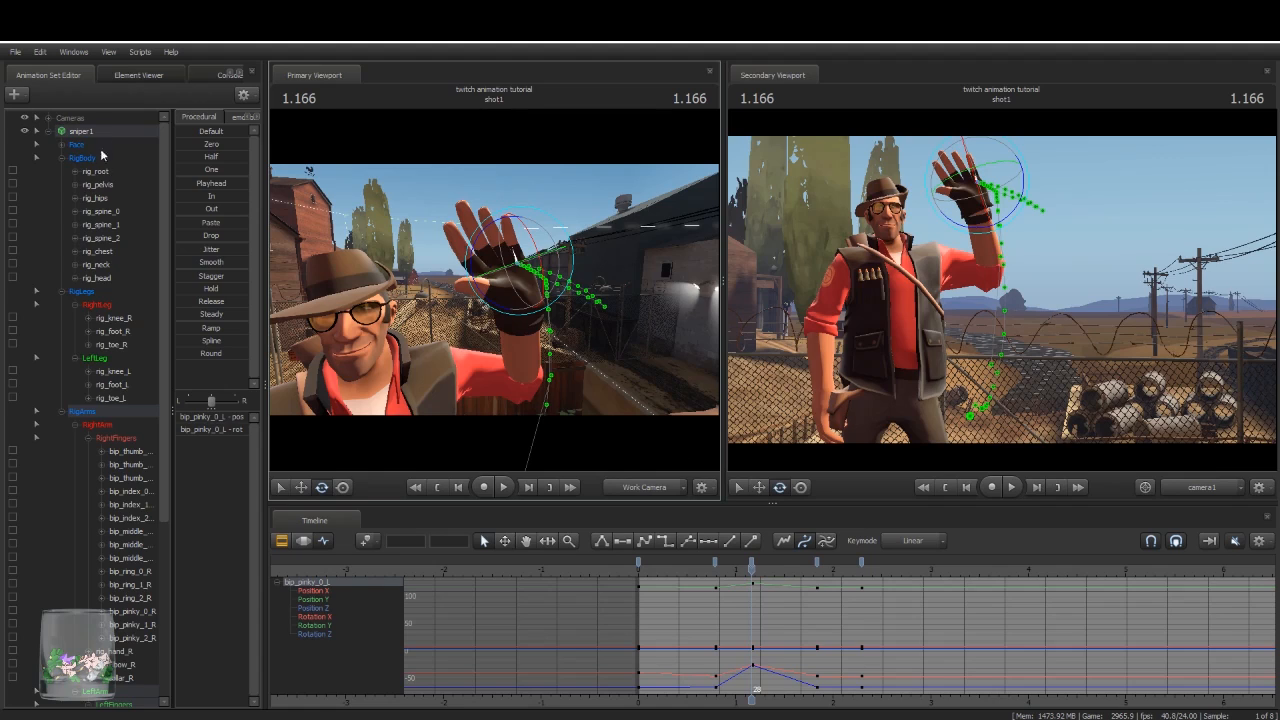
Step: Select the LeftFingers controls to check their keys, move to 1.833 seconds, and rotate rig_hand_L slightly outward
scroll(118, 441, "down", 6)
left_click(126, 453)
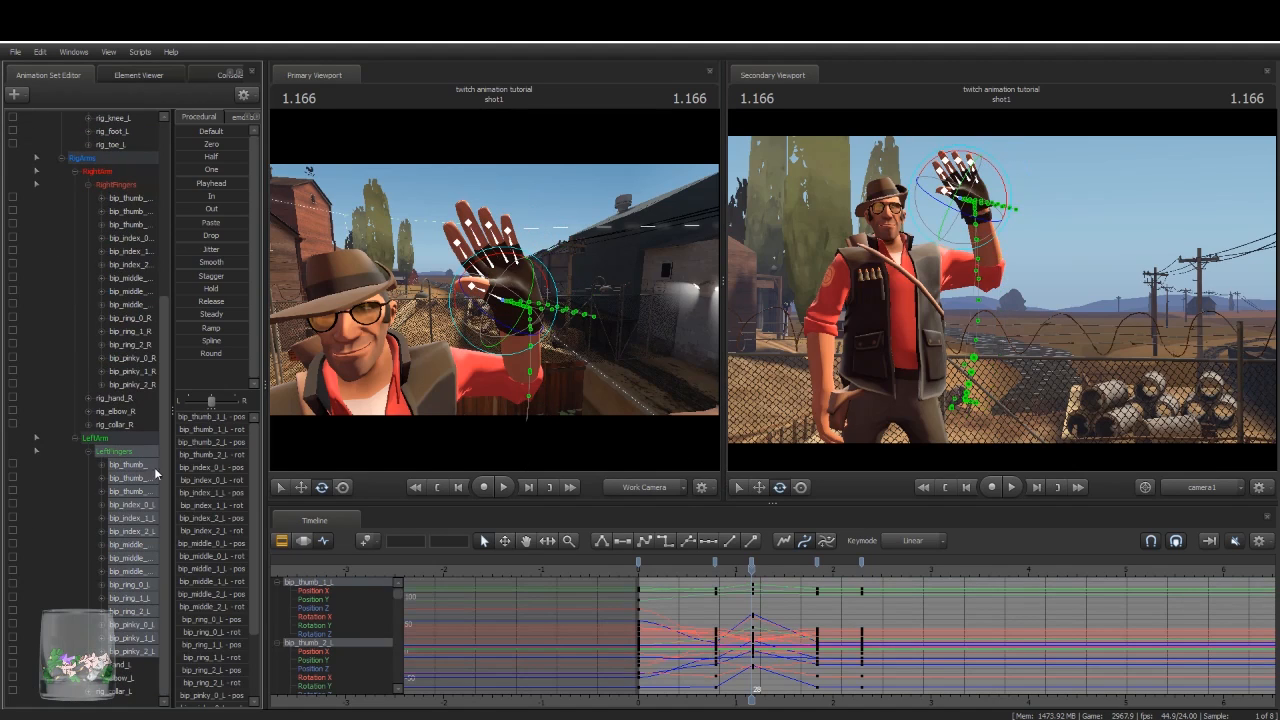
left_click(817, 568)
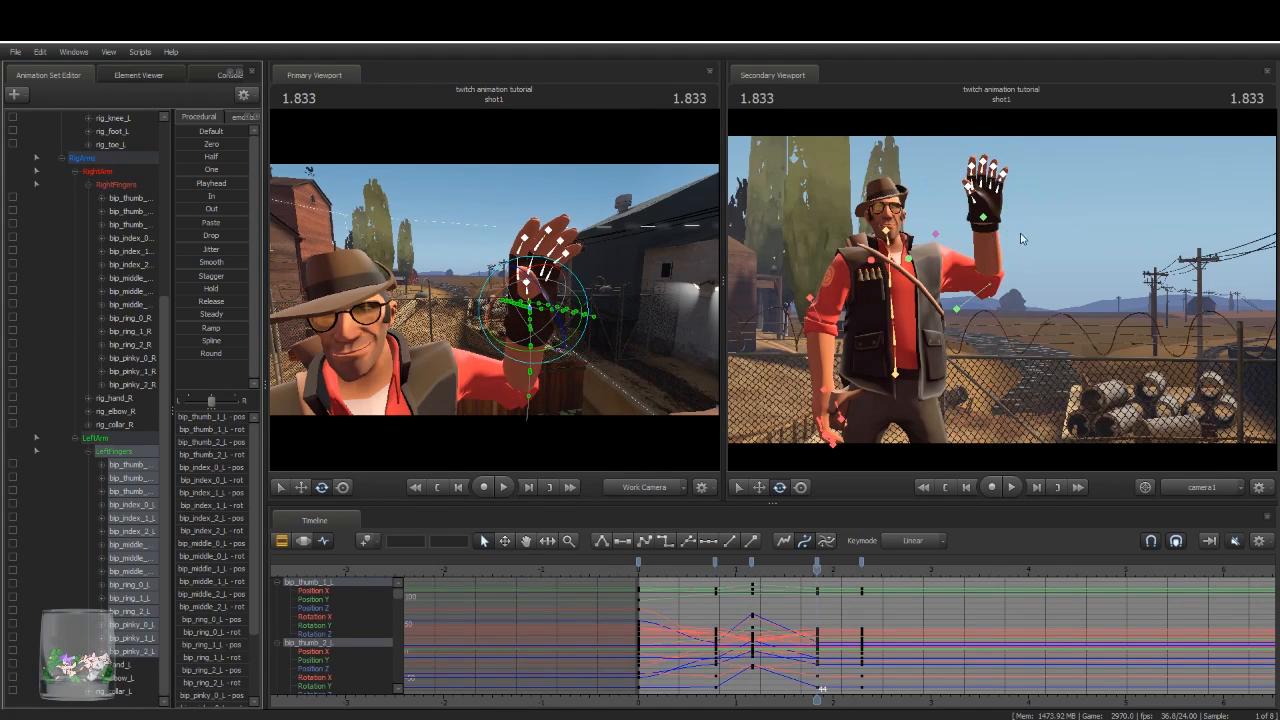
left_click(995, 210)
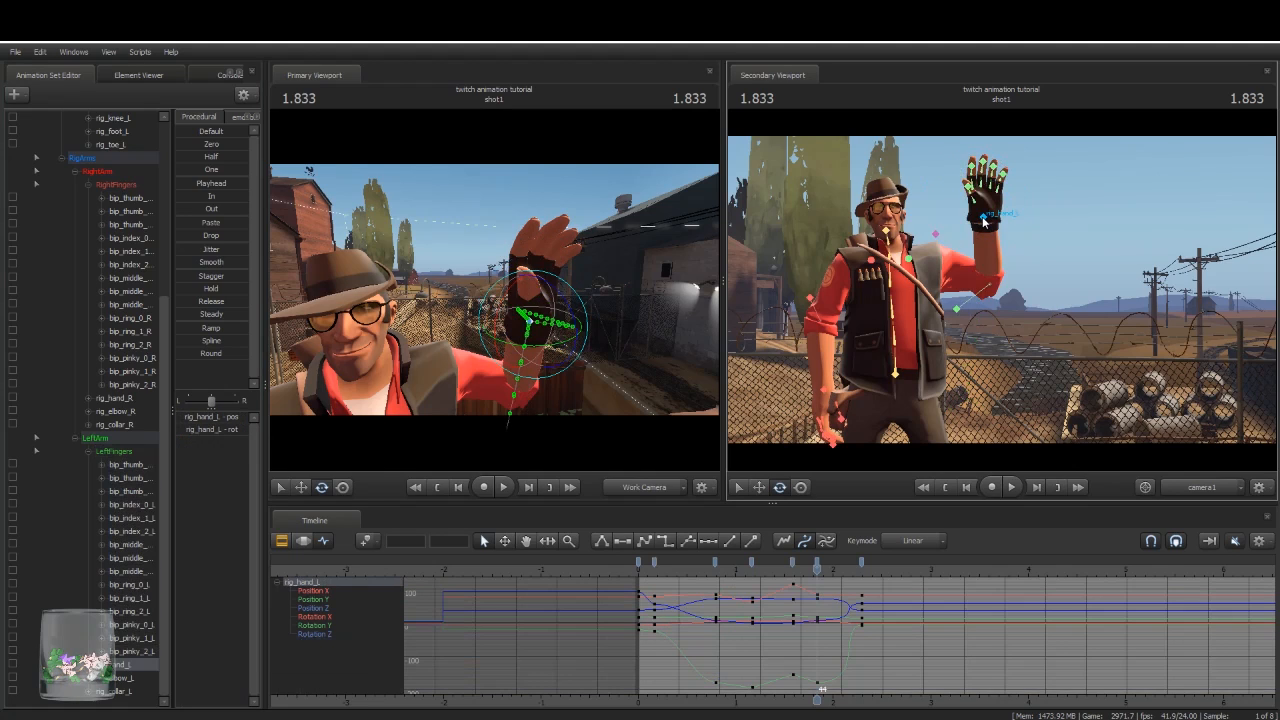
left_click_drag(998, 200, 1018, 191)
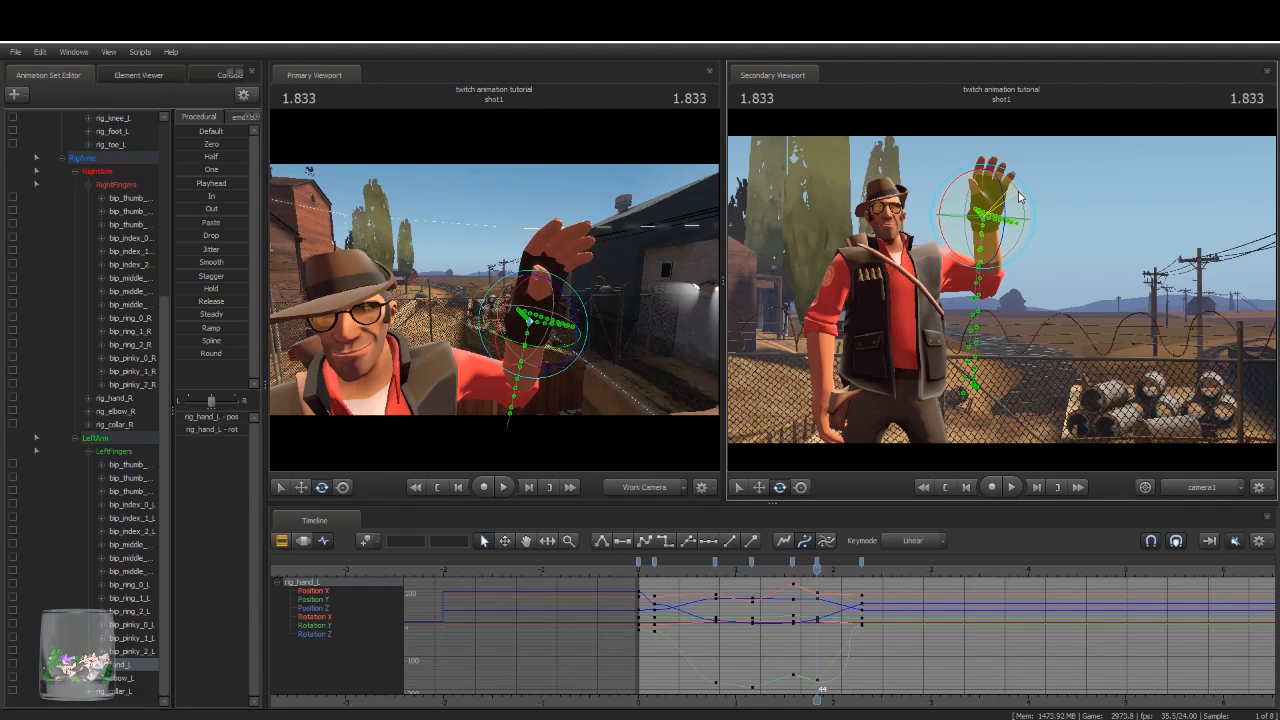
Step: Step back and forth through the keyed poses to examine the hand's wave, stopping at 1.583 seconds
key("Up")
key("Up")
key("Up")
key("Up")
key("Down")
key("Down")
key("Down")
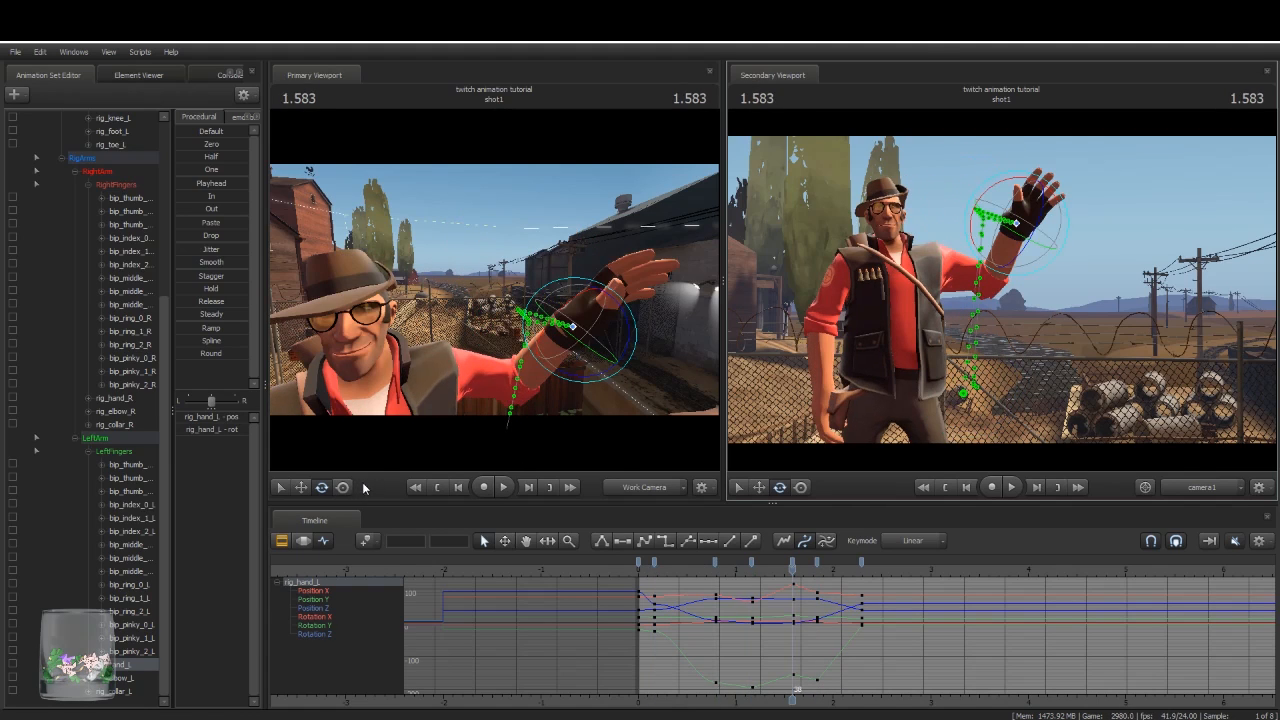
Step: Frame the raised hand from the front at 1.583 seconds and rotate its thumb bones, including bip_thumb_1_L
left_click_drag(494, 289, 534, 306)
left_click(511, 280)
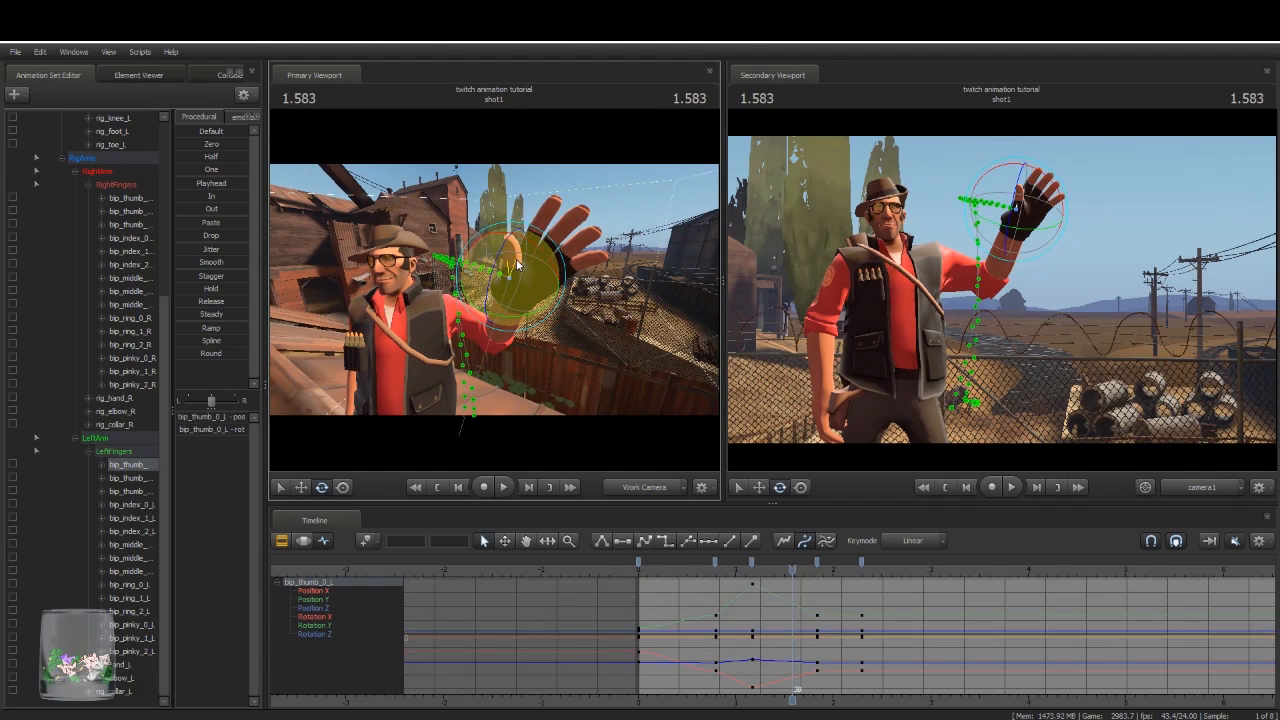
left_click(522, 262)
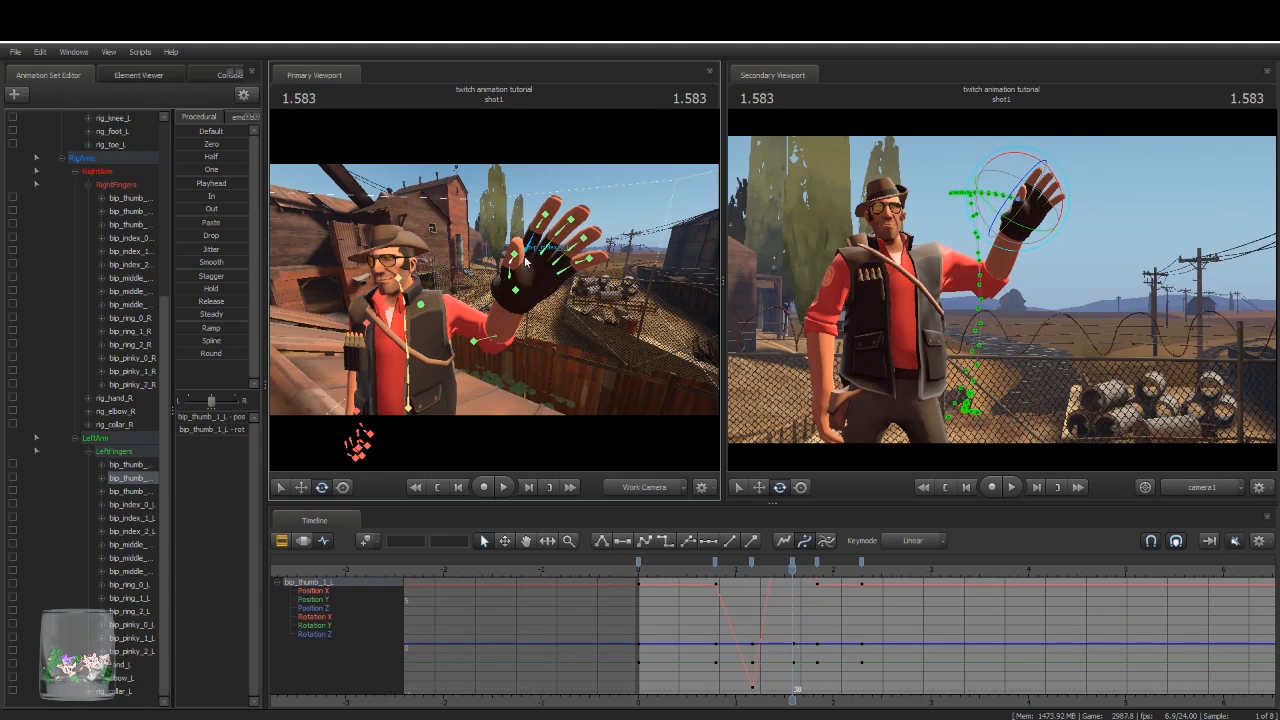
left_click(516, 256)
left_click_drag(553, 249, 566, 262)
Step: Curl the joints of the raised hand's pinky and ring fingers at 1.583 seconds, from bip_pinky_0_L through bip_ring_2_L
left_click(577, 266)
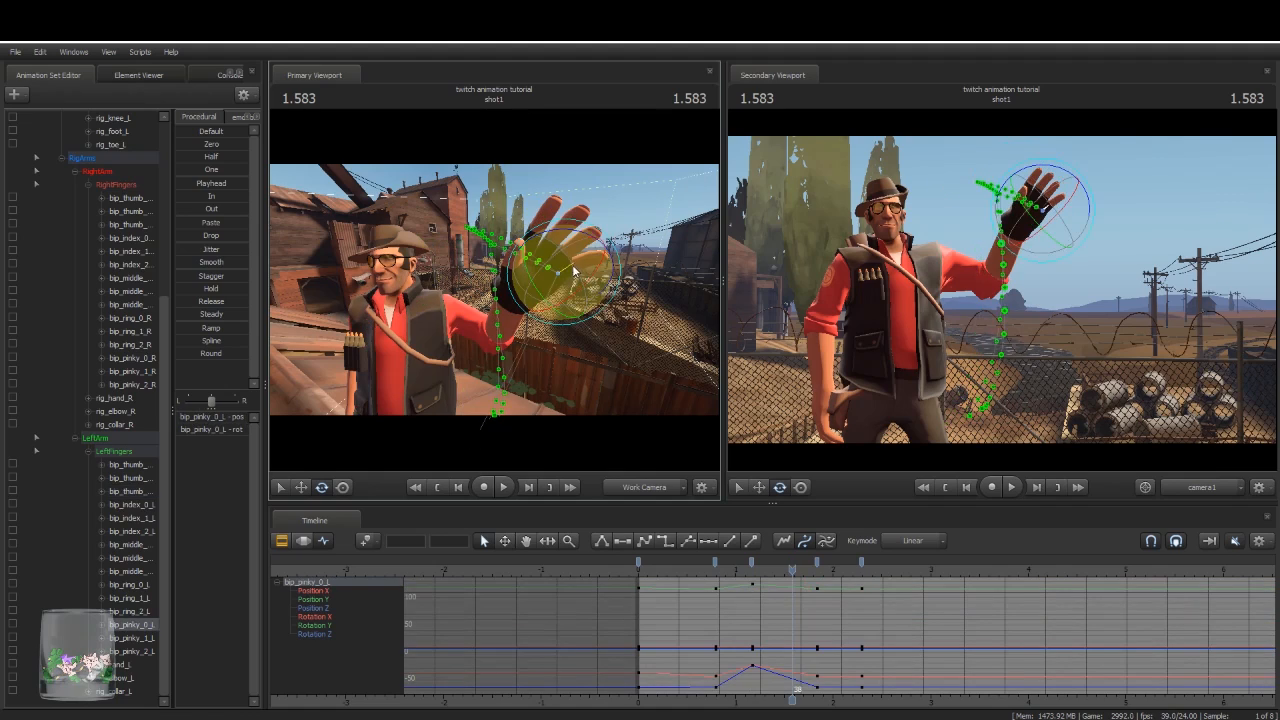
left_click(596, 285)
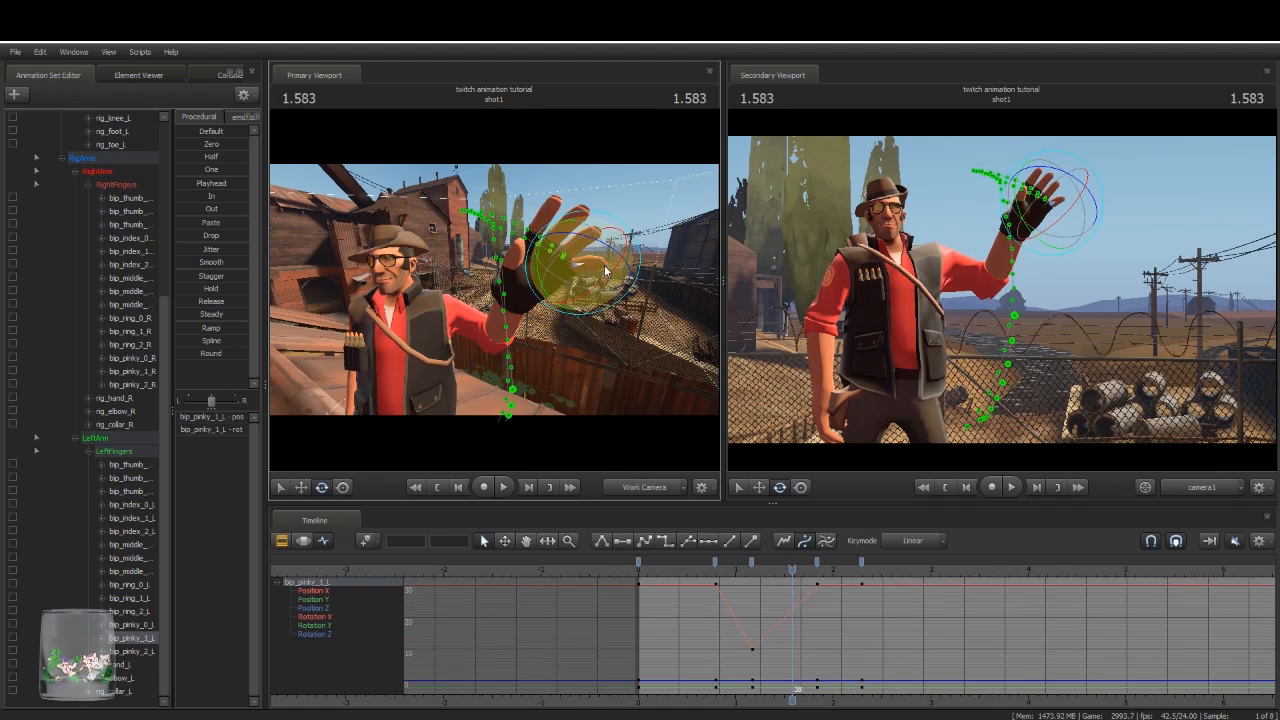
left_click(597, 294)
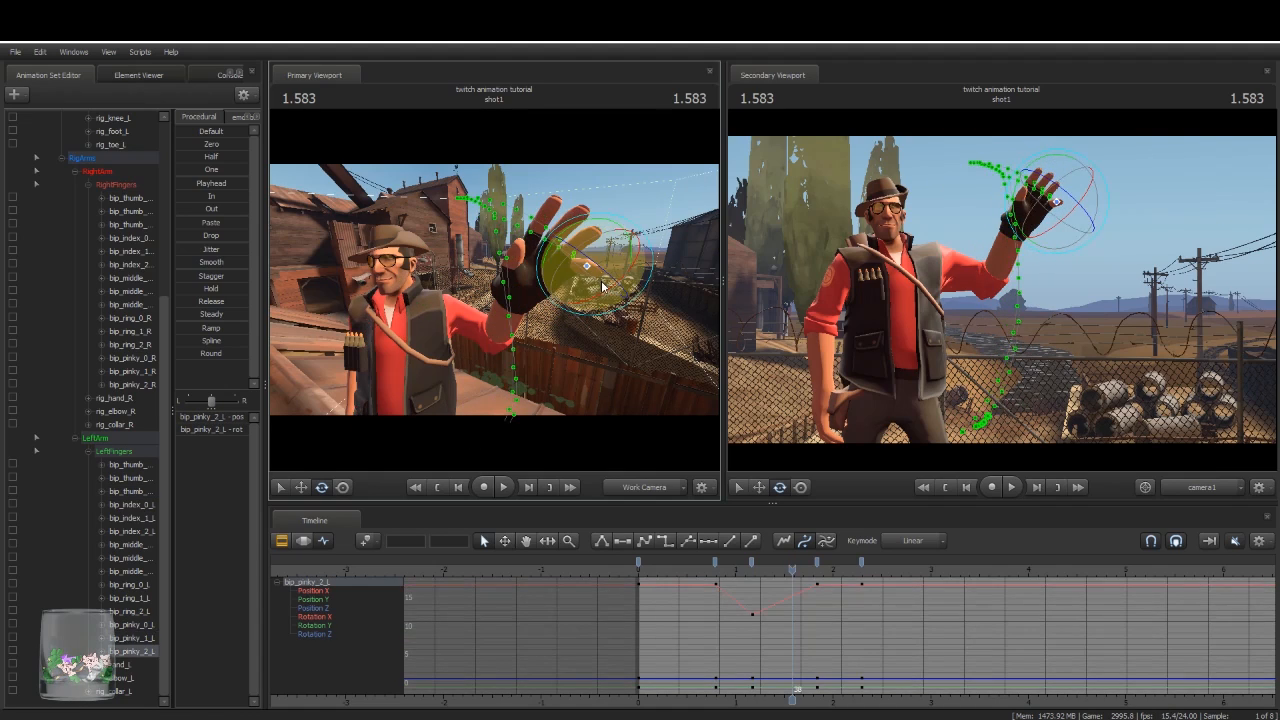
left_click(561, 260)
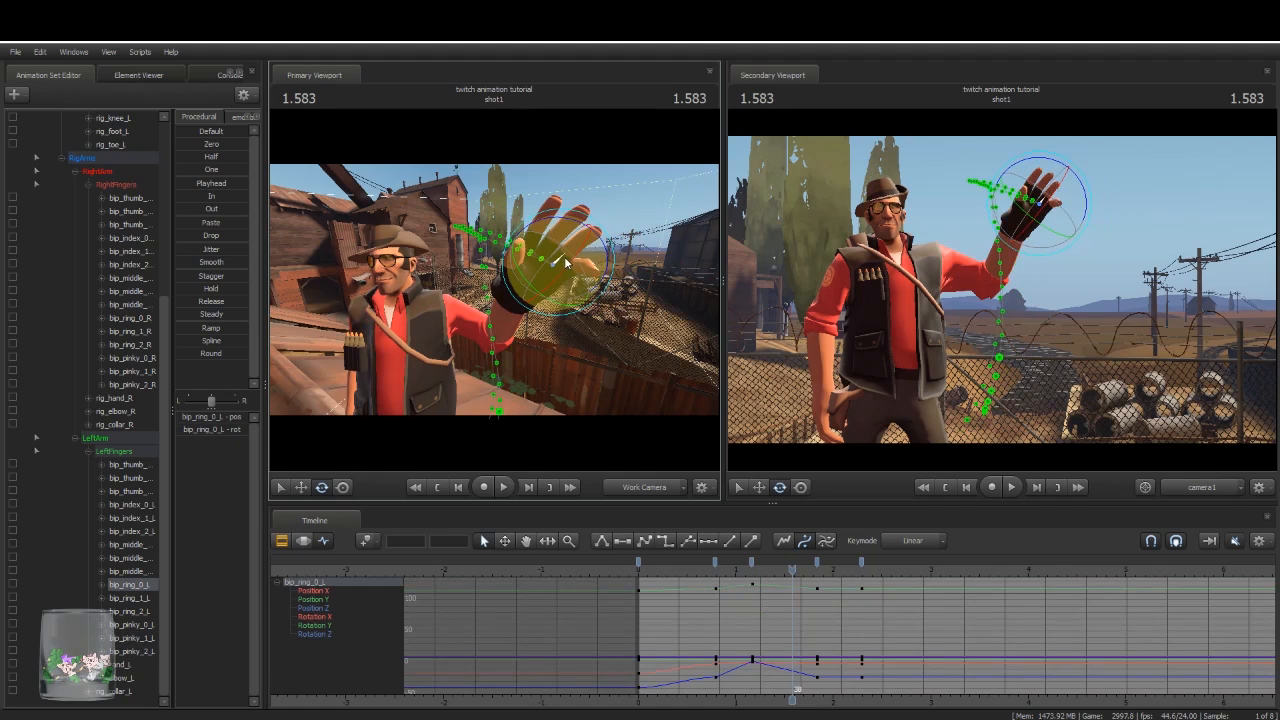
left_click(586, 260)
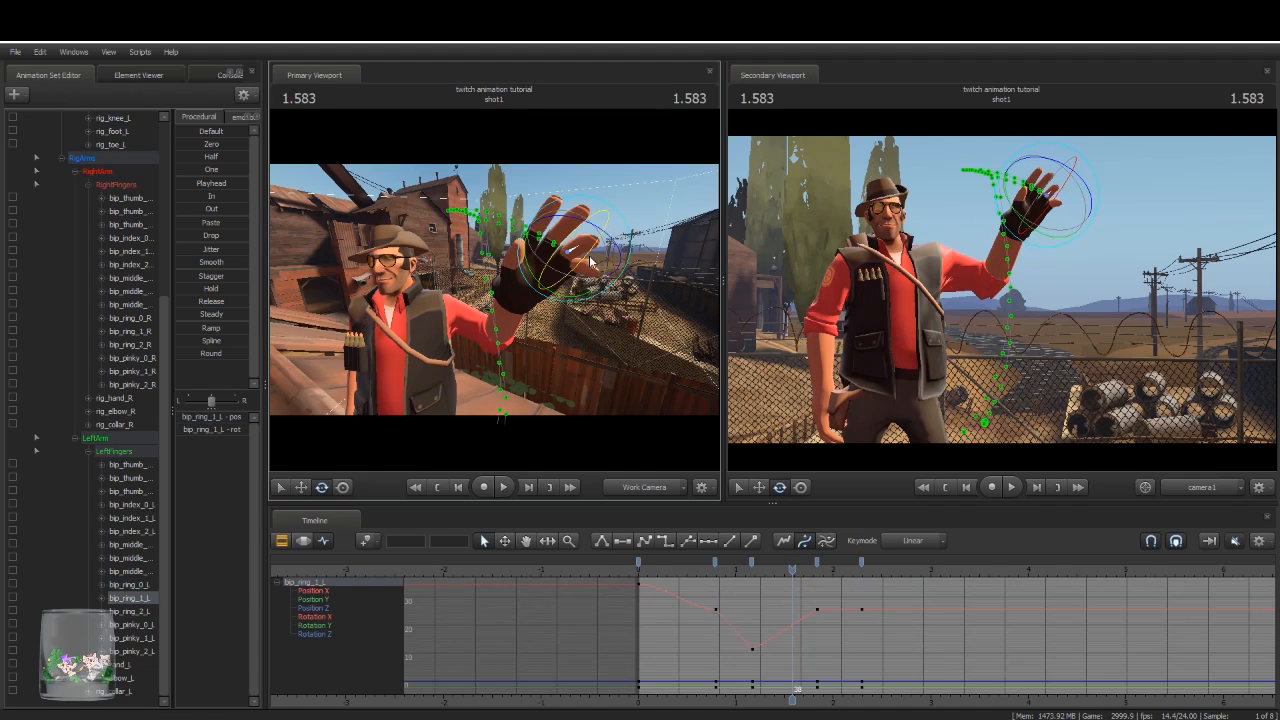
left_click_drag(579, 272, 577, 274)
key("ctrl")
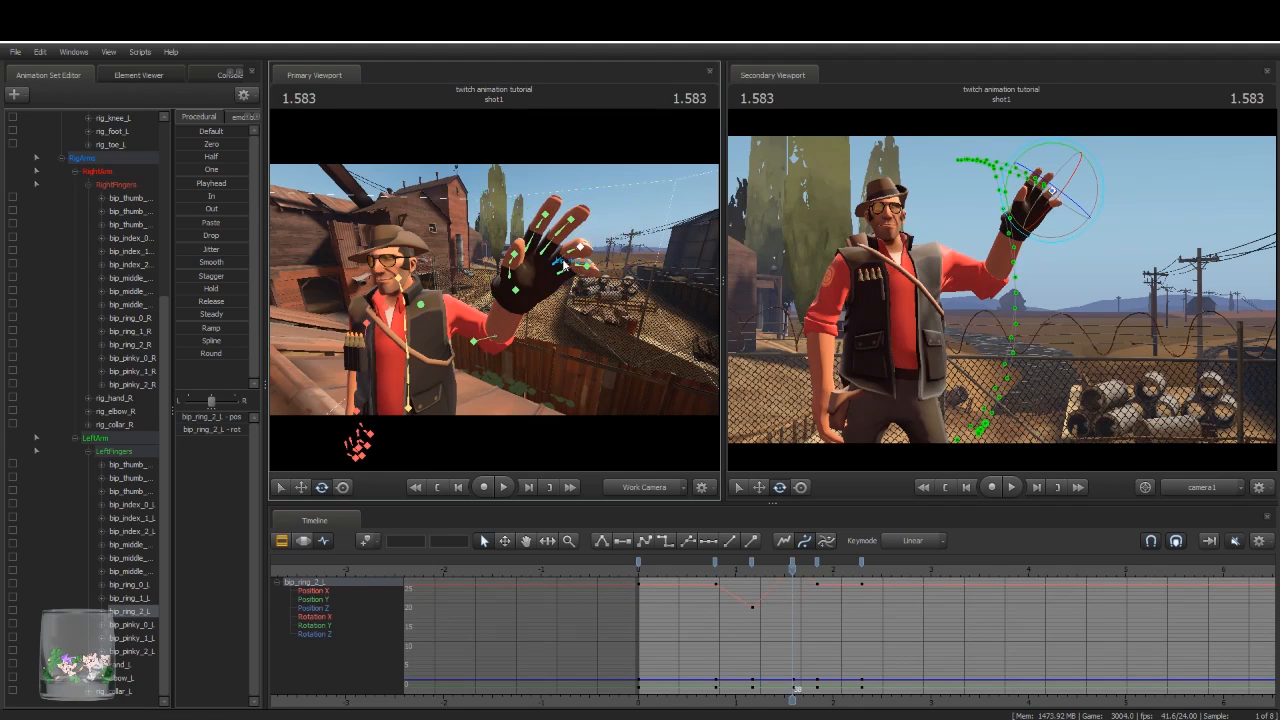
Step: Curl the three joints of both the middle and index fingers of the raised left hand at 1.583 seconds
left_click(547, 255)
left_click_drag(562, 264, 560, 272)
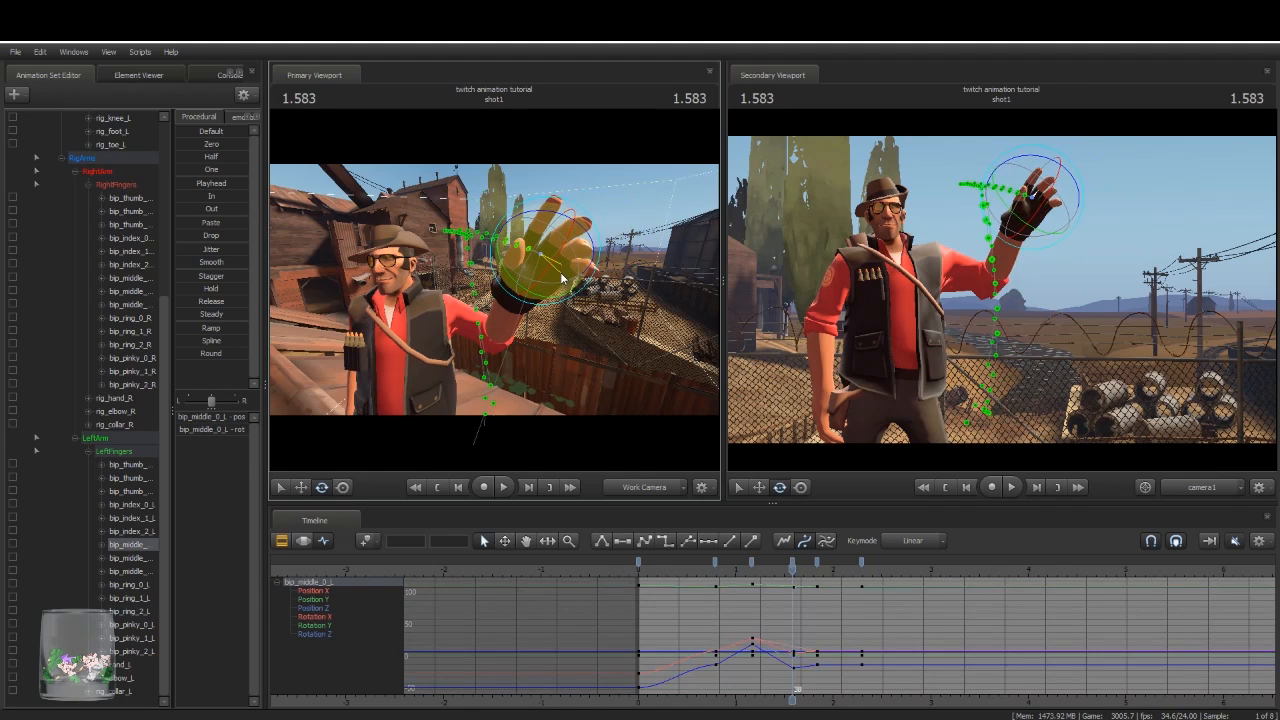
key("ctrl")
left_click(576, 240)
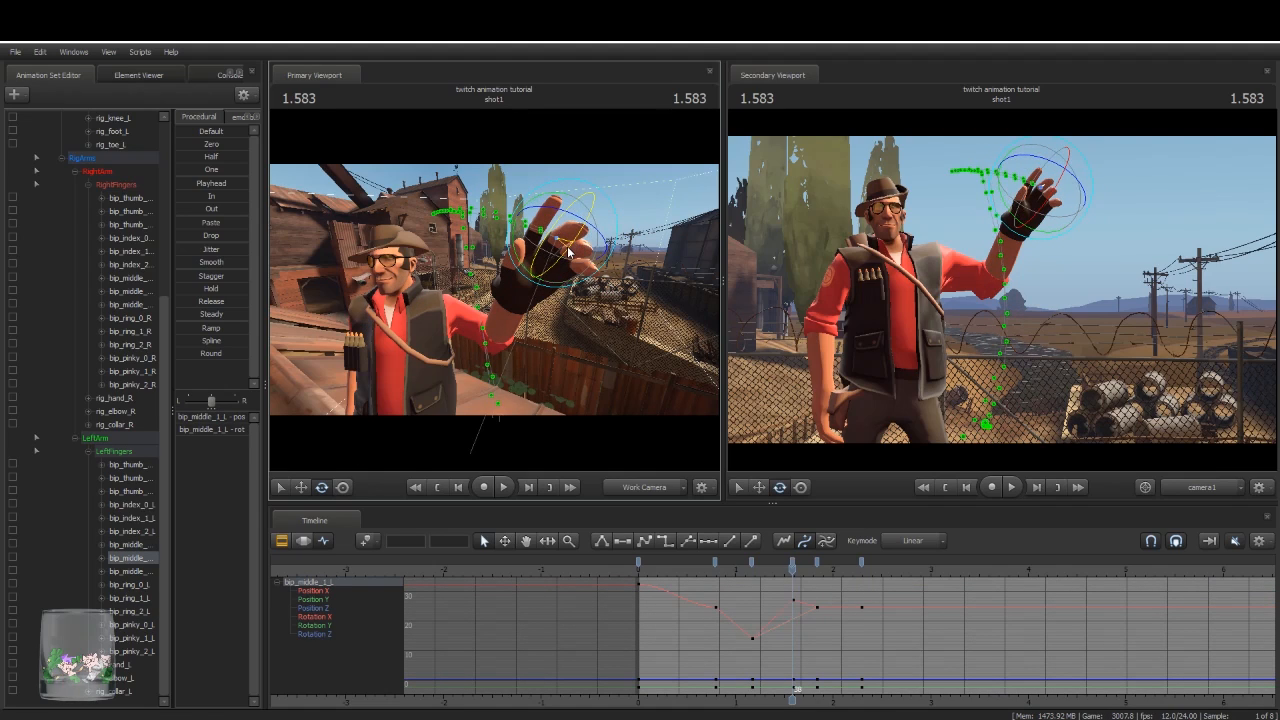
left_click(539, 244)
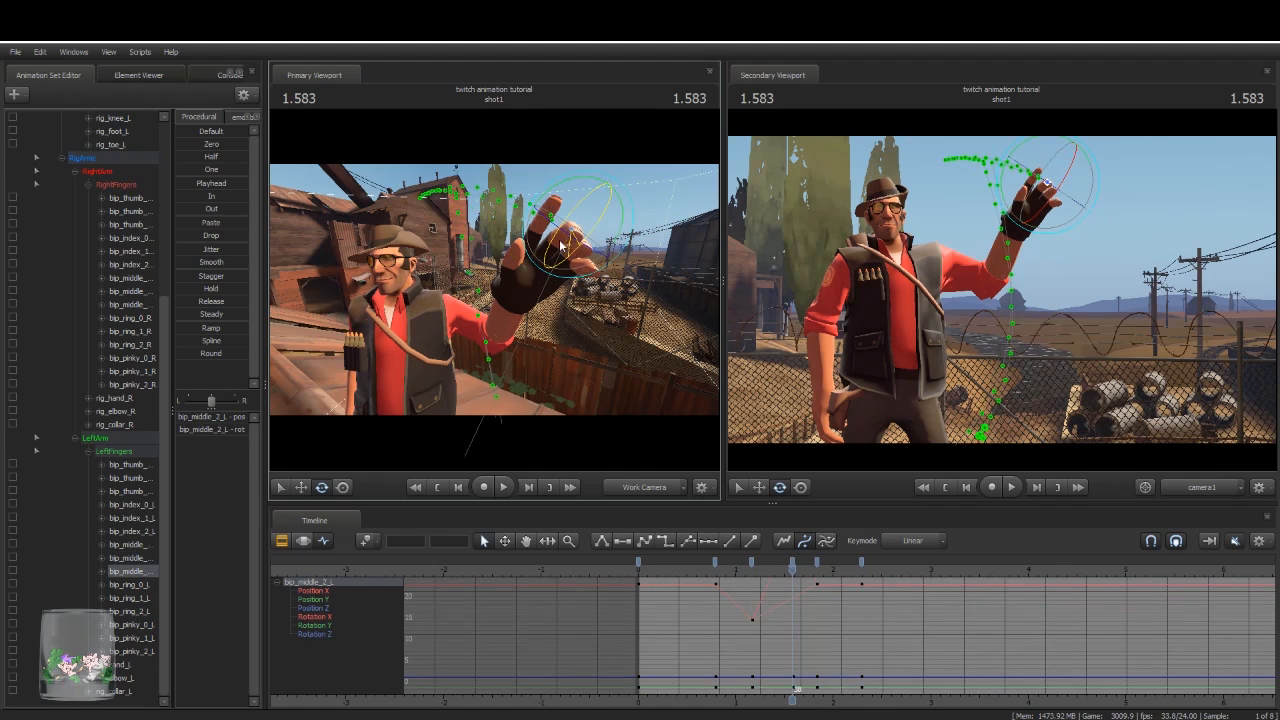
left_click(544, 247)
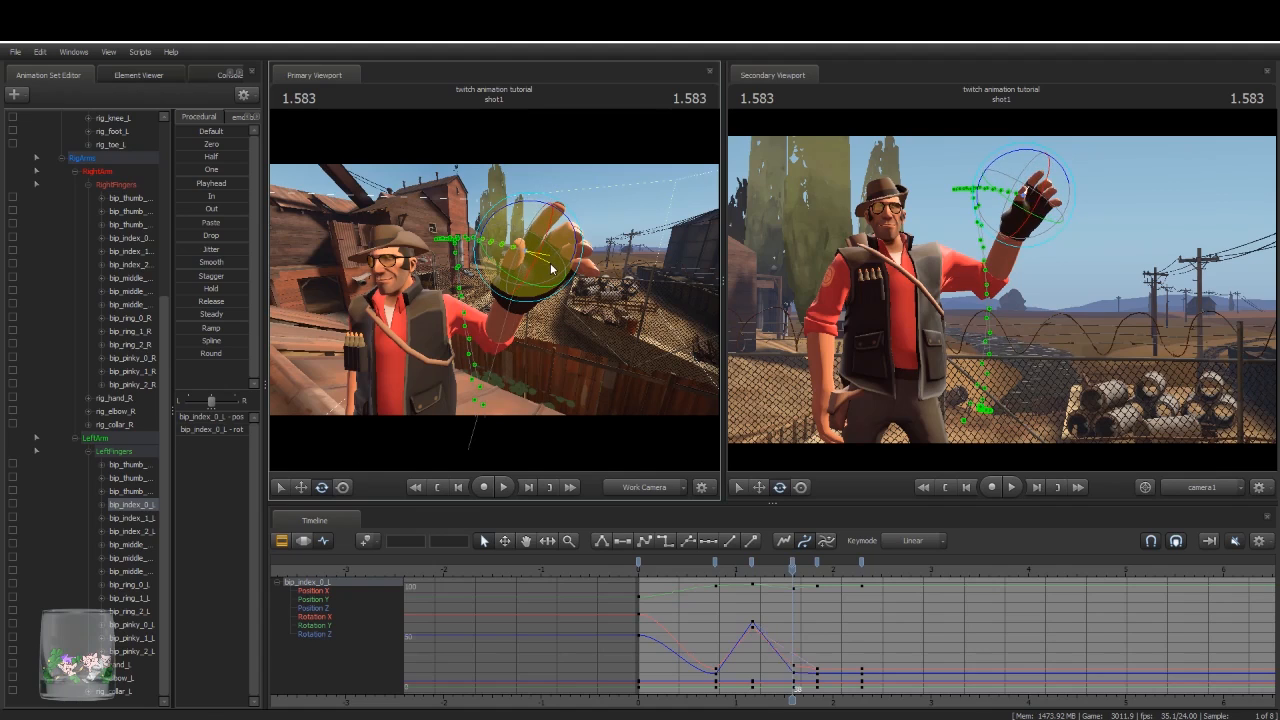
left_click(547, 245)
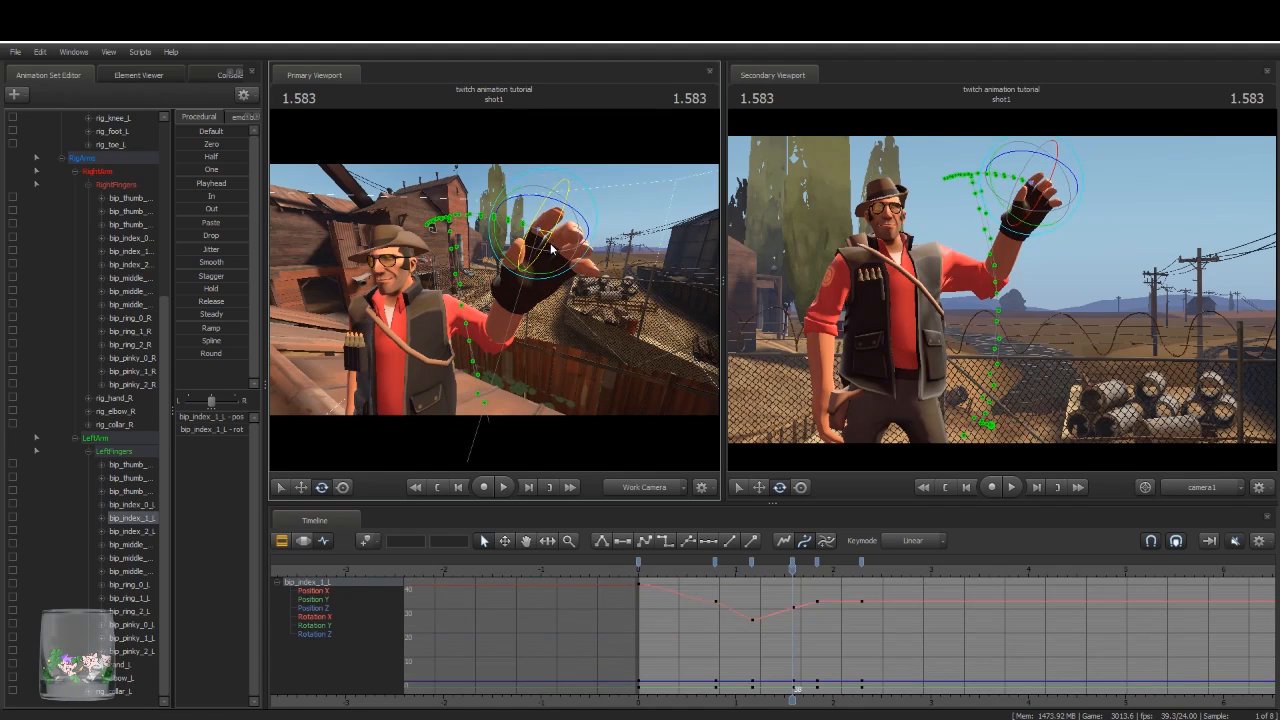
left_click(552, 235)
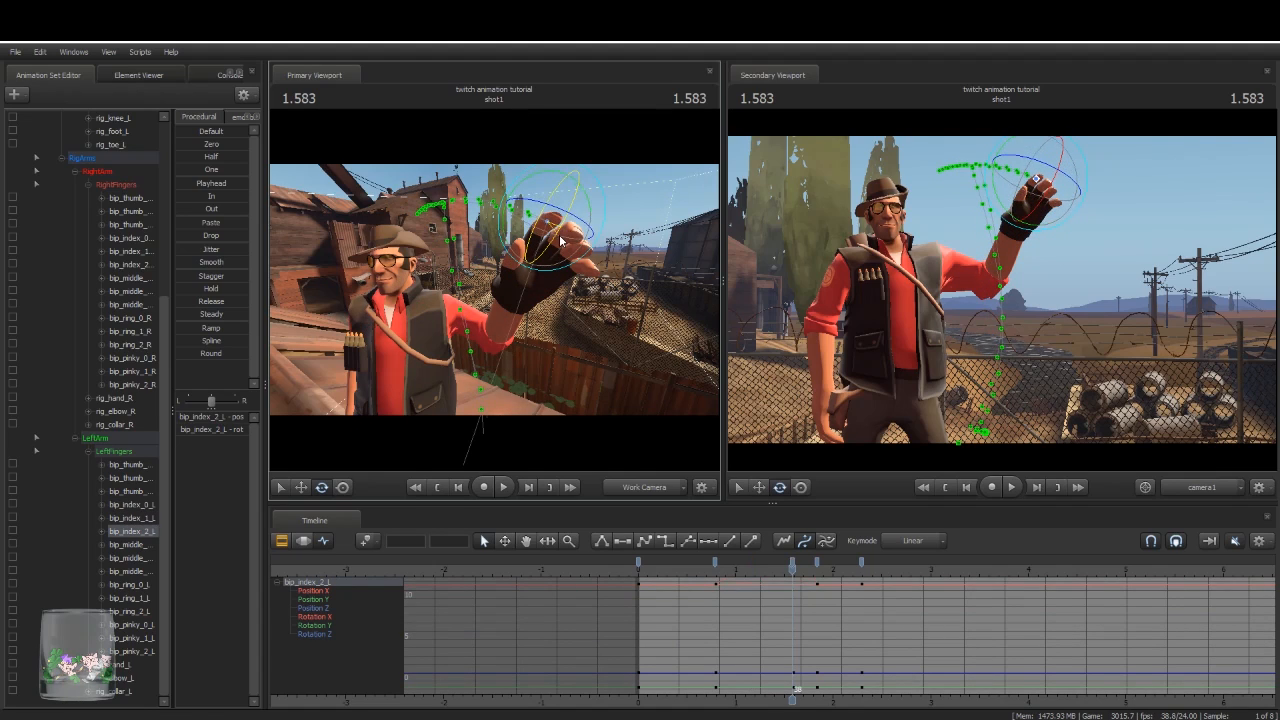
Step: Frame the sniper's upper body from the front and rotate the left shoulder control rig_collar_L at 1.583 seconds
left_click_drag(572, 273, 680, 230)
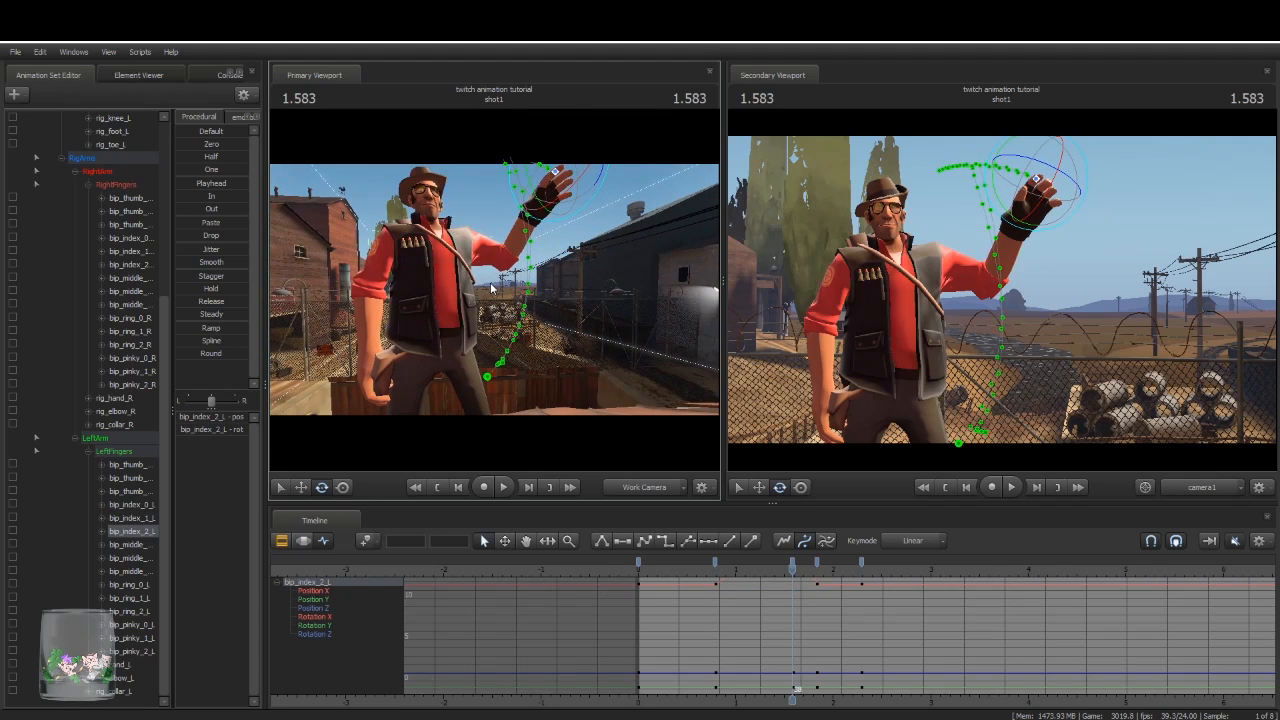
key("ctrl")
key("ctrl")
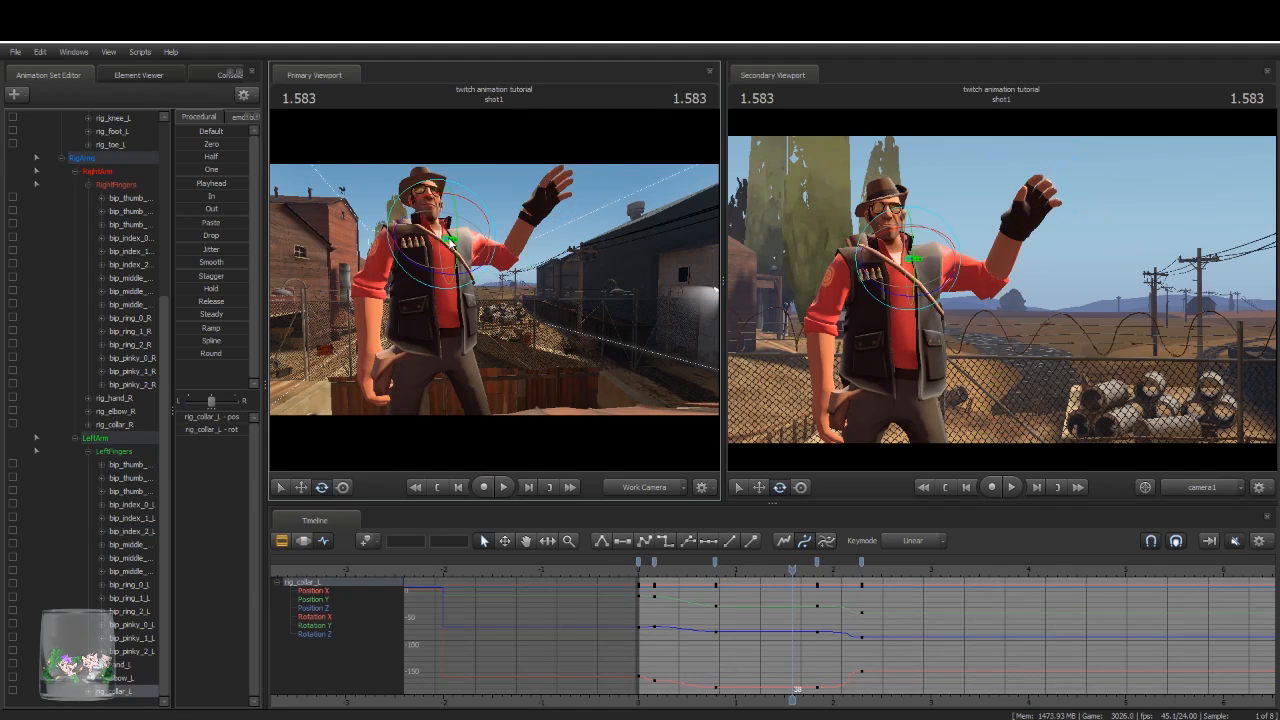
left_click(441, 260, "ctrl")
scroll(130, 260, "up", 6)
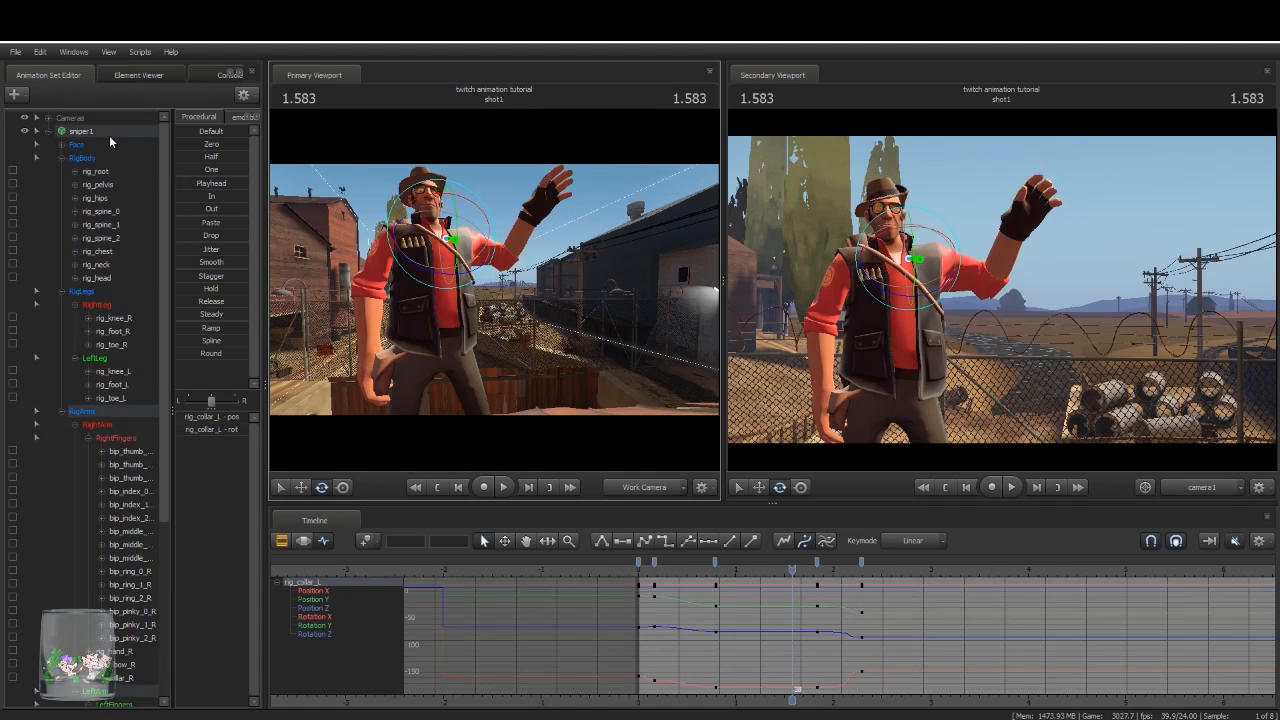
left_click(111, 131)
left_click(441, 255, "ctrl")
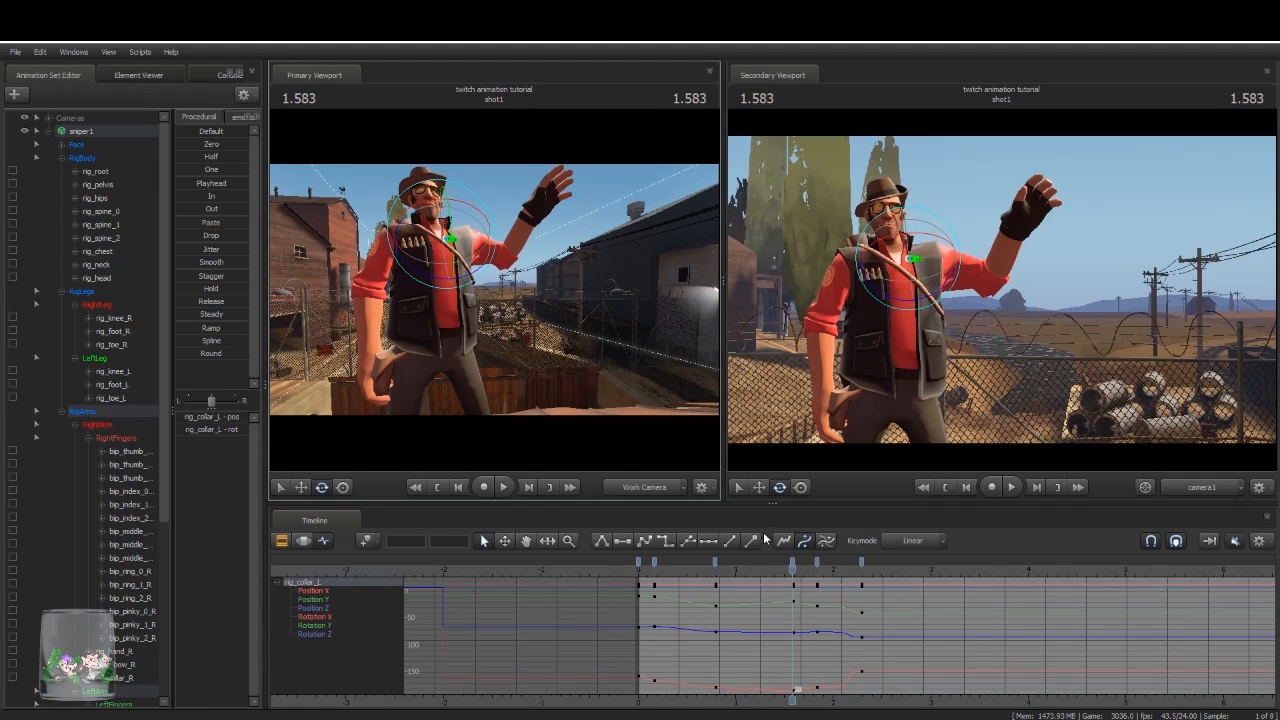
Step: Go to the 1.166-second pose, adjust rig_collar_L there, and play back the wave to check it
left_click_drag(795, 569, 765, 569)
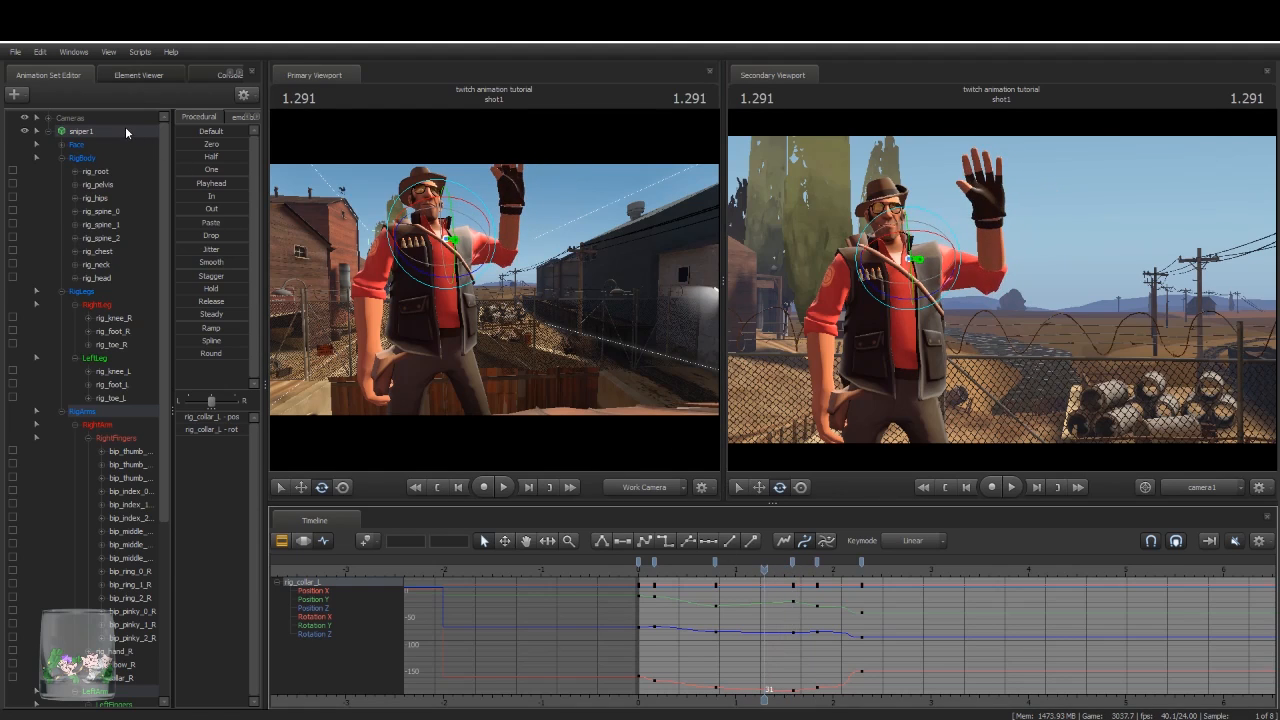
left_click(125, 130)
key("Up")
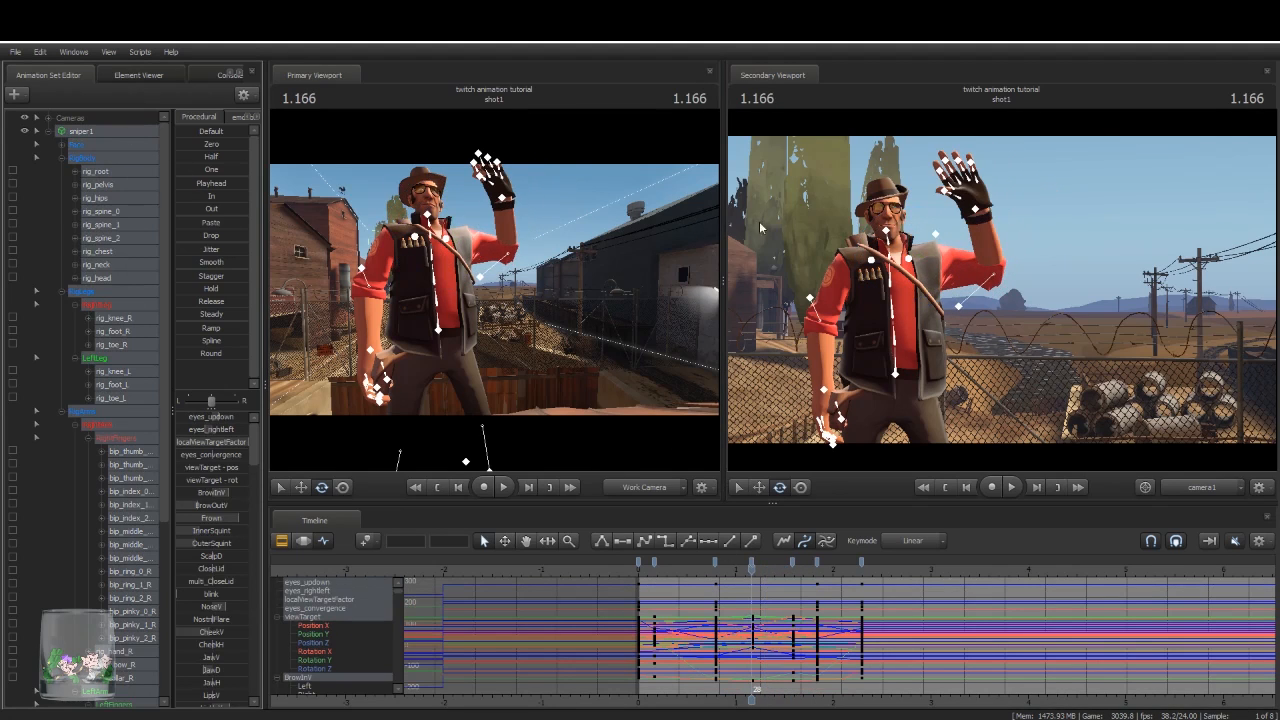
left_click(907, 258)
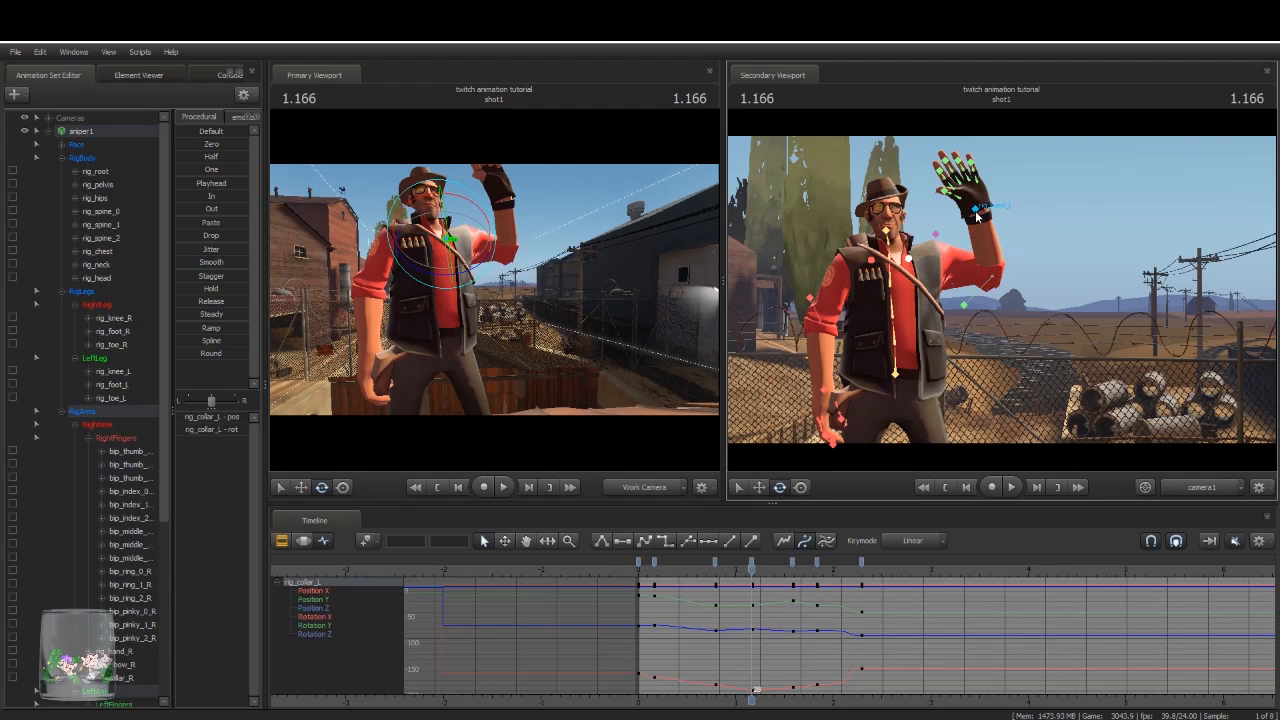
left_click_drag(757, 574, 661, 651)
key("space")
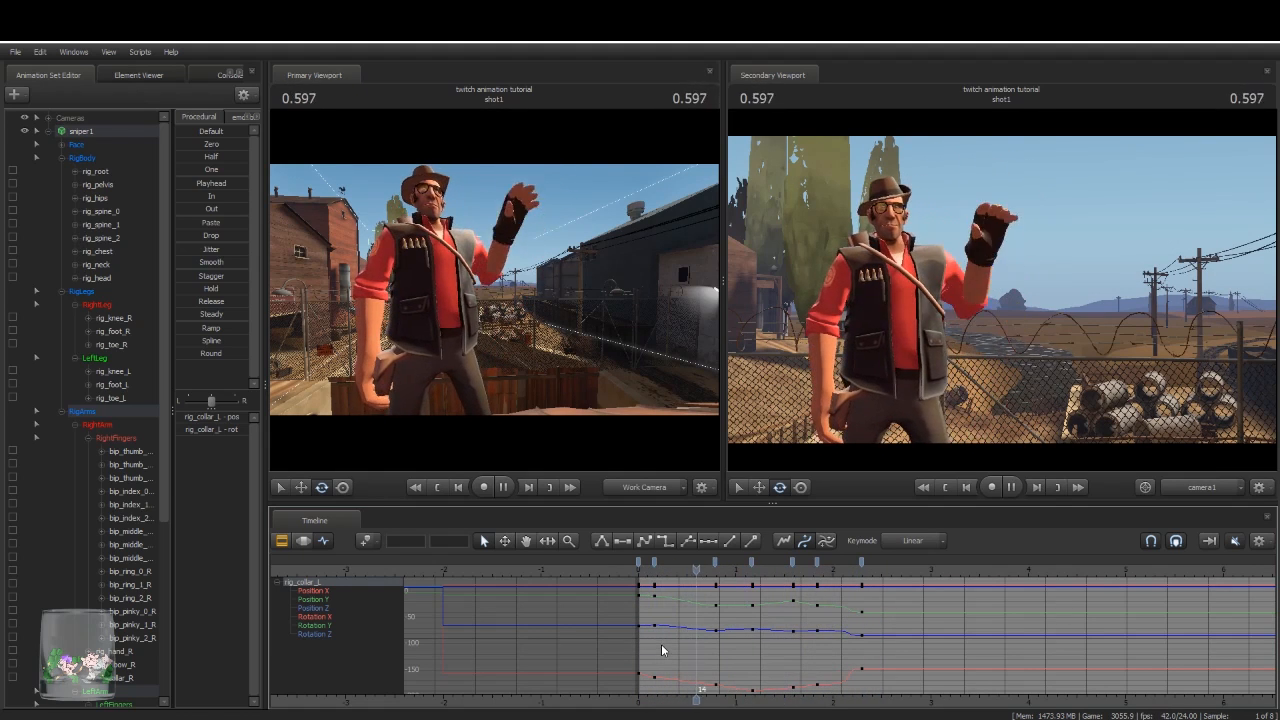
key("space")
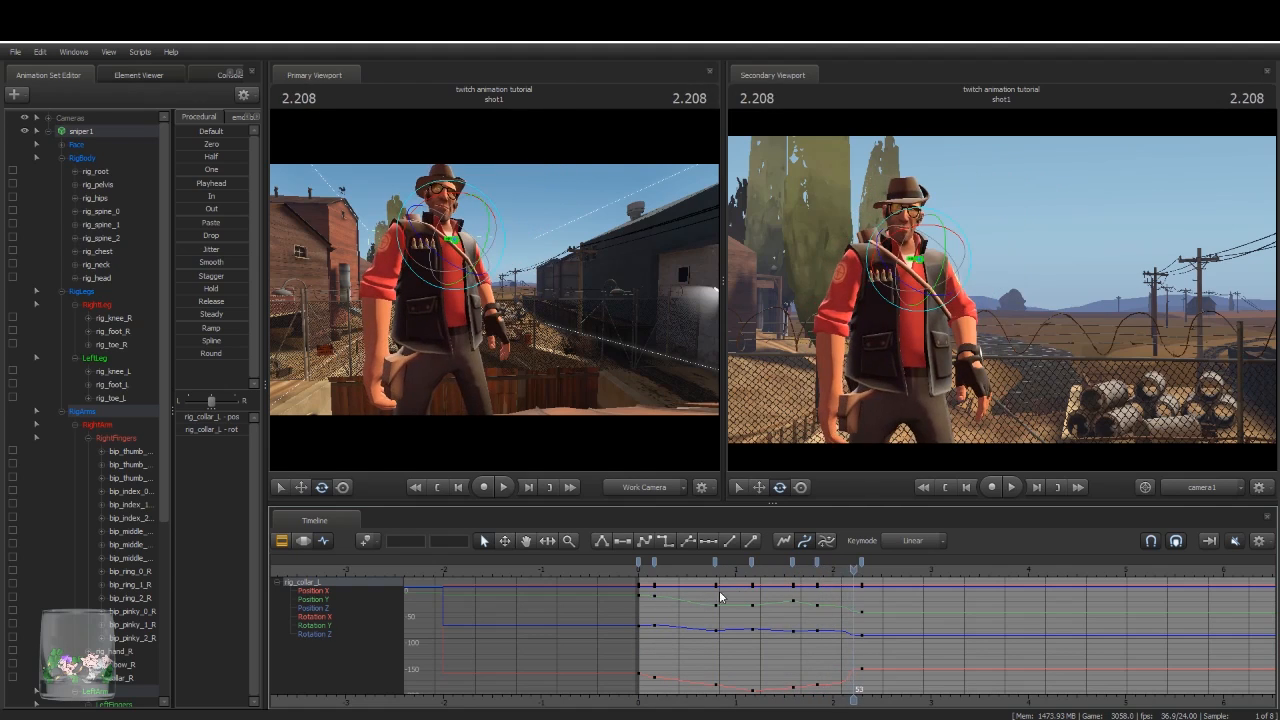
Step: Select all of sniper1's keys across every bookmark and give them smooth spline tangents
left_click(112, 131)
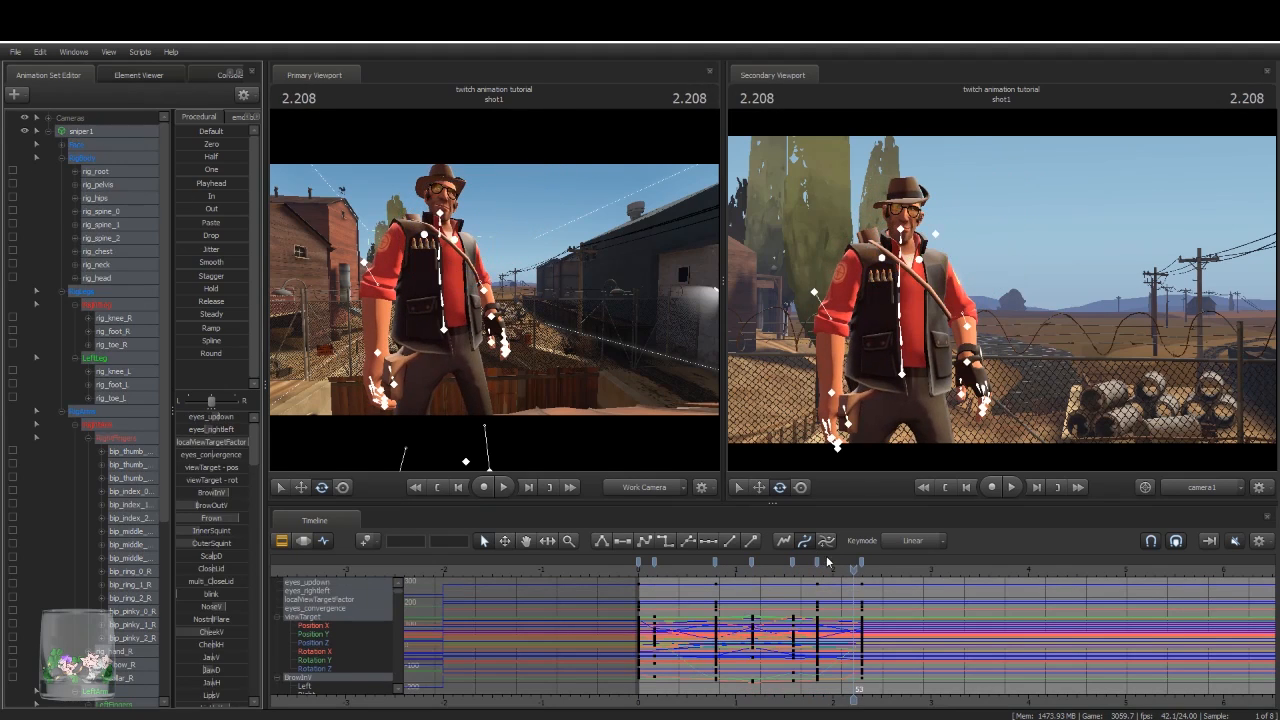
left_click_drag(861, 558, 638, 564)
left_click(647, 542)
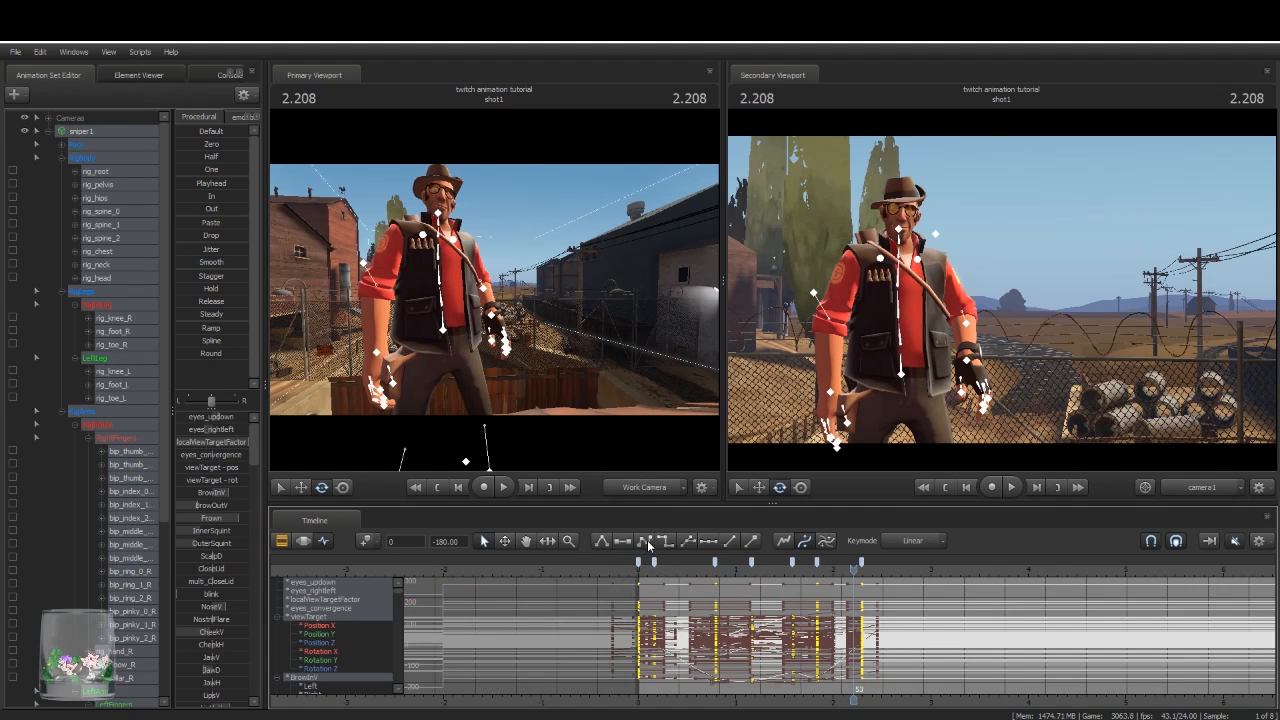
Step: Play back the smoothed wave and retime the 1.833-second keys to 1.958 seconds
key("space")
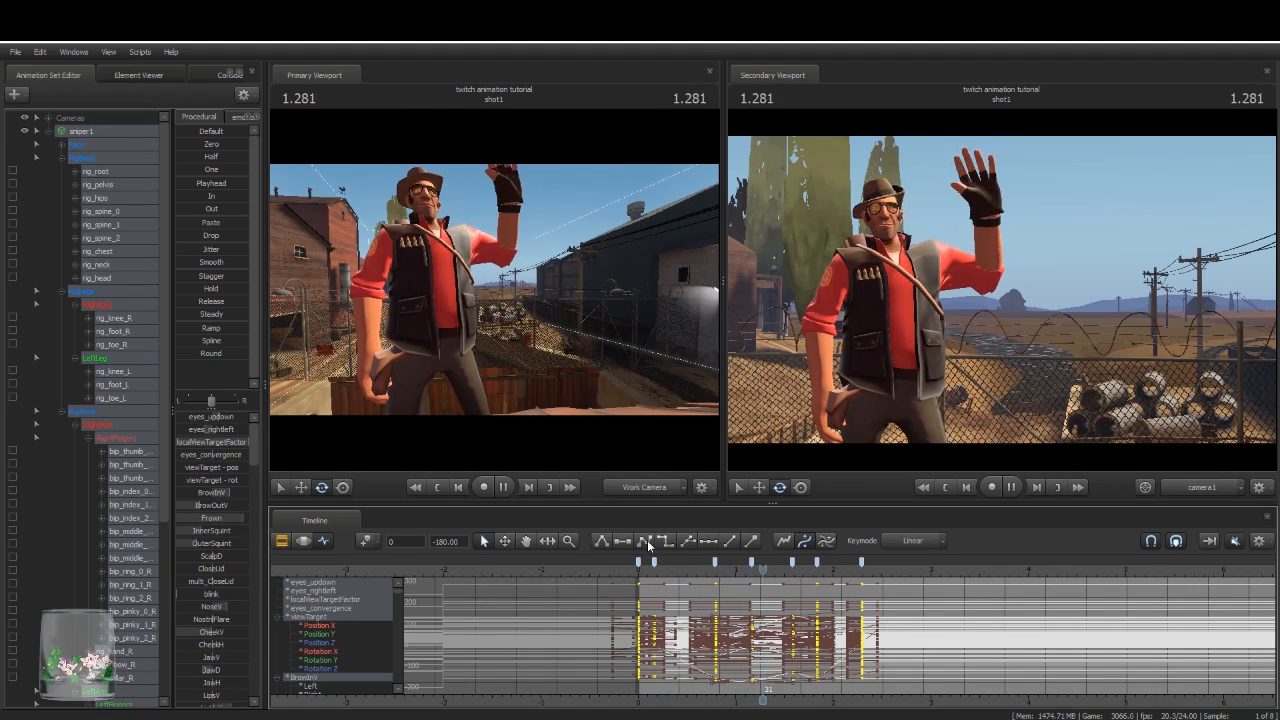
key("space")
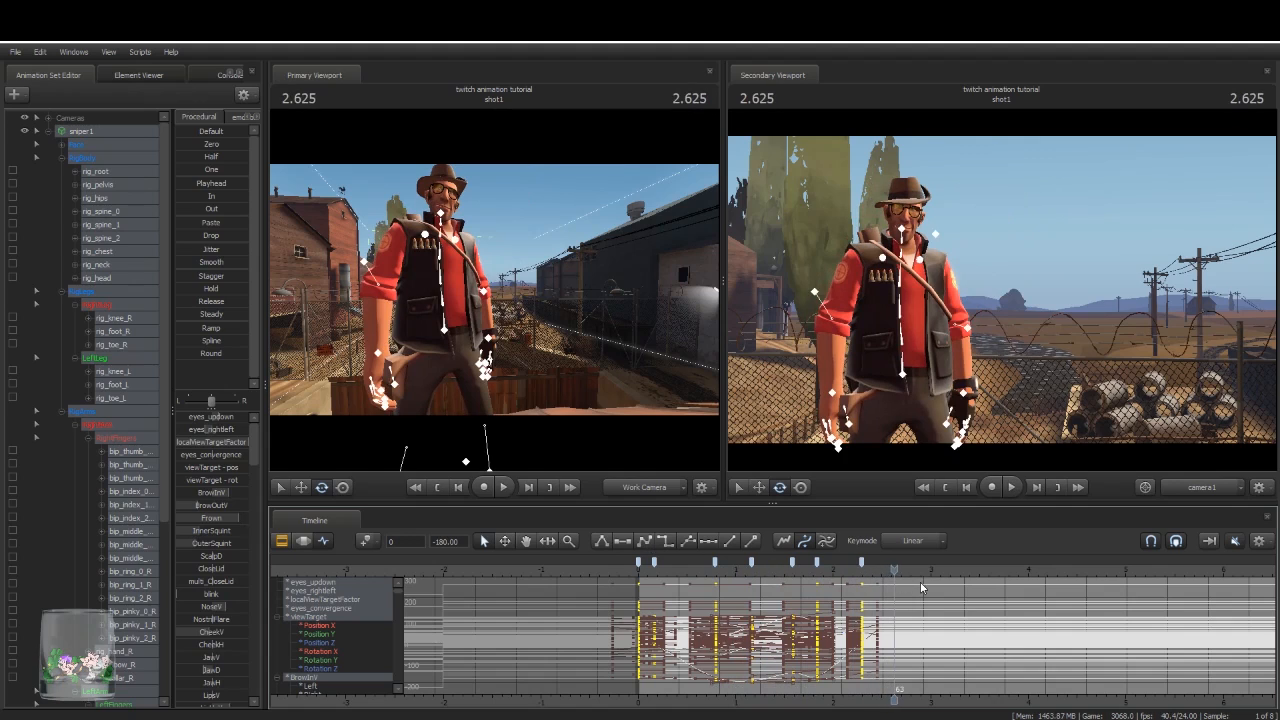
left_click_drag(897, 573, 719, 573)
key("space")
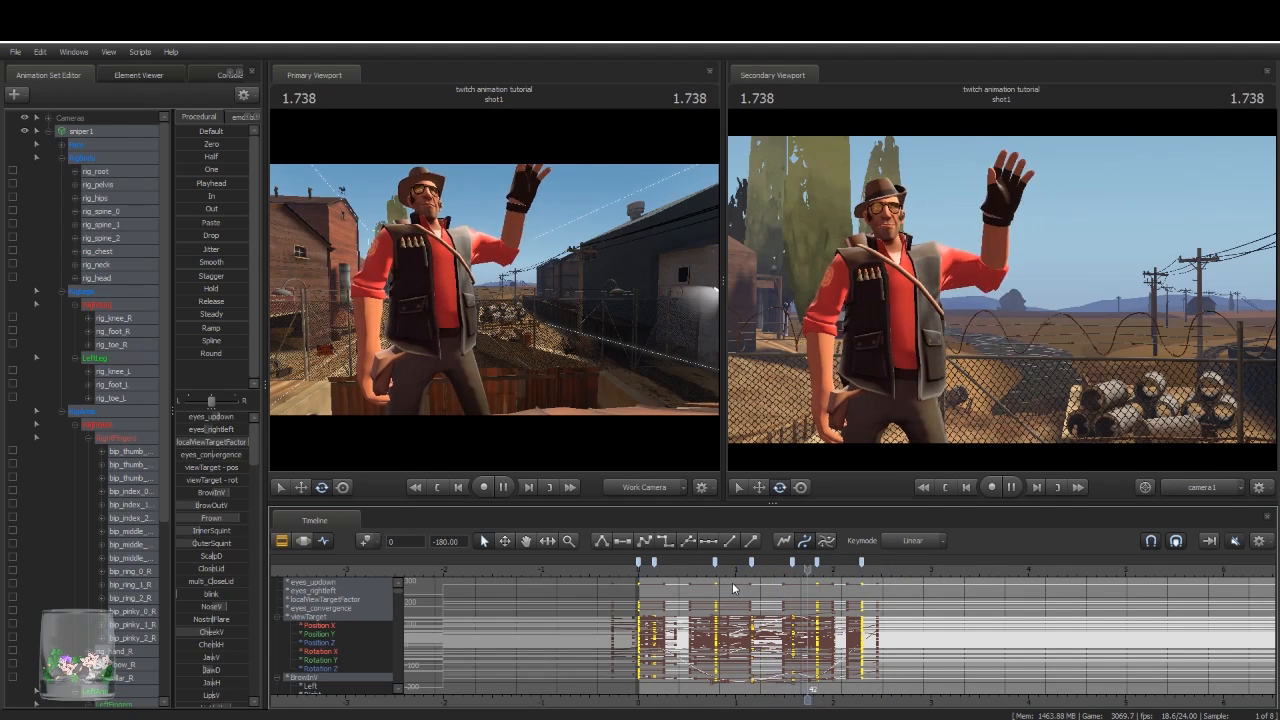
key("space")
mouse_move(830, 570)
left_mouse_down()
mouse_move(792, 580)
mouse_move(825, 588)
mouse_move(824, 600)
mouse_move(820, 564)
mouse_move(830, 569)
left_mouse_up()
left_click(817, 562)
Step: Scrub rig_hand_L between 1.5 and 1.958 seconds to check its motion and adjust the hand's rotation at 1.958 seconds
left_click(986, 203)
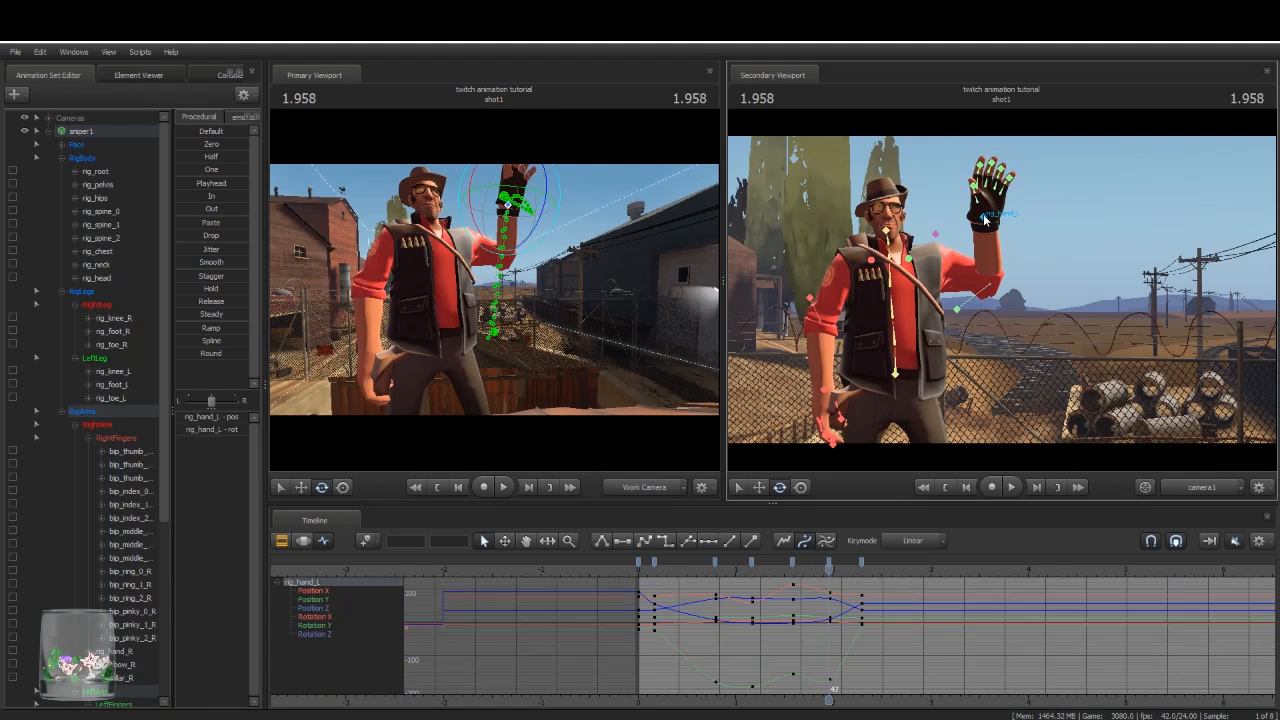
left_click(343, 487)
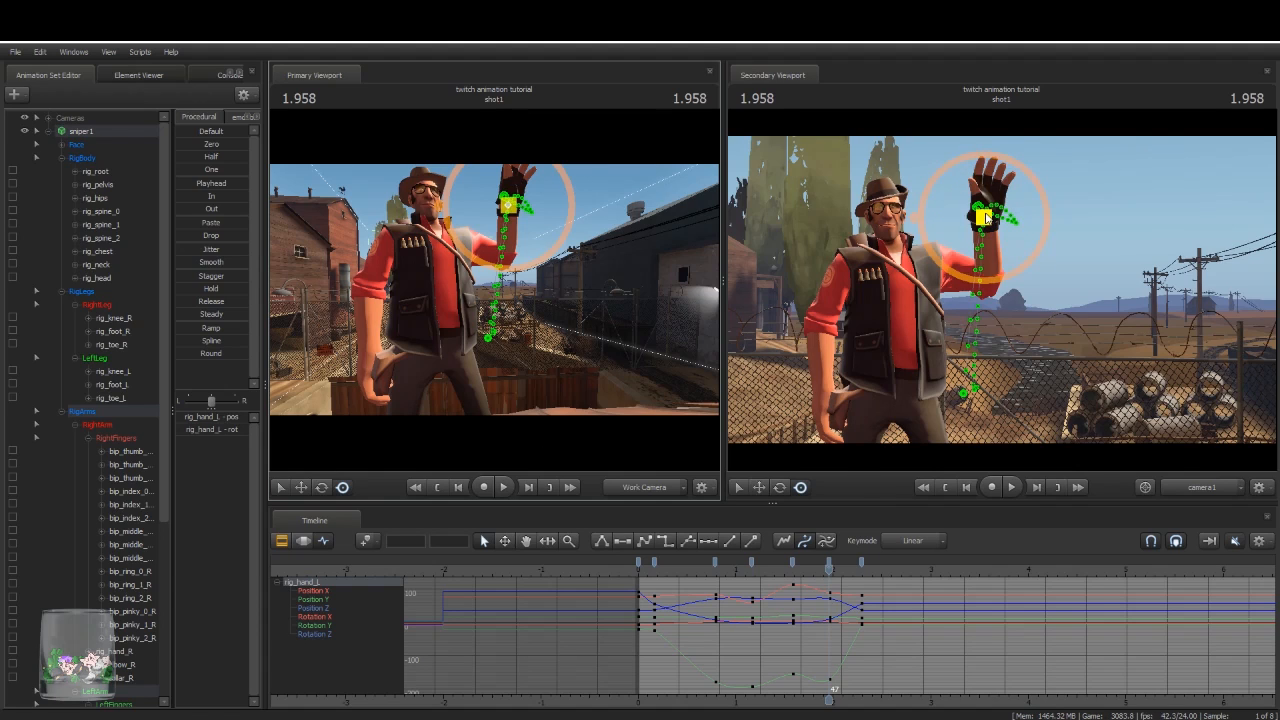
left_click_drag(829, 569, 787, 623)
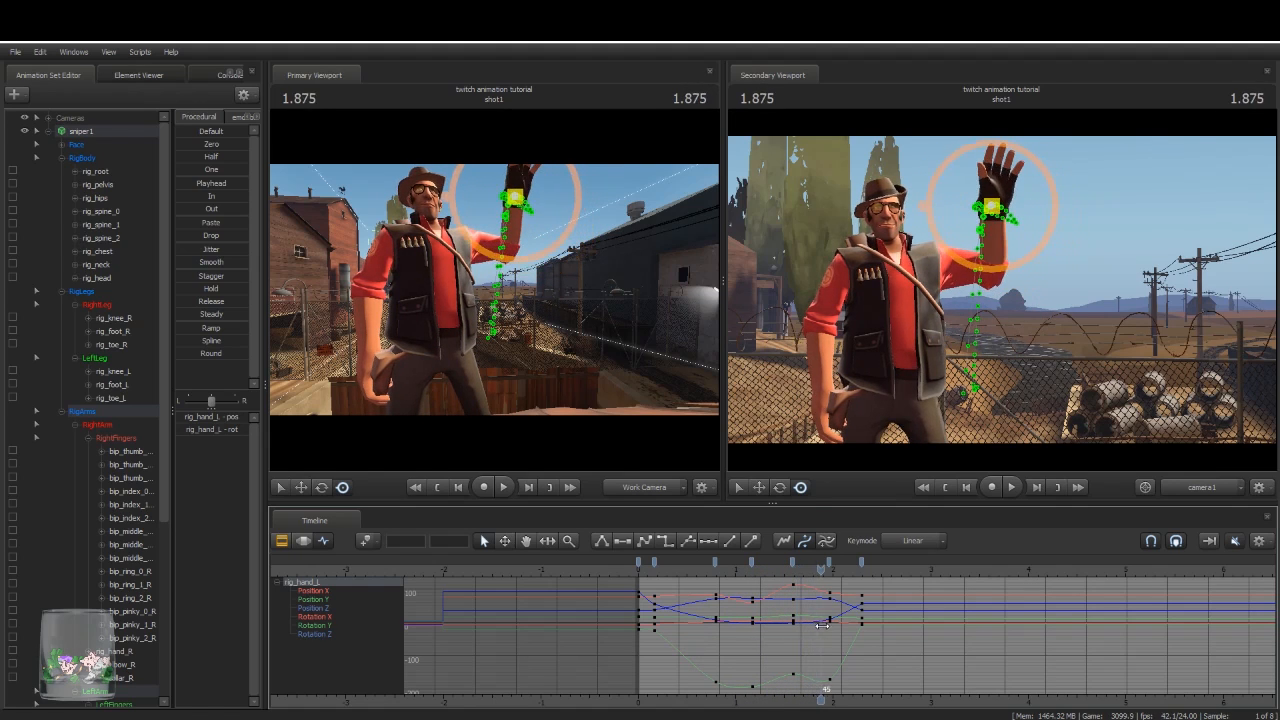
left_click_drag(806, 627, 775, 632)
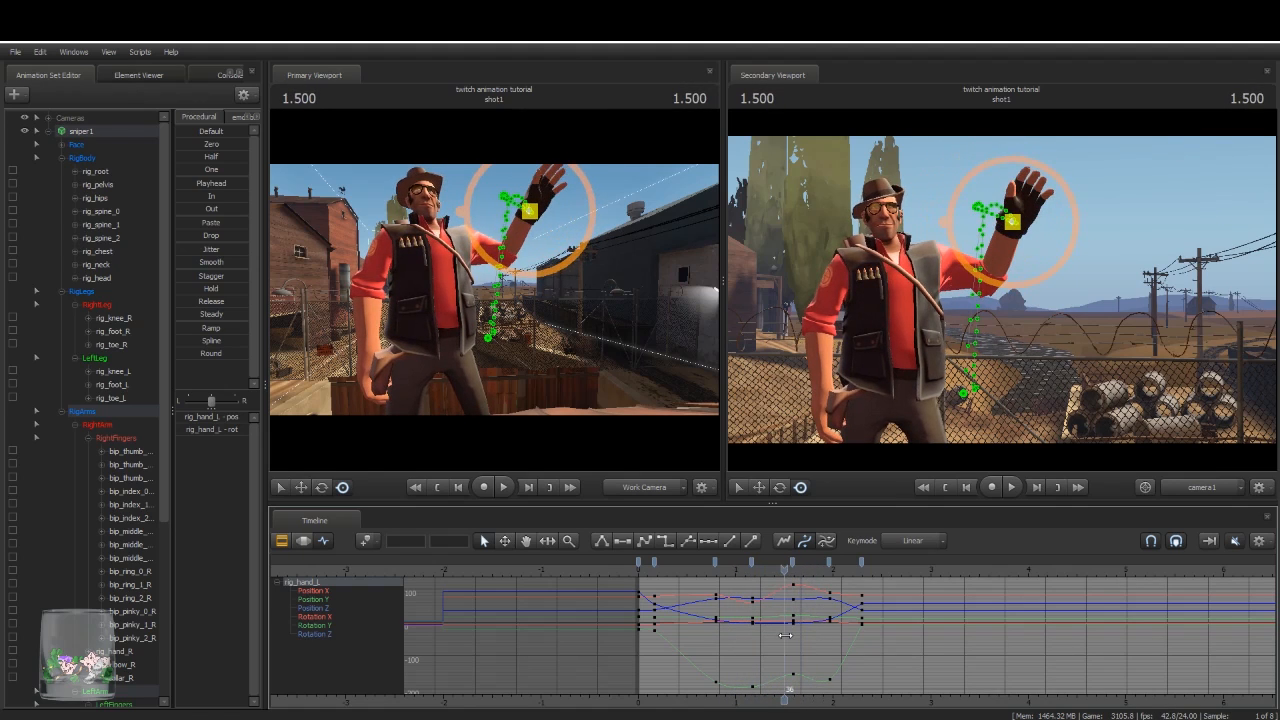
left_click_drag(788, 635, 828, 647)
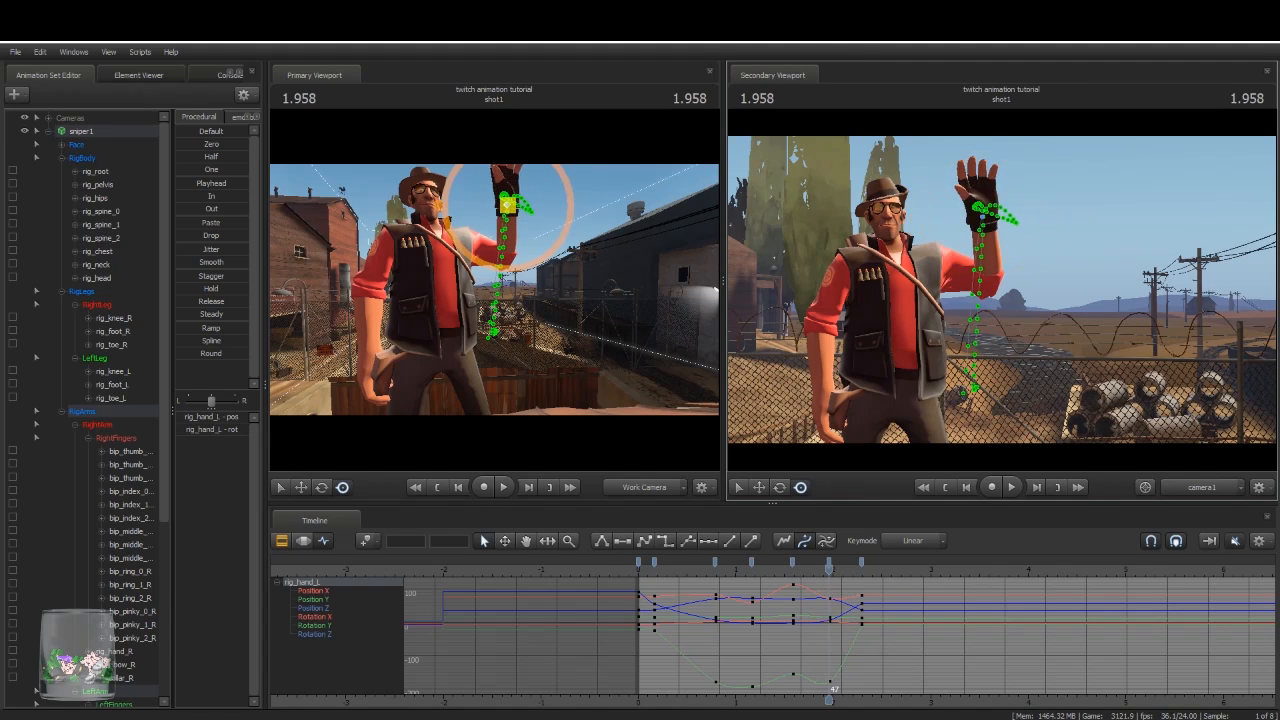
Step: Frame the raised hand up close at 1.958 seconds and rotate the thumb base, bip_thumb_0_L
left_click_drag(617, 363, 572, 312)
key("w")
key("s")
left_click(487, 393, "ctrl")
key("s")
left_click_drag(487, 393, 487, 390)
key("s")
left_click(322, 486)
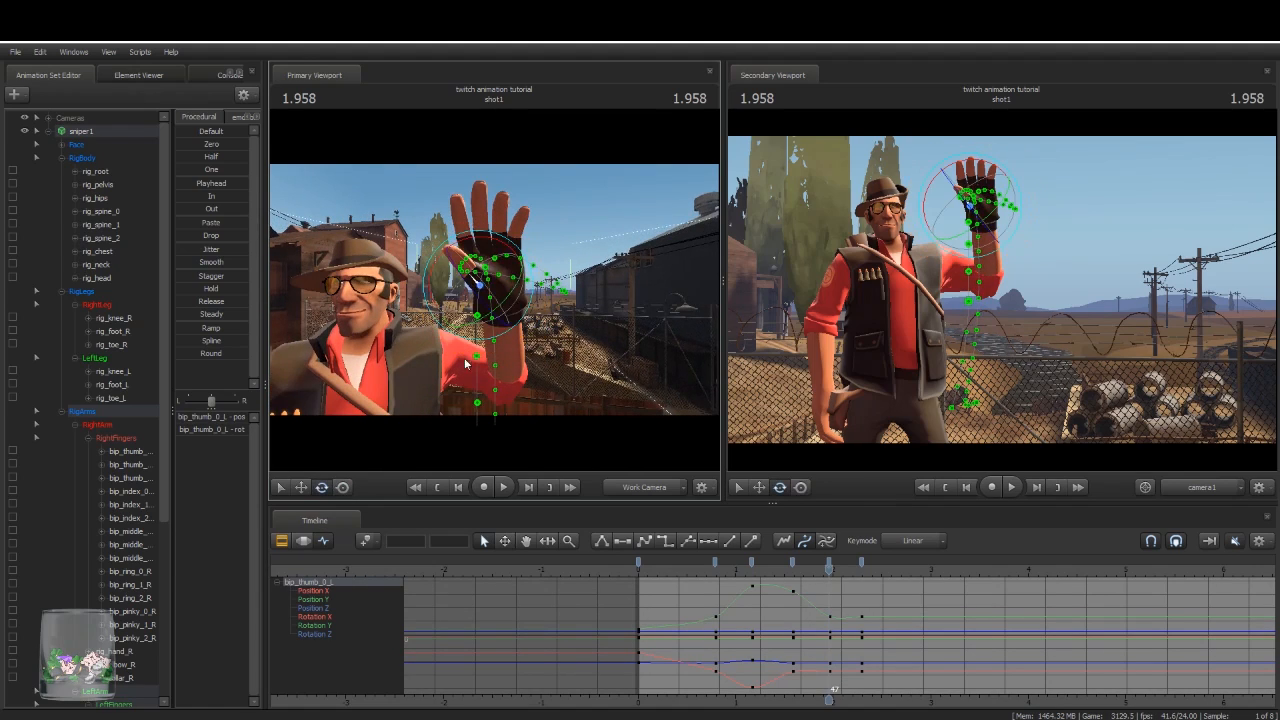
Step: Adjust the base joints of the index, middle, ring and pinky fingers on the raised left hand at 1.958 seconds
left_click(500, 254)
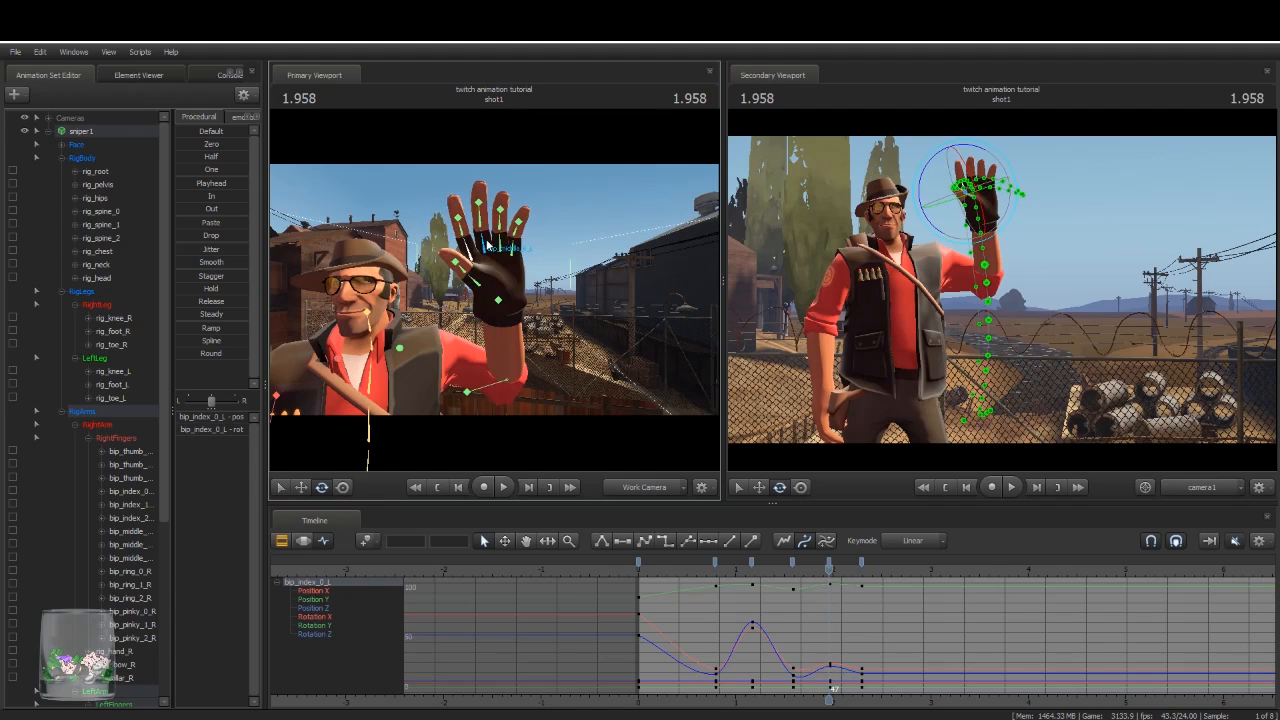
left_click(518, 272)
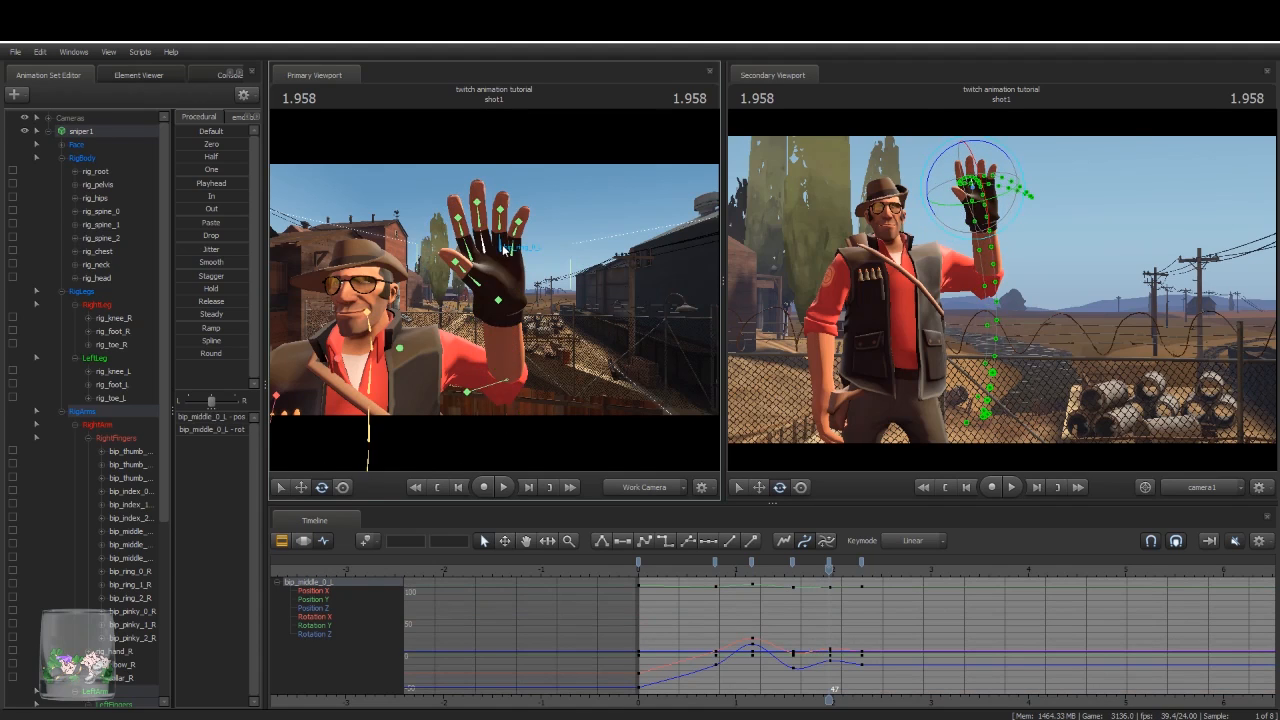
left_click(526, 248)
left_click(547, 243)
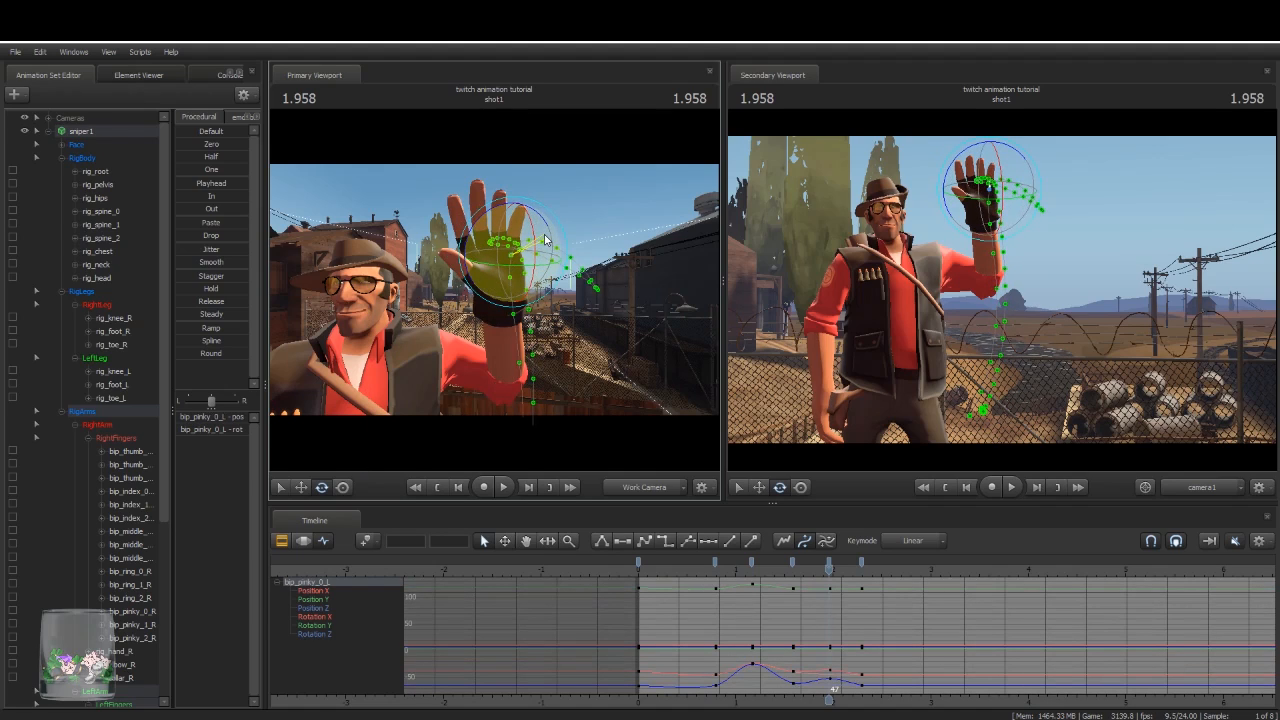
Step: Adjust the middle joints of the index, middle, ring and pinky fingers on the raised left hand at 1.958 seconds
left_click(480, 243)
left_click_drag(476, 242, 480, 234)
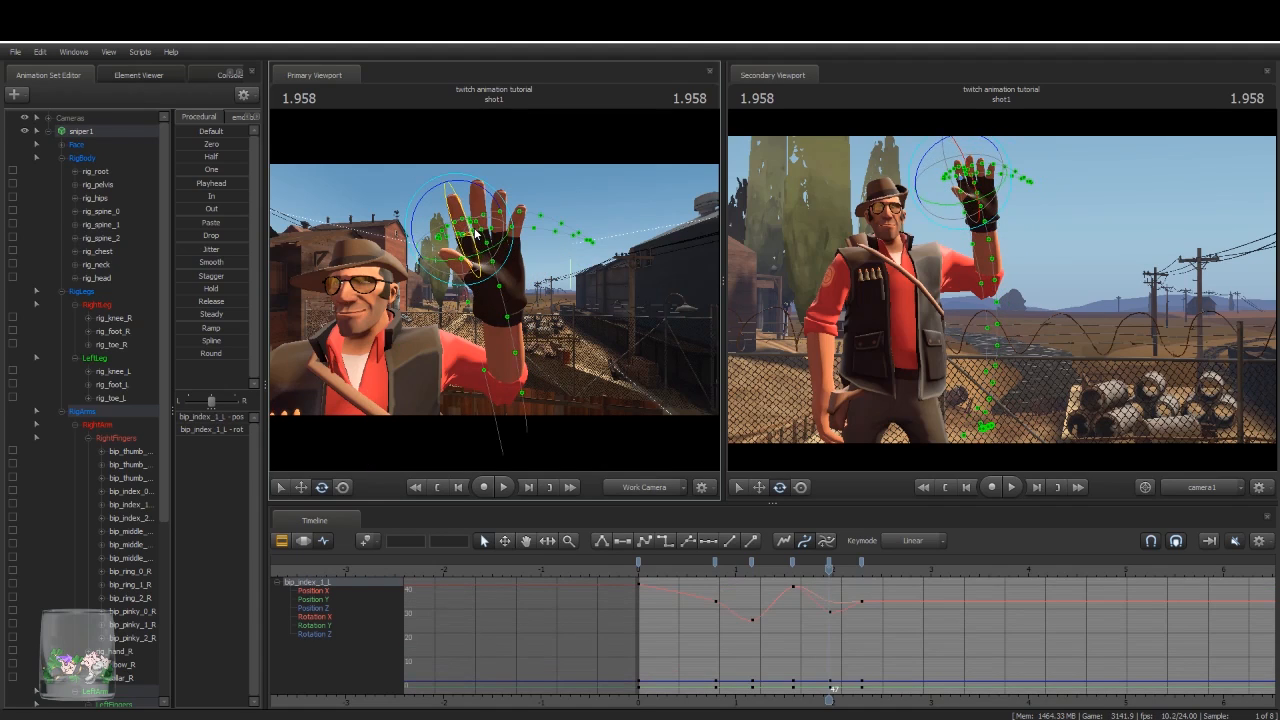
left_click(488, 226)
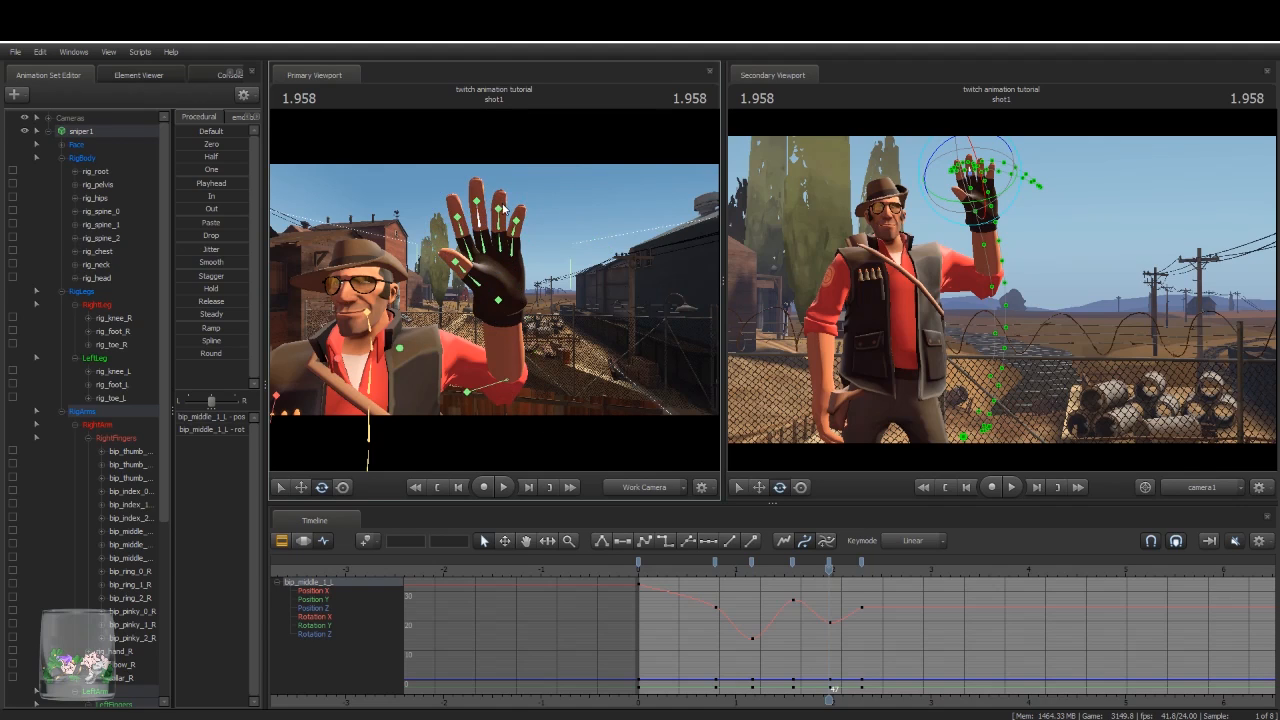
left_click(500, 224)
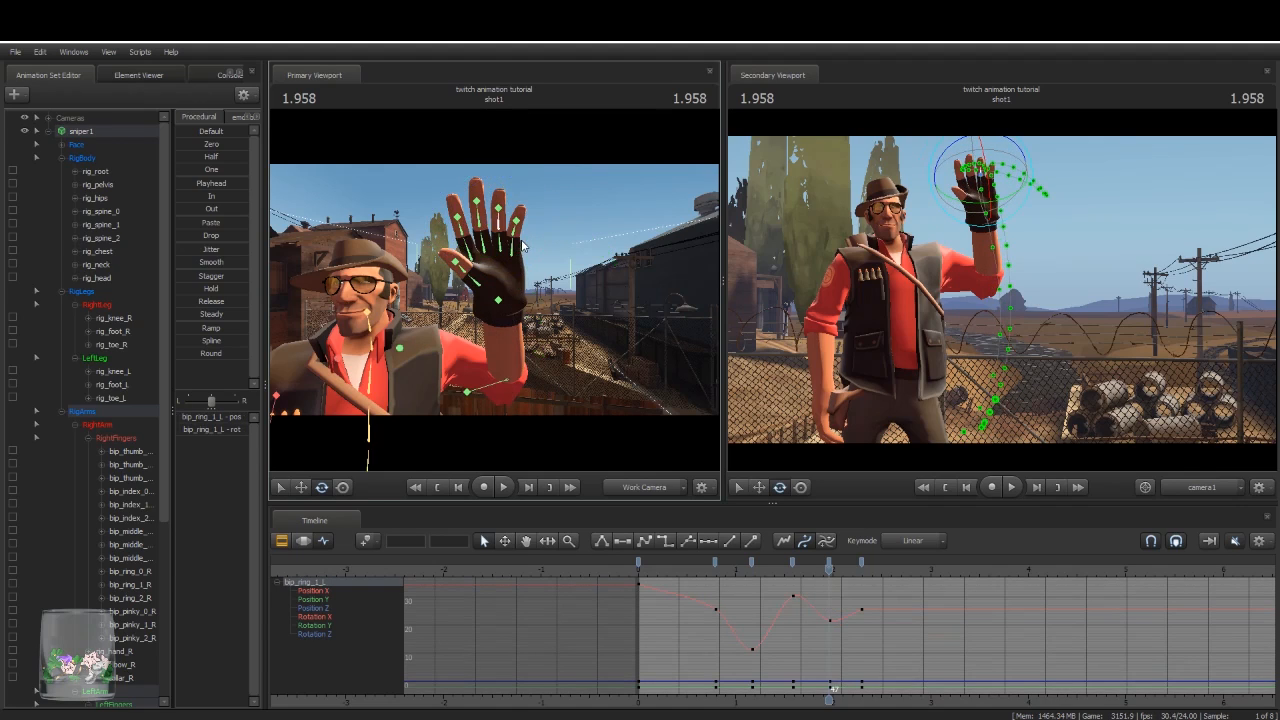
left_click(536, 240)
left_click_drag(536, 230, 534, 240)
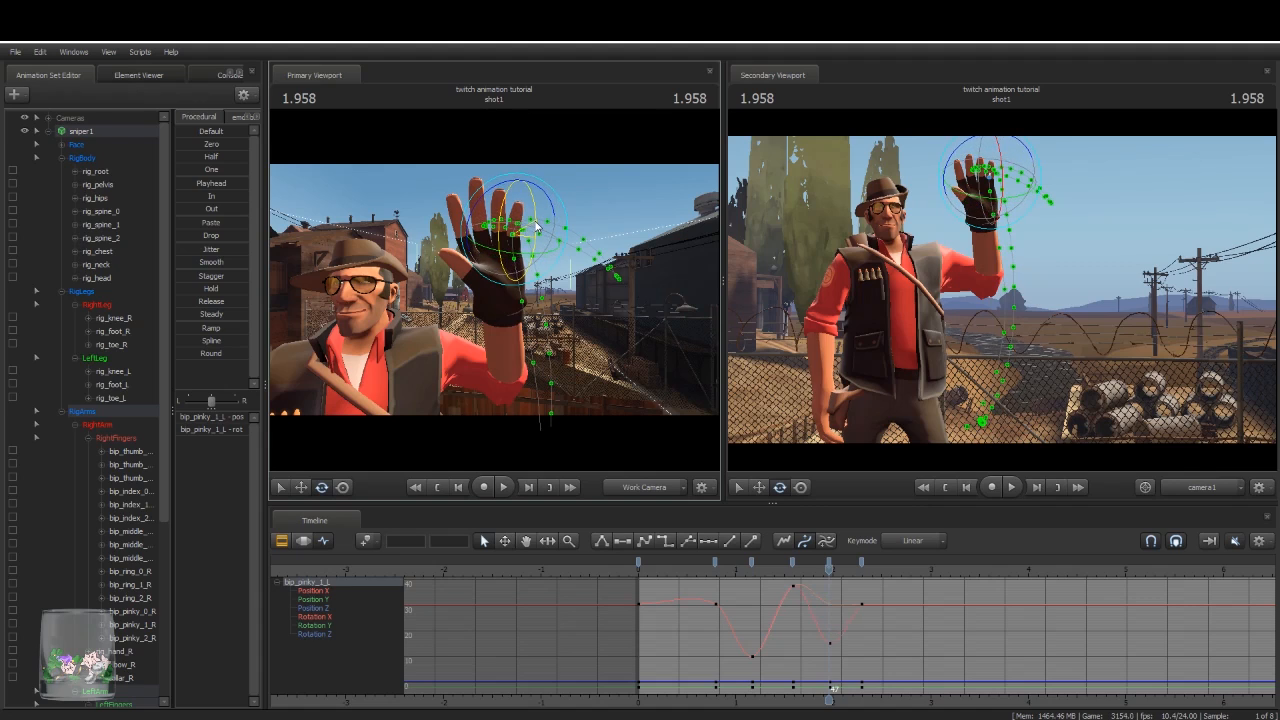
Step: Check the left thumb base, bip_thumb_0_L, from another angle and adjust the rotation of rig_hand_L at 1.958 seconds
key("ctrl")
left_click(472, 285, "ctrl")
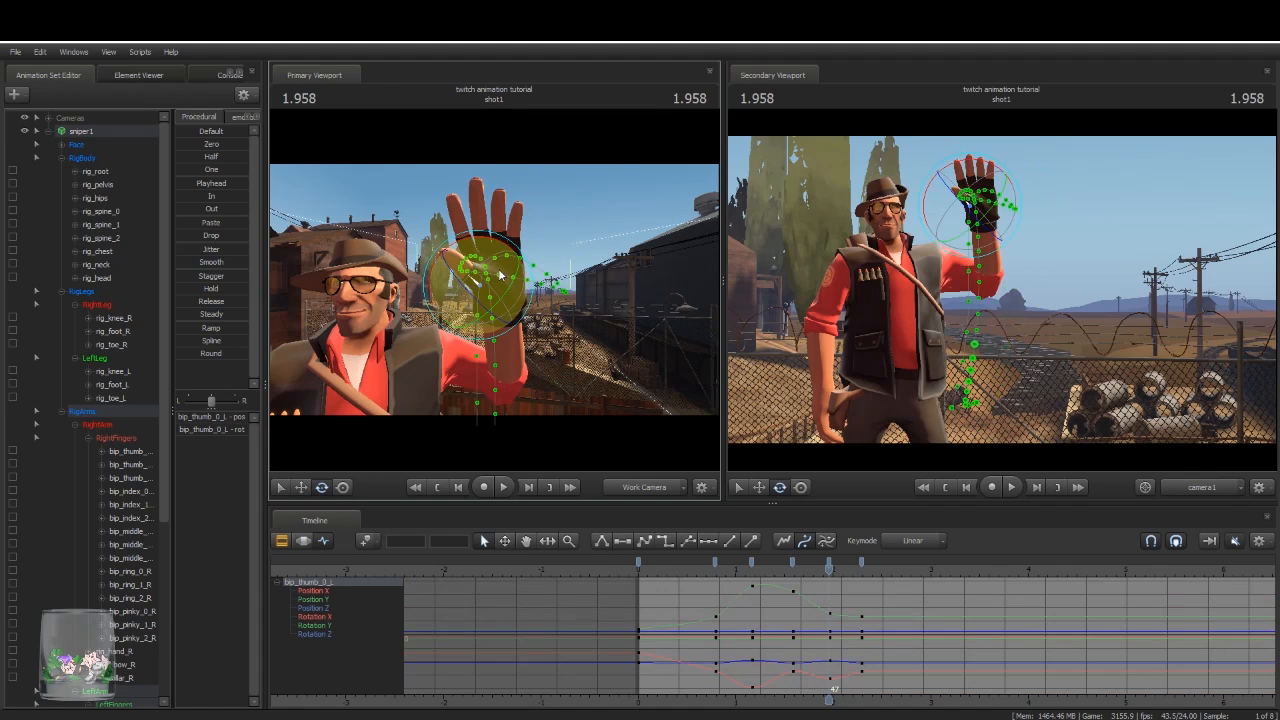
left_click_drag(617, 351, 450, 258, "alt")
key("ctrl")
left_click(462, 282, "ctrl")
left_click_drag(508, 288, 504, 281)
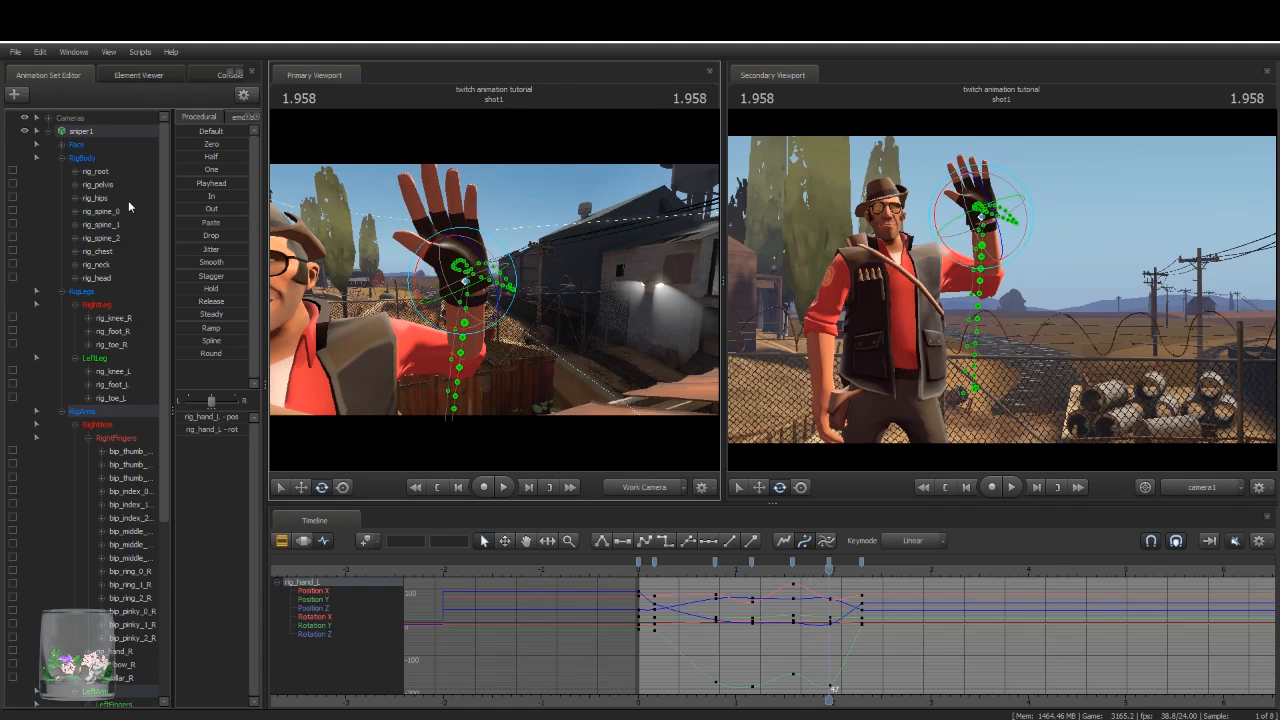
Step: Frame the sniper's full body and compare the key timing of the whole rig, RigBody and RigArms
left_click(128, 130)
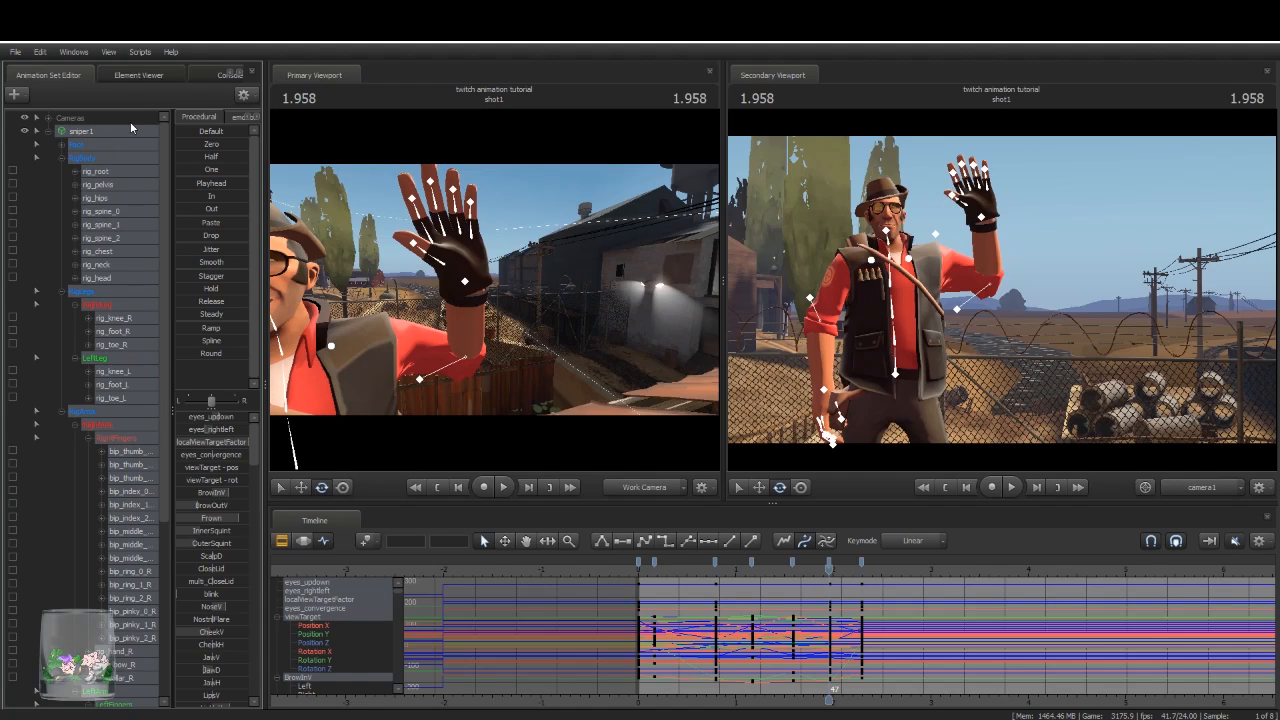
left_click_drag(502, 266, 498, 292)
left_click_drag(587, 293, 587, 293)
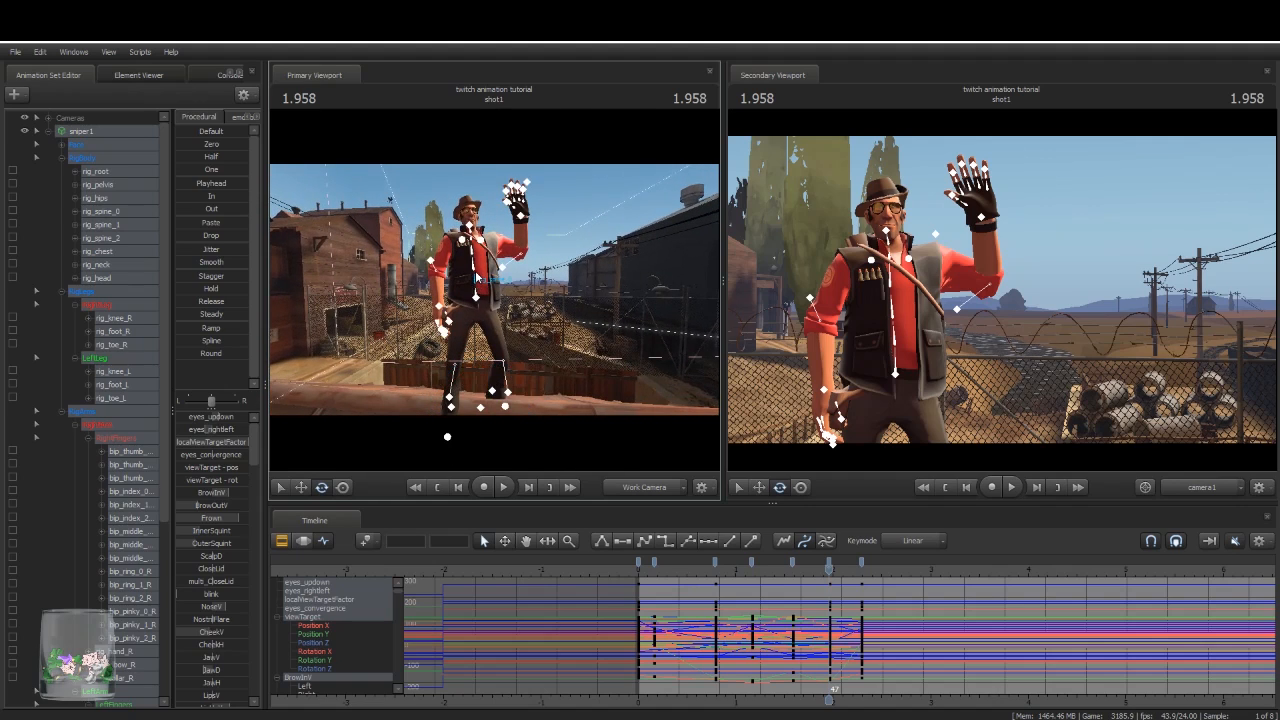
left_click(108, 160)
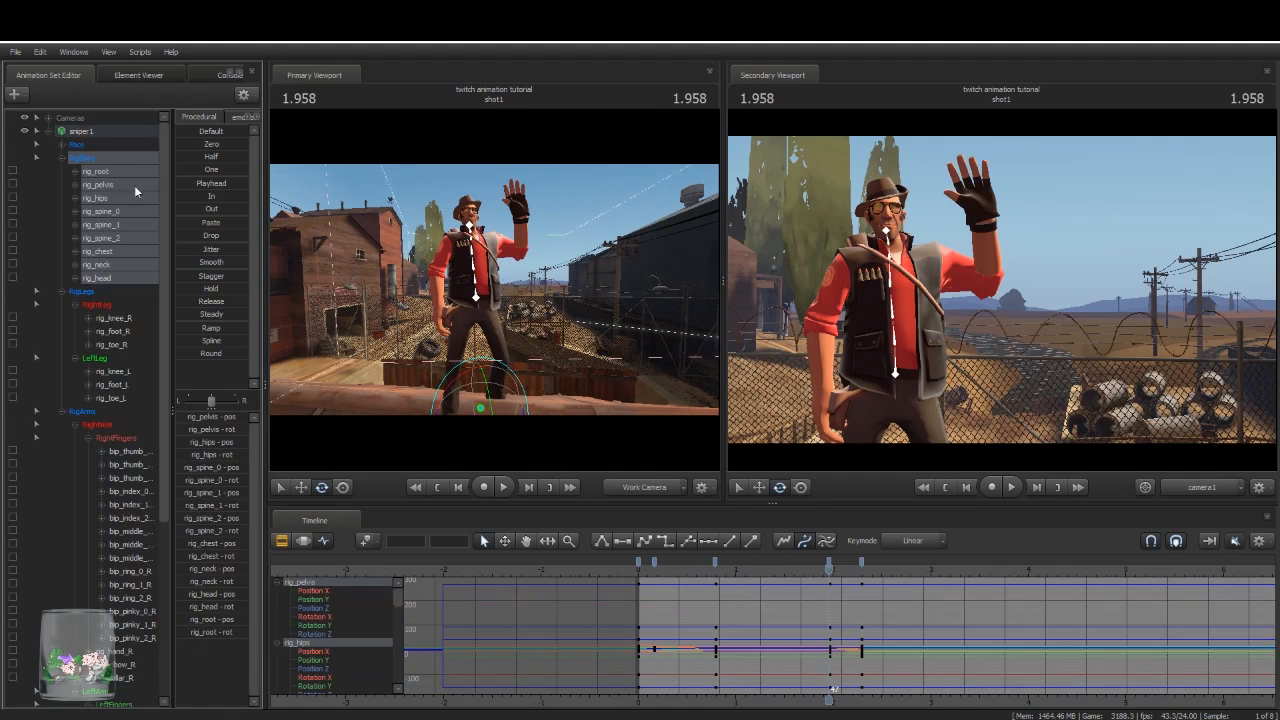
left_click(100, 413)
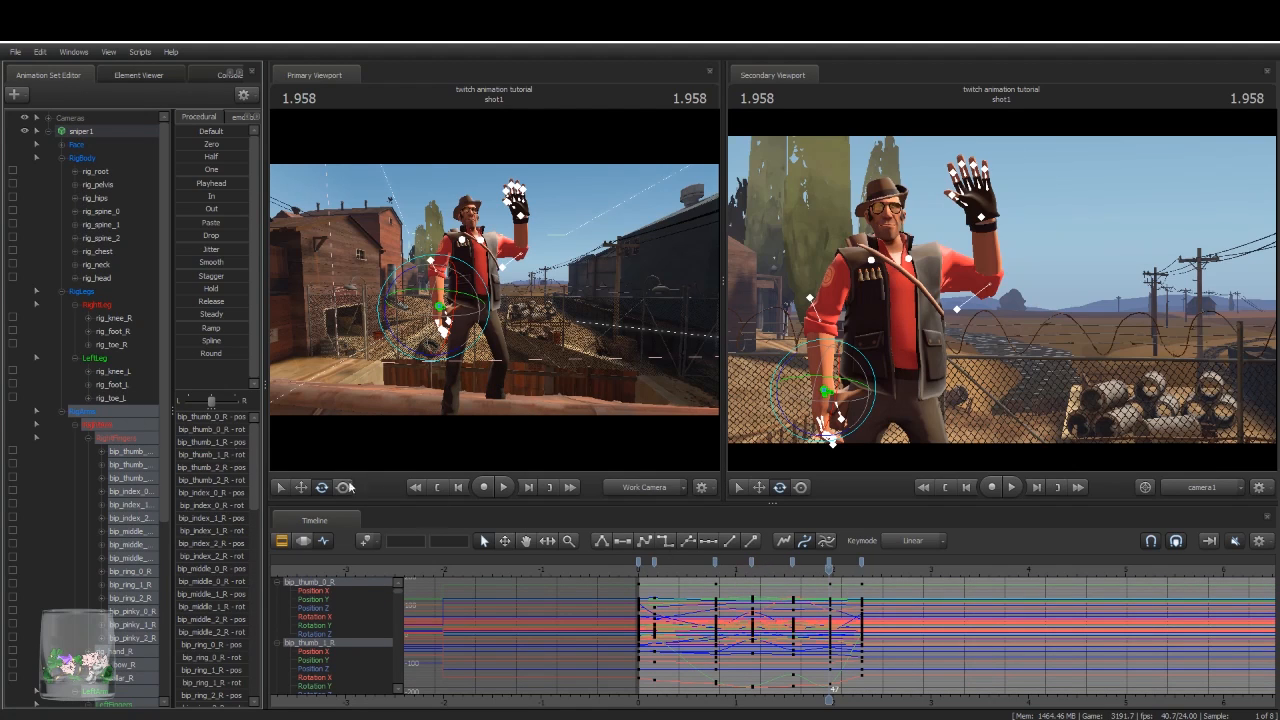
left_click(90, 159)
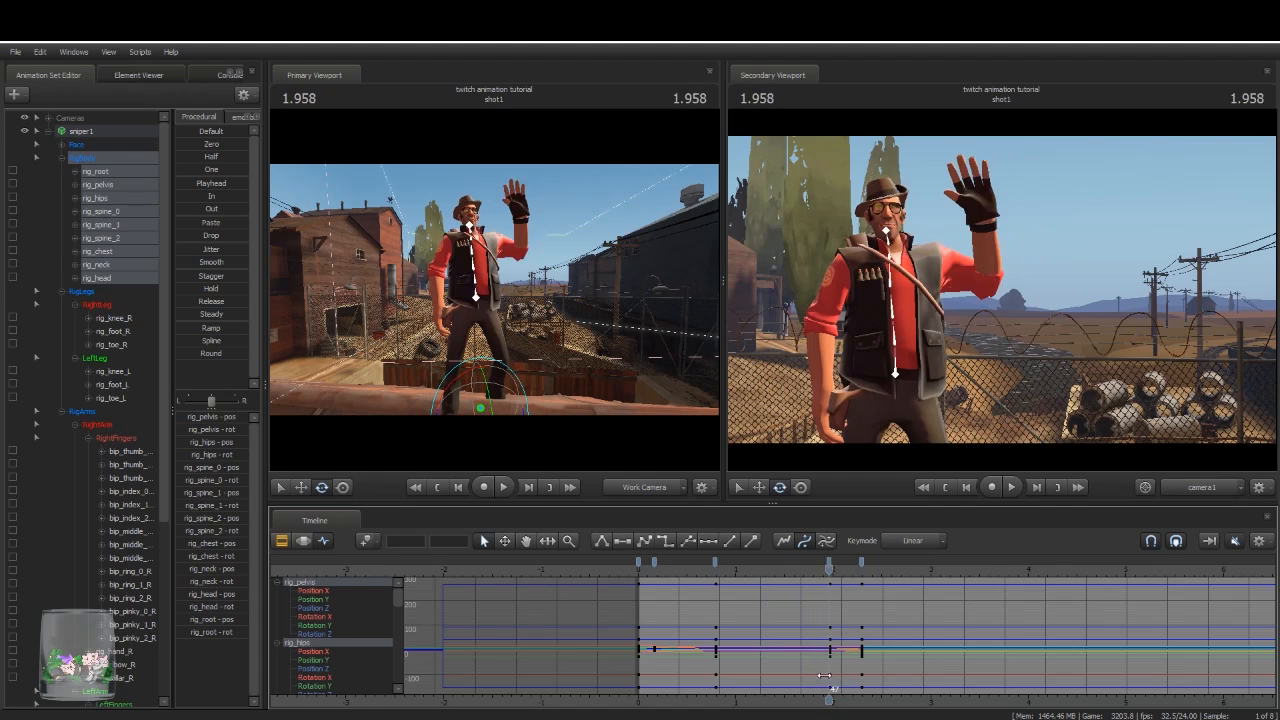
Step: Find the left fingers' key at 1.166 seconds and rotate rig_spine_2 slightly there to key the upper body
left_click(890, 280)
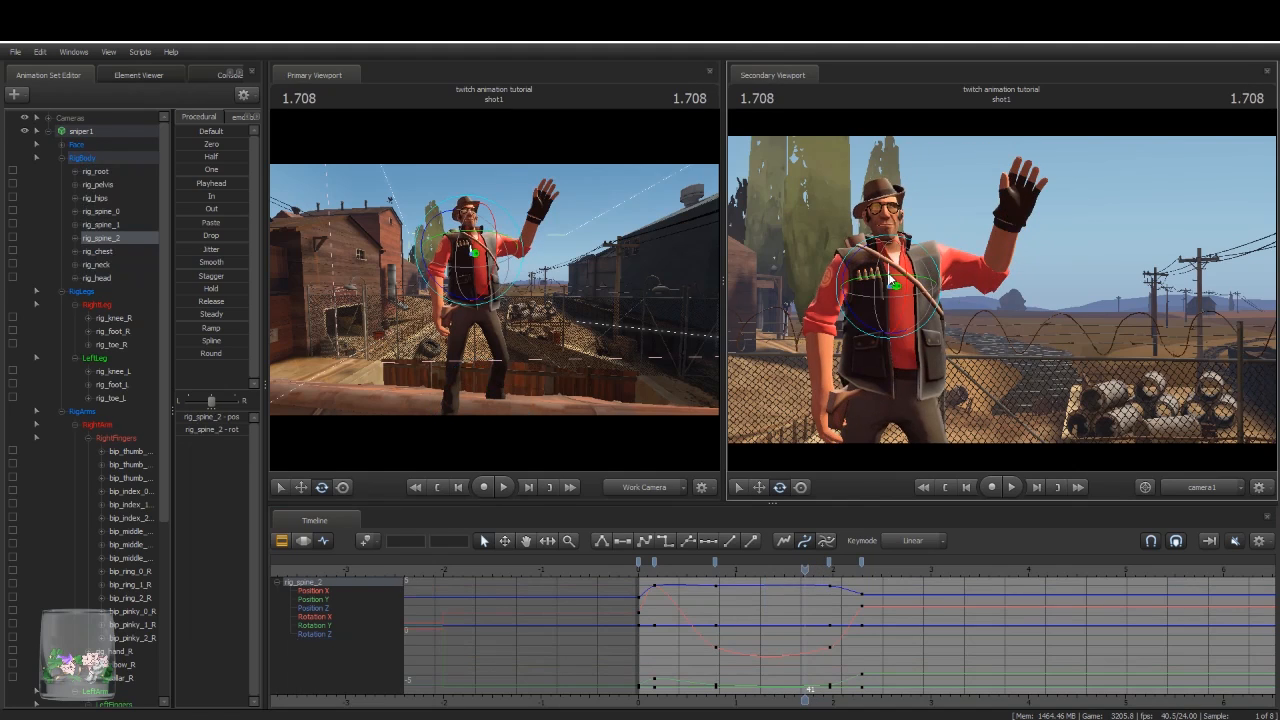
left_click_drag(803, 565, 748, 573)
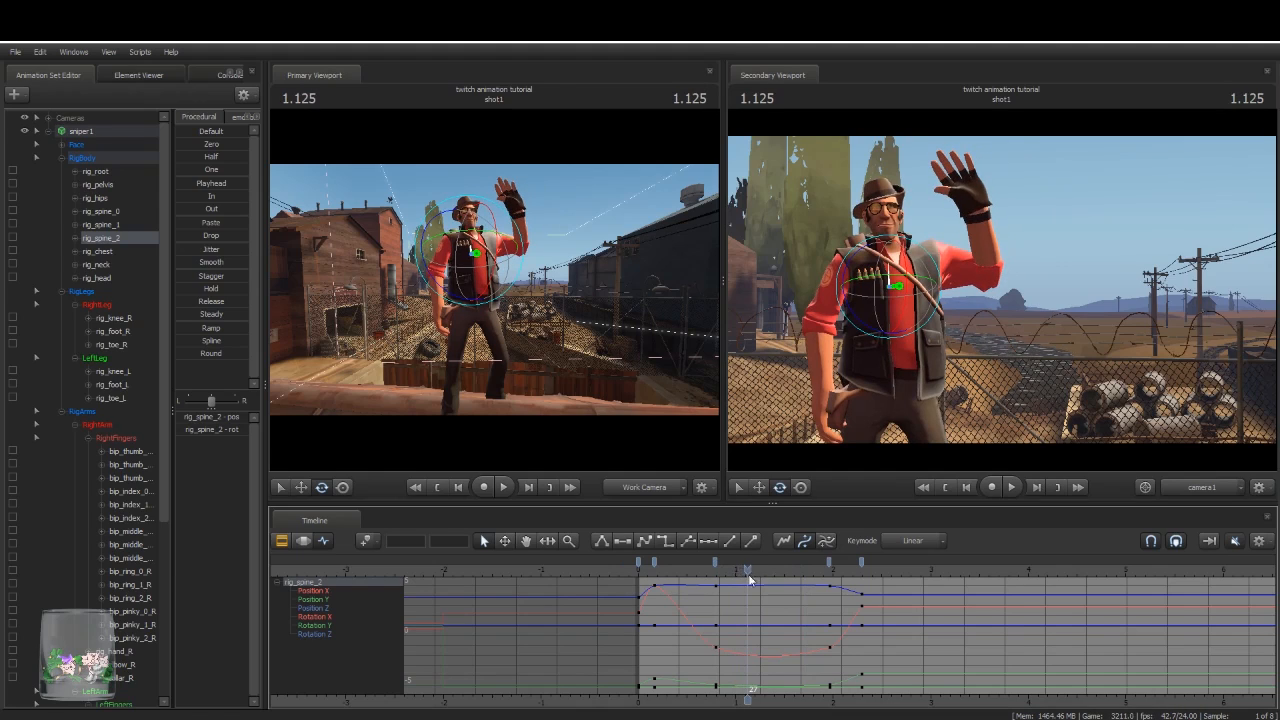
left_click(112, 423)
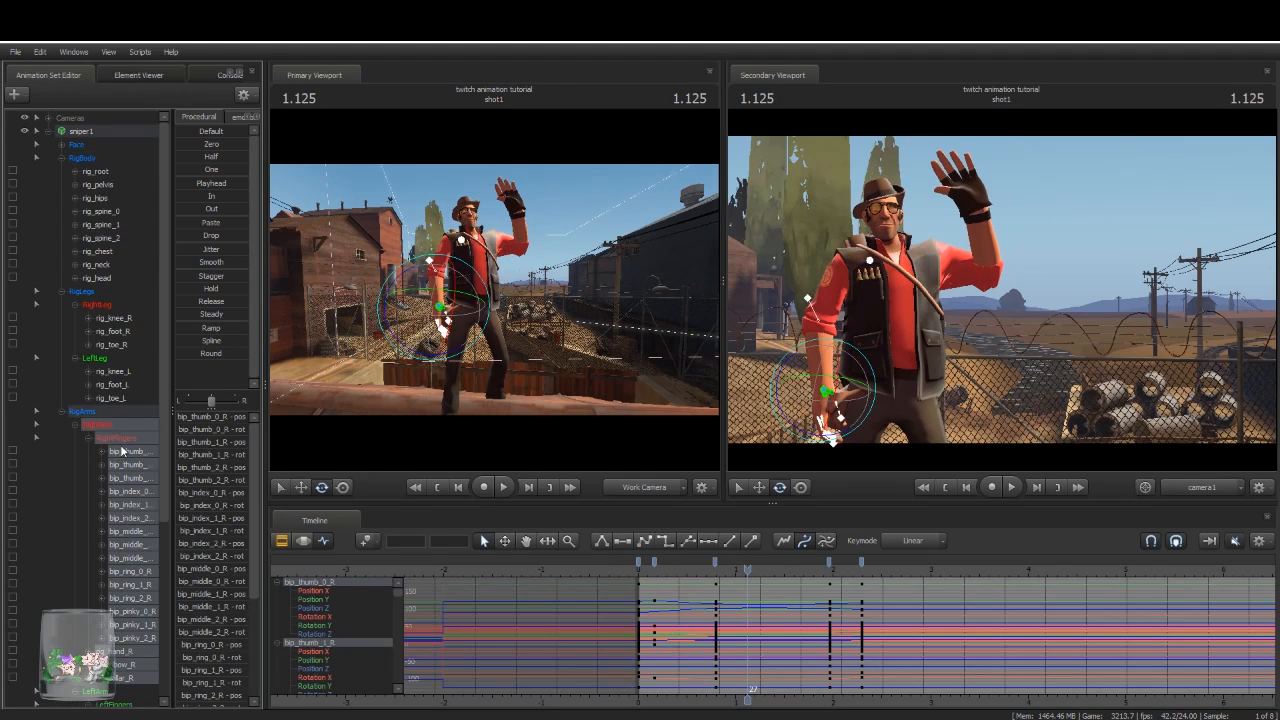
scroll(121, 452, "down", 6)
left_click(88, 198)
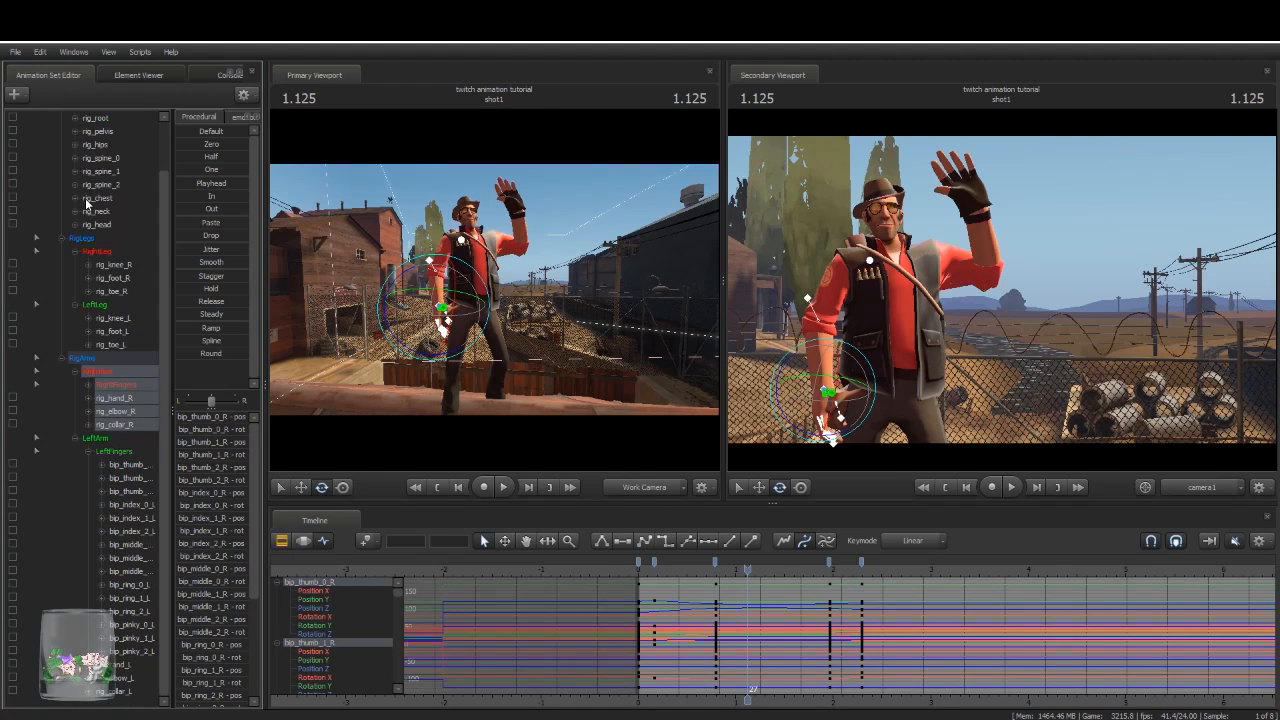
left_click(110, 453)
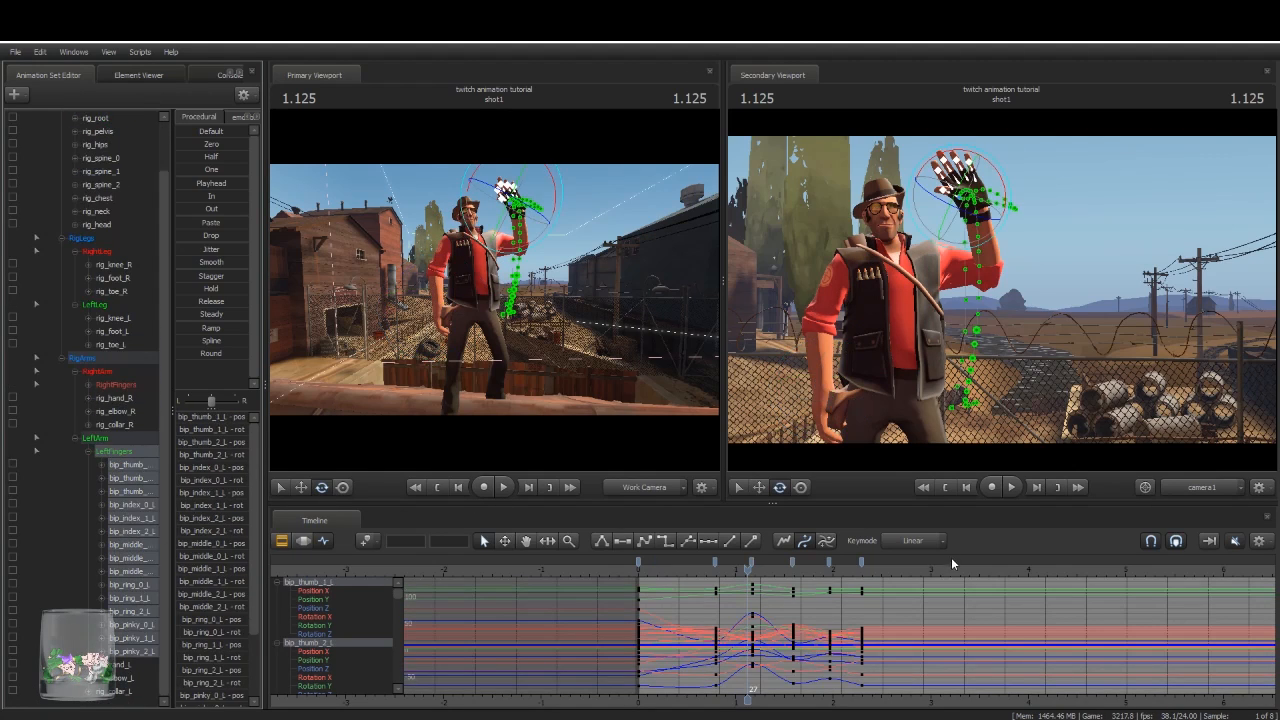
left_click(748, 572)
left_click_drag(748, 572, 744, 572)
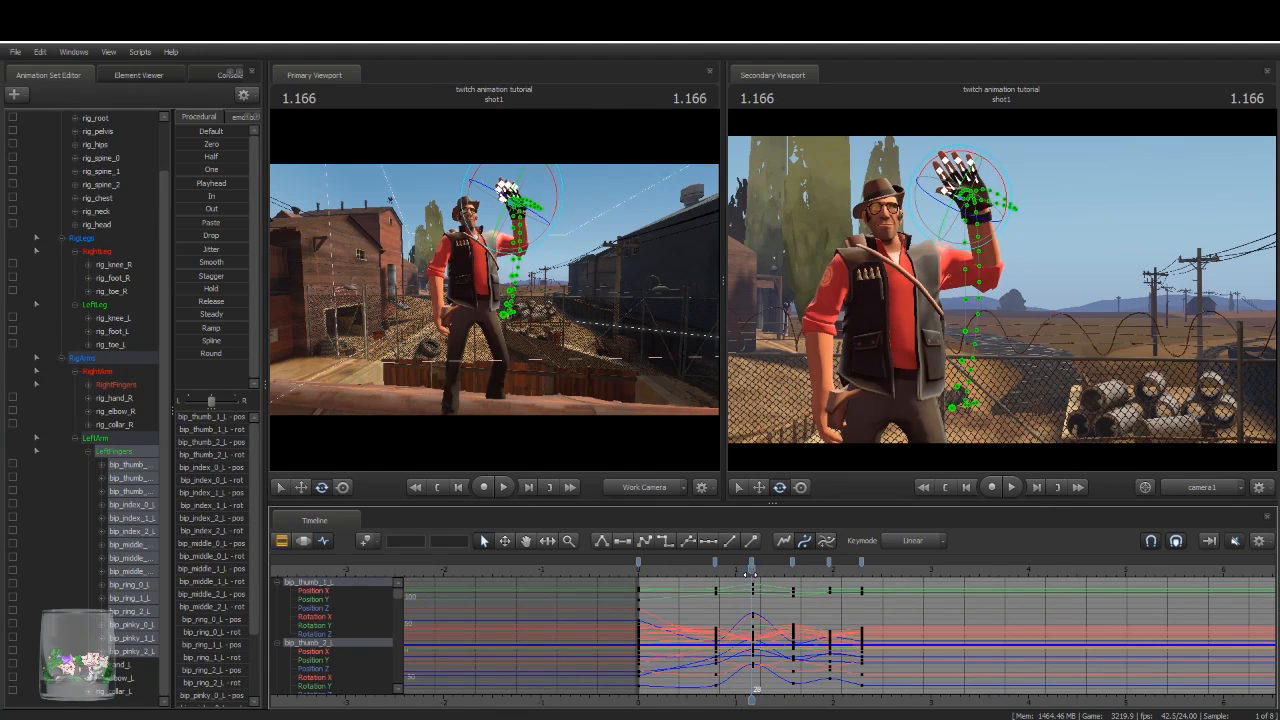
left_click(893, 281)
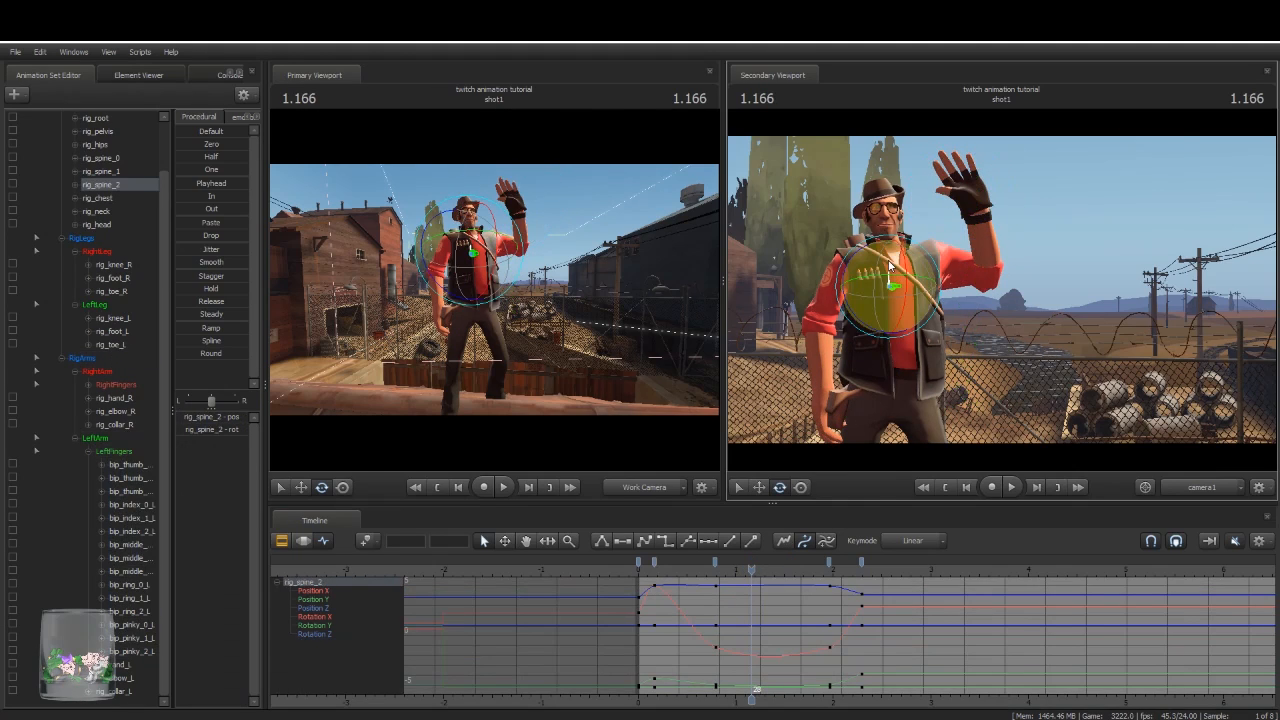
left_click_drag(889, 265, 886, 259)
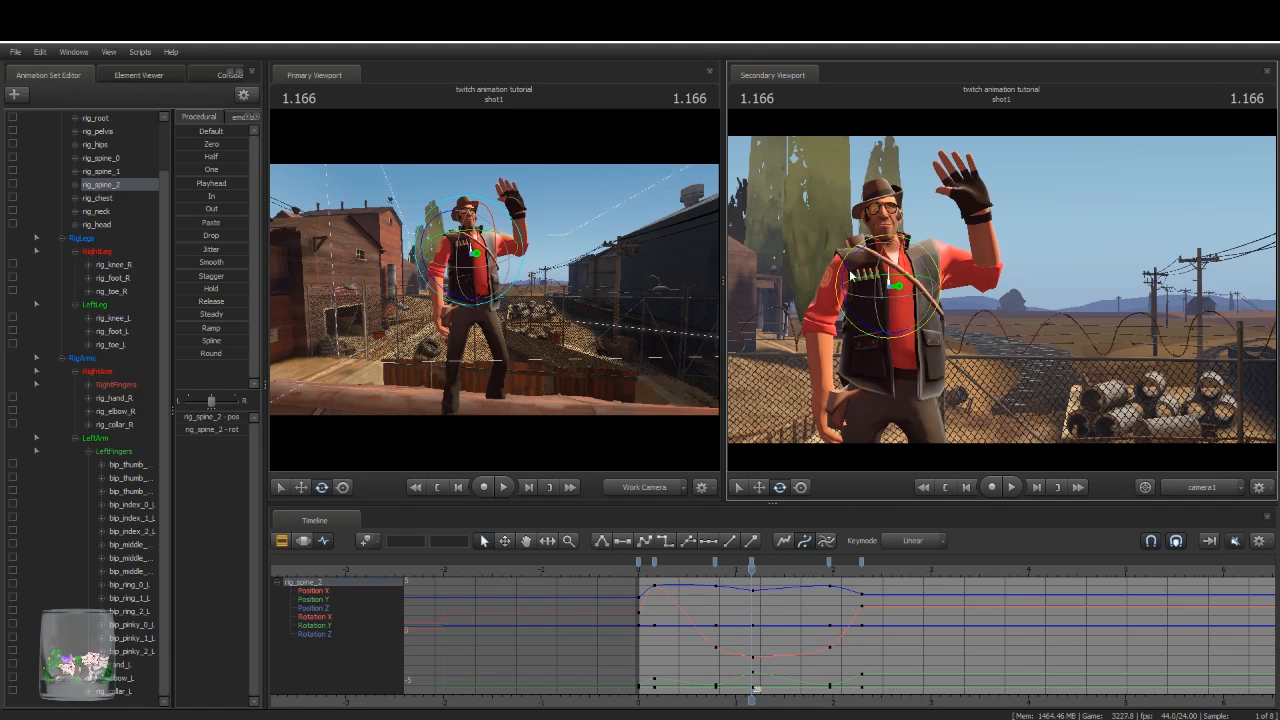
Step: Rotate rig_spine_2 slightly at 1.583 seconds, matching the time of the left arm's key
left_click_drag(752, 569, 784, 575)
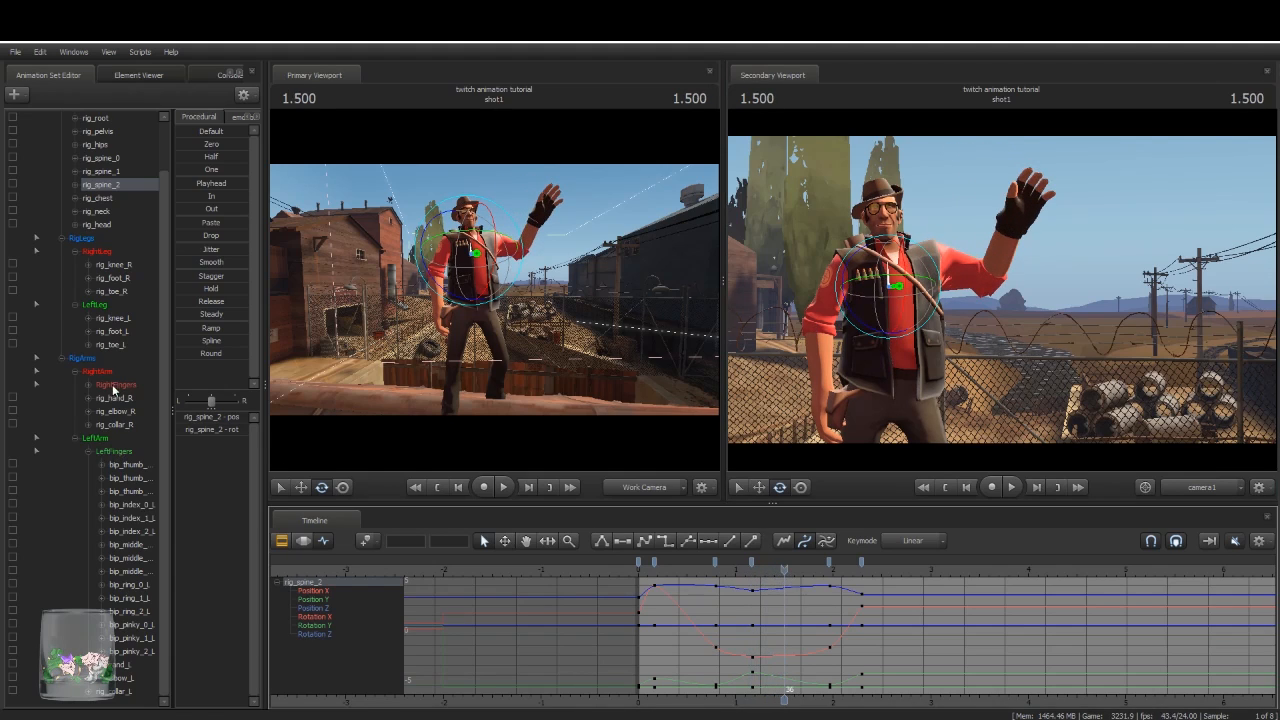
left_click(96, 439)
left_click_drag(784, 571, 792, 571)
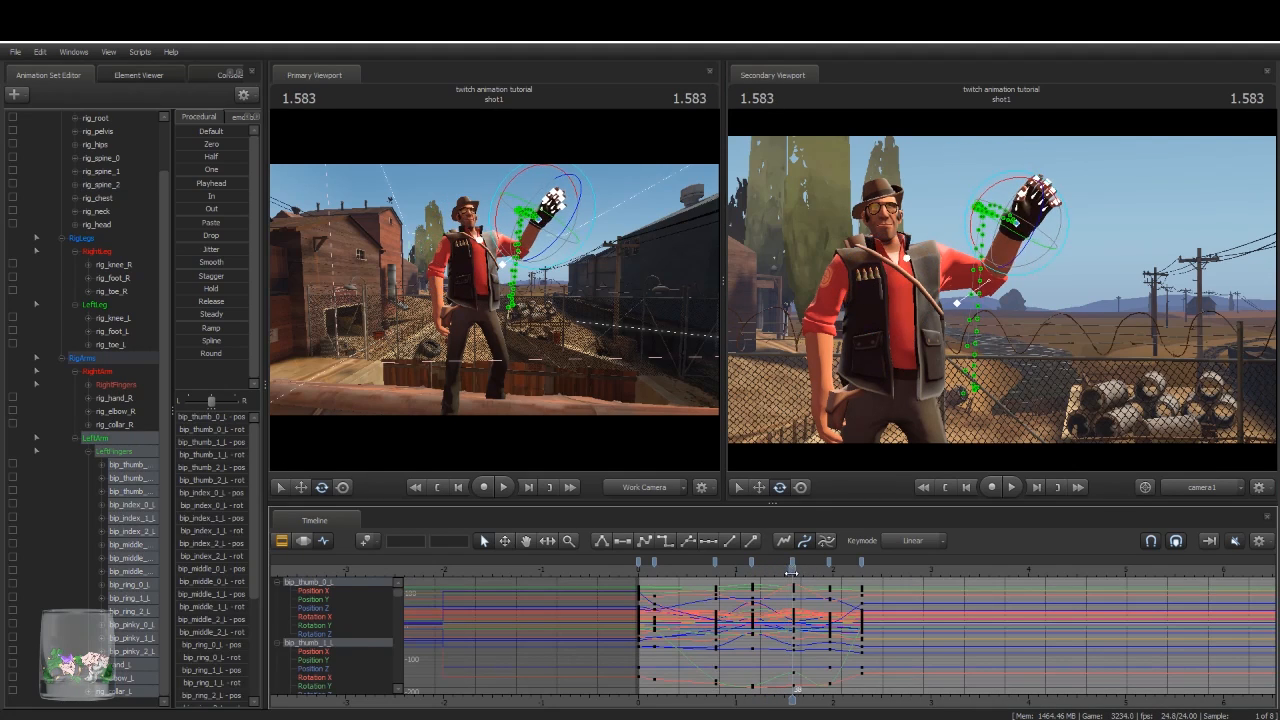
left_click(890, 281)
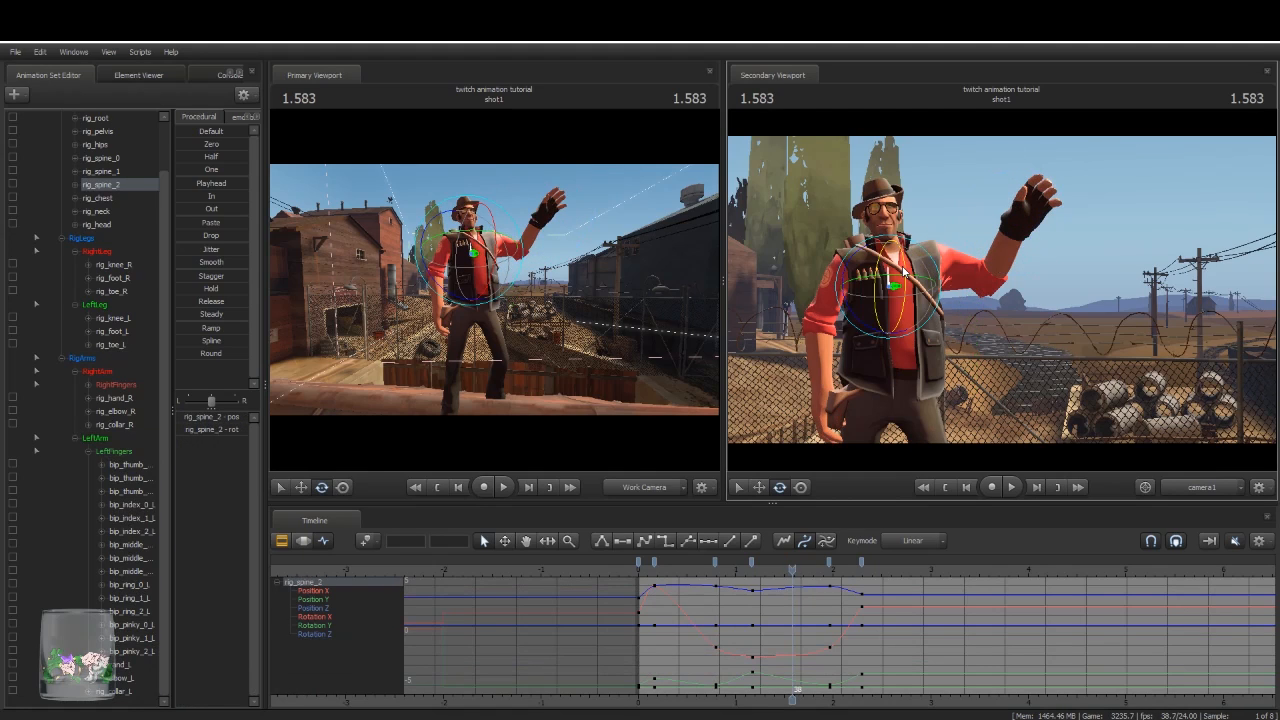
left_click_drag(914, 292, 914, 289)
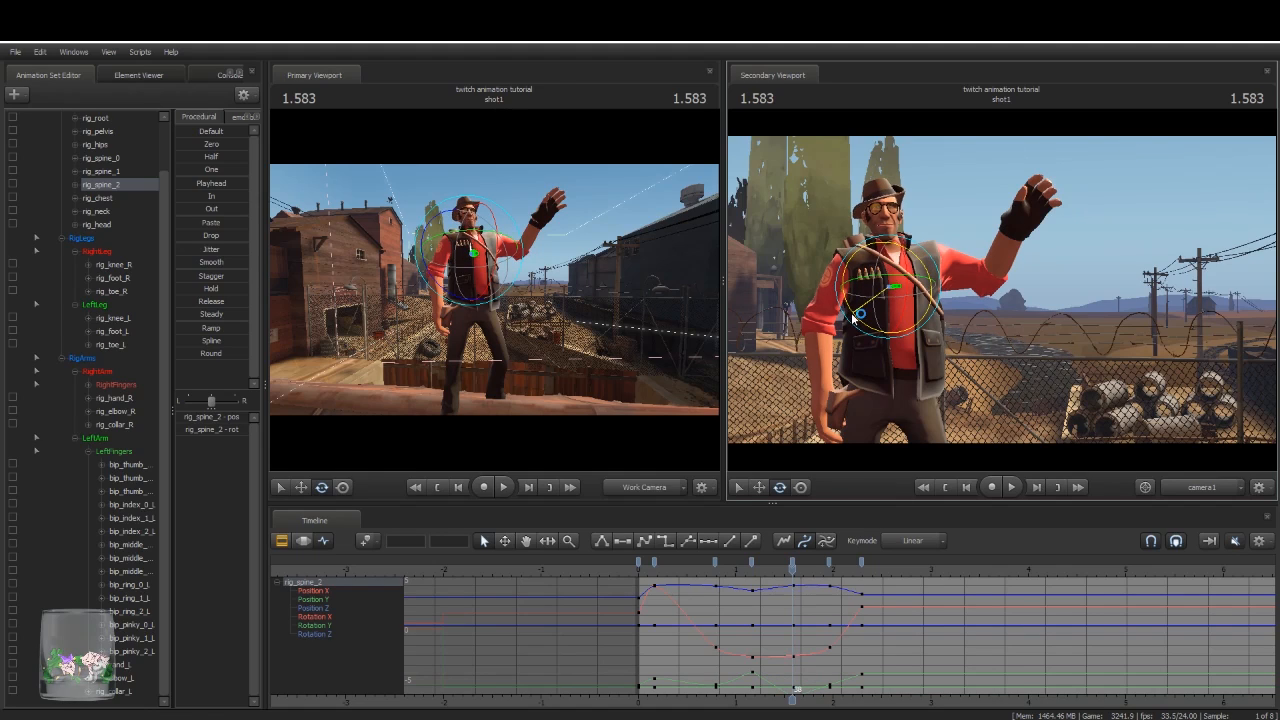
Step: Scrub the body motion through 2.333 seconds and key the entire sniper1 animation set at 3.000 seconds
left_click_drag(797, 572, 826, 702)
scroll(153, 367, "up", 2)
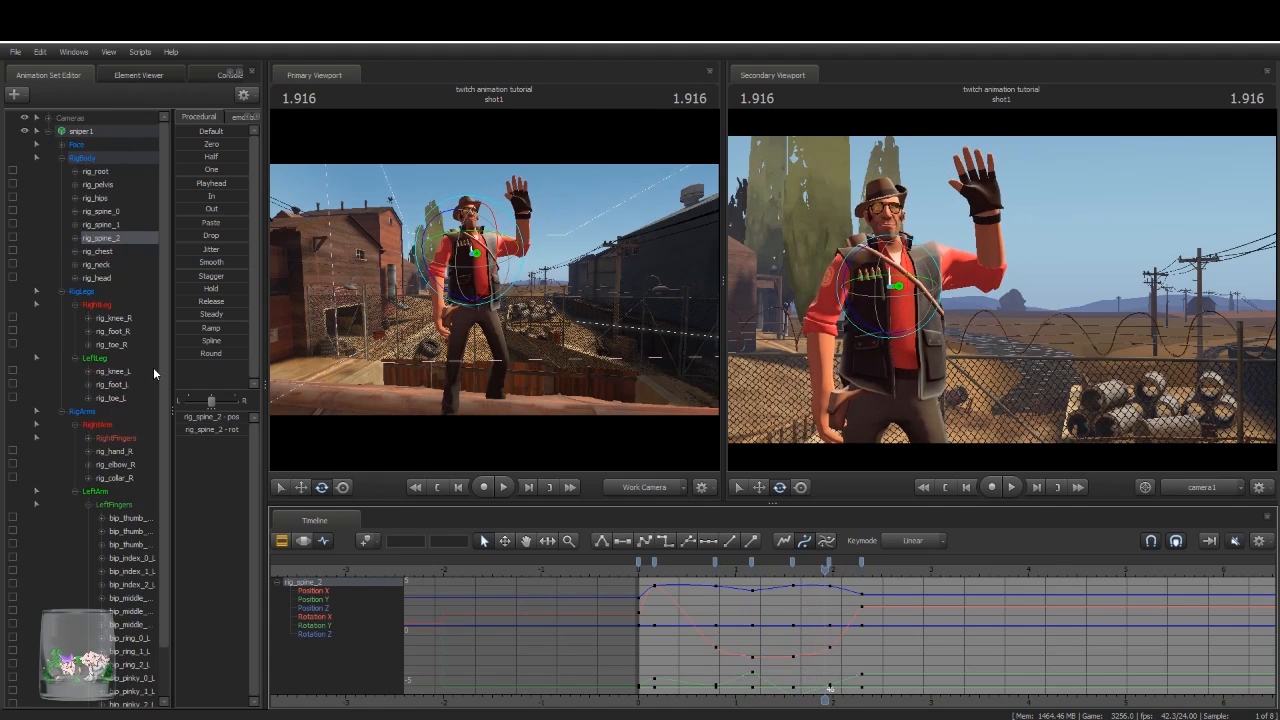
left_click(108, 160)
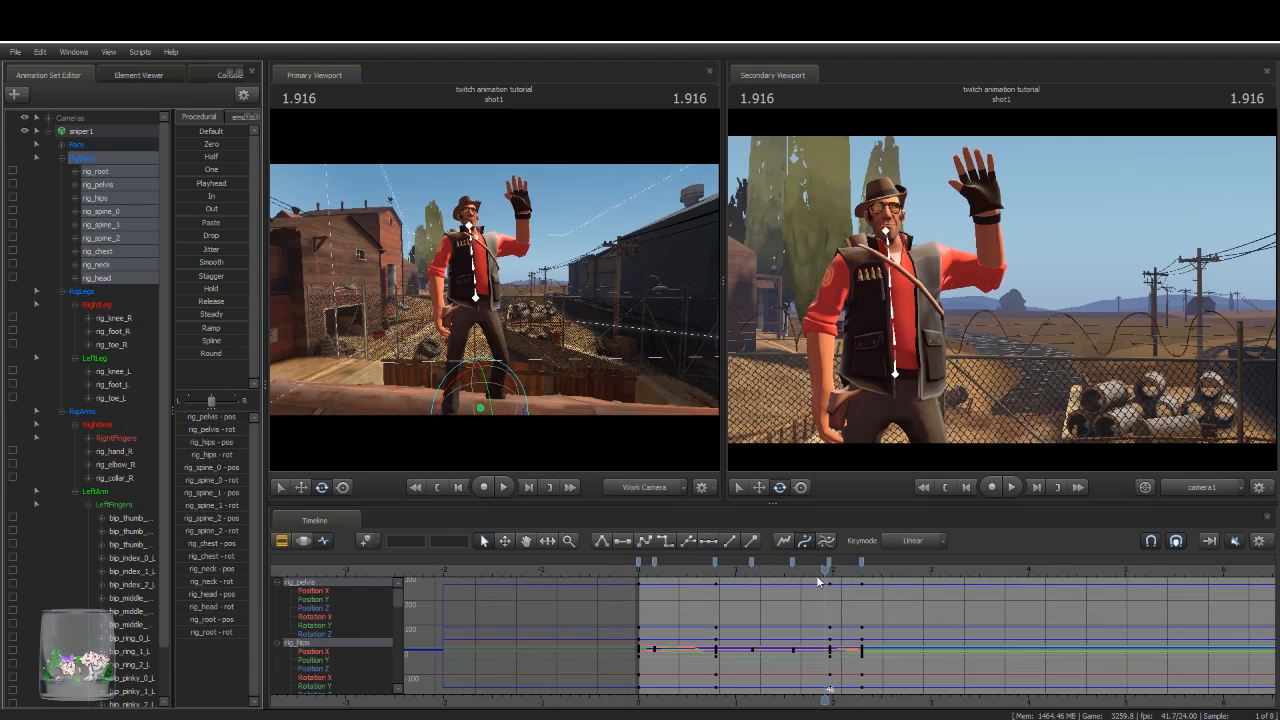
left_click_drag(826, 568, 865, 625)
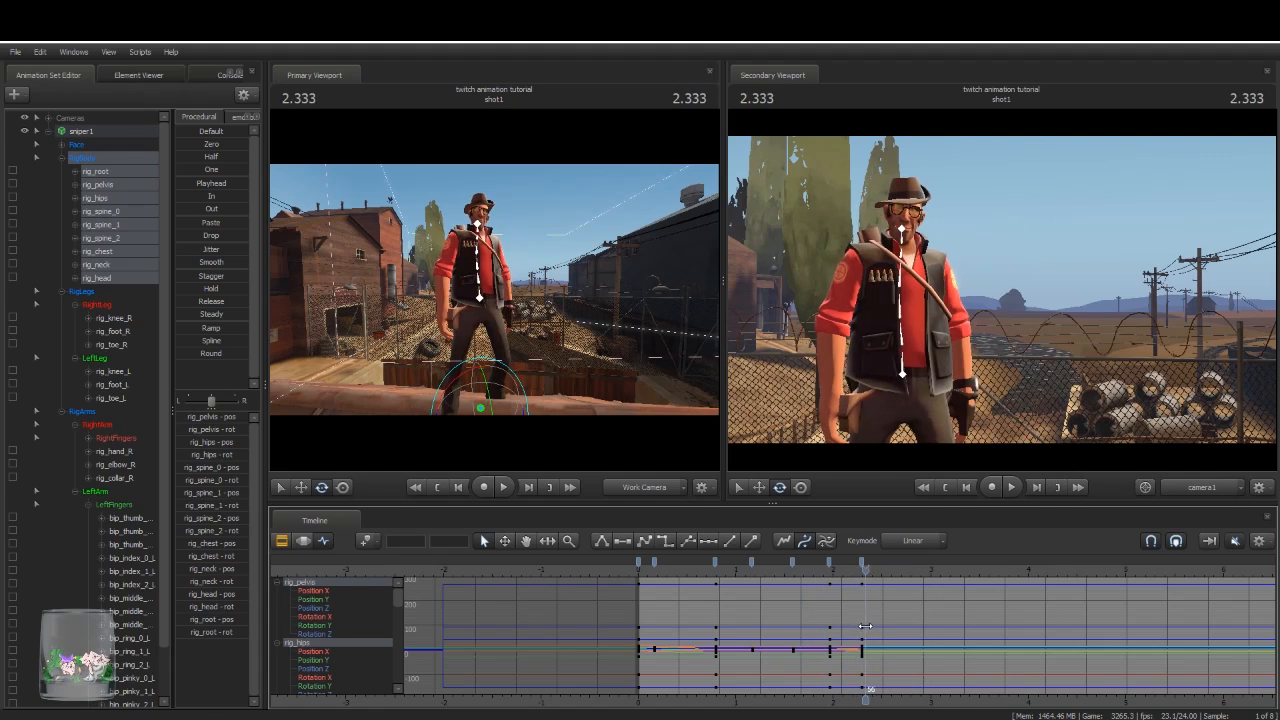
left_click(98, 131)
left_click_drag(866, 572, 927, 572)
key("m")
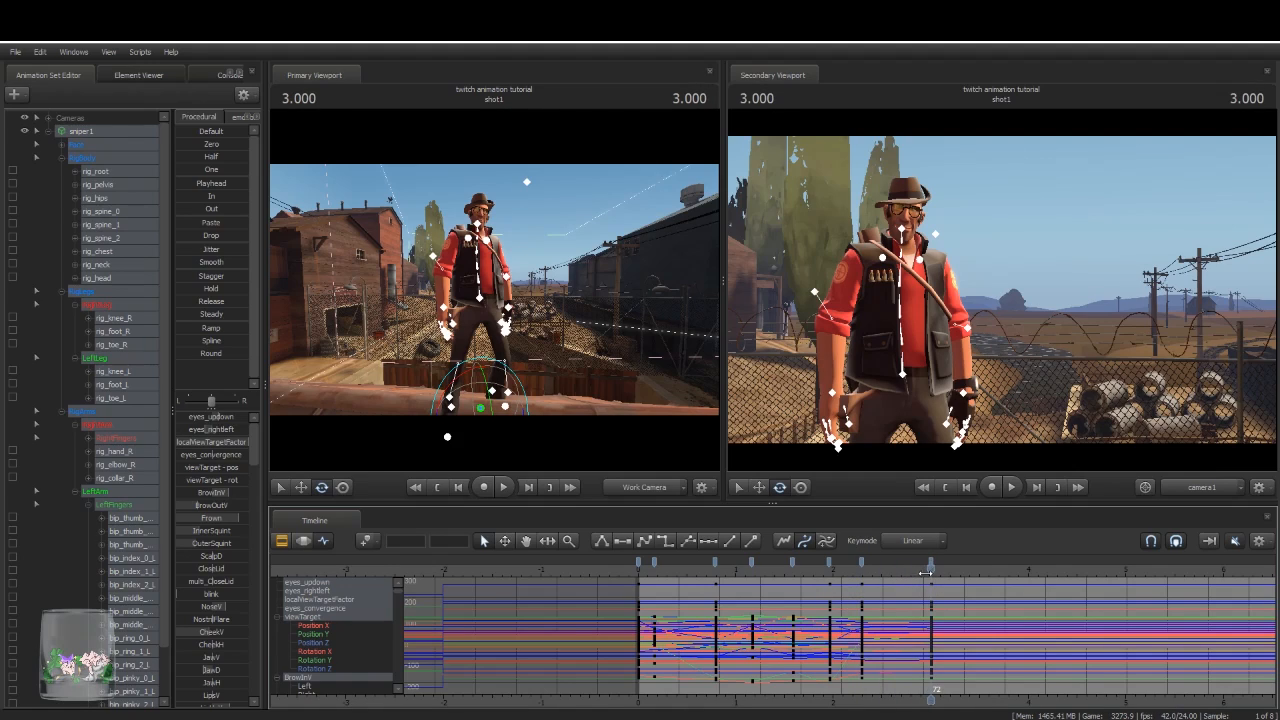
Step: Select all sniper1 keys at 2.333 and 3.000 seconds and start playback of the animation
left_click(931, 564)
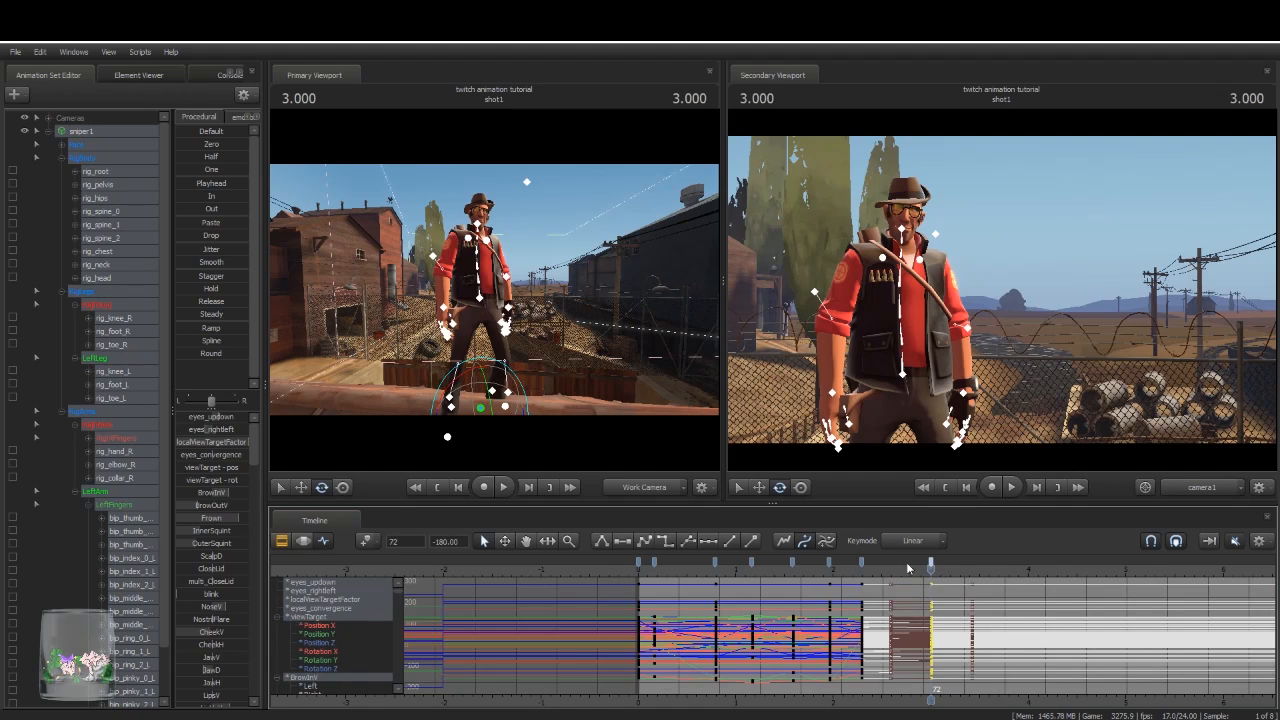
left_click(861, 564)
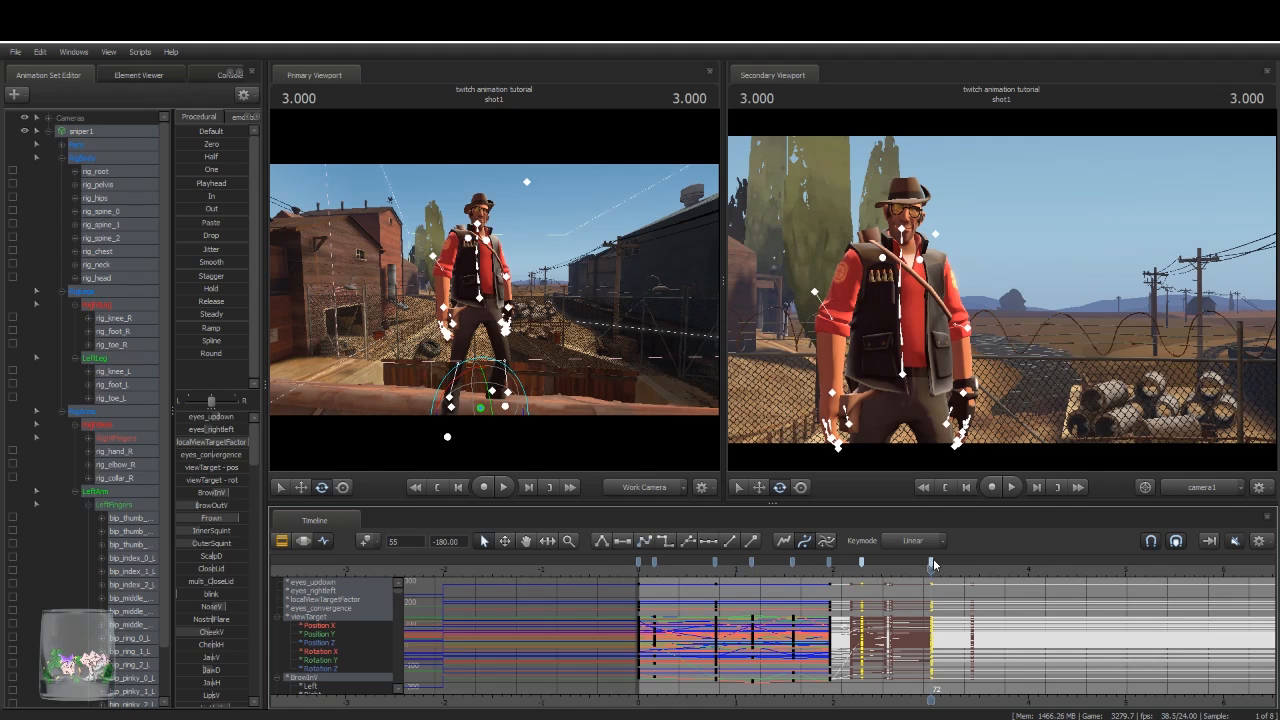
left_click(851, 568)
left_click_drag(851, 573, 816, 576)
key("space")
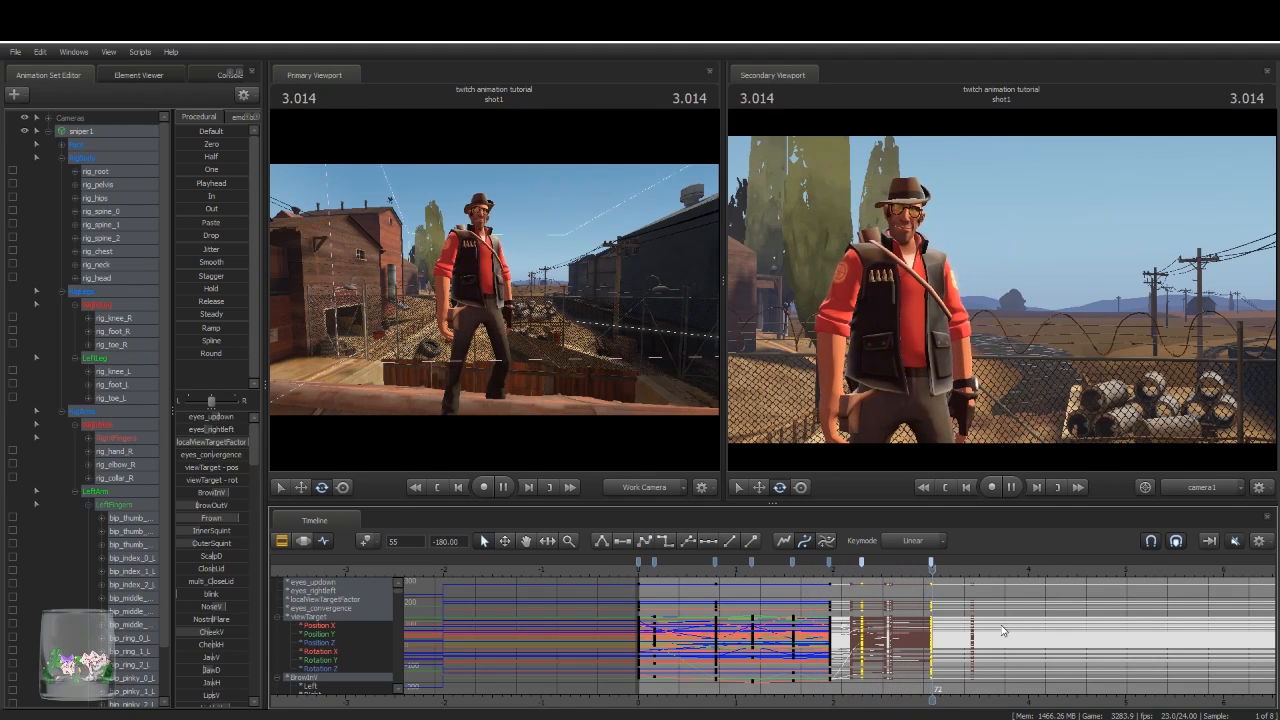
Step: Play back the end of the wave several times, restarting around 1.5 seconds, to check how the arm returns to rest
key("space")
key("space")
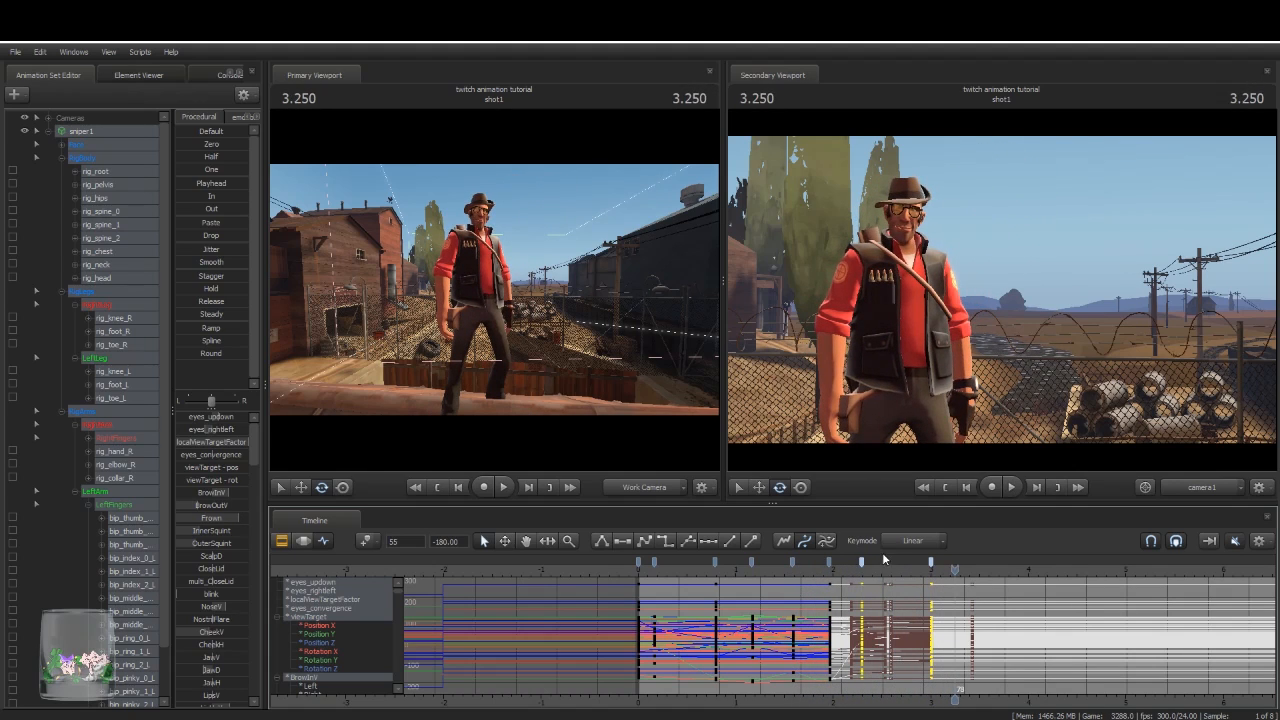
left_click(806, 572)
key("space")
key("space")
left_click(805, 568)
key("space")
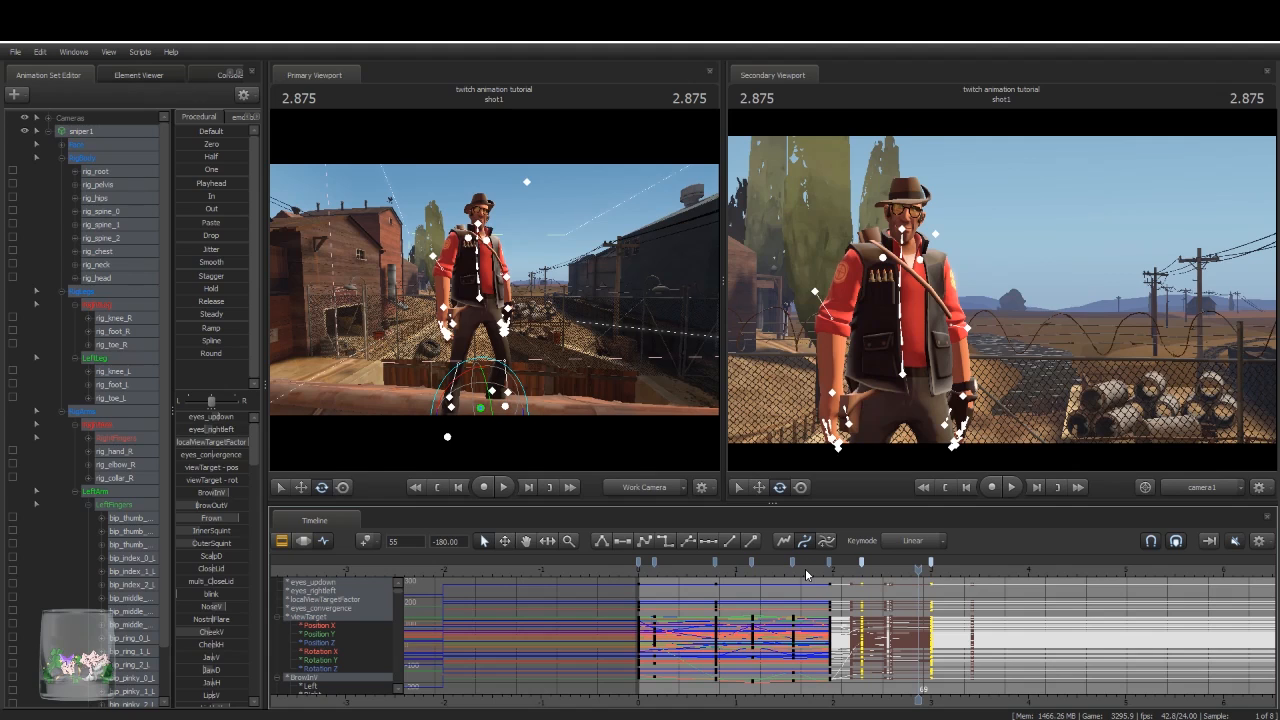
key("space")
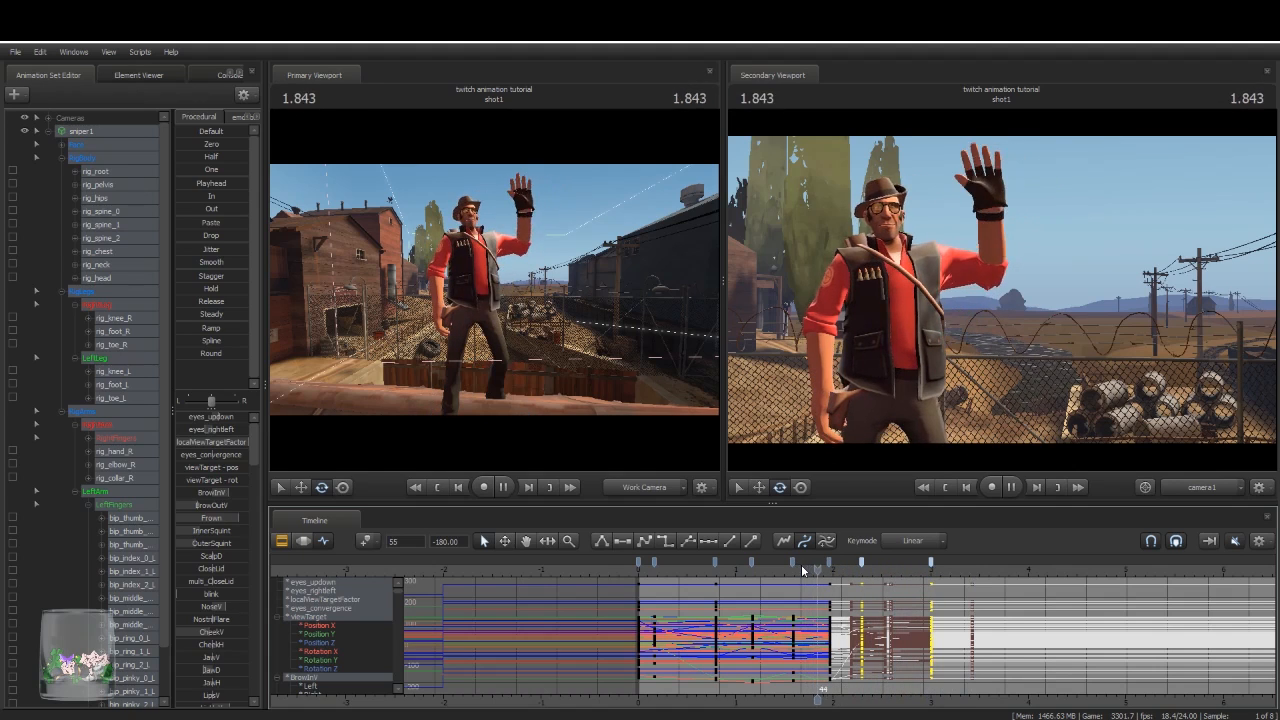
key("space")
key("space")
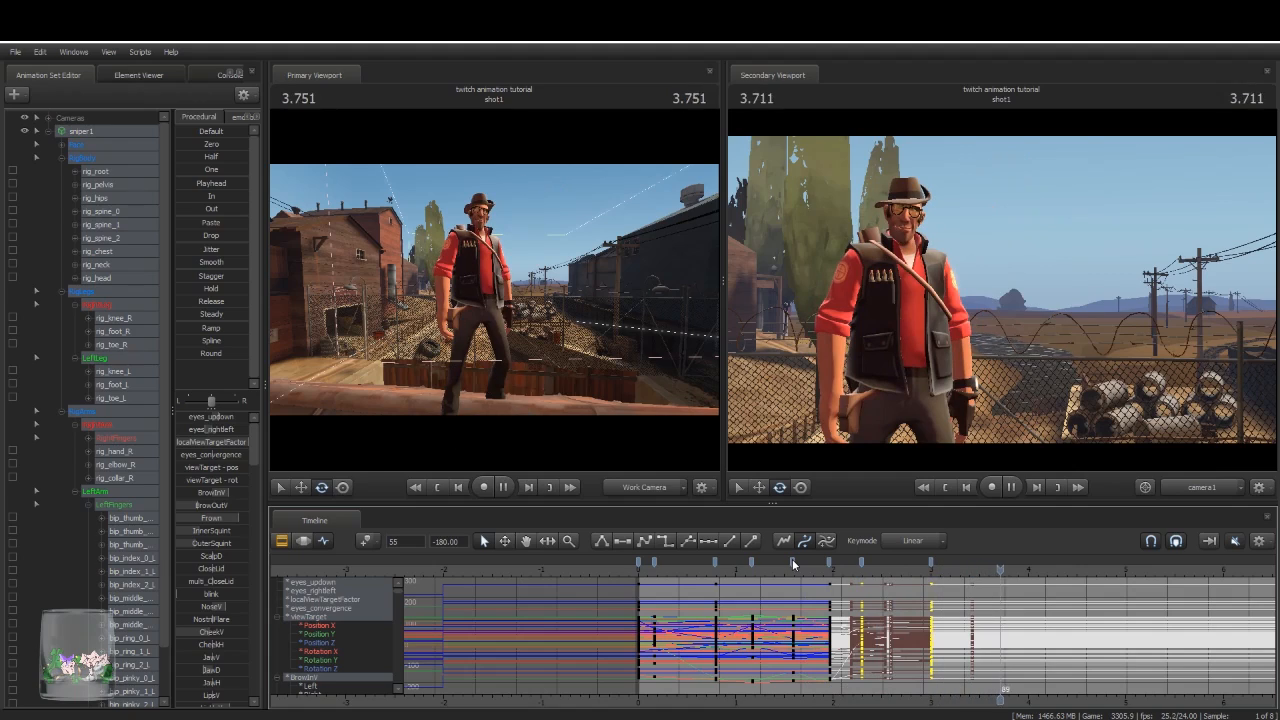
key("space")
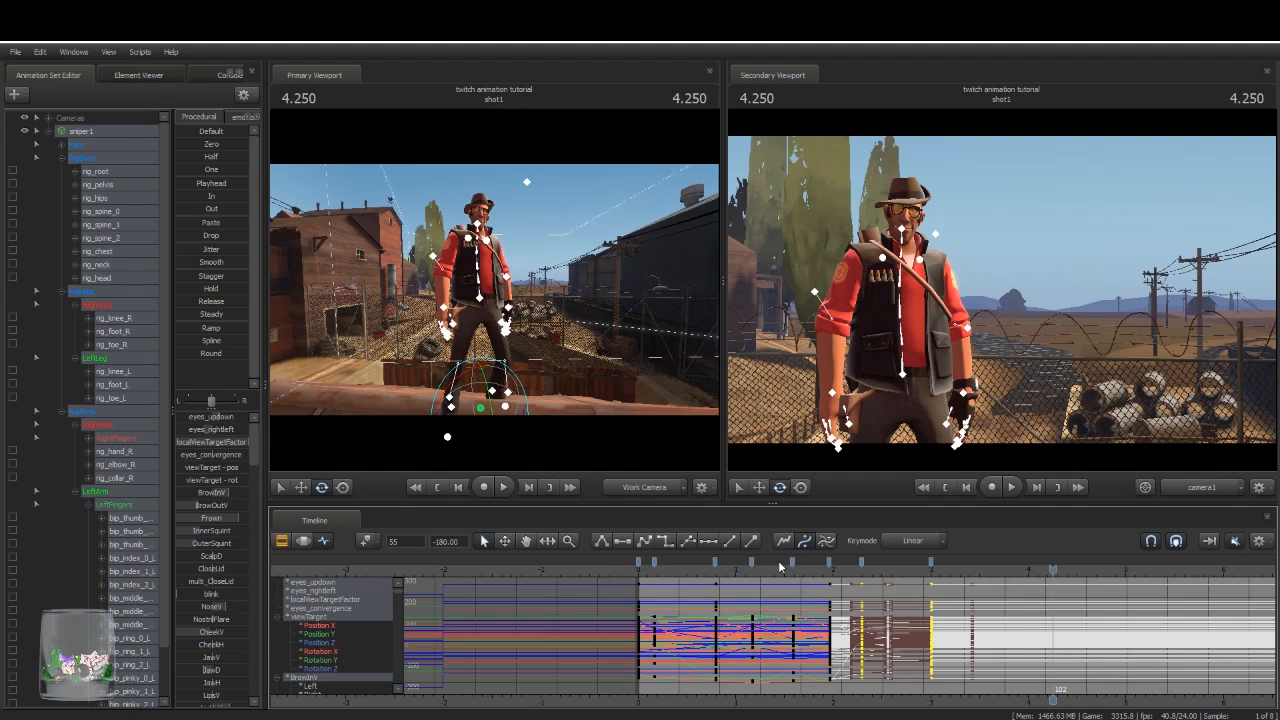
left_click(780, 567)
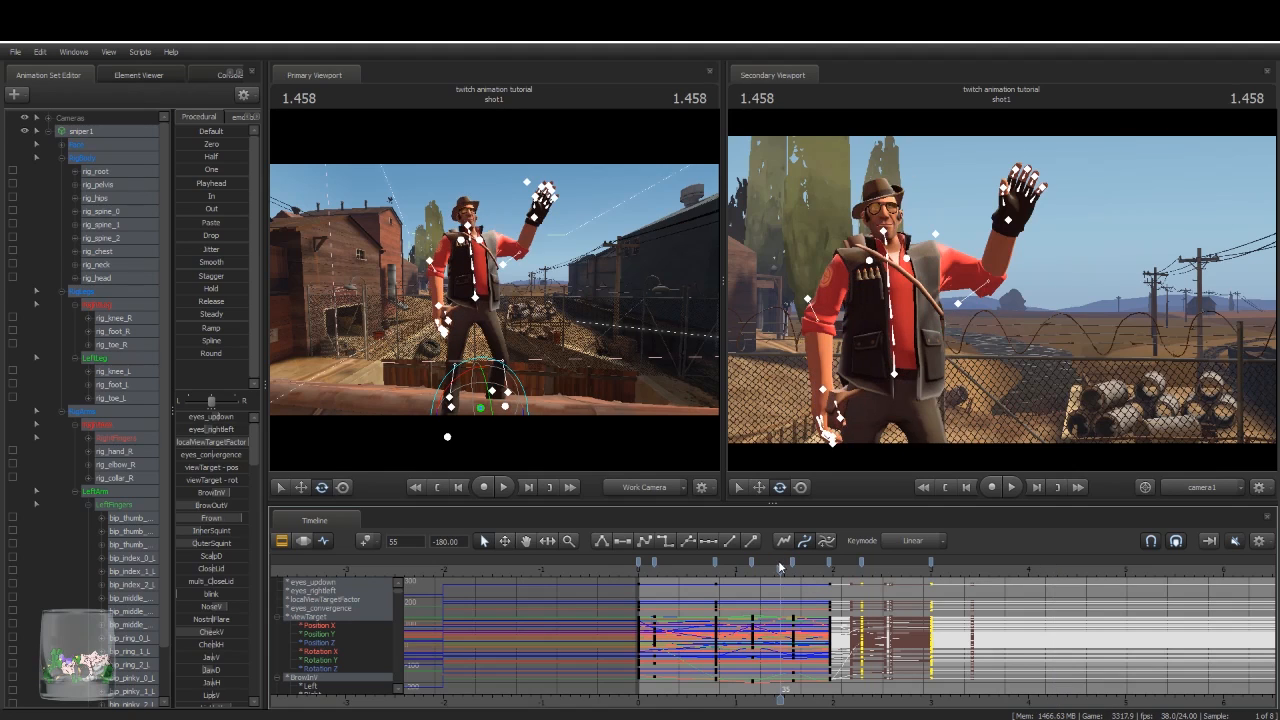
key("space")
key("space")
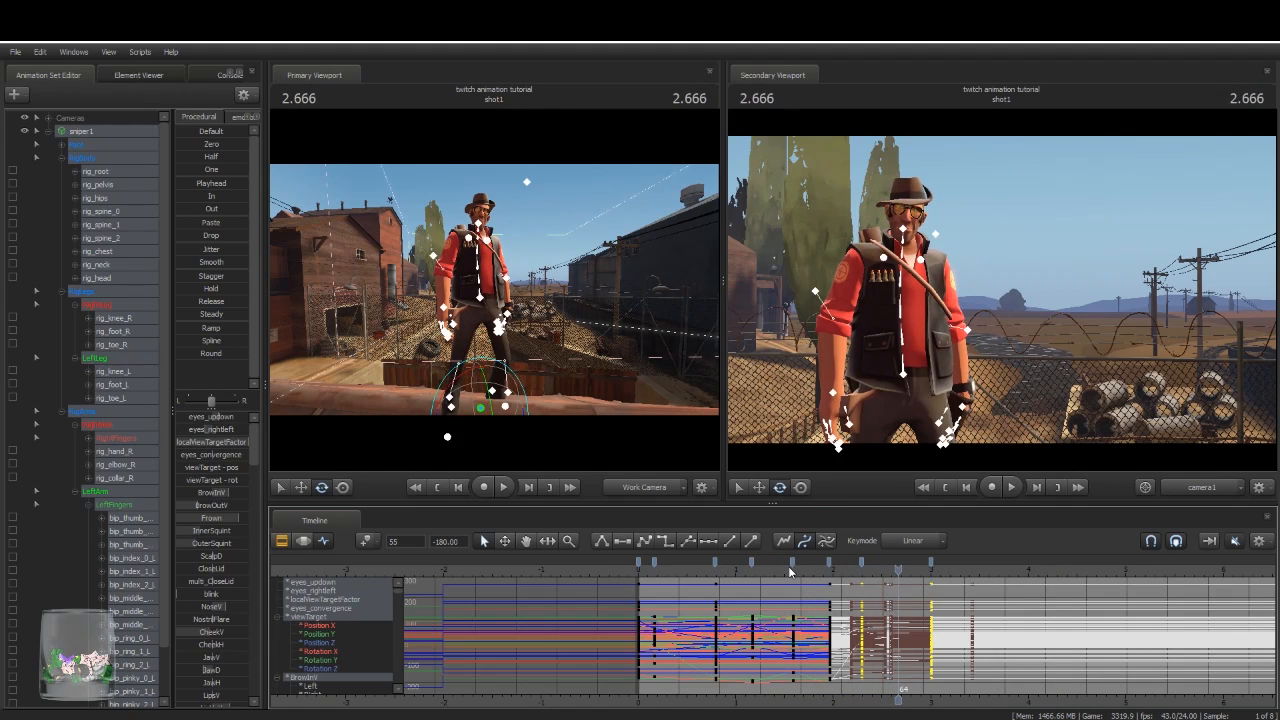
key("space")
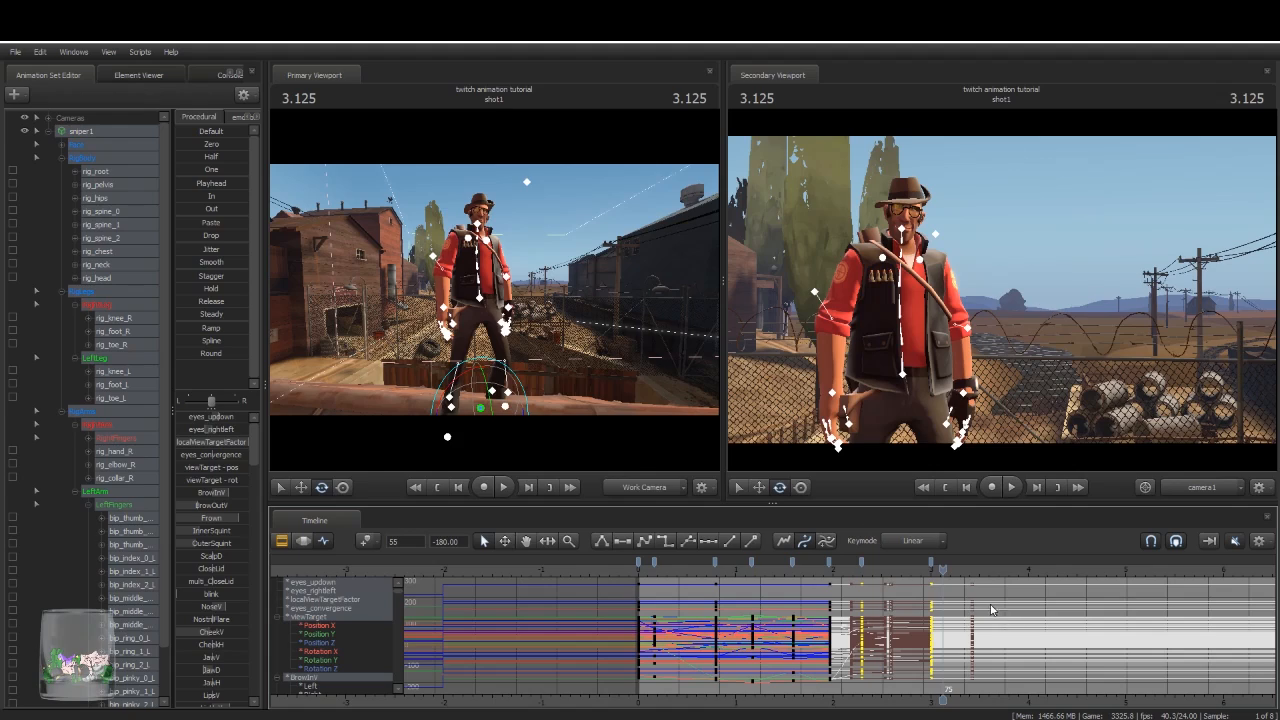
Step: Delete the sniper's keyframe at frame 72 and replay the wave from the start
left_click(930, 561)
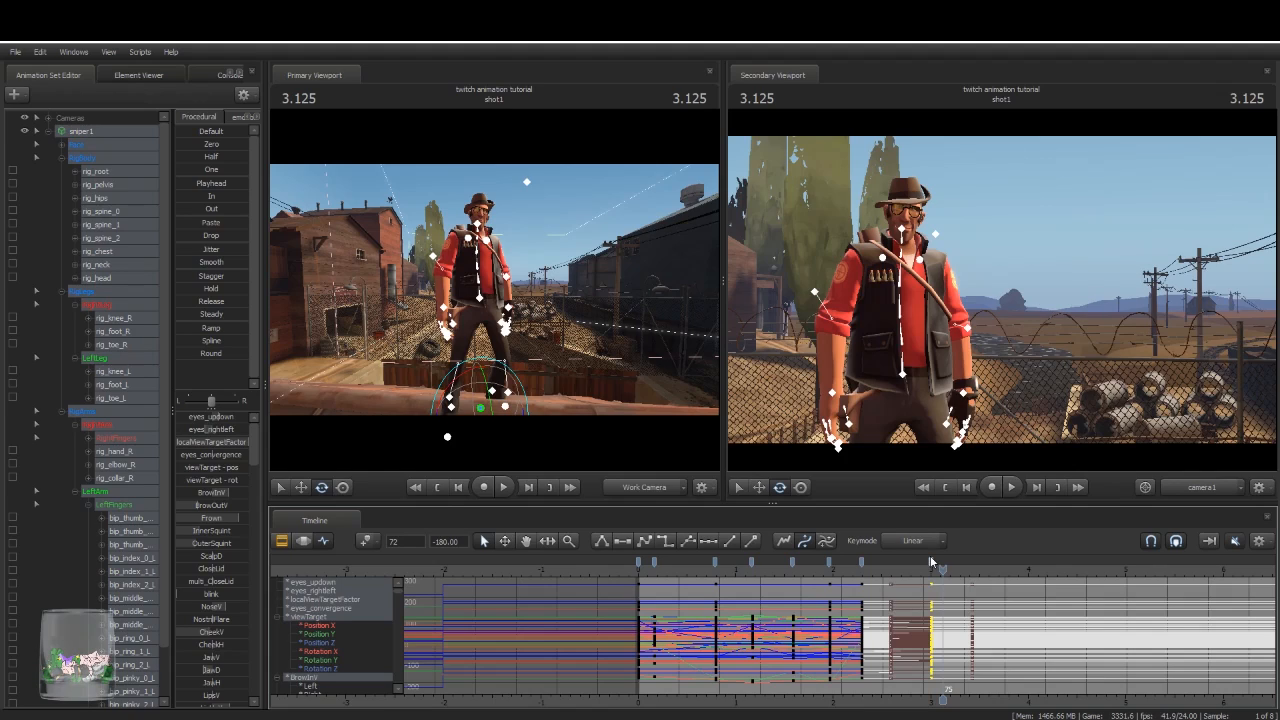
key("Delete")
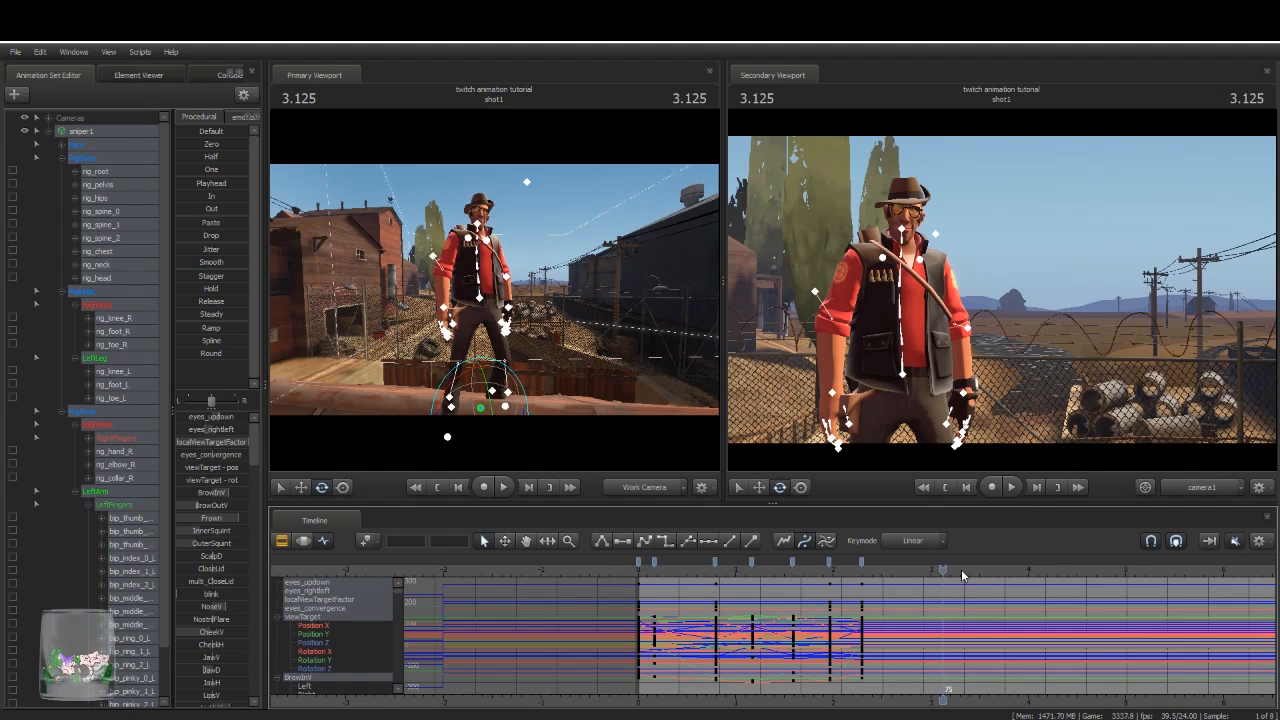
left_click_drag(943, 571, 638, 637)
key("space")
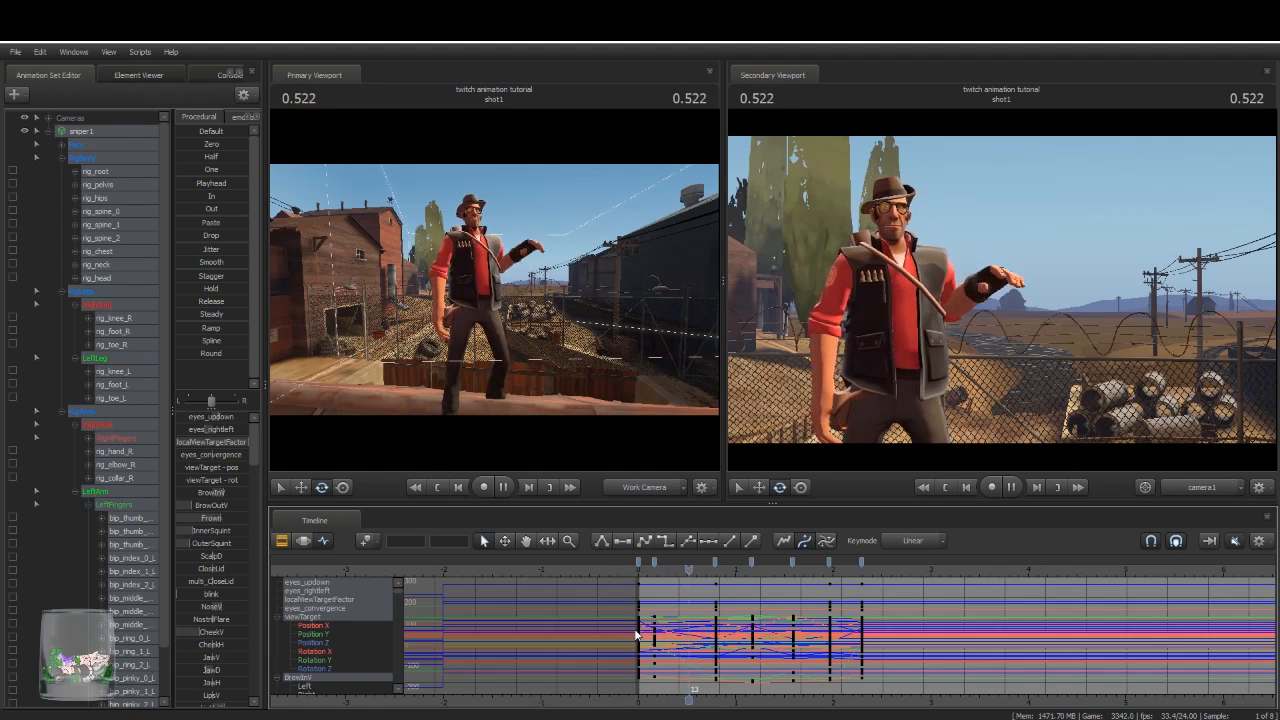
key("space")
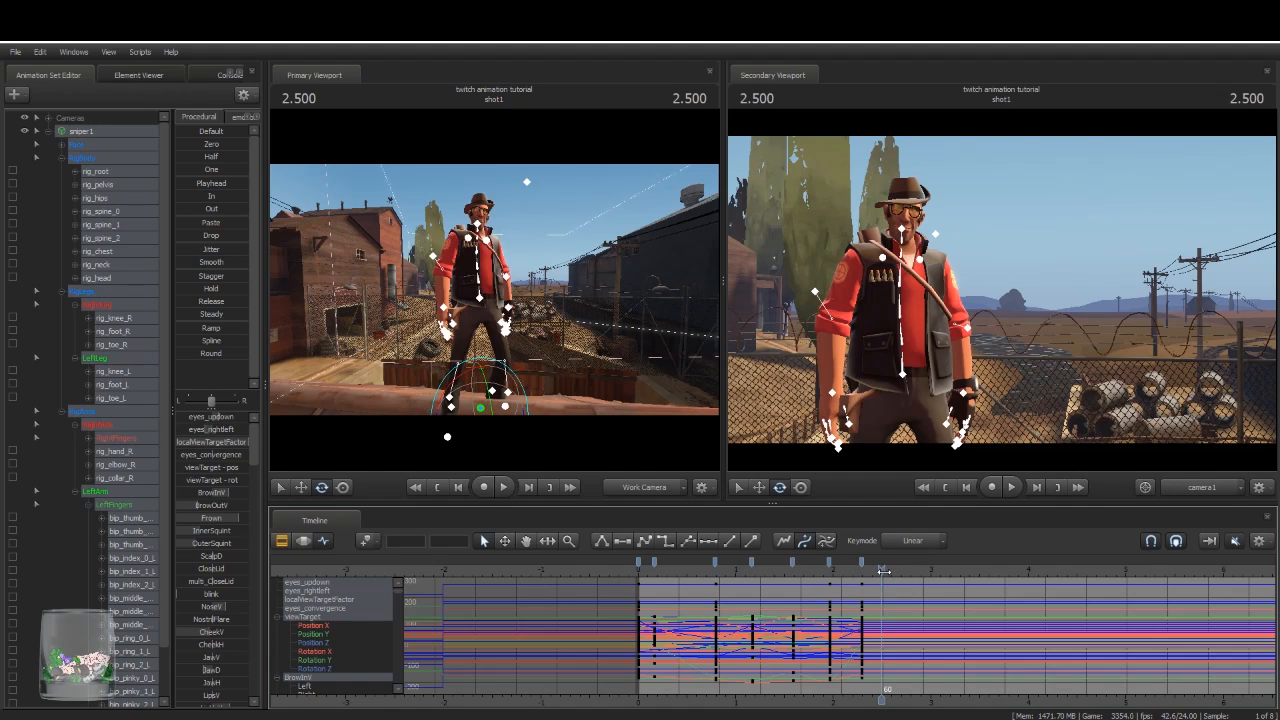
Step: Scrub the end of the wave and examine the RigBody keyframes around 0.791 seconds, leaving rig_spine_2 out of the selection
left_click_drag(884, 570, 858, 575)
left_click_drag(870, 622, 1268, 602)
left_click_drag(1083, 611, 849, 621)
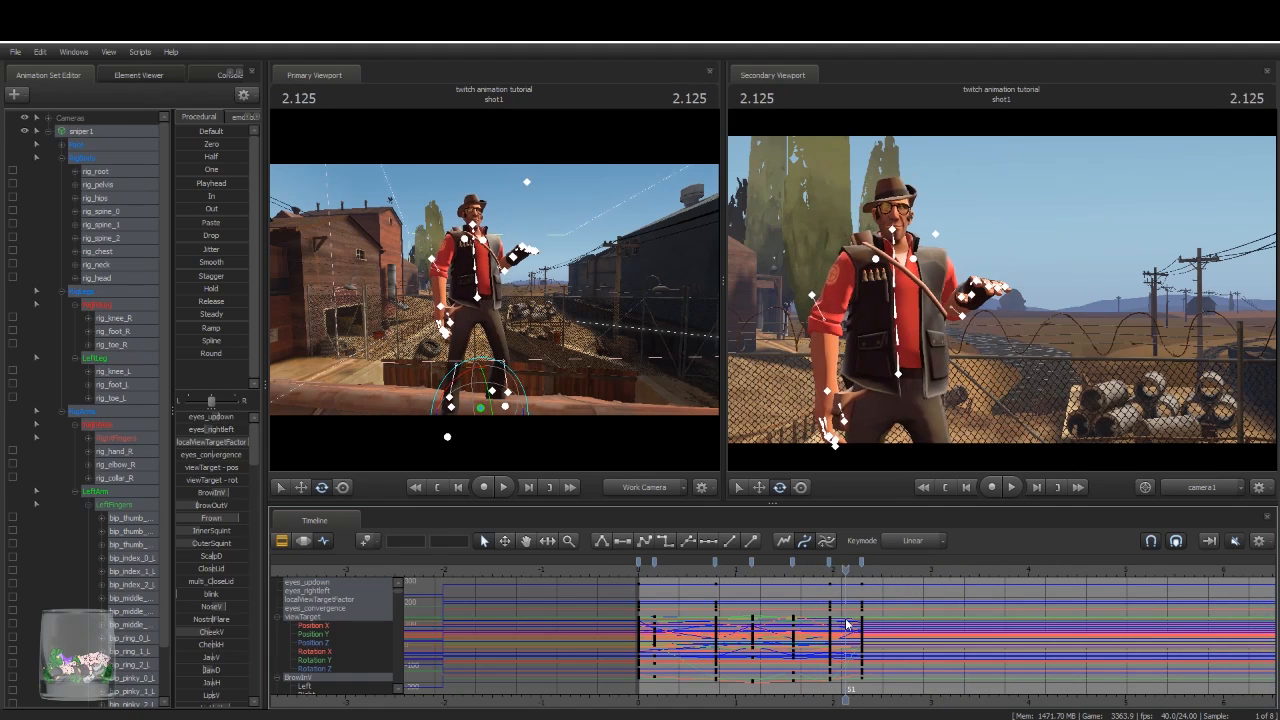
left_click_drag(846, 572, 715, 610)
left_click(88, 160)
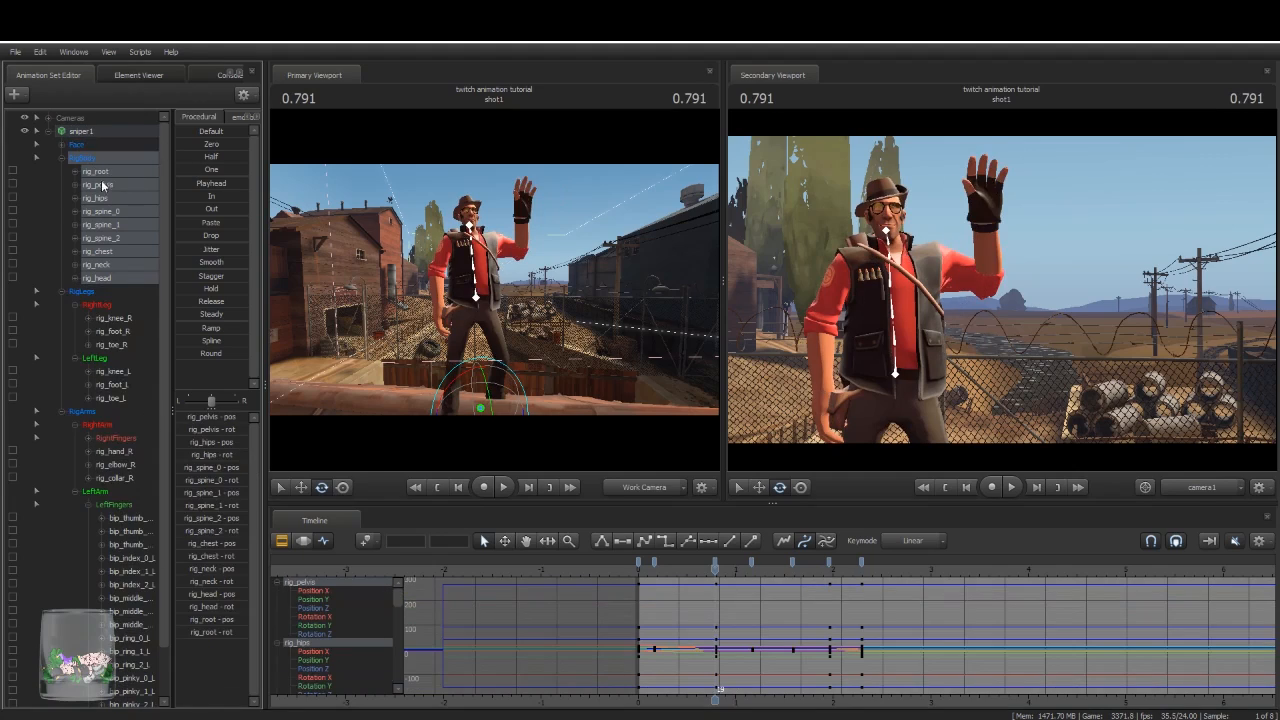
left_click(119, 244, "ctrl")
key("space")
key("space")
key("space")
key("space")
left_click(719, 585)
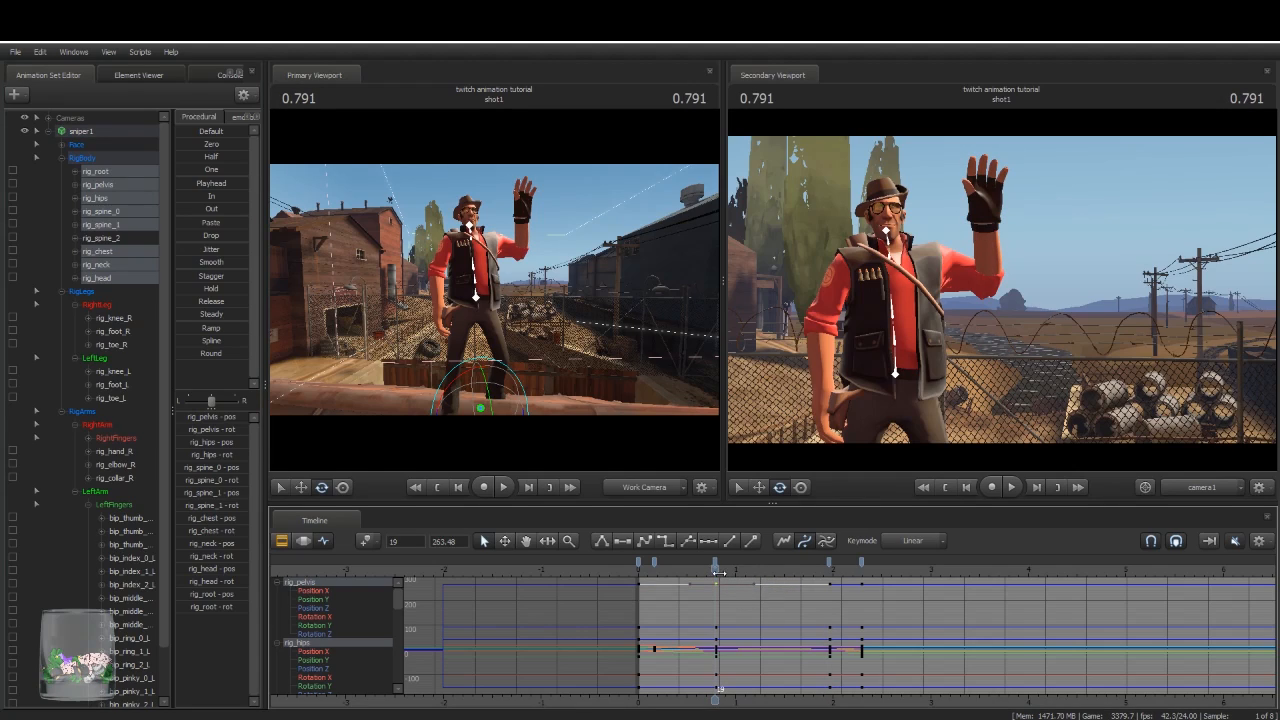
Step: At 1.958 seconds, slightly adjust the rotation of the sniper's lower spine controls, rig_spine_0 and rig_spine_1
left_click_drag(717, 571, 829, 582)
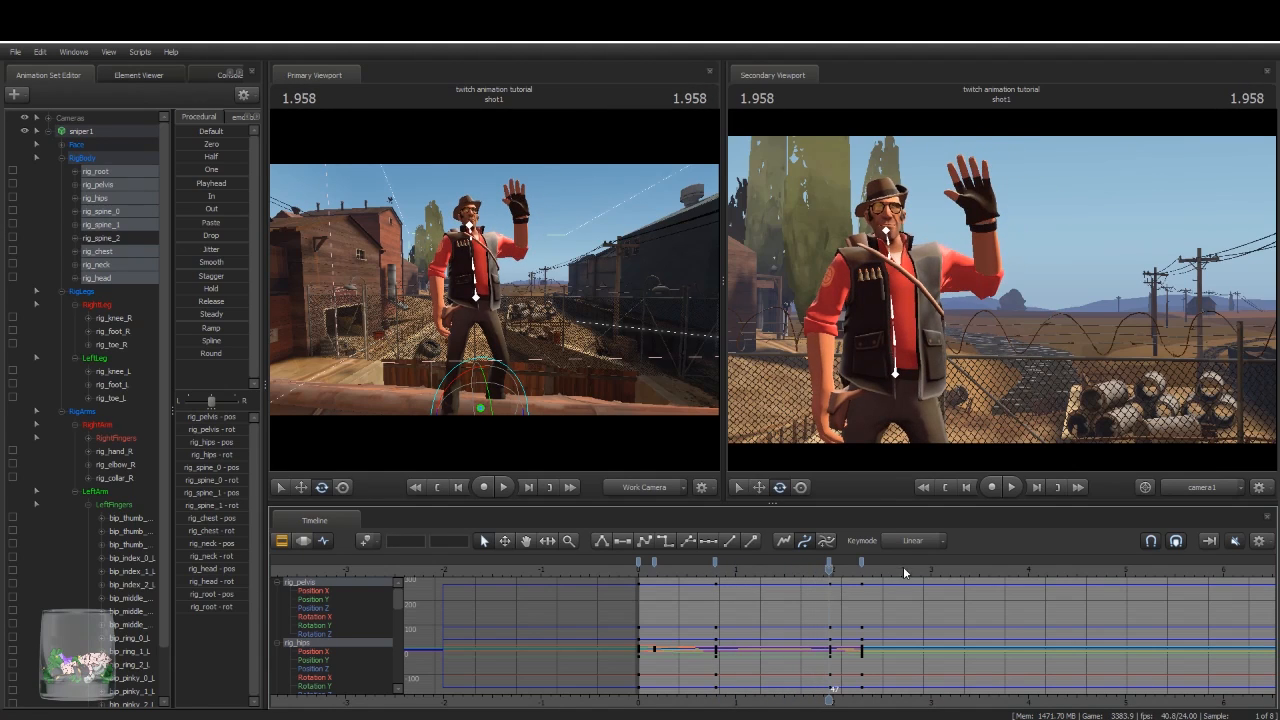
left_click(896, 340)
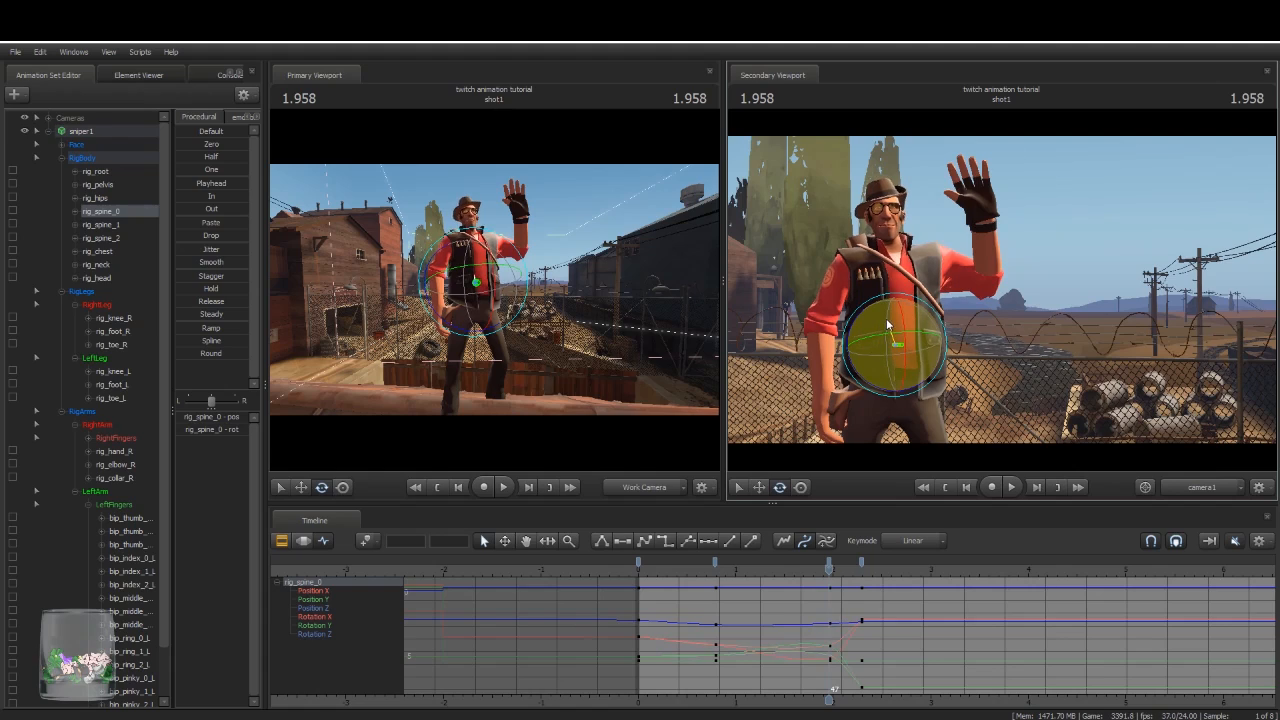
left_click_drag(903, 342, 897, 358)
key("ctrl+z")
key("ctrl")
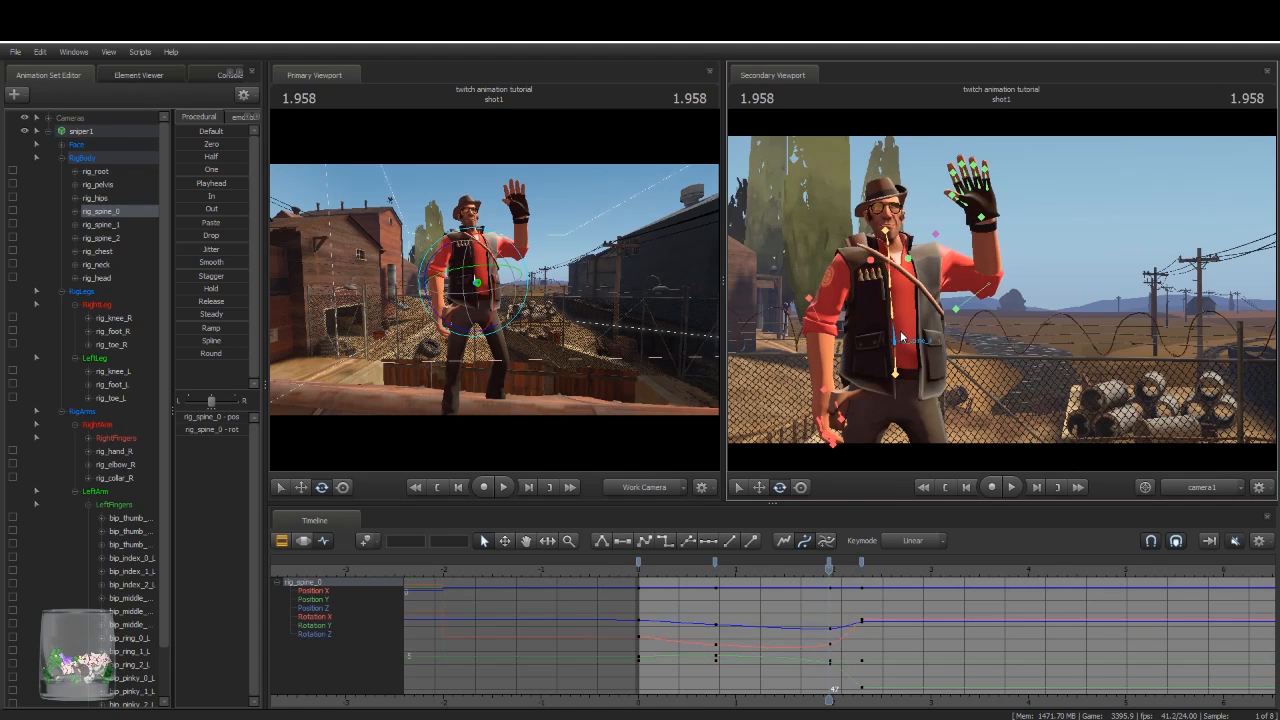
left_click(893, 314)
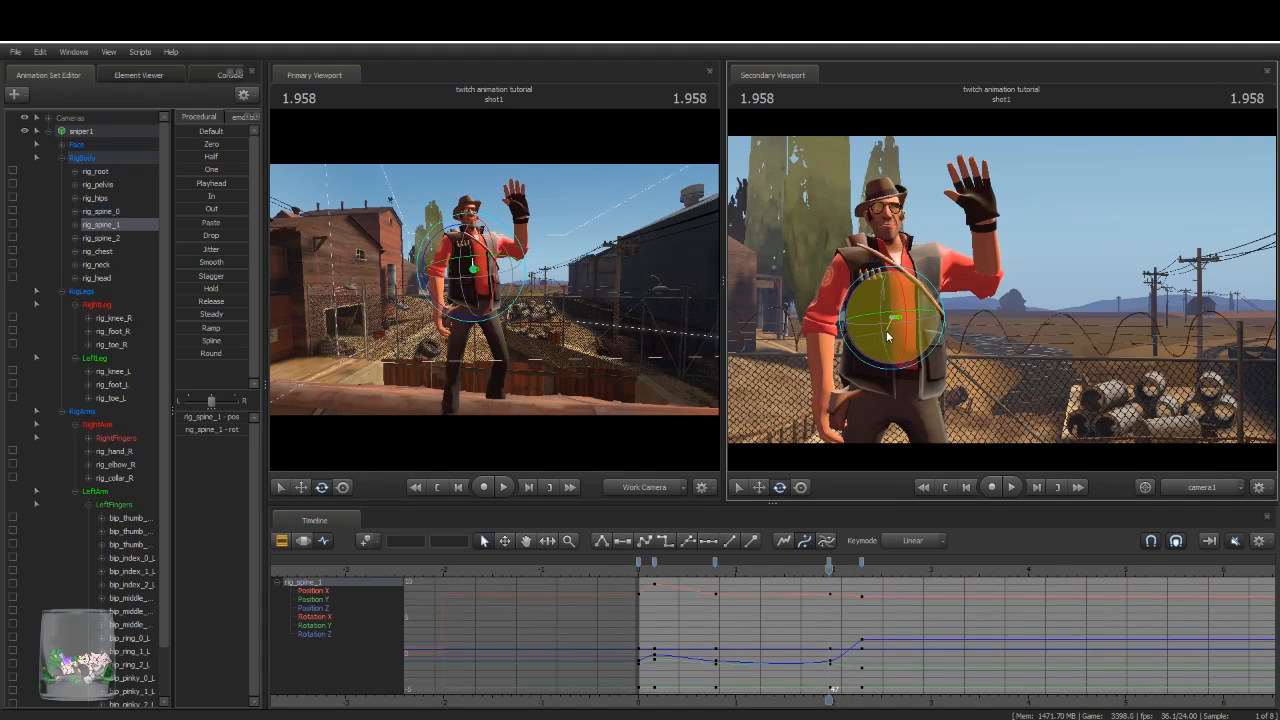
key("ctrl")
Step: Slightly adjust the rotation of rig_chest, rig_neck and rig_head in the 1.958-second pose
left_click(897, 270)
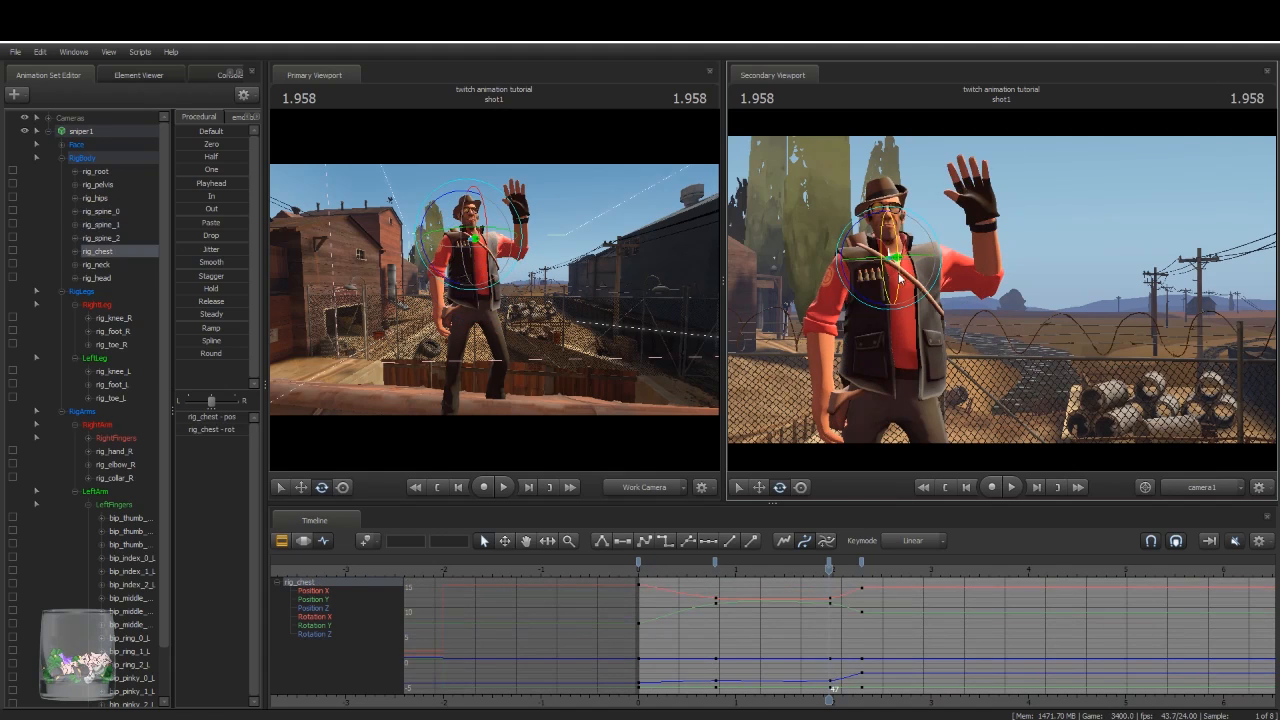
left_click_drag(913, 283, 881, 284)
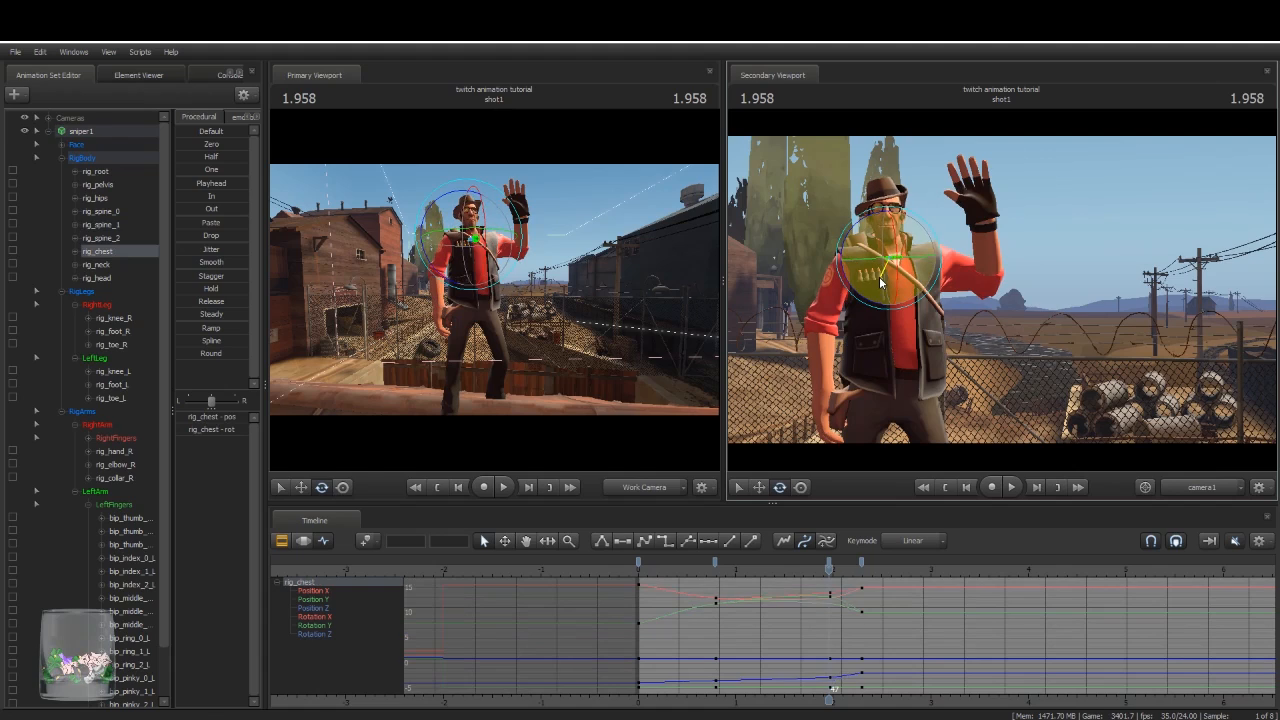
left_click(892, 246, "ctrl")
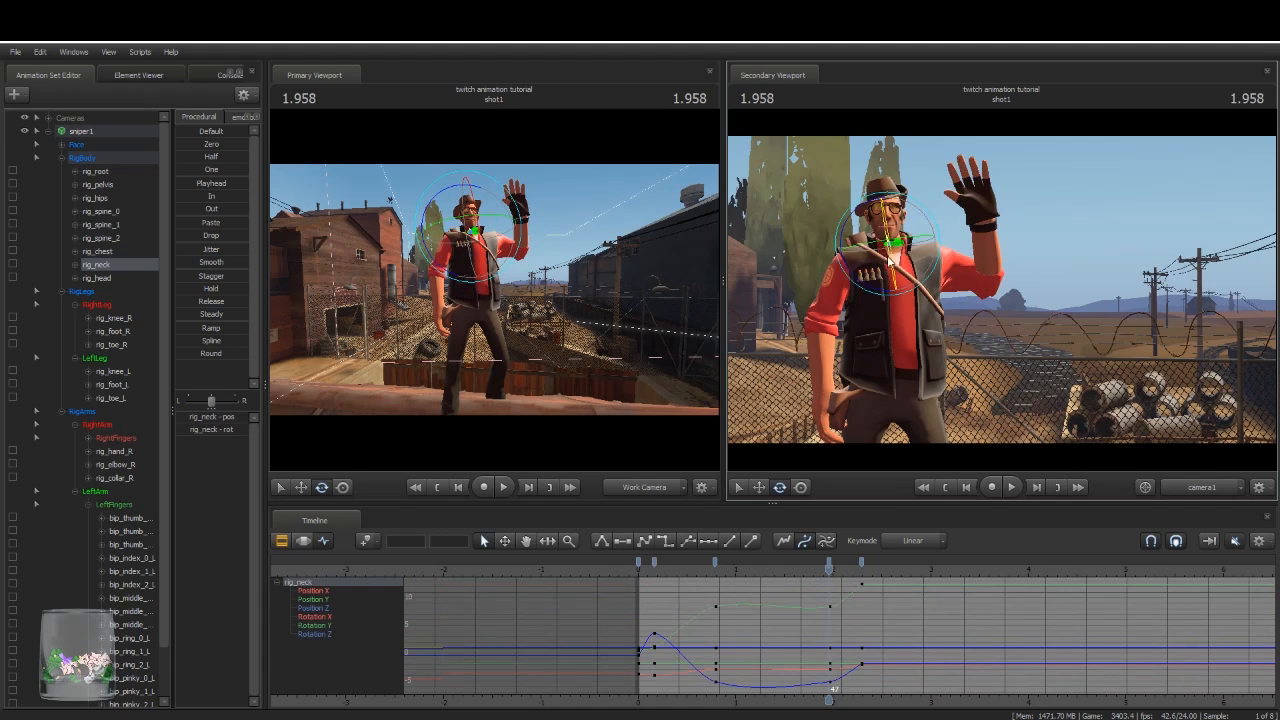
left_click_drag(911, 265, 882, 317)
left_click(903, 240, "ctrl")
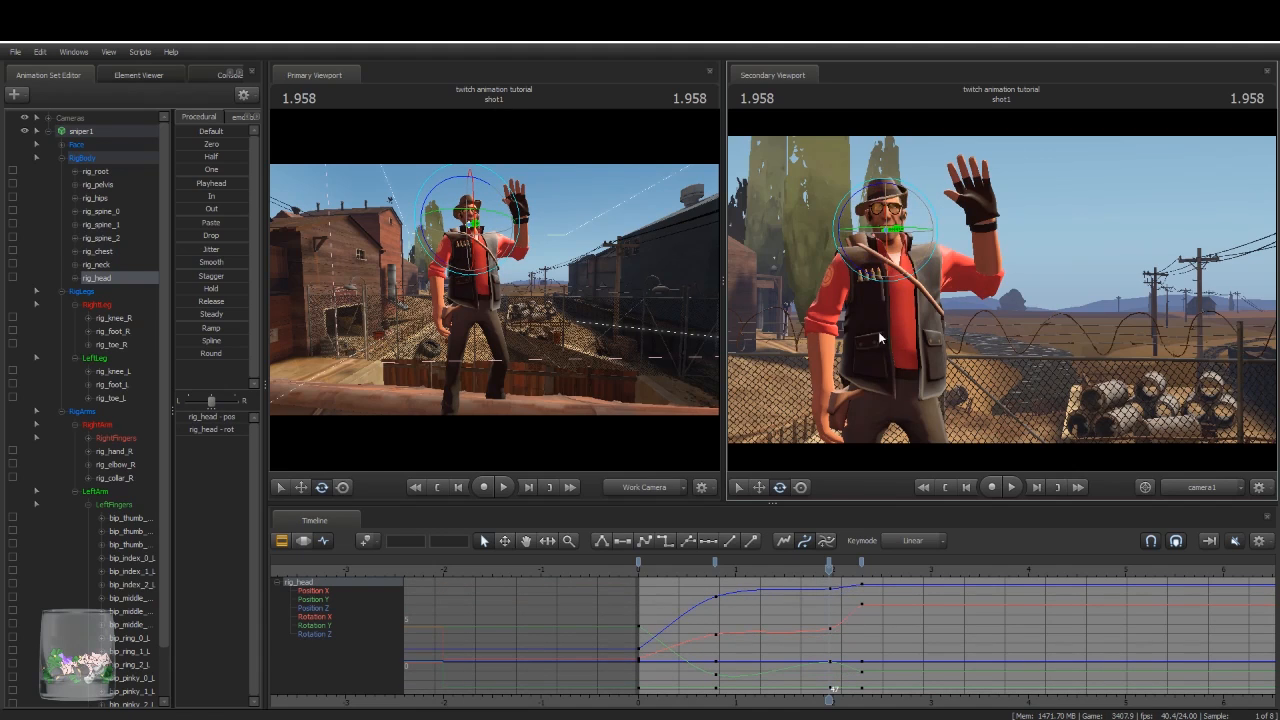
Step: Select the whole sniper1 animation set, preview the motion and shift its last keyframe to frame 56
left_click(119, 130)
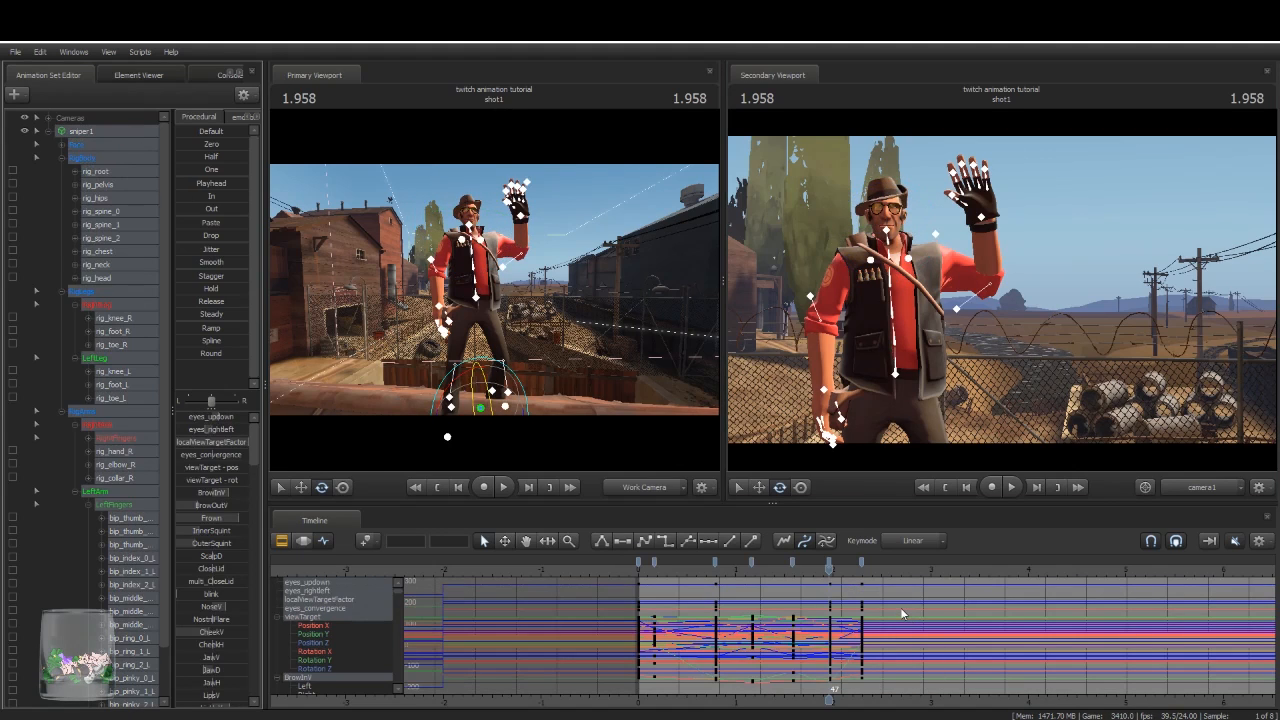
key("space")
key("space")
mouse_move(863, 560)
left_mouse_down()
mouse_move(875, 562)
mouse_move(864, 566)
left_mouse_up()
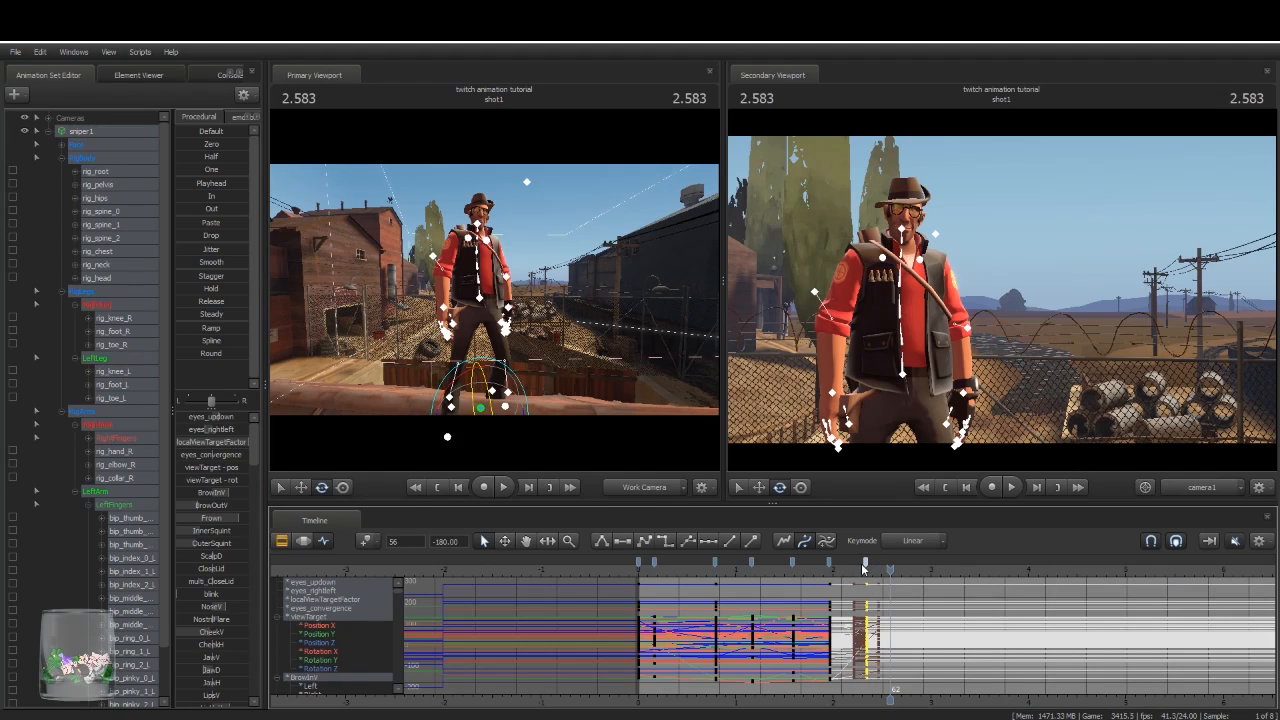
Step: Switch the timeline to the Clip Editor and replay the wave repeatedly from the start to review the whole motion
left_click(639, 563)
key("F2")
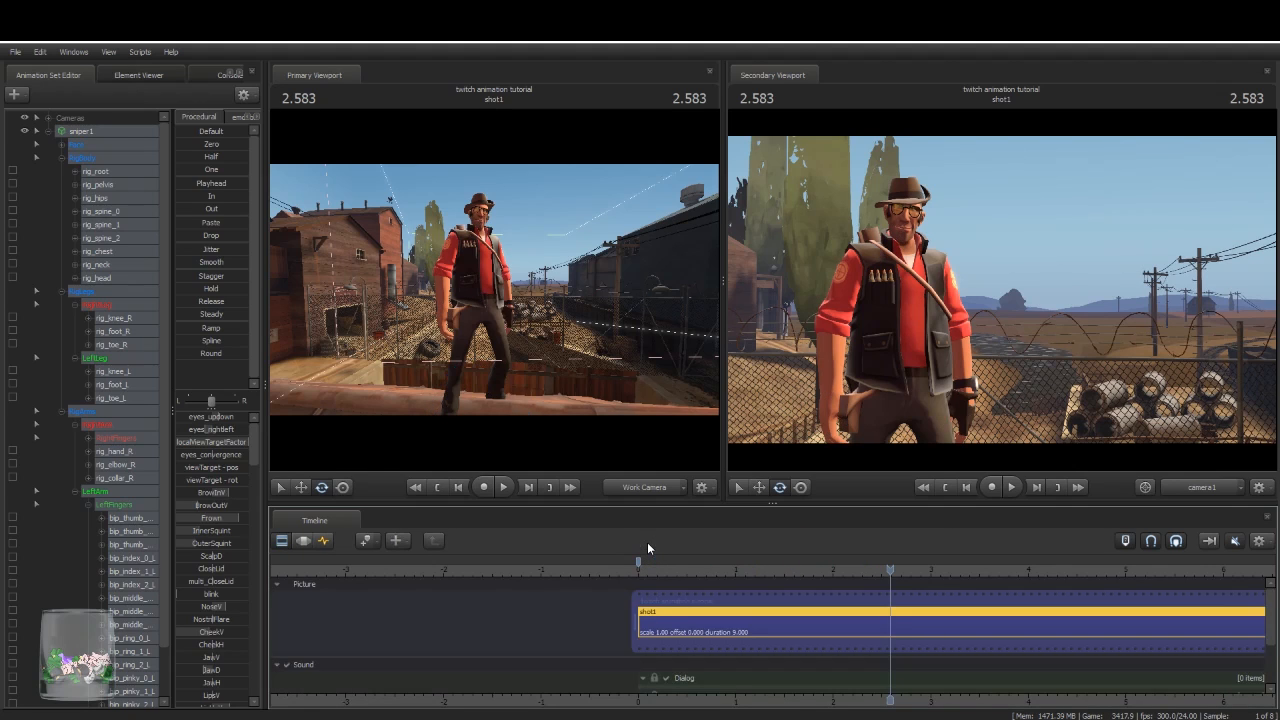
key("Home")
key("space")
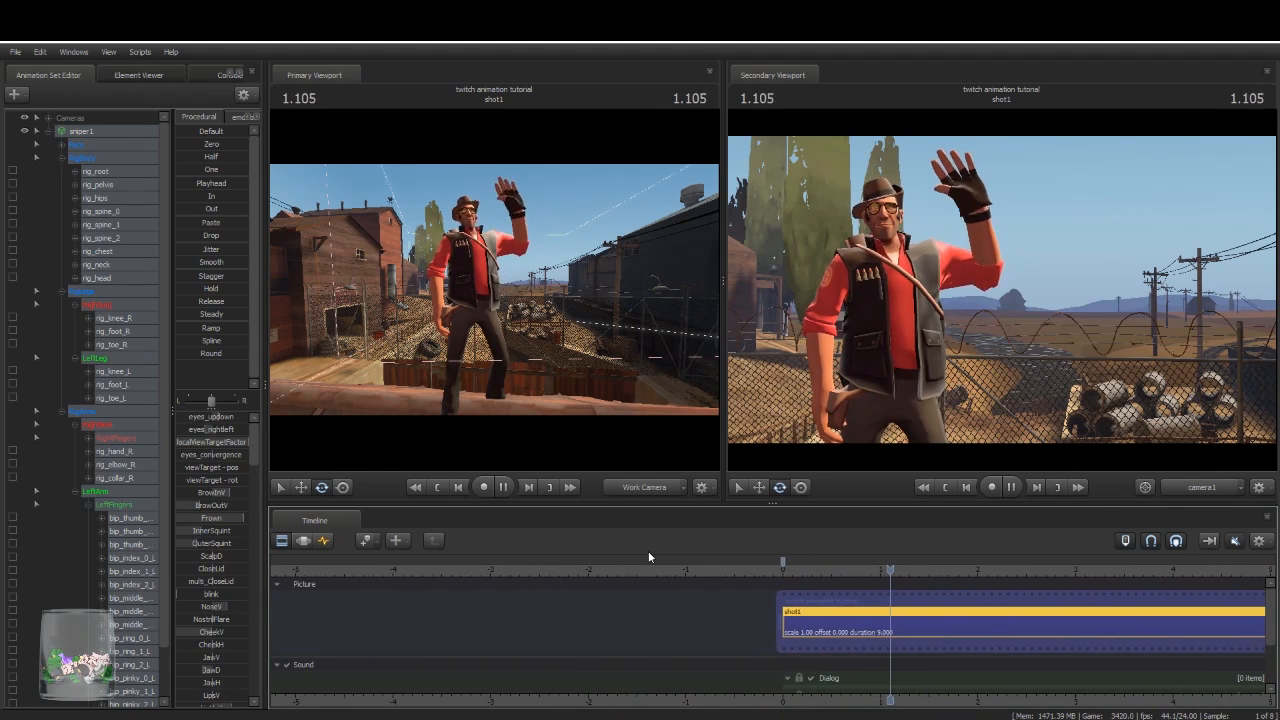
key("space")
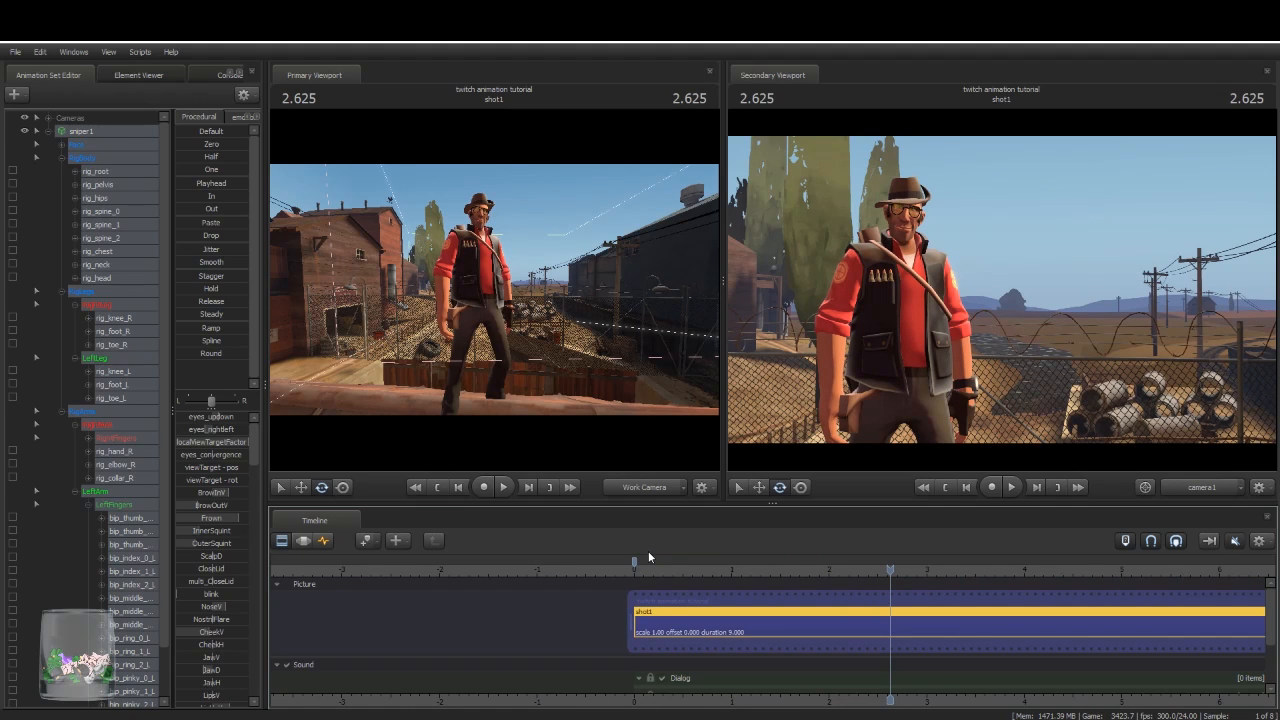
key("Home")
key("space")
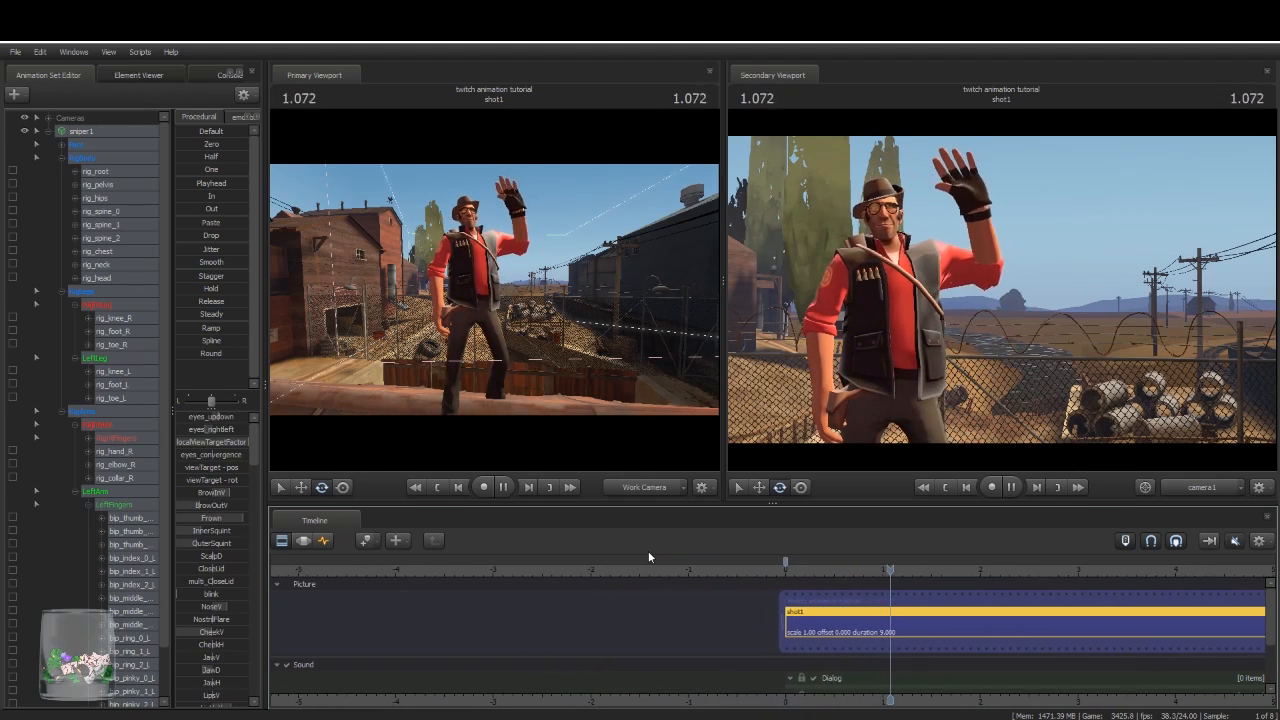
key("space")
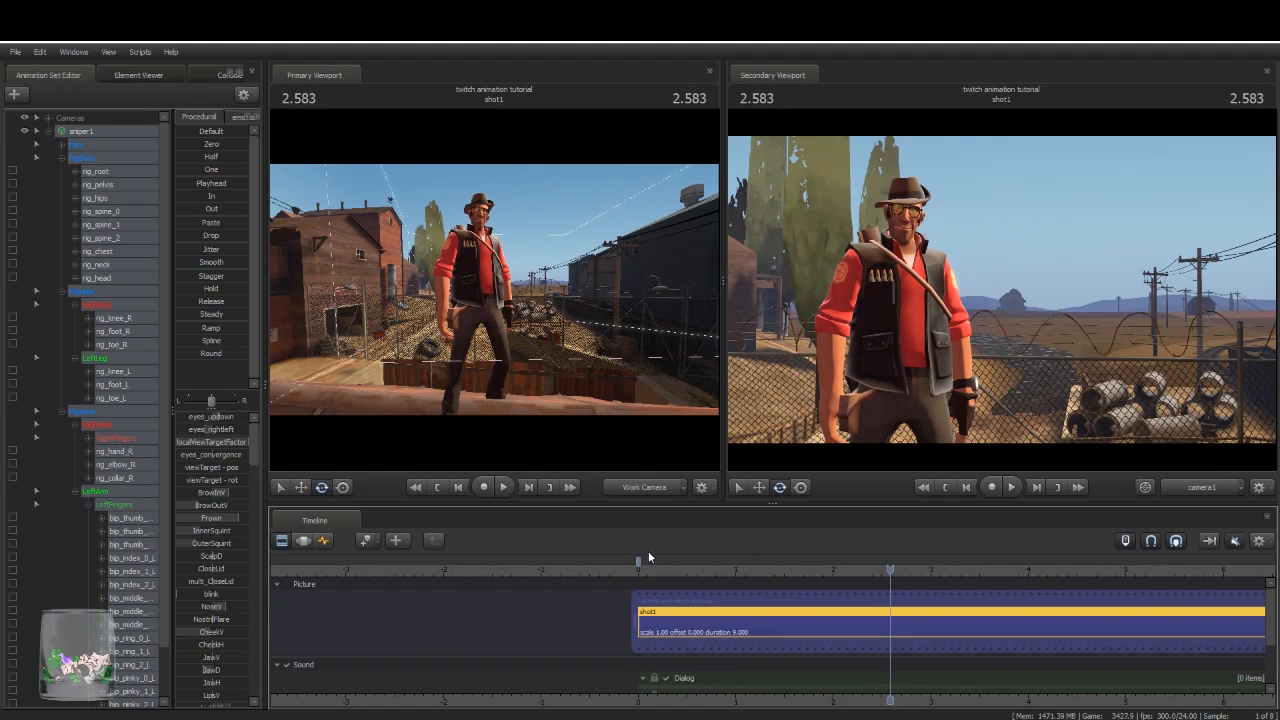
key("Home")
key("space")
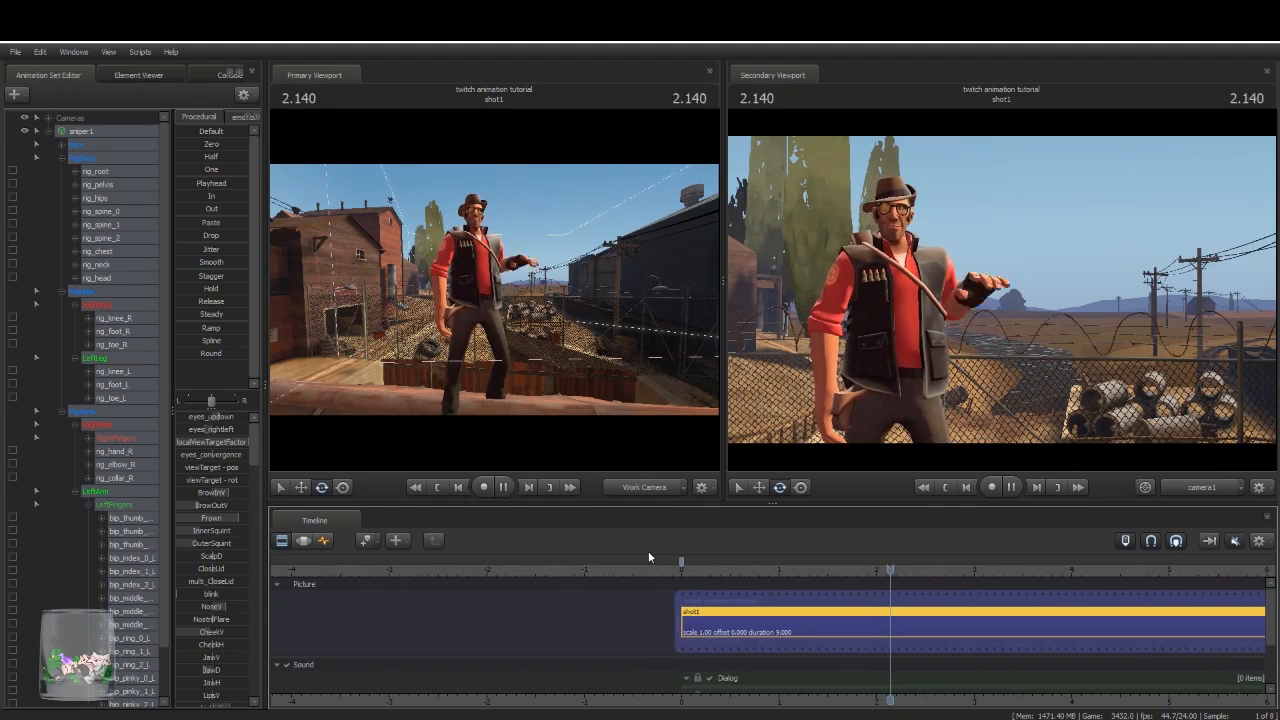
key("space")
key("Home")
key("space")
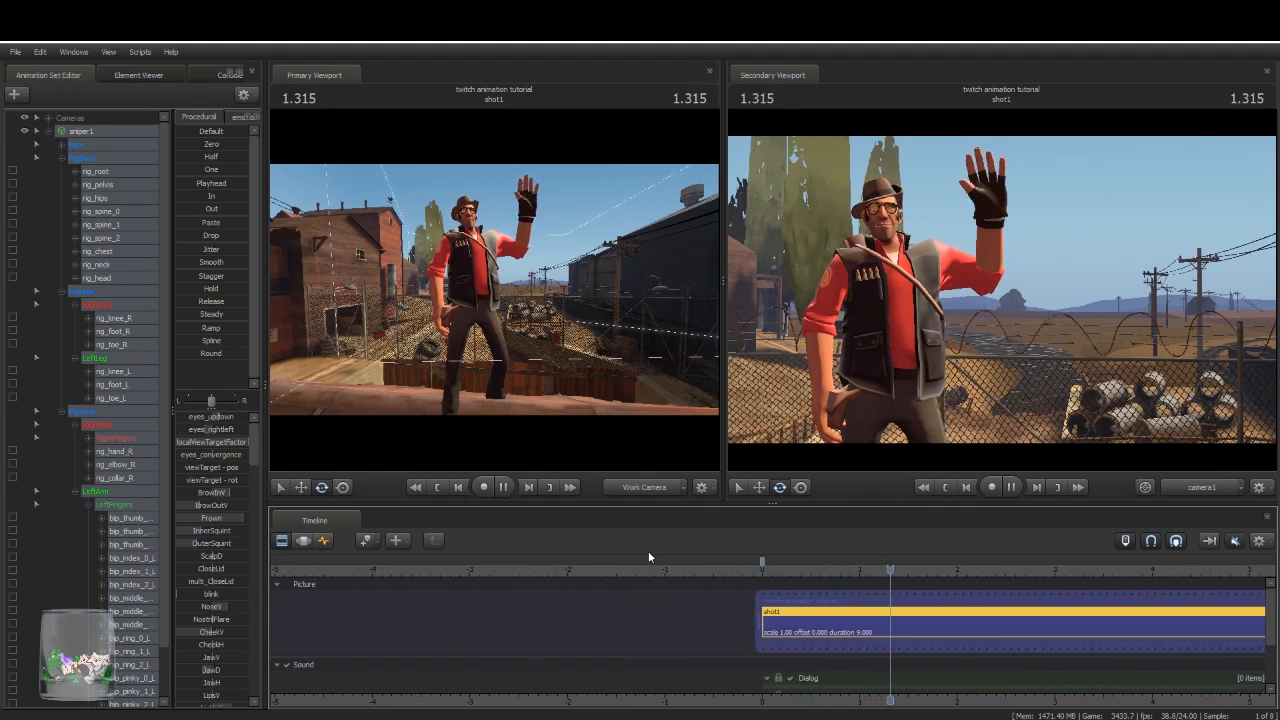
key("Home")
key("Home")
key("Home")
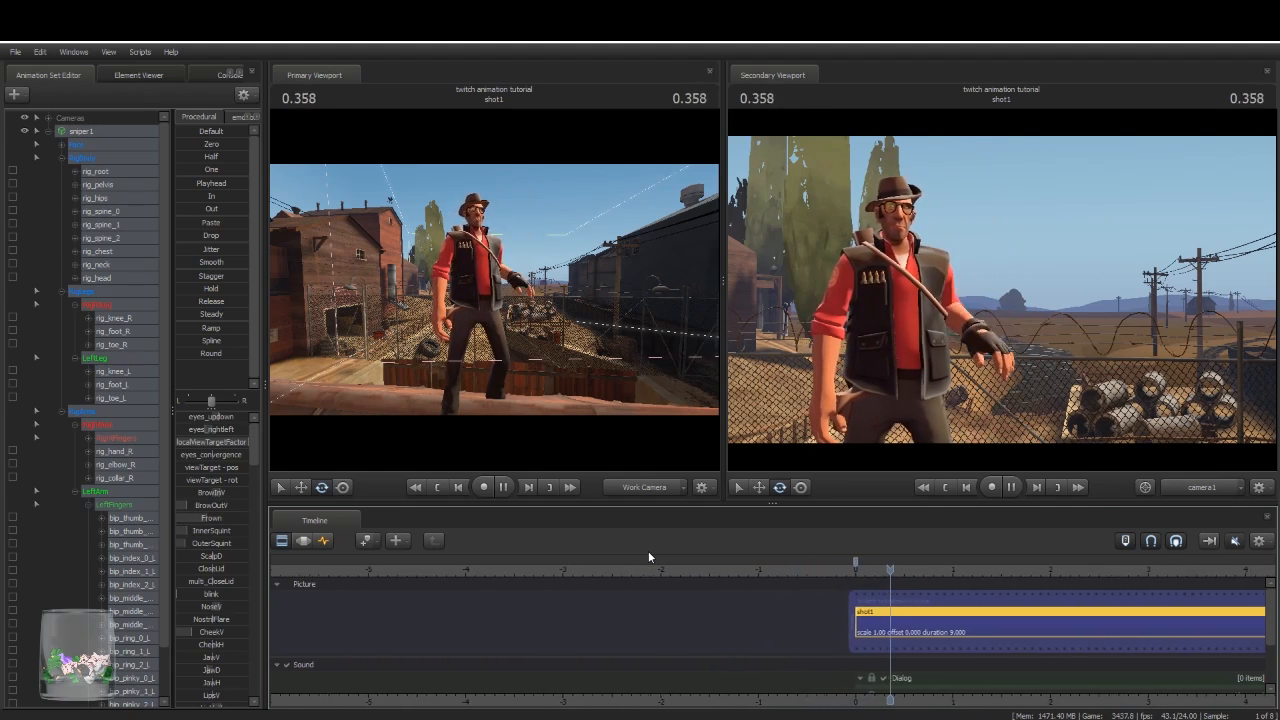
key("Home")
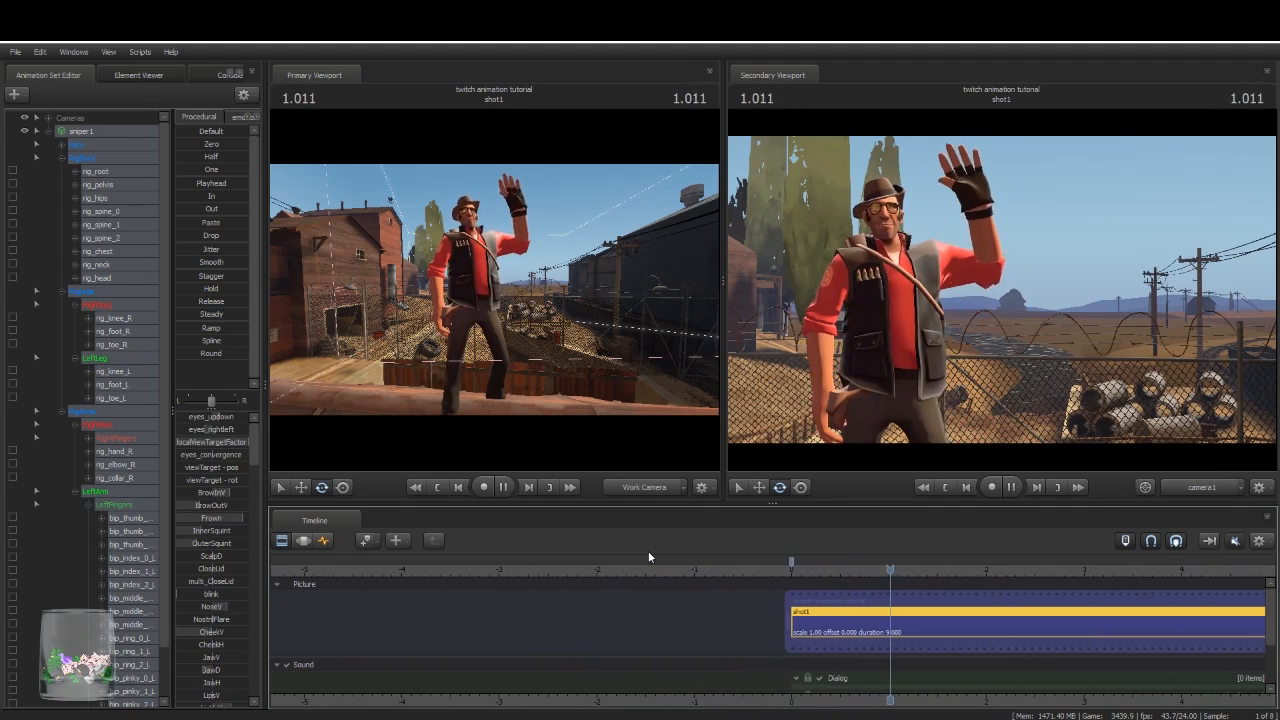
key("Home")
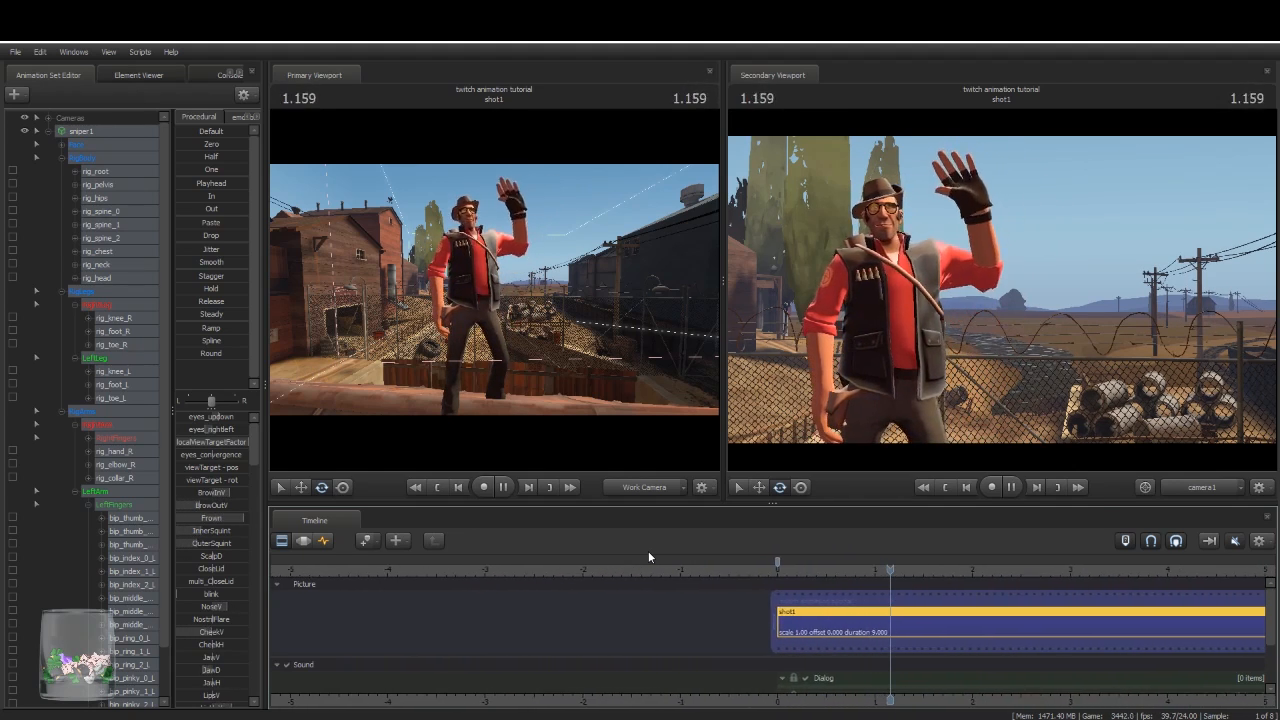
Step: Play the wave once more from the beginning and return the playhead to 0.000
key("Home")
key("Home")
key("space")
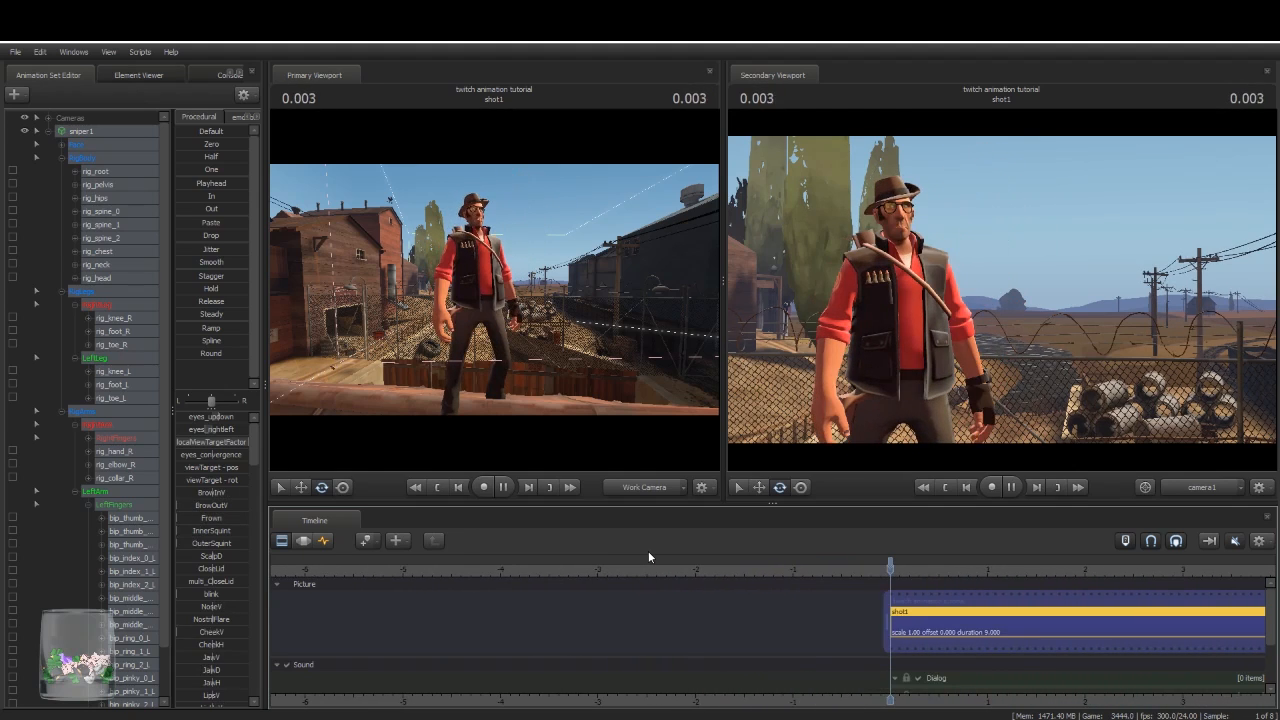
key("Home")
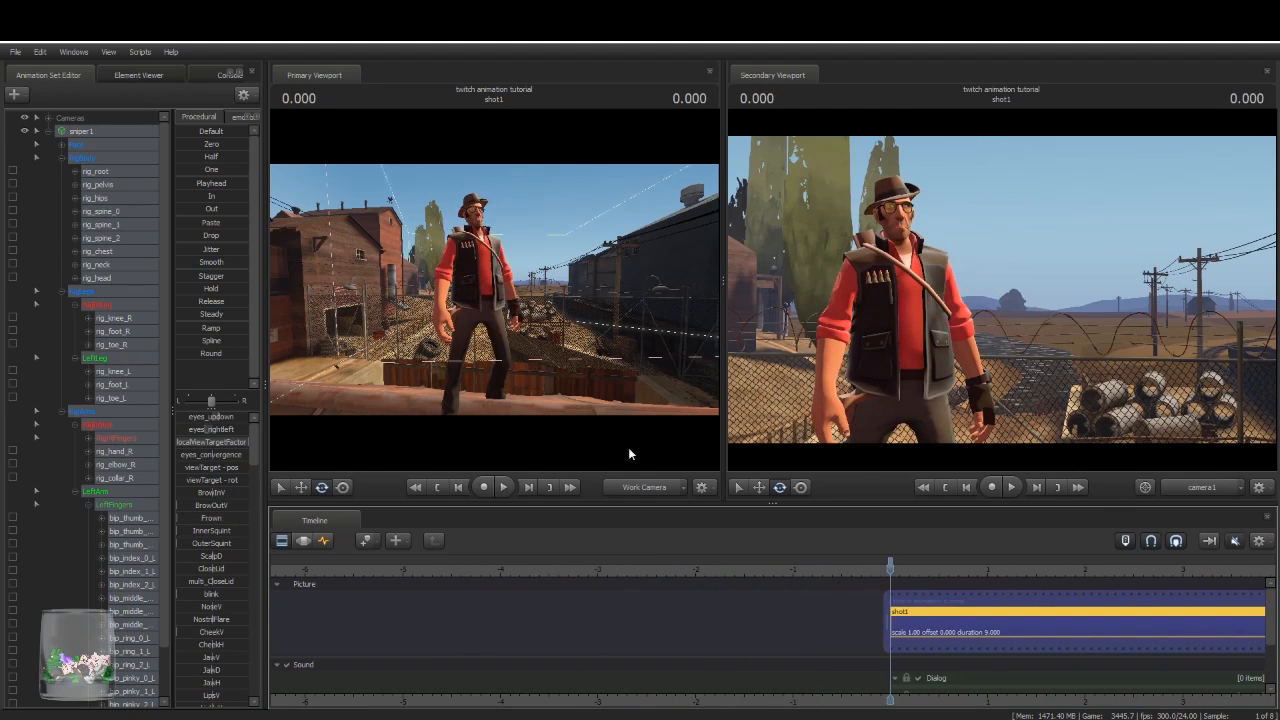
Step: Collapse LeftFingers, show the whole LeftArm group in the Graph Editor and shift its second keyframe to frame 7
left_click(87, 505)
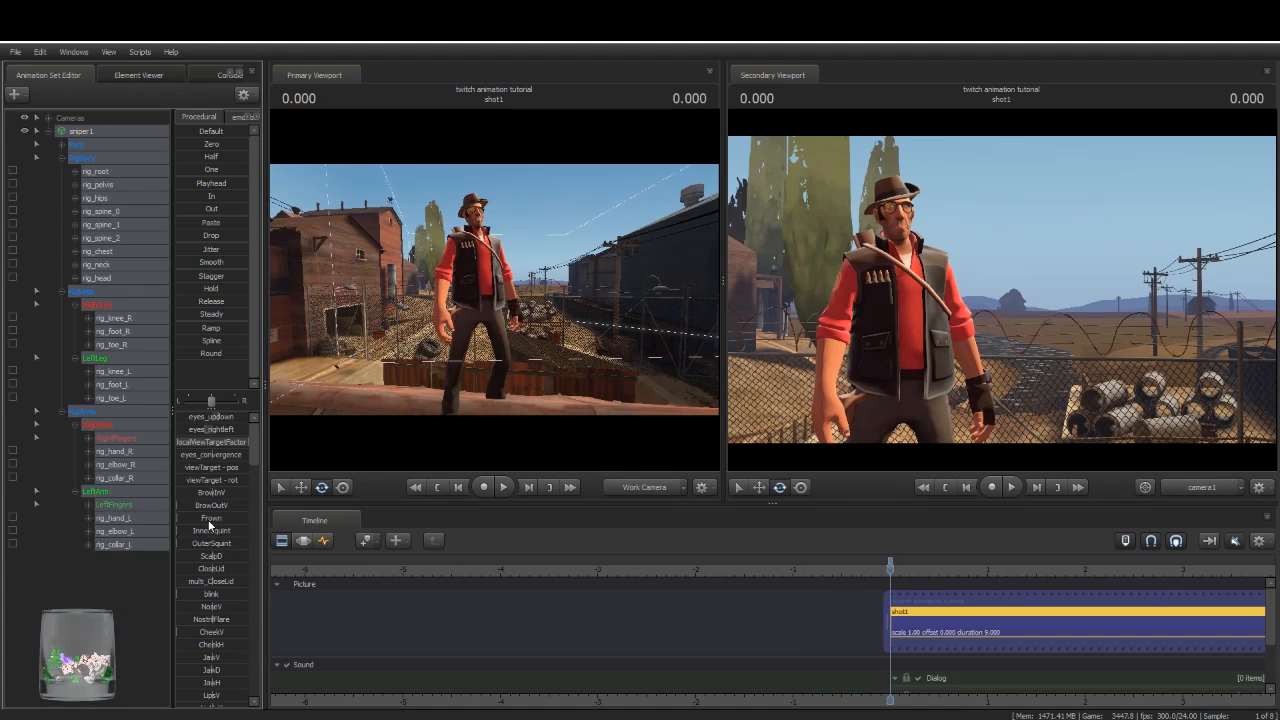
left_click(135, 496)
left_click(323, 540)
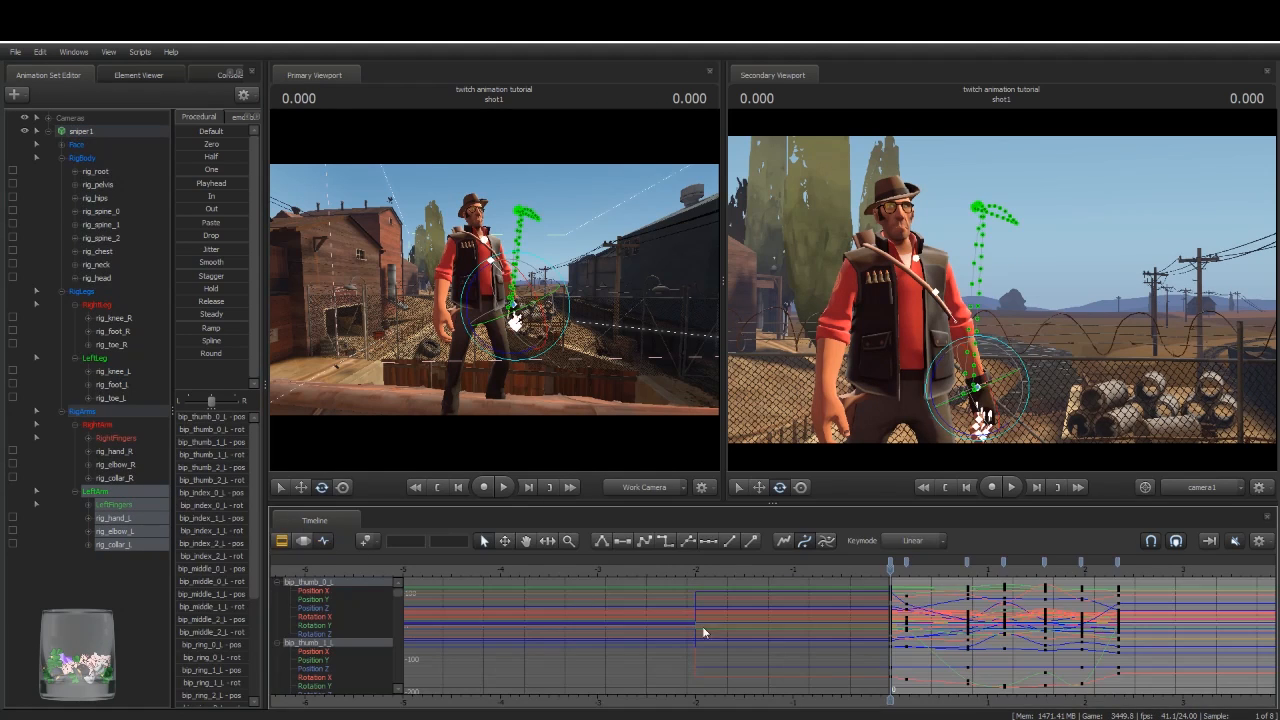
middle_click_drag(893, 703, 625, 668)
scroll(631, 662, "up", 4)
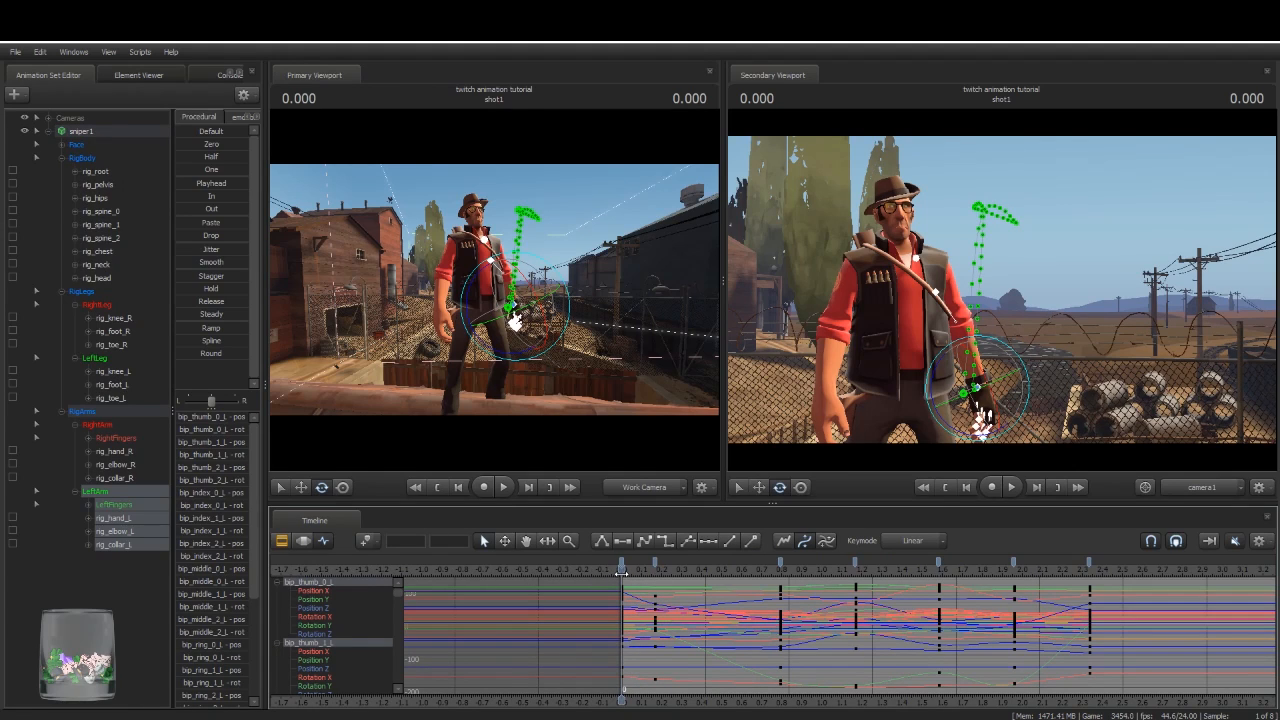
left_click_drag(621, 572, 655, 570)
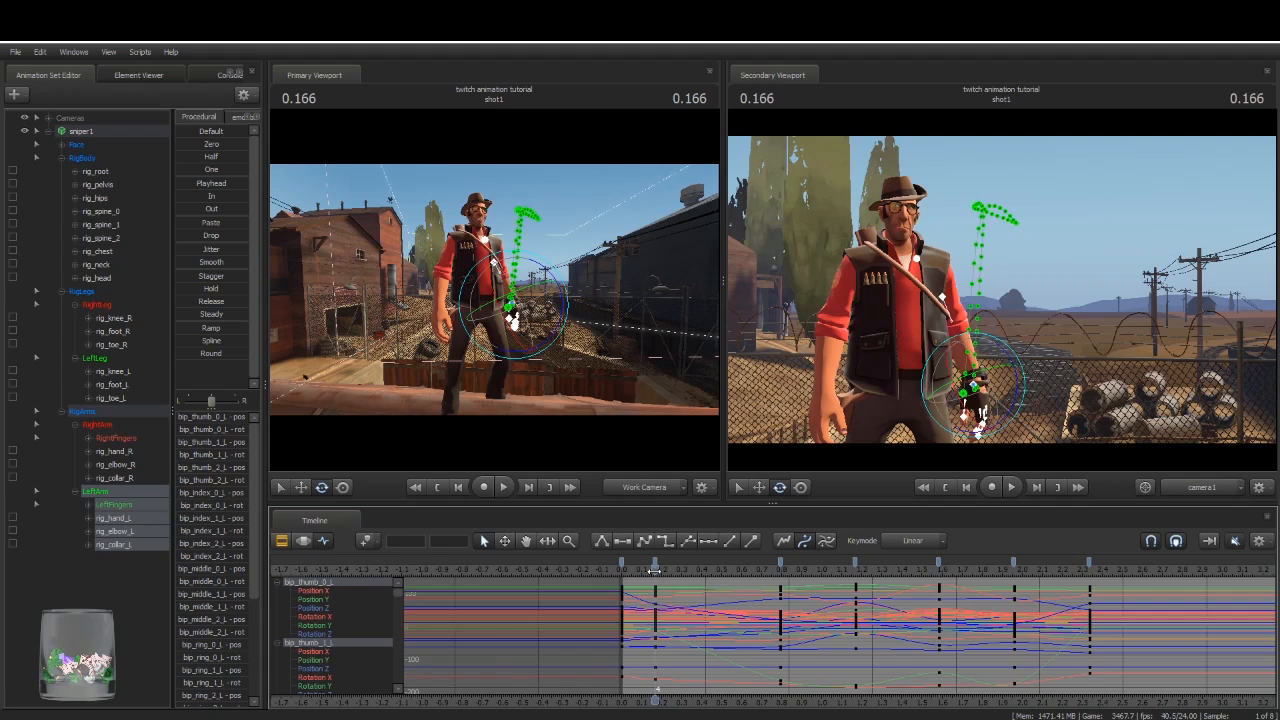
left_click_drag(655, 570, 795, 618)
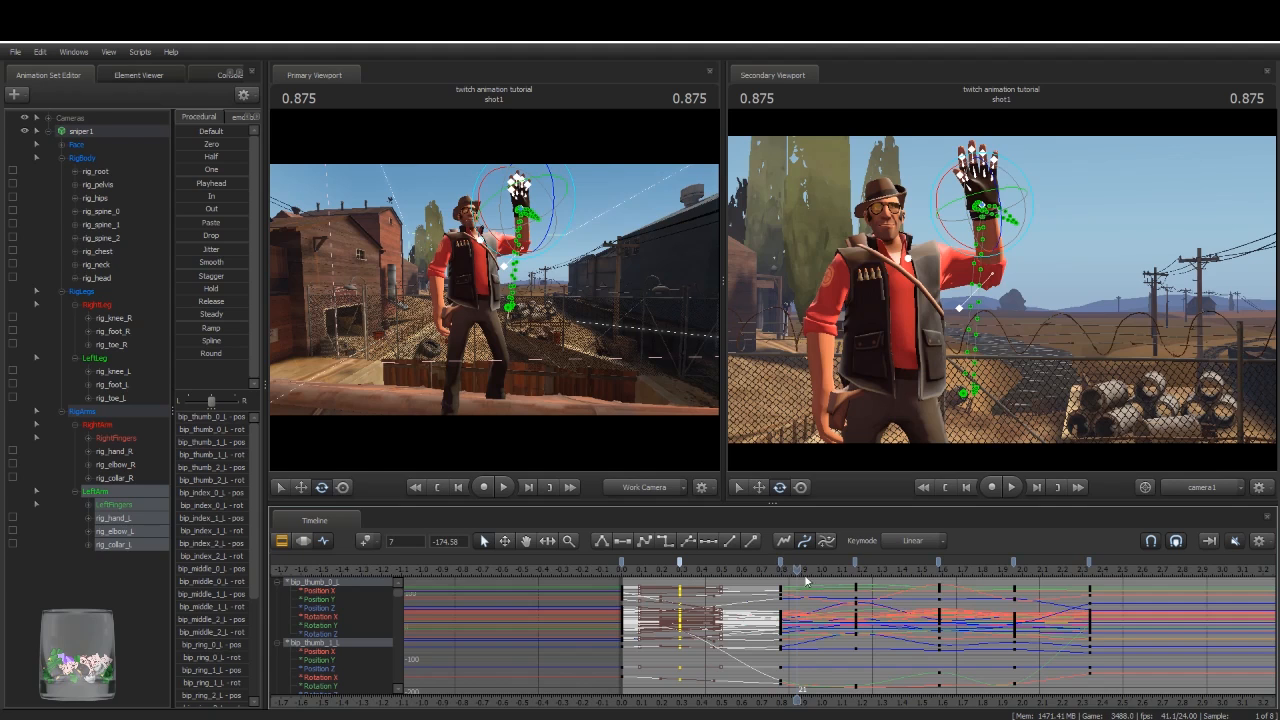
Step: Select all LeftArm keyframes from frame 19 onward and shift them together so the first one sits at frame 22
mouse_move(797, 568)
left_mouse_down()
mouse_move(764, 580)
mouse_move(1115, 625)
mouse_move(843, 642)
mouse_move(1123, 671)
mouse_move(780, 680)
mouse_move(1063, 708)
mouse_move(714, 690)
mouse_move(1076, 698)
mouse_move(776, 708)
left_mouse_up()
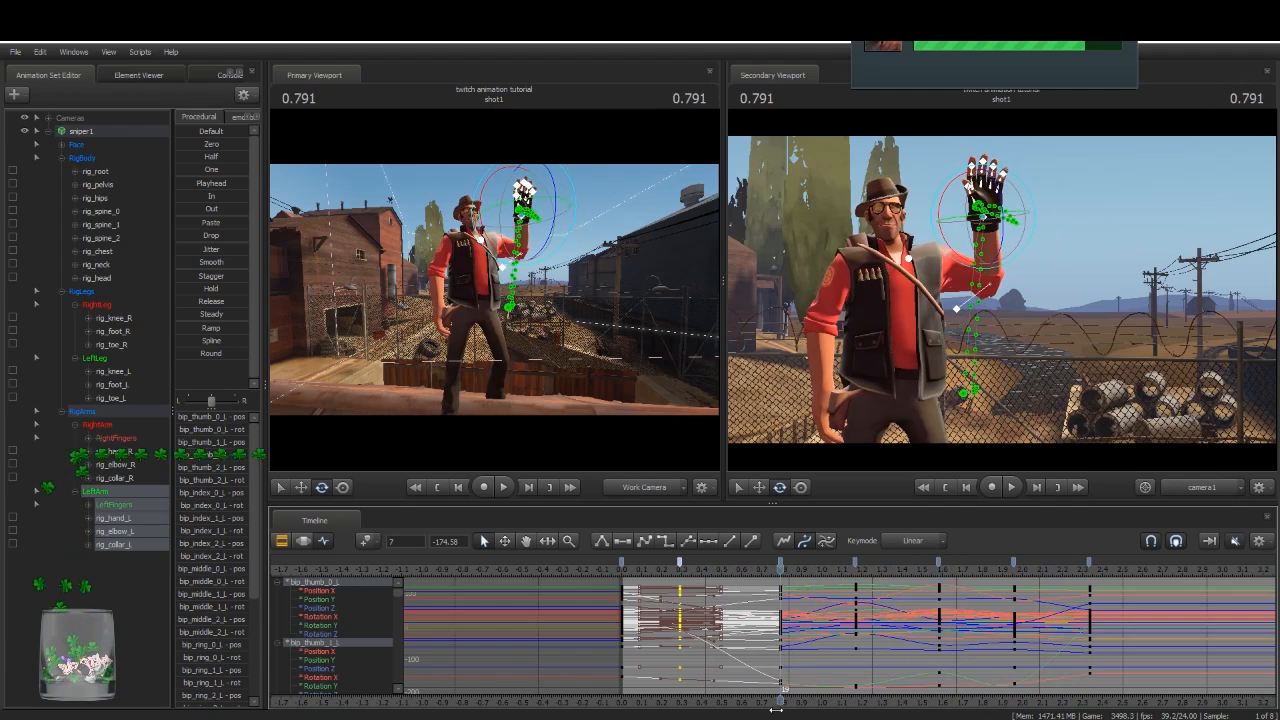
left_click(780, 563)
left_click(1089, 563, "shift")
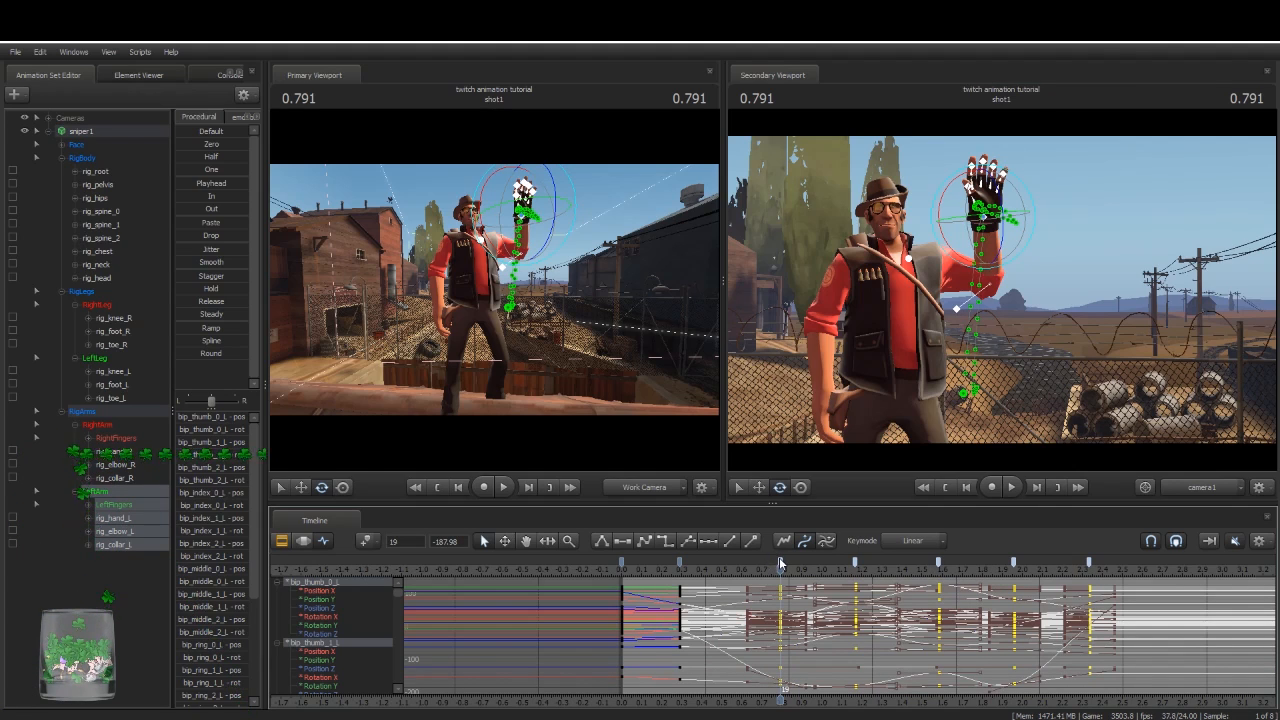
left_click_drag(782, 568, 814, 620)
left_click_drag(814, 690, 782, 688)
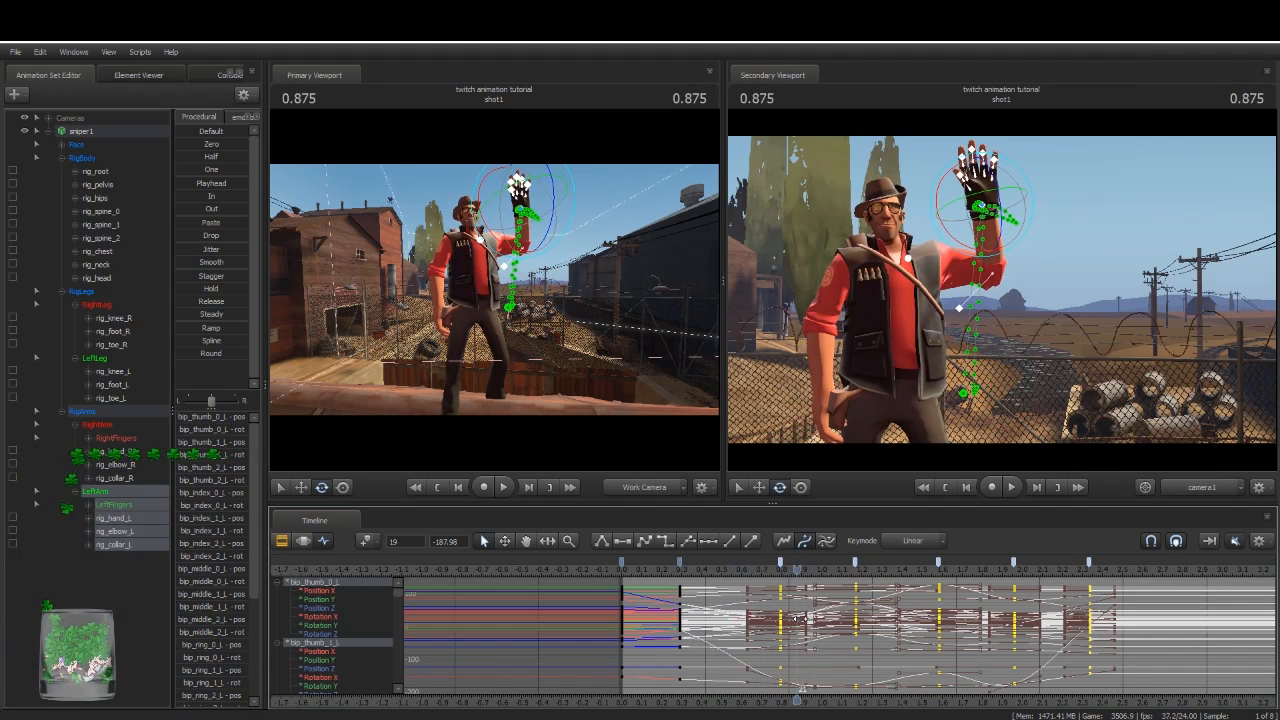
mouse_move(788, 563)
left_mouse_down()
mouse_move(808, 563)
mouse_move(606, 600)
mouse_move(622, 606)
left_mouse_up()
left_click(768, 582)
Step: Replay the retimed arm raise repeatedly from the start in the Clip Editor to examine its timing
key("space")
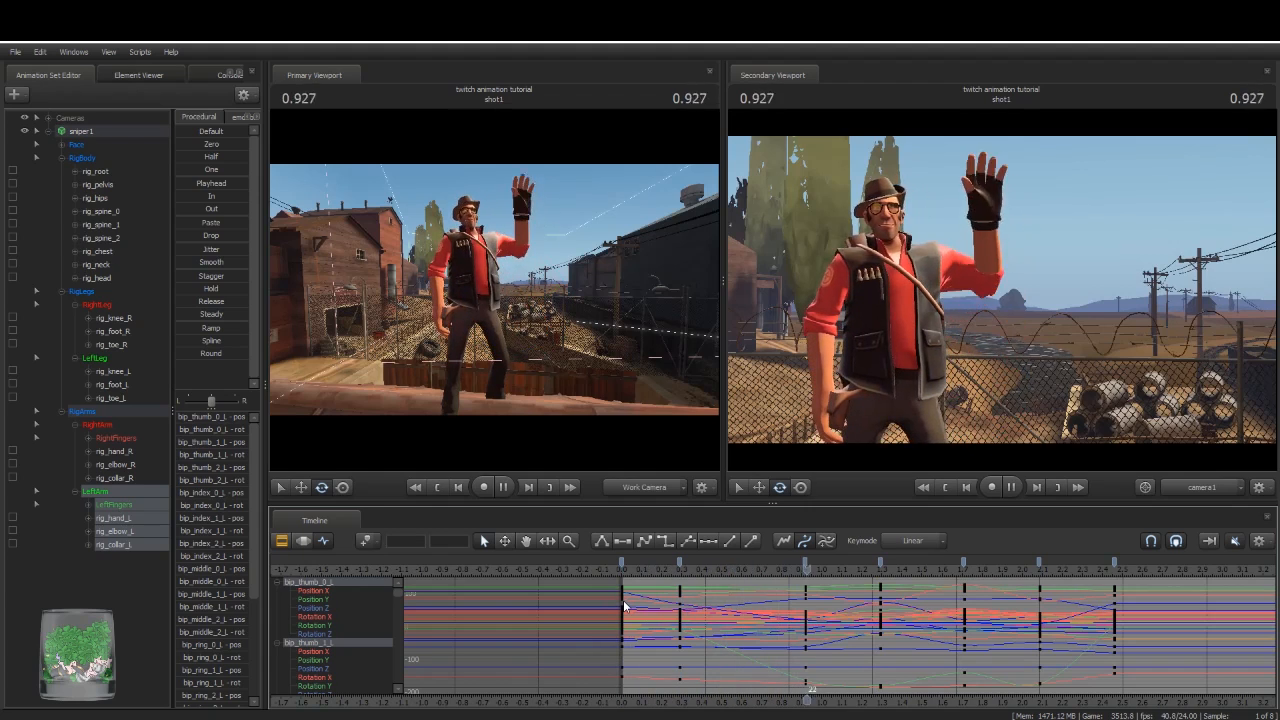
key("space")
key("Home")
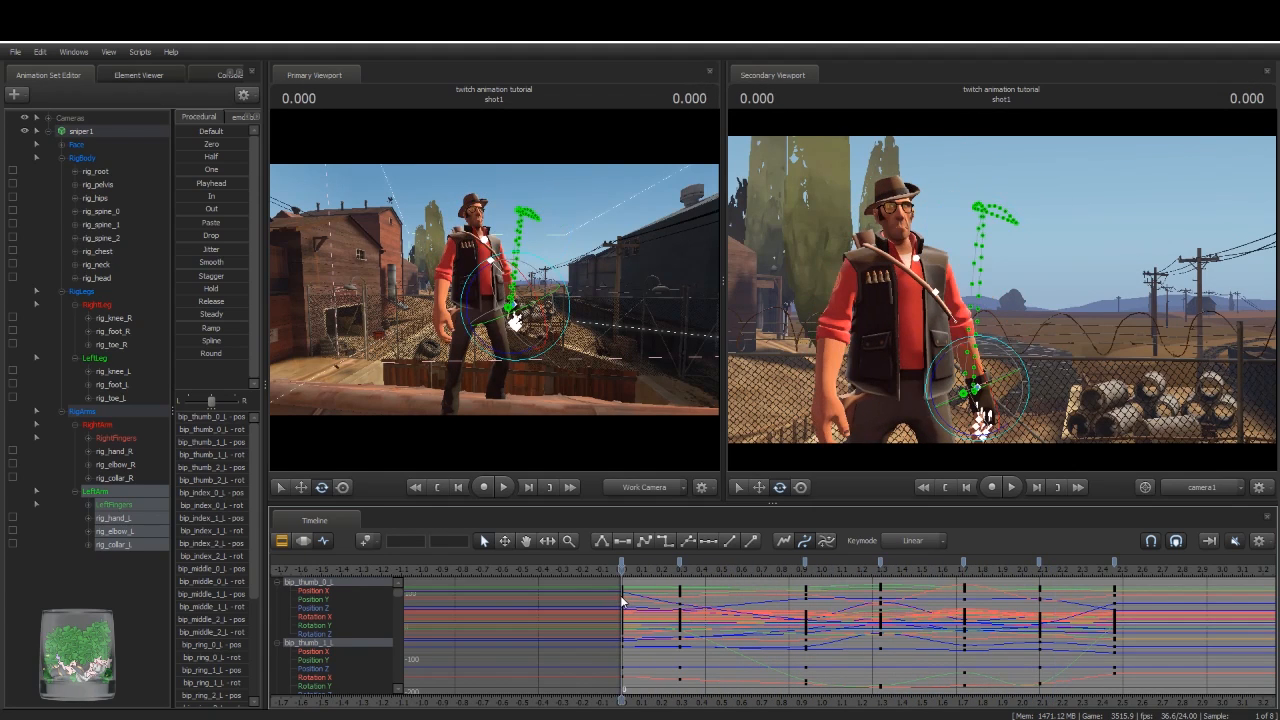
key("F2")
key("space")
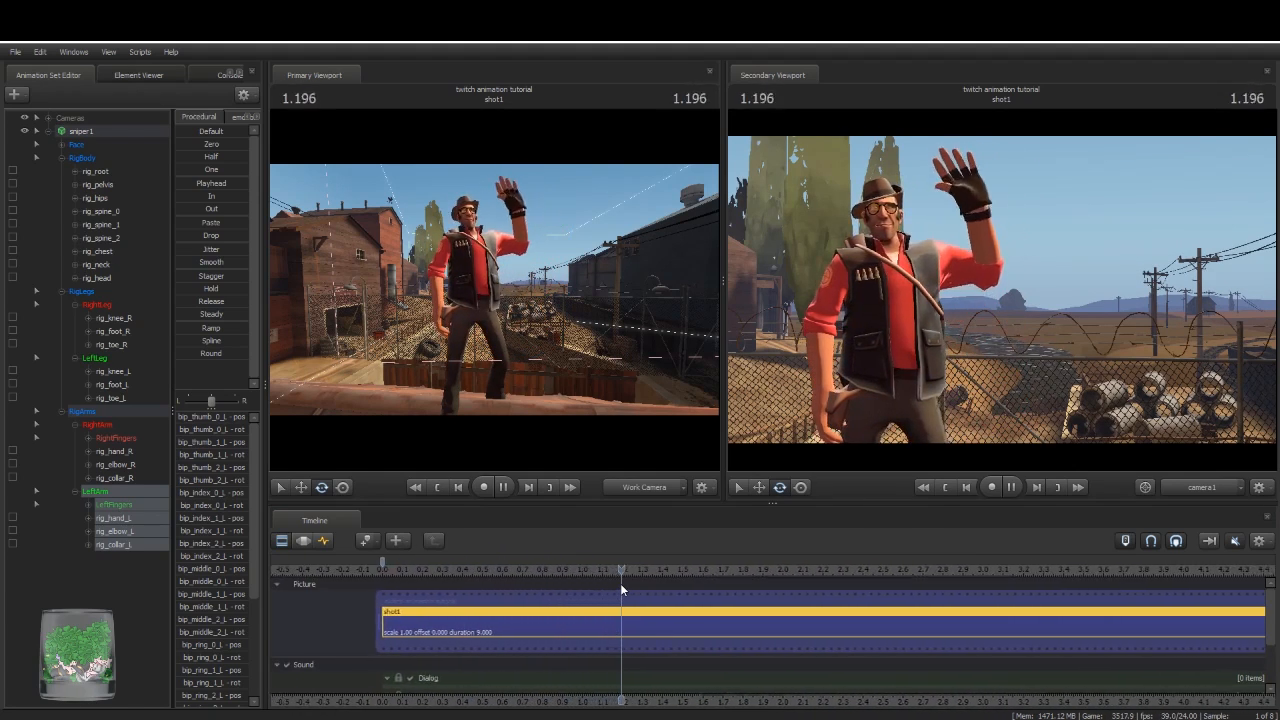
key("space")
key("Home")
key("space")
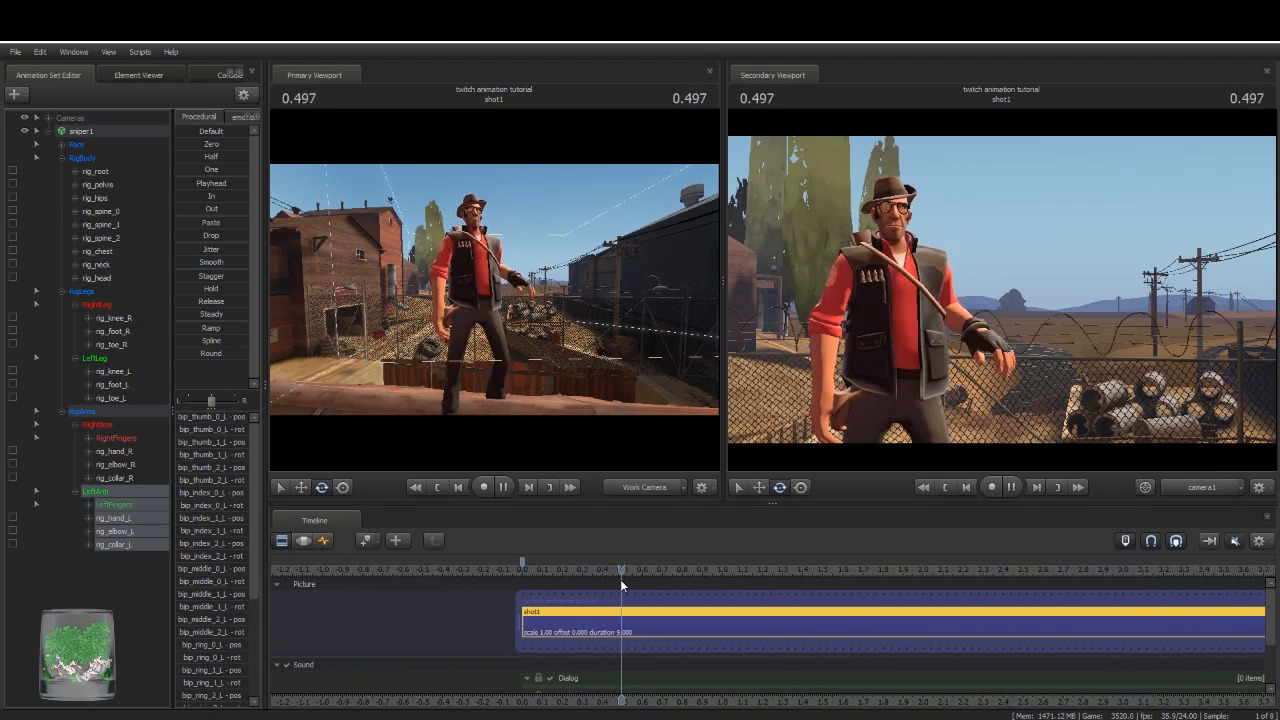
key("Home")
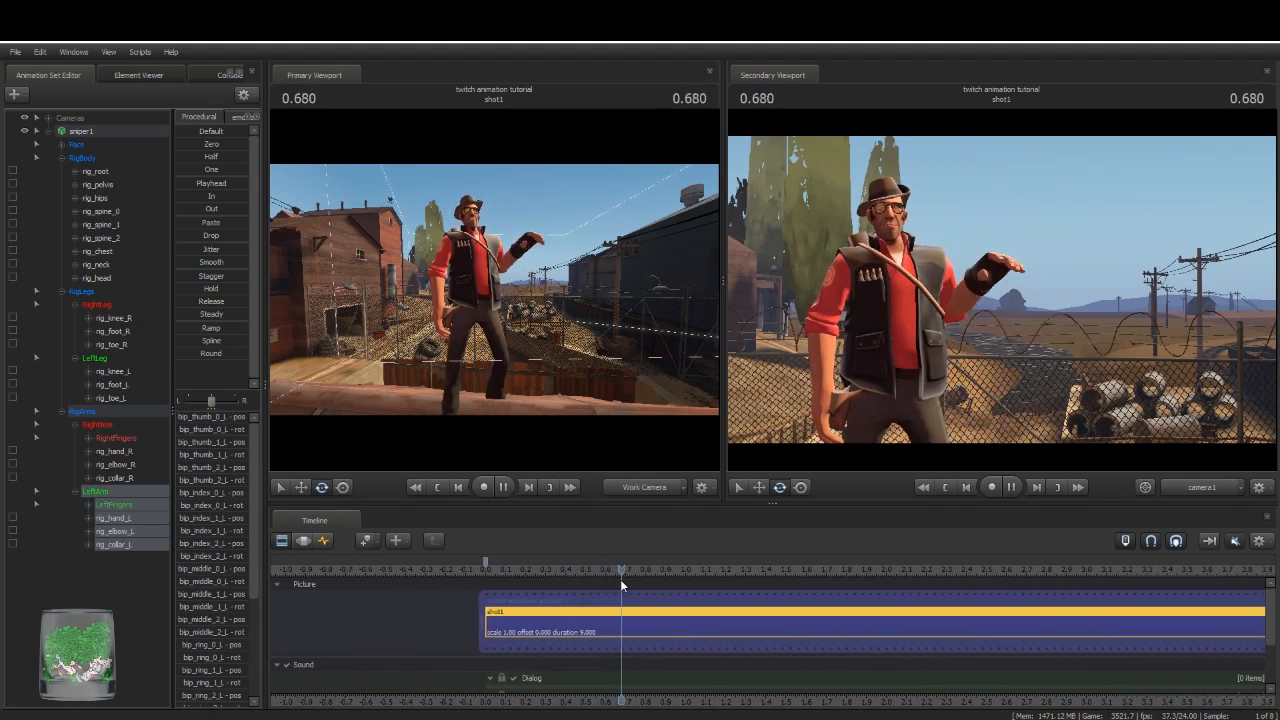
key("Home")
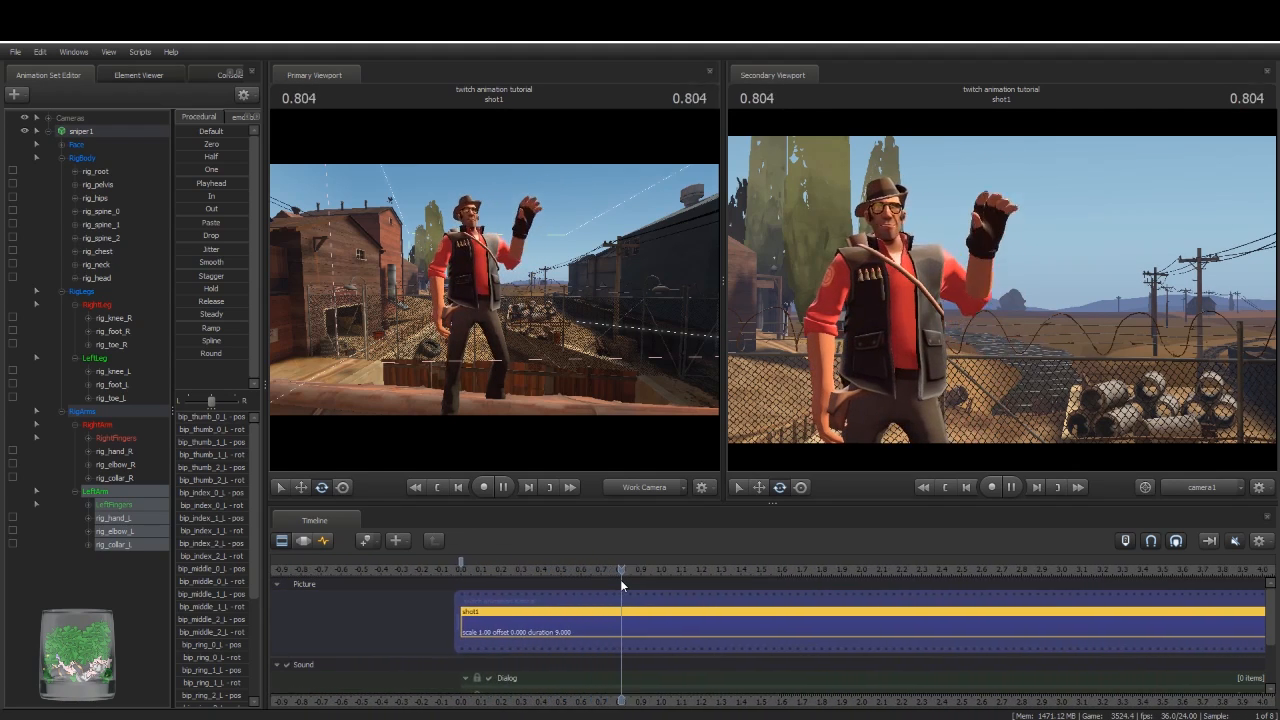
key("space")
key("Home")
key("space")
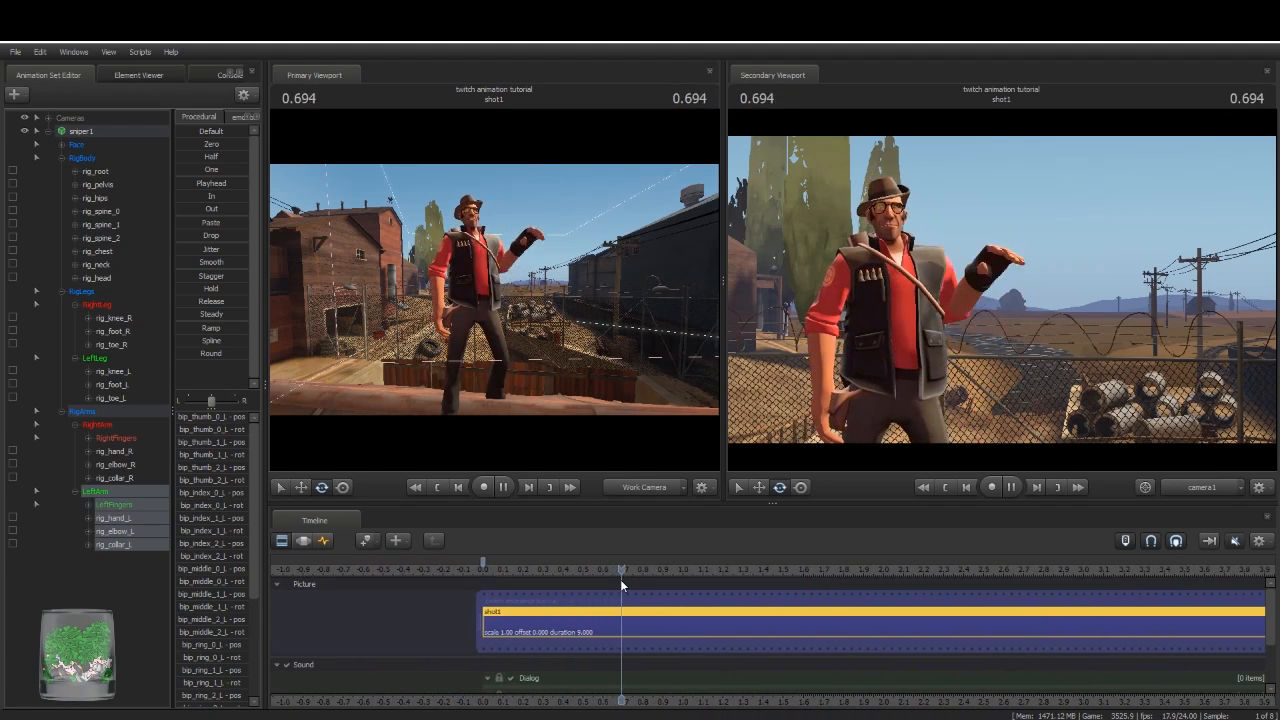
key("space")
key("Home")
Step: Inspect the sniper's face, neck and head keyframes in the Graph Editor, scrubbing rig_head's motion up to 0.666 seconds
left_click(100, 278)
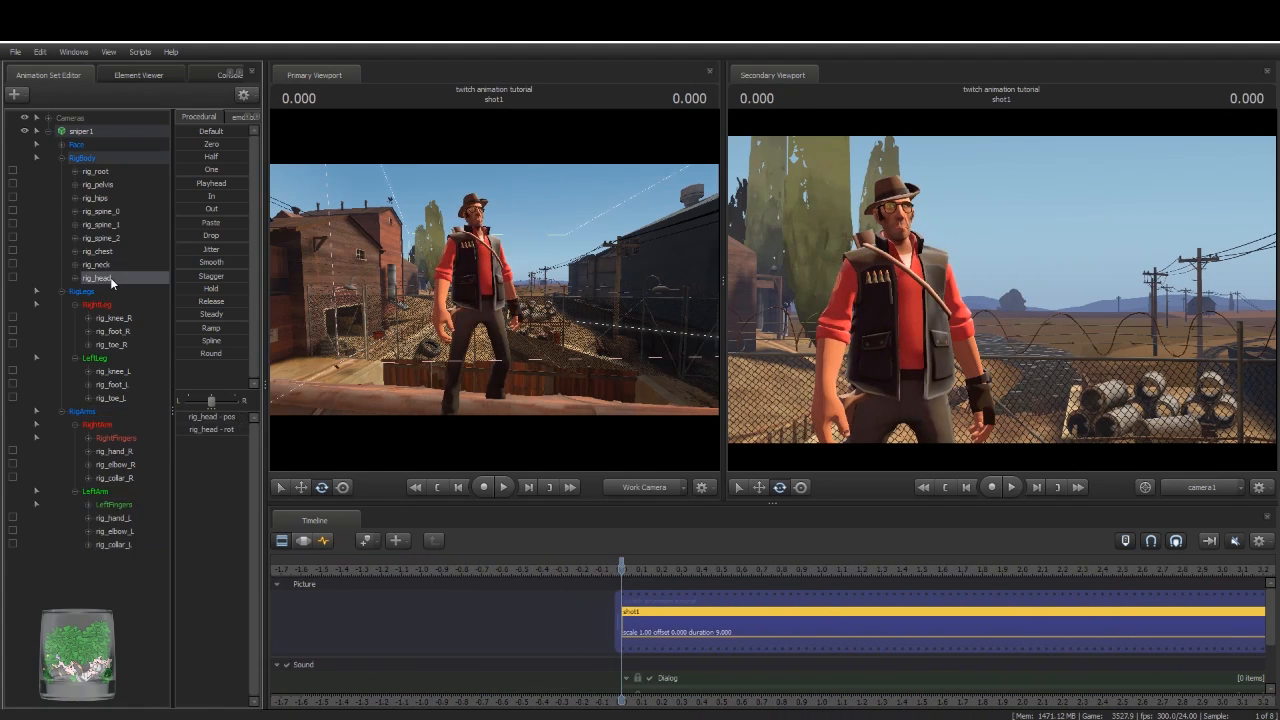
left_click(112, 265, "ctrl")
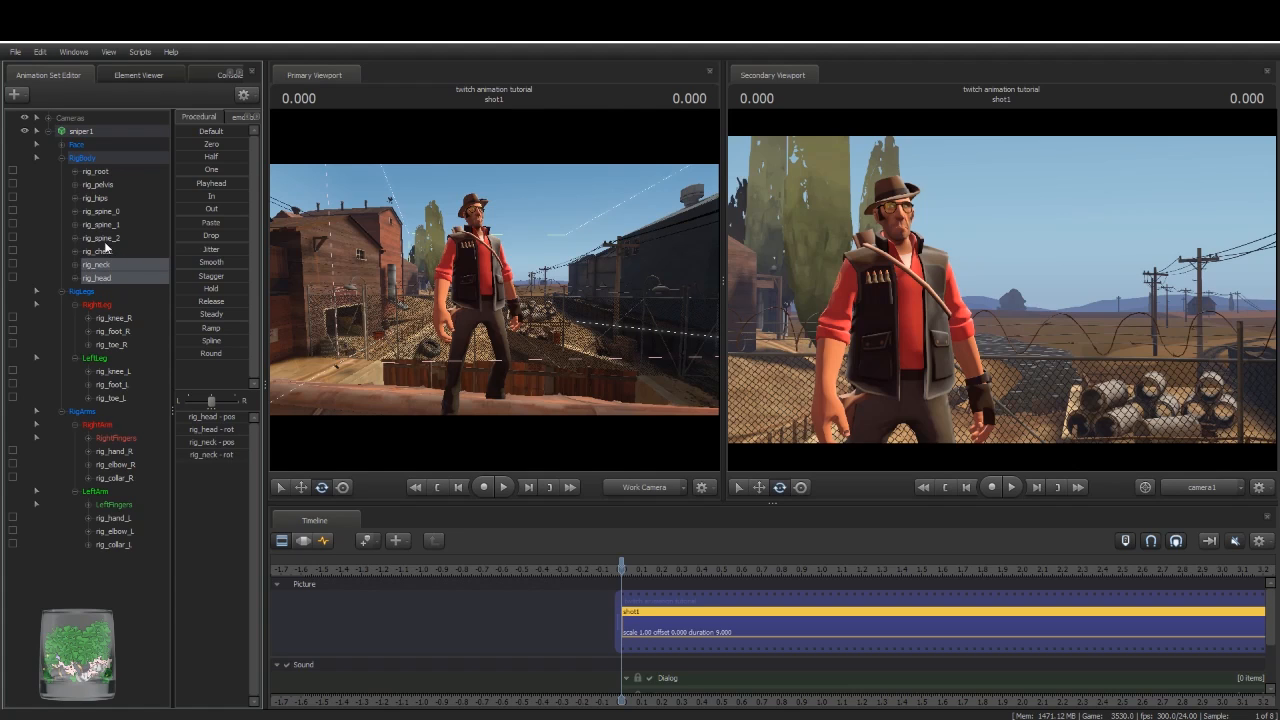
left_click(100, 147, "ctrl")
left_click(325, 540)
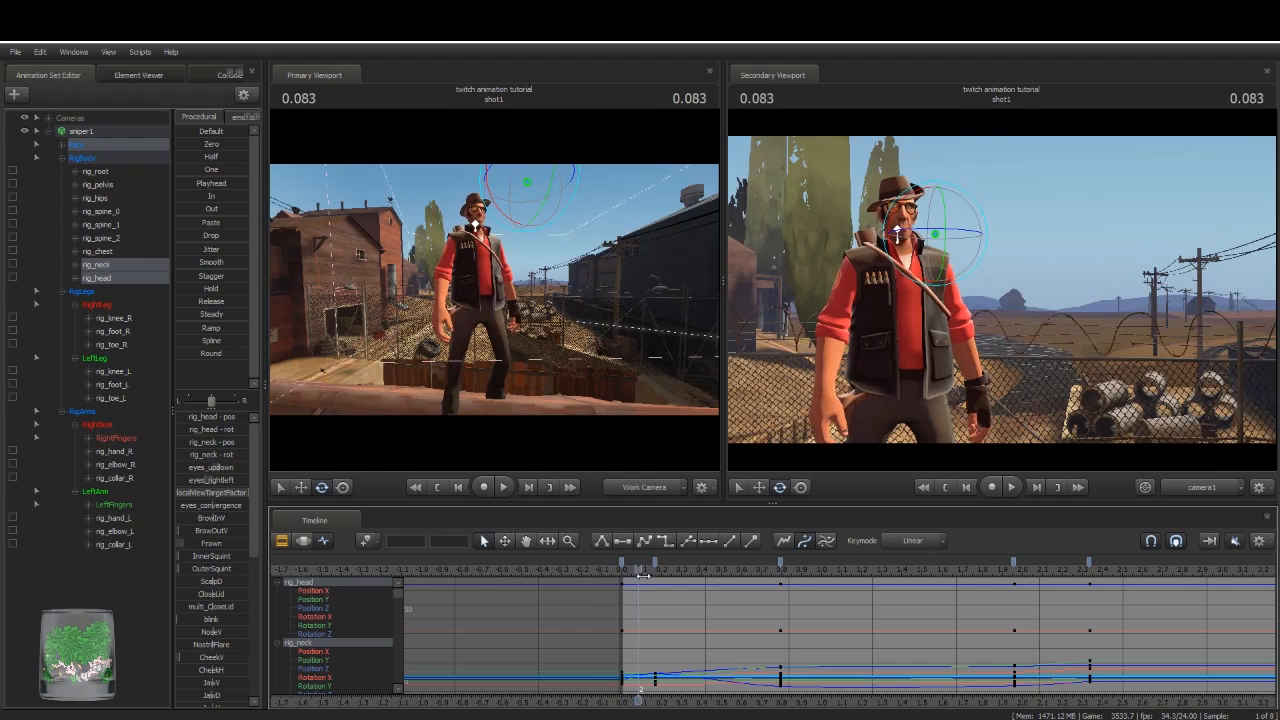
left_click(673, 570)
left_click_drag(676, 578, 679, 580)
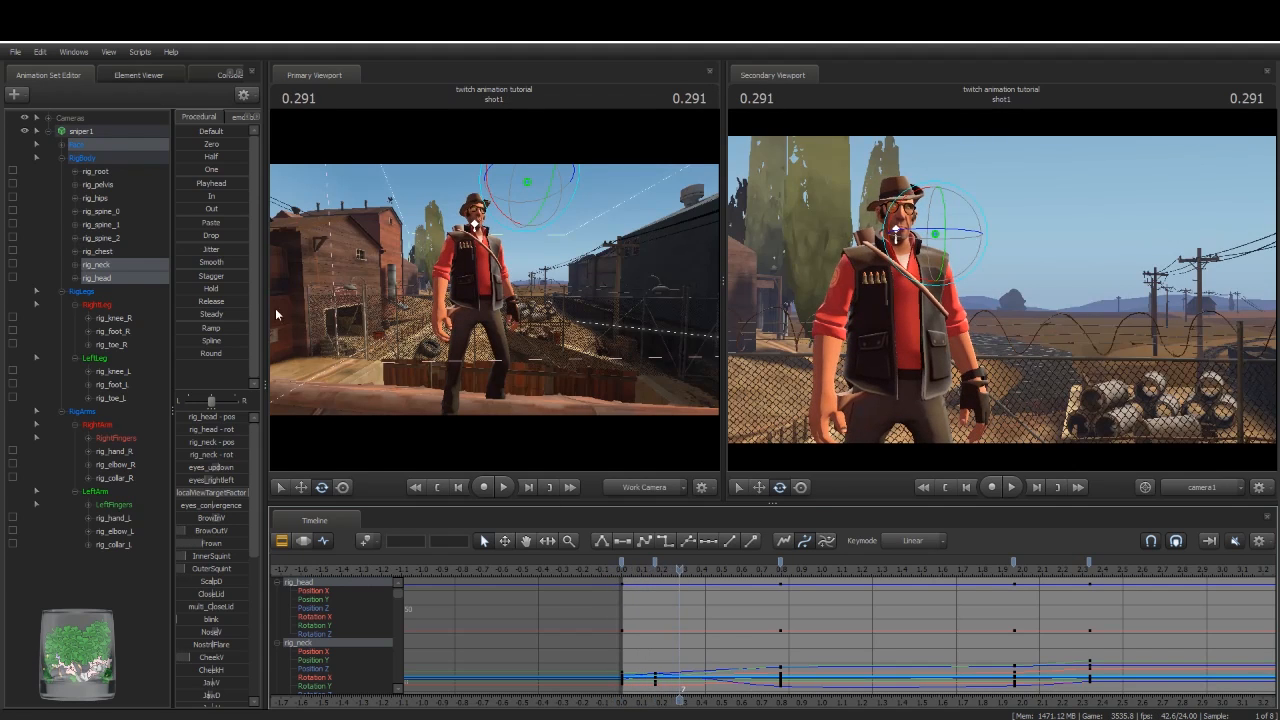
left_click(133, 277)
left_click(893, 225)
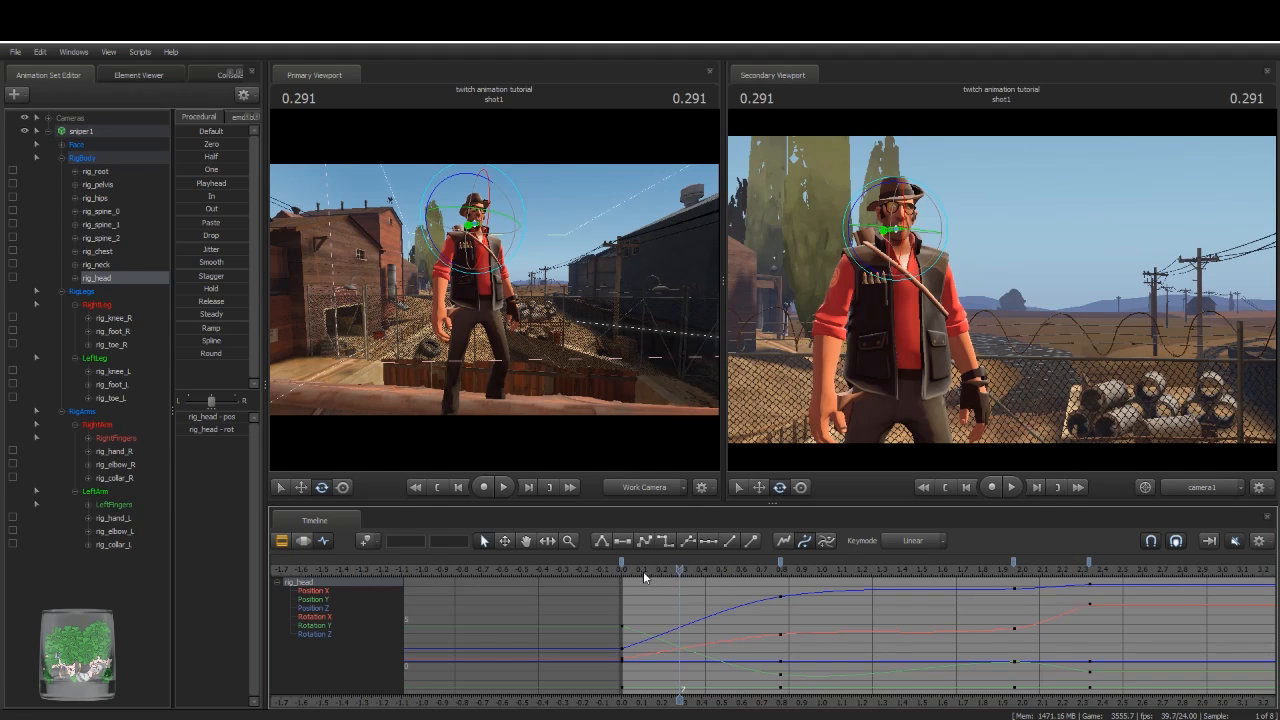
left_click_drag(682, 572, 757, 654)
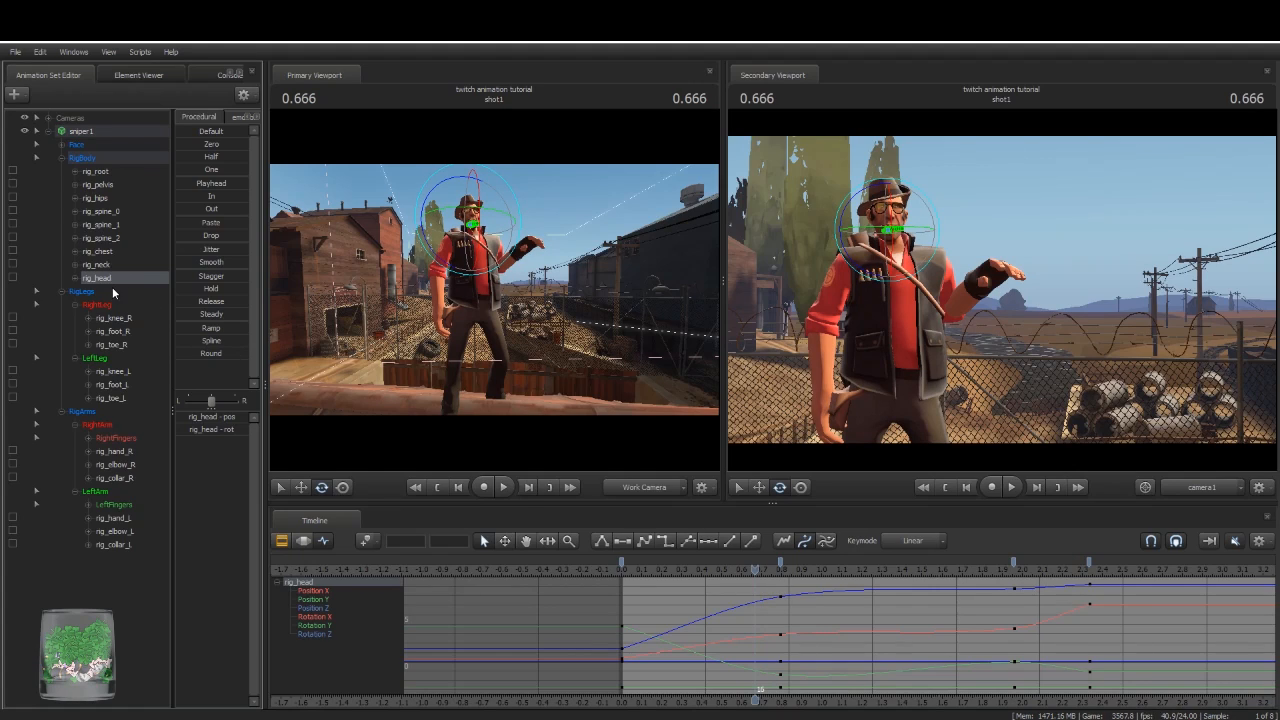
Step: Select rig_spine_2, rig_chest, rig_neck and rig_head, shift their second keyframe to frame 6 and scrub through the start of the motion
left_click(109, 262, "ctrl")
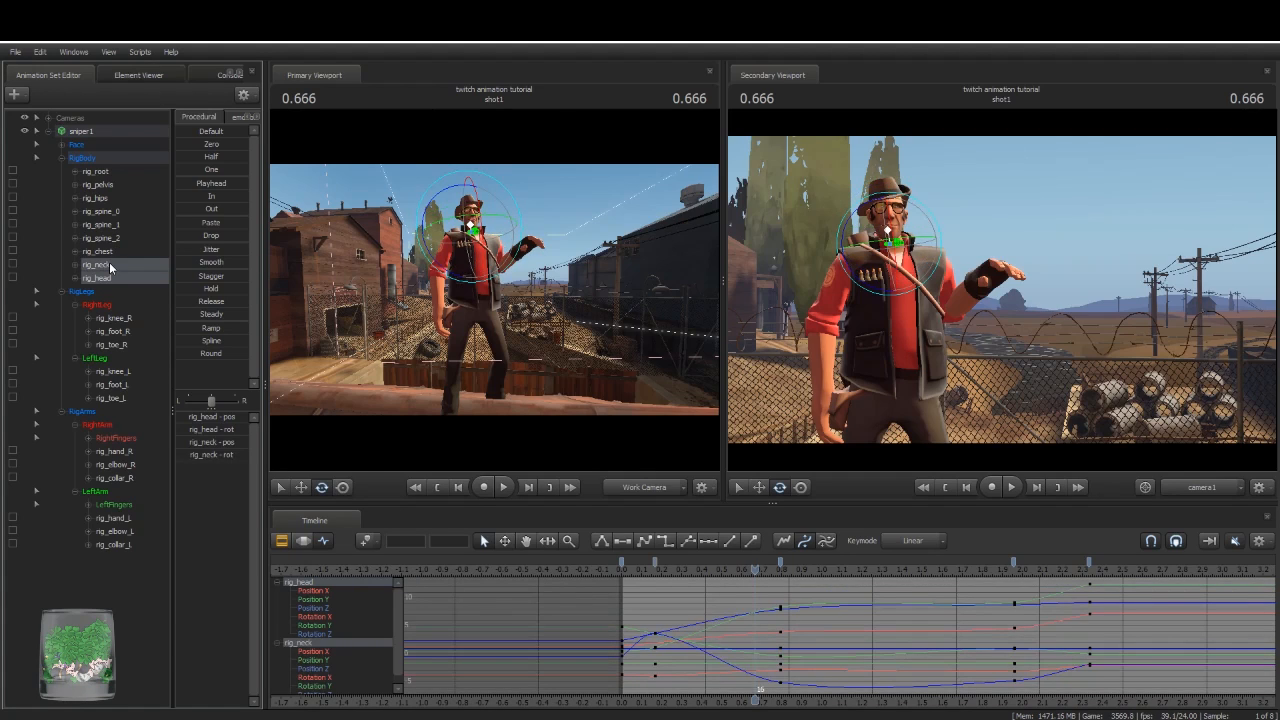
left_click(120, 241, "ctrl")
left_click(117, 248, "ctrl")
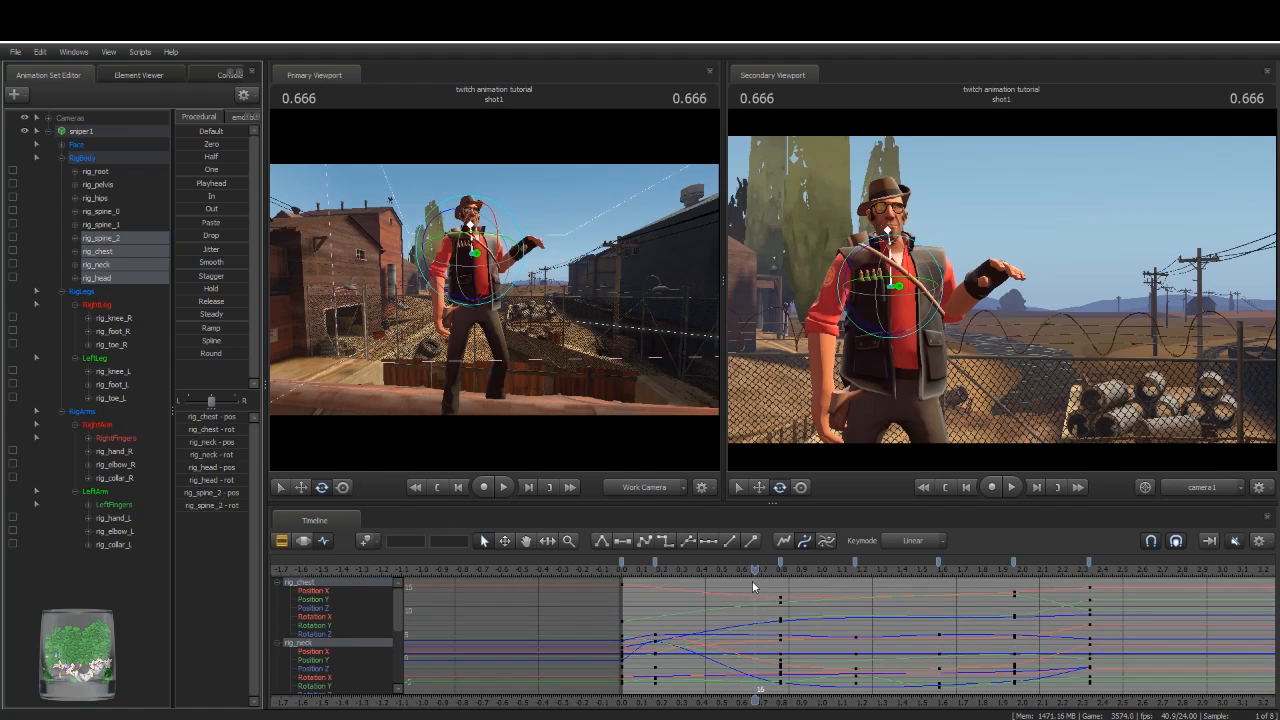
left_click_drag(753, 584, 675, 595)
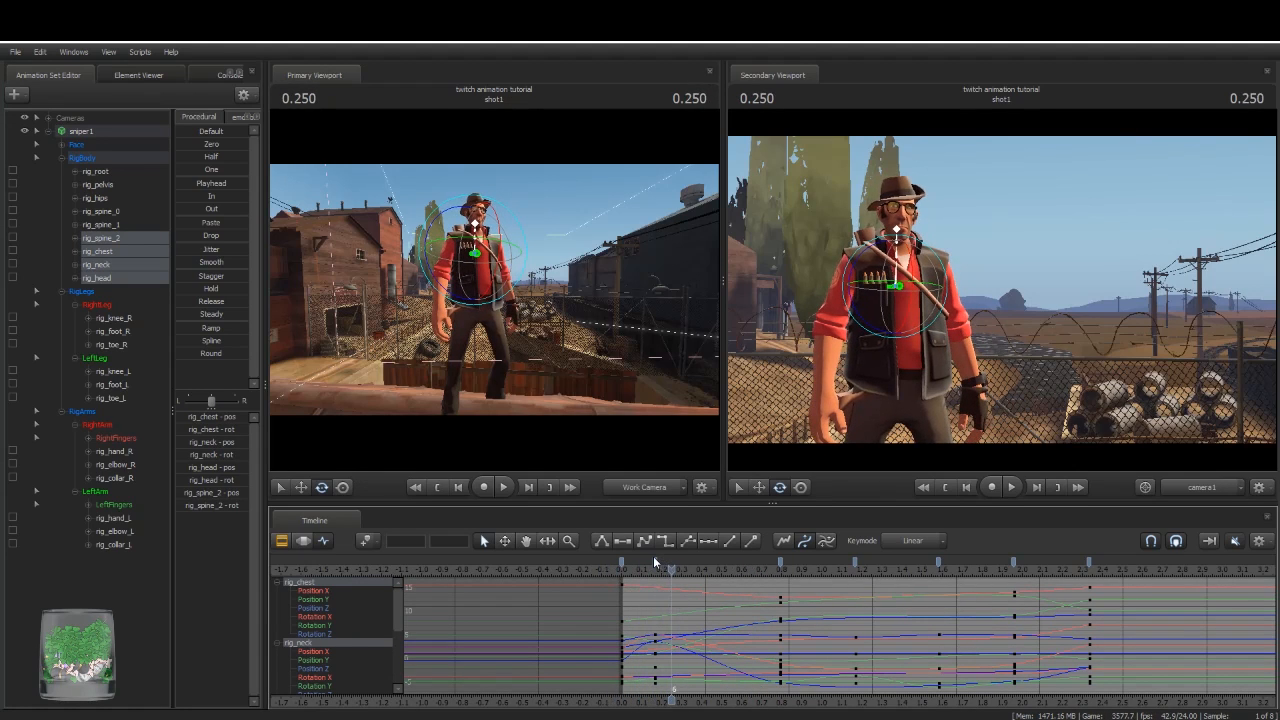
left_click_drag(655, 560, 671, 564)
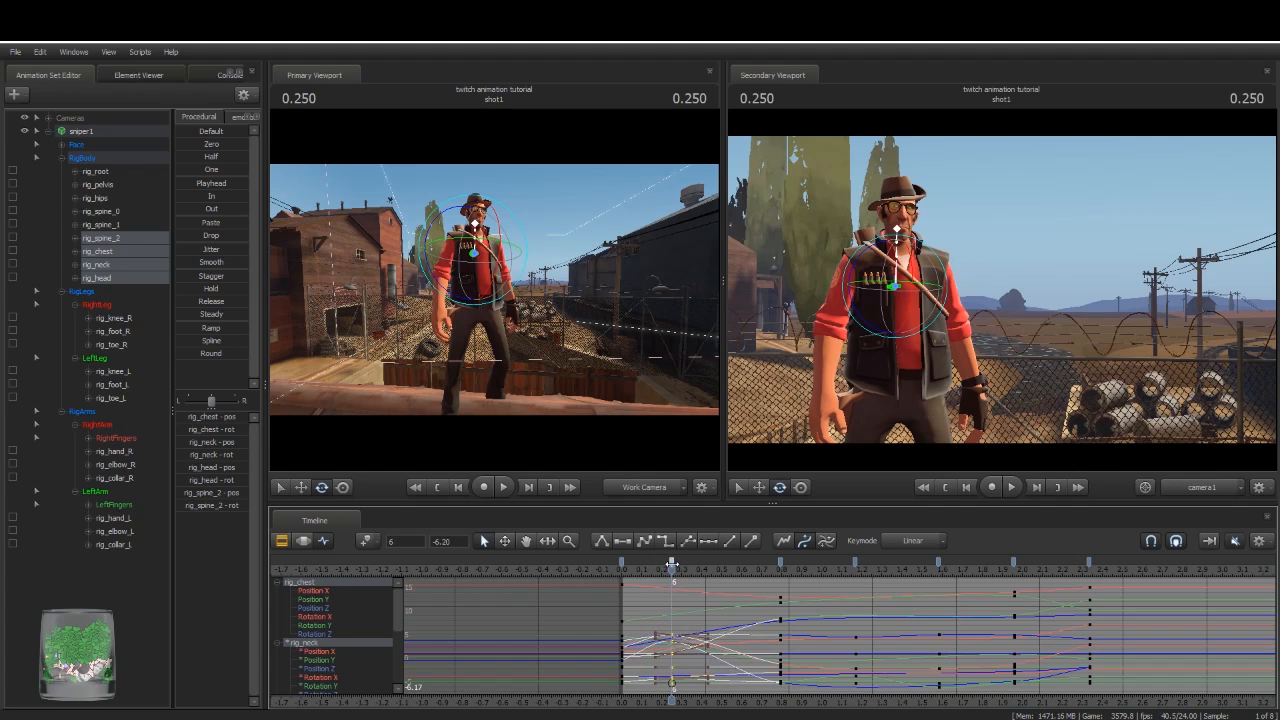
key("space")
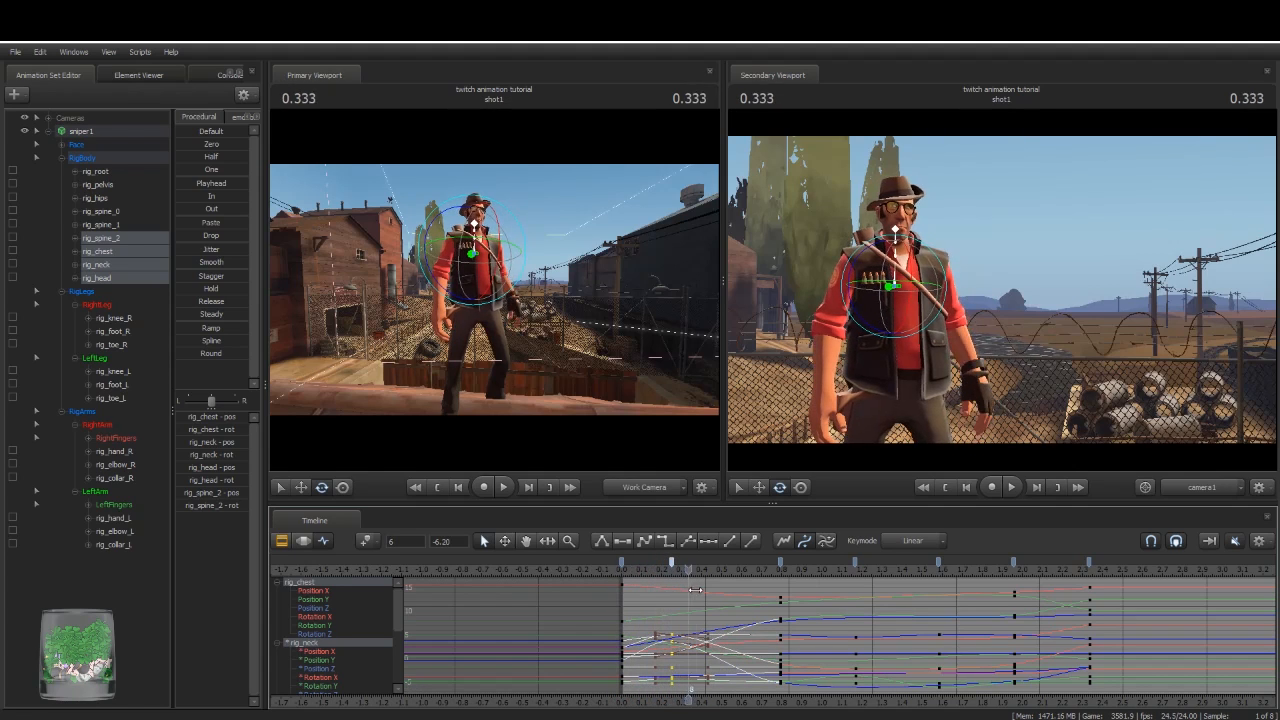
left_click_drag(762, 597, 612, 592)
Step: Duplicate the Face group's first keyframe, place the copy at frame 15 and shift the following keyframe to about frame 23
left_click(120, 146)
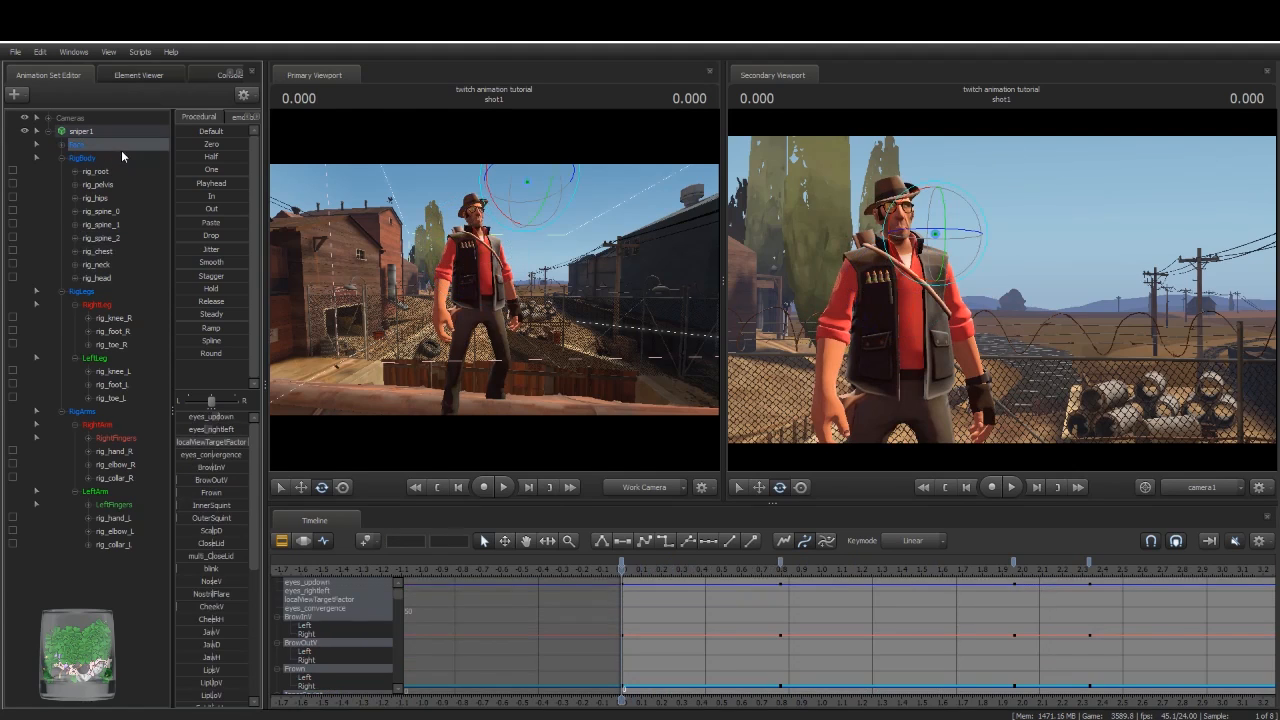
left_click_drag(622, 568, 699, 568)
key("Right")
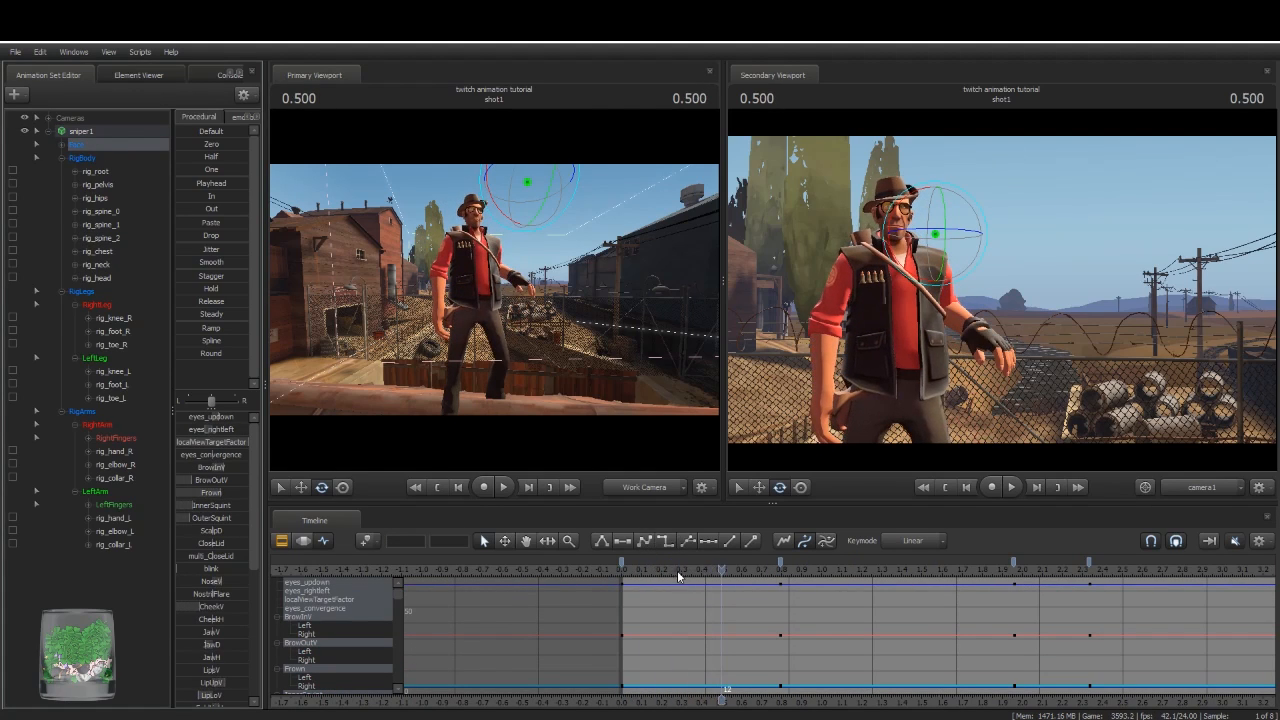
left_click(621, 558)
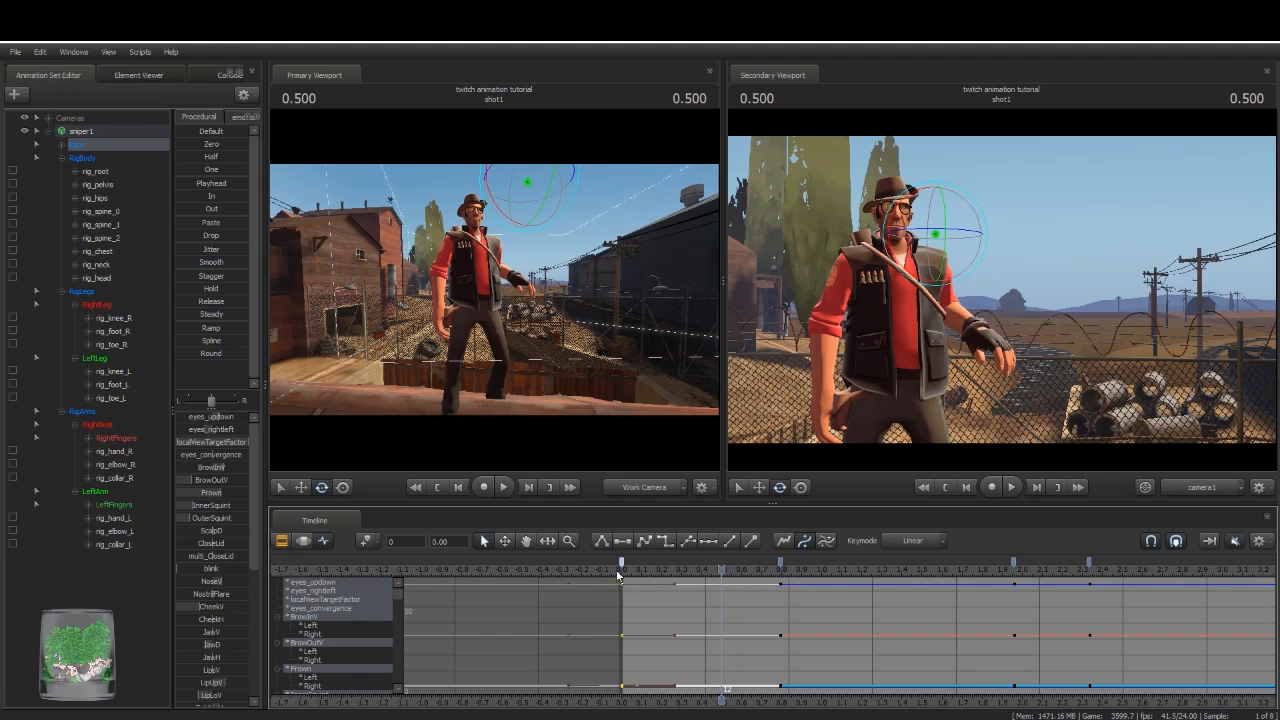
key("ctrl+v")
left_click_drag(720, 568, 797, 624)
mouse_move(784, 566)
left_mouse_down()
mouse_move(814, 576)
mouse_move(742, 590)
mouse_move(748, 565)
left_mouse_up()
Step: Play back the new face timing, then select the whole sniper1 set and replay the animation from the start
key("space")
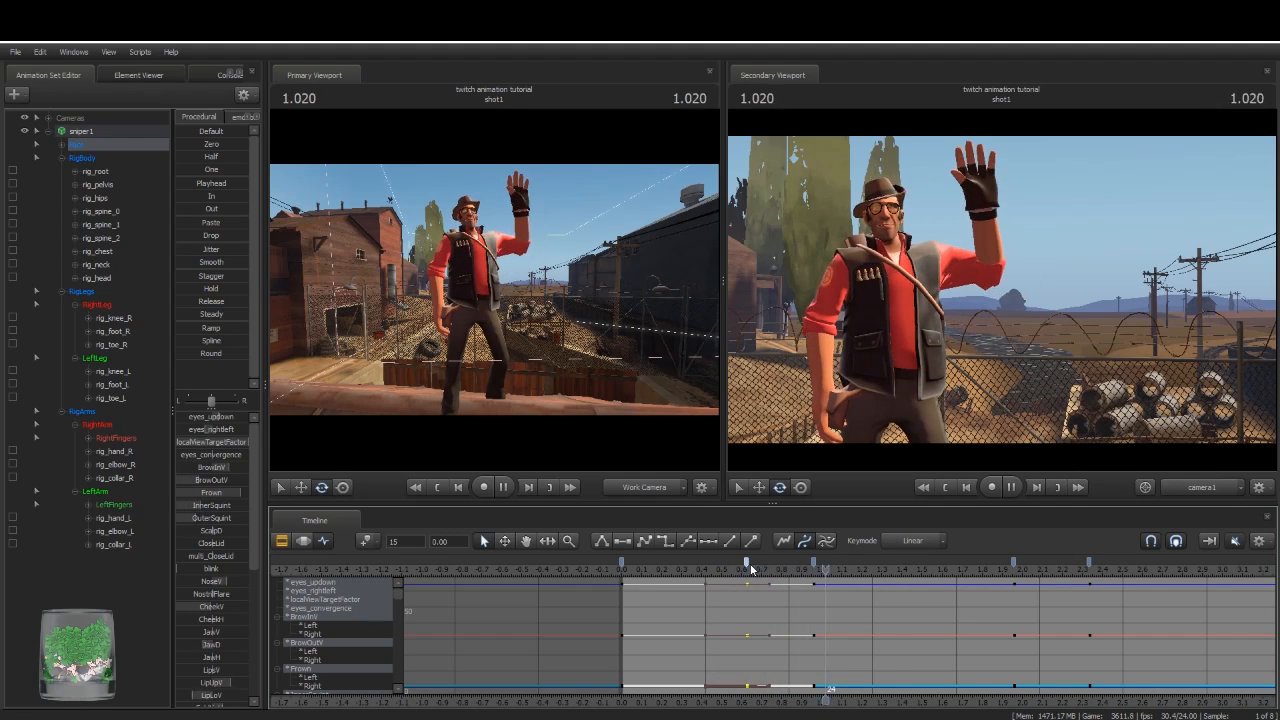
key("space")
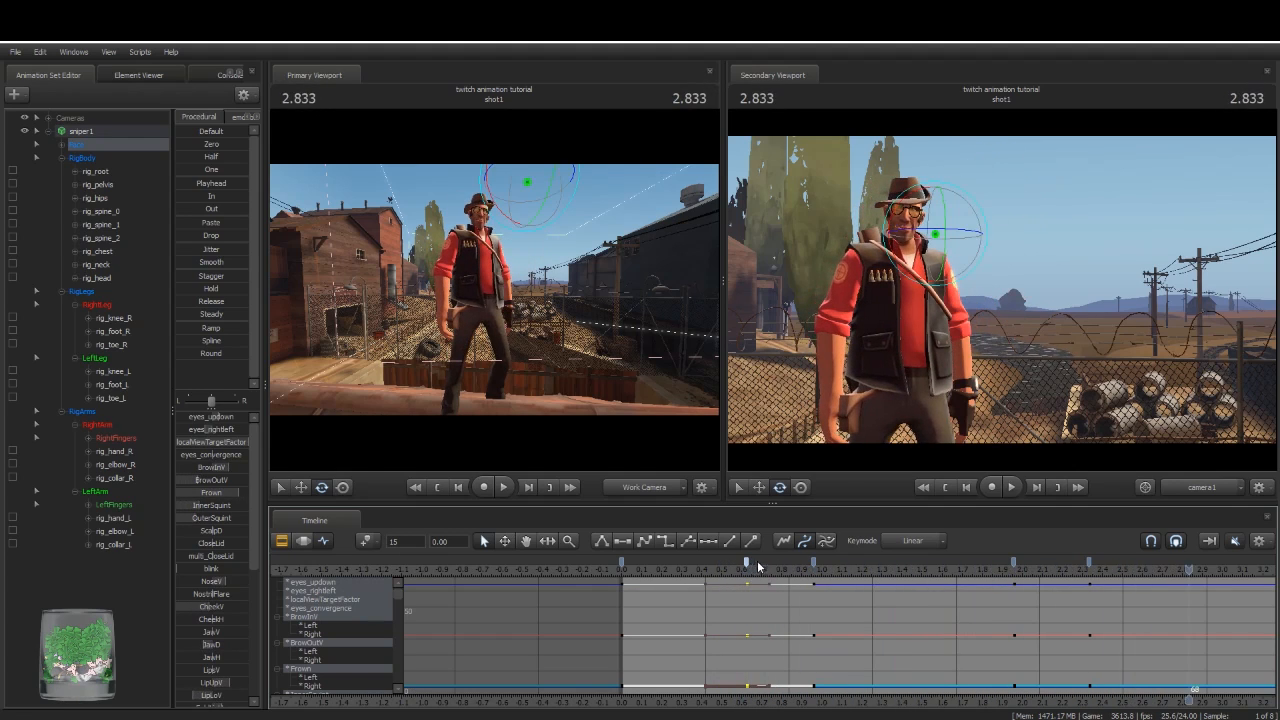
left_click(102, 127)
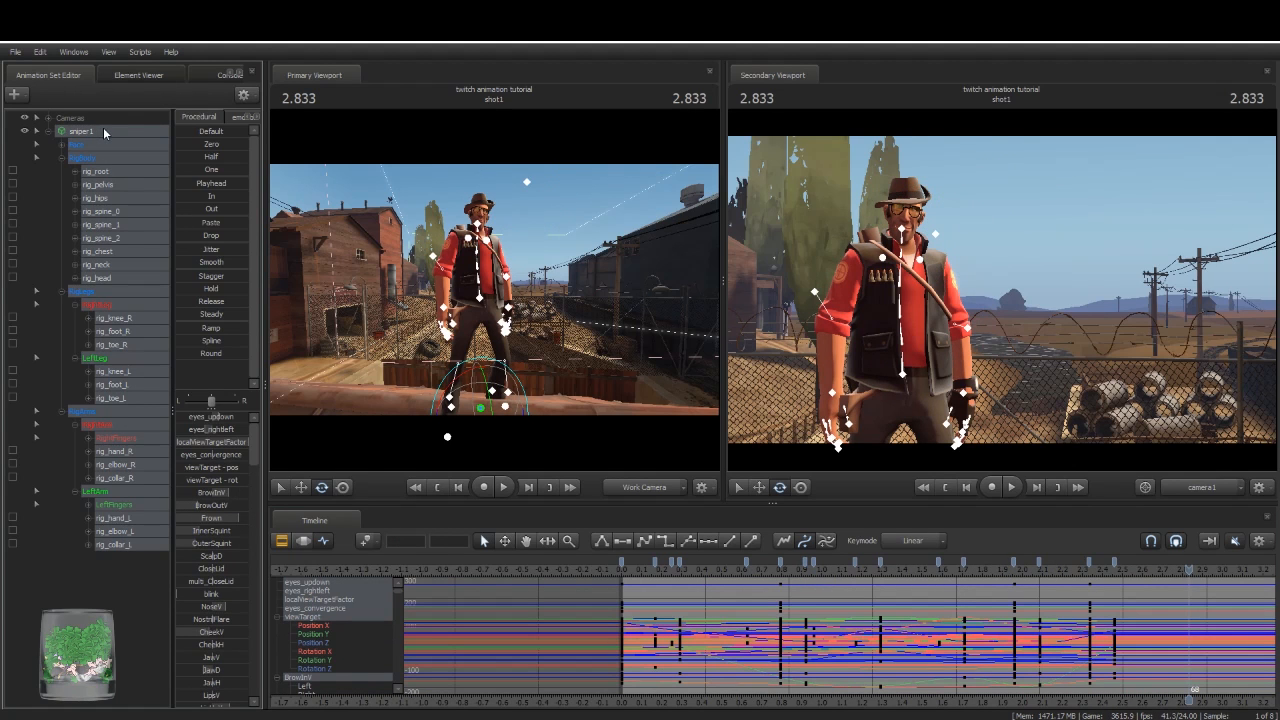
key("Home")
key("space")
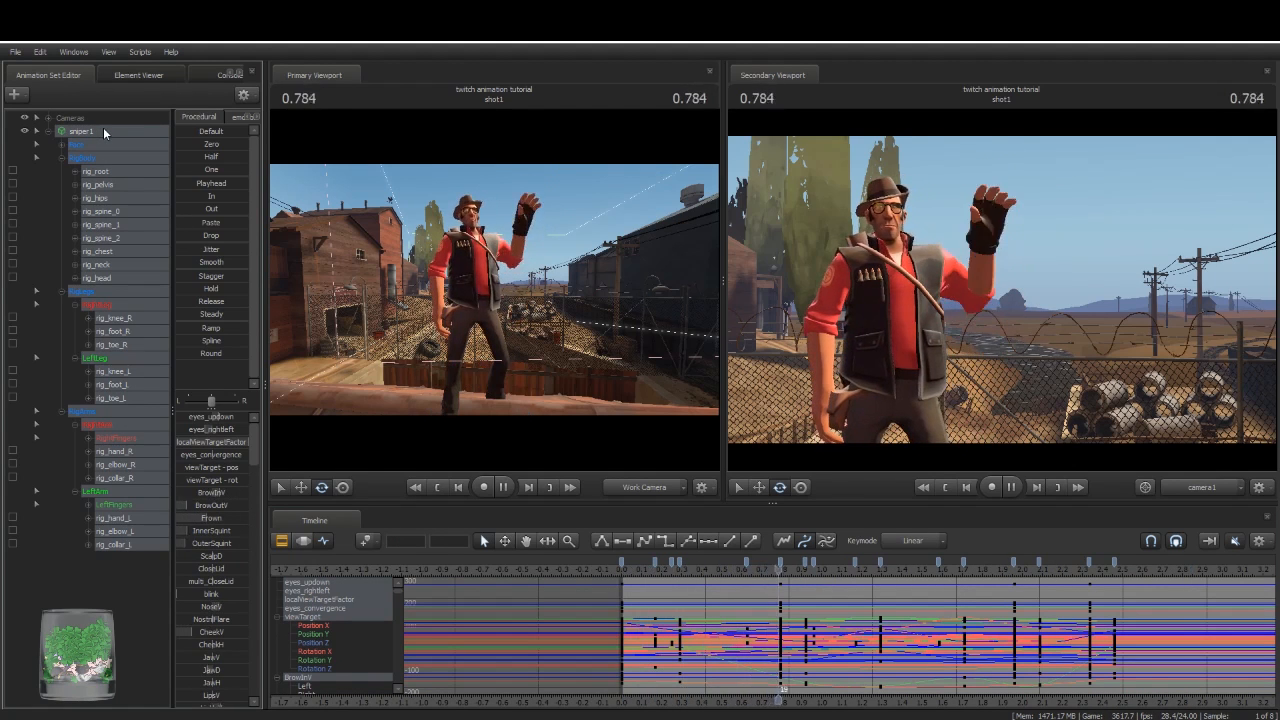
Step: Play the full animation in the Clip Editor, then review the end of the LeftArm group's wave in the Graph Editor
key("F2")
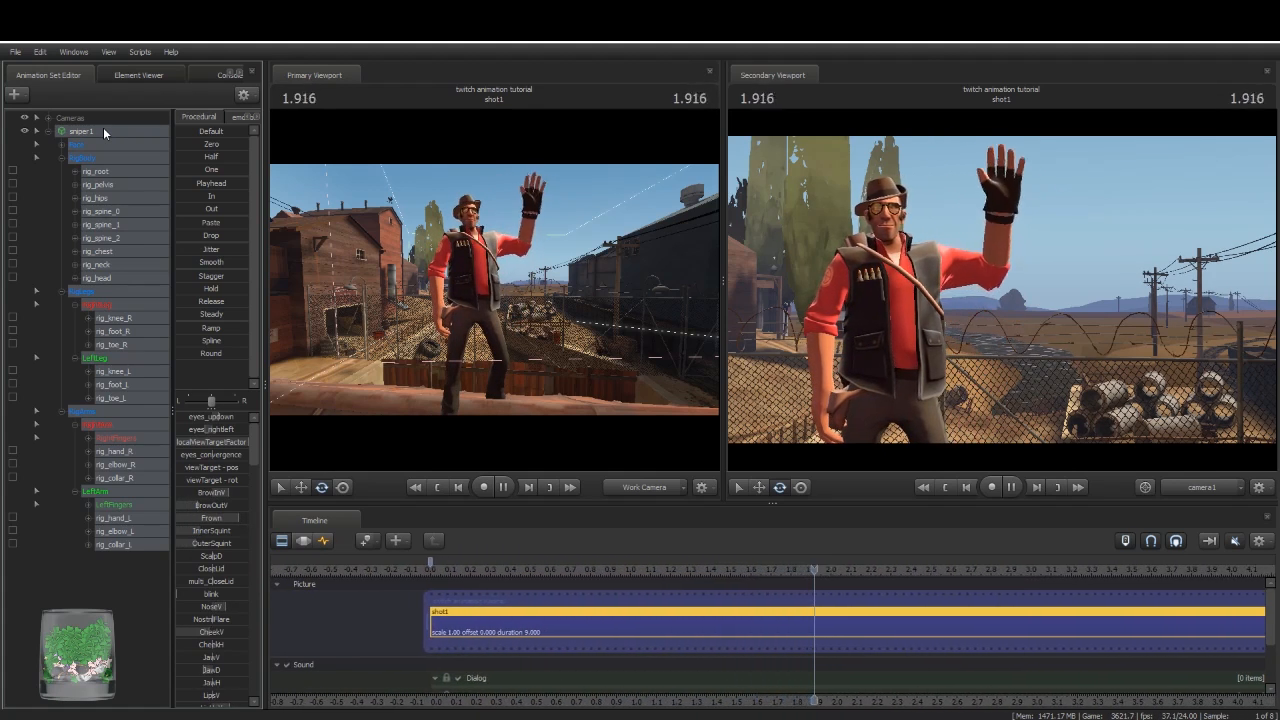
key("space")
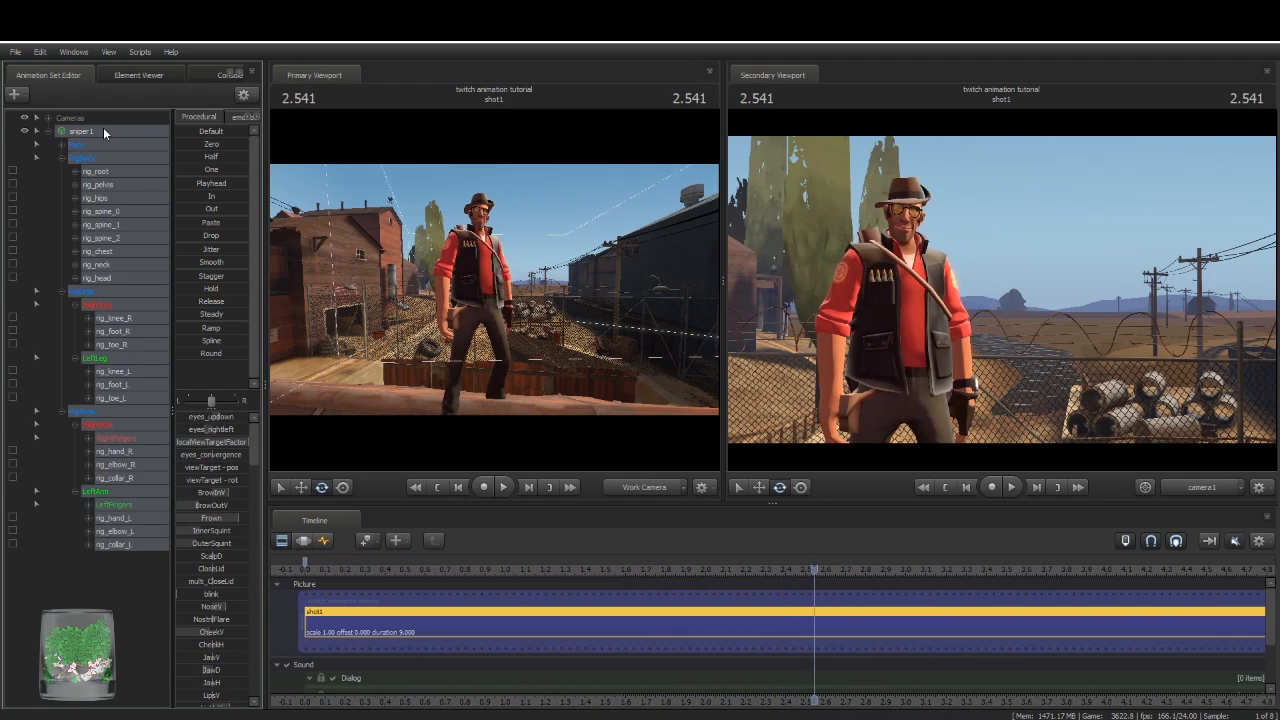
left_click(122, 491)
left_click(323, 540)
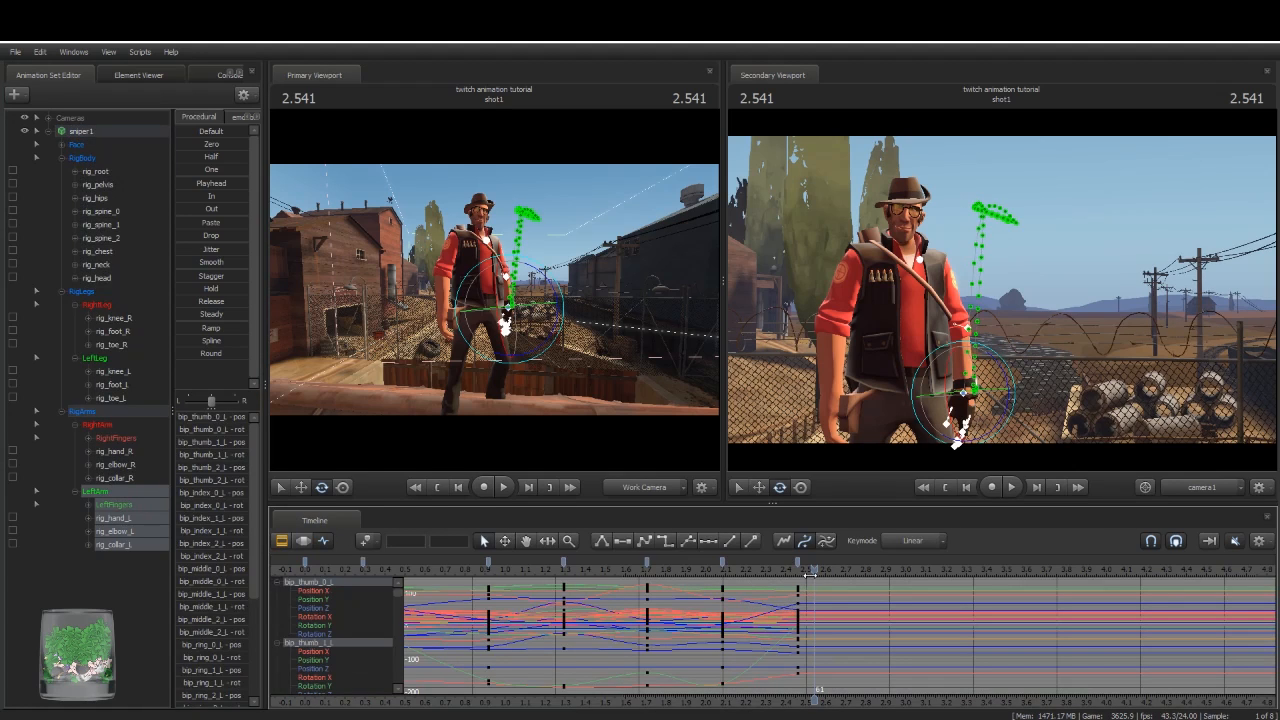
left_click_drag(810, 576, 722, 576)
key("space")
key("space")
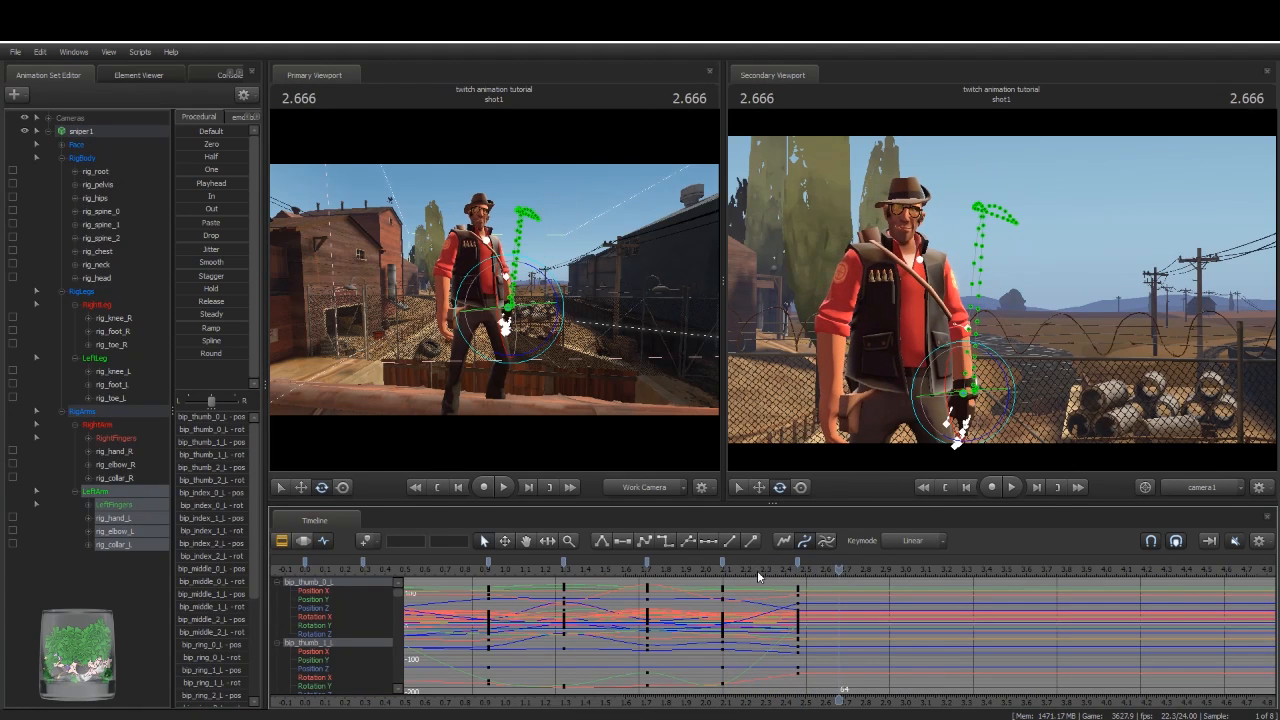
left_click_drag(838, 569, 667, 580)
key("space")
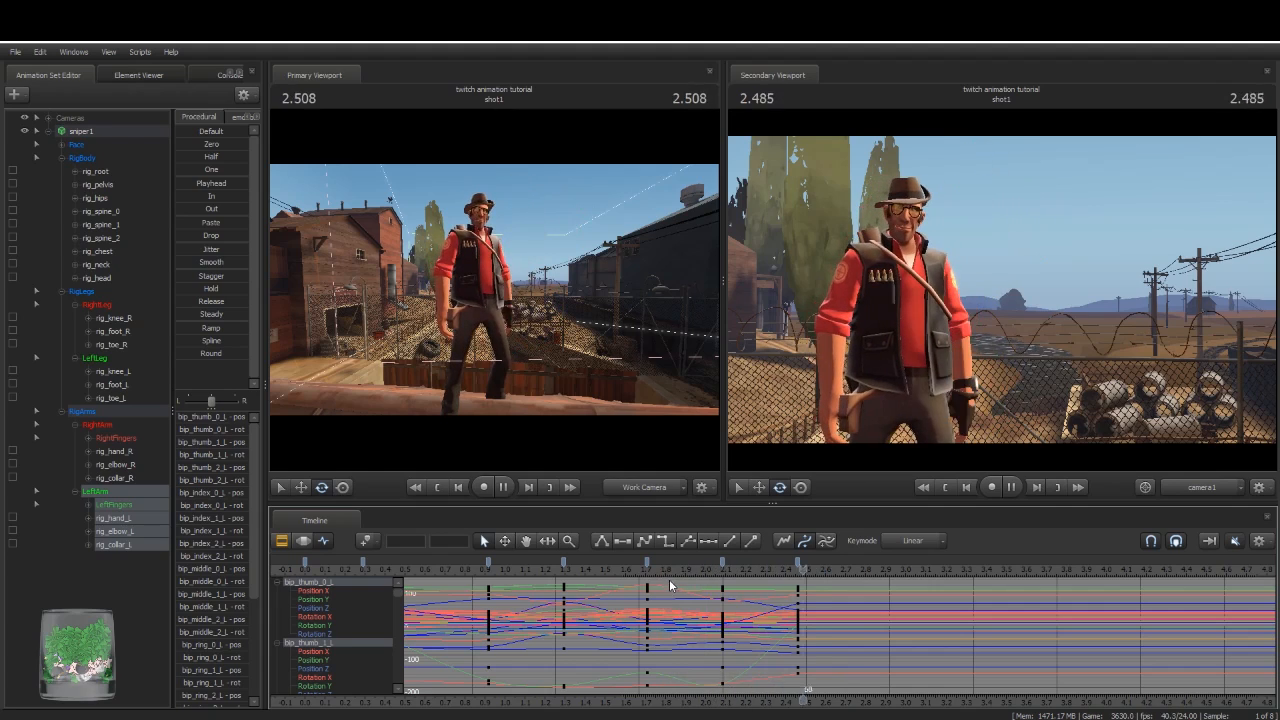
key("space")
Step: Shift the LeftArm group's last two keyframes to frames 52 and 68 to slow the arm's lowering
left_click(797, 560)
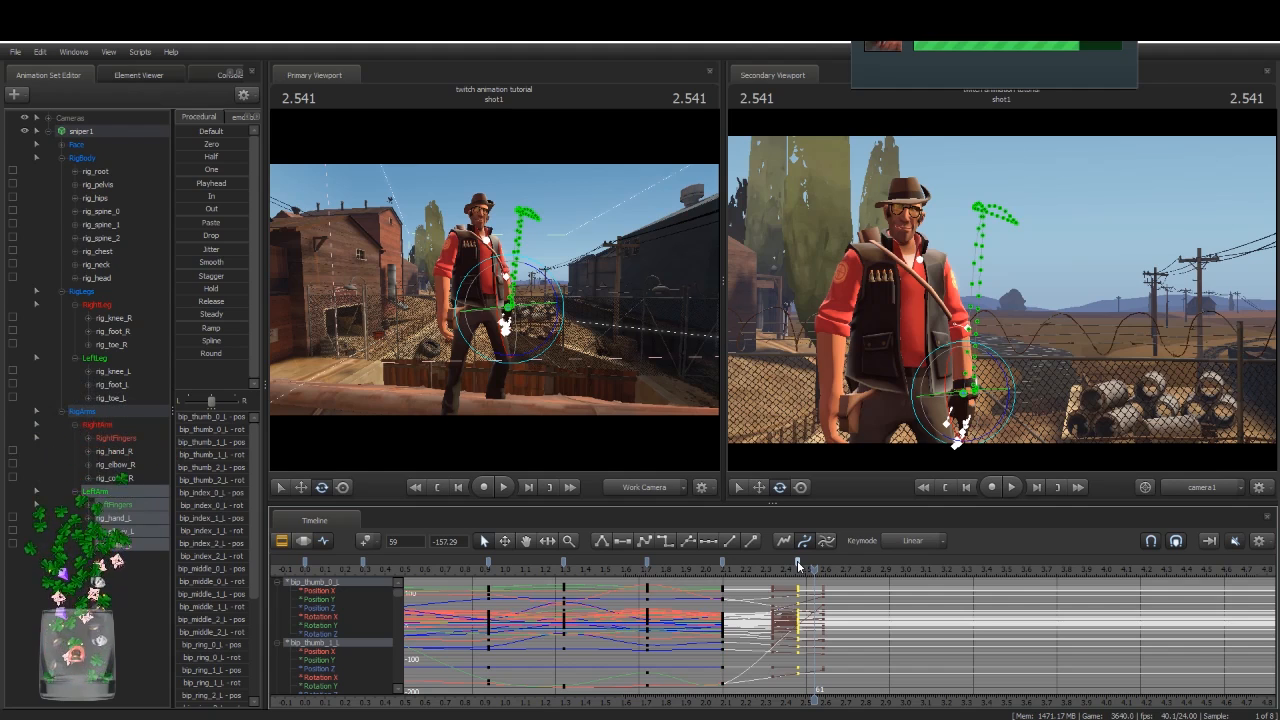
left_click_drag(797, 560, 838, 565)
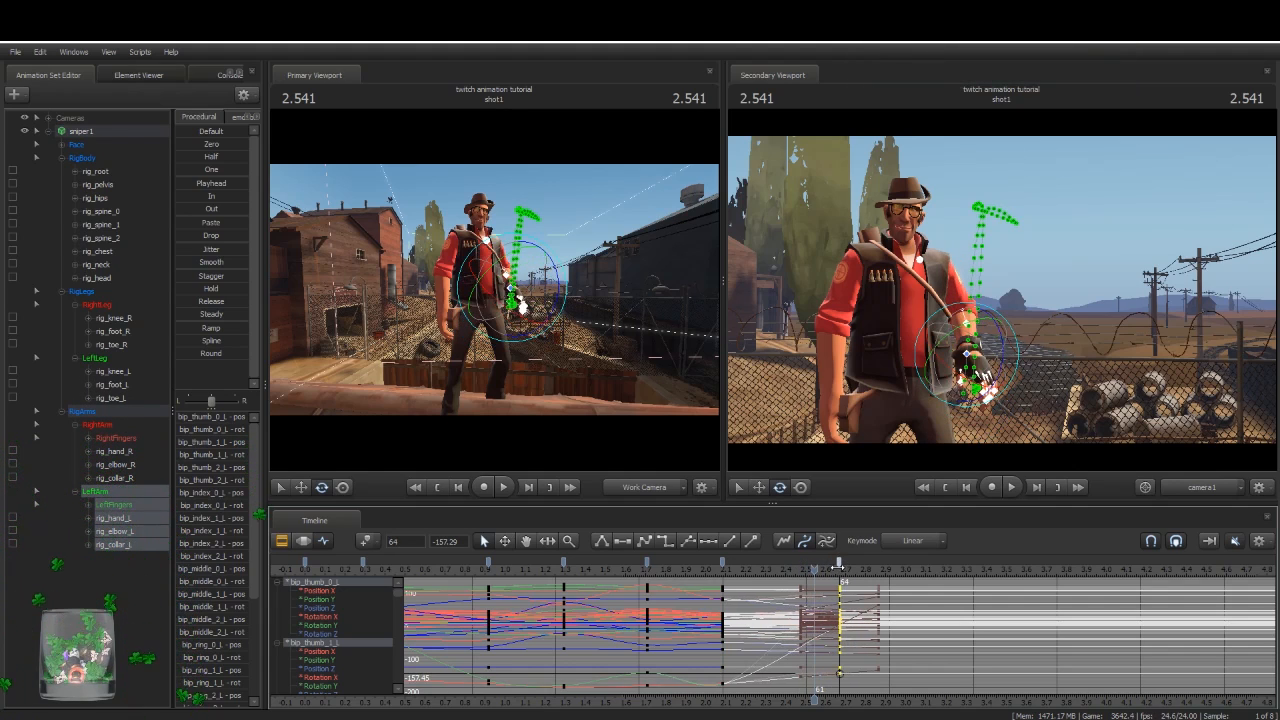
left_click(893, 690)
mouse_move(810, 569)
left_mouse_down()
mouse_move(665, 587)
mouse_move(735, 596)
mouse_move(738, 562)
left_mouse_up()
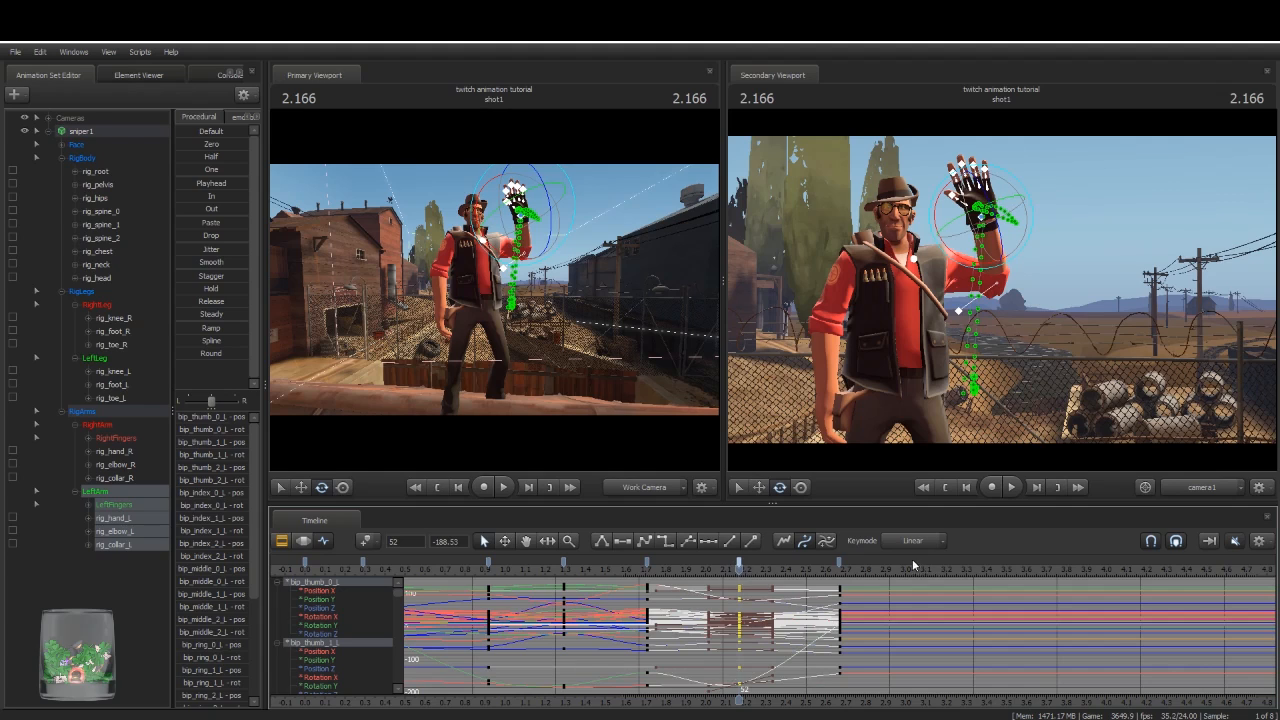
left_click_drag(840, 561, 872, 561)
left_click(600, 569)
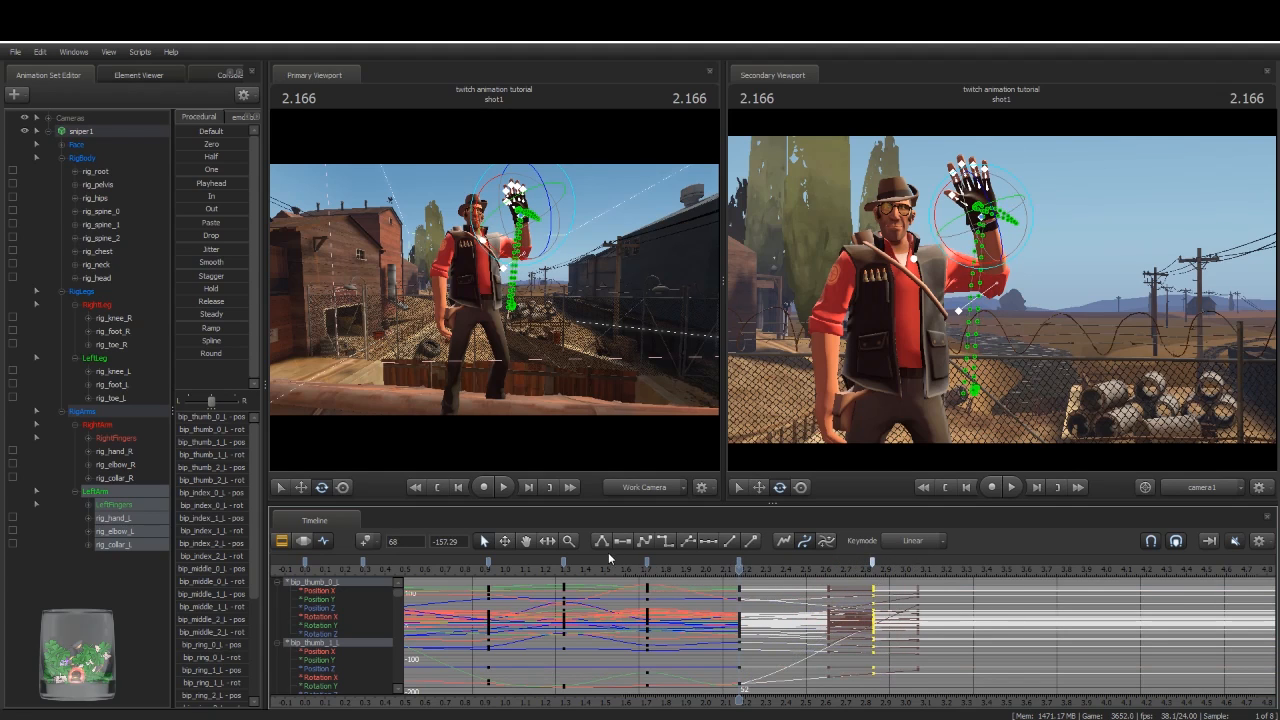
Step: Replay the end of the wave several times to check how the left arm lowers
key("space")
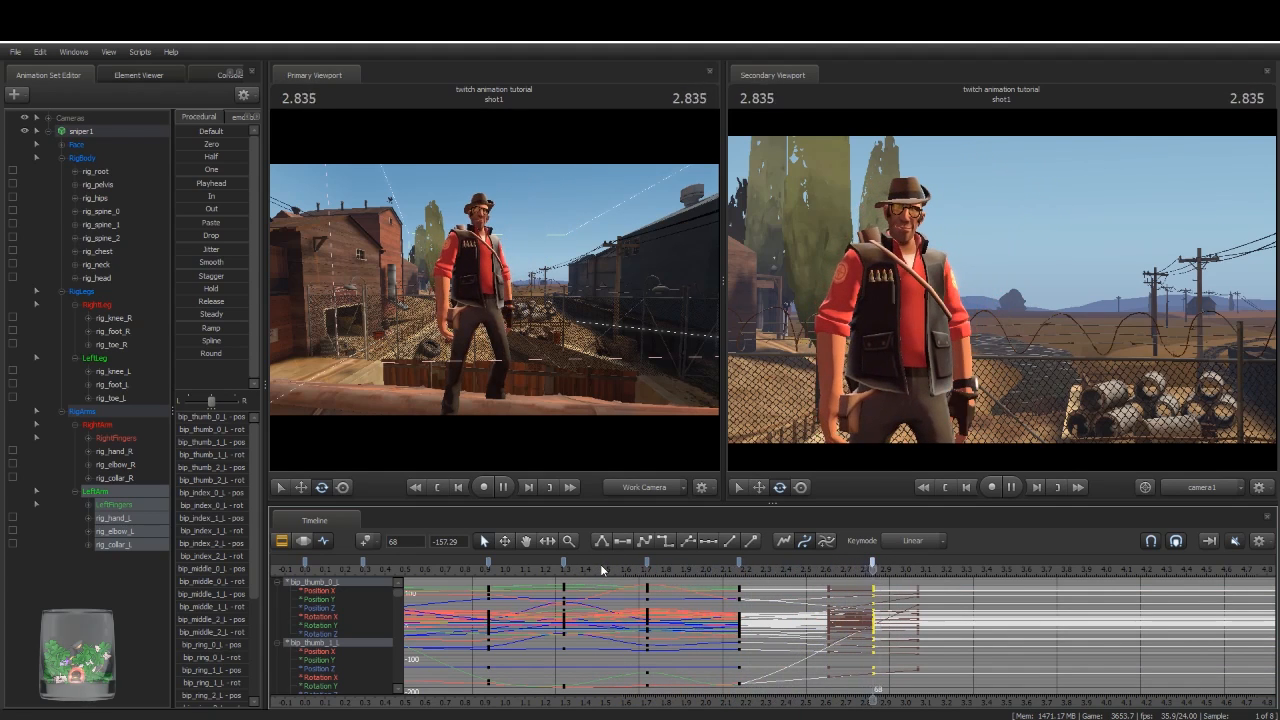
left_click_drag(905, 570, 773, 603)
key("space")
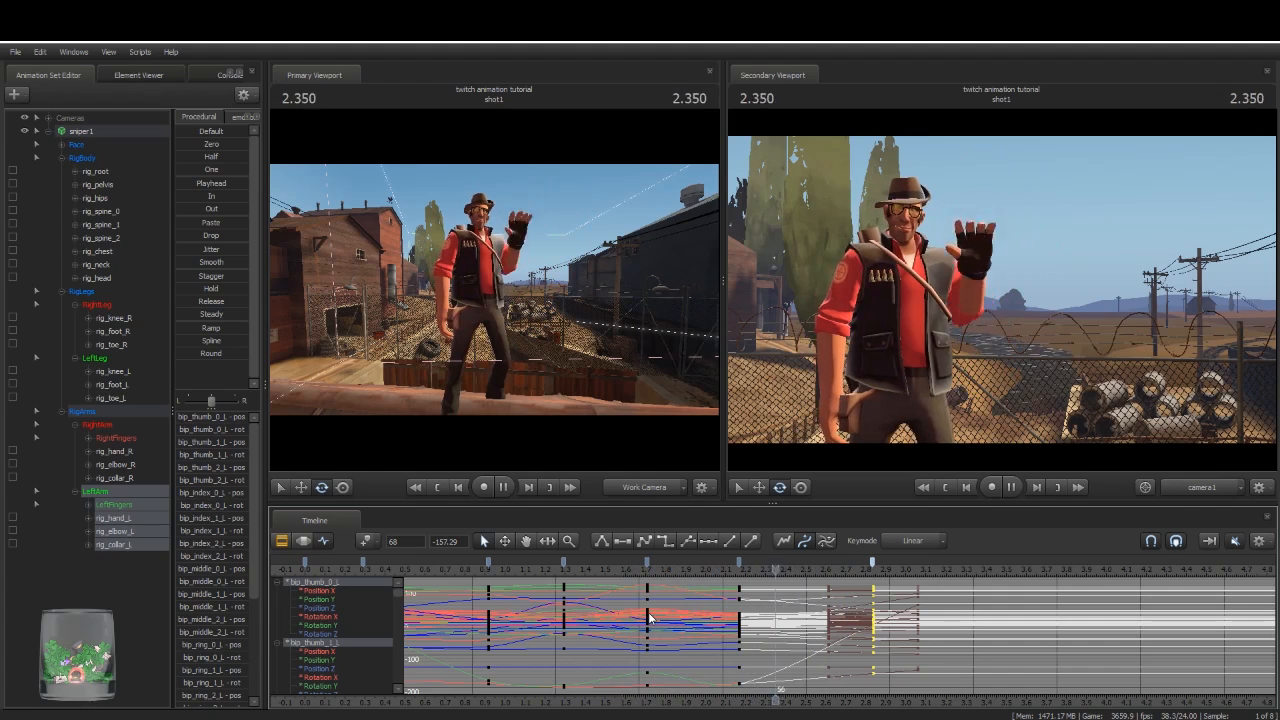
key("space")
key("space")
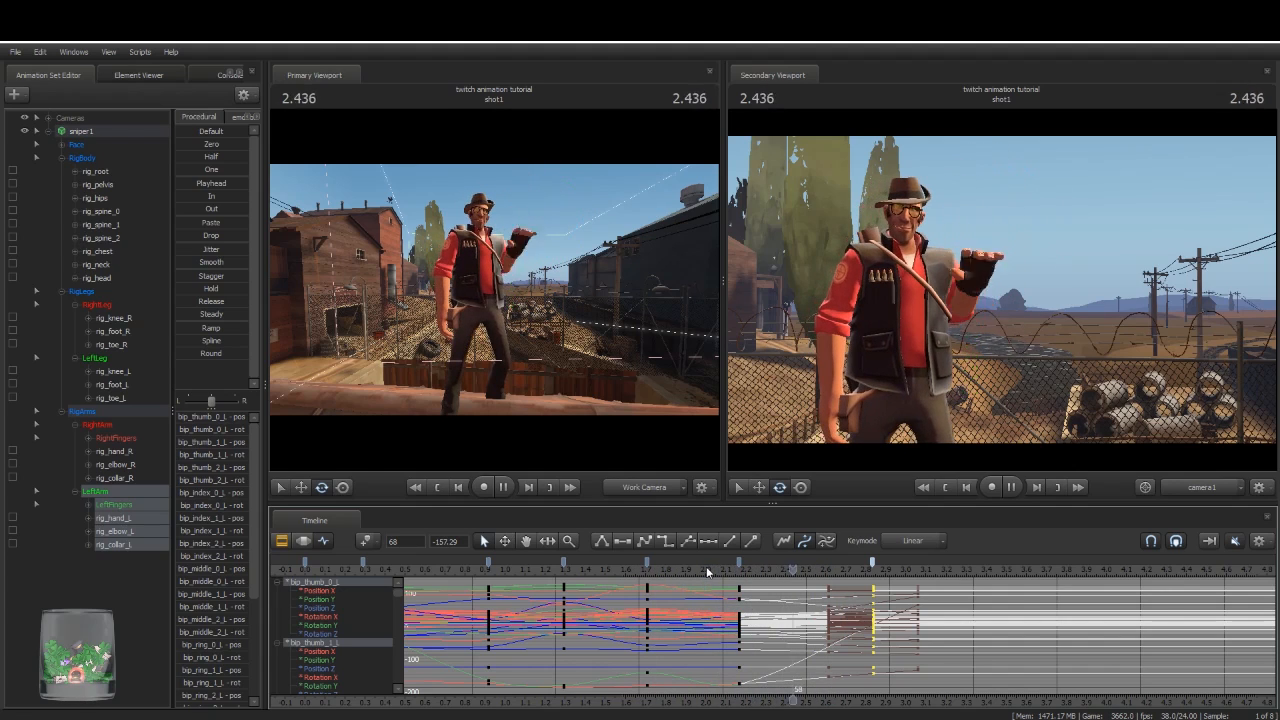
key("space")
Step: At 2.416 seconds, select rig_hand_L and move it outward and down from the body in screen-space mode
left_click_drag(872, 566, 789, 605)
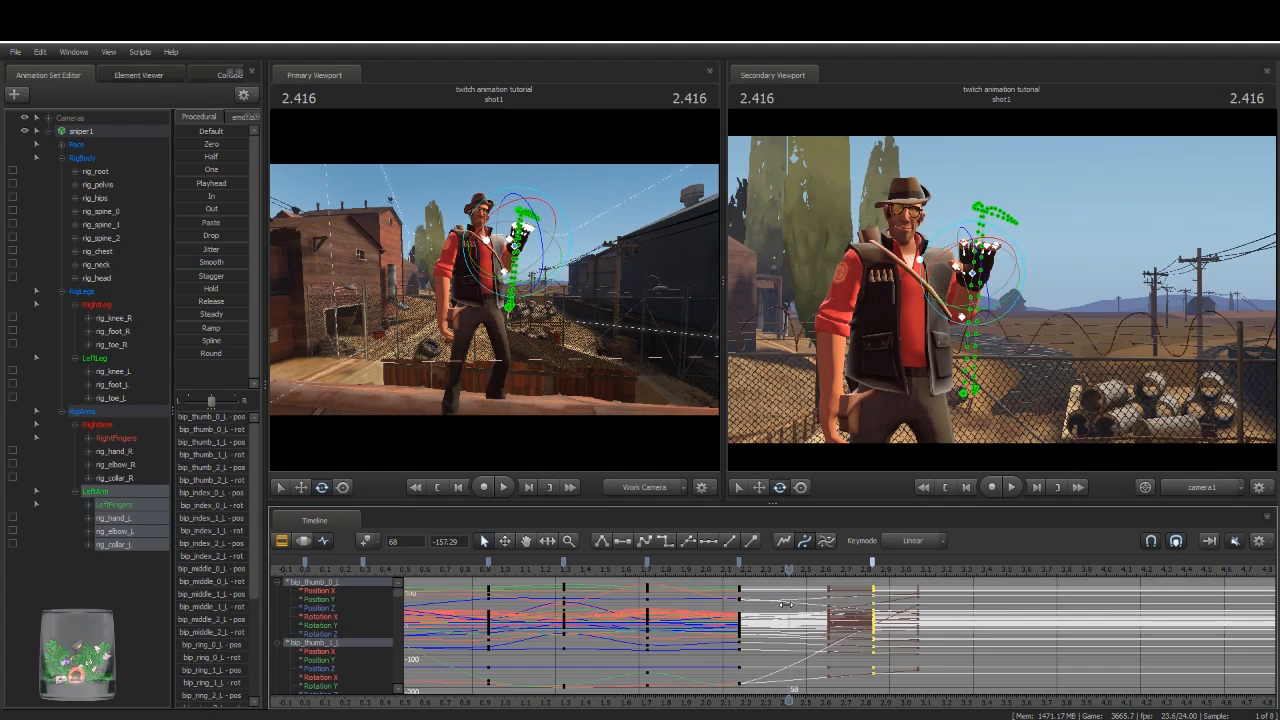
left_click_drag(620, 342, 508, 294)
key("w")
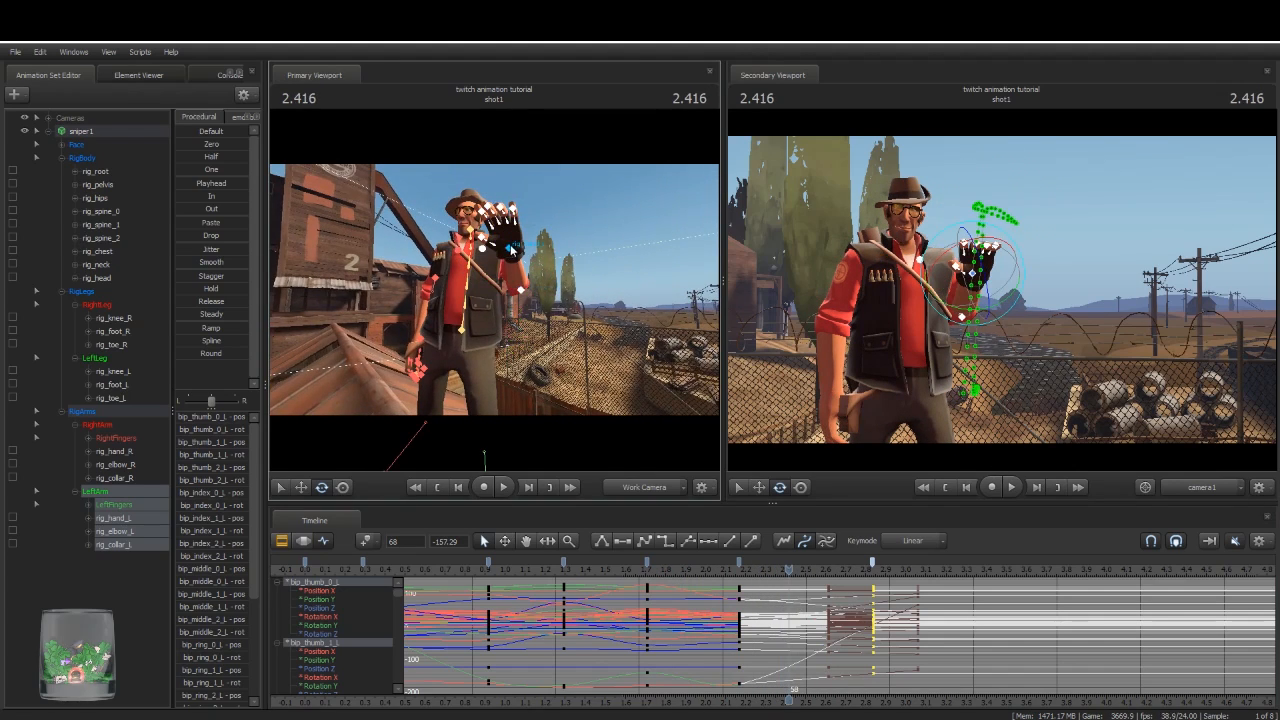
left_click(512, 250)
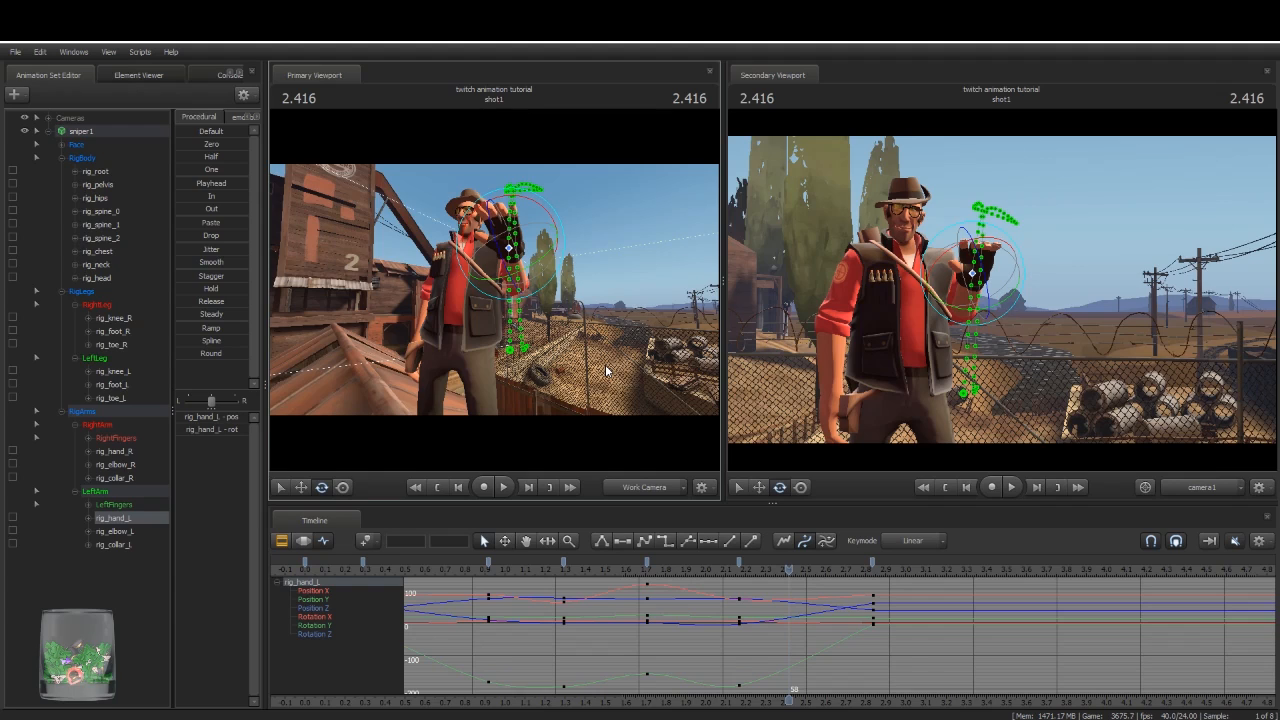
key("ctrl")
key("ctrl")
left_click_drag(508, 246, 434, 402)
left_click(341, 487)
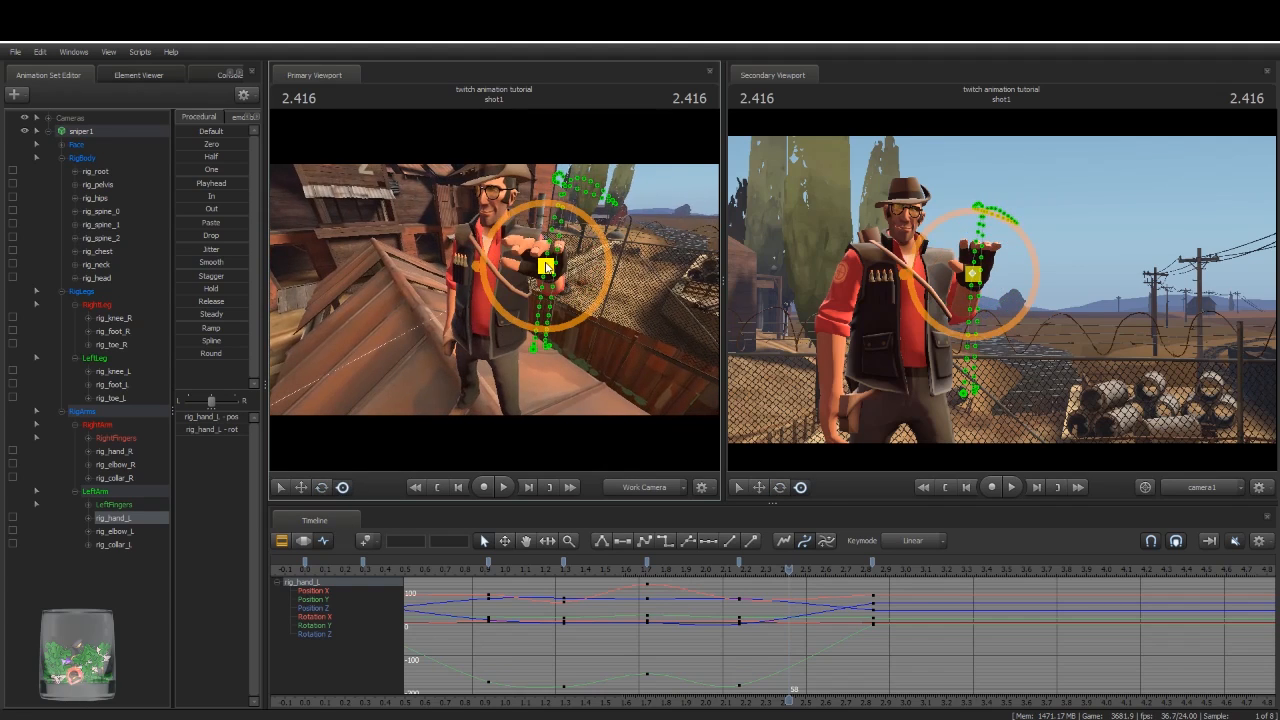
left_click_drag(545, 265, 585, 300)
Step: Check rig_collar_L with the Rotate tool and make the LeftFingers controls unselectable in the viewport
key("ctrl")
left_click(511, 240)
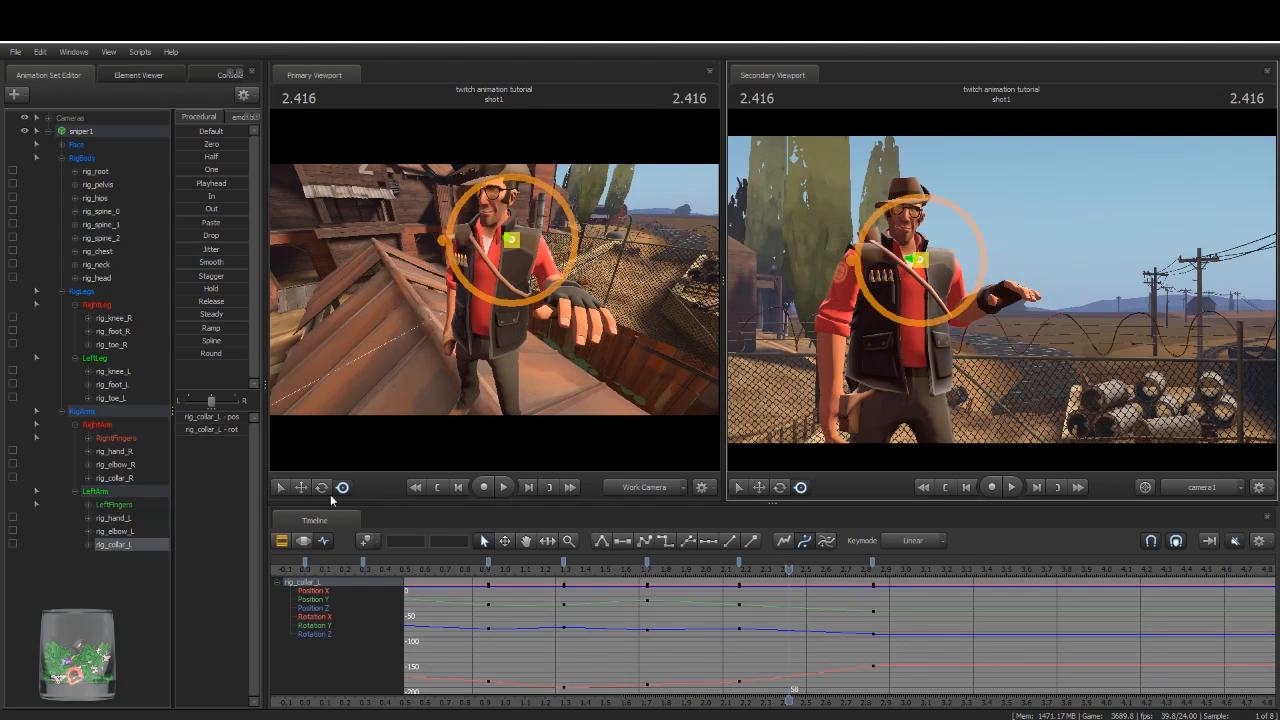
left_click(325, 487)
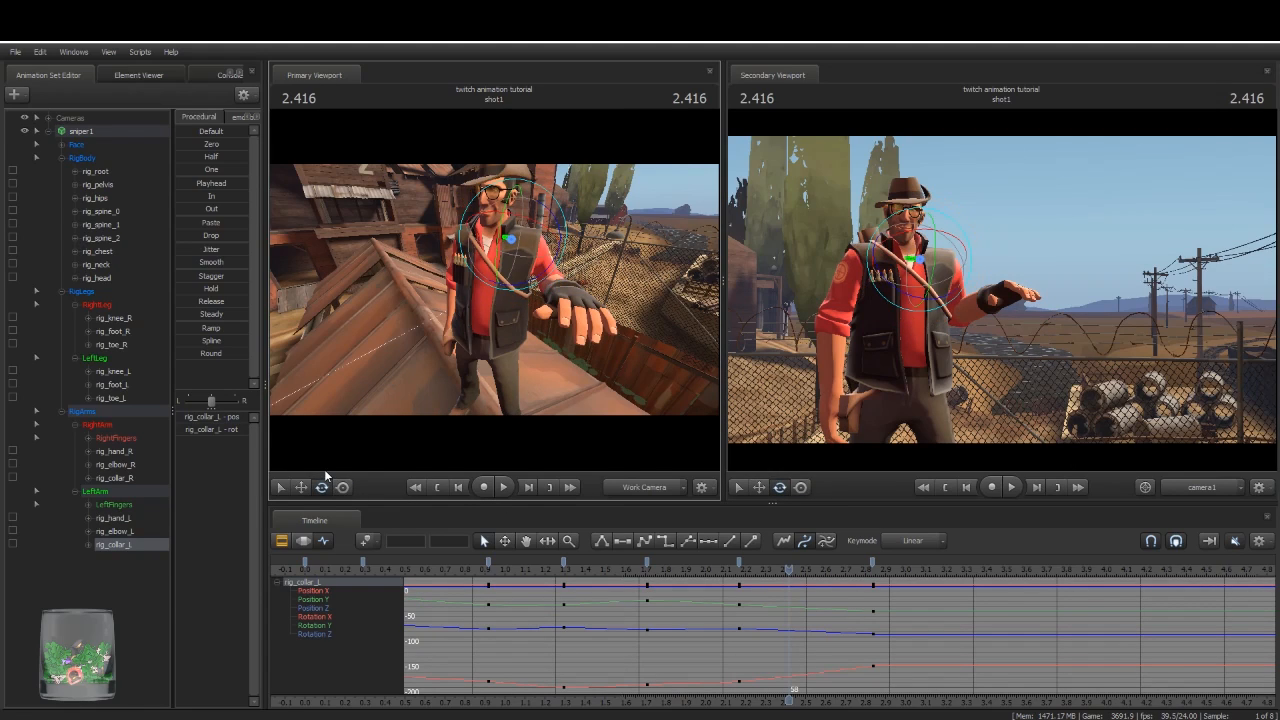
key("ctrl")
left_click(990, 305)
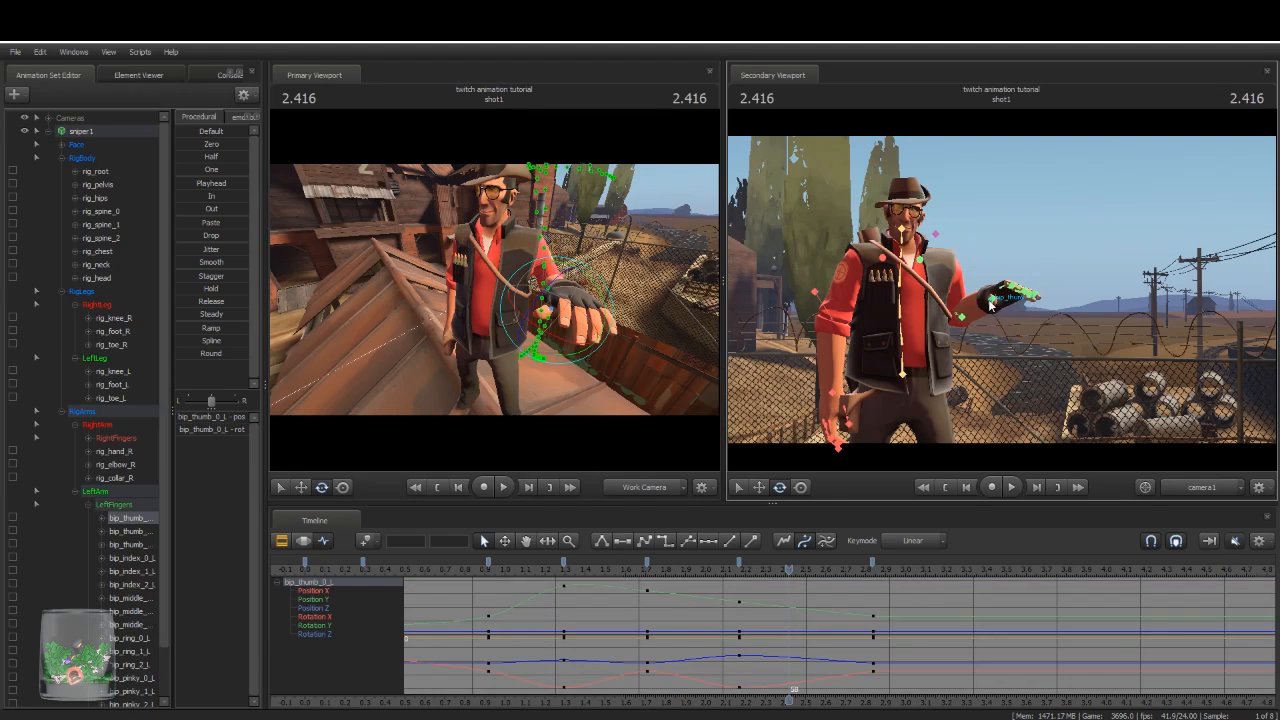
left_click(38, 505)
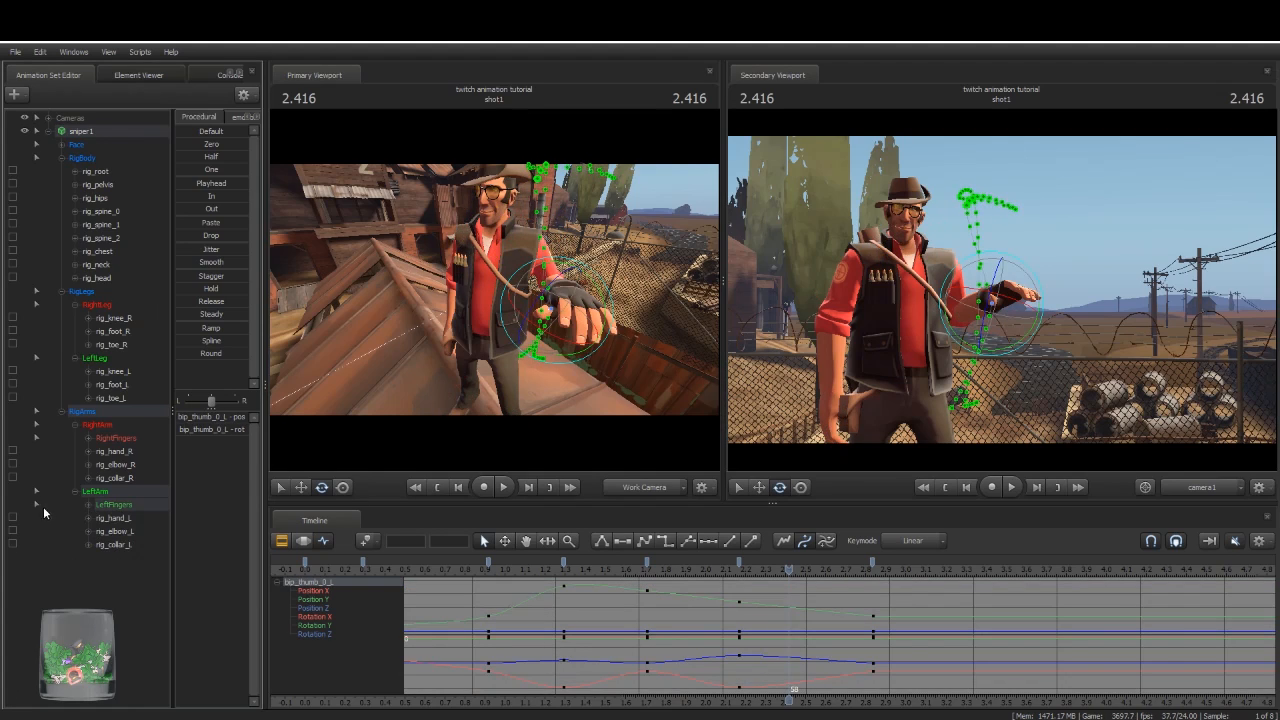
Step: Reselect rig_hand_L, move it farther outward and rotate the wrist so the hand tilts upward at 2.416 seconds
left_click(113, 519)
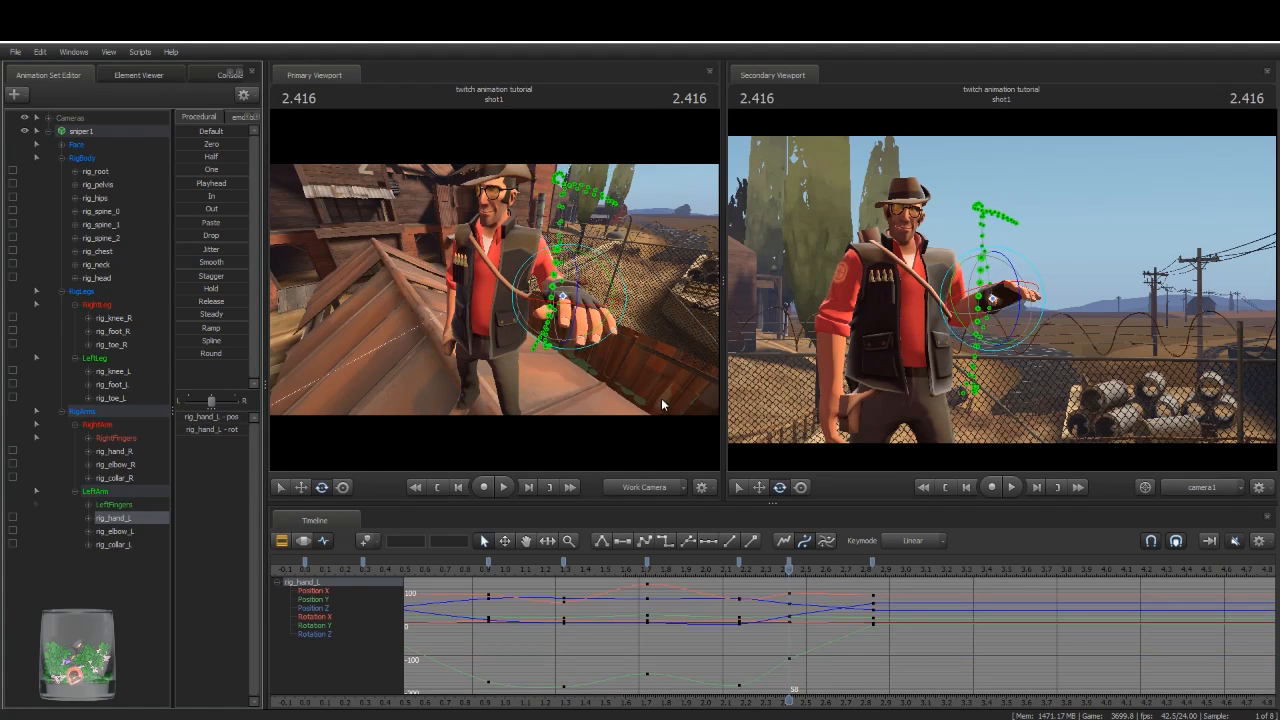
left_click(801, 487)
left_click_drag(563, 296, 587, 301)
left_click_drag(455, 347, 538, 278)
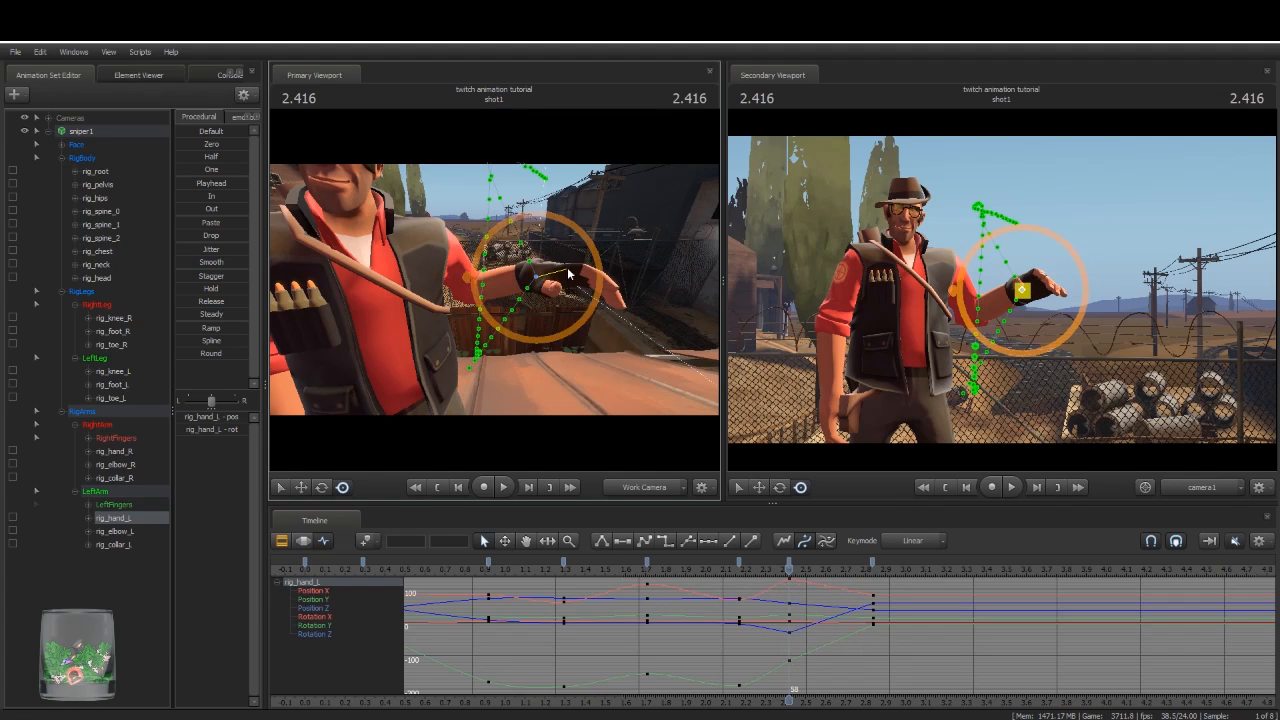
left_click_drag(604, 332, 497, 288)
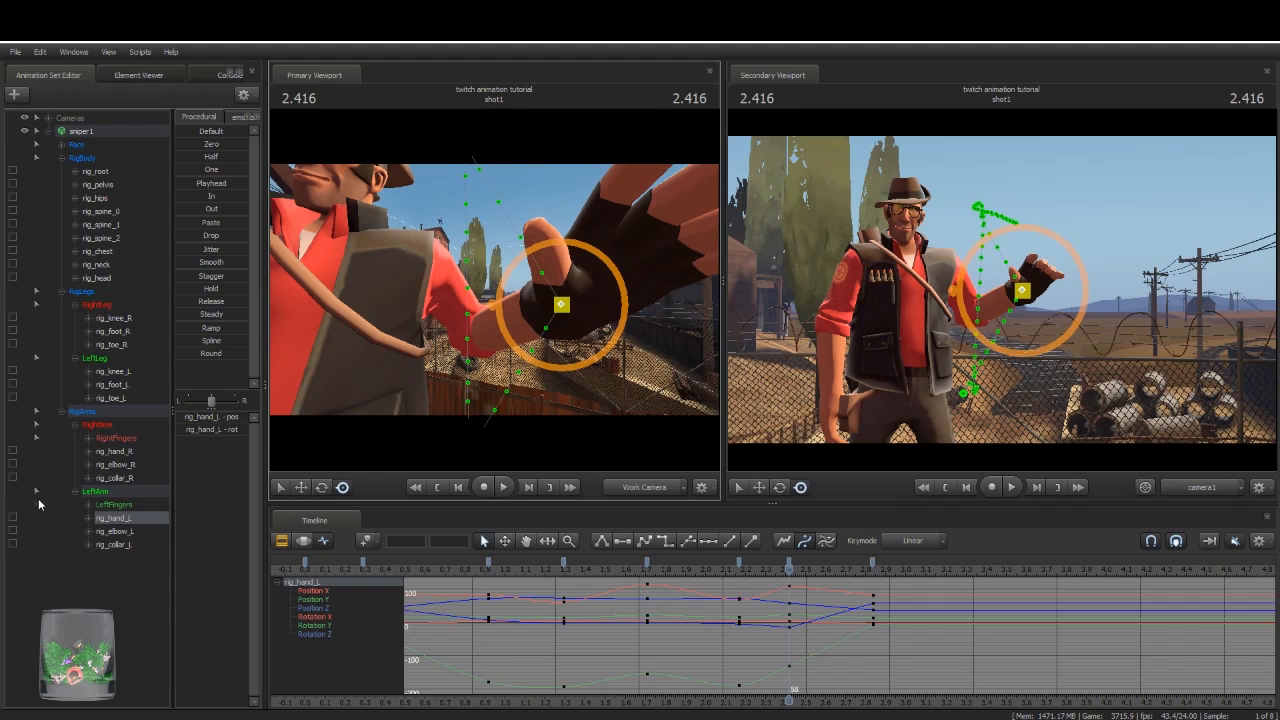
Step: Pose the left thumb at 2.416 seconds by rotating bip_thumb_0_L, bip_thumb_1_L and bip_thumb_2_L
left_click(552, 291)
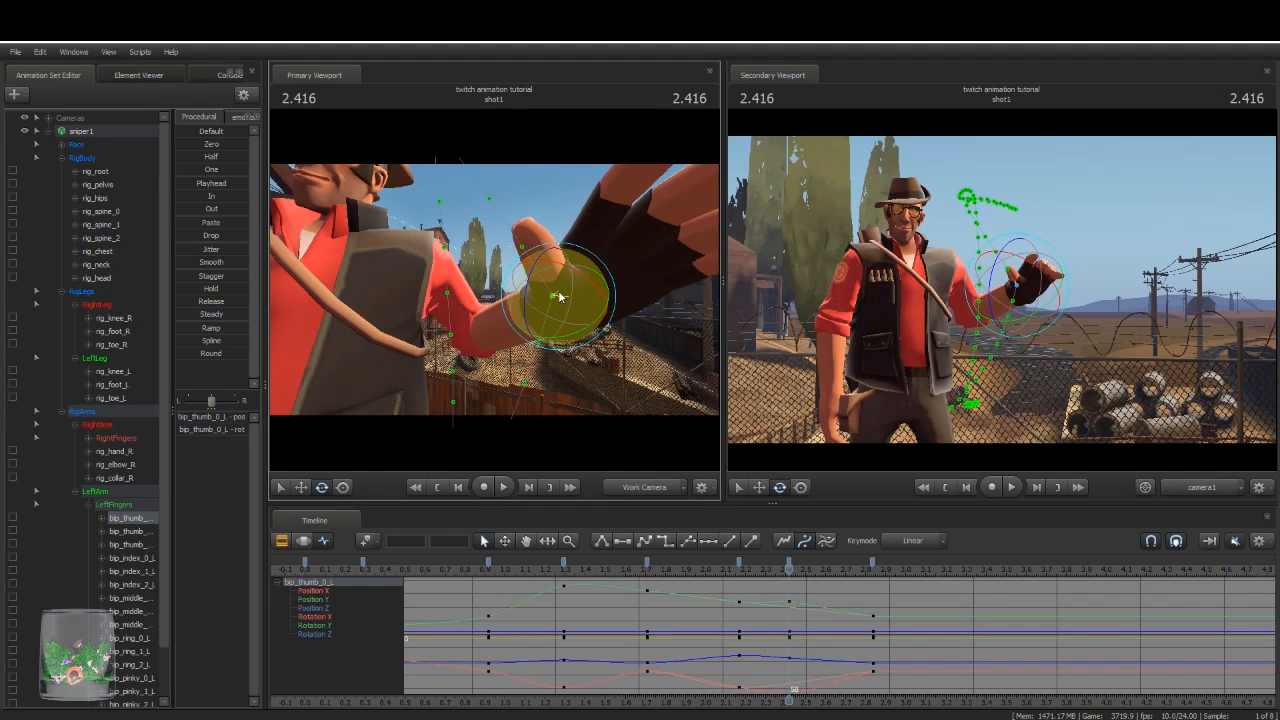
left_click(547, 270)
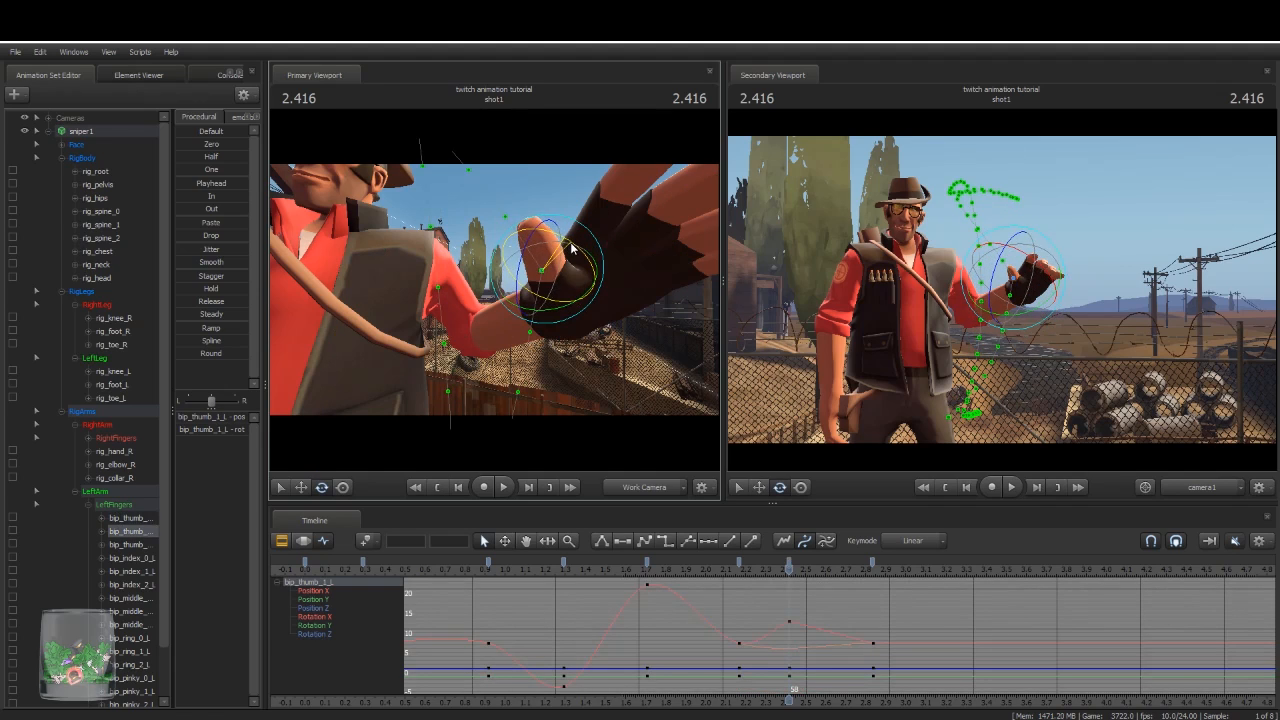
left_click(570, 241)
left_click_drag(543, 223, 499, 280)
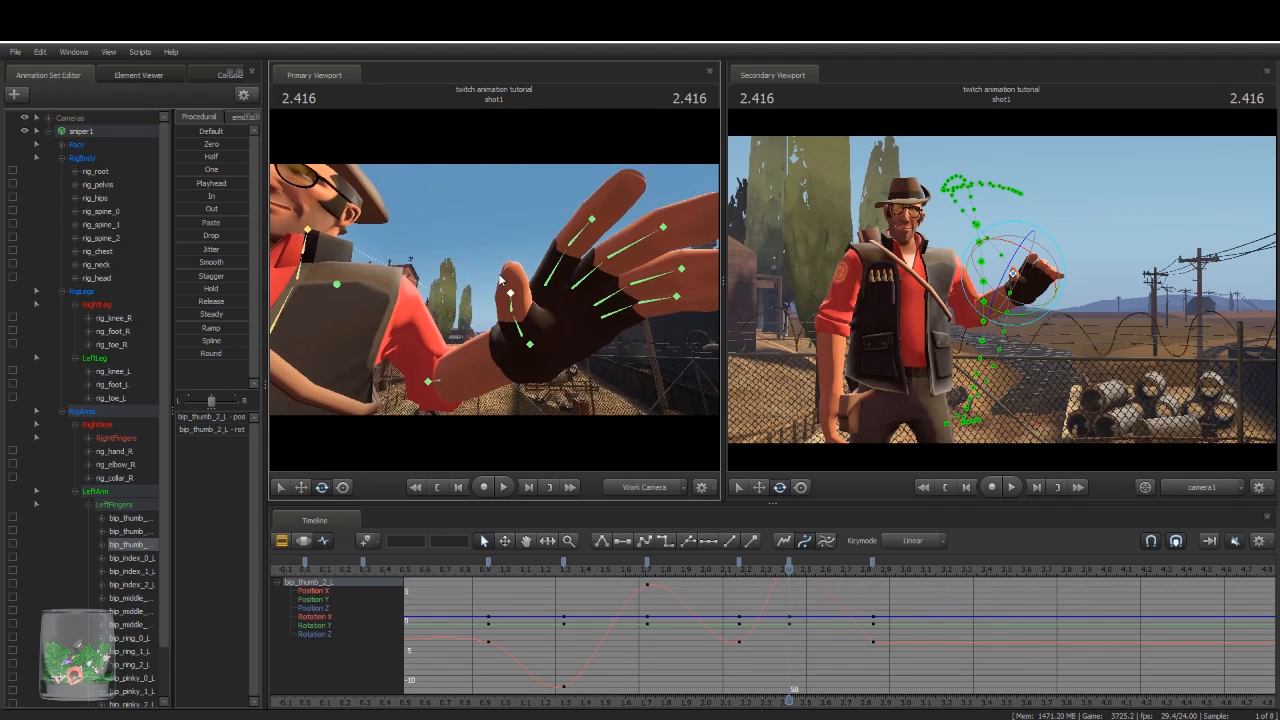
Step: Rotate the left index finger's joints to adjust its bend at 2.416 seconds
left_click(560, 278)
left_click_drag(582, 283, 577, 268)
key("ctrl")
left_click(566, 243, "ctrl")
left_click_drag(566, 222, 580, 214)
Step: Curl the left middle finger at 2.416 seconds by rotating bip_middle_0_L and its outer joints
key("ctrl")
left_click(595, 273, "ctrl")
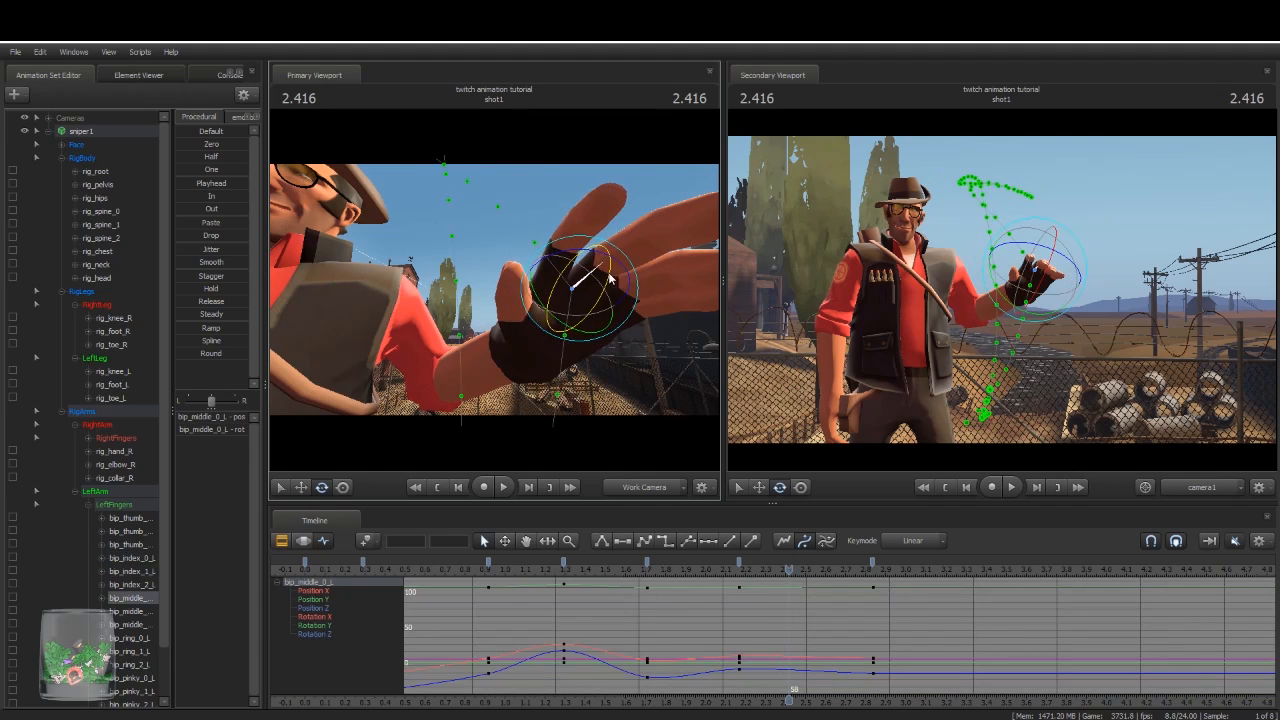
mouse_move(586, 286)
left_mouse_down()
mouse_move(655, 268)
mouse_move(654, 281)
mouse_move(585, 263)
left_mouse_up()
key("ctrl")
left_click(643, 258, "ctrl")
key("ctrl")
left_click(644, 259, "ctrl")
key("ctrl")
Step: Curl the left ring finger by rotating bip_ring_0_L, bip_ring_1_L and bip_ring_2_L
left_click(581, 287, "ctrl")
left_click_drag(470, 286, 528, 300, "alt")
key("ctrl")
left_click(541, 287, "ctrl")
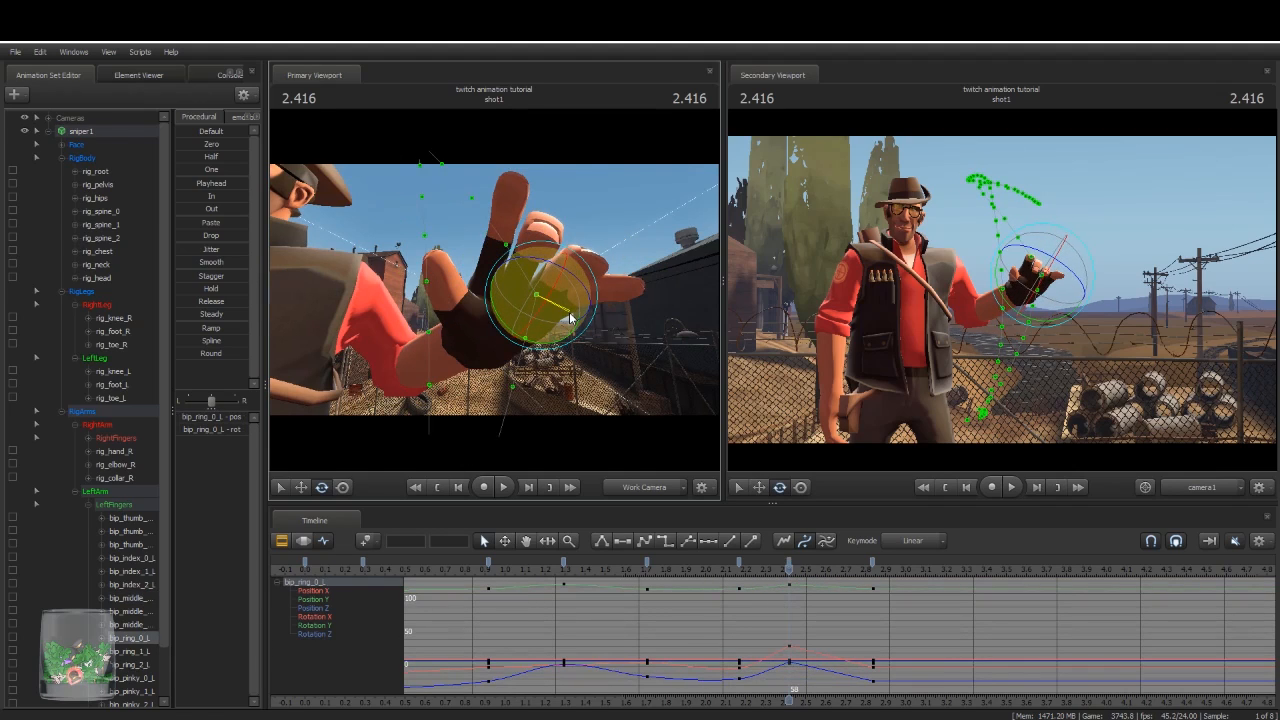
left_click(571, 284, "ctrl")
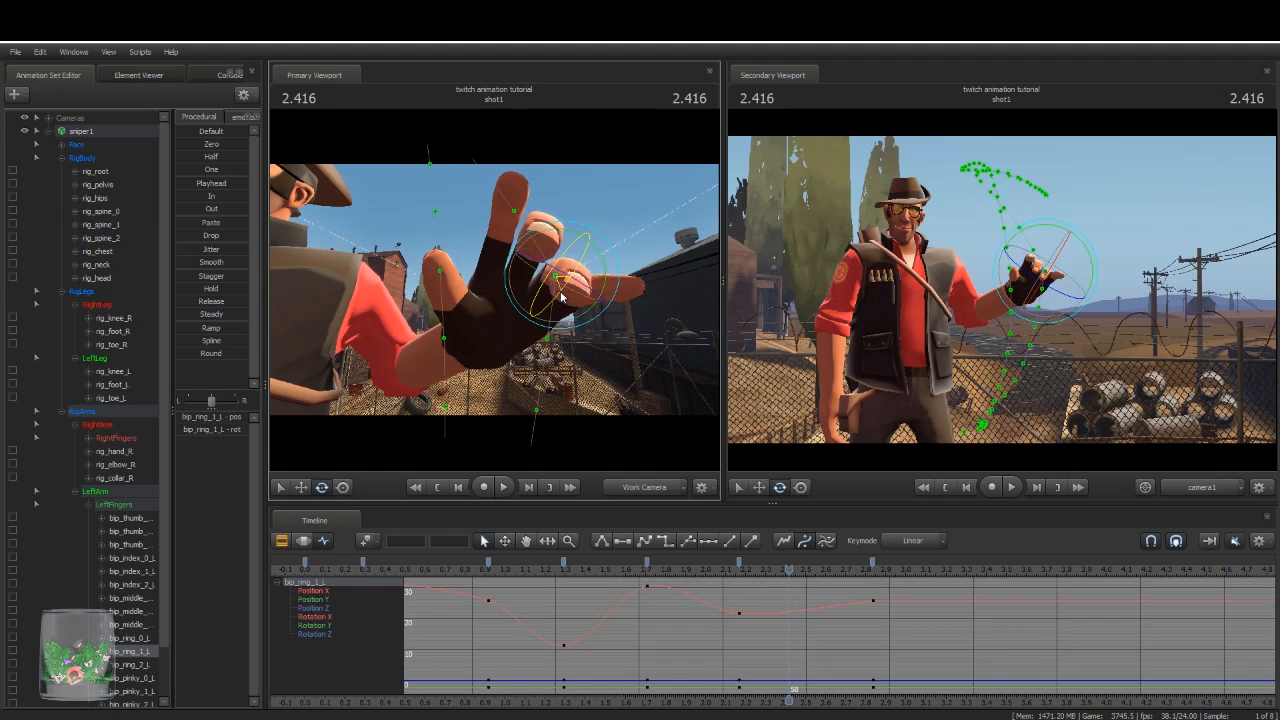
left_click(569, 287, "ctrl")
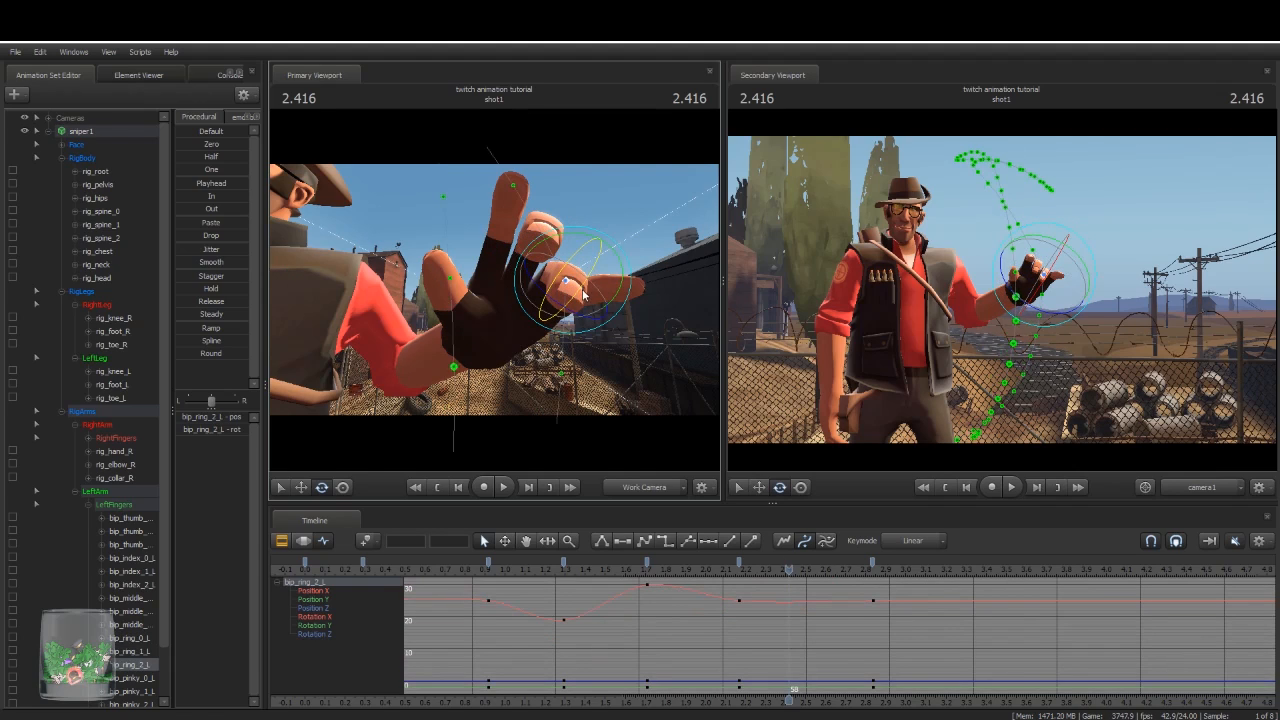
Step: Adjust the left pinky's rotation and bend bip_index_1_L to finish the relaxed hand pose
left_click(573, 311, "ctrl")
mouse_move(573, 318)
left_mouse_down()
mouse_move(582, 340)
mouse_move(580, 328)
left_mouse_up()
left_click_drag(576, 336, 569, 336)
key("ctrl")
left_click(506, 225, "ctrl")
left_click_drag(506, 219, 502, 232)
left_click_drag(501, 341, 429, 291)
Step: Play back the new hand pose, then select the LeftArm group and shift its last keyframe to frame 64
key("space")
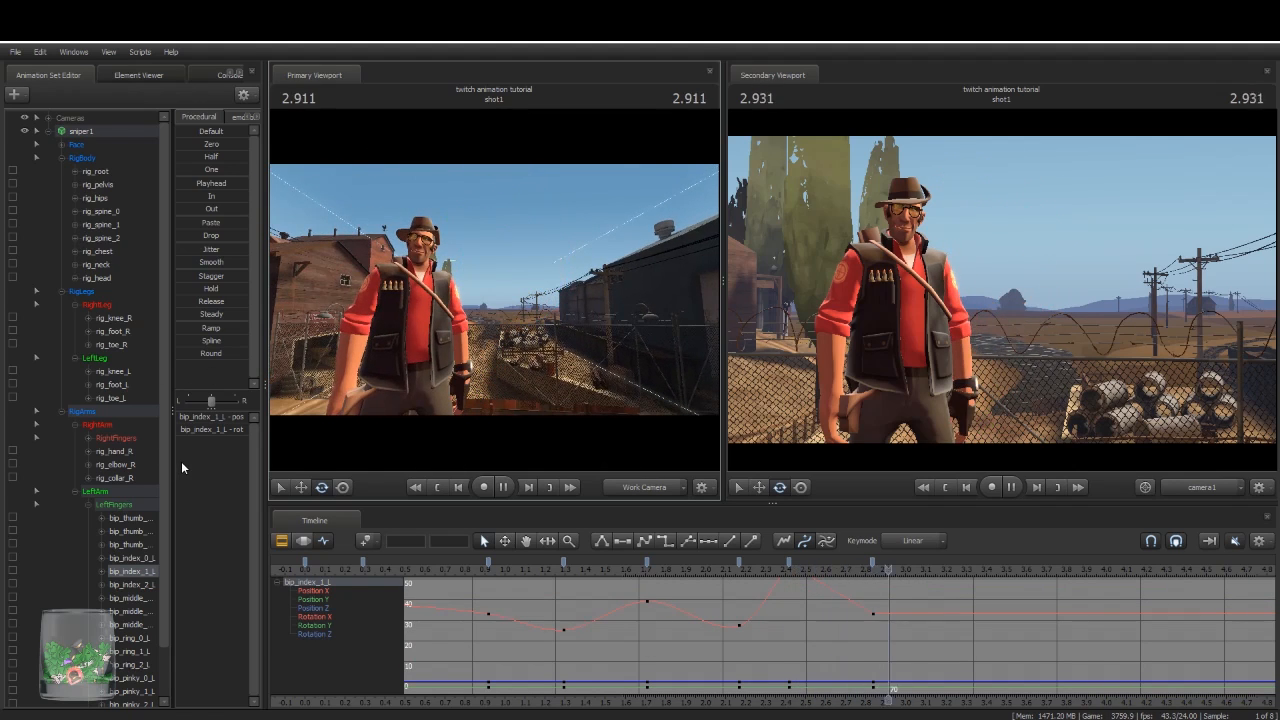
key("space")
left_click(127, 503)
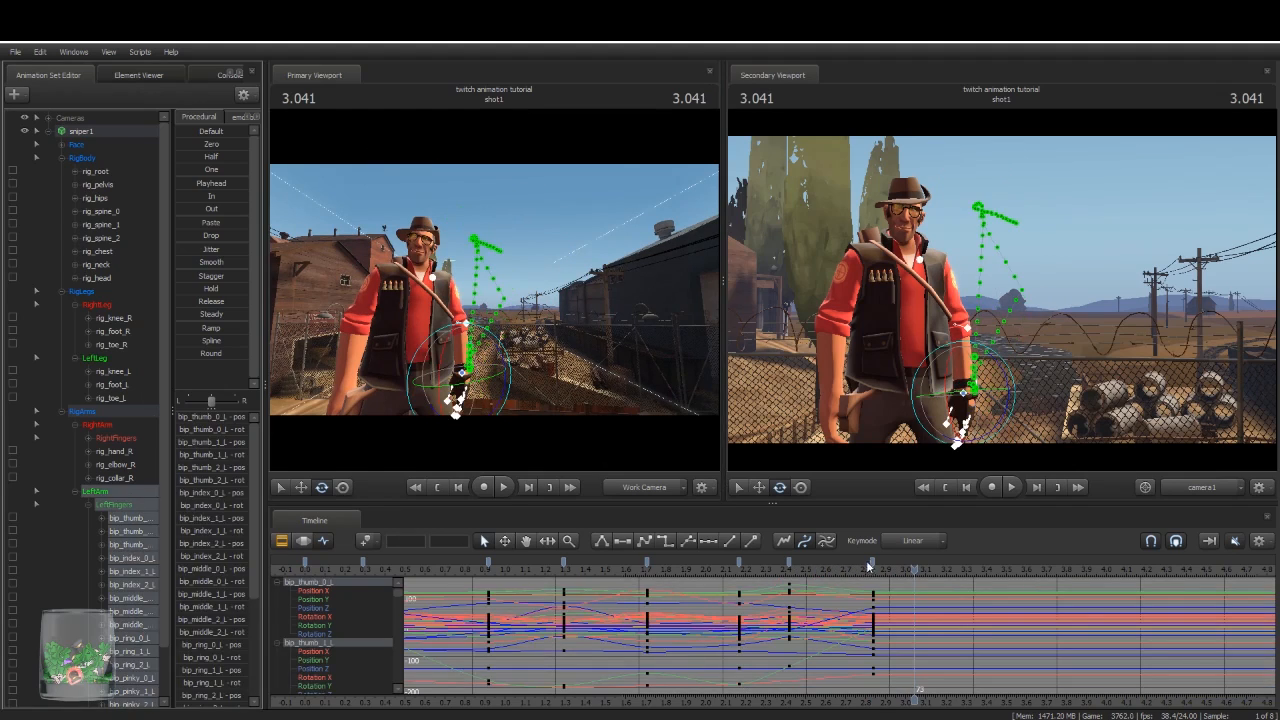
left_click_drag(871, 561, 838, 562)
Step: Select the LeftArm group's last three keyframes, smooth their tangents and replay the arm's lowering
key("space")
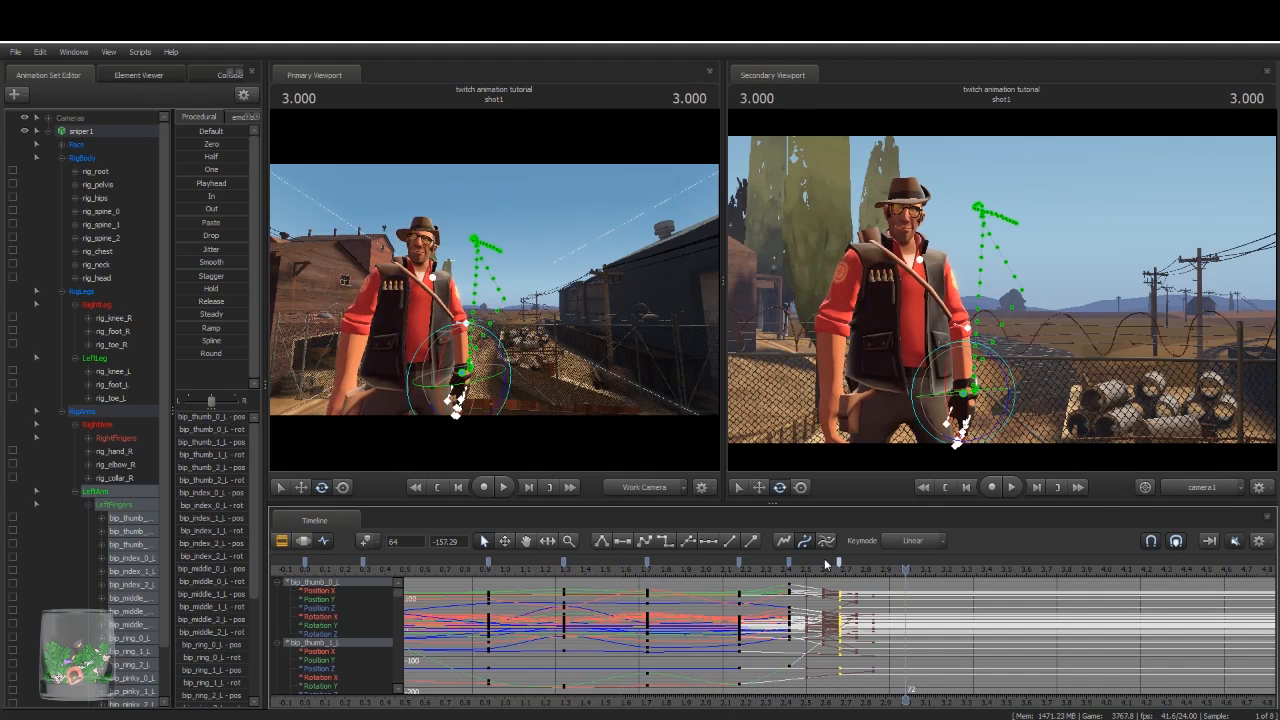
left_click(739, 565)
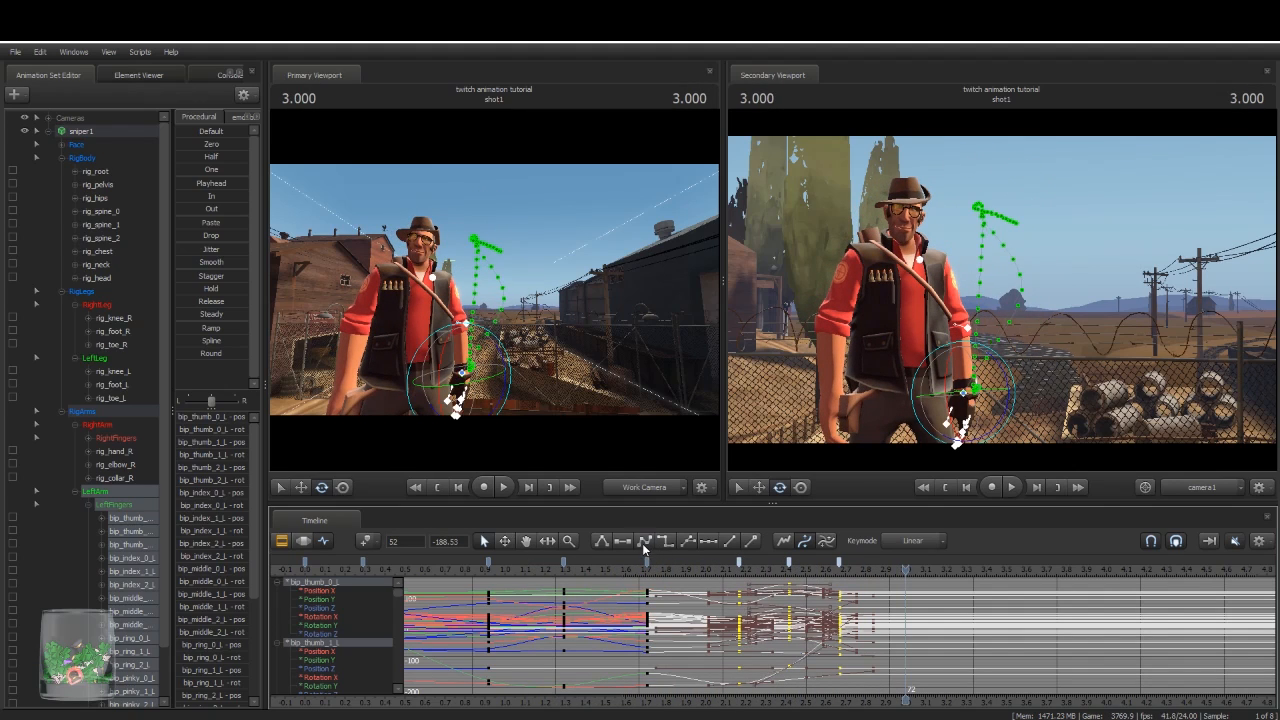
key("space")
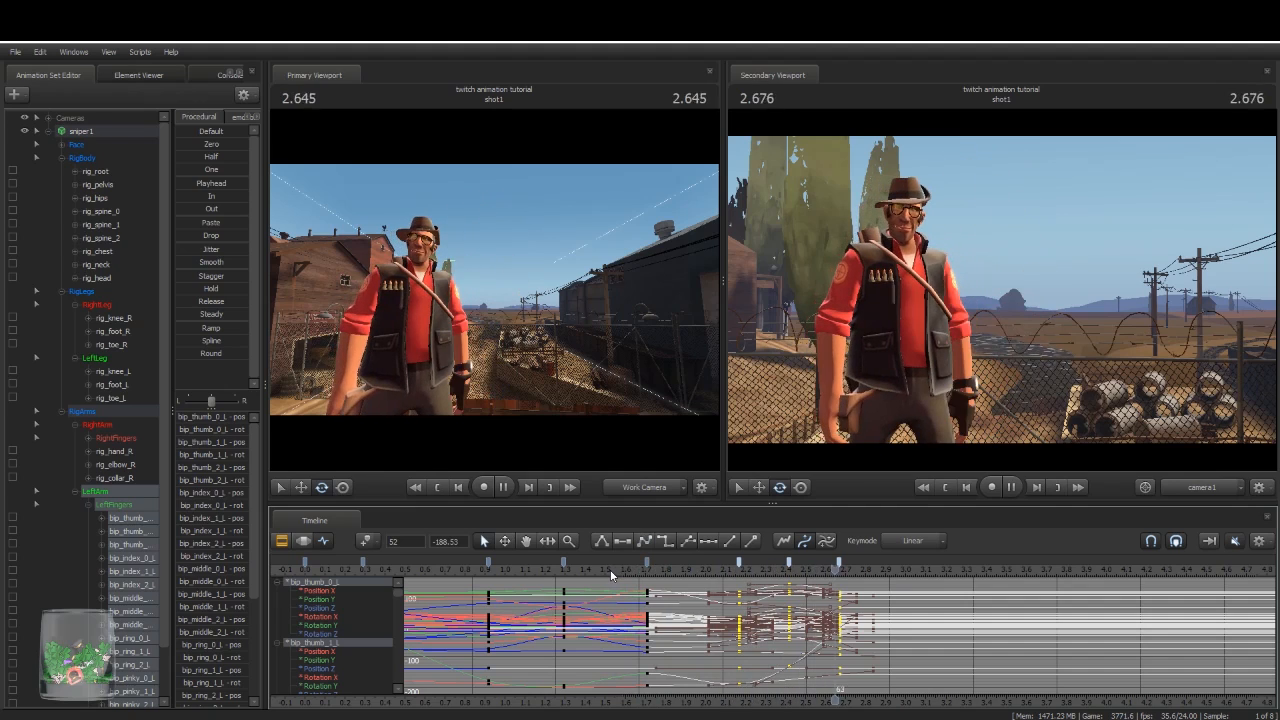
Step: Replay the arm's lowering, inspect the motion around frame 58 and select the left hand control, rig_hand_L
key("space")
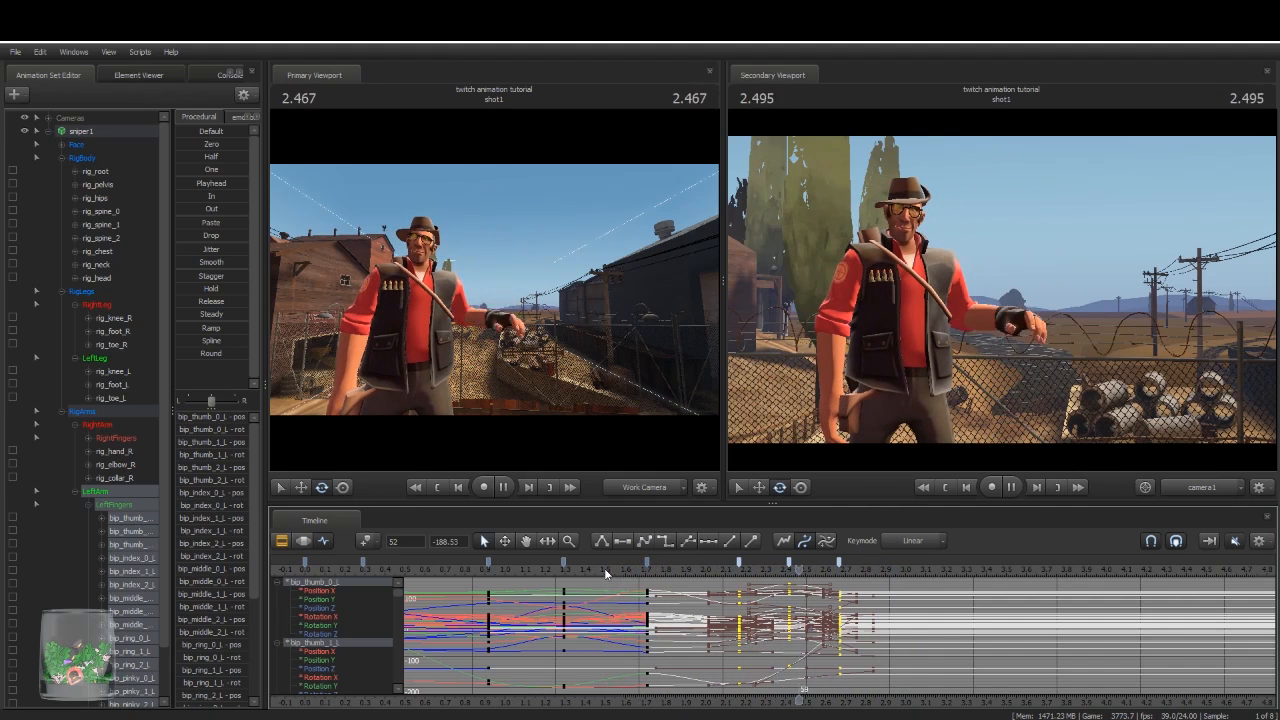
key("space")
mouse_move(812, 571)
left_mouse_down()
mouse_move(734, 571)
mouse_move(789, 570)
left_mouse_up()
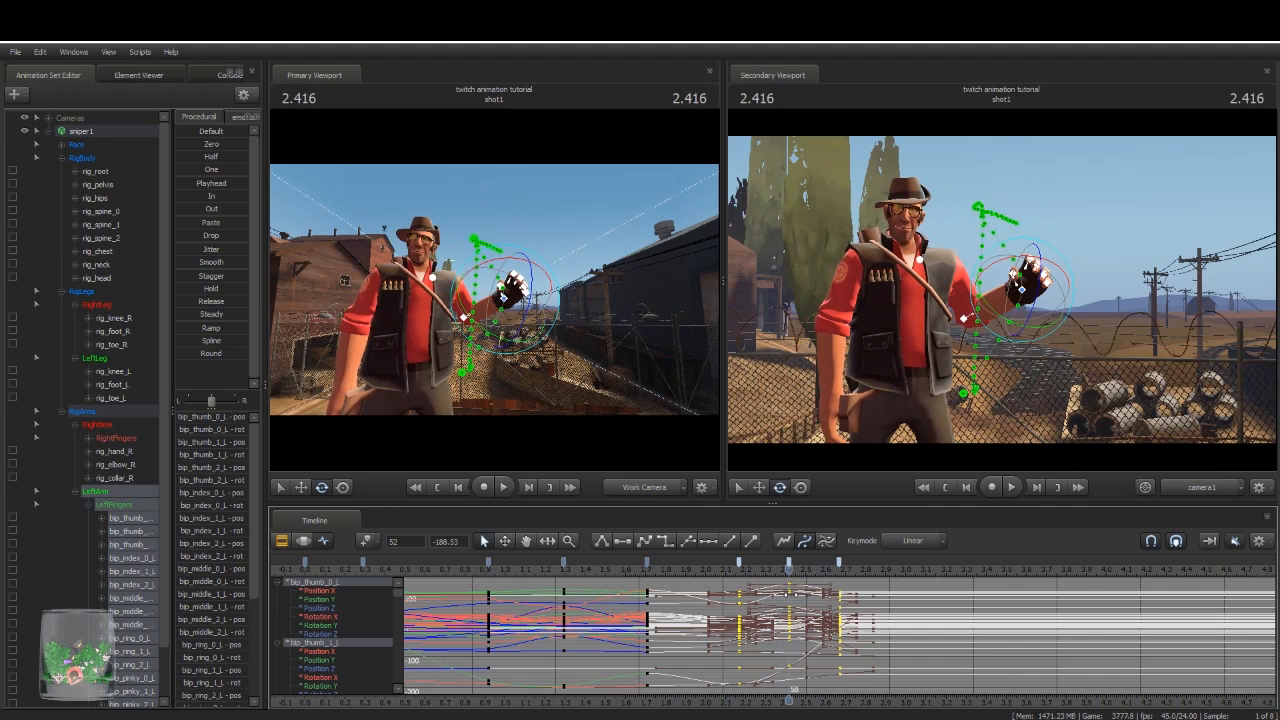
mouse_move(789, 570)
left_mouse_down()
mouse_move(652, 570)
mouse_move(805, 570)
left_mouse_up()
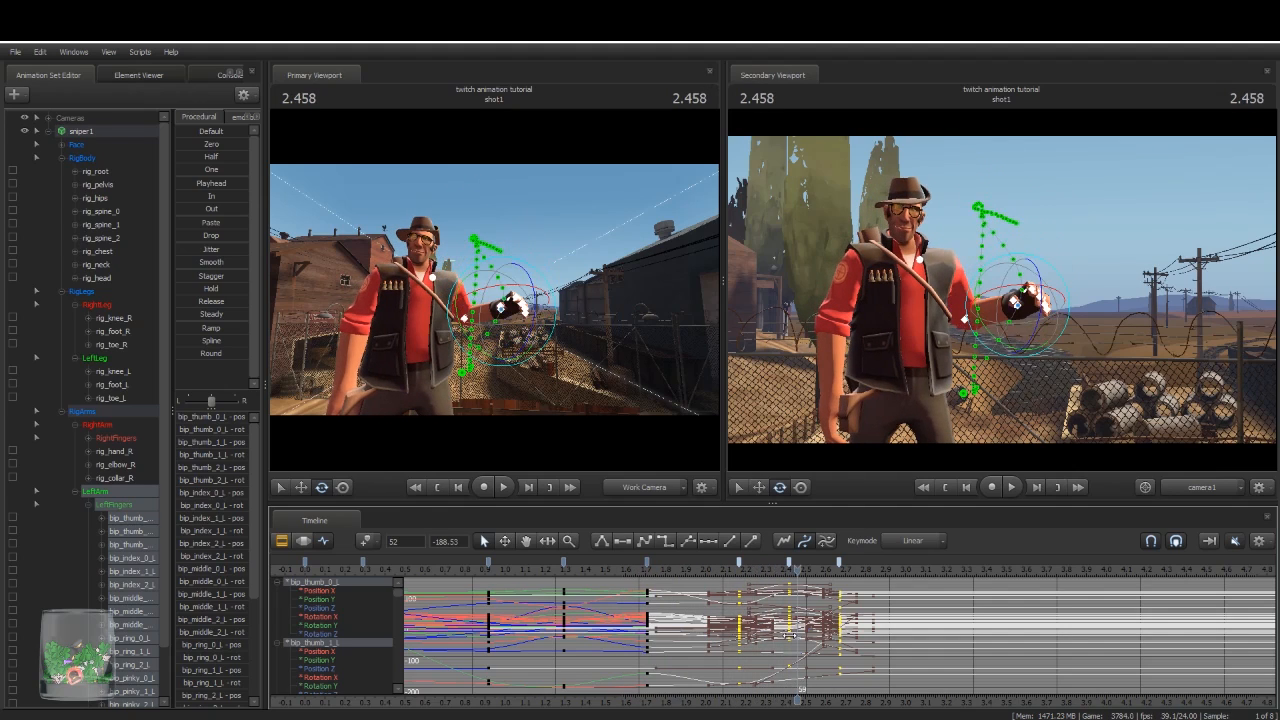
left_click_drag(797, 636, 789, 636)
left_click(1027, 291)
mouse_move(1027, 293)
left_mouse_down()
mouse_move(1011, 288)
mouse_move(1005, 305)
left_mouse_up()
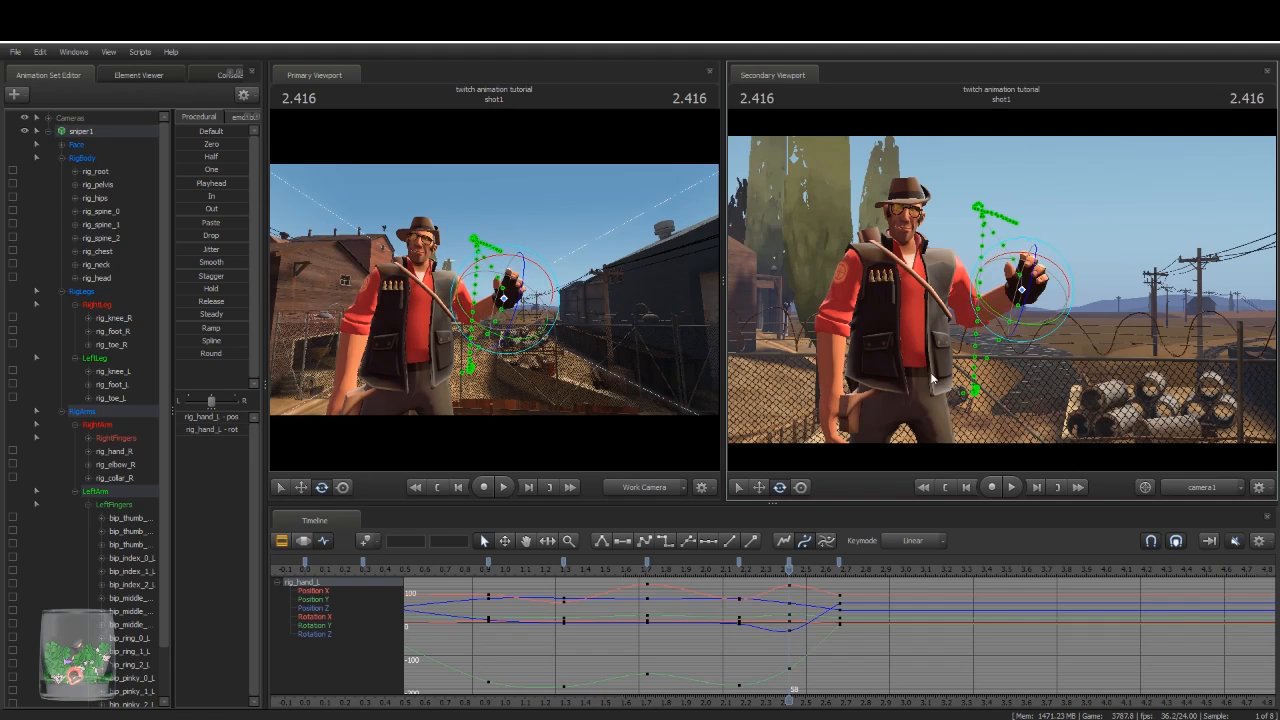
Step: Select the whole sniper1 animation set and play back the end of the wave
left_click(123, 131)
key("space")
key("space")
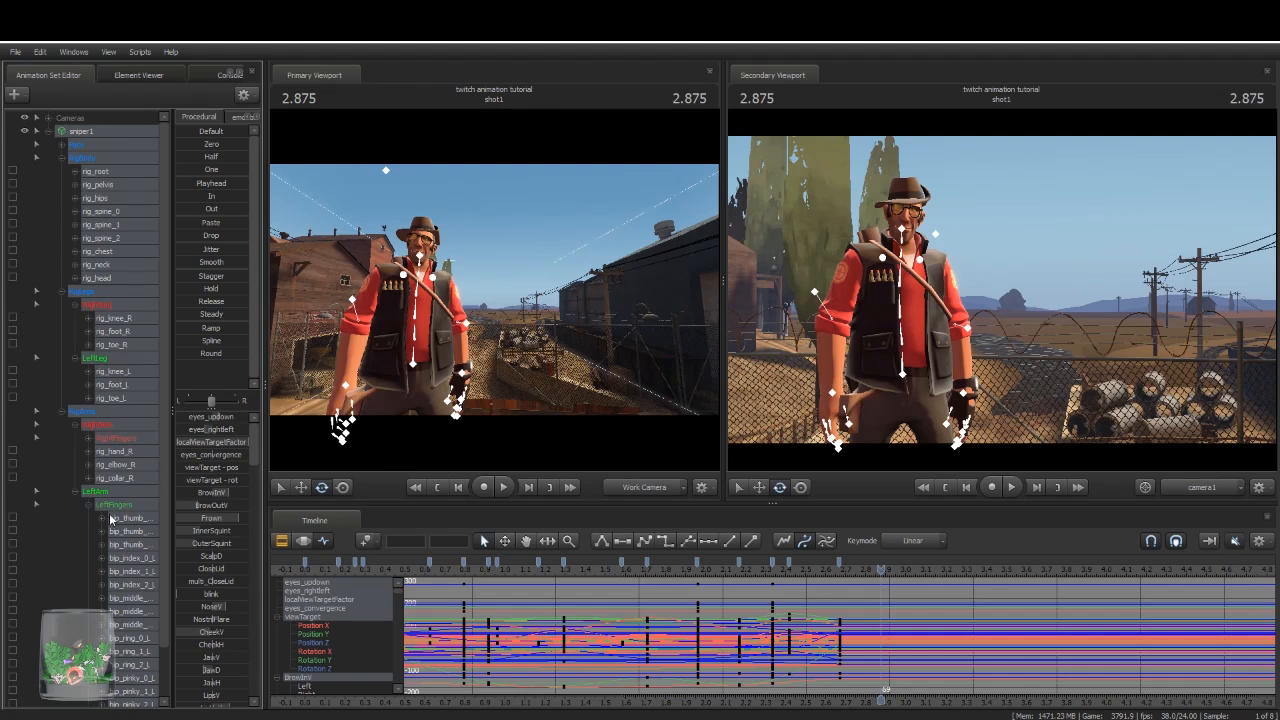
Step: Collapse LeftFingers, select the LeftArm group, shift its last keyframe to frame 66 and replay the motion
left_click(95, 507)
left_click(115, 493)
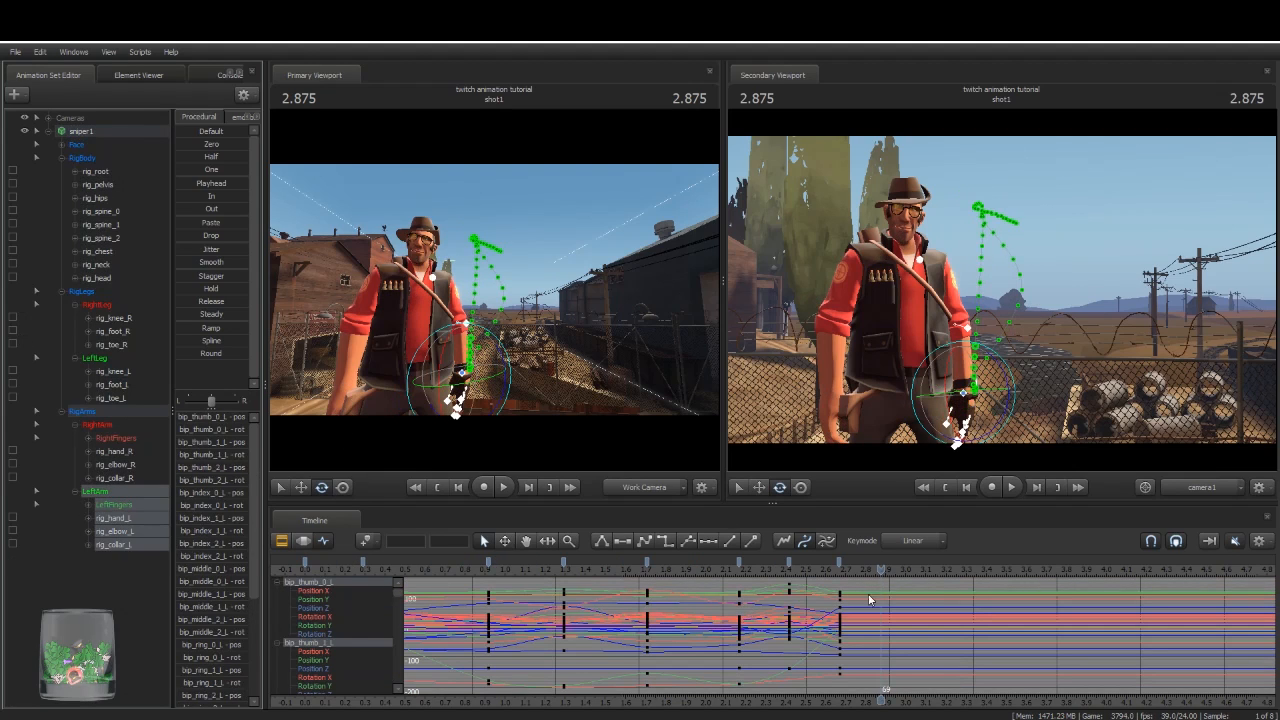
left_click_drag(838, 561, 856, 562)
left_click(715, 569)
key("space")
key("space")
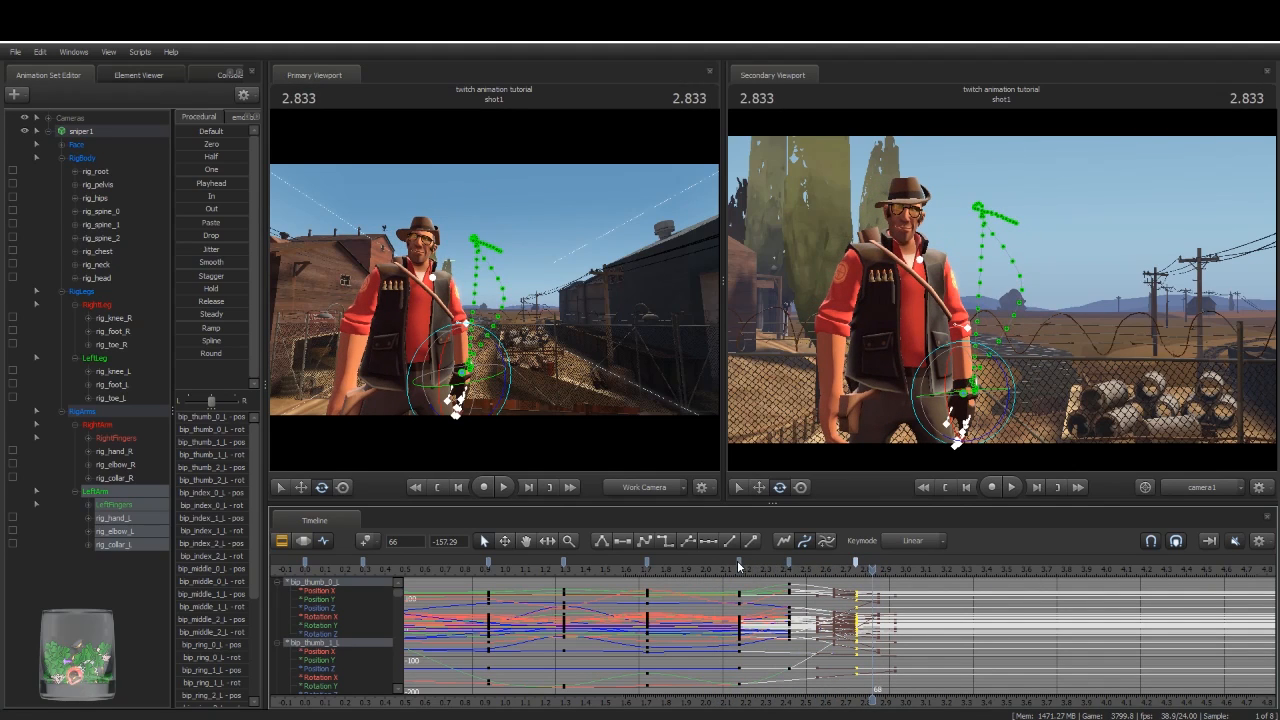
Step: Select the LeftArm keyframes from frame 52 to frame 66 and replay the arm's descent to check its timing
left_click(737, 560, "shift")
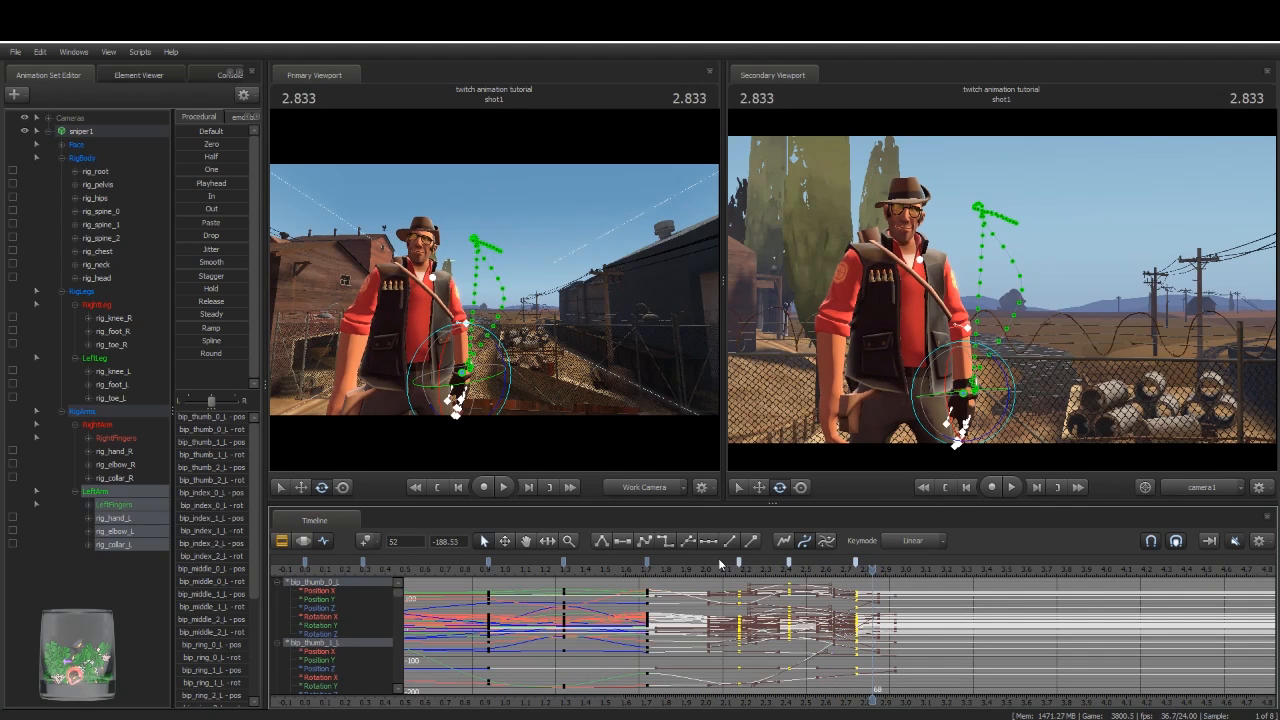
left_click(636, 569)
key("space")
key("space")
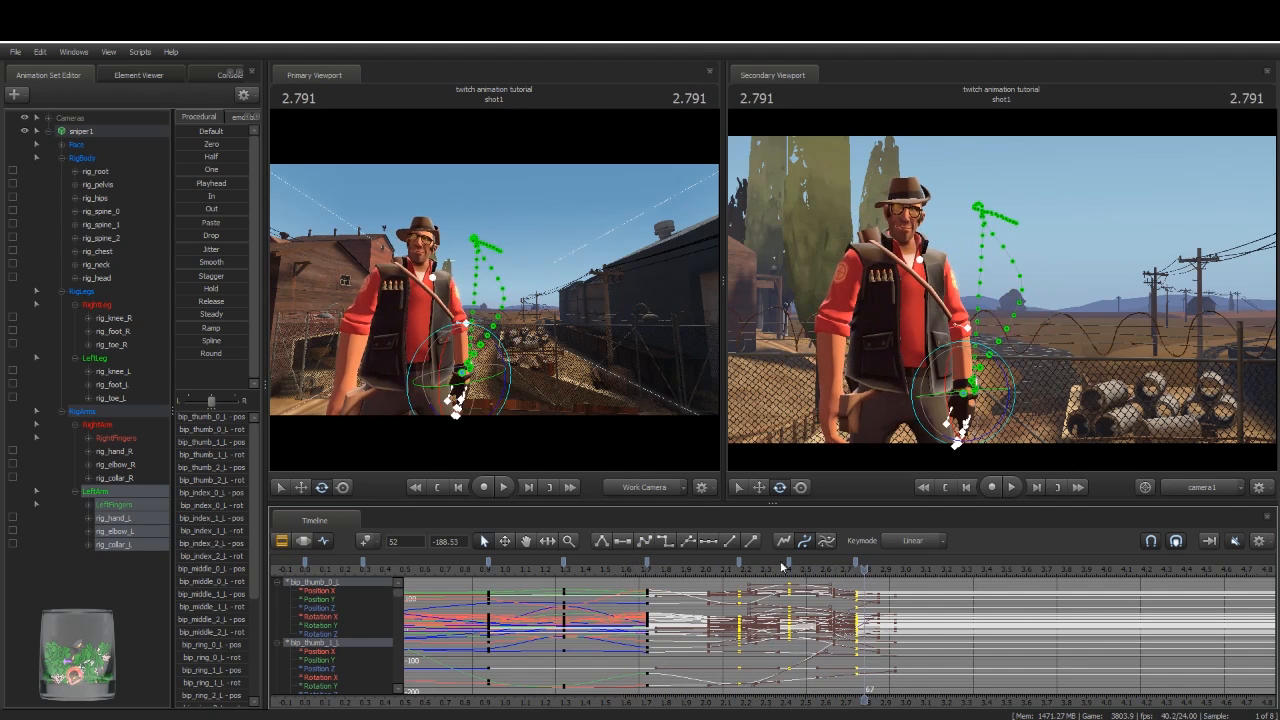
left_click_drag(862, 570, 715, 607)
key("space")
key("space")
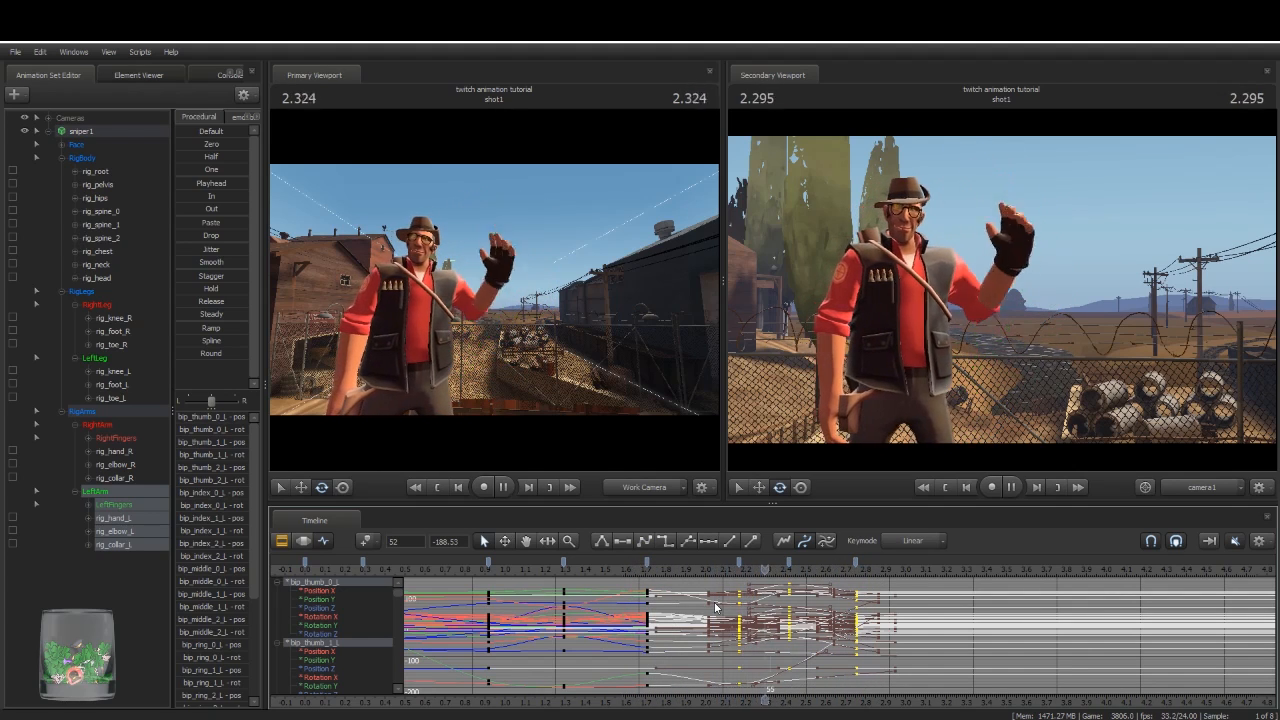
mouse_move(846, 569)
left_mouse_down()
mouse_move(872, 570)
mouse_move(858, 572)
left_mouse_up()
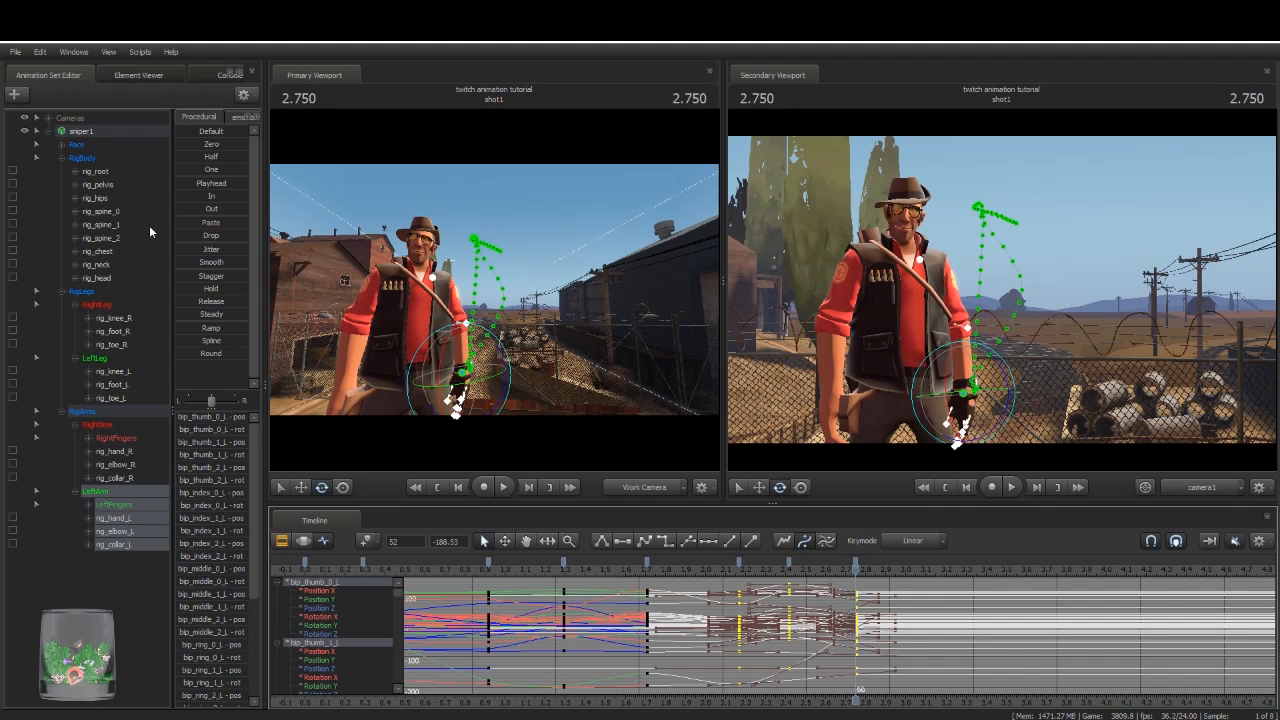
Step: Add a keyframe for the RigBody group at frame 66 and play back the body's motion
left_click(89, 158)
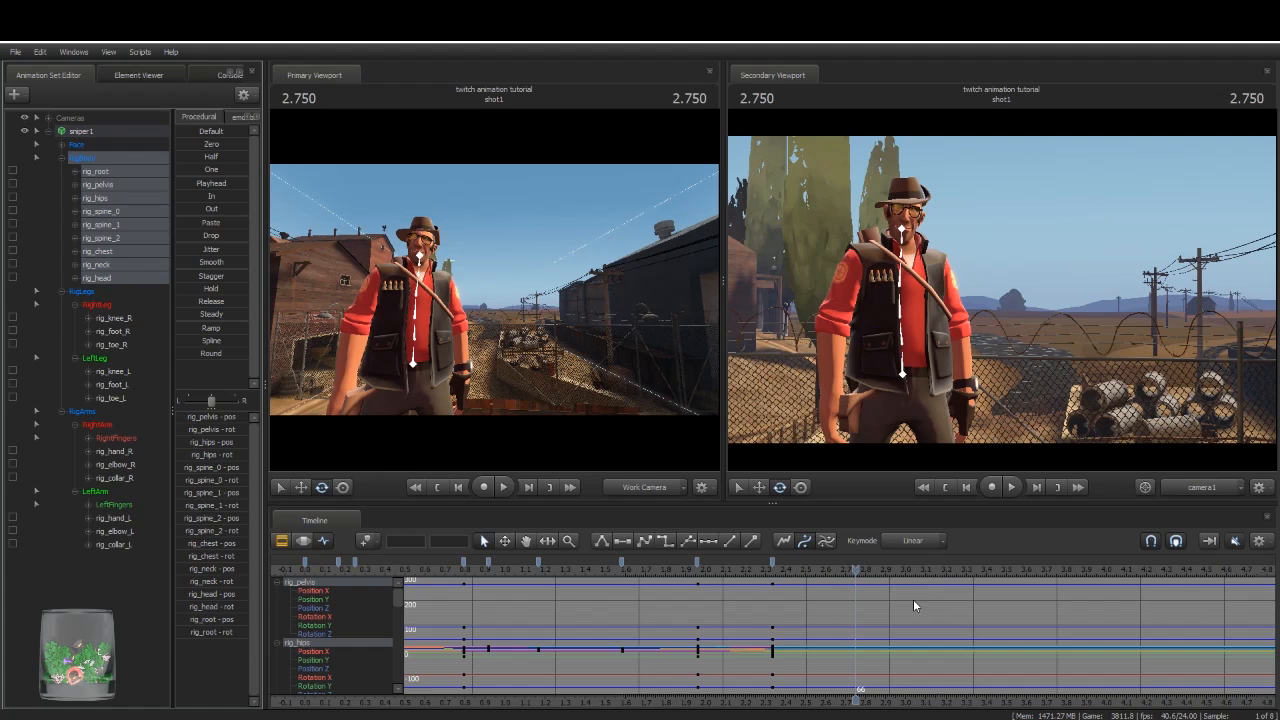
left_click(856, 561)
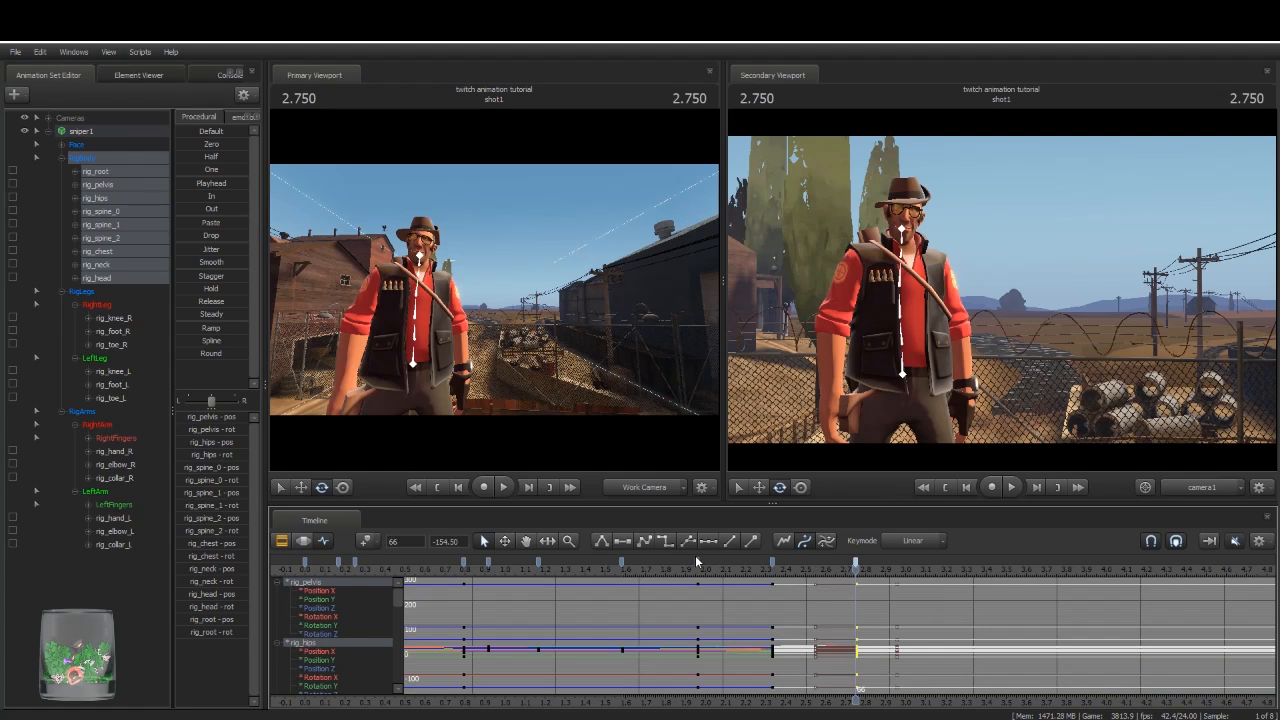
left_click(826, 606)
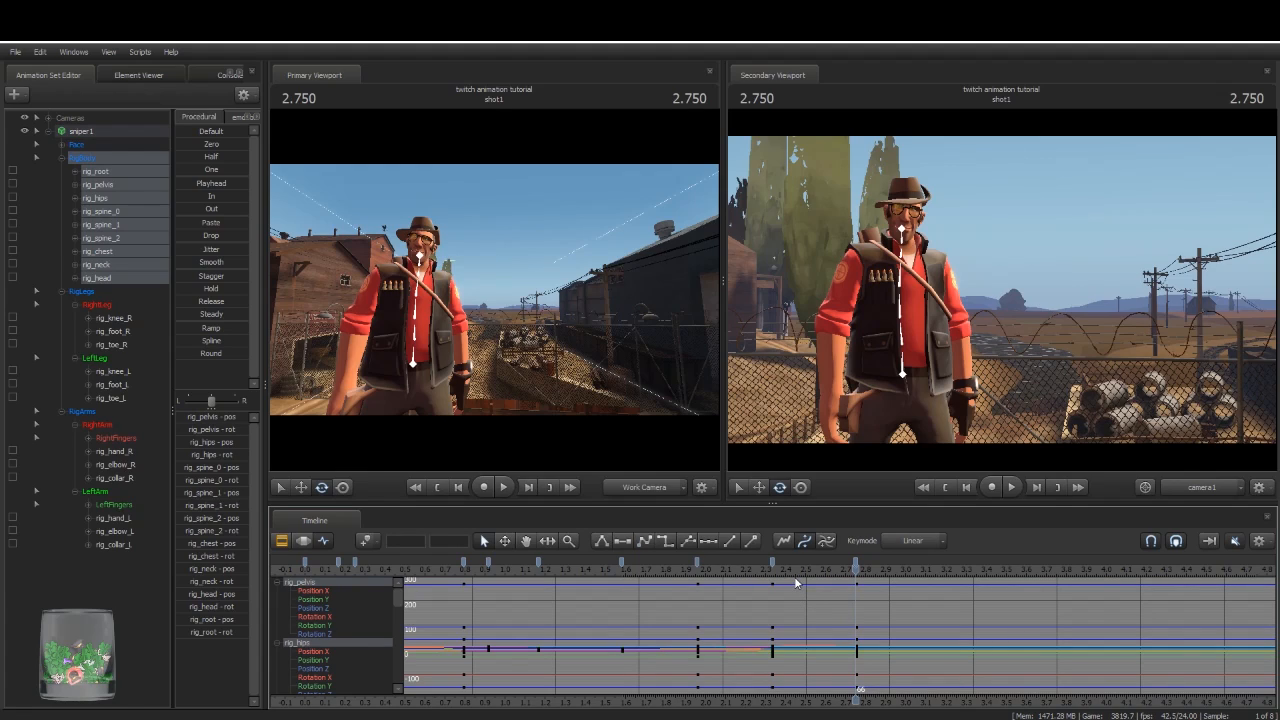
left_click(738, 563)
key("space")
key("space")
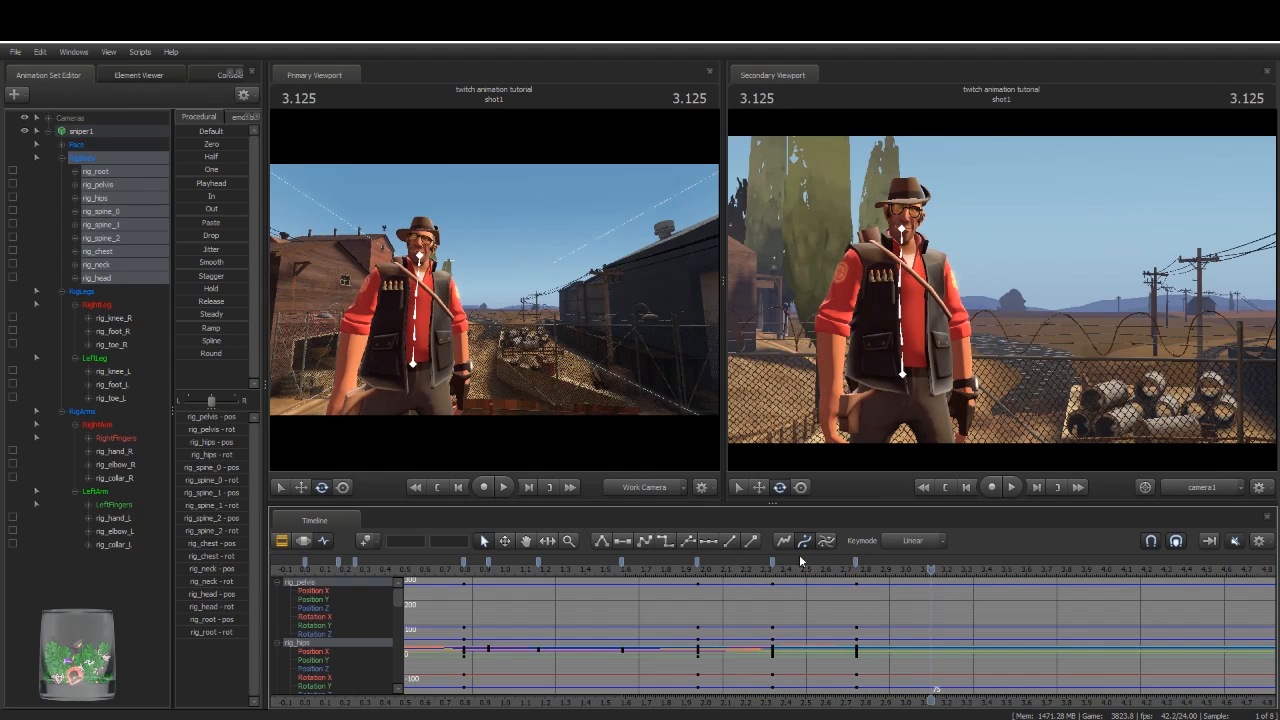
Step: Shift the RigBody group's last keyframe to frame 69, select its last three keyframes and replay the wave's ending
left_click_drag(854, 561, 872, 568)
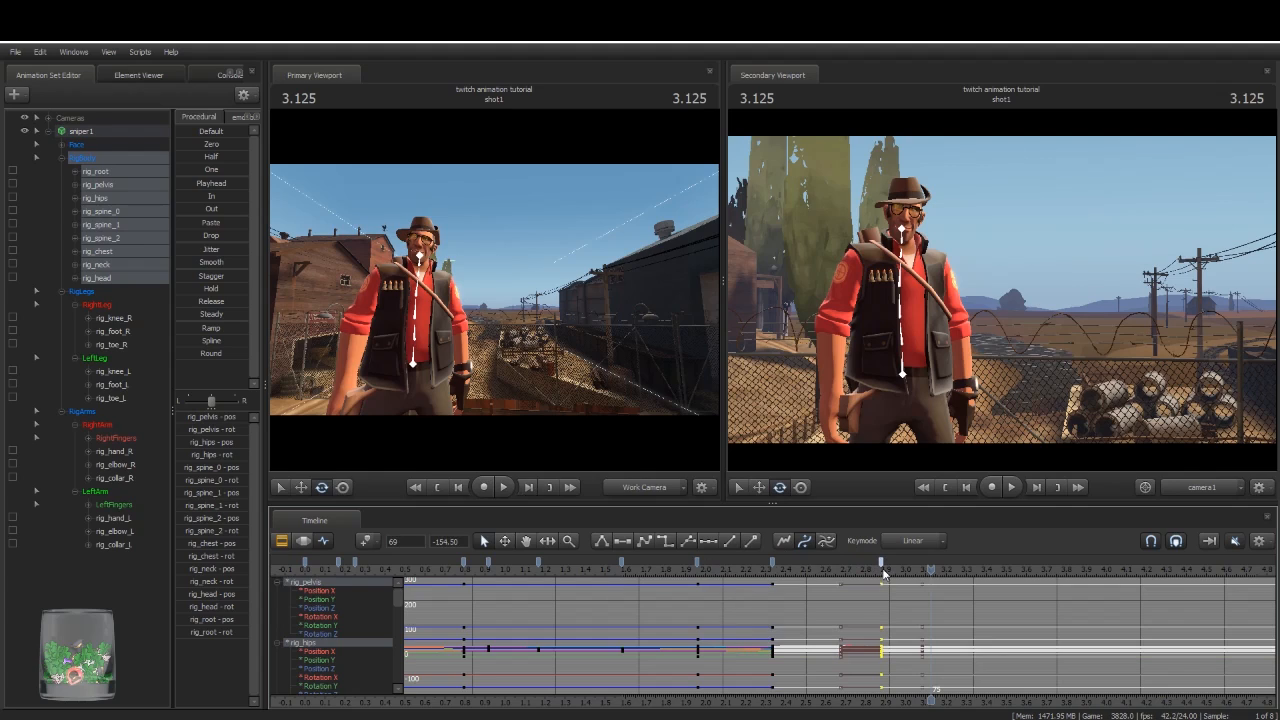
left_click(698, 561)
left_click(664, 569)
key("space")
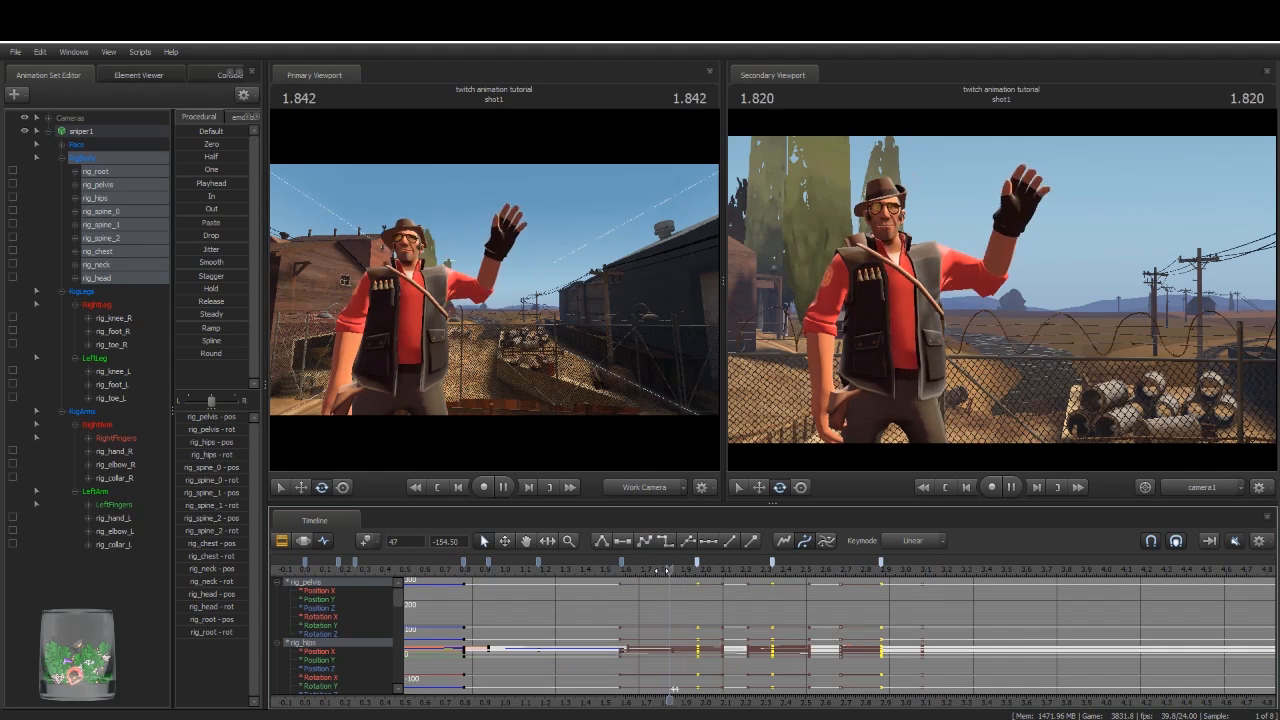
key("space")
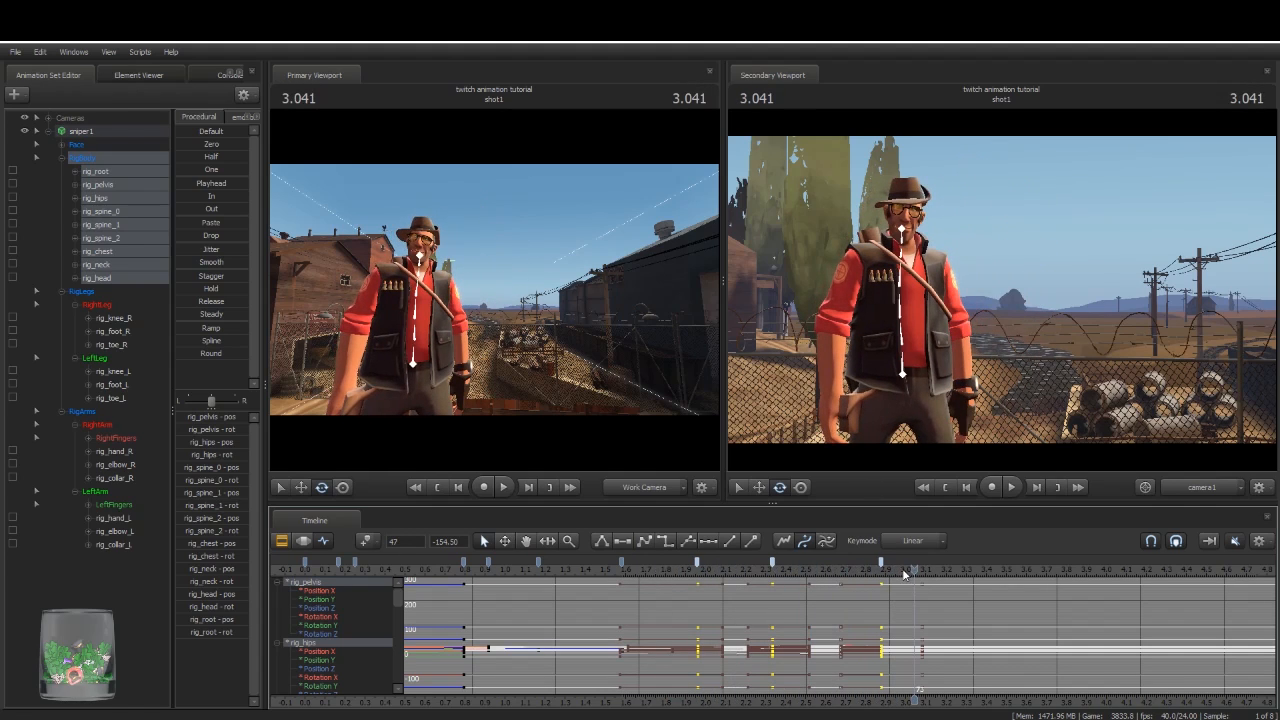
Step: Play back the wave's ending repeatedly to examine how the body settles with the lowering arm
left_click(688, 569)
key("space")
key("space")
left_click(735, 570)
key("space")
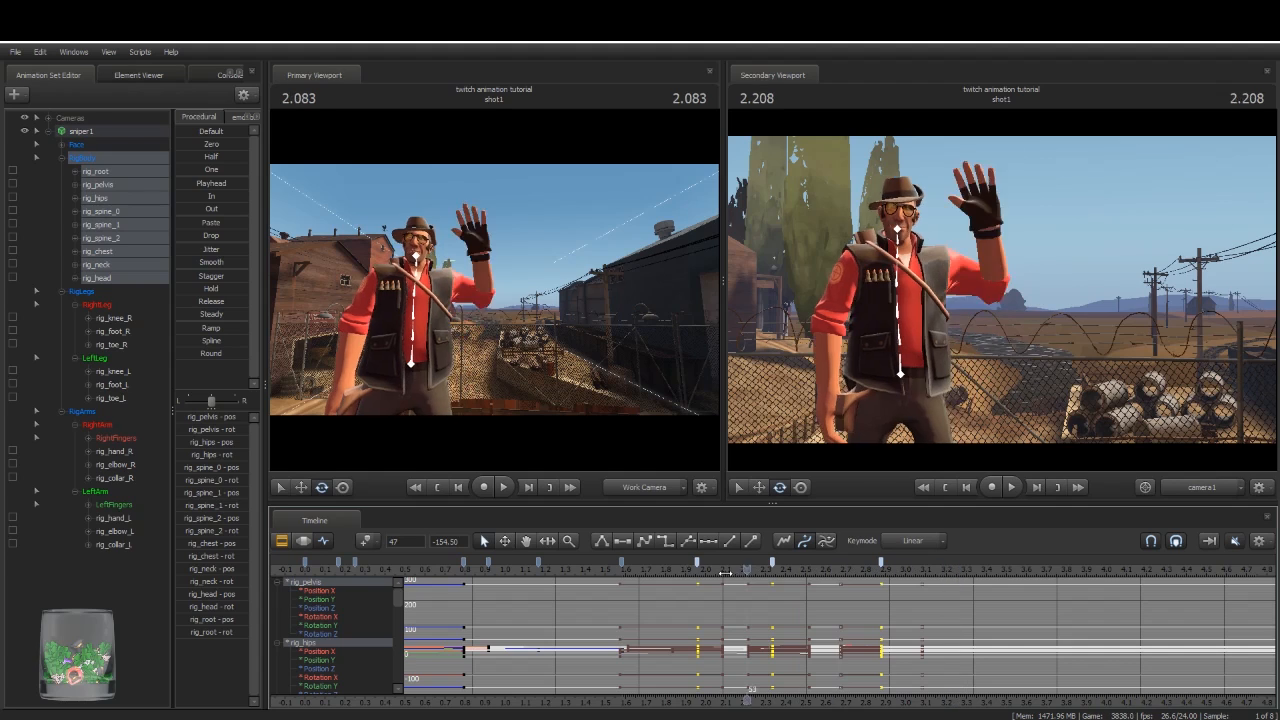
key("space")
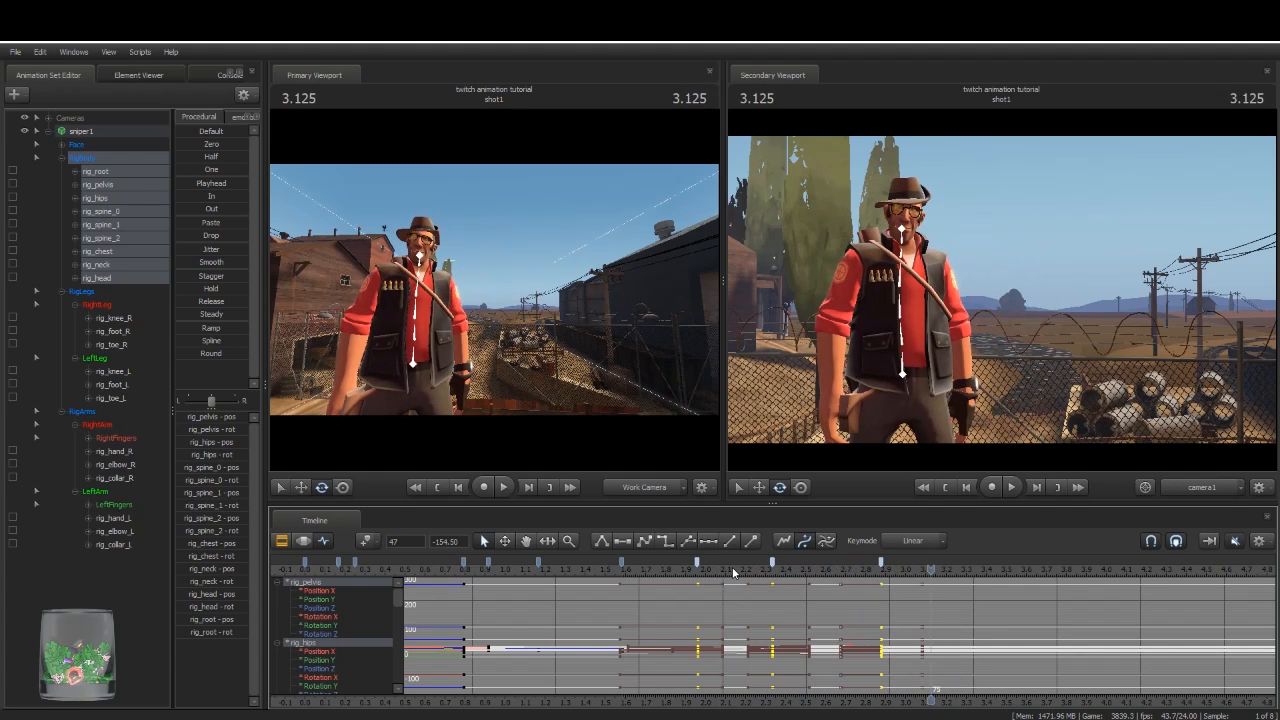
left_click(659, 570)
key("space")
key("space")
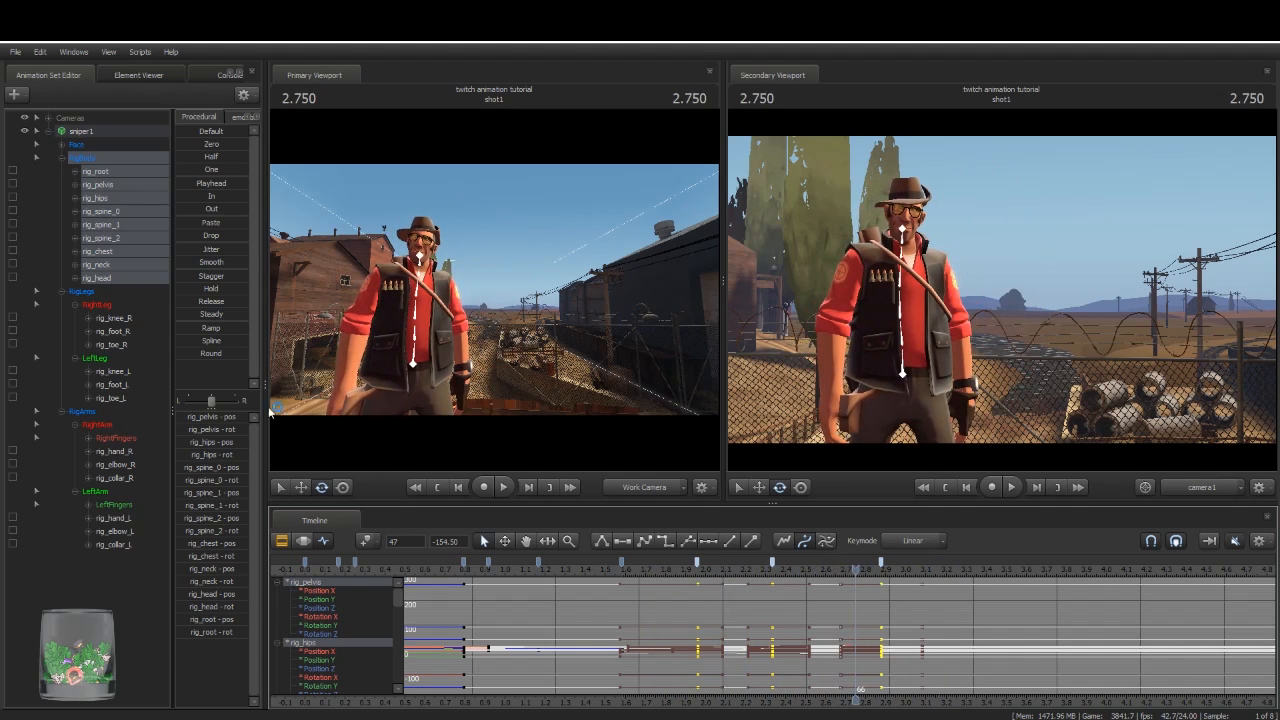
Step: Inspect the lowering hand up close and rotate rig_hand_L at frame 63 to add an in-between wrist pose
left_click(114, 496)
left_click_drag(860, 572, 823, 609)
left_click_drag(494, 289, 390, 300)
key("w")
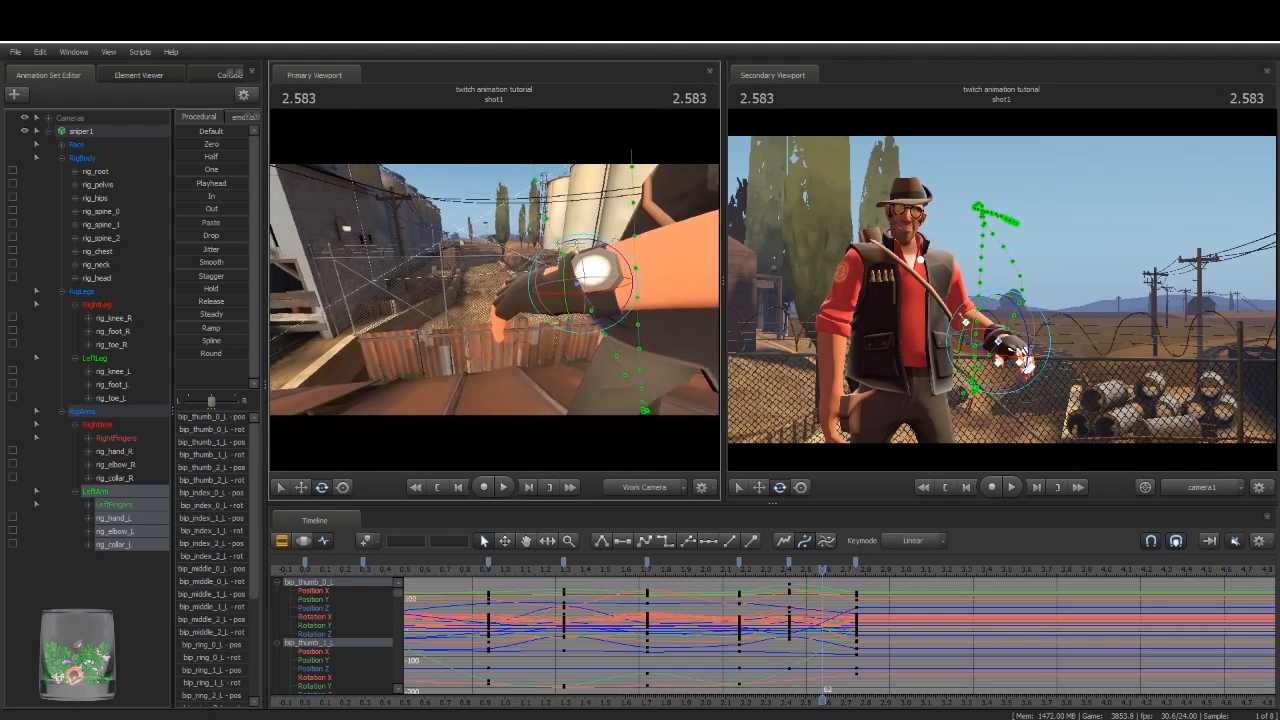
left_click(576, 284)
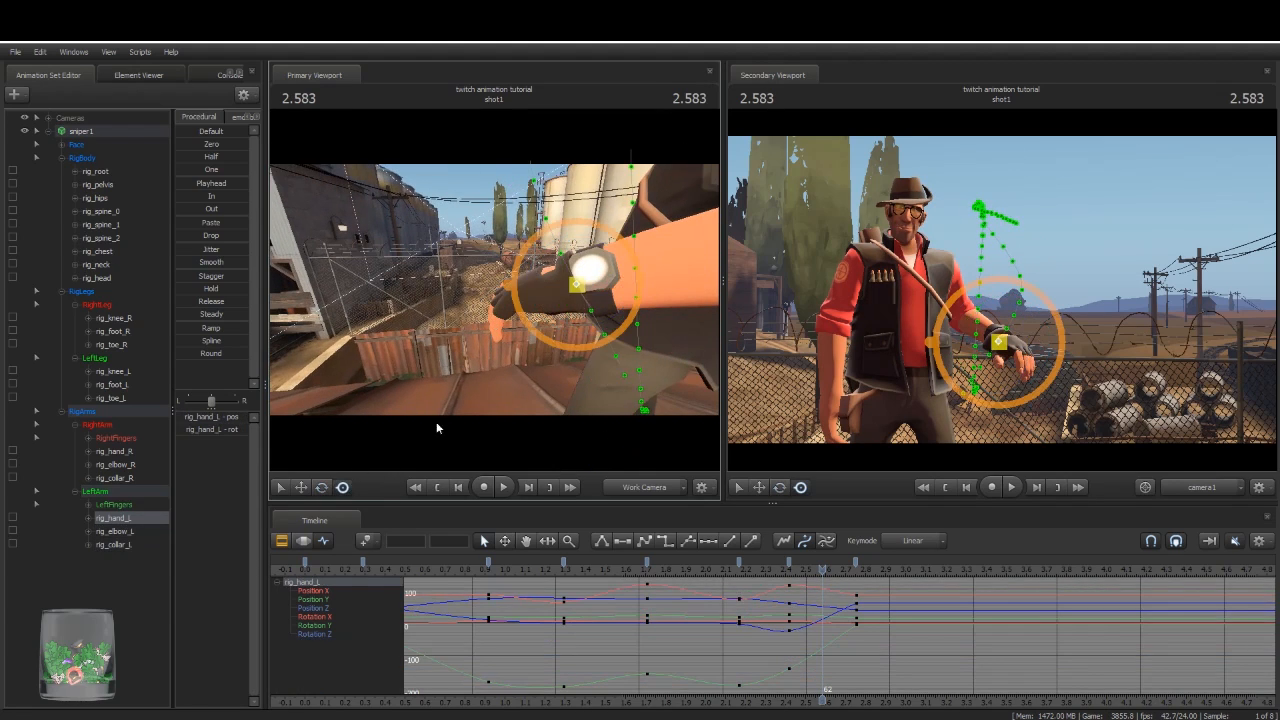
left_click(830, 572)
left_click_drag(592, 316, 543, 364)
left_click_drag(980, 410, 990, 372)
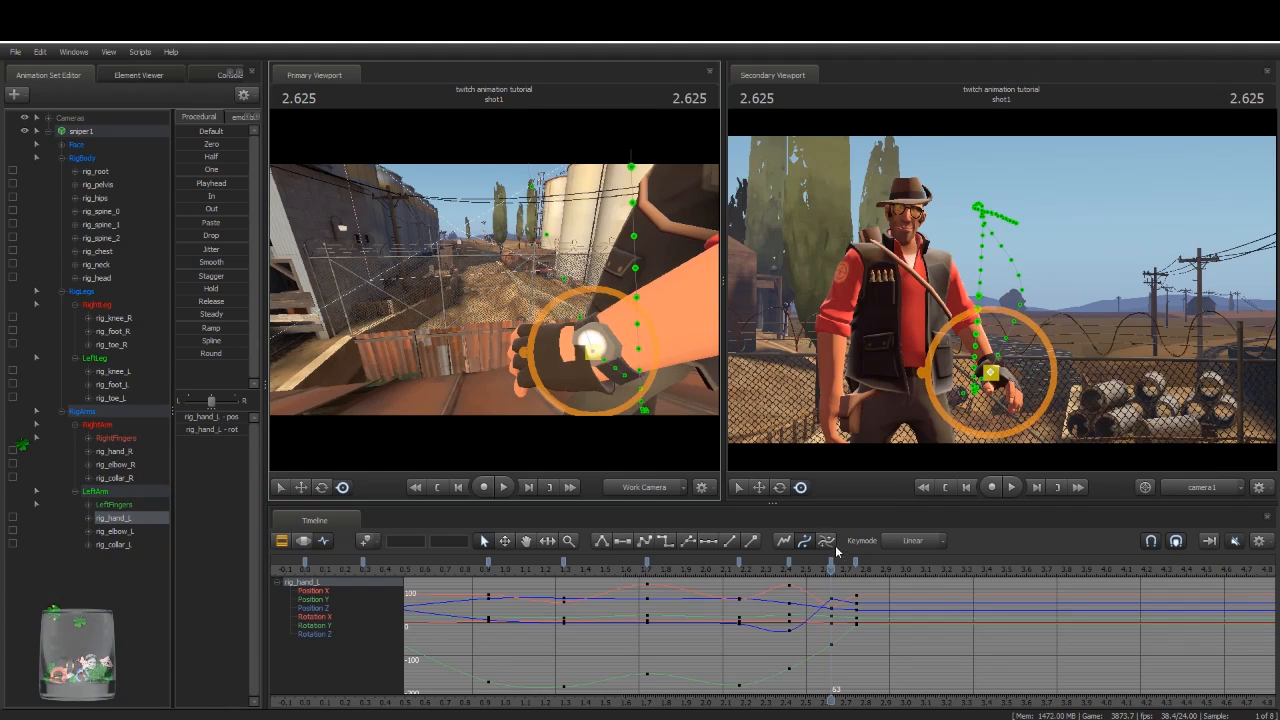
Step: Step back and forth through rig_hand_L's last keyframes to compare the hand poses as the arm lowers
key("Up")
key("Down")
key("Down")
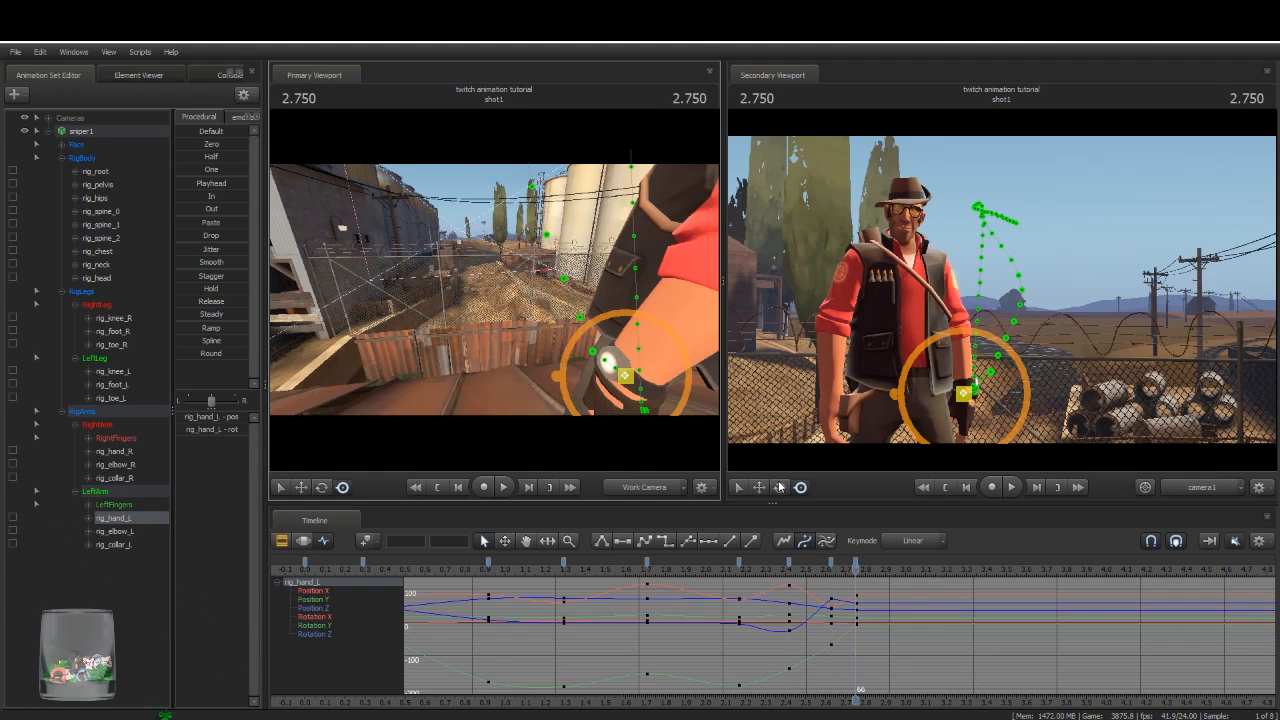
key("Up")
key("Down")
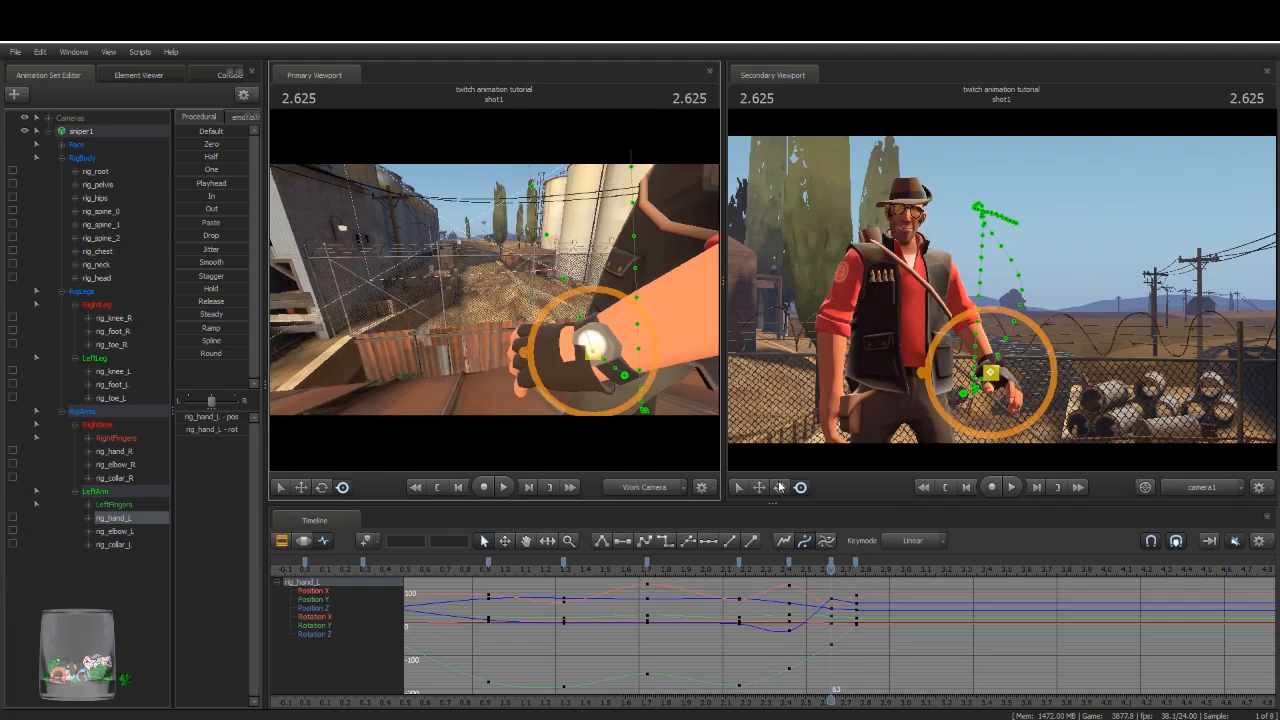
key("Up")
key("Up")
key("Down")
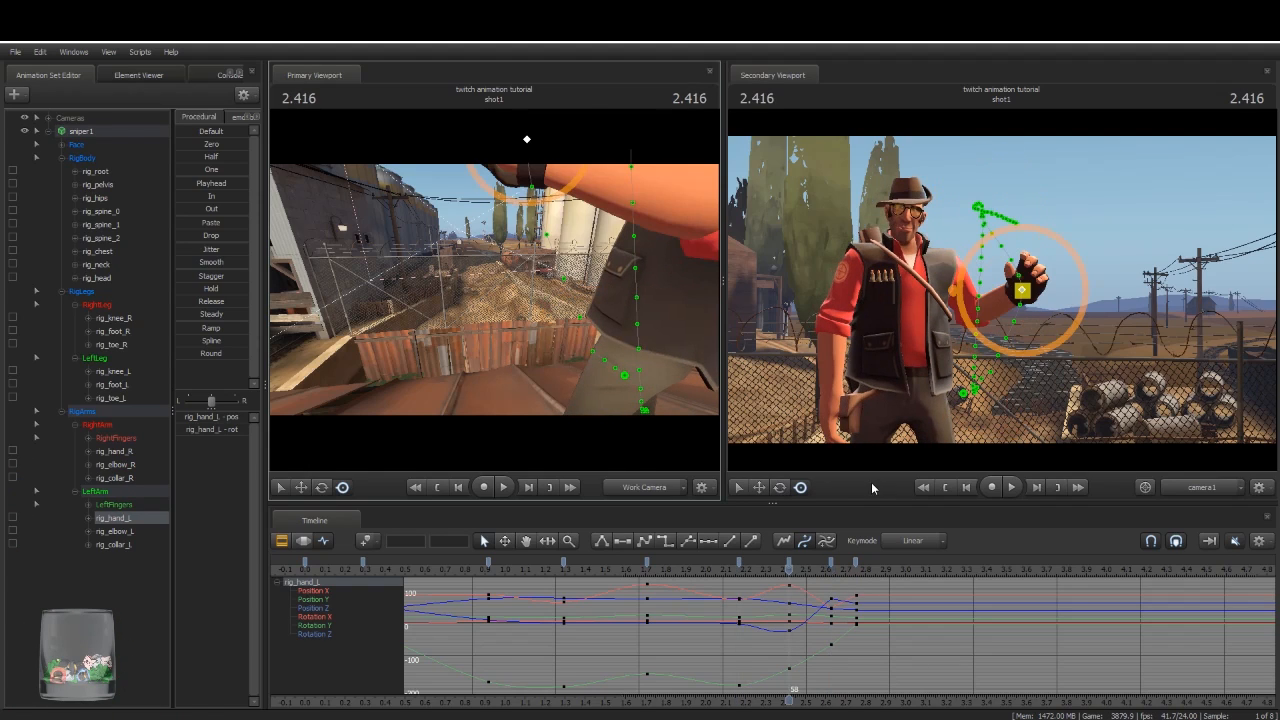
key("Up")
key("Down")
key("Down")
key("Up")
key("Up")
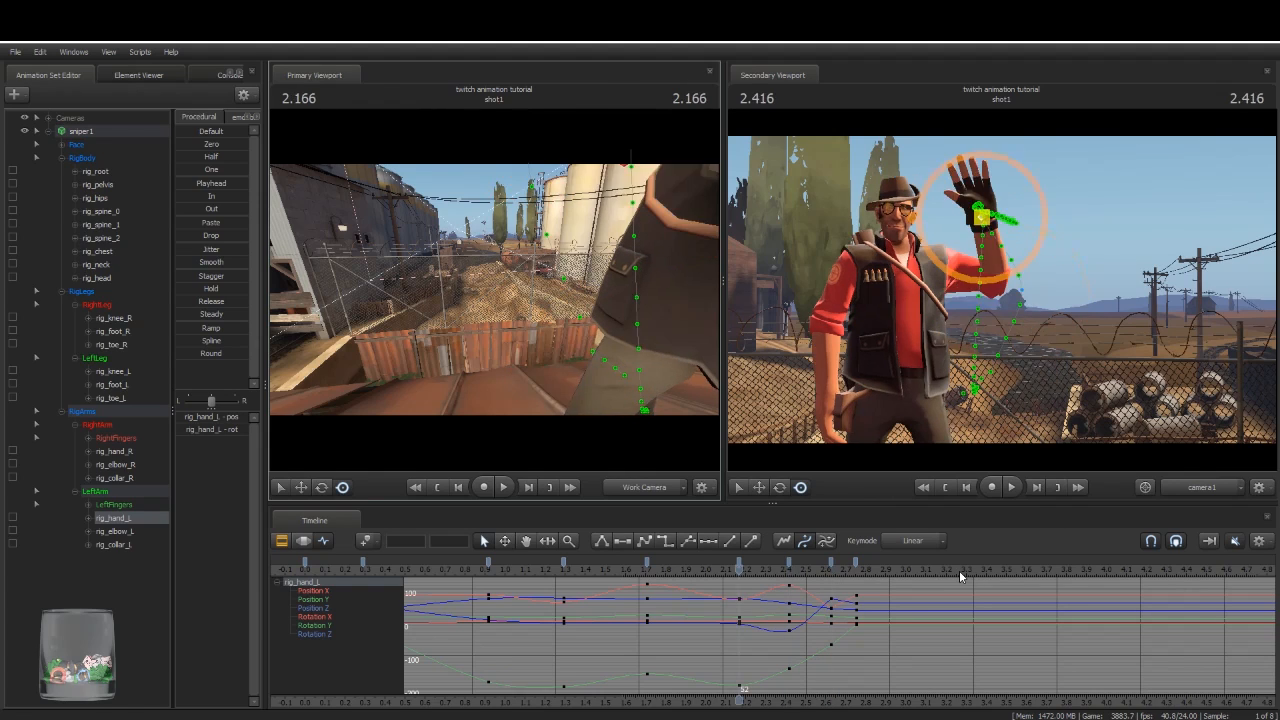
key("Down")
key("Down")
key("Down")
key("Up")
key("Up")
key("Up")
key("Down")
key("Down")
Step: Refine rig_hand_L's rotation at frame 63 and check it against the neighbouring keyframe from another angle
left_click_drag(1008, 378, 1013, 387)
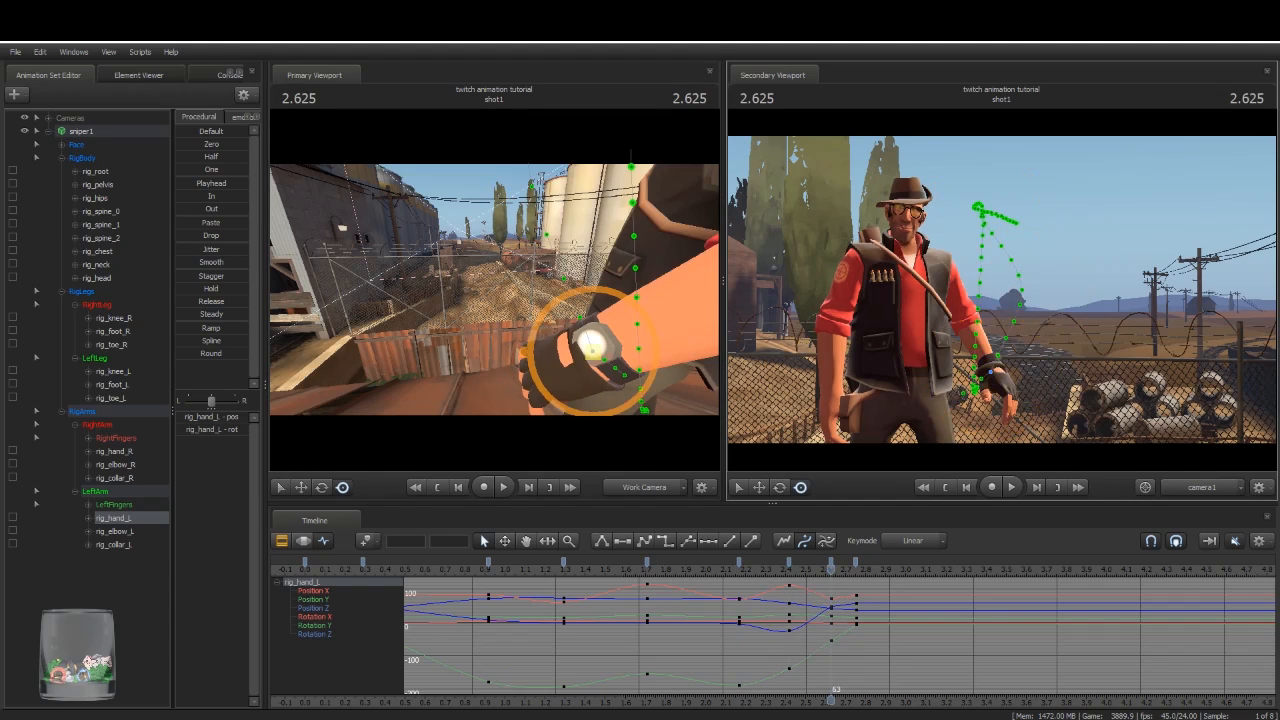
key("ctrl+z")
key("Down")
key("Up")
left_click_drag(479, 319, 494, 289)
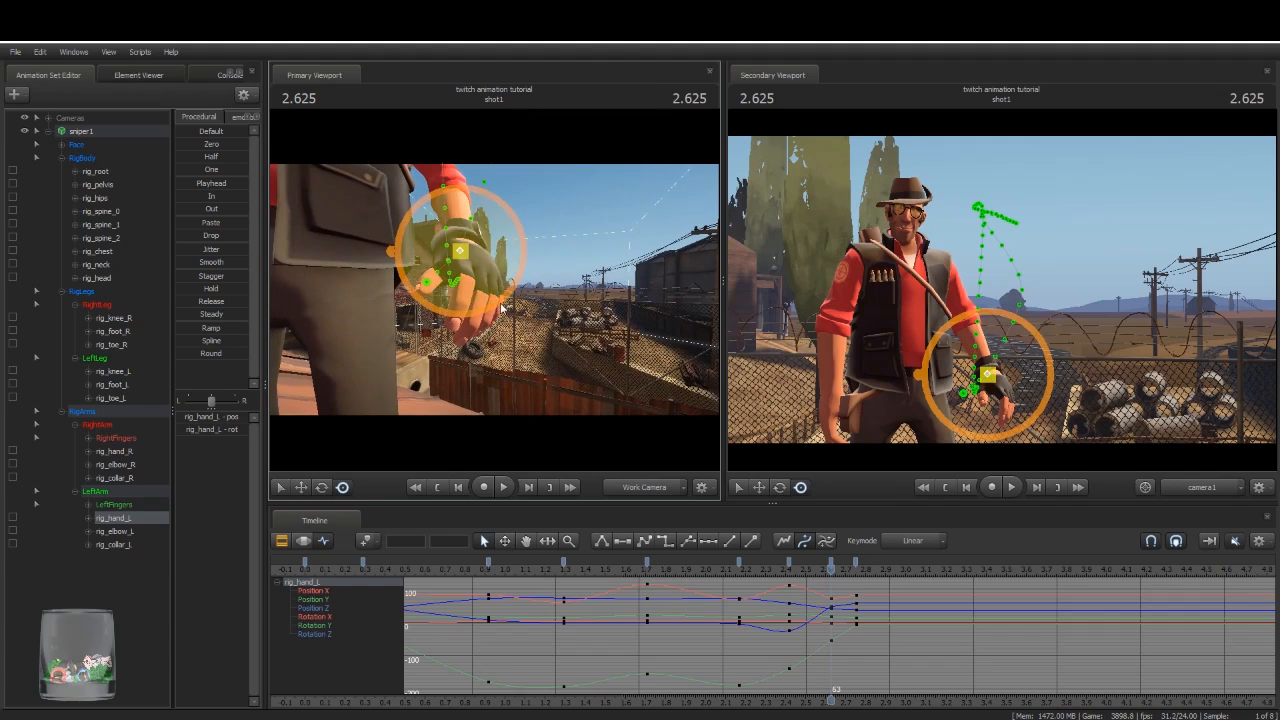
Step: Rotate rig_collar_L at frame 63 to adjust the left shoulder and shift its last keyframe to frame 68
left_click(113, 494)
left_click(146, 547)
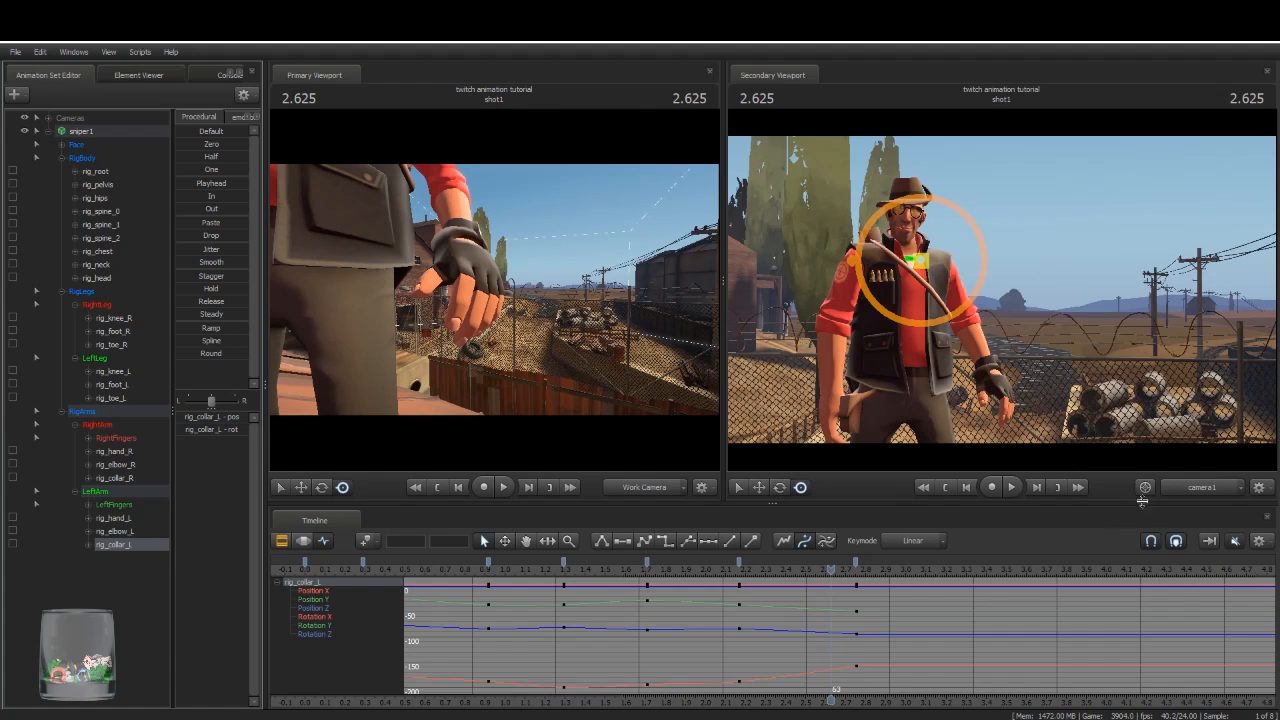
left_click_drag(622, 362, 484, 366)
key("e")
mouse_move(509, 310)
left_mouse_down()
mouse_move(464, 283)
mouse_move(473, 274)
mouse_move(515, 299)
left_mouse_up()
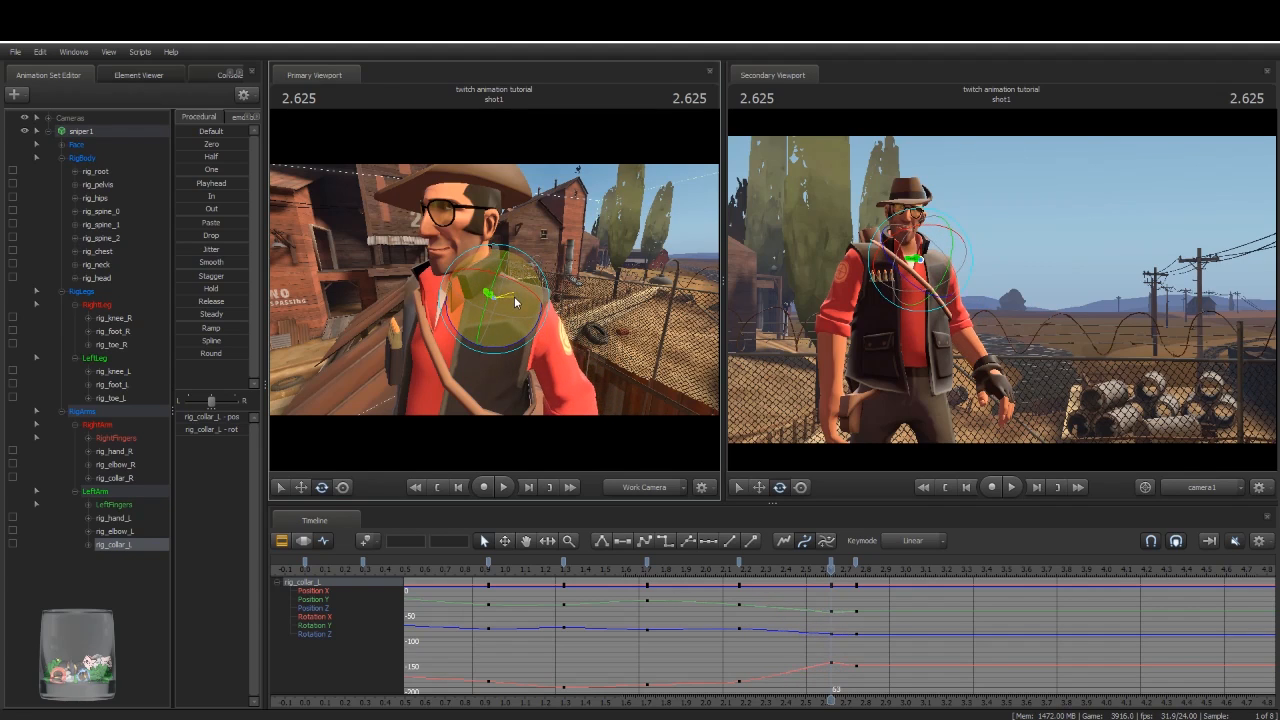
mouse_move(832, 571)
left_mouse_down()
mouse_move(875, 587)
mouse_move(873, 562)
left_mouse_up()
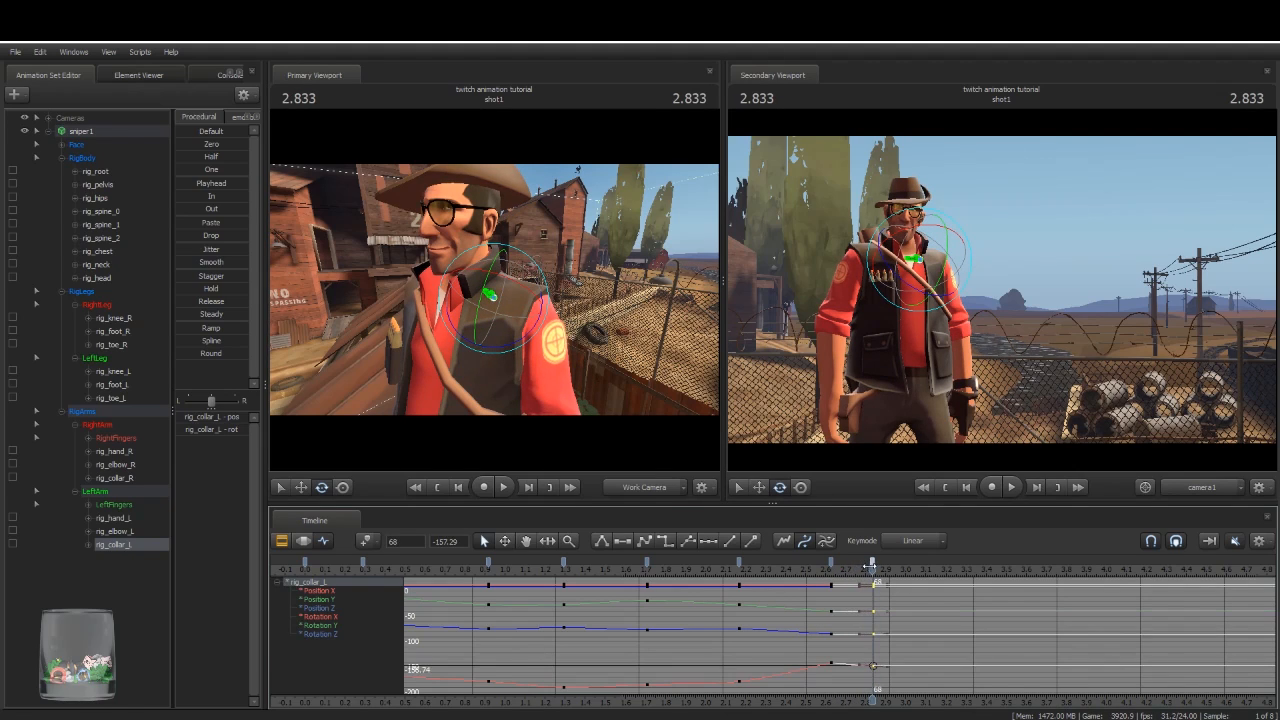
Step: Select all of sniper1's keyframes, switch the timeline to the Clip Editor and return to the start of shot1
left_click(88, 136)
scroll(885, 602, "down", 3)
left_click(876, 562)
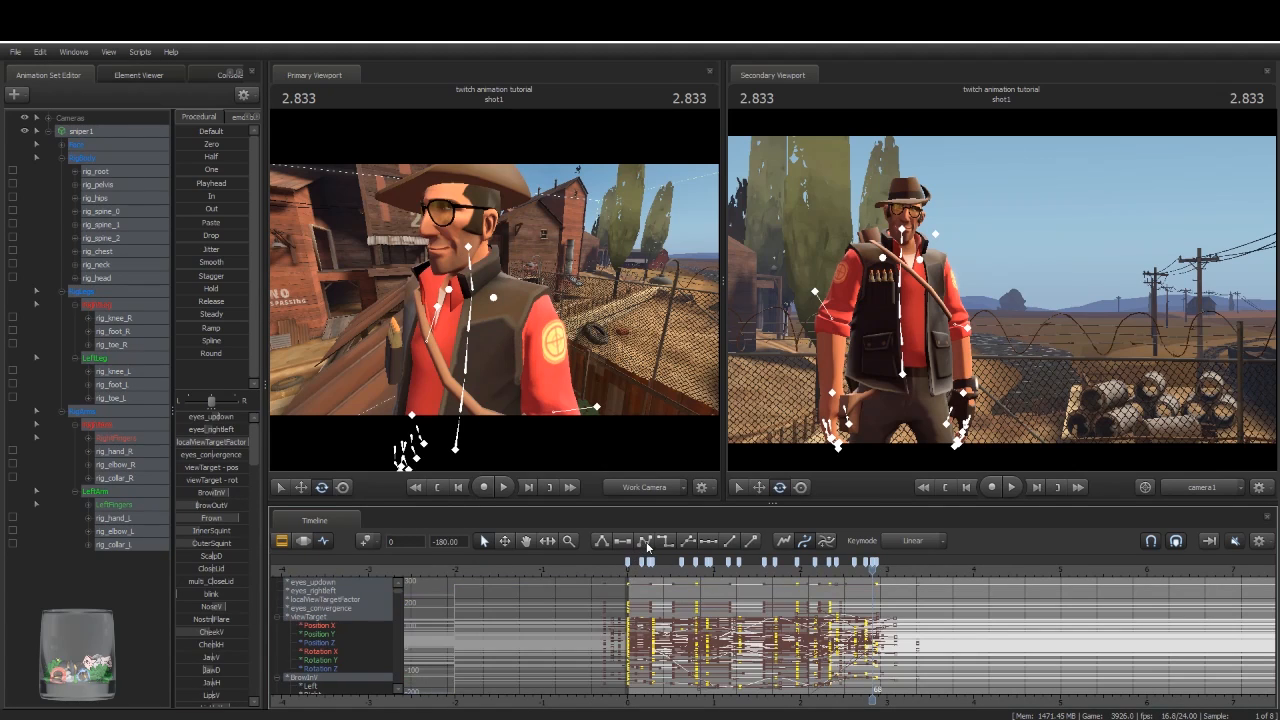
key("F2")
key("Home")
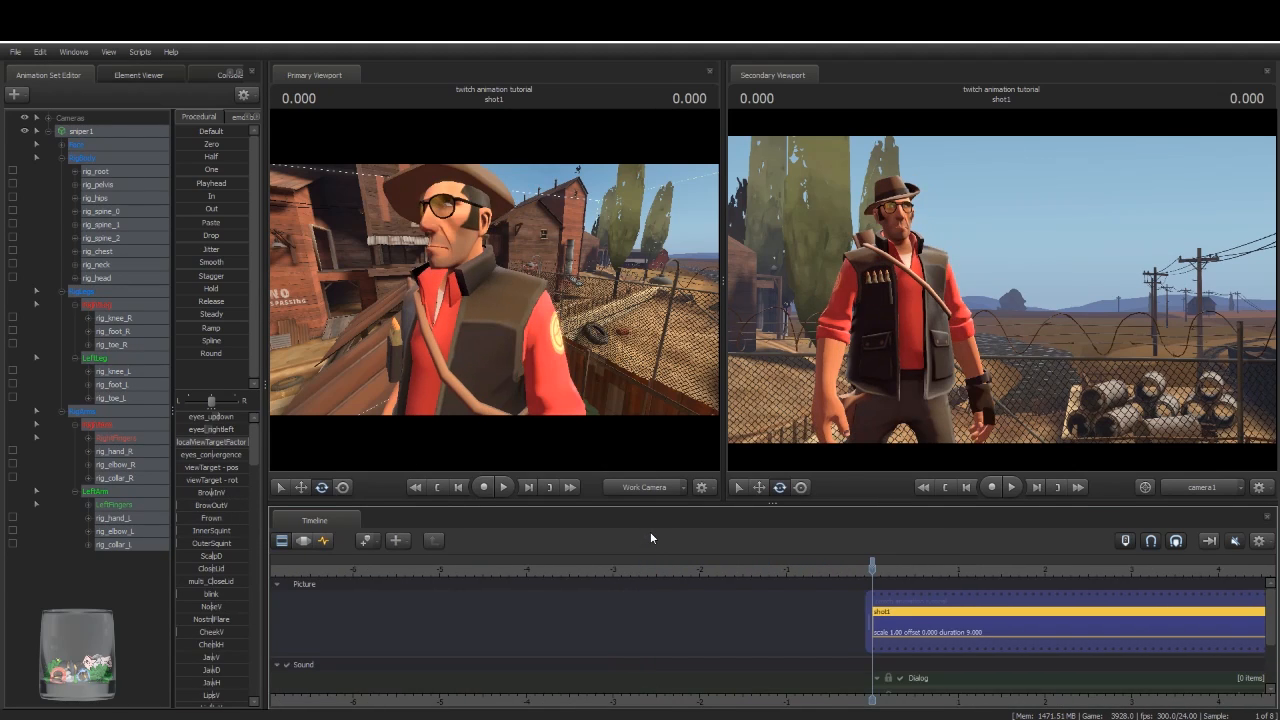
Step: Play back the wave, then show LeftArm's keyframes in the Graph Editor with the playhead on the last one at frame 68
key("space")
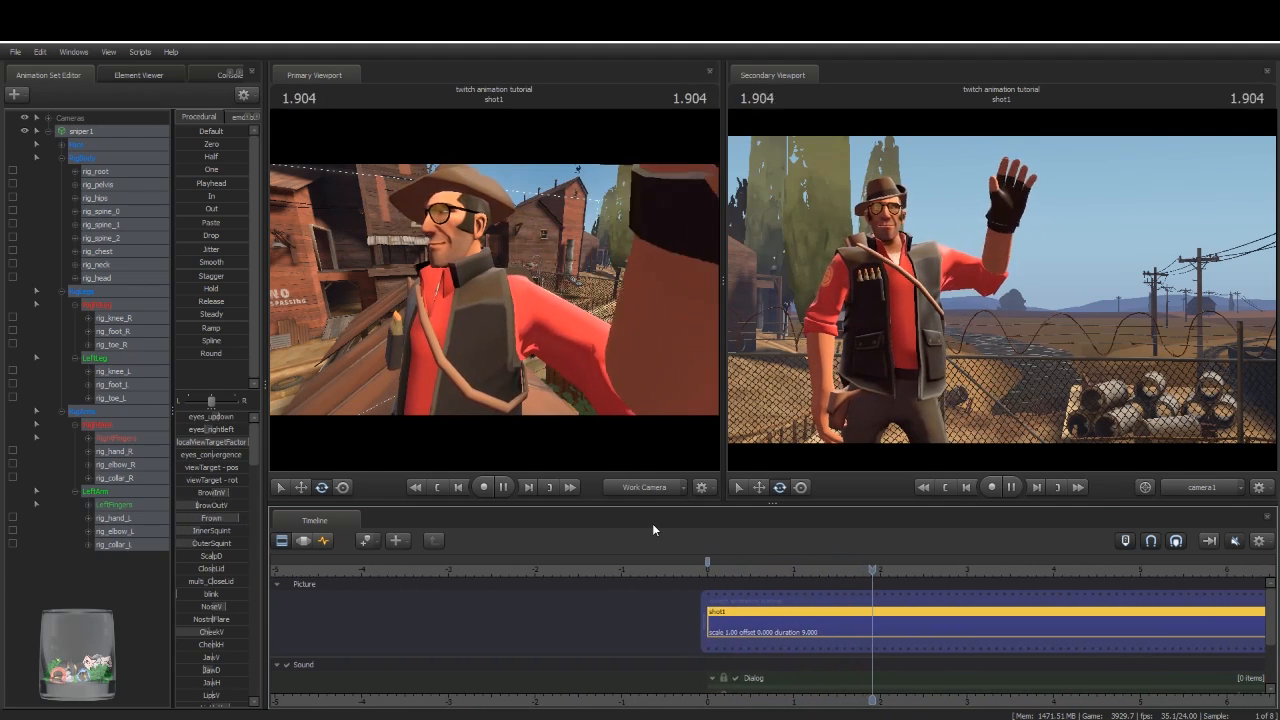
key("space")
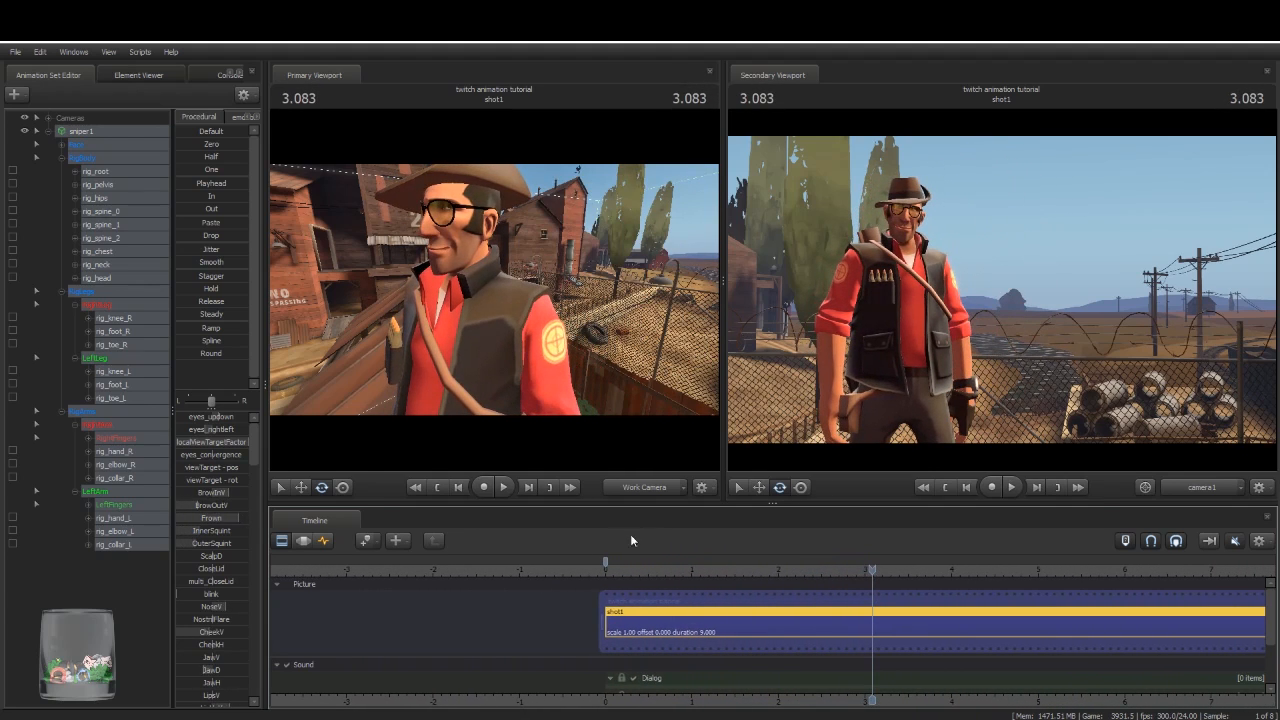
left_click(325, 540)
left_click(131, 492)
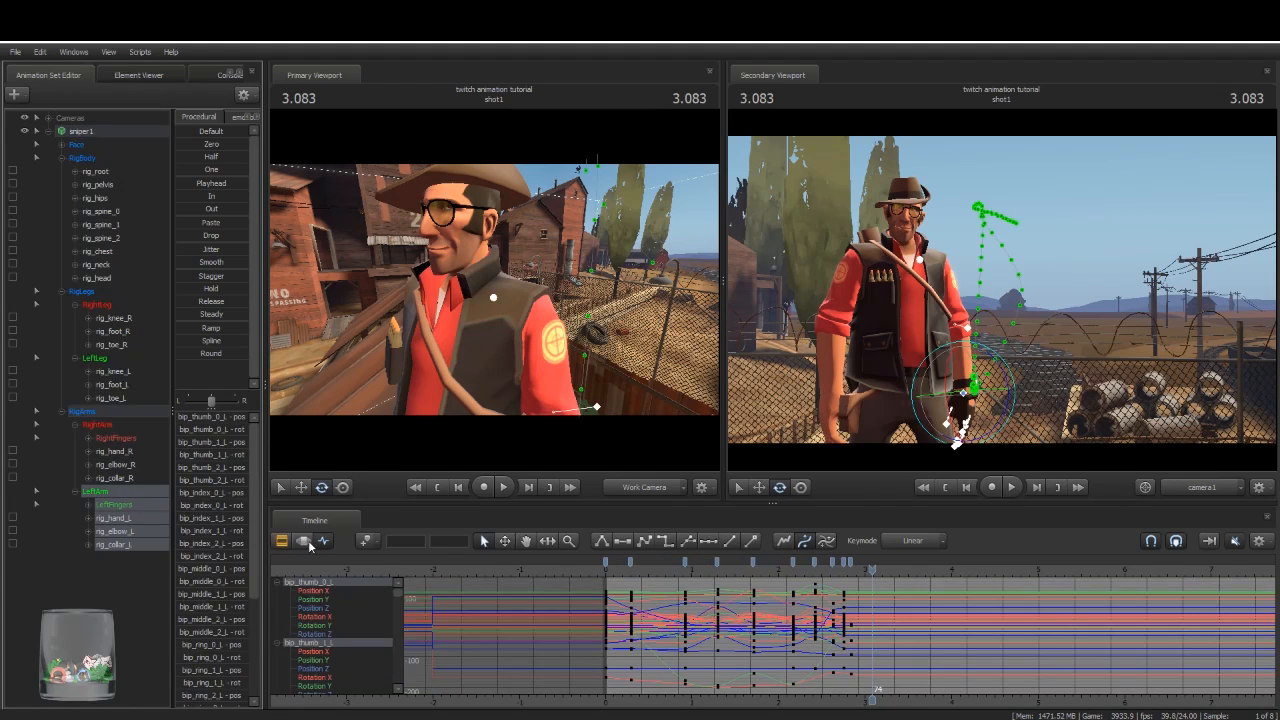
scroll(878, 614, "up", 3)
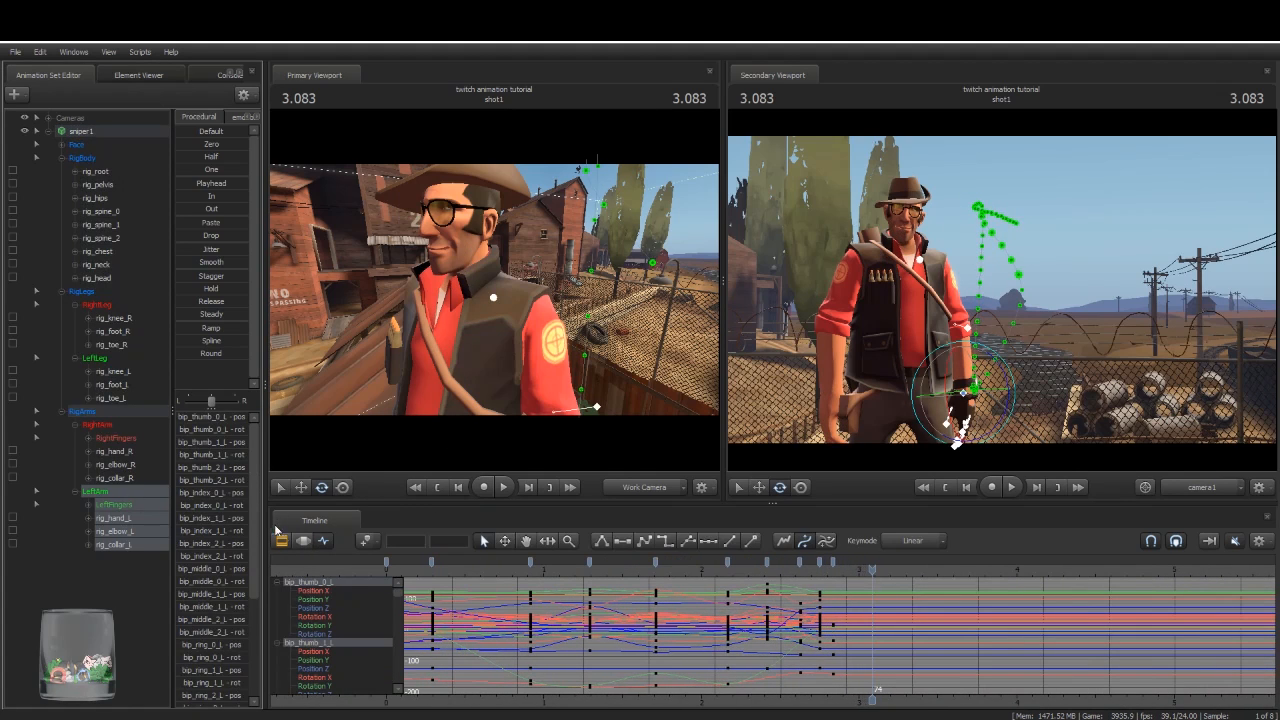
left_click_drag(868, 571, 835, 630)
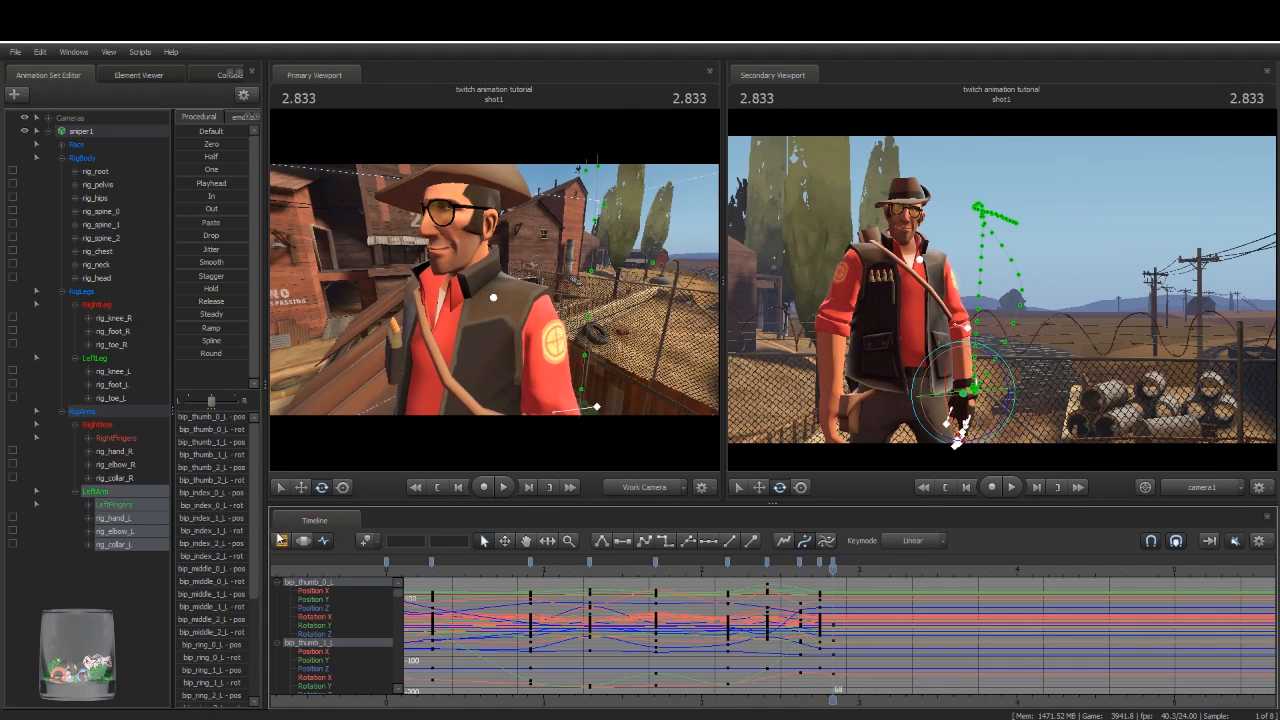
Step: In the Motion Editor, end LeftArm's time selection at the playhead on frame 68
left_click(304, 541)
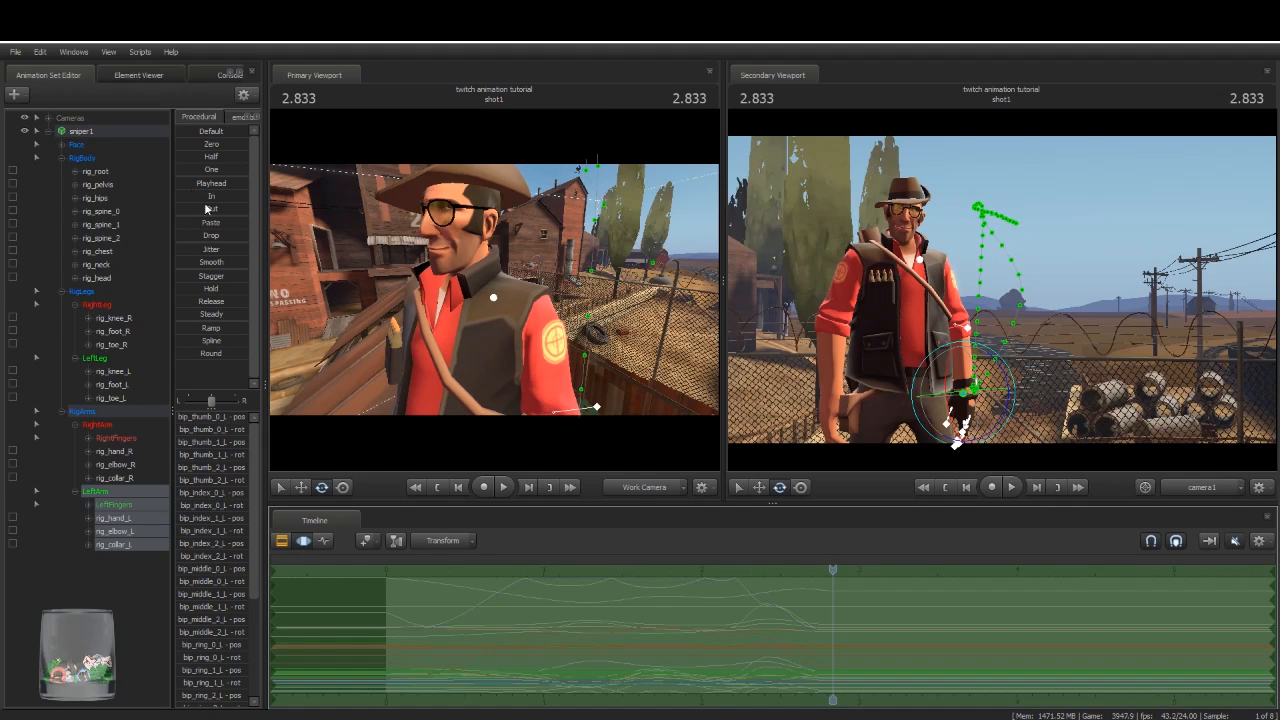
left_click(325, 541)
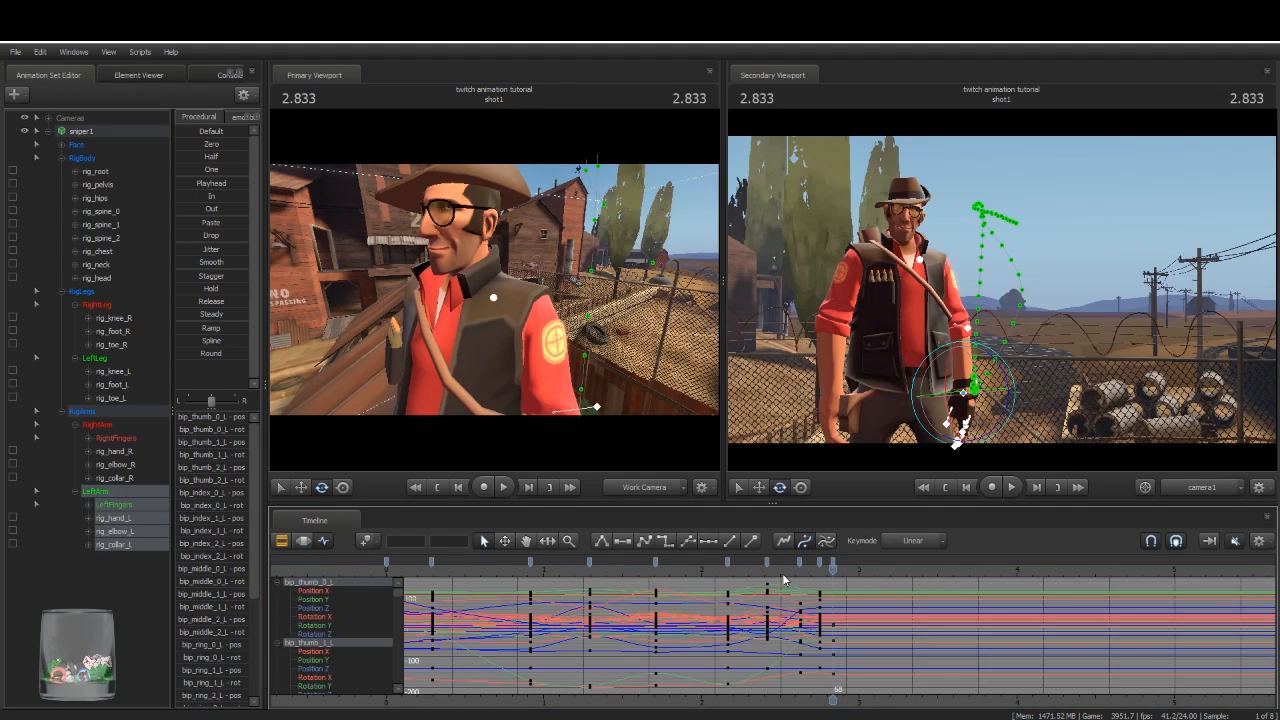
key("m")
key("ctrl+z")
left_click(304, 541)
left_click_drag(1272, 592, 833, 636)
Step: Move the playhead to the keyframe at frame 58 and start LeftArm's time selection there in the Motion Editor
left_click(280, 540)
left_click_drag(832, 568, 767, 588)
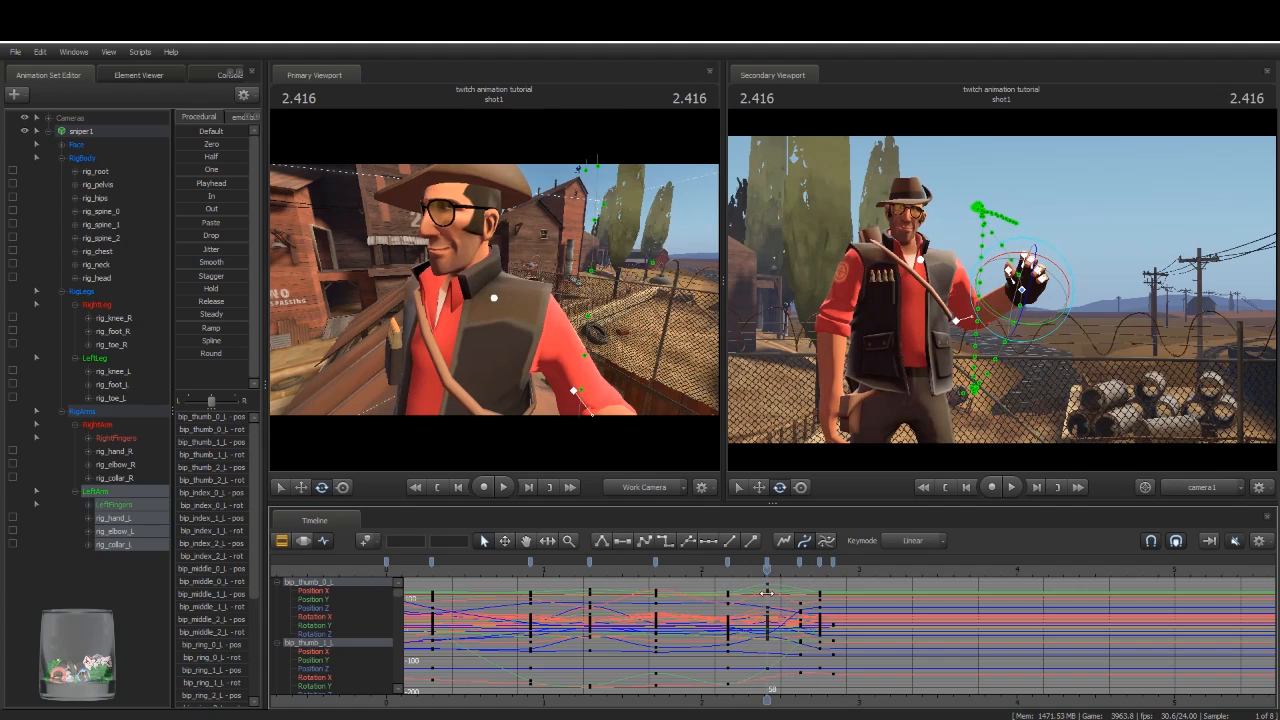
left_click(304, 541)
left_click_drag(536, 617, 767, 626)
scroll(792, 632, "up", 5)
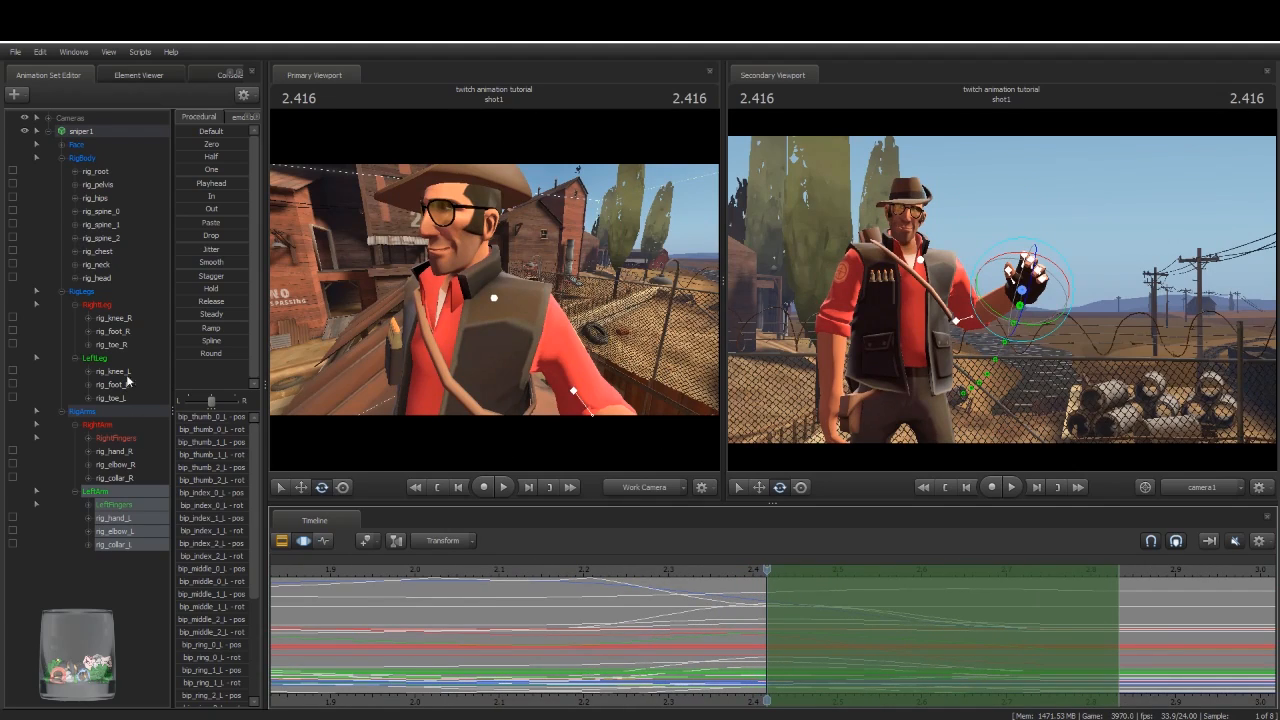
Step: Select rig_hand_L and replay the end of the wave several times to examine how the hand lowers through the selected range
left_click(120, 519)
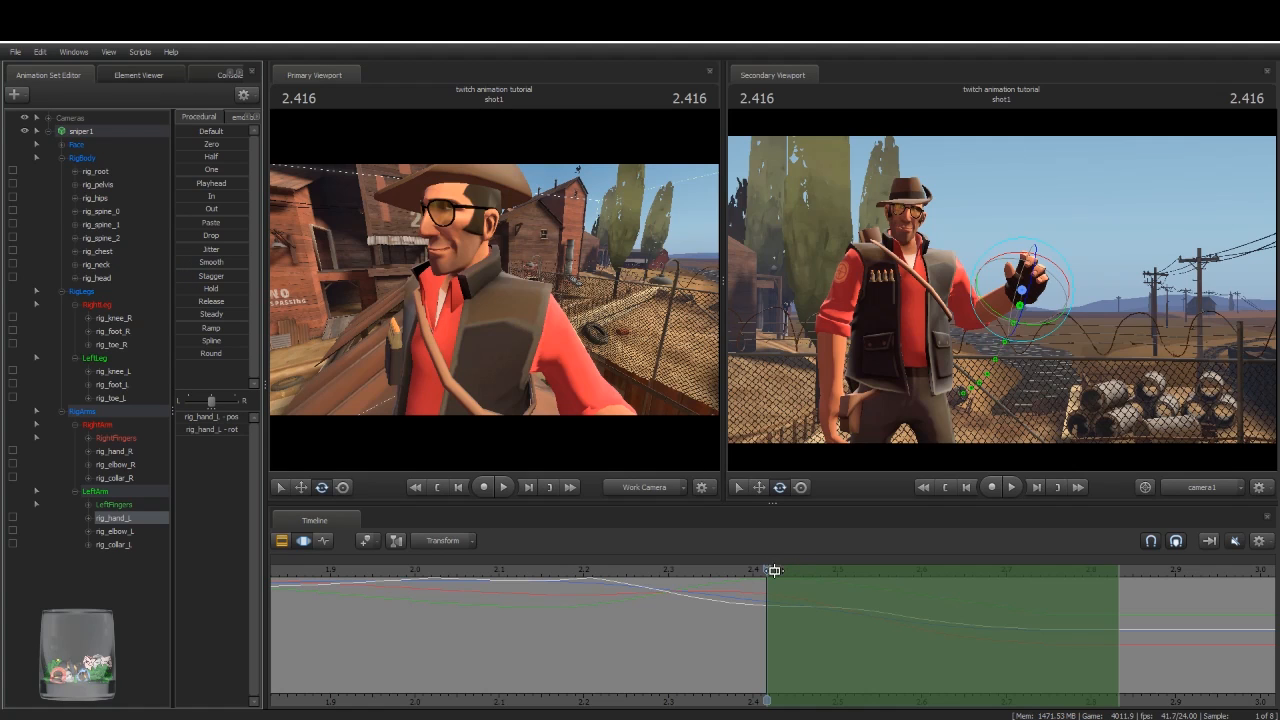
key("space")
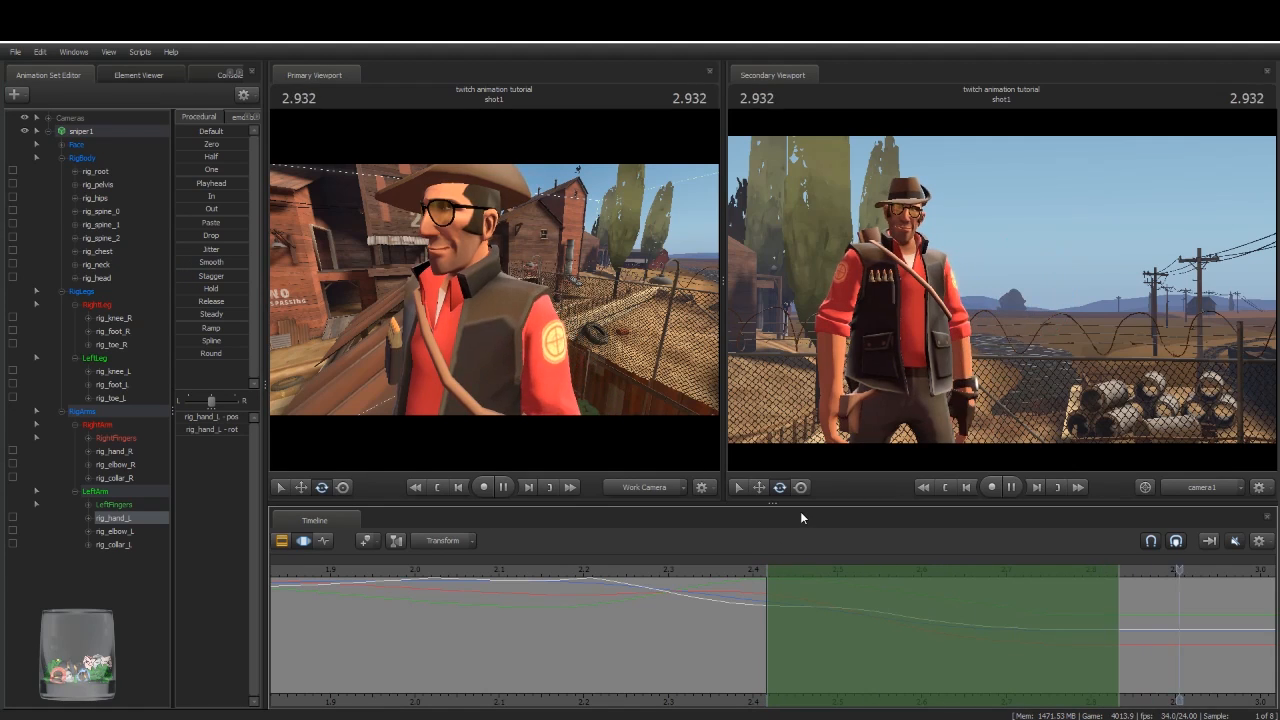
scroll(720, 578, "down", 3)
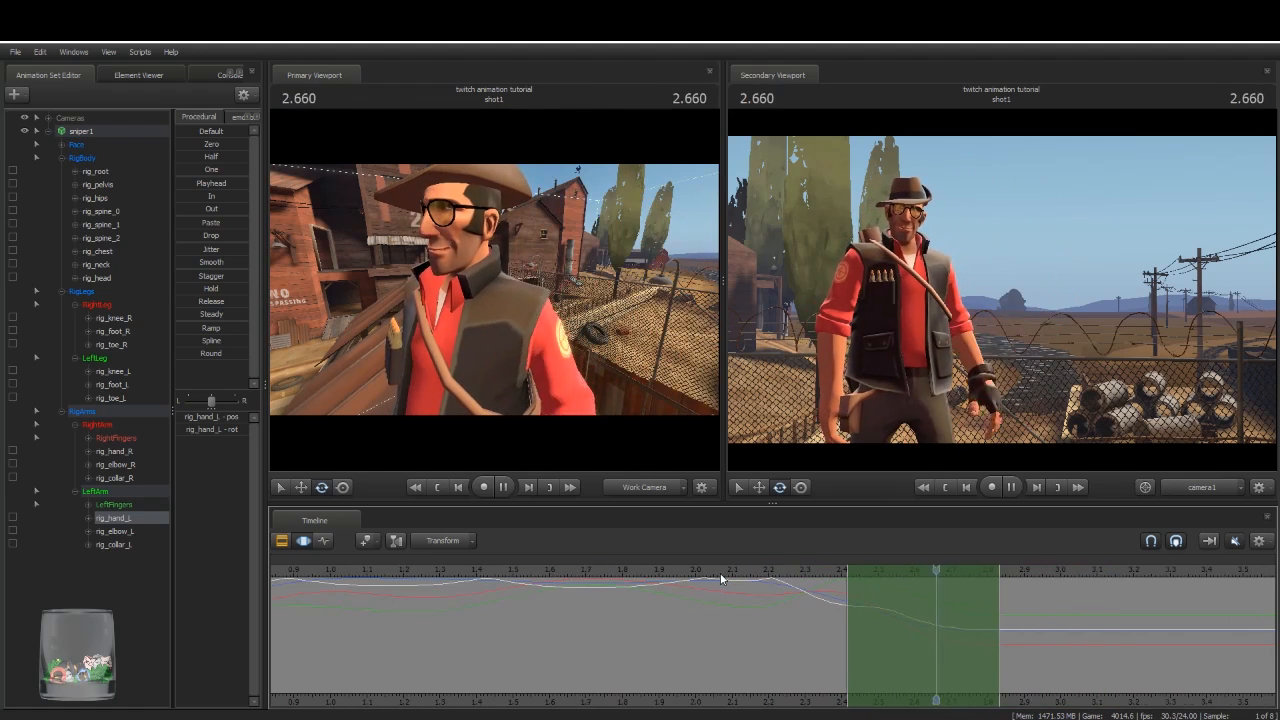
left_click(621, 571)
key("space")
key("space")
scroll(619, 570, "down", 1)
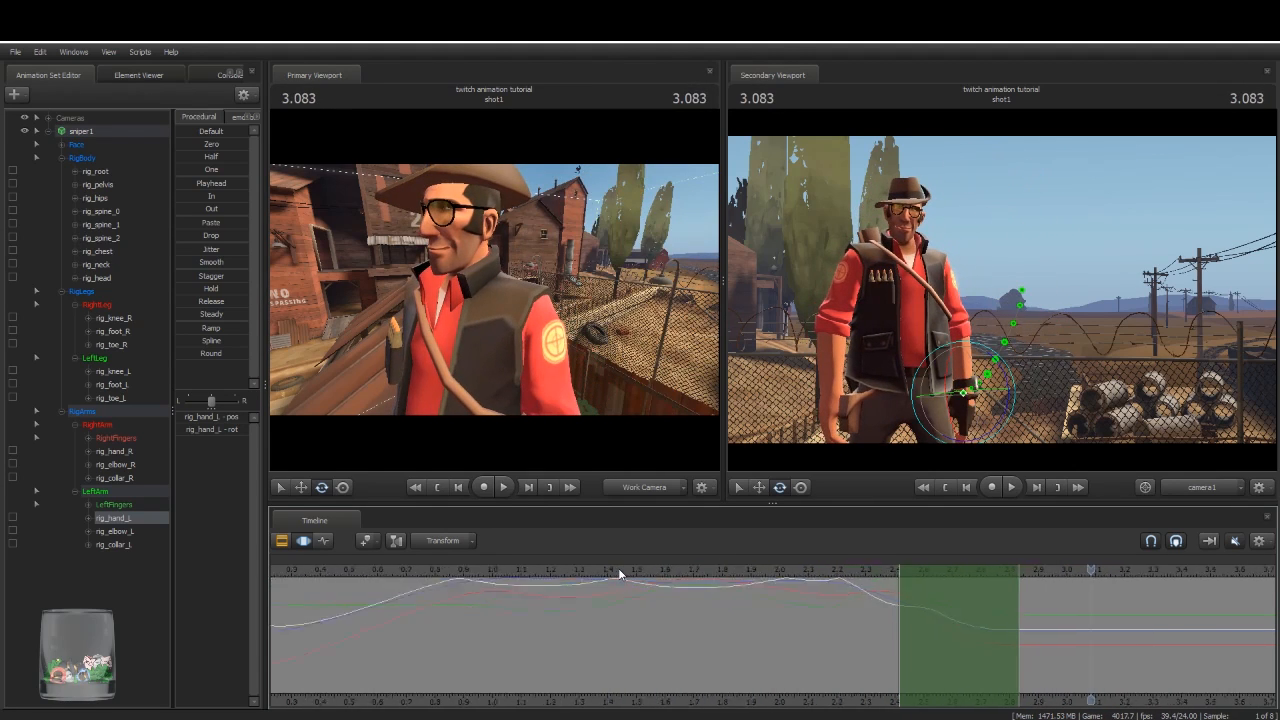
scroll(618, 570, "down", 3)
scroll(789, 566, "down", 3)
left_click(957, 578)
key("space")
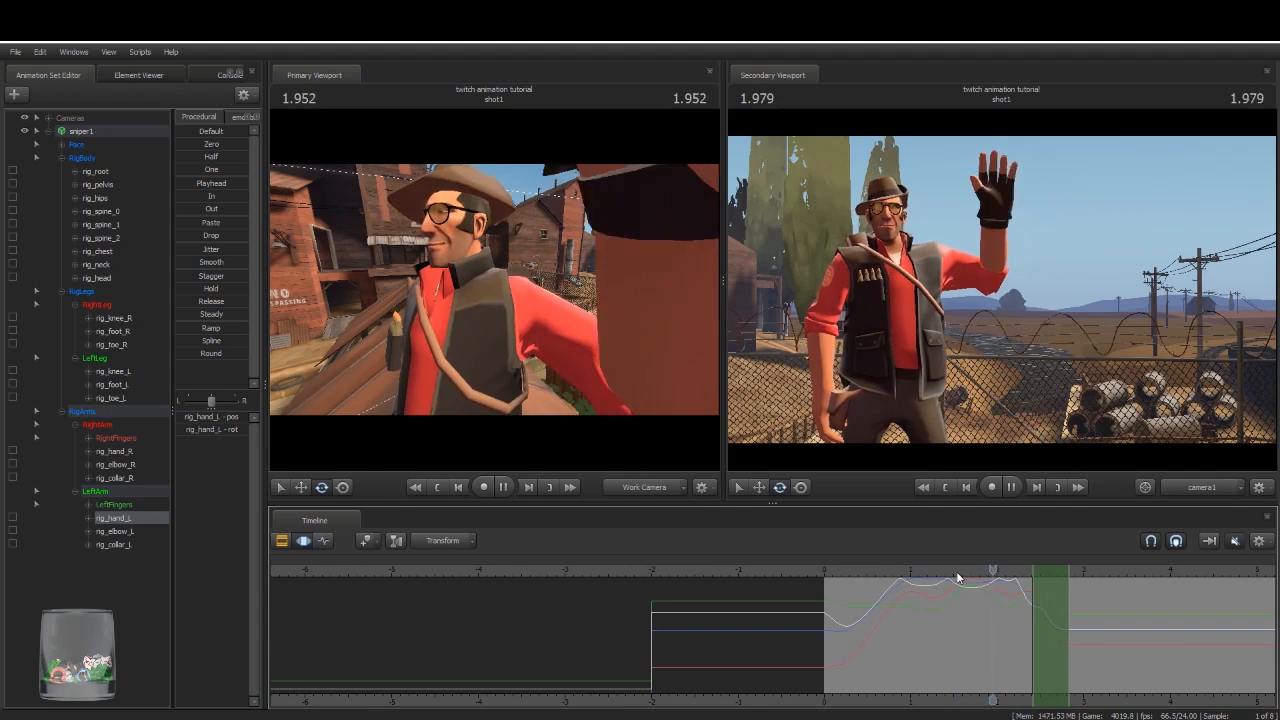
key("space")
left_click(957, 578)
key("space")
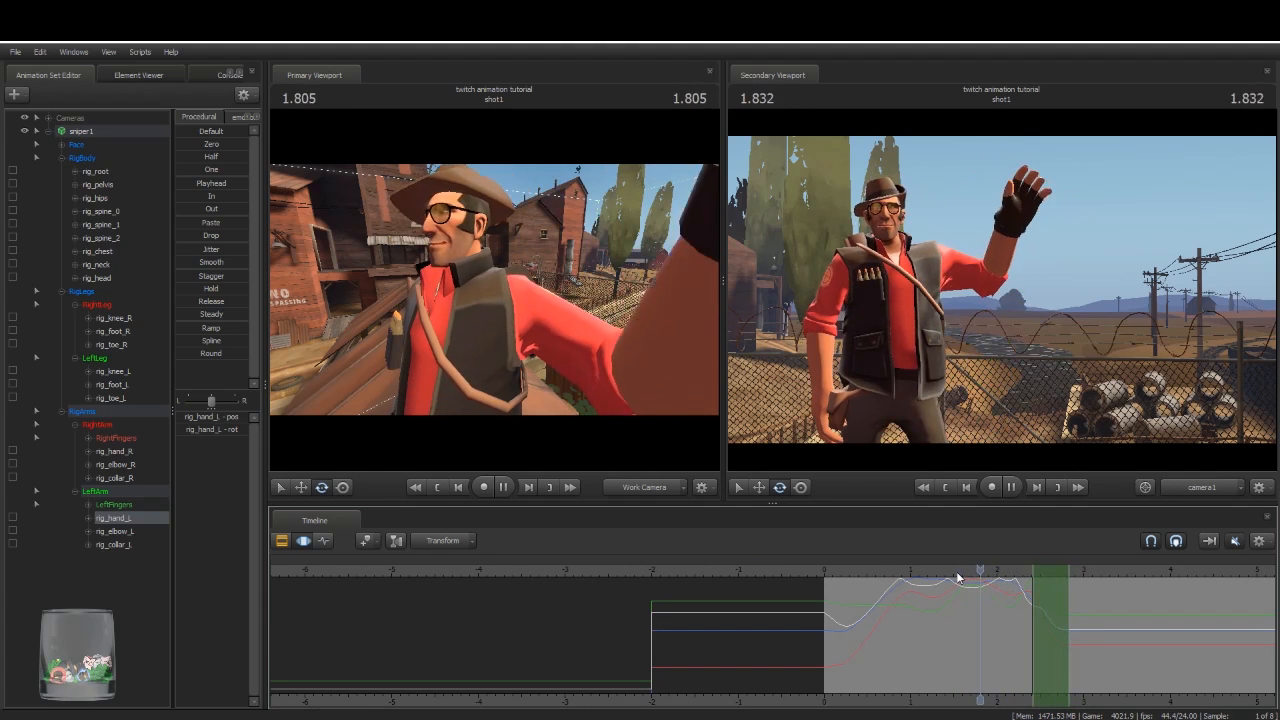
key("space")
scroll(978, 589, "up", 4)
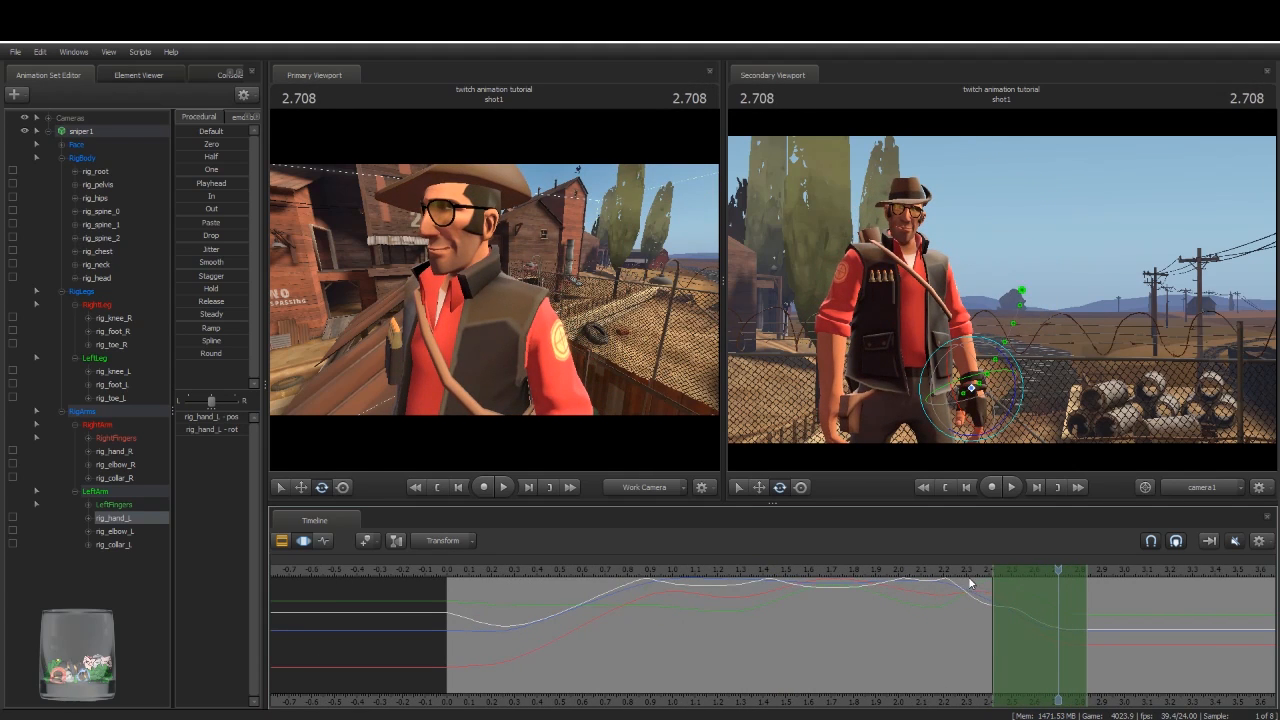
scroll(968, 577, "up", 3)
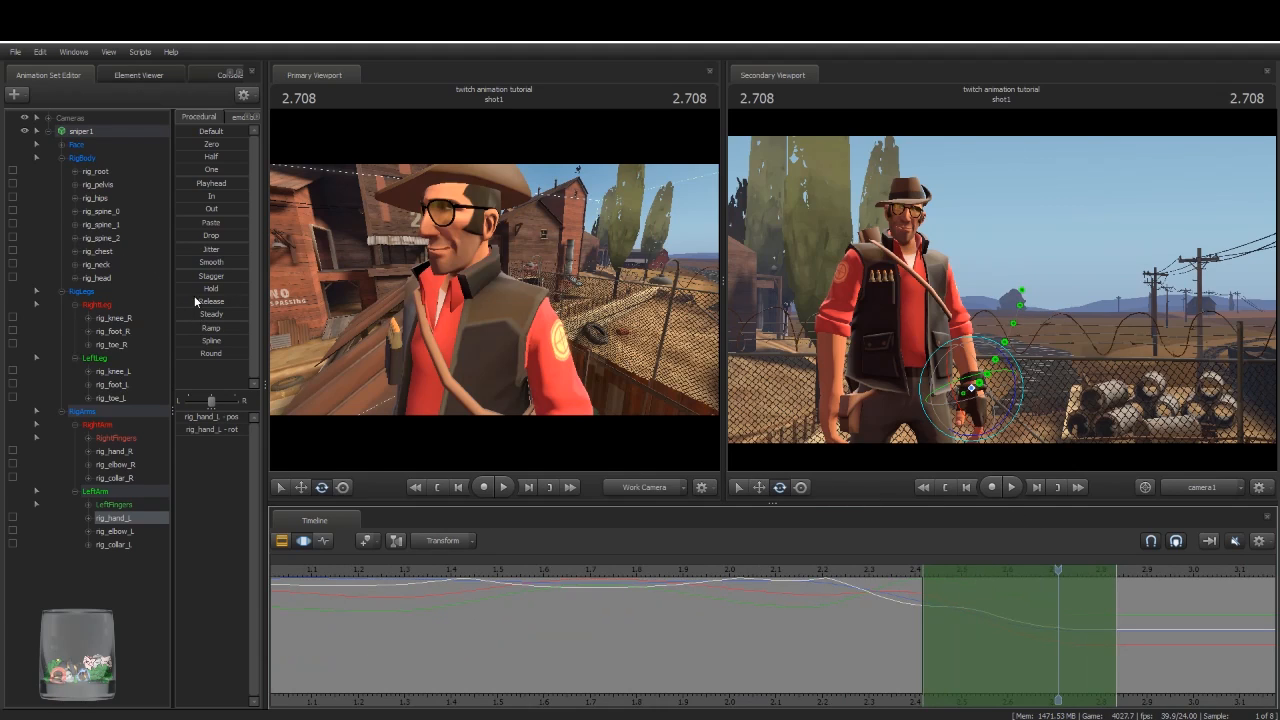
Step: Try smoothing all of LeftArm's motion over the selected range from frame 58
left_click(139, 491)
scroll(1030, 622, "up", 3)
left_click_drag(1013, 571, 810, 634)
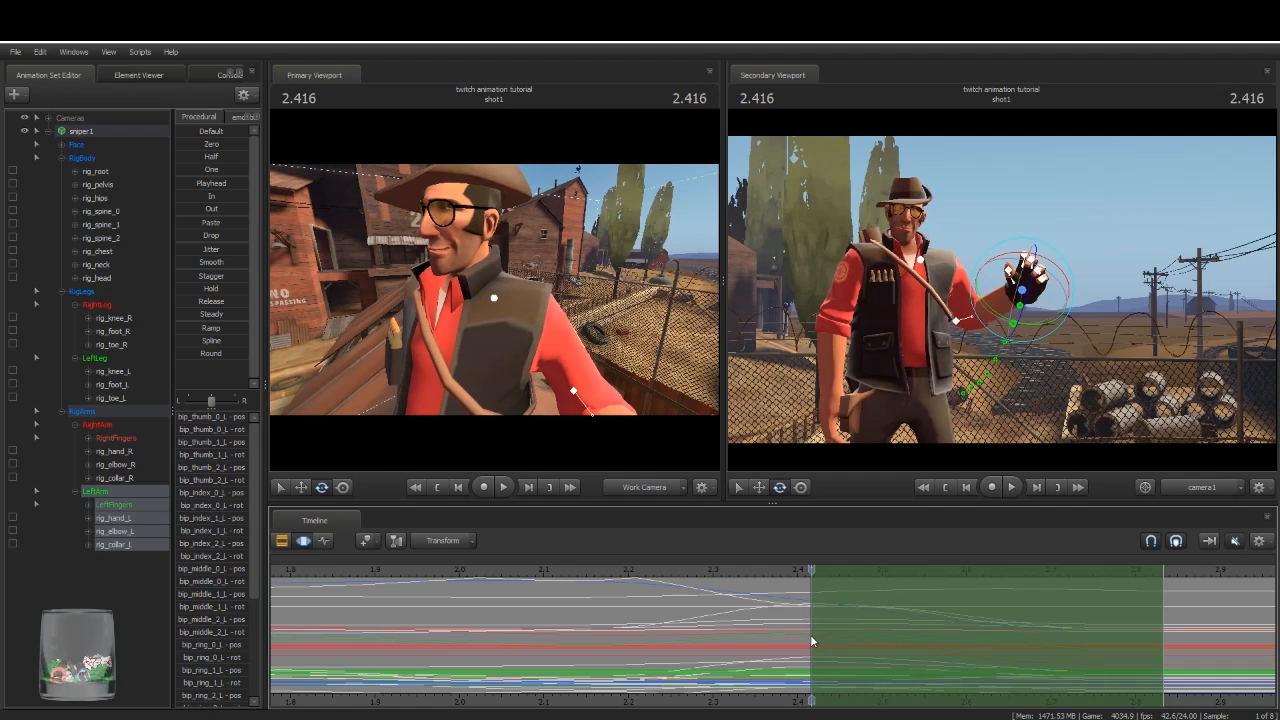
left_click(184, 261)
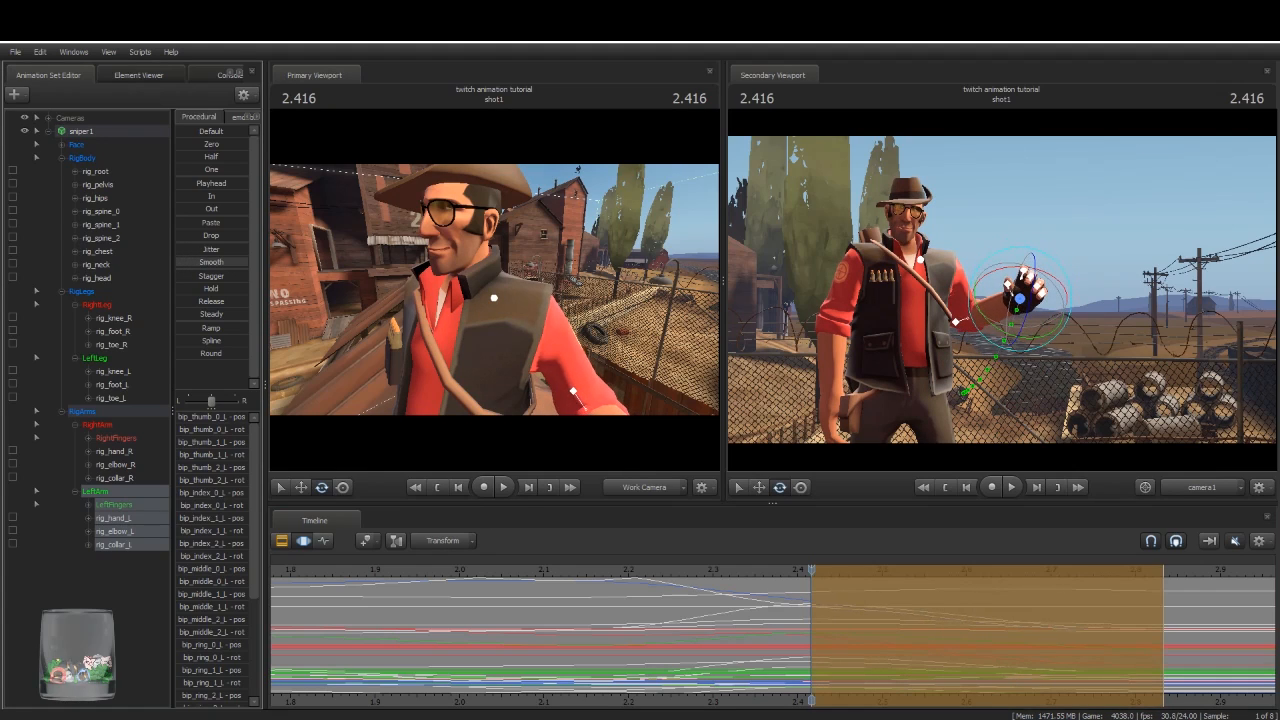
Step: Replay the arm lowering to check the smoothed motion and undo the smoothing
left_click_drag(805, 571, 630, 583)
key("space")
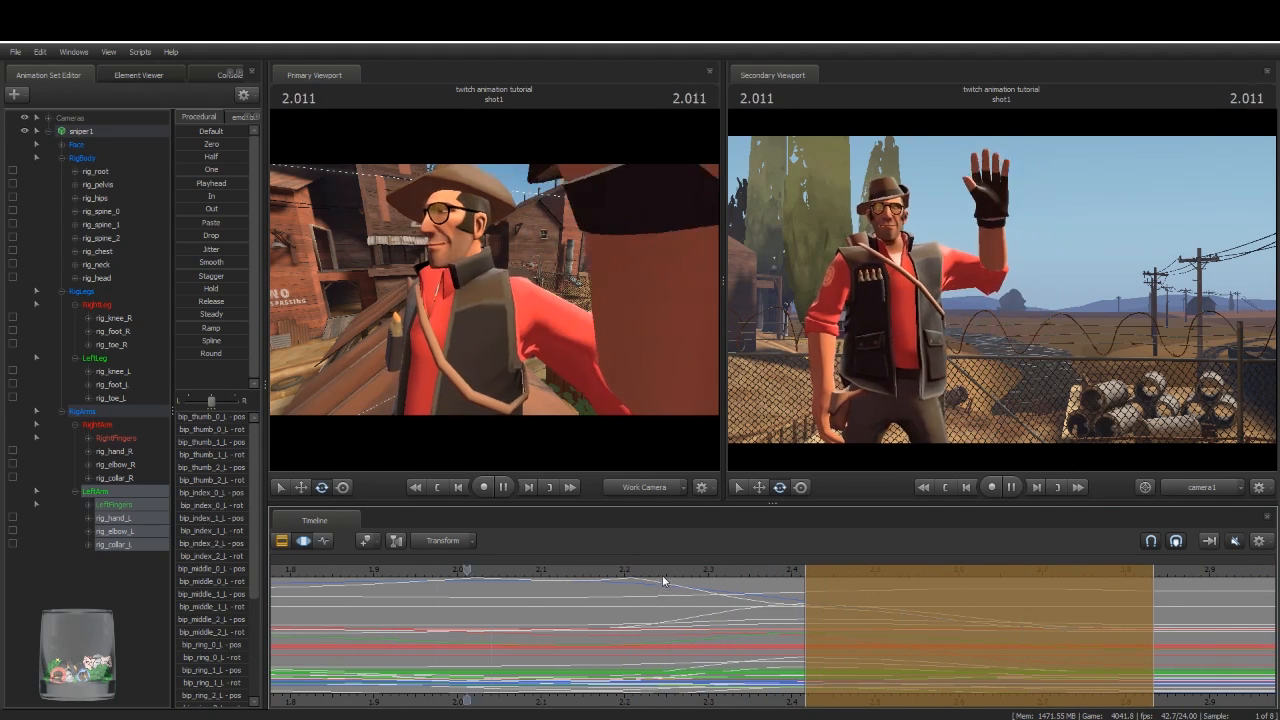
scroll(675, 578, "down", 5)
key("space")
key("space")
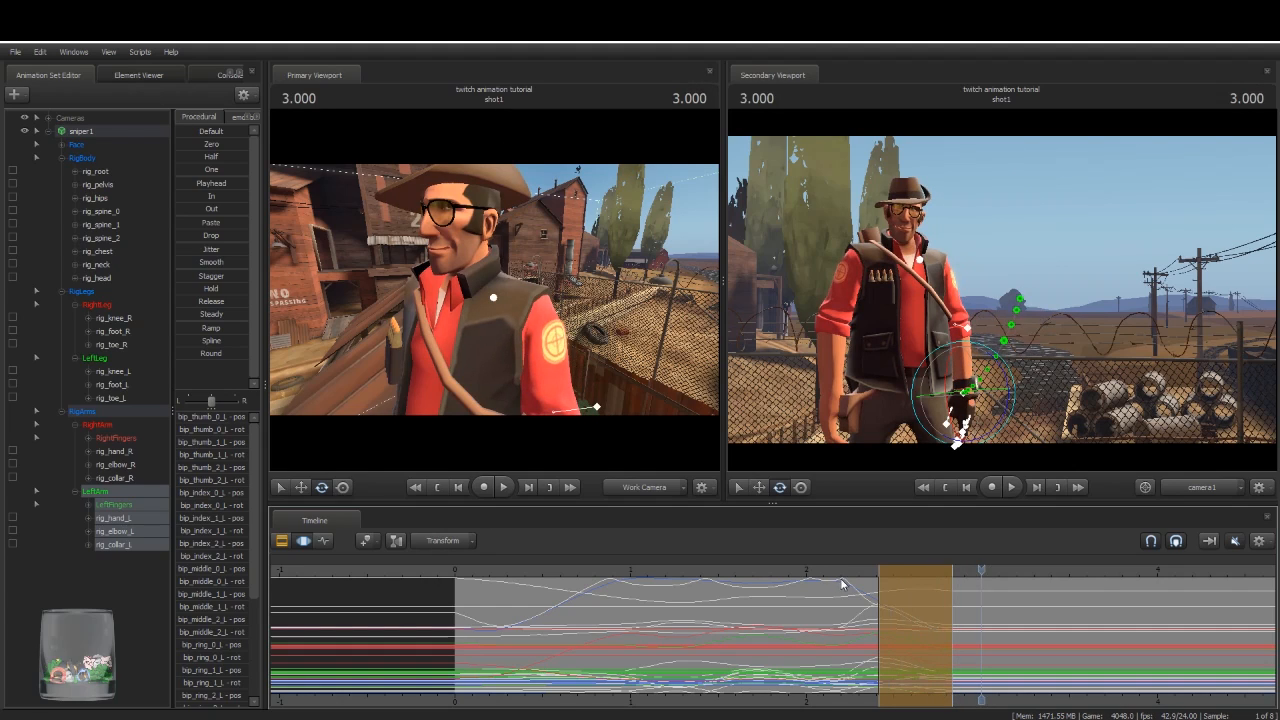
key("space")
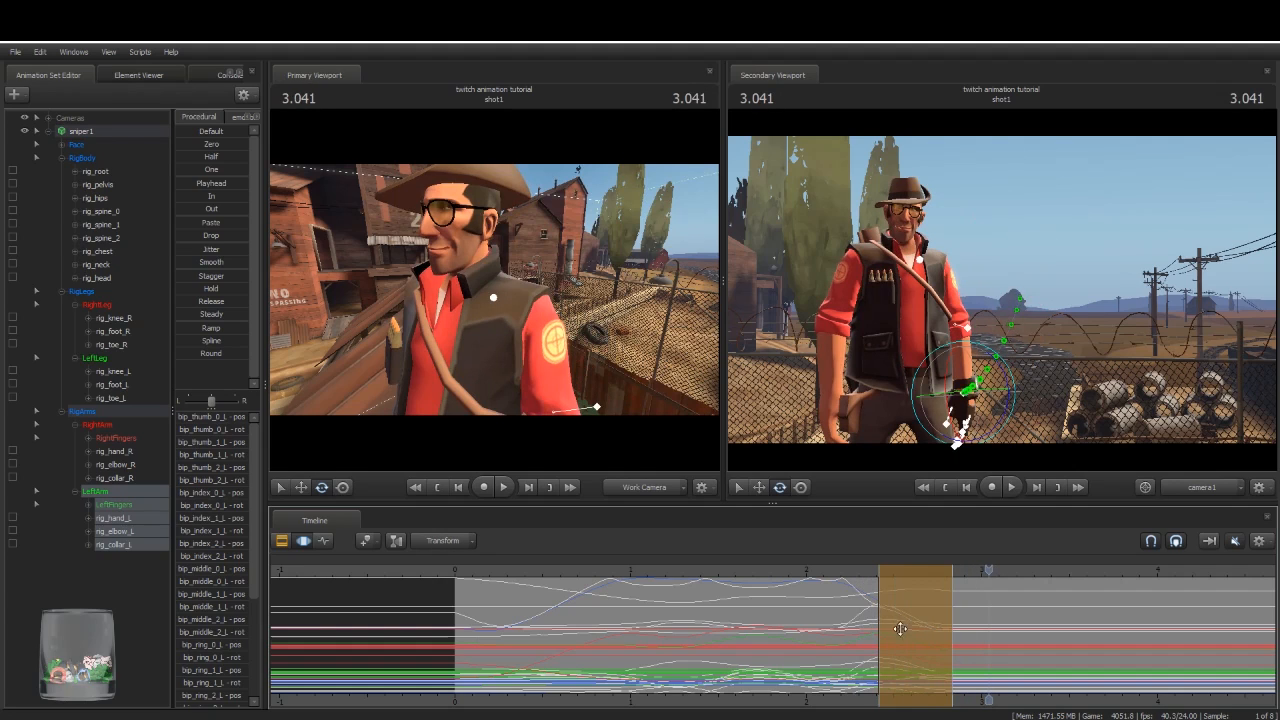
left_click(865, 571)
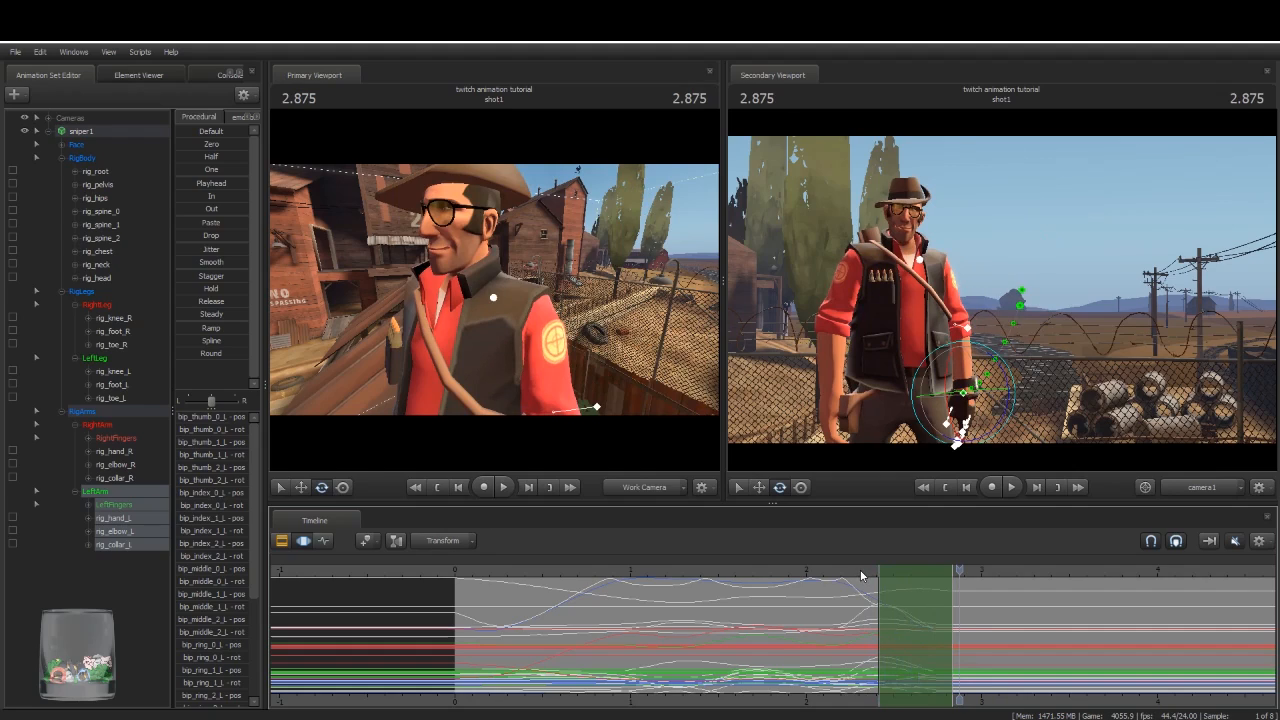
Step: Apply Smooth at full strength to LeftArm's selected time range and play it back from 2.333 seconds
left_click(861, 574)
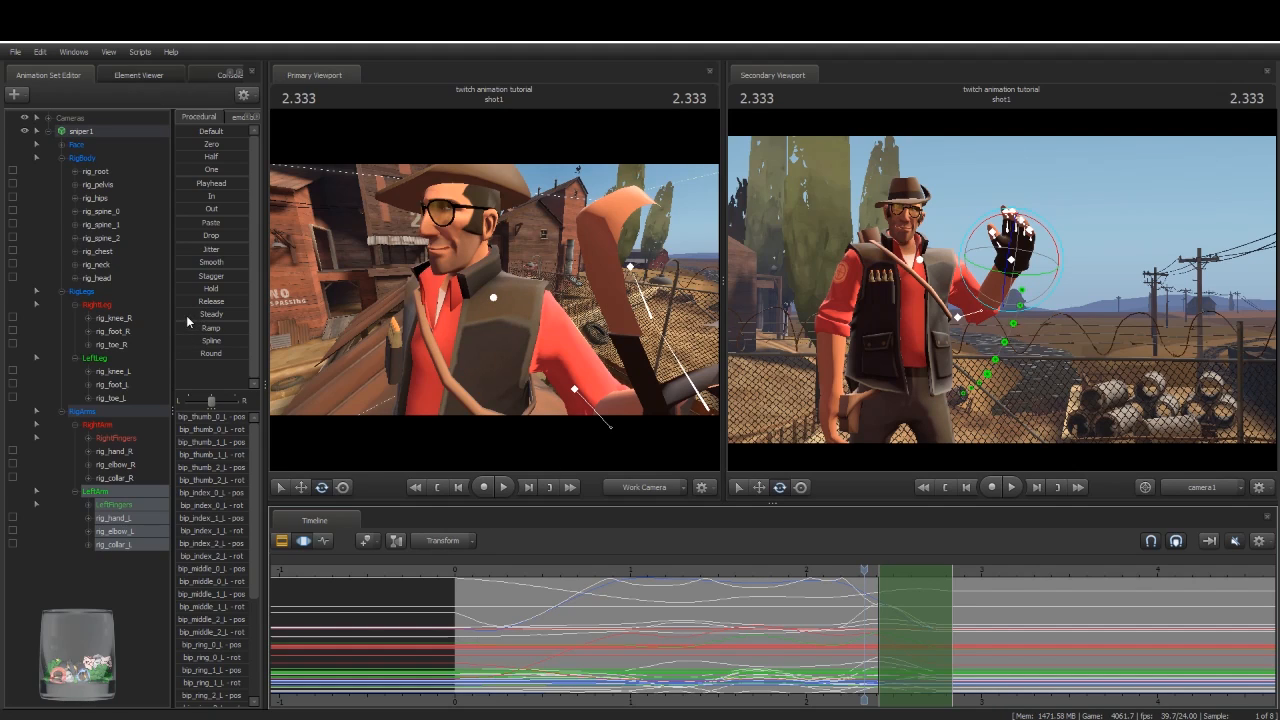
left_click_drag(190, 263, 246, 263)
key("space")
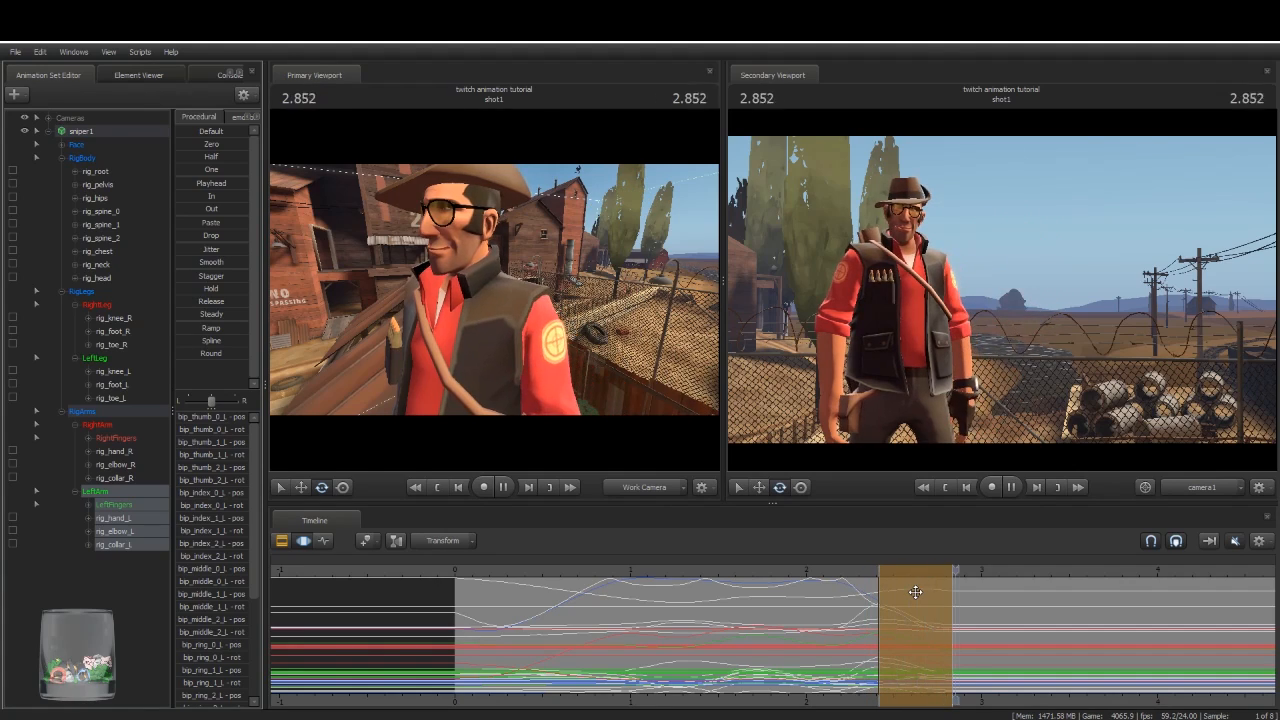
left_click(897, 568)
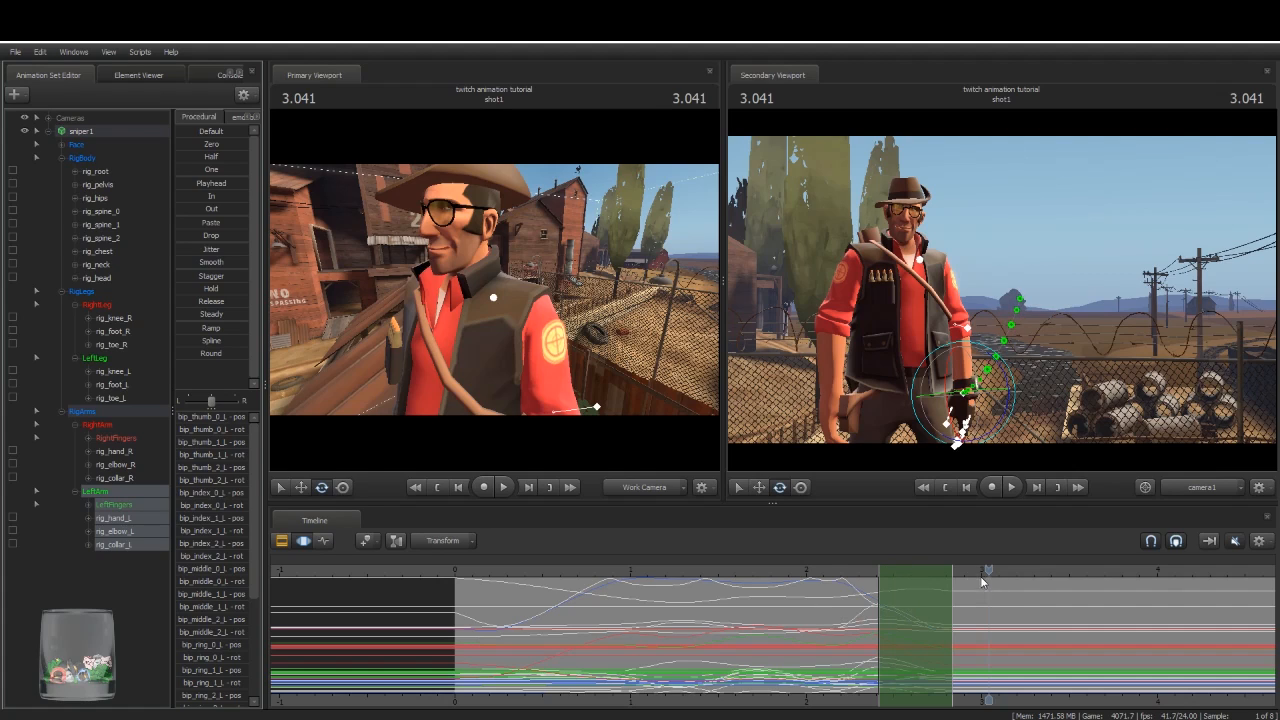
Step: Return to frame 58, isolate rig_hand_L's curves and enlarge the timeline around the selected range
left_click_drag(988, 569, 878, 570)
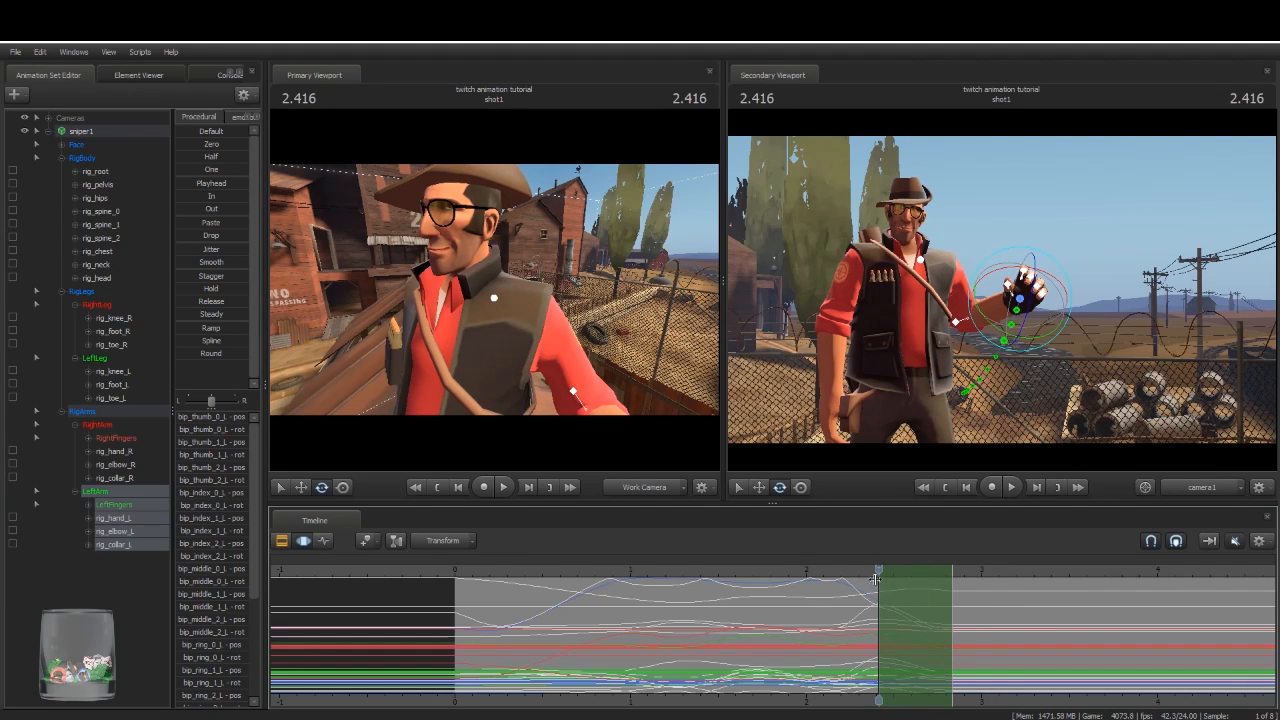
left_click(132, 516)
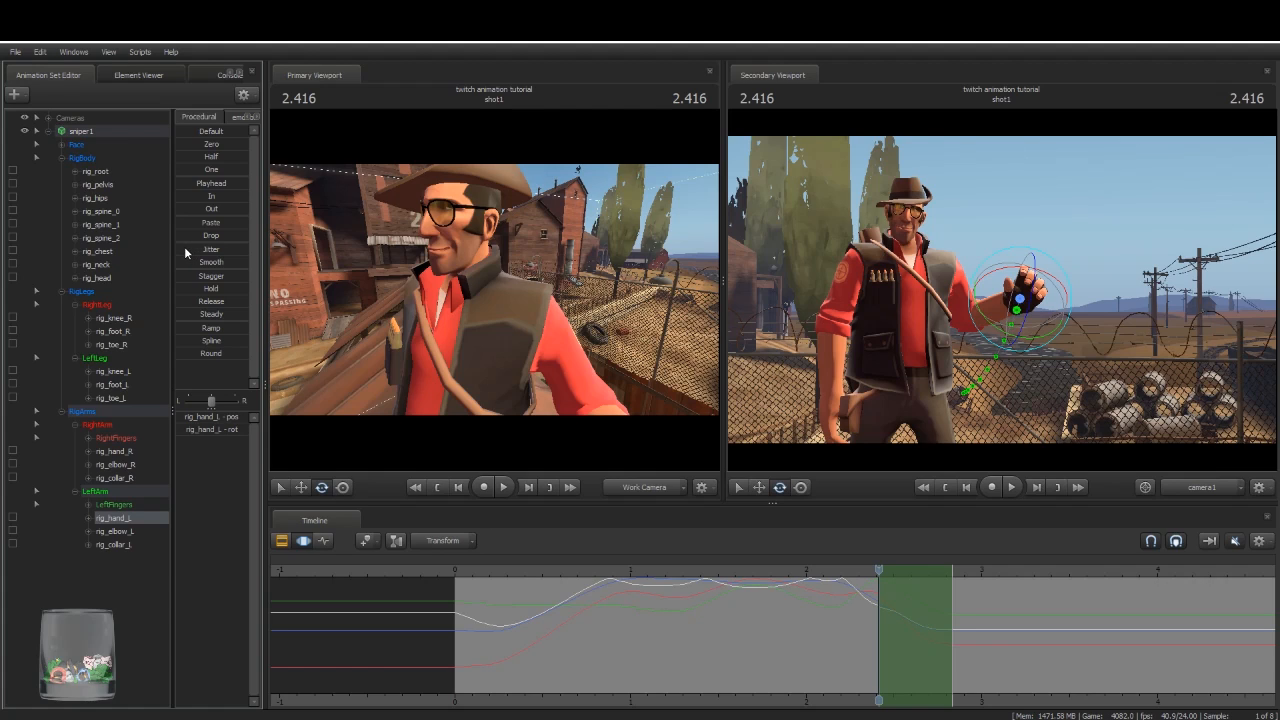
scroll(903, 647, "up", 3)
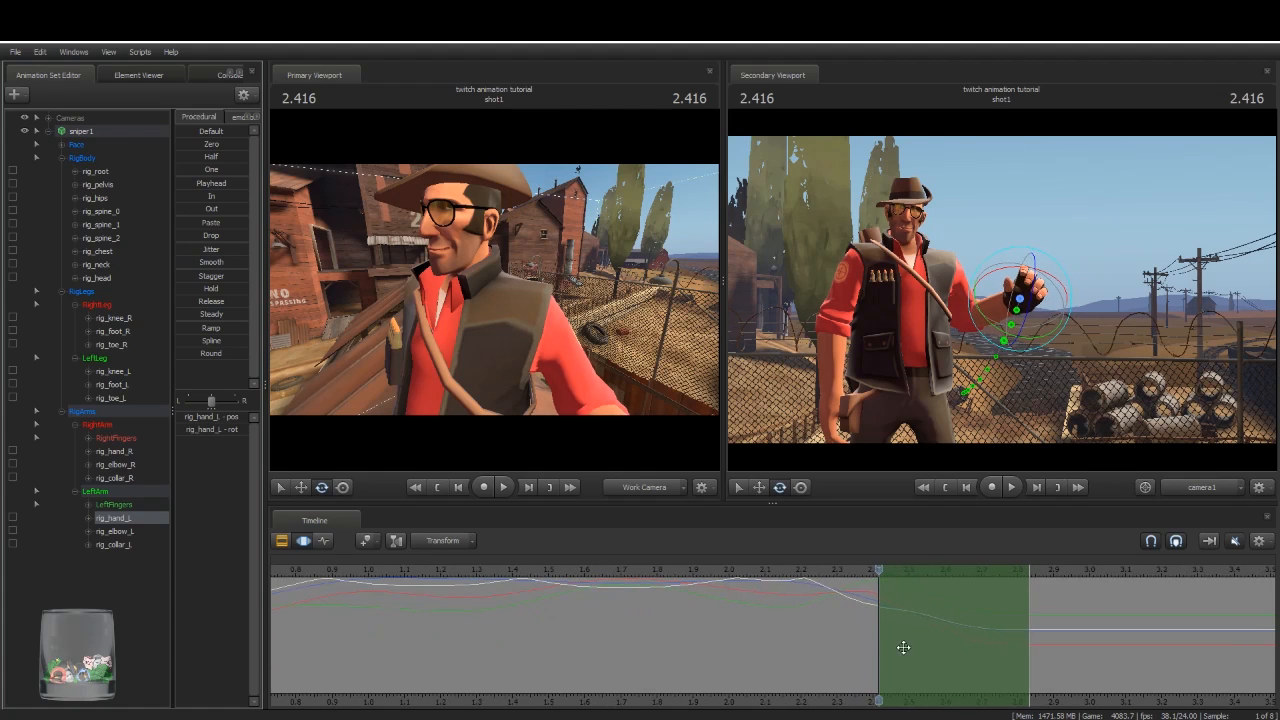
scroll(903, 647, "up", 4)
middle_click_drag(877, 700, 504, 660)
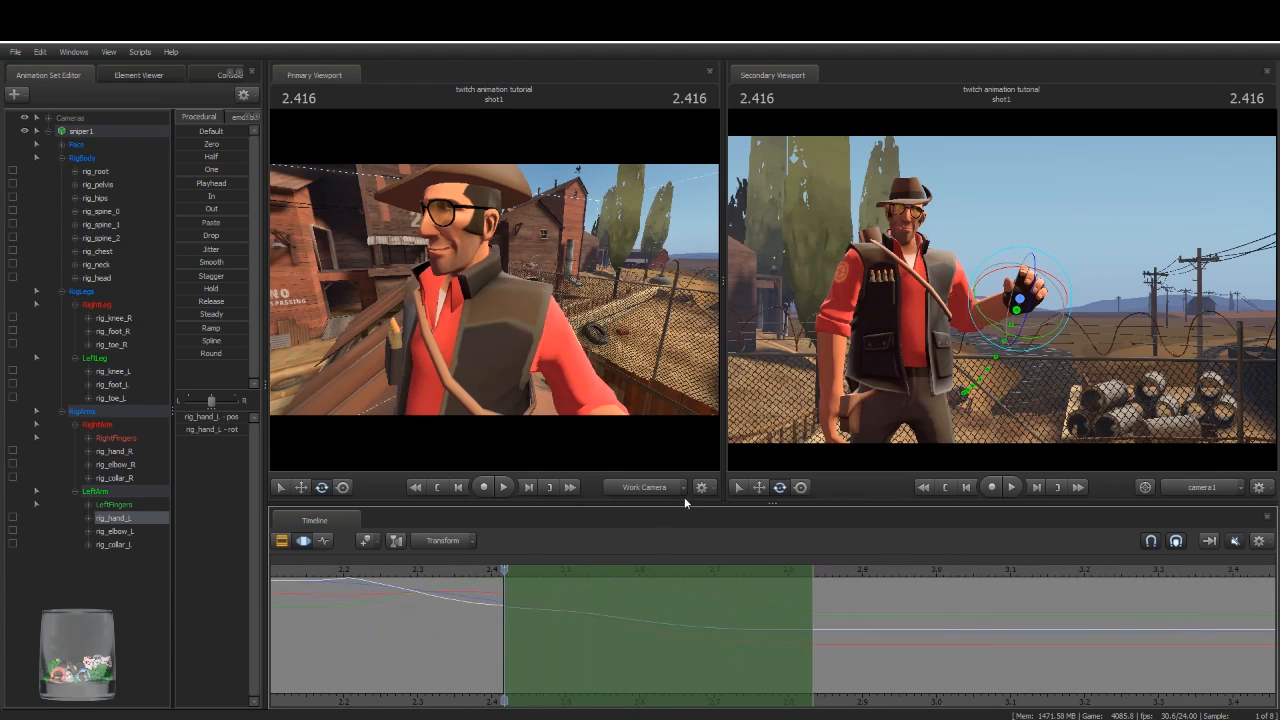
left_click_drag(679, 504, 666, 350)
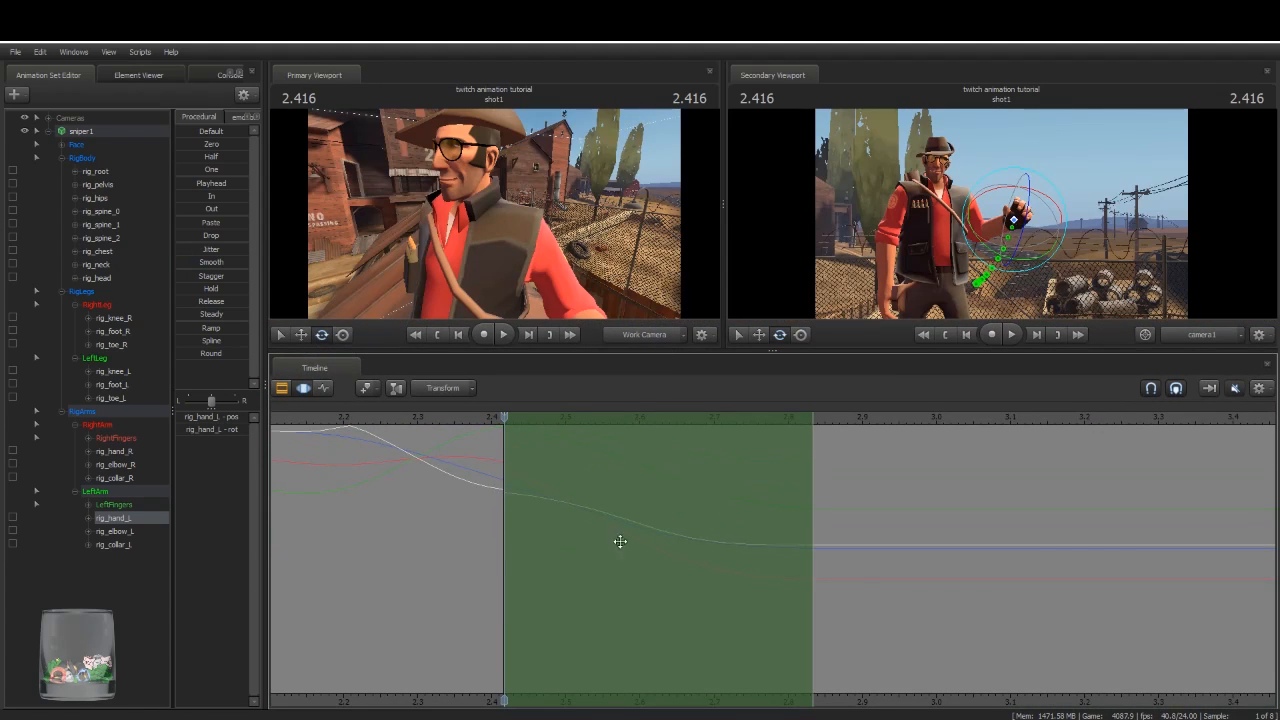
Step: Try Jitter at full strength on rig_hand_L within the selected range, play the result and undo it
left_click_drag(182, 248, 248, 248)
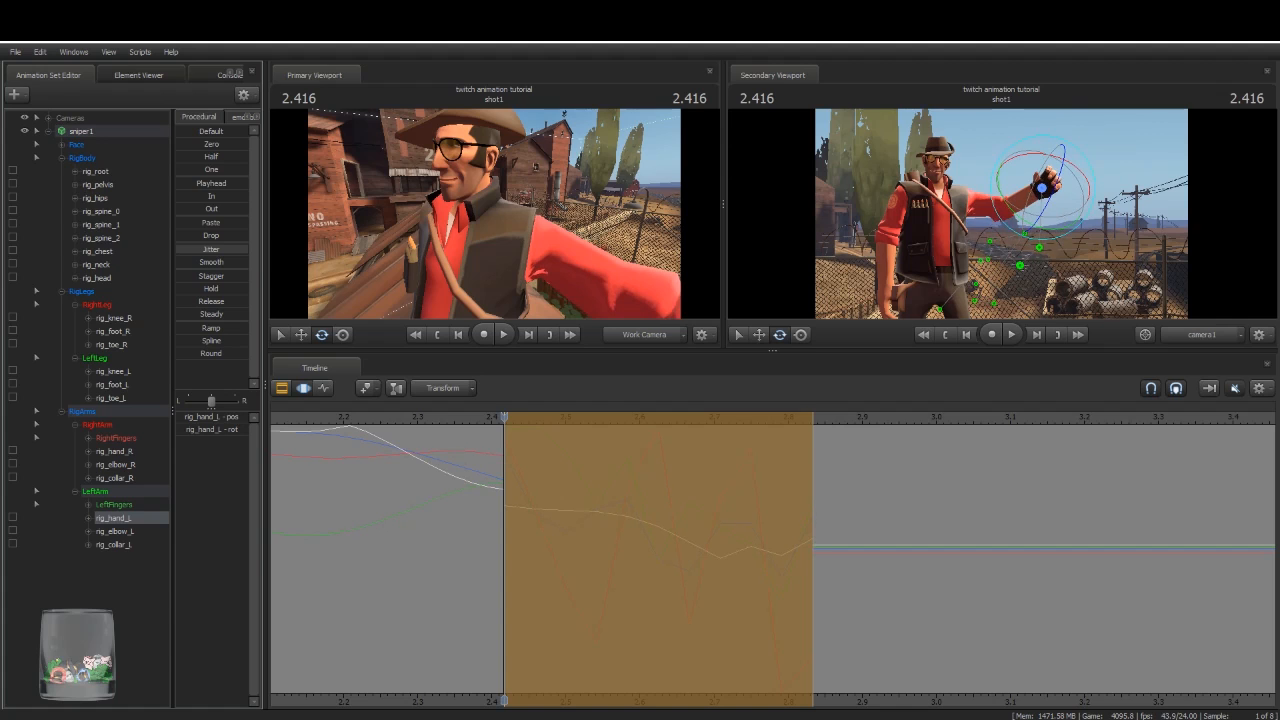
key("space")
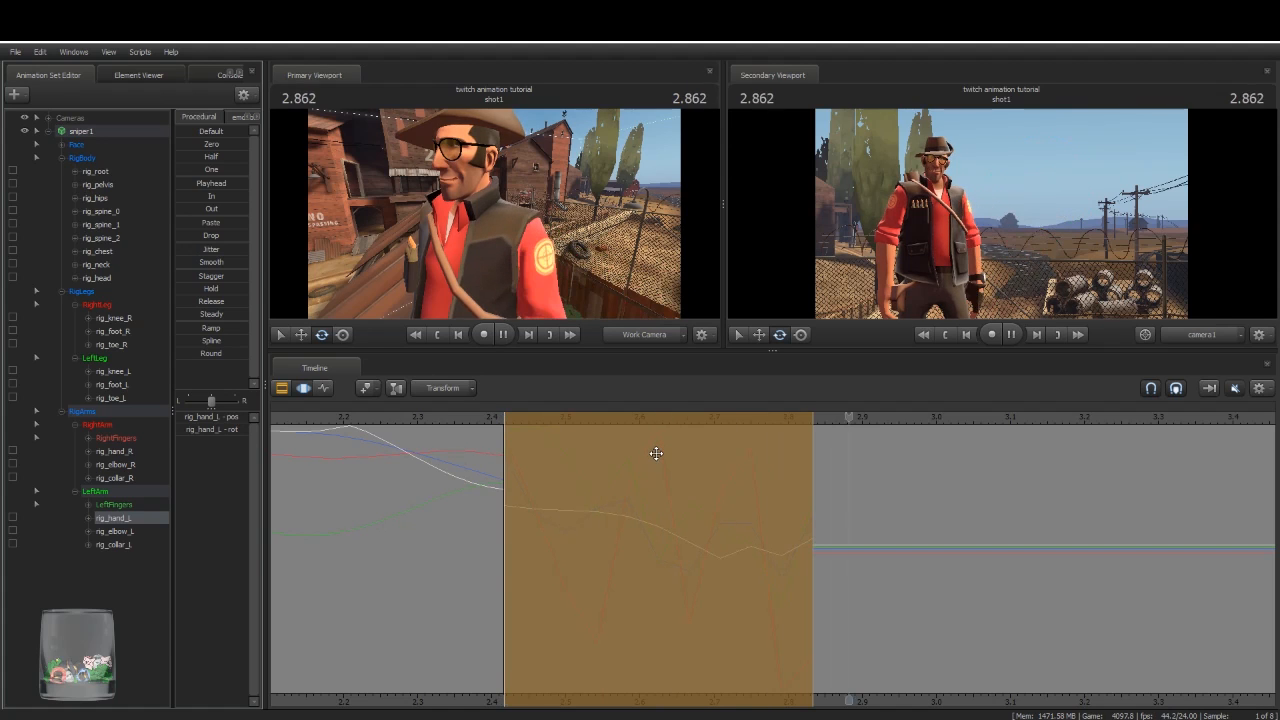
key("space")
scroll(446, 415, "down", 4)
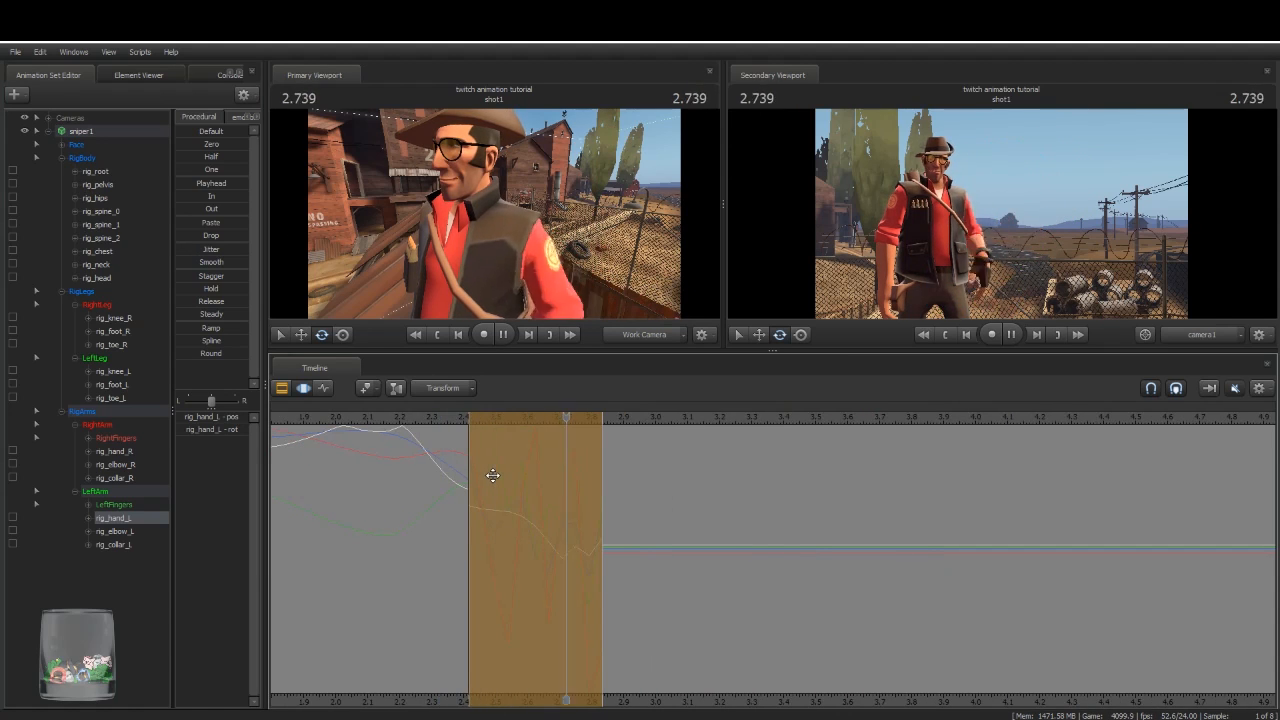
key("space")
key("ctrl+z")
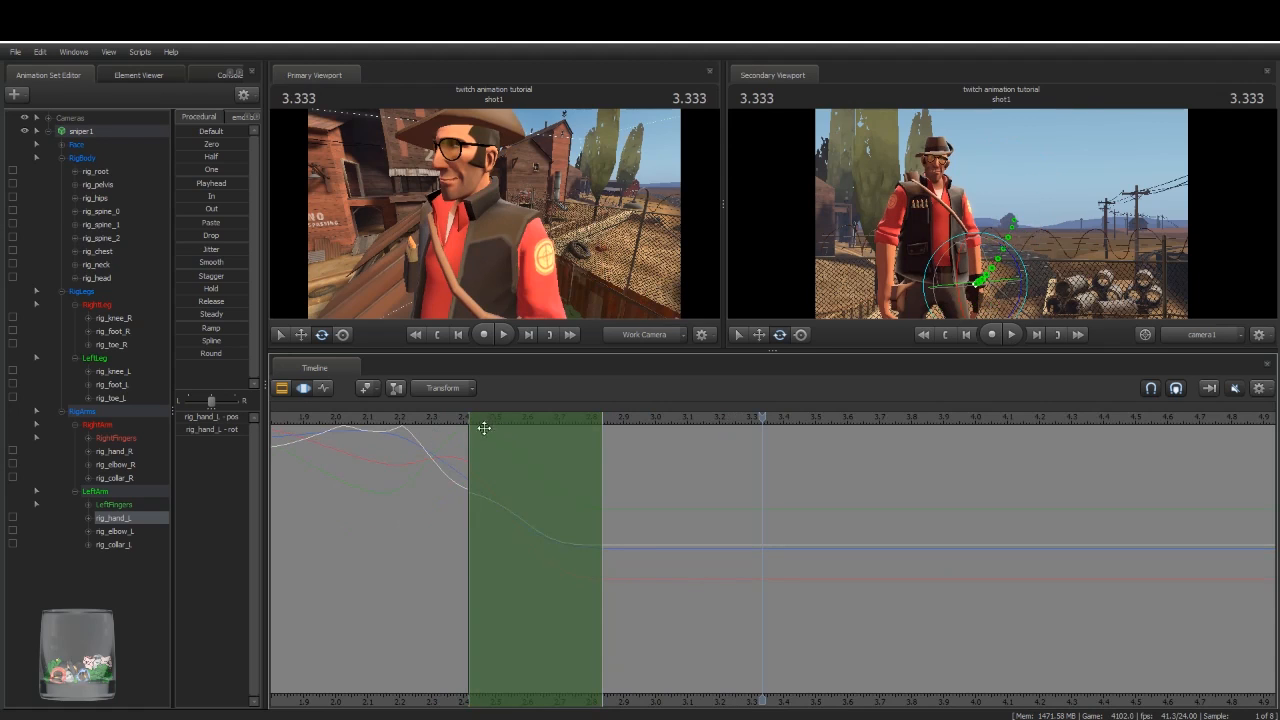
Step: Replay the hand lowering from 2.375 seconds, isolate rig_hand_L's rot curve and scrub back through the selected range
left_click(457, 421)
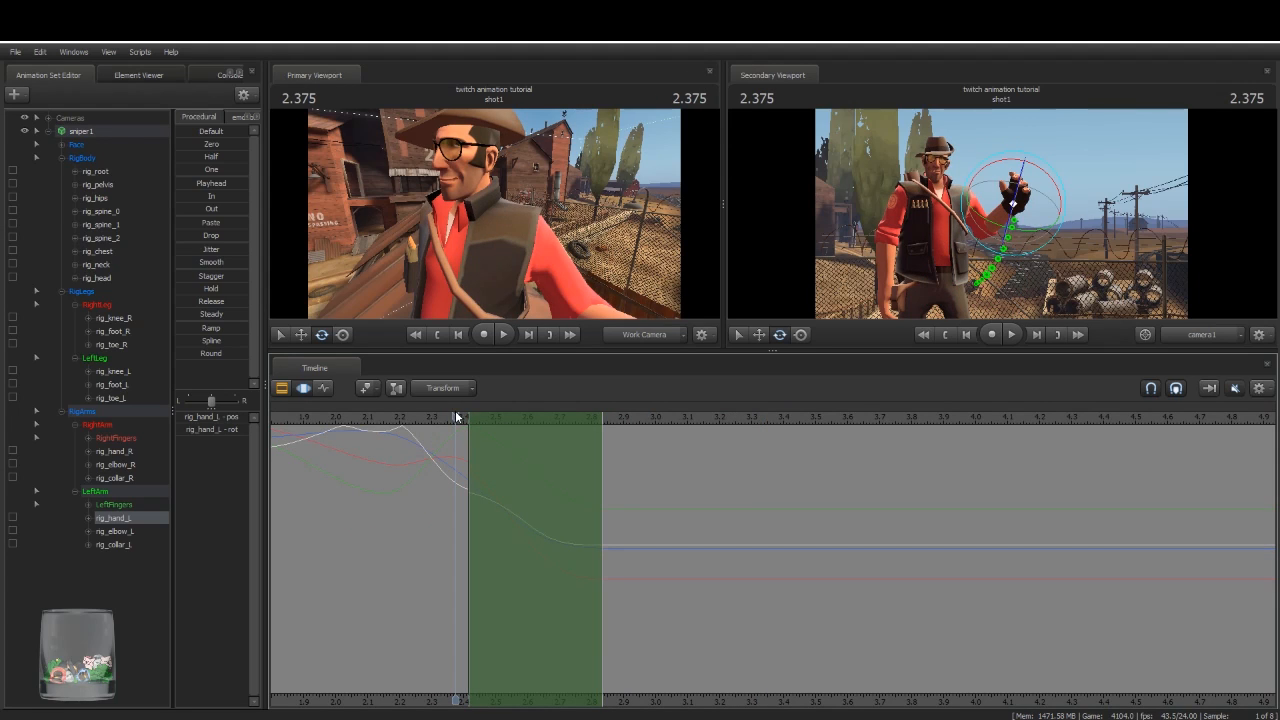
key("space")
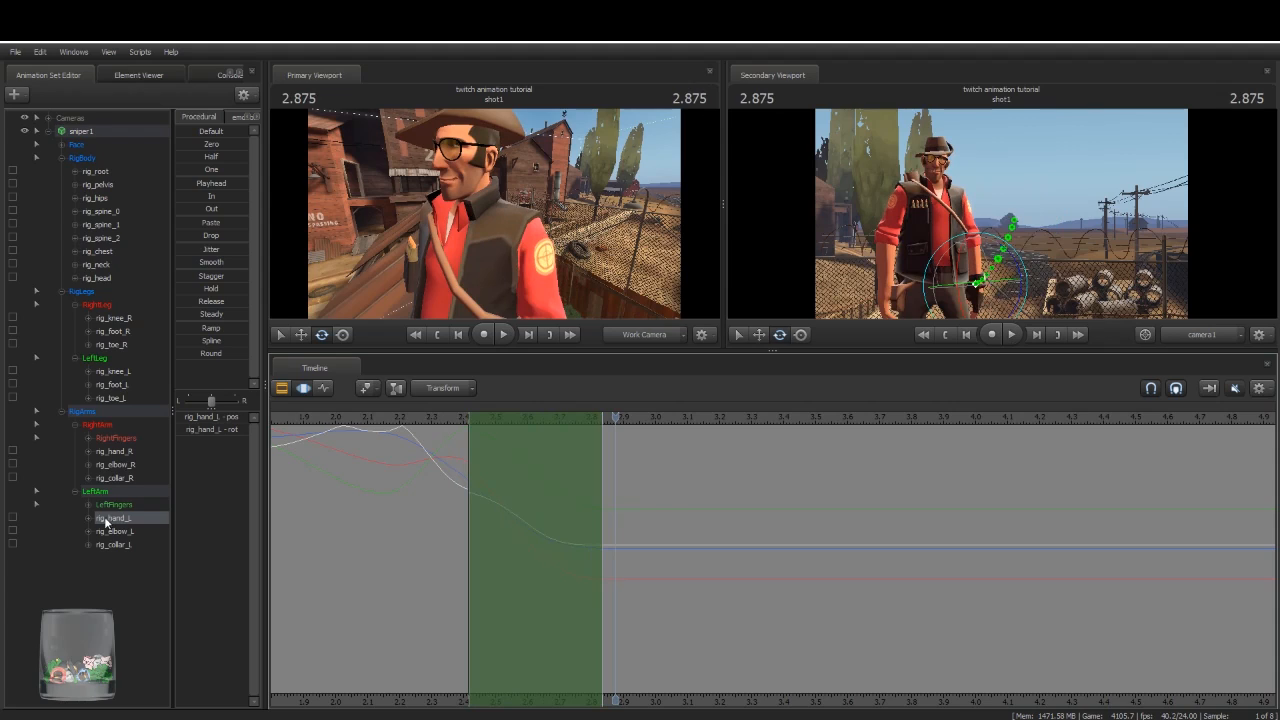
left_click(87, 518)
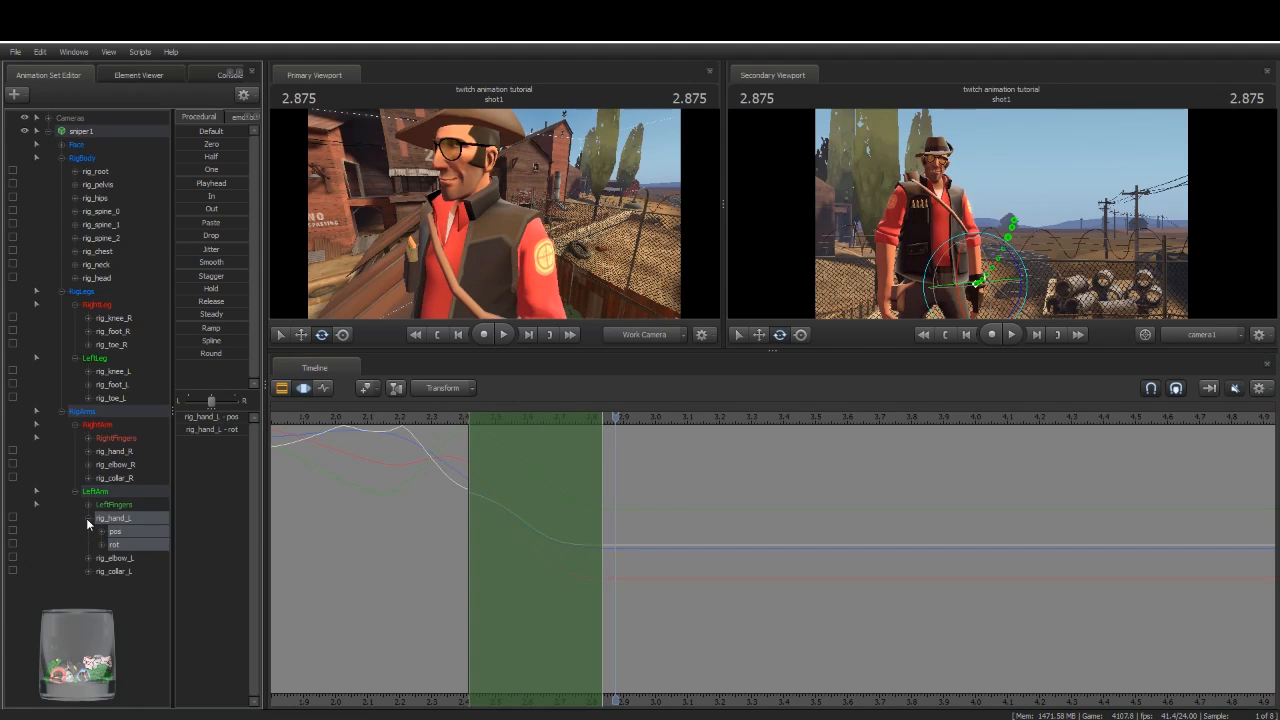
left_click(130, 532)
left_click(128, 545)
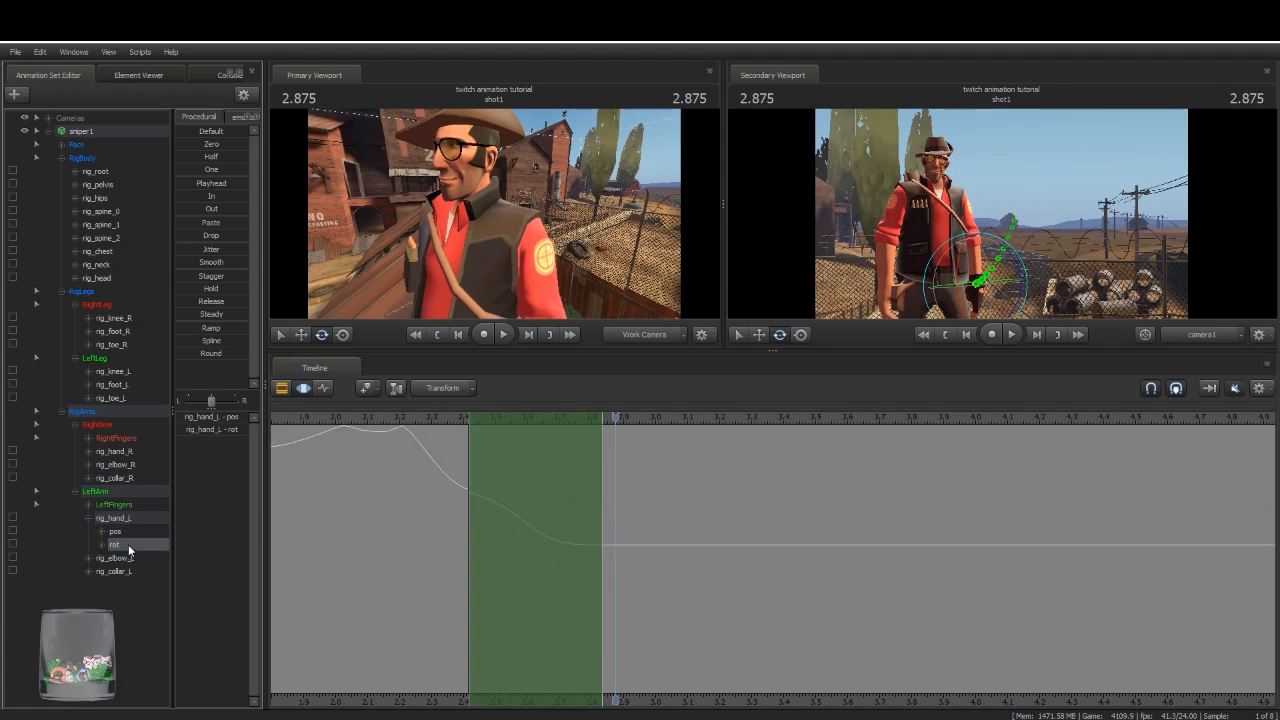
left_click_drag(614, 410, 483, 520)
Step: Try Jitter on only rig_hand_L's pos channel within the selected range, play the result and undo it
left_click(117, 531, "ctrl")
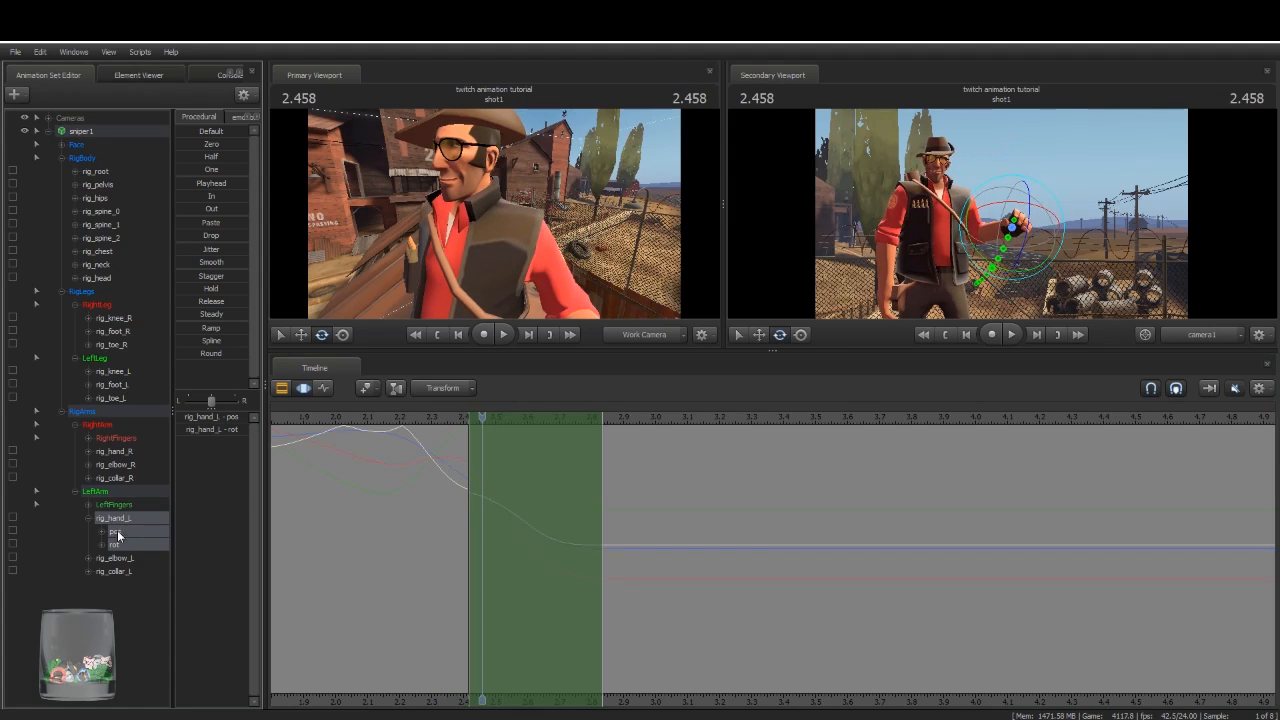
left_click(127, 531)
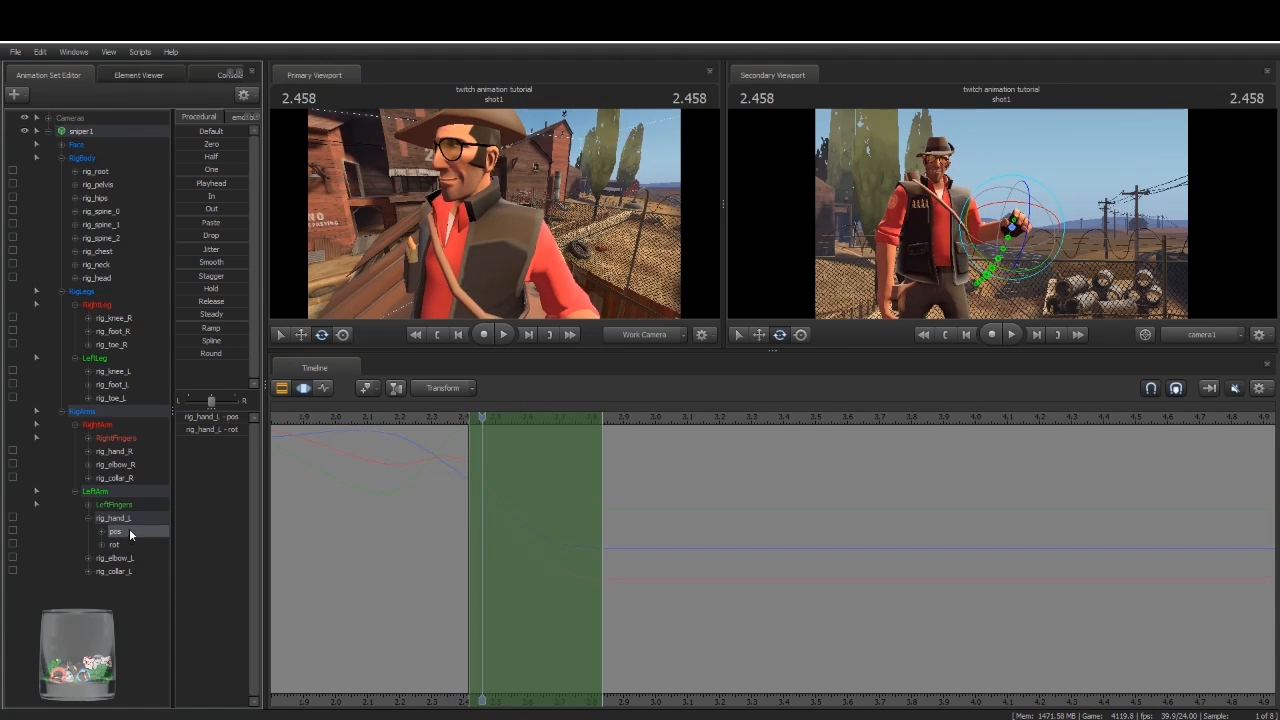
left_click_drag(483, 418, 470, 416)
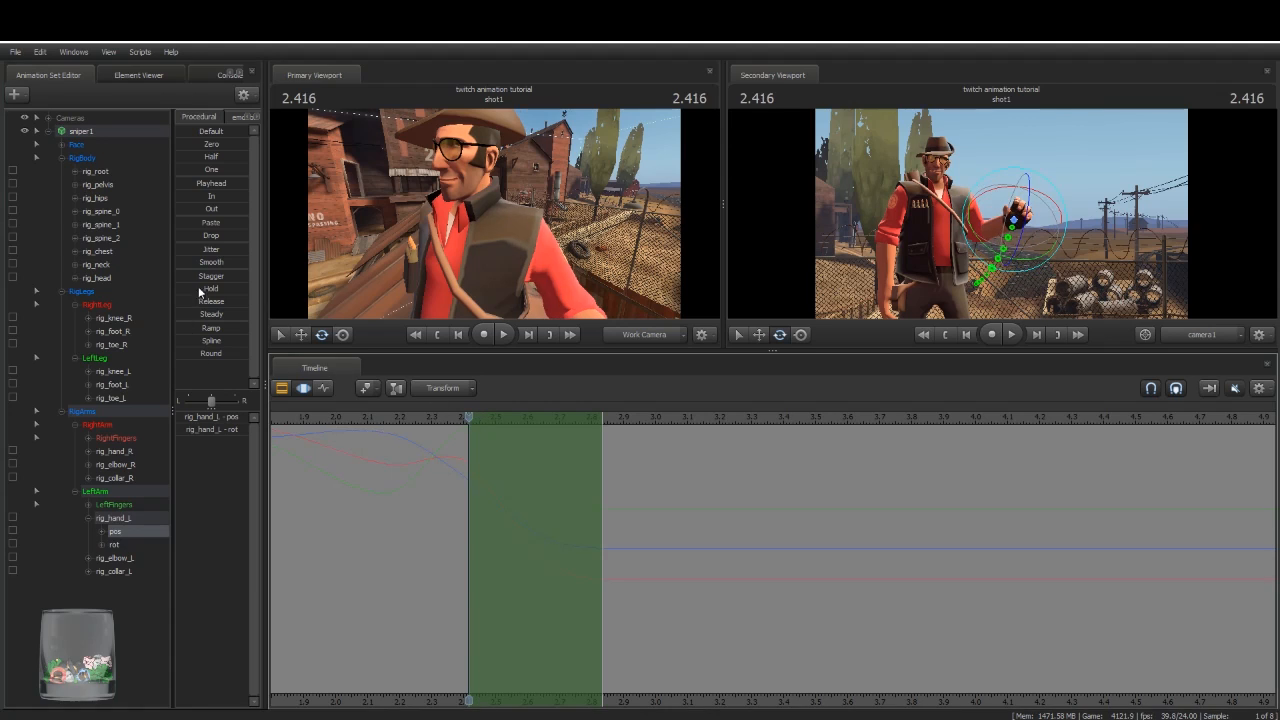
left_click(184, 251)
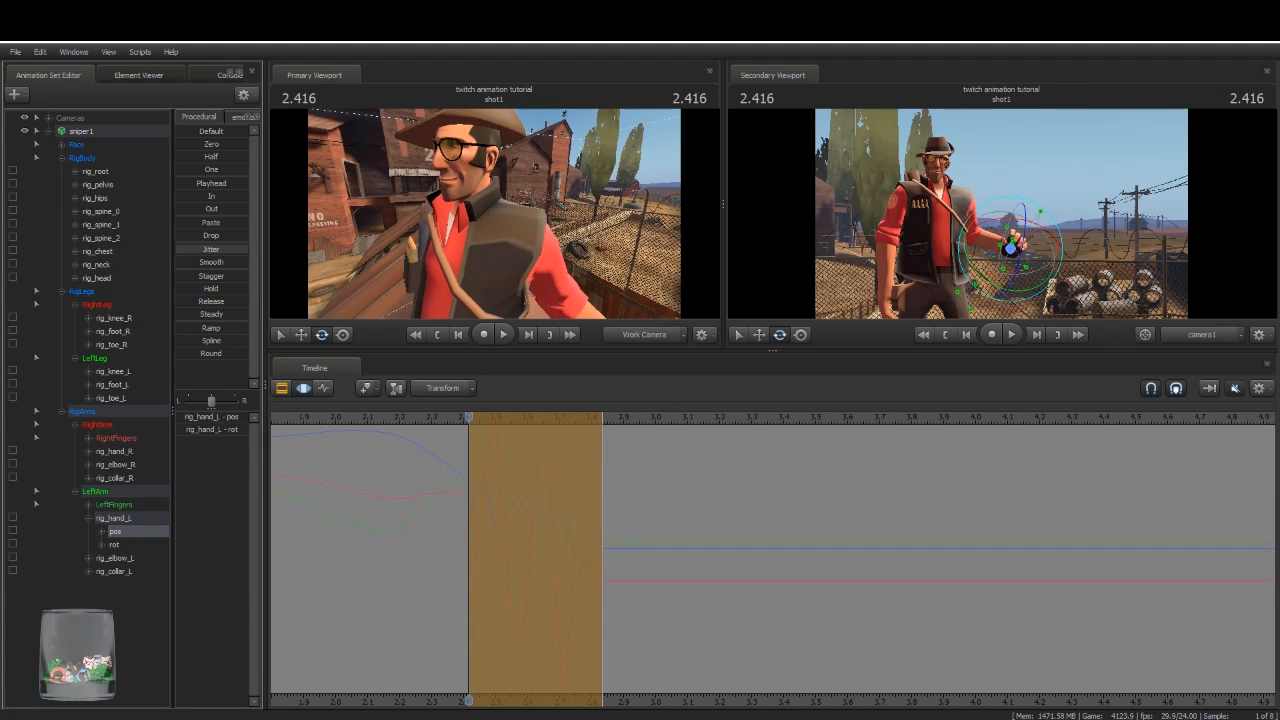
left_click(443, 420)
key("space")
key("space")
left_click(442, 415)
key("space")
key("space")
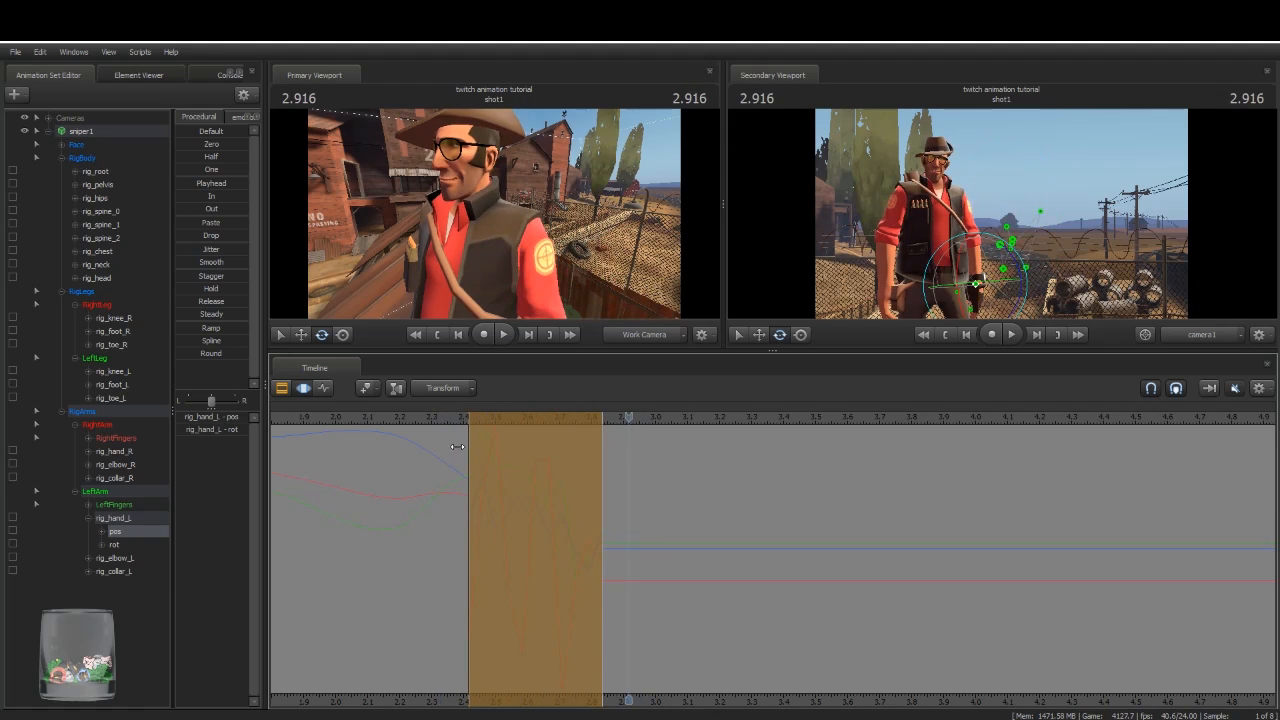
key("ctrl+z")
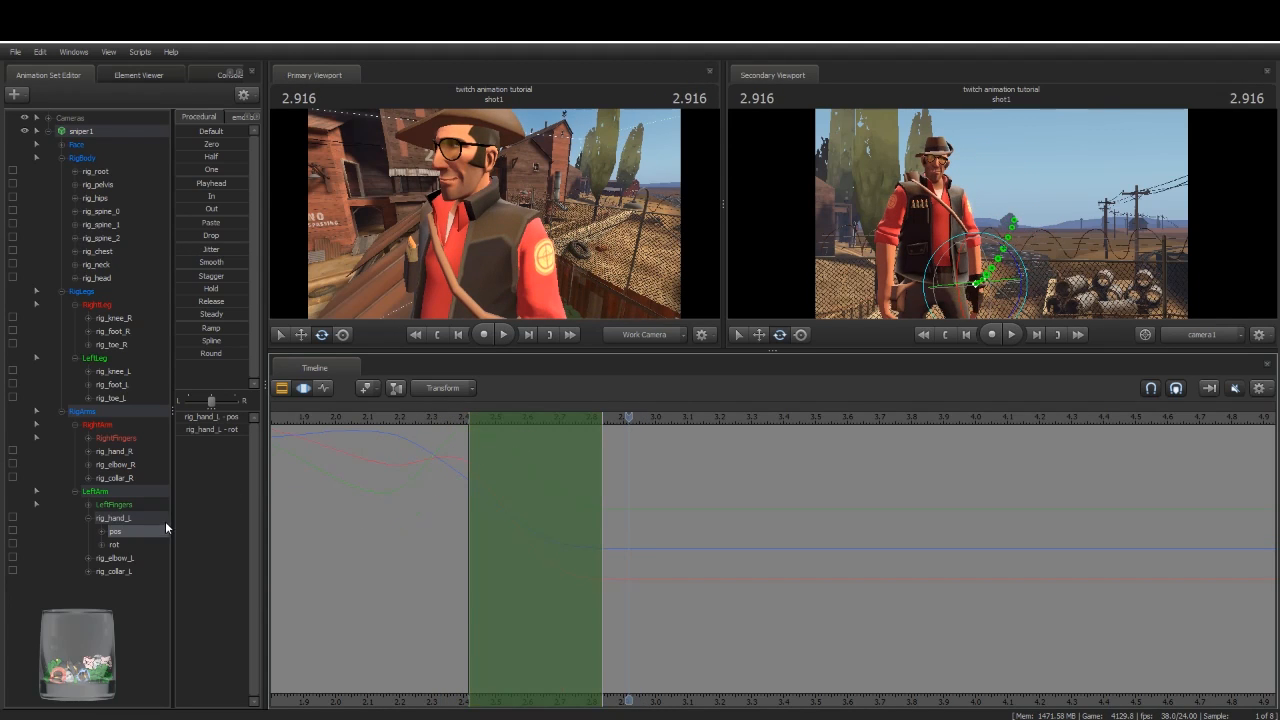
Step: Try Jitter on only rig_hand_L's rot channel within the selected range, replay and scrub the result and undo it
left_click(133, 518)
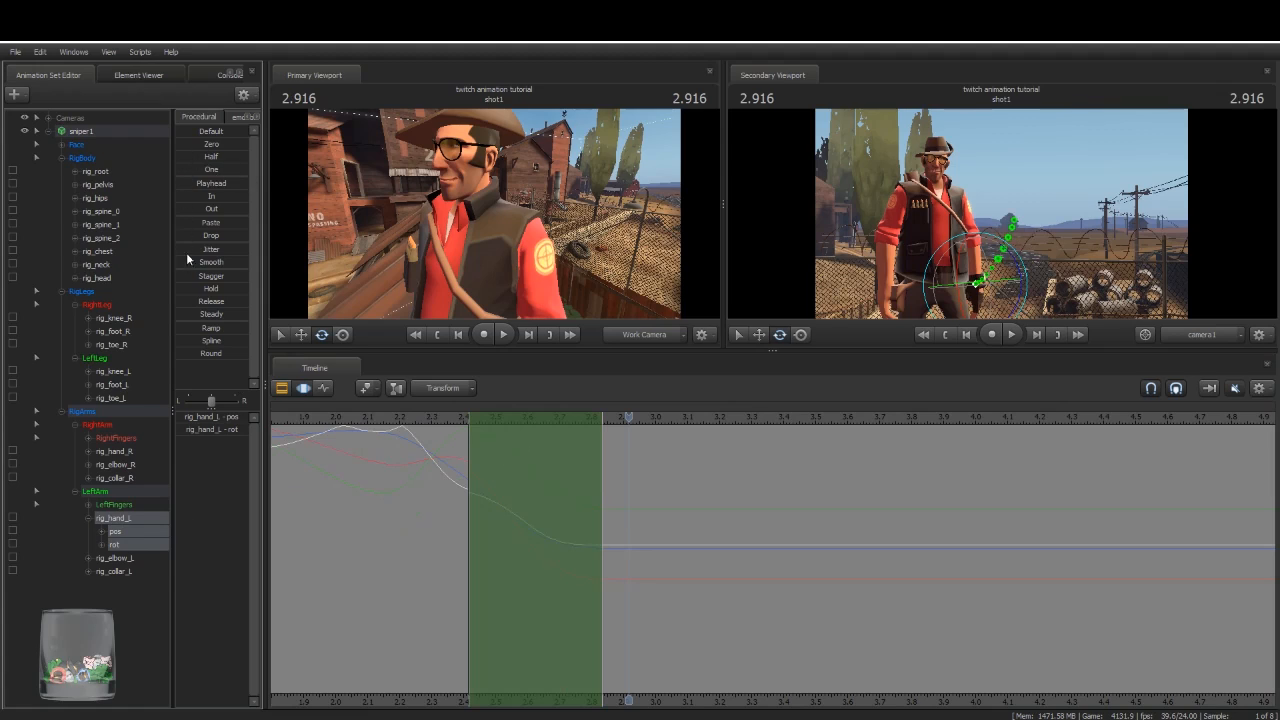
left_click(147, 544)
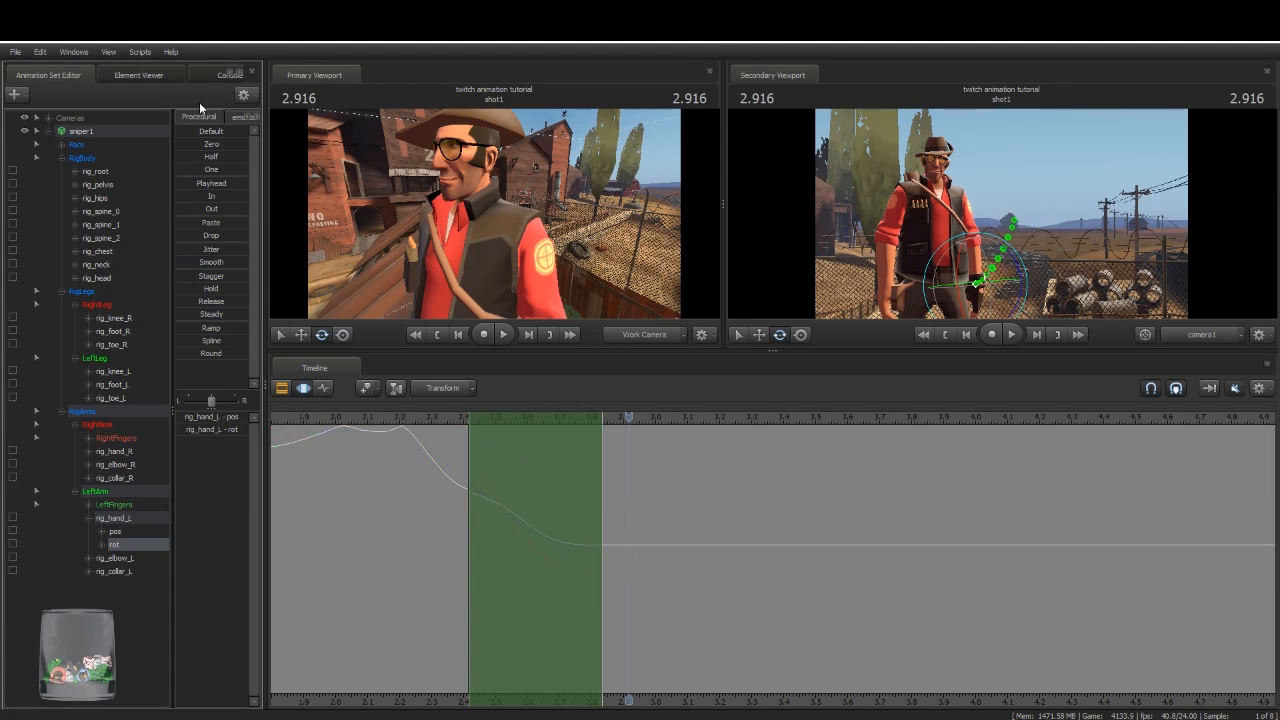
left_click(205, 248)
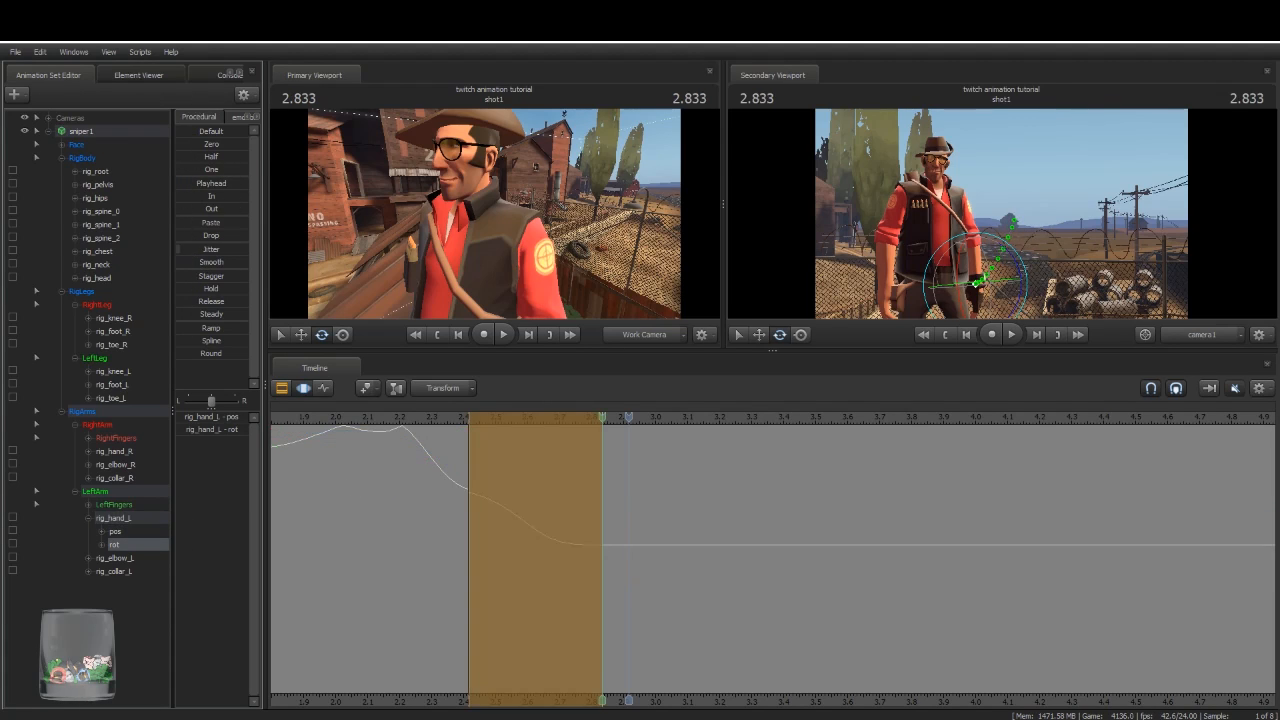
left_click(430, 416)
key("space")
left_click(430, 417)
key("space")
key("space")
left_click_drag(560, 417, 471, 423)
key("ctrl+z")
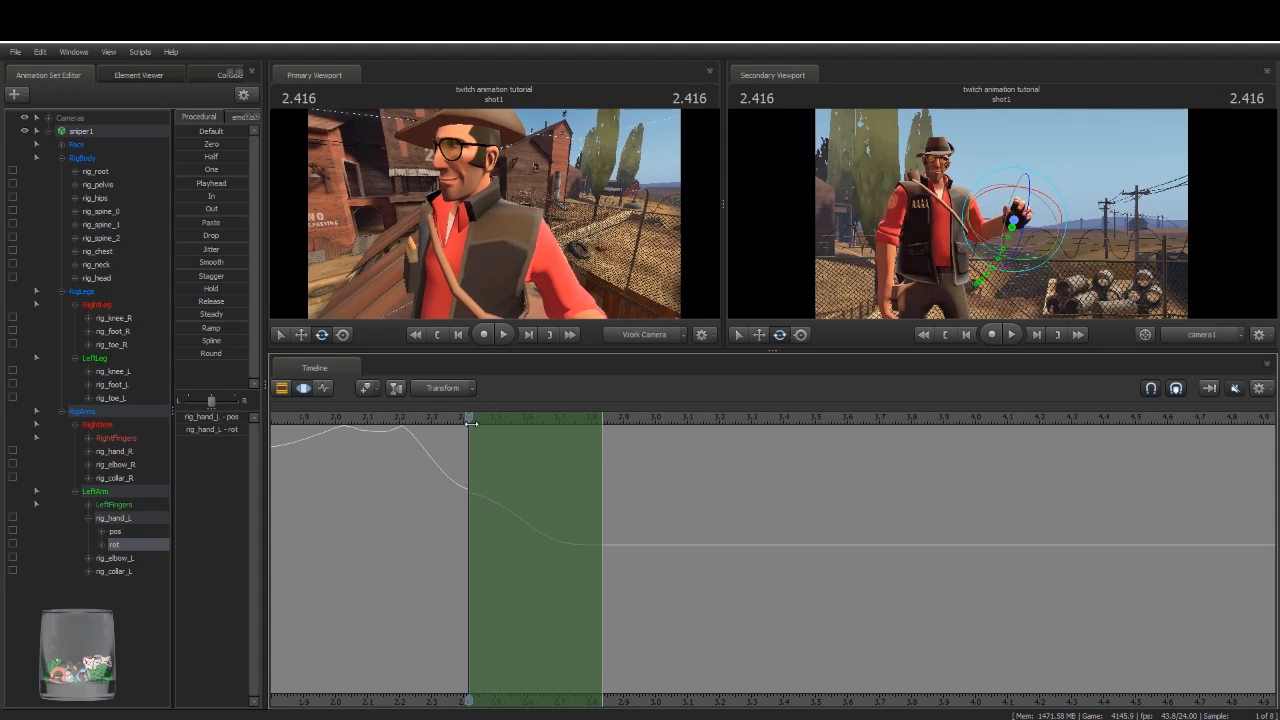
Step: Extend the time selection back to 0.000 seconds and place the playhead there
scroll(563, 485, "down", 2)
middle_click_drag(466, 702, 860, 621)
scroll(868, 580, "down", 2)
left_click_drag(885, 551, 623, 543)
left_click(623, 536)
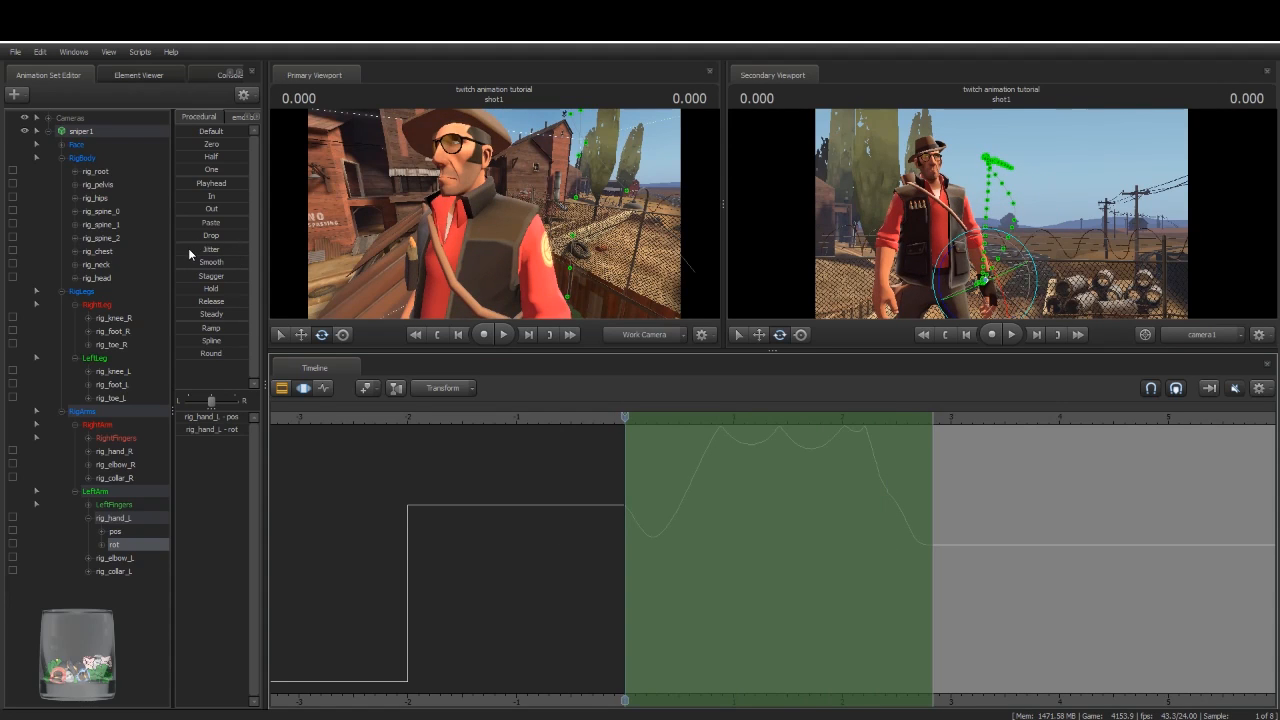
Step: Try a strong Jitter on rig_hand_L's rot channel across the extended range, play the wave and undo it
left_click(189, 249)
left_click_drag(188, 252, 240, 251)
key("space")
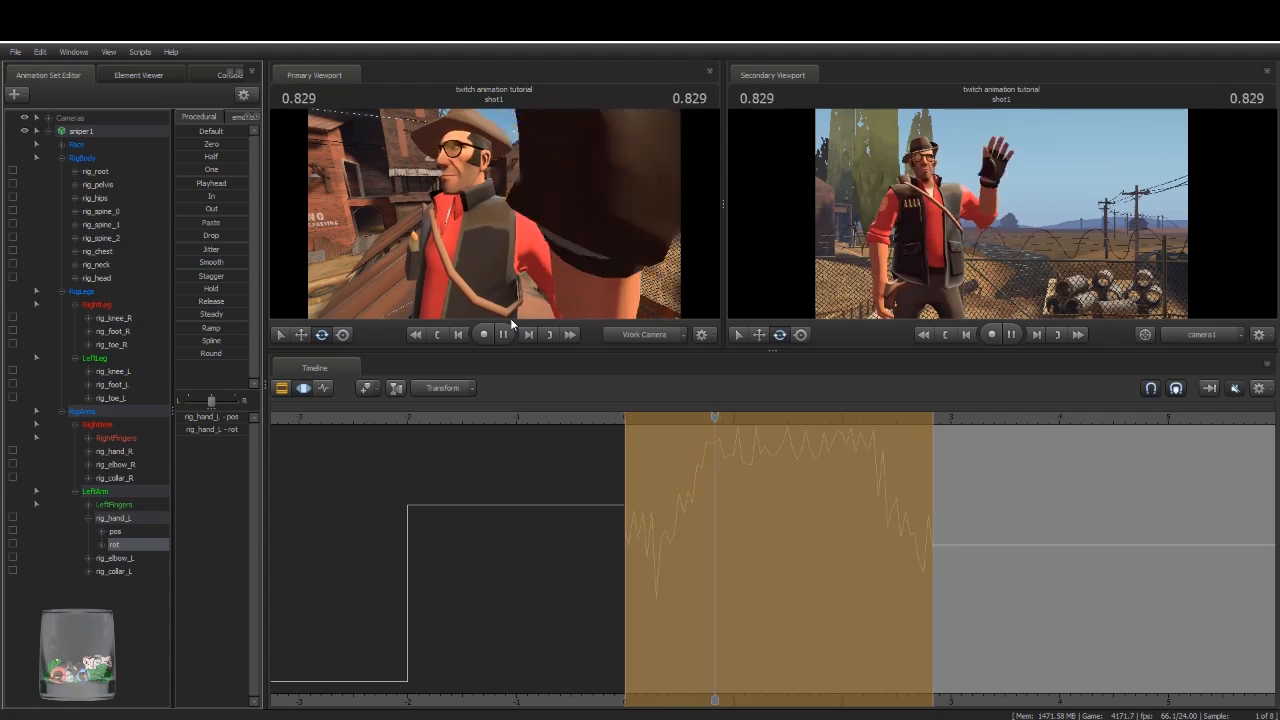
key("space")
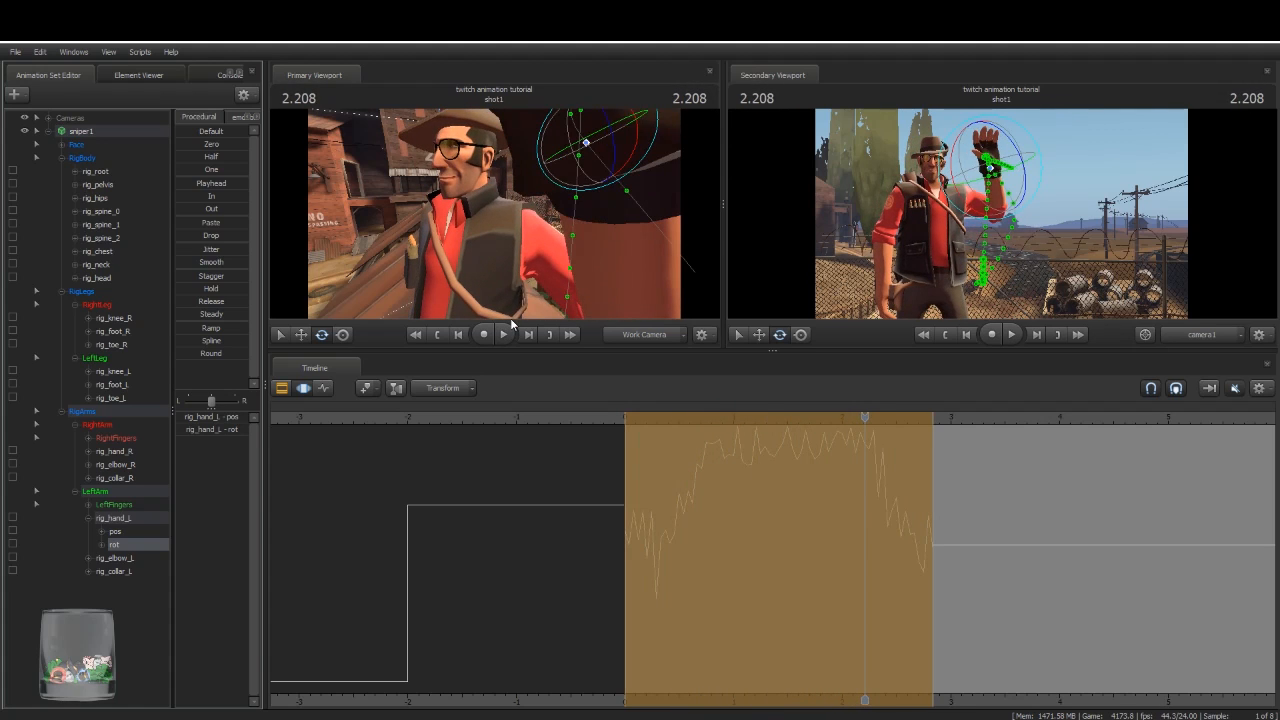
key("ctrl+z")
key("ctrl+z")
Step: Try Jitter at full strength on rig_hand_L's pos channel across the extended range, play the wave and undo it
left_click(139, 531)
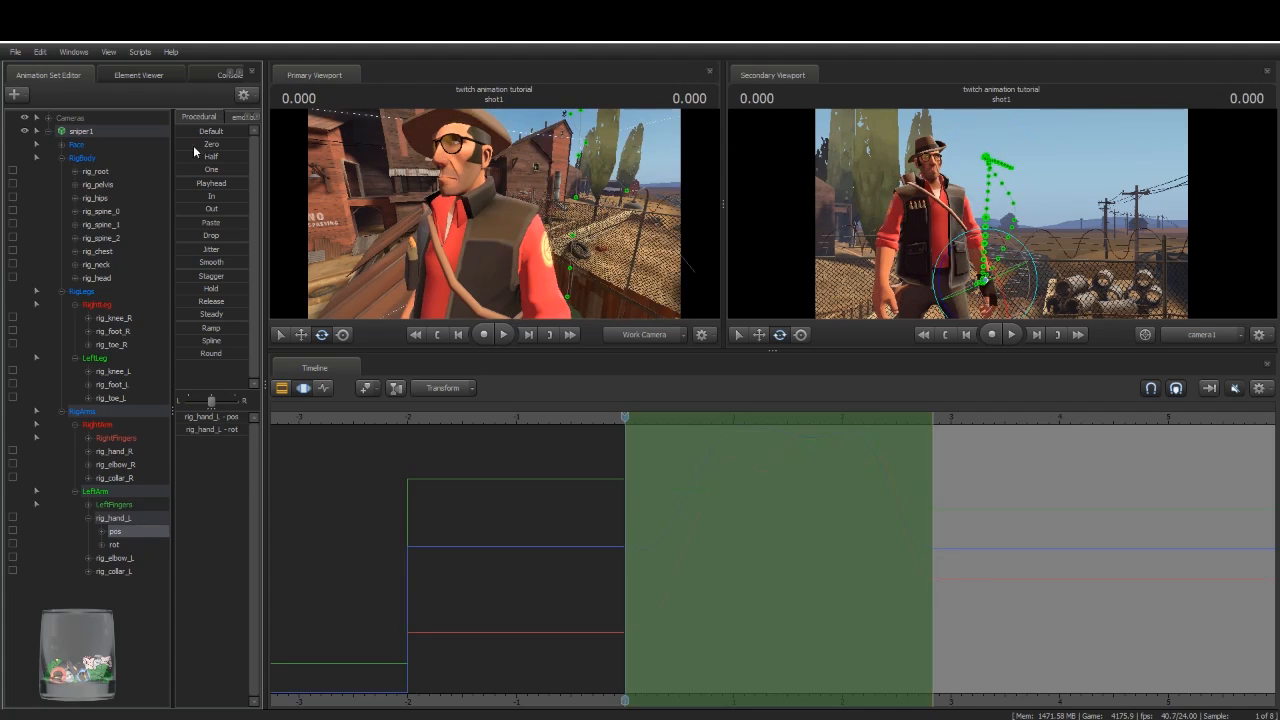
left_click_drag(192, 251, 323, 272)
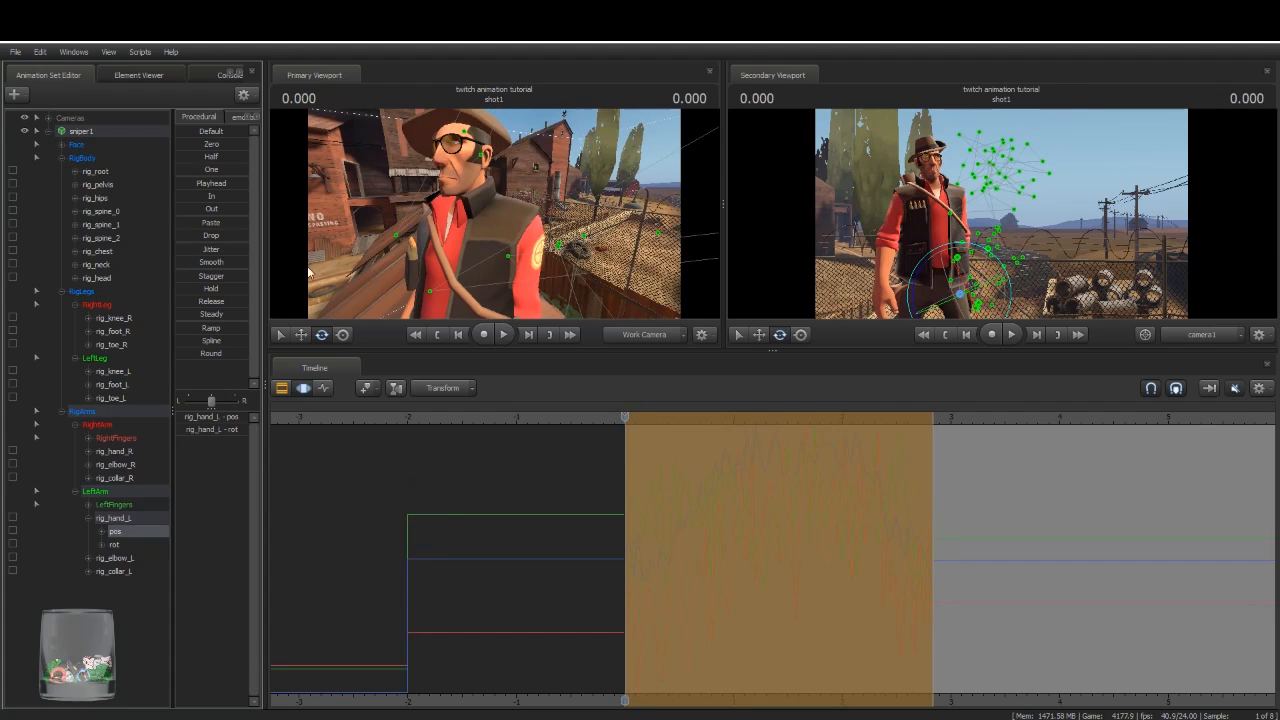
key("space")
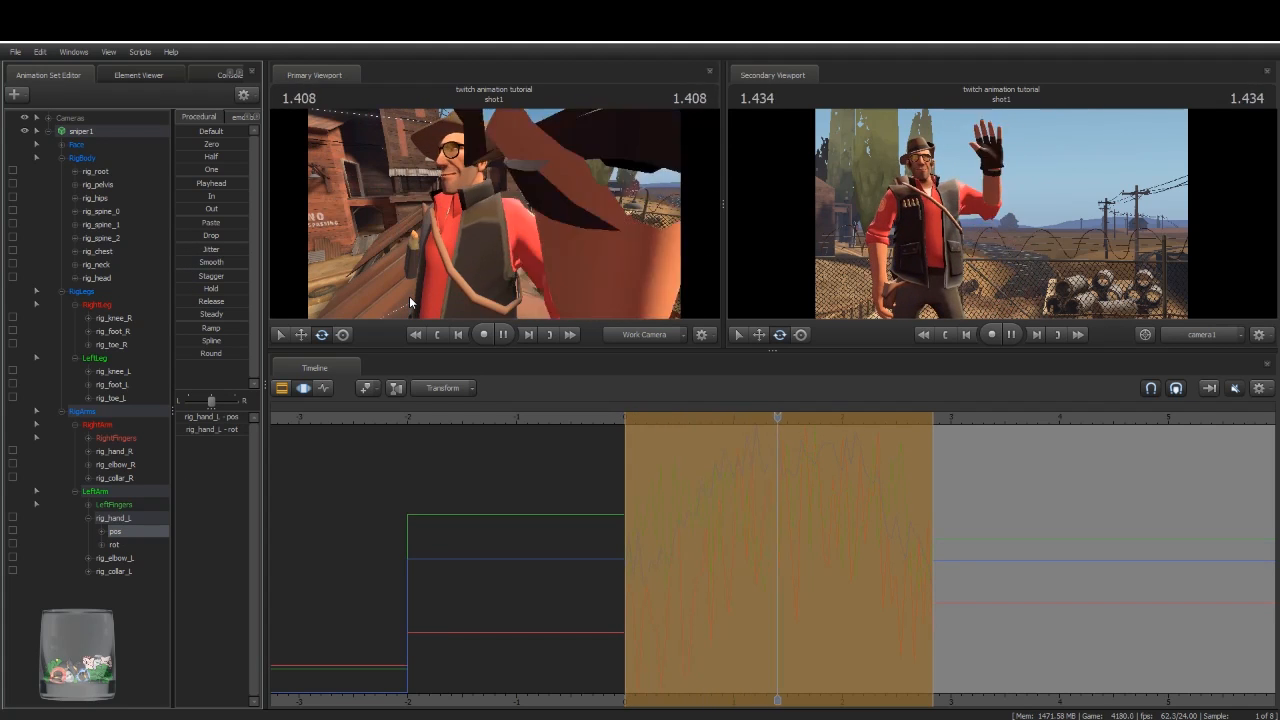
key("space")
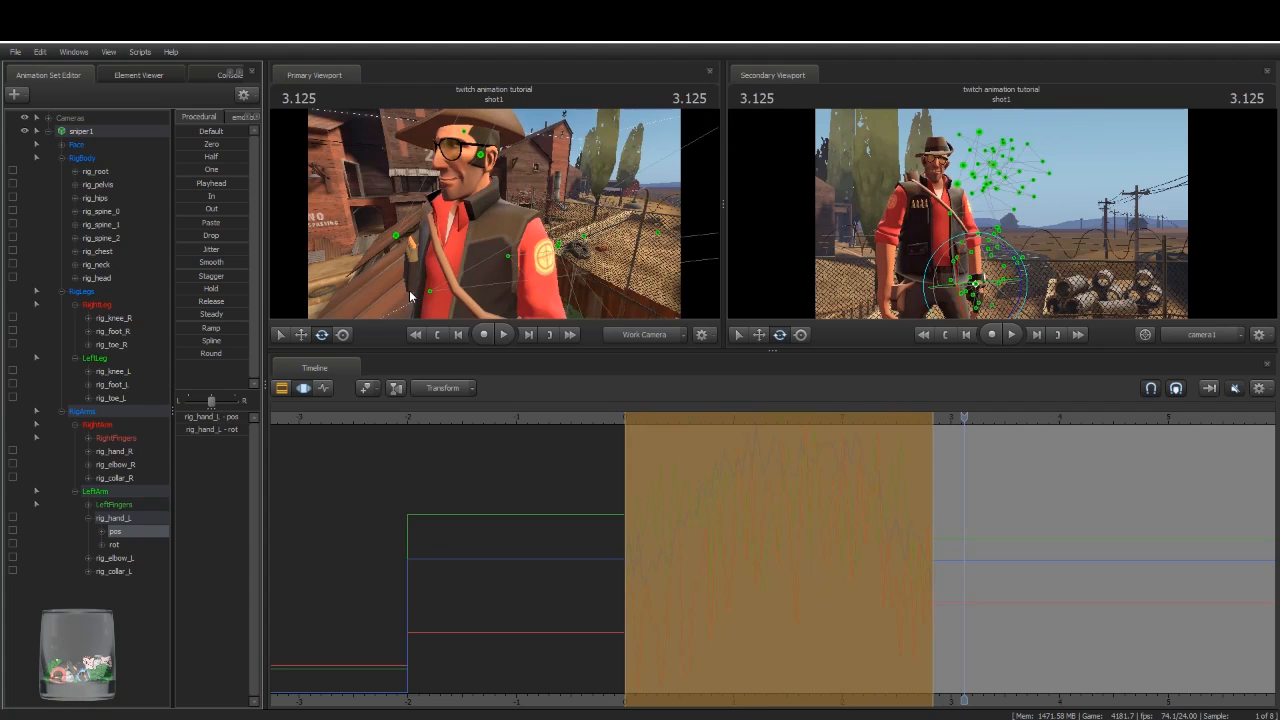
key("ctrl+z")
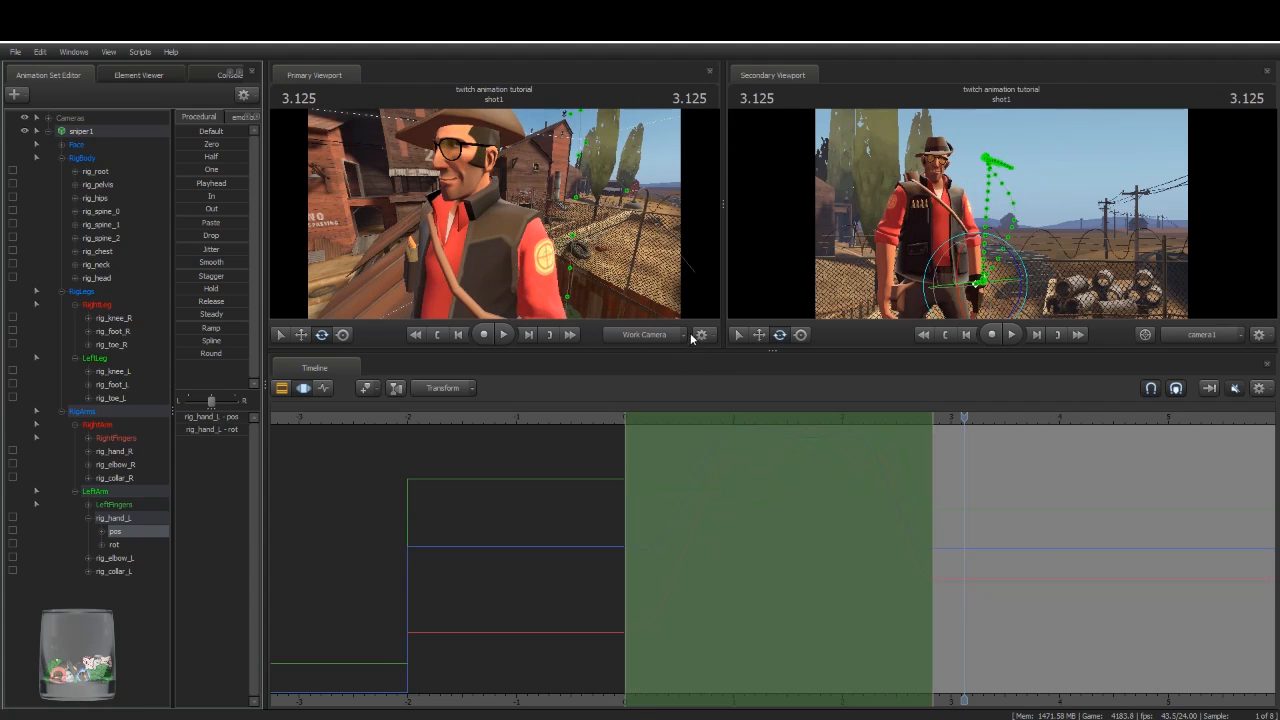
Step: Return to 0.000 seconds, try a very slight Jitter on rig_hand_L's pos channel and play the wave repeatedly
key("Home")
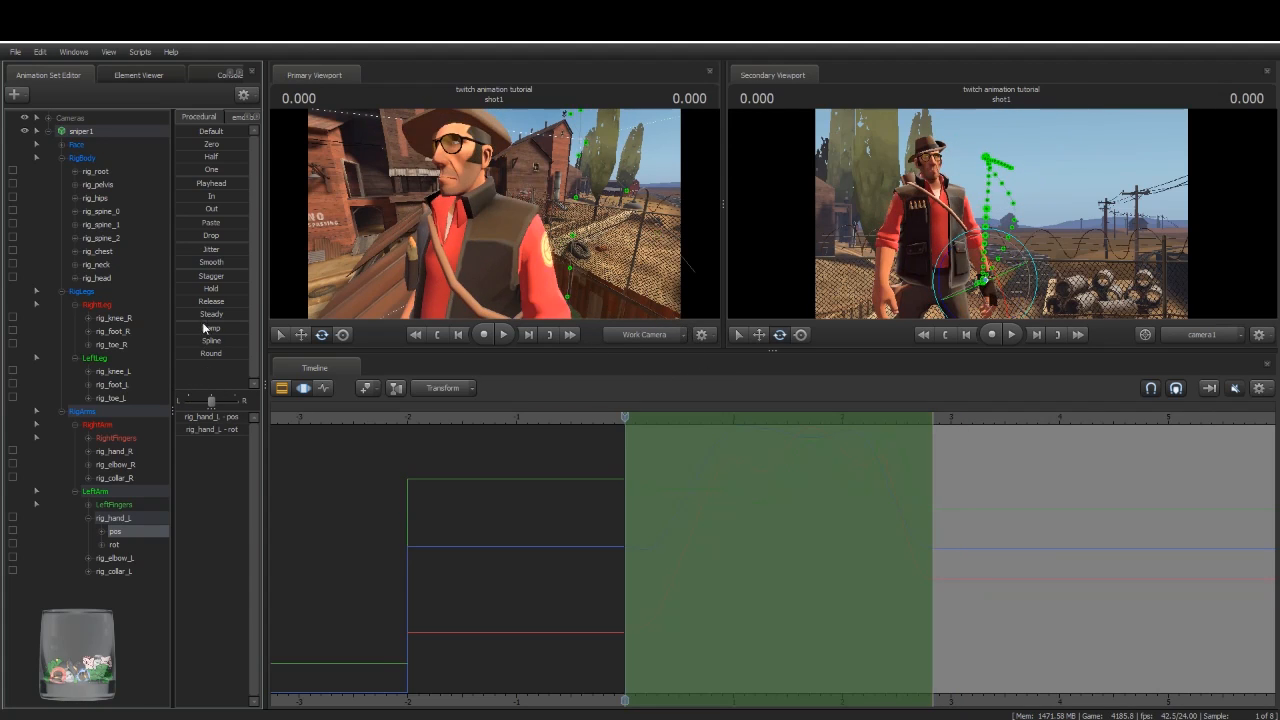
left_click_drag(181, 249, 188, 249)
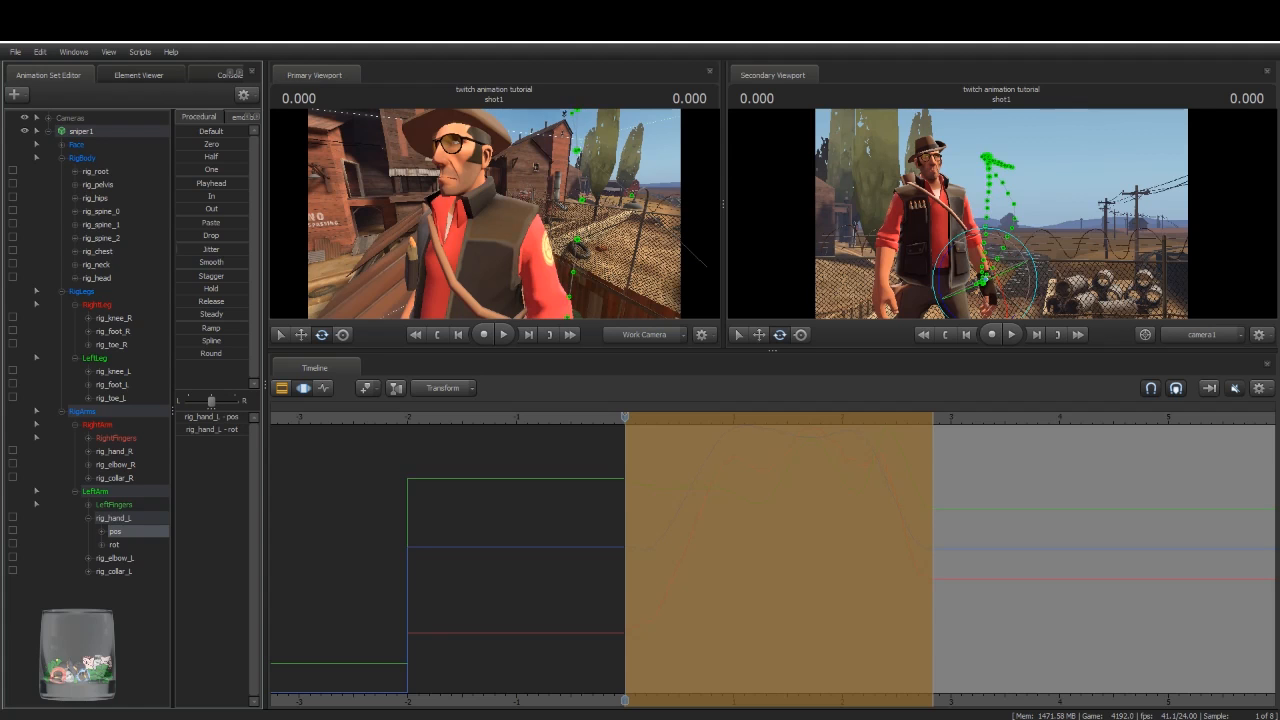
key("space")
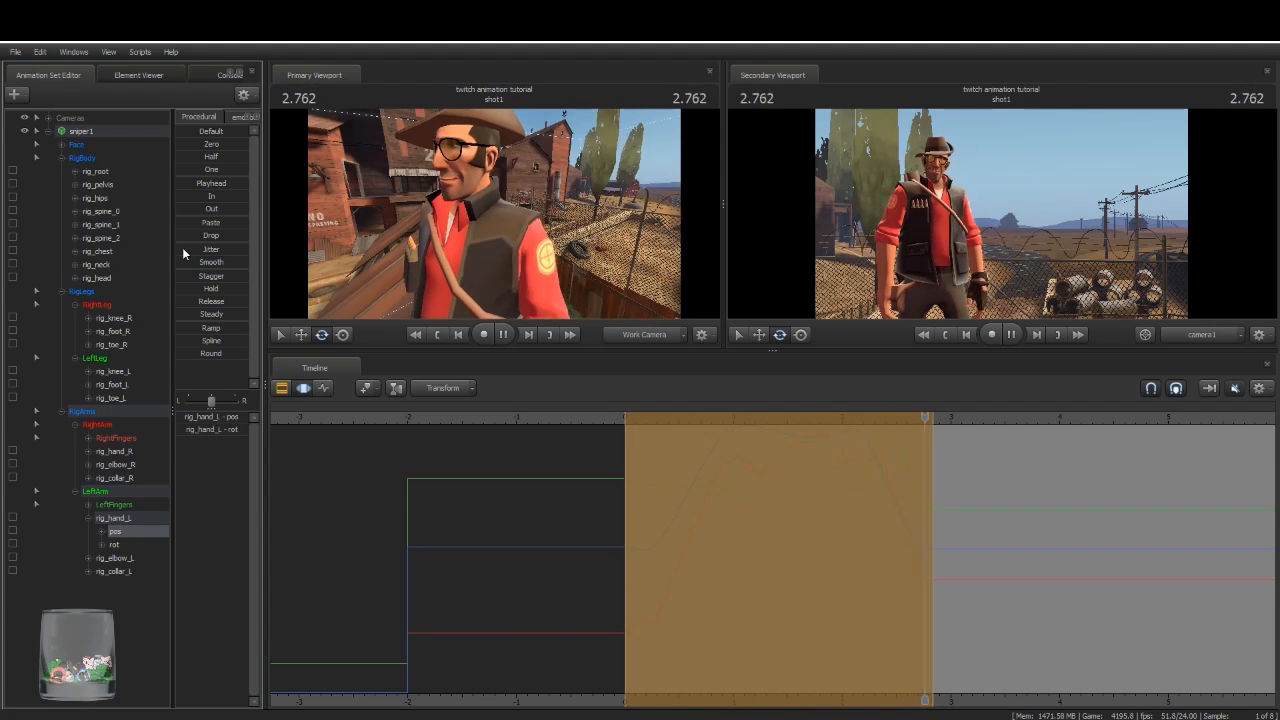
key("space")
key("space")
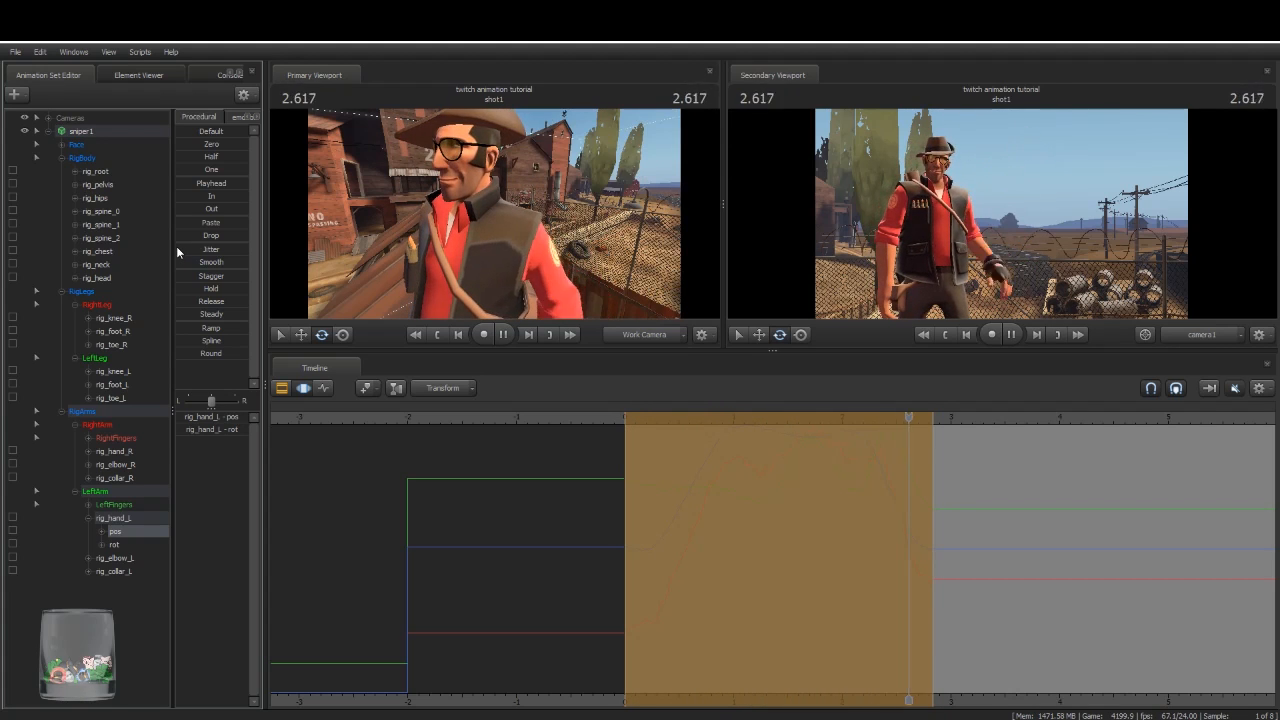
key("space")
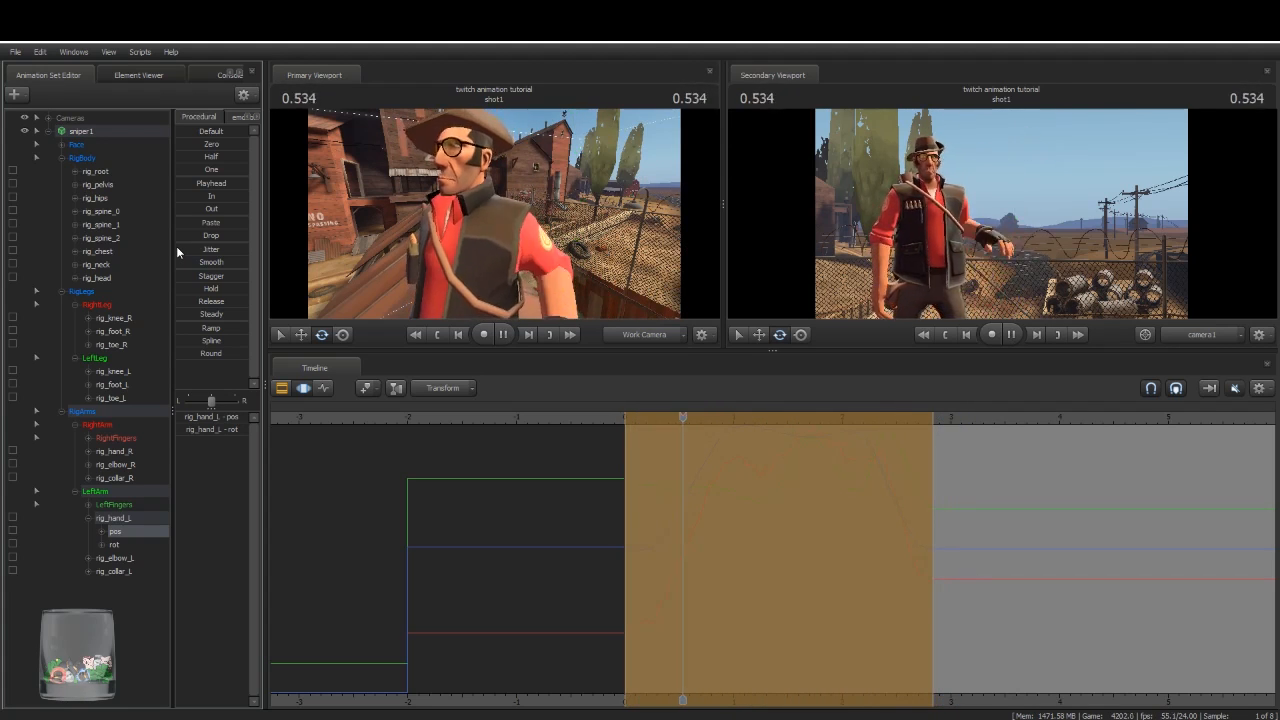
key("space")
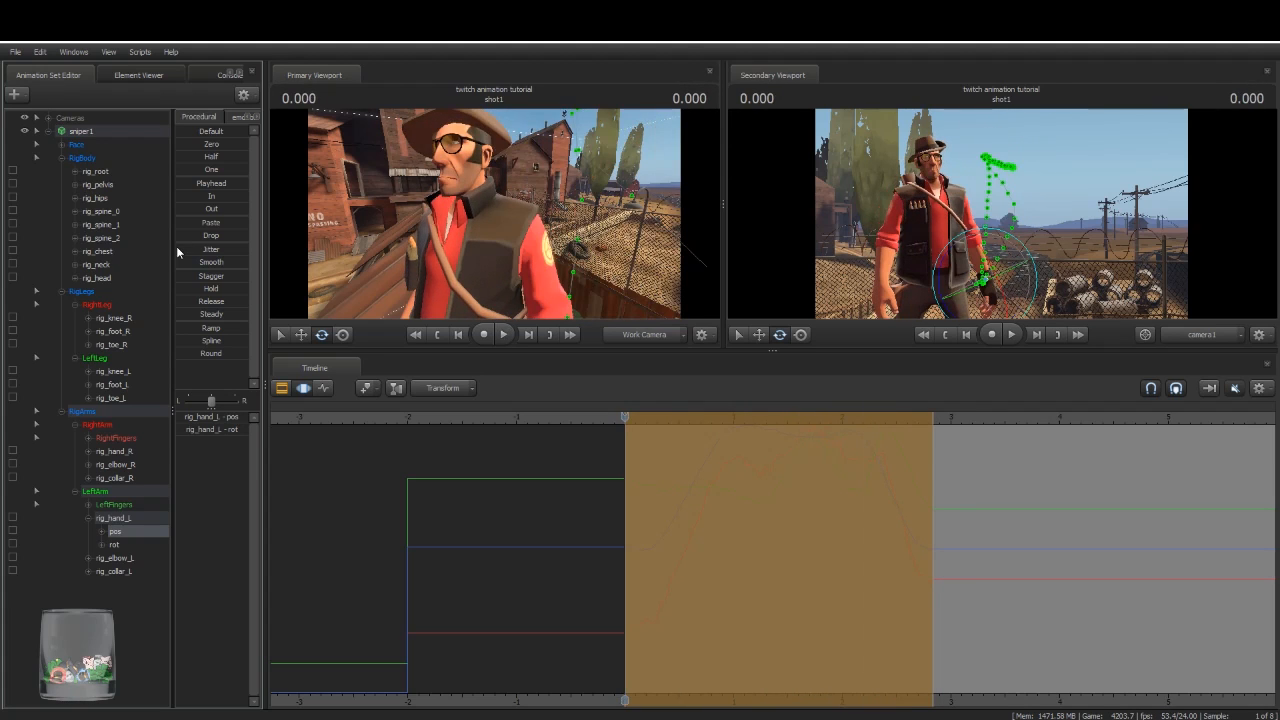
Step: Enlarge the Secondary Viewport, replay the slightly jittered wave and return the playhead to the start
left_click_drag(953, 350, 986, 640)
left_click_drag(727, 399, 289, 412)
key("space")
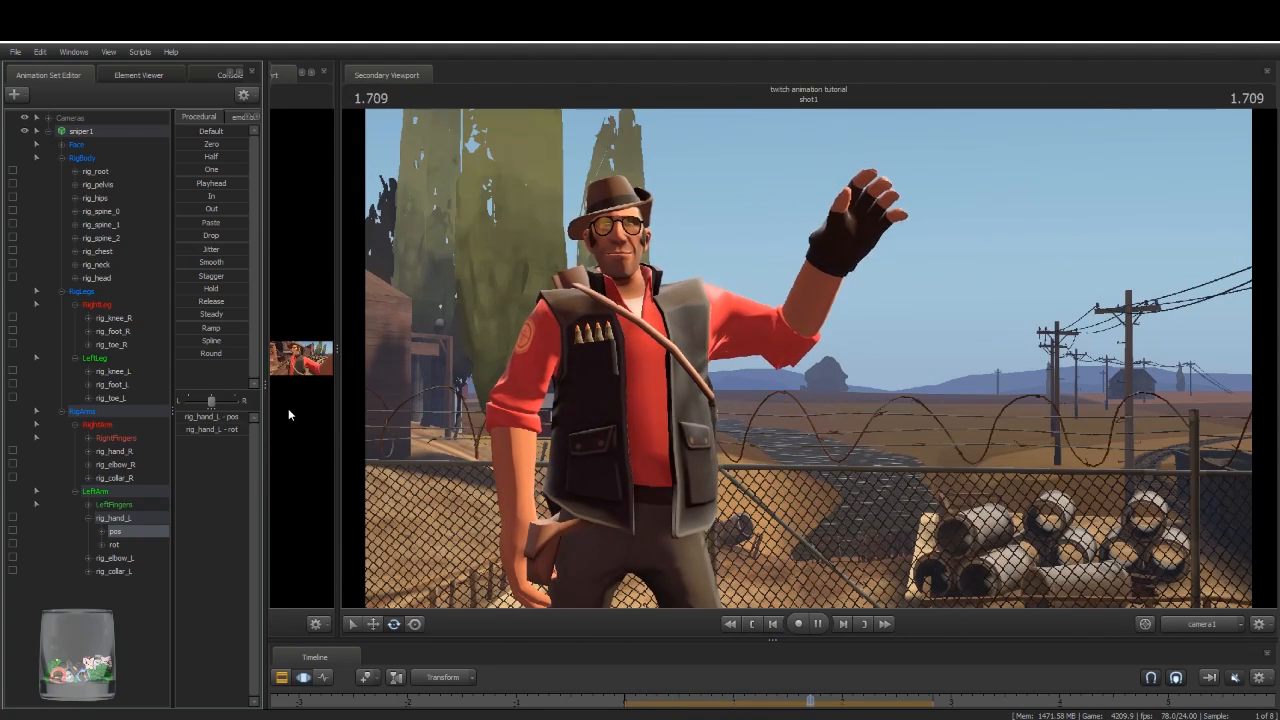
key("space")
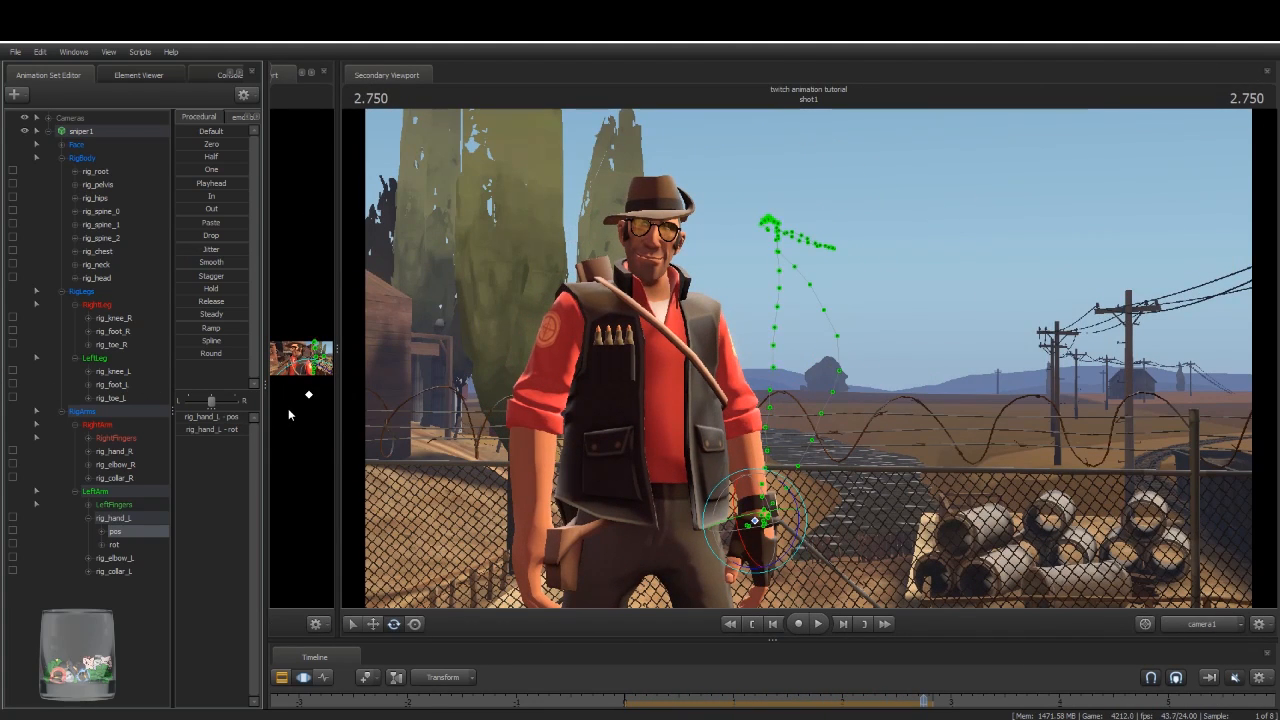
key("Home")
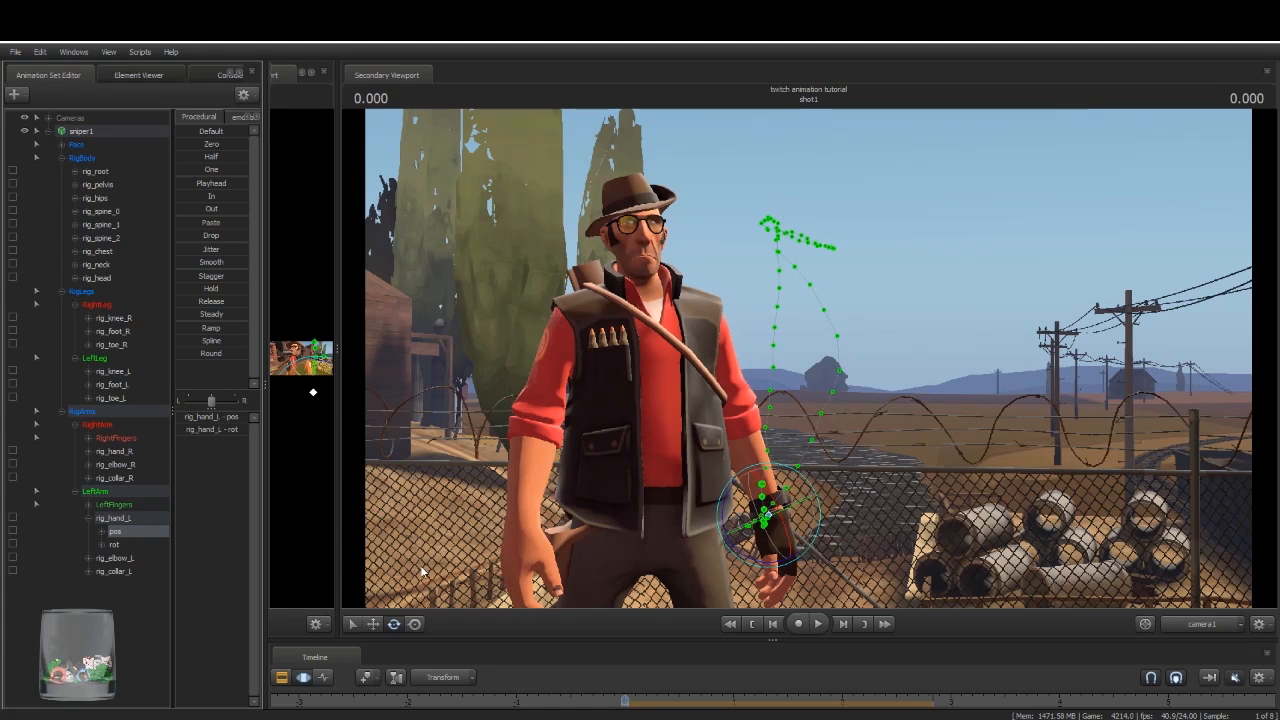
Step: Apply Ramp to rig_hand_L's pos channel across the selected range and play it back in an enlarged Secondary Viewport
left_click_drag(447, 640, 446, 333)
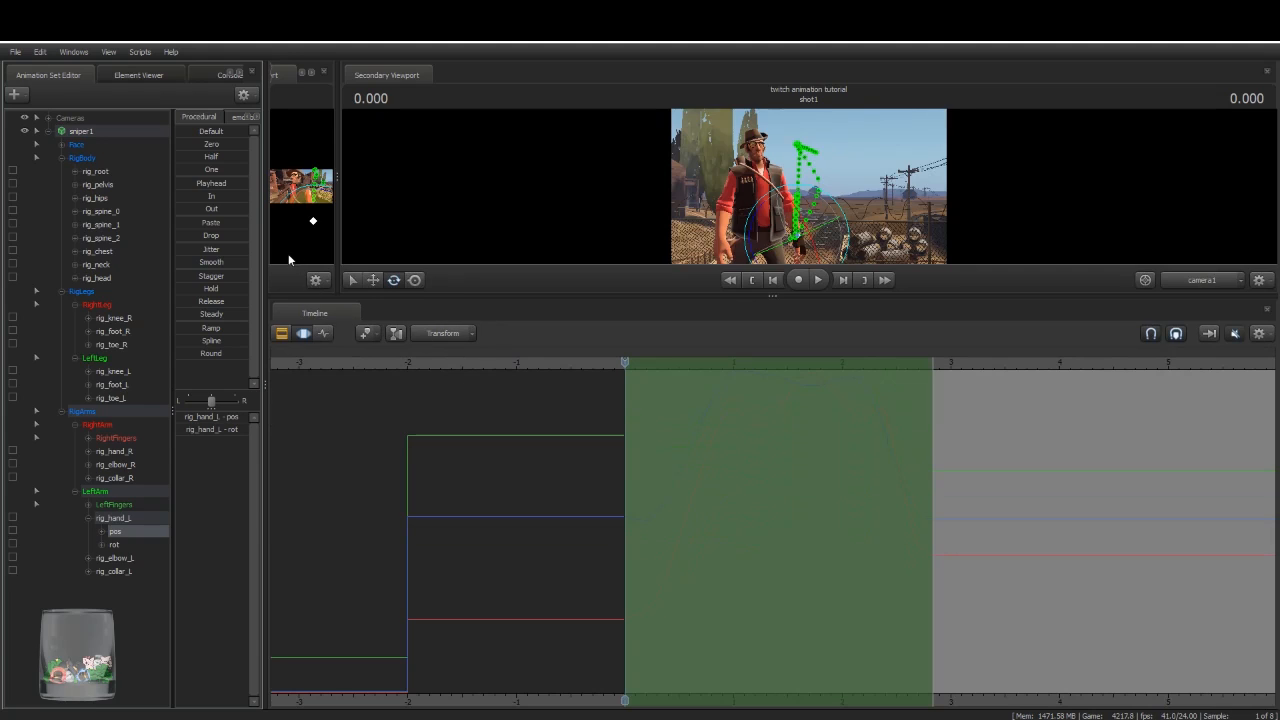
left_click_drag(186, 276, 228, 335)
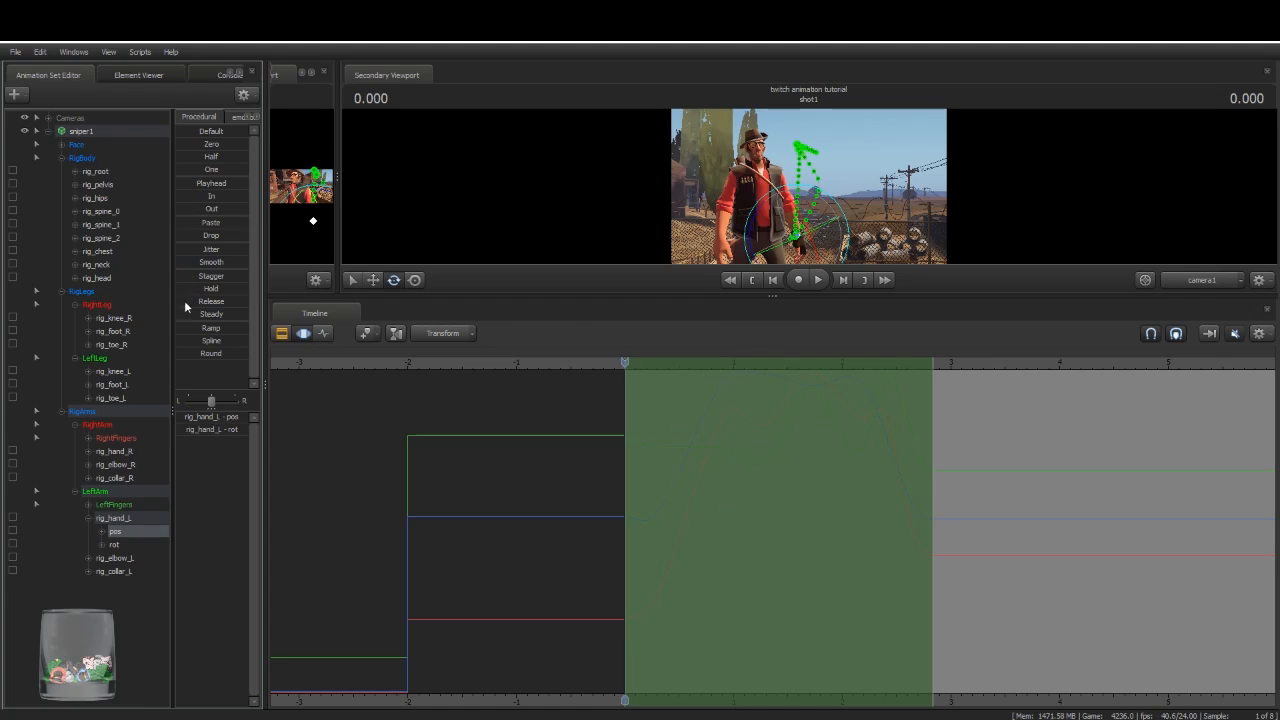
left_click(180, 327)
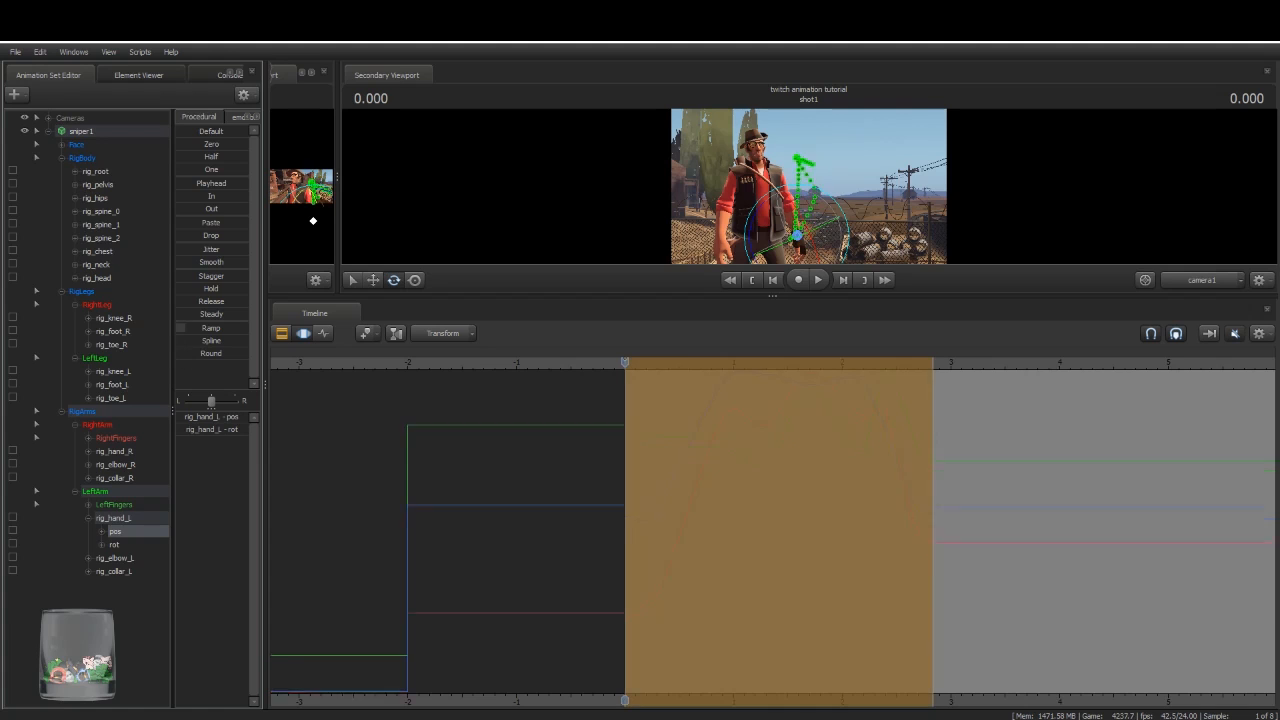
left_click_drag(877, 306, 883, 524)
key("space")
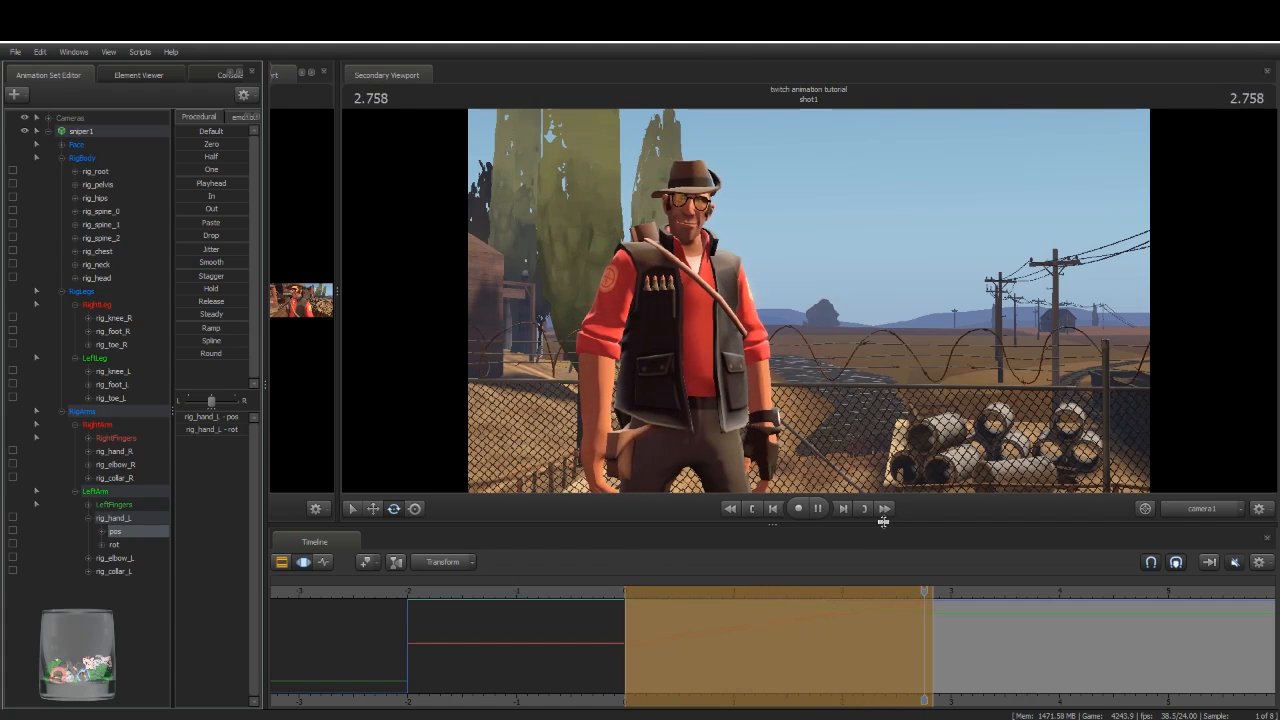
Step: Try Ramp on all of rig_hand_L across the selected range, play the result and undo it
left_click(114, 519)
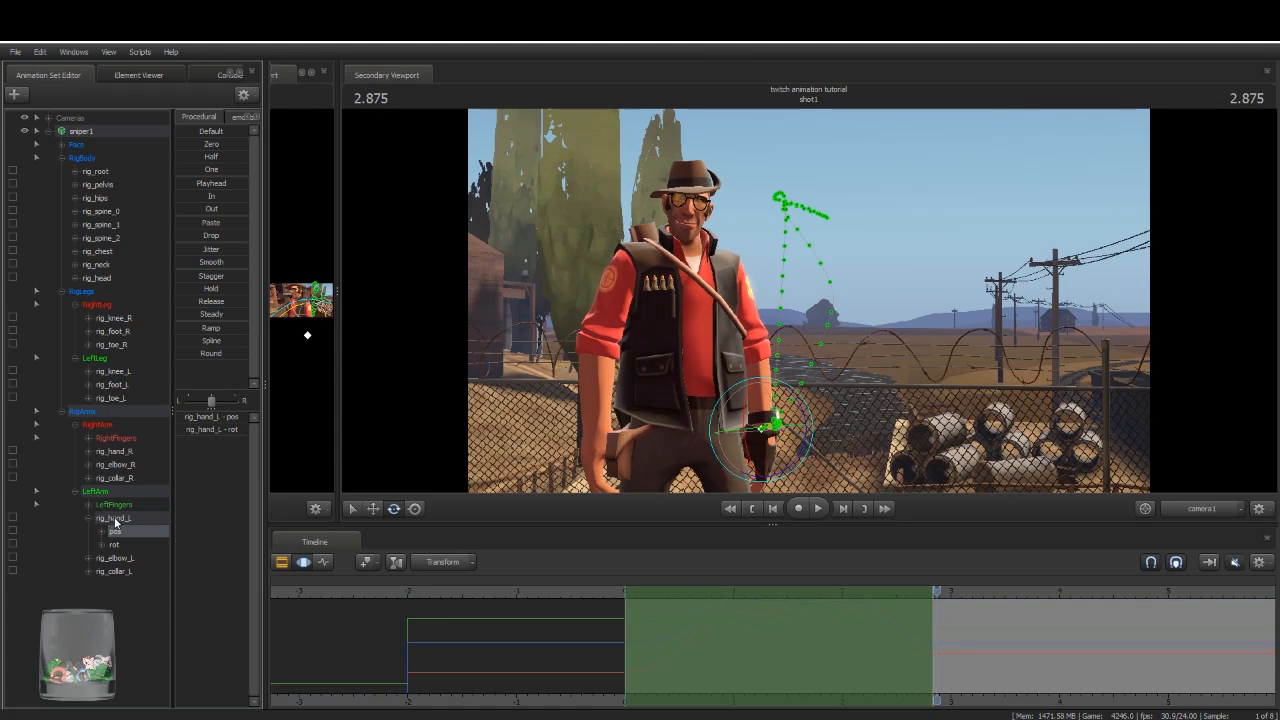
left_click_drag(936, 591, 697, 612)
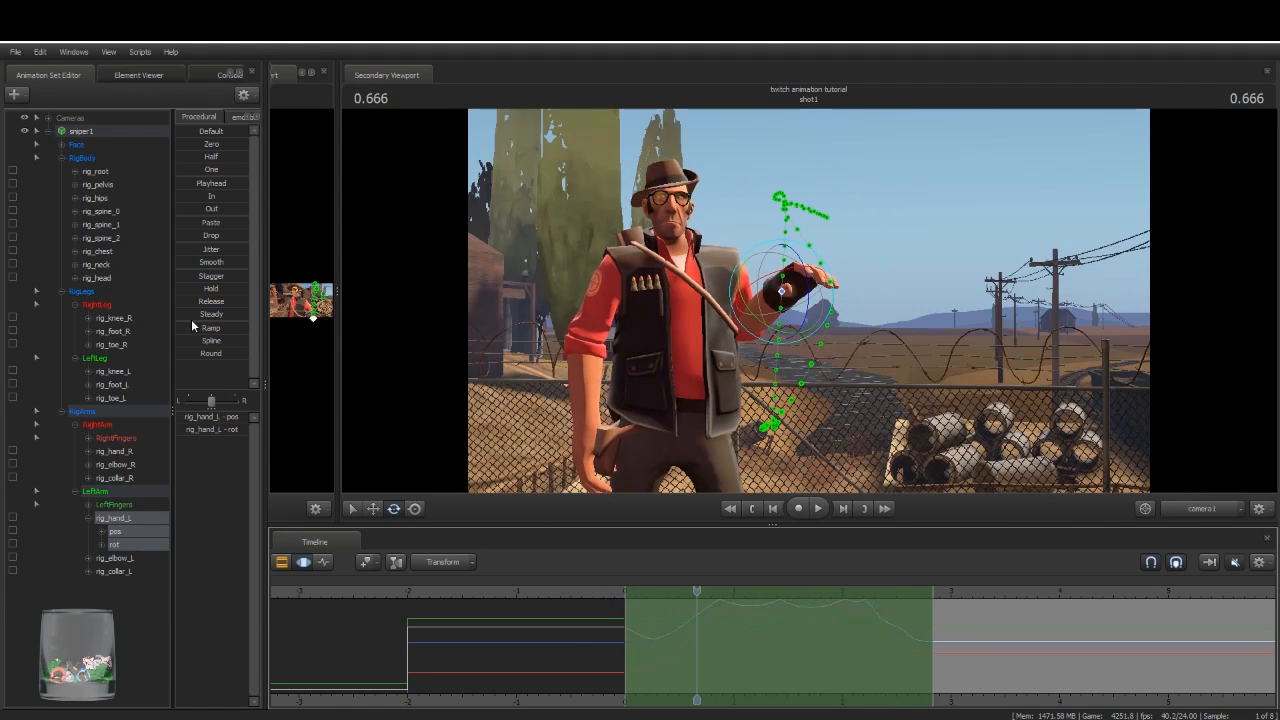
left_click(183, 331)
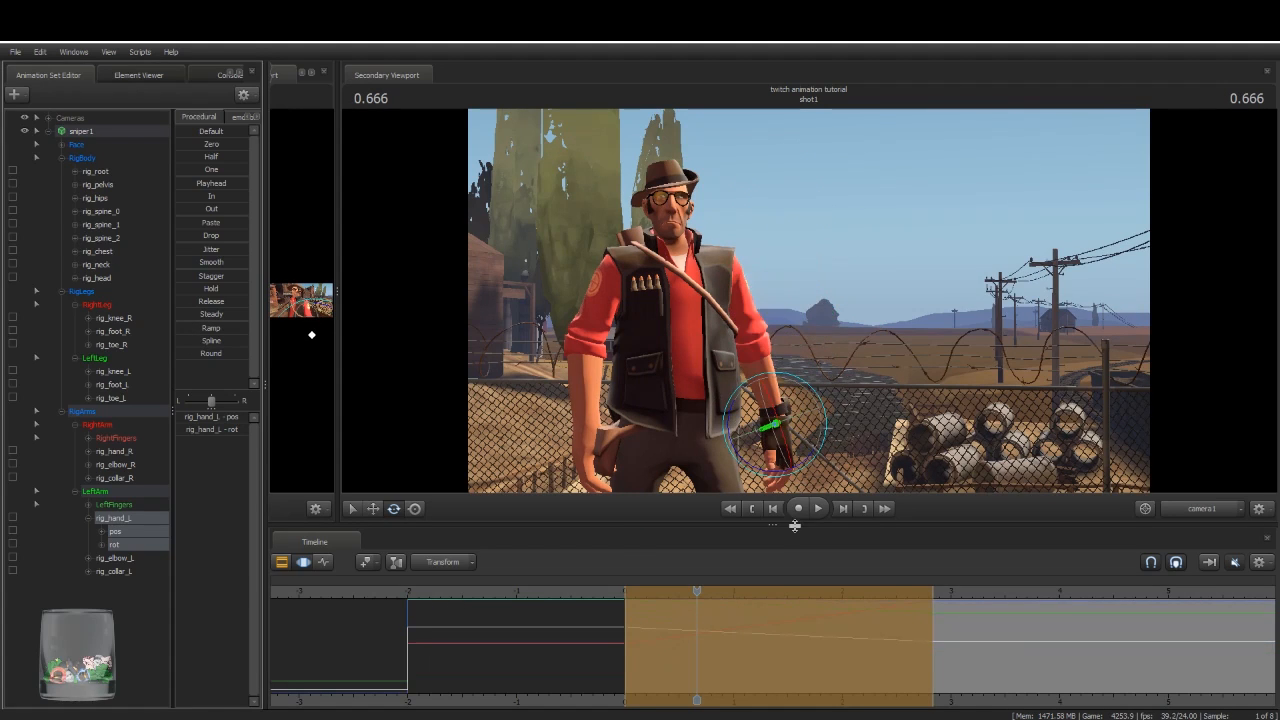
key("space")
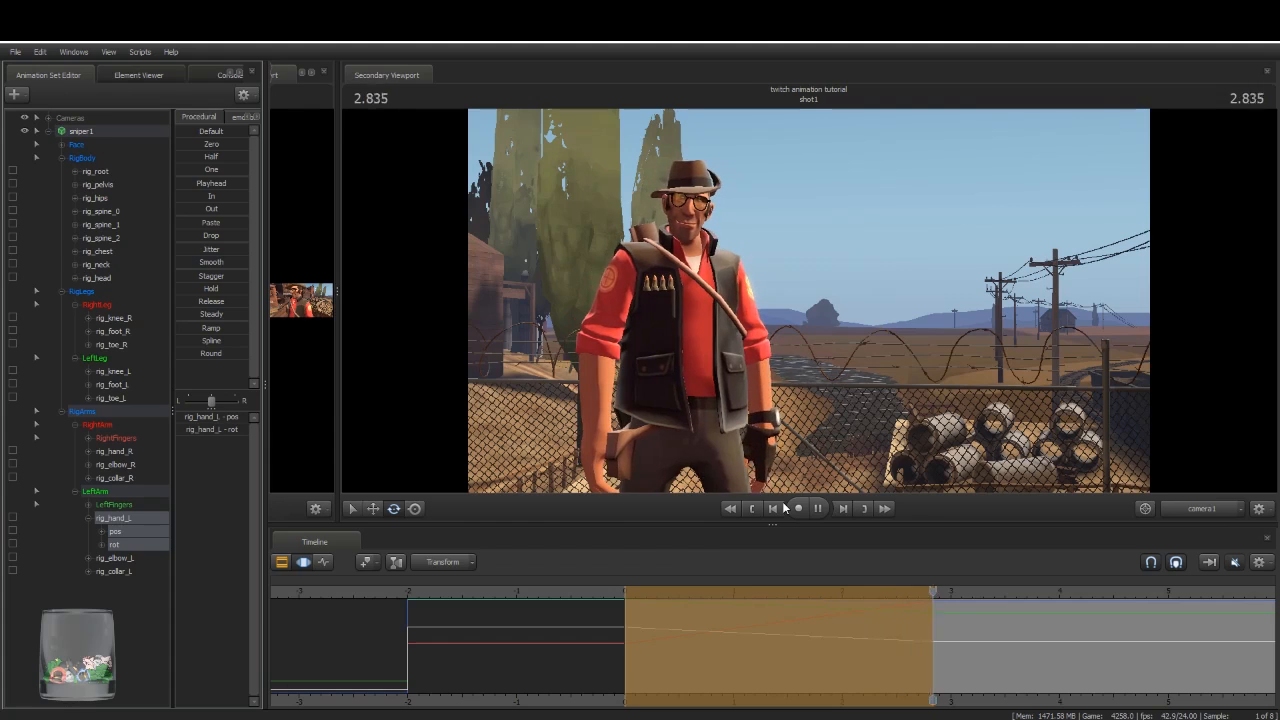
key("space")
key("ctrl+z")
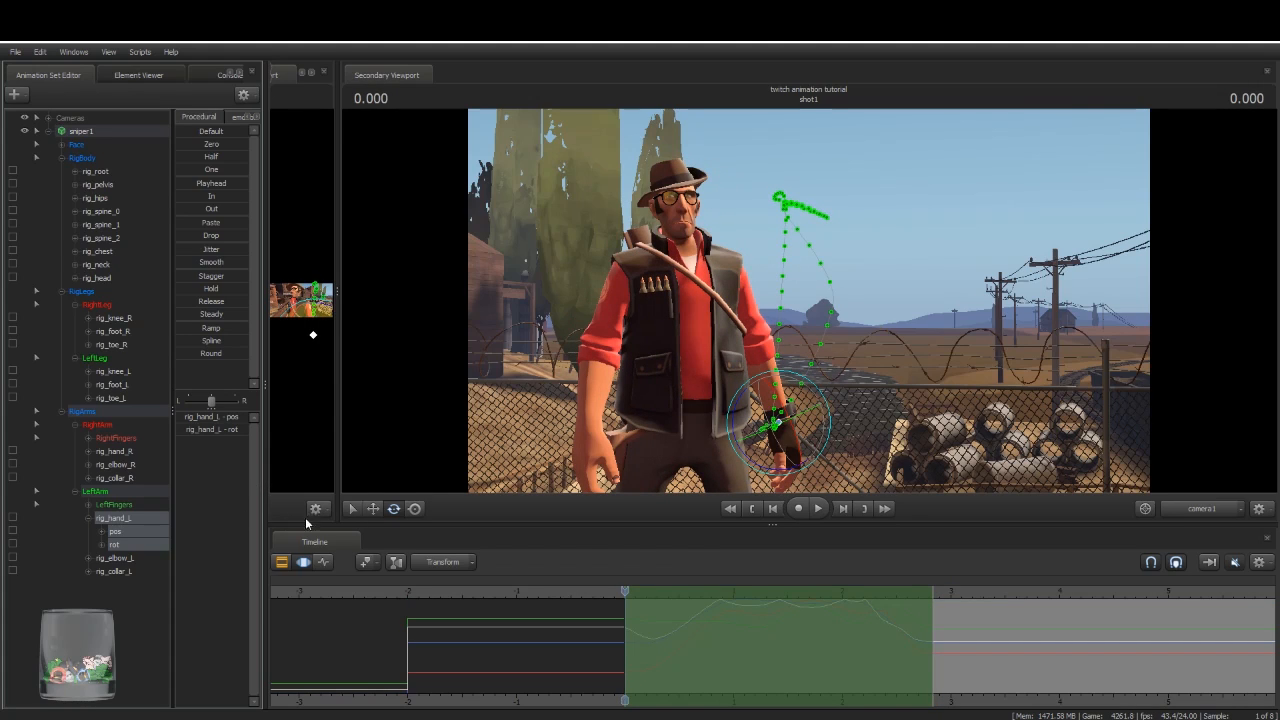
Step: Shorten the time selection to end while the left hand is raised, try Ramp on rig_hand_L, play it and undo it
left_click_drag(635, 591, 628, 662)
left_click(200, 330)
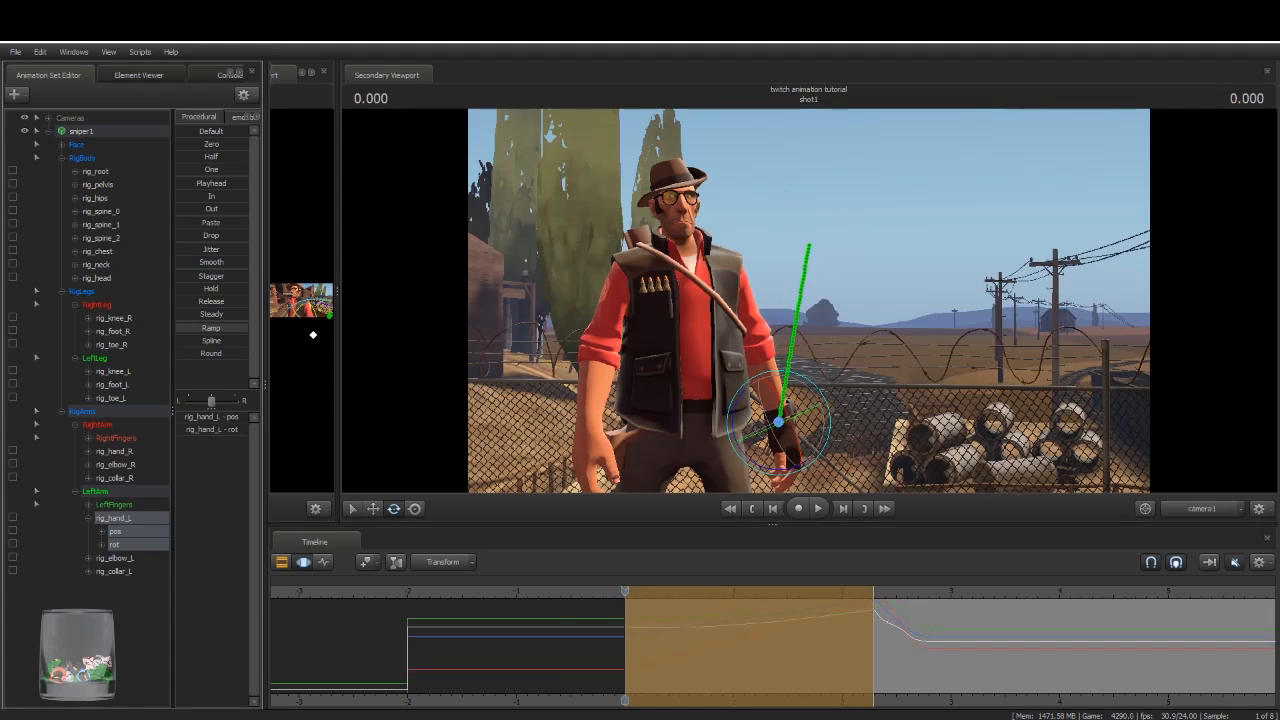
key("space")
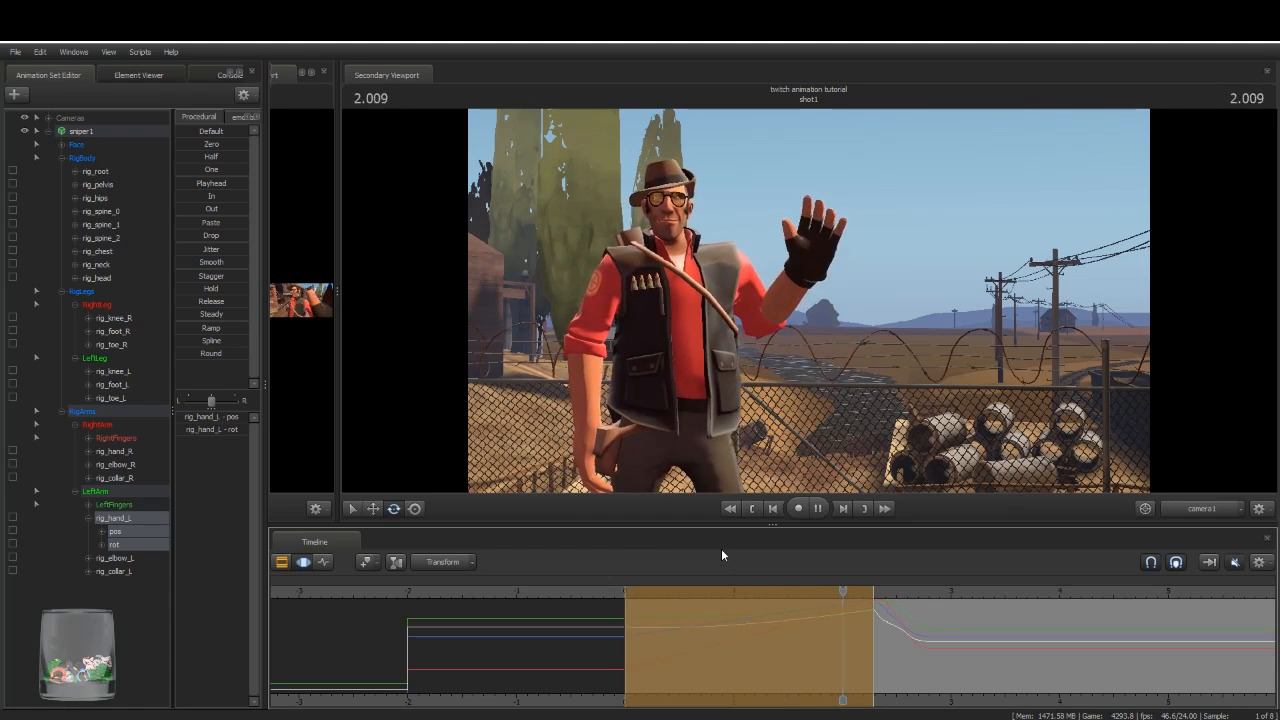
key("space")
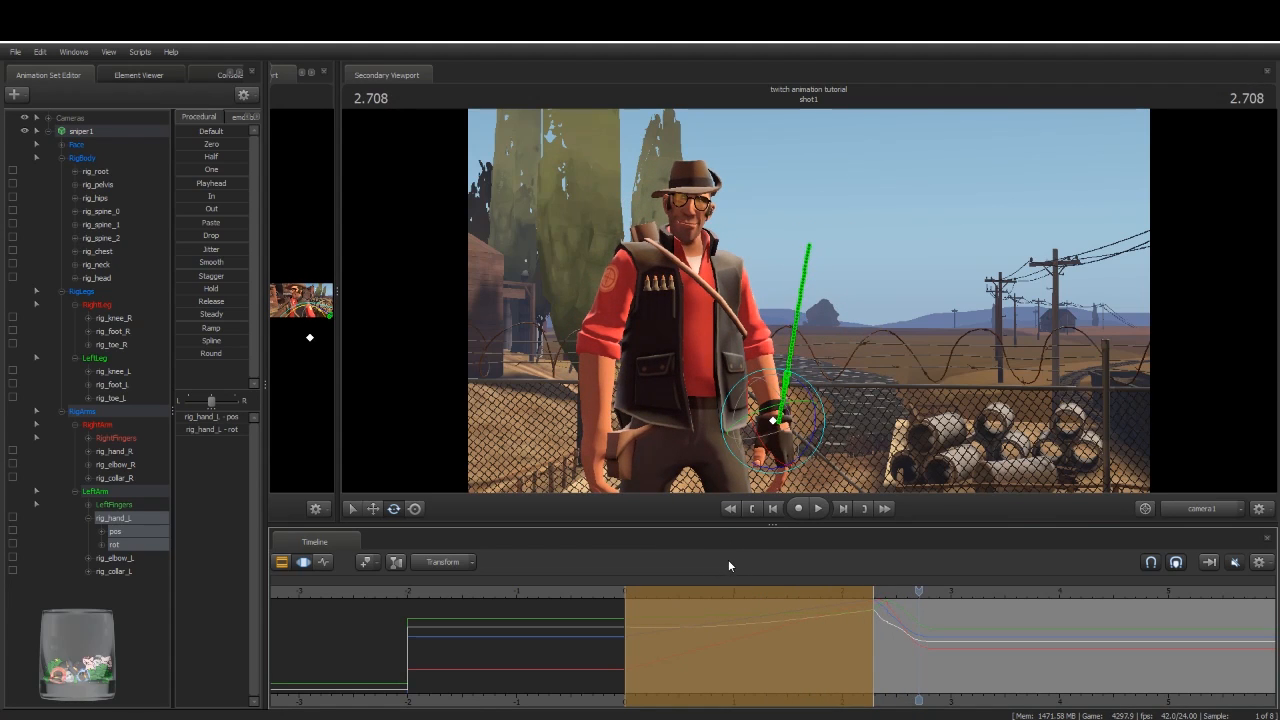
key("ctrl+z")
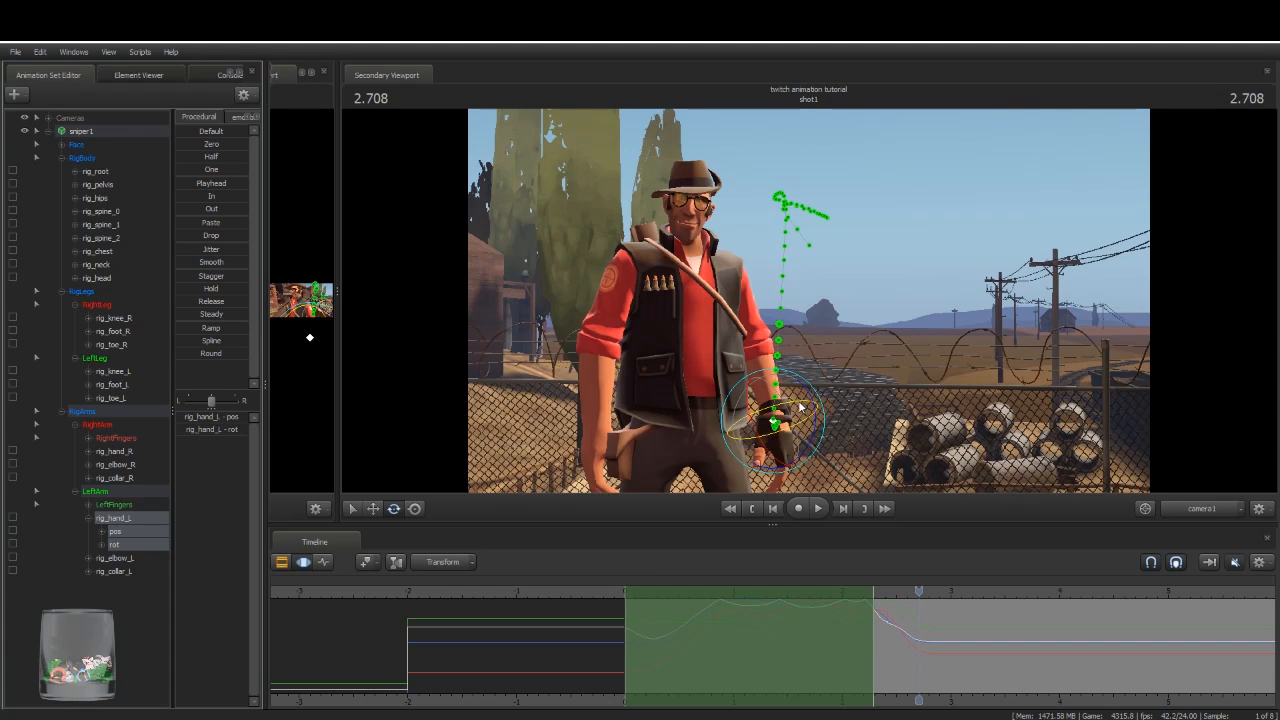
key("ctrl+z")
key("ctrl+z")
key("ctrl+z")
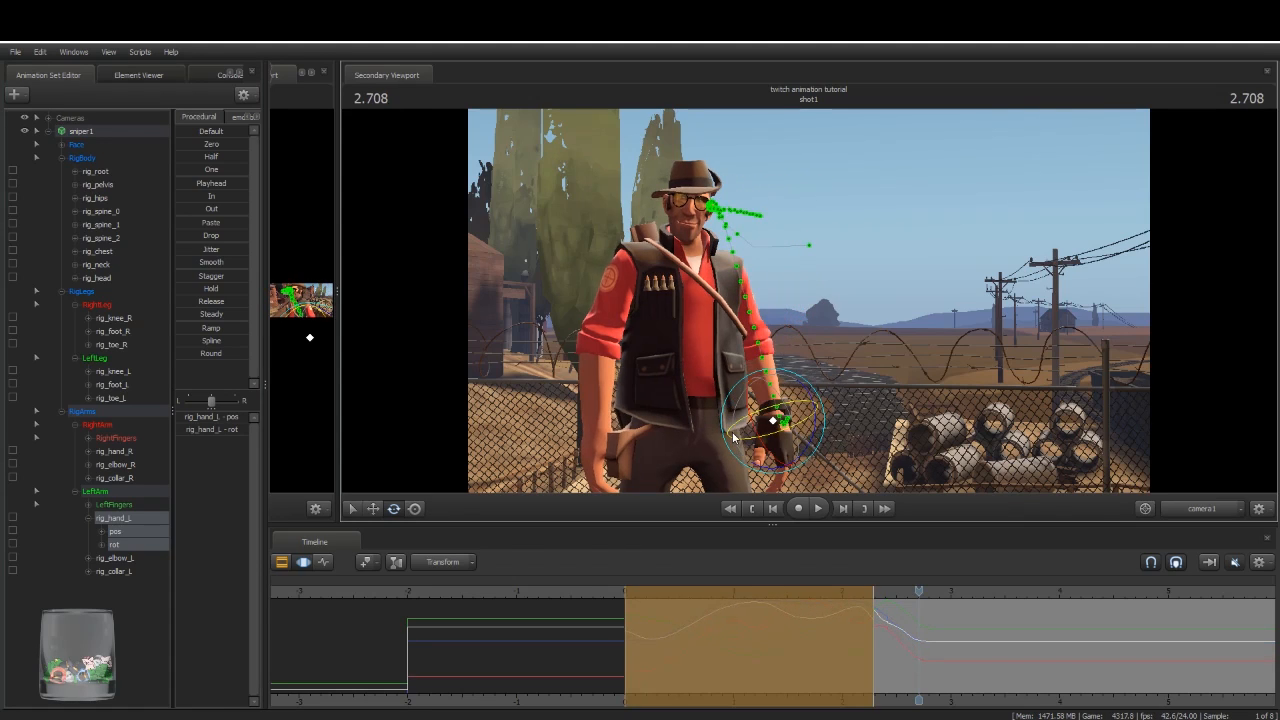
key("ctrl+z")
Step: Isolate rig_hand_L's rot channel and inspect its rotation curve and the raised hand at 1.291 seconds
left_click(125, 546)
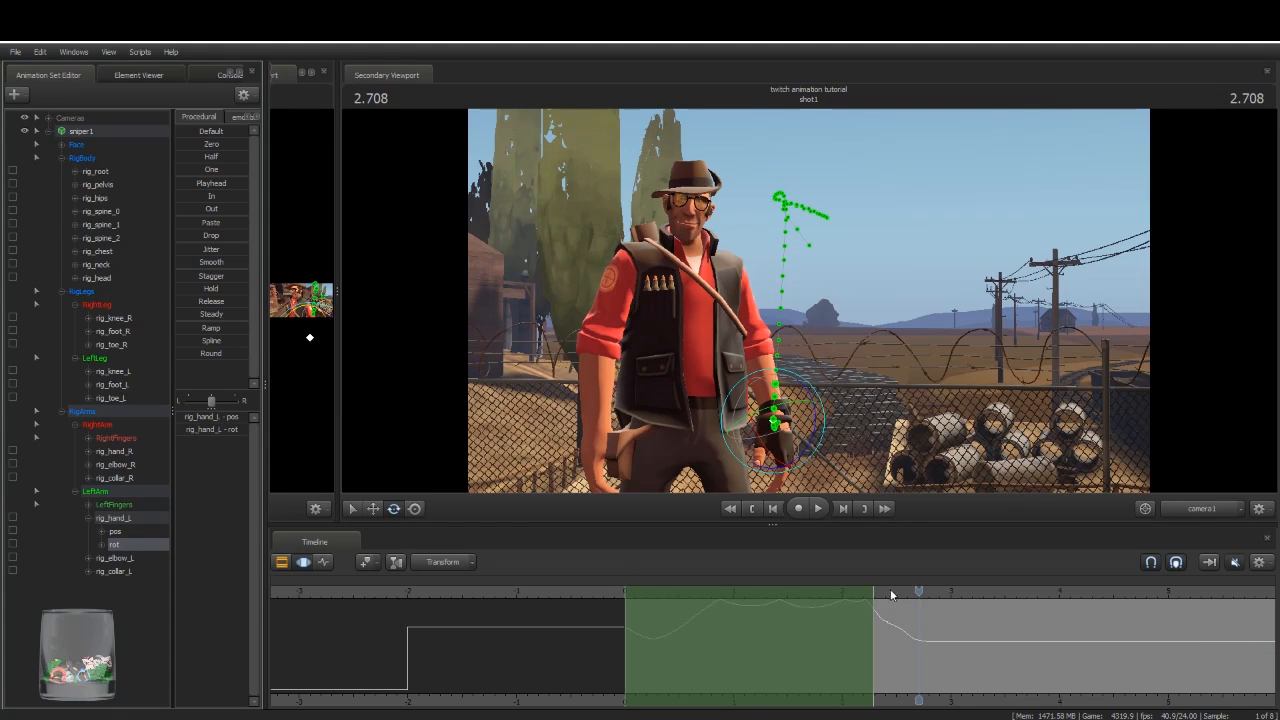
left_click_drag(919, 590, 765, 590)
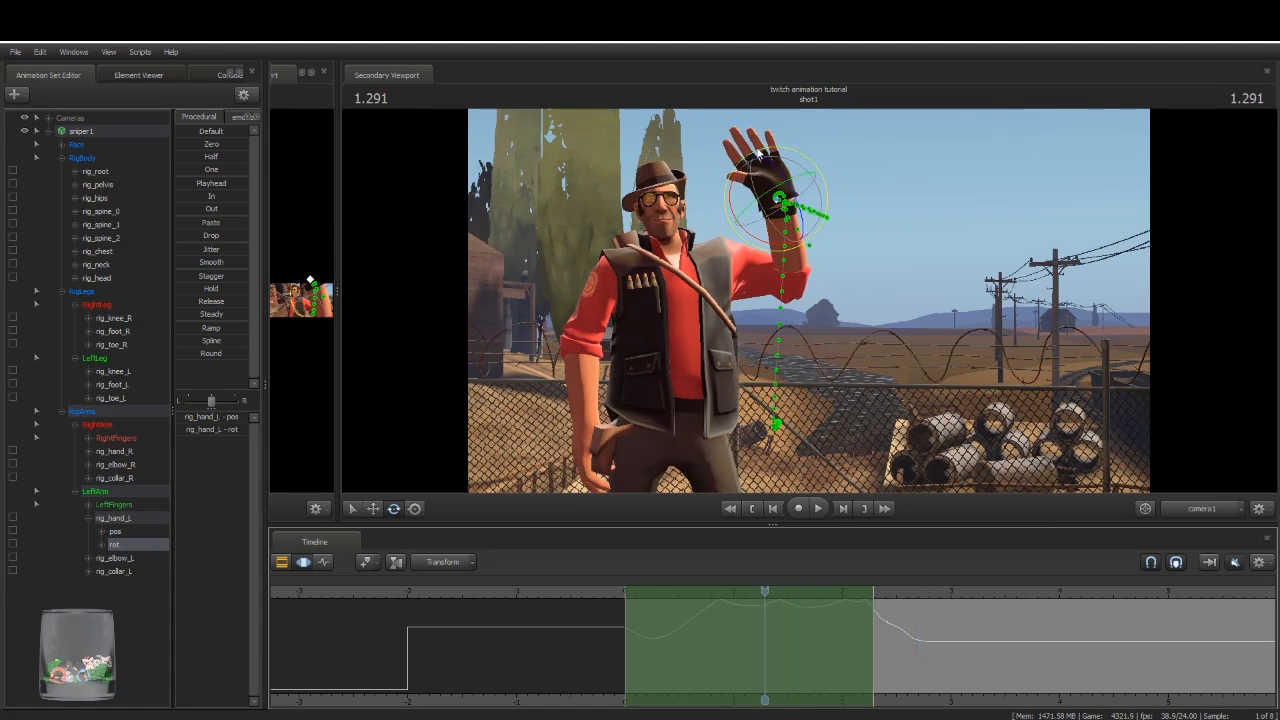
left_click_drag(776, 222, 726, 212)
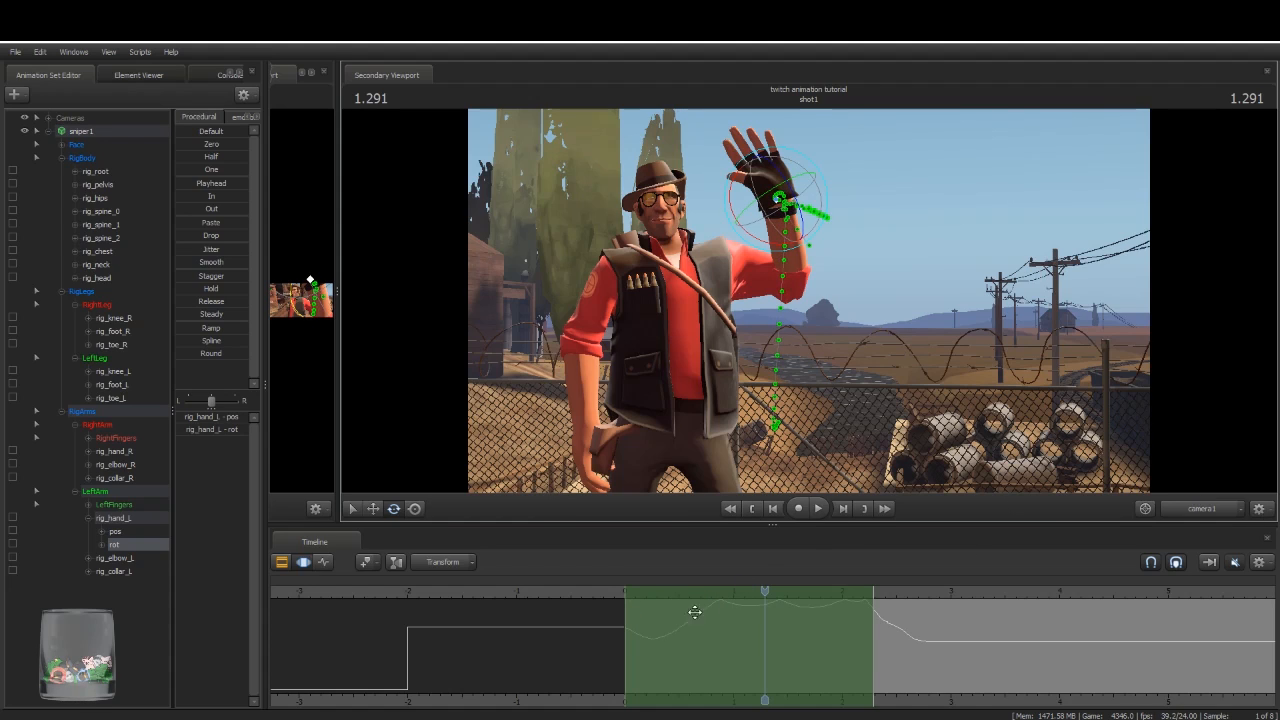
mouse_move(625, 640)
left_mouse_down()
mouse_move(683, 653)
mouse_move(629, 645)
mouse_move(622, 629)
left_mouse_up()
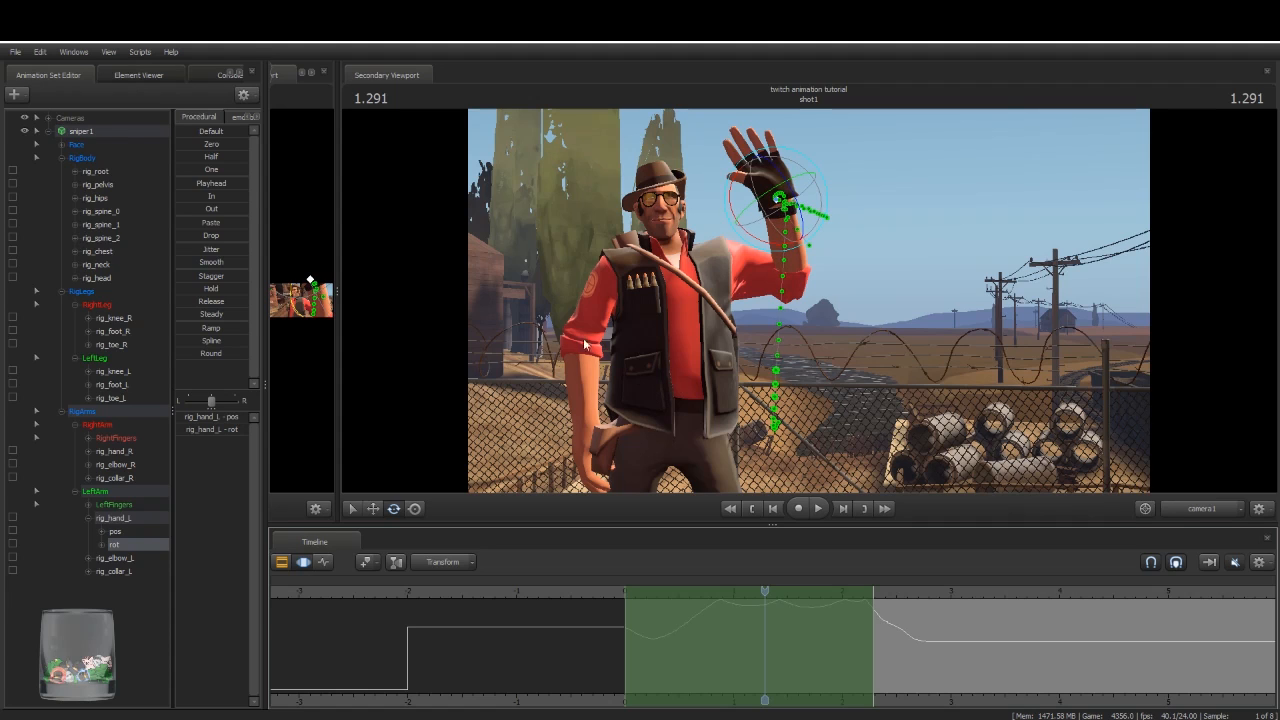
Step: Enlarge the Primary Viewport and play the wave repeatedly from the start in the Clip Editor
mouse_move(337, 388)
left_mouse_down()
mouse_move(596, 392)
mouse_move(582, 397)
left_mouse_up()
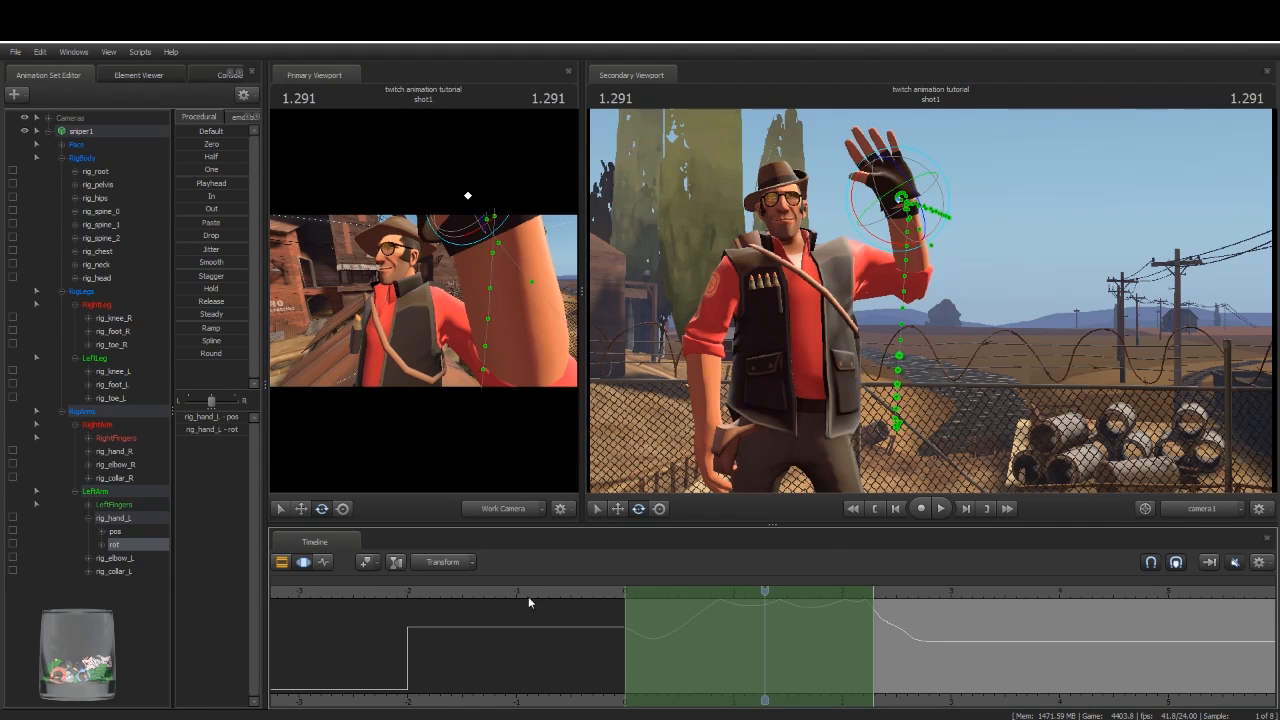
key("Home")
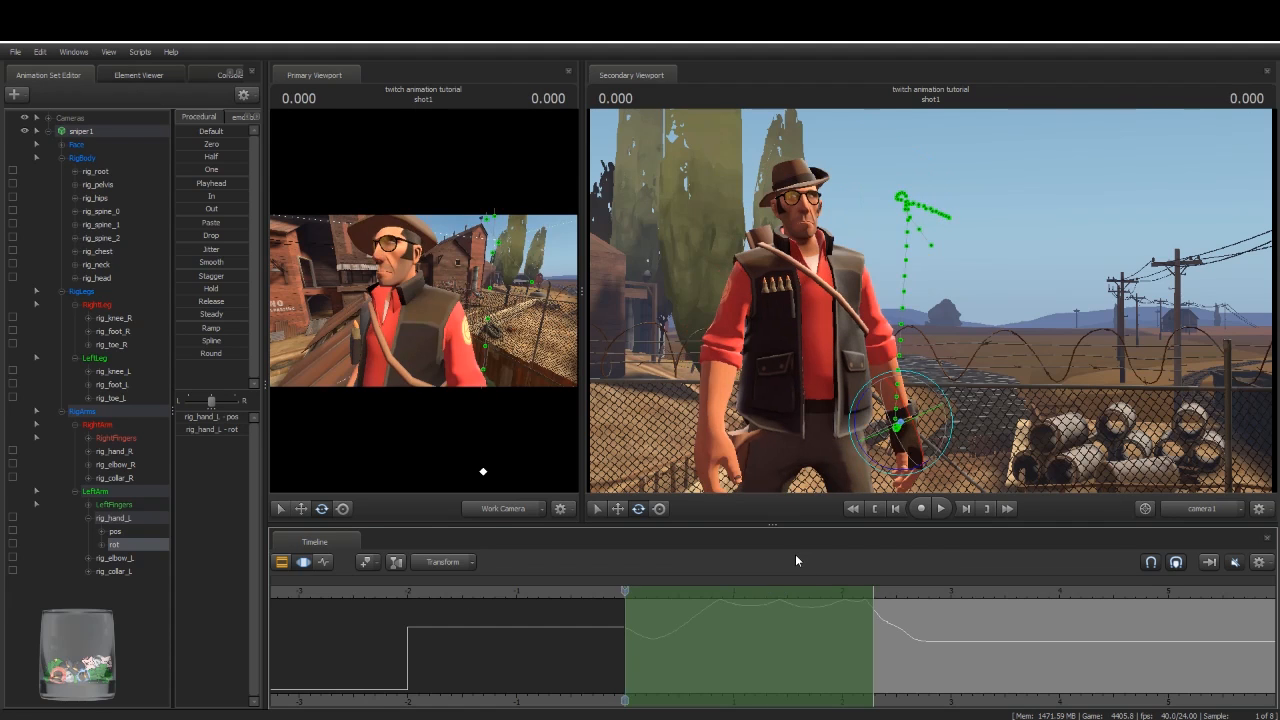
key("F2")
key("space")
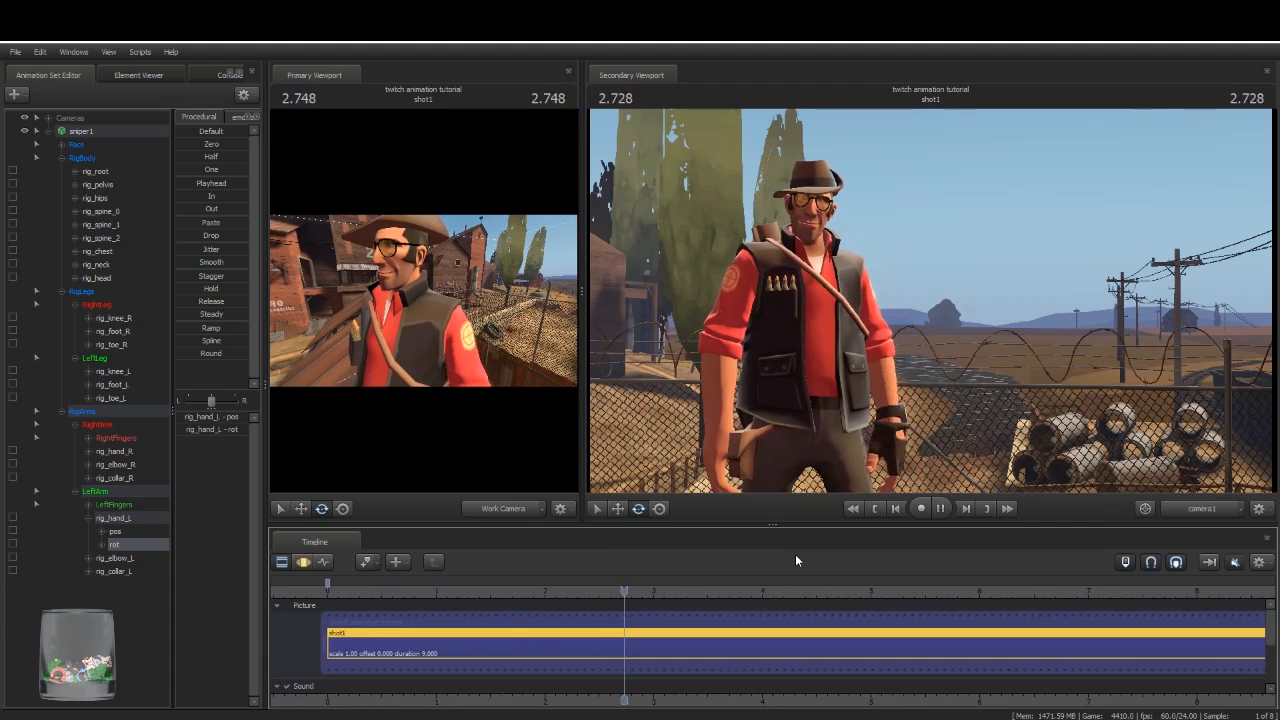
key("space")
key("Home")
key("space")
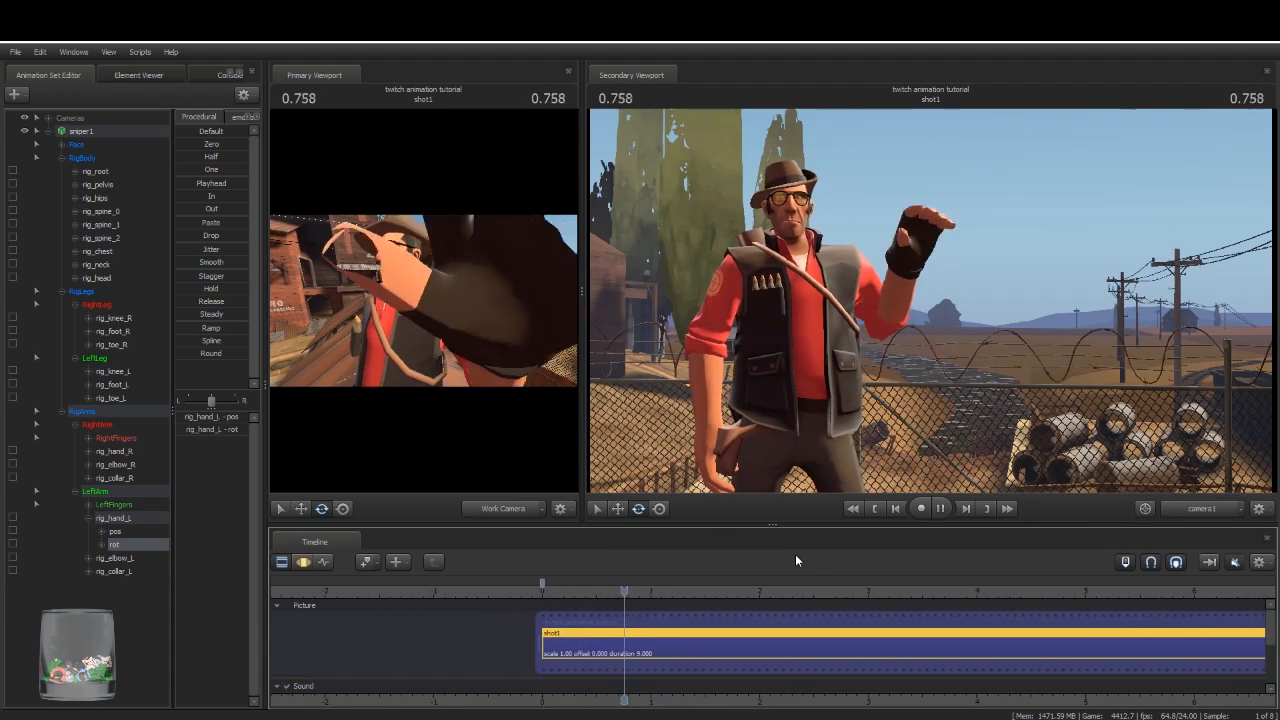
key("Home")
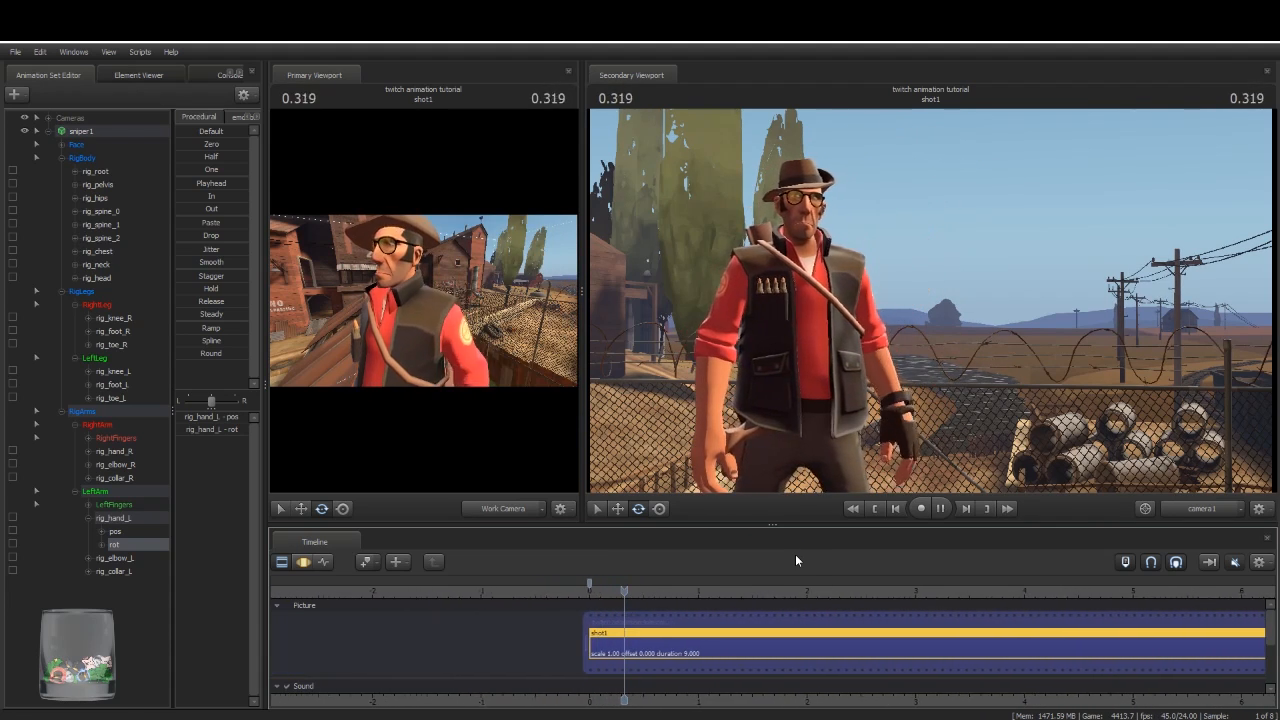
key("Home")
key("Home")
key("Home")
key("space")
Step: Compare the curves of rig_spine_0, rig_spine_1 and rig_spine_2 in the Graph Editor, ending with rig_spine_0 alone
left_click(112, 211)
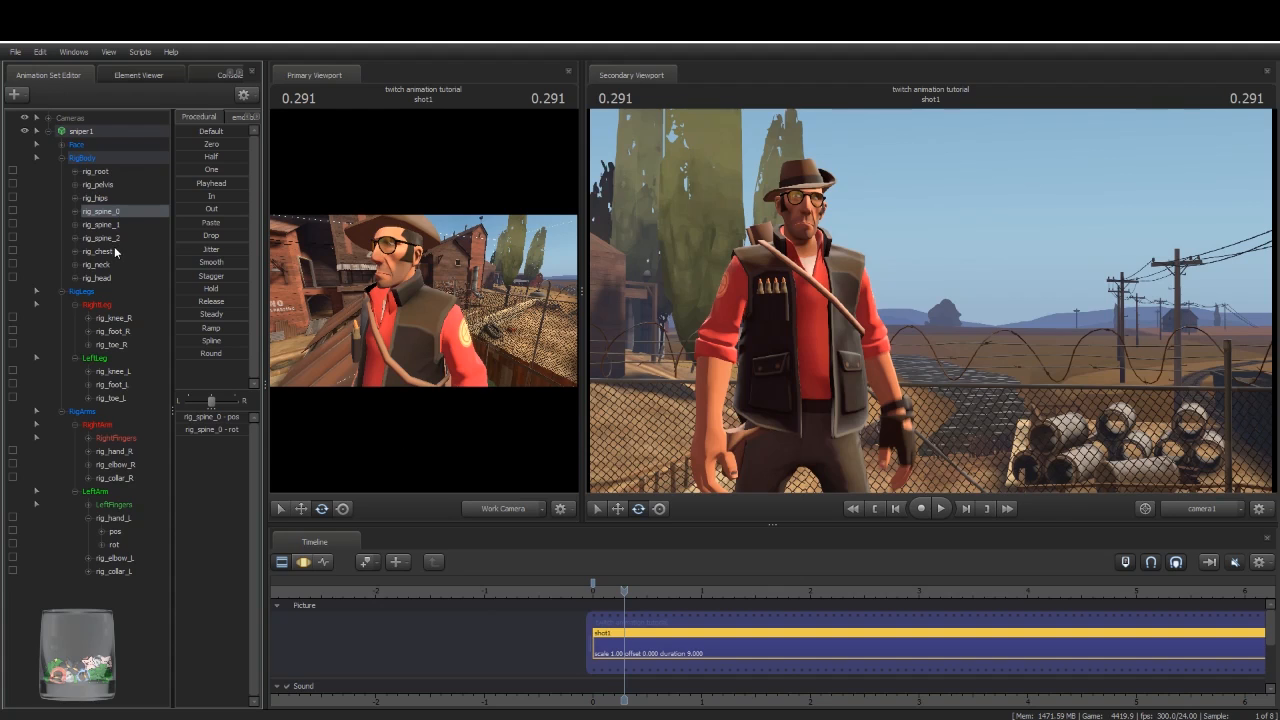
left_click(120, 240, "shift")
left_click(324, 562)
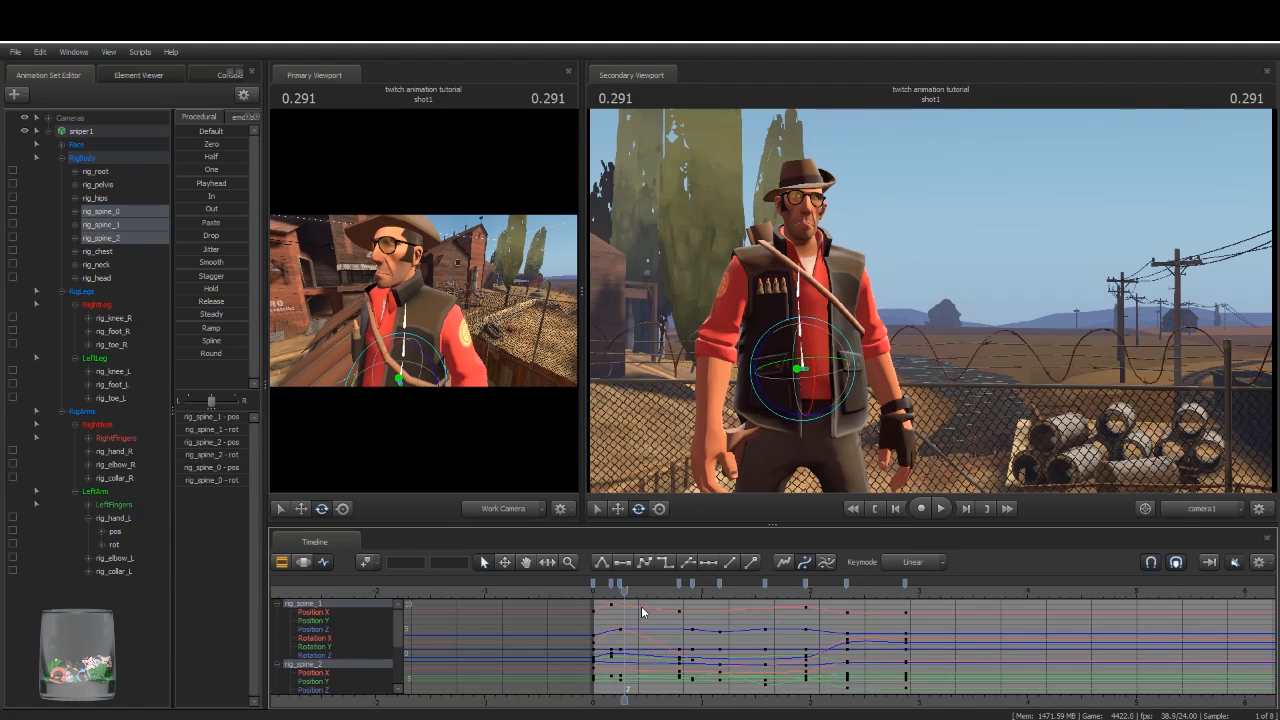
left_click(140, 223)
left_click(128, 238, "shift")
left_click(122, 213)
left_click(120, 229, "shift")
left_click(128, 212)
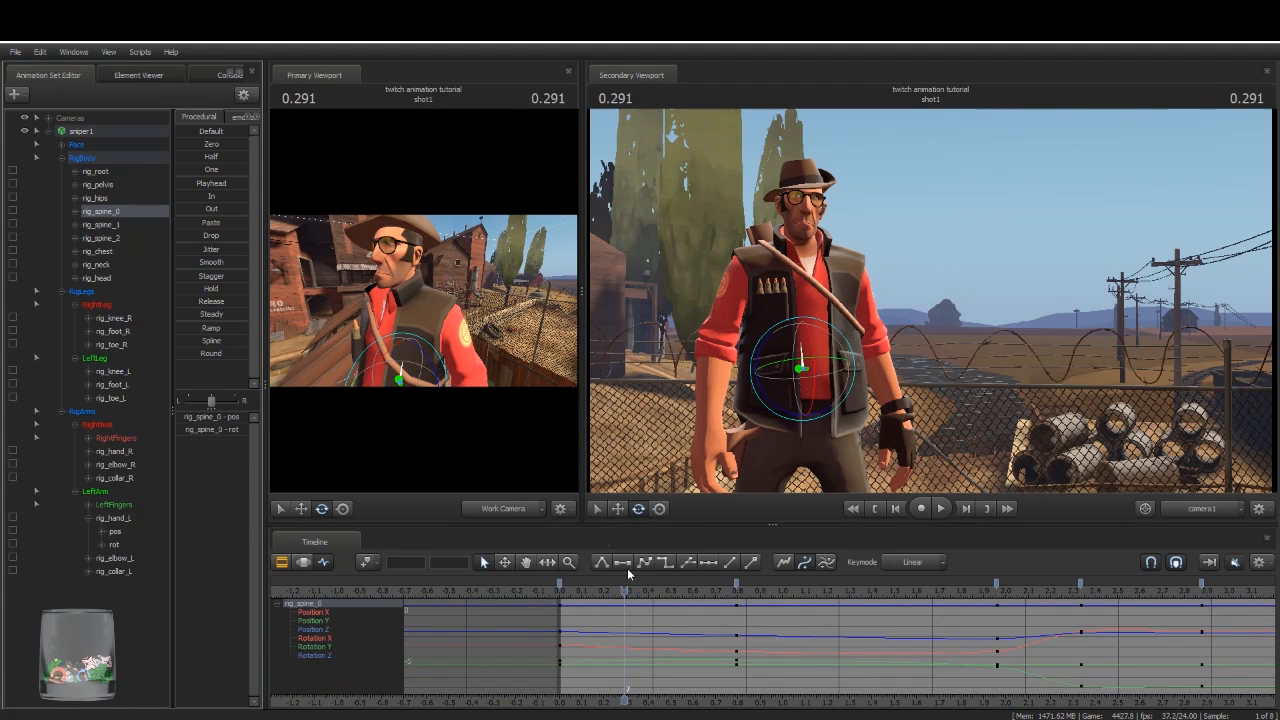
Step: Inspect the early rig_spine_1 and rig_spine_2 keys at 0.375 seconds, and step back to 0.250 seconds with rig_spine_2 selected
left_click_drag(624, 590, 643, 610)
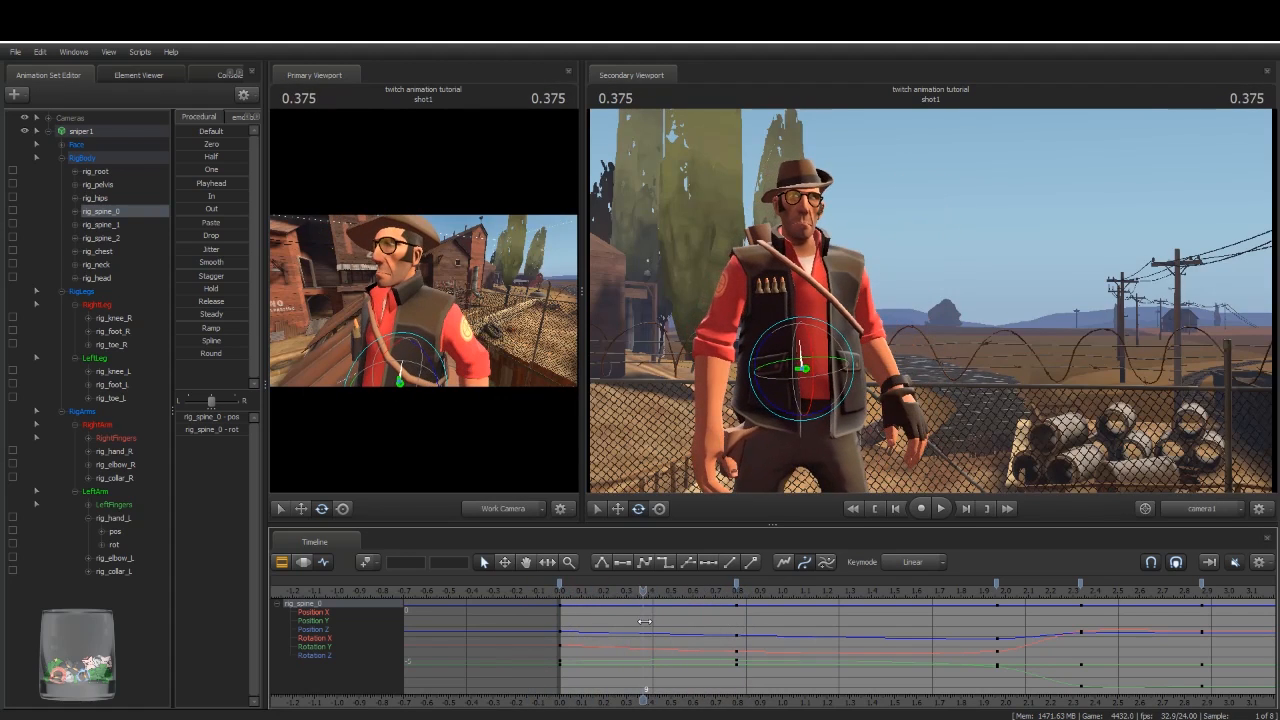
left_click(145, 225)
left_click(129, 239, "ctrl")
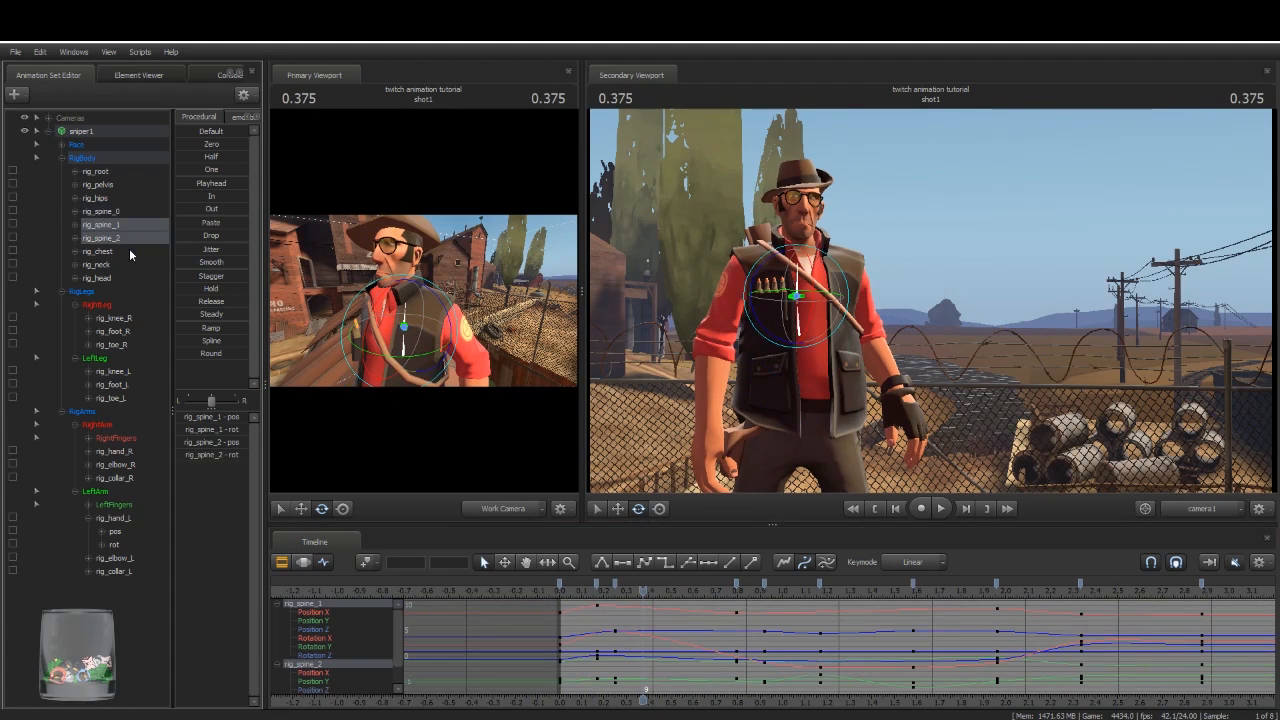
left_click(125, 226, "ctrl")
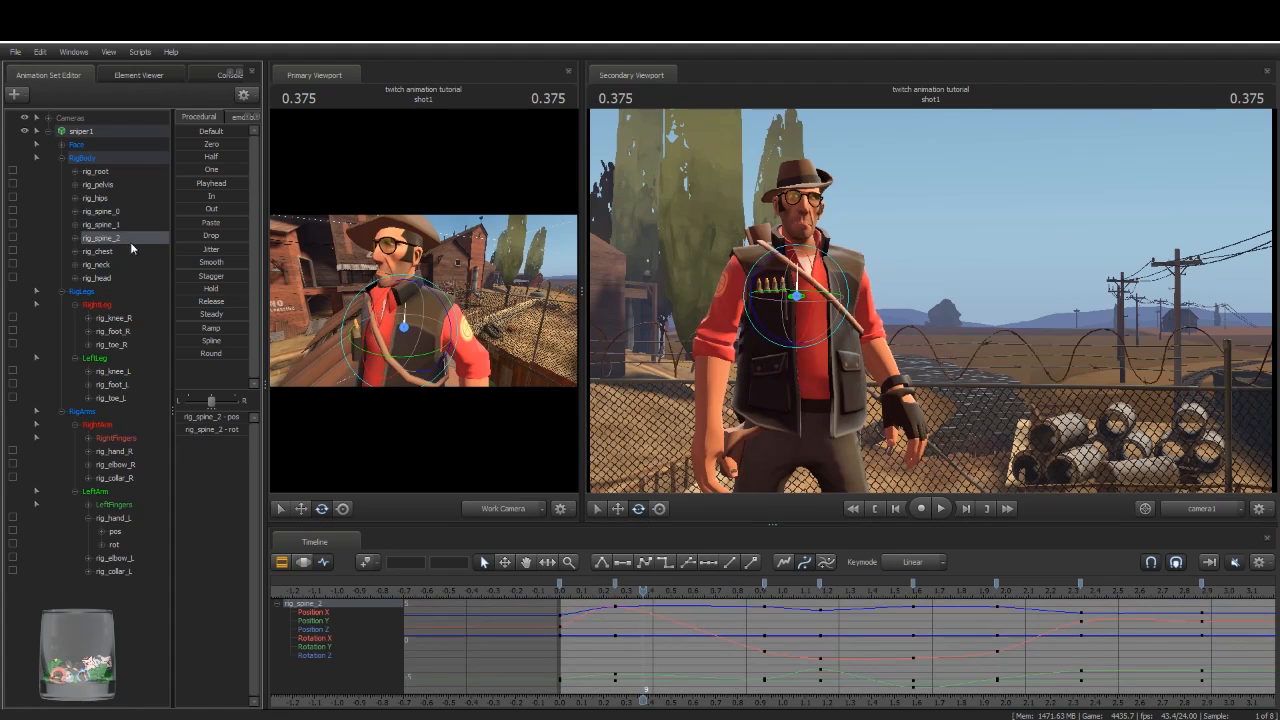
key("Left")
key("Left")
key("Left")
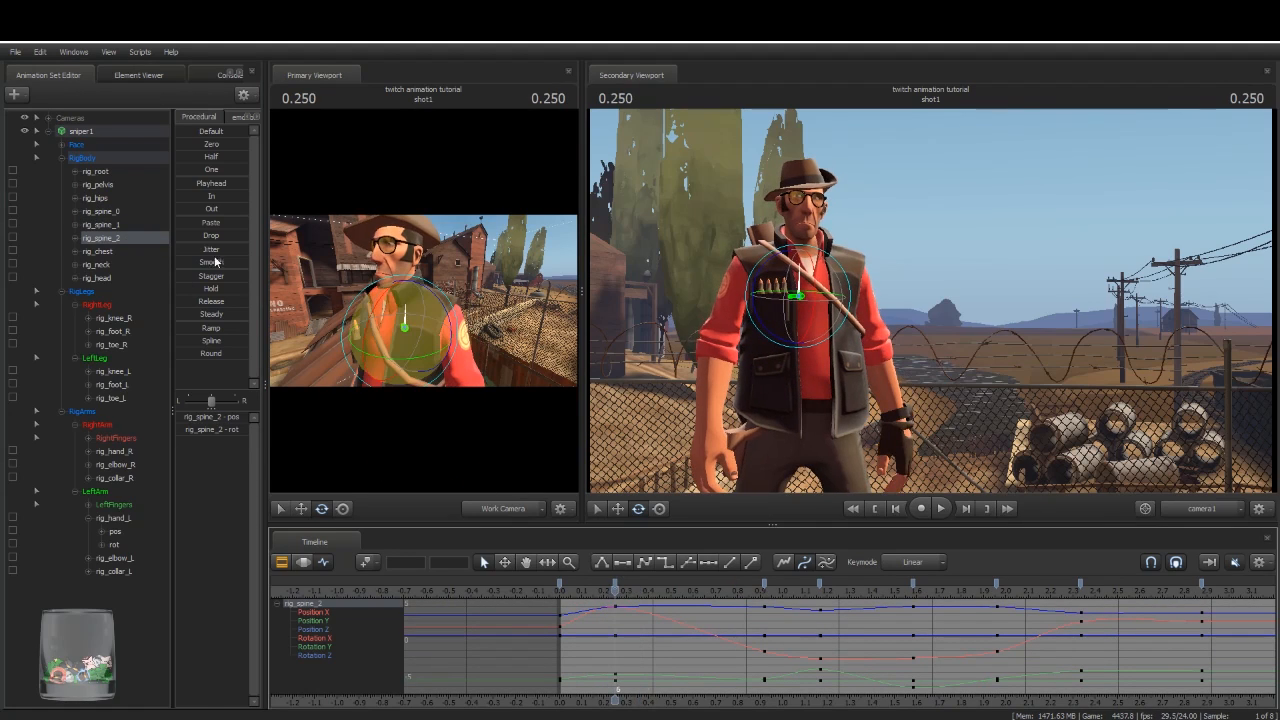
Step: Shift the early keys of rig_spine_1, rig_spine_2 and rig_chest to frame 7 and play the wave
left_click(128, 225, "ctrl")
left_click(106, 251, "ctrl")
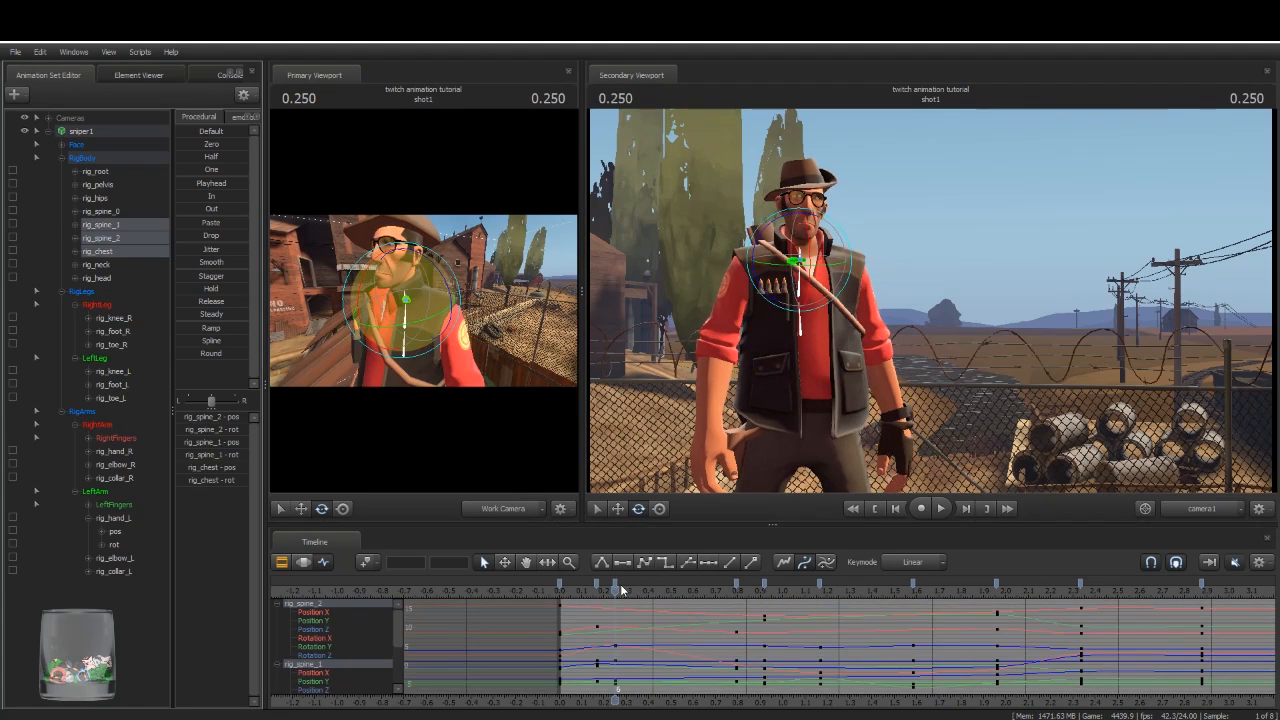
mouse_move(615, 585)
left_mouse_down()
mouse_move(643, 585)
mouse_move(598, 585)
mouse_move(622, 586)
left_mouse_up()
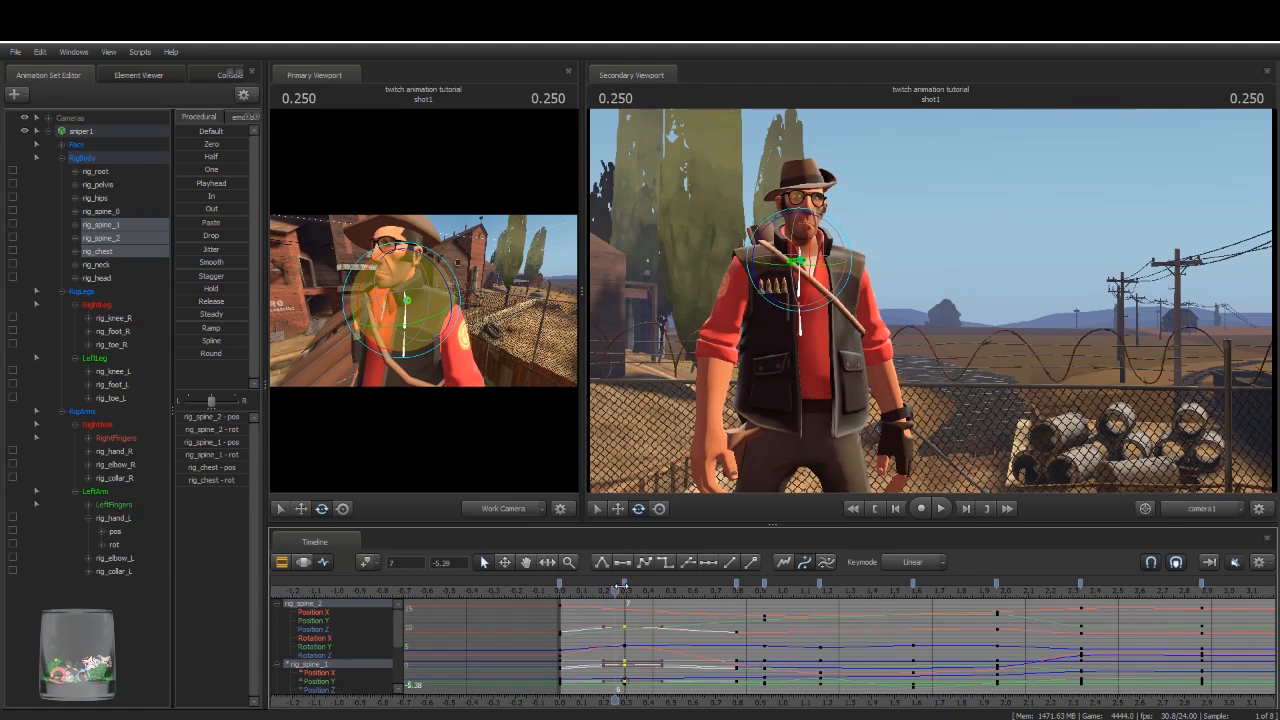
key("space")
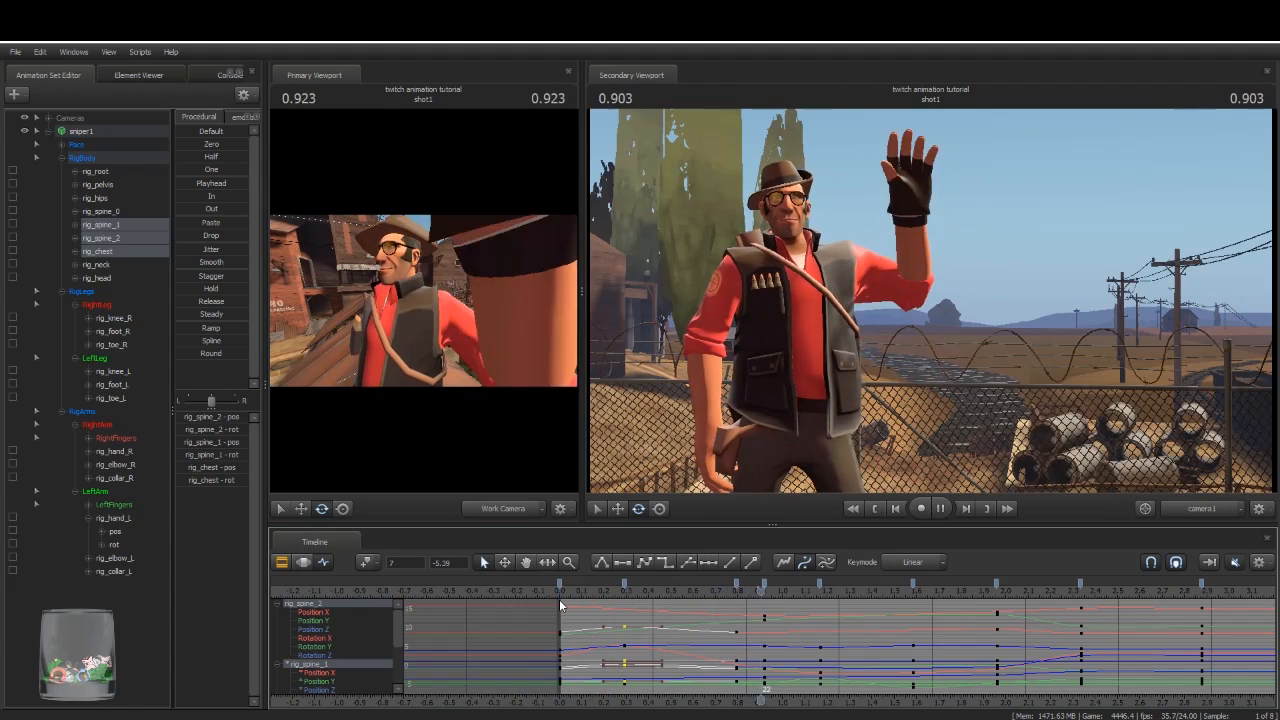
key("space")
Step: Replay the retimed wave from the start in the Clip Editor and stop at 0.000 seconds
key("F2")
key("Home")
key("space")
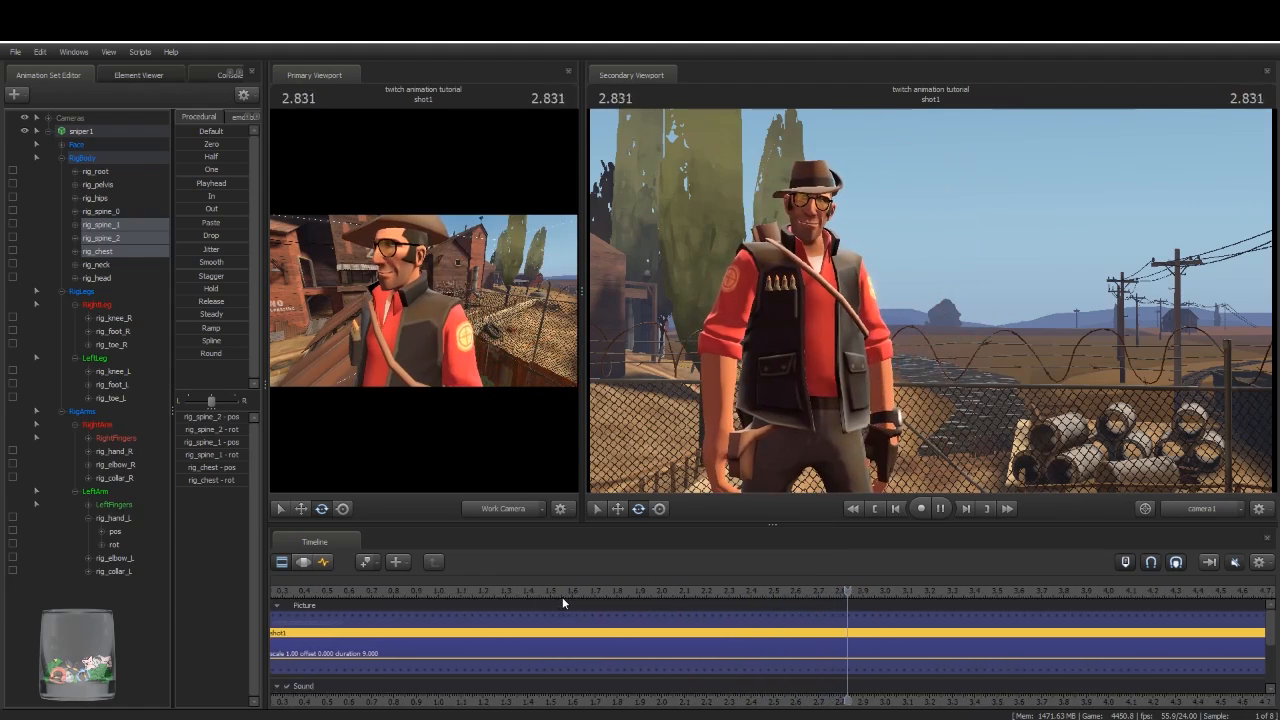
key("Home")
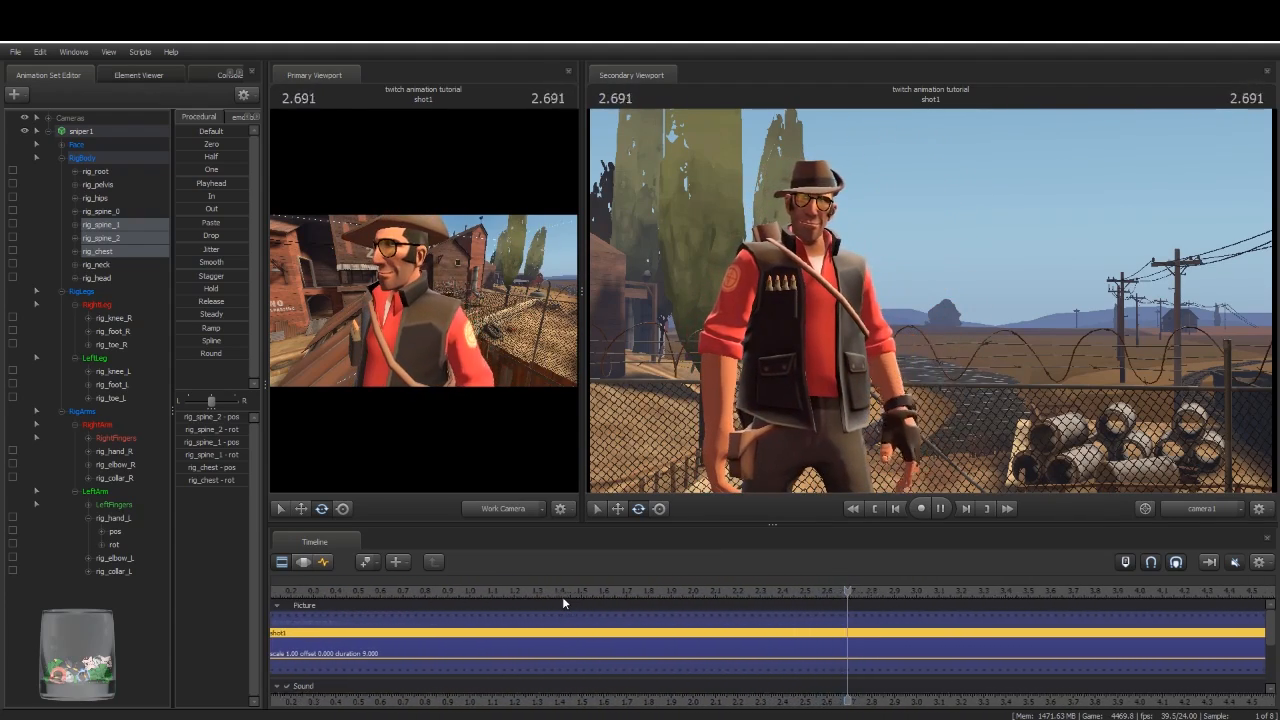
key("space")
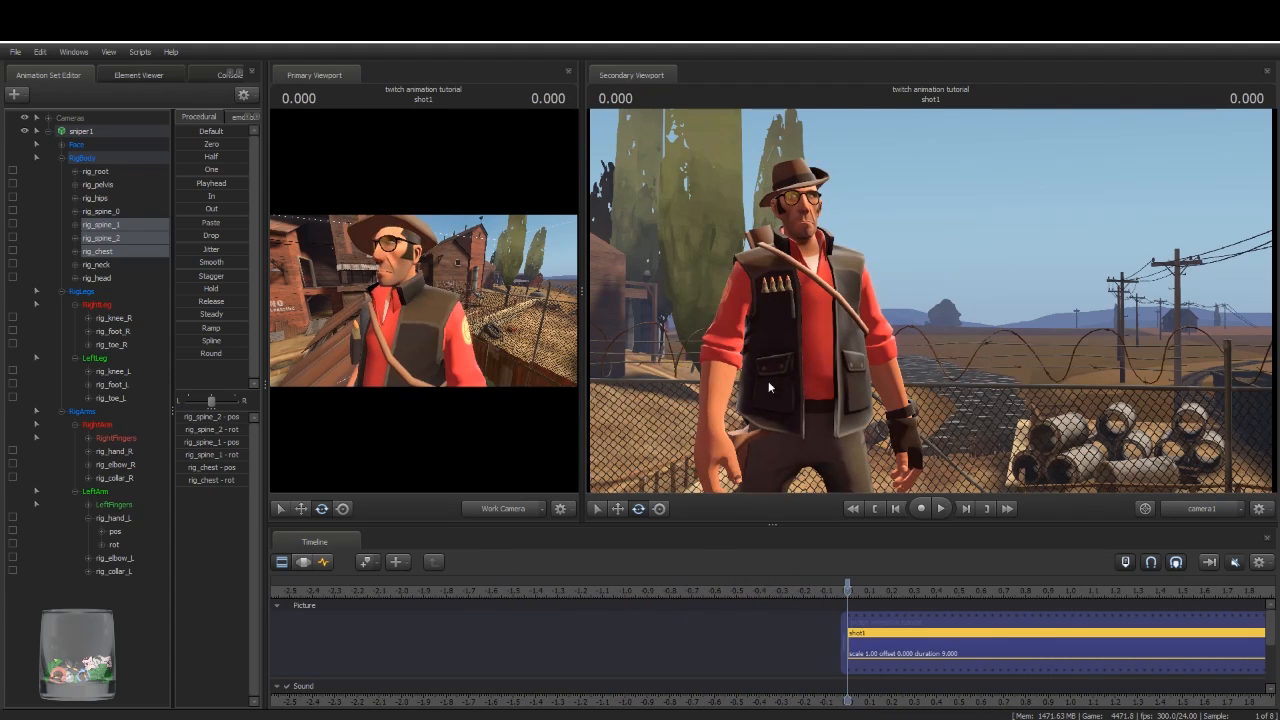
Step: Inspect the right hand's key at 0.166 seconds in the Graph Editor, select the whole right arm and move to 0.416 seconds
key("F3")
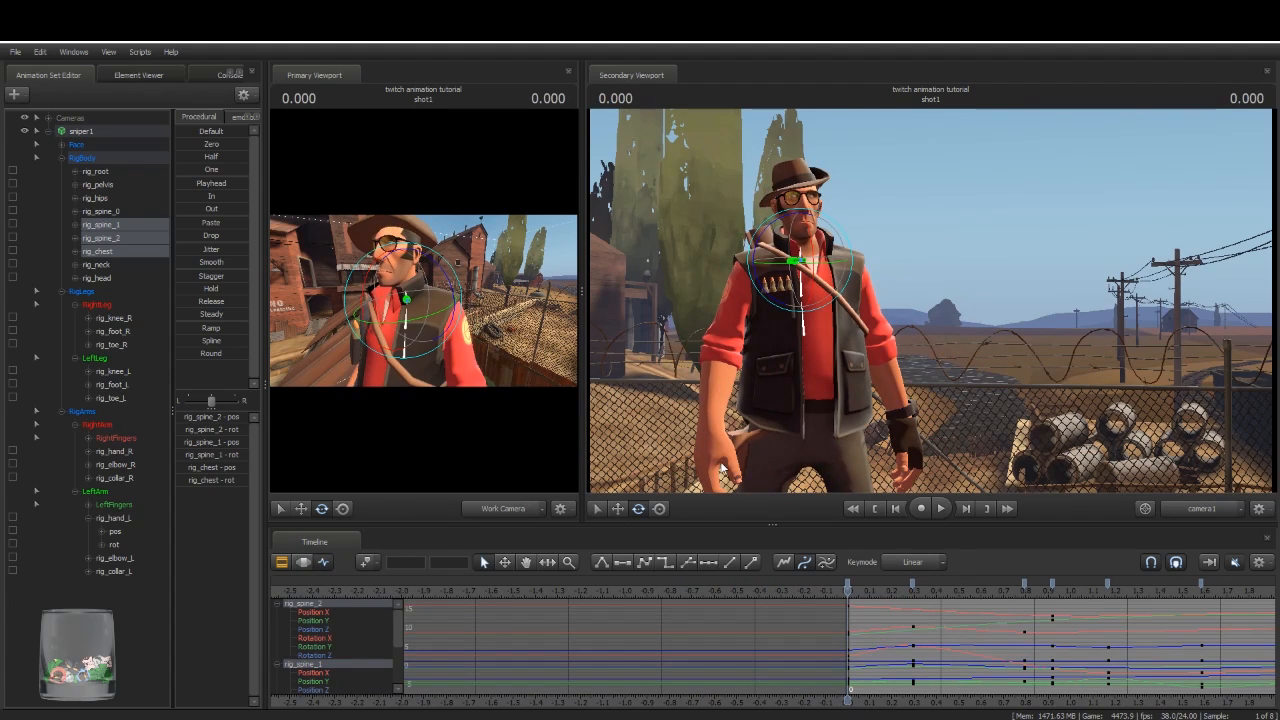
left_click(708, 437)
left_click(852, 590)
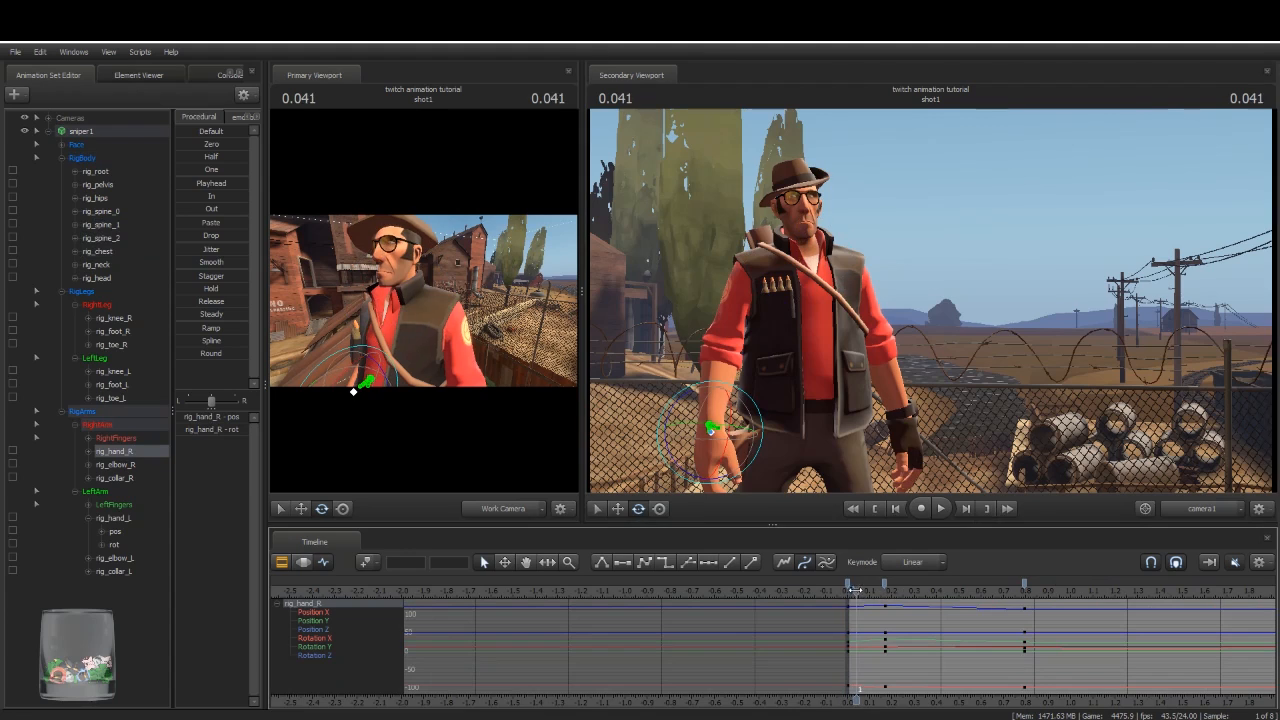
left_click_drag(938, 605, 884, 620)
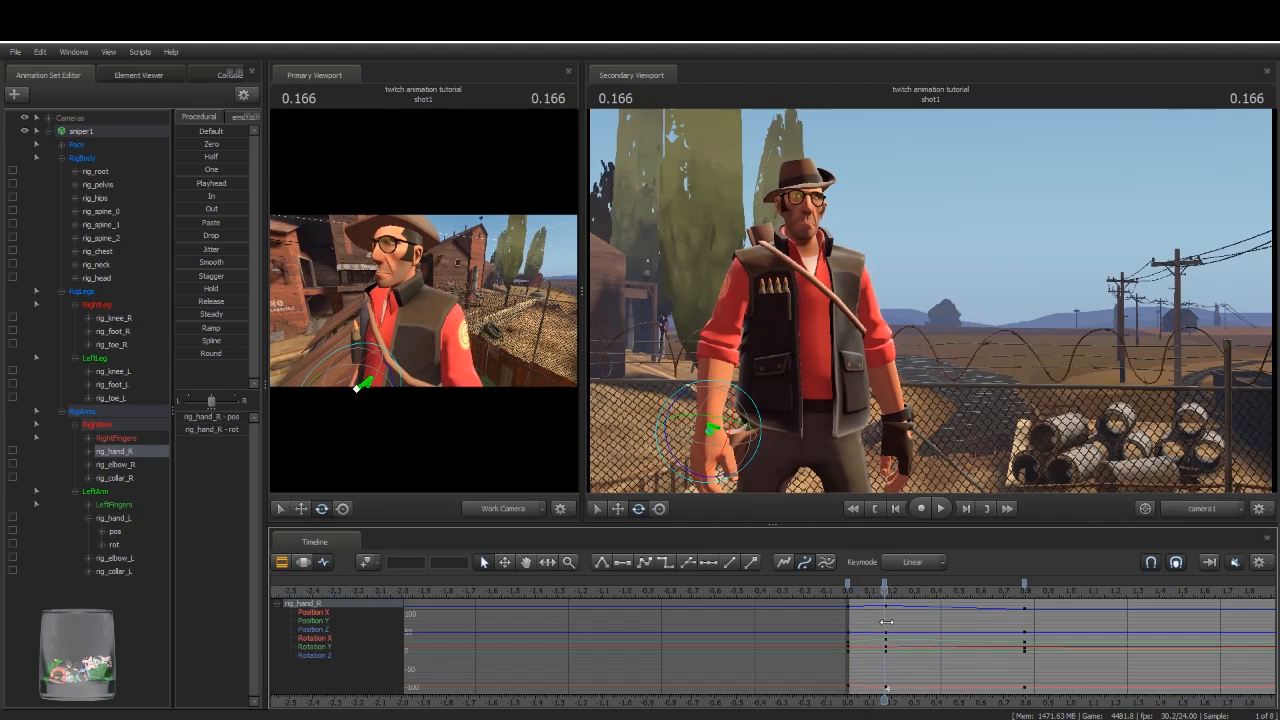
left_click(120, 493)
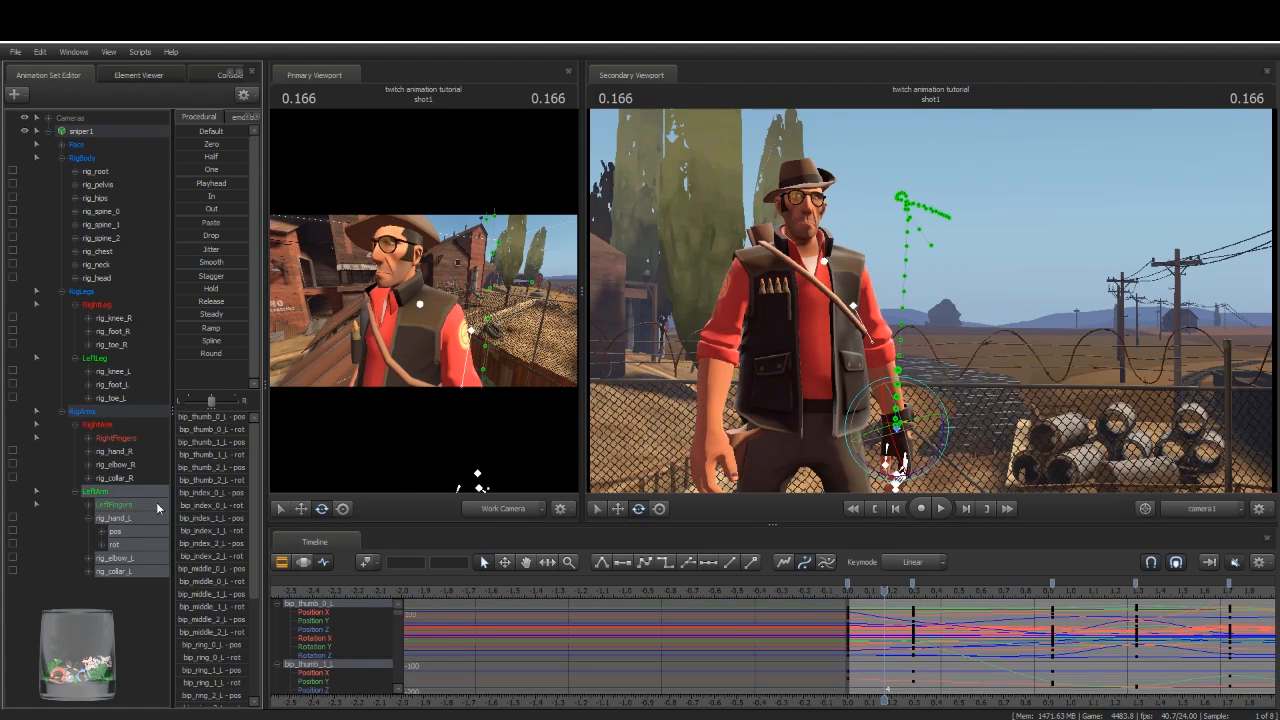
left_click(120, 426)
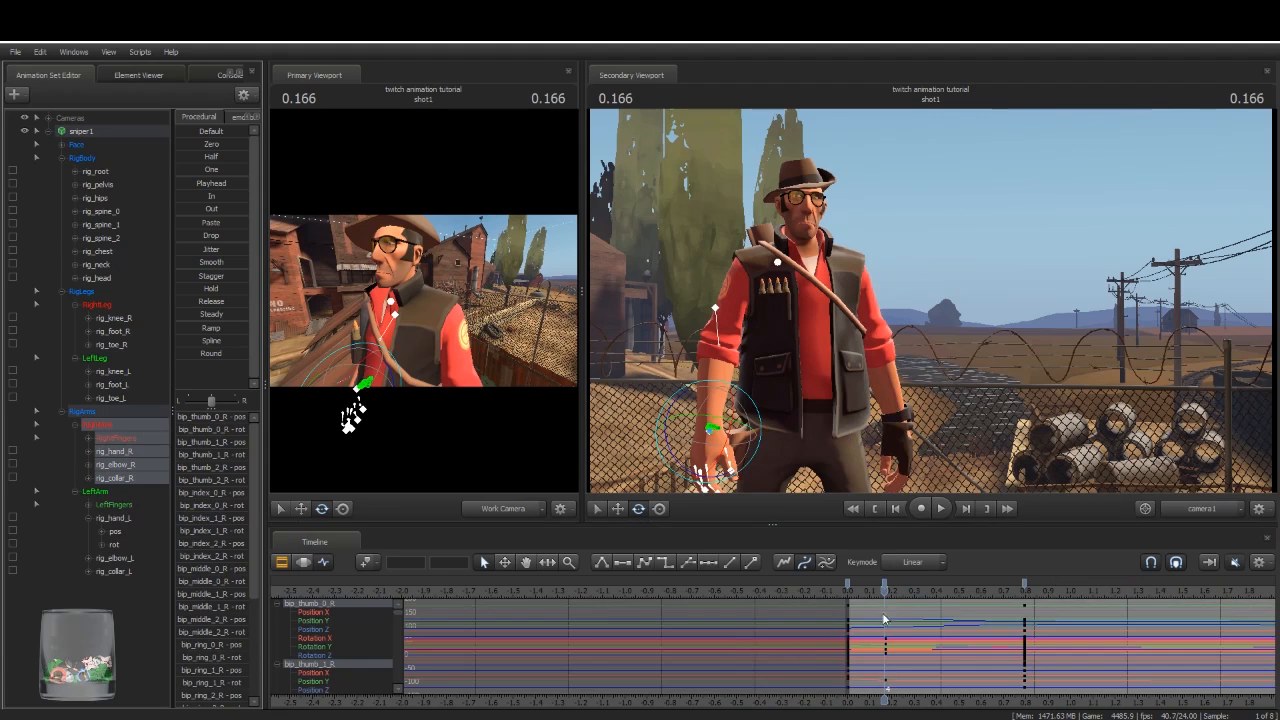
left_click_drag(884, 618, 942, 597)
left_click(885, 585)
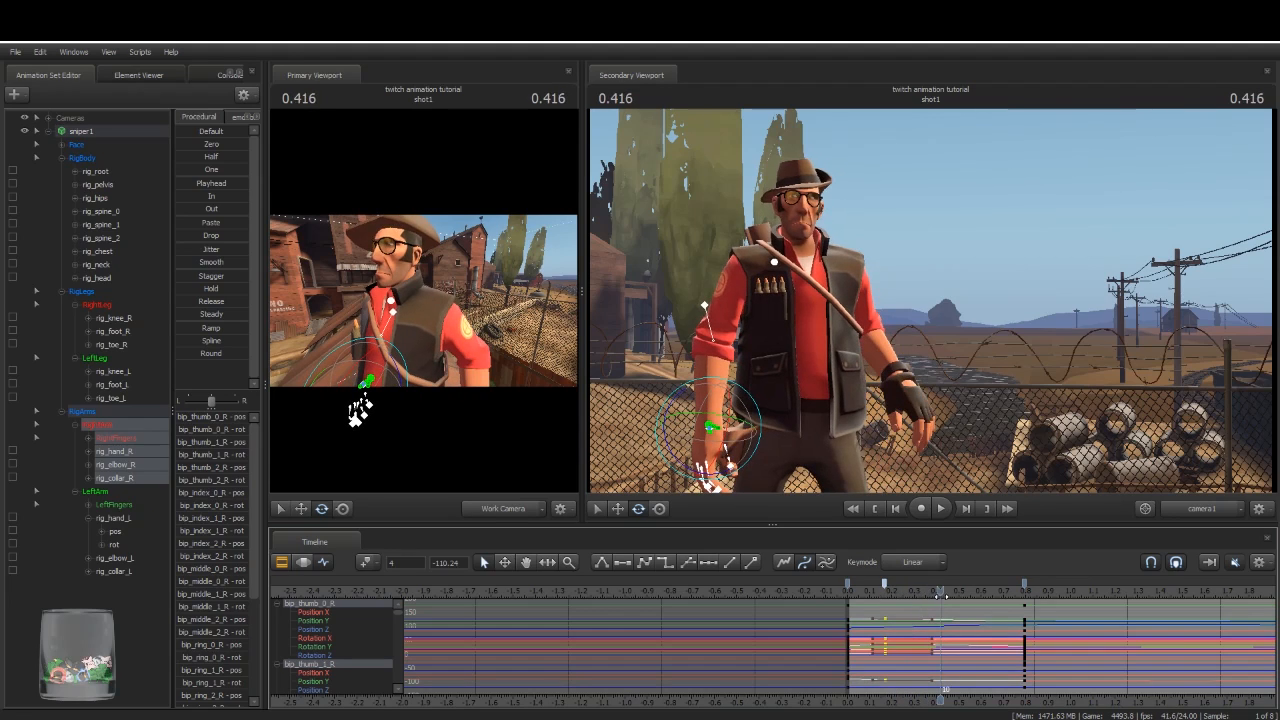
Step: Key a new rotation of rig_hand_R at 0.416 seconds and rotate bip_thumb_0_R
left_click(710, 428, "ctrl")
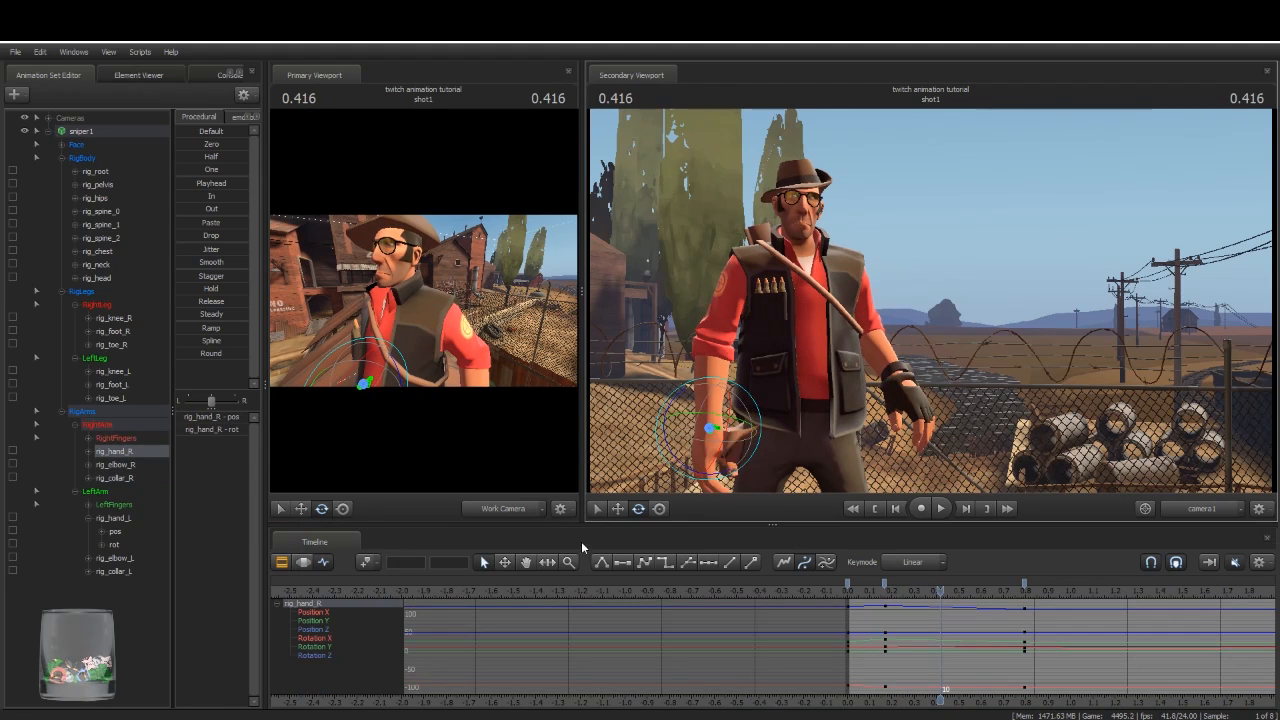
left_click(341, 509)
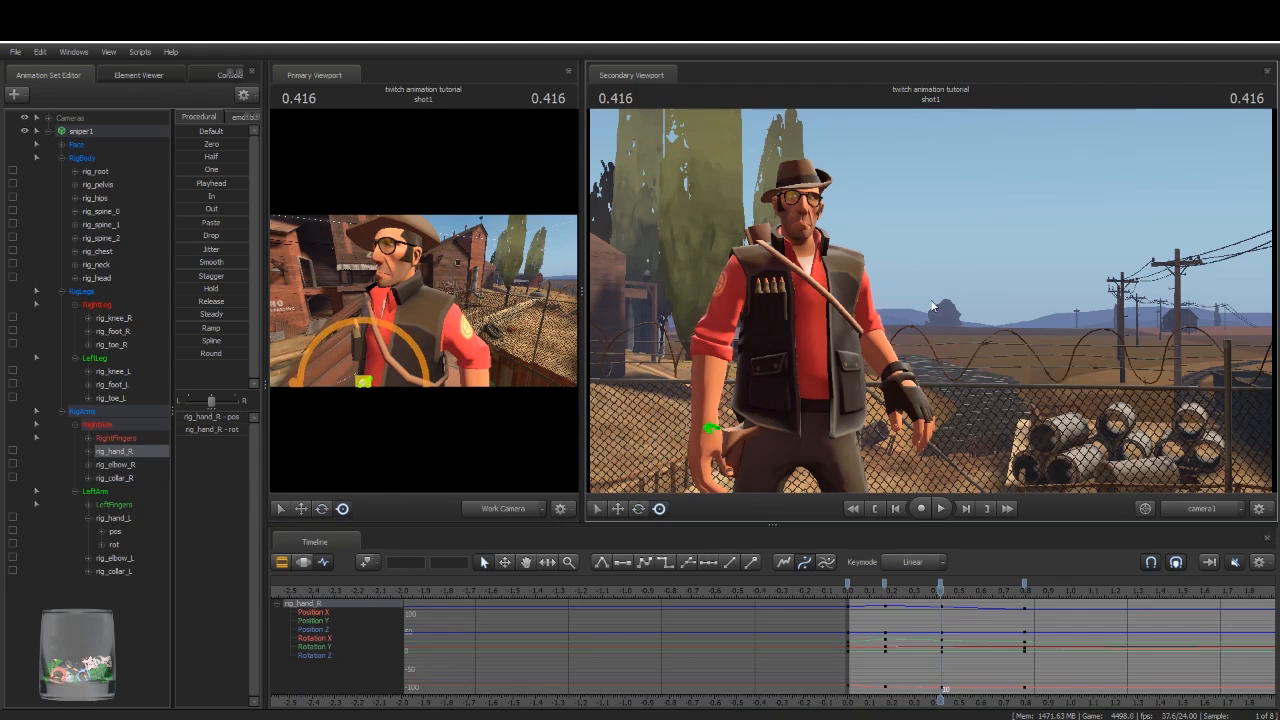
left_click_drag(729, 460, 722, 458)
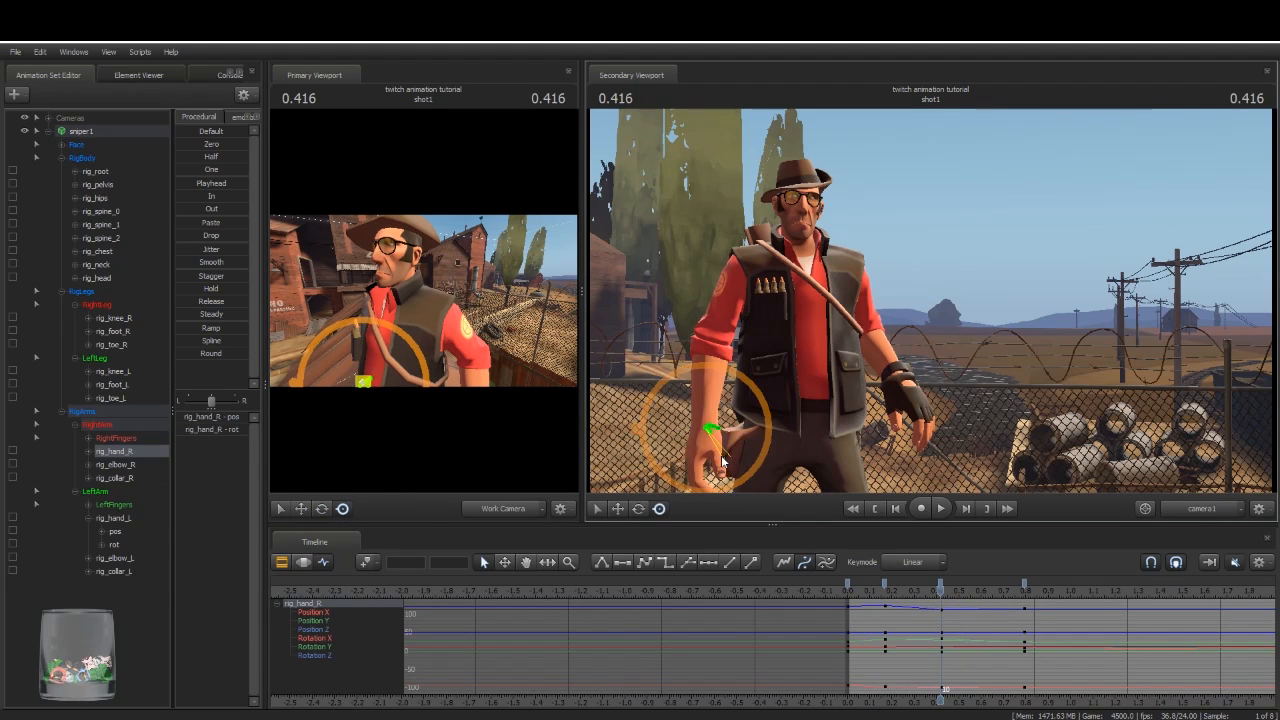
left_click_drag(584, 356, 552, 293)
left_click(552, 291)
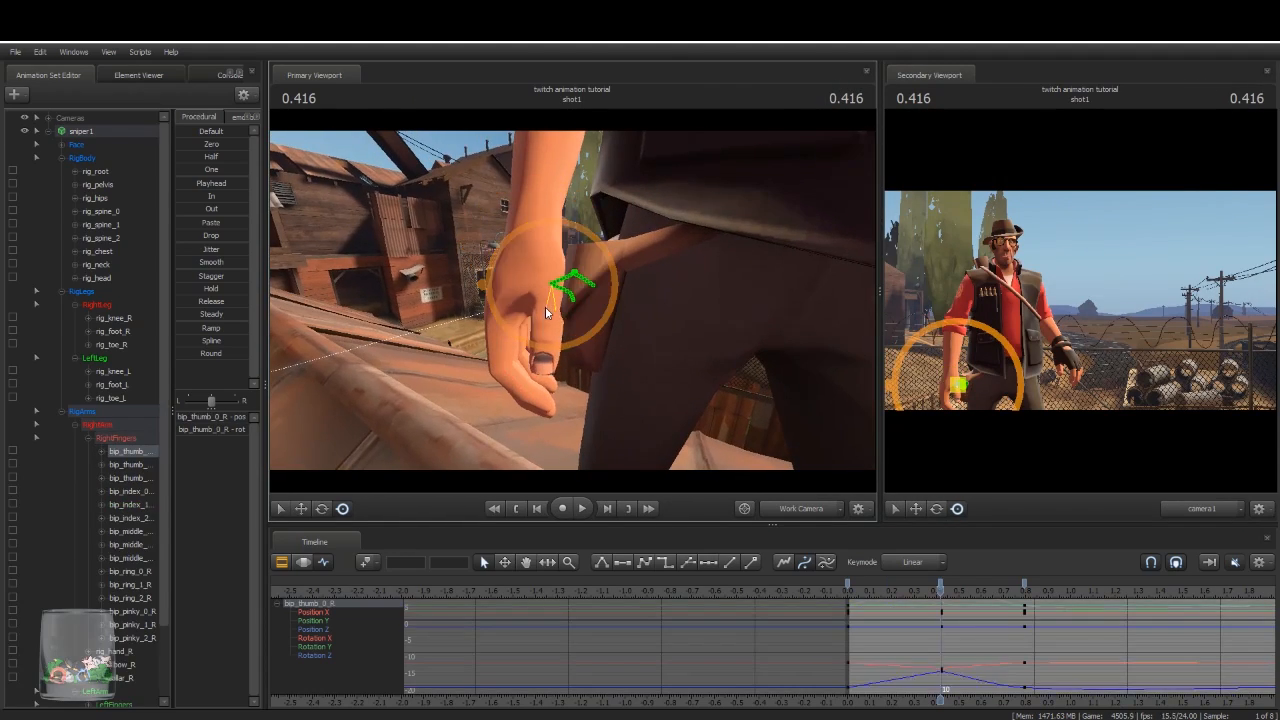
Step: Rotate rig_hand_R further at the wrist at 0.416 seconds
left_click(528, 243)
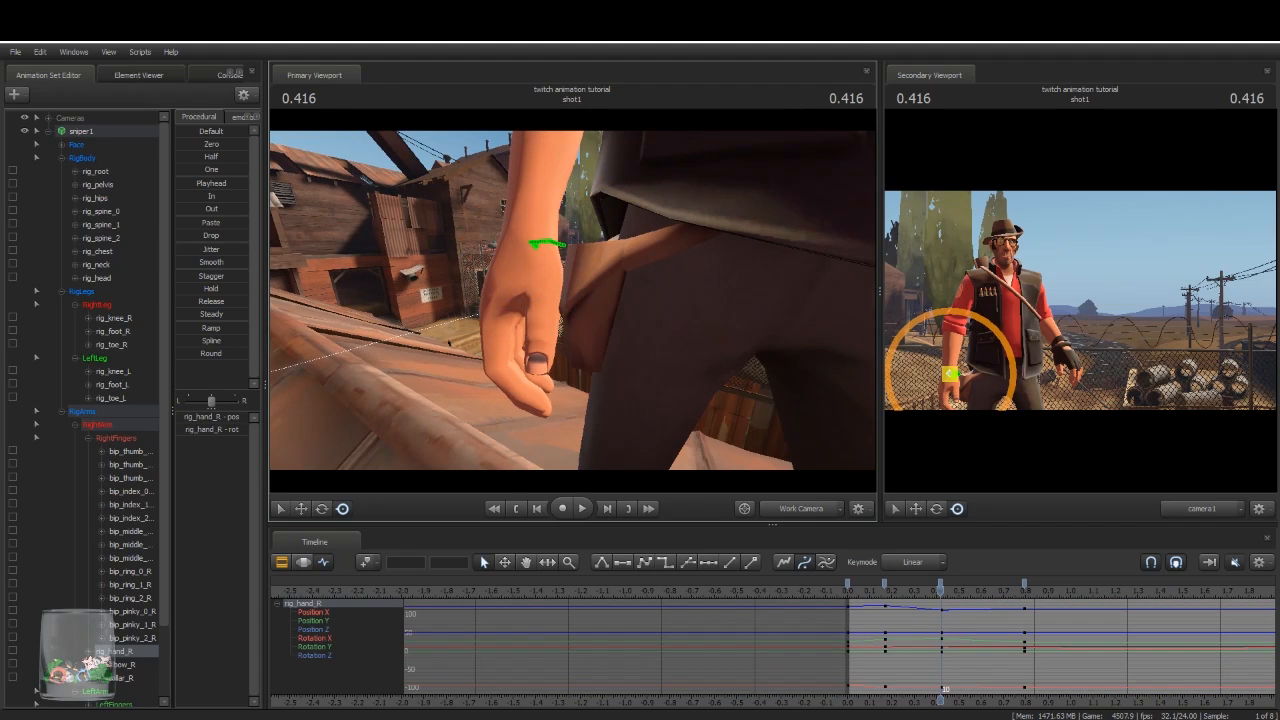
left_click_drag(563, 262, 543, 232)
left_click_drag(563, 286, 557, 281)
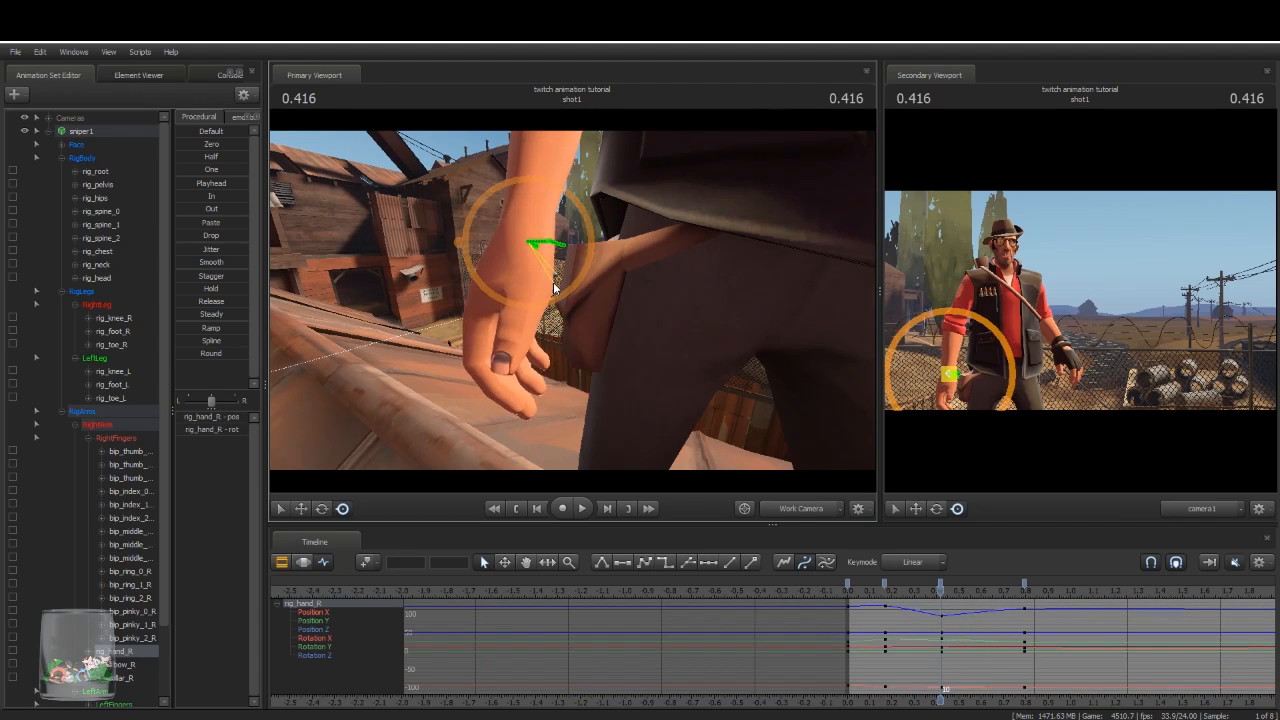
Step: Pose the right index finger joints and rotate bip_middle_0_R at 0.416 seconds
left_click(481, 312, "ctrl")
left_click_drag(510, 334, 506, 338)
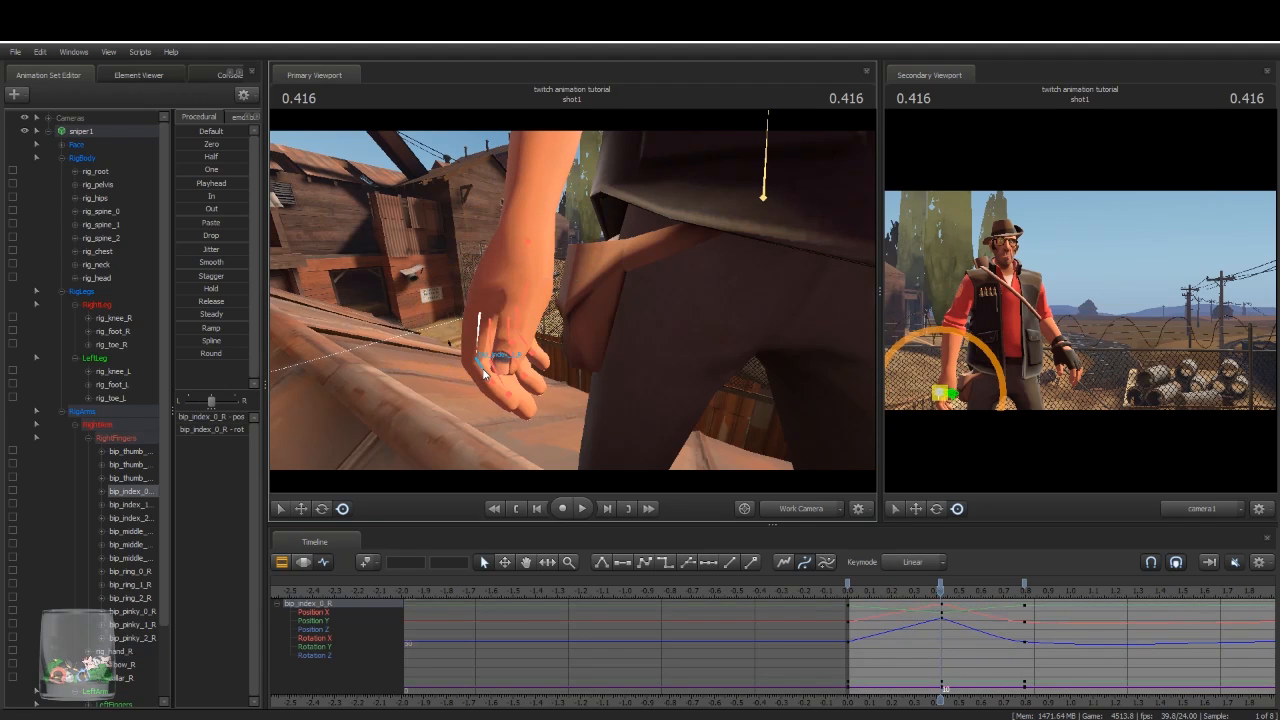
left_click(477, 358, "ctrl")
left_click(321, 508)
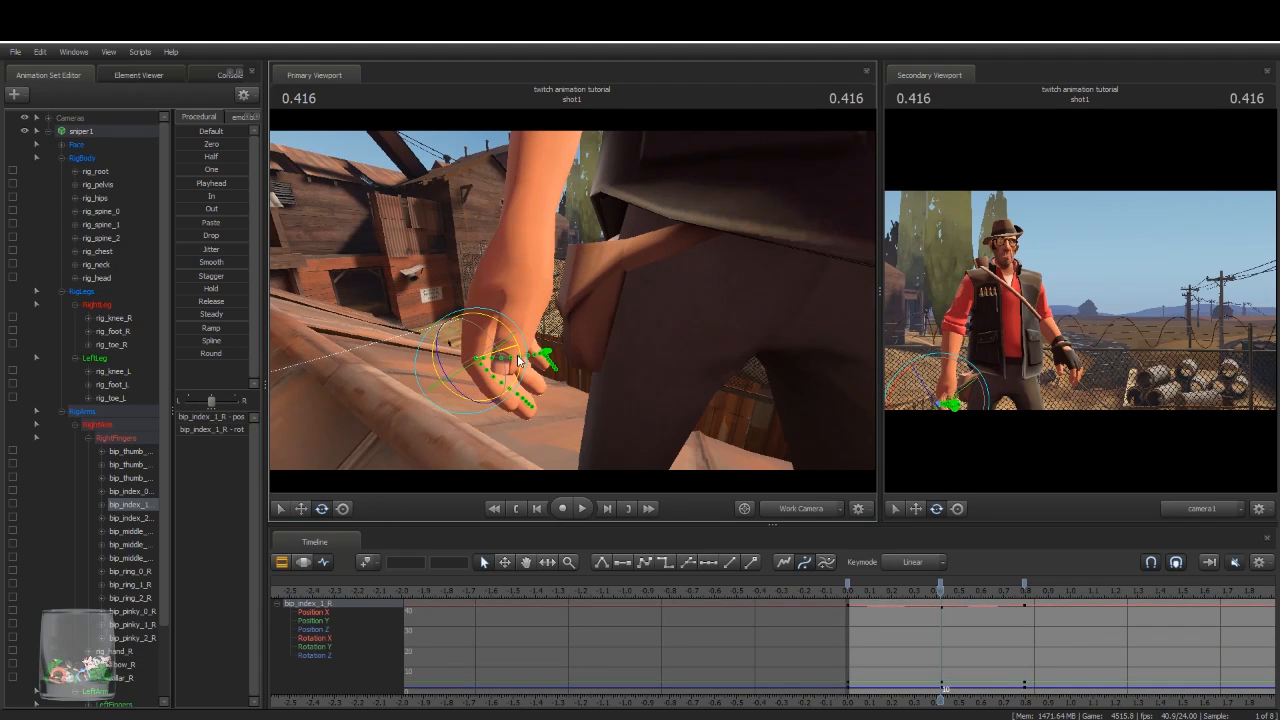
left_click(491, 321, "ctrl")
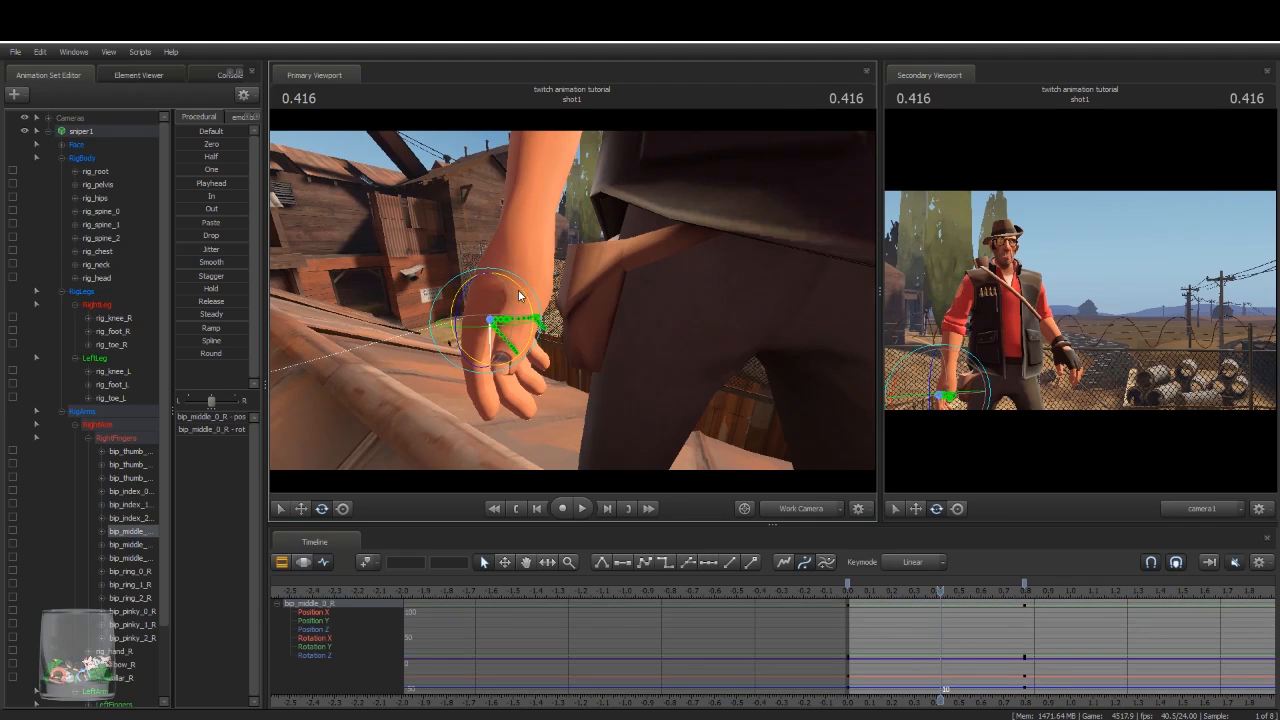
mouse_move(523, 299)
left_mouse_down()
mouse_move(528, 314)
mouse_move(532, 295)
mouse_move(540, 305)
left_mouse_up()
left_click(505, 331, "ctrl")
Step: Rotate the right ring finger from its base joint bip_ring_0_R at 0.416 seconds
left_click_drag(649, 349, 515, 380, "alt")
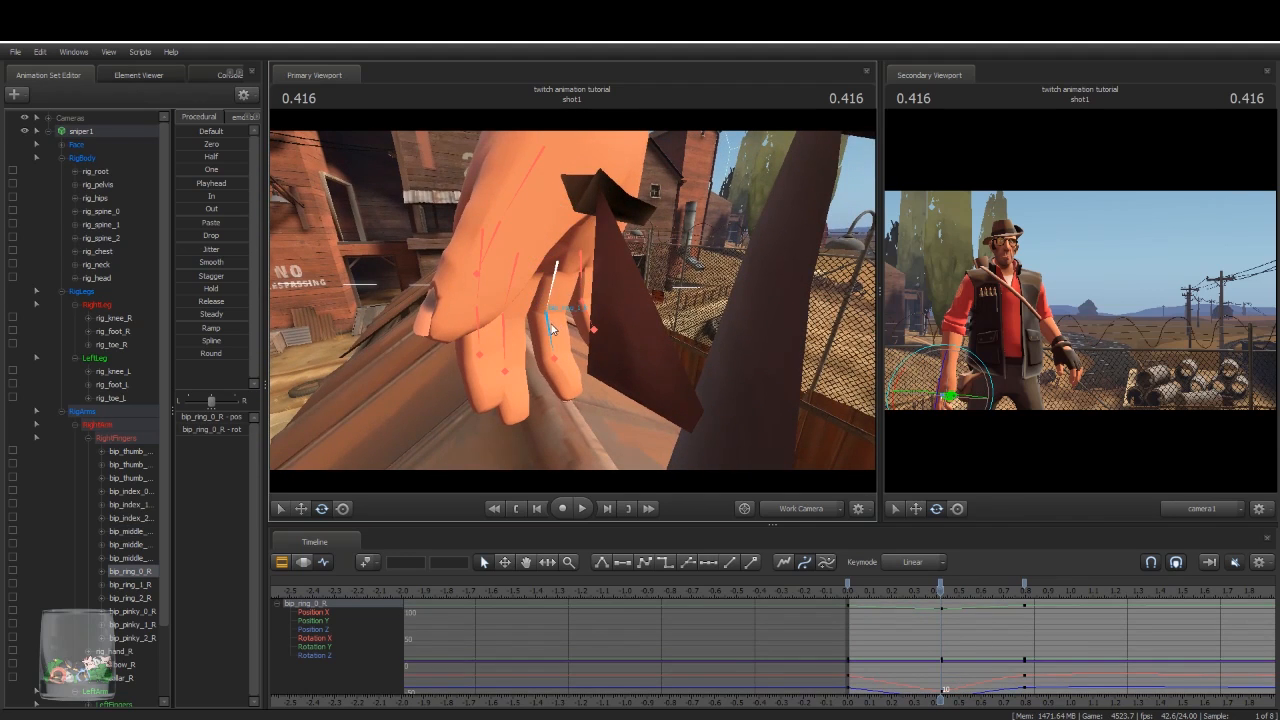
left_click(554, 323, "ctrl")
mouse_move(579, 297)
left_mouse_down()
mouse_move(578, 342)
mouse_move(561, 290)
left_mouse_up()
left_click(548, 355, "ctrl")
Step: Bend the right pinky by rotating bip_pinky_0_R and bip_pinky_1_R at 0.416 seconds
left_click(562, 240, "ctrl")
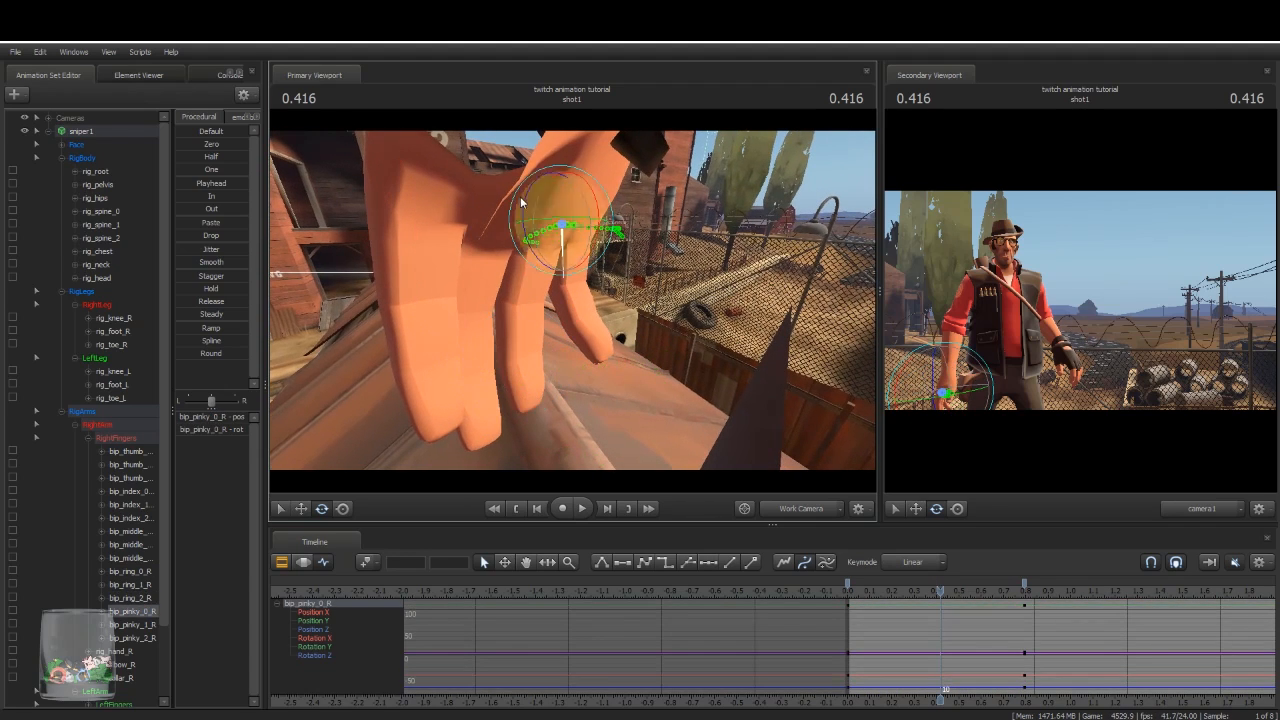
left_click_drag(564, 194, 571, 189)
left_click_drag(565, 240, 566, 262)
left_click(568, 309, "ctrl")
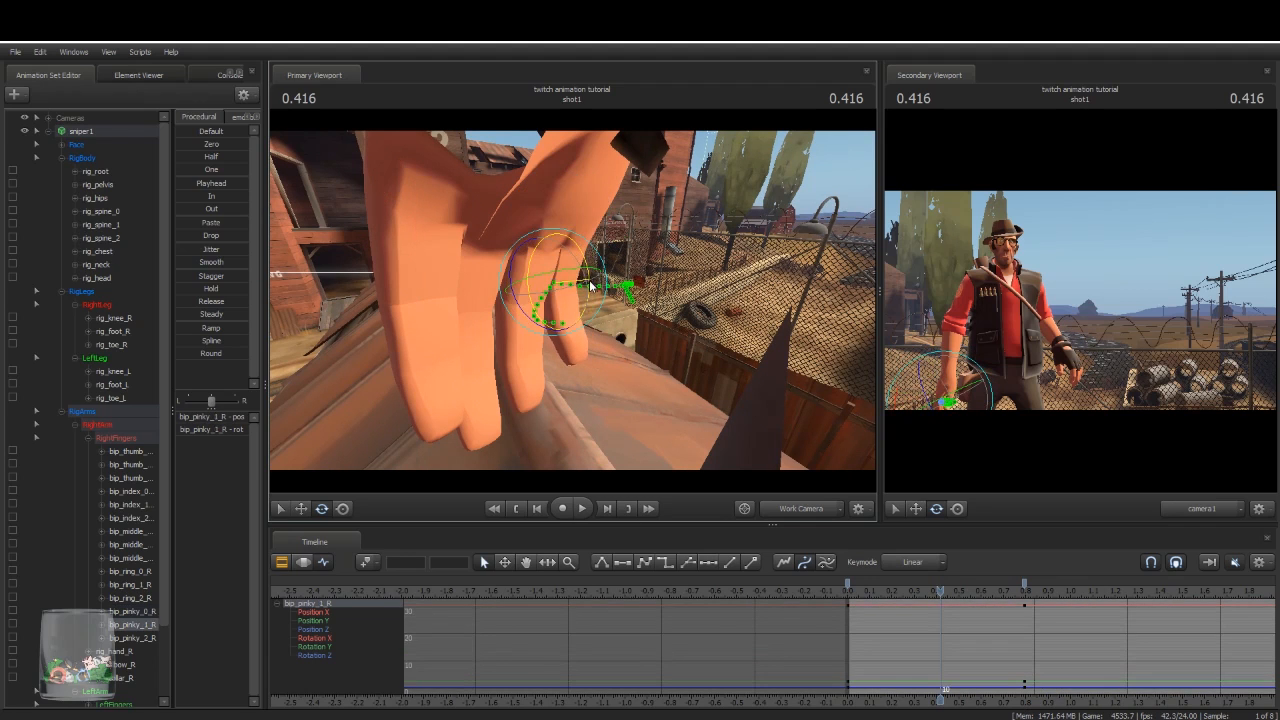
key("s")
left_click_drag(677, 328, 572, 300)
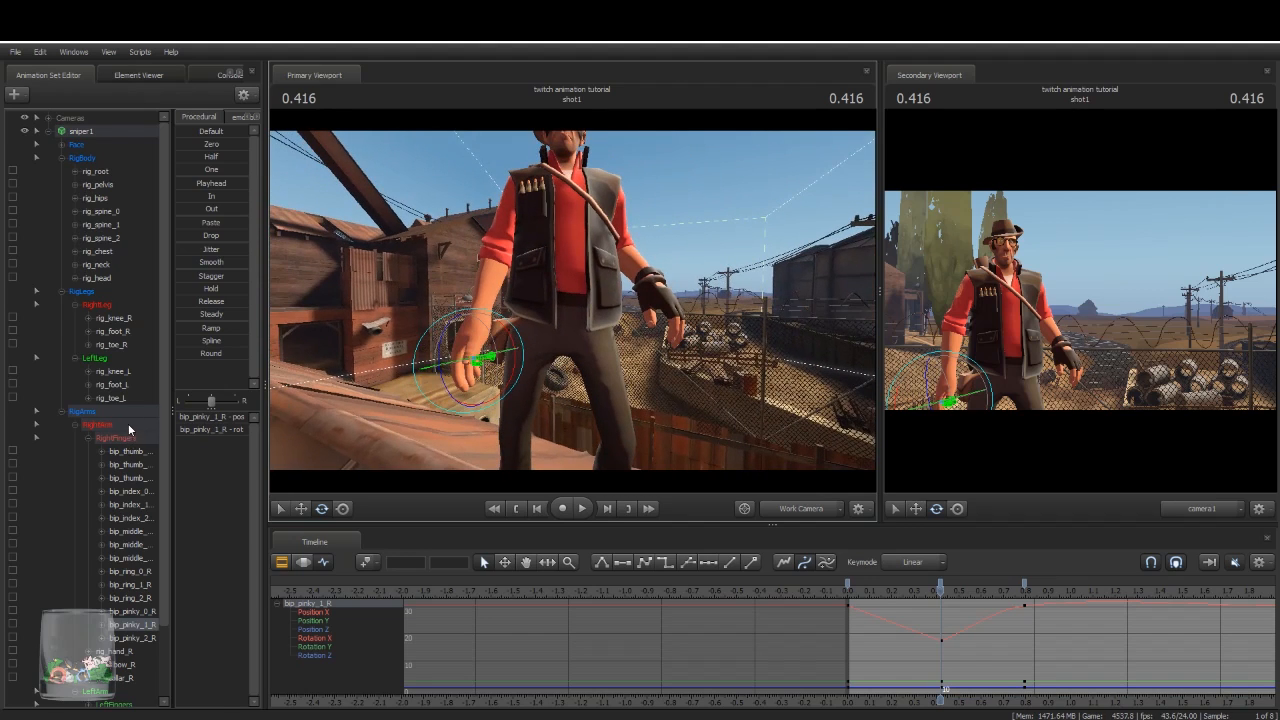
Step: Smooth the tangents of the whole right arm's keys from frame 4 to about 0.8 seconds
left_click(130, 437)
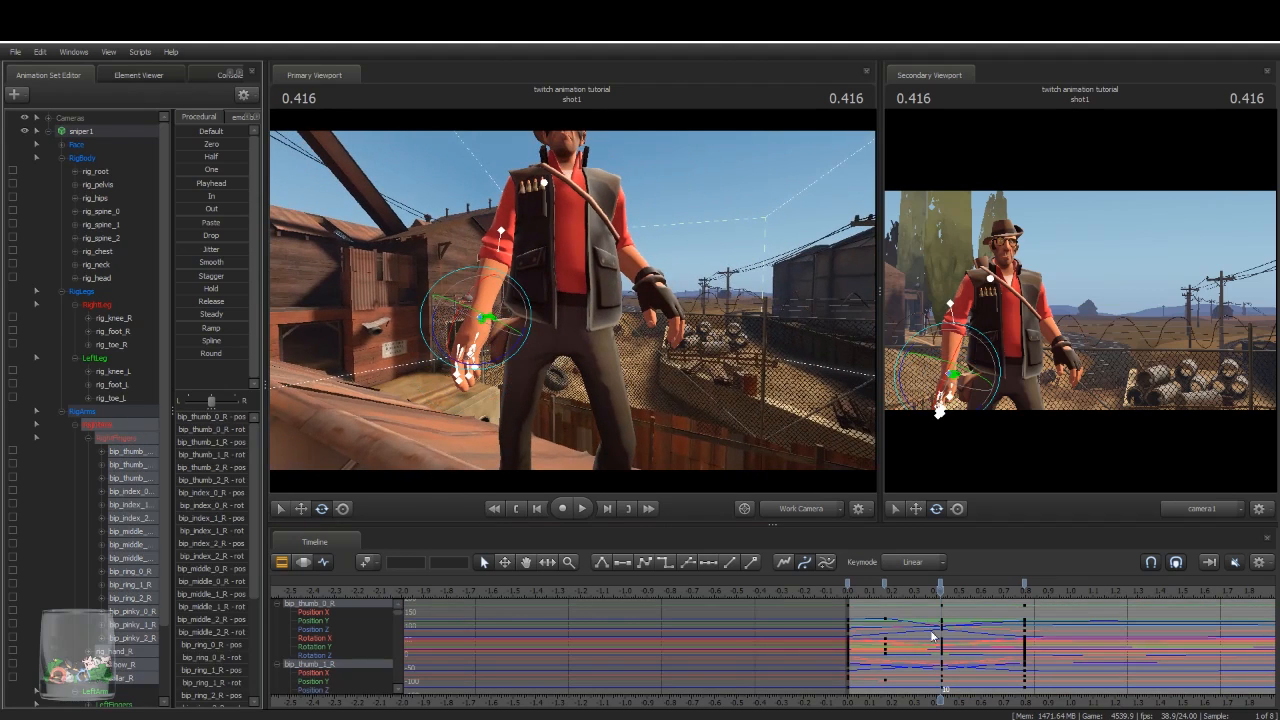
scroll(939, 612, "down", 3)
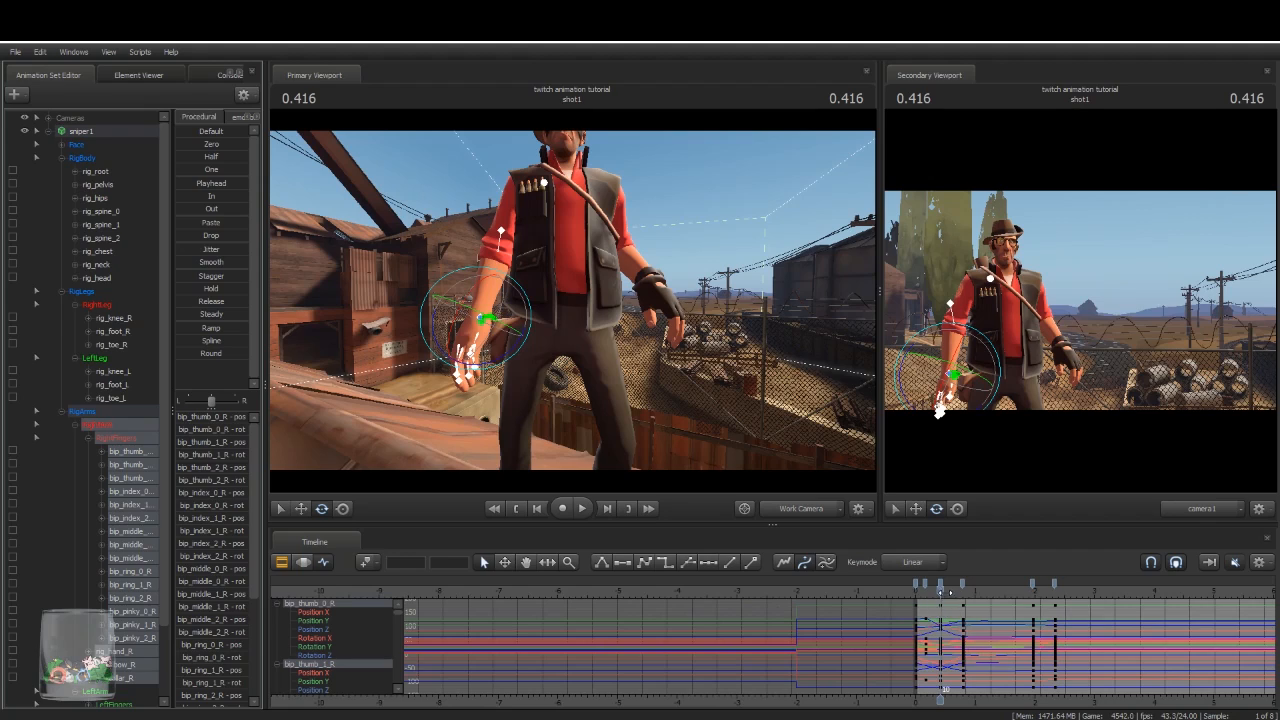
left_click(941, 586)
left_click(925, 586)
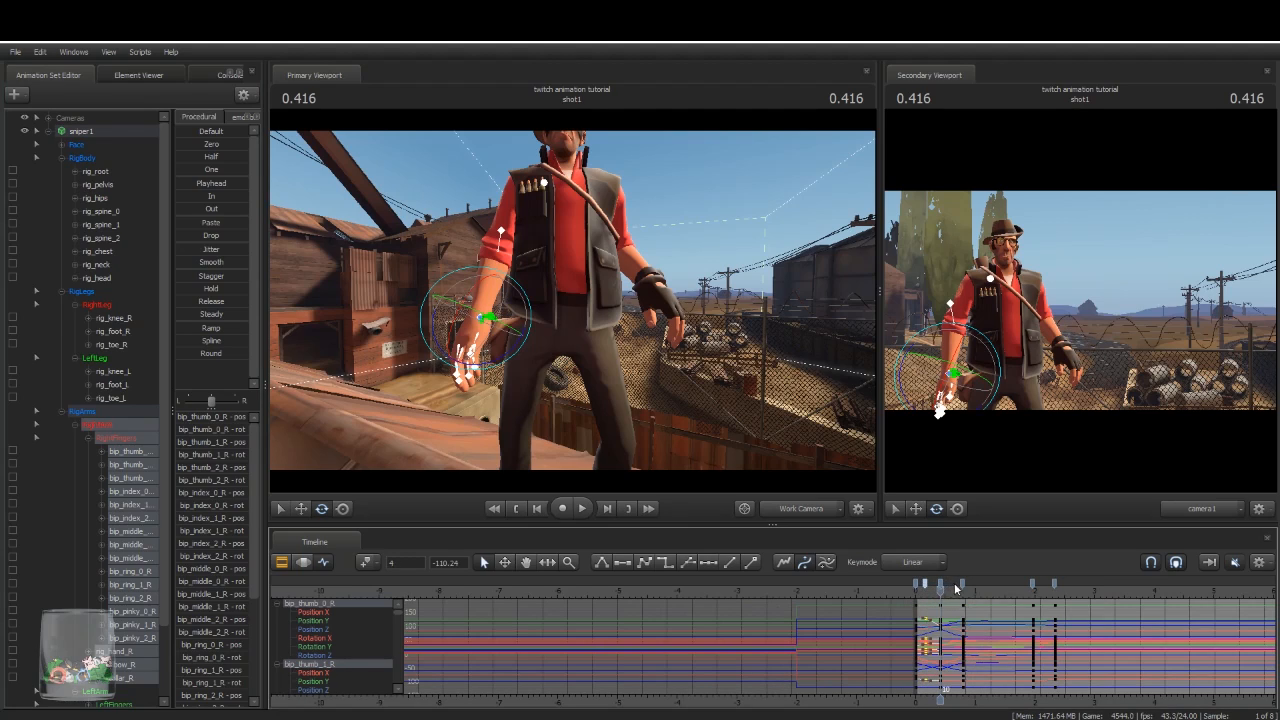
left_click(962, 586, "shift")
left_click(645, 562)
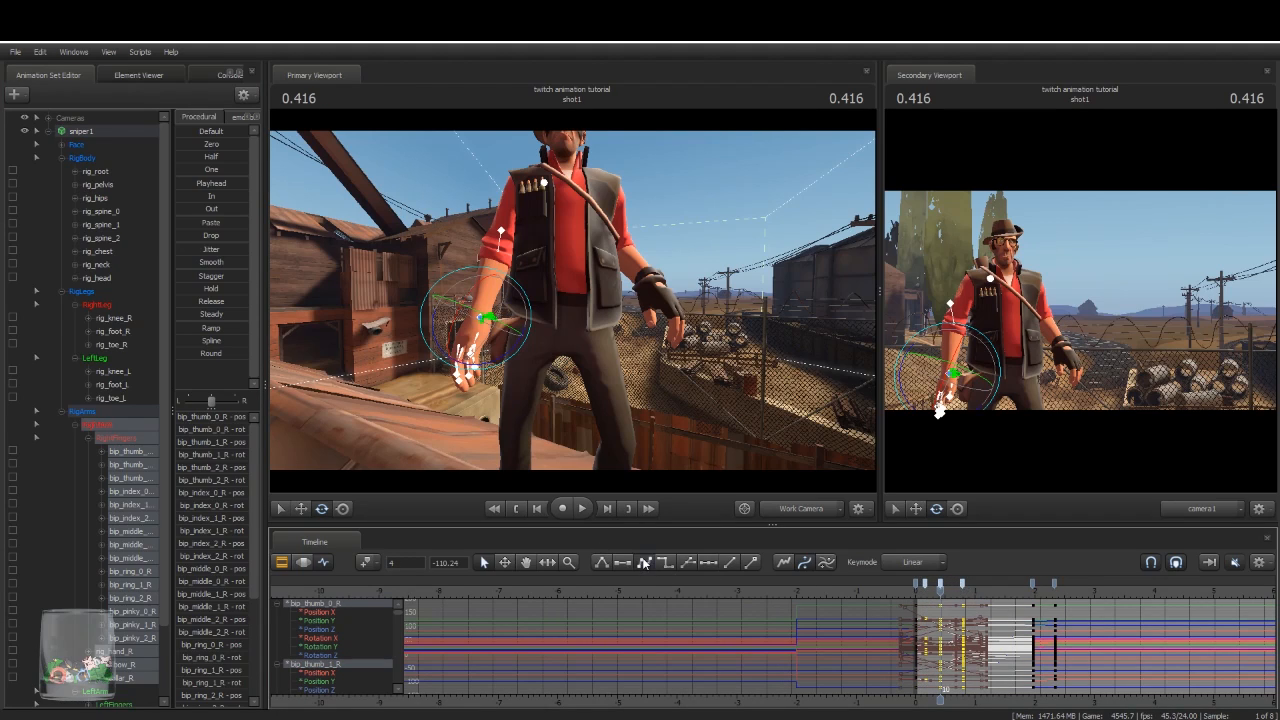
left_click(975, 612)
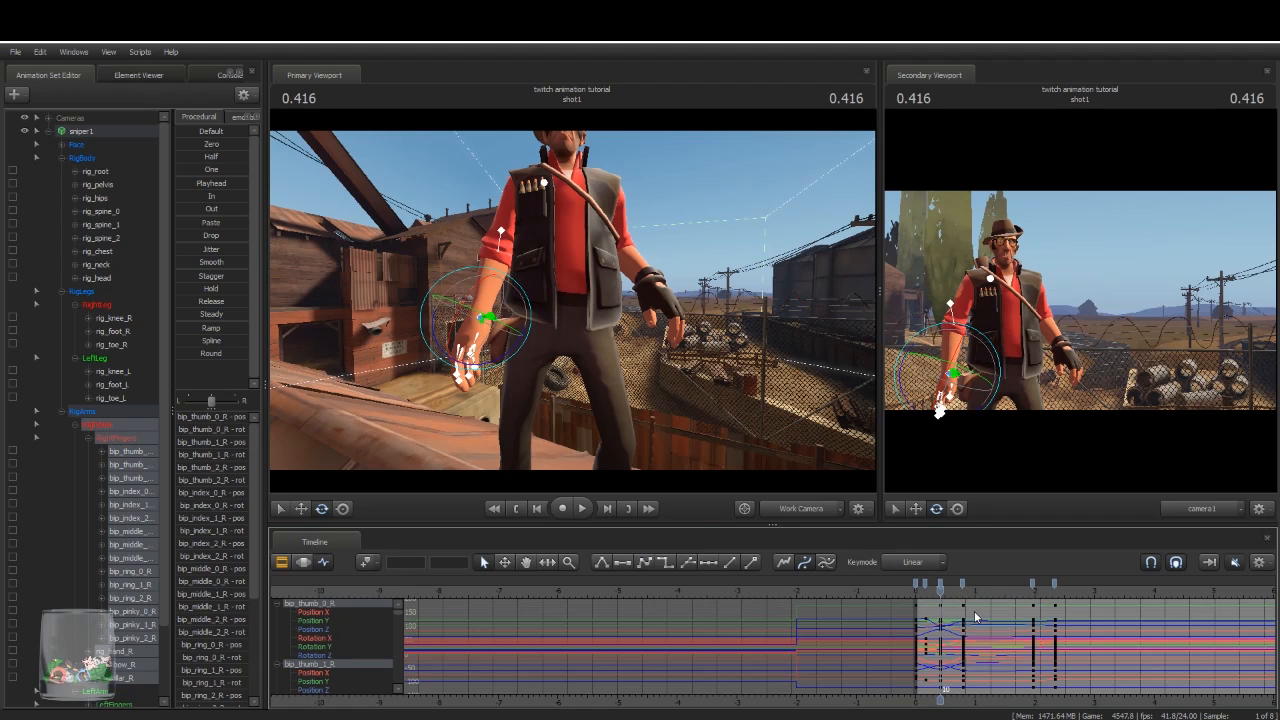
Step: Play the wave from the start in the Clip Editor and stop at 0.916 seconds
key("Home")
key("F2")
key("space")
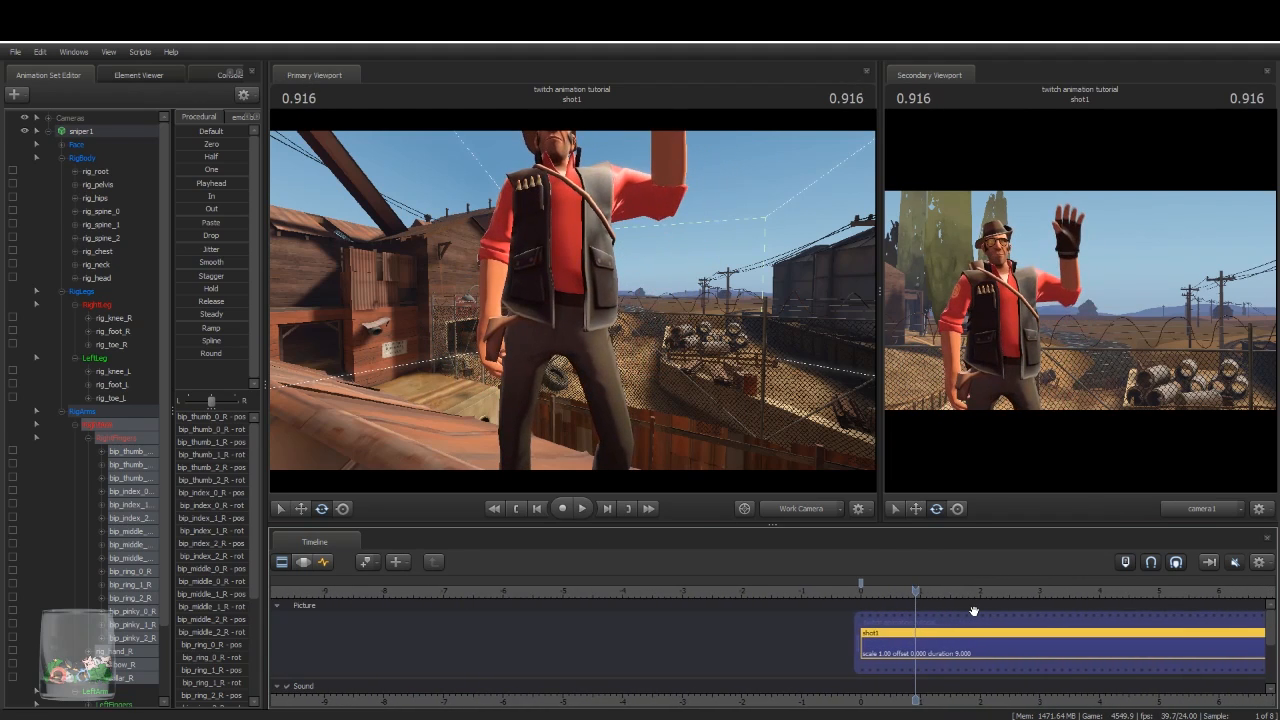
Step: Delay the right arm's early keys in the Graph Editor, placing the middle pose at frame 14, and play the result
key("F4")
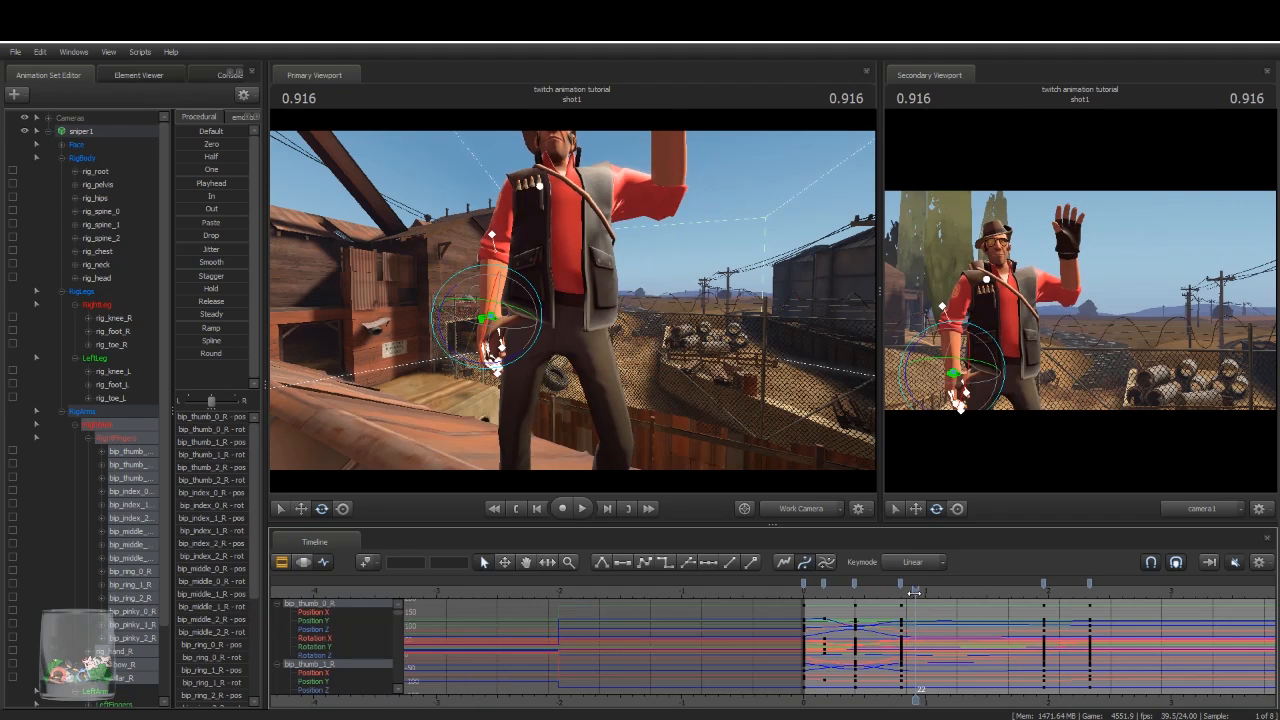
left_click_drag(931, 584, 876, 583)
key("space")
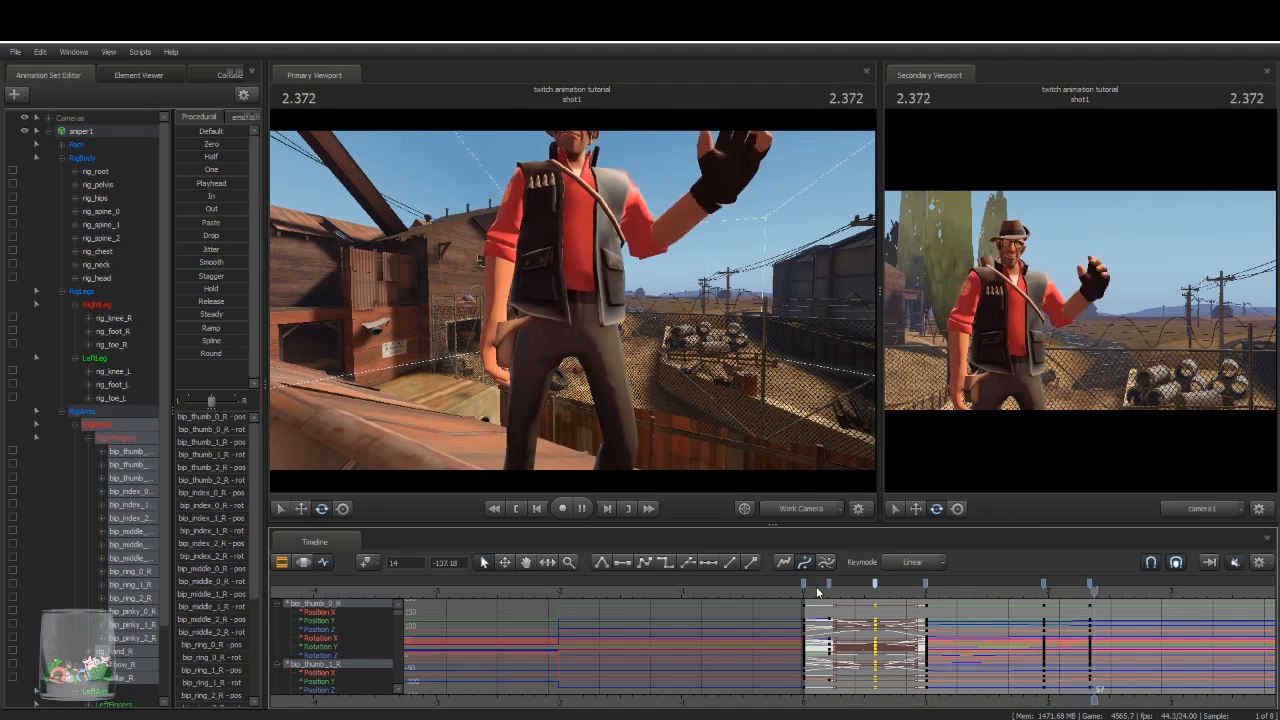
key("space")
Step: Delay the right arm's late key near 2 seconds and replay the wave in the Clip Editor up to 3.333 seconds
left_click_drag(1045, 583, 1102, 584)
key("F2")
key("space")
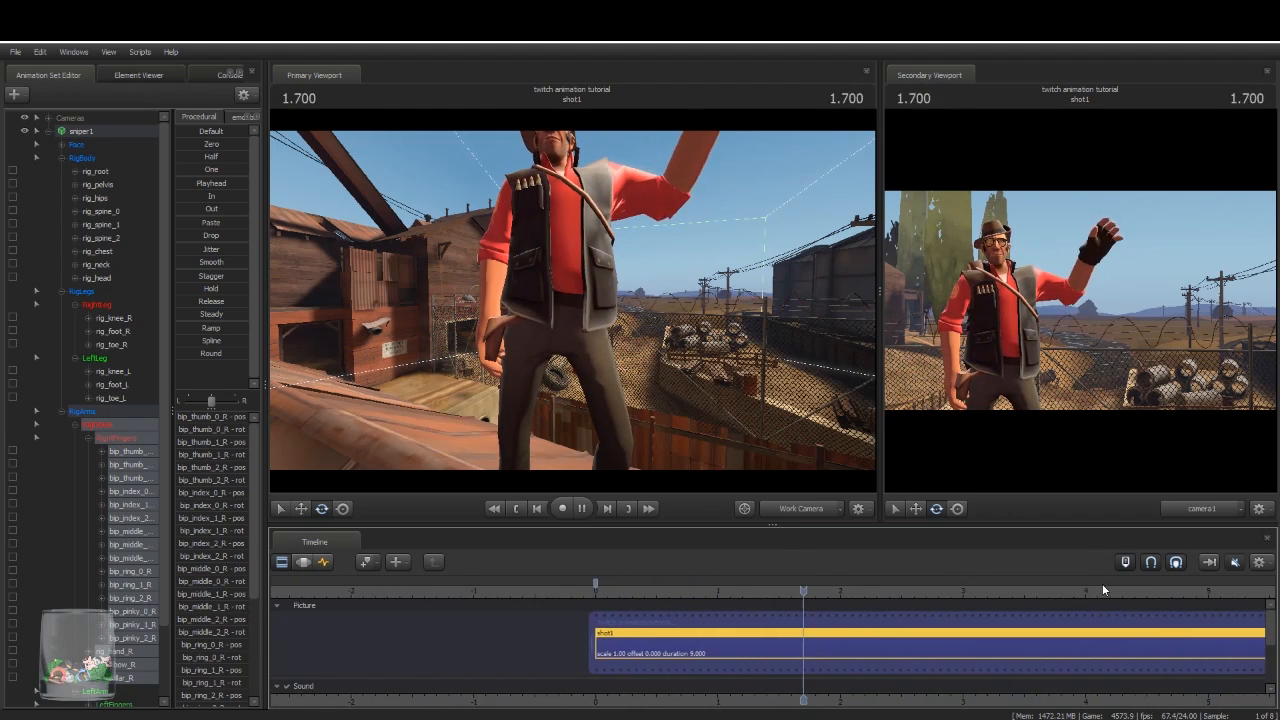
key("space")
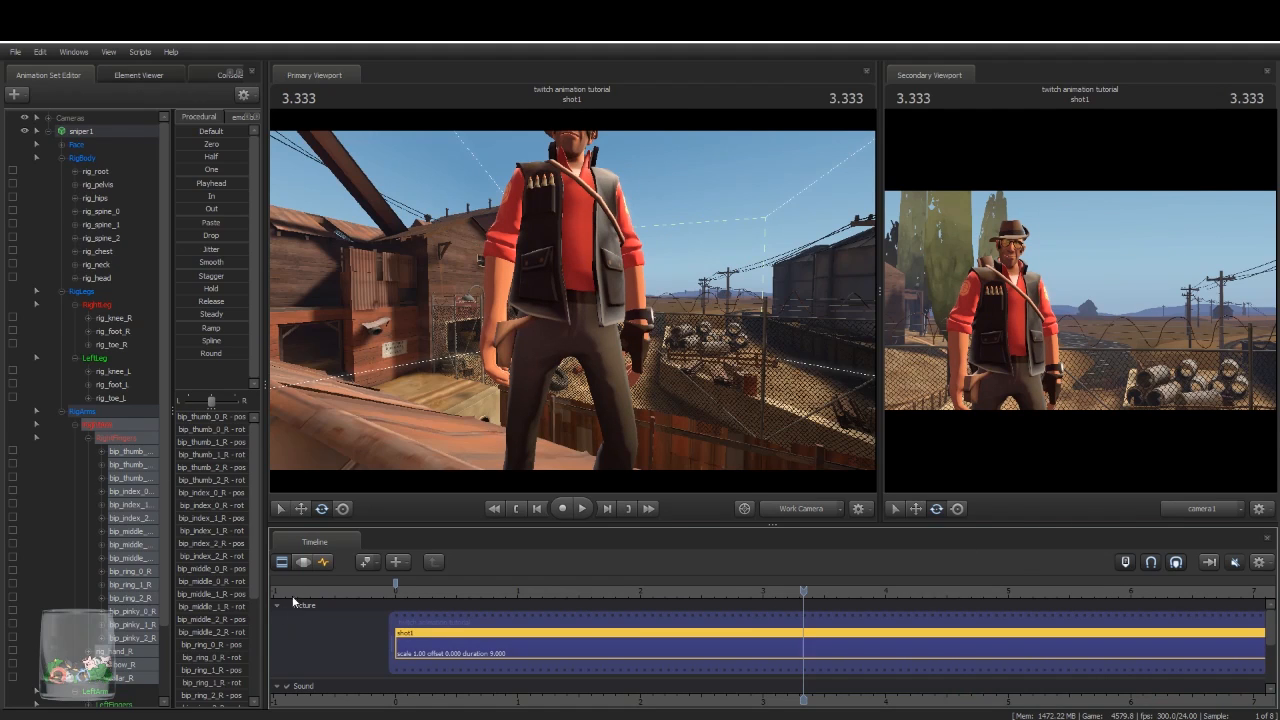
Step: Select the entire time range in the Motion Editor, view the Sniper's face up close and open the Face group's Tongue controls
left_click(303, 562)
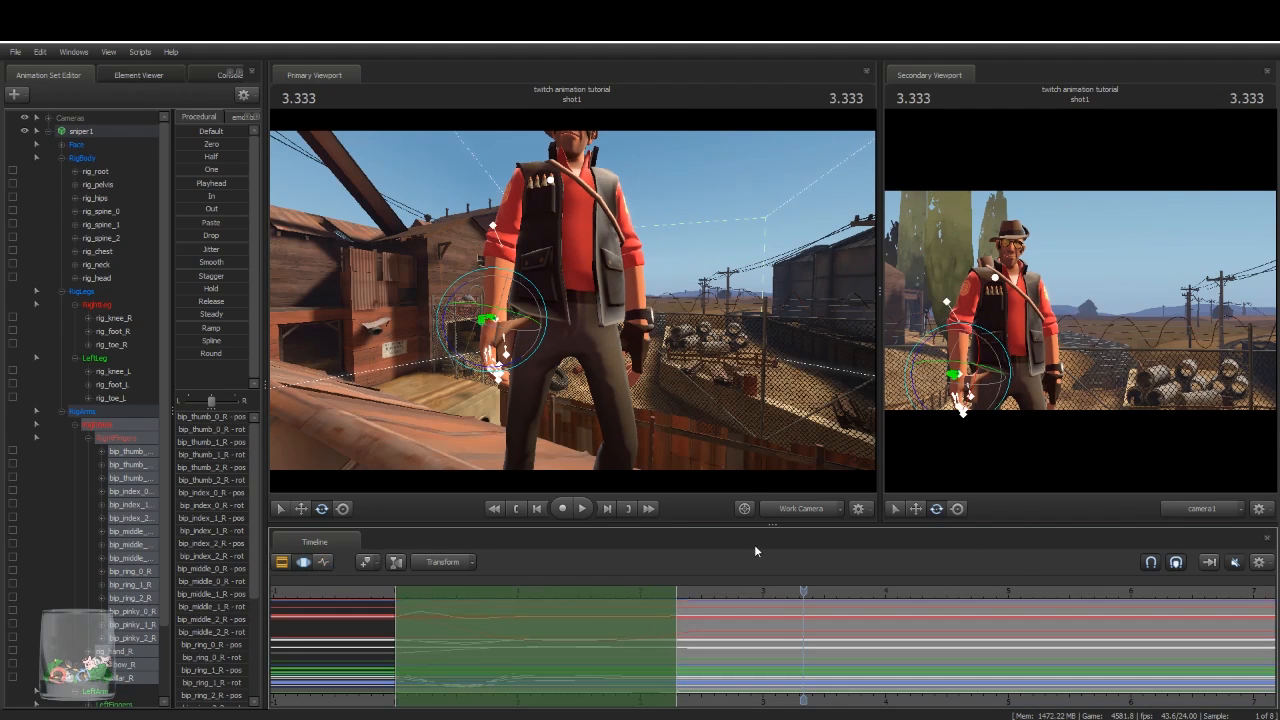
key("ctrl+a")
left_click_drag(704, 356, 770, 370)
key("w")
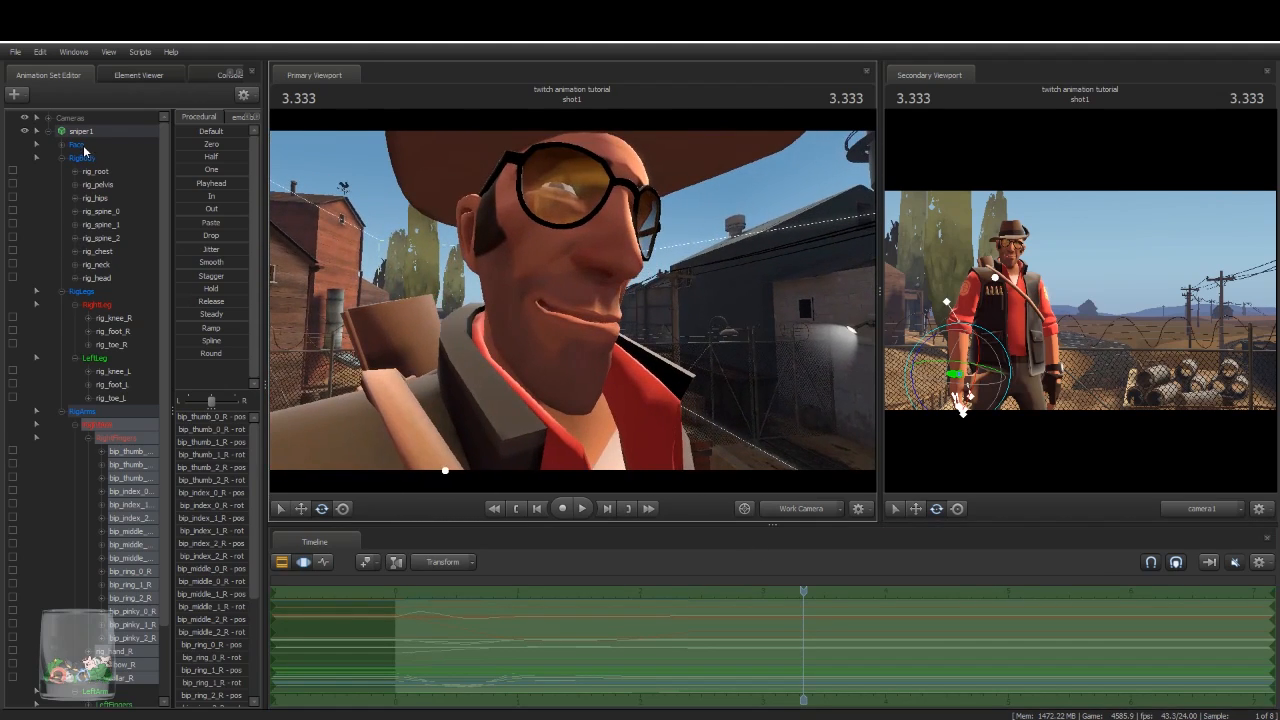
left_click(84, 147)
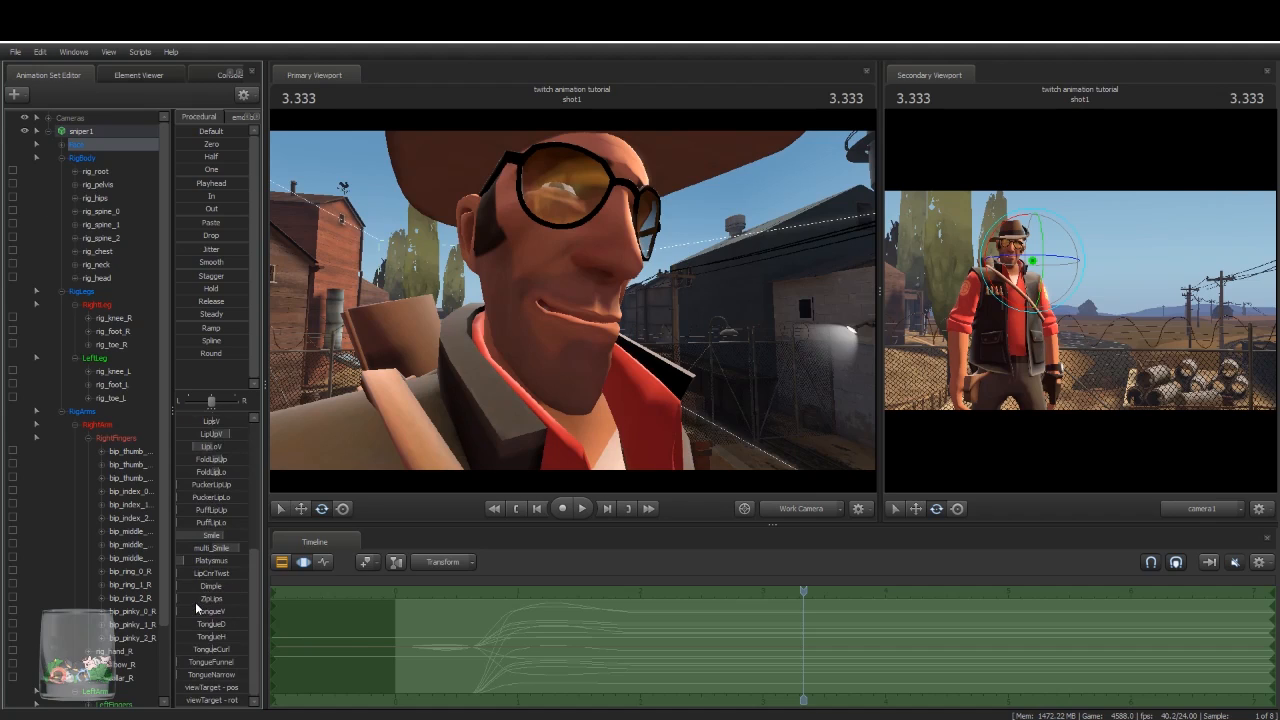
left_click(63, 145)
left_click(108, 213)
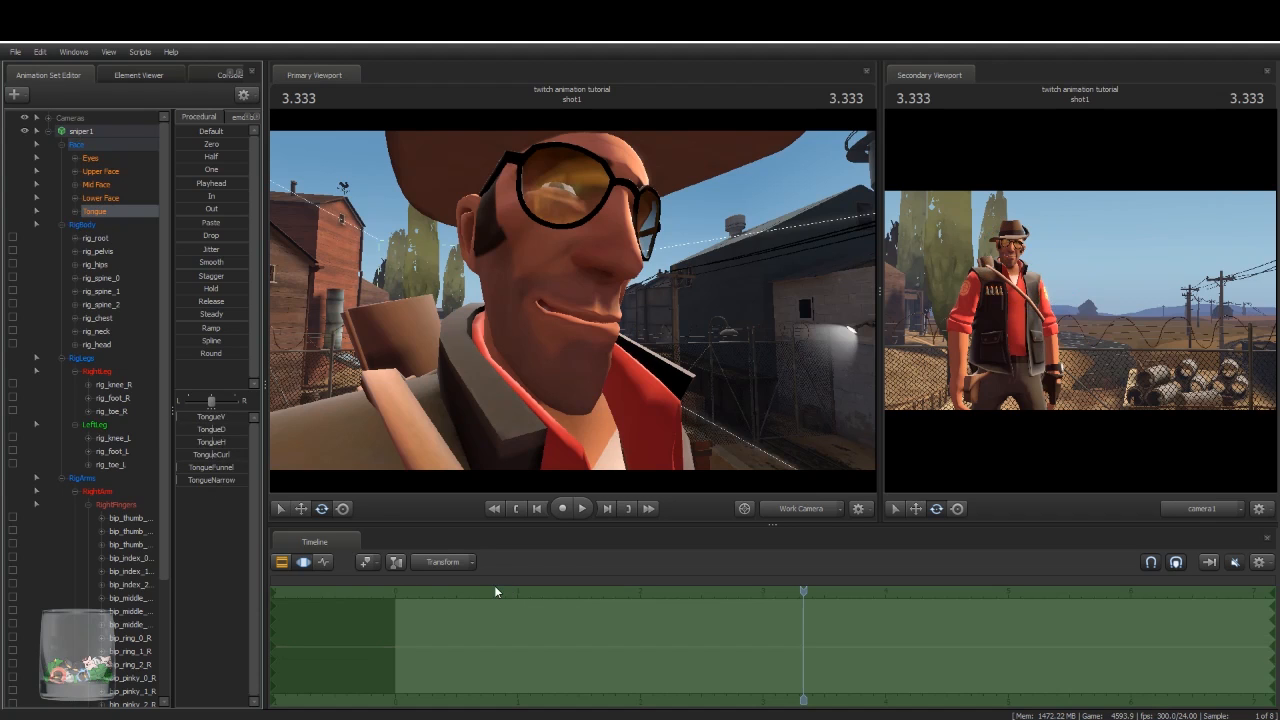
Step: Frame the Sniper's full body in the work camera and scrub to 3.041 seconds in the Clip Editor
mouse_move(756, 379)
left_mouse_down()
mouse_move(730, 410)
mouse_move(750, 370)
mouse_move(780, 390)
mouse_move(690, 385)
mouse_move(670, 400)
mouse_move(780, 390)
mouse_move(730, 380)
mouse_move(760, 385)
left_mouse_up()
key("s")
key("d")
key("a")
key("d")
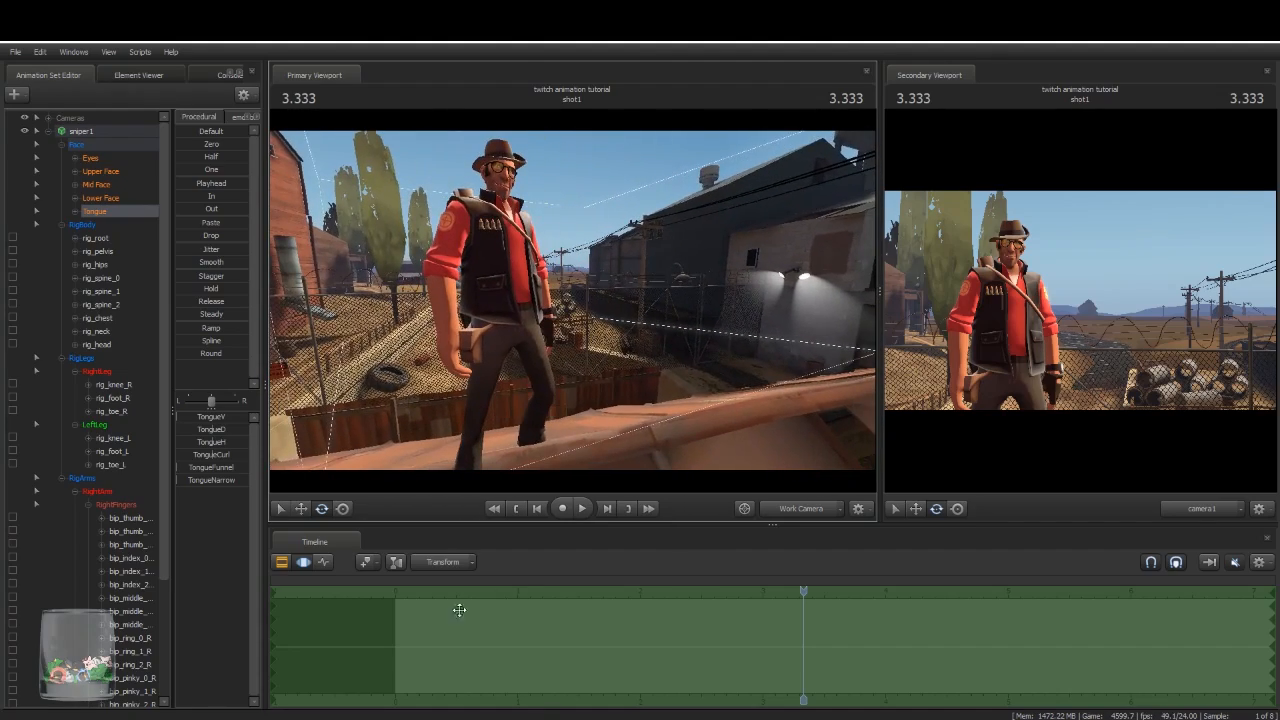
key("F2")
left_click_drag(808, 594, 768, 607)
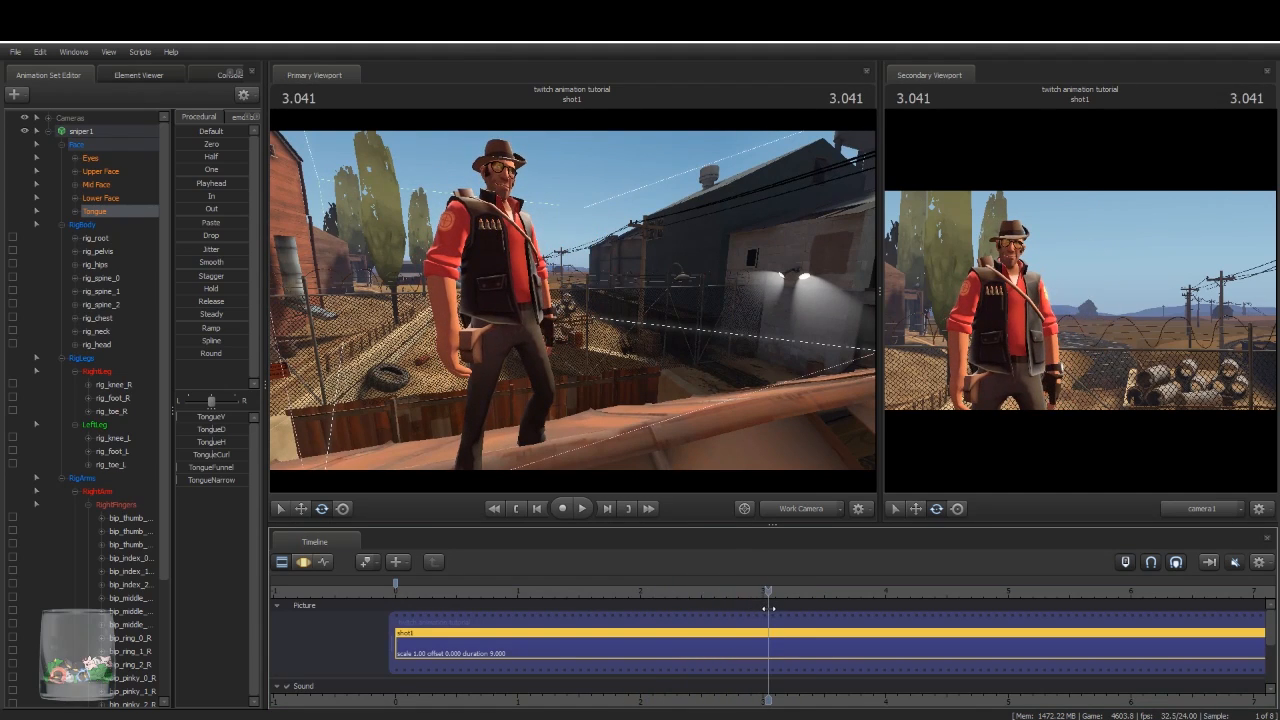
Step: Trim shot1 to end at the playhead at 3.041 s and shorten the surrounding movie to the same end
key("bracketright")
scroll(816, 613, "down", 3)
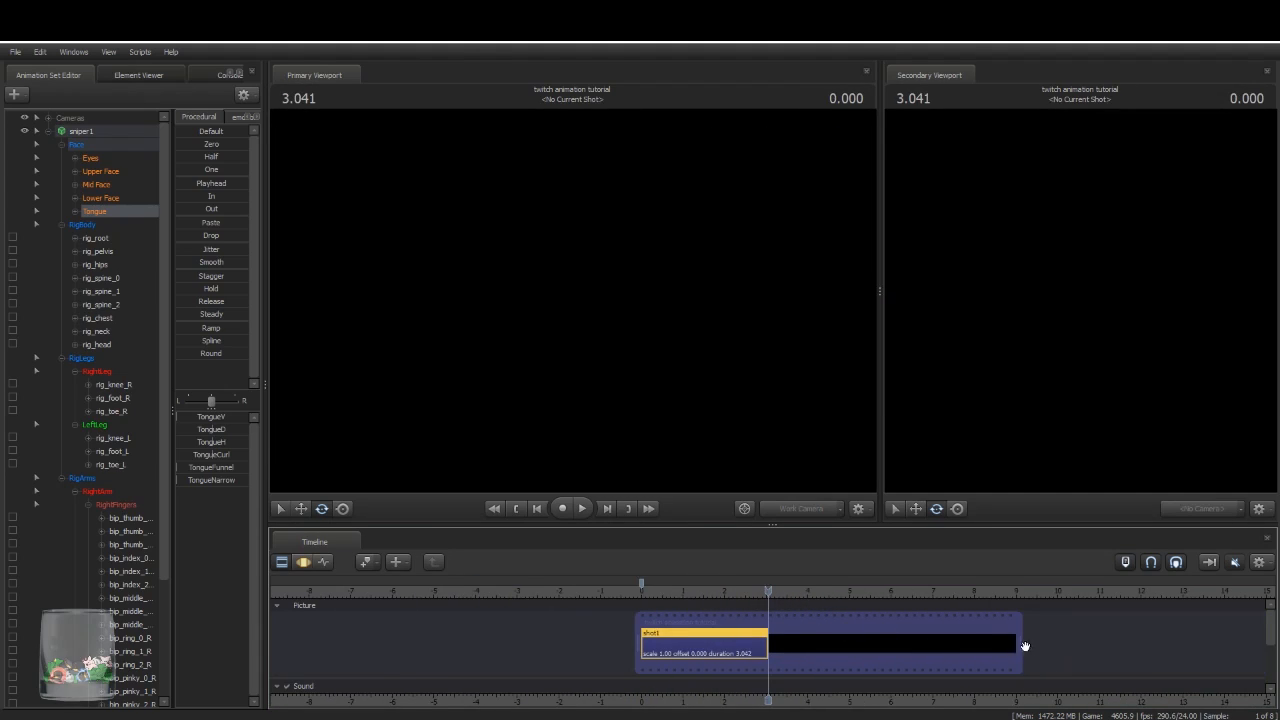
left_click_drag(1019, 641, 767, 651)
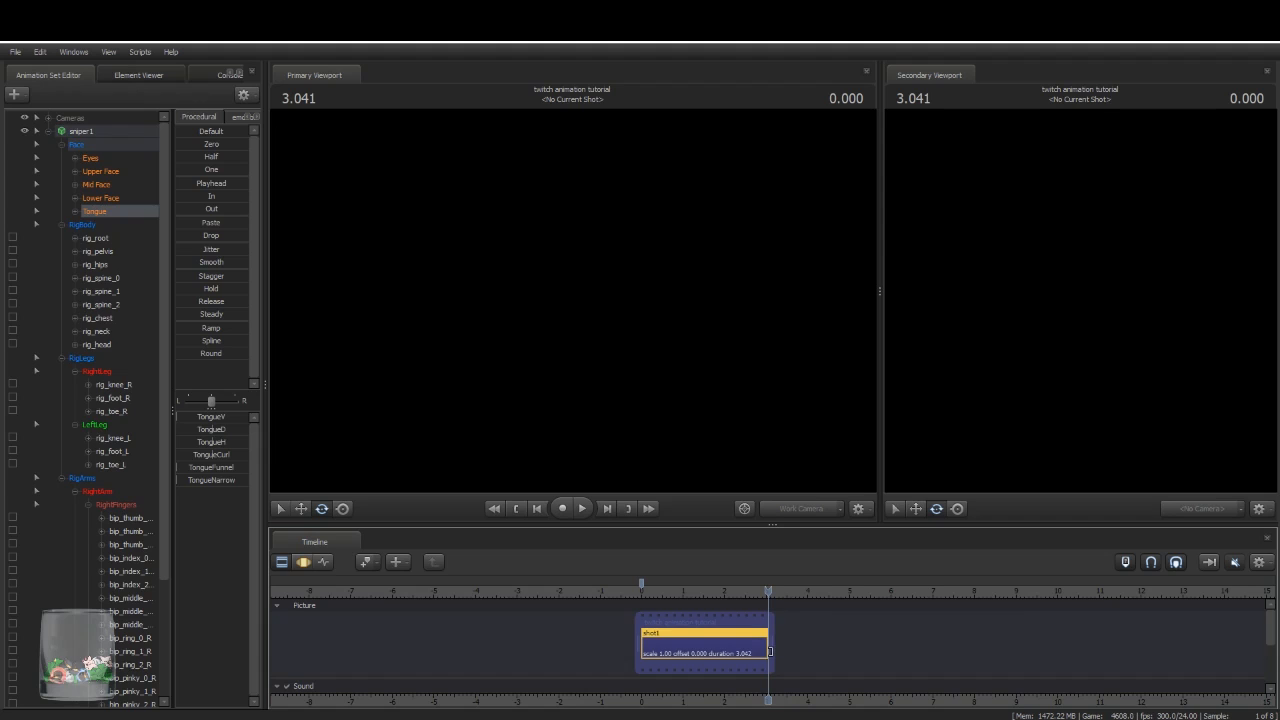
Step: Return to the start of the shot and set the Depth Of Field samples to 256 (override) in the viewport's render settings
key("Home")
right_click(519, 222)
left_click(549, 233)
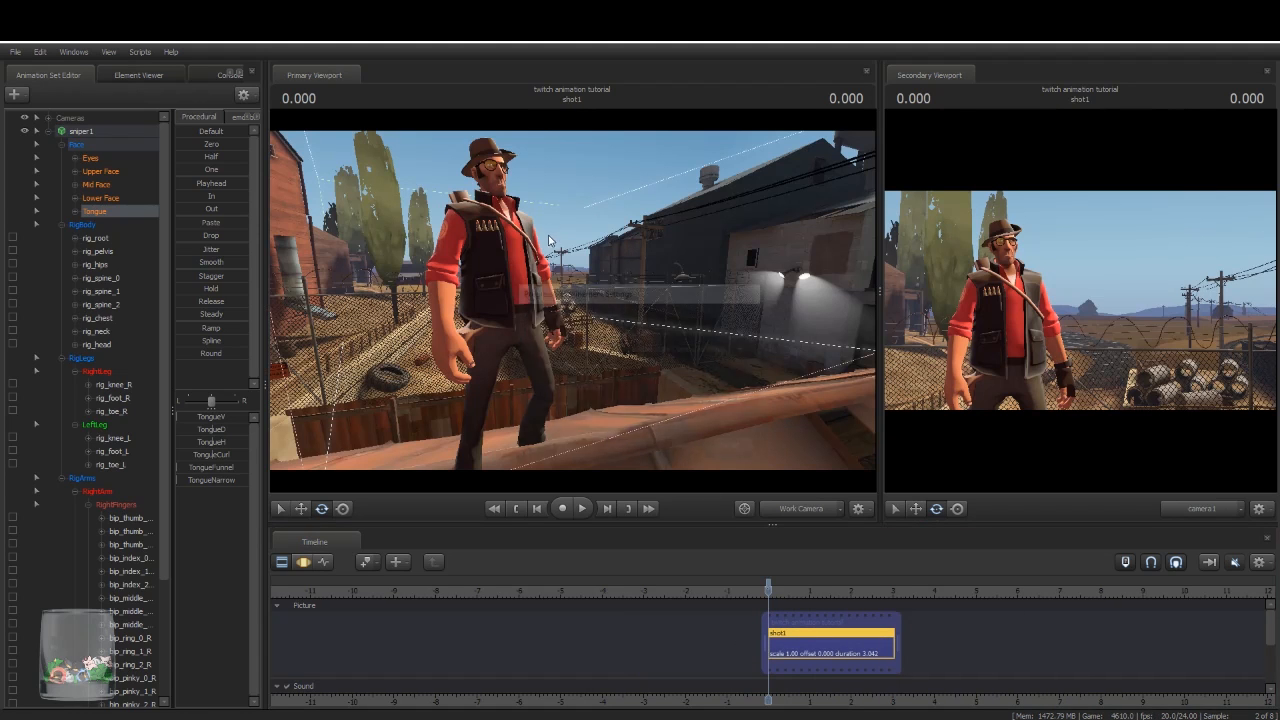
left_click(533, 388)
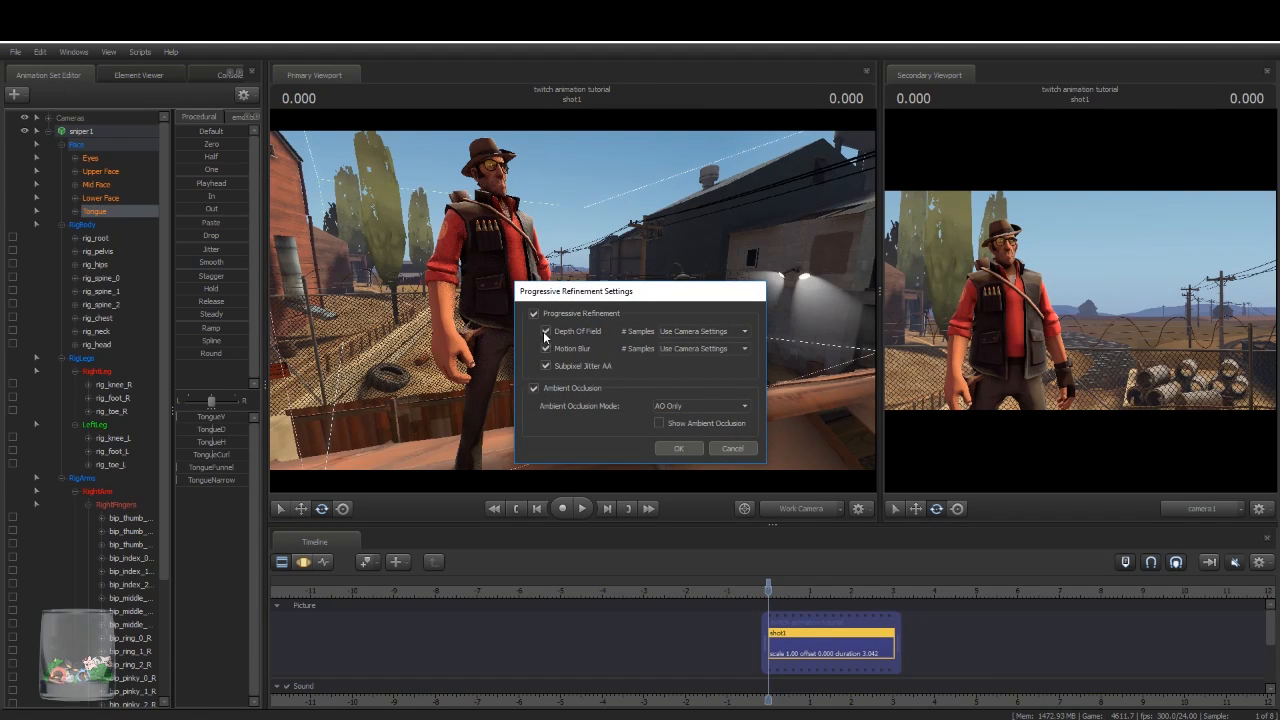
left_click(721, 333)
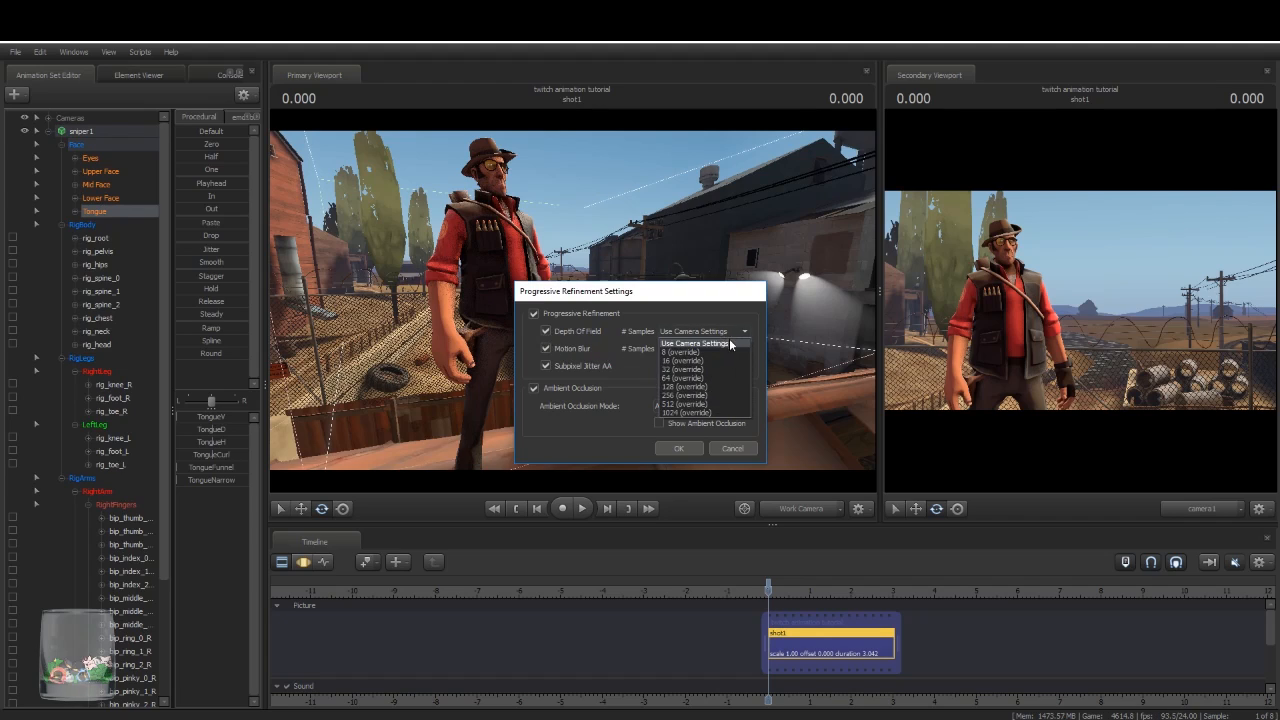
left_click(699, 396)
Step: Set the Motion Blur samples to 256 (override) and apply the Progressive Refinement settings
left_click(680, 349)
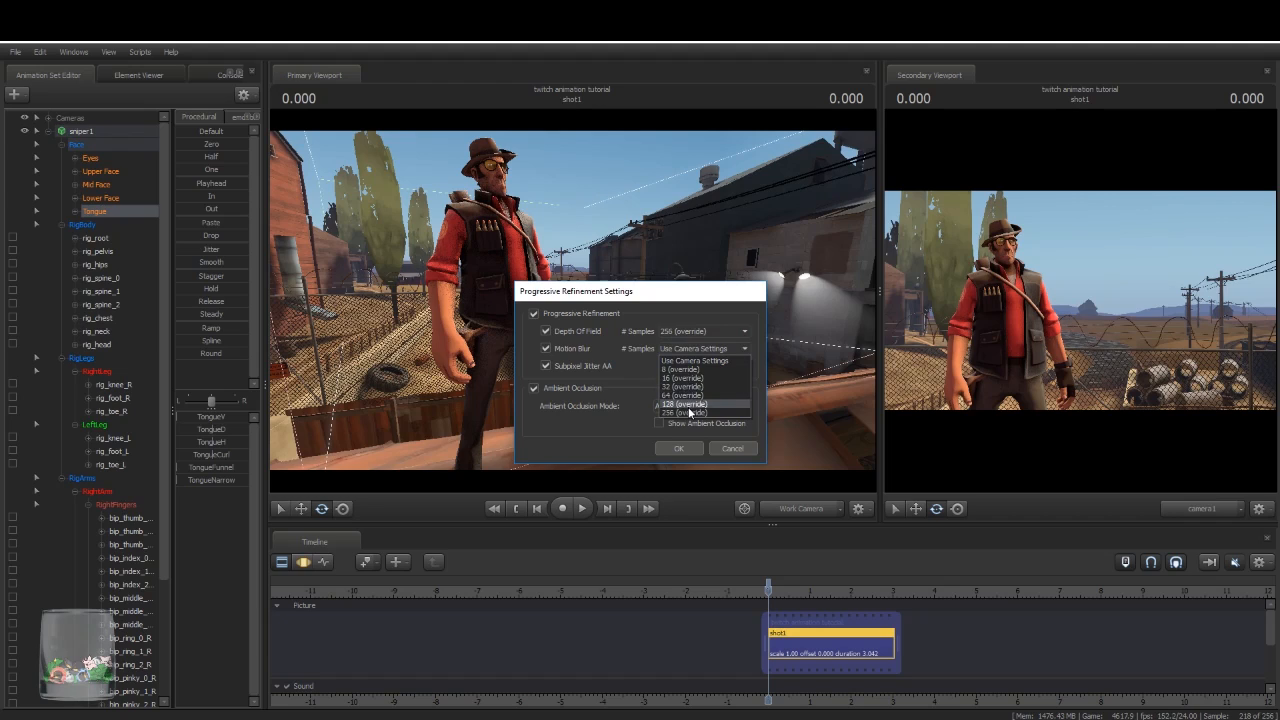
left_click(649, 360)
left_click(707, 348)
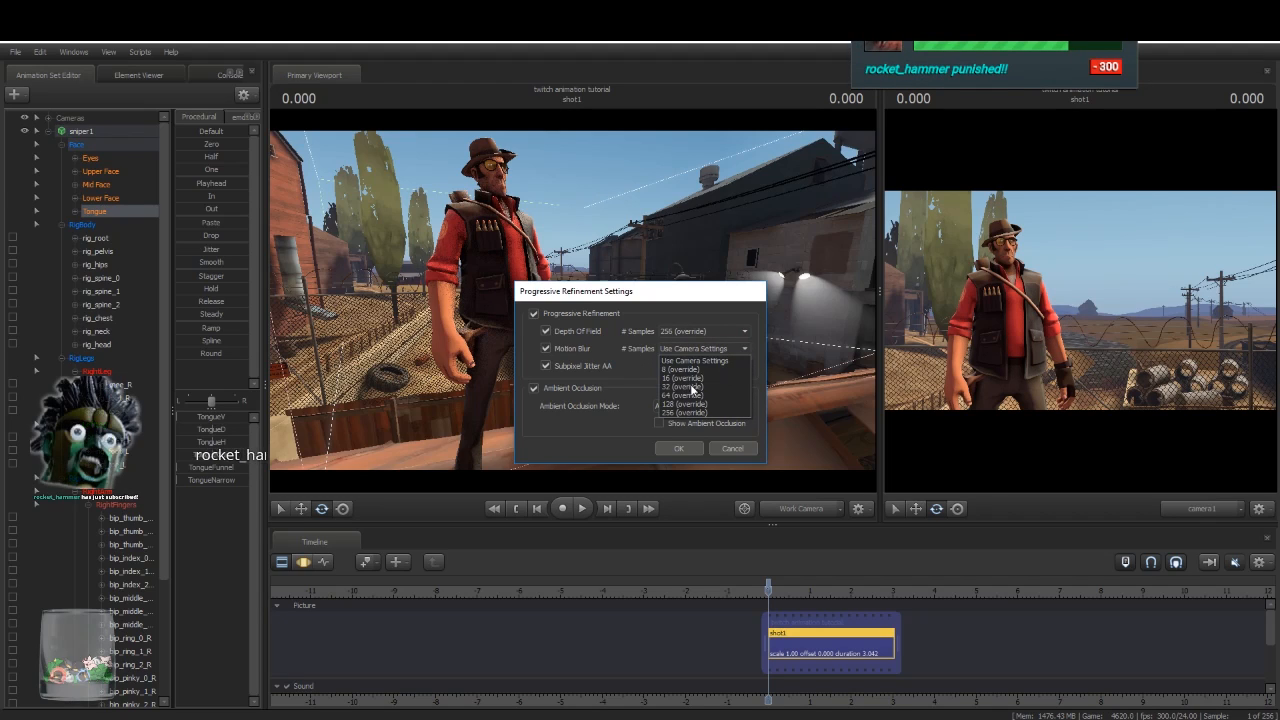
key("Escape")
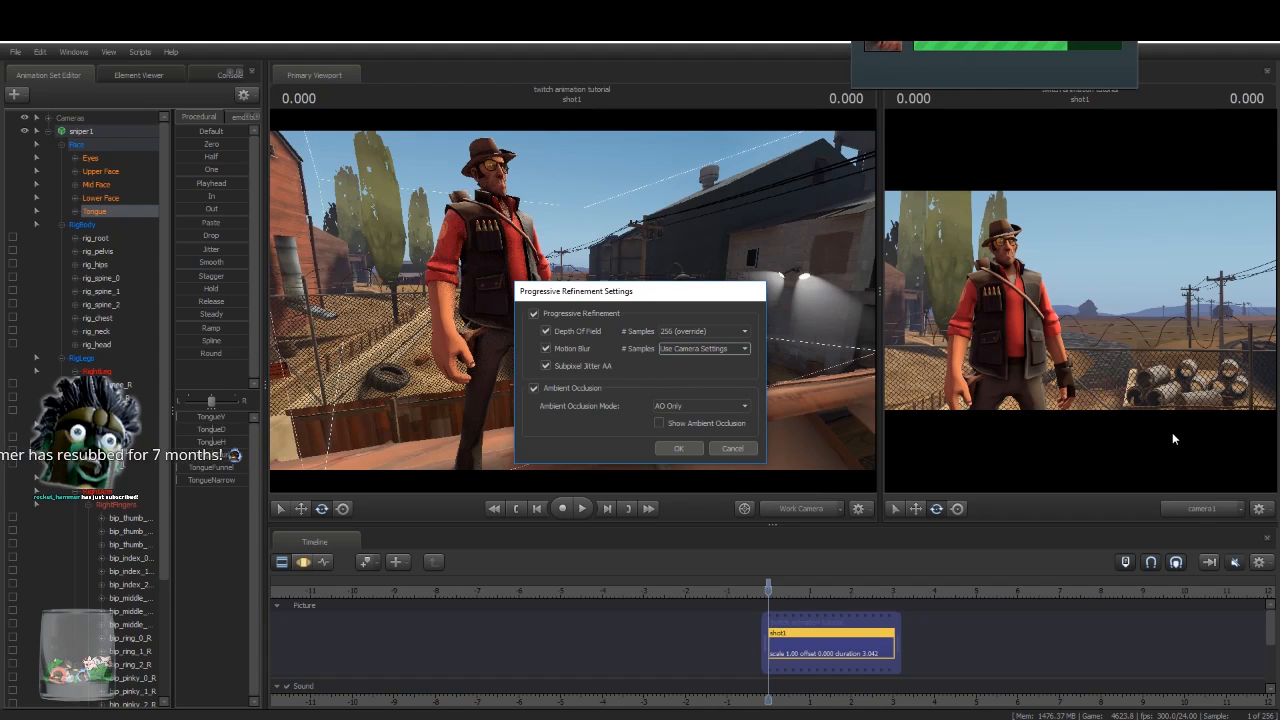
left_click(735, 348)
left_click(708, 411)
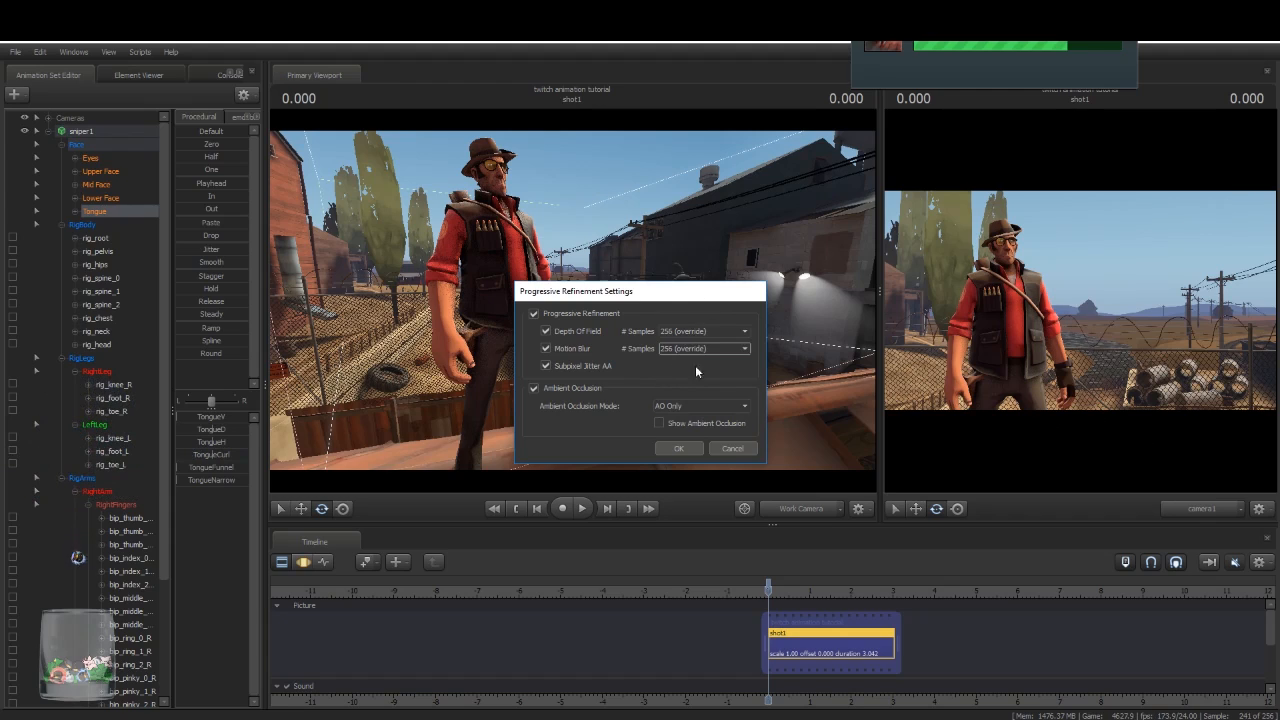
left_click(679, 448)
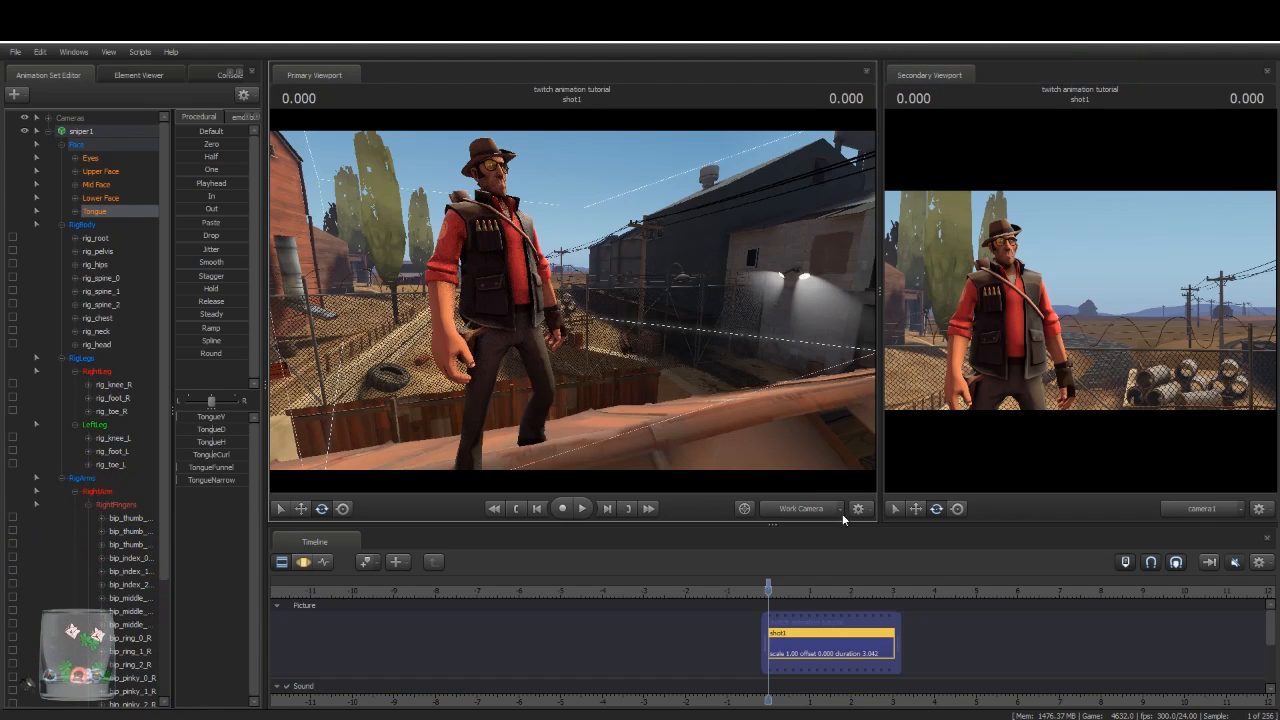
Step: Switch the Motion Blur samples to Use Camera Settings in the render settings and play the shot up to 0.750 s
right_click(613, 268)
left_click(655, 286)
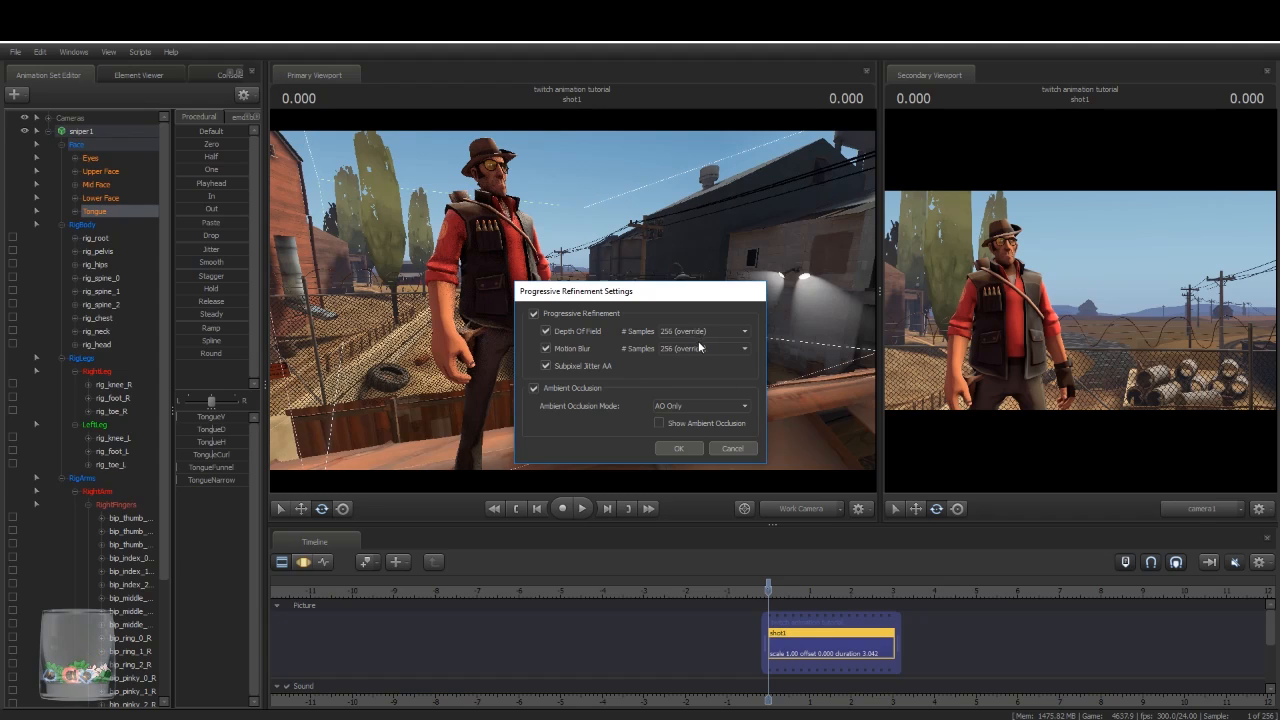
left_click(699, 346)
left_click(698, 362)
left_click(690, 448)
key("space")
key("space")
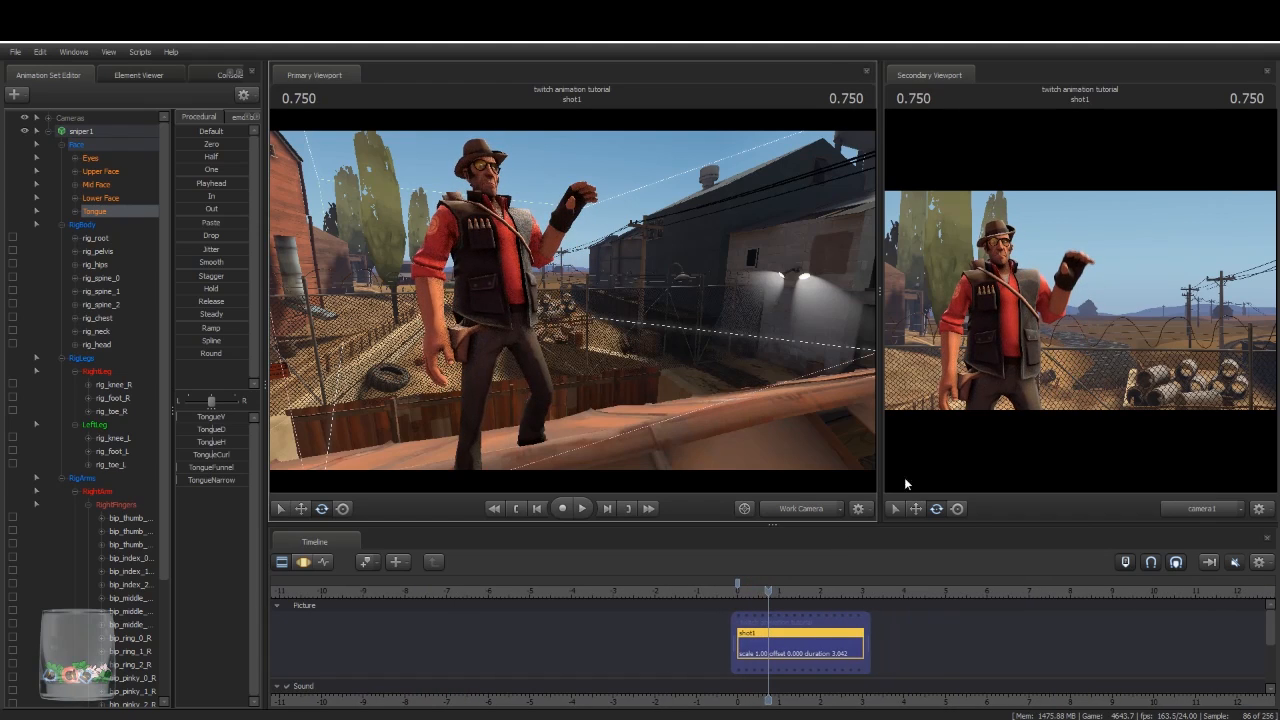
Step: Enlarge the Secondary Viewport and set its Motion Blur samples to 256 (override) in the render settings
left_click_drag(886, 361, 574, 345)
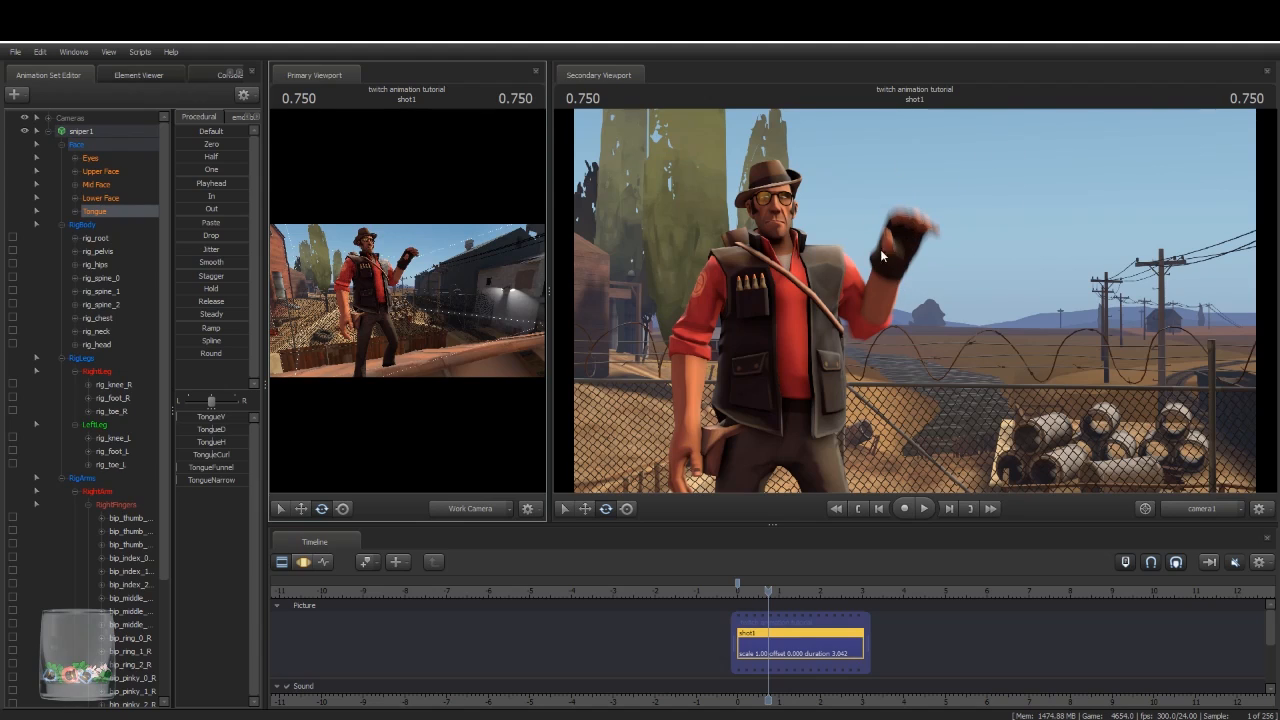
right_click(905, 268)
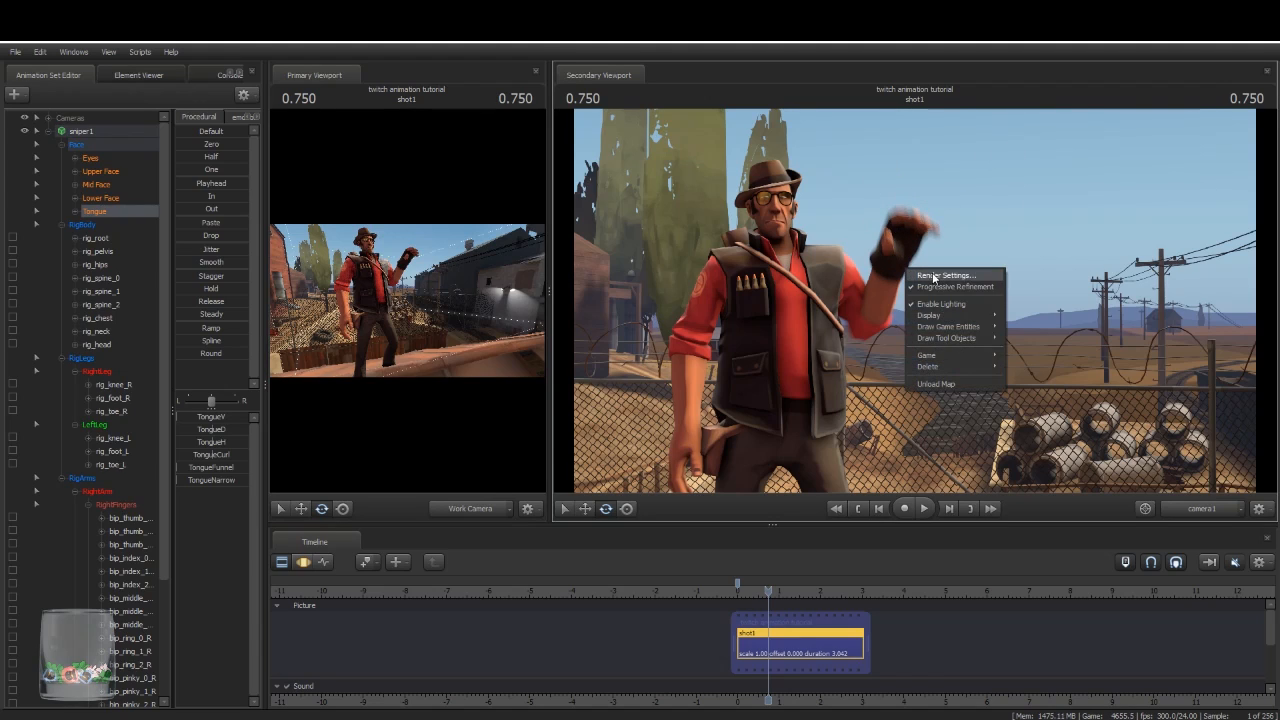
left_click(933, 277)
left_click(718, 350)
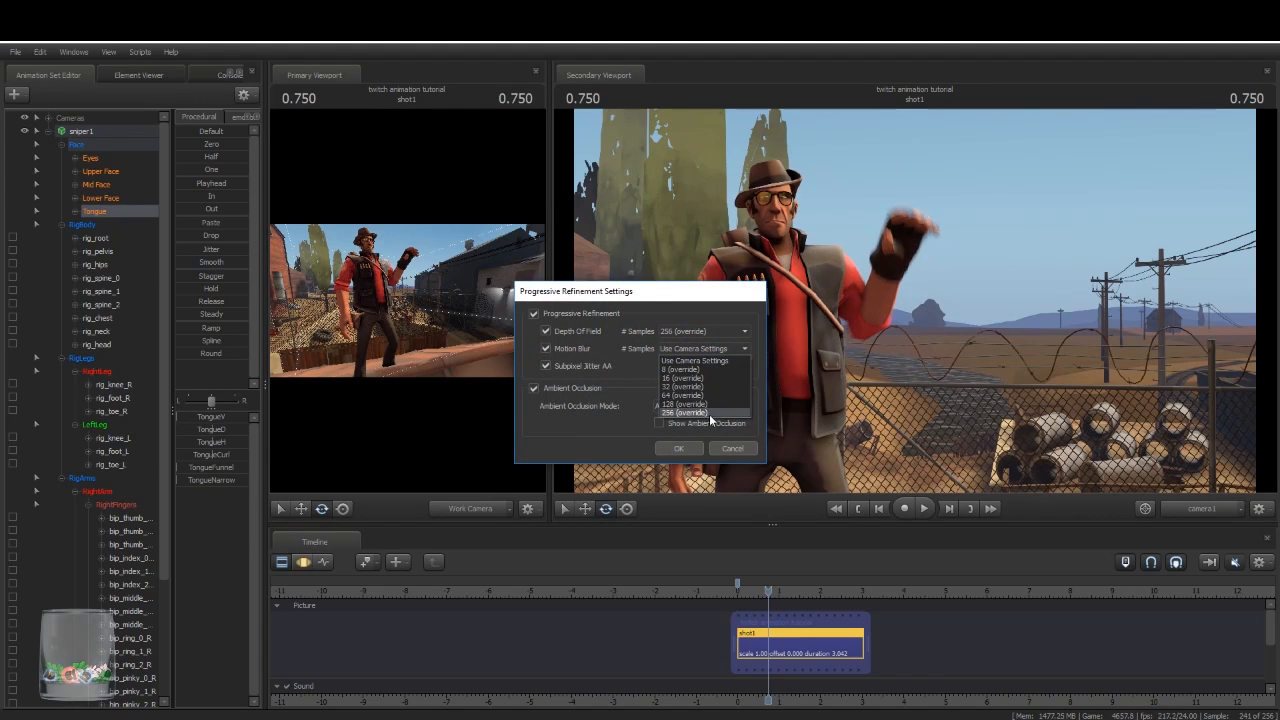
left_click(707, 412)
left_click(678, 448)
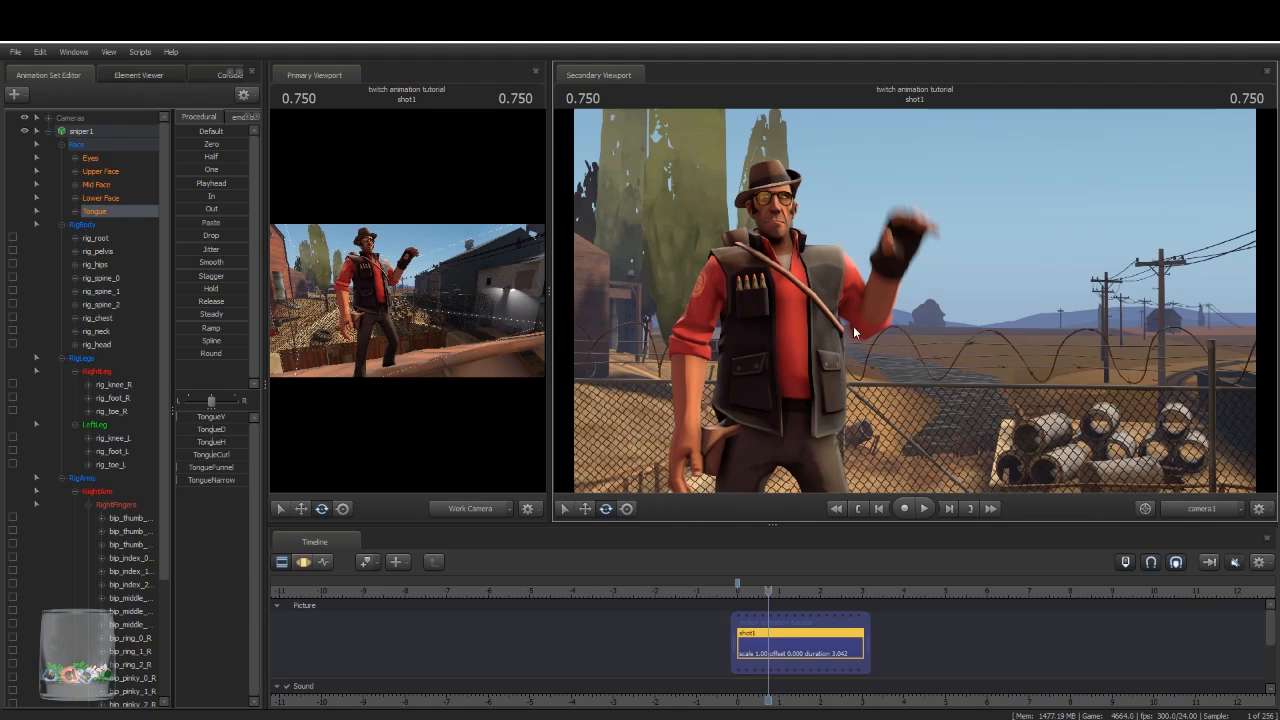
Step: Scrub to 0.958 s and compare Motion Blur samples between Use Camera Settings and 256 (override), ending on 256
left_click_drag(769, 590, 777, 592)
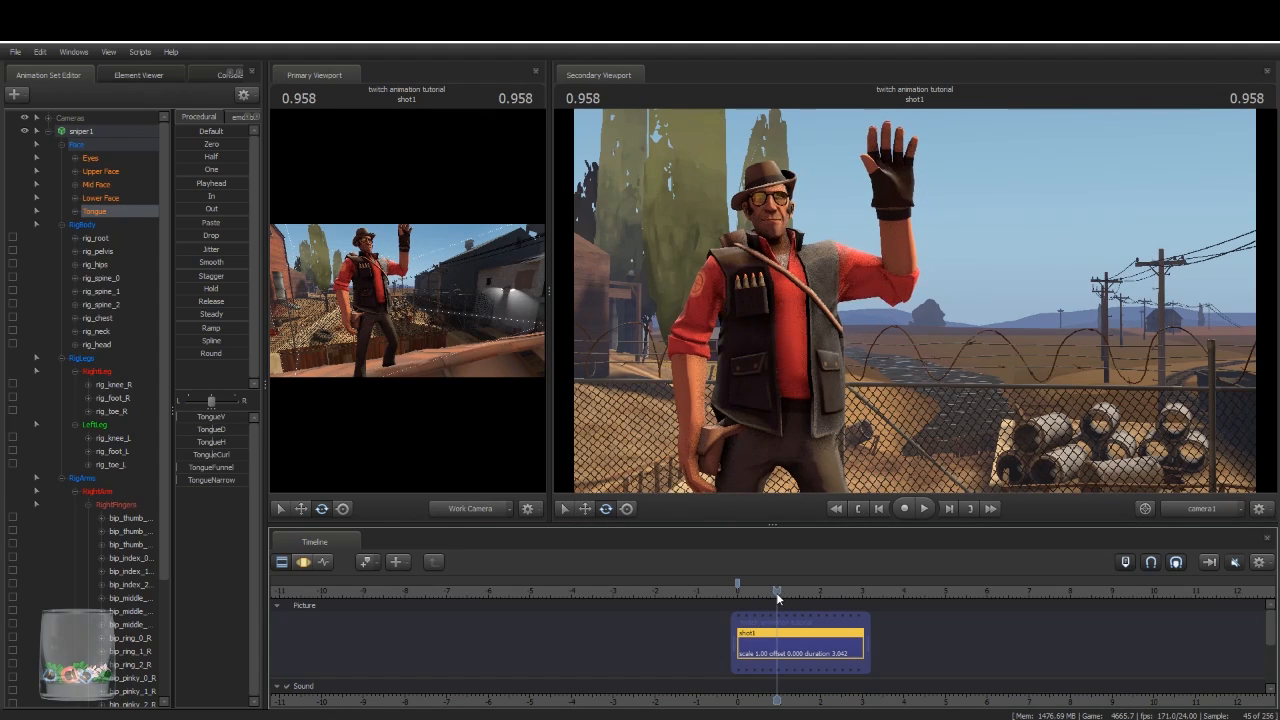
right_click(946, 258)
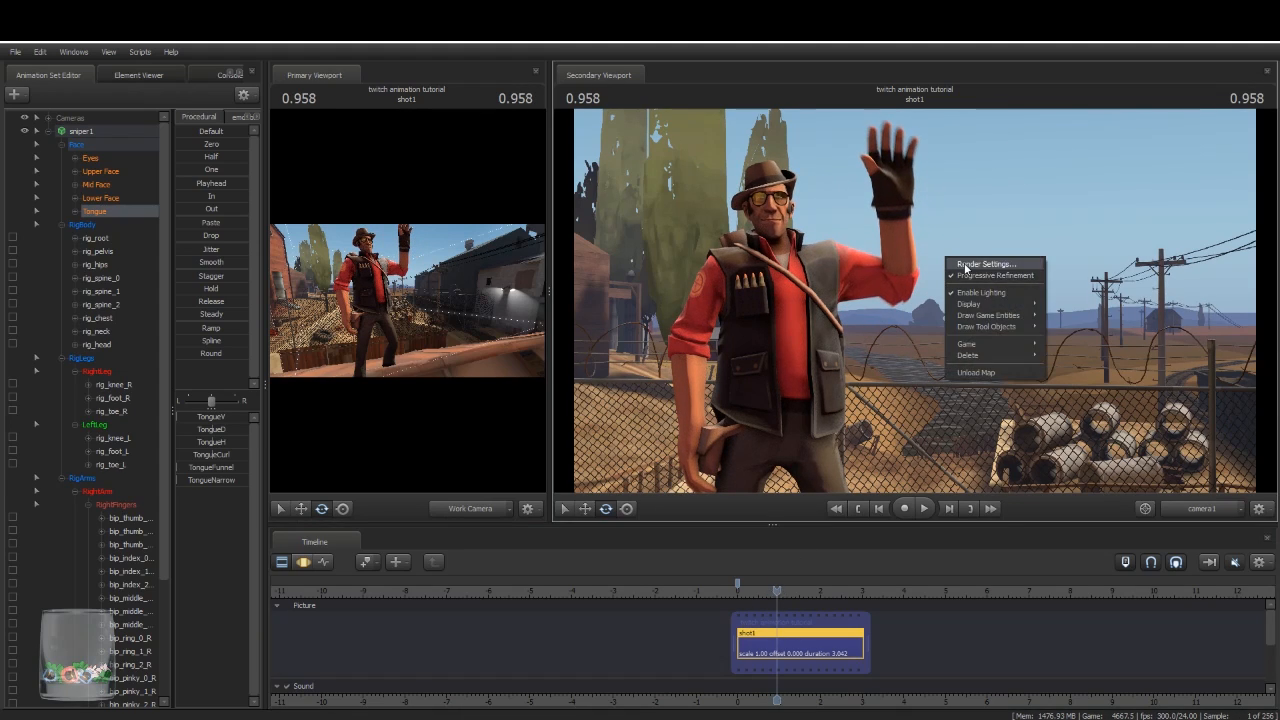
left_click(975, 265)
left_click(690, 348)
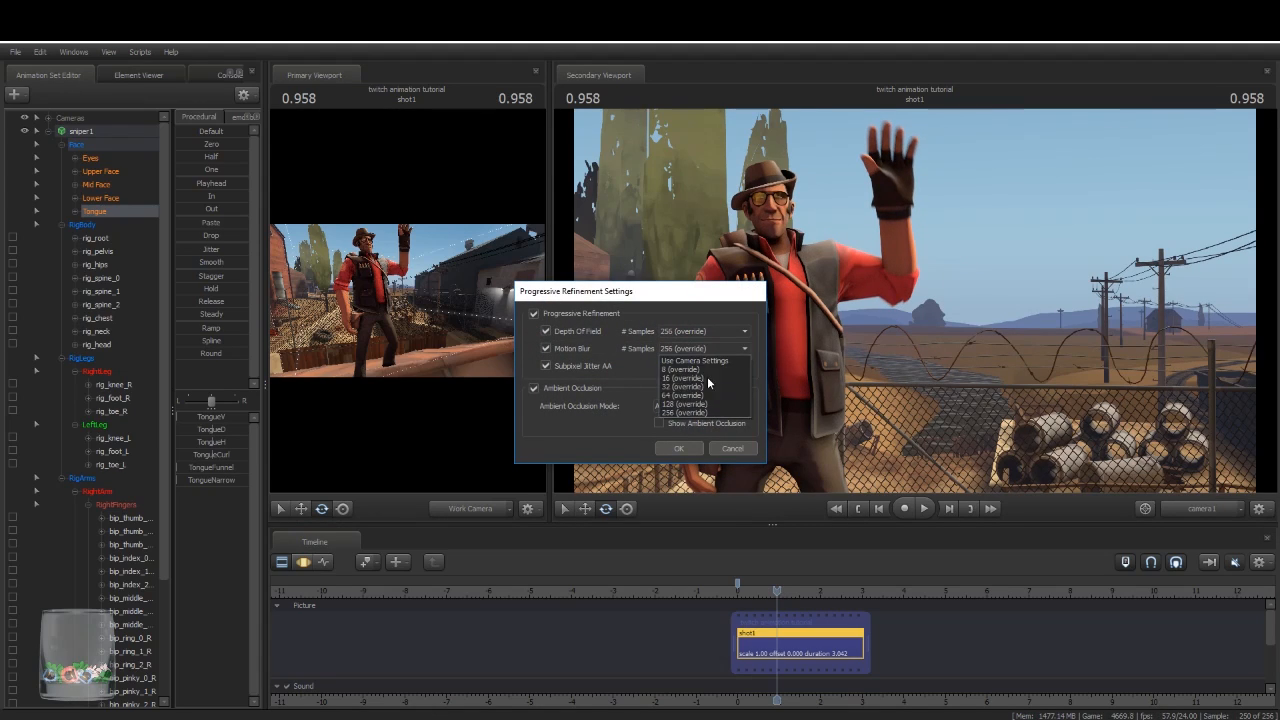
left_click(707, 360)
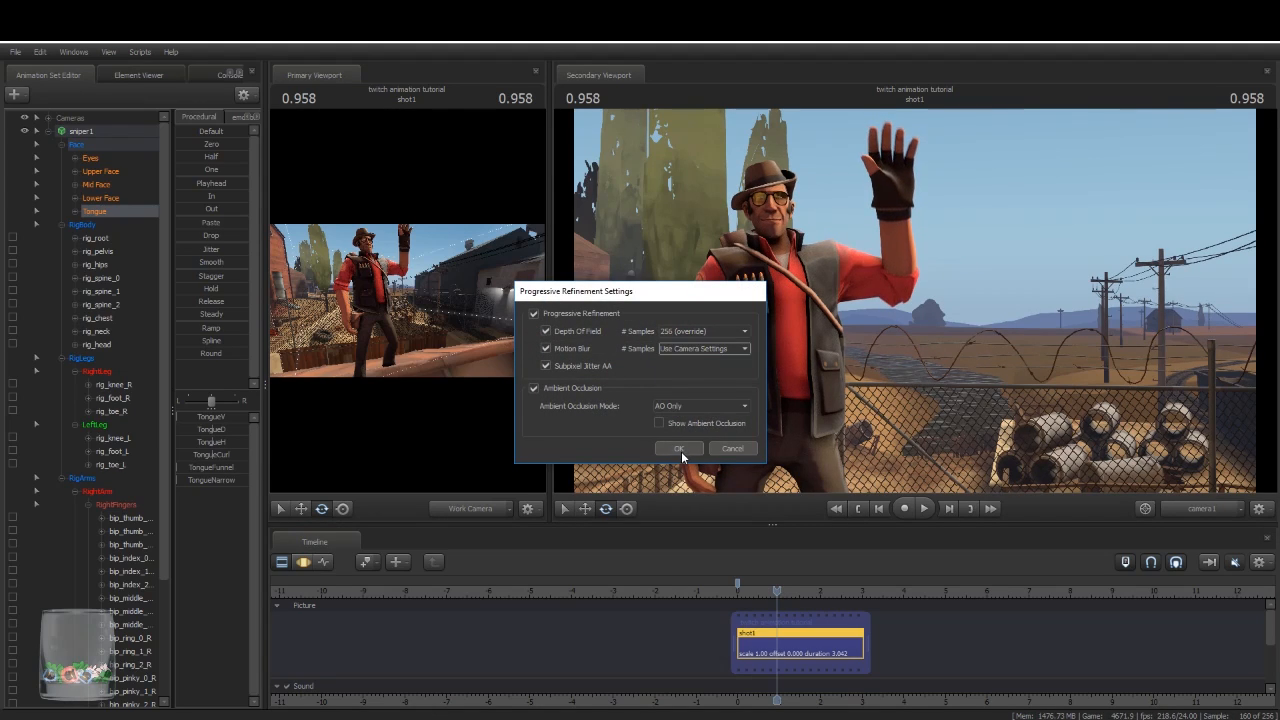
left_click(705, 348)
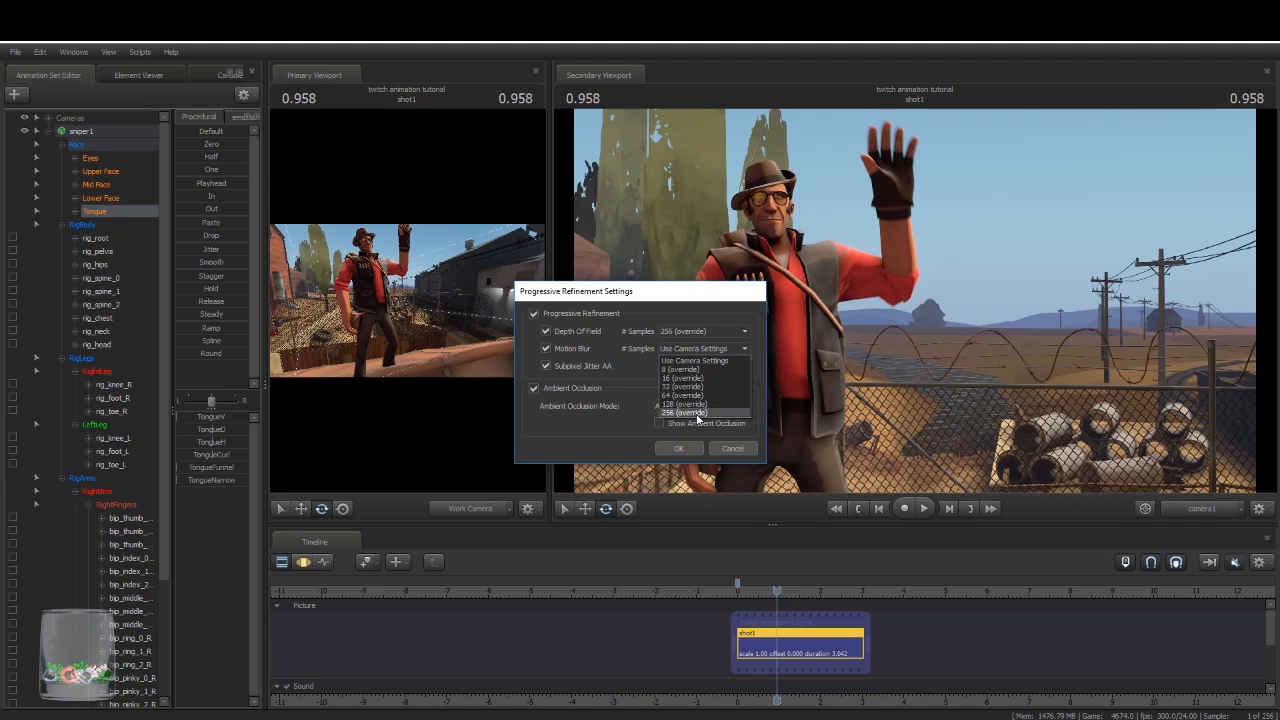
left_click(686, 416)
left_click(681, 449)
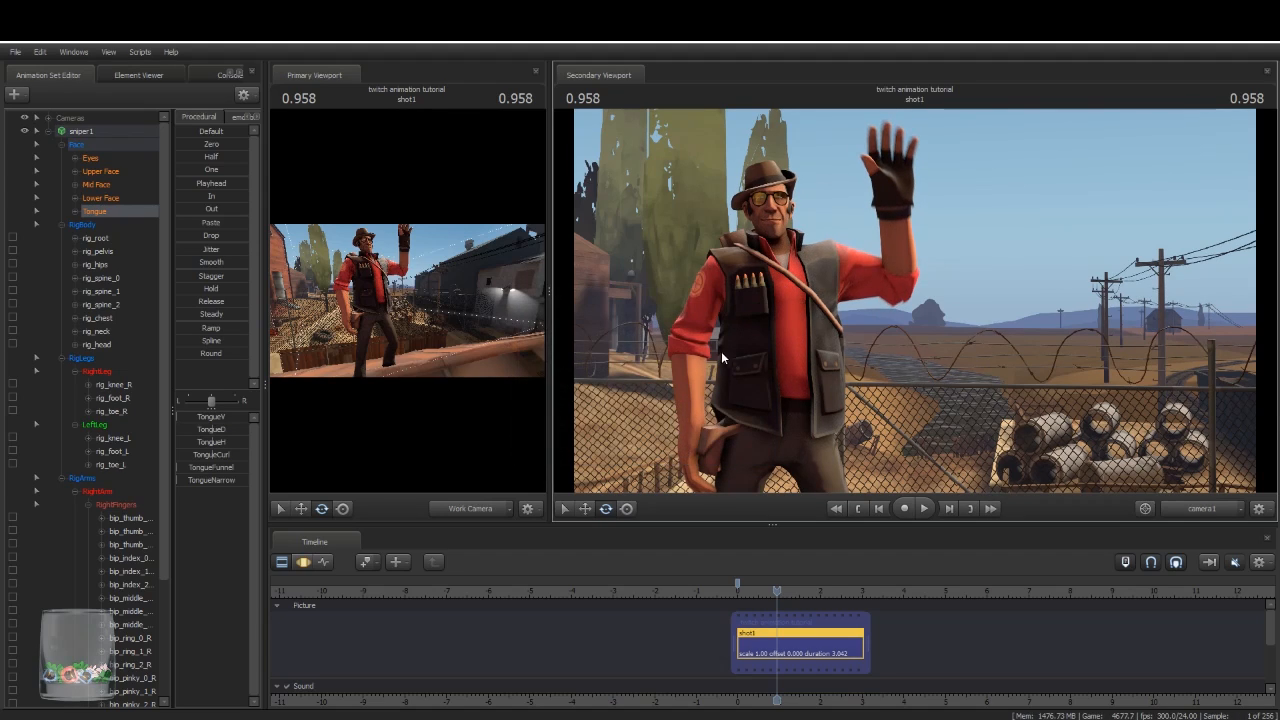
Step: Select camera1 in the Motion Editor and adjust its focalDistance to about 121, aperture to about 4.1 and SSAOStrength to about 7.7
left_click(48, 117)
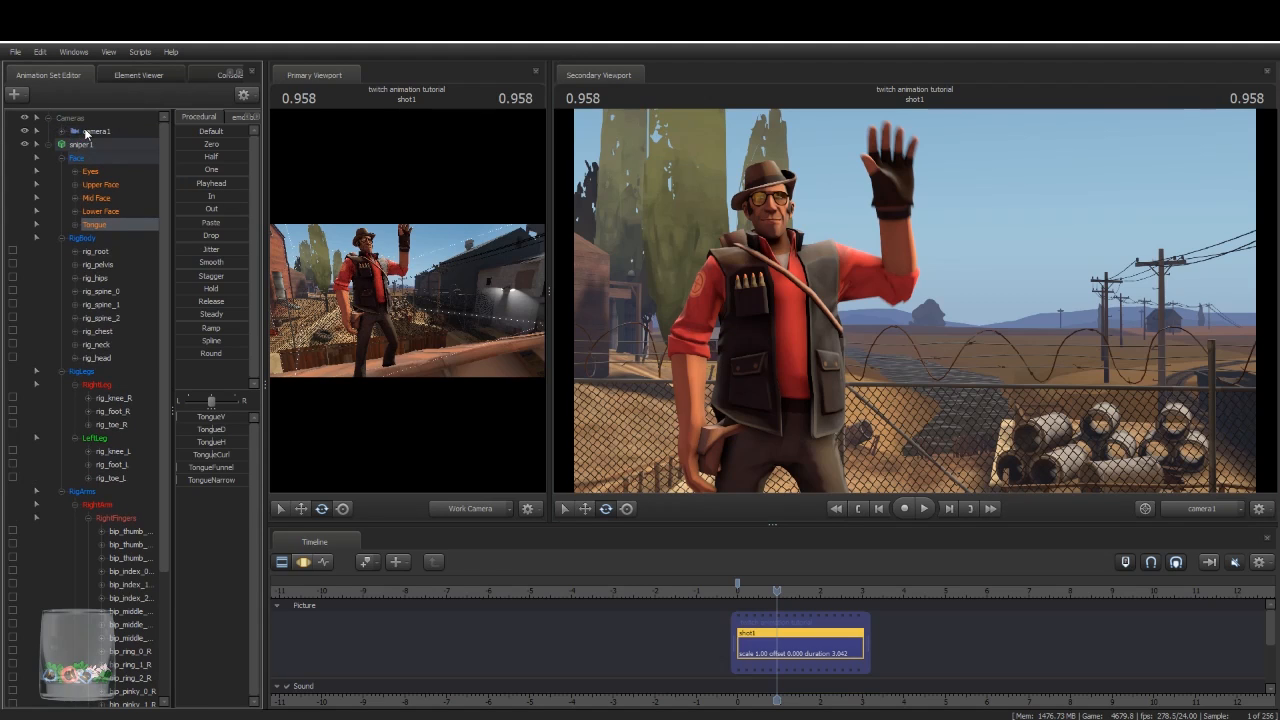
left_click(90, 131)
left_click(282, 562)
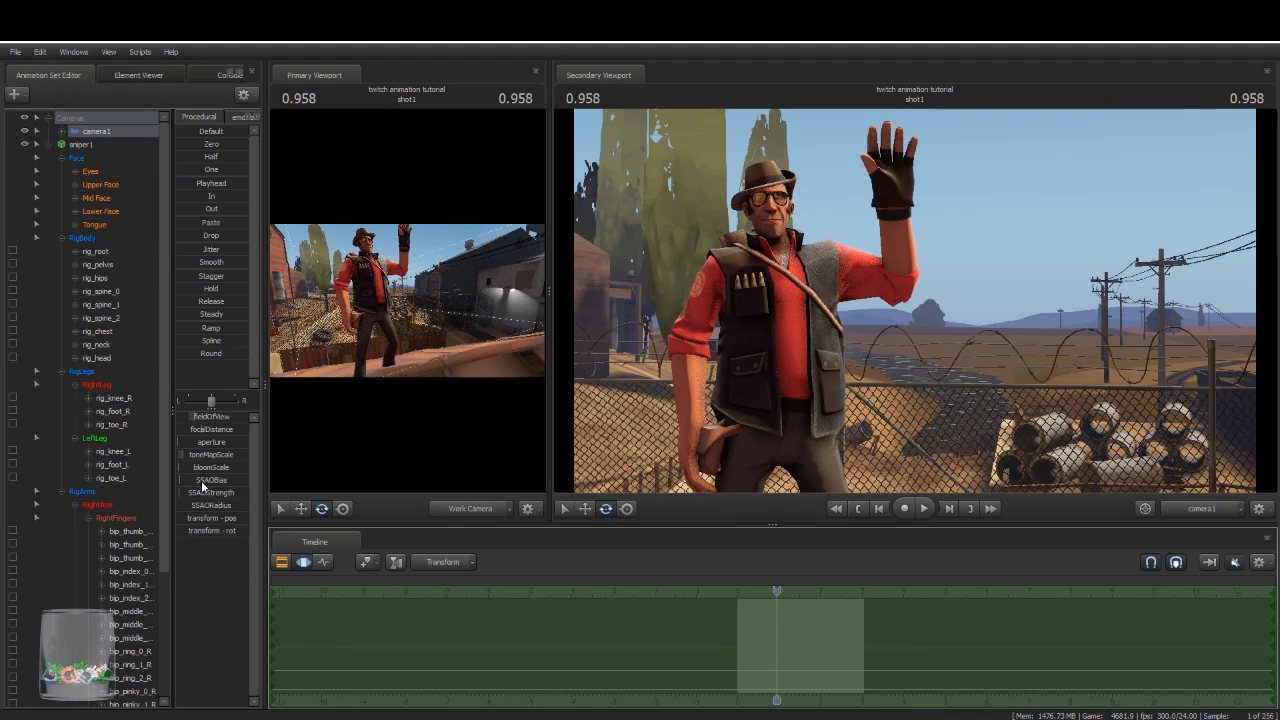
left_click_drag(202, 427, 243, 427)
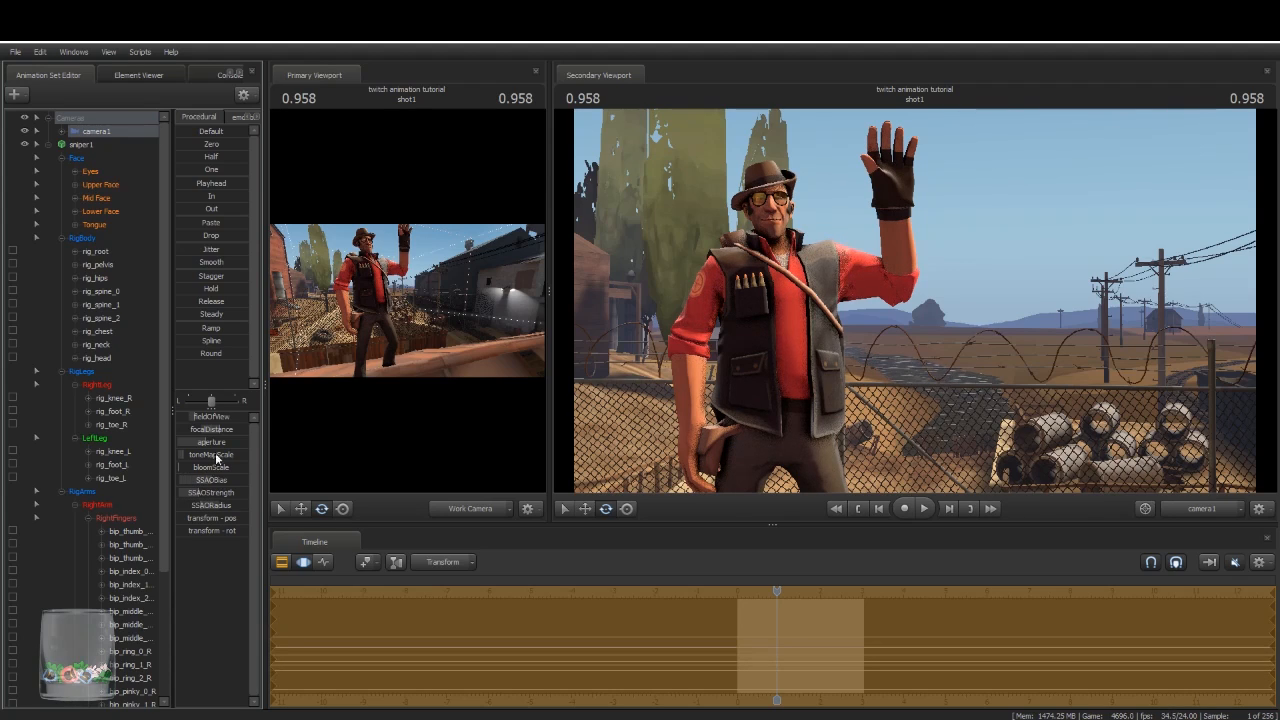
Step: Show camera1's Camera element in the Element Viewer and set its SSAOTint to a muted red (149, 72, 72)
right_click(96, 132)
mouse_move(165, 207)
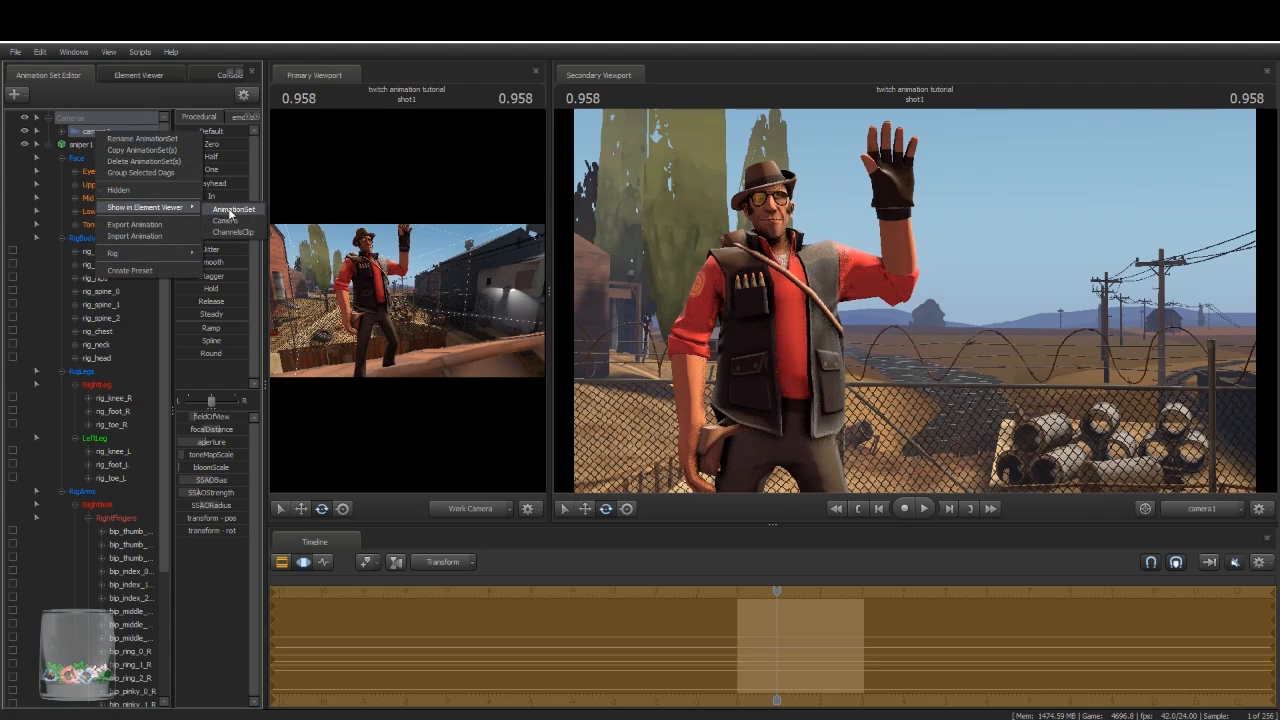
left_click(225, 221)
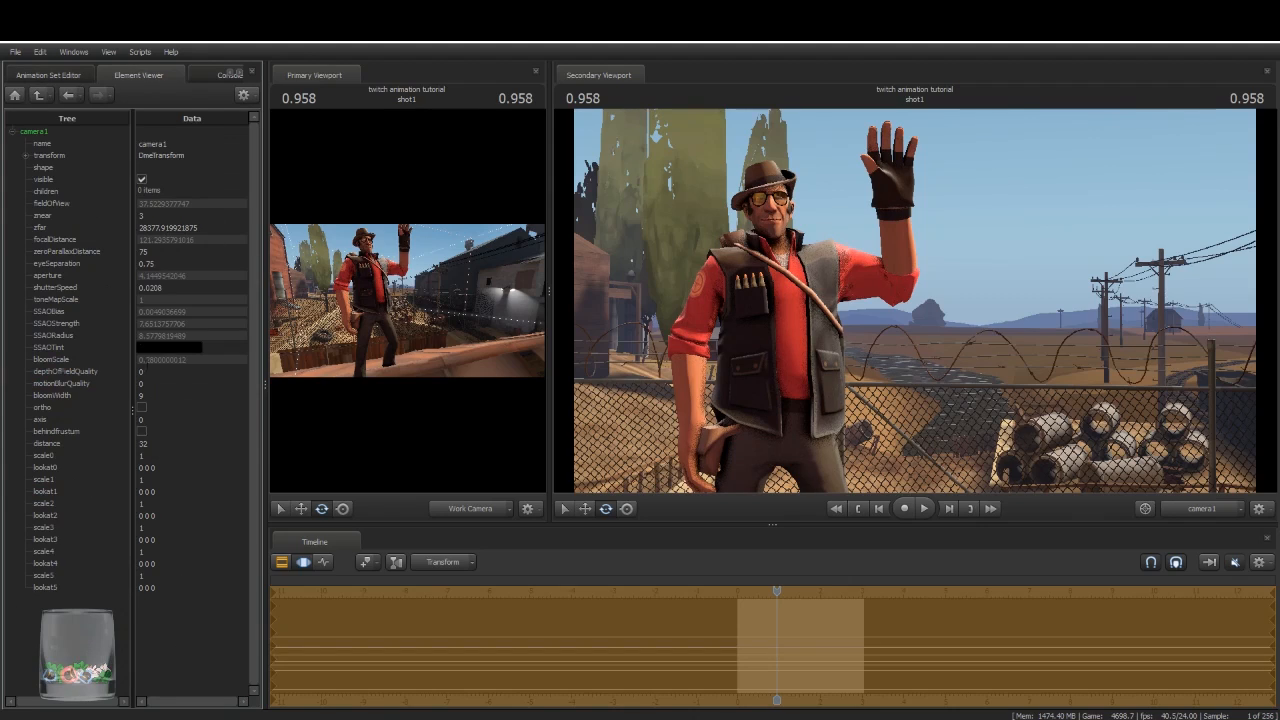
left_click(180, 348)
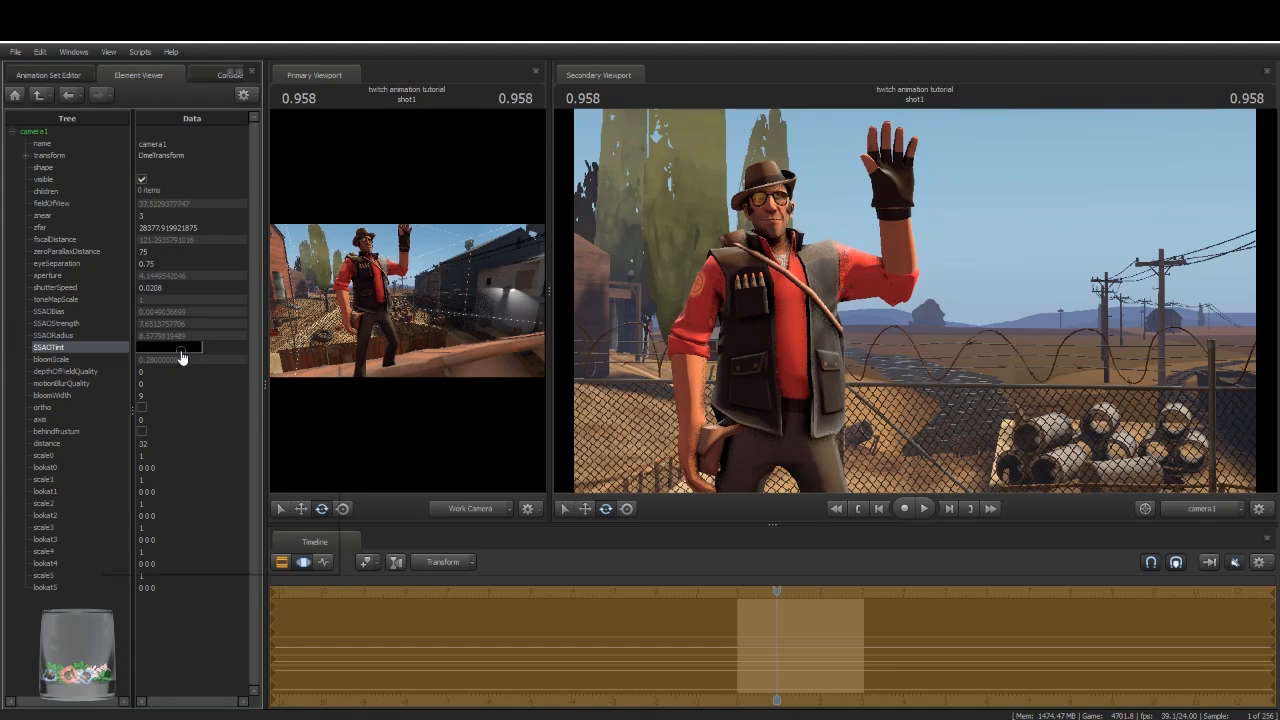
mouse_move(185, 435)
left_mouse_down()
mouse_move(172, 425)
mouse_move(203, 432)
mouse_move(178, 447)
mouse_move(171, 437)
left_mouse_up()
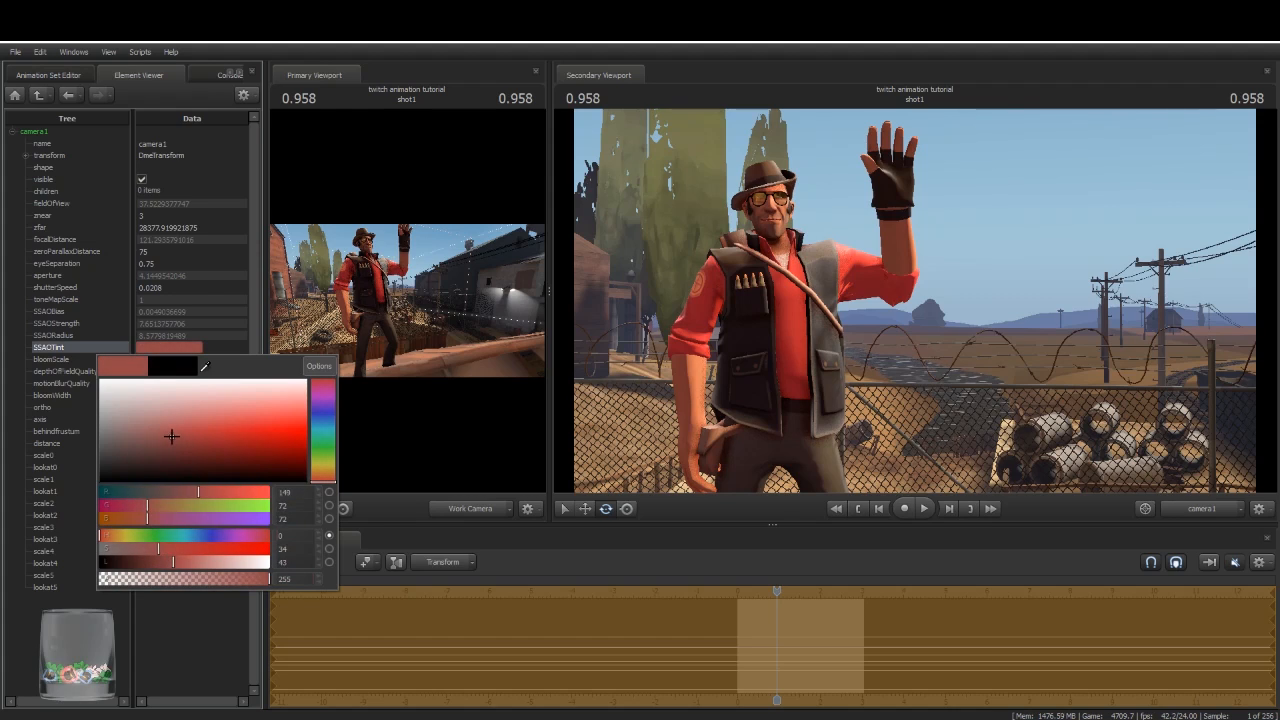
Step: Fine-tune camera1's SSAO sliders in the Animation Set Editor, lowering SSAOBias, and collapse the sniper1 animation set
left_click(49, 77)
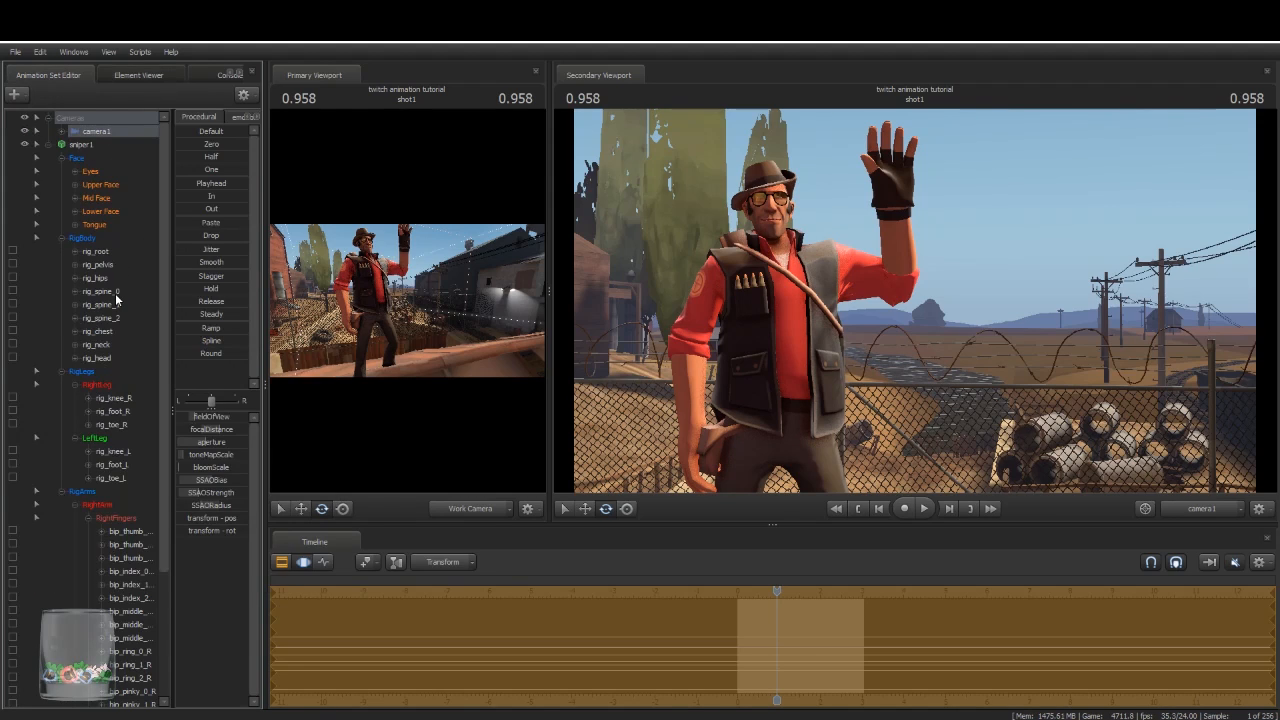
mouse_move(218, 485)
left_mouse_down()
mouse_move(189, 484)
mouse_move(225, 496)
mouse_move(179, 496)
mouse_move(197, 505)
left_mouse_up()
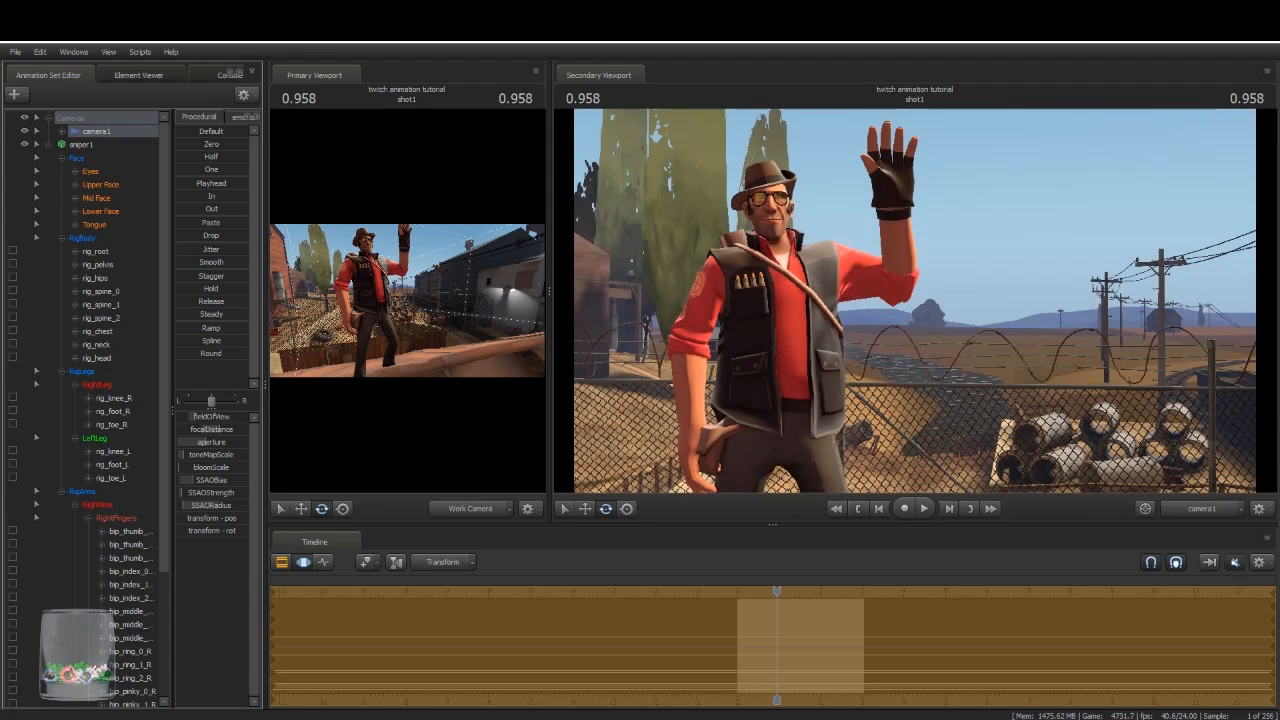
left_click(49, 145)
left_click(66, 214)
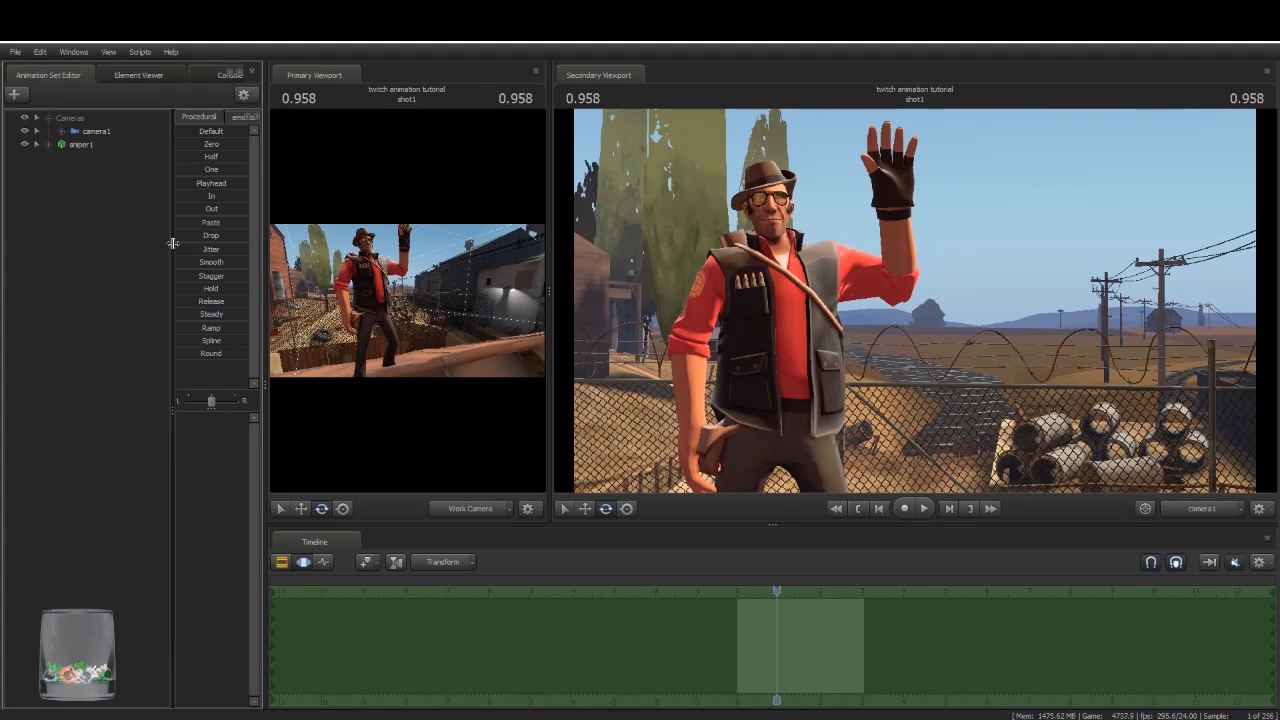
Step: Play the trimmed shot from the start in the Clip Editor to review the wave through camera1
key("F2")
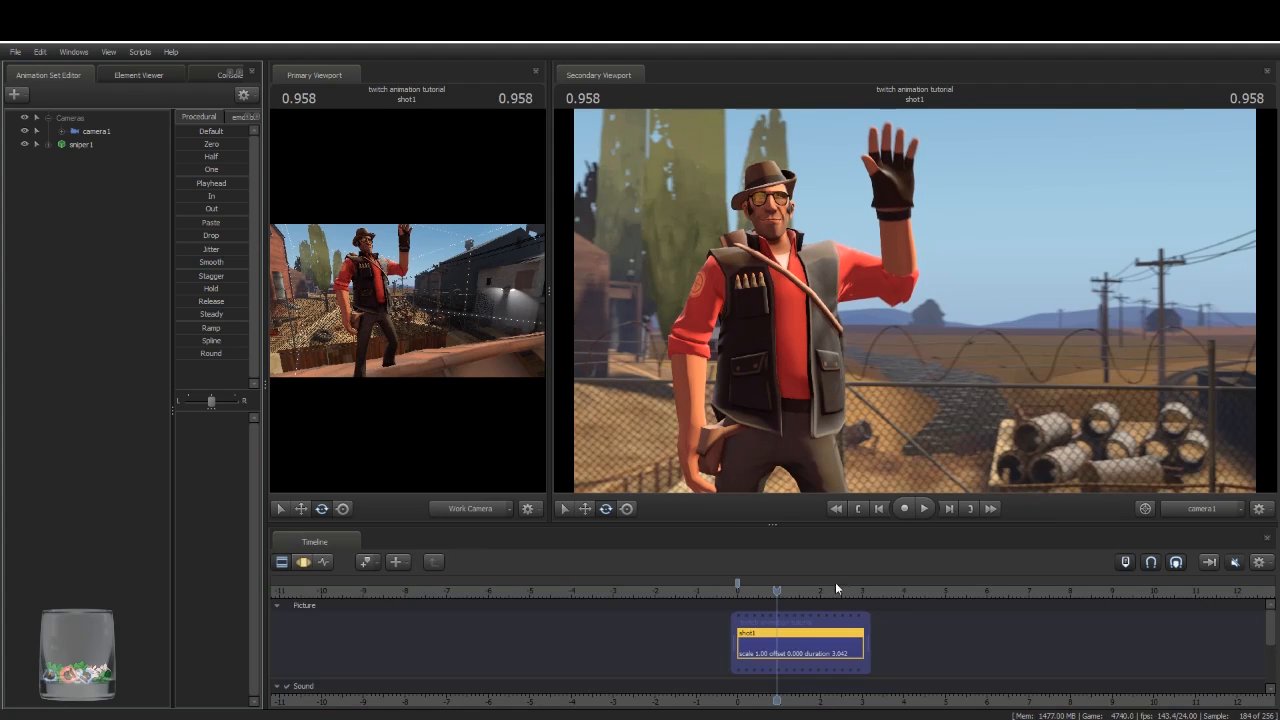
key("Home")
key("space")
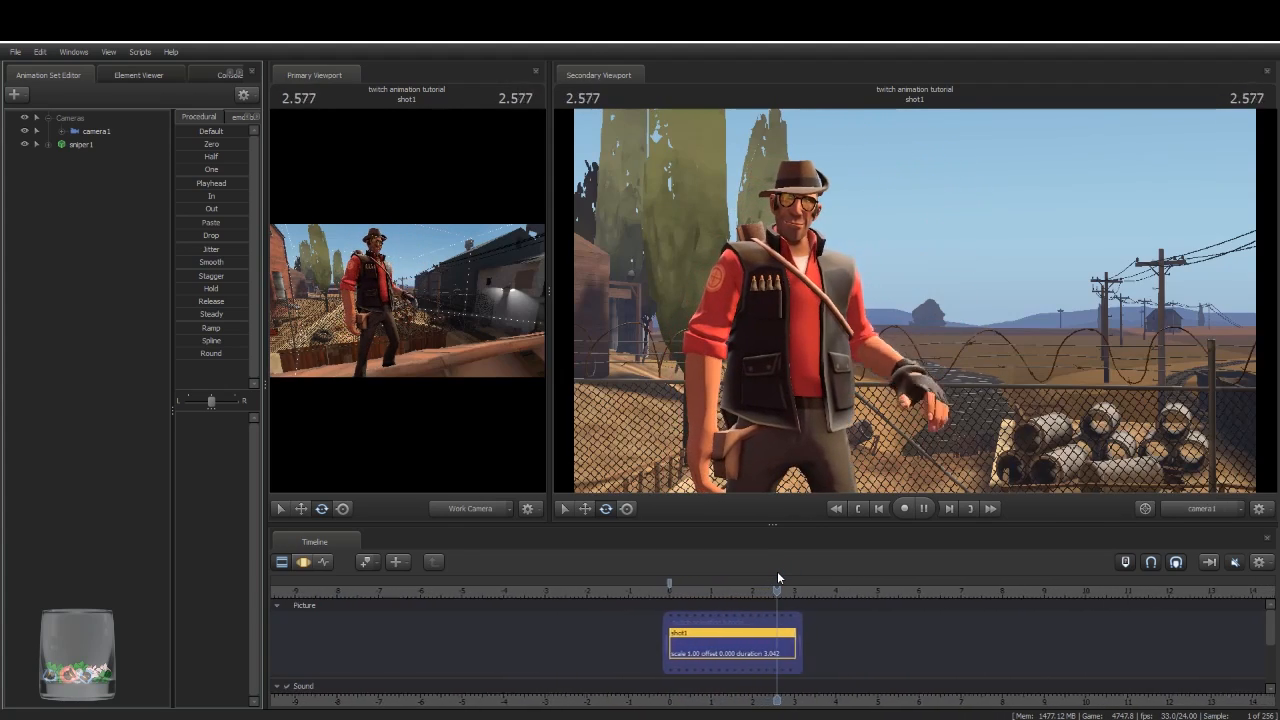
key("space")
key("space")
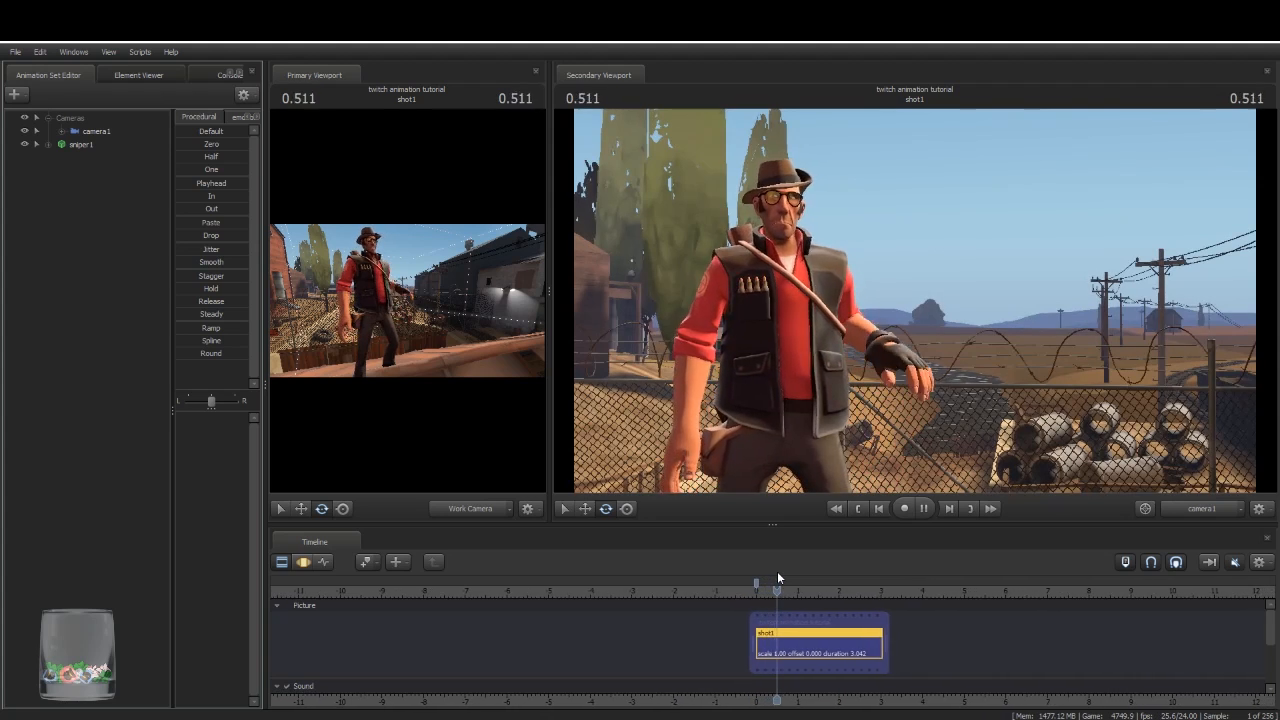
Step: Show sniper1's rig_spine_0 through rig_head curves in the Graph Editor and select their keys at frame 59
key("space")
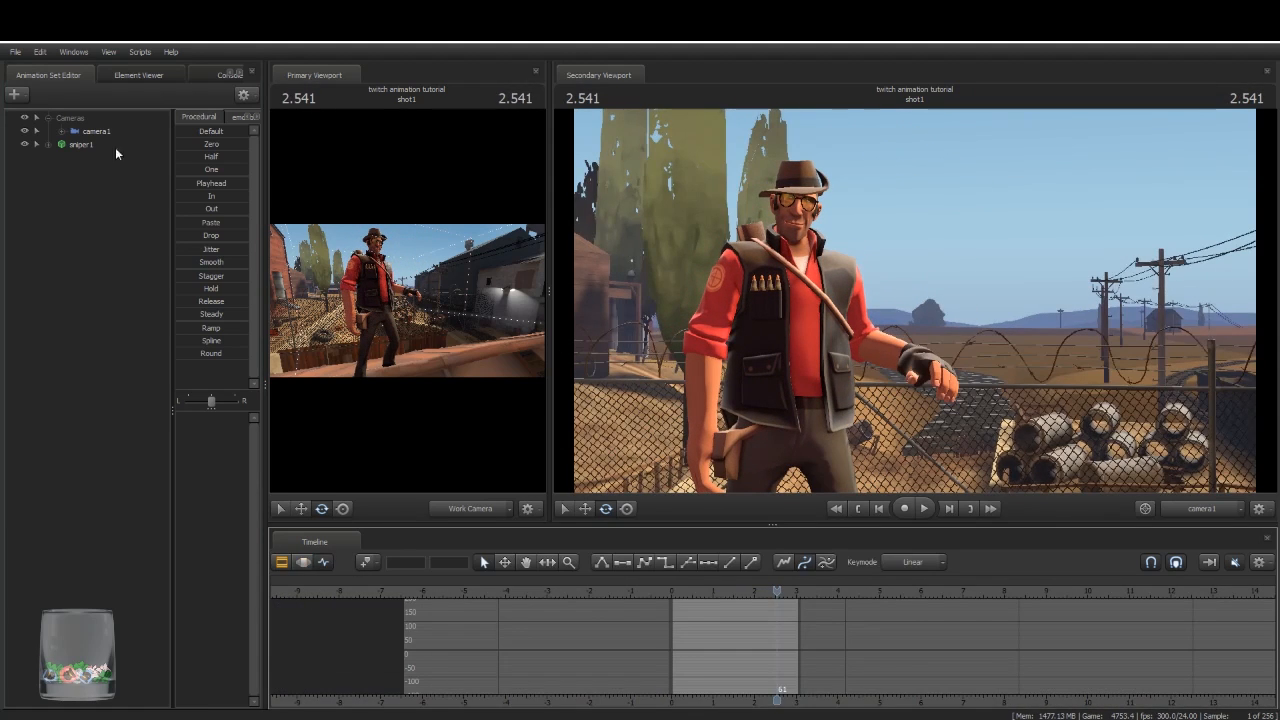
left_click(48, 144)
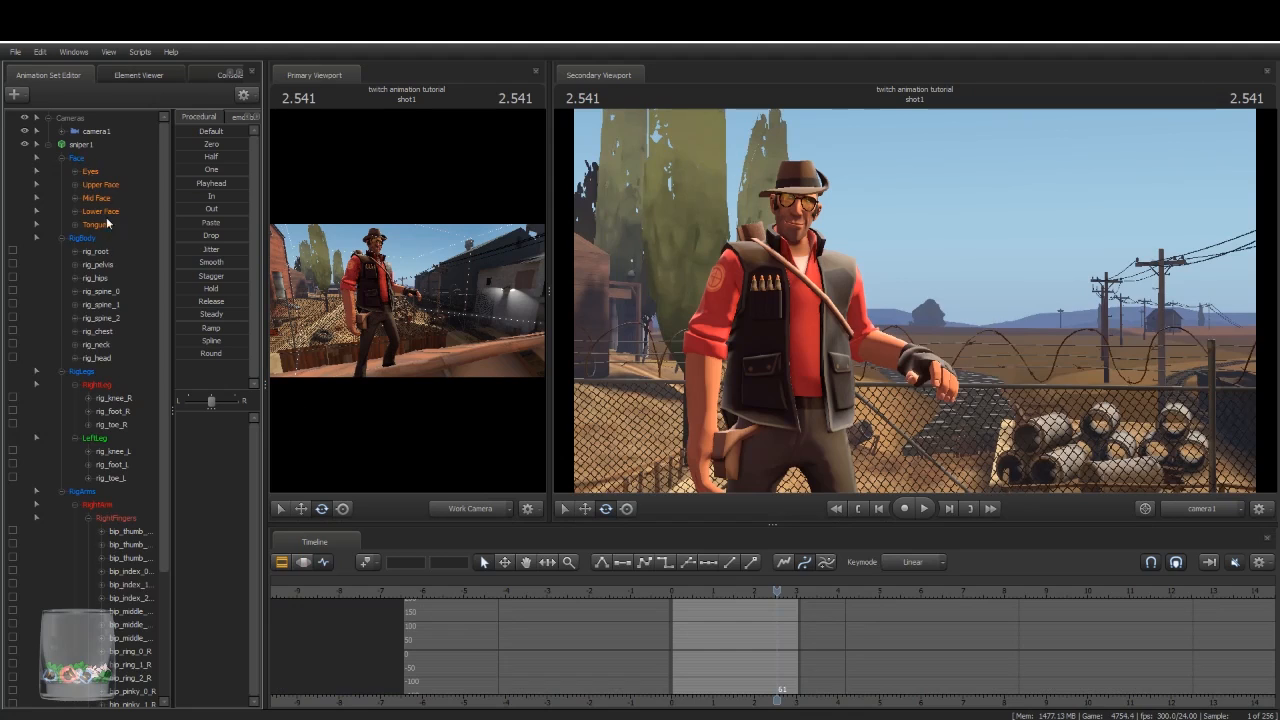
left_click(117, 292)
left_click(105, 357, "shift")
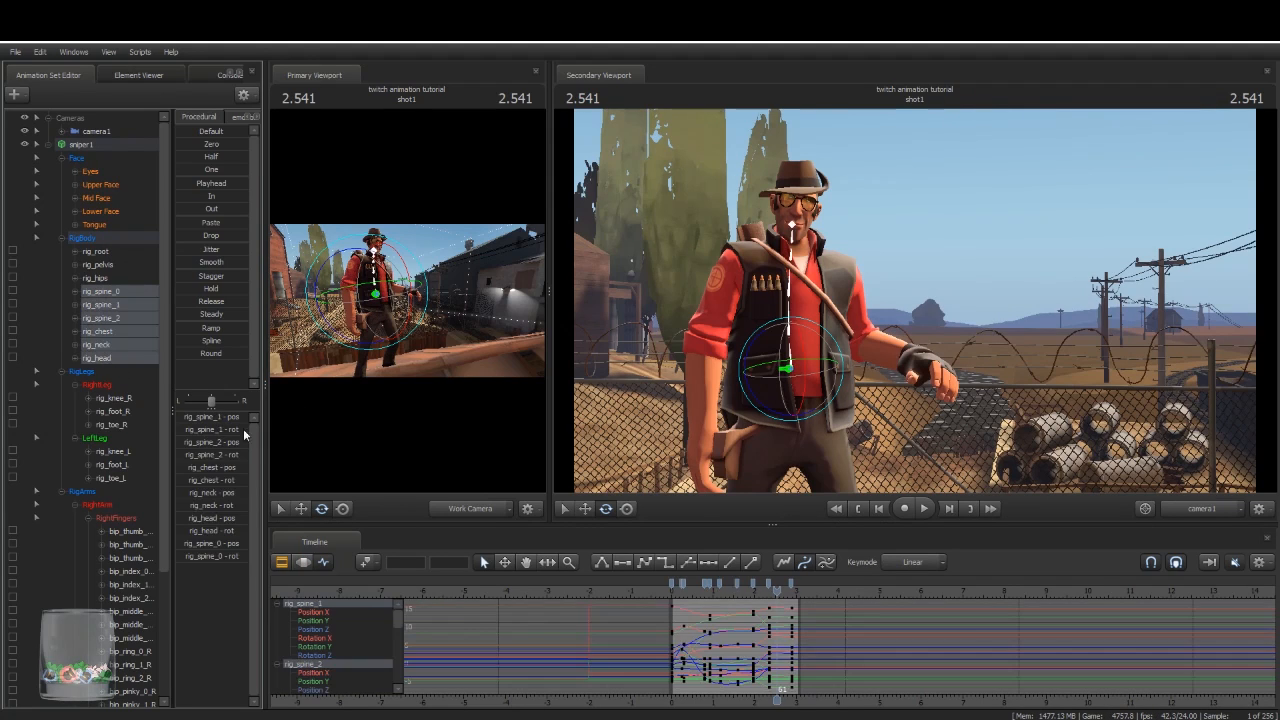
scroll(790, 652, "up", 5)
mouse_move(775, 597)
left_mouse_down()
mouse_move(700, 600)
mouse_move(764, 607)
mouse_move(749, 582)
mouse_move(762, 582)
left_mouse_up()
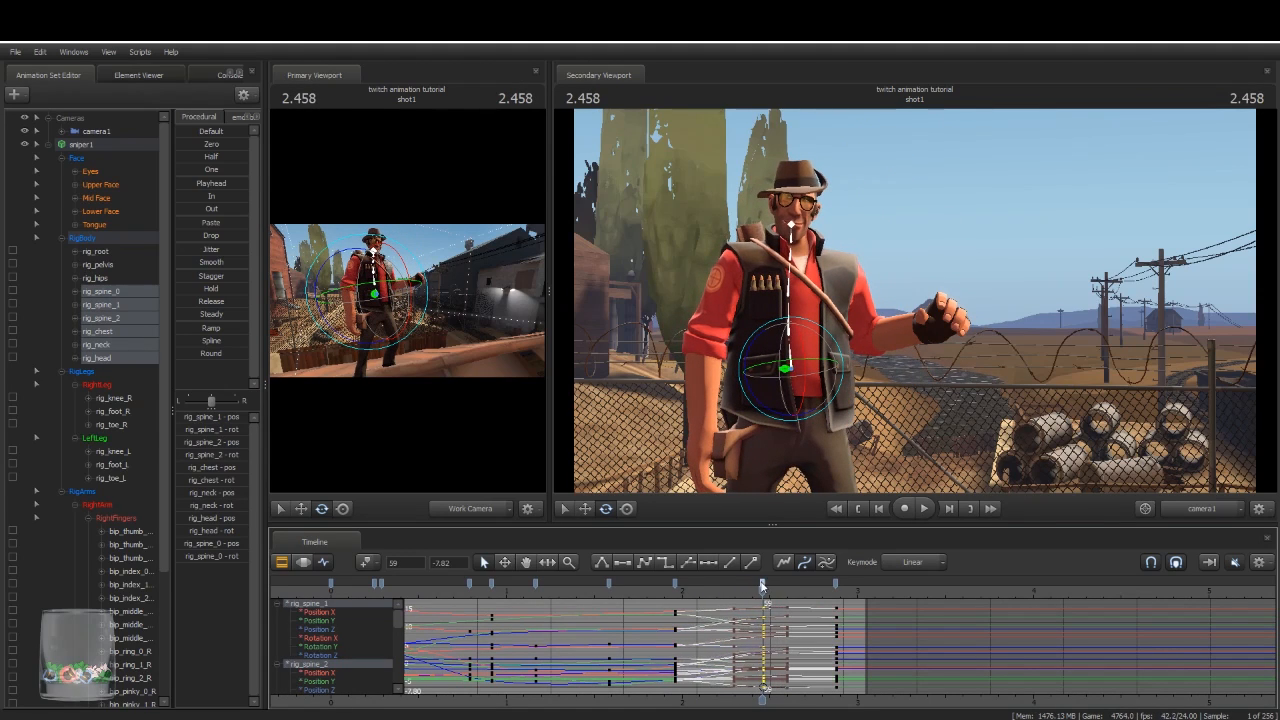
Step: Delay the closing keys of rig_chest, rig_neck and rig_head by two frames, placing them at frames 61 and 49
left_click(125, 293)
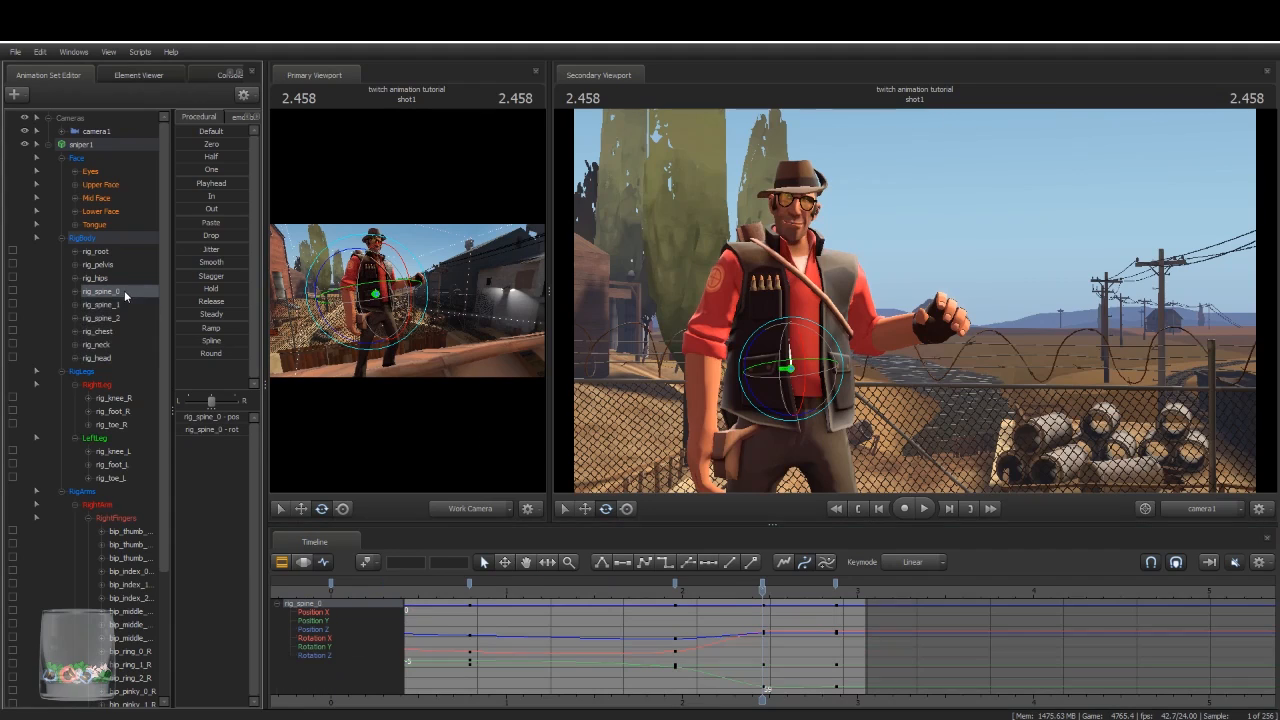
left_click(104, 358)
left_click(101, 332, "shift")
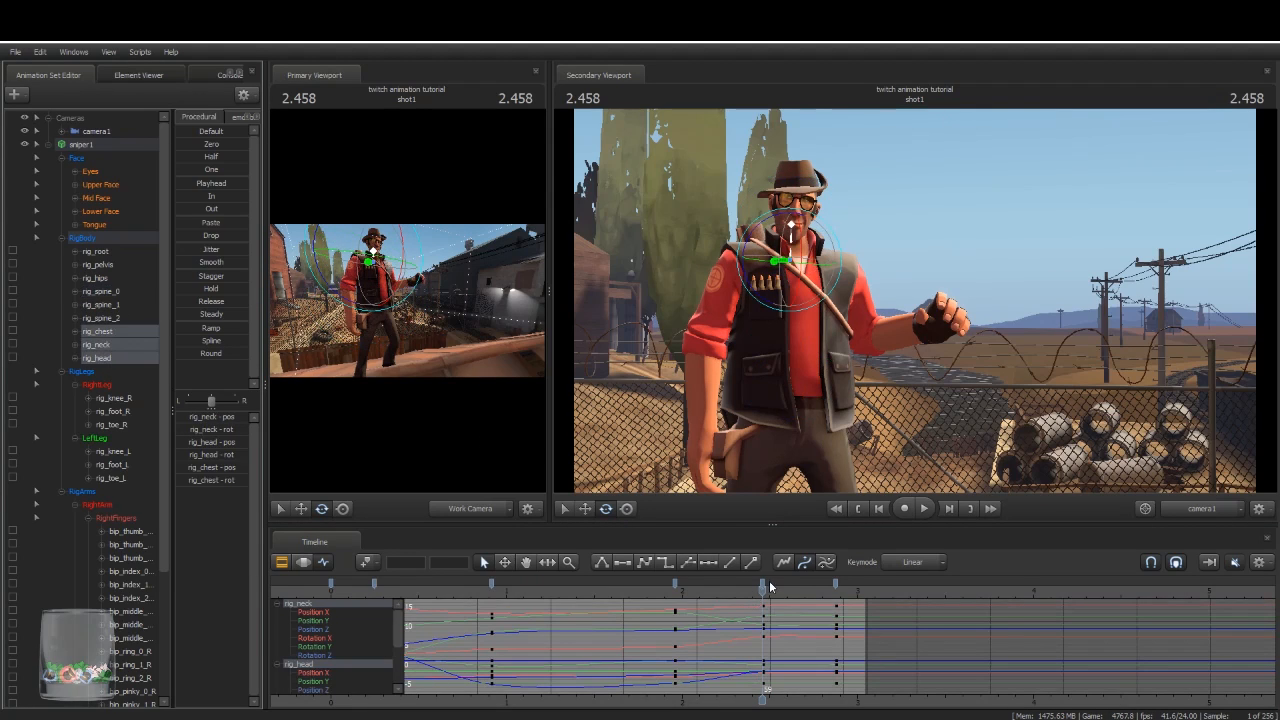
mouse_move(764, 583)
left_mouse_down()
mouse_move(779, 583)
mouse_move(686, 583)
left_mouse_up()
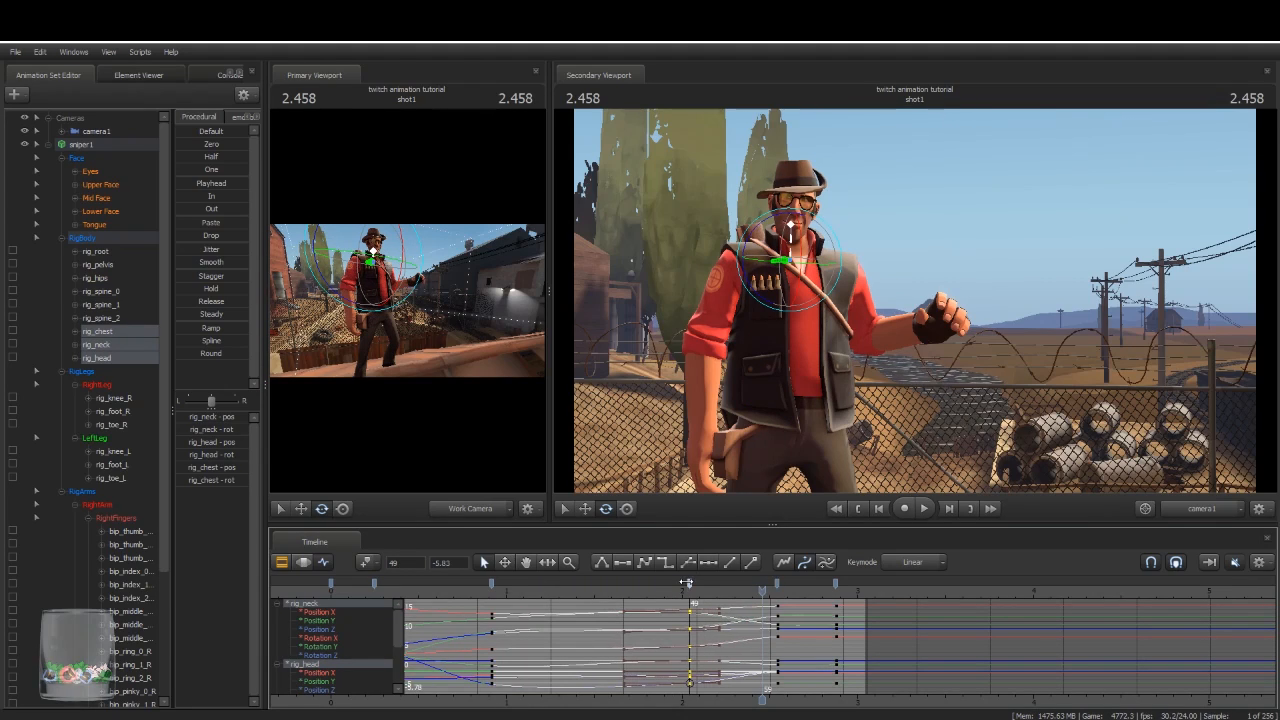
Step: Shift the keys of rig_spine_0, rig_spine_1 and rig_spine_2 near the two-second mark to frame 48
left_click(107, 318)
left_click(103, 293, "shift")
left_click(677, 584)
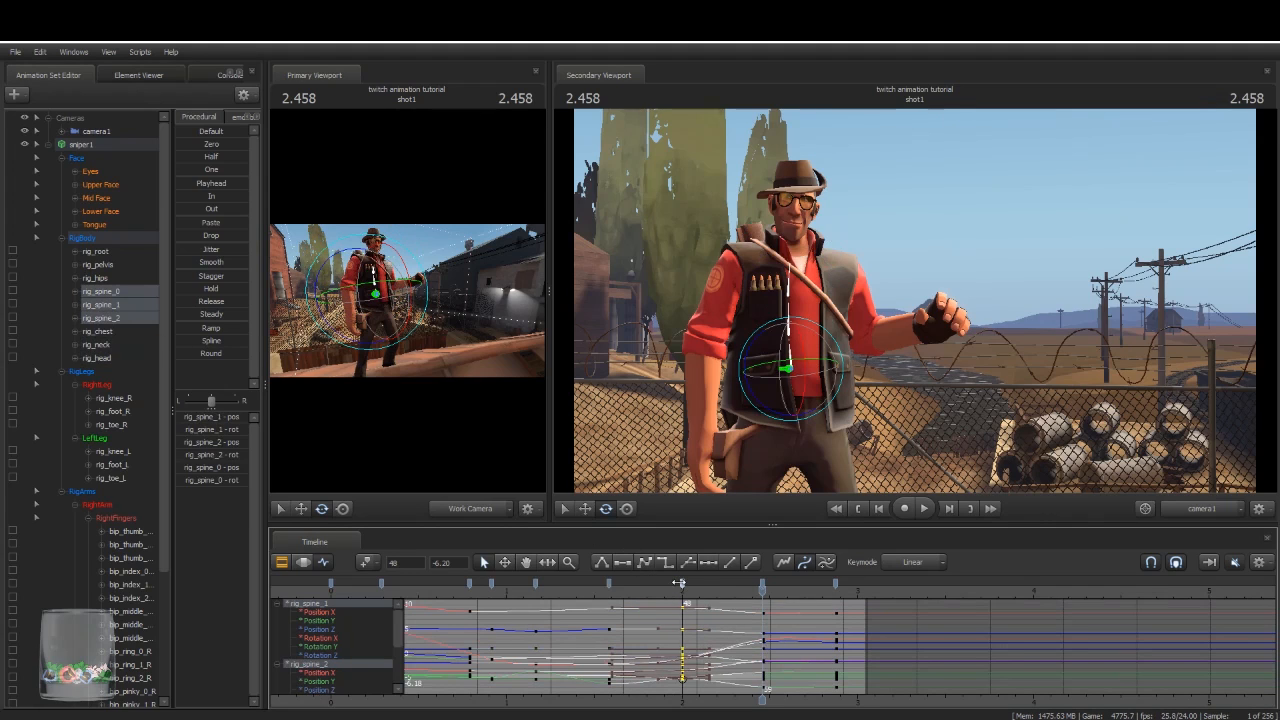
Step: Play the shot to check the retimed torso and head motion, switching from the Graph Editor to the Clip Editor
key("space")
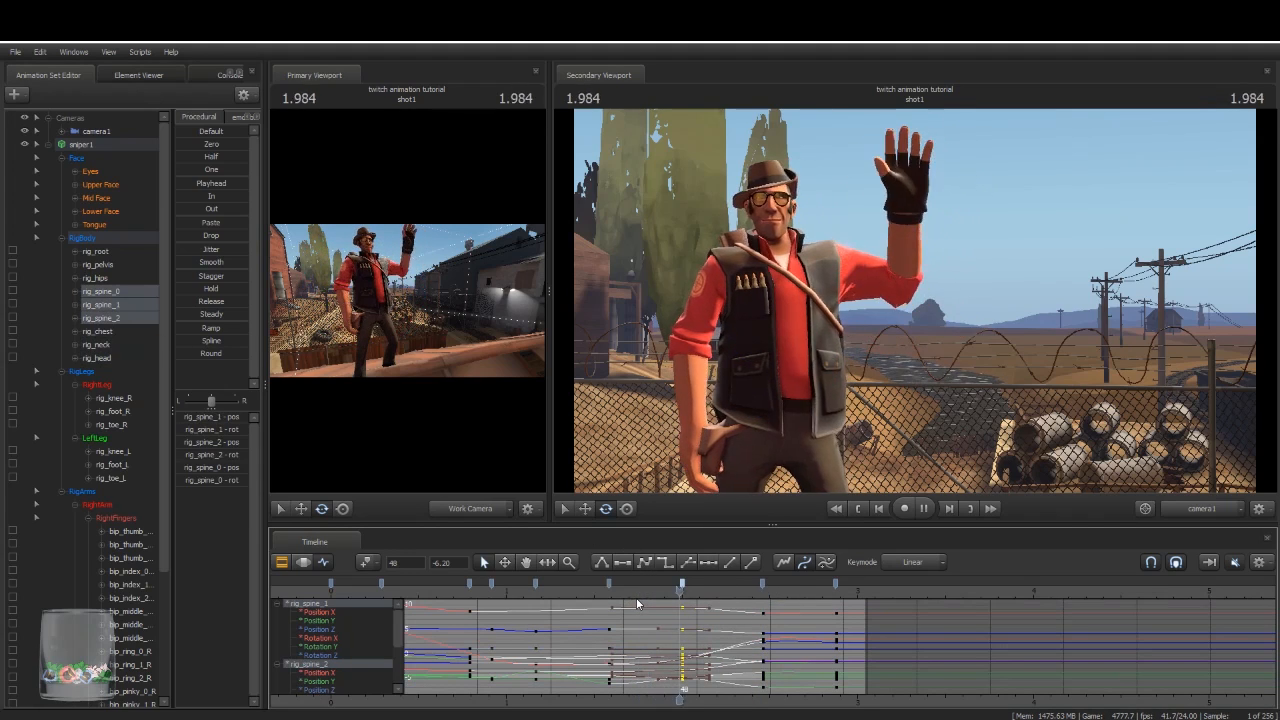
key("Up")
key("Up")
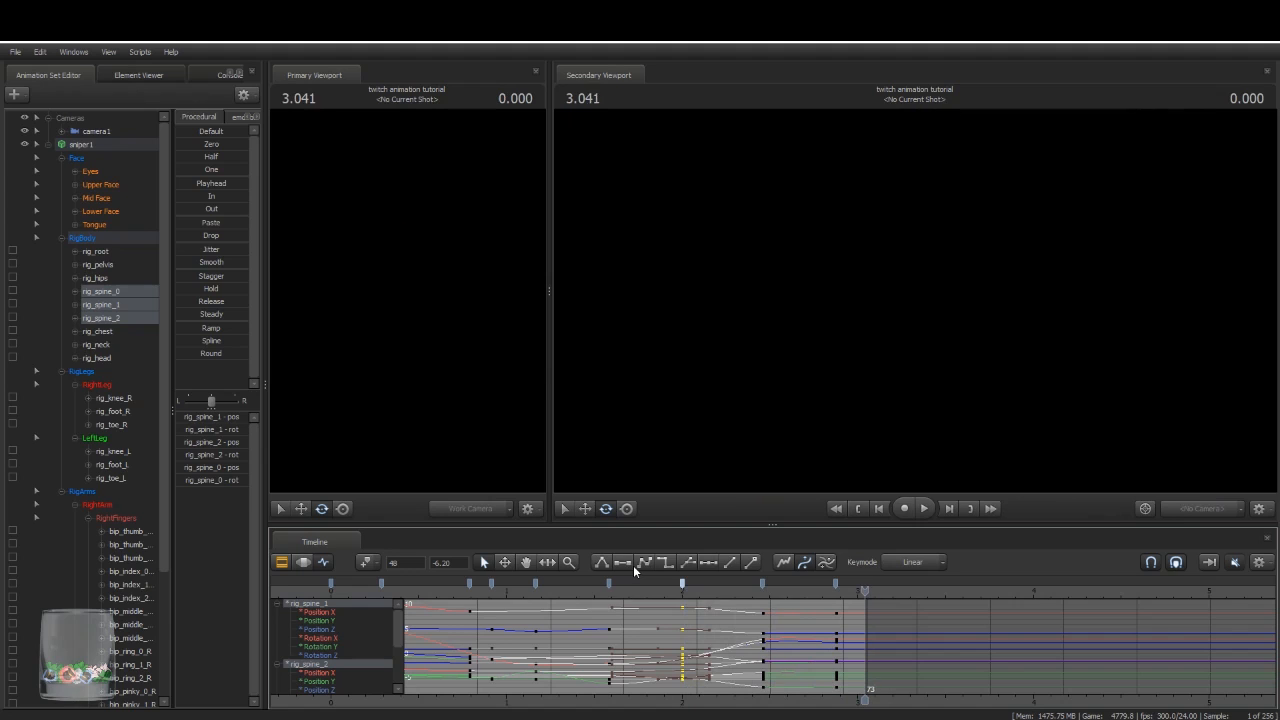
key("F2")
key("space")
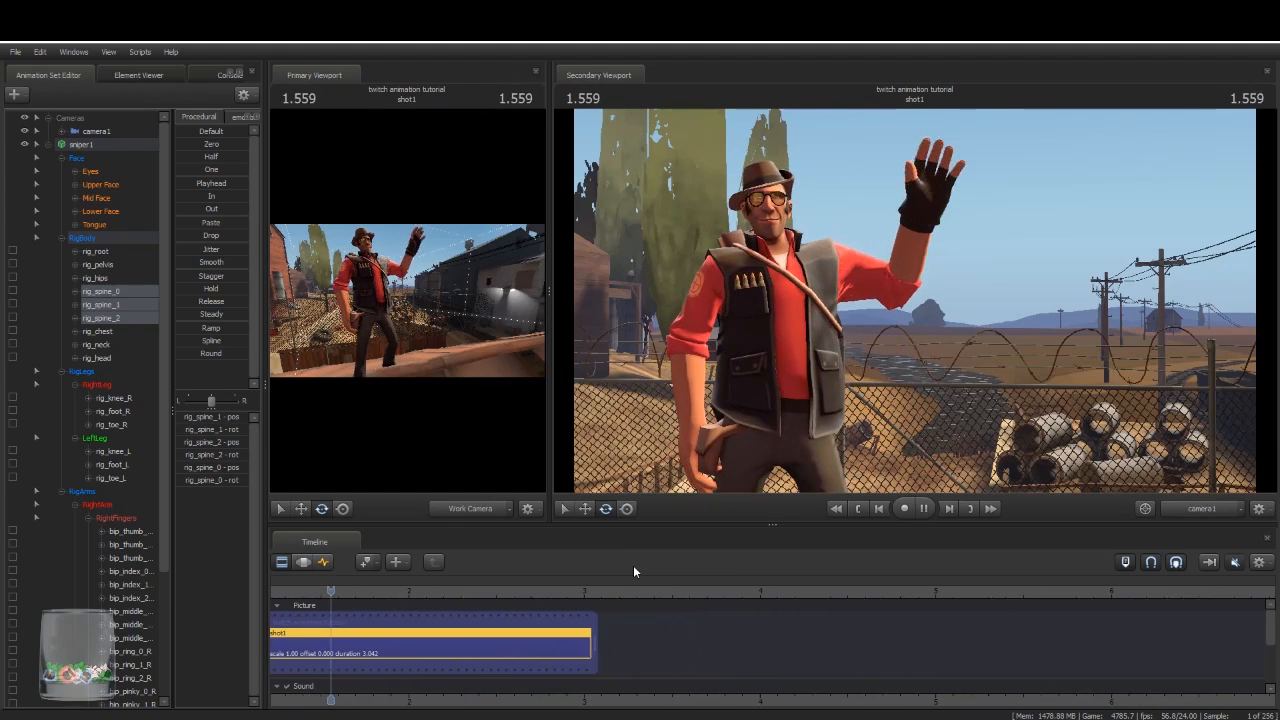
key("space")
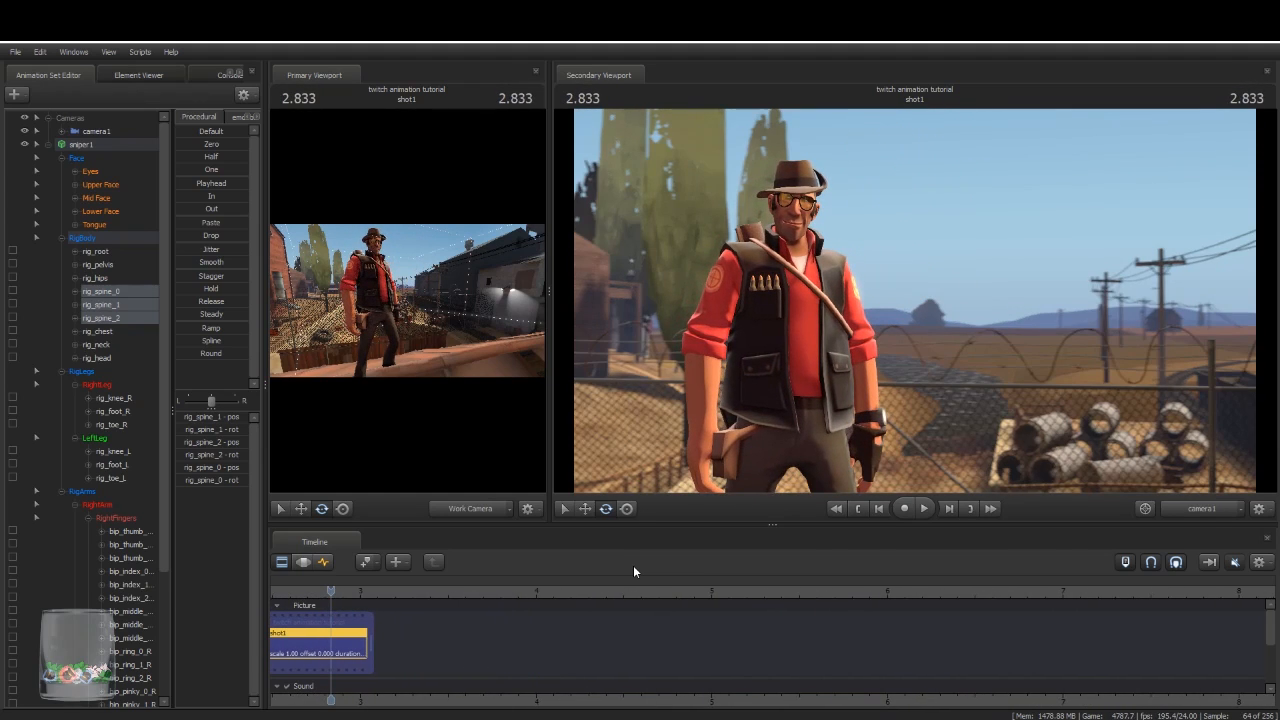
Step: Return to the shot's start, collapse the sniper1 animation set, and replay the wave through camera1 with looped playback
key("Home")
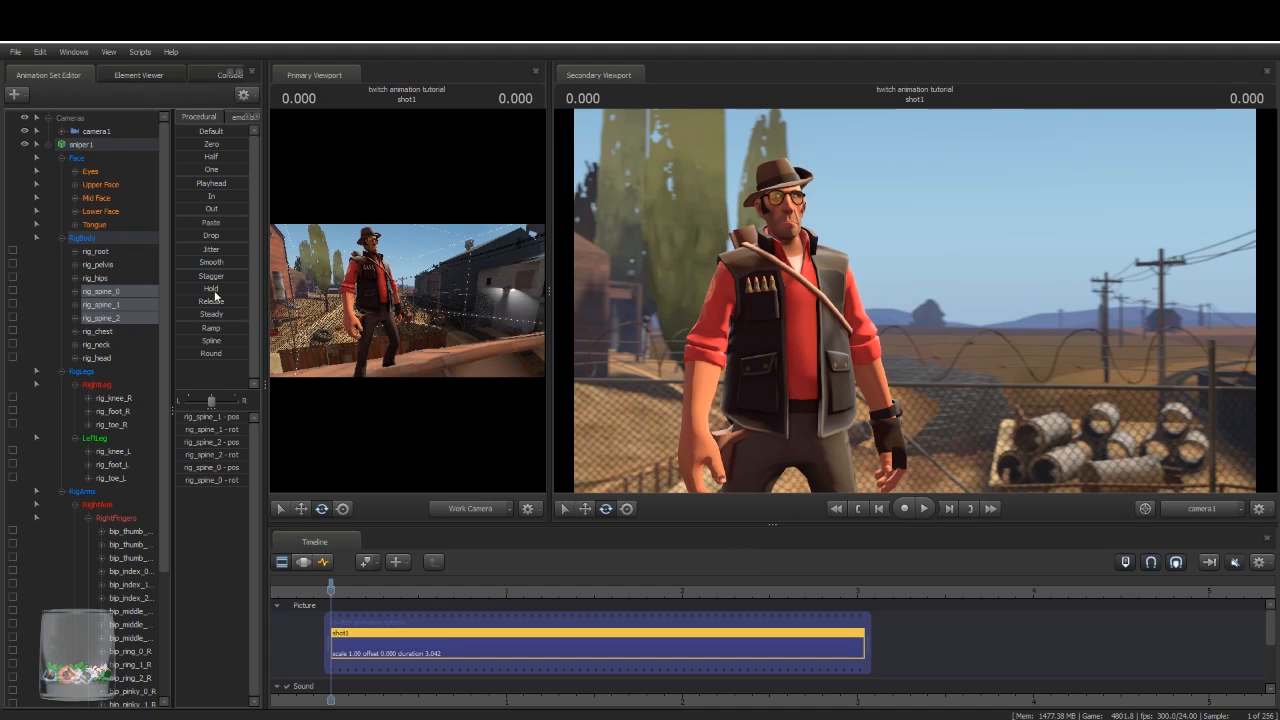
left_click(48, 145)
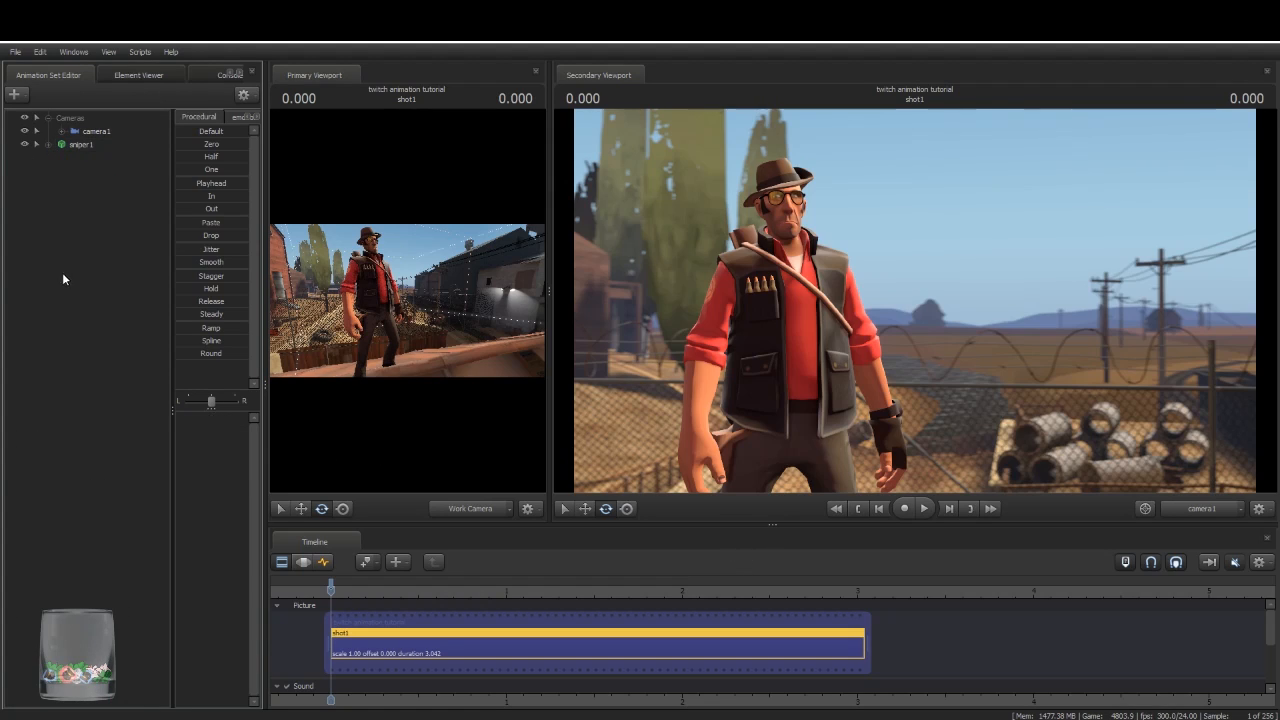
left_click(638, 544)
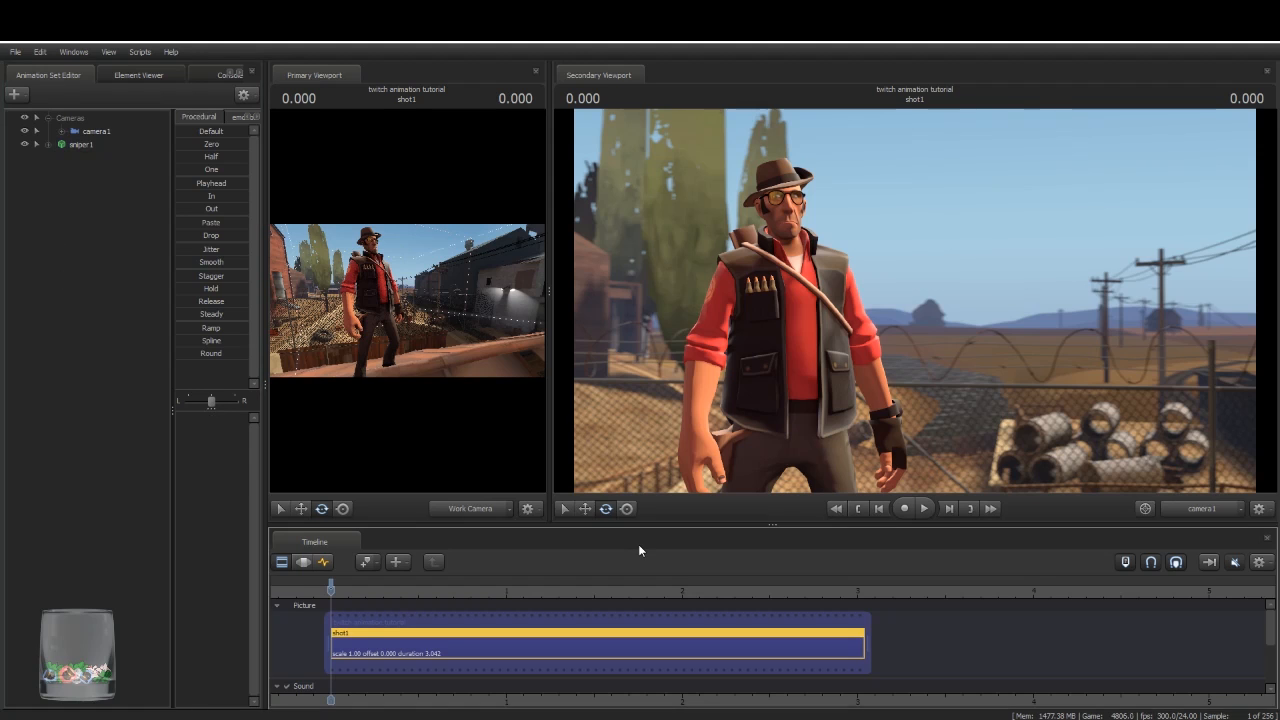
key("space")
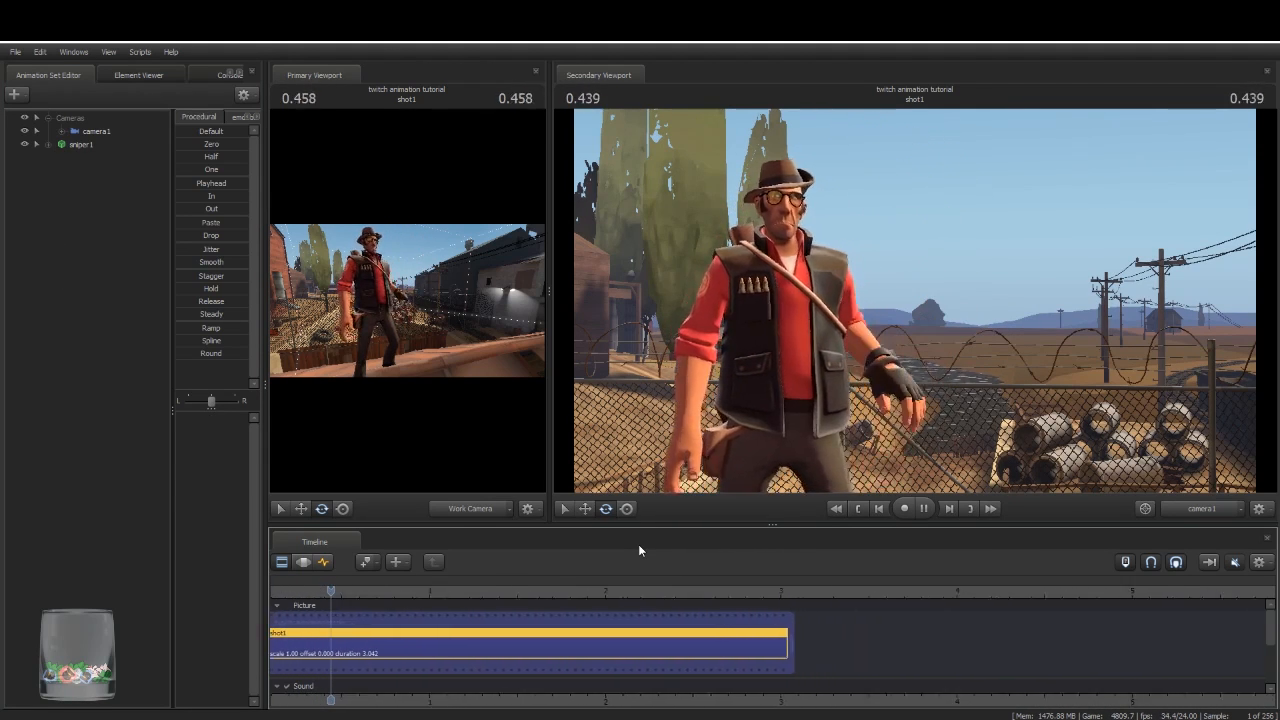
key("space")
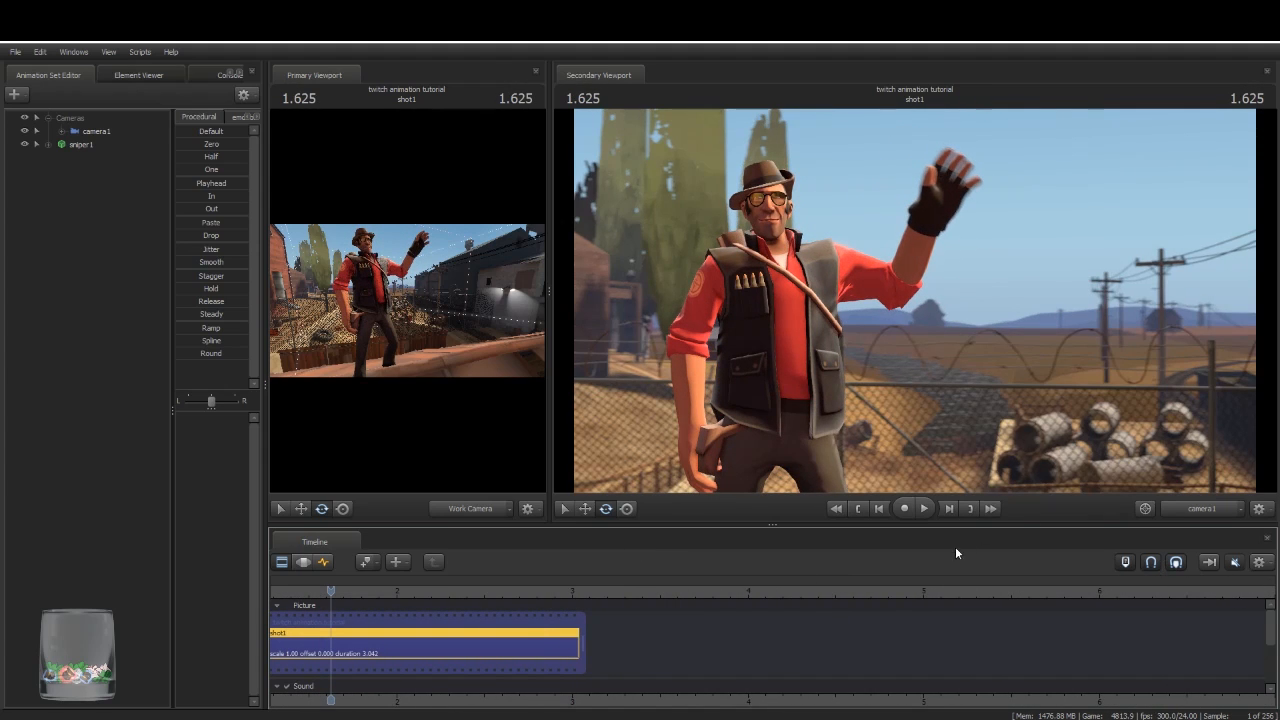
key("space")
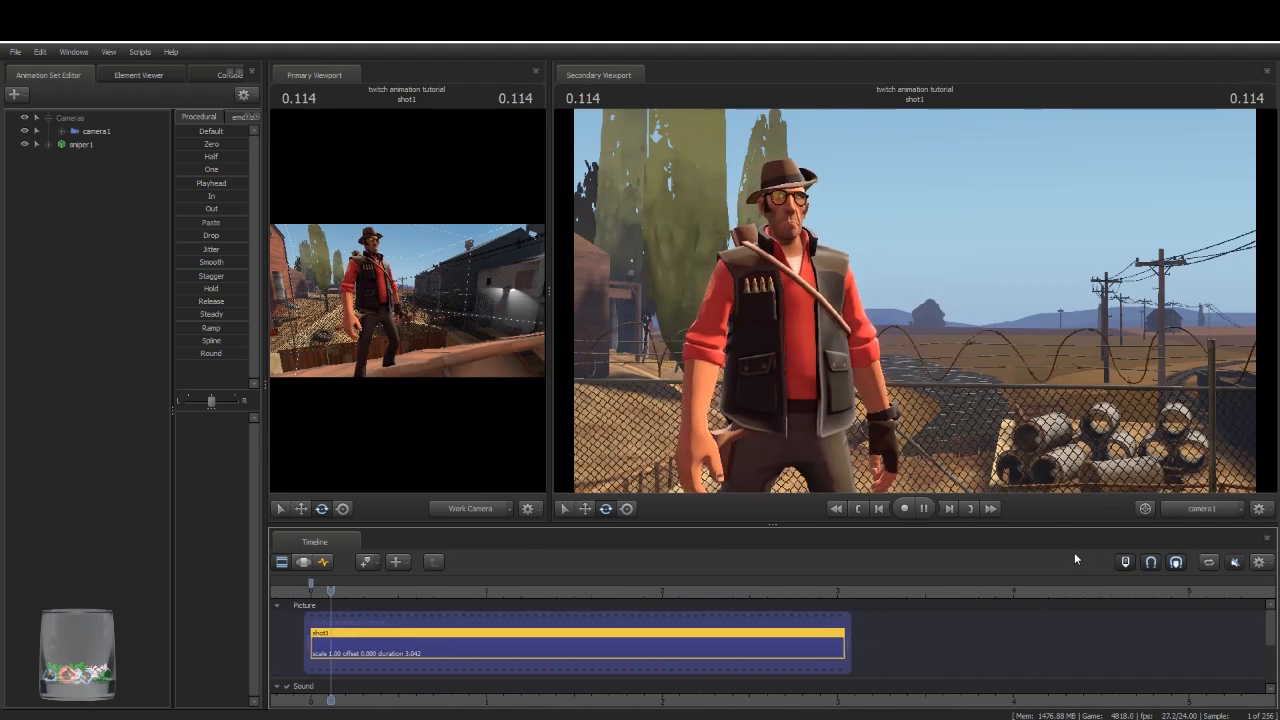